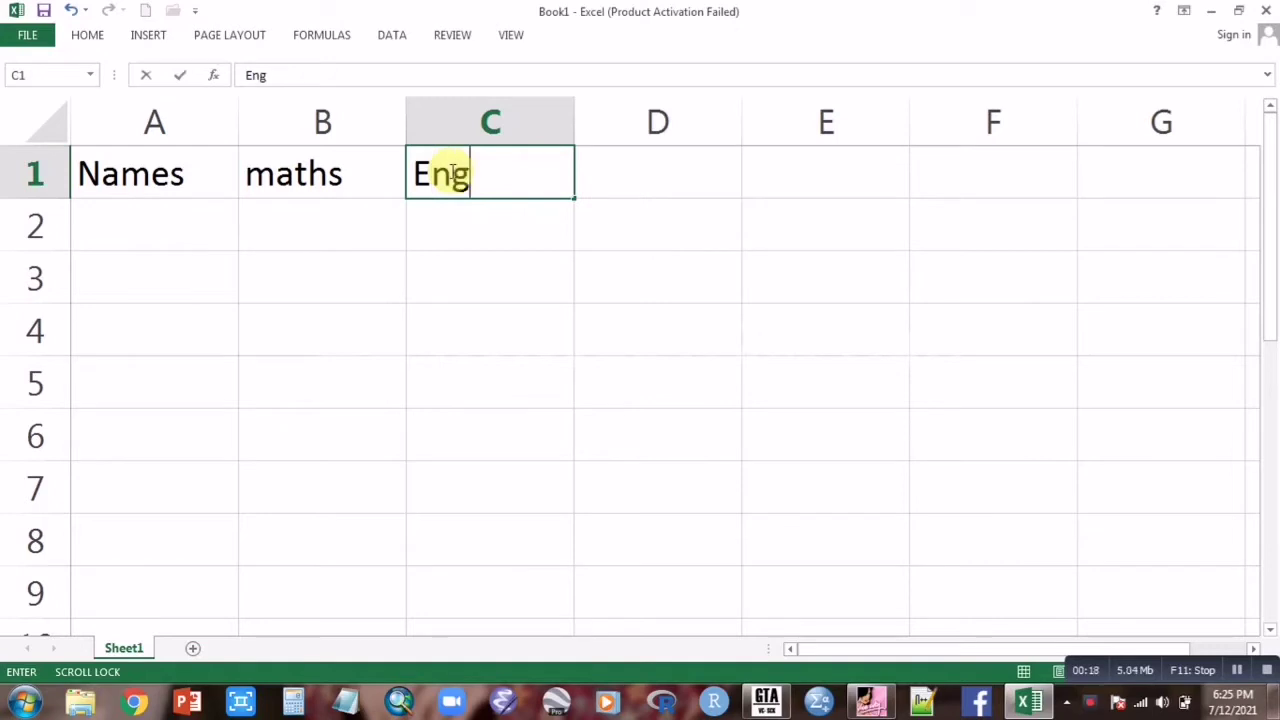
Add the subject heading Bio in cell D1, next to the Eng heading
{"action": "left_click", "coordinate": [617, 170]}
{"action": "type", "text": "Bio"}
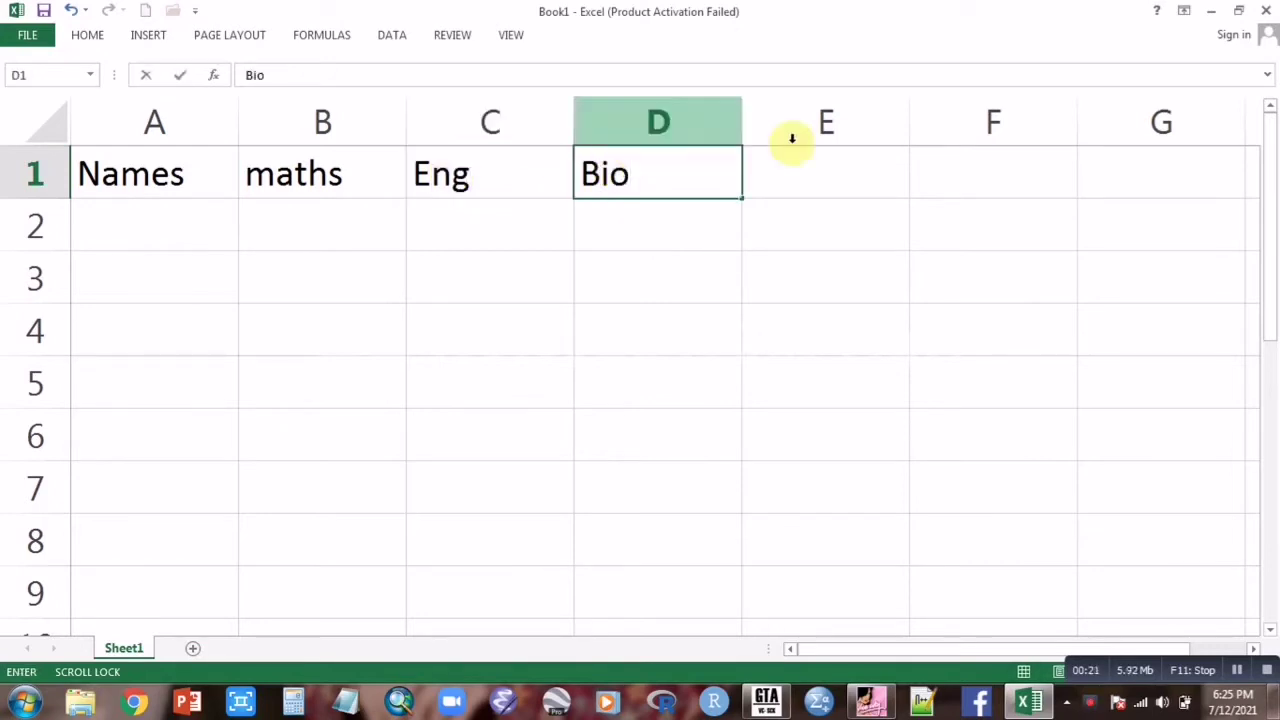
{"action": "left_click", "coordinate": [803, 177]}
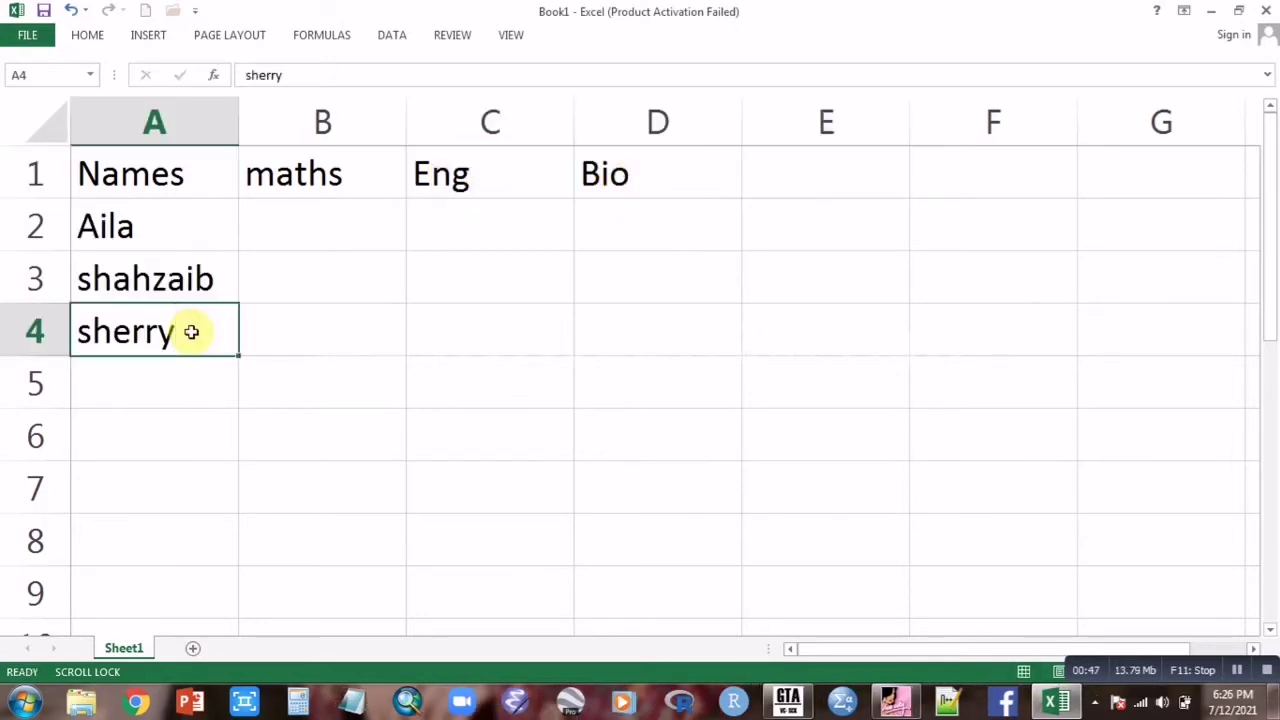
Continue the Names column by entering the four remaining students' first names in cells A5 to A8
{"action": "key", "text": "Return"}
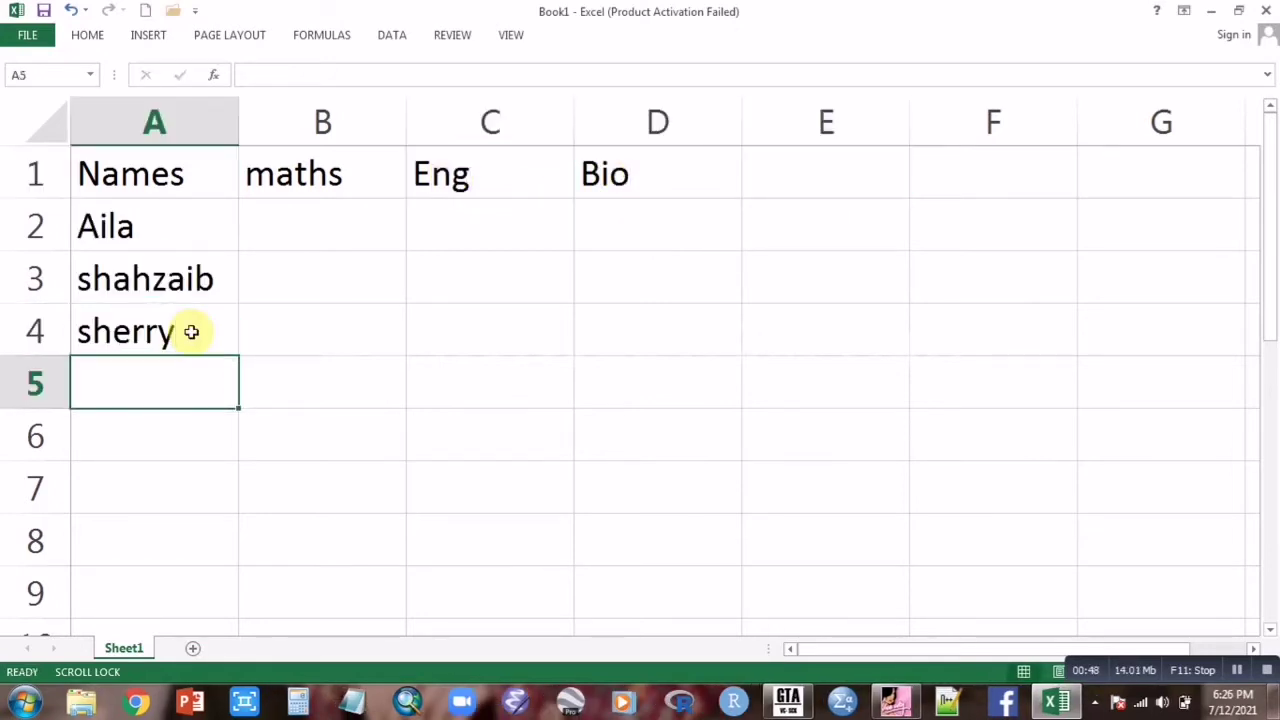
{"action": "type", "text": "sami"}
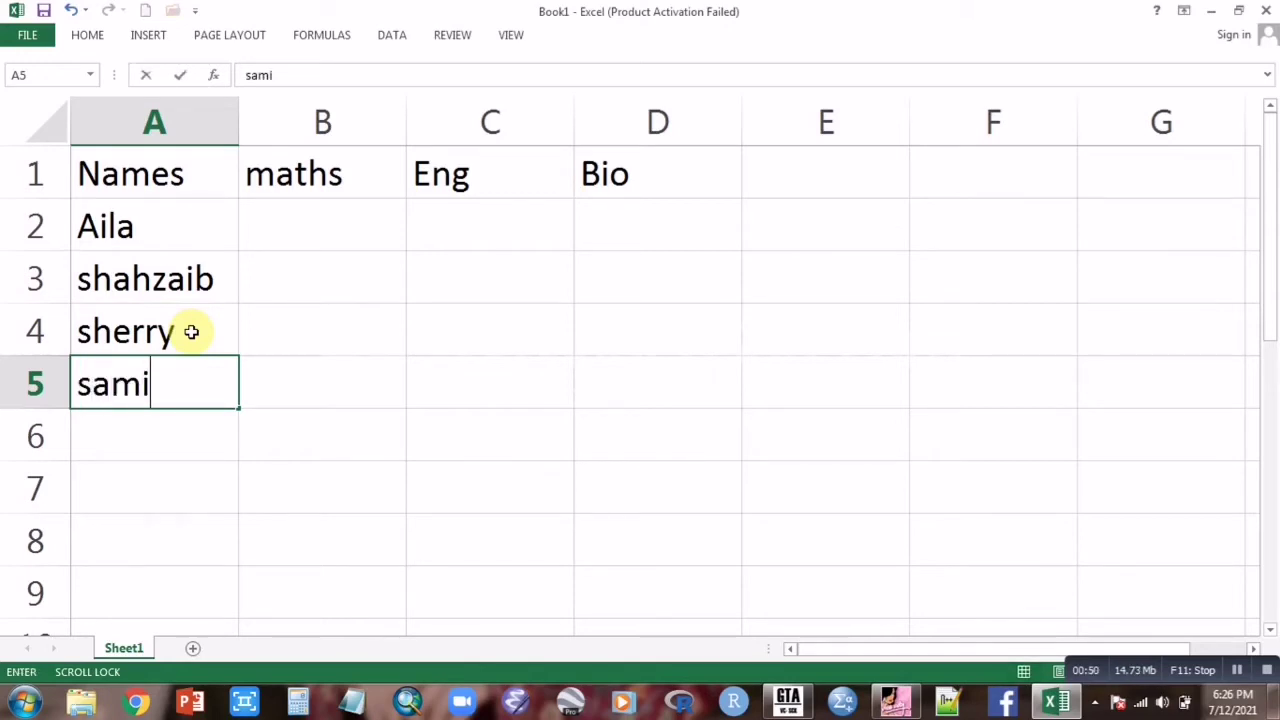
{"action": "key", "text": "Return"}
{"action": "type", "text": "zaini"}
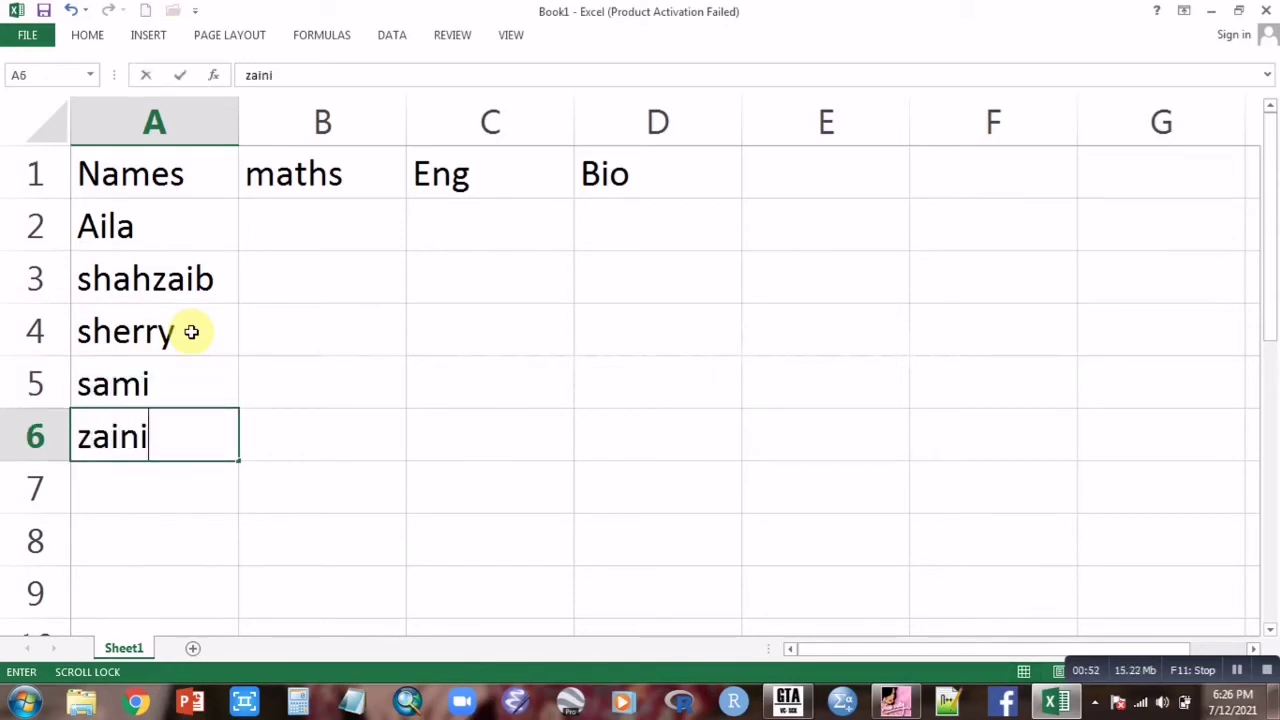
{"action": "key", "text": "Return"}
{"action": "type", "text": "suri"}
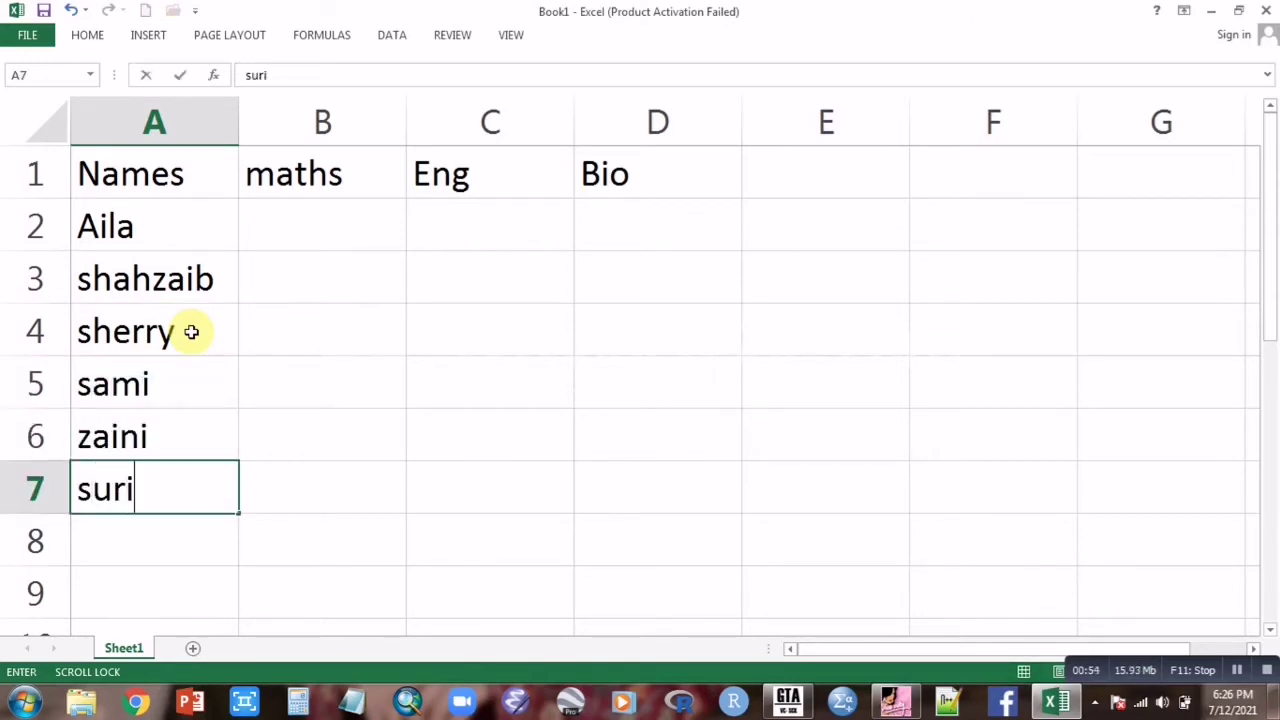
{"action": "type", "text": "a"}
{"action": "key", "text": "Return"}
{"action": "type", "text": "amn"}
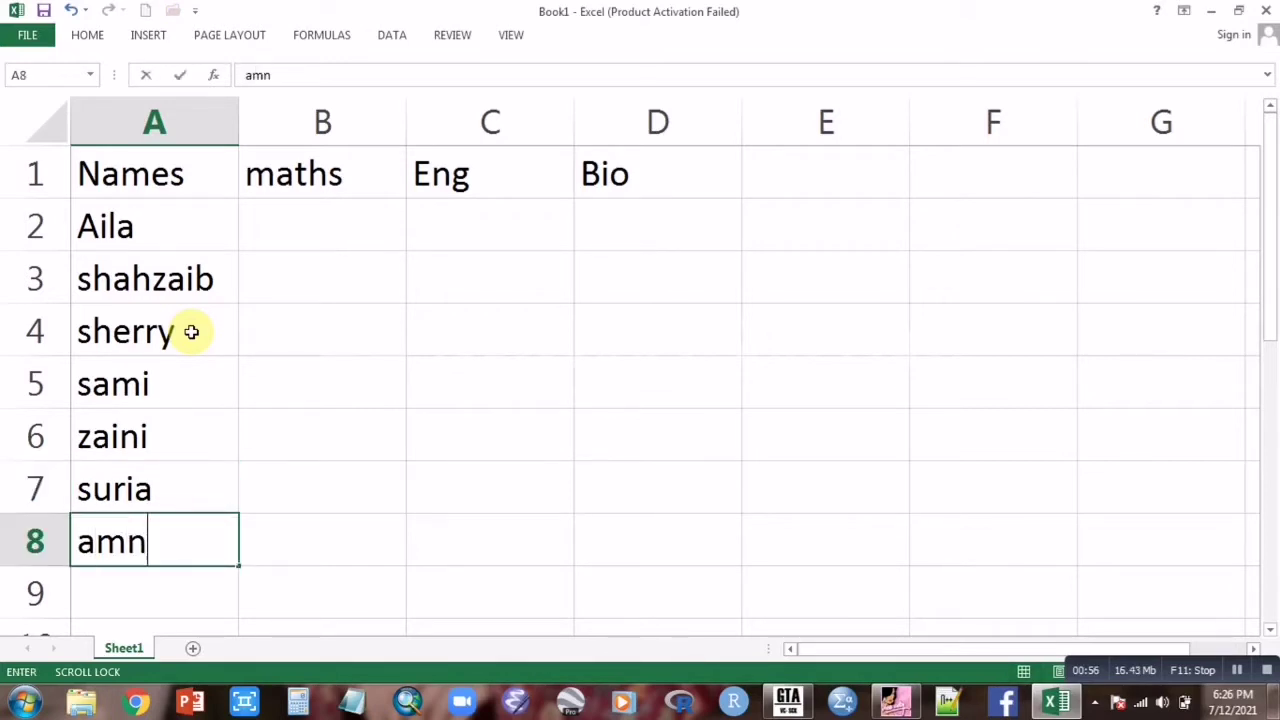
Enter the maths marks 78, 89, 80, 57, 48, 60 and 34 in cells B2 to B8
{"action": "left_click", "coordinate": [300, 234]}
{"action": "double_click", "coordinate": [301, 235]}
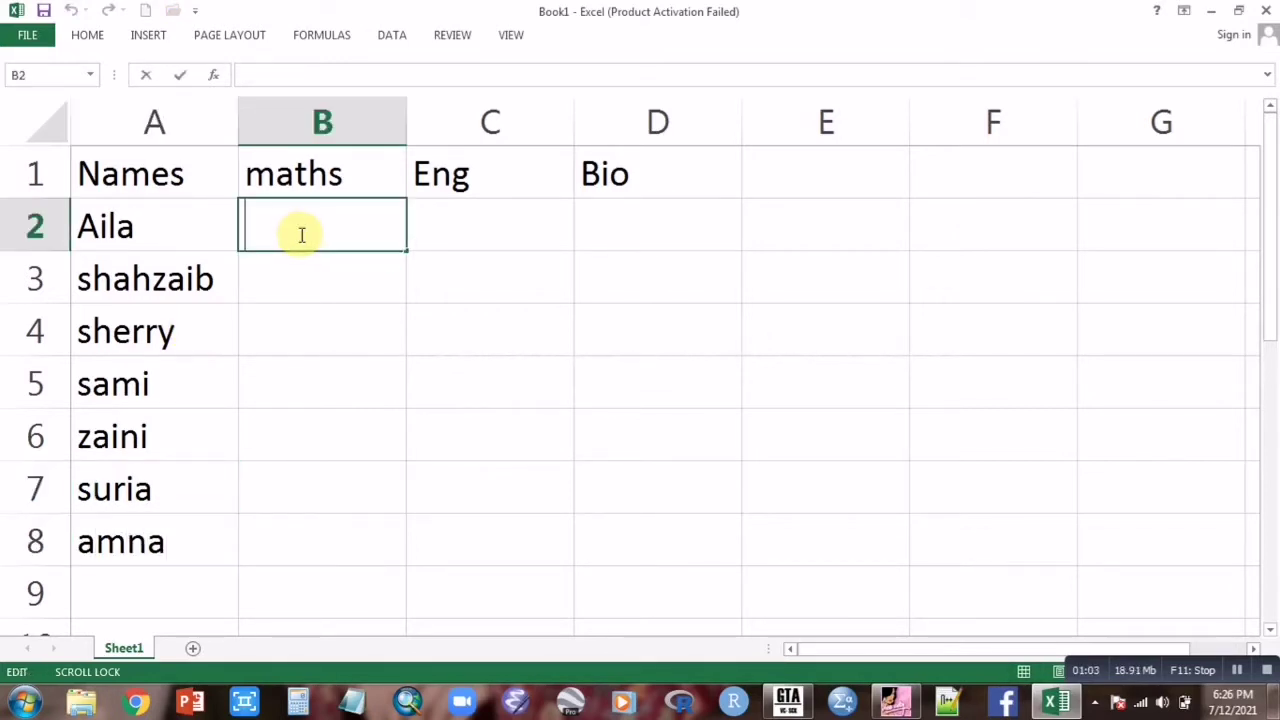
{"action": "key", "text": "Return"}
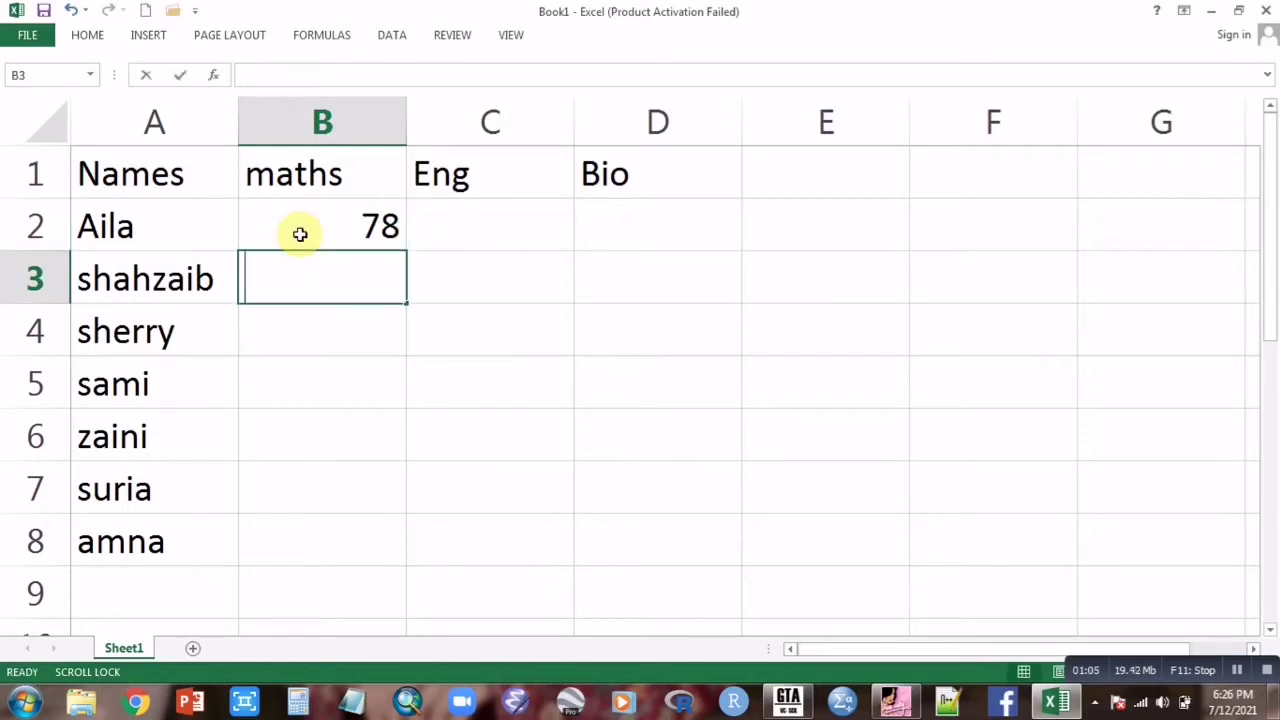
{"action": "type", "text": "89"}
{"action": "key", "text": "Return"}
{"action": "type", "text": "80"}
{"action": "key", "text": "Return"}
{"action": "type", "text": "5"}
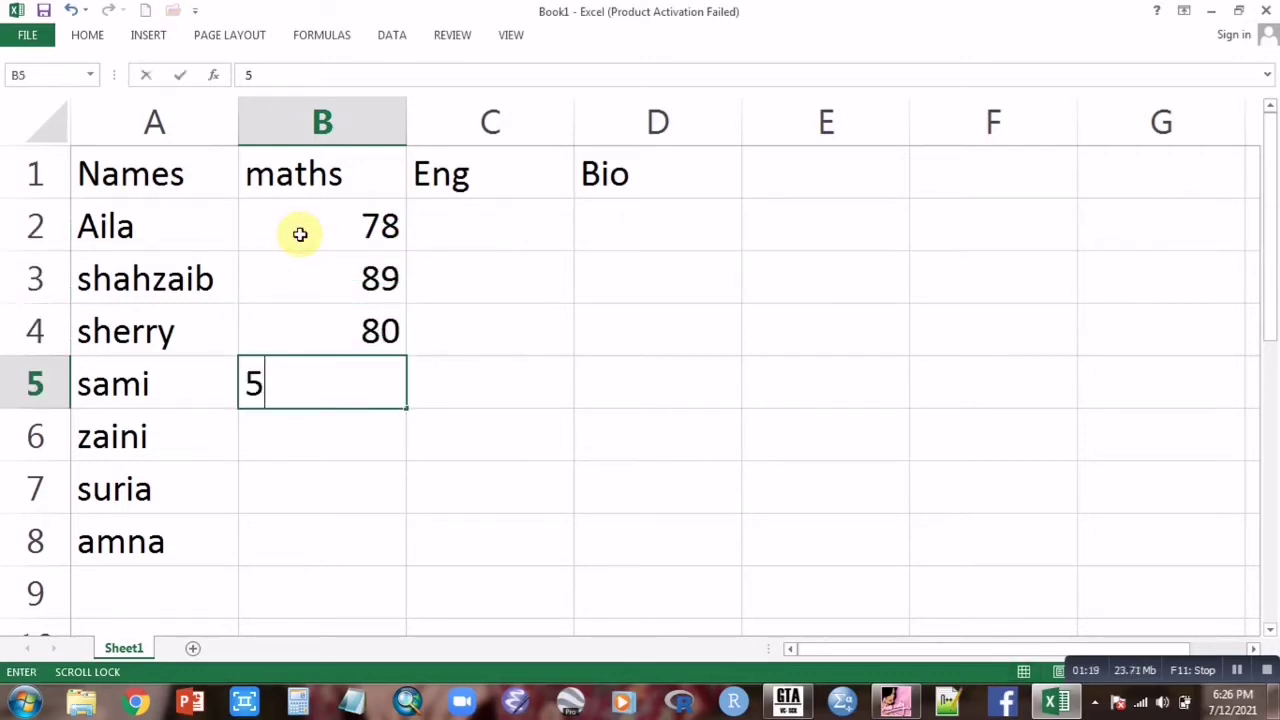
{"action": "type", "text": "7"}
{"action": "key", "text": "Return"}
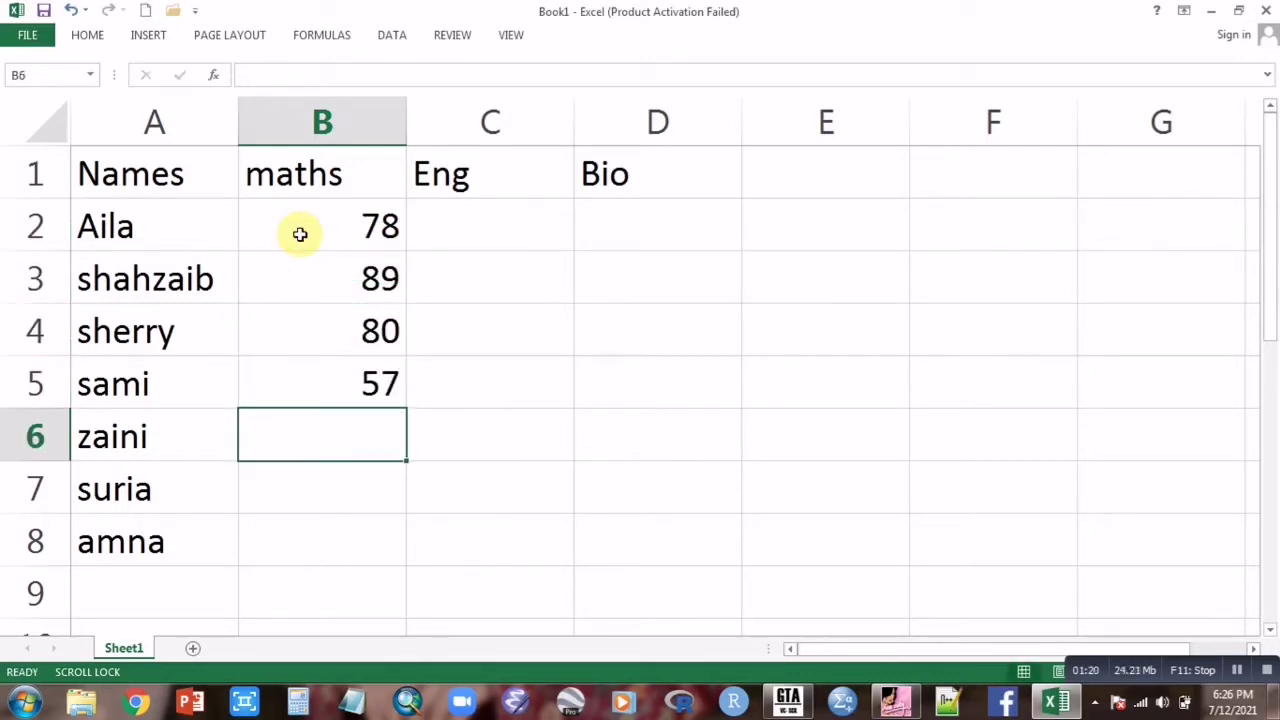
{"action": "type", "text": "48"}
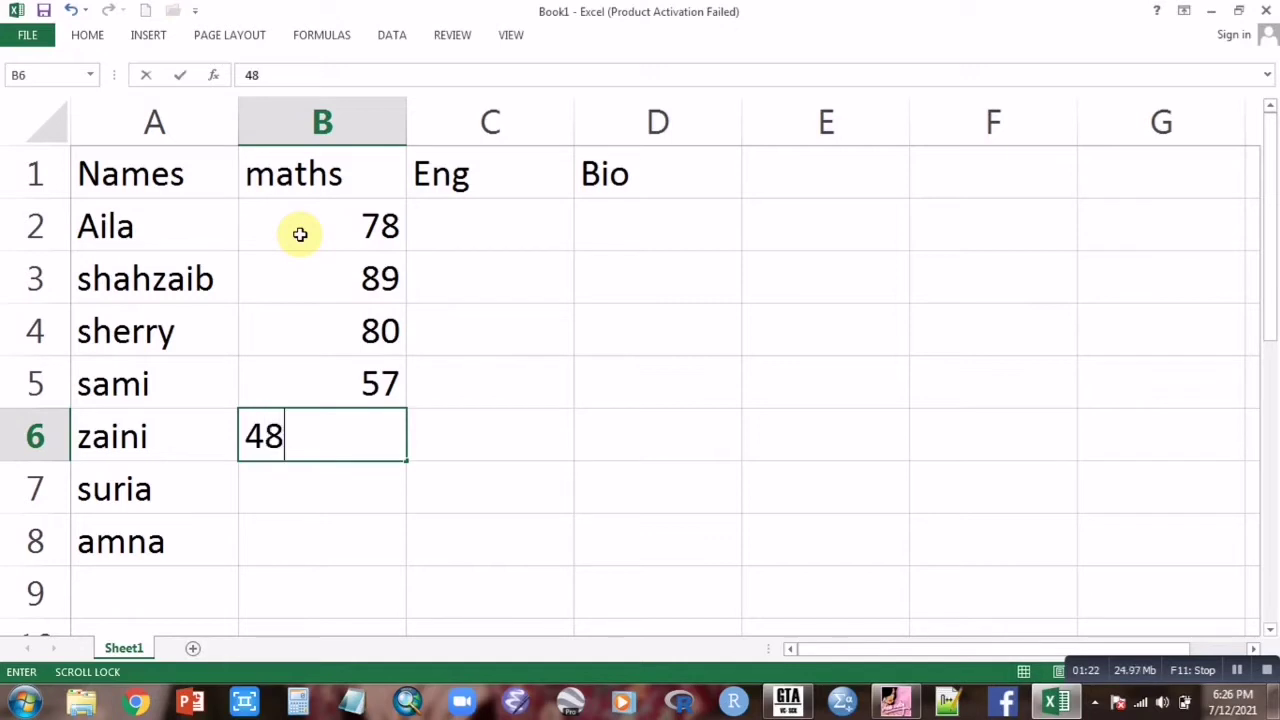
{"action": "key", "text": "Return"}
{"action": "type", "text": "60"}
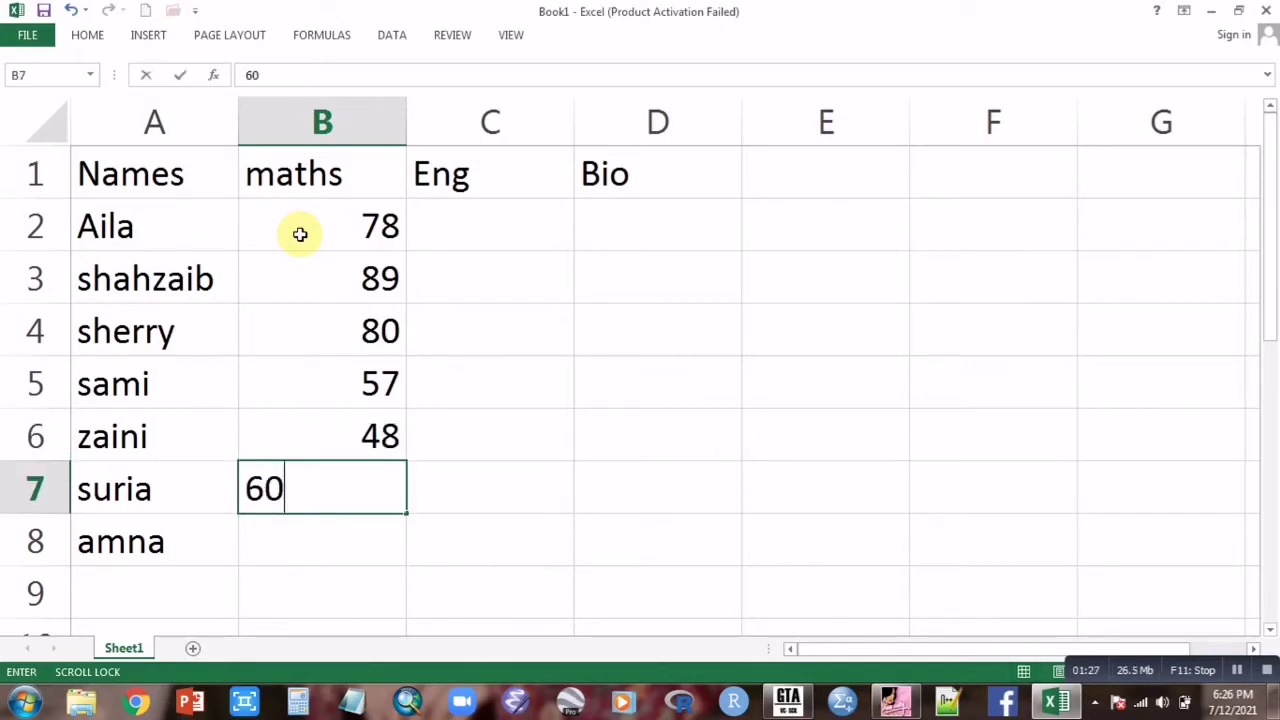
{"action": "key", "text": "Return"}
{"action": "type", "text": "34"}
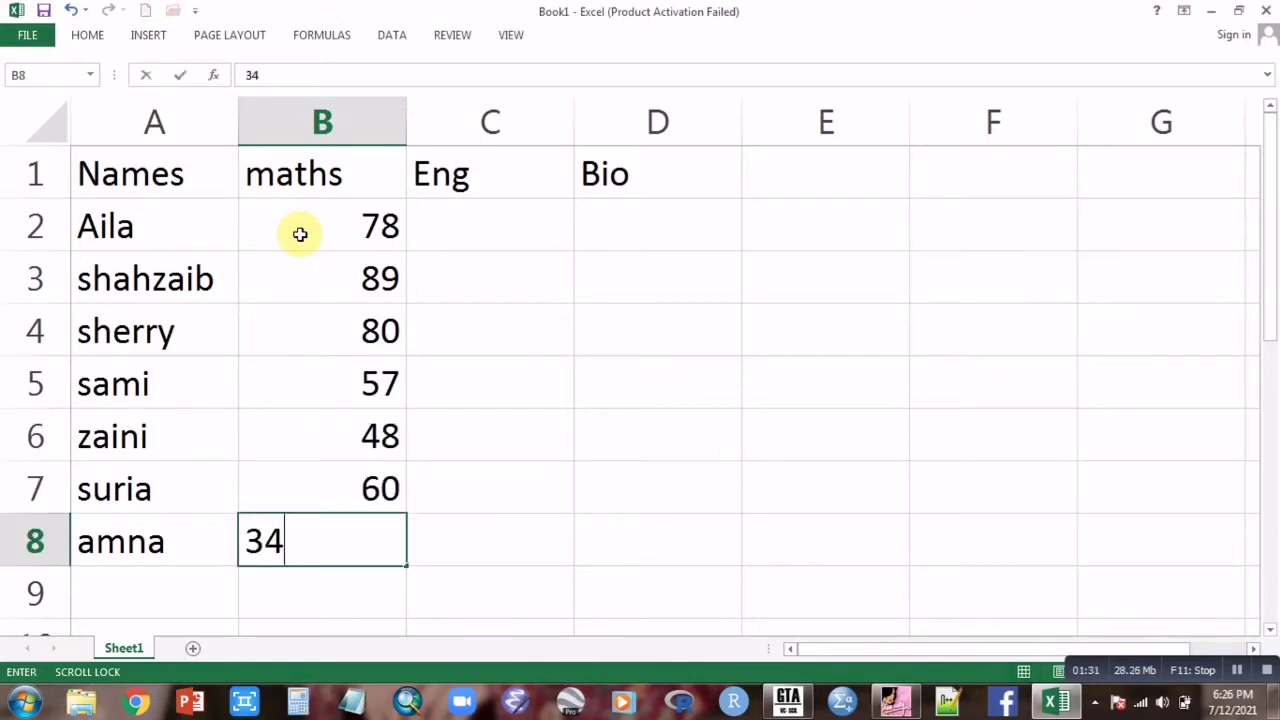
Enter the Eng marks 45, 67, 89, 90, 56, 40 and 23 in cells C2 to C8
{"action": "left_click", "coordinate": [491, 224]}
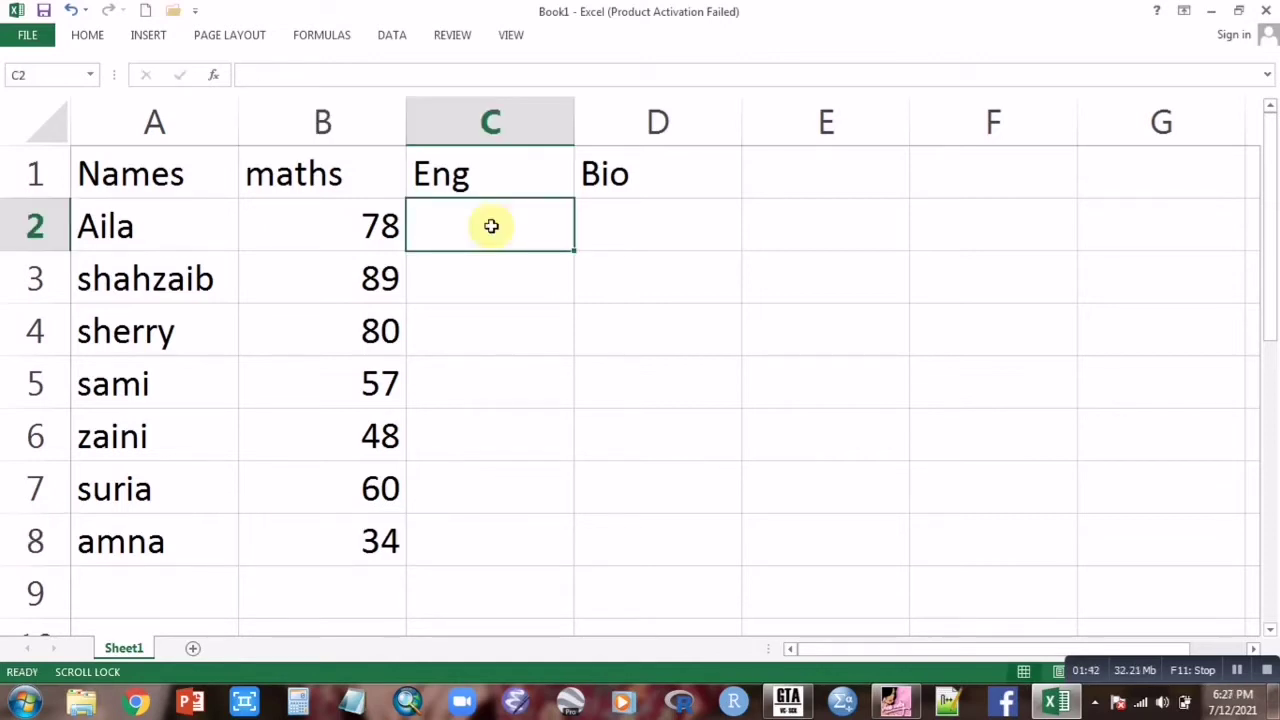
{"action": "type", "text": "45"}
{"action": "key", "text": "Return"}
{"action": "type", "text": "67"}
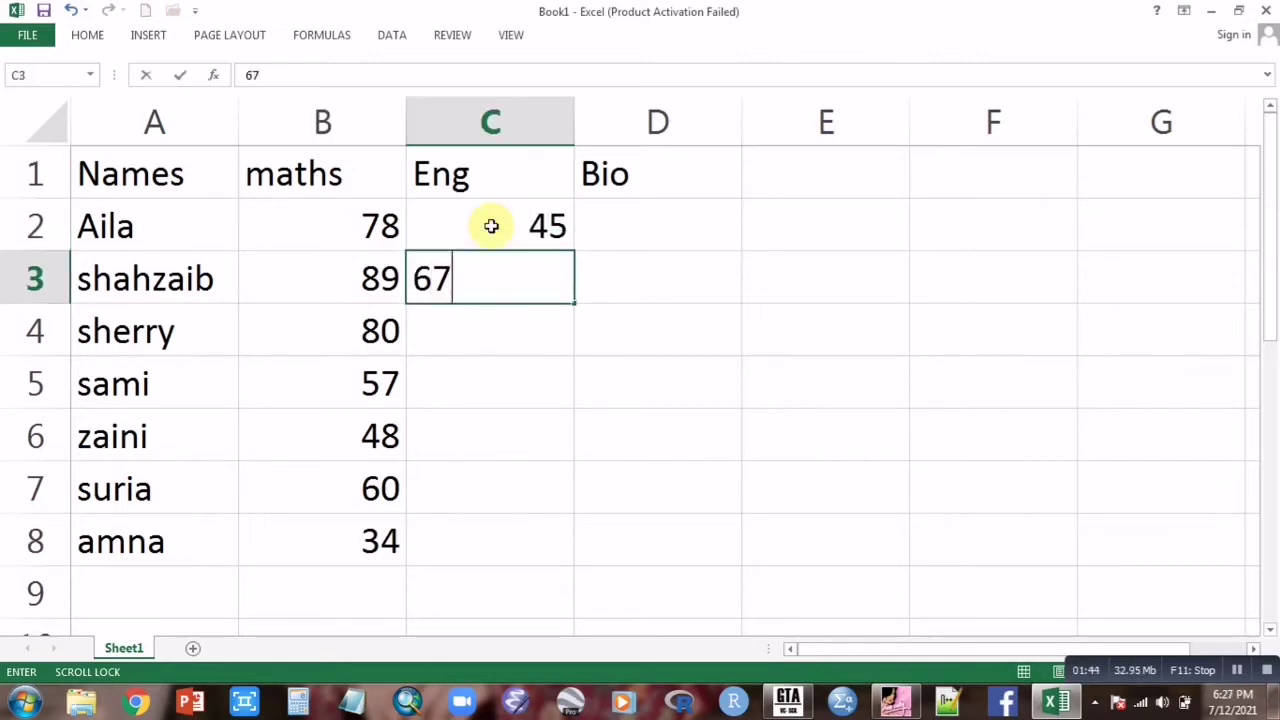
{"action": "key", "text": "Return"}
{"action": "type", "text": "89"}
{"action": "key", "text": "Return"}
{"action": "type", "text": "90"}
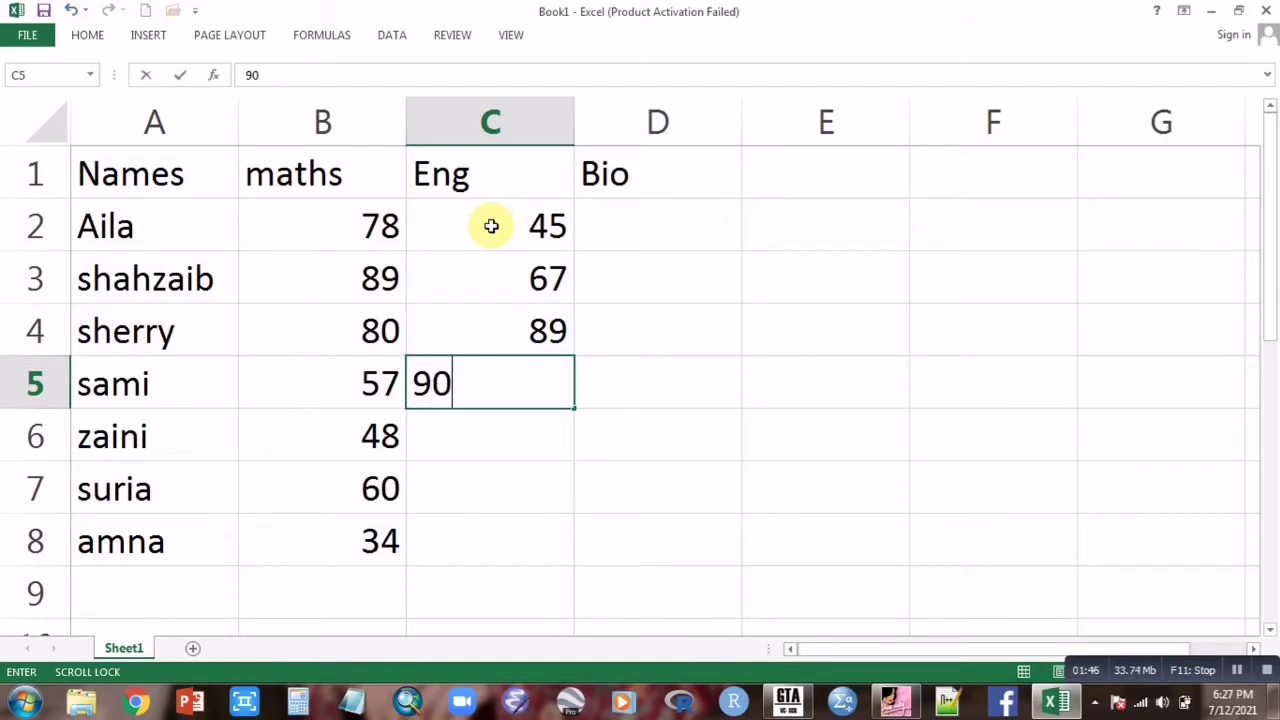
{"action": "key", "text": "Return"}
{"action": "key", "text": "Return"}
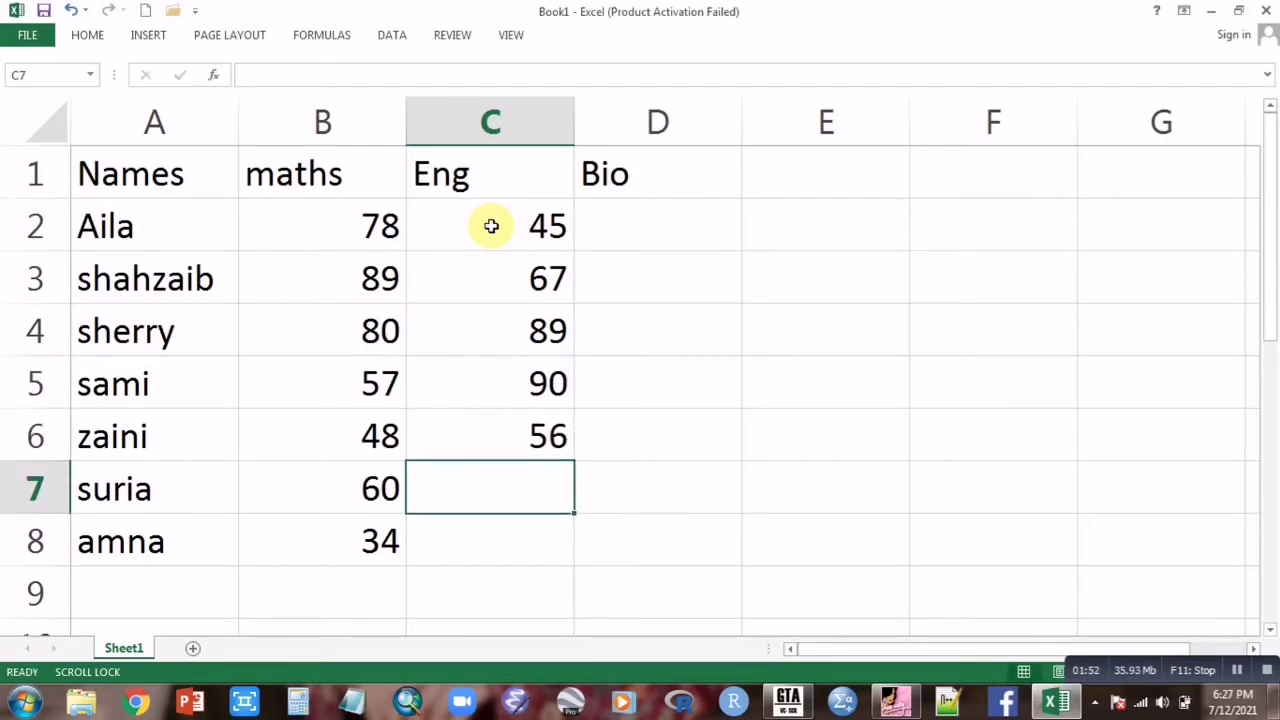
{"action": "type", "text": "40"}
{"action": "key", "text": "Return"}
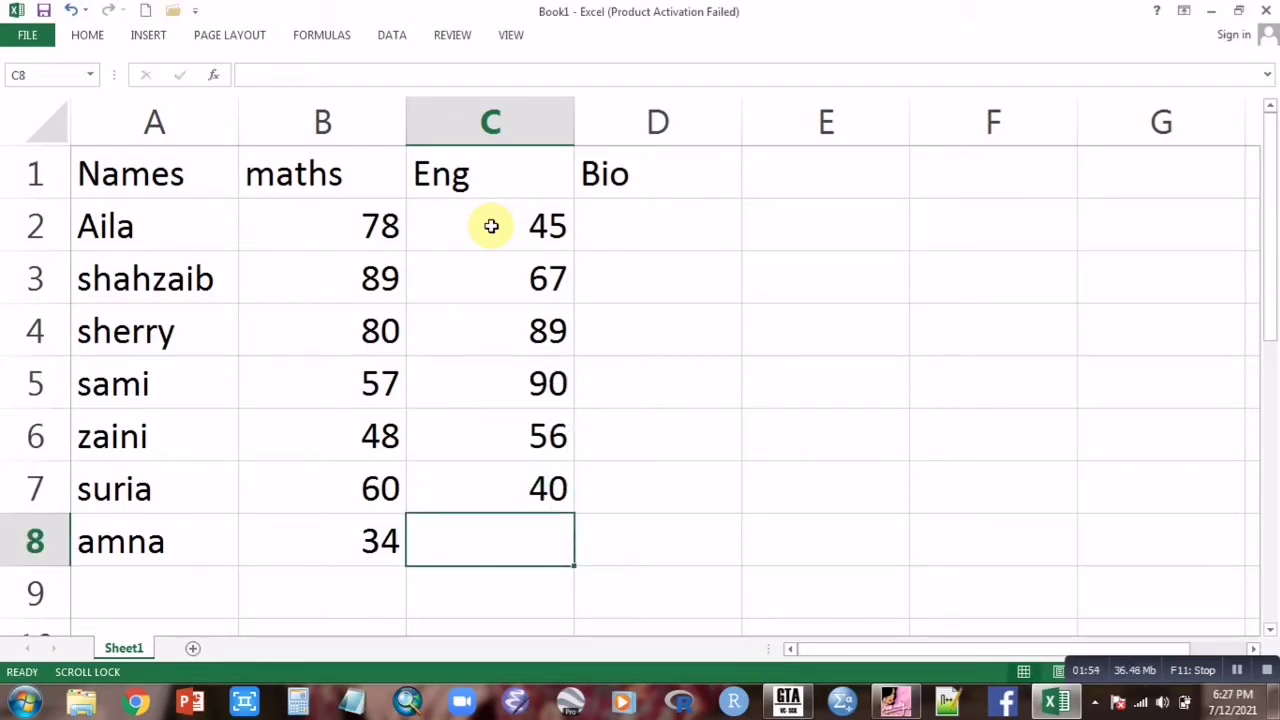
{"action": "type", "text": "23"}
{"action": "key", "text": "Return"}
Enter the Bio marks 45, 78, 90, 34, 67, 87 and 90 in cells D2 to D8
{"action": "left_click", "coordinate": [614, 234]}
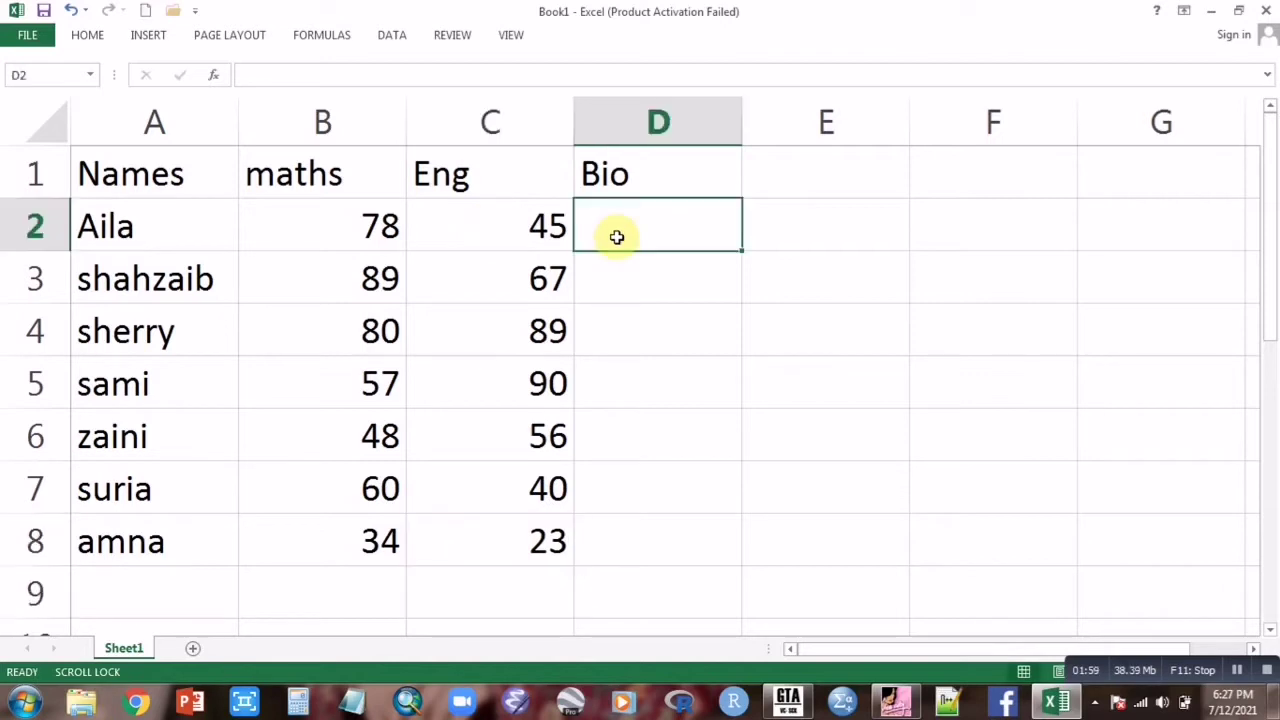
{"action": "type", "text": "45"}
{"action": "key", "text": "Return"}
{"action": "type", "text": "78"}
{"action": "key", "text": "Return"}
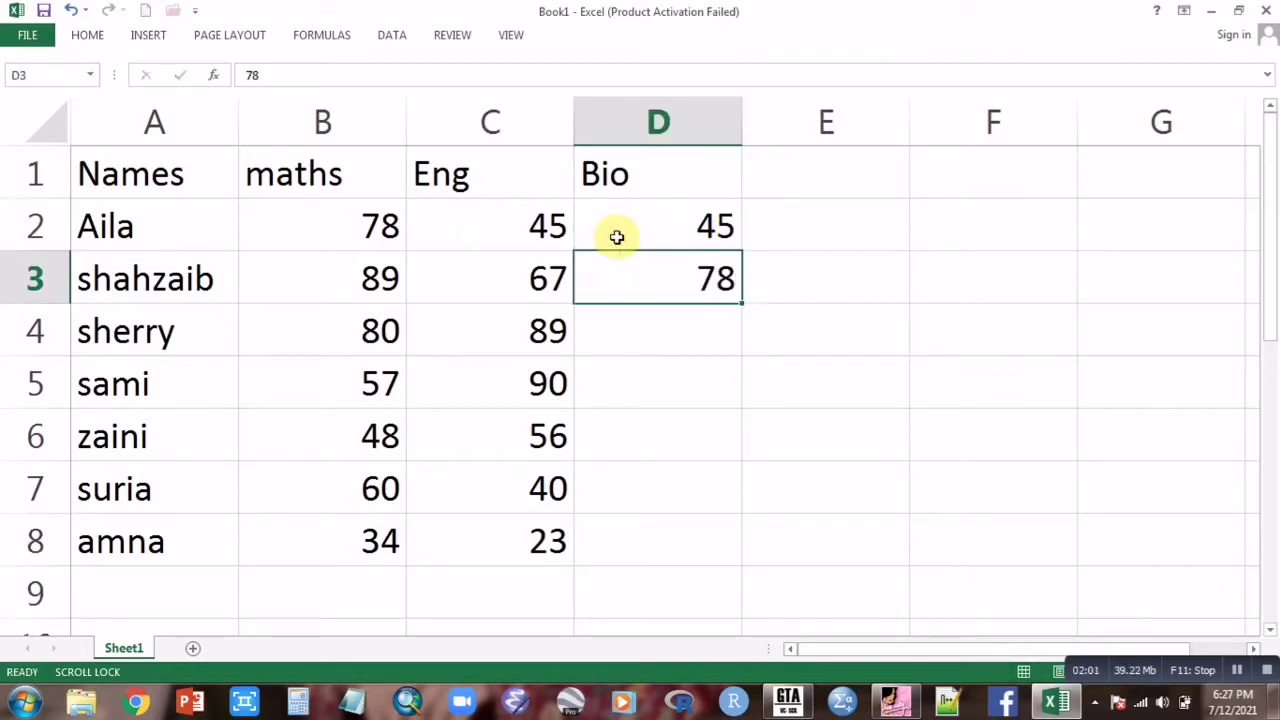
{"action": "type", "text": "90"}
{"action": "key", "text": "Return"}
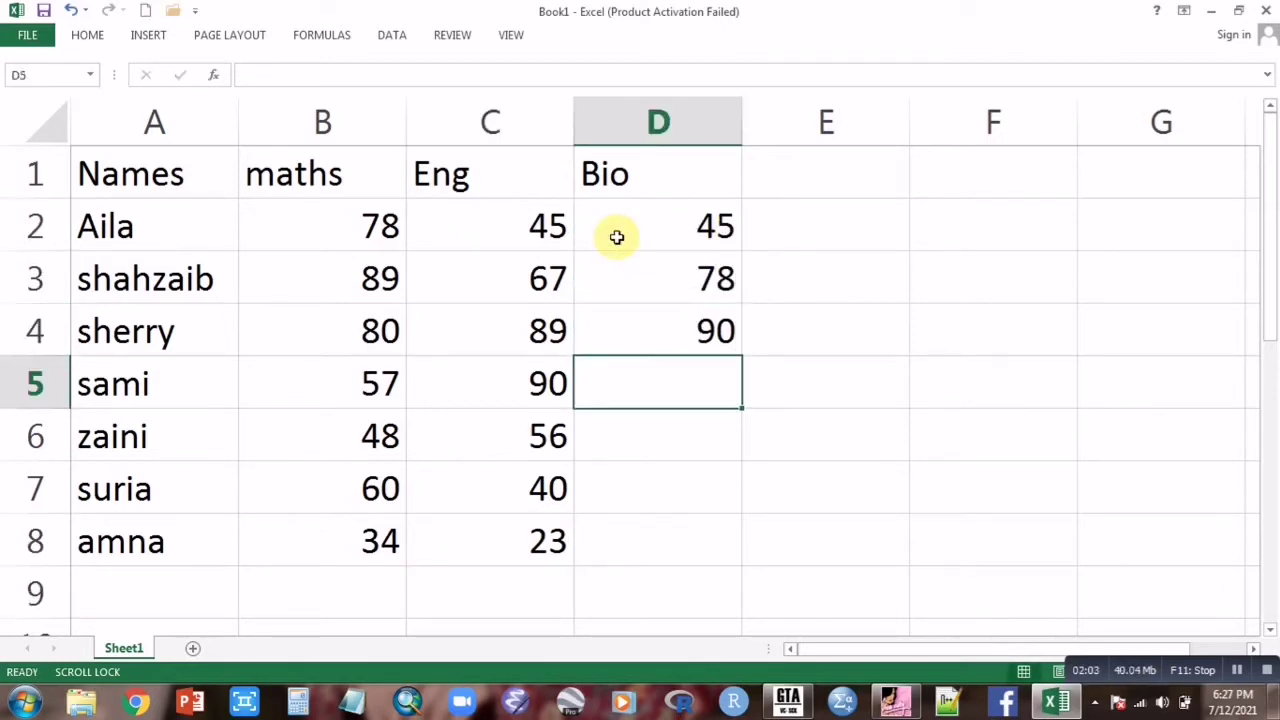
{"action": "type", "text": "34"}
{"action": "key", "text": "Return"}
{"action": "type", "text": "67"}
{"action": "key", "text": "Return"}
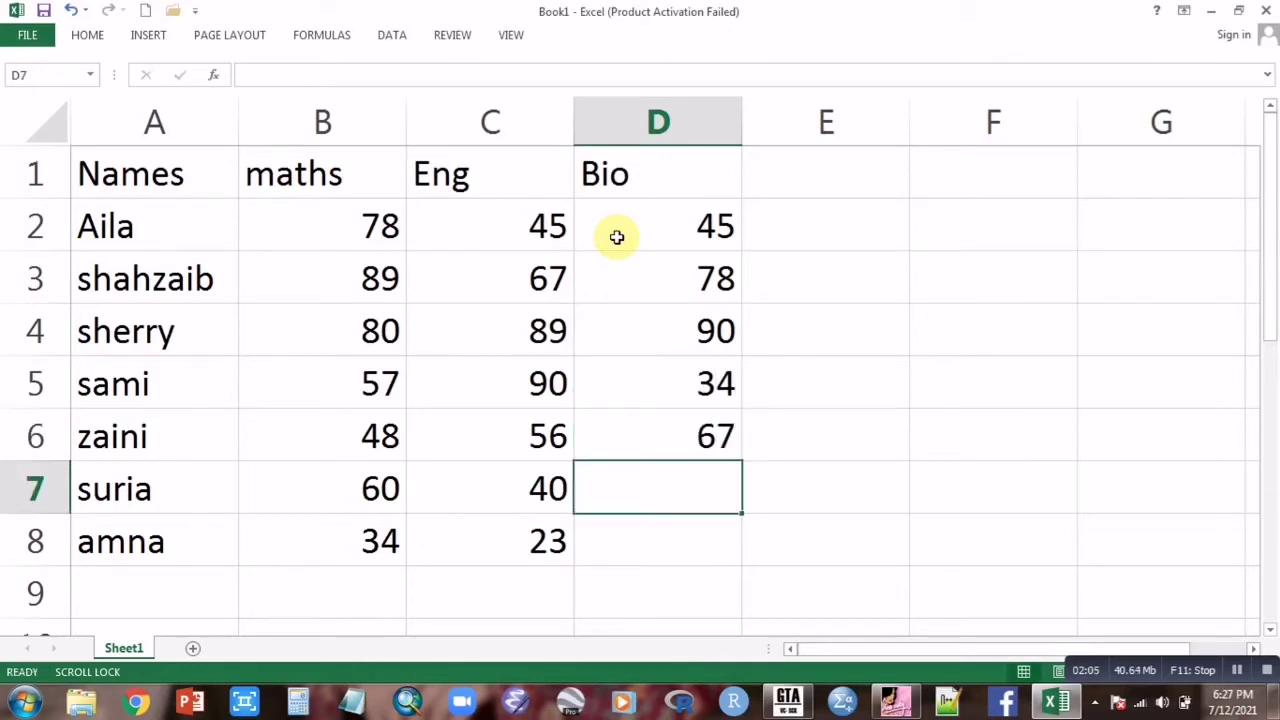
{"action": "type", "text": "87"}
{"action": "key", "text": "Return"}
{"action": "type", "text": "90"}
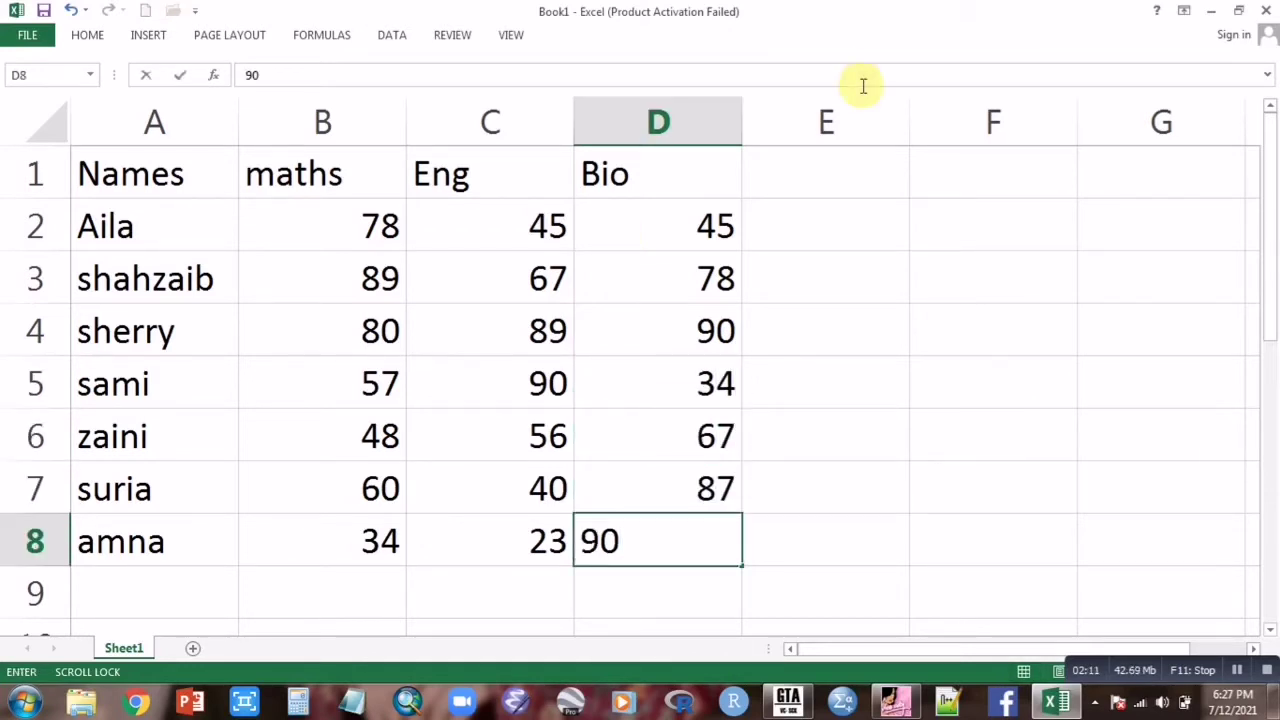
Add the headings total in cell E1 and average in cell F1
{"action": "left_click", "coordinate": [780, 186]}
{"action": "type", "text": "t"}
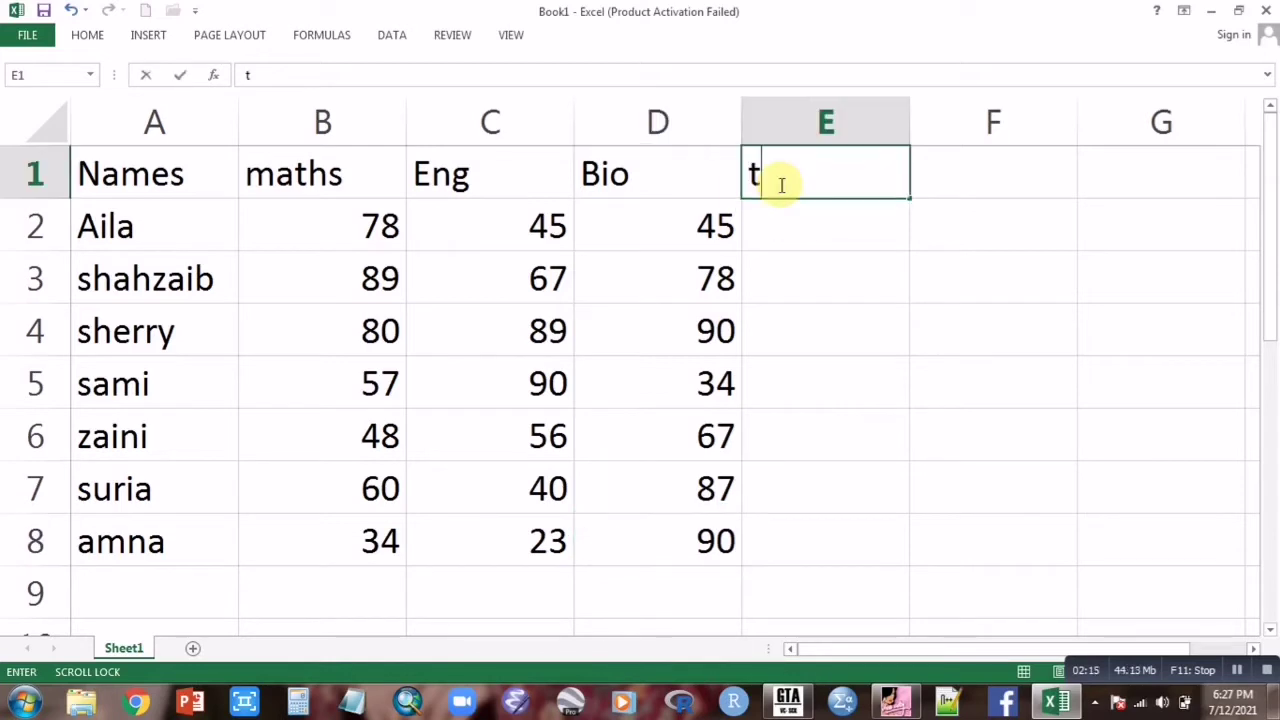
{"action": "type", "text": "otal"}
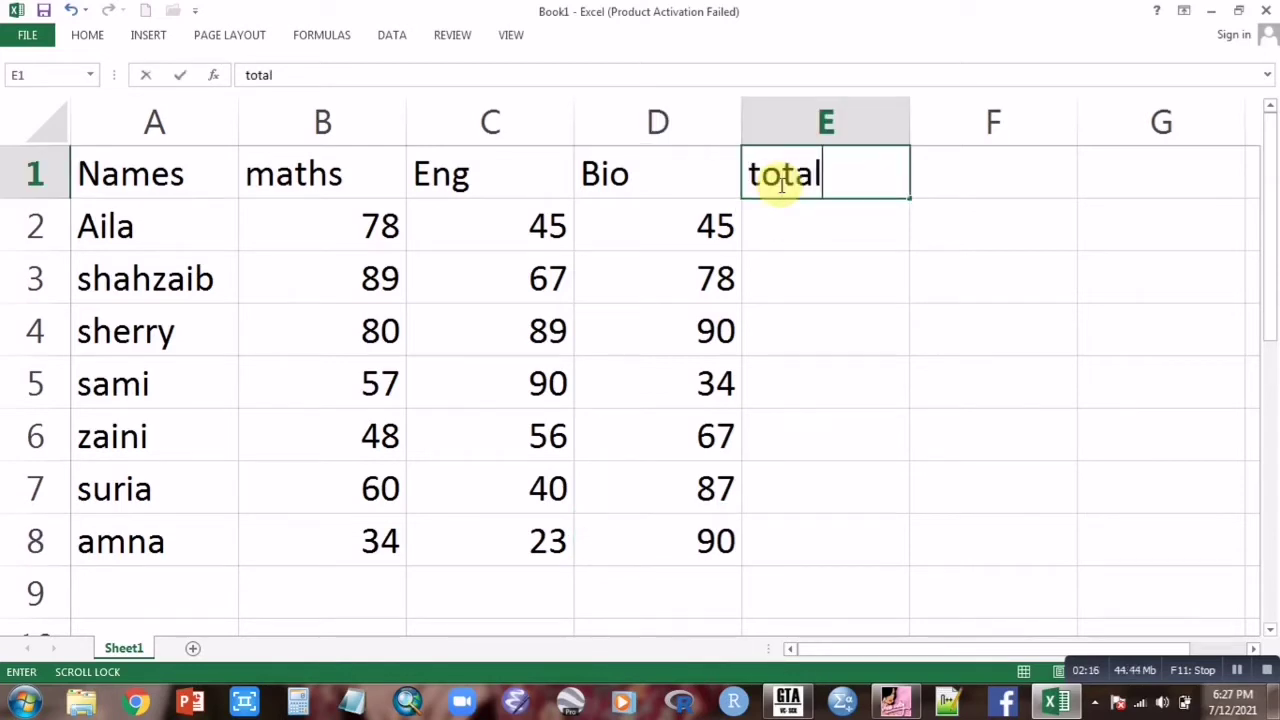
{"action": "left_click", "coordinate": [946, 184]}
{"action": "scroll", "coordinate": [946, 184], "scroll_direction": "down", "scroll_amount": 1}
{"action": "type", "text": "average"}
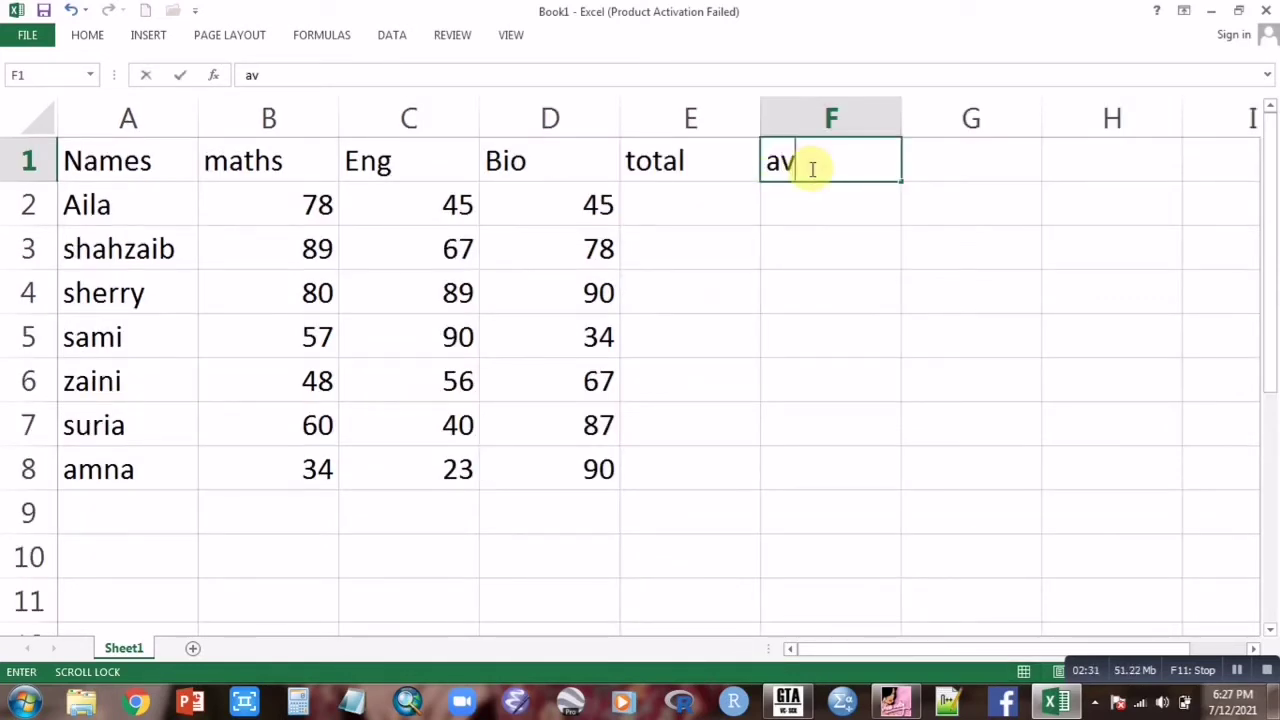
{"action": "left_click", "coordinate": [943, 163]}
Sum the first student's marks in E2 with =SUM(B2:D2) and fill the formula down to E8
{"action": "double_click", "coordinate": [738, 211]}
{"action": "type", "text": "=sum"}
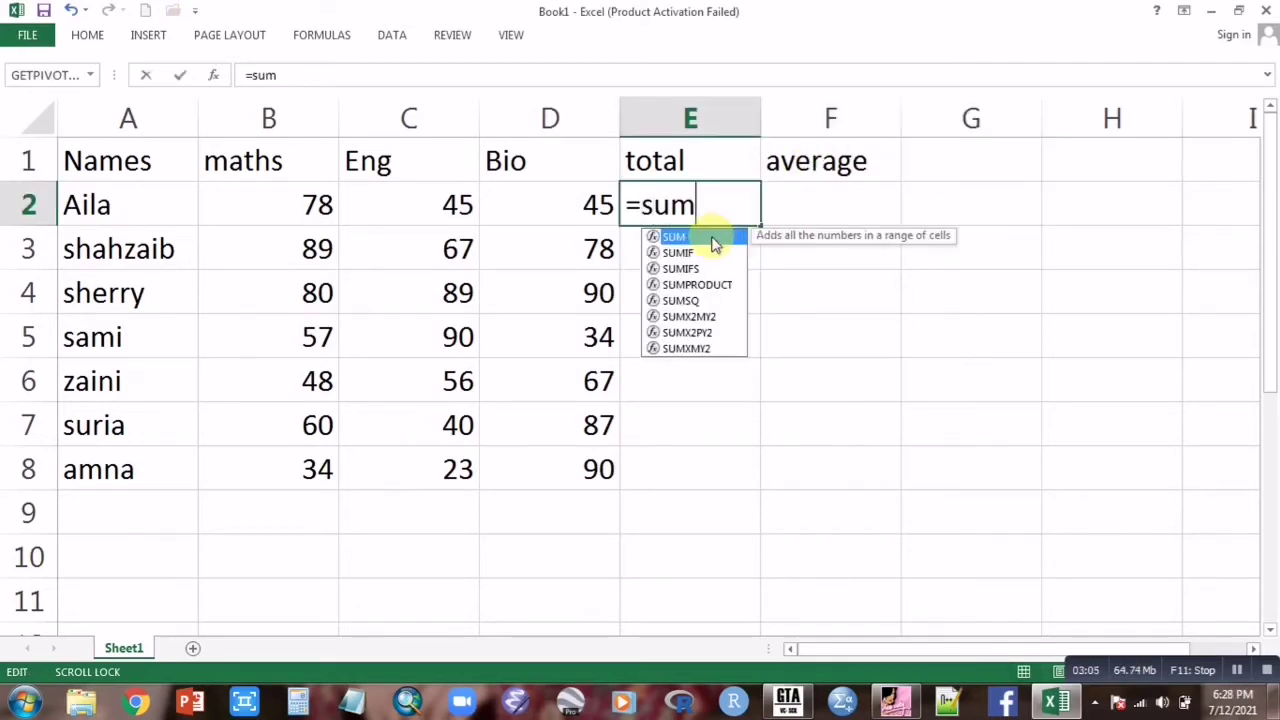
{"action": "double_click", "coordinate": [702, 237]}
{"action": "left_click_drag", "start_coordinate": [340, 199], "coordinate": [571, 205]}
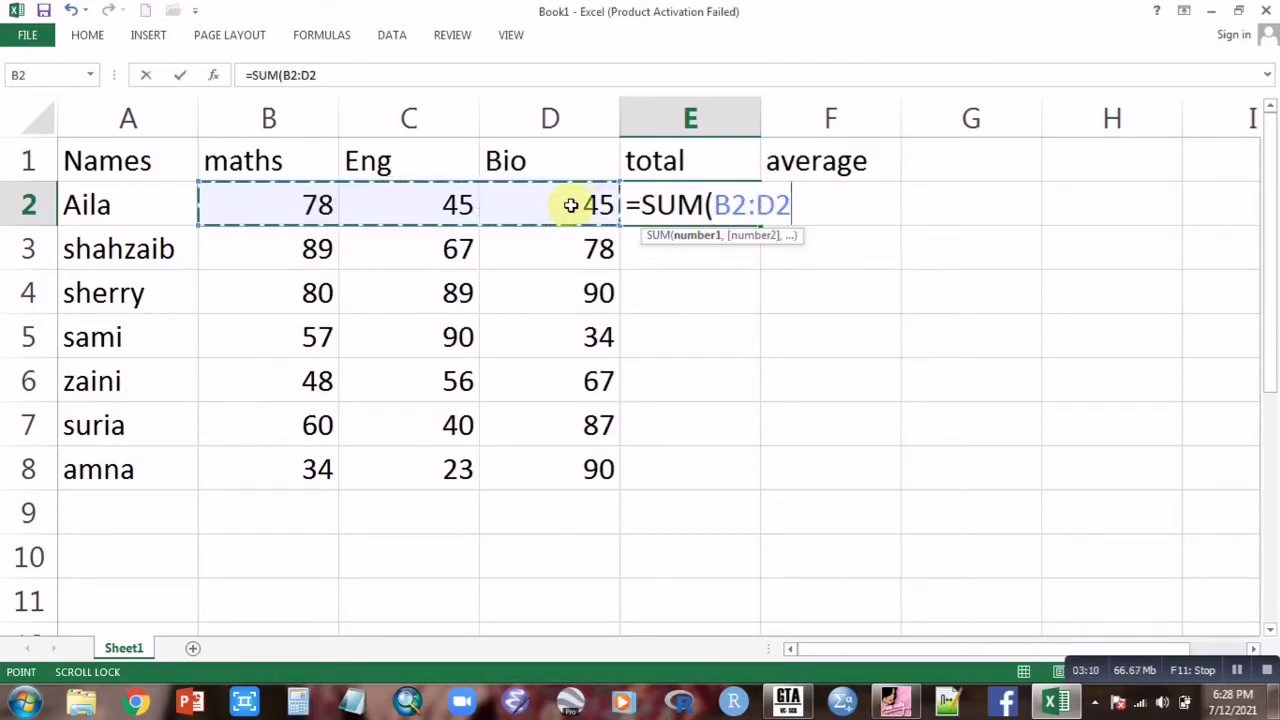
{"action": "type", "text": ")"}
{"action": "key", "text": "Return"}
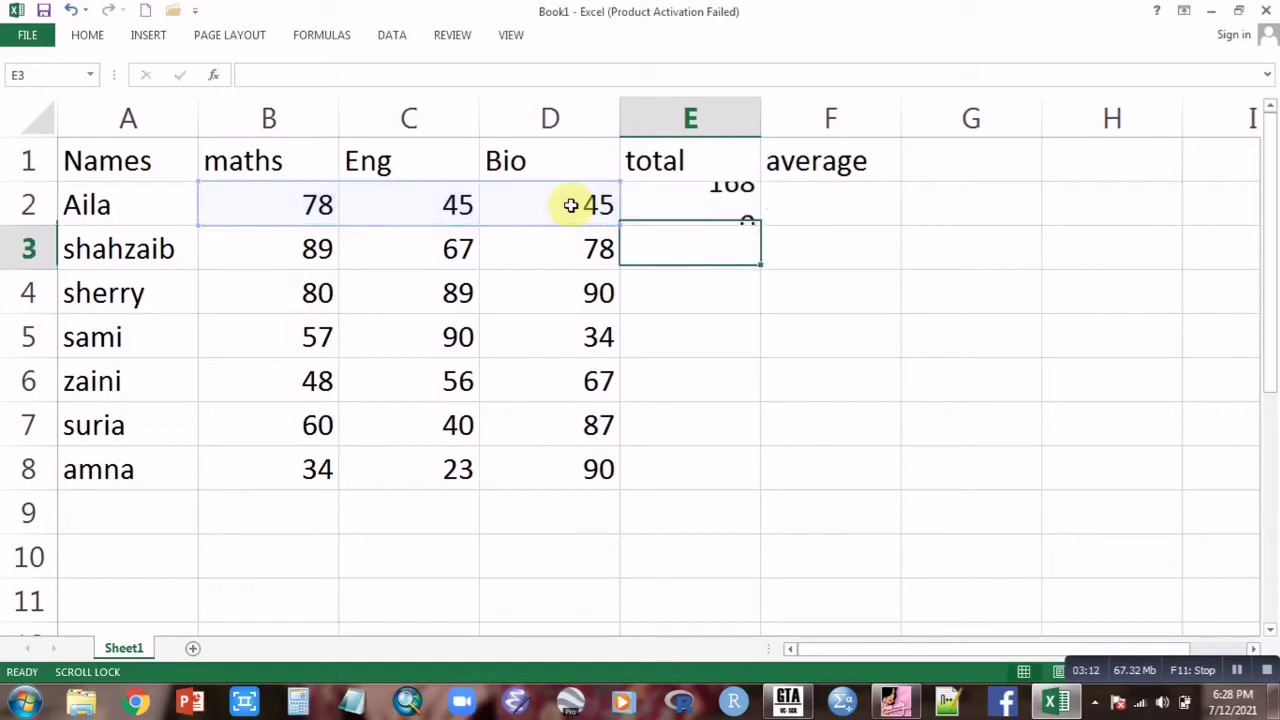
{"action": "left_click", "coordinate": [722, 205]}
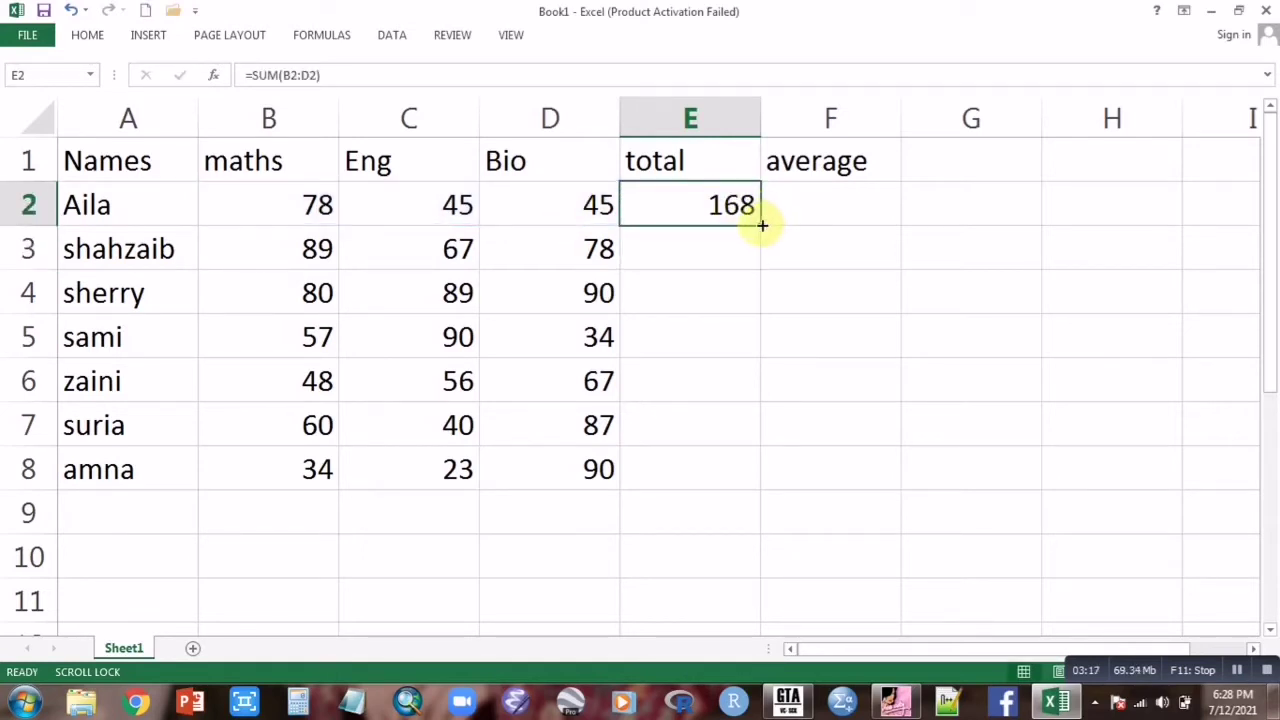
{"action": "double_click", "coordinate": [760, 226]}
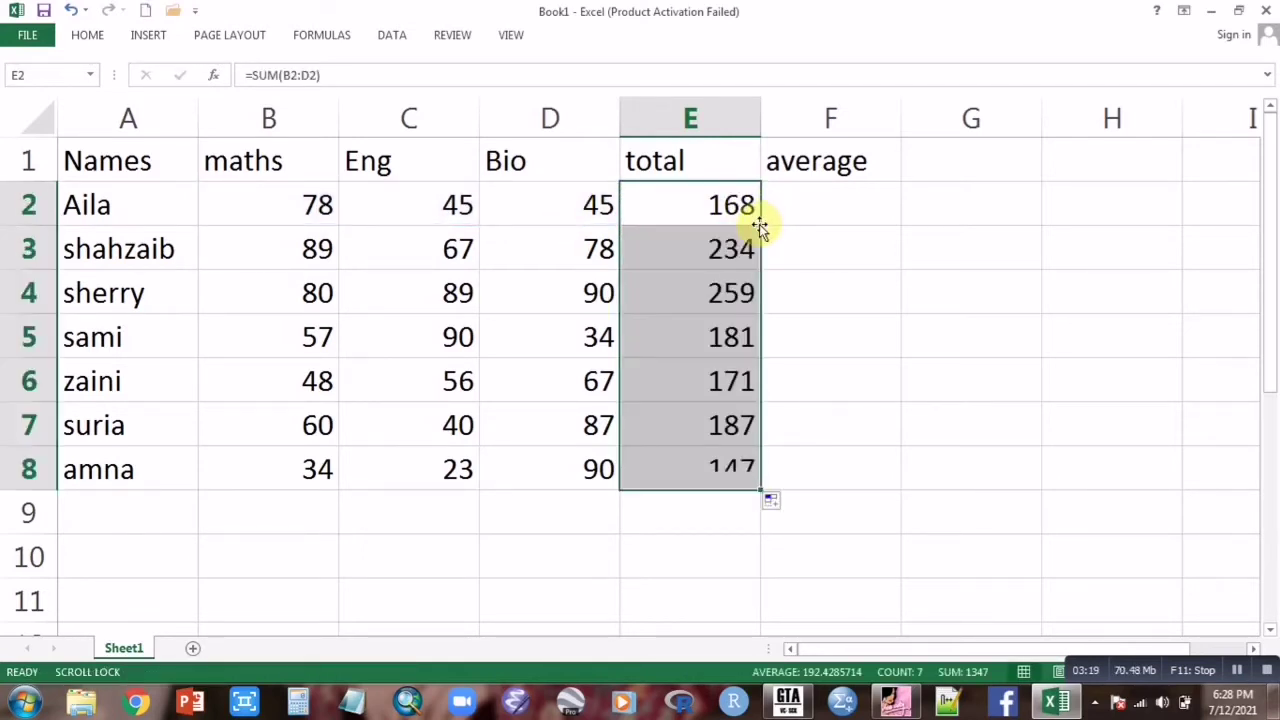
Calculate the first student's average mark in F2 with the AVERAGE function
{"action": "left_click", "coordinate": [824, 195]}
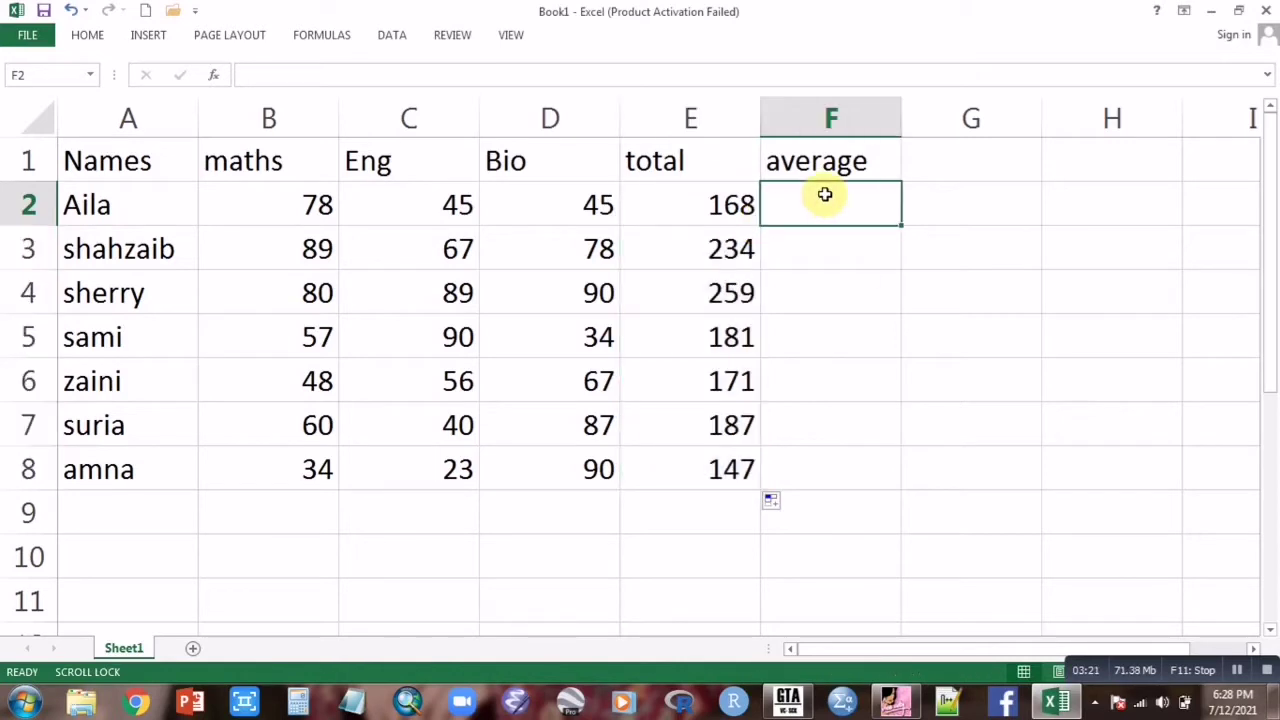
{"action": "type", "text": "=av"}
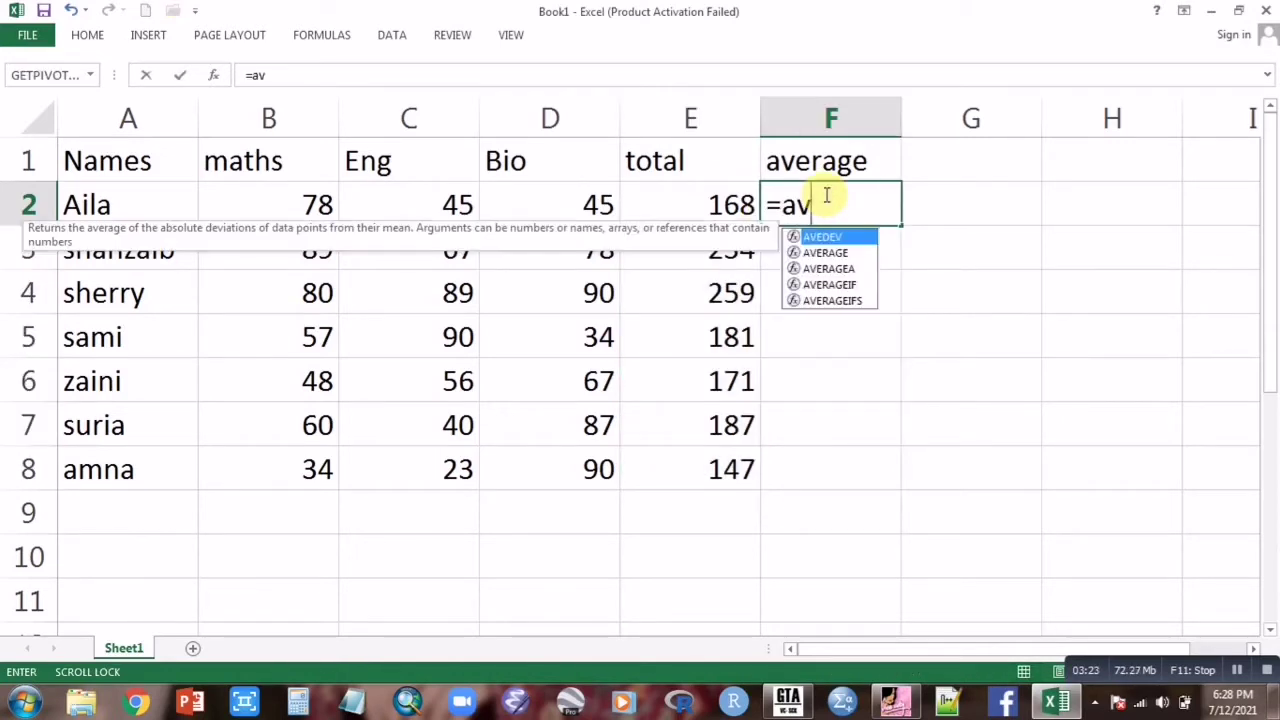
{"action": "type", "text": "e"}
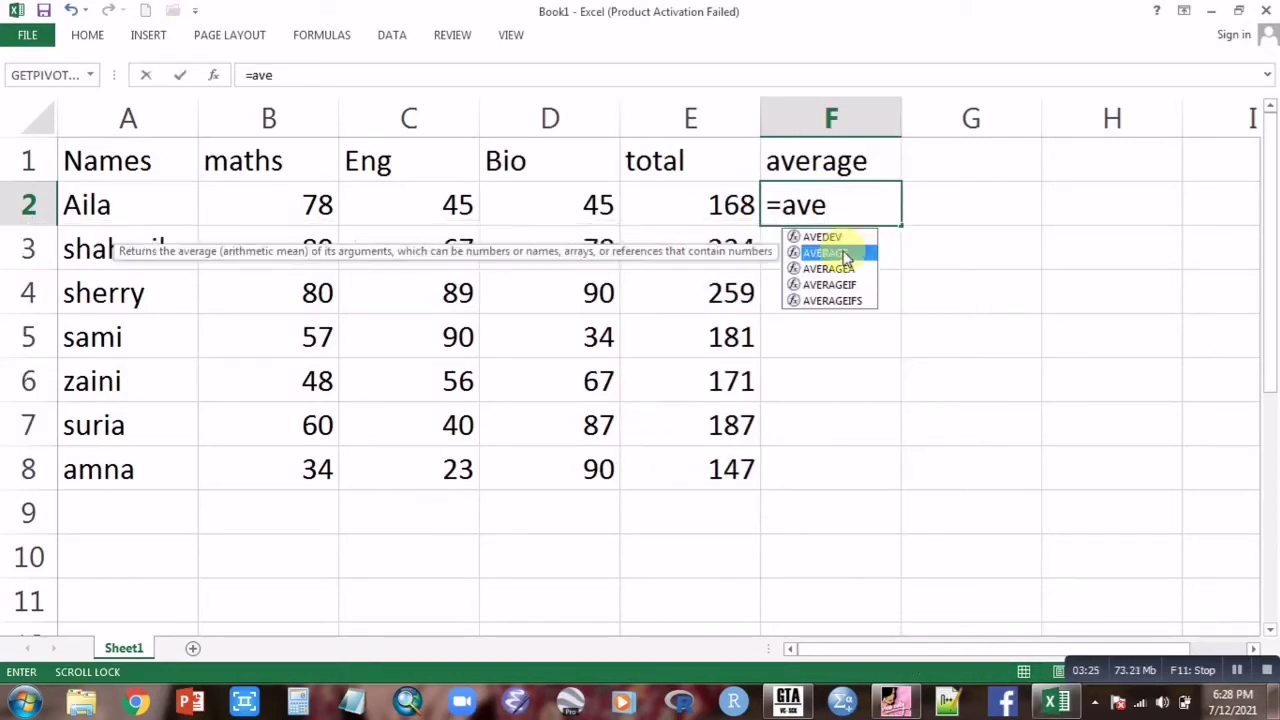
{"action": "double_click", "coordinate": [843, 252]}
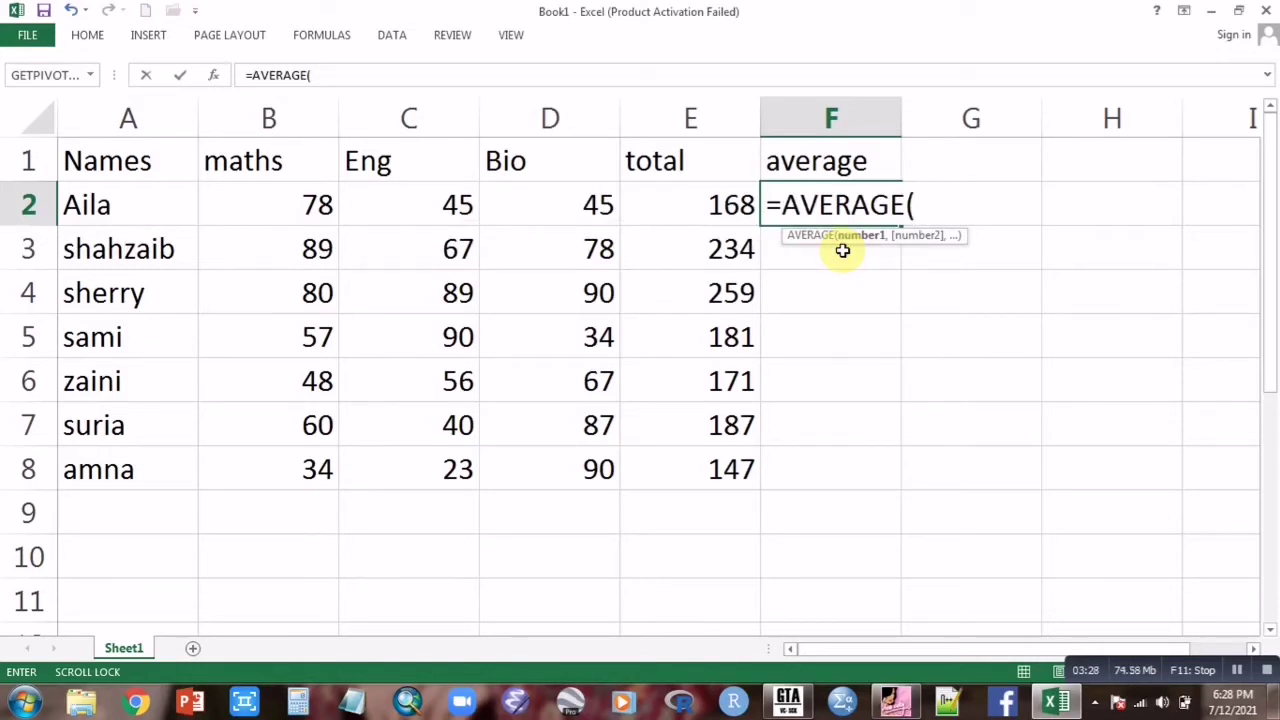
{"action": "left_click", "coordinate": [690, 205]}
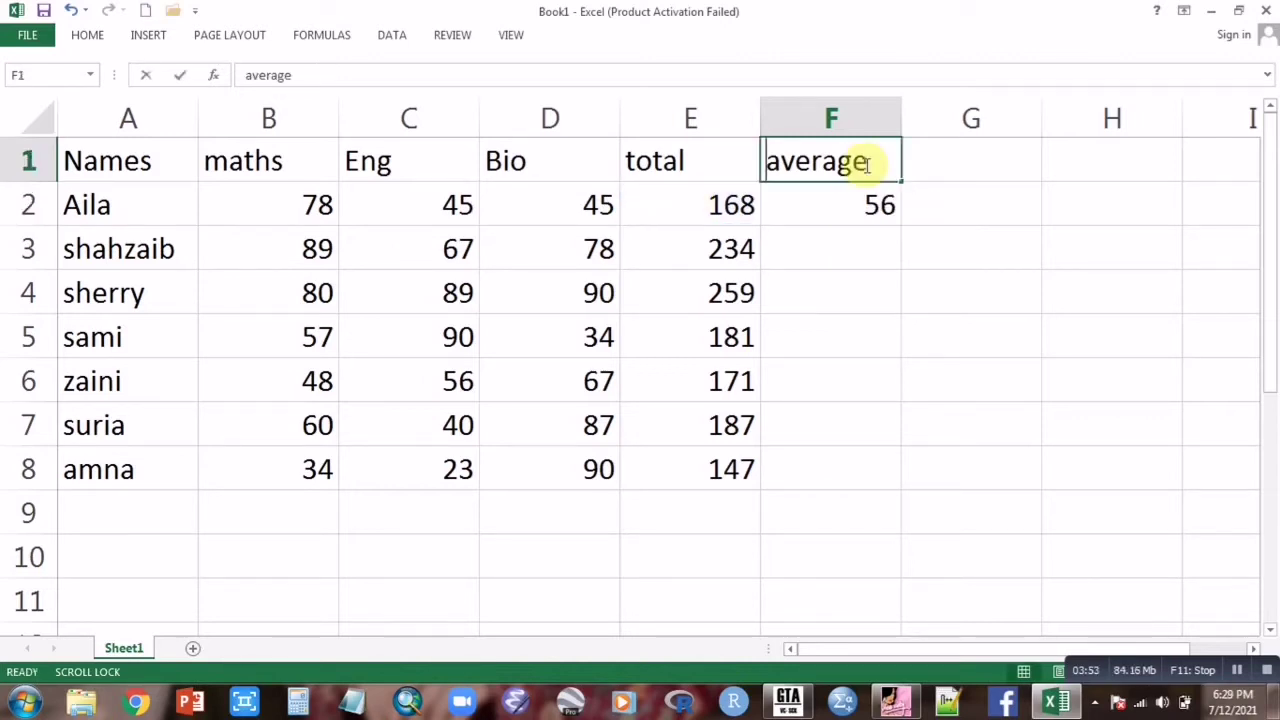
Change the heading in F1 to percentage and calculate the first student's percentage in F2 with =E2/300*100
{"action": "key", "text": "BackSpace"}
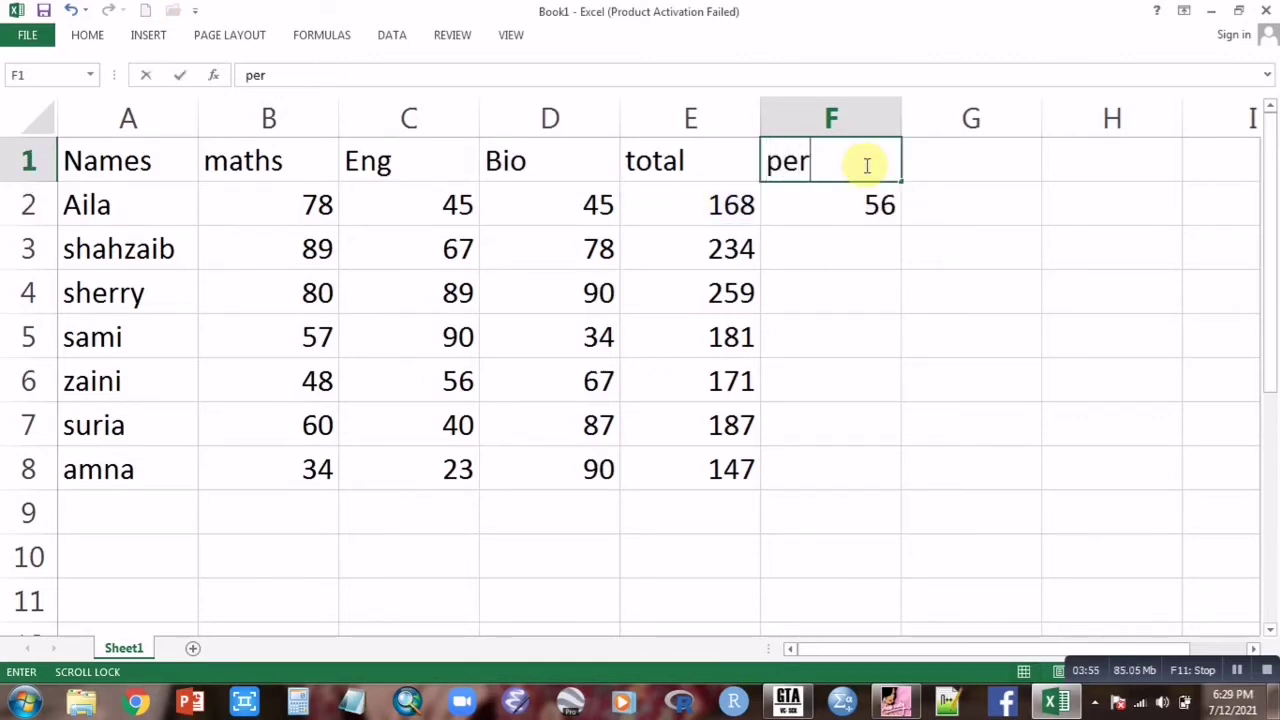
{"action": "type", "text": "percentage"}
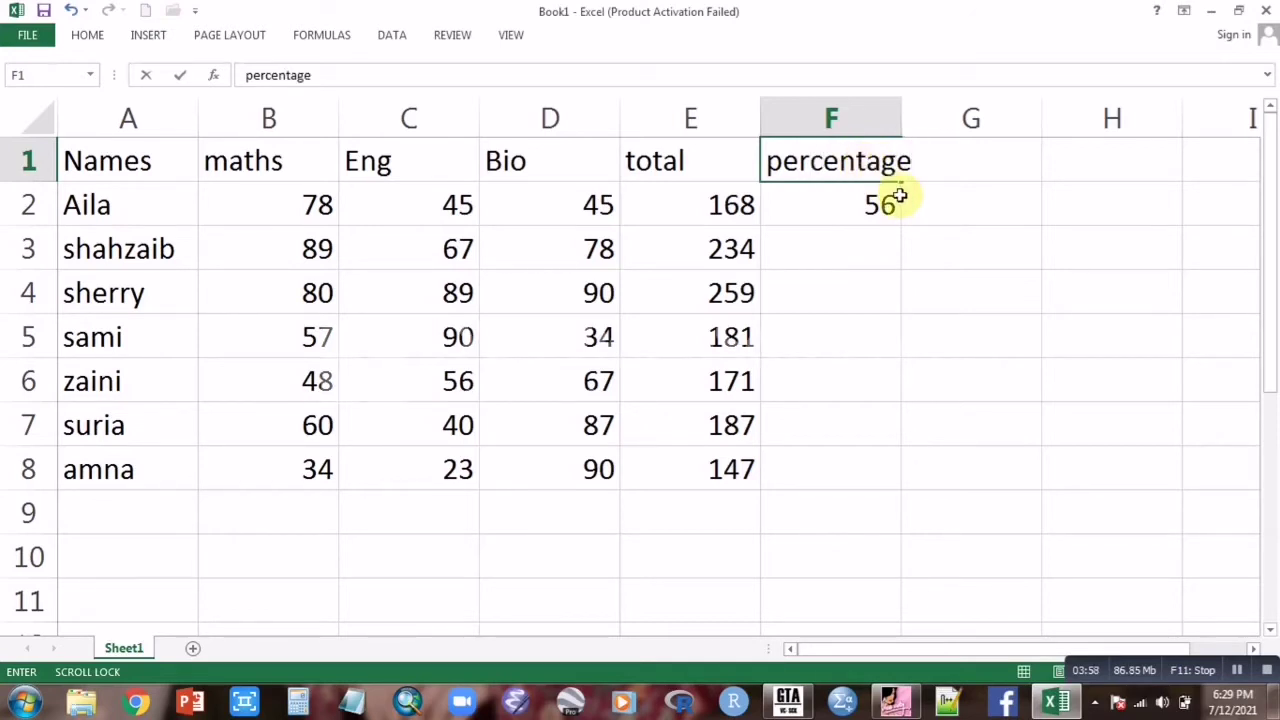
{"action": "left_click", "coordinate": [898, 200]}
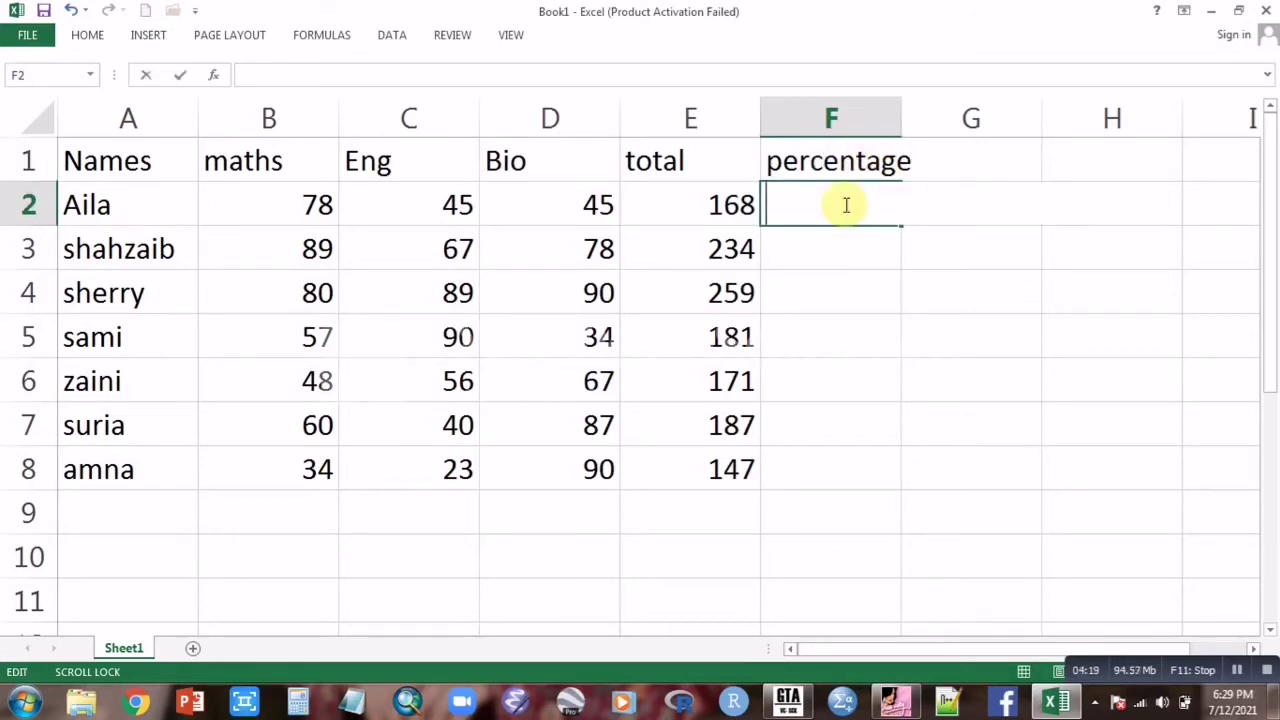
{"action": "type", "text": "="}
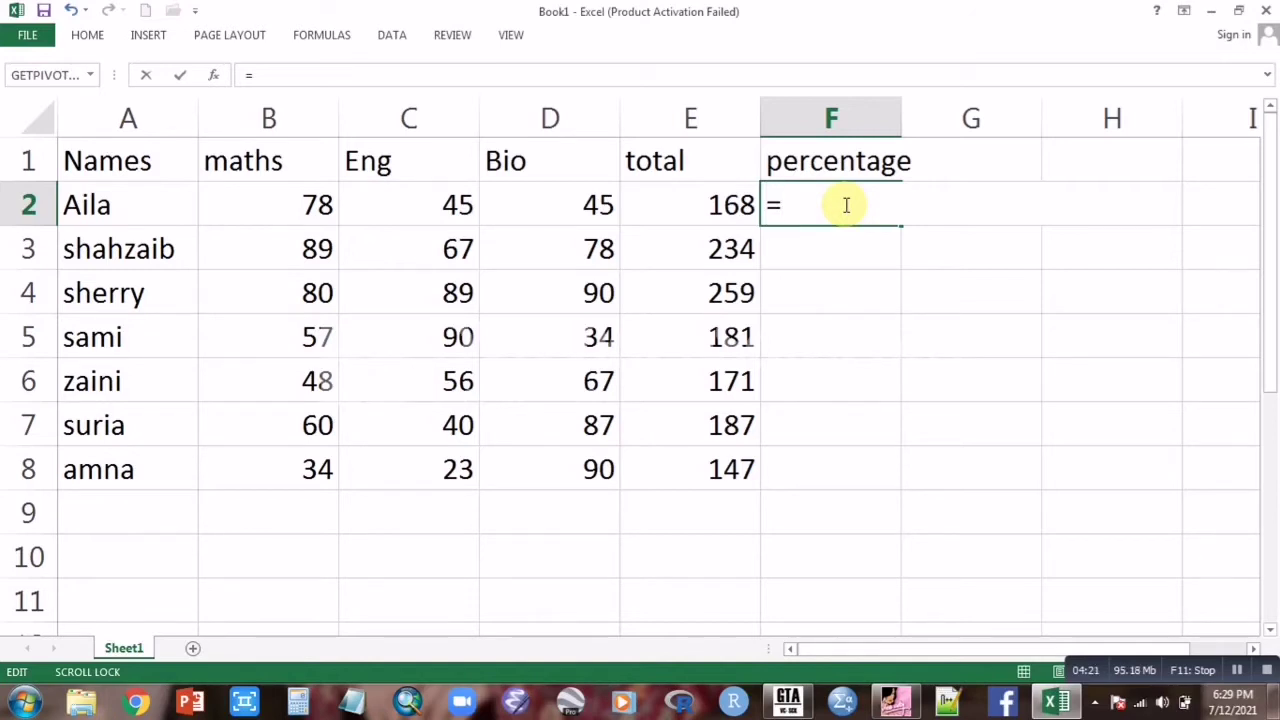
{"action": "left_click", "coordinate": [716, 205]}
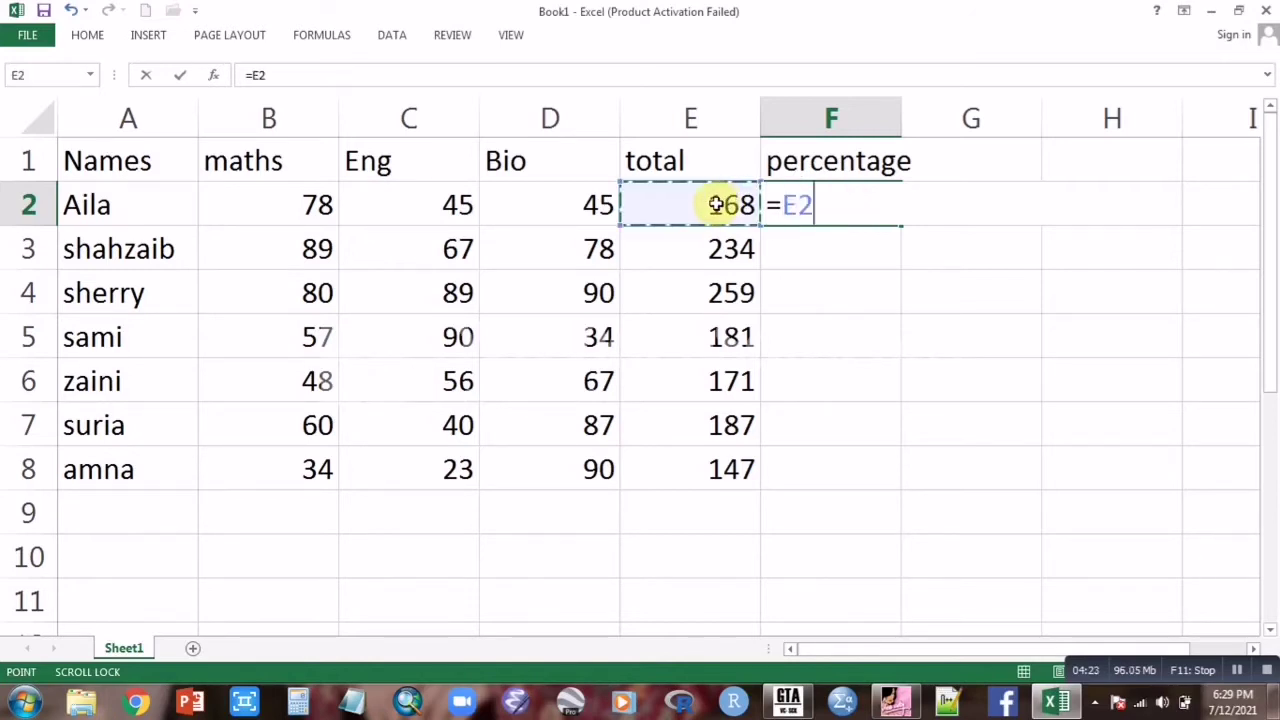
{"action": "type", "text": "/"}
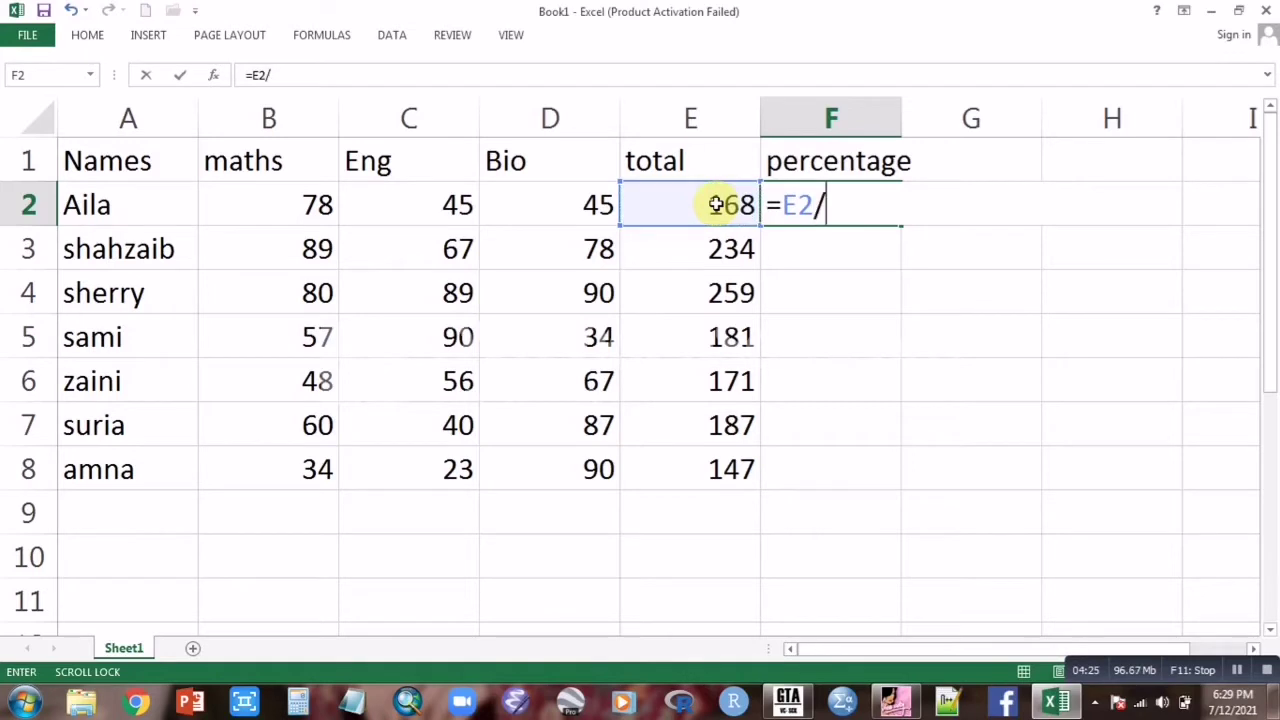
{"action": "type", "text": "3"}
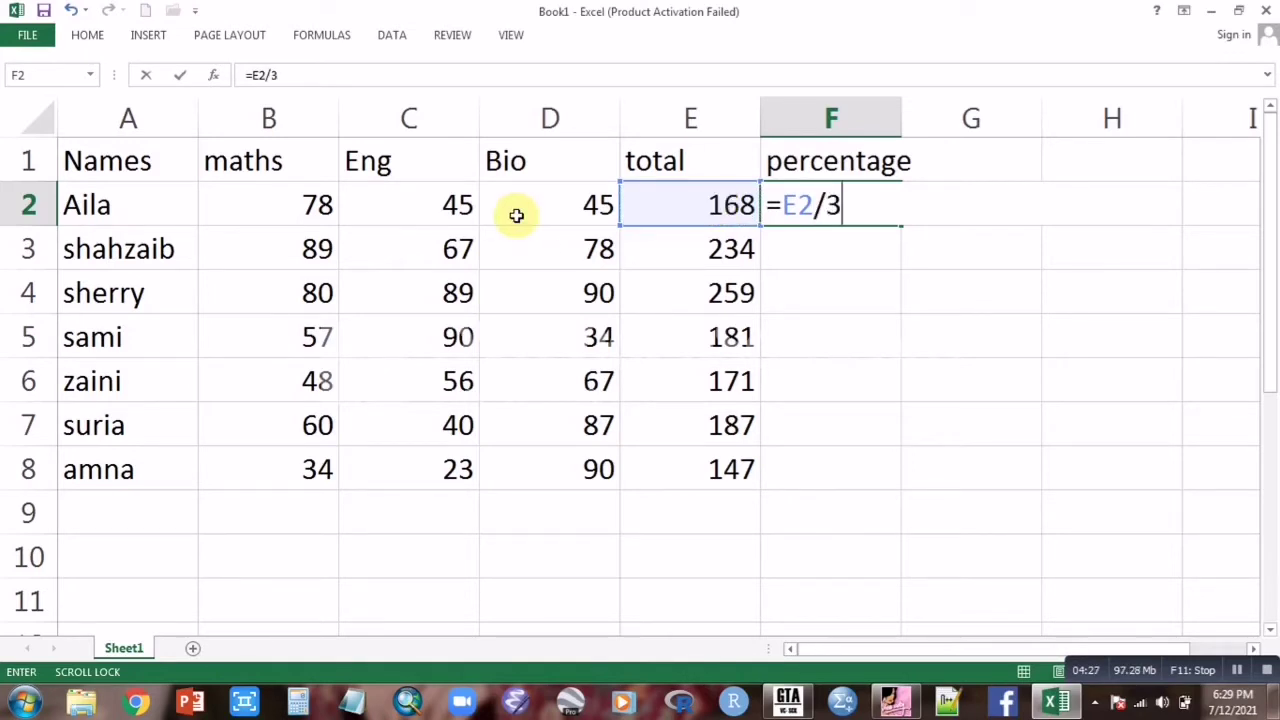
{"action": "type", "text": "00*100"}
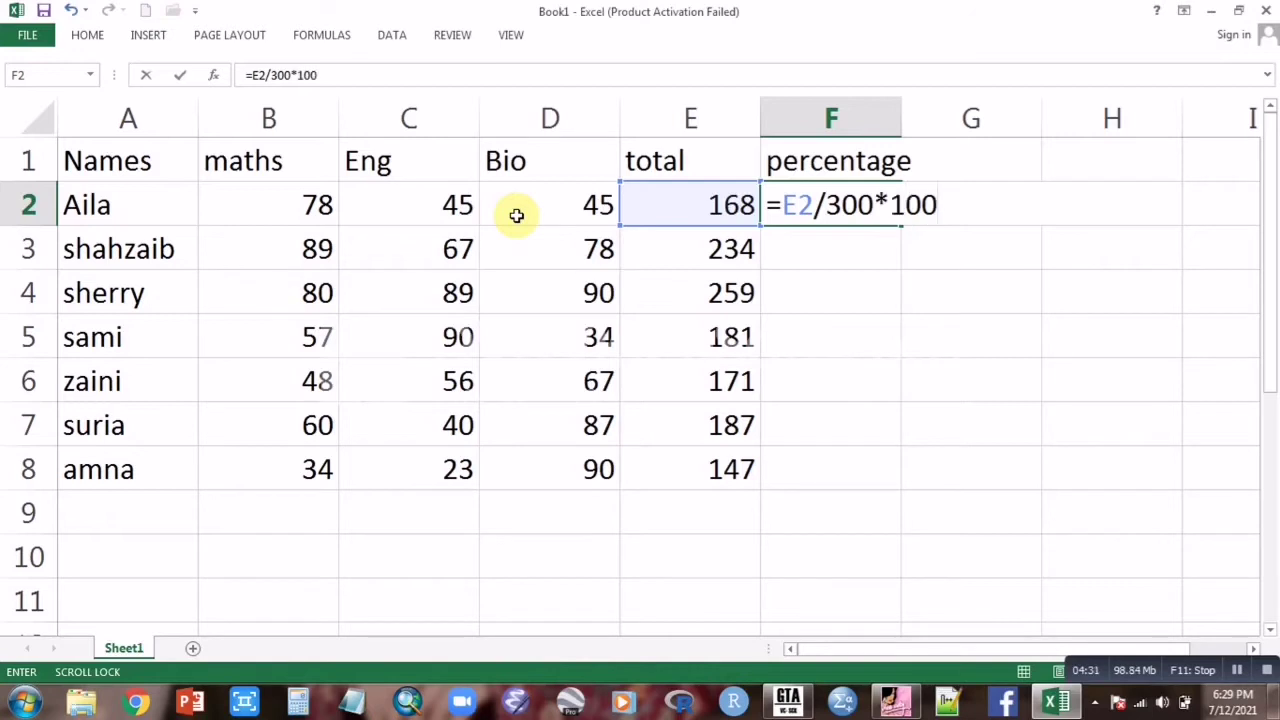
{"action": "key", "text": "Return"}
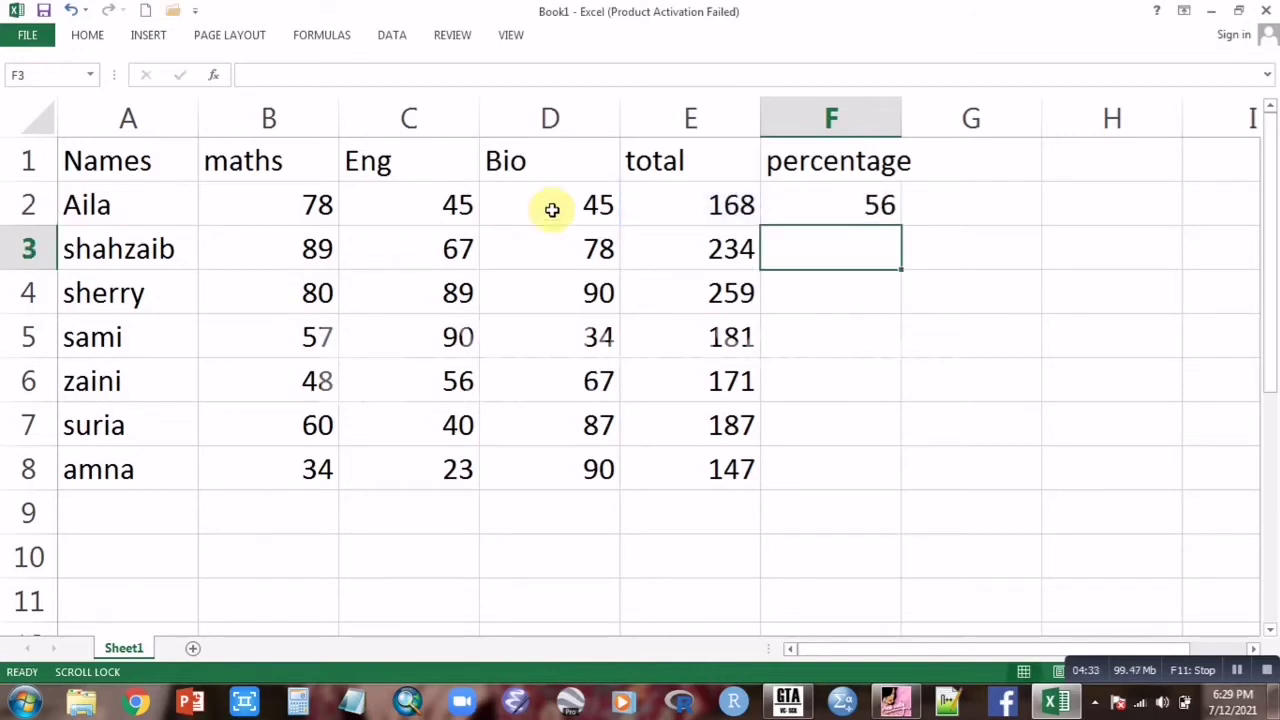
Review the percentage formula in F2 and fill it down to F8
{"action": "double_click", "coordinate": [829, 205]}
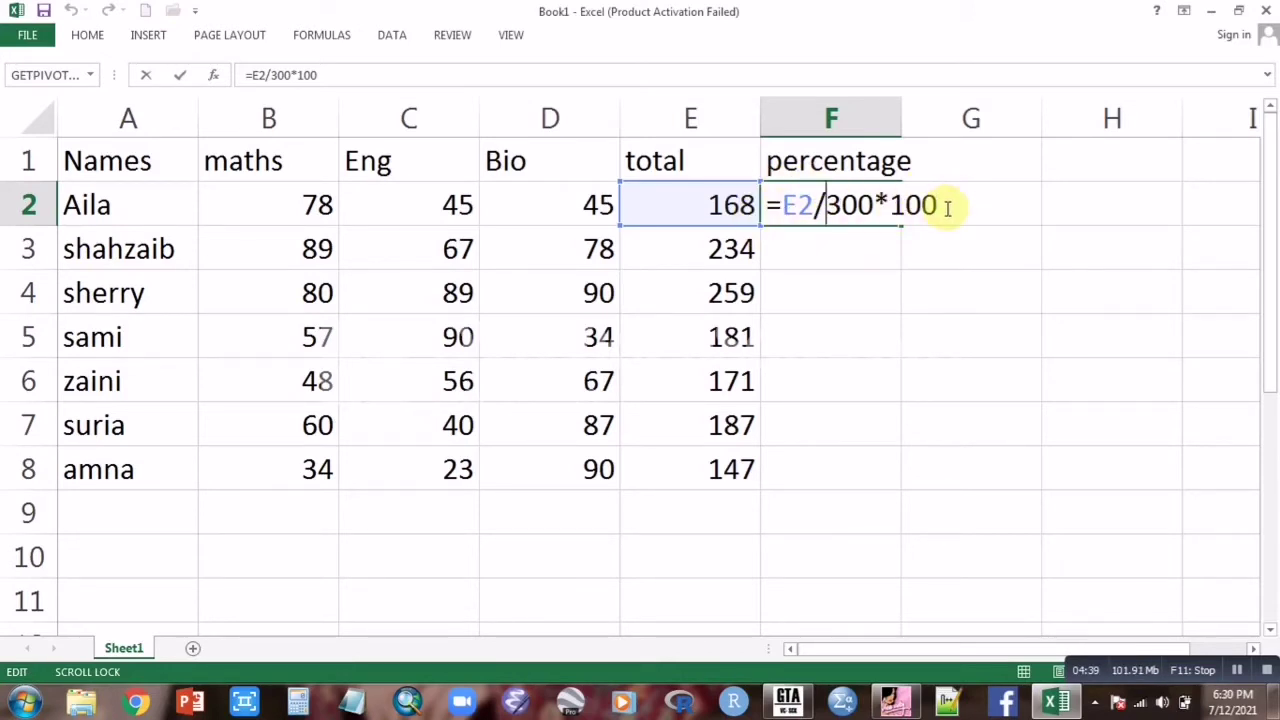
{"action": "key", "text": "Return"}
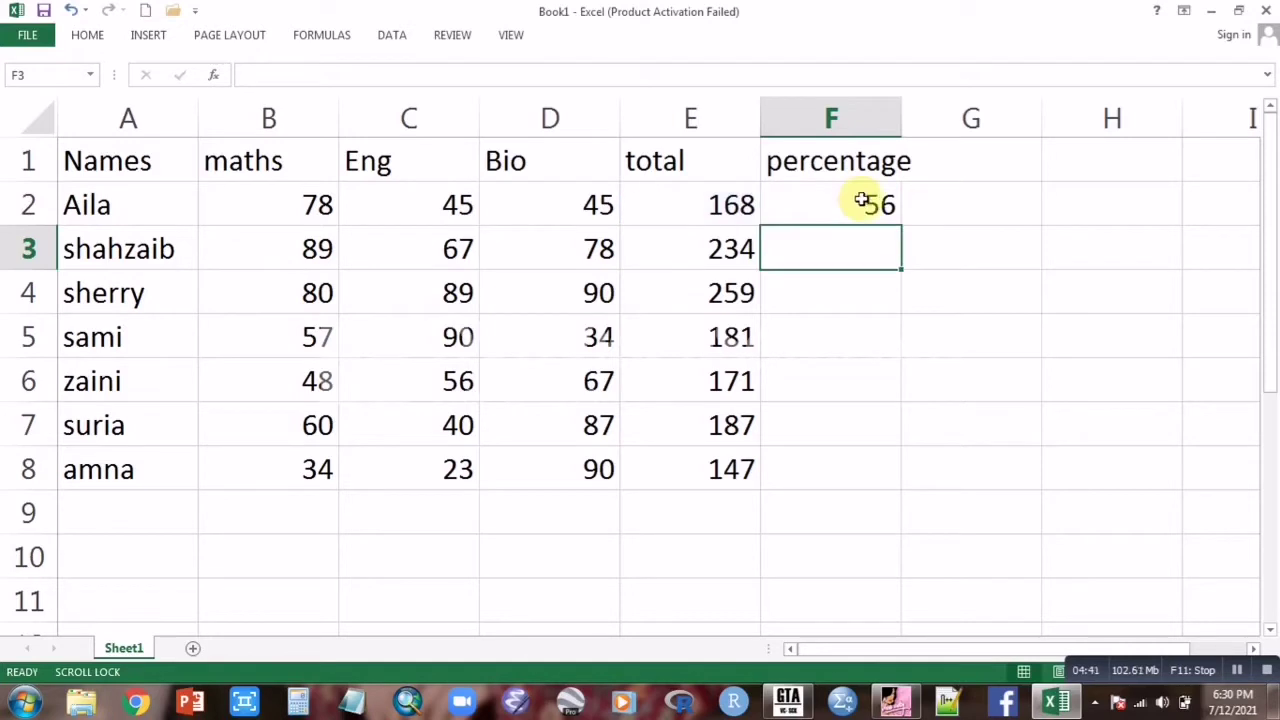
{"action": "left_click", "coordinate": [836, 201]}
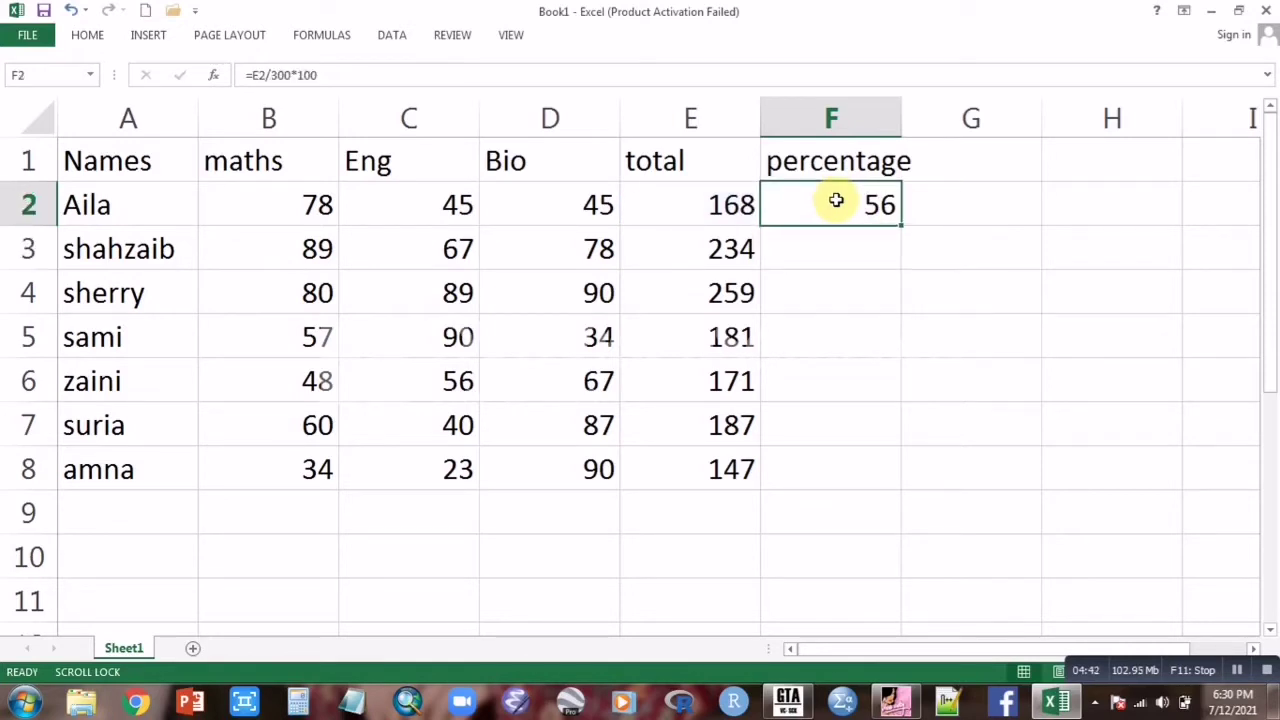
{"action": "double_click", "coordinate": [903, 226]}
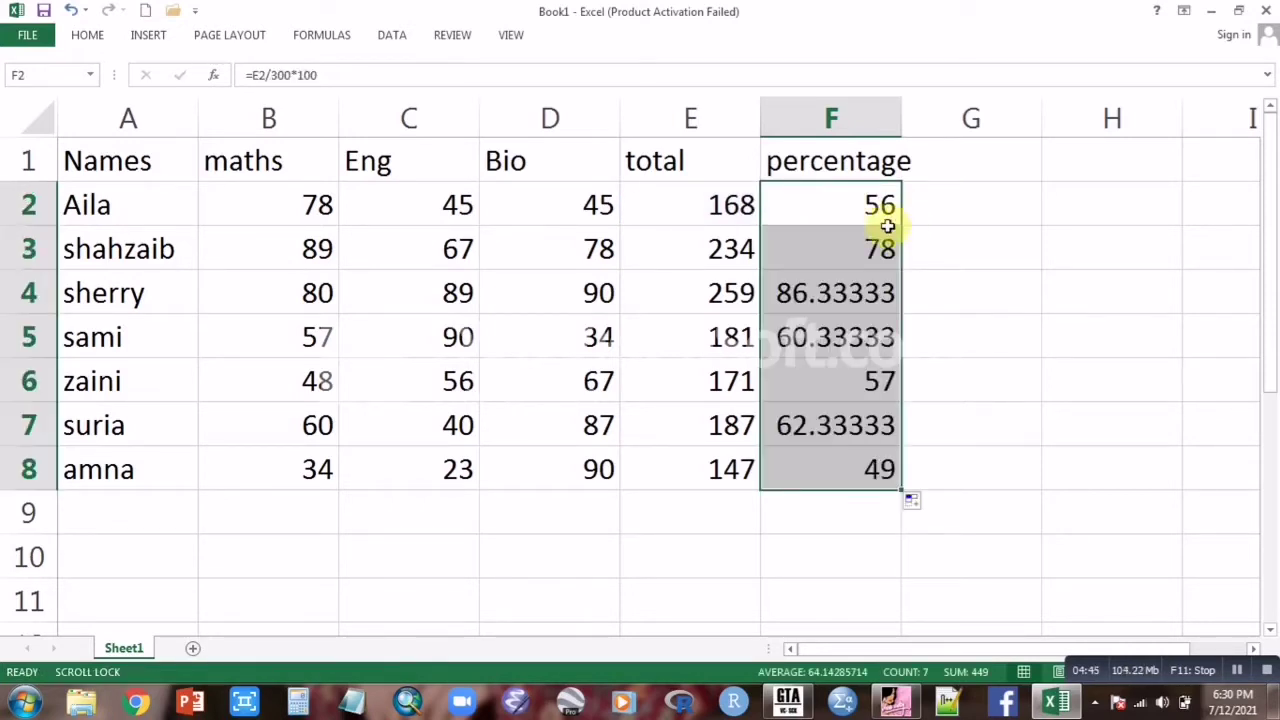
Widen column F to fit the percentage heading and add the heading min in cell G1
{"action": "left_click", "coordinate": [944, 178]}
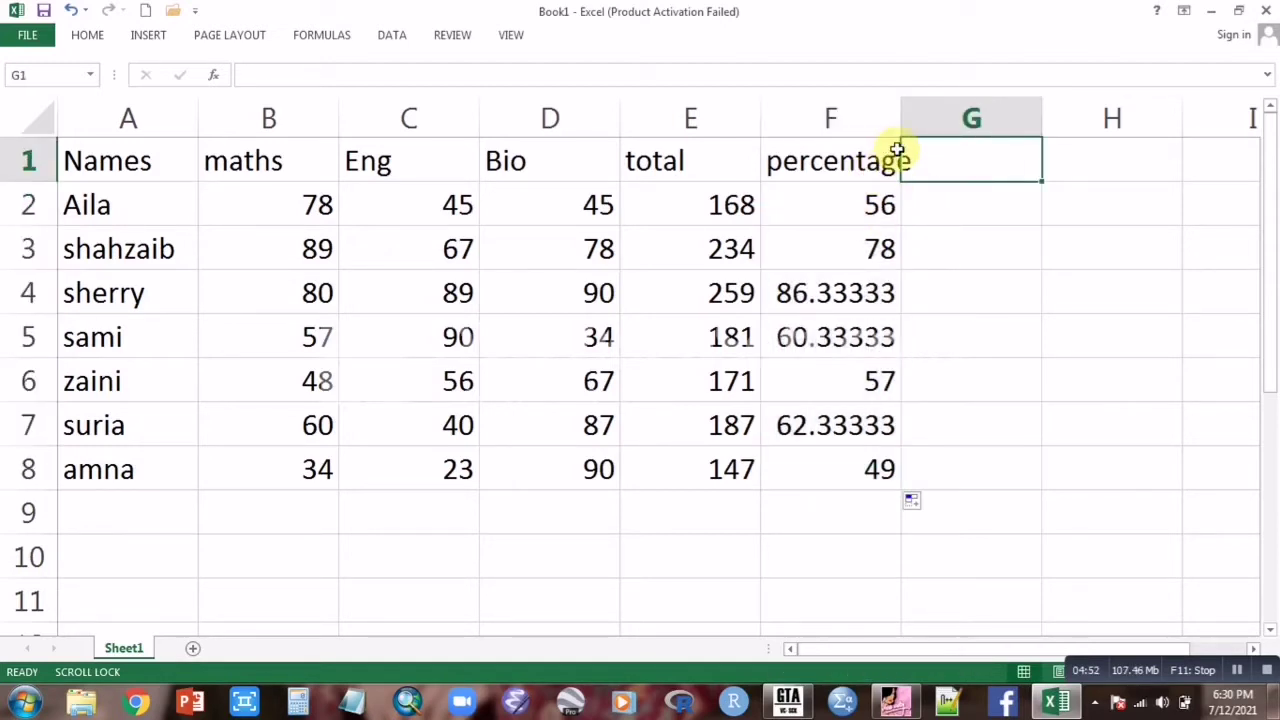
{"action": "left_click_drag", "start_coordinate": [902, 117], "coordinate": [911, 117]}
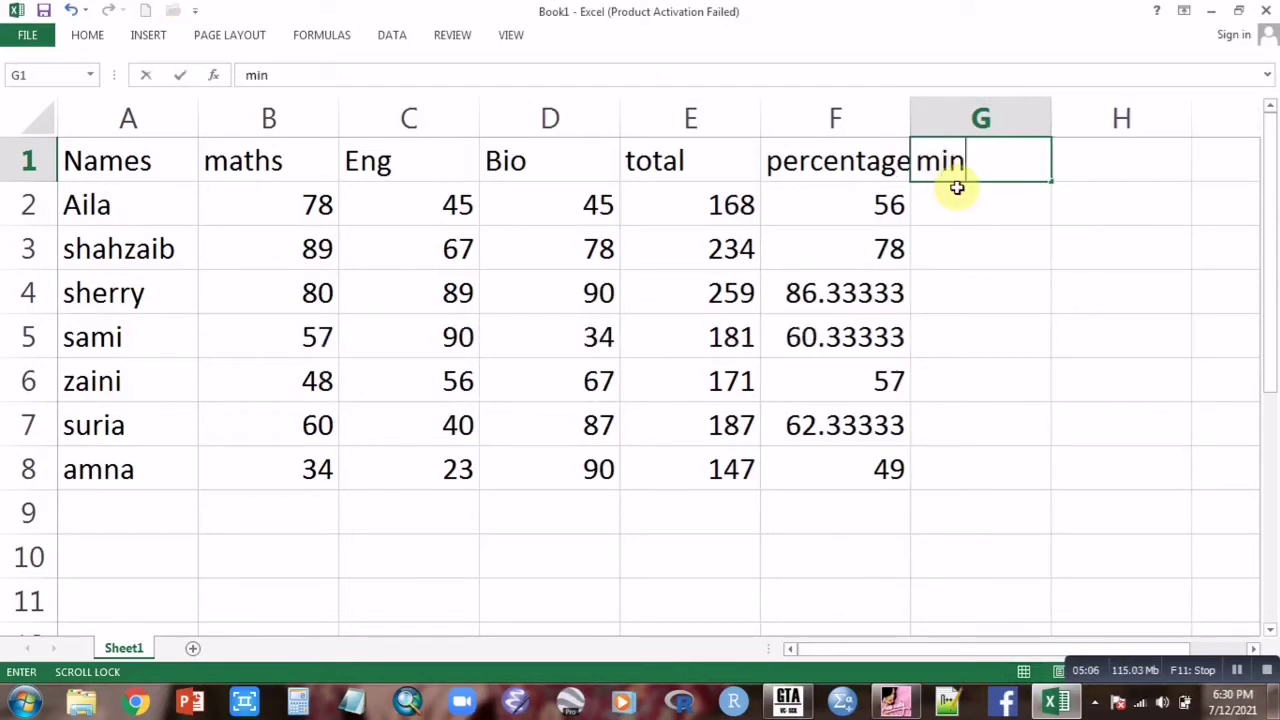
Find the lowest total in cell G2 with =MIN(E2:E8)
{"action": "left_click", "coordinate": [966, 206]}
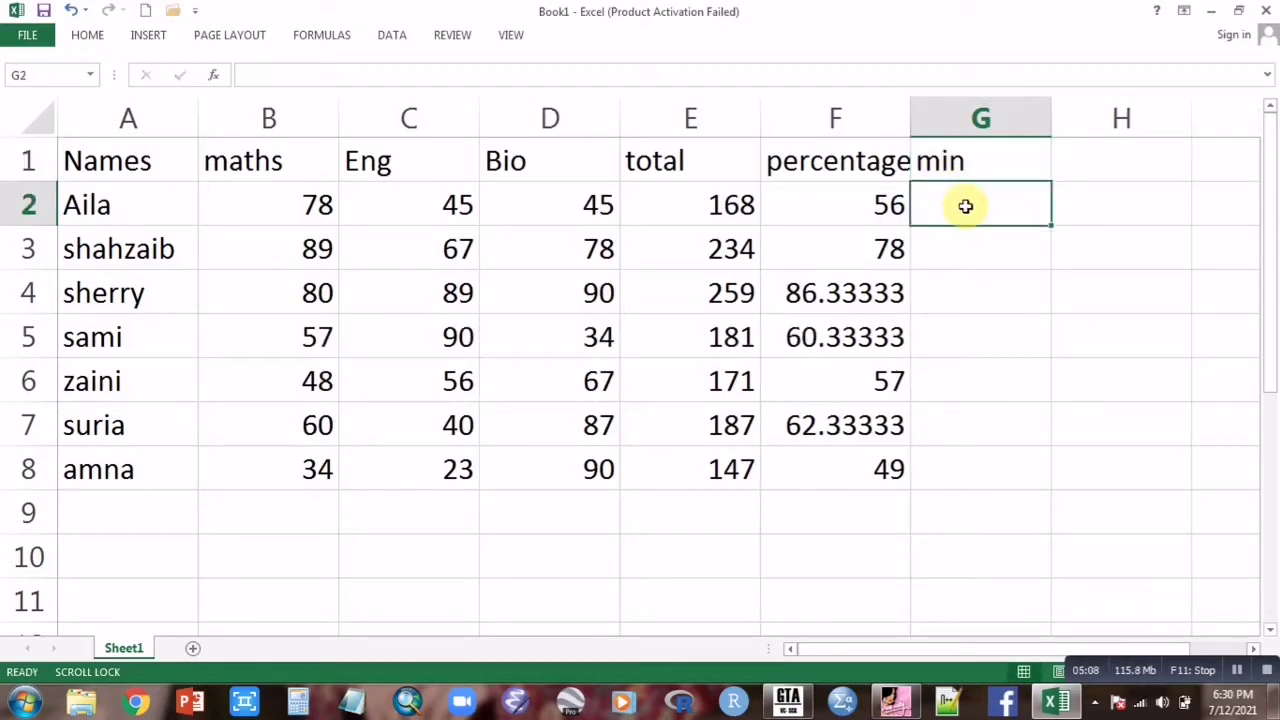
{"action": "type", "text": "=min"}
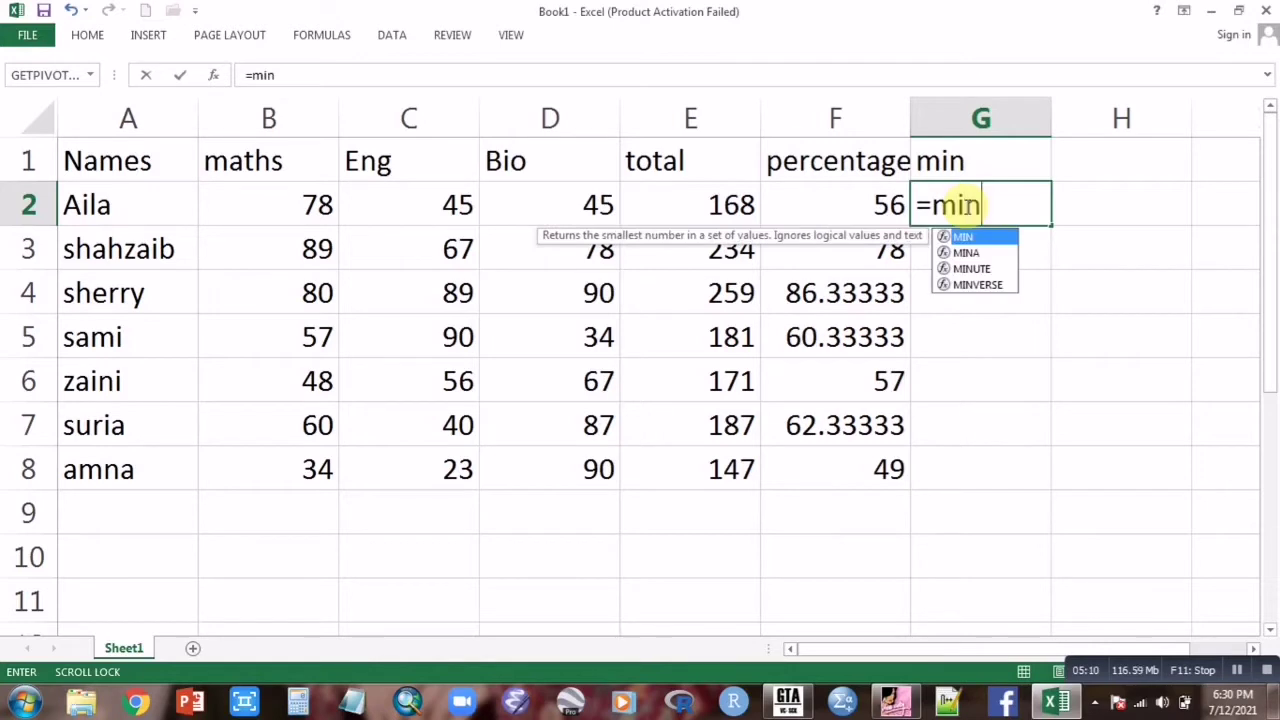
{"action": "double_click", "coordinate": [963, 238]}
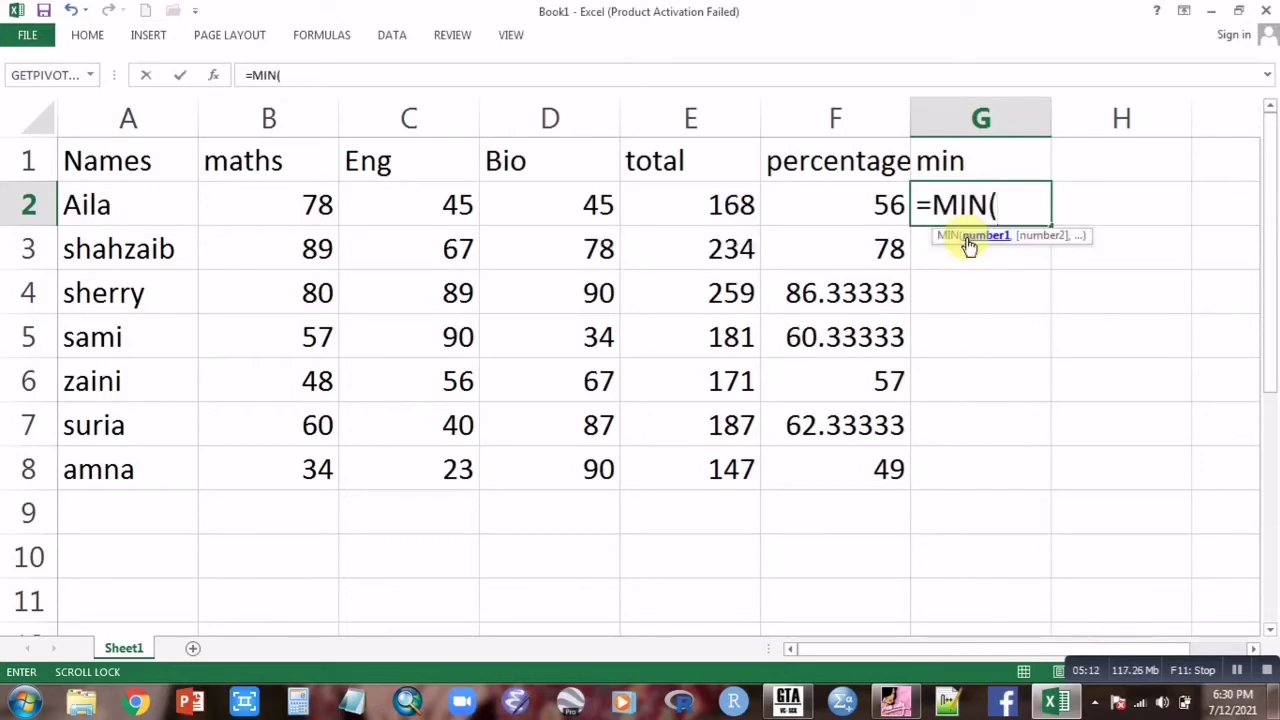
{"action": "left_click_drag", "start_coordinate": [643, 194], "coordinate": [718, 452]}
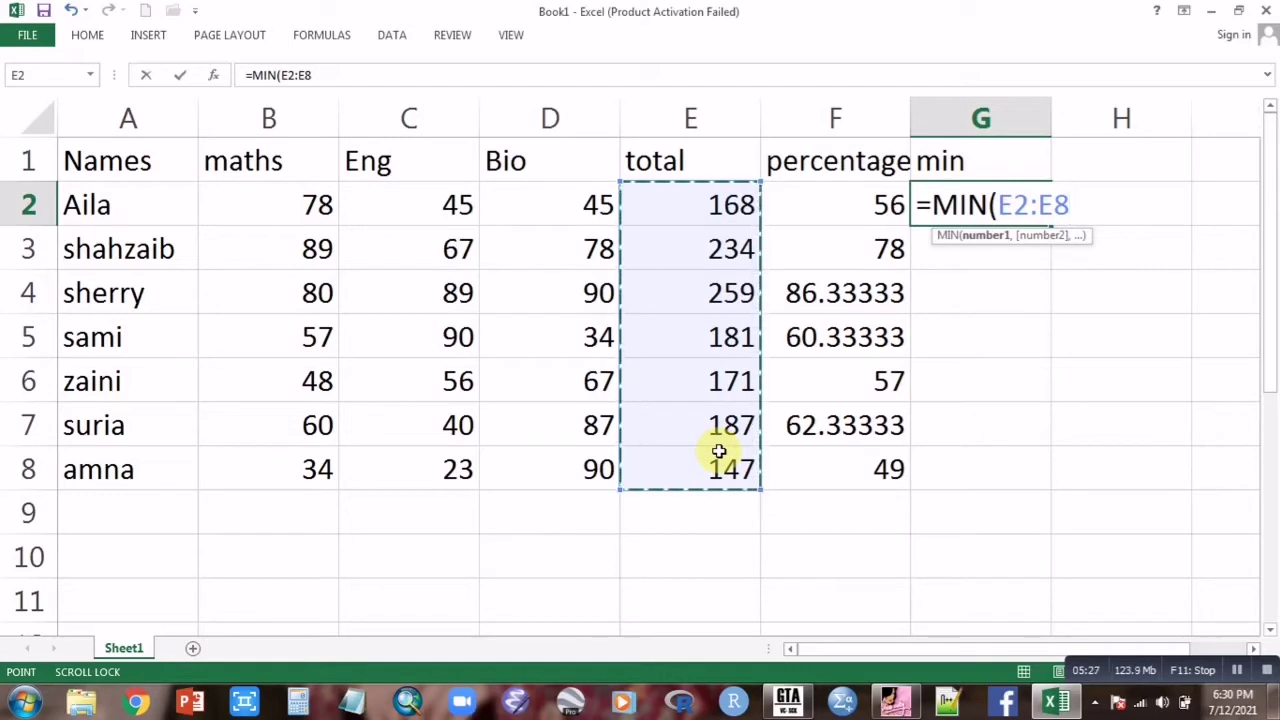
{"action": "type", "text": ")"}
{"action": "key", "text": "Return"}
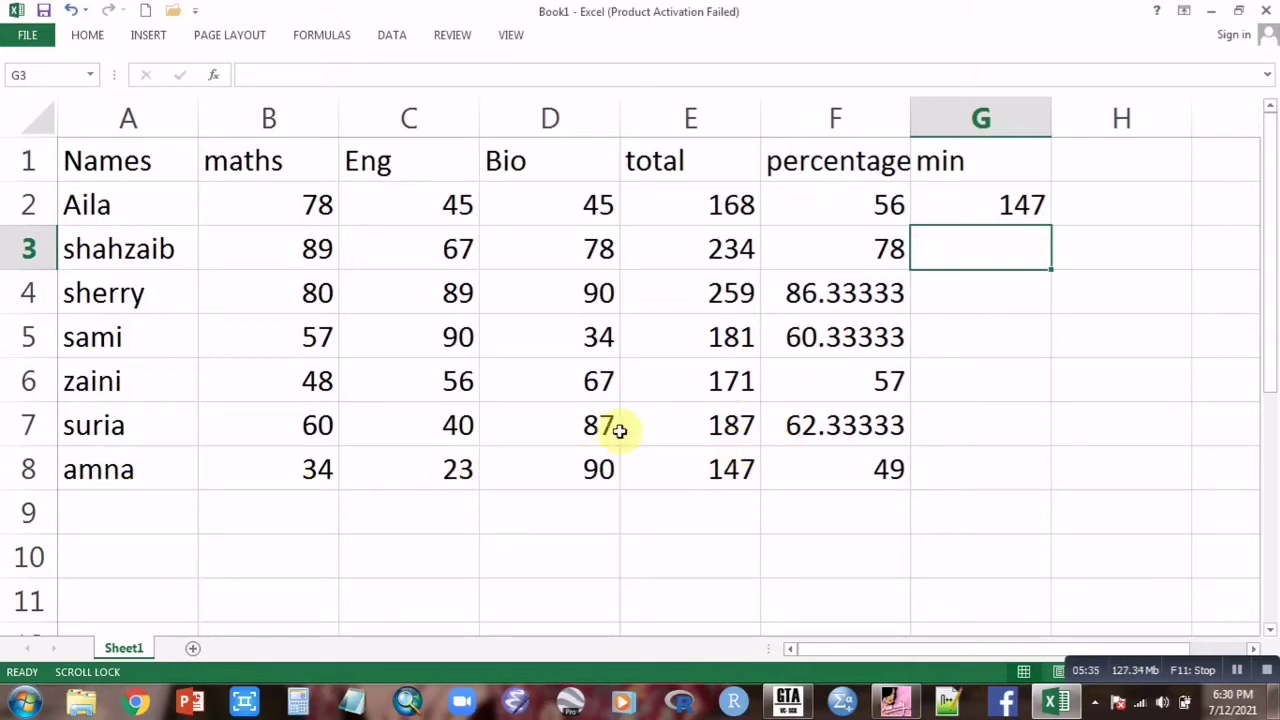
Add the label max in cell G3 and find the highest total in G4 with =MAX(E2:E8)
{"action": "type", "text": "ma"}
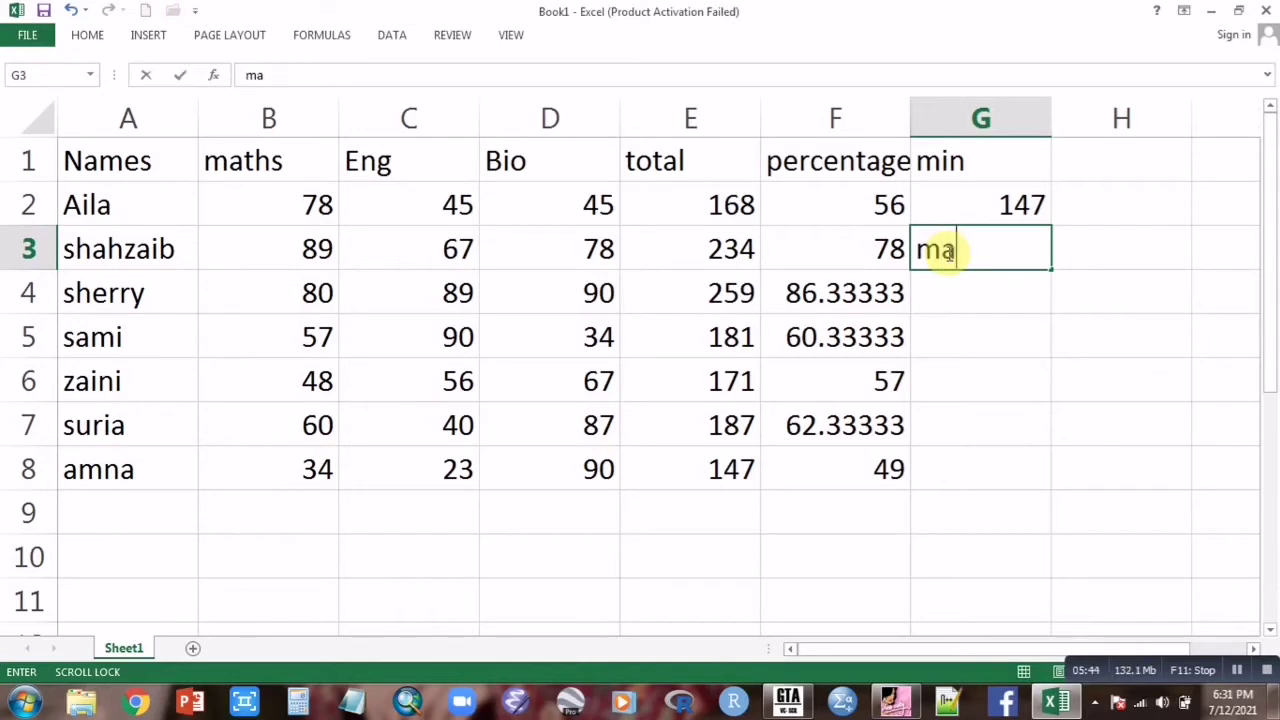
{"action": "type", "text": "x"}
{"action": "key", "text": "Return"}
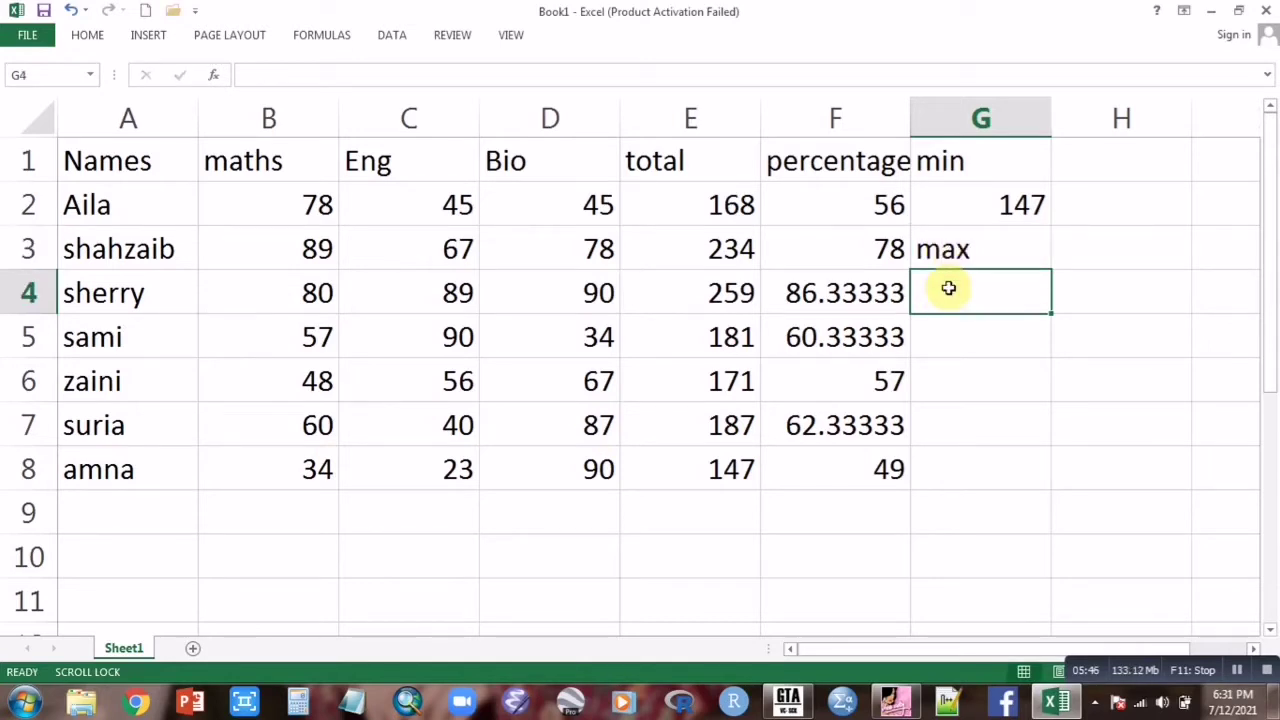
{"action": "type", "text": "=max"}
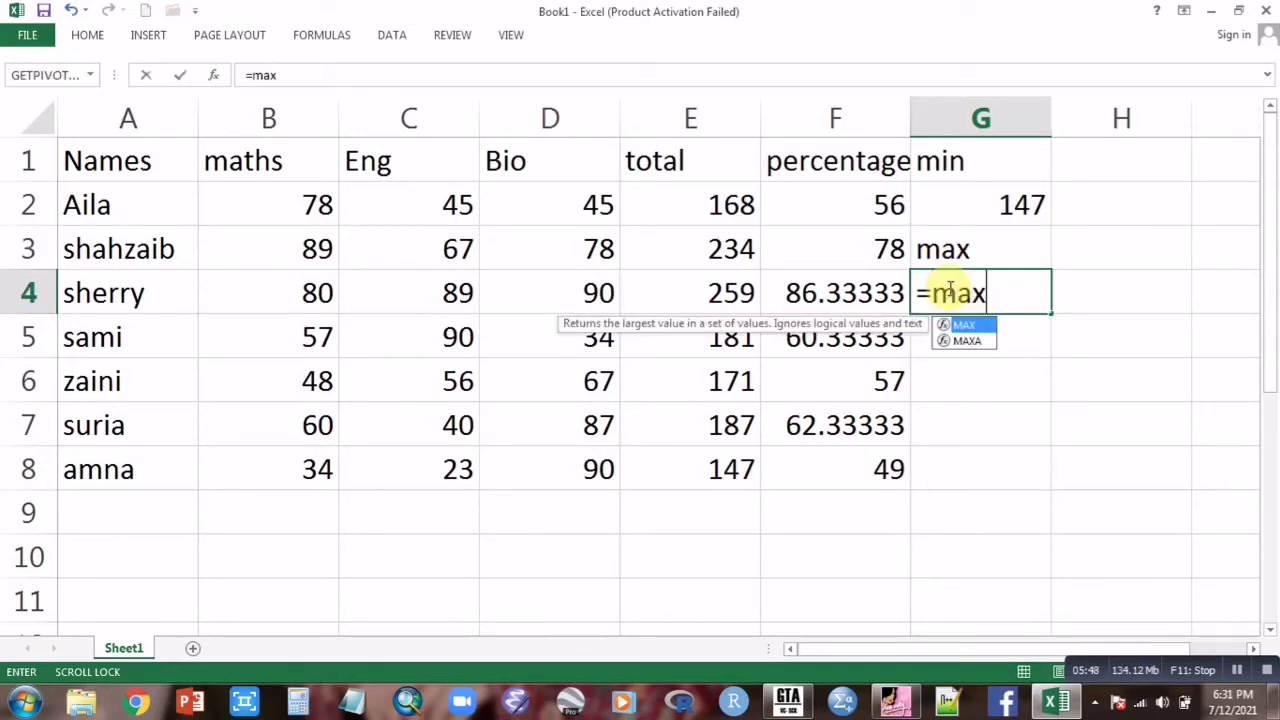
{"action": "double_click", "coordinate": [973, 331]}
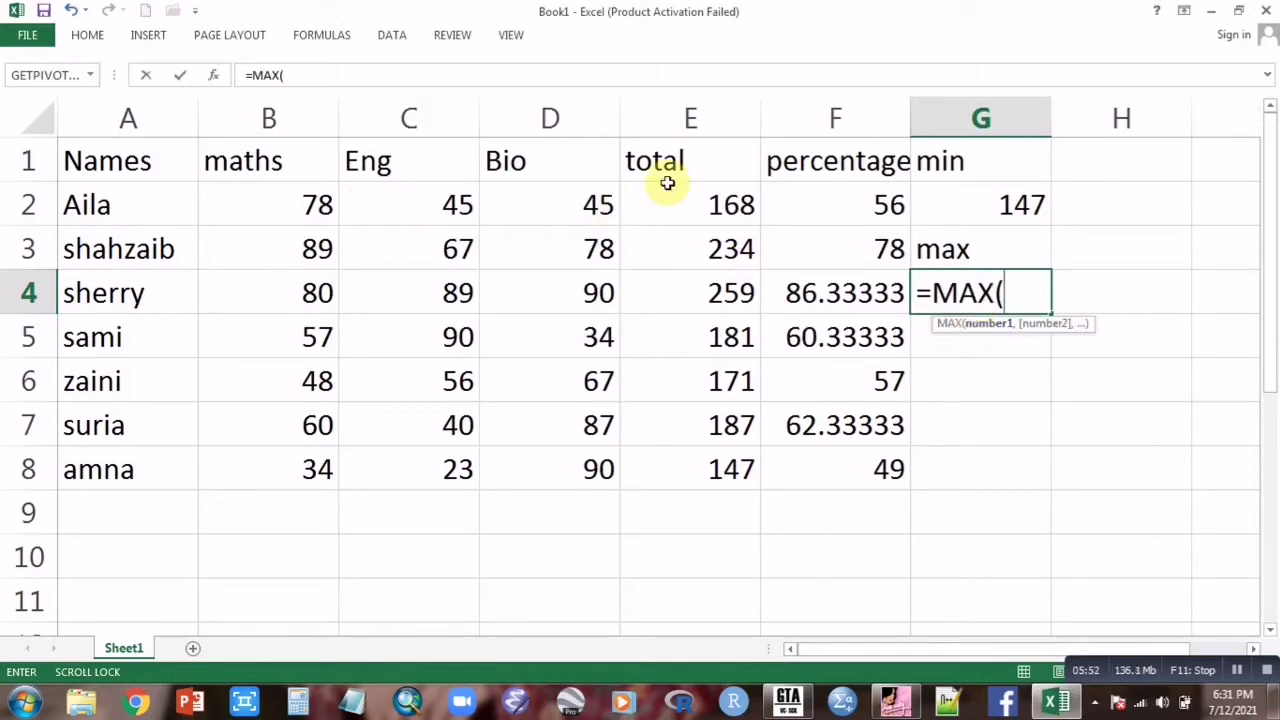
{"action": "left_click_drag", "start_coordinate": [680, 196], "coordinate": [697, 457]}
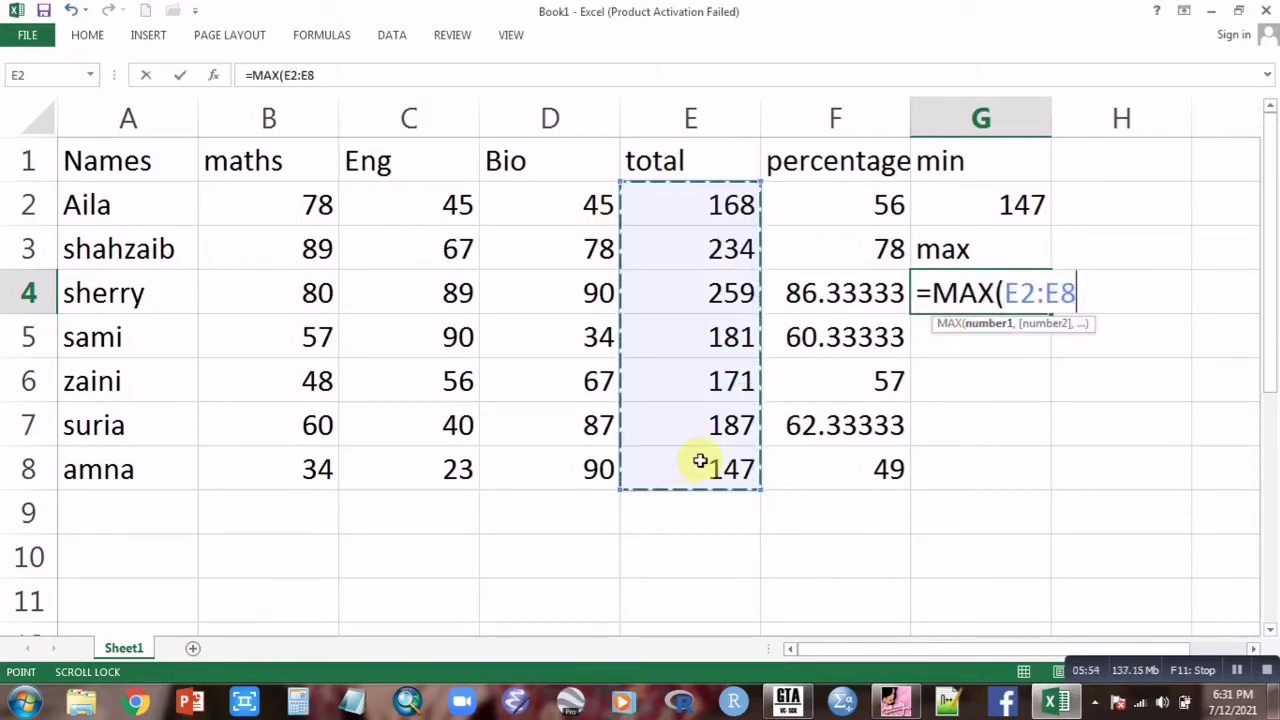
{"action": "type", "text": ")"}
{"action": "key", "text": "Return"}
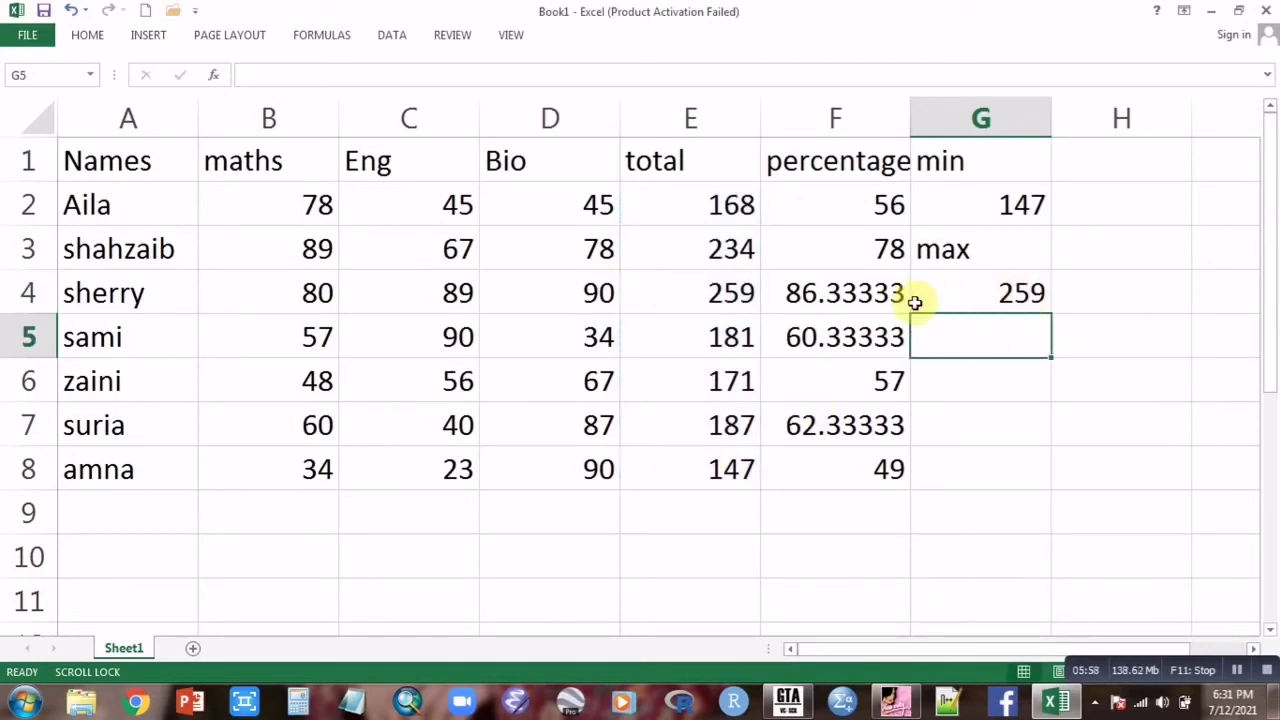
{"action": "left_click", "coordinate": [400, 285]}
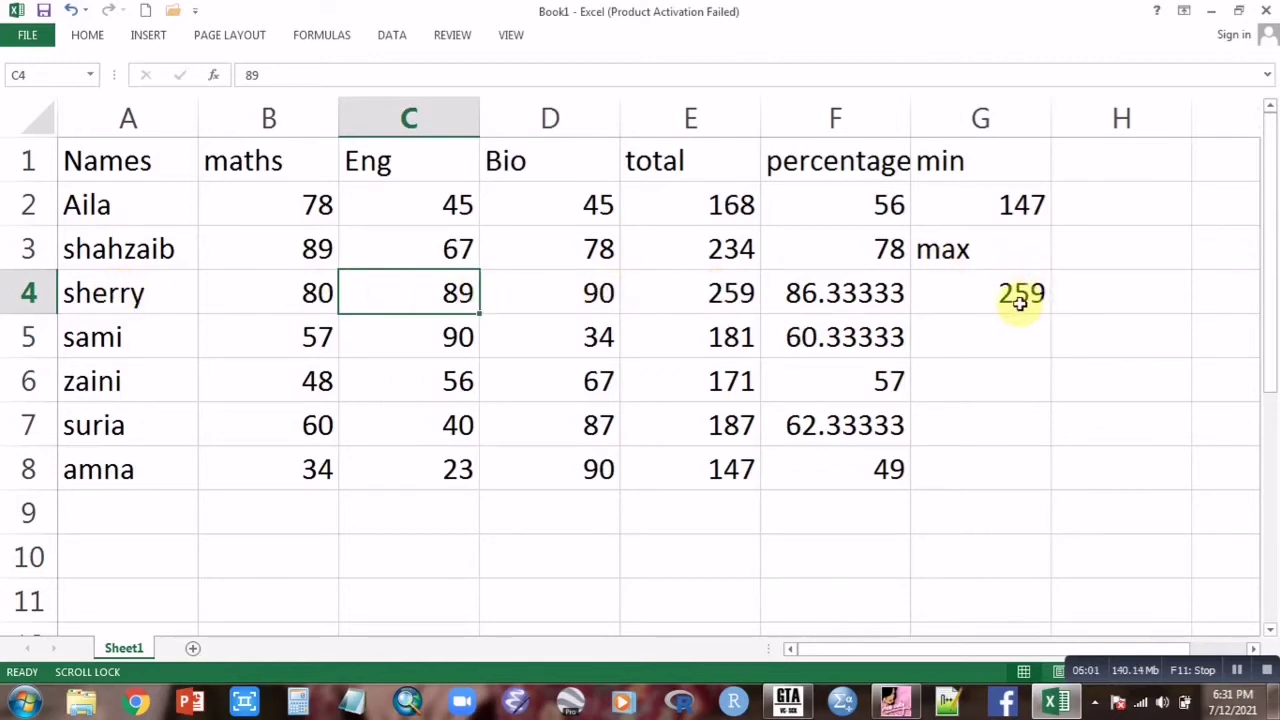
Label cell A10 count and count the filled mark cells in B10 with =COUNTA(B2:D8)
{"action": "left_click", "coordinate": [128, 557]}
{"action": "type", "text": "count"}
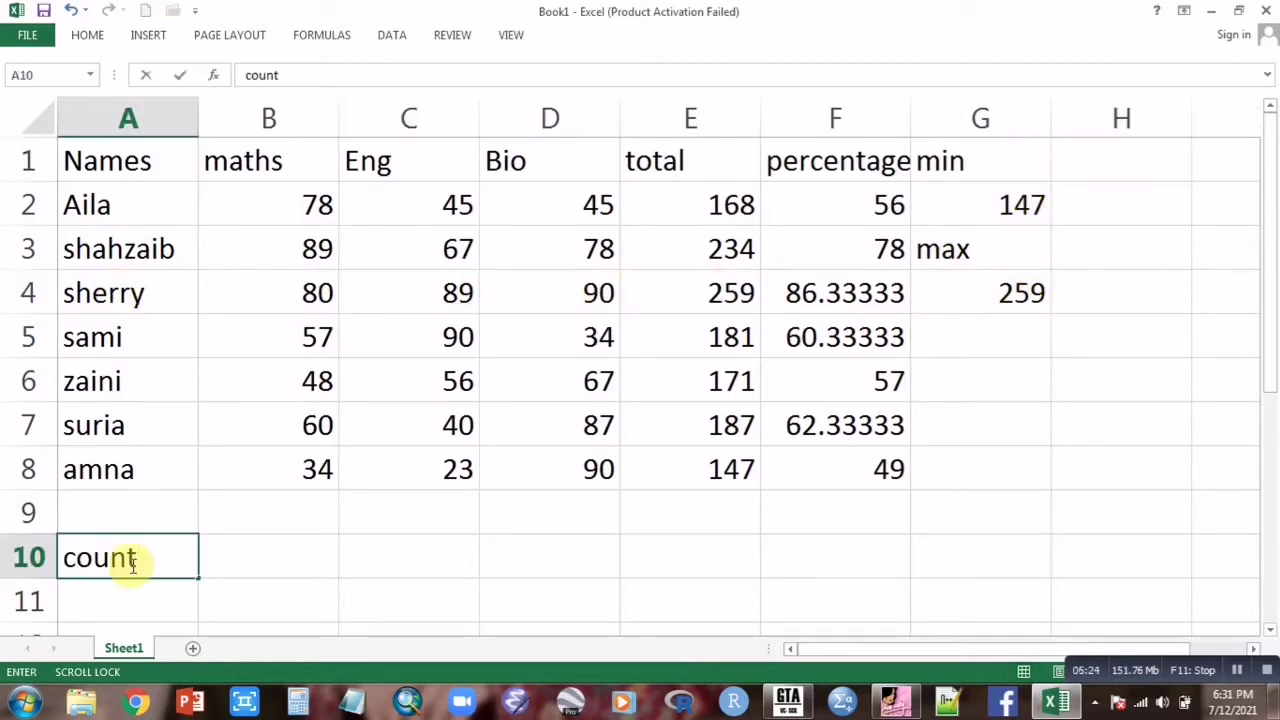
{"action": "left_click", "coordinate": [249, 560]}
{"action": "type", "text": "=count"}
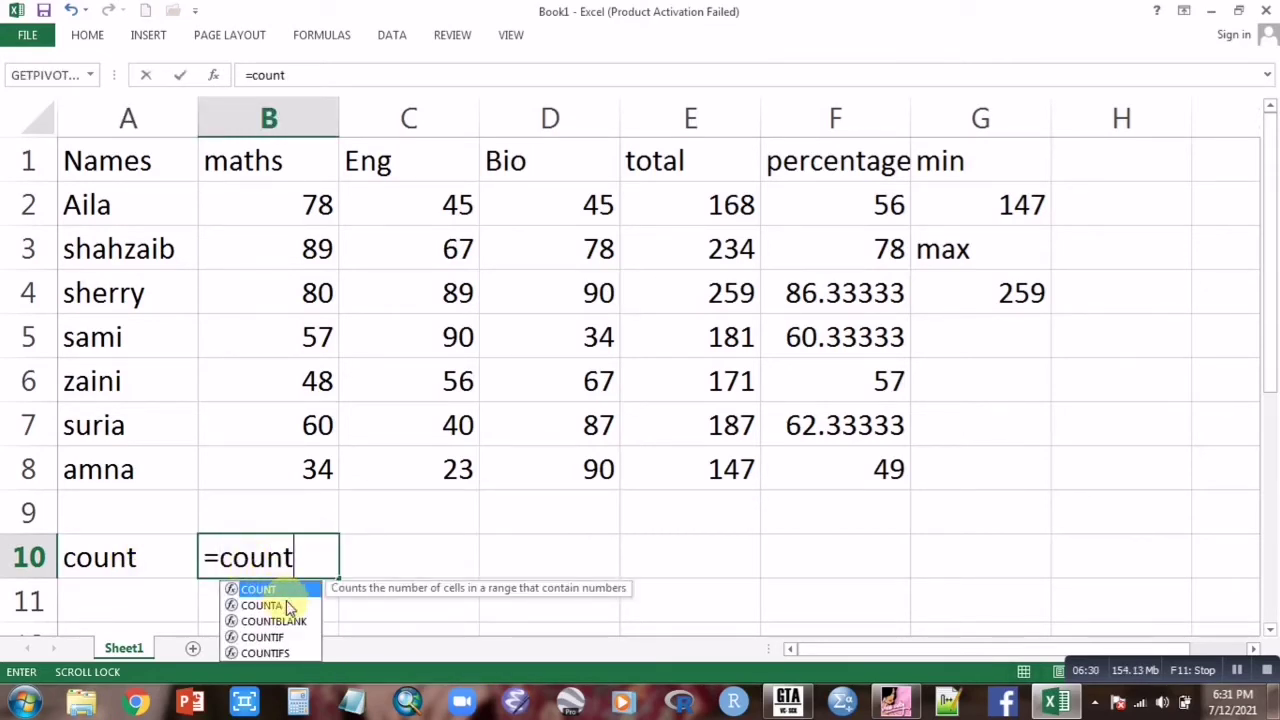
{"action": "double_click", "coordinate": [277, 605]}
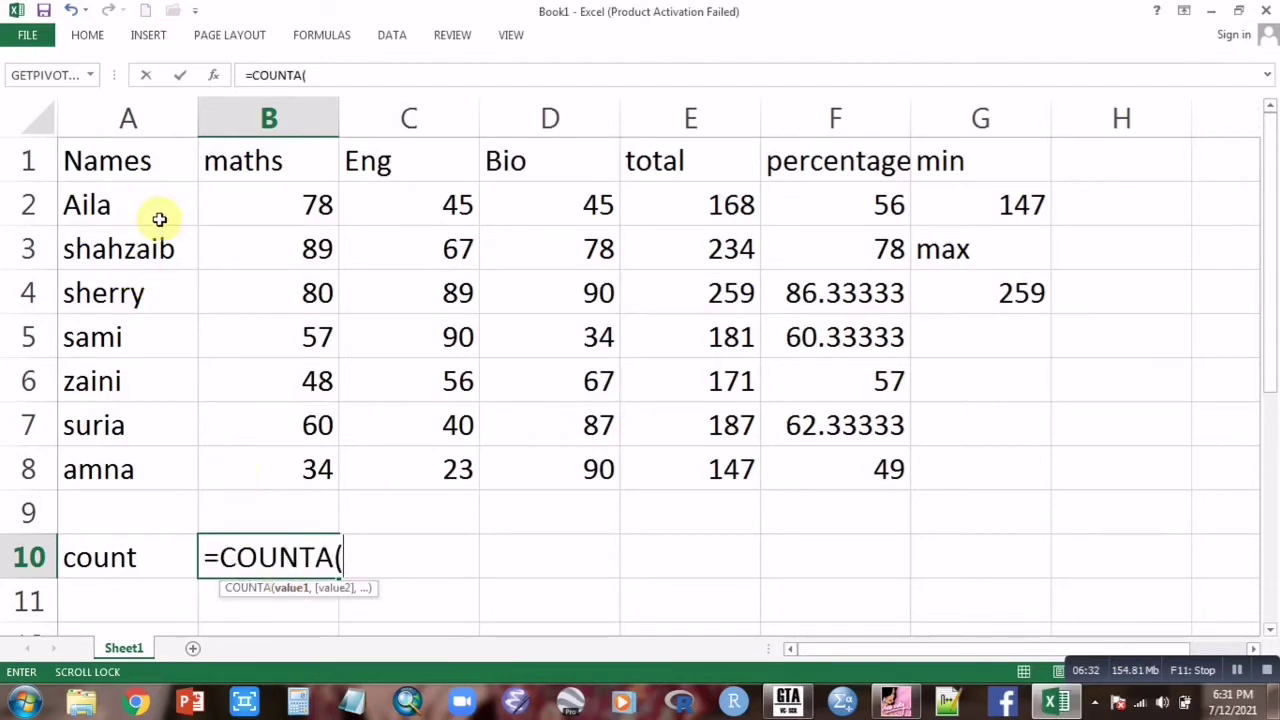
{"action": "left_click_drag", "start_coordinate": [285, 196], "coordinate": [581, 459]}
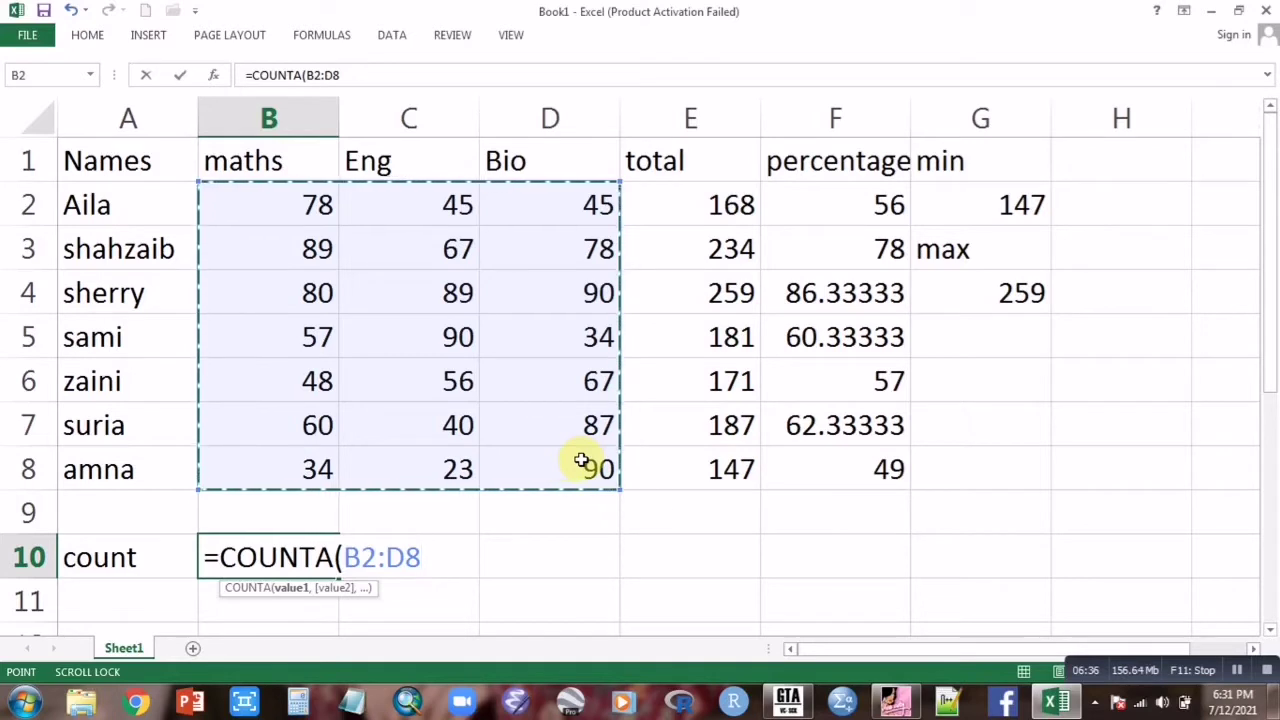
{"action": "type", "text": ")"}
{"action": "key", "text": "Return"}
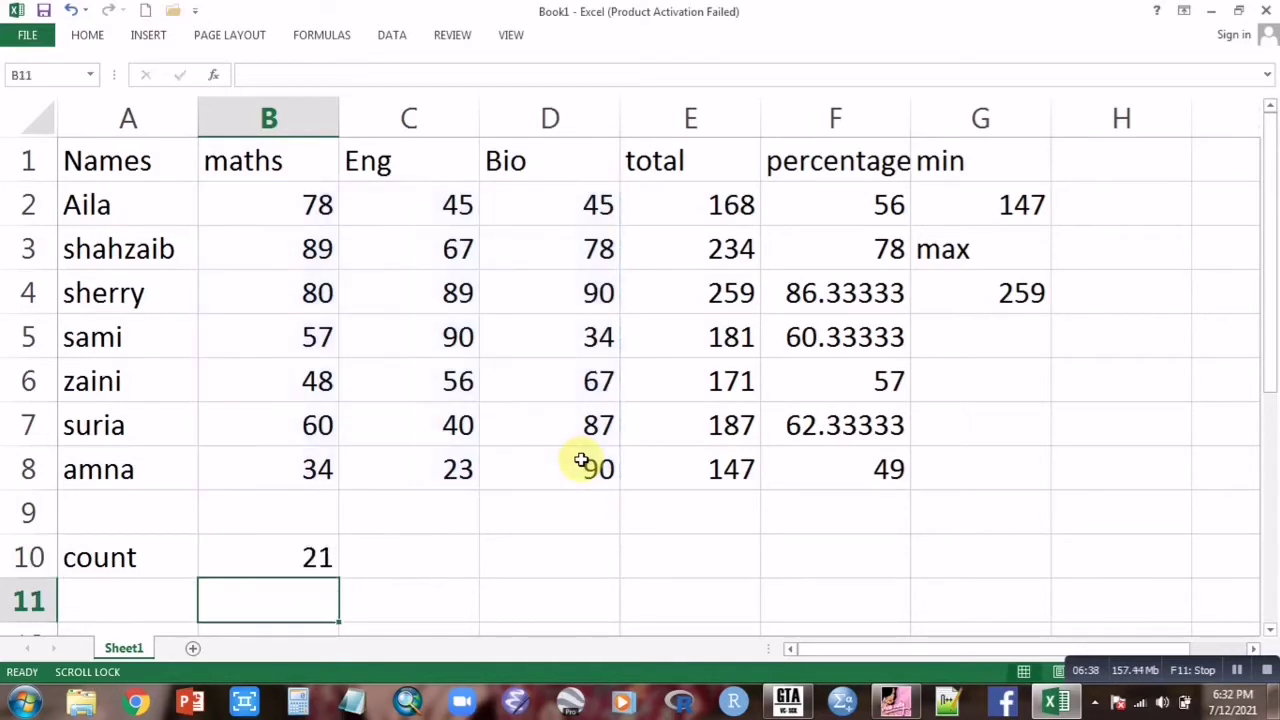
Review the formulas behind the count in B10, percentage in F2, total in E3, maximum in G4 and minimum in G2
{"action": "double_click", "coordinate": [253, 560]}
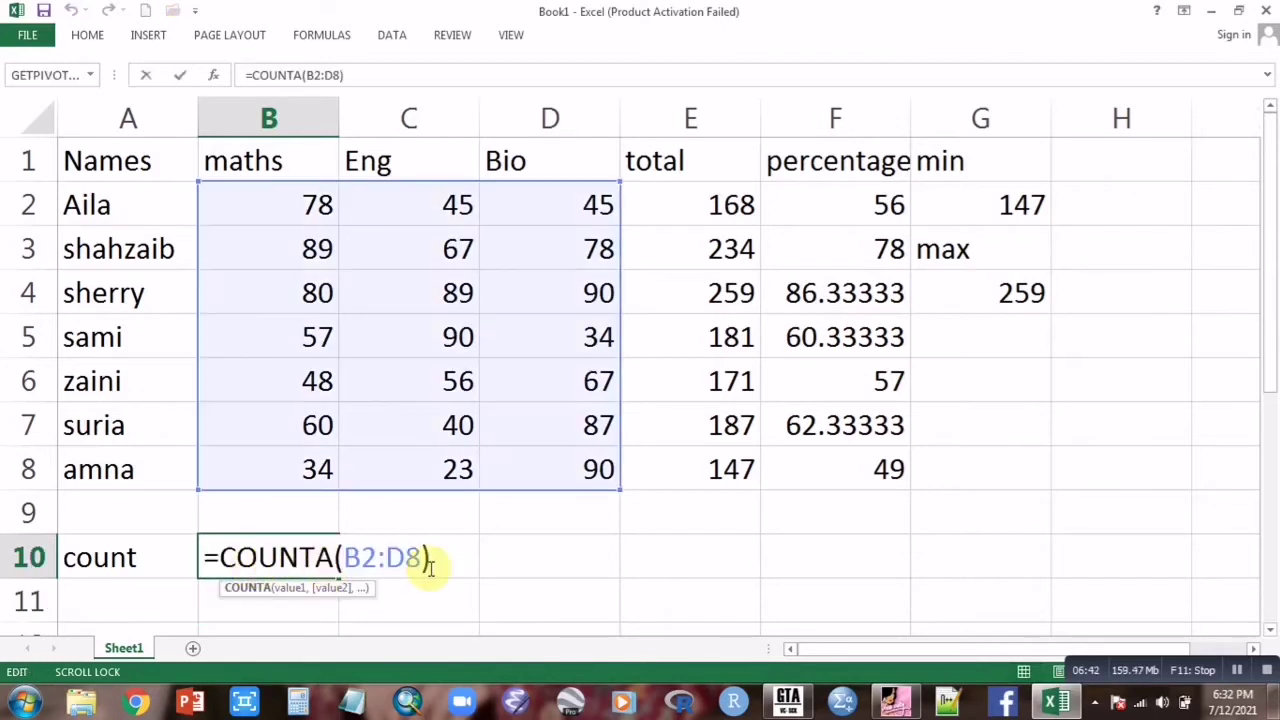
{"action": "double_click", "coordinate": [864, 203]}
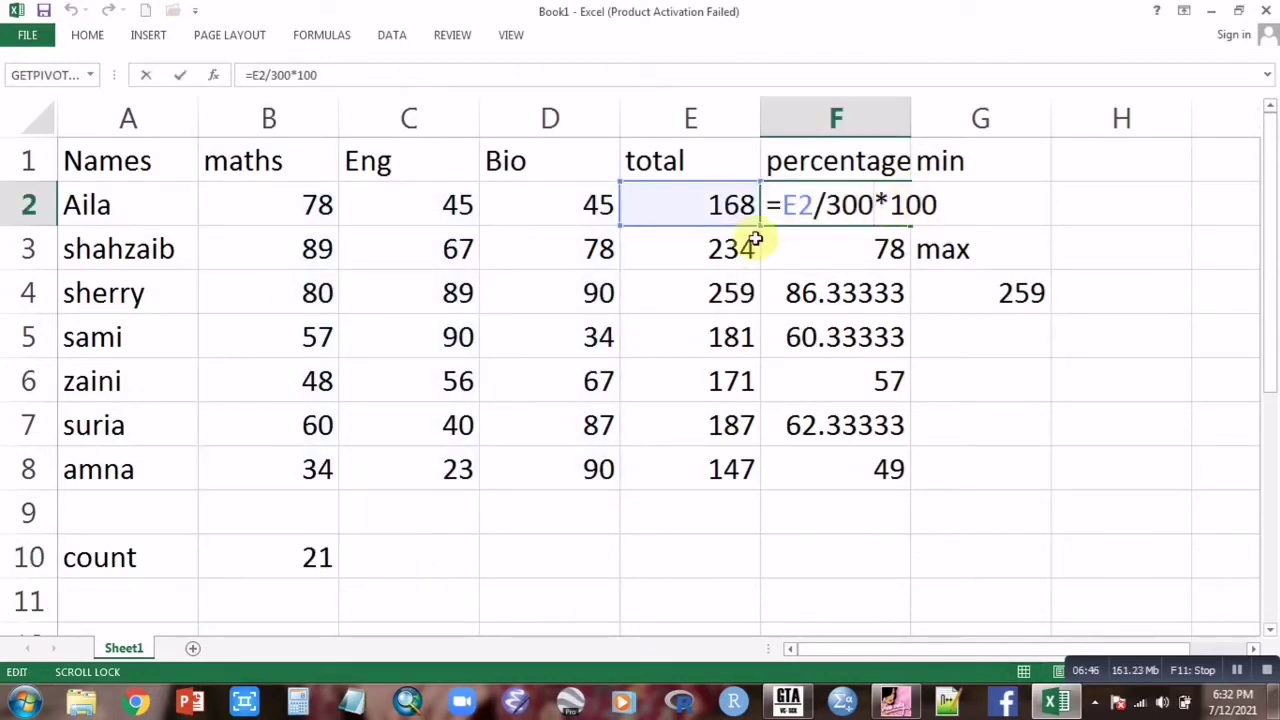
{"action": "double_click", "coordinate": [691, 247]}
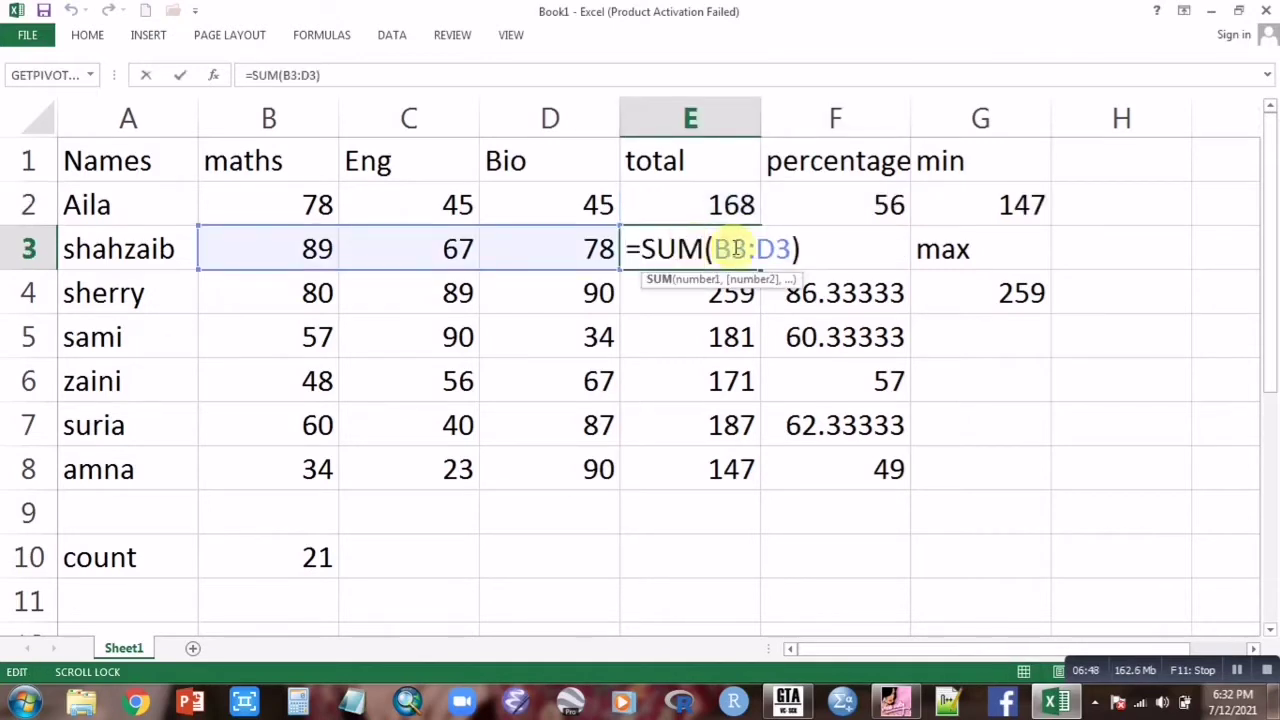
{"action": "double_click", "coordinate": [978, 287]}
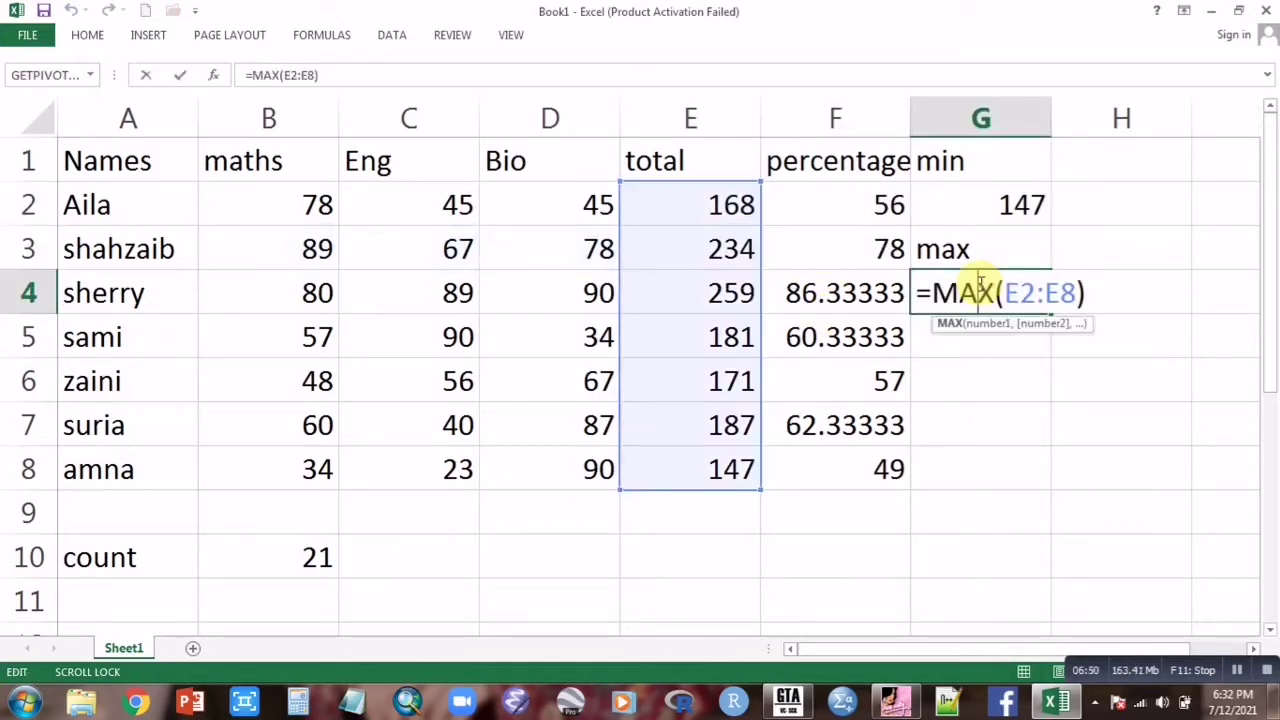
{"action": "double_click", "coordinate": [969, 204]}
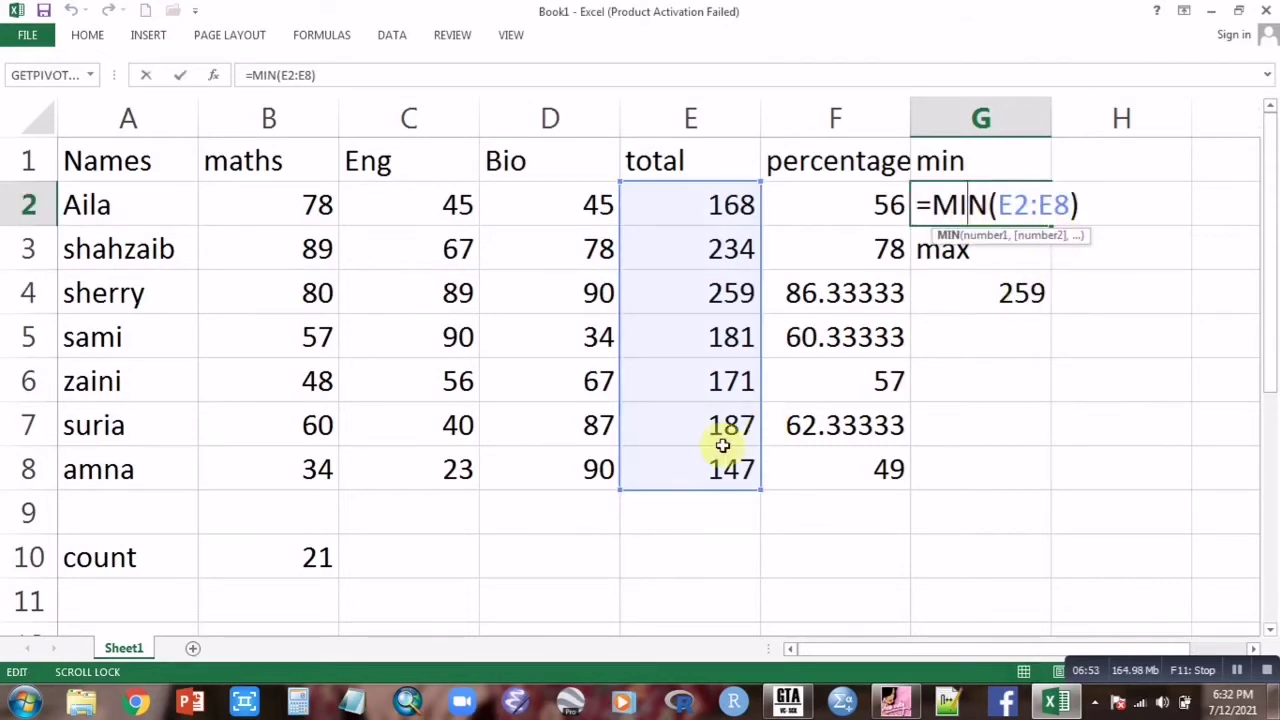
Label cell A11 countblank and count the empty cells in B11 with =COUNTBLANK(B2:E9)
{"action": "left_click", "coordinate": [136, 596]}
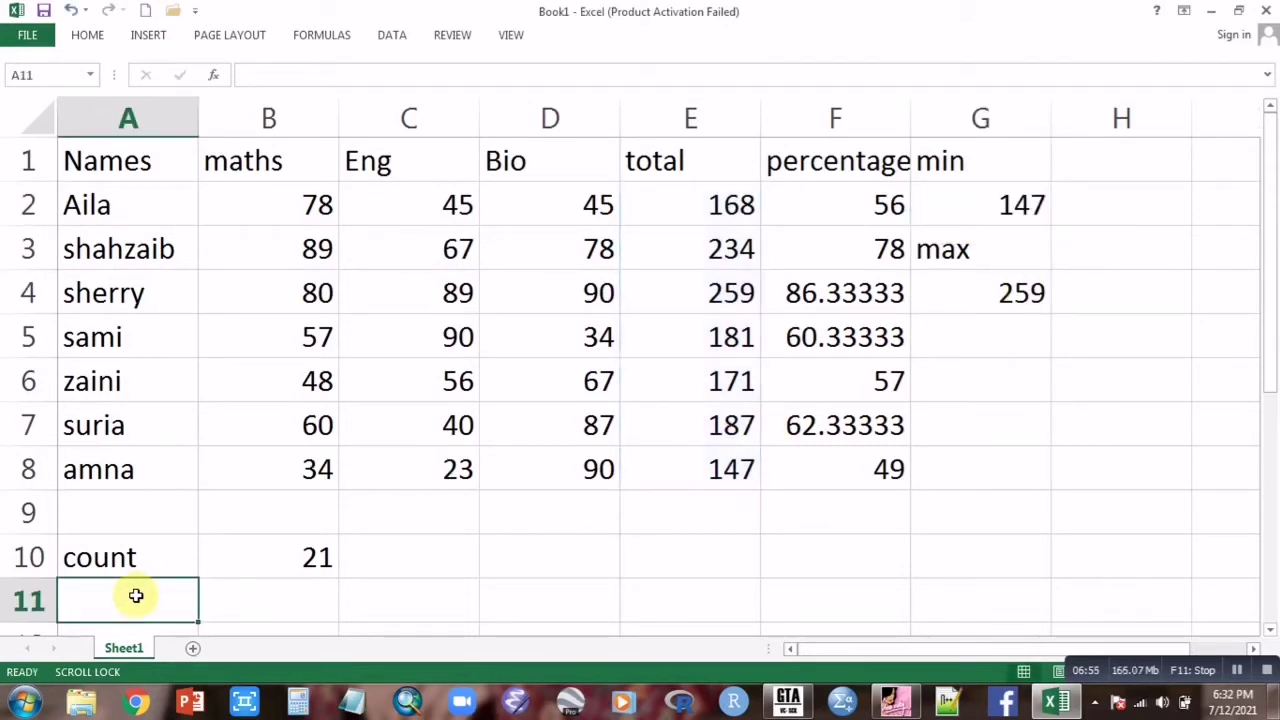
{"action": "type", "text": "="}
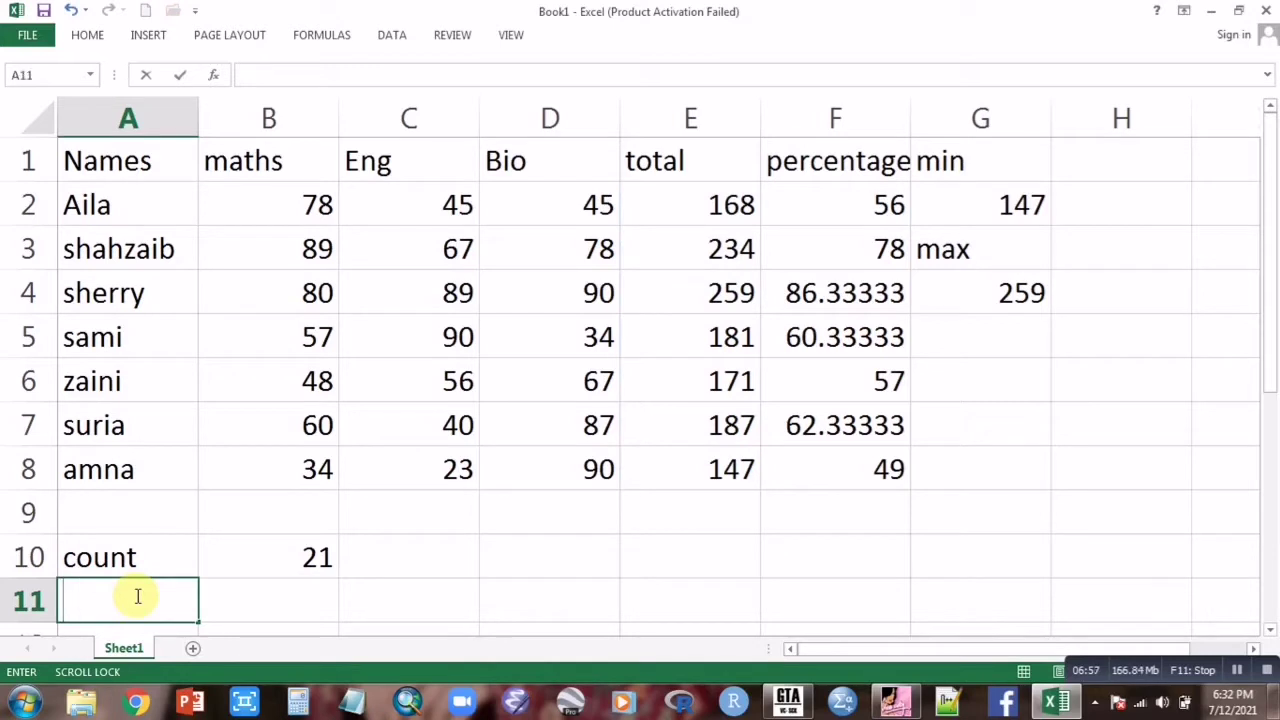
{"action": "type", "text": "count"}
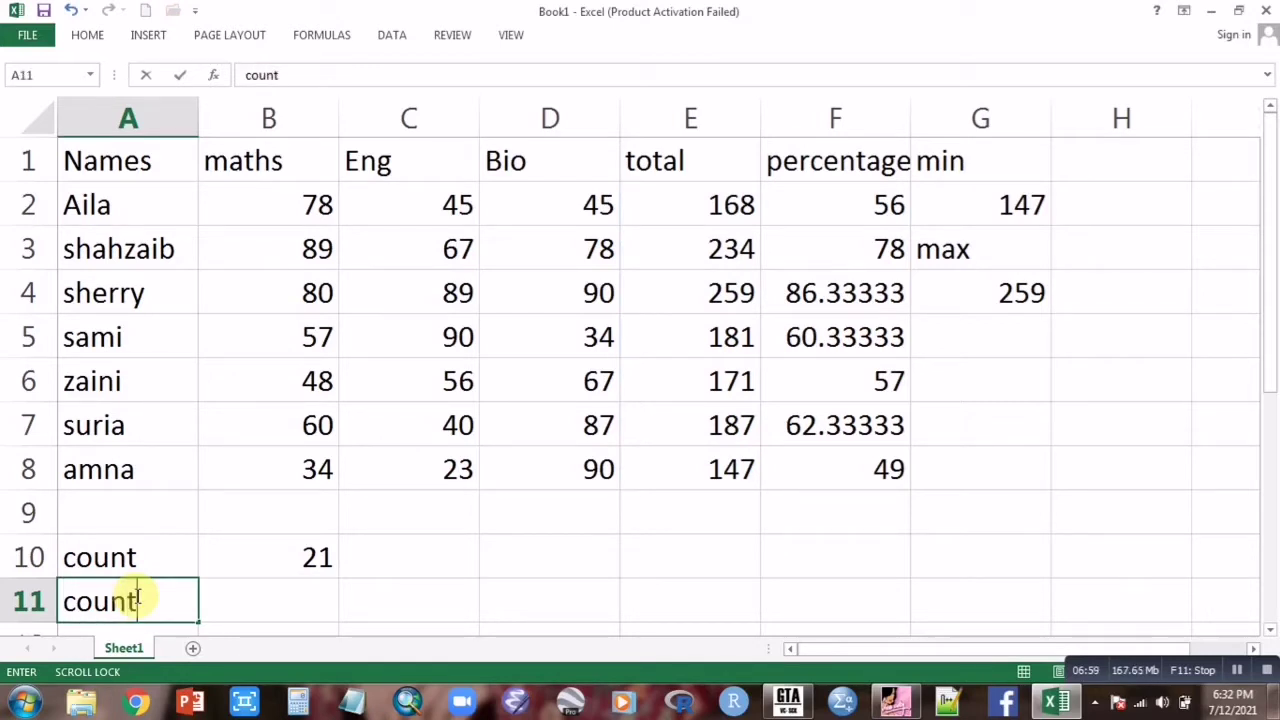
{"action": "type", "text": "blank"}
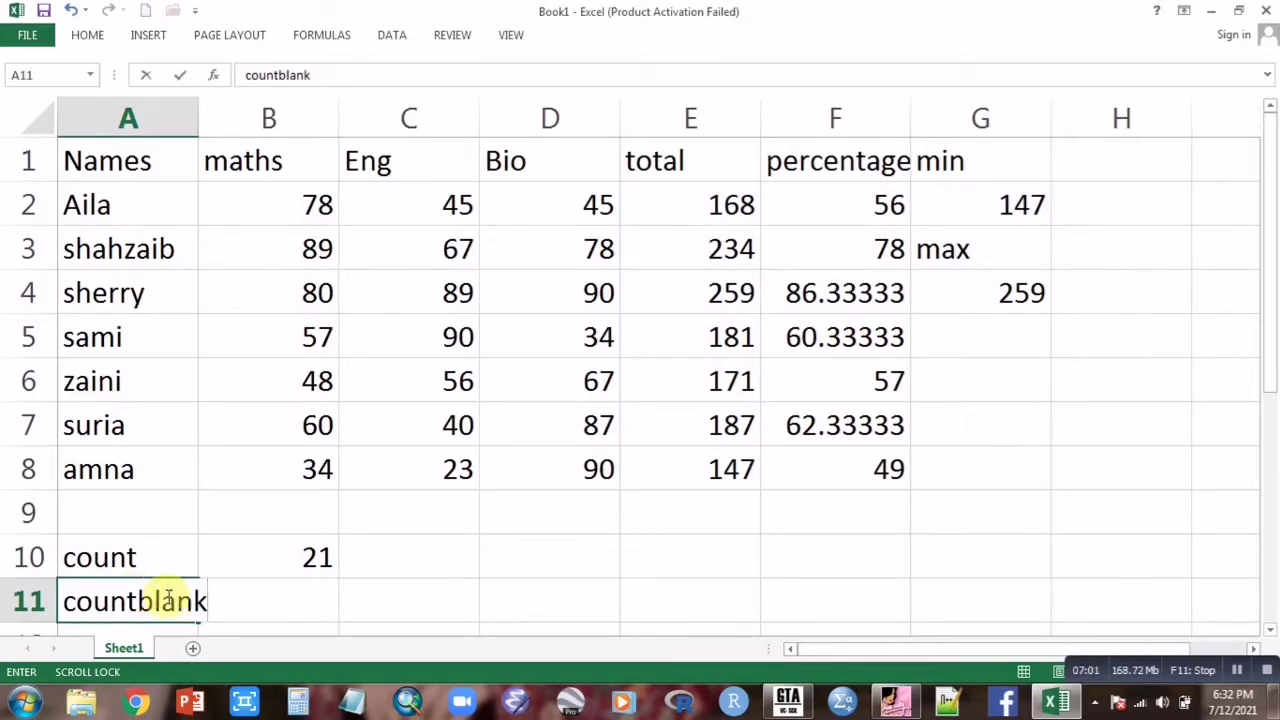
{"action": "left_click", "coordinate": [277, 598]}
{"action": "type", "text": "="}
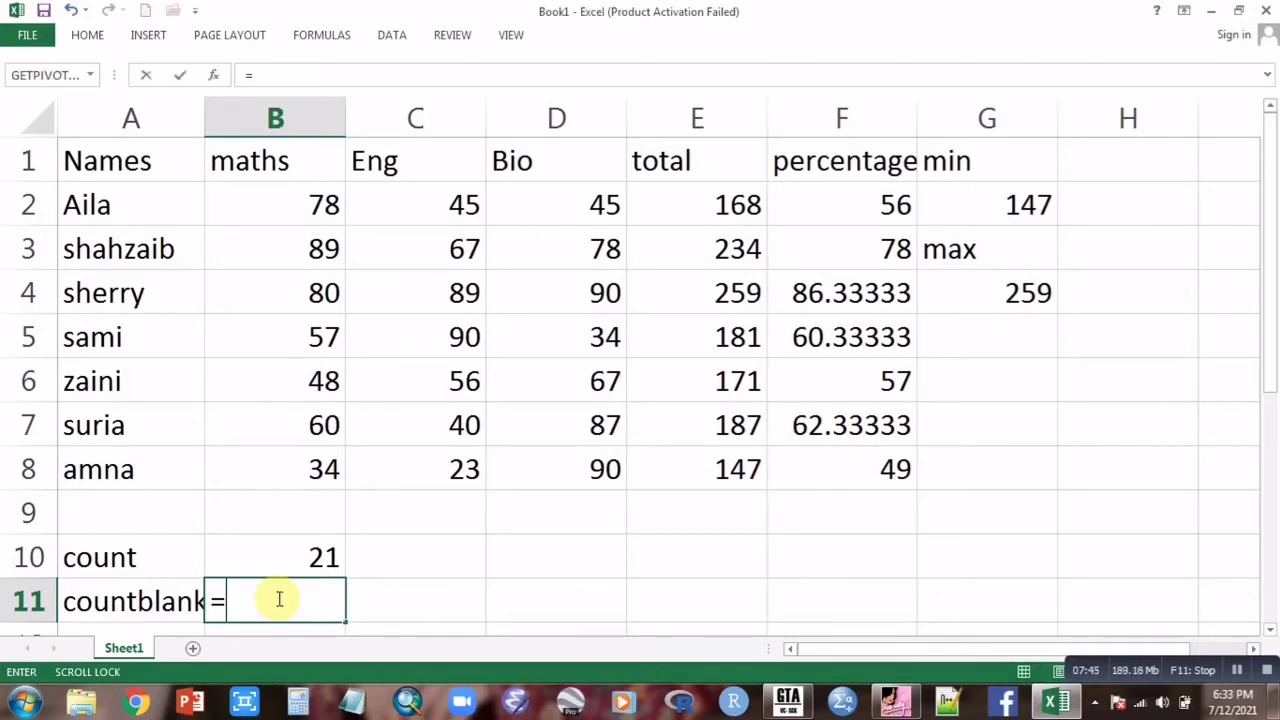
{"action": "type", "text": "cou"}
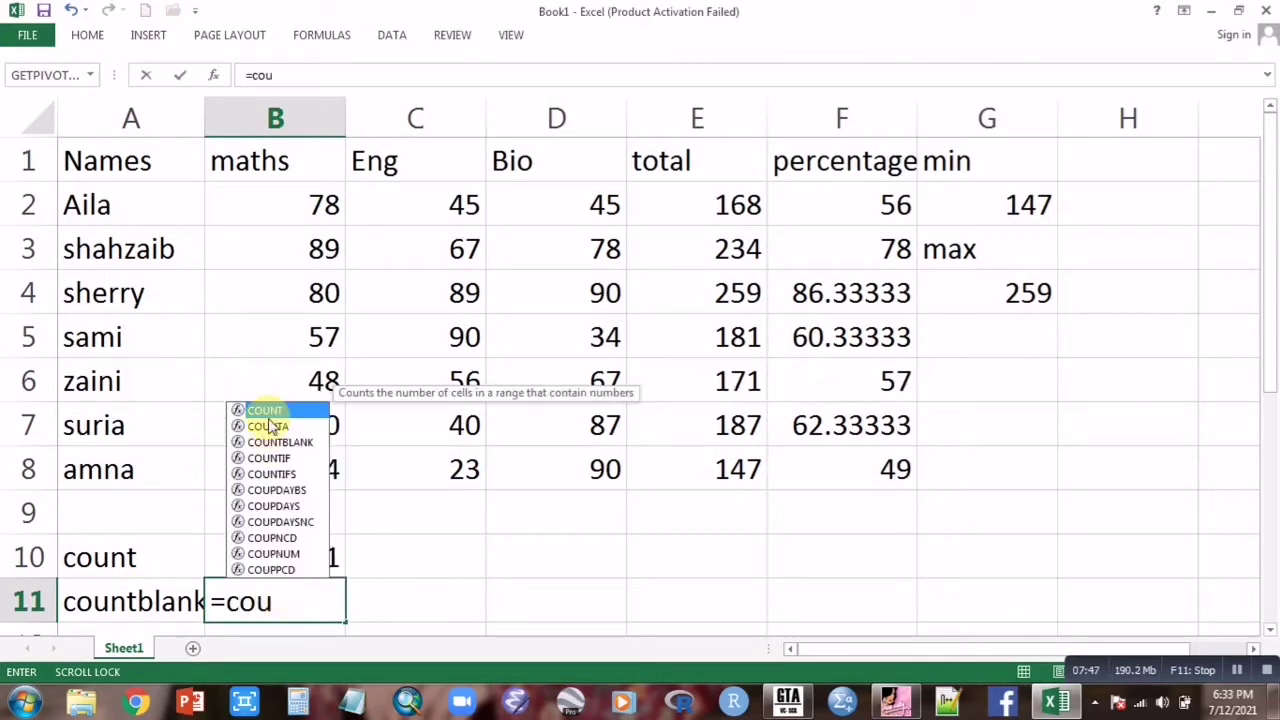
{"action": "double_click", "coordinate": [298, 441]}
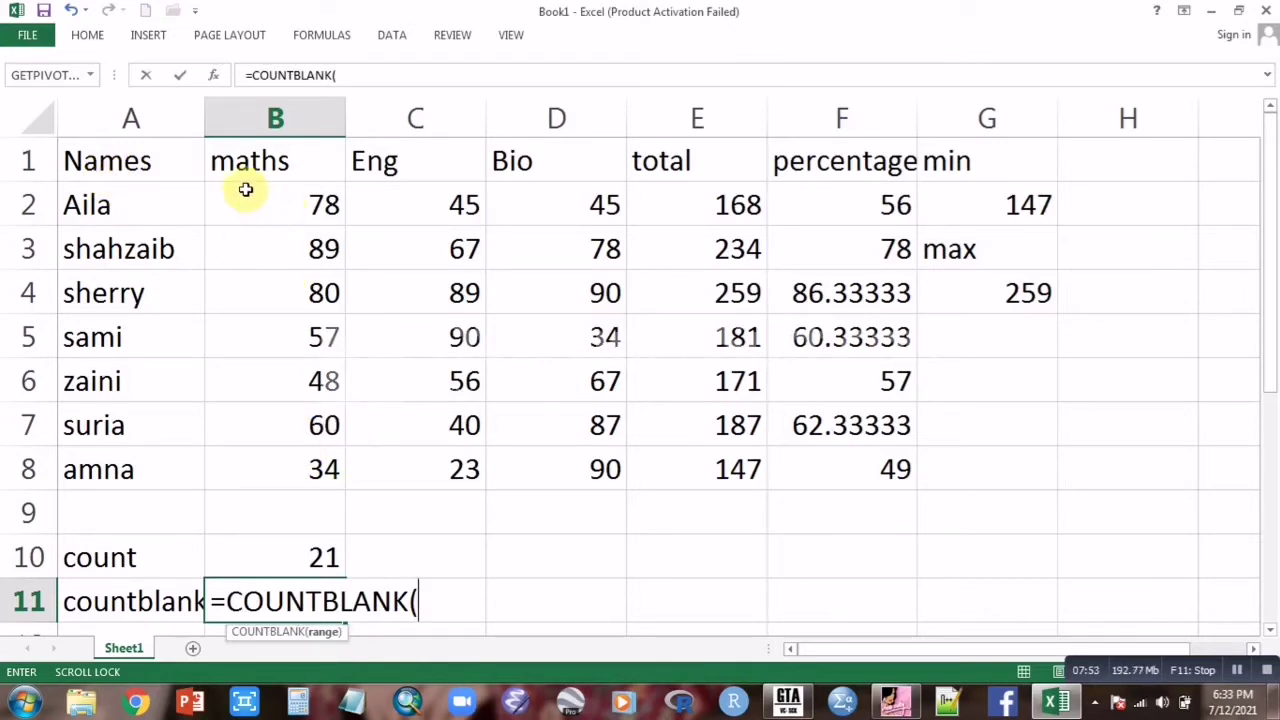
{"action": "left_click_drag", "start_coordinate": [246, 186], "coordinate": [648, 500]}
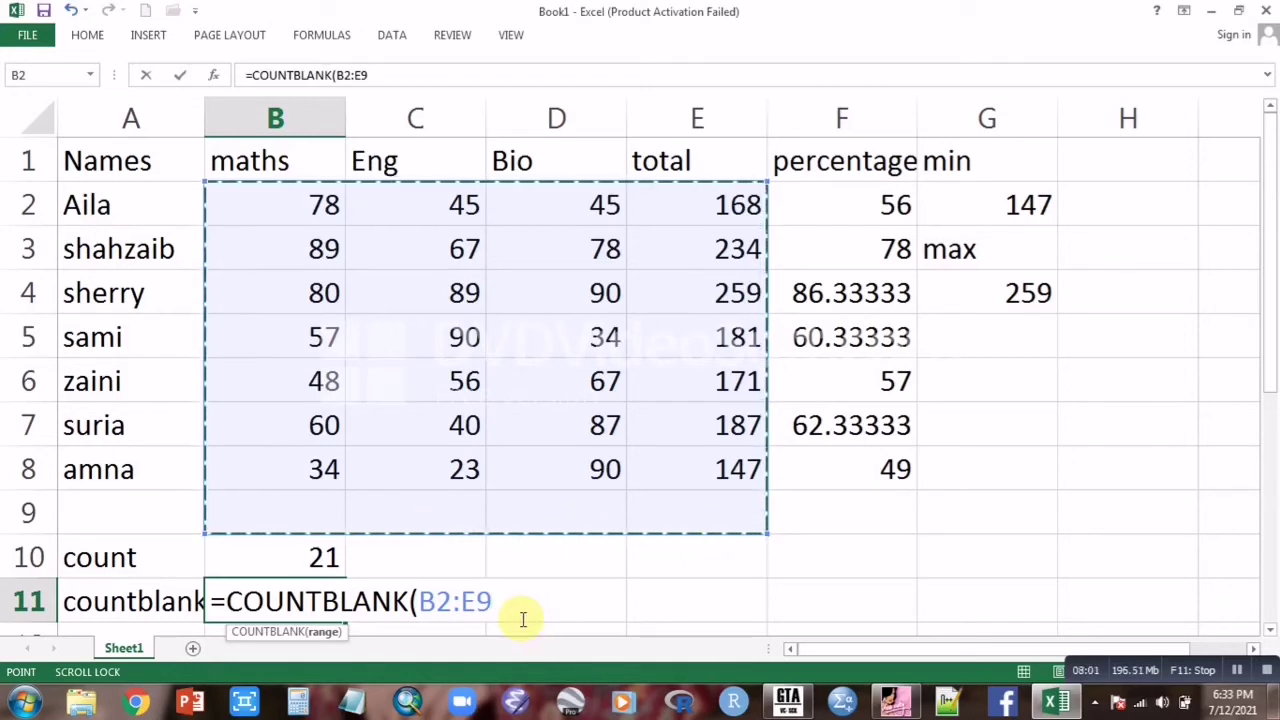
{"action": "type", "text": ")"}
{"action": "key", "text": "Return"}
Label cell C10 sumif and sum the marks of at least 100 in D10 with =SUMIF(B2:D8,">=100")
{"action": "left_click", "coordinate": [414, 524]}
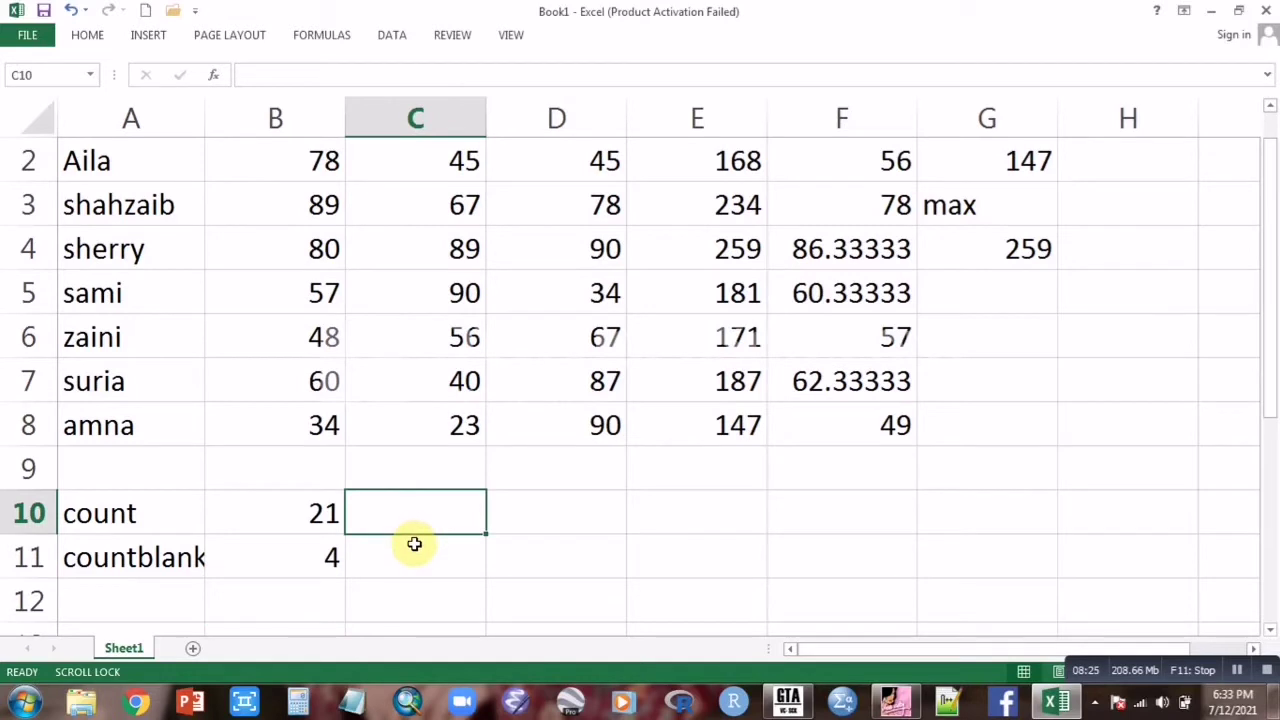
{"action": "type", "text": "sumif"}
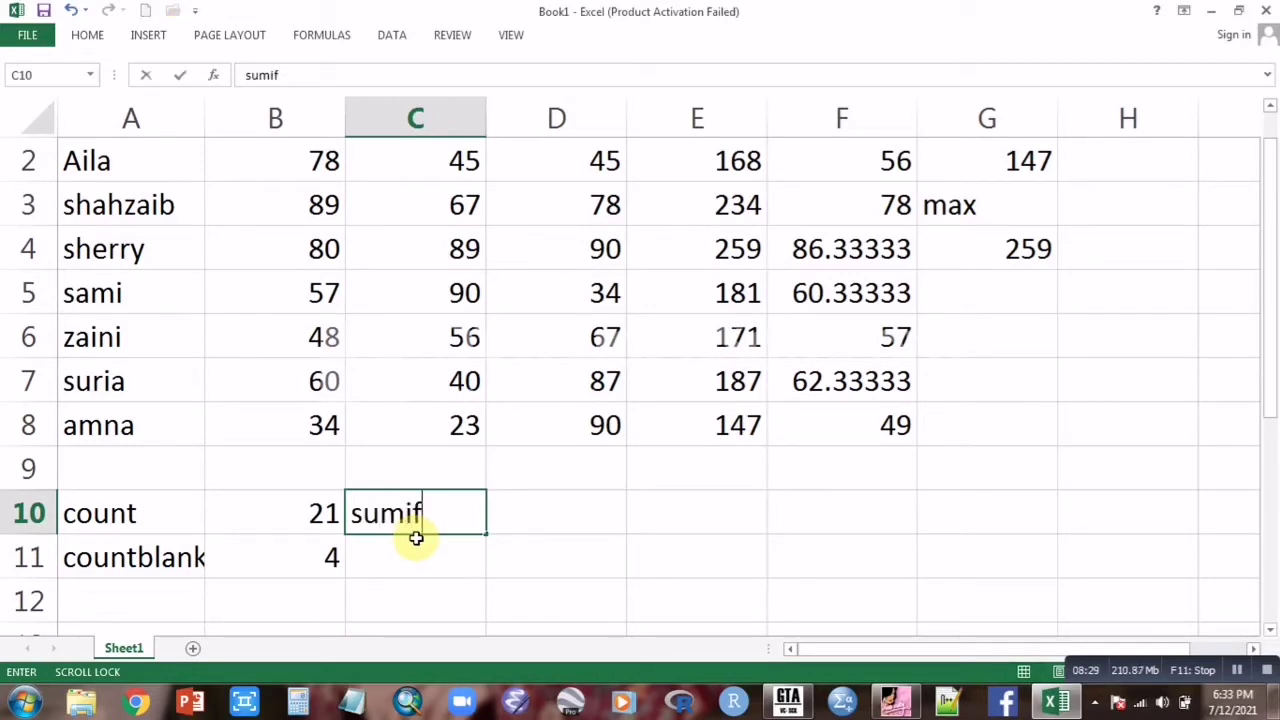
{"action": "left_click", "coordinate": [545, 502]}
{"action": "type", "text": "="}
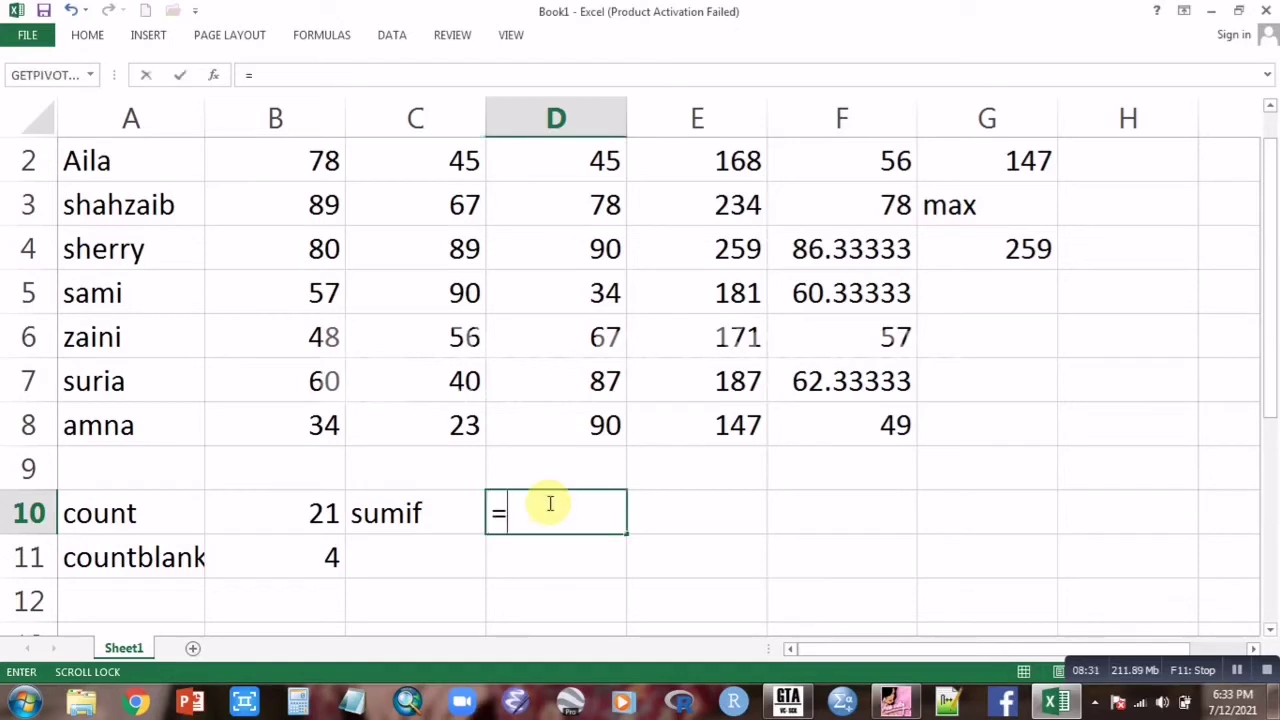
{"action": "type", "text": "sum"}
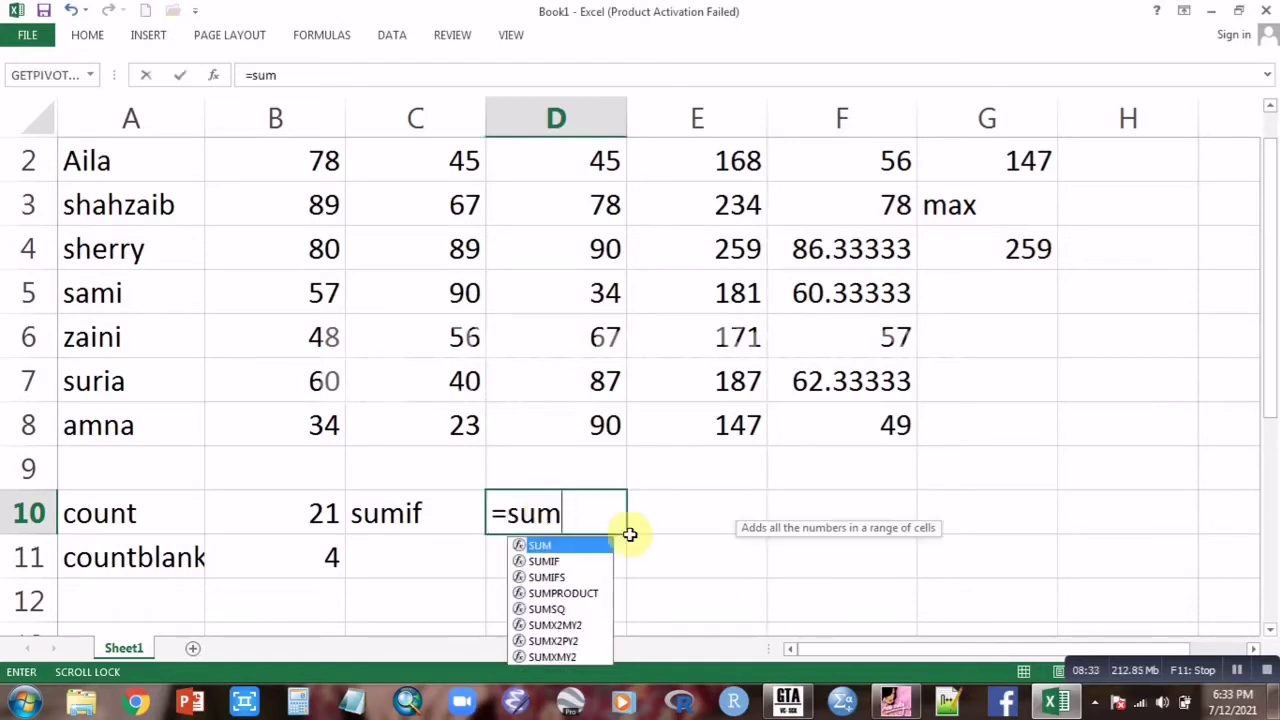
{"action": "double_click", "coordinate": [575, 561]}
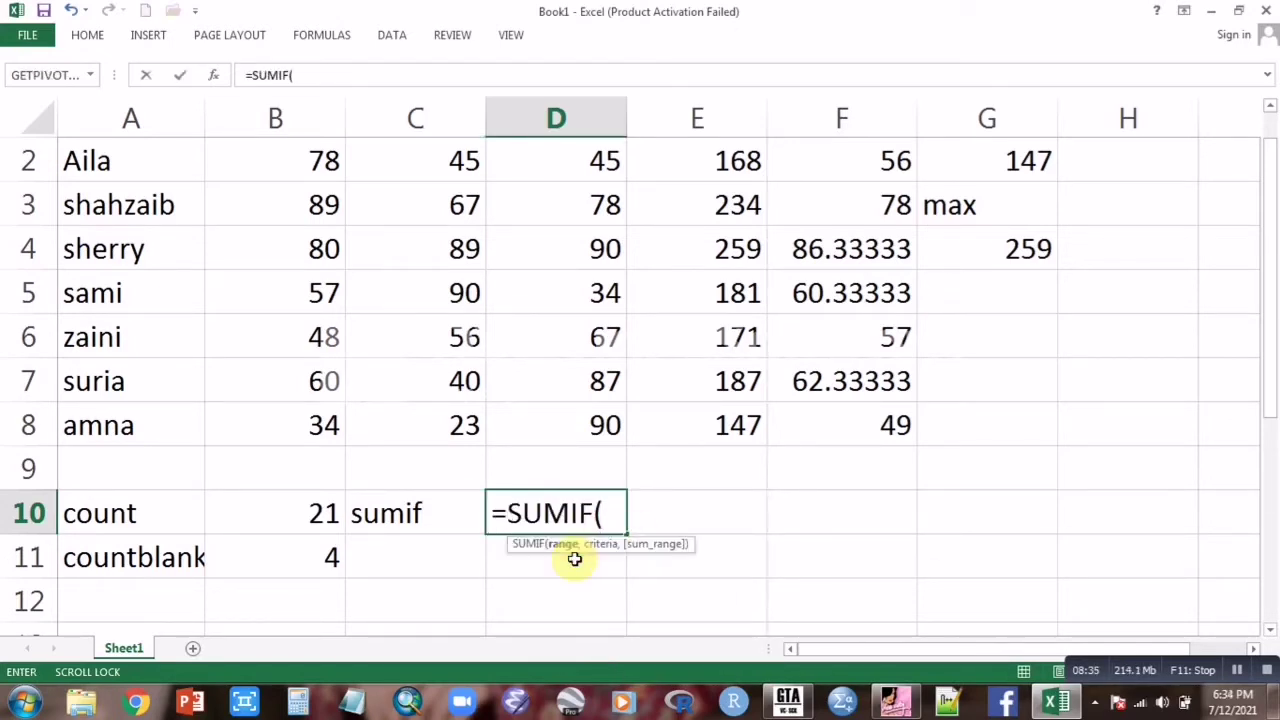
{"action": "left_click_drag", "start_coordinate": [278, 160], "coordinate": [600, 423]}
{"action": "type", "text": ",\">=20"}
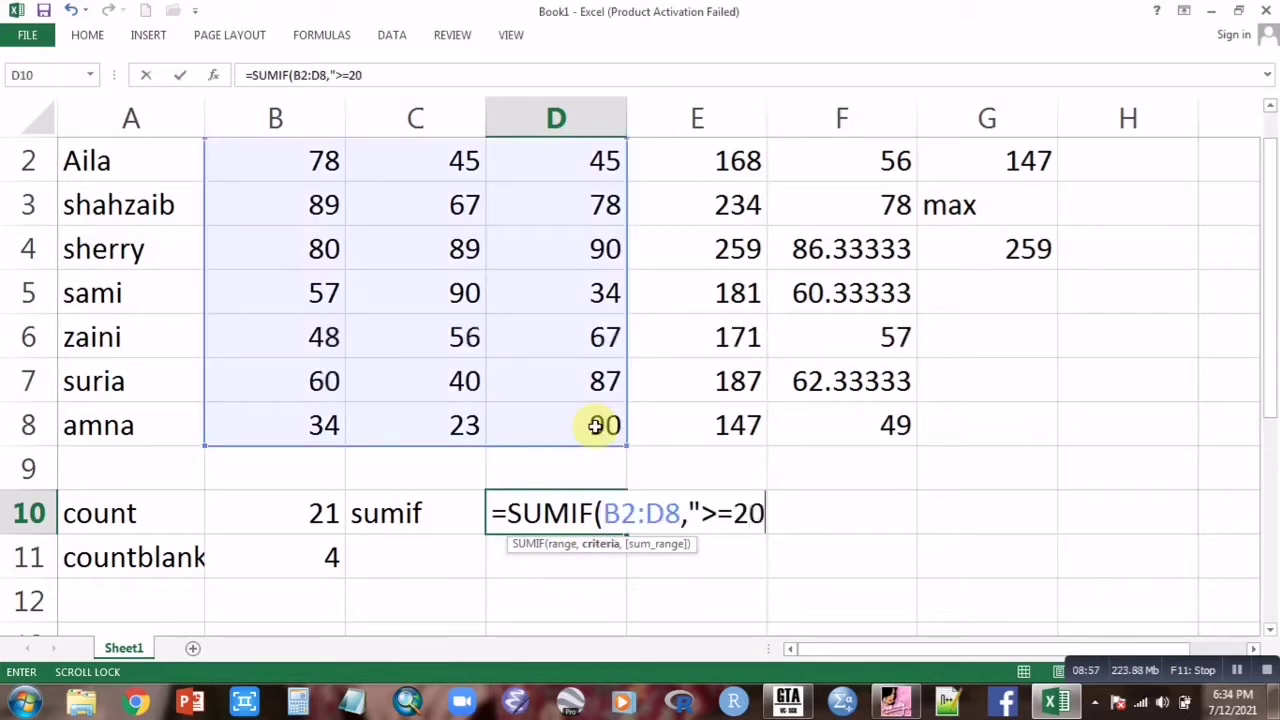
{"action": "key", "text": "BackSpace"}
{"action": "key", "text": "BackSpace"}
{"action": "type", "text": "100"}
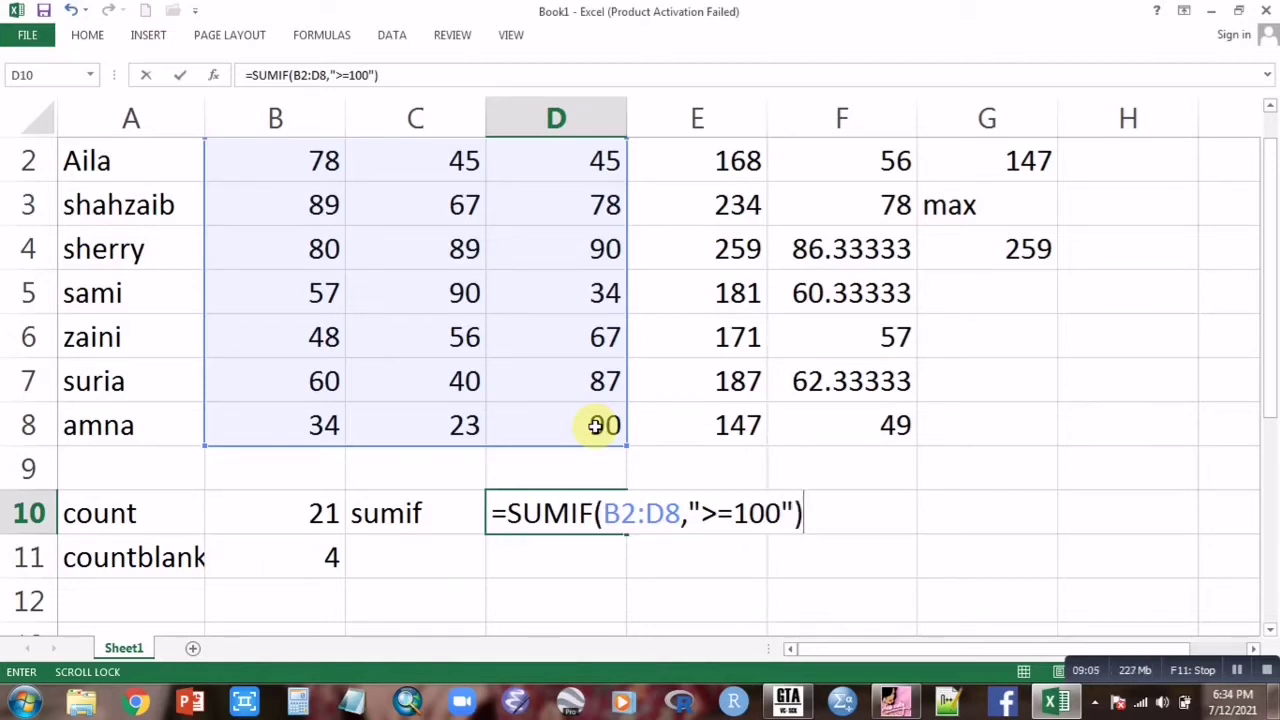
{"action": "key", "text": "Return"}
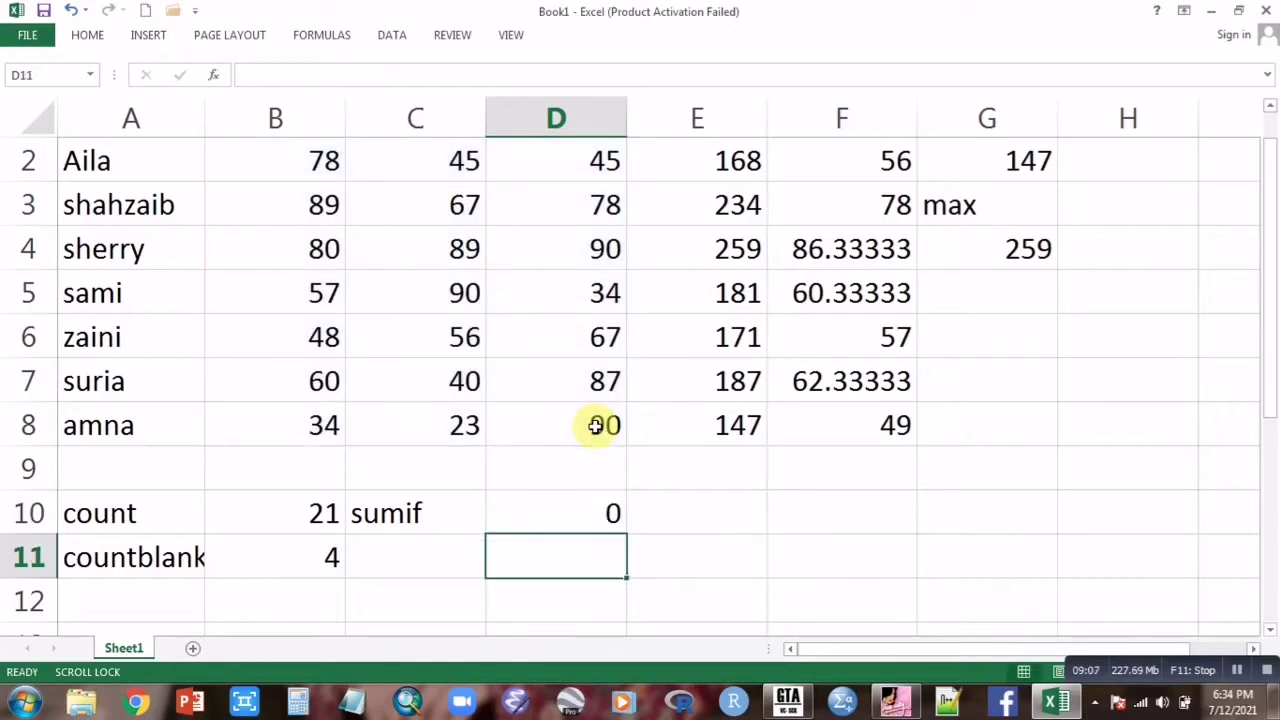
Examine the SUMIF formula in D10 against the marks in its highlighted range
{"action": "double_click", "coordinate": [562, 513]}
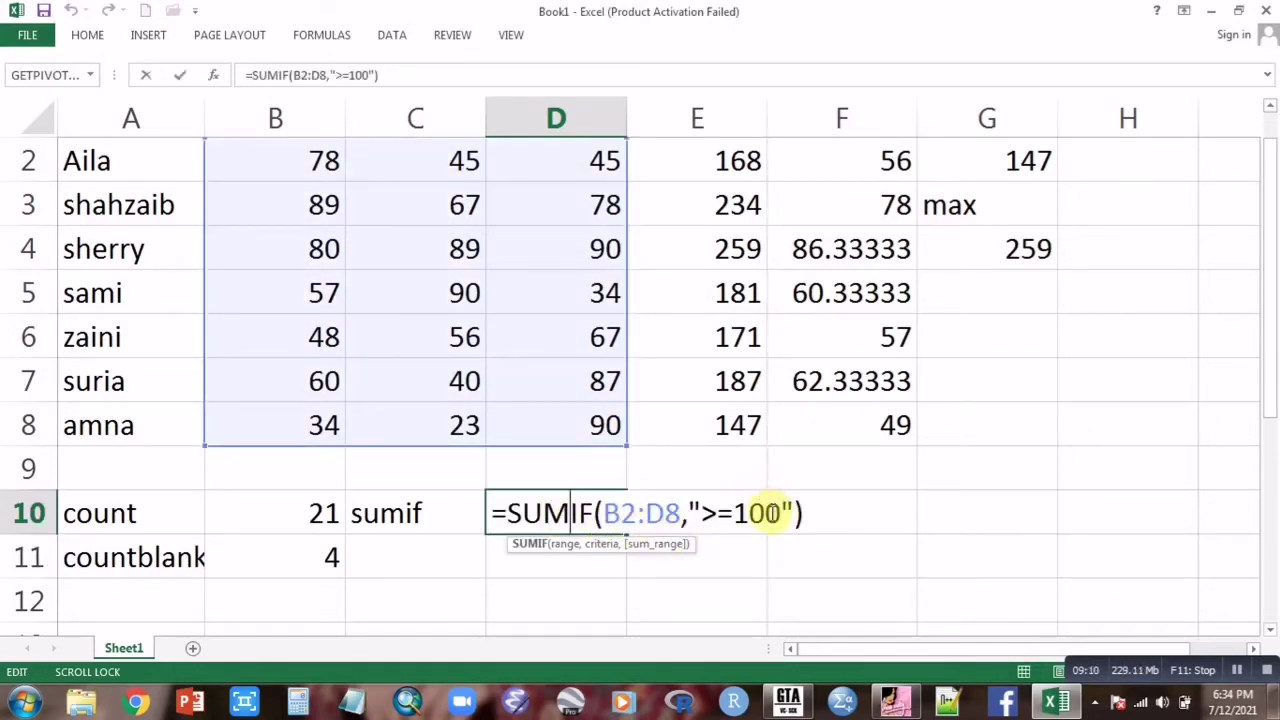
{"action": "scroll", "coordinate": [452, 338], "scroll_direction": "up", "scroll_amount": 1}
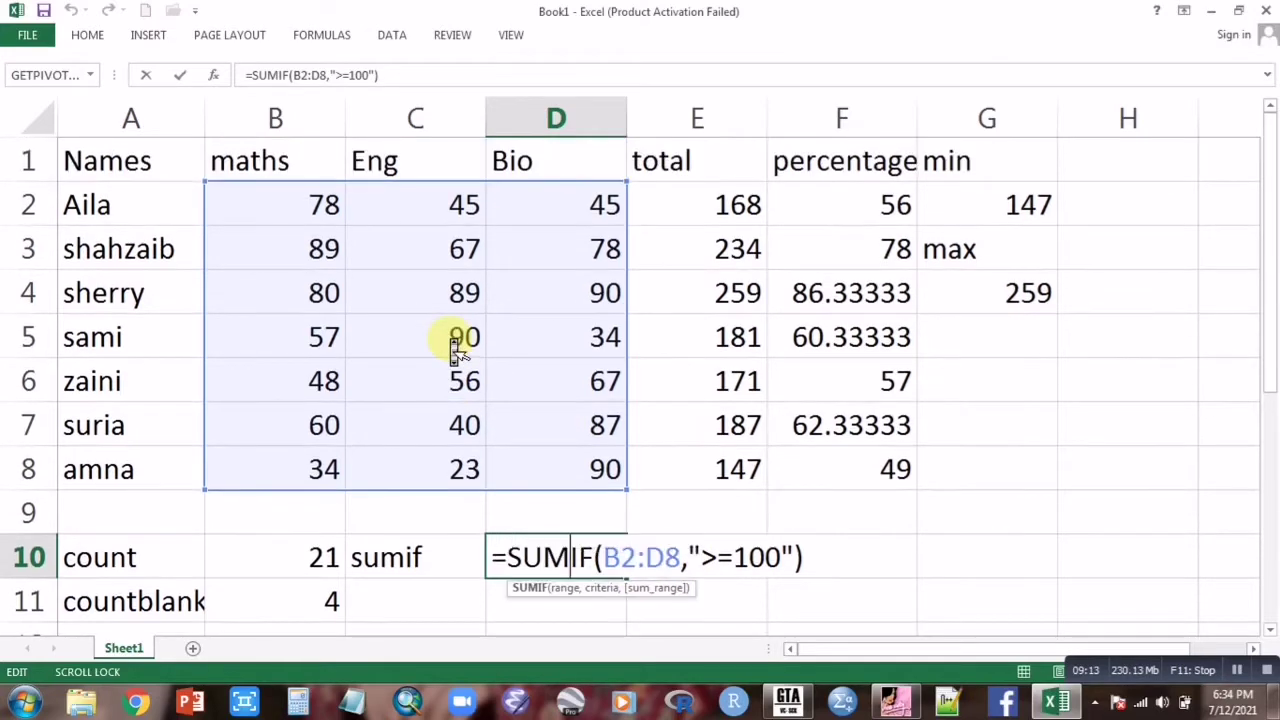
{"action": "scroll", "coordinate": [458, 345], "scroll_direction": "down", "scroll_amount": 2}
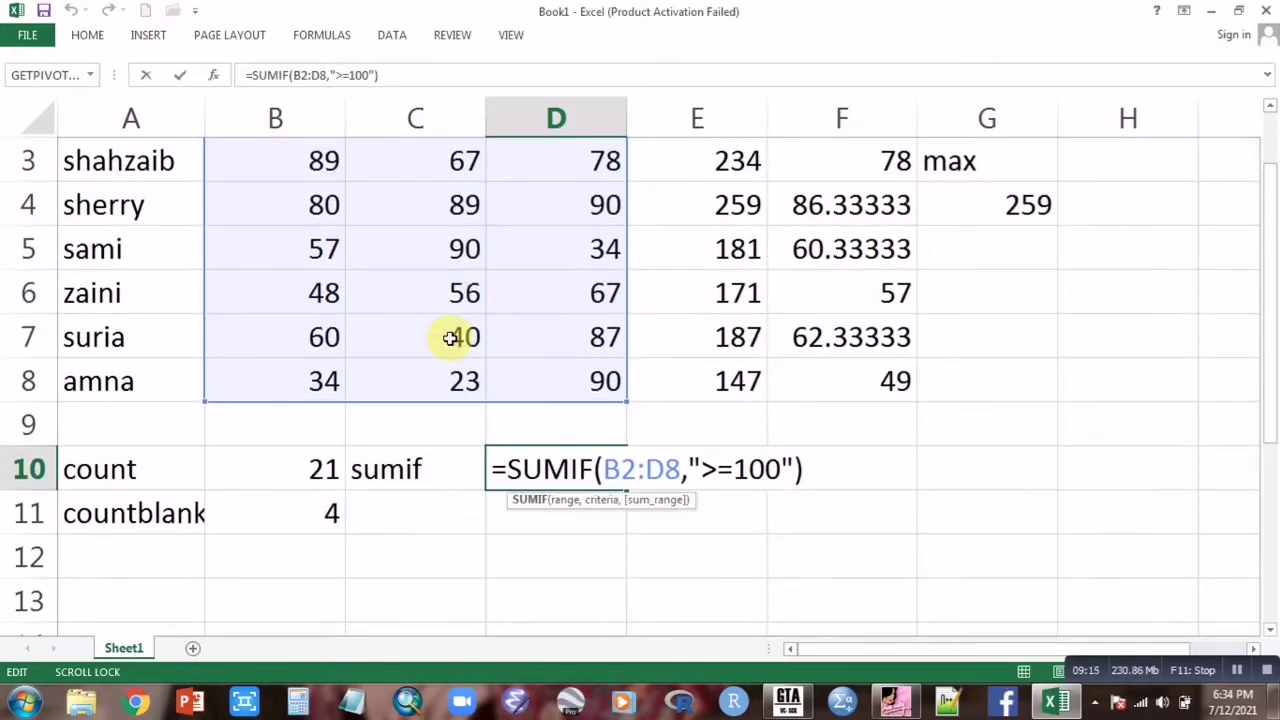
{"action": "scroll", "coordinate": [458, 345], "scroll_direction": "up", "scroll_amount": 2}
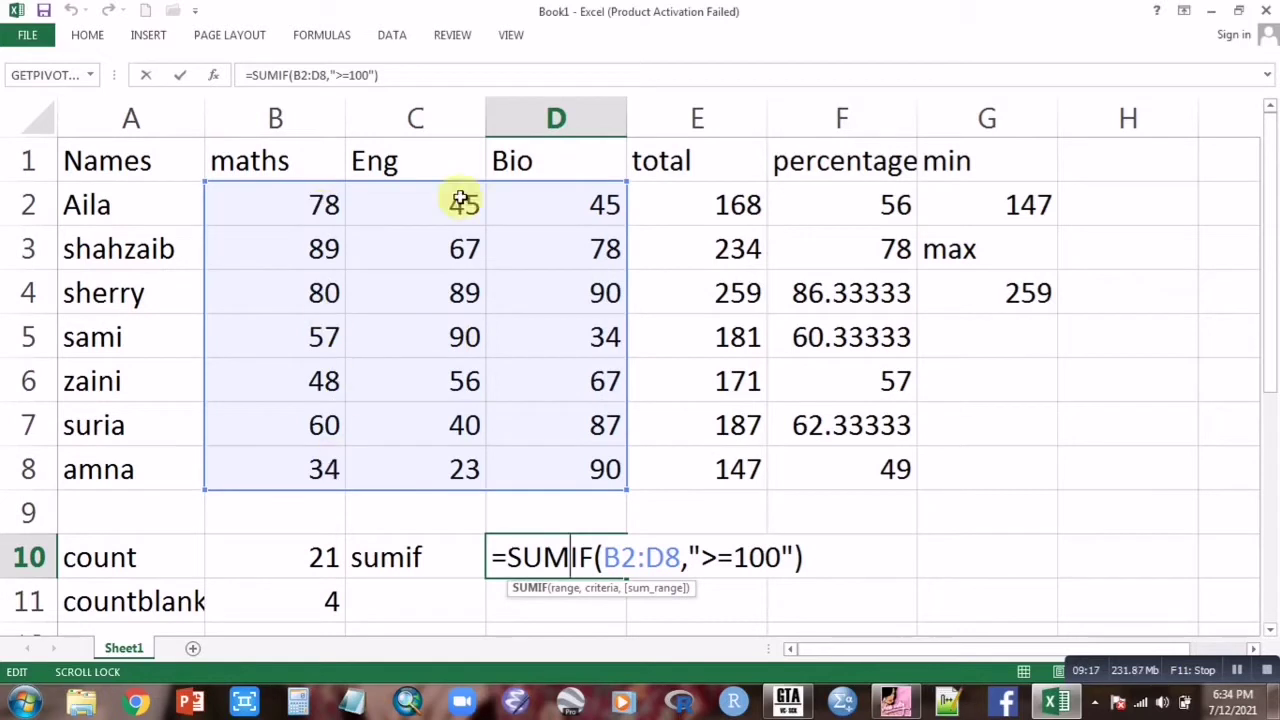
Sum the maths marks of at least 40 in cell D11 with =SUMIF(B2:B8,">=40")
{"action": "left_click", "coordinate": [430, 596]}
{"action": "left_click", "coordinate": [550, 592]}
{"action": "type", "text": "=sum"}
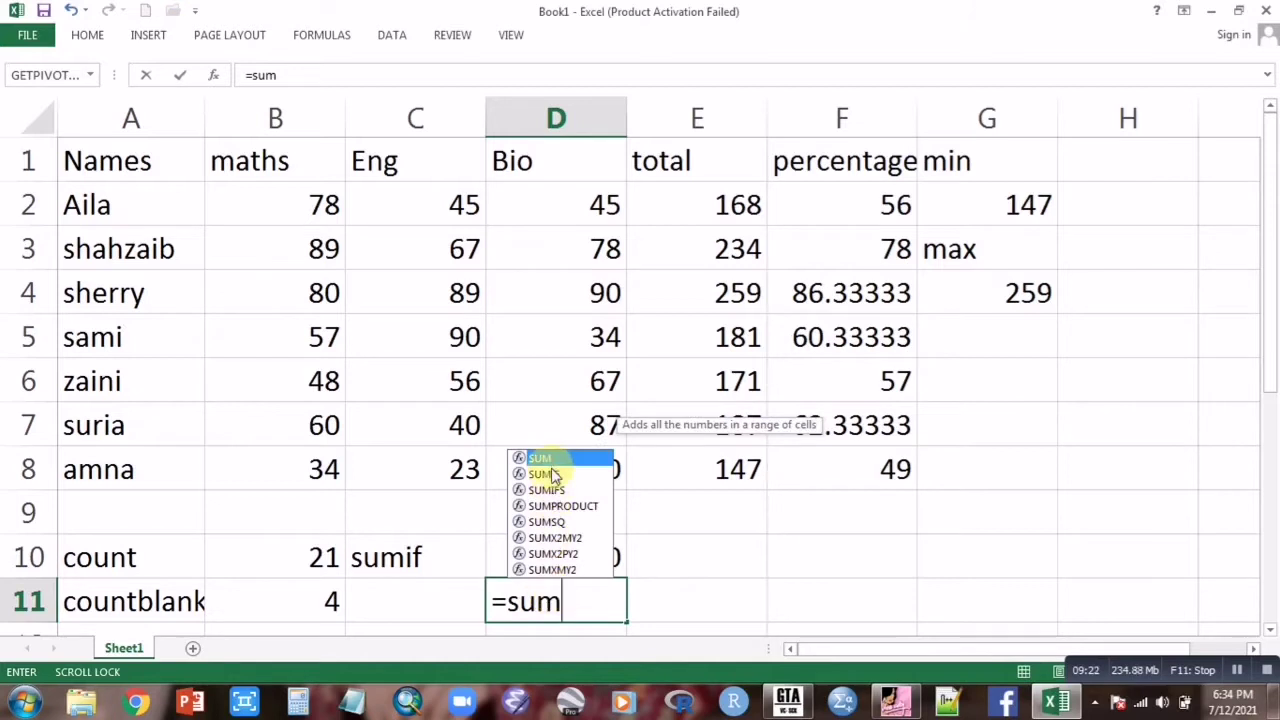
{"action": "double_click", "coordinate": [545, 474]}
{"action": "left_click_drag", "start_coordinate": [297, 196], "coordinate": [312, 452]}
{"action": "type", "text": ",\">="}
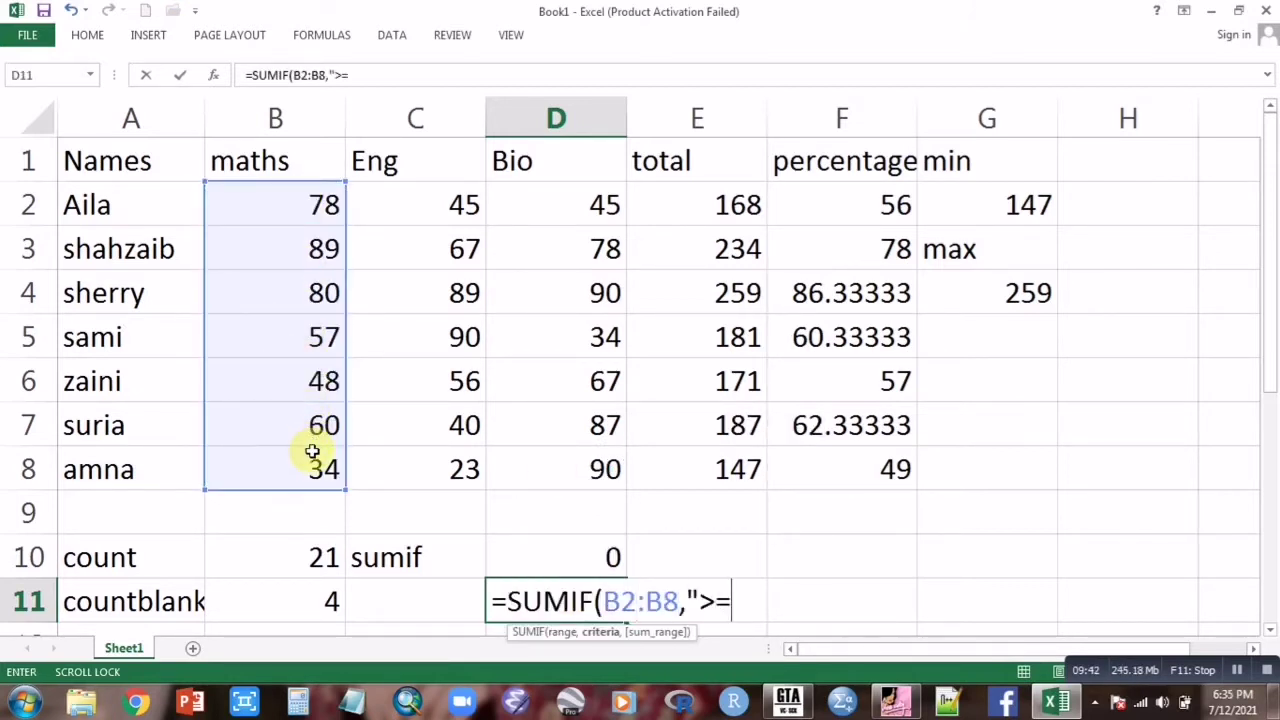
{"action": "type", "text": "40"}
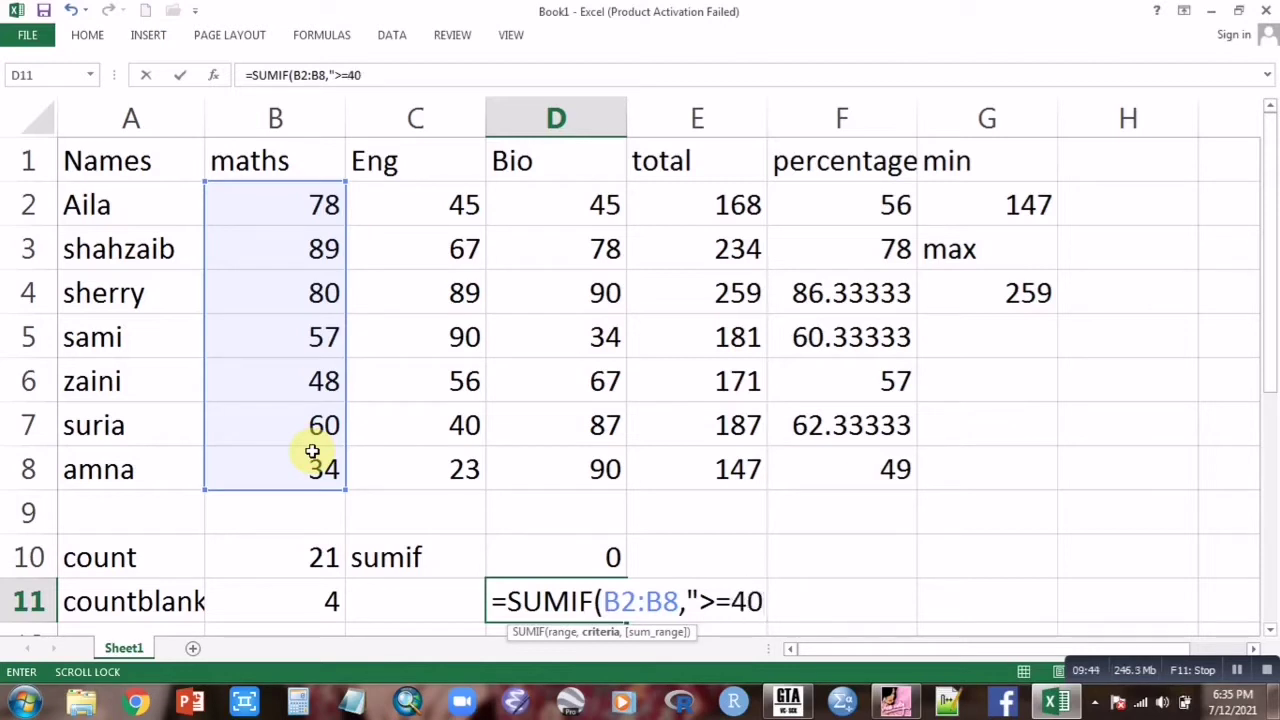
{"action": "type", "text": "\")"}
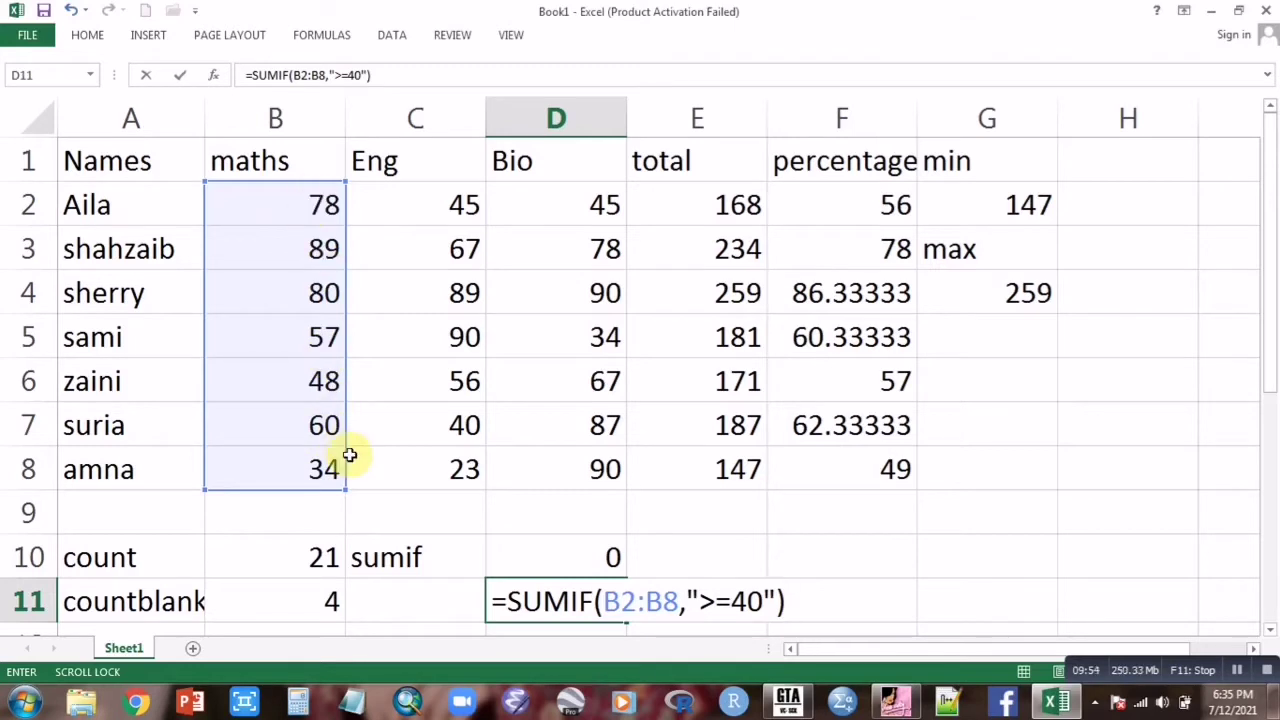
{"action": "key", "text": "Return"}
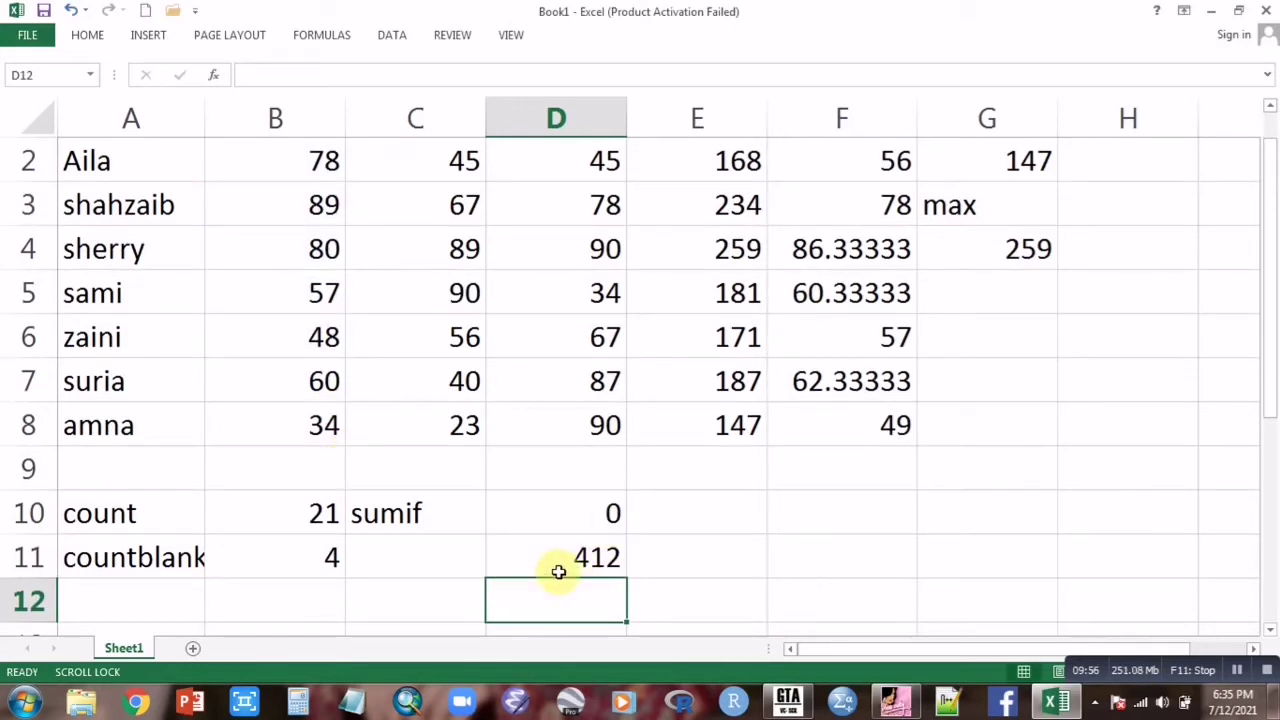
Sum all subject marks of at most 50 in cell E10 with =SUMIF(B2:D8,"<=50")
{"action": "double_click", "coordinate": [520, 558]}
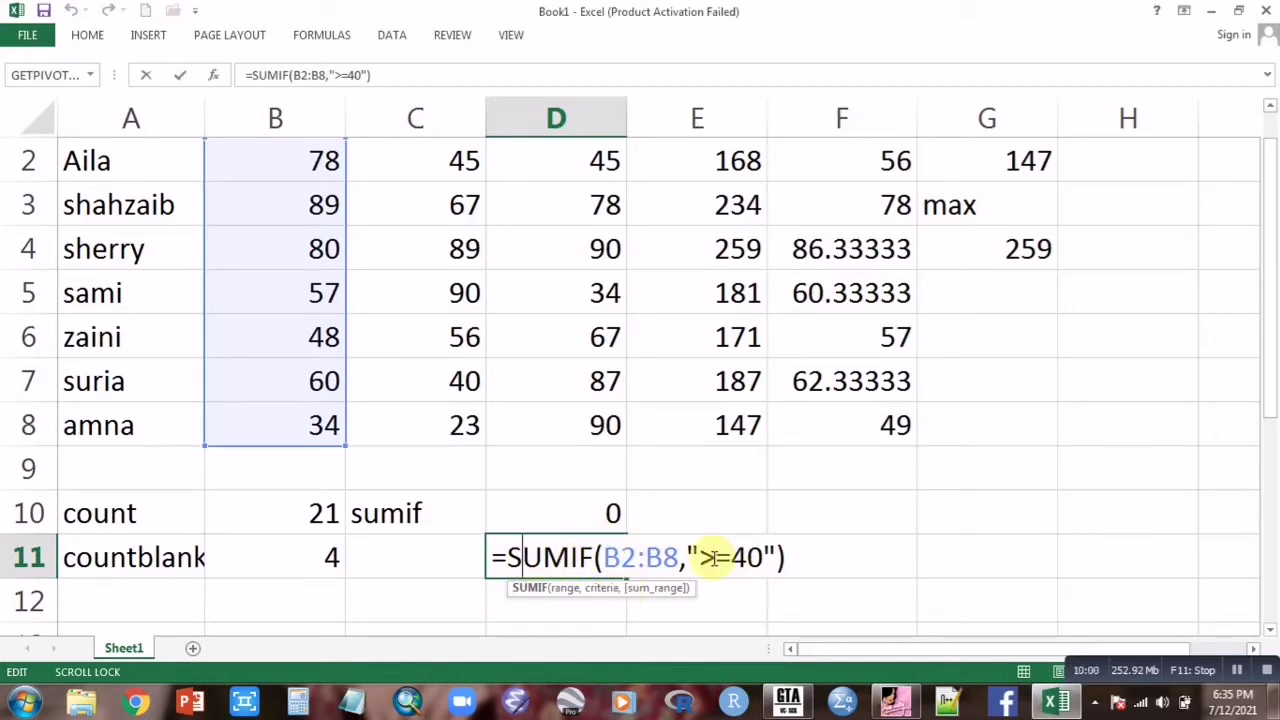
{"action": "left_click", "coordinate": [678, 514]}
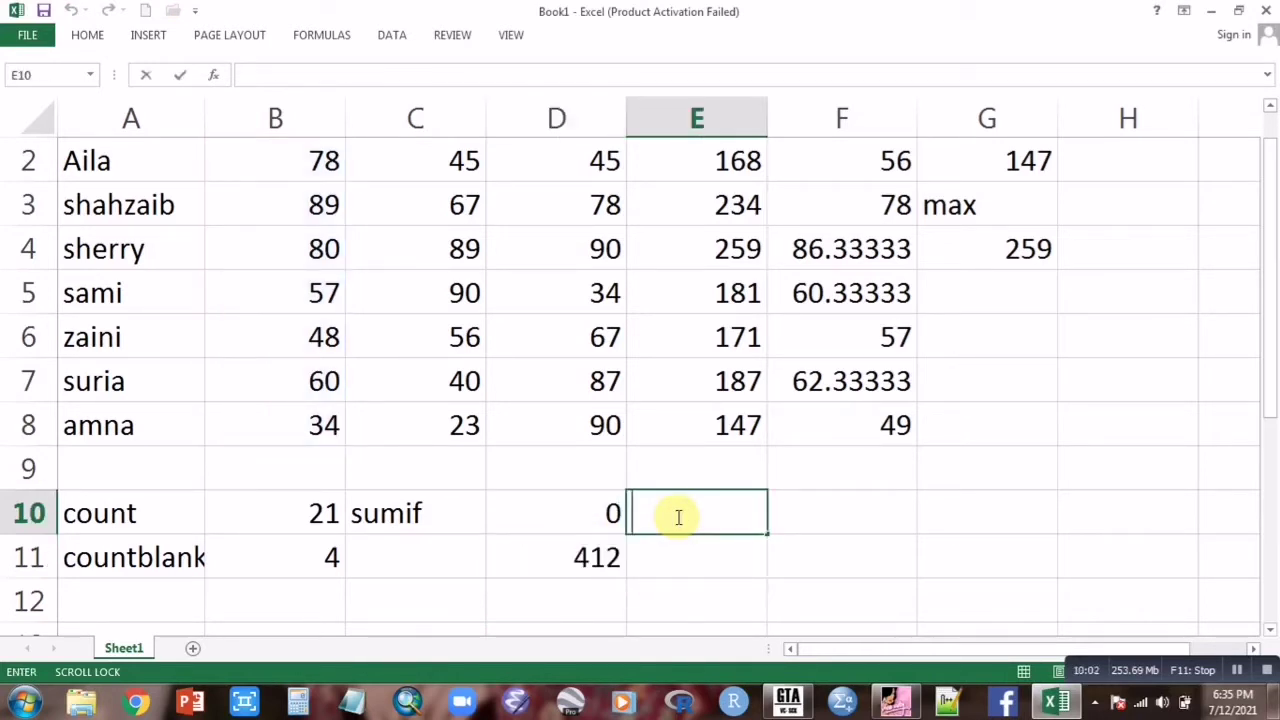
{"action": "type", "text": "=sum"}
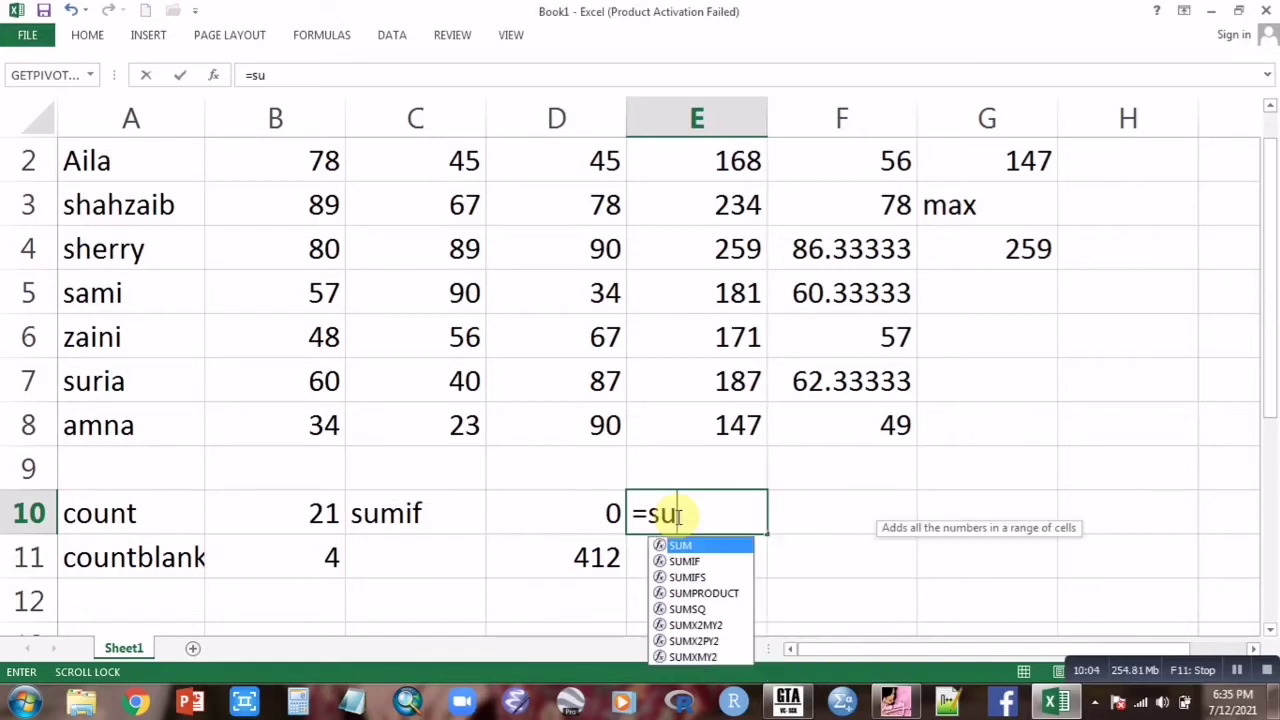
{"action": "double_click", "coordinate": [680, 561]}
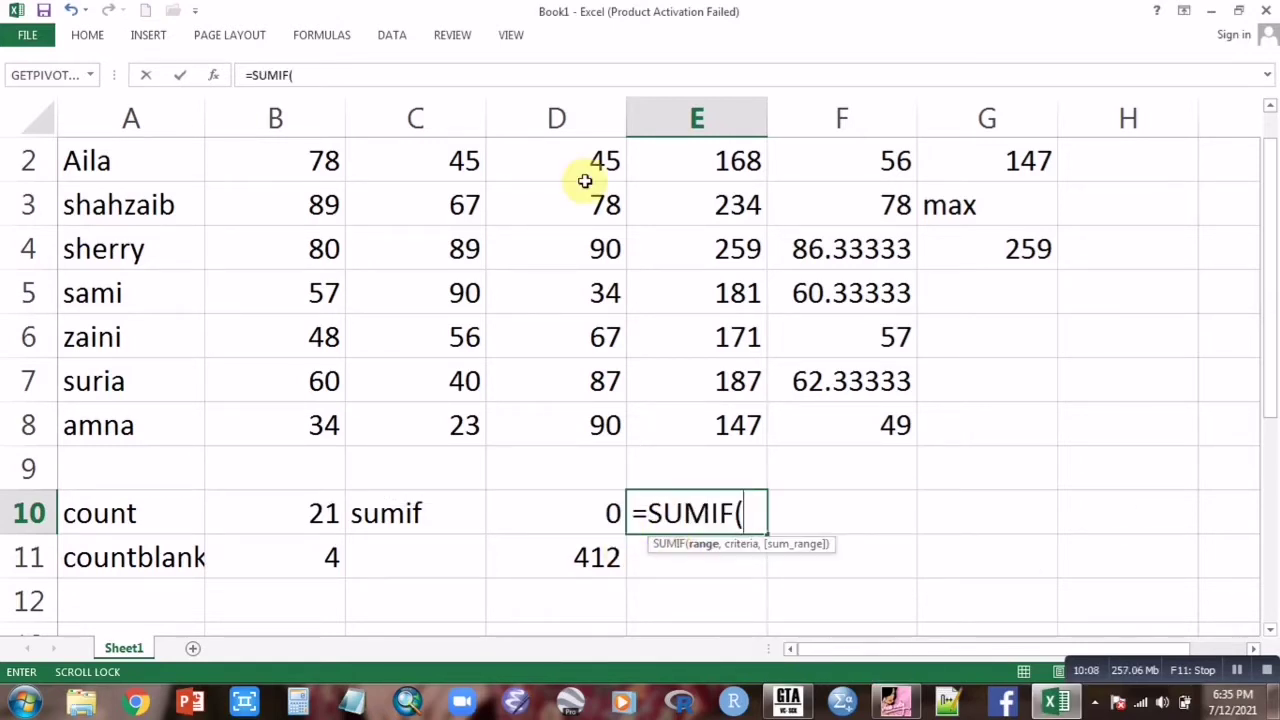
{"action": "left_click_drag", "start_coordinate": [286, 157], "coordinate": [571, 413]}
{"action": "type", "text": ","}
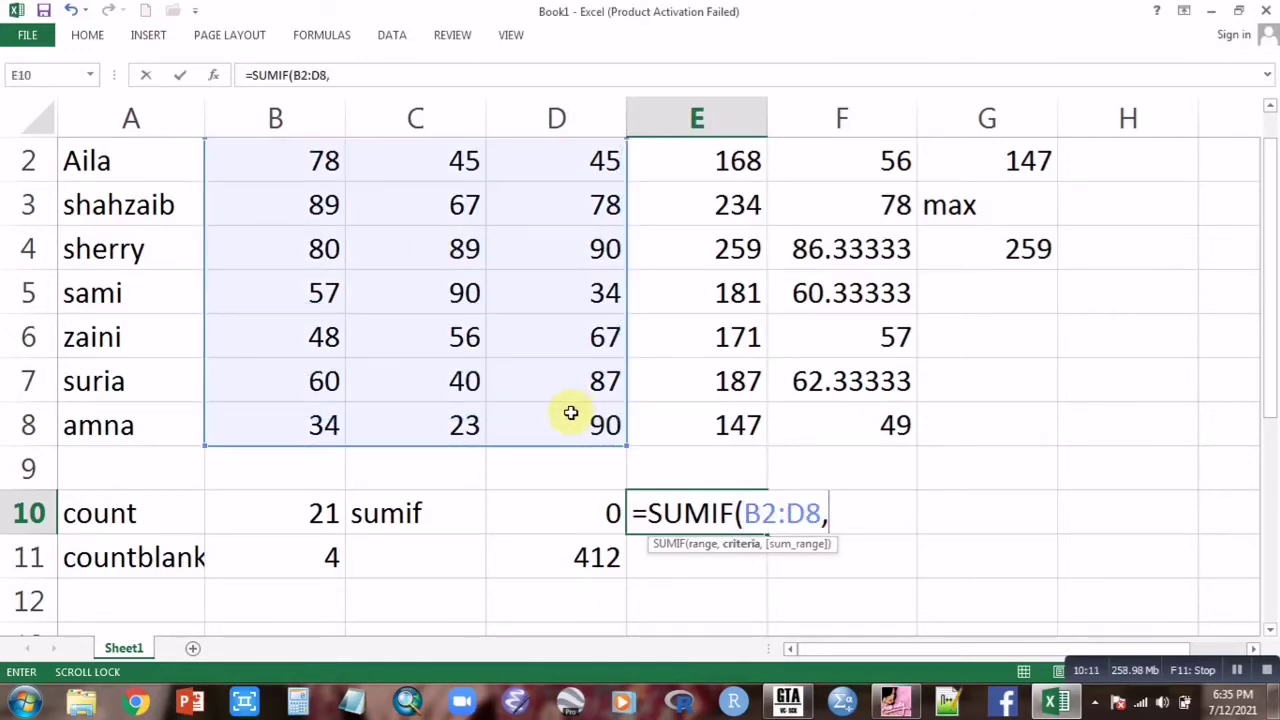
{"action": "type", "text": "\"<="}
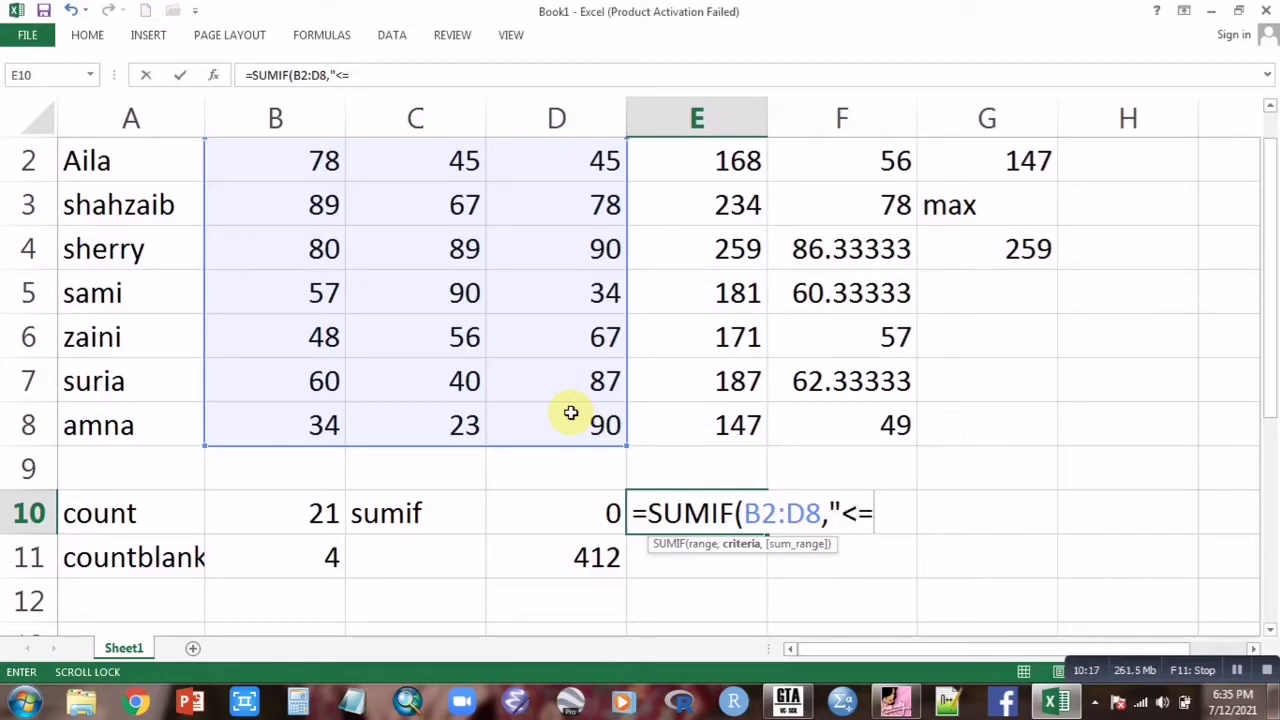
{"action": "type", "text": "50"}
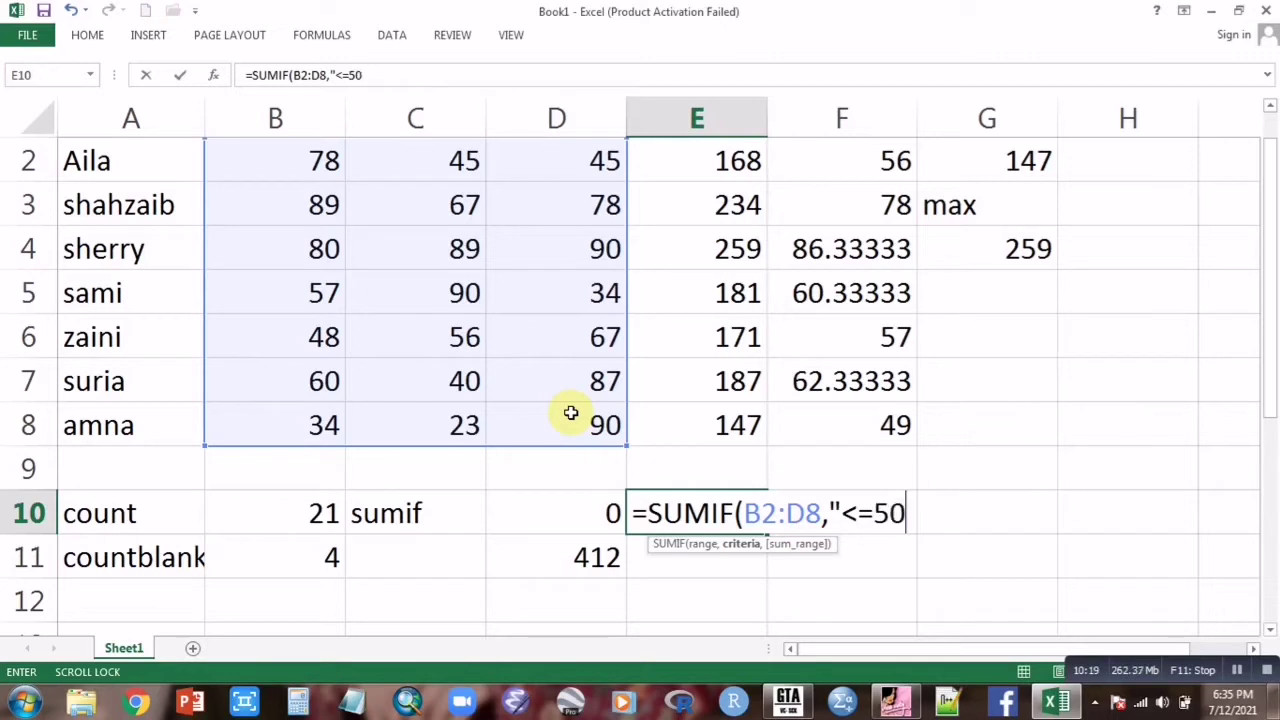
{"action": "type", "text": "\")"}
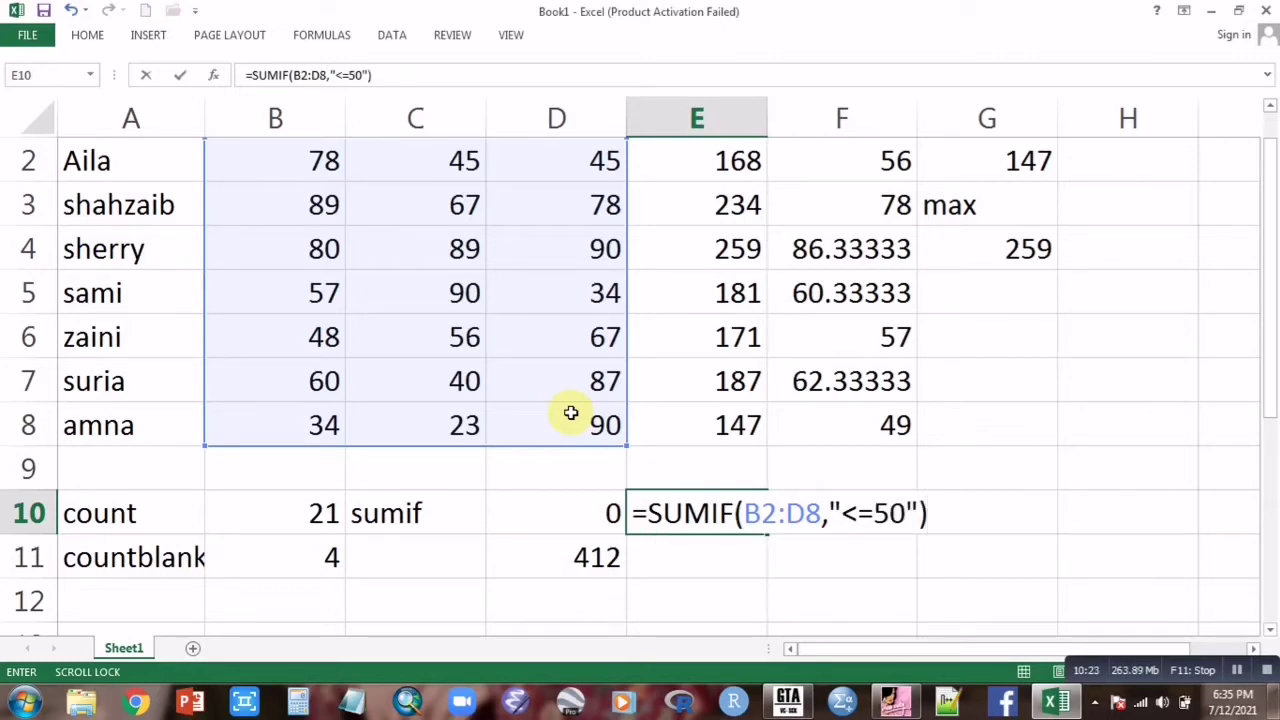
{"action": "key", "text": "Return"}
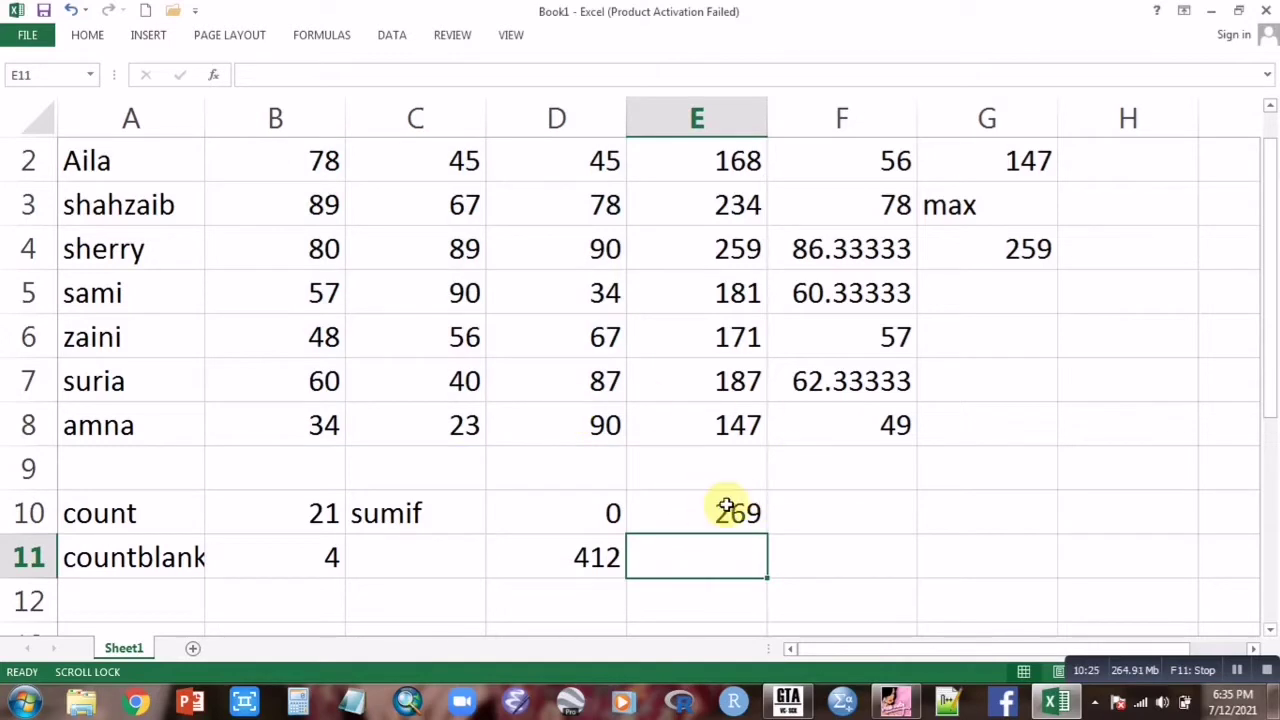
Sum the student totals of at least 200 in cell E11 with =SUMIF(E2:E8,">=200")
{"action": "type", "text": "="}
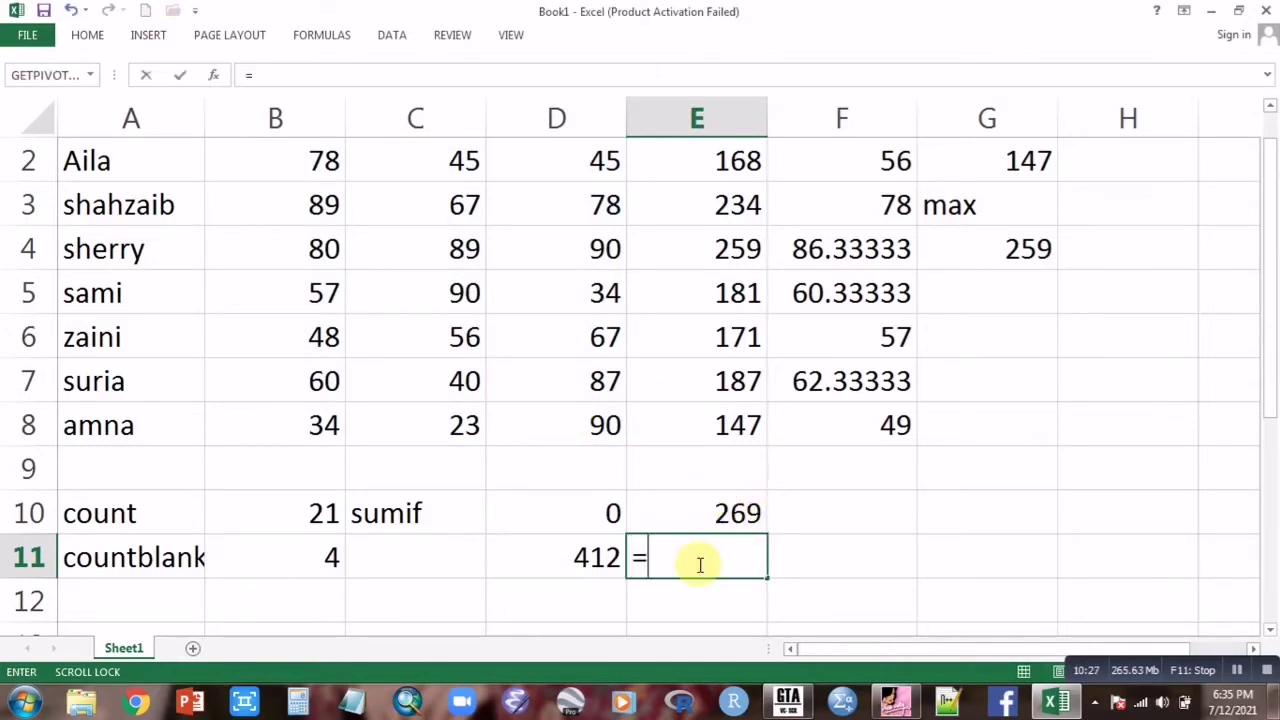
{"action": "type", "text": "sum"}
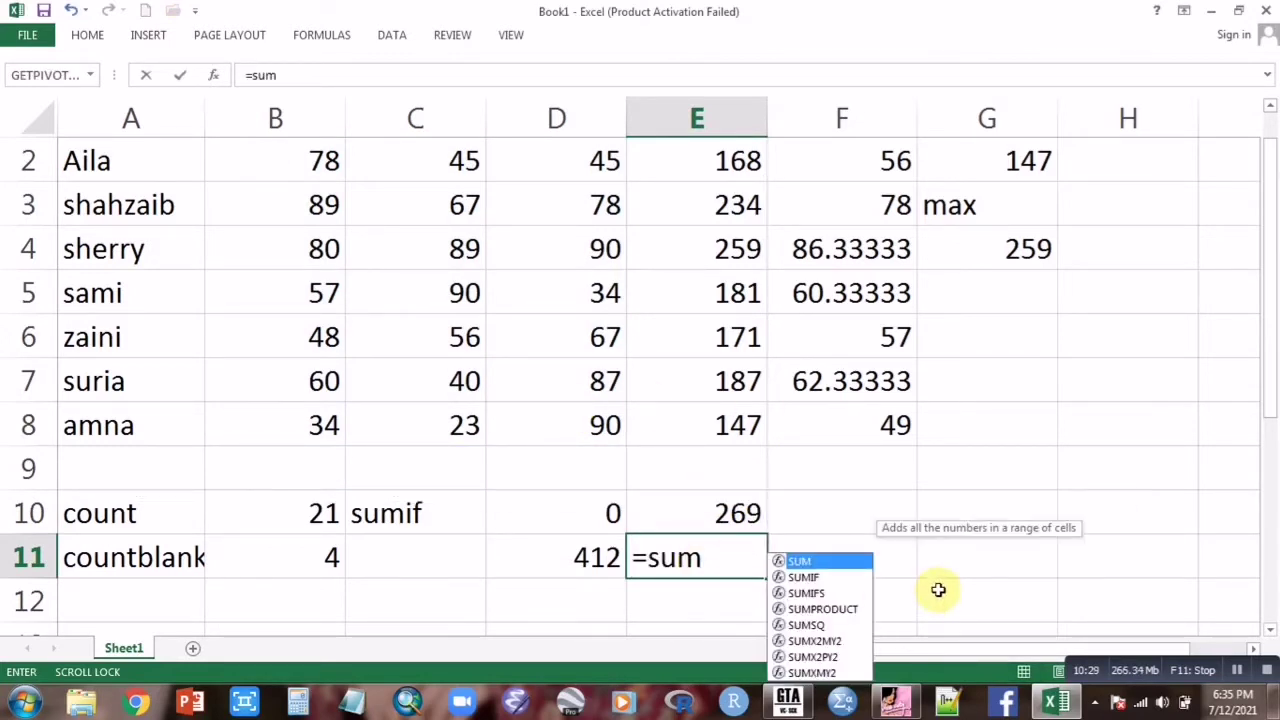
{"action": "double_click", "coordinate": [829, 577]}
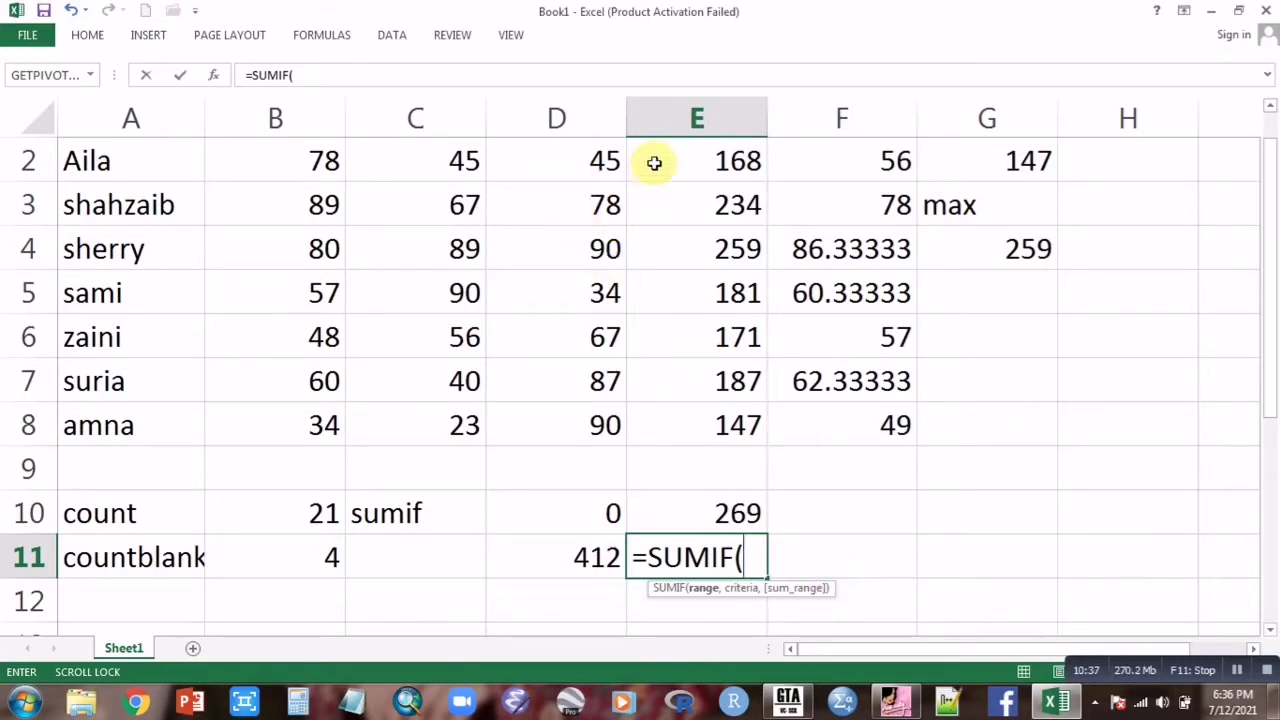
{"action": "left_click_drag", "start_coordinate": [666, 149], "coordinate": [689, 423]}
{"action": "type", "text": ","}
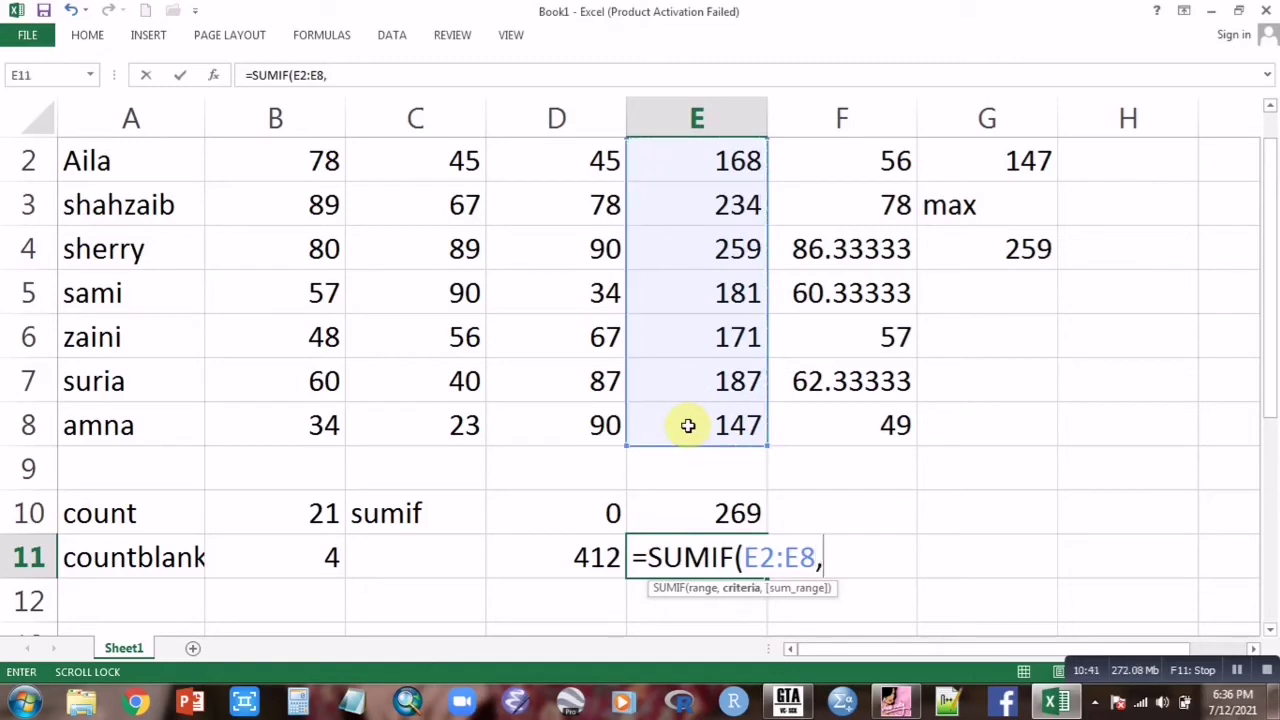
{"action": "type", "text": "\">"}
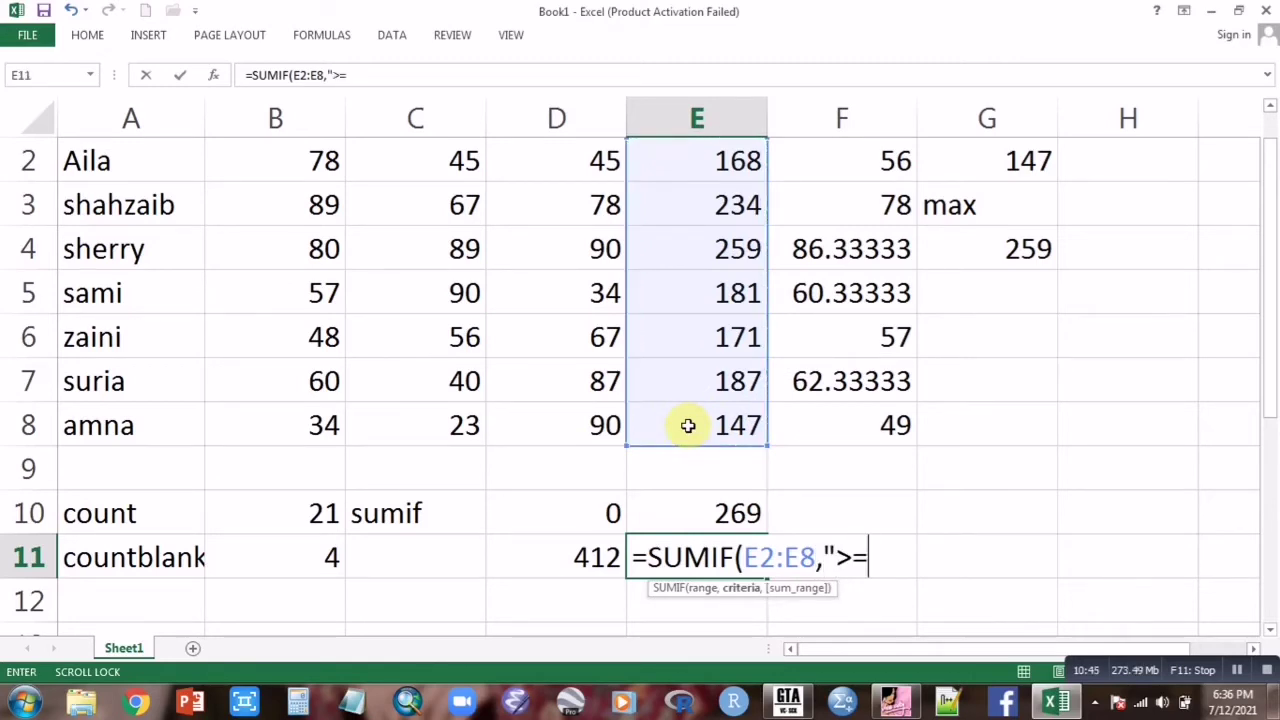
{"action": "type", "text": "=200\""}
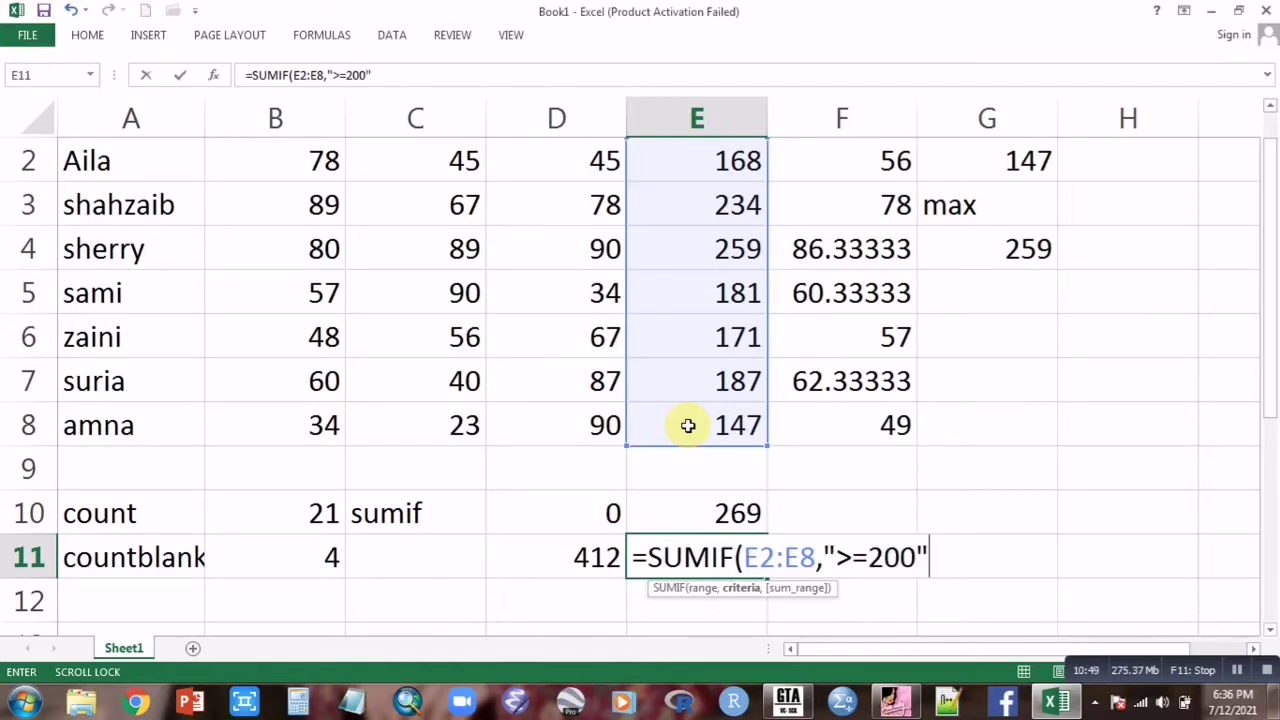
{"action": "type", "text": ")"}
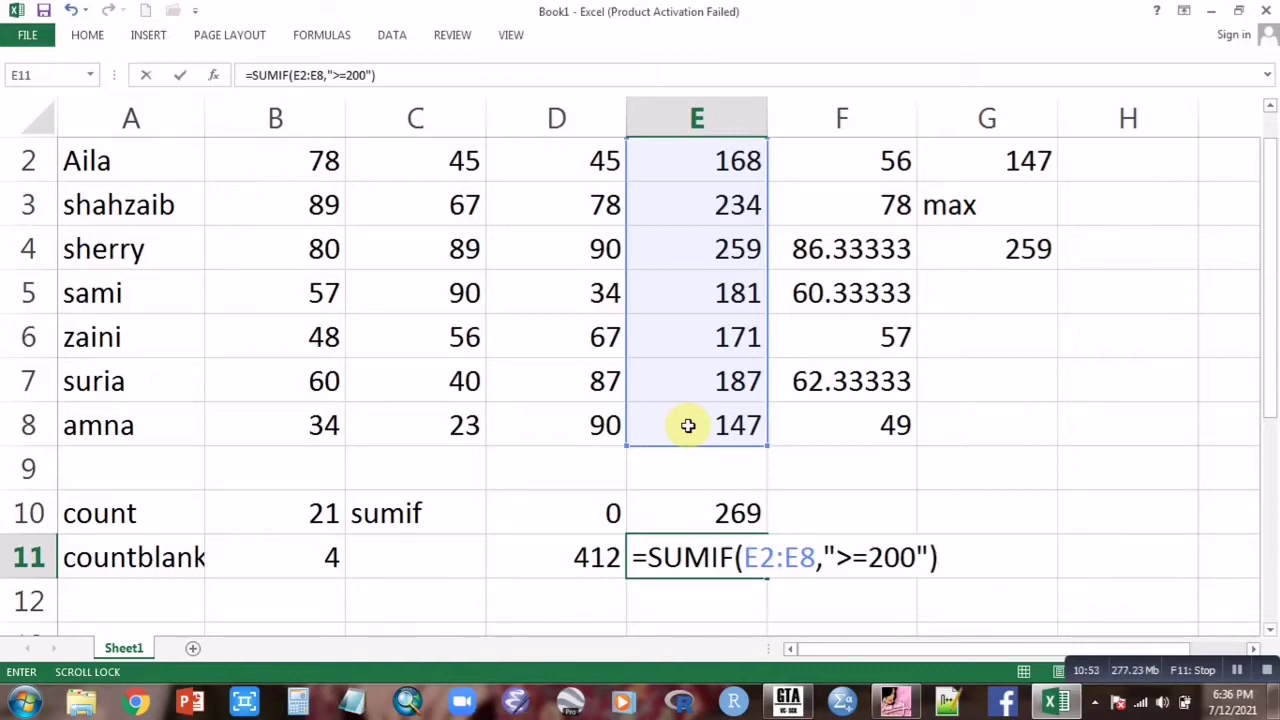
{"action": "key", "text": "Return"}
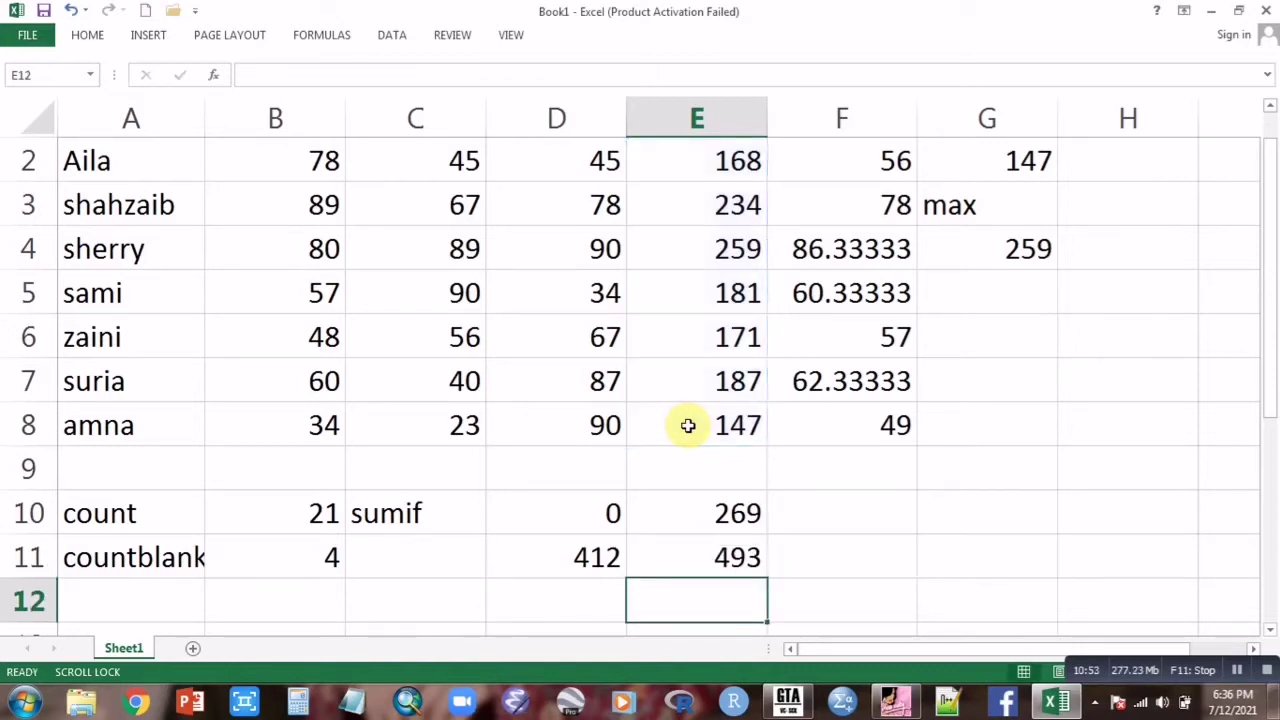
Review the SUMIF formulas in E11, E10, D10 and D11 and the count formula in B10
{"action": "double_click", "coordinate": [706, 555]}
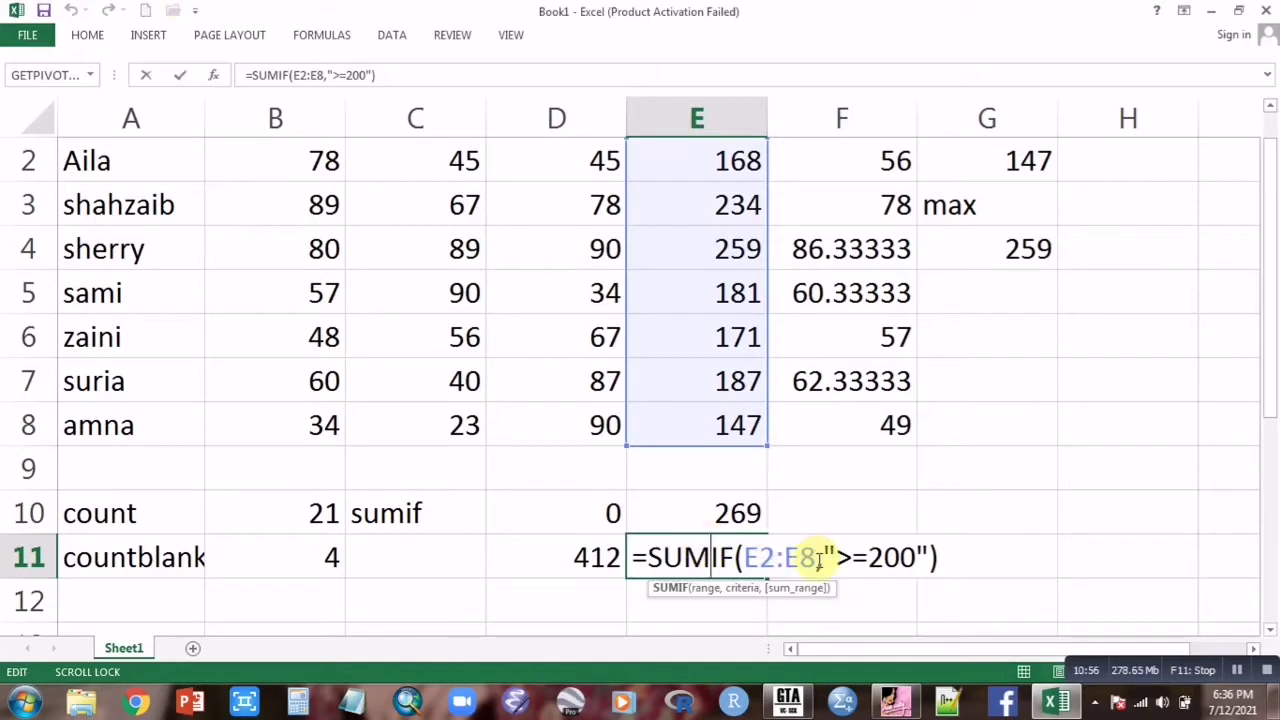
{"action": "double_click", "coordinate": [699, 510]}
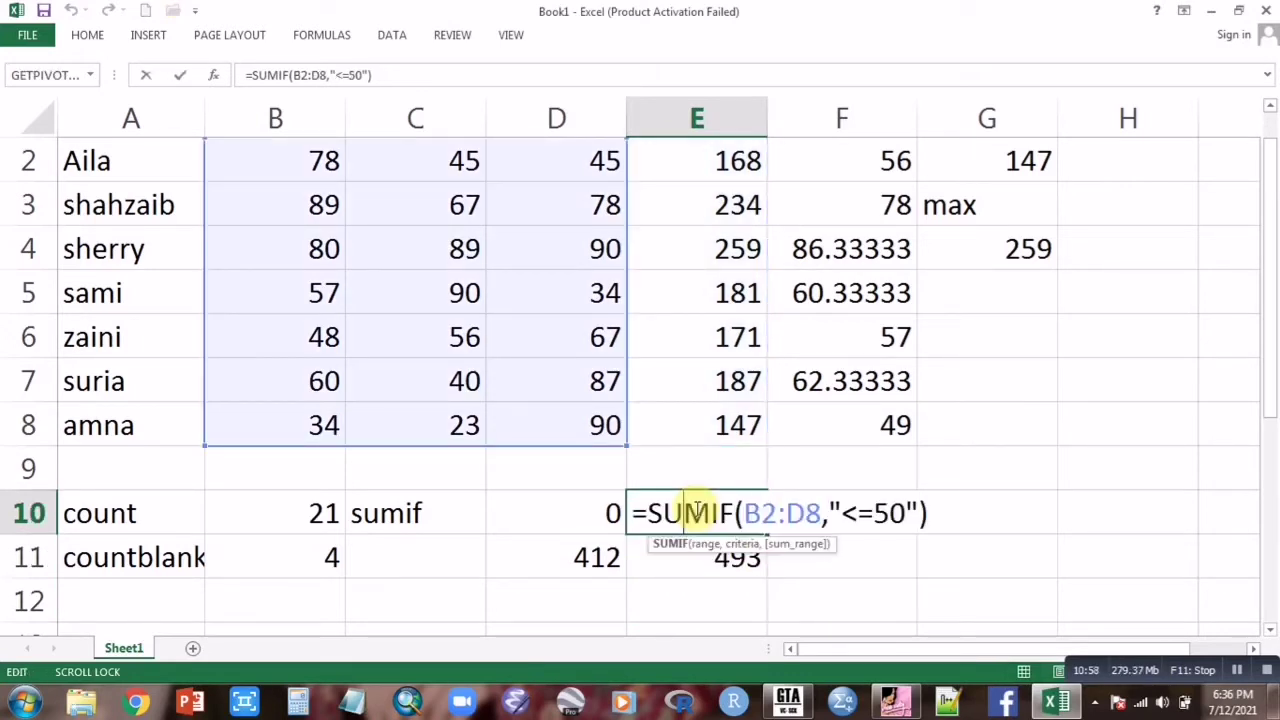
{"action": "double_click", "coordinate": [521, 512]}
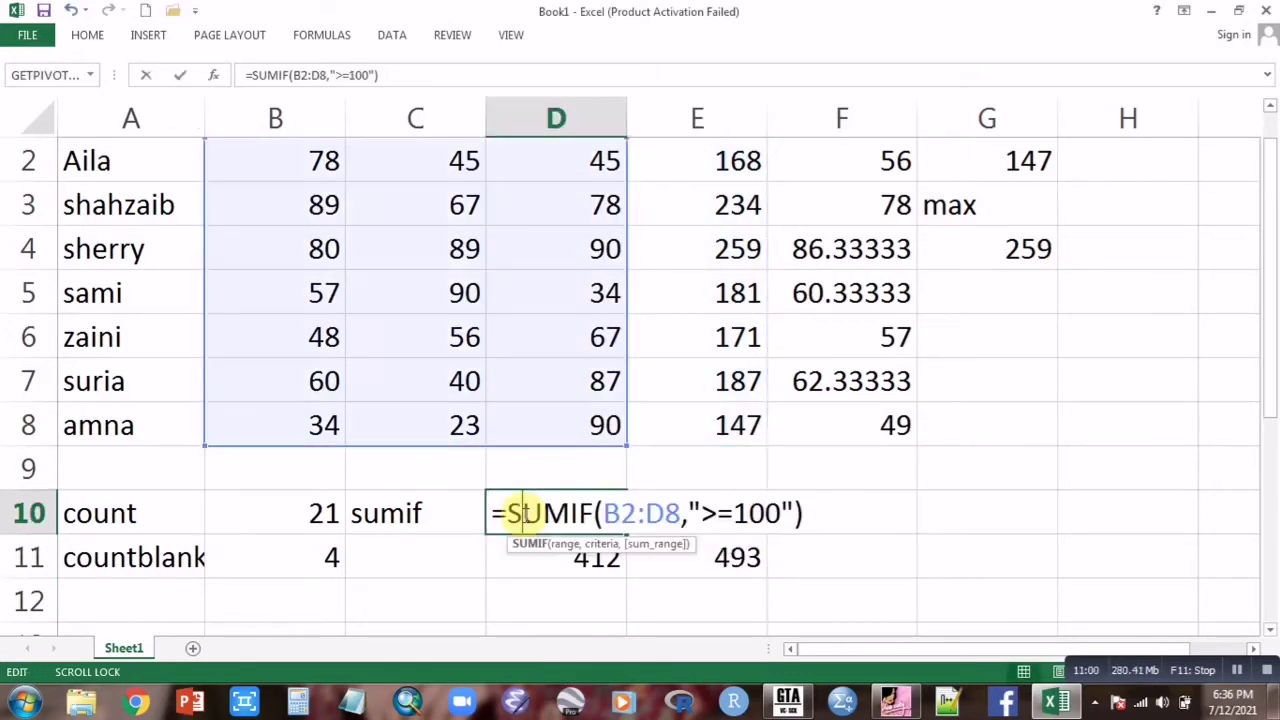
{"action": "double_click", "coordinate": [548, 565]}
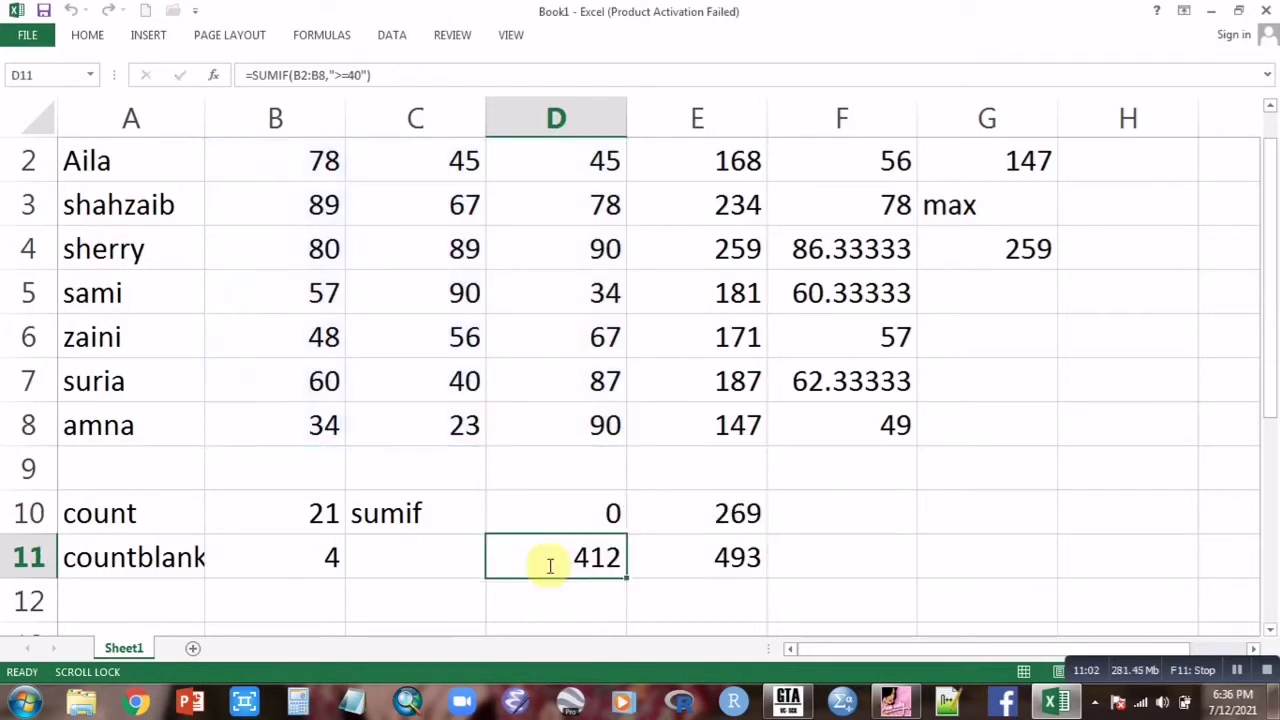
{"action": "double_click", "coordinate": [218, 518]}
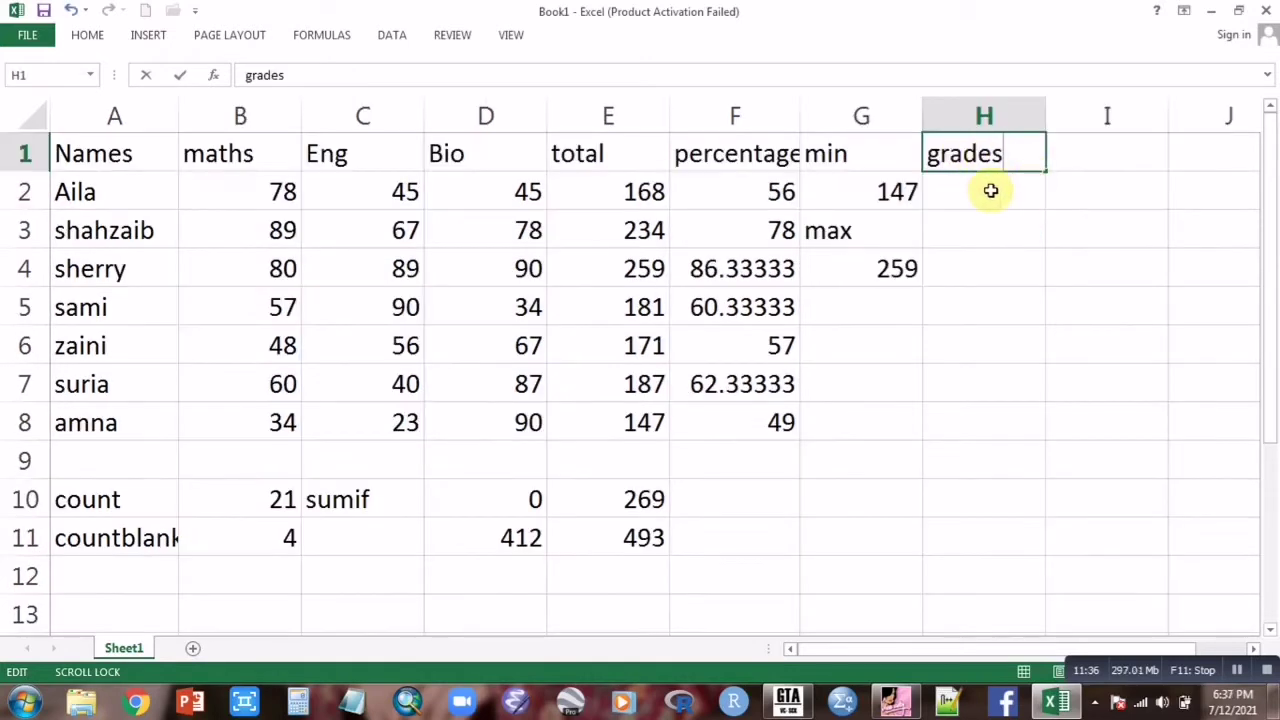
Begin an IF formula in H2 under grades that returns "A" when the percentage in F2 is at least 80
{"action": "left_click", "coordinate": [990, 190]}
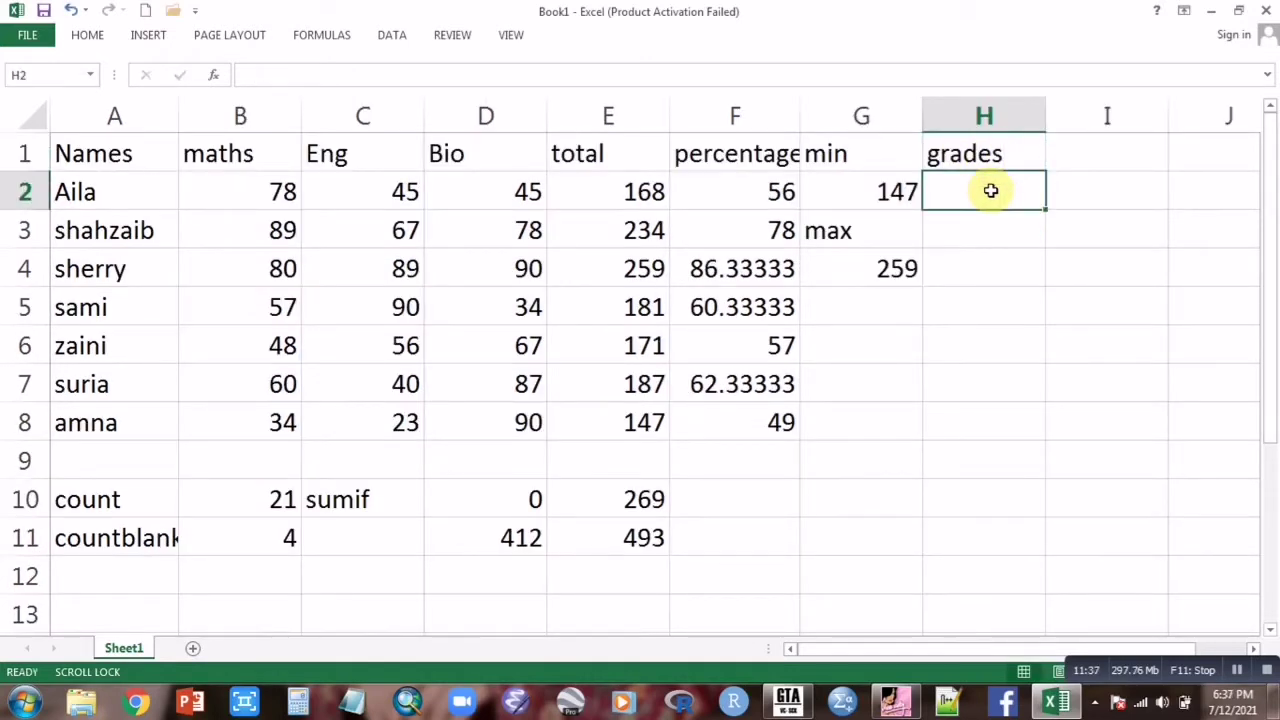
{"action": "type", "text": "=if"}
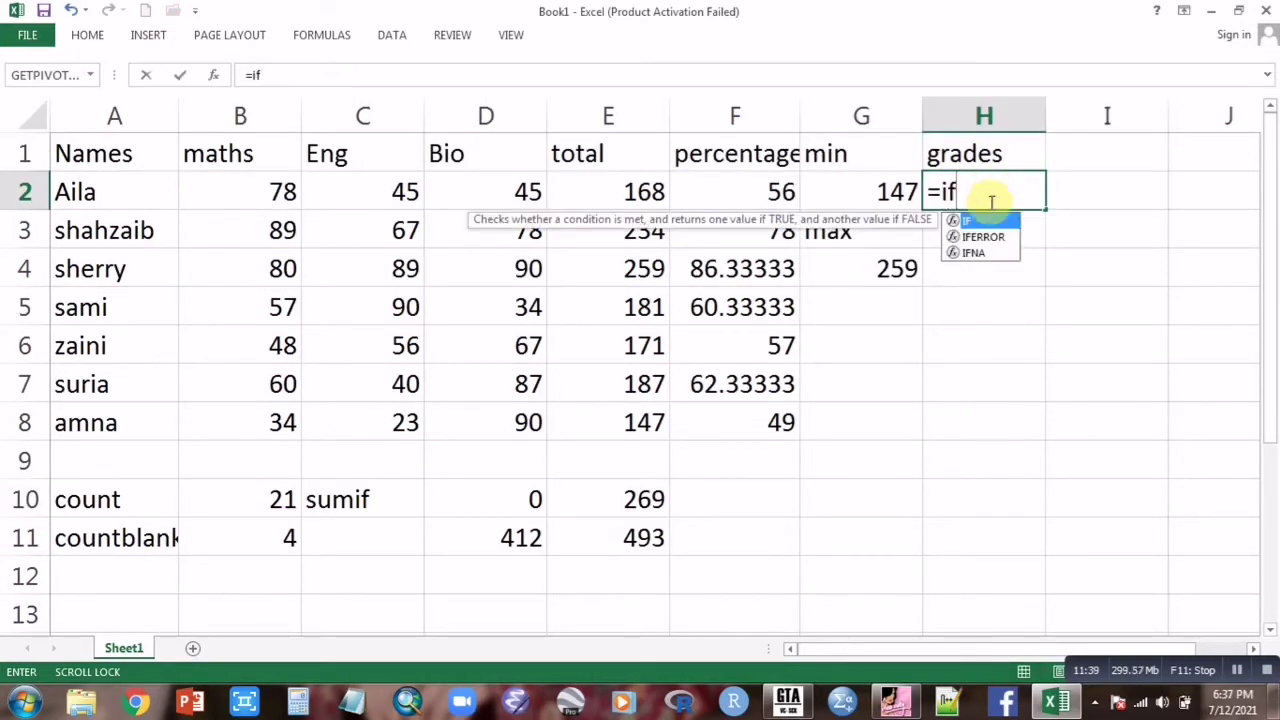
{"action": "key", "text": "Tab"}
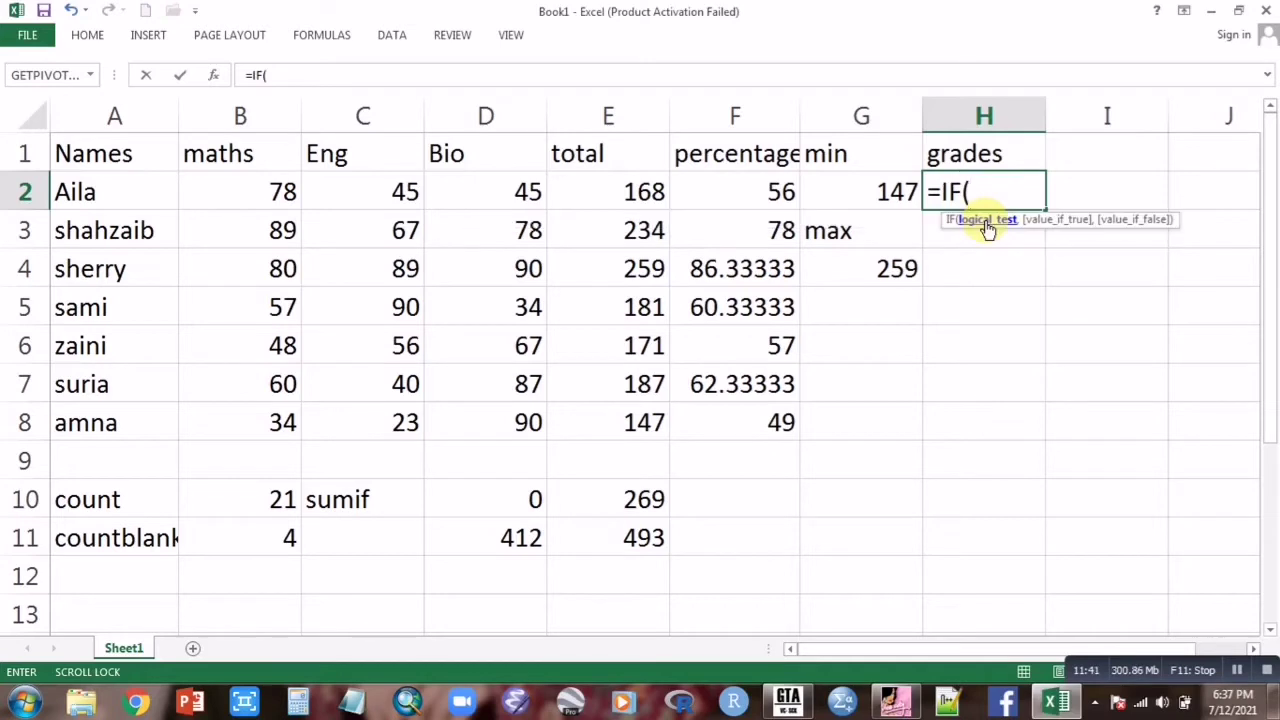
{"action": "left_click", "coordinate": [778, 192]}
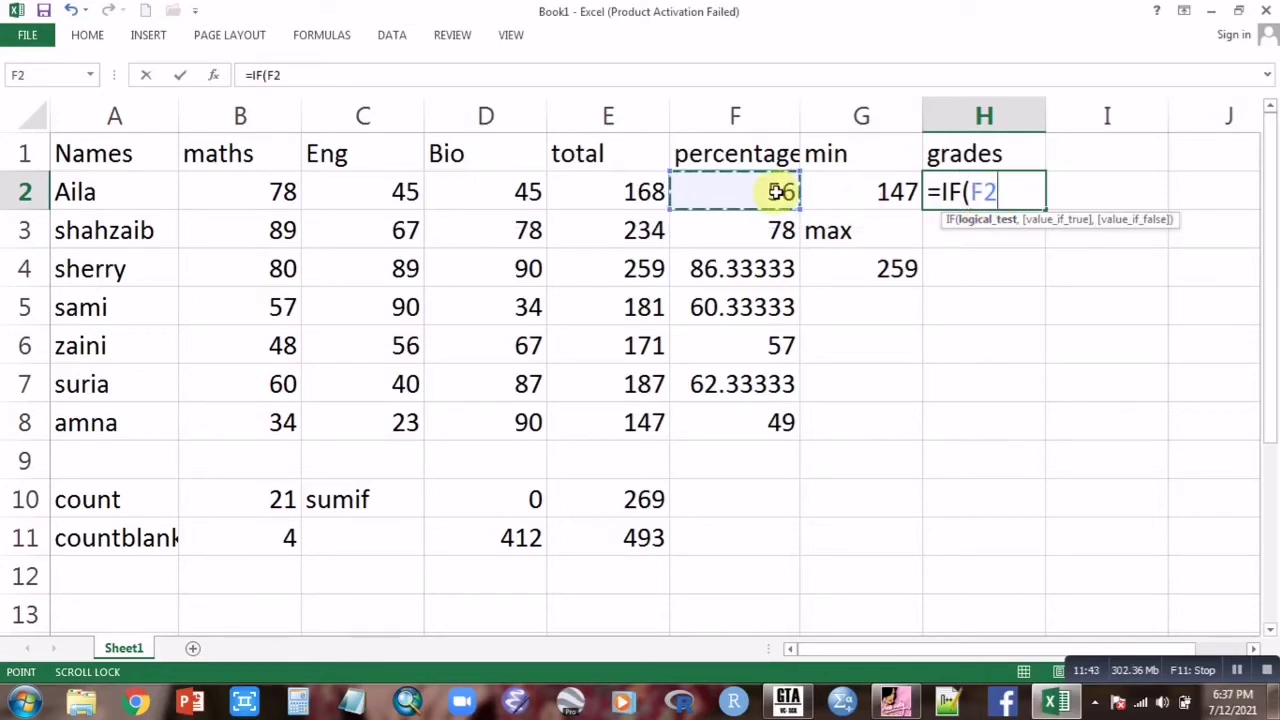
{"action": "type", "text": ">="}
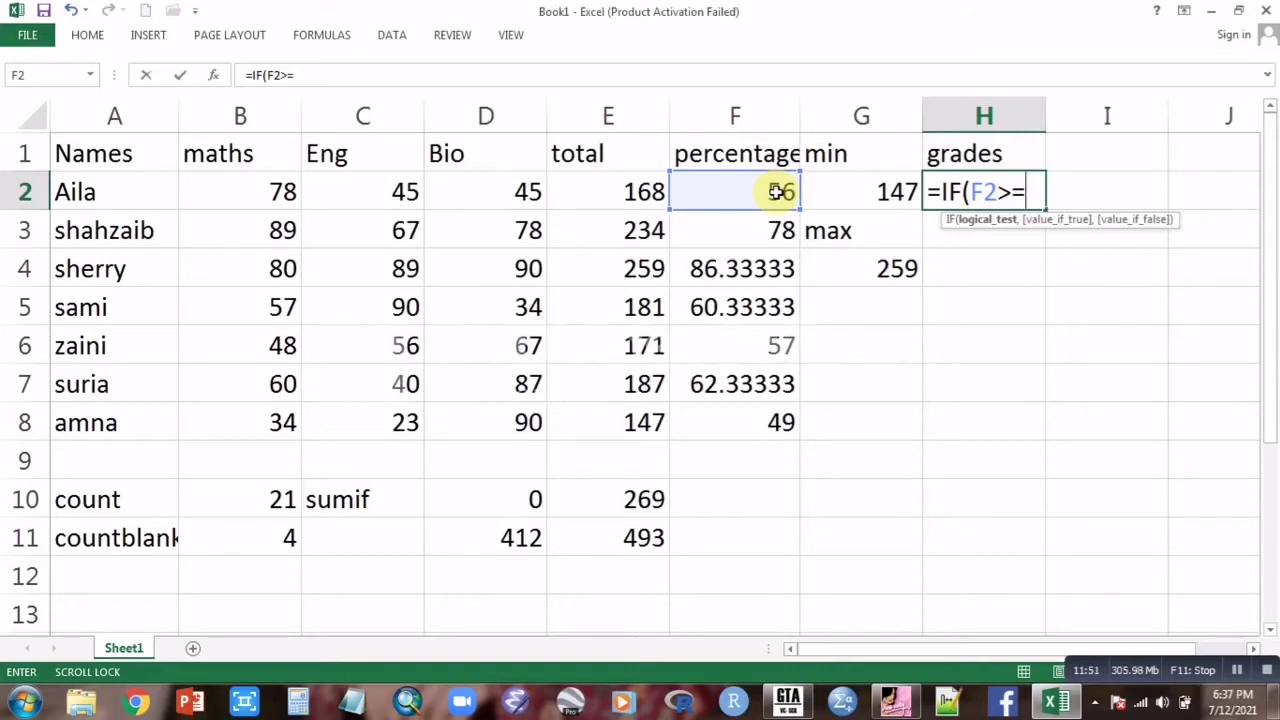
{"action": "type", "text": "80,\""}
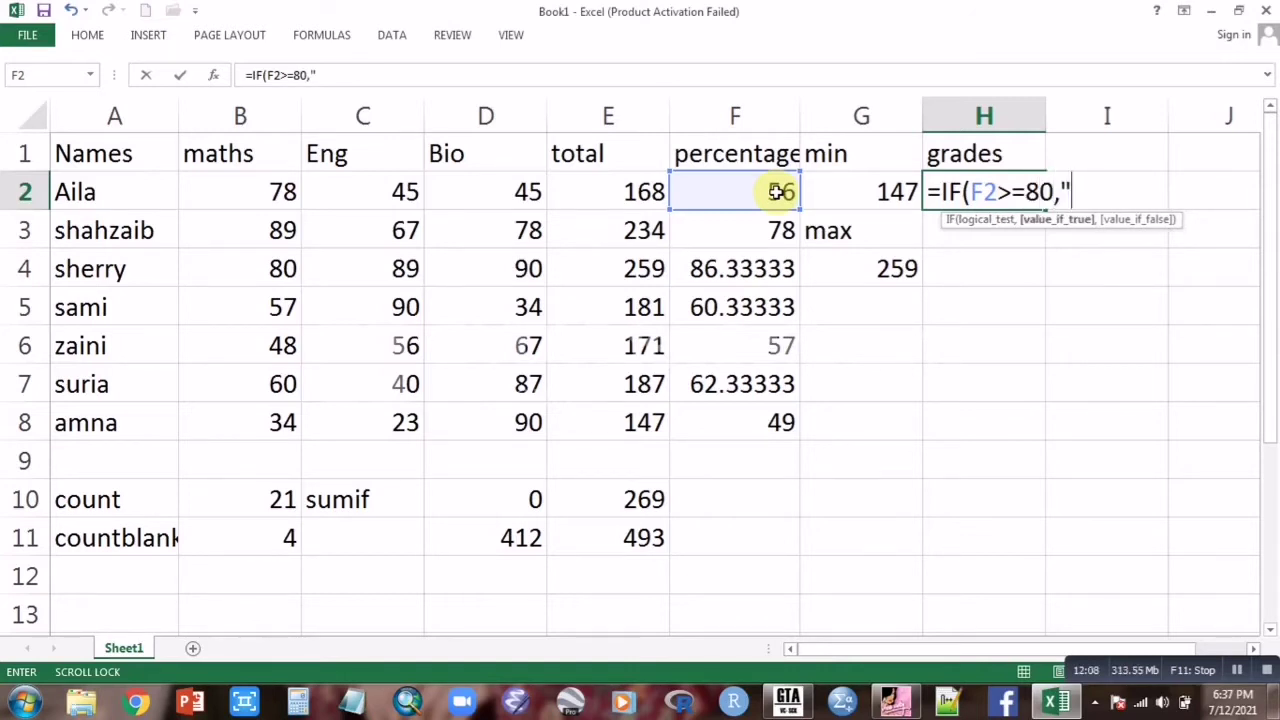
{"action": "type", "text": "A\",if"}
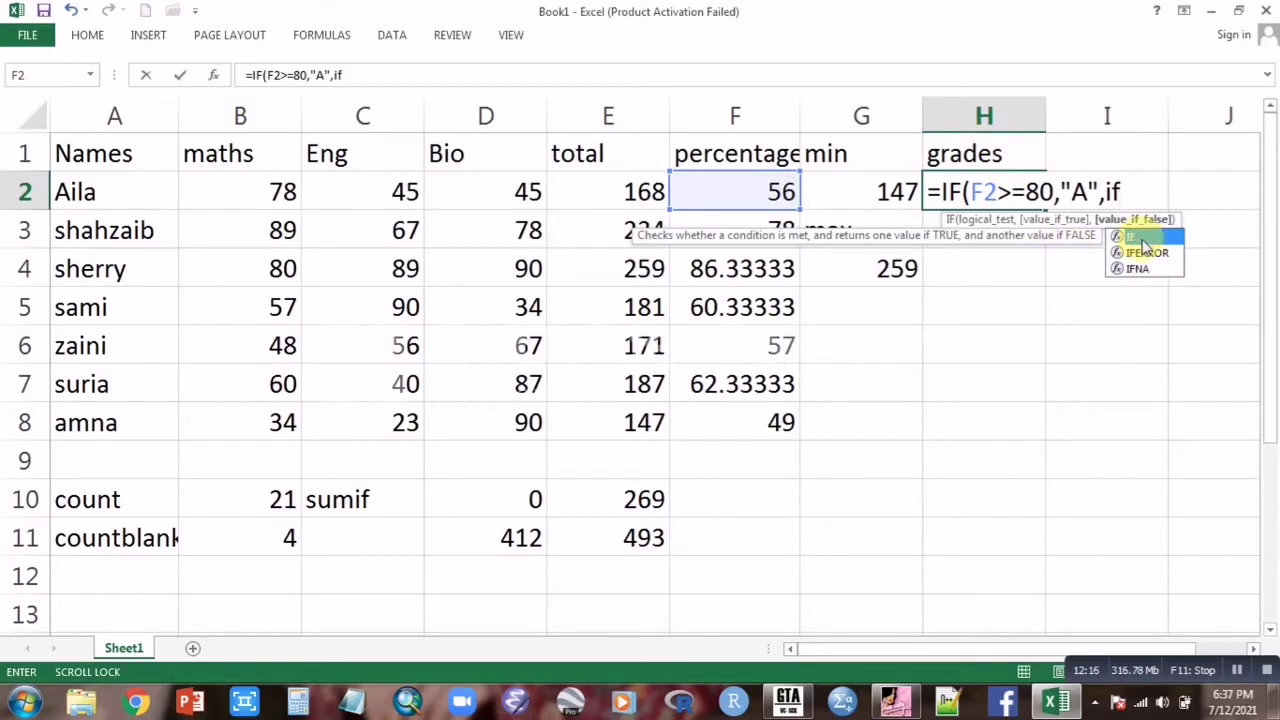
Nest a second IF in the H2 formula that returns "B" when F2 is at least 70
{"action": "double_click", "coordinate": [1138, 238]}
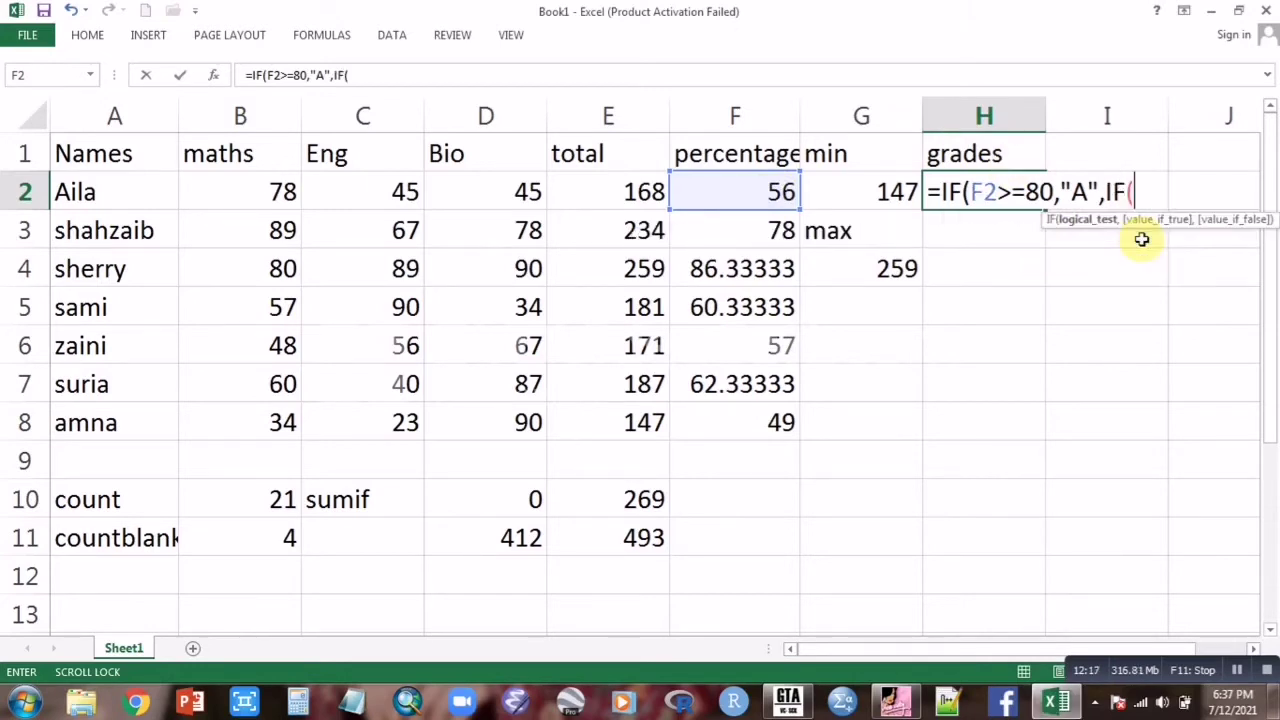
{"action": "left_click", "coordinate": [754, 191]}
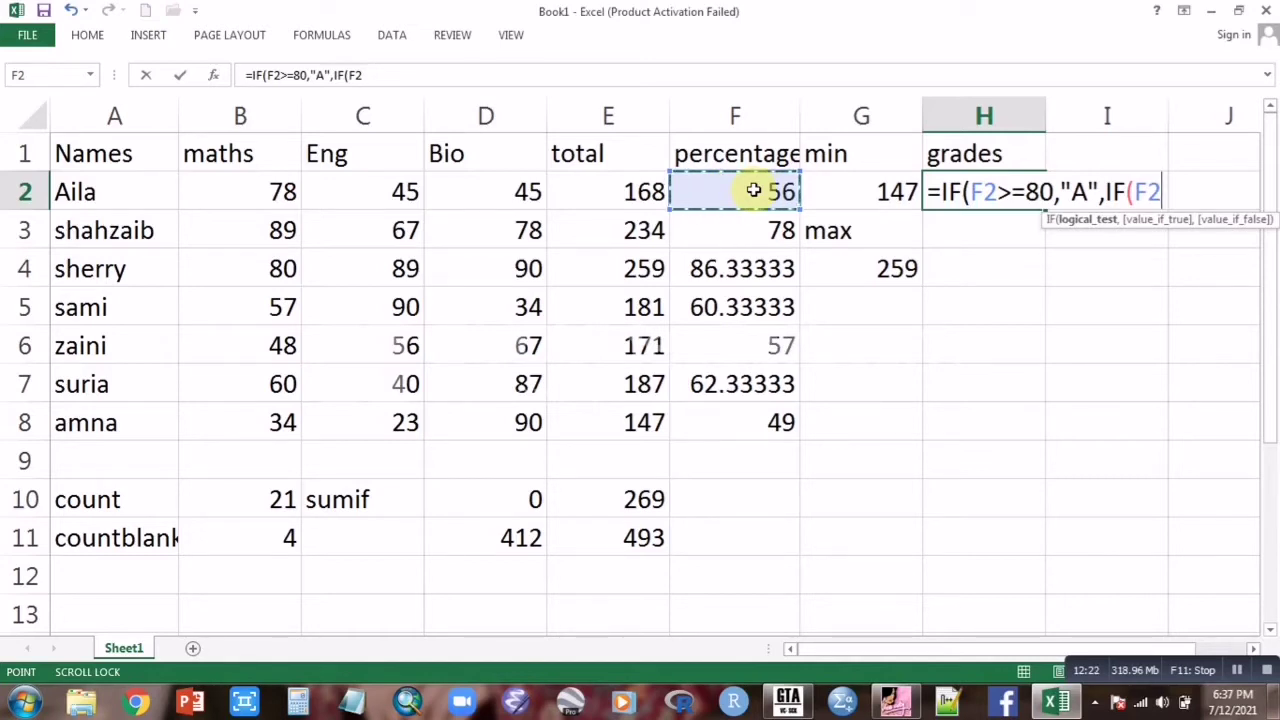
{"action": "type", "text": ">"}
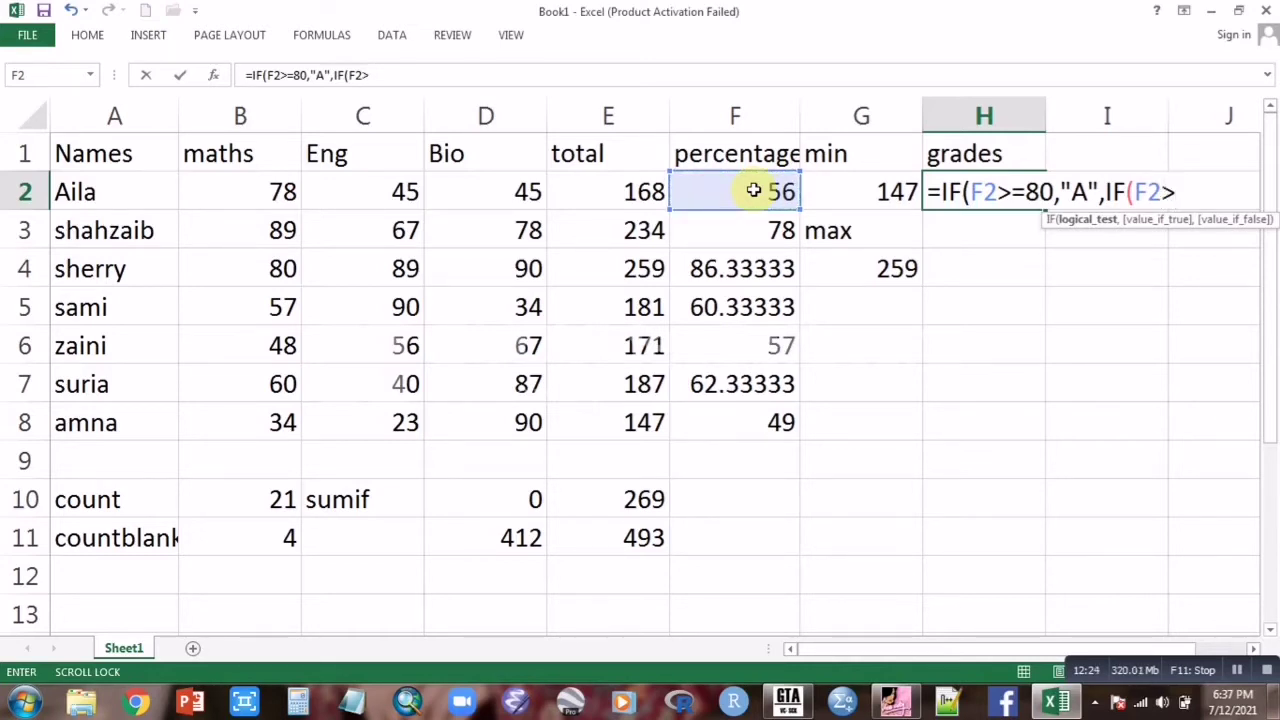
{"action": "type", "text": "=70"}
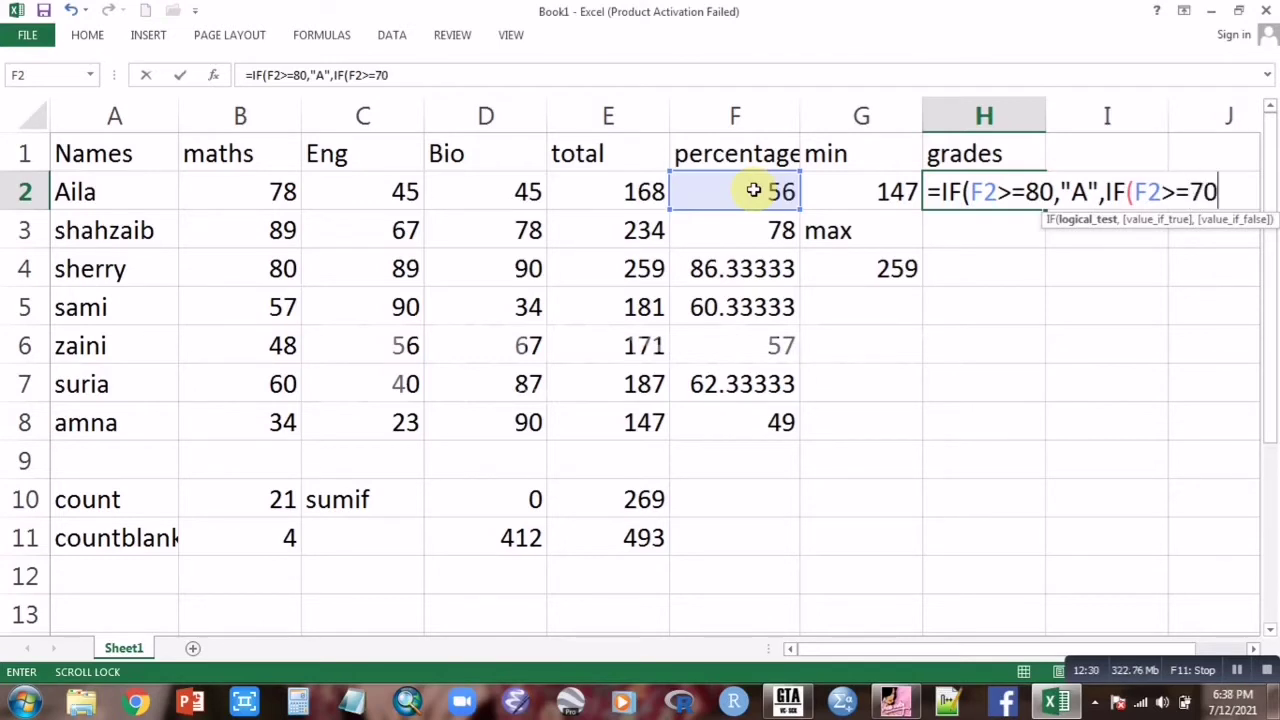
{"action": "type", "text": ",\""}
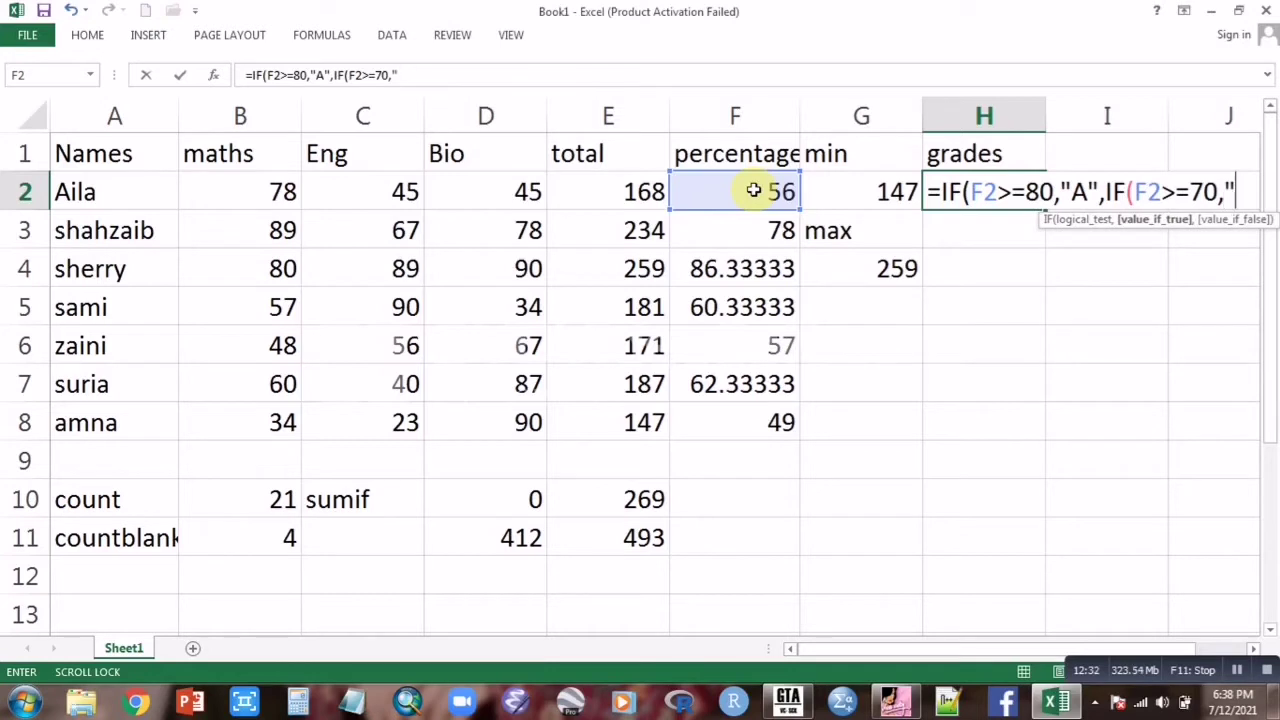
{"action": "type", "text": "B\""}
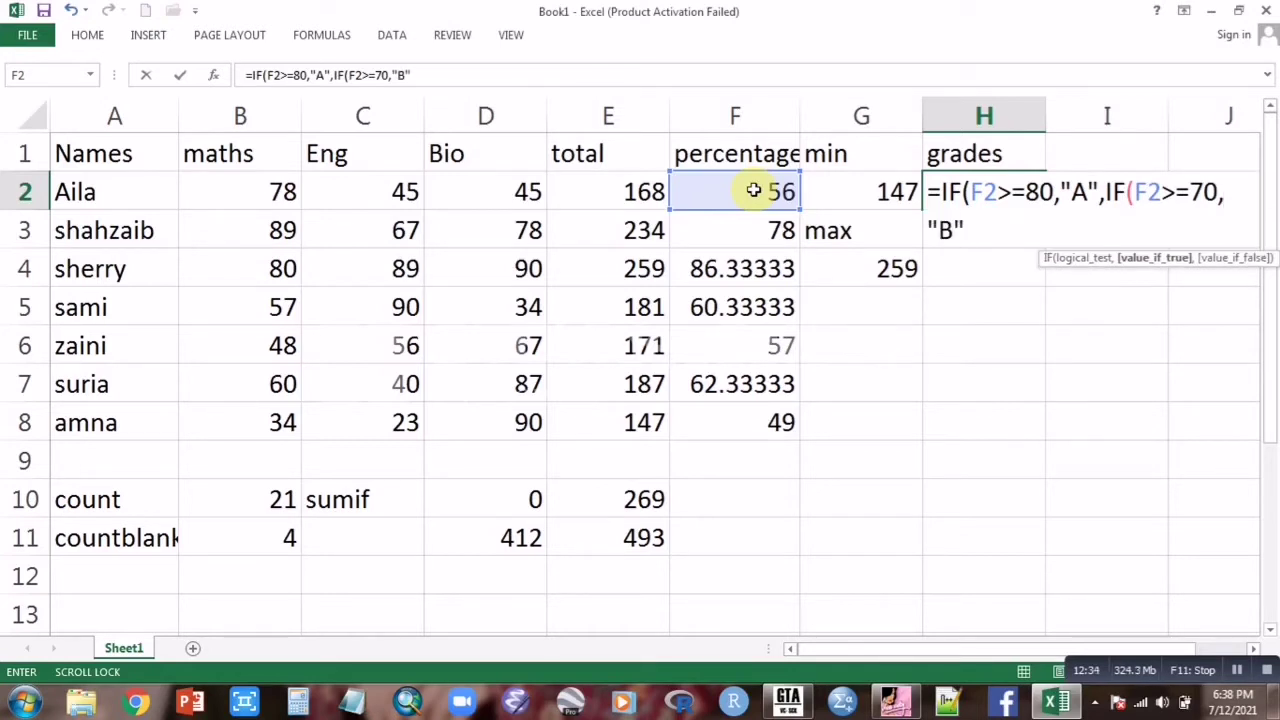
Nest a third IF in the H2 formula that returns "C" when F2 is at least 60
{"action": "type", "text": ",if"}
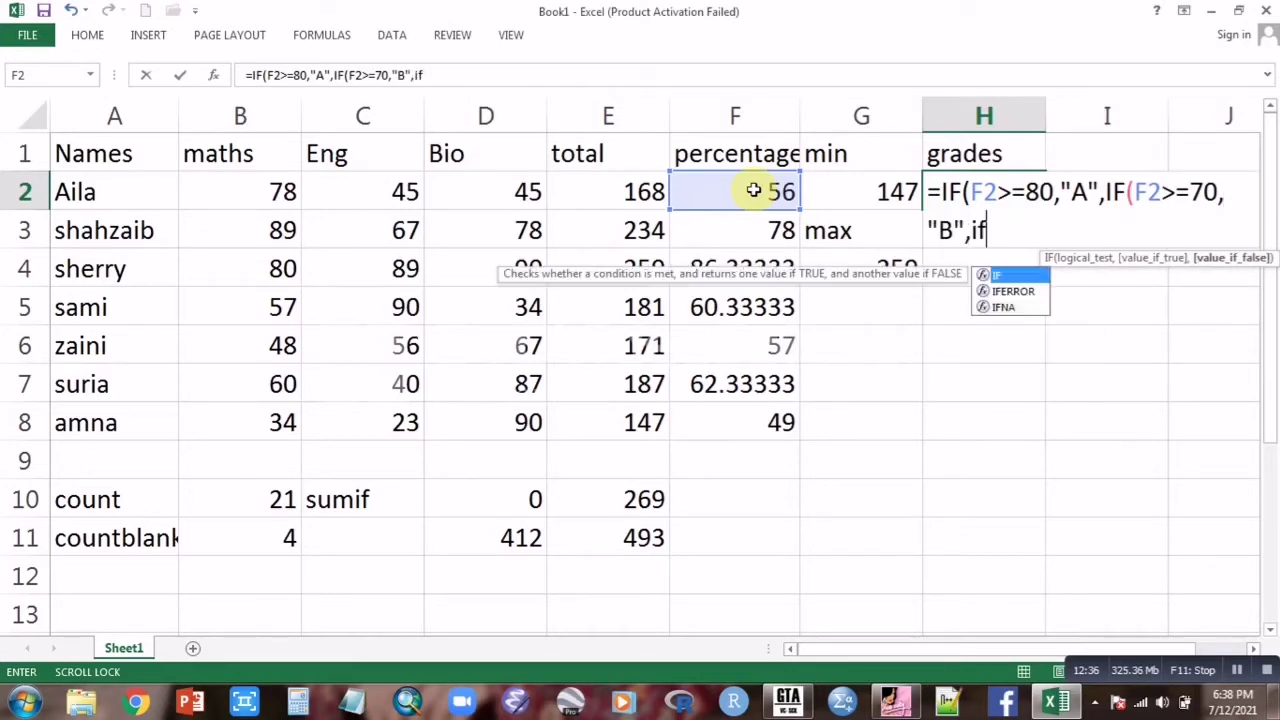
{"action": "double_click", "coordinate": [1004, 278]}
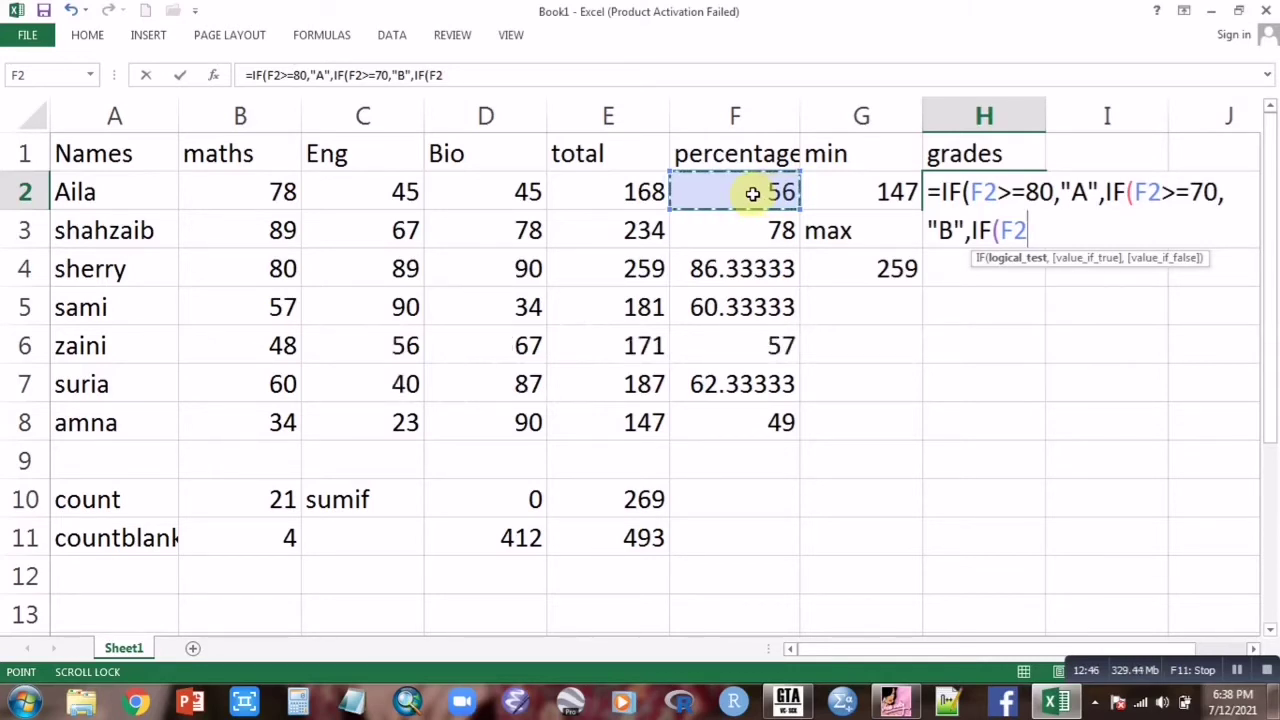
{"action": "type", "text": ">="}
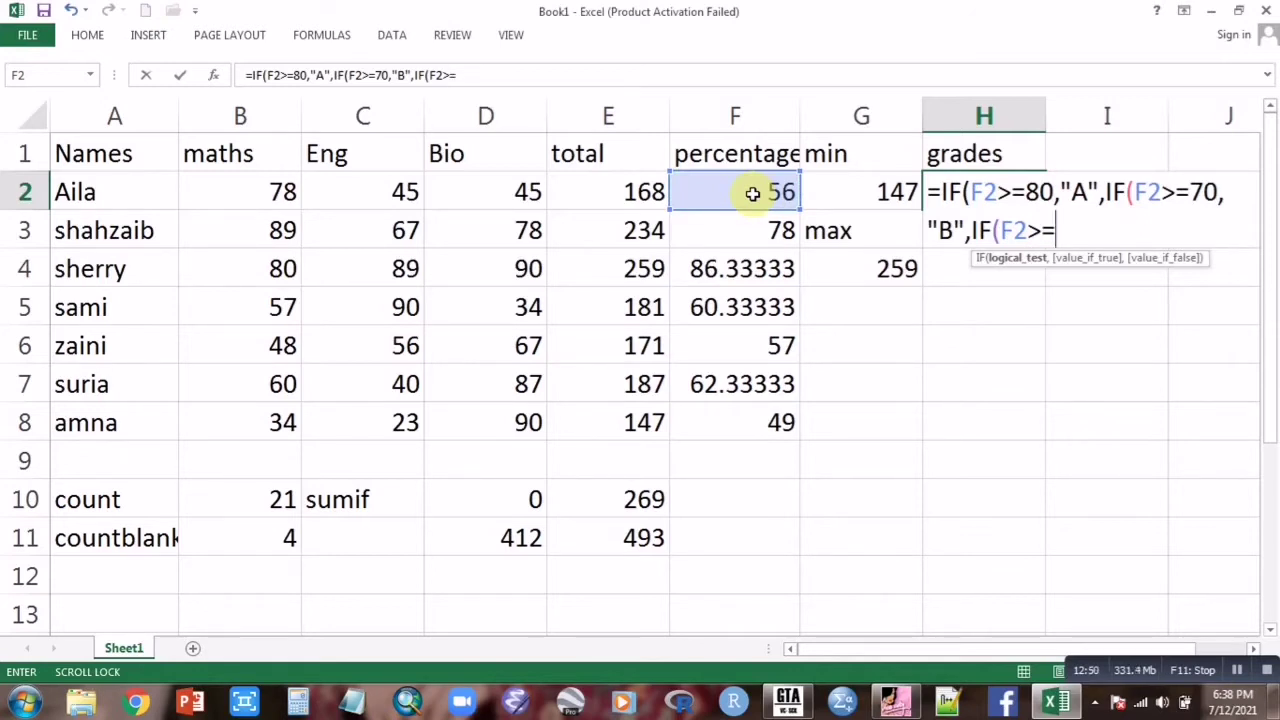
{"action": "type", "text": "60"}
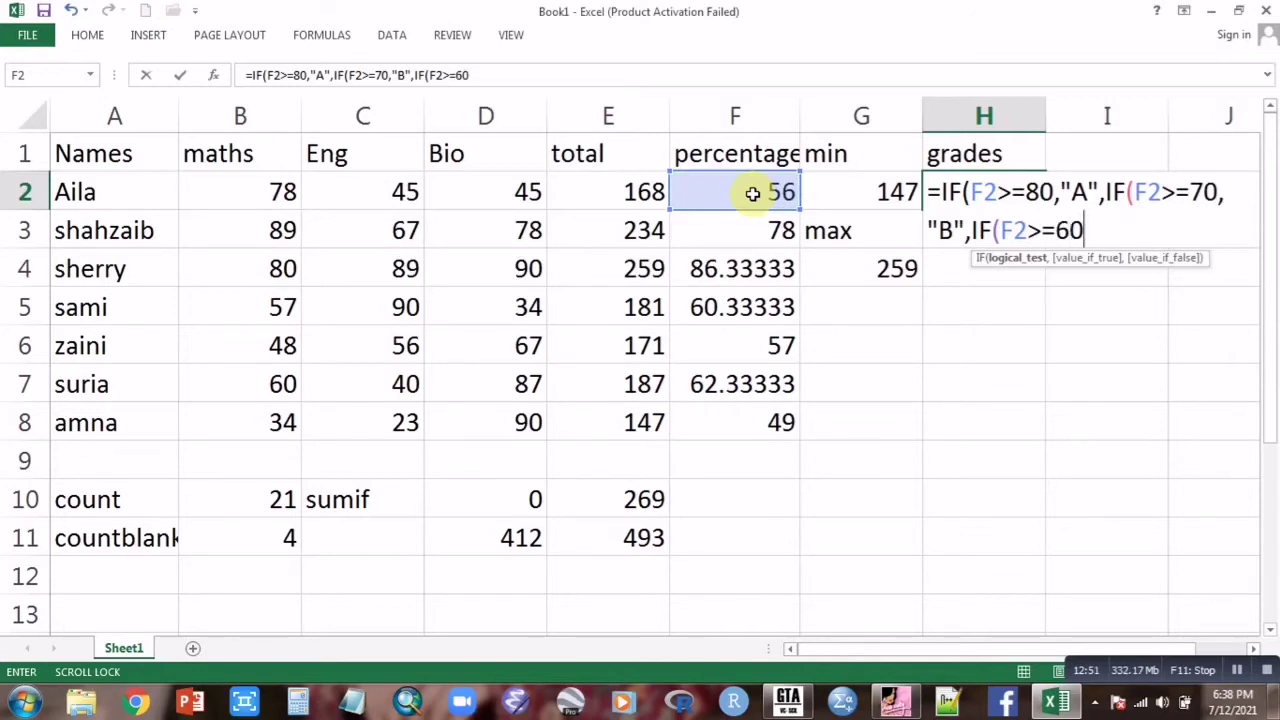
{"action": "type", "text": ",\""}
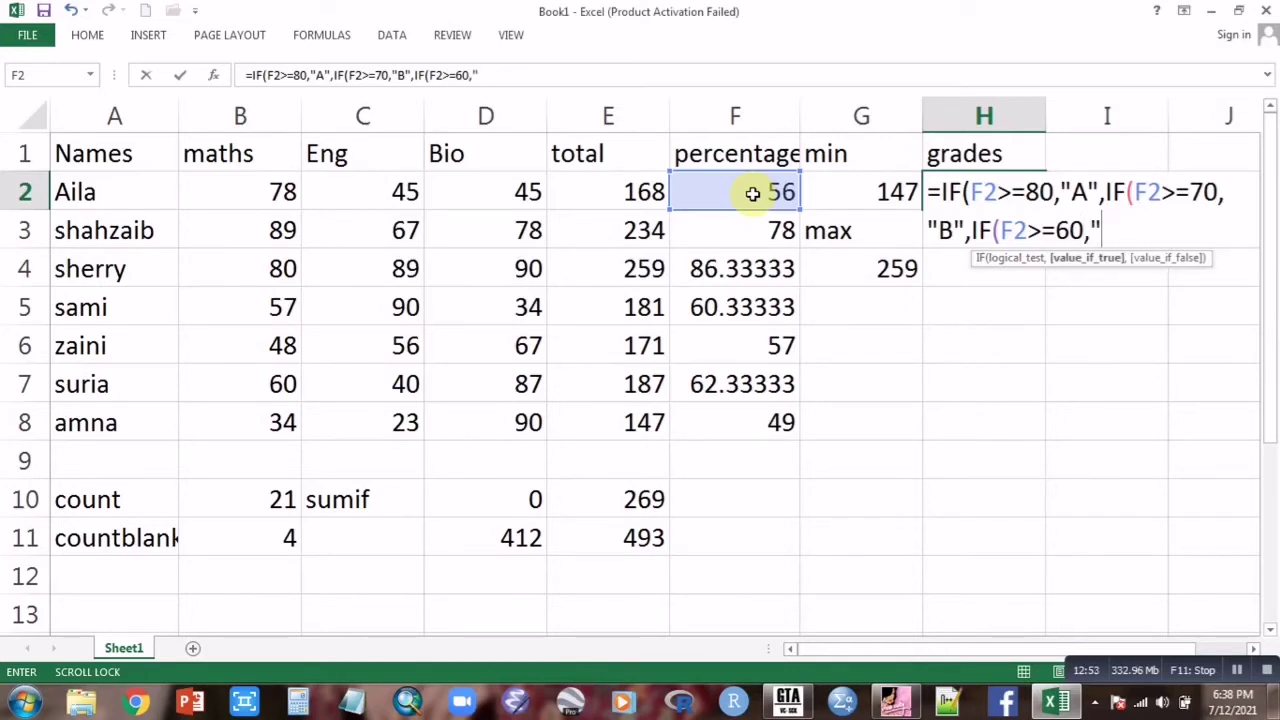
{"action": "type", "text": "C\",if"}
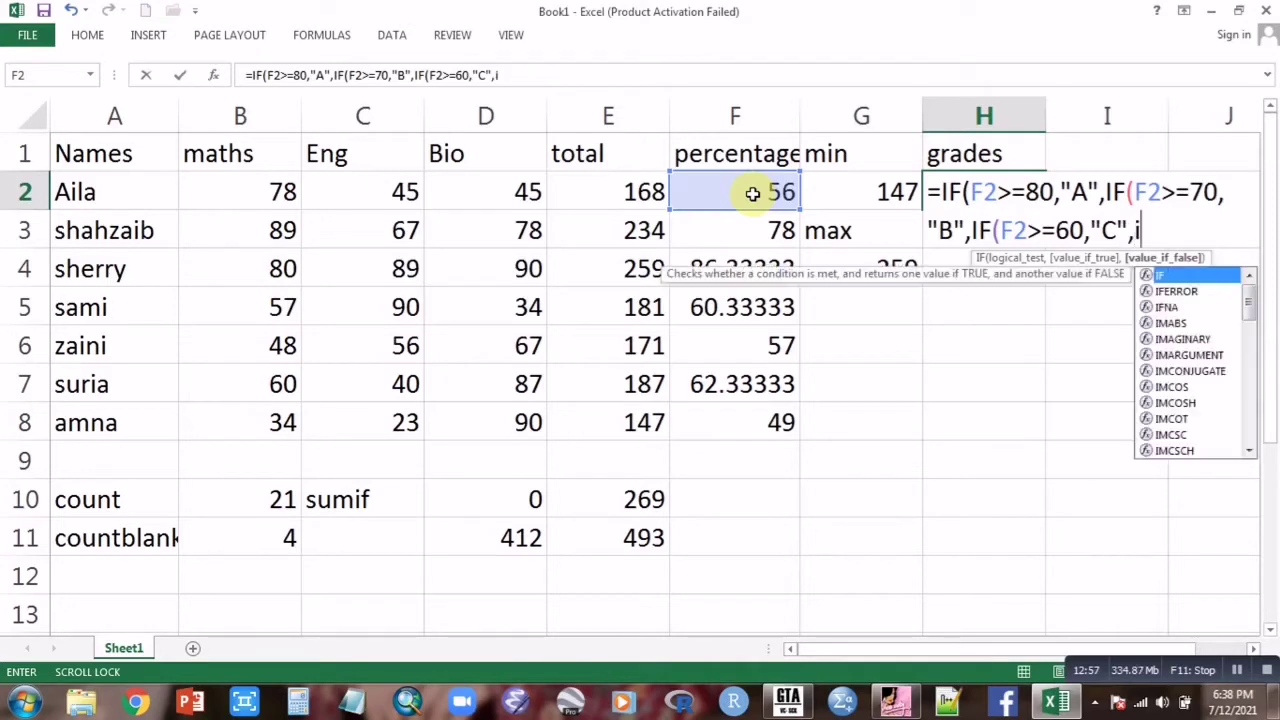
Nest a fourth IF returning "fail" when F2 is at most 50, then close all four brackets and enter the H2 formula
{"action": "double_click", "coordinate": [1162, 274]}
{"action": "left_click", "coordinate": [774, 190]}
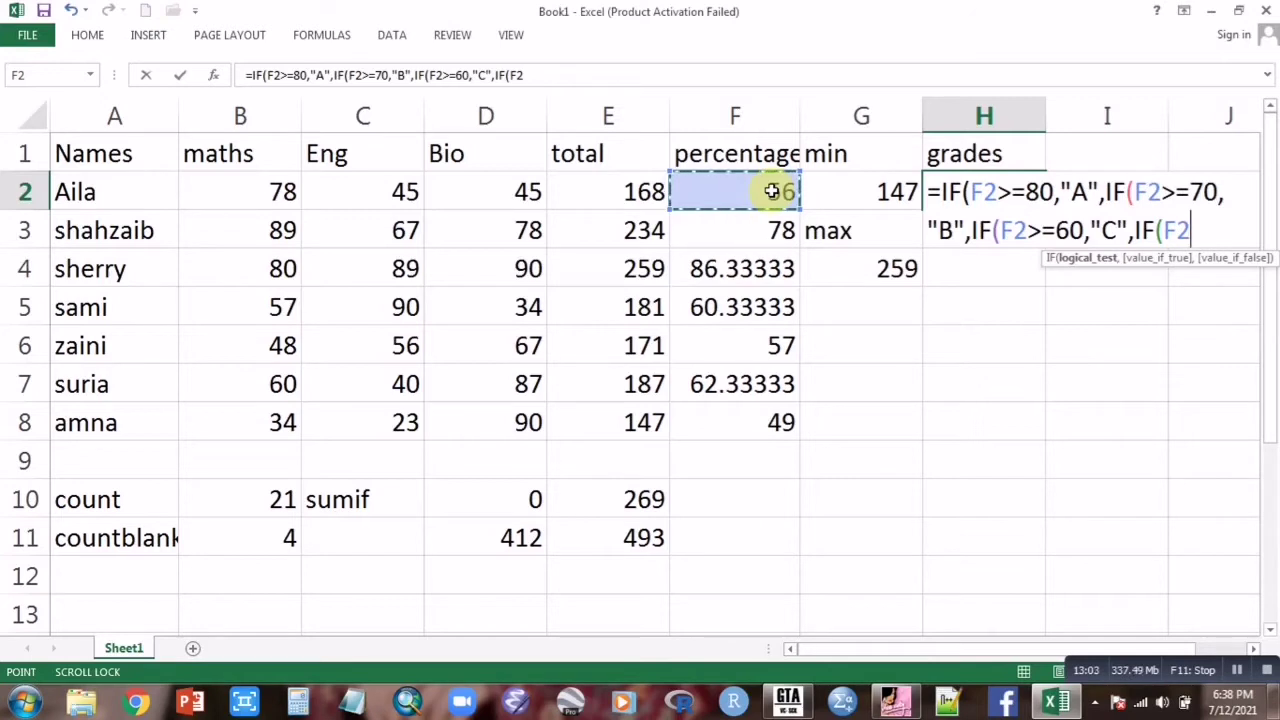
{"action": "type", "text": "<"}
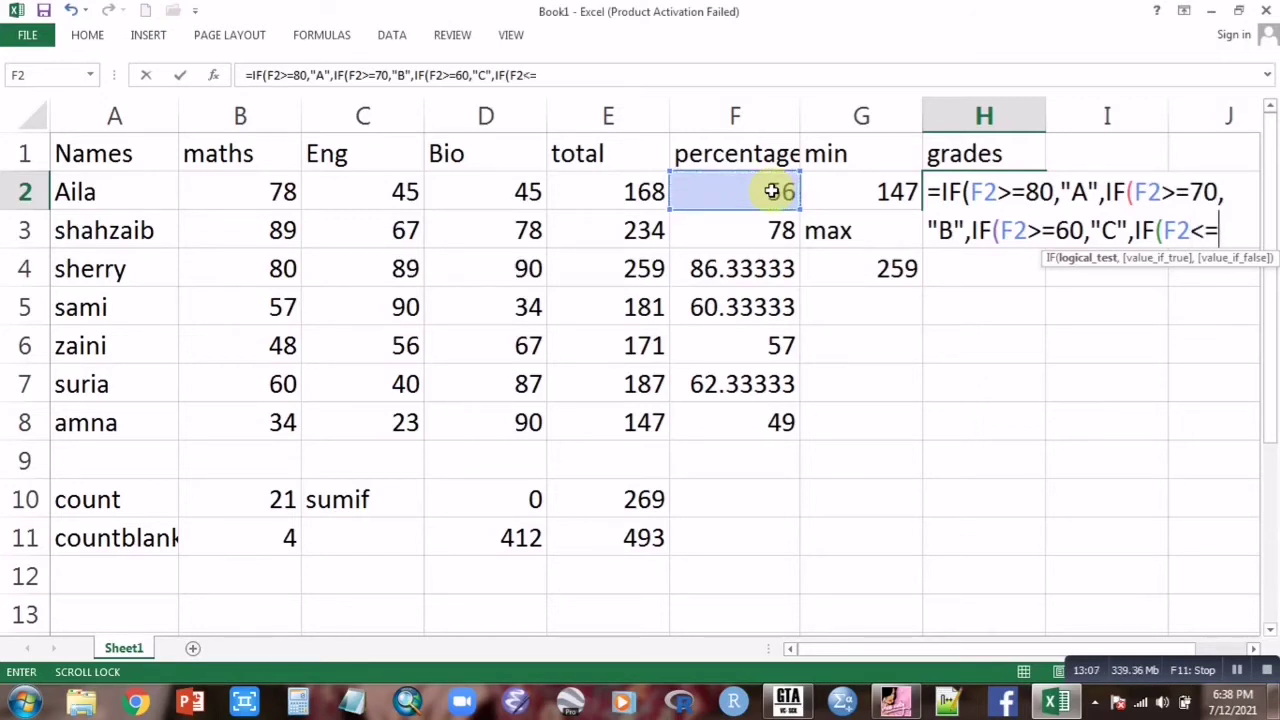
{"action": "type", "text": "=50,\"fail"}
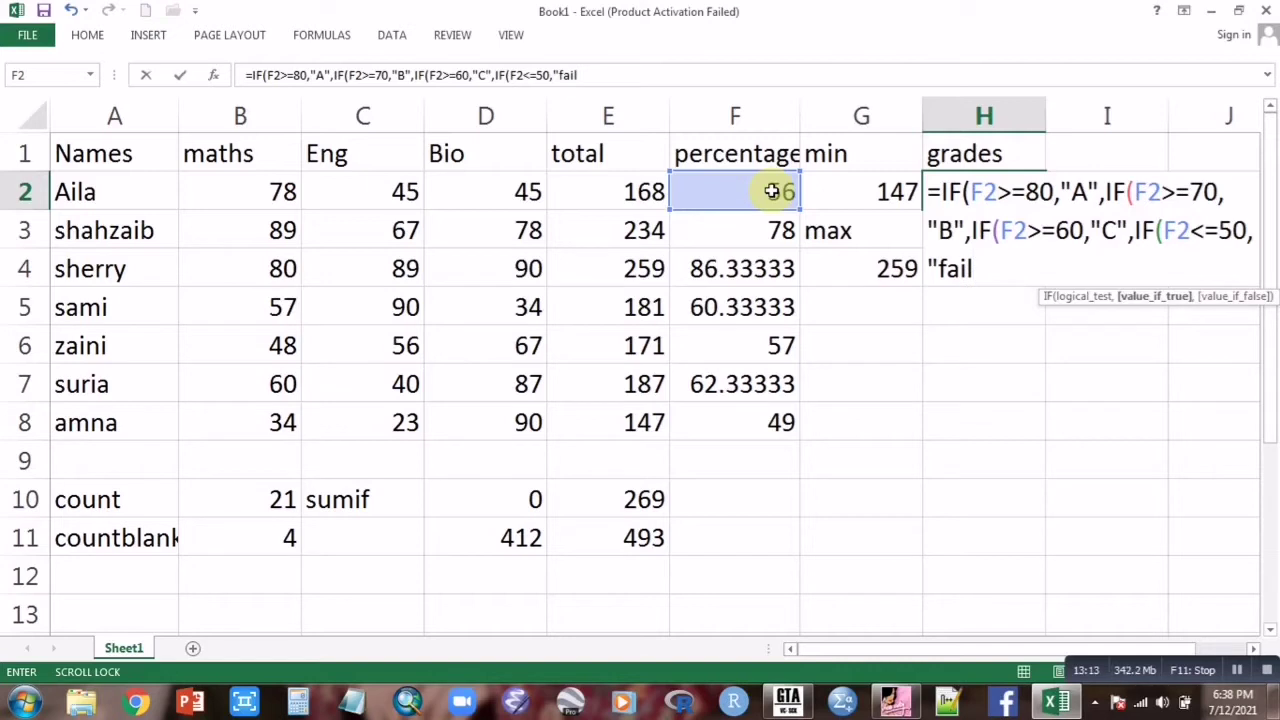
{"action": "type", "text": "\""}
{"action": "type", "text": ")"}
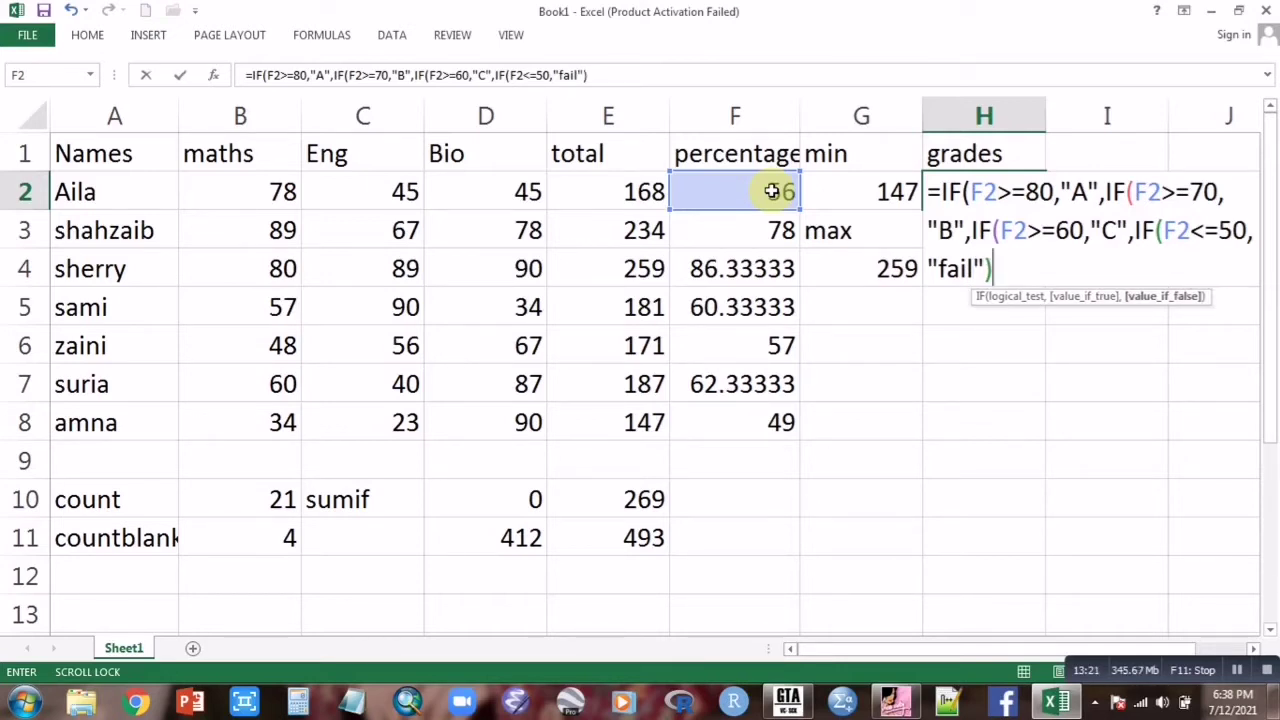
{"action": "type", "text": "))"}
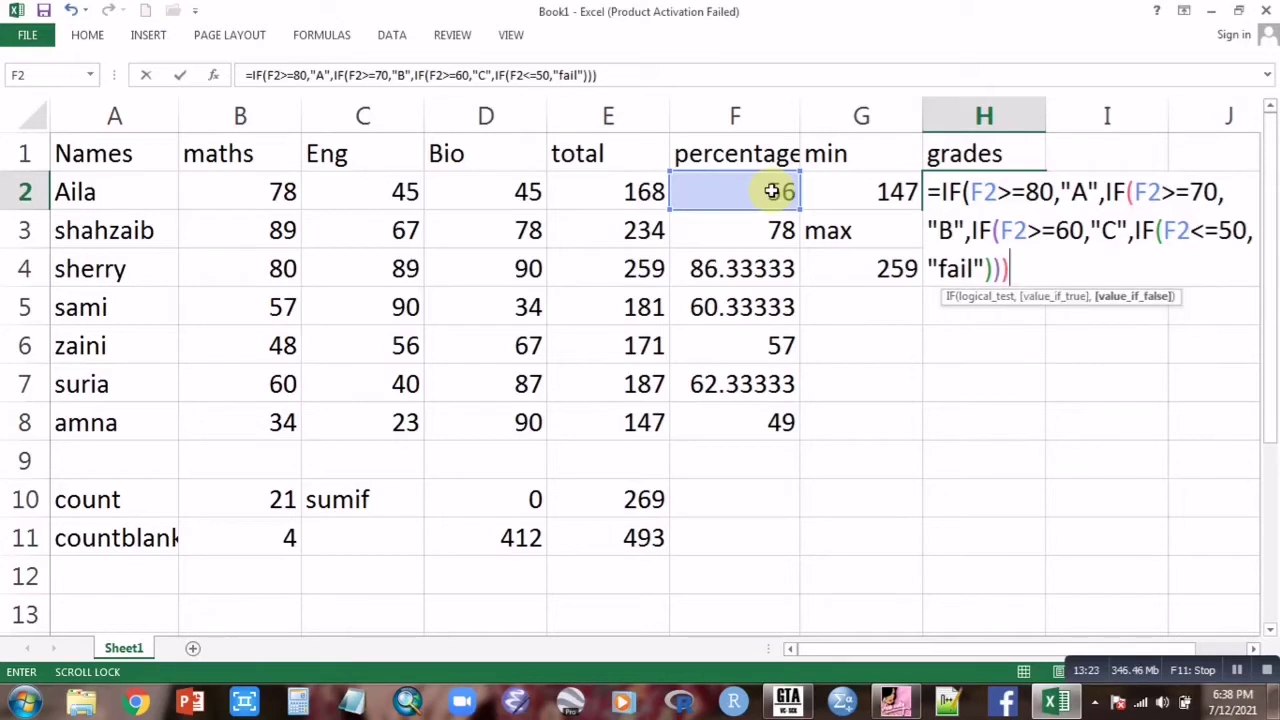
{"action": "type", "text": ")"}
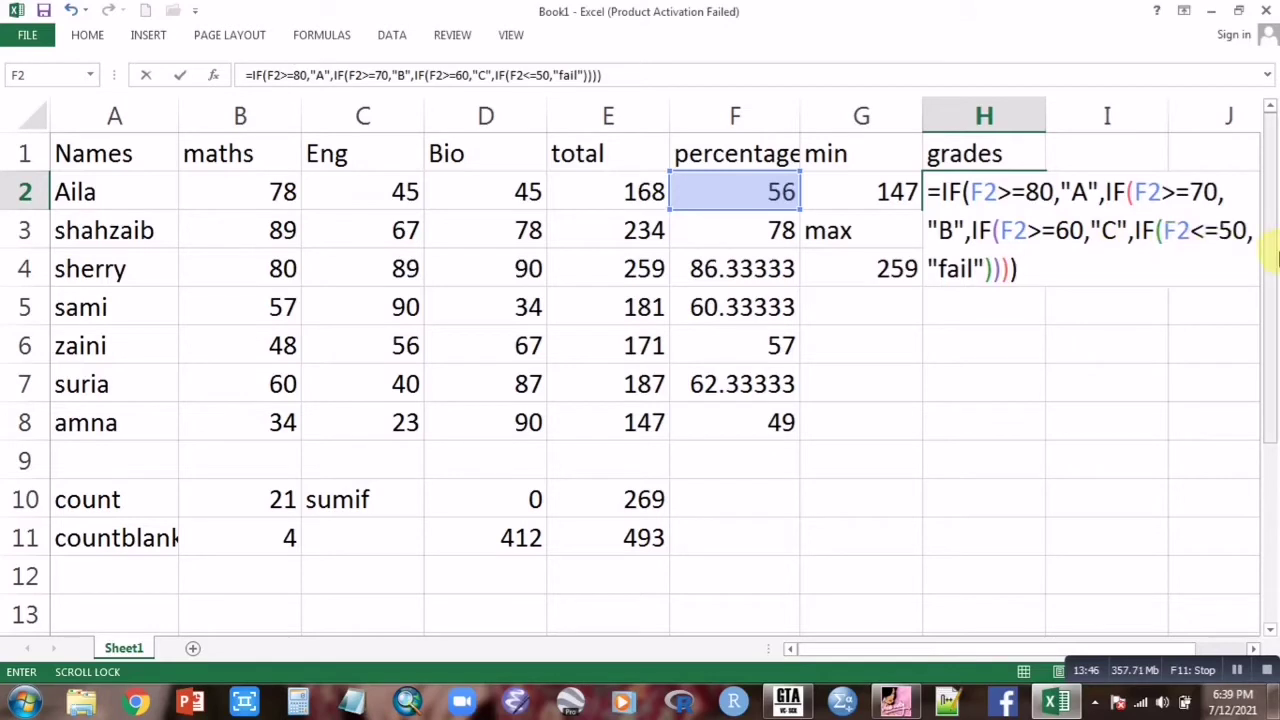
{"action": "key", "text": "Return"}
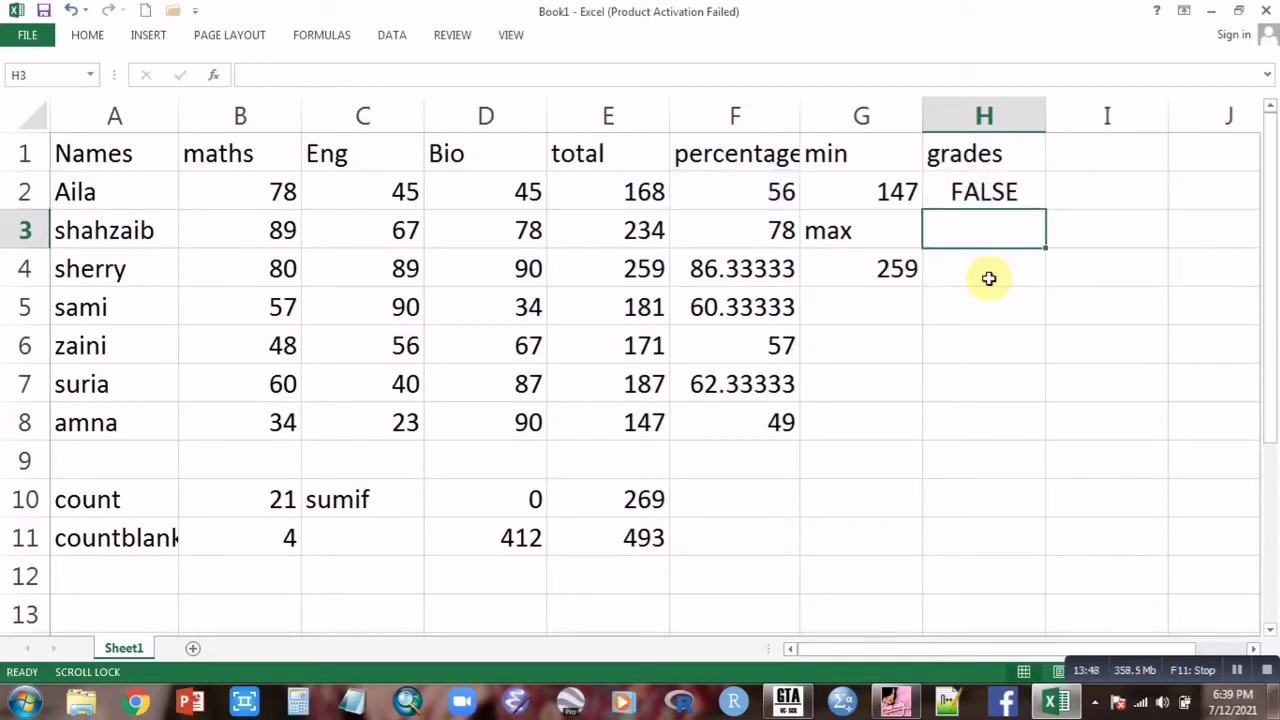
Fill the grade formula from H2 down through H8 for all students
{"action": "left_click", "coordinate": [985, 195]}
{"action": "double_click", "coordinate": [985, 195]}
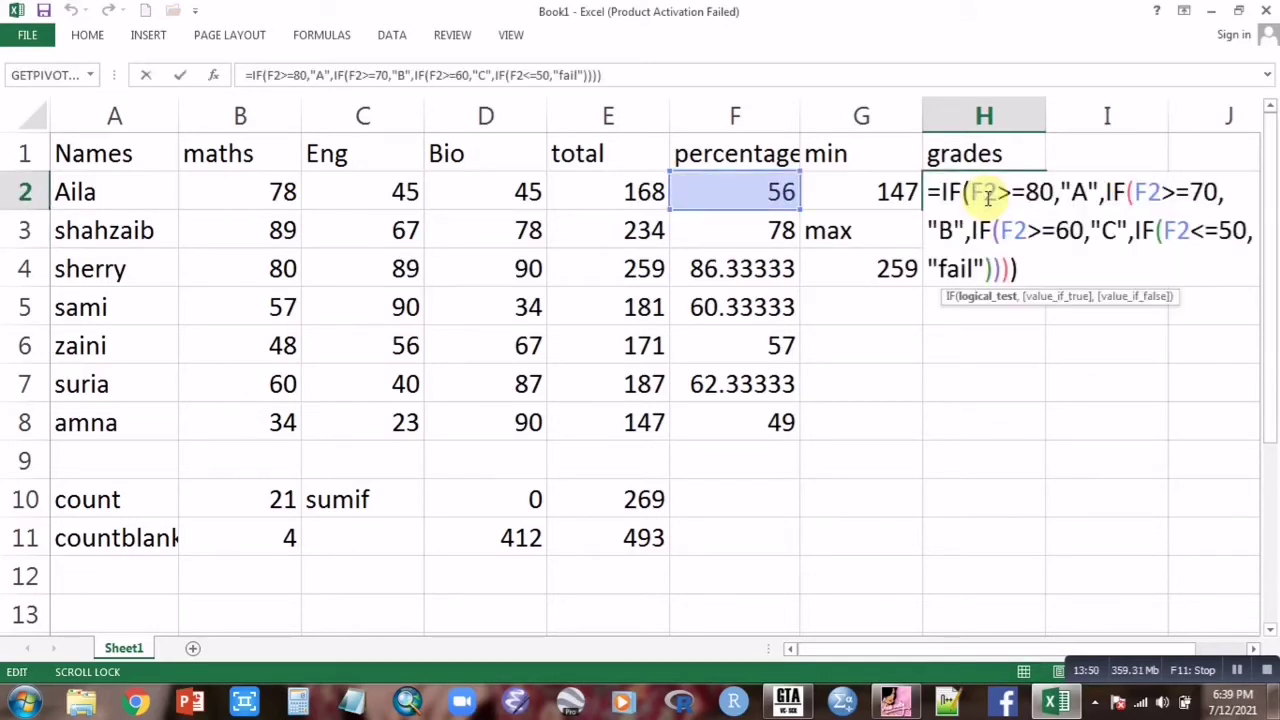
{"action": "left_click", "coordinate": [974, 340]}
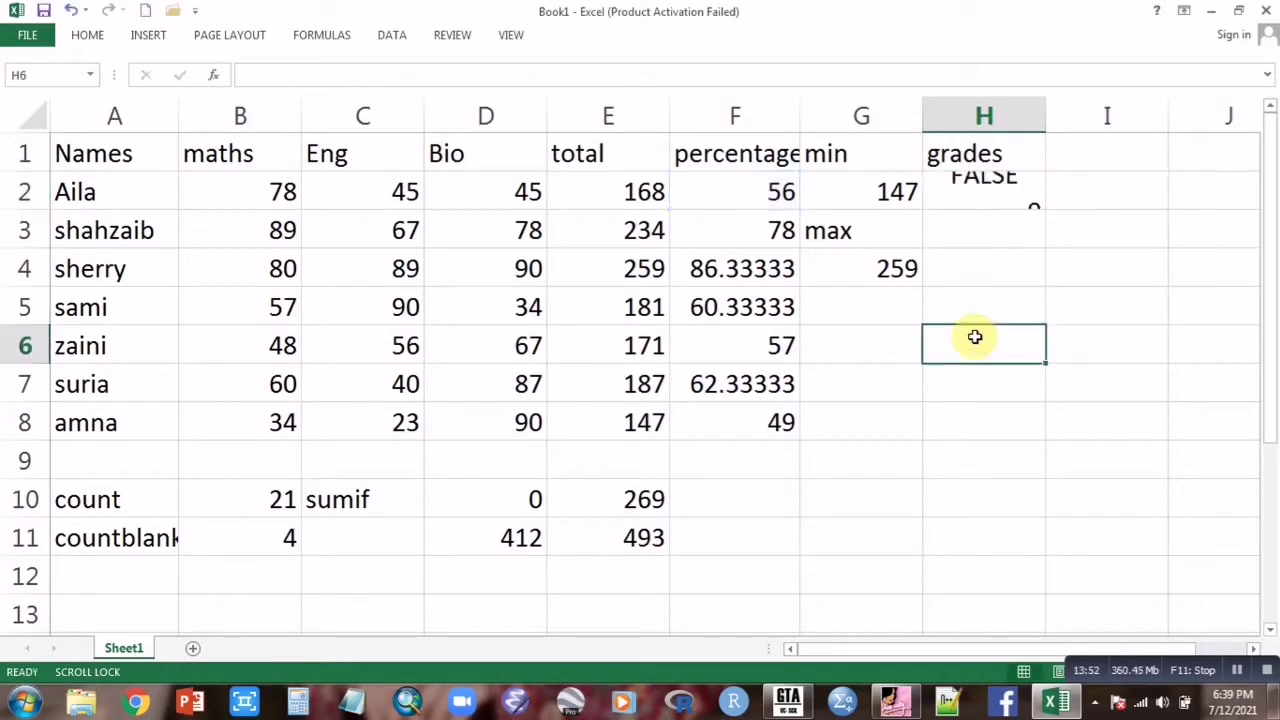
{"action": "left_click", "coordinate": [1034, 185]}
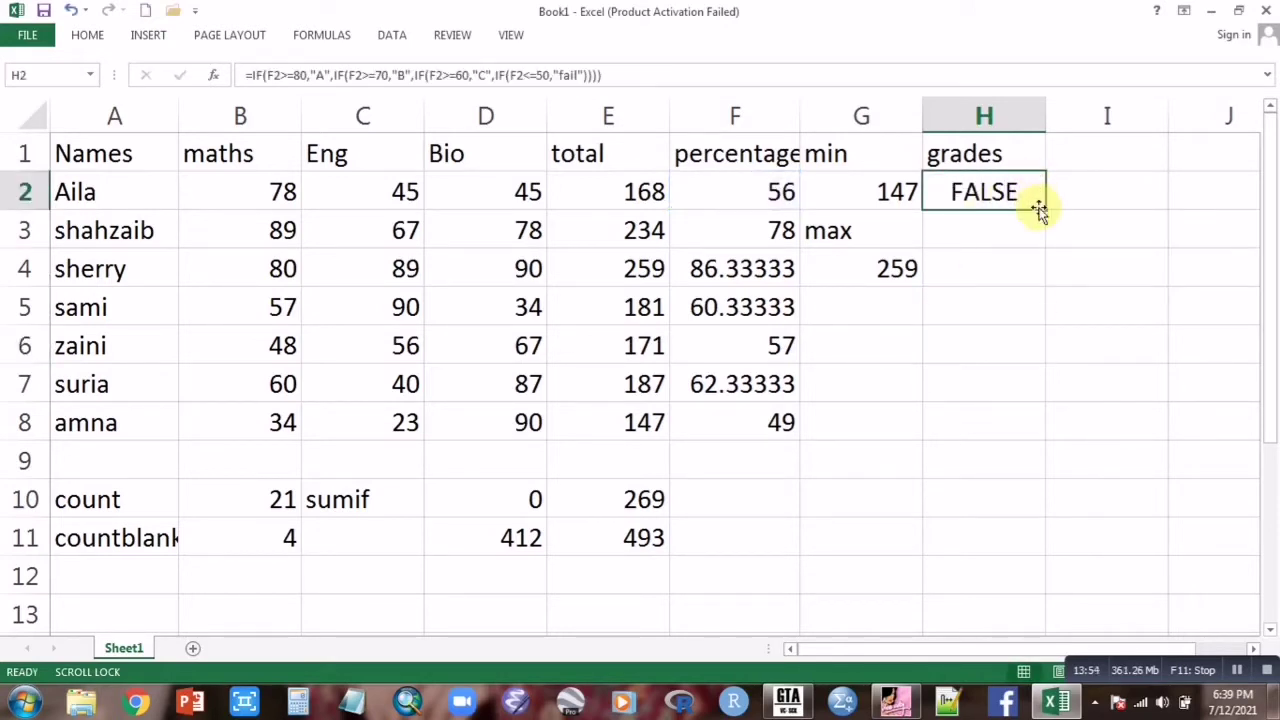
{"action": "left_click", "coordinate": [1048, 211]}
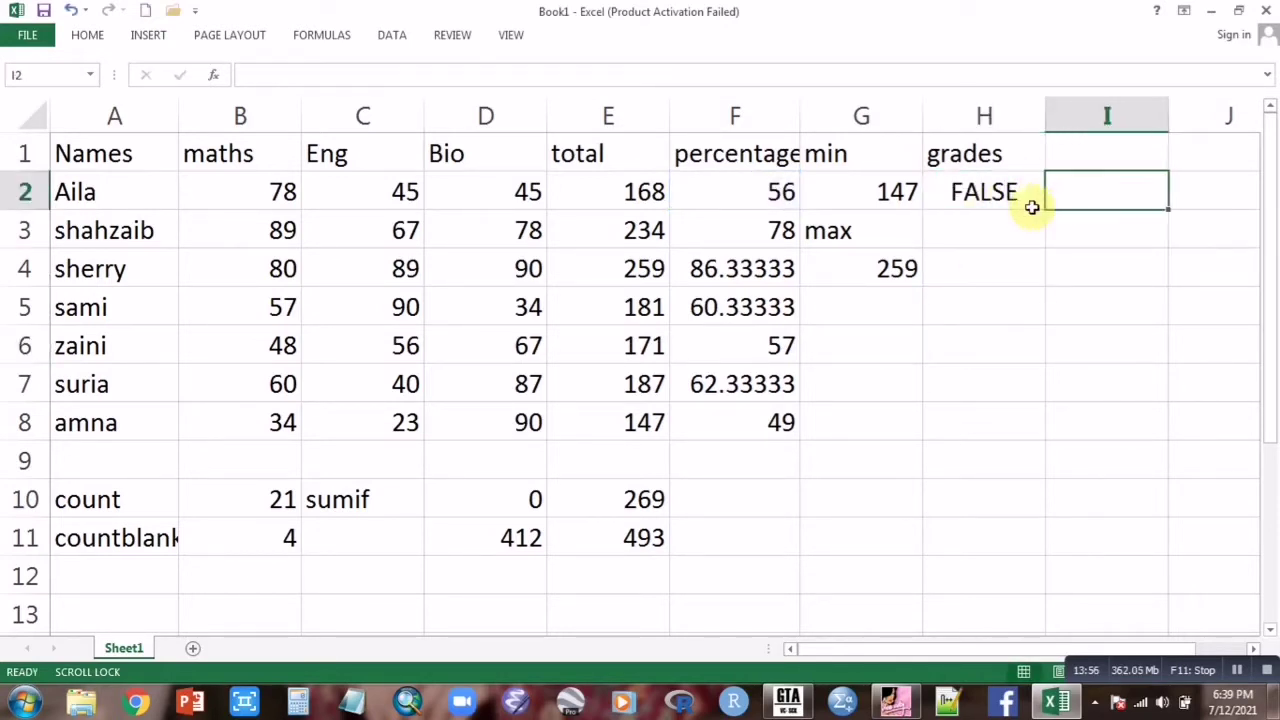
{"action": "left_click", "coordinate": [1031, 205]}
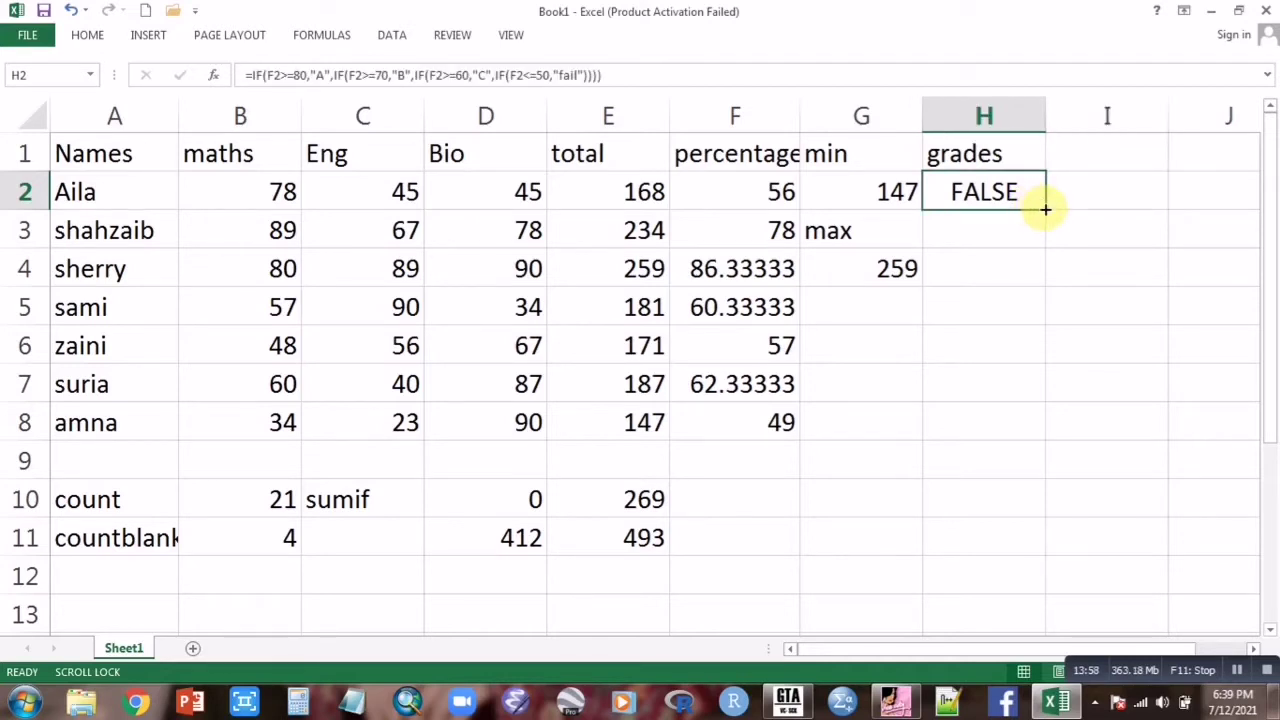
{"action": "double_click", "coordinate": [1045, 209]}
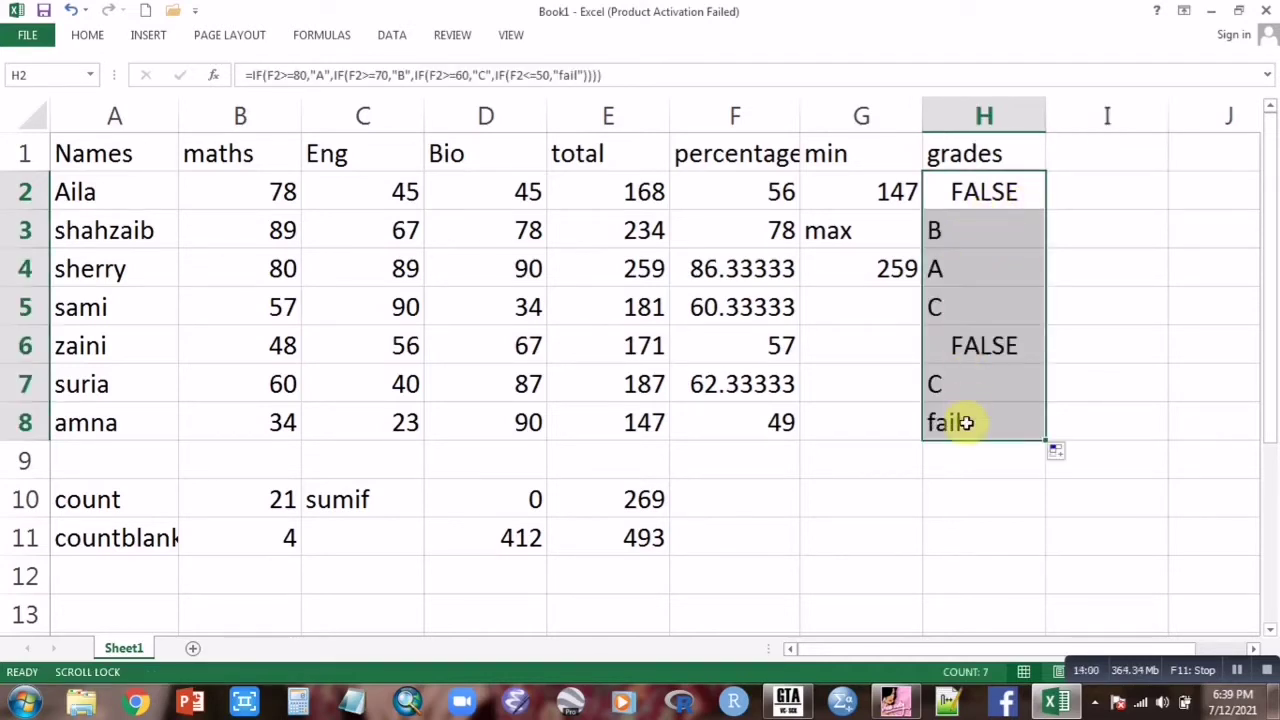
{"action": "left_click", "coordinate": [858, 458]}
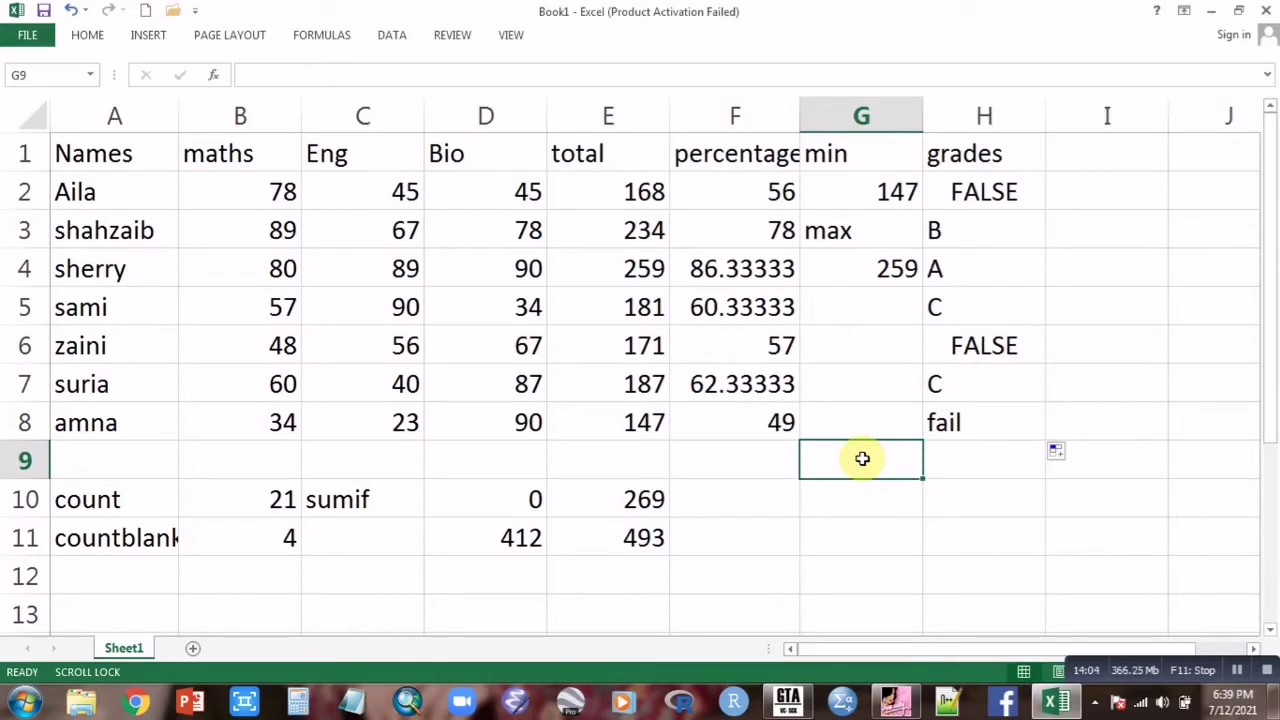
Review the nested IF grade formulas in H8, H7, H4, H3 and H2 against the students' percentages
{"action": "double_click", "coordinate": [970, 422]}
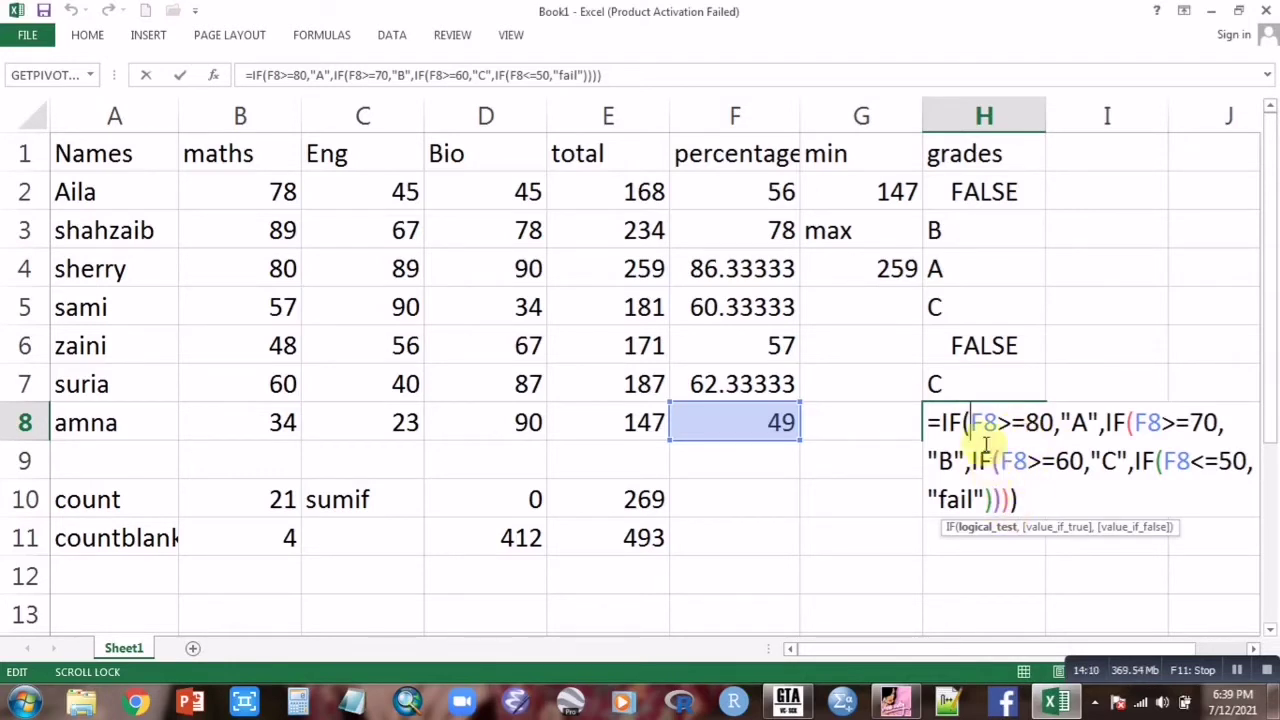
{"action": "left_click", "coordinate": [943, 345]}
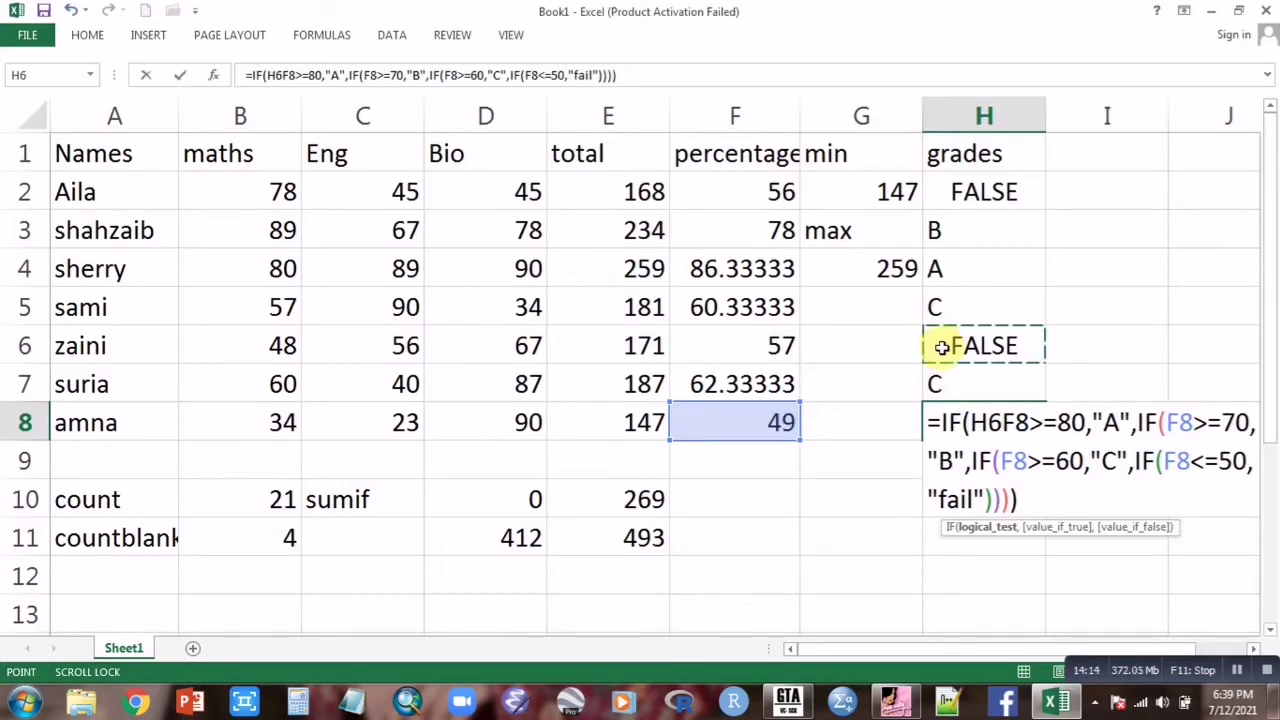
{"action": "key", "text": "BackSpace"}
{"action": "key", "text": "BackSpace"}
{"action": "key", "text": "Return"}
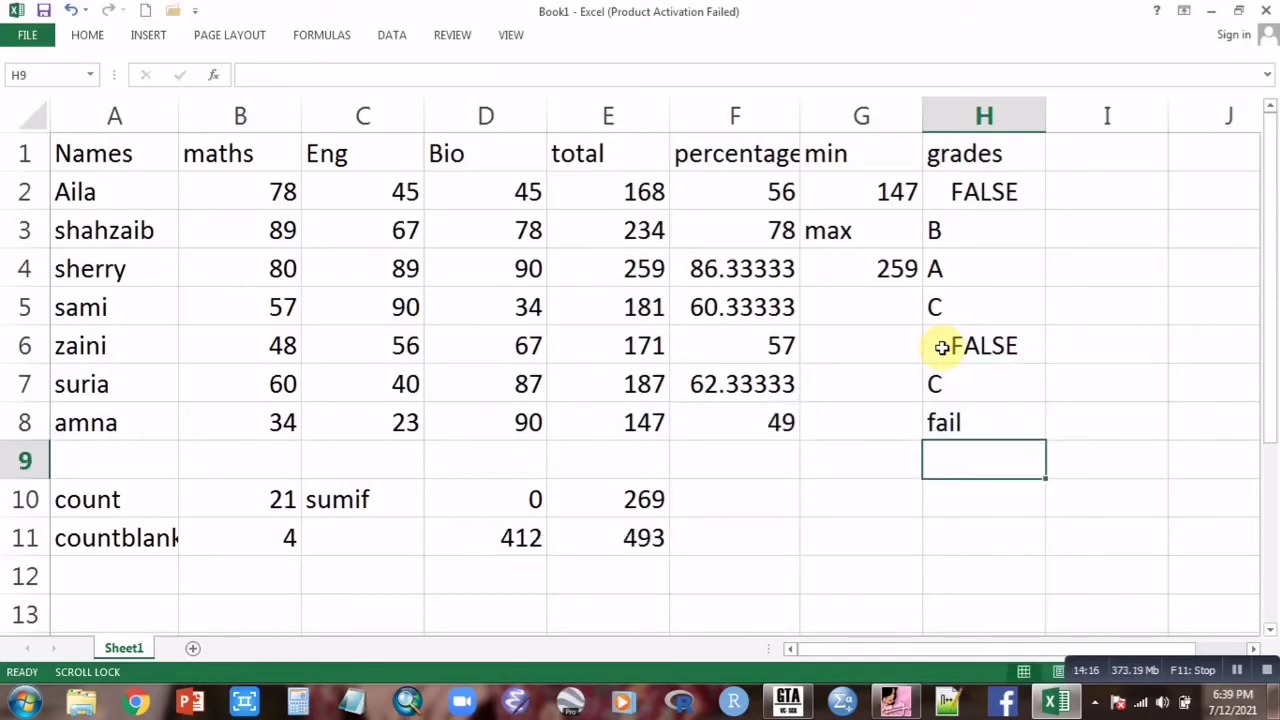
{"action": "double_click", "coordinate": [984, 390]}
{"action": "left_click", "coordinate": [984, 390]}
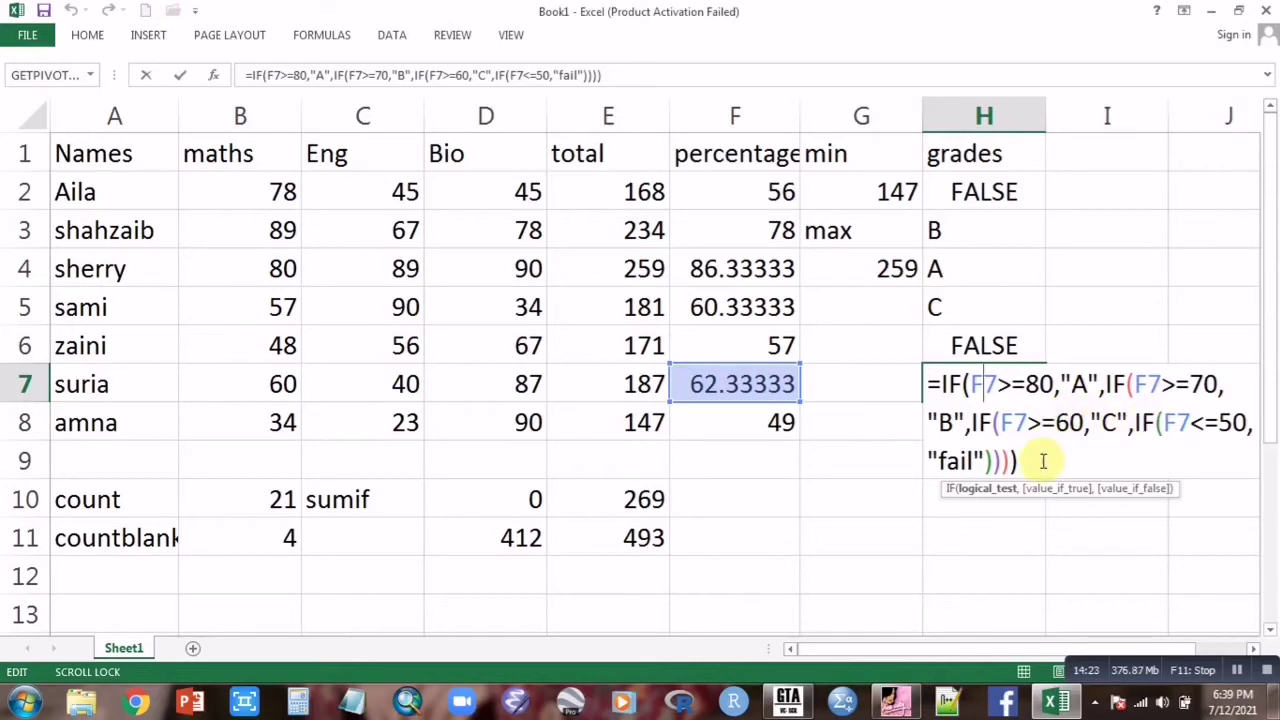
{"action": "key", "text": "Return"}
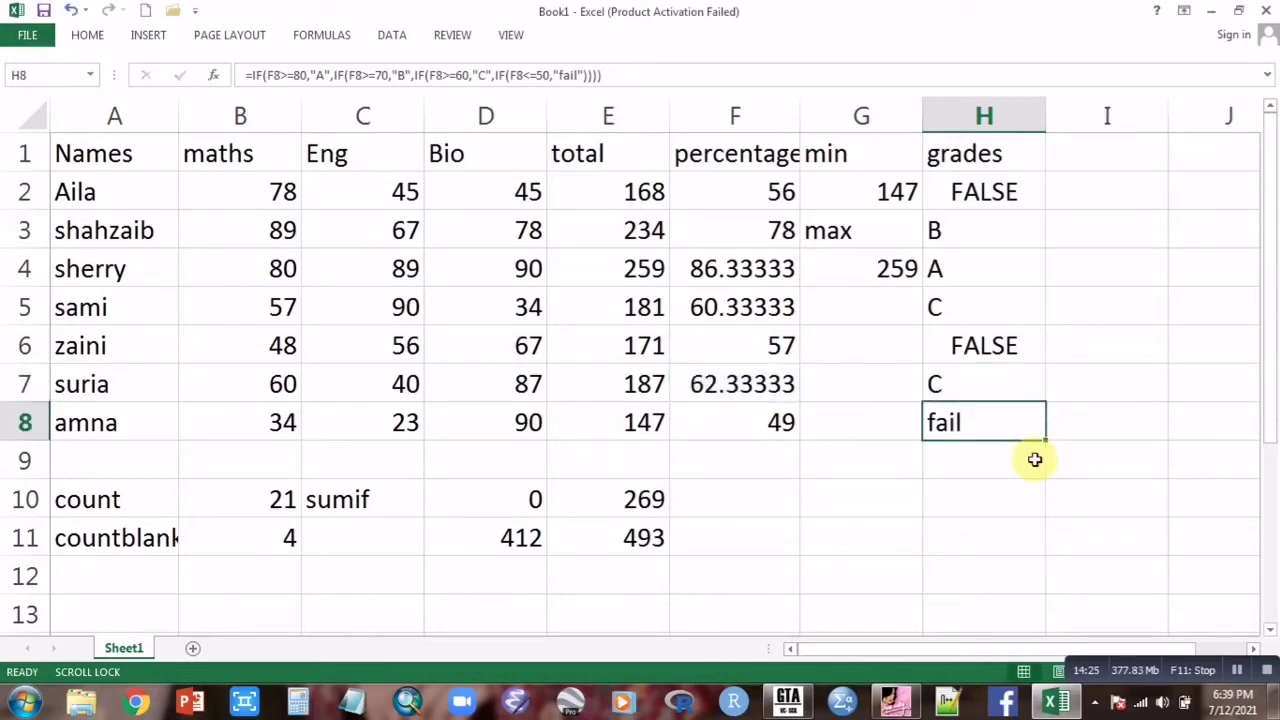
{"action": "double_click", "coordinate": [943, 270]}
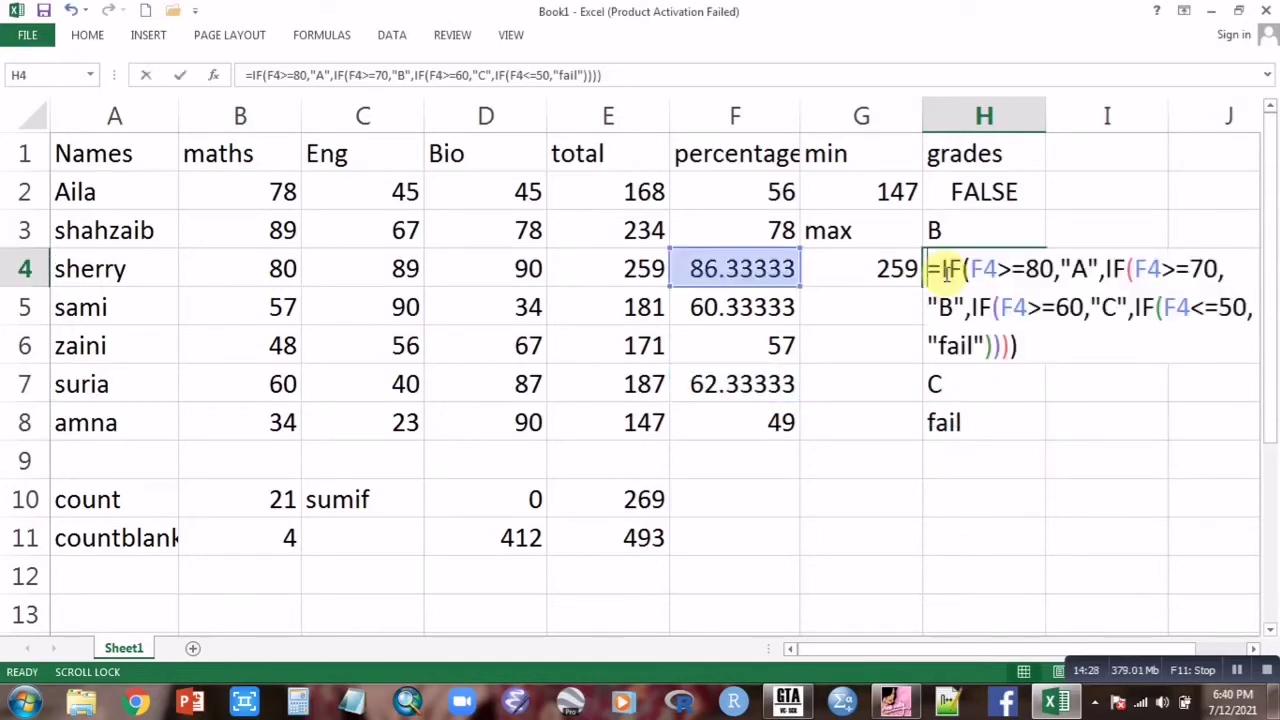
{"action": "double_click", "coordinate": [1040, 270]}
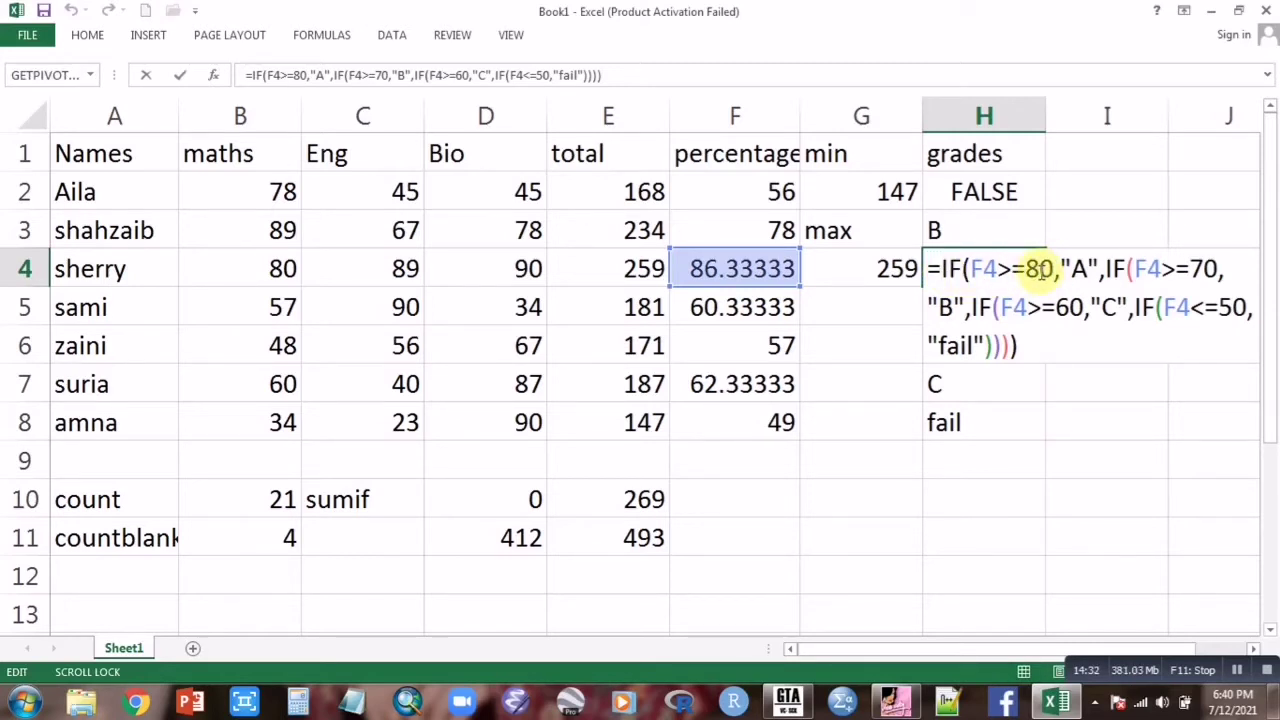
{"action": "key", "text": "Return"}
{"action": "double_click", "coordinate": [987, 218]}
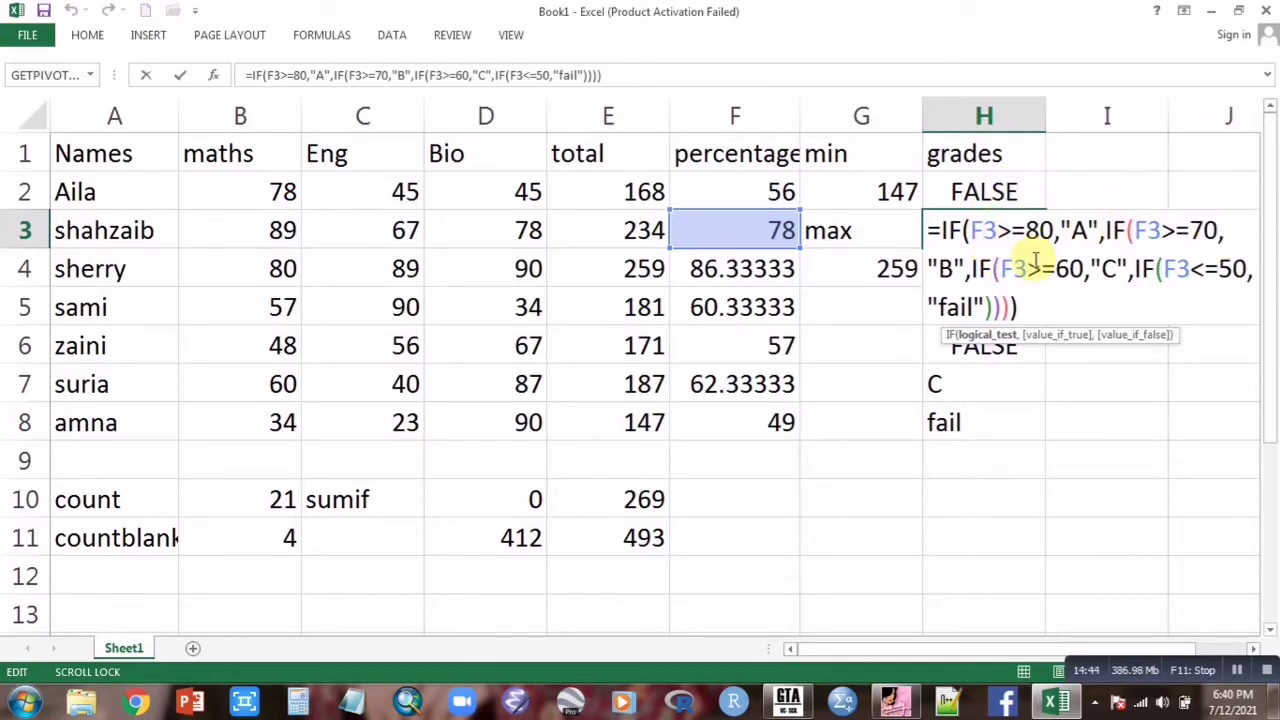
{"action": "key", "text": "Return"}
{"action": "double_click", "coordinate": [985, 190]}
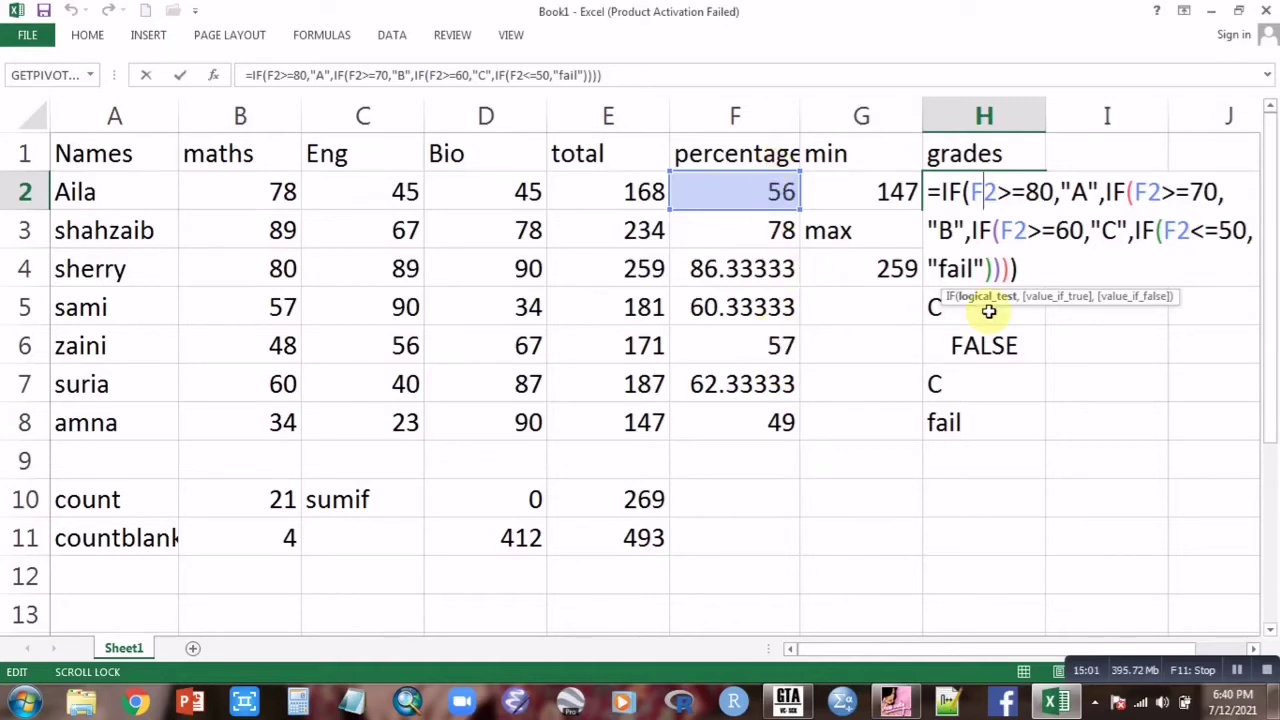
Enter a COUNTIF formula in G10 that counts the totals in E2:E8 matching "<200", and check its arguments
{"action": "key", "text": "Return"}
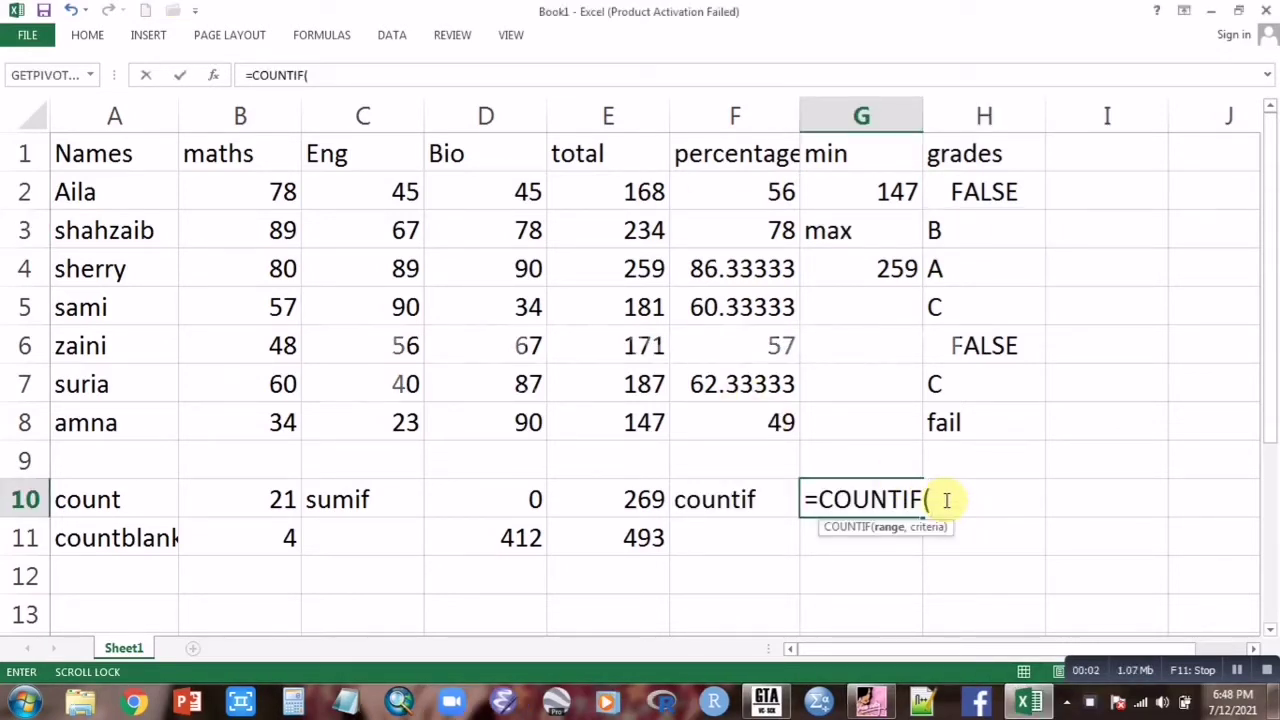
{"action": "left_click", "coordinate": [590, 190]}
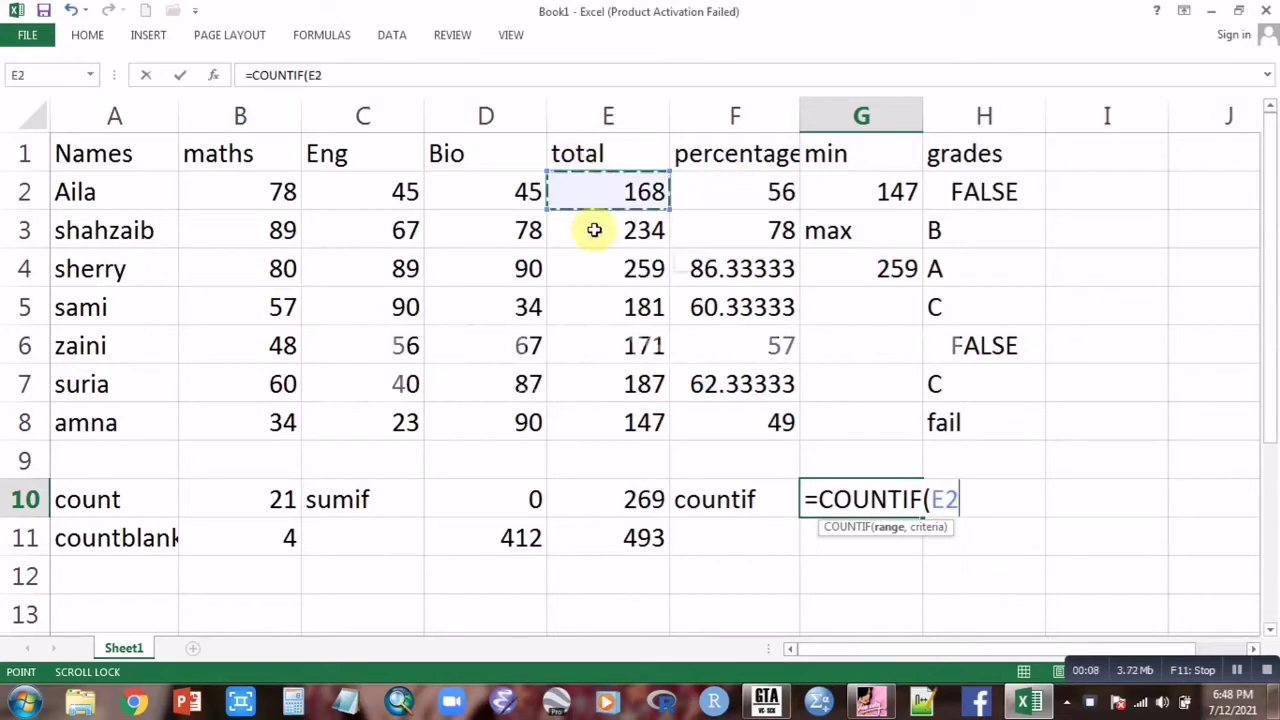
{"action": "left_click_drag", "start_coordinate": [594, 230], "coordinate": [638, 410]}
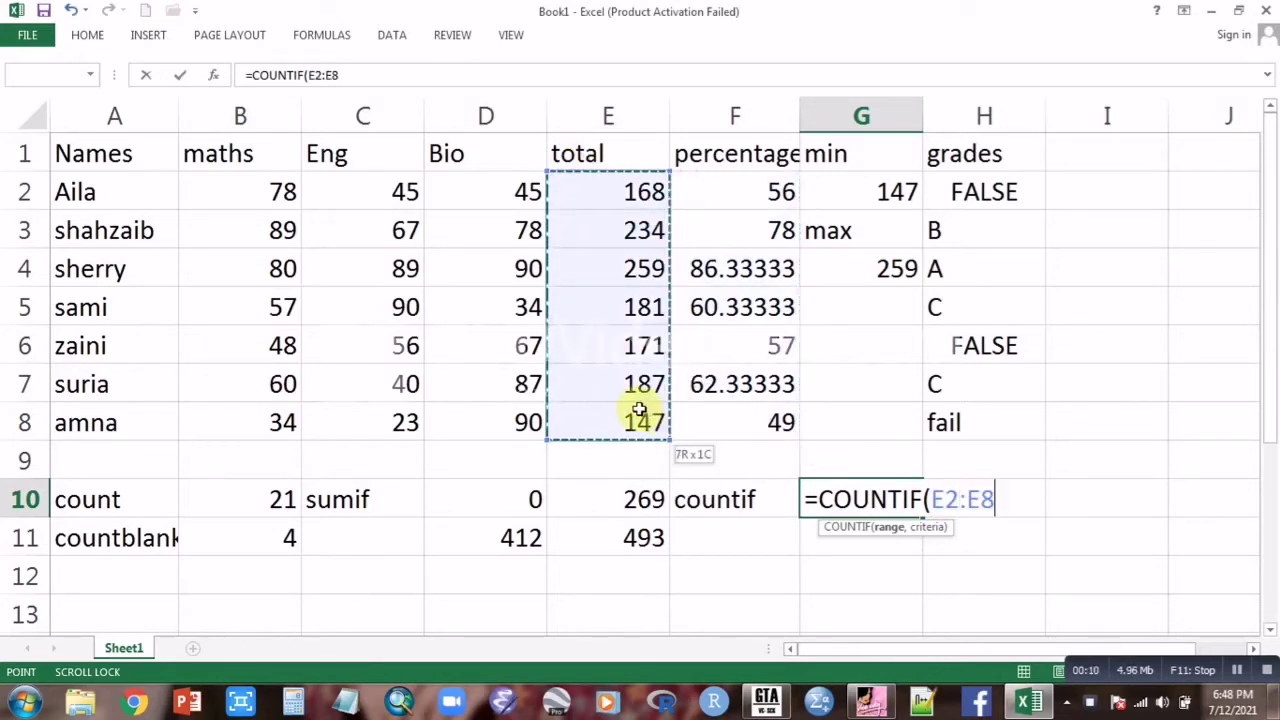
{"action": "type", "text": ","}
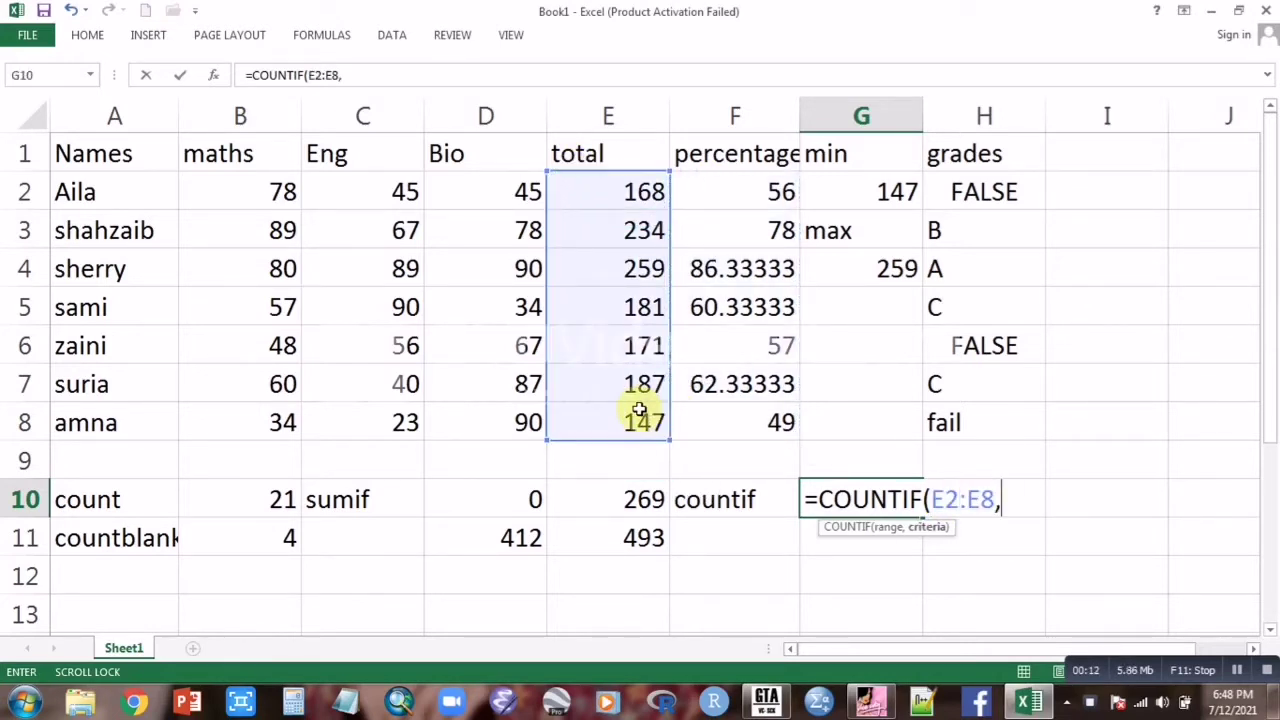
{"action": "type", "text": "\"<200"}
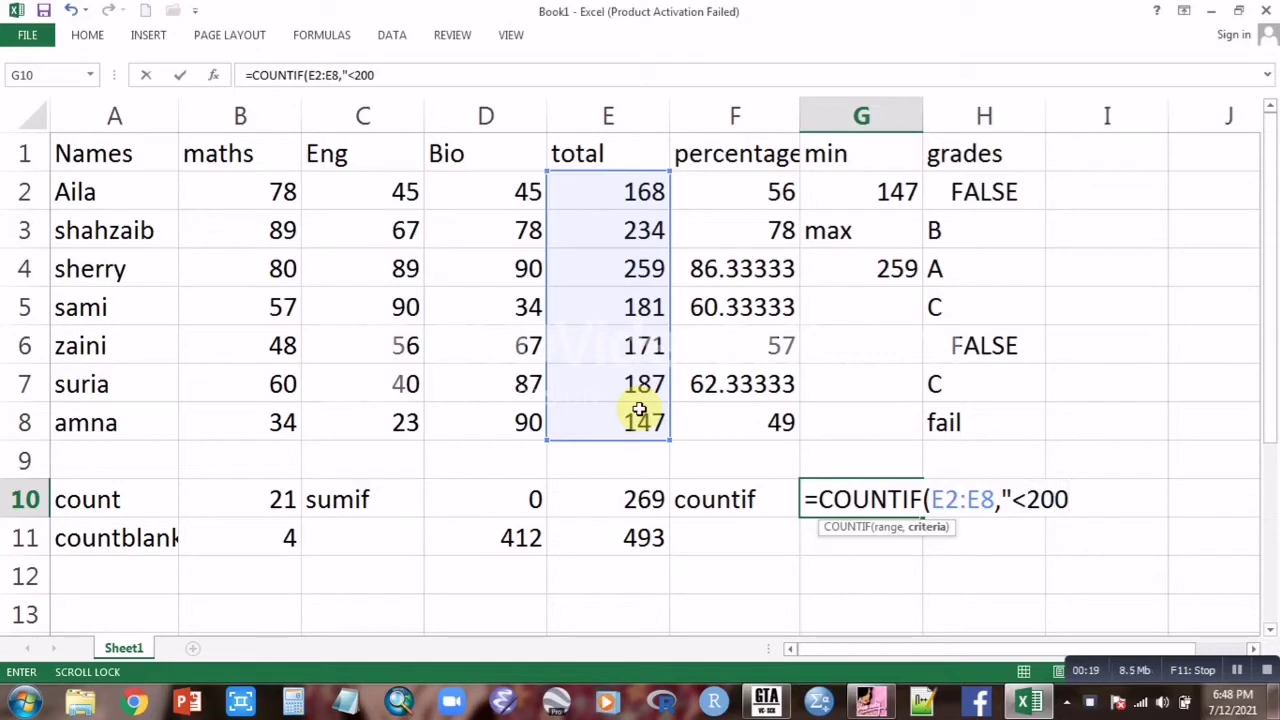
{"action": "type", "text": "\")"}
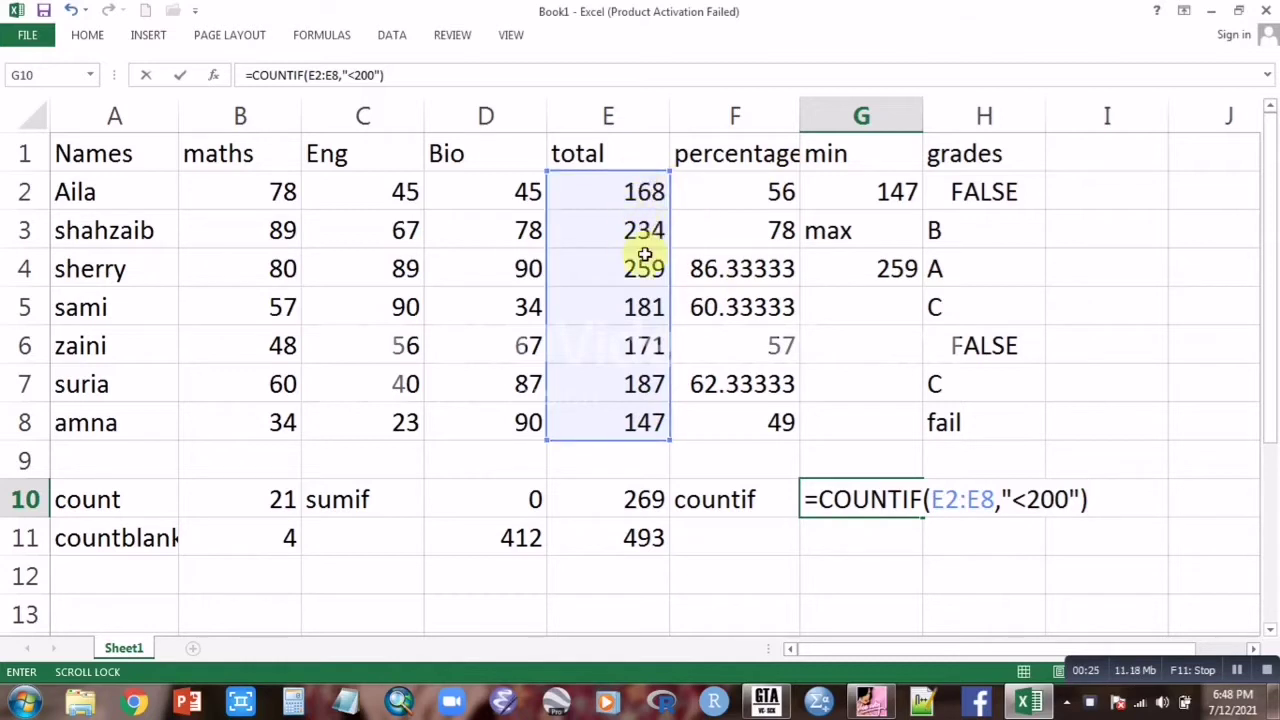
{"action": "key", "text": "Return"}
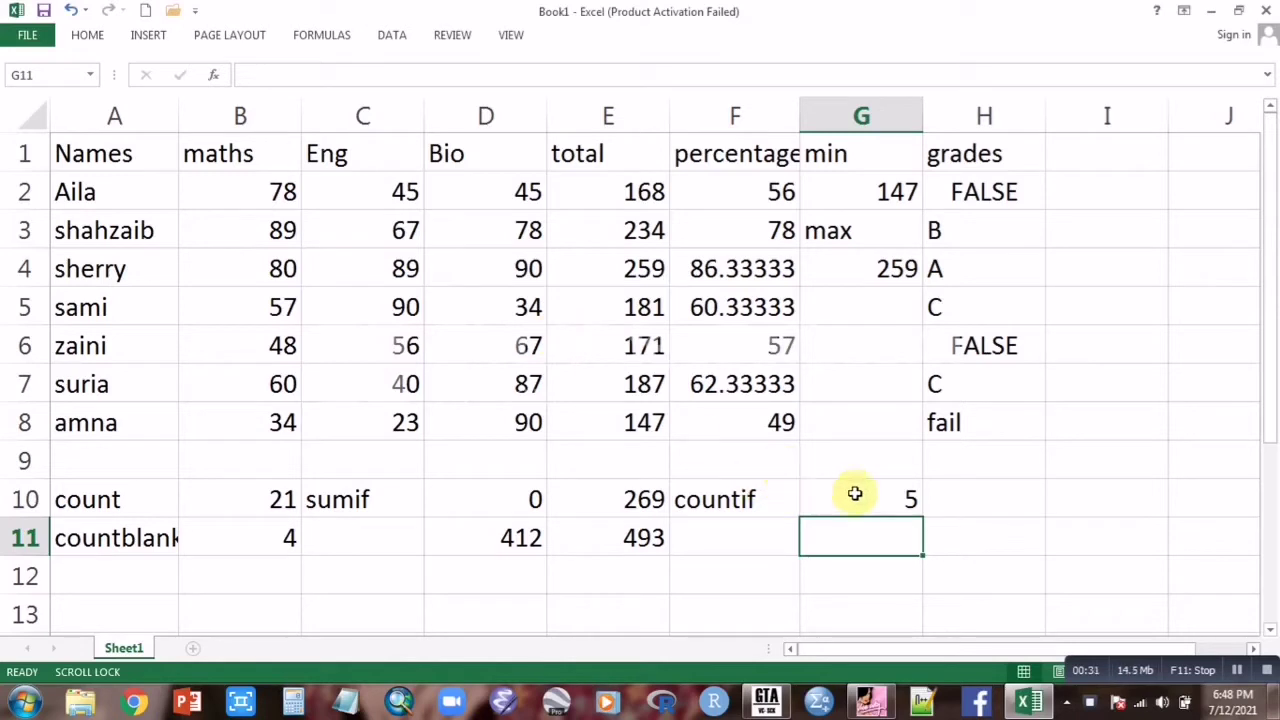
{"action": "double_click", "coordinate": [888, 500]}
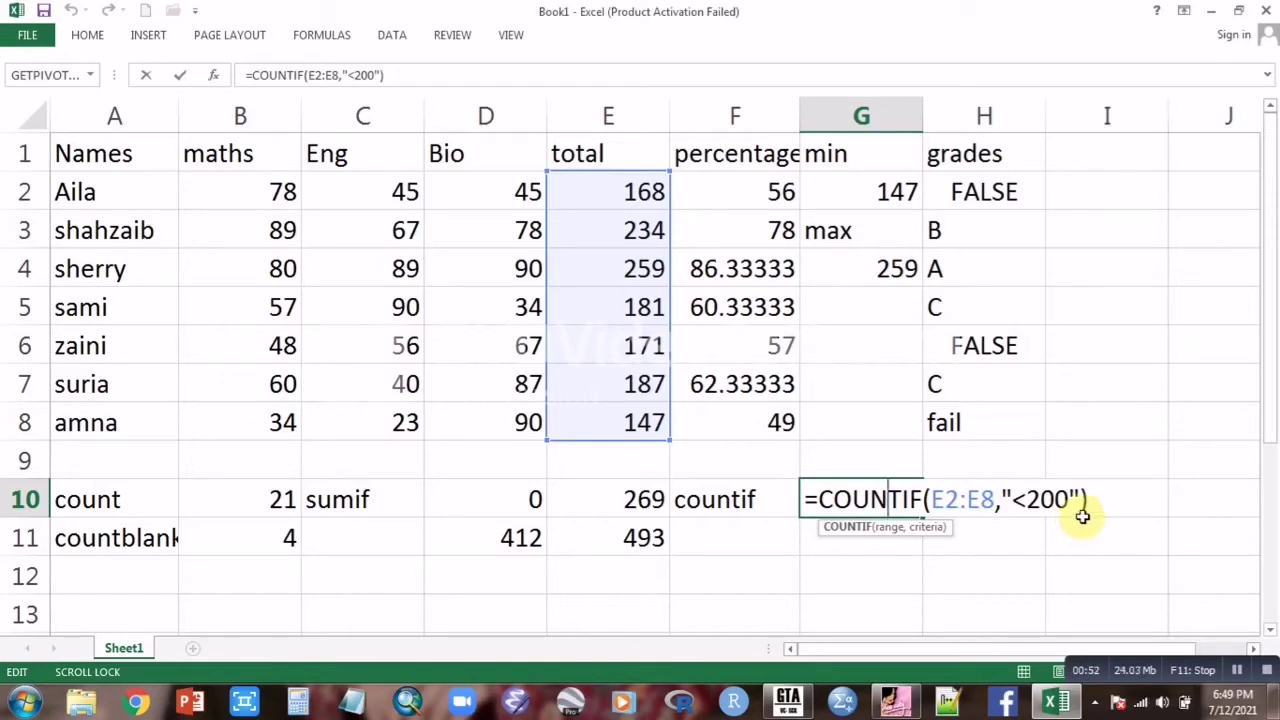
{"action": "key", "text": "Return"}
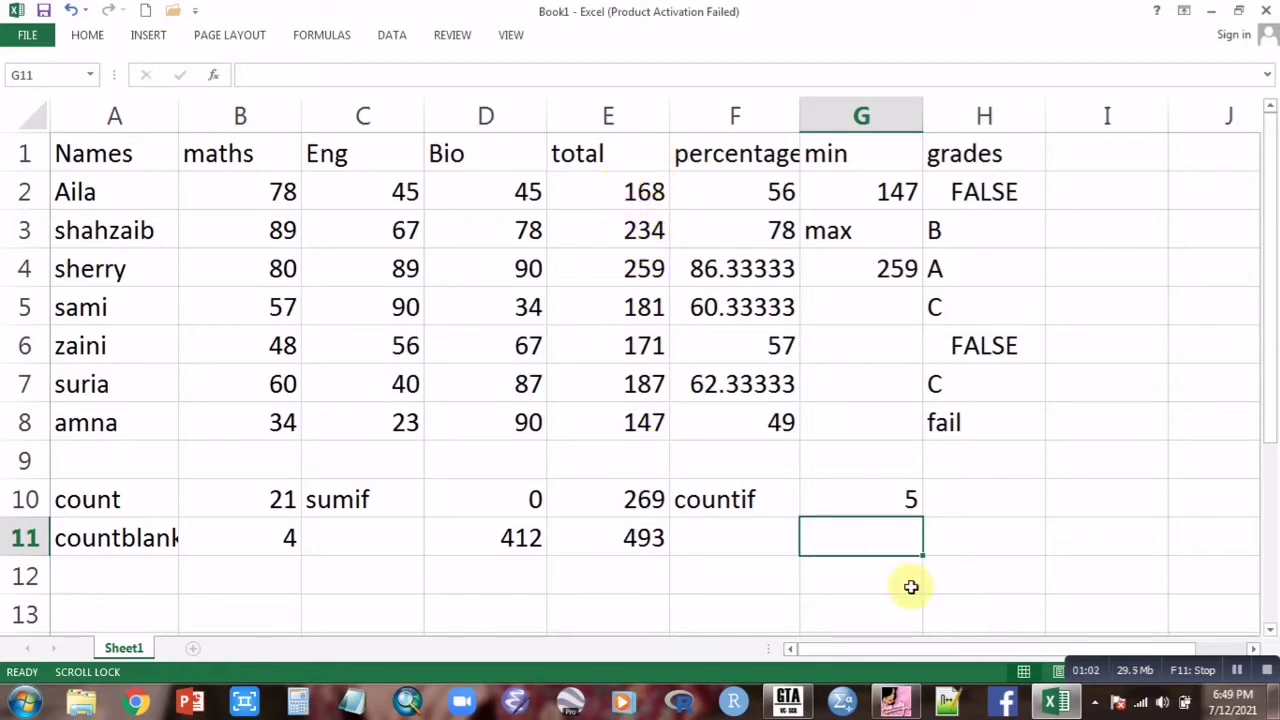
Write a COUNTIF formula in G11 over the totals E2:E8 with the criterion >=200
{"action": "type", "text": "="}
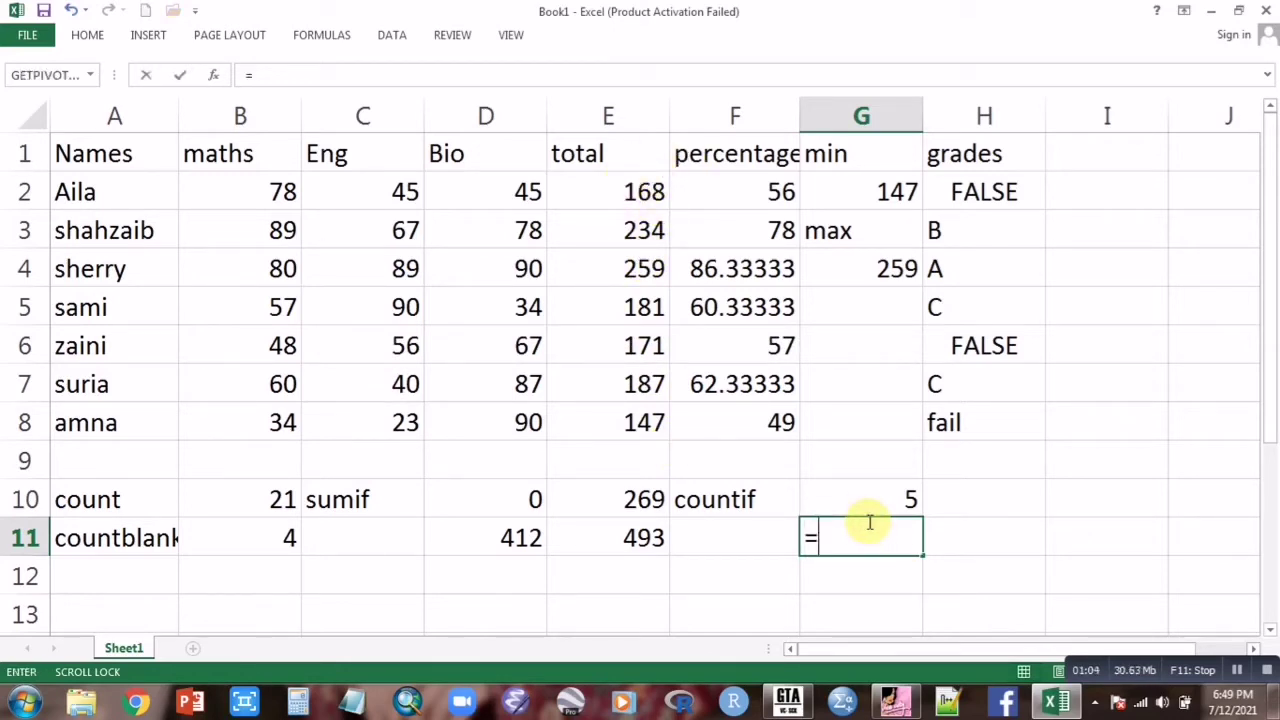
{"action": "type", "text": "cou"}
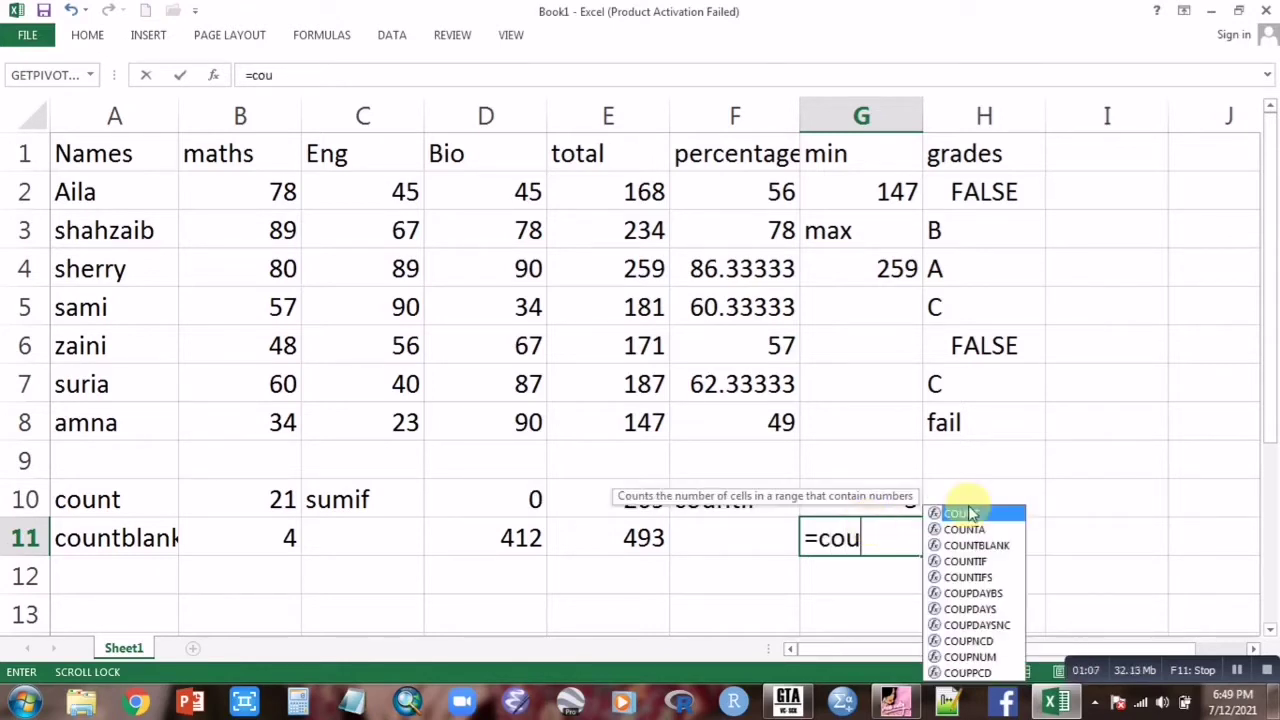
{"action": "double_click", "coordinate": [982, 561]}
{"action": "left_click_drag", "start_coordinate": [620, 191], "coordinate": [648, 414]}
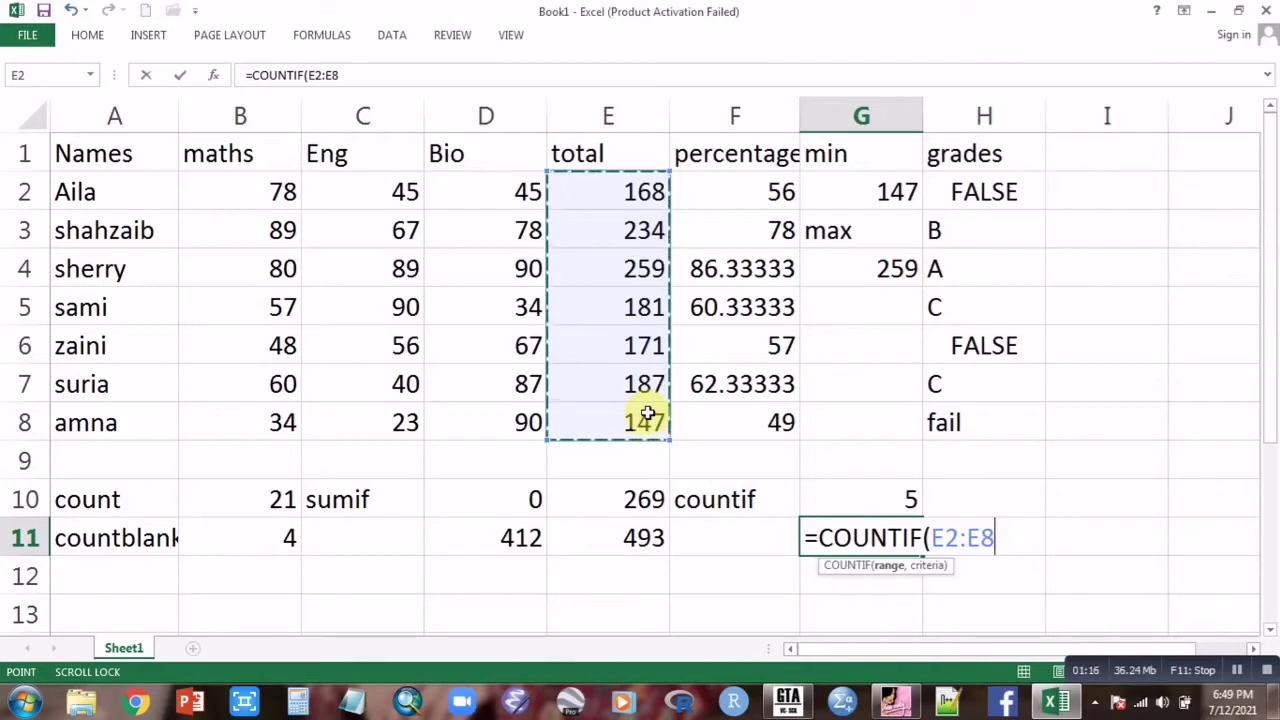
{"action": "type", "text": ","}
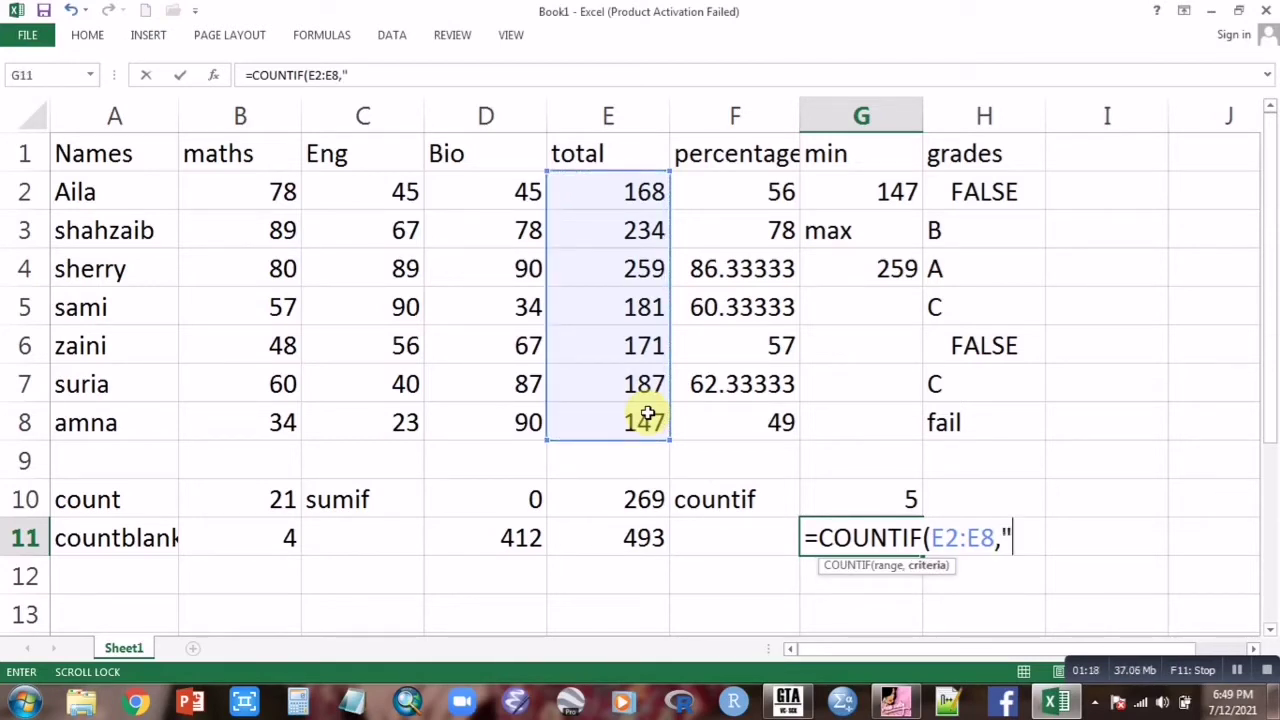
{"action": "type", "text": ">=200"}
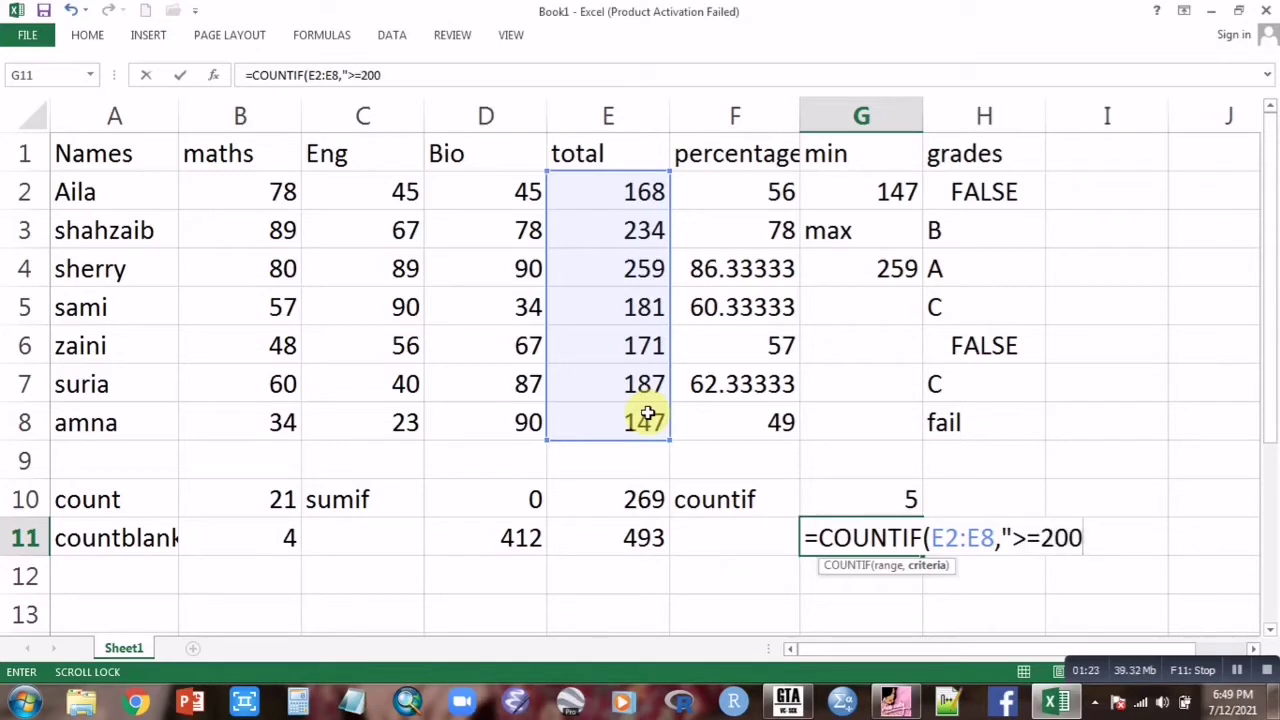
{"action": "type", "text": "\")"}
Reject the proposed formula correction, add the missing closing quotation mark after 200 in G11, and enter and check the formula
{"action": "key", "text": "Return"}
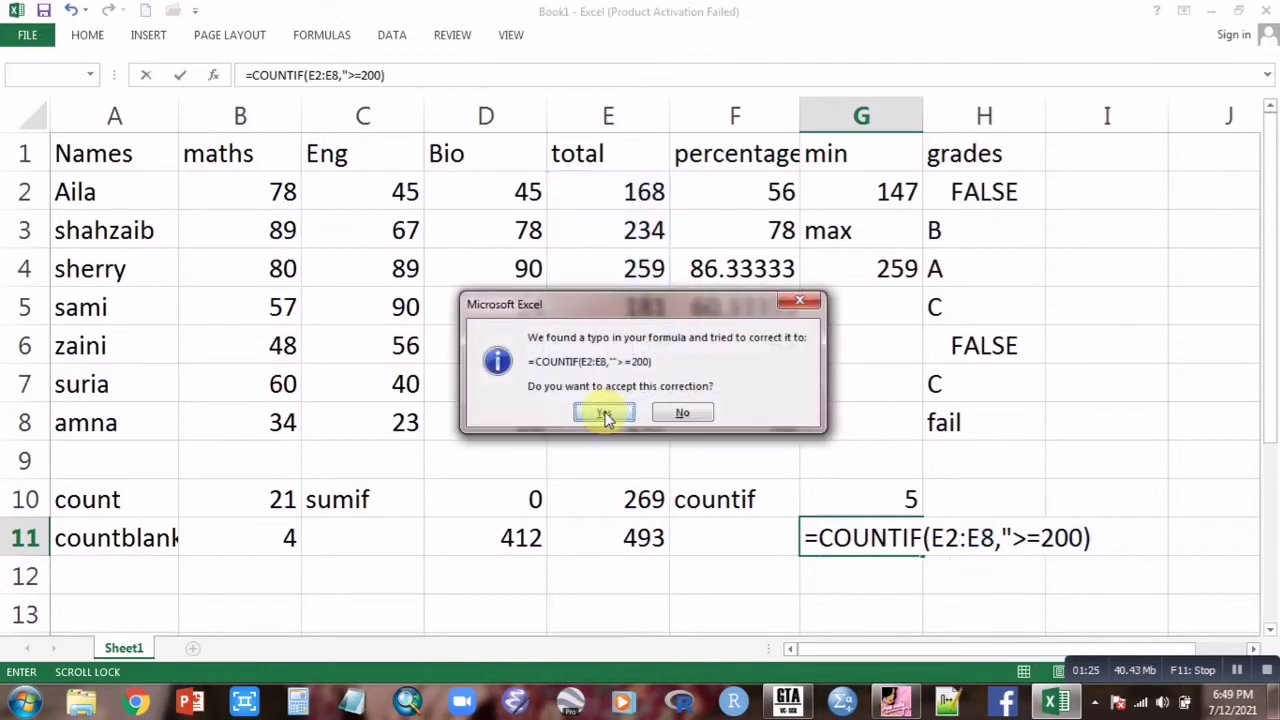
{"action": "left_click", "coordinate": [676, 415]}
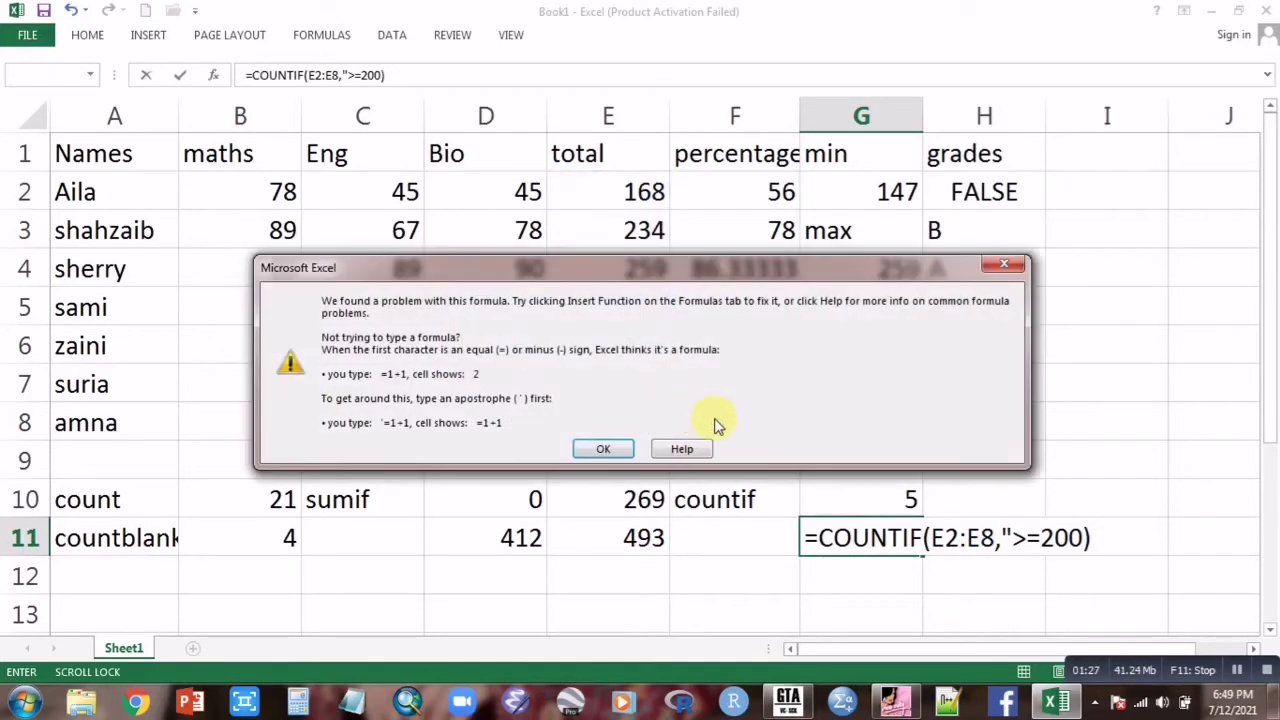
{"action": "left_click", "coordinate": [603, 452]}
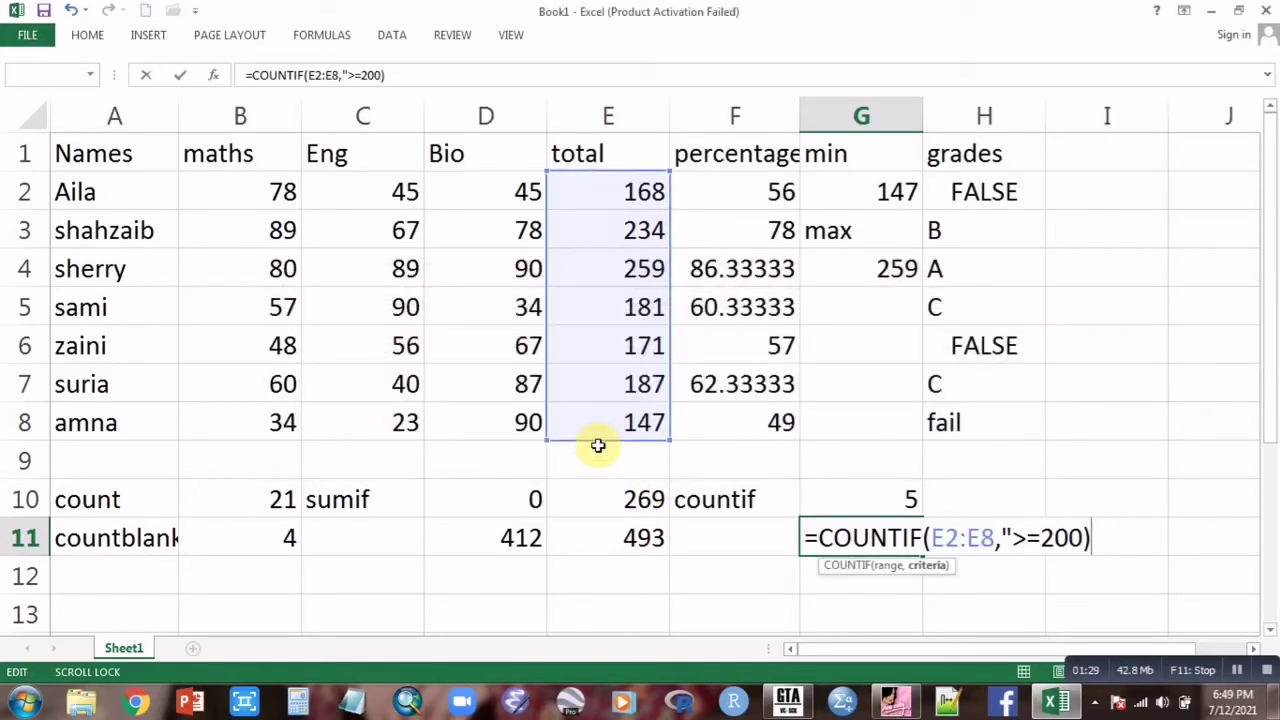
{"action": "key", "text": "Return"}
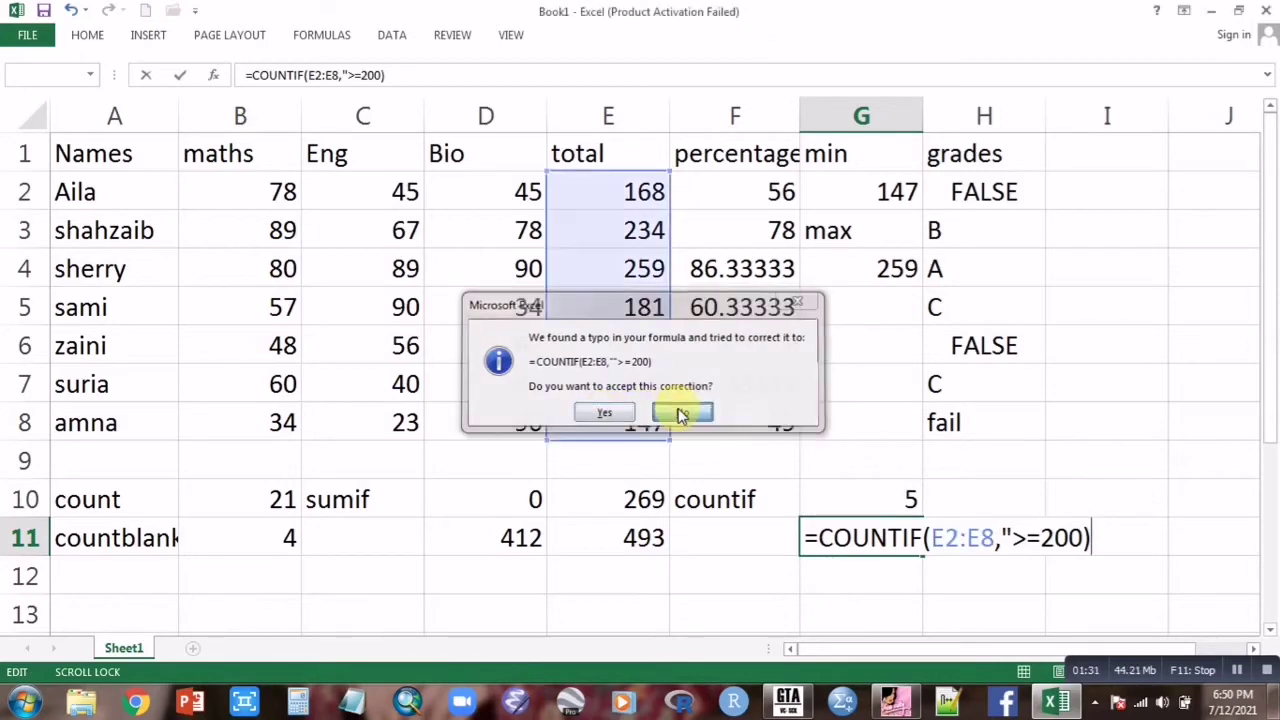
{"action": "left_click", "coordinate": [676, 415]}
{"action": "left_click", "coordinate": [605, 451]}
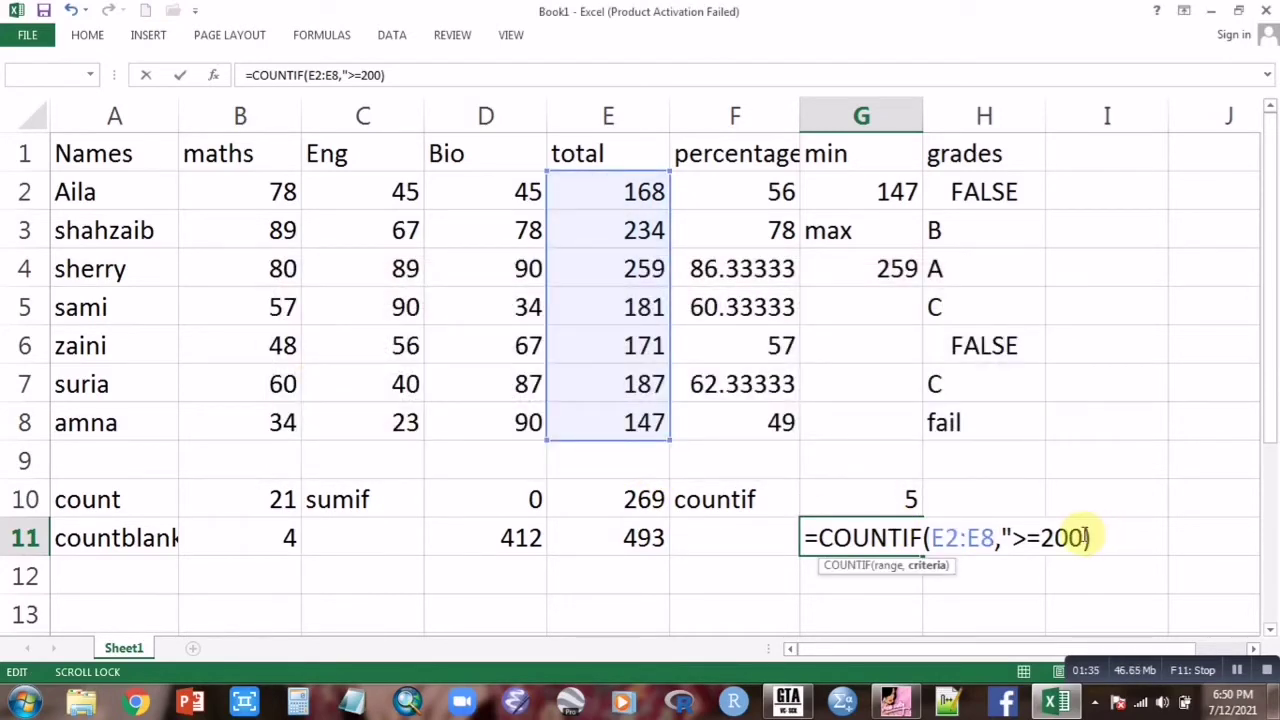
{"action": "type", "text": "\""}
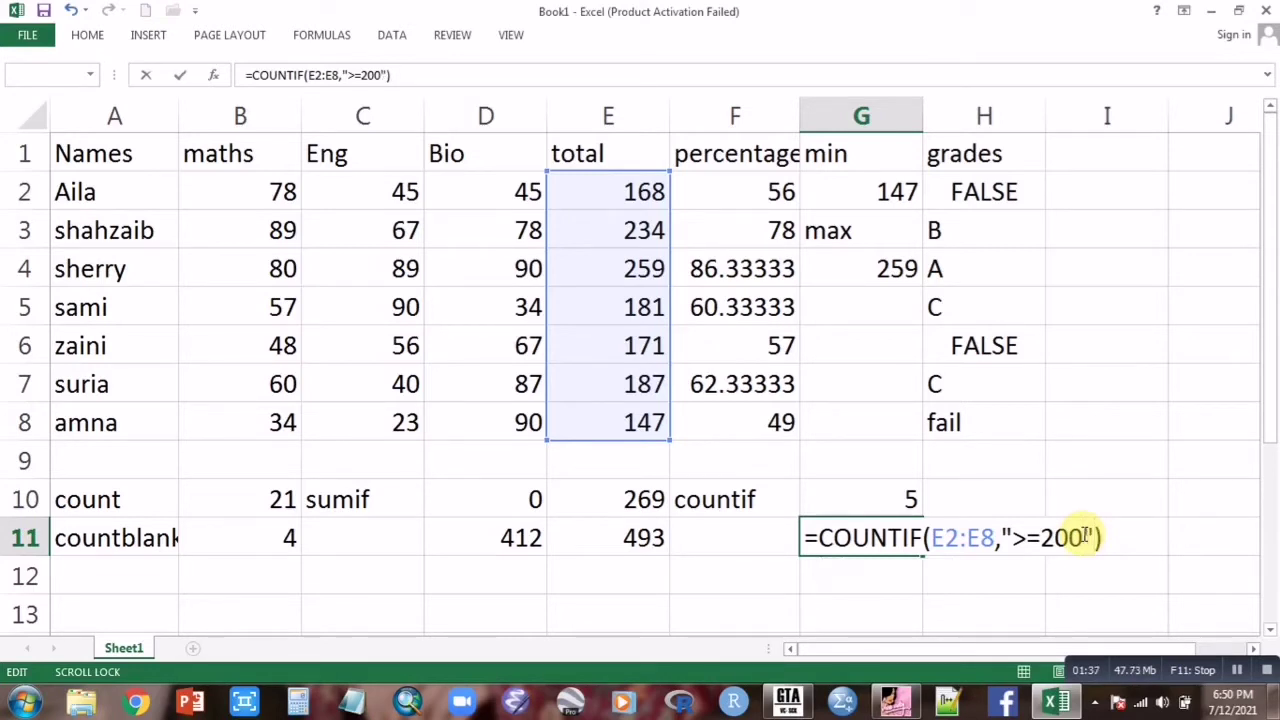
{"action": "key", "text": "Return"}
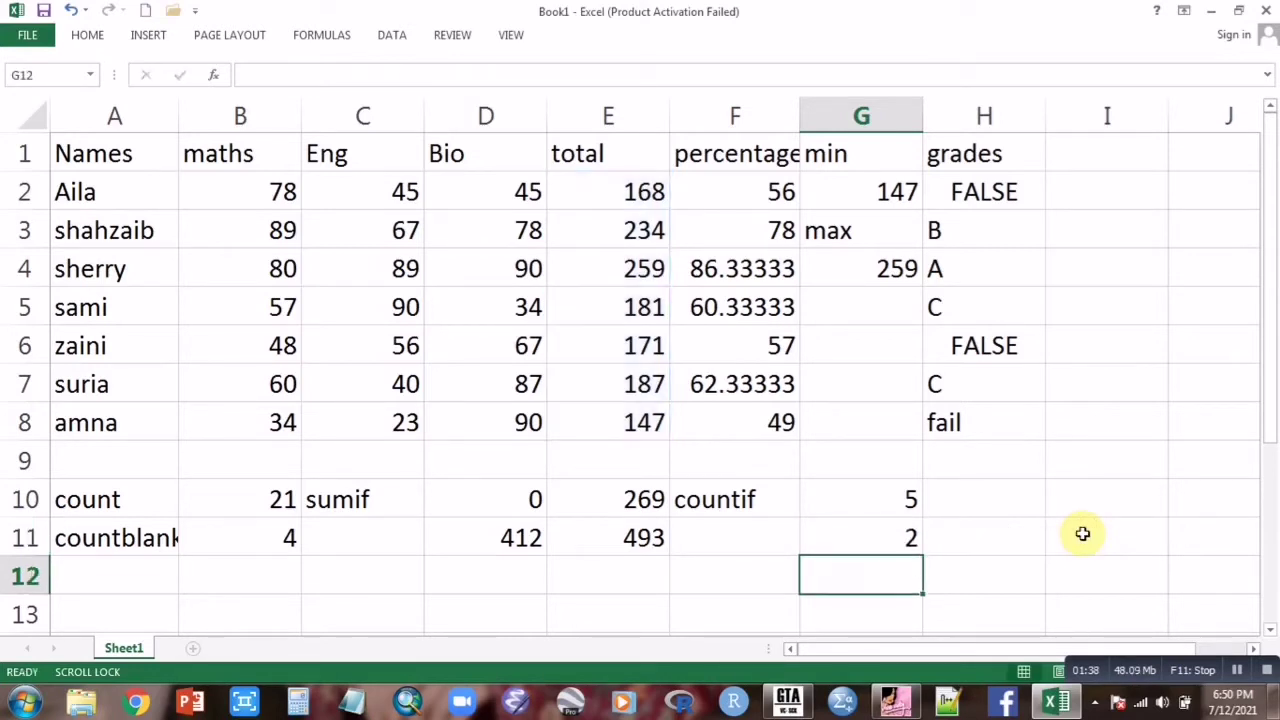
{"action": "double_click", "coordinate": [876, 530]}
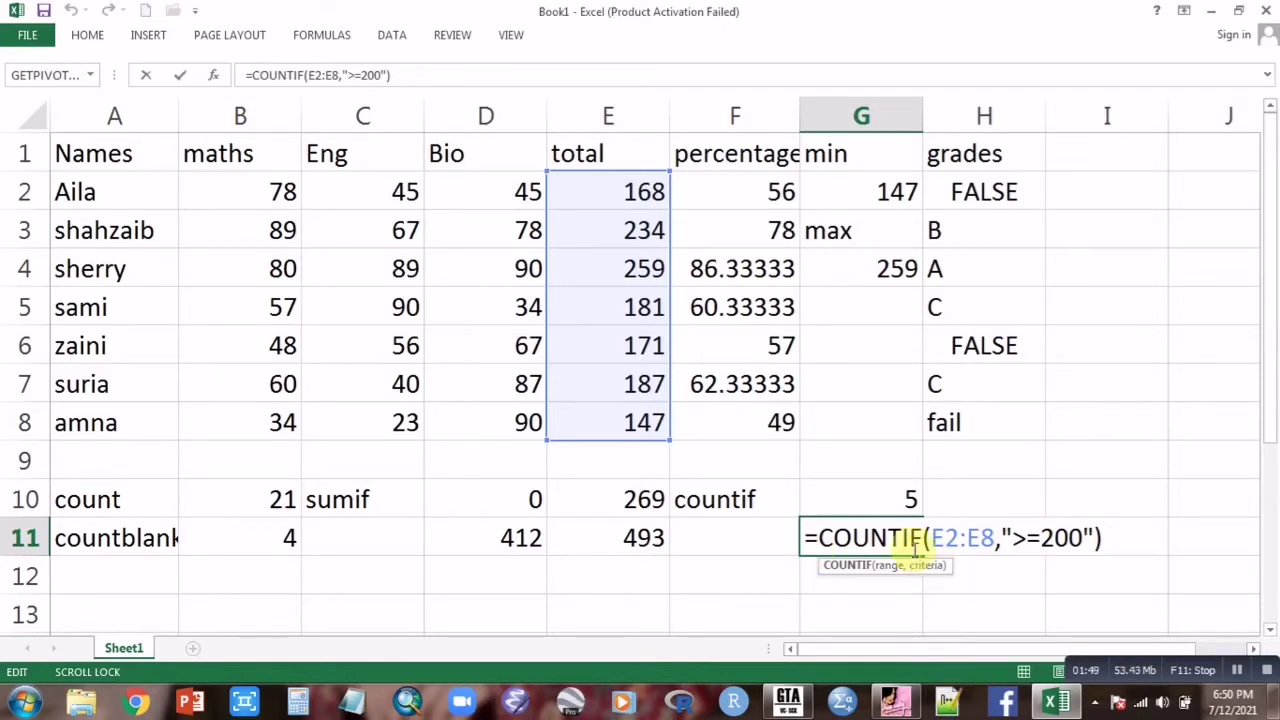
{"action": "left_click", "coordinate": [720, 536]}
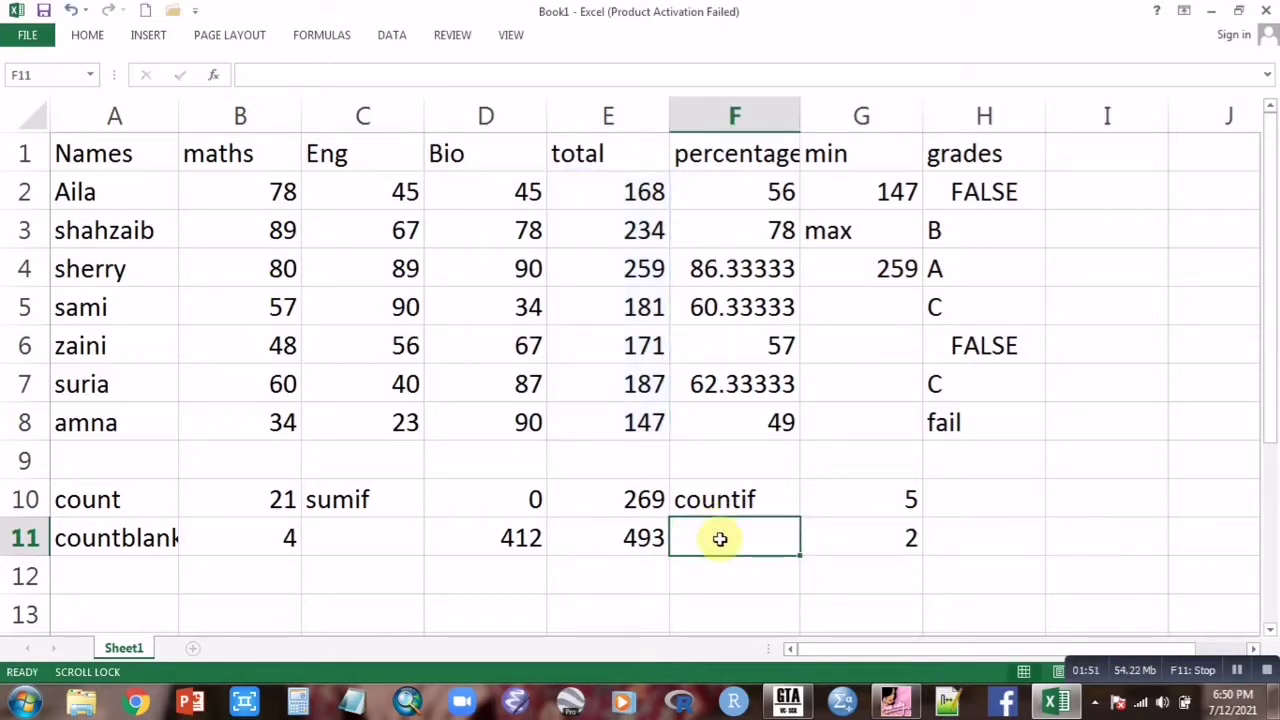
Enter a COUNTIF formula in G12 that counts the totals in E2:E8 matching ">150"
{"action": "left_click", "coordinate": [830, 576]}
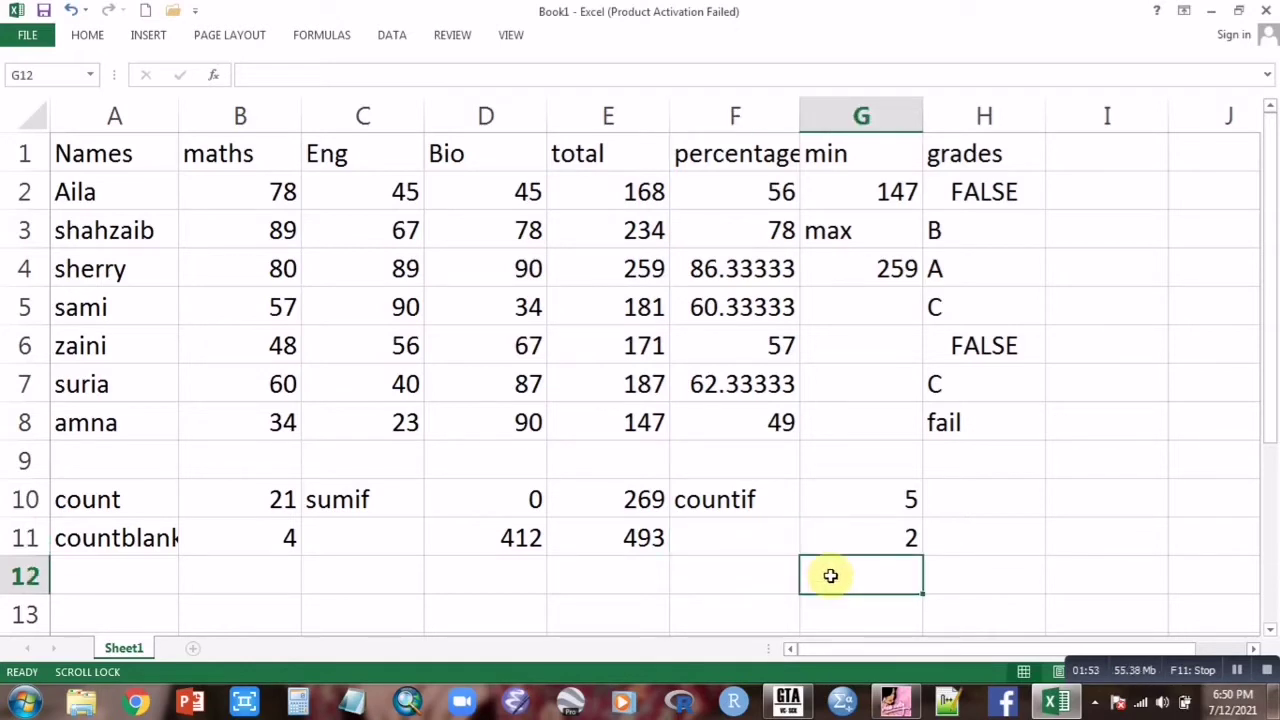
{"action": "type", "text": "=count"}
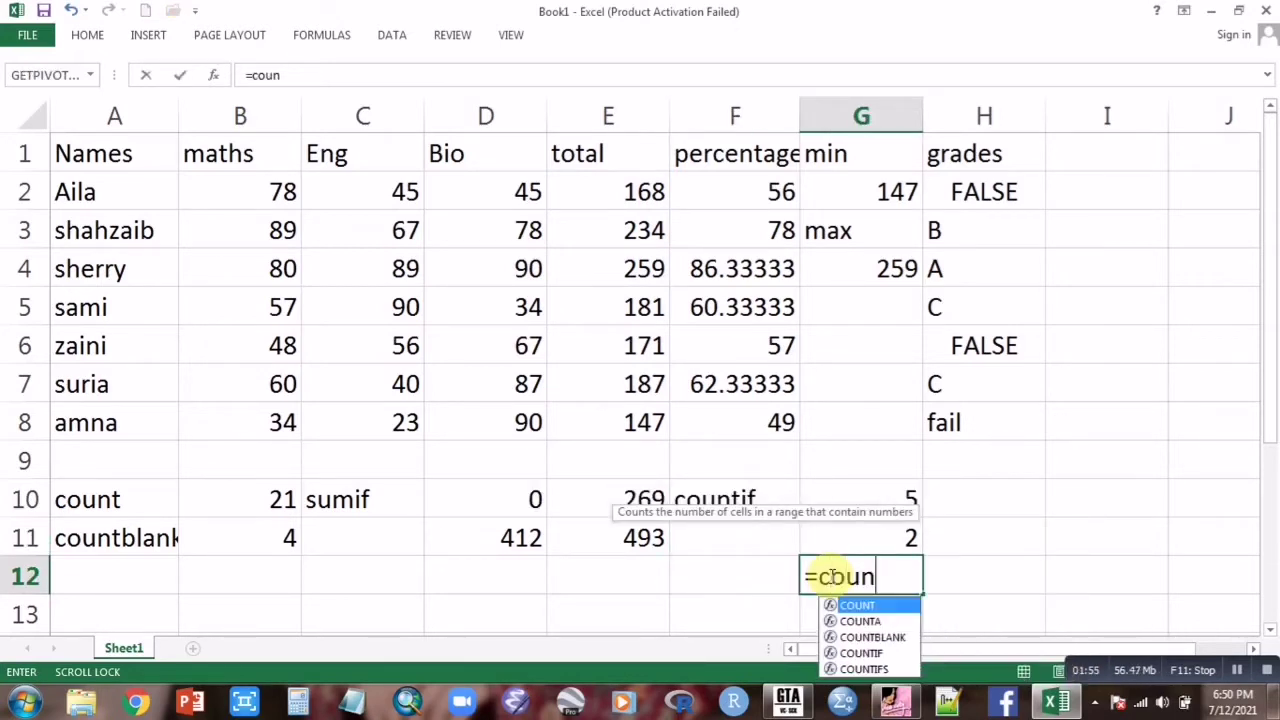
{"action": "double_click", "coordinate": [875, 653]}
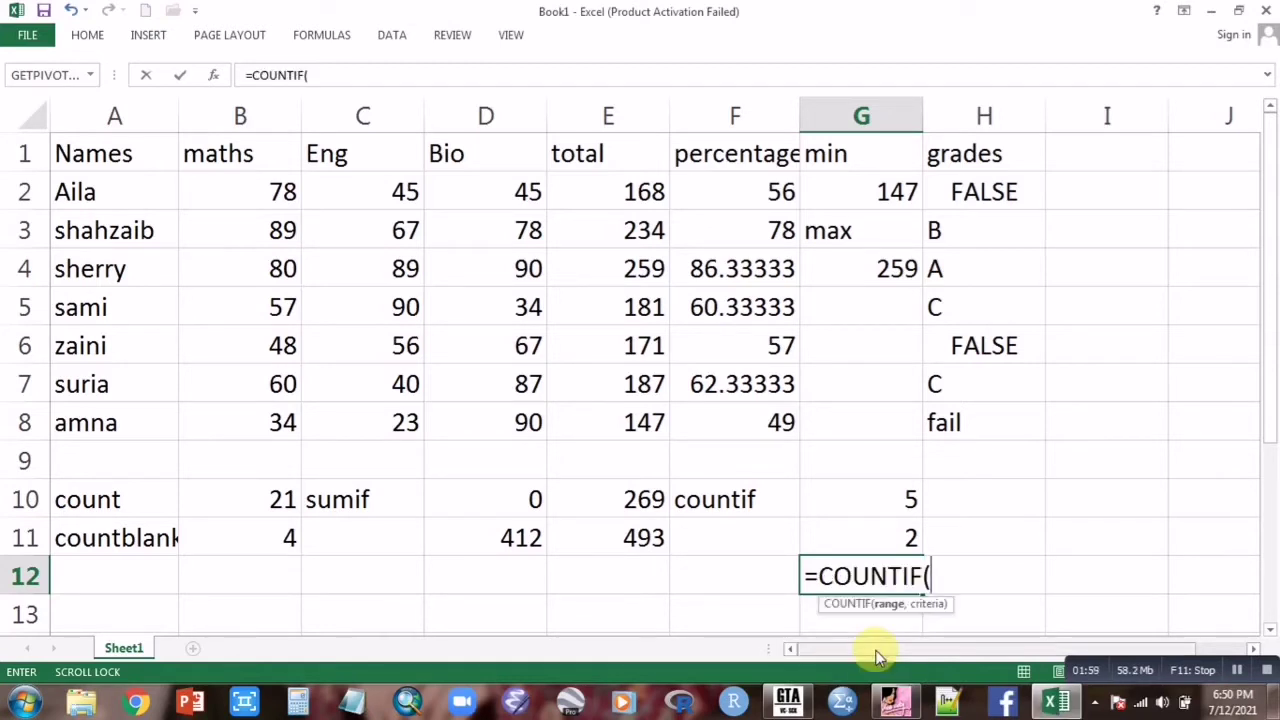
{"action": "left_click_drag", "start_coordinate": [622, 190], "coordinate": [632, 410]}
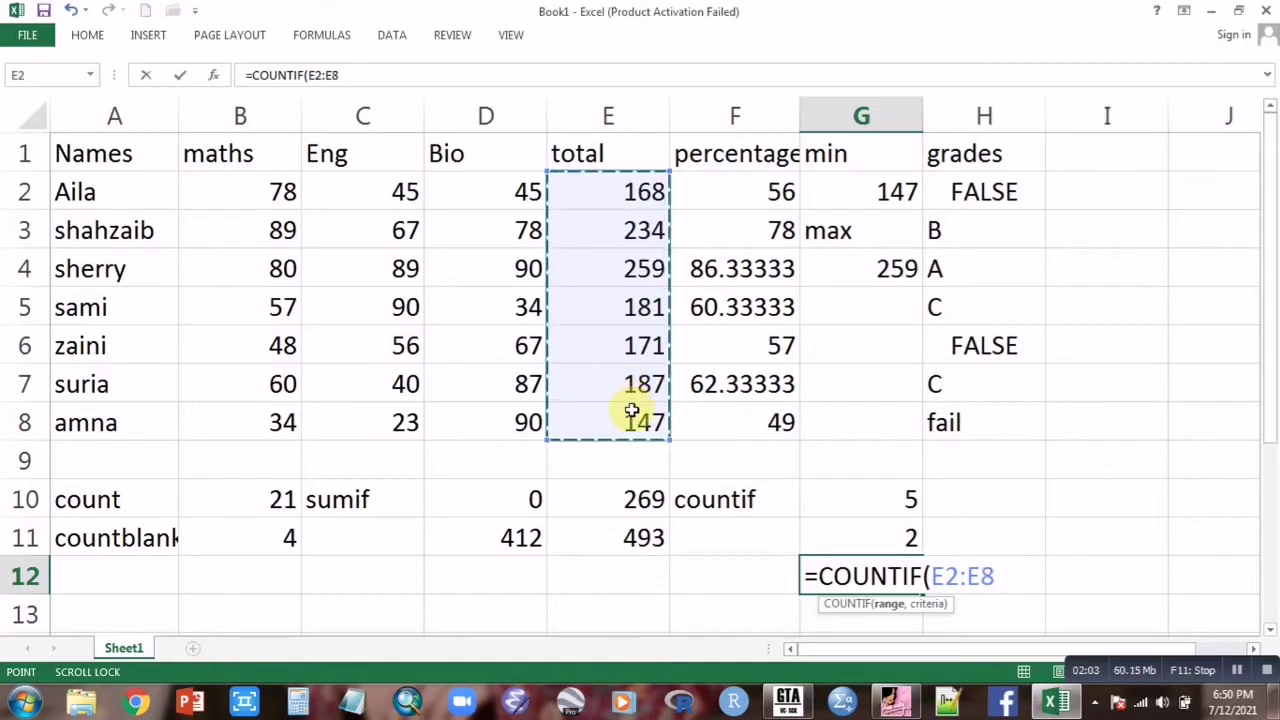
{"action": "type", "text": ",\">"}
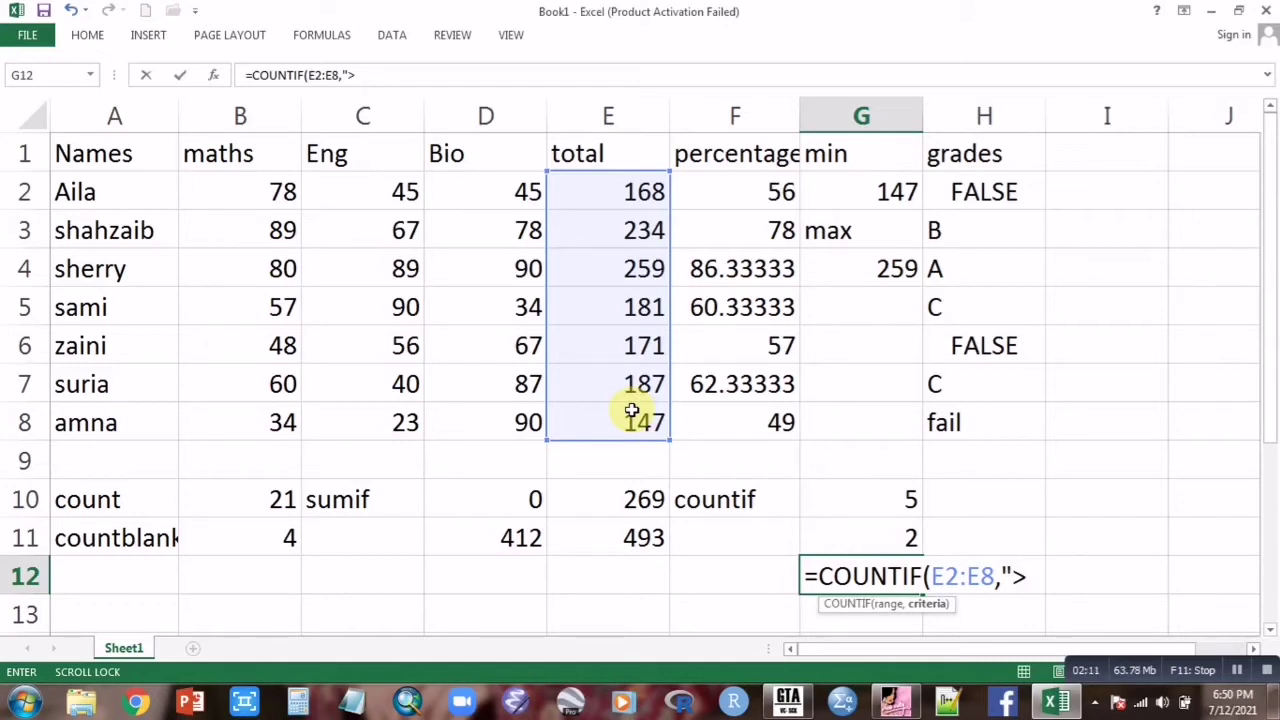
{"action": "type", "text": "150"}
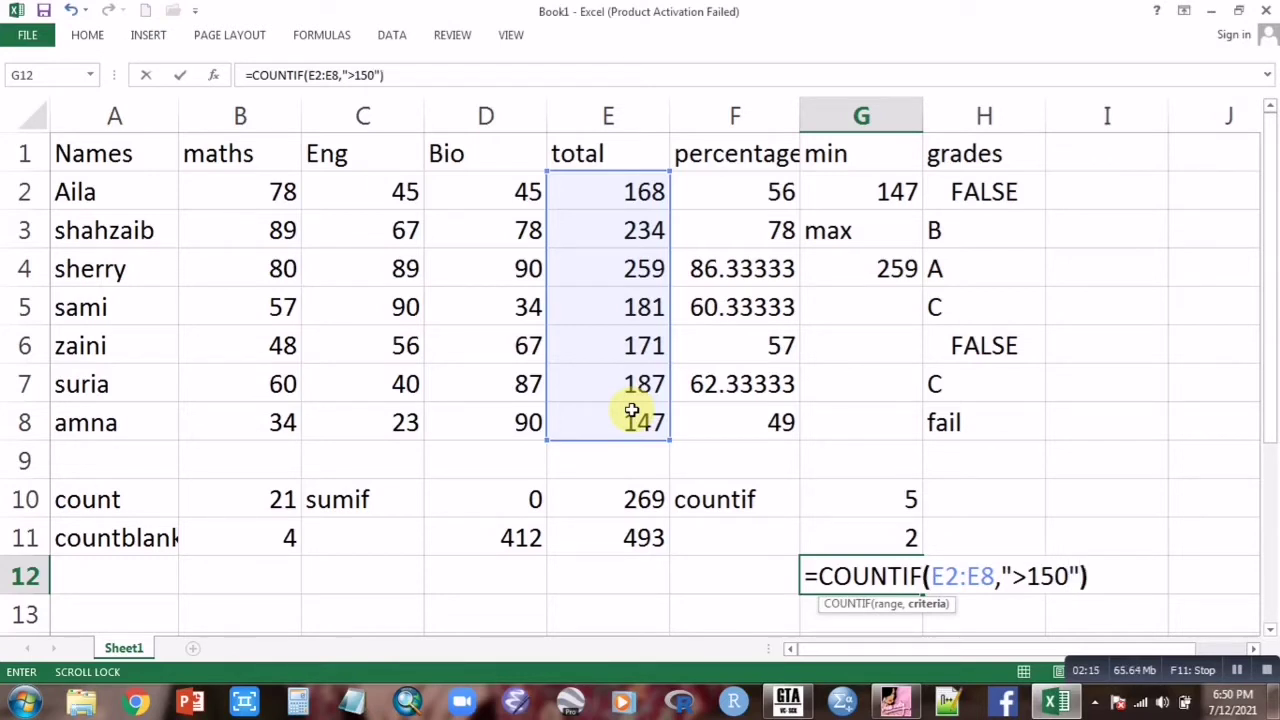
{"action": "key", "text": "Return"}
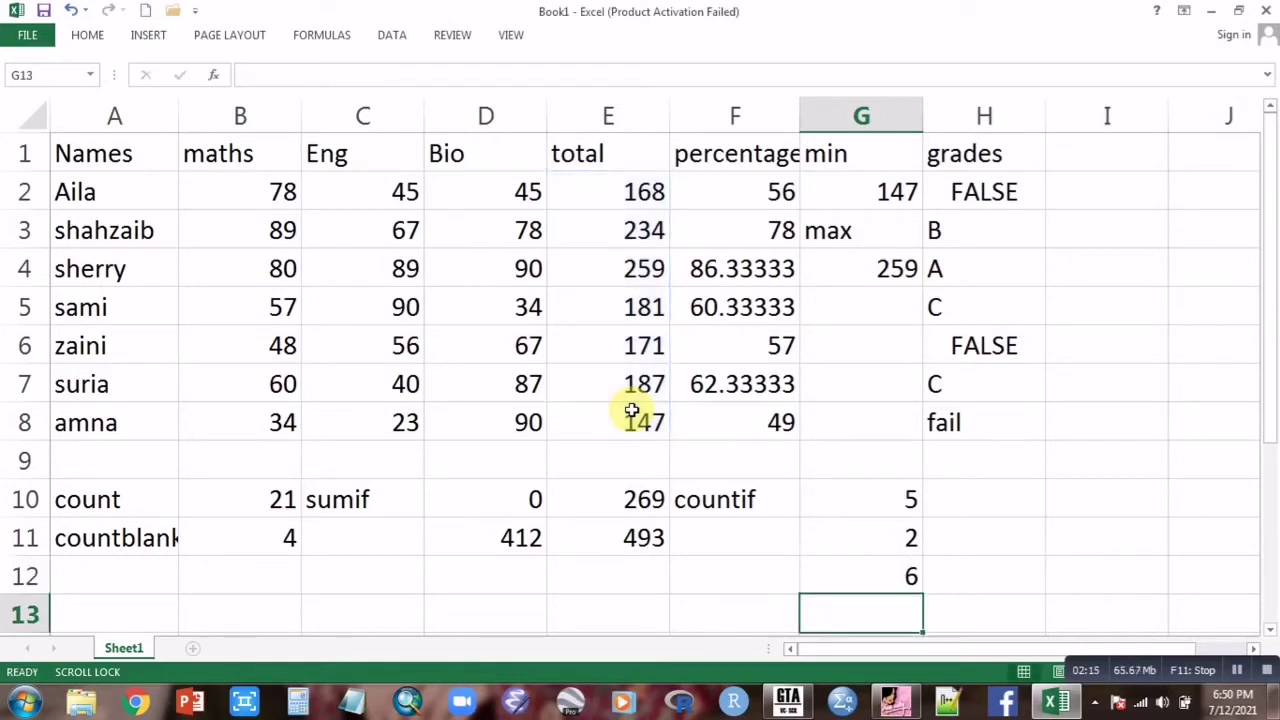
Review the COUNTIF formulas in G10, G11 and G12 and compare them with the SUMIF formula in E11
{"action": "left_click", "coordinate": [892, 580]}
{"action": "double_click", "coordinate": [892, 580]}
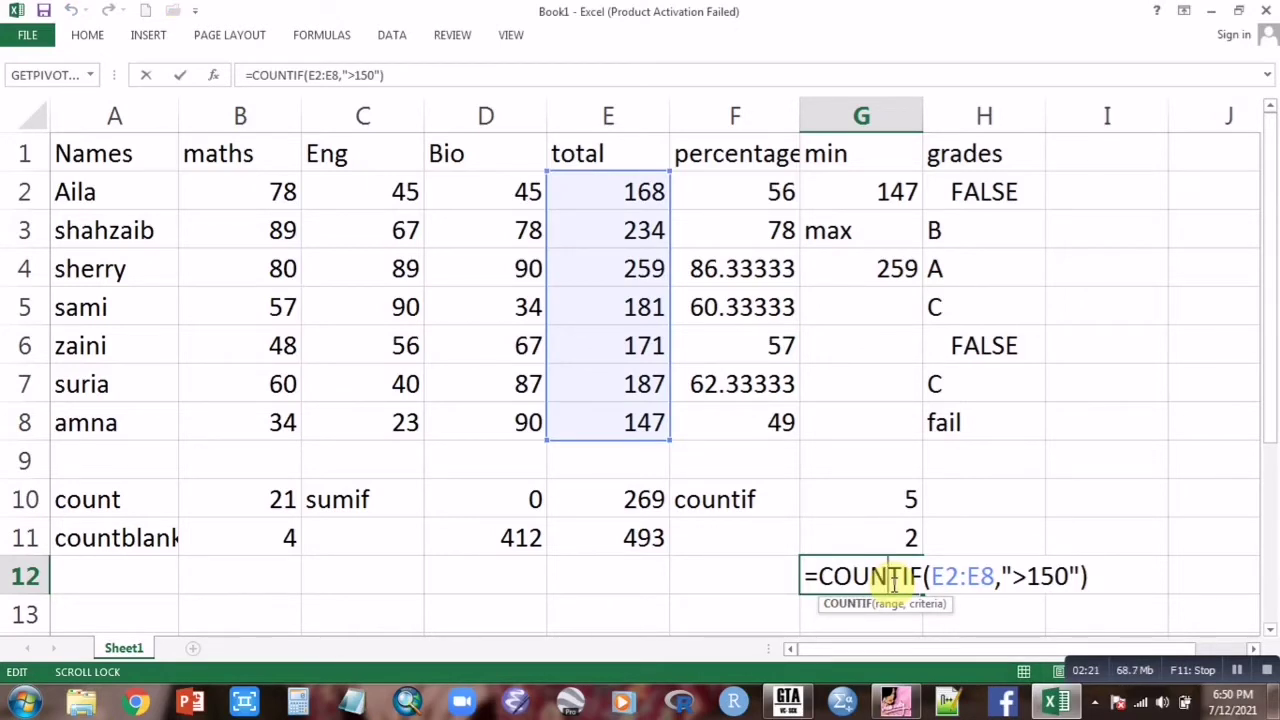
{"action": "left_click", "coordinate": [877, 538]}
{"action": "double_click", "coordinate": [876, 540]}
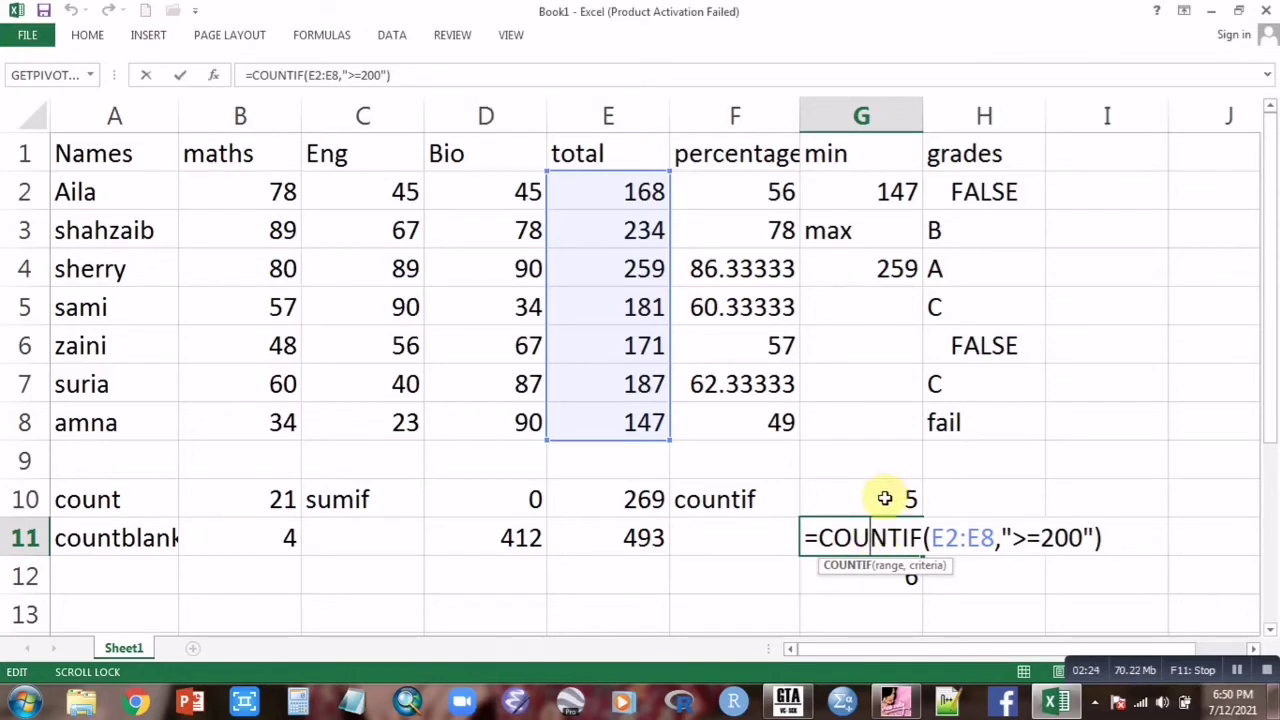
{"action": "left_click", "coordinate": [888, 495]}
{"action": "double_click", "coordinate": [888, 498]}
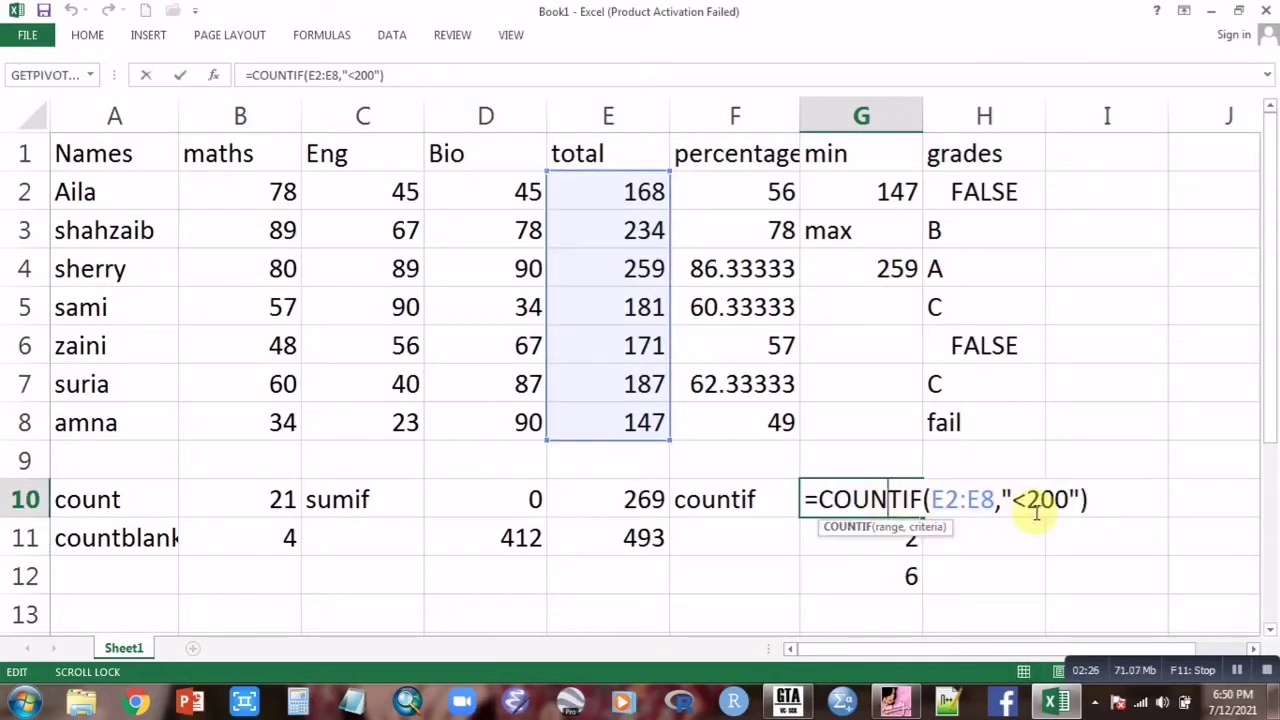
{"action": "double_click", "coordinate": [877, 580]}
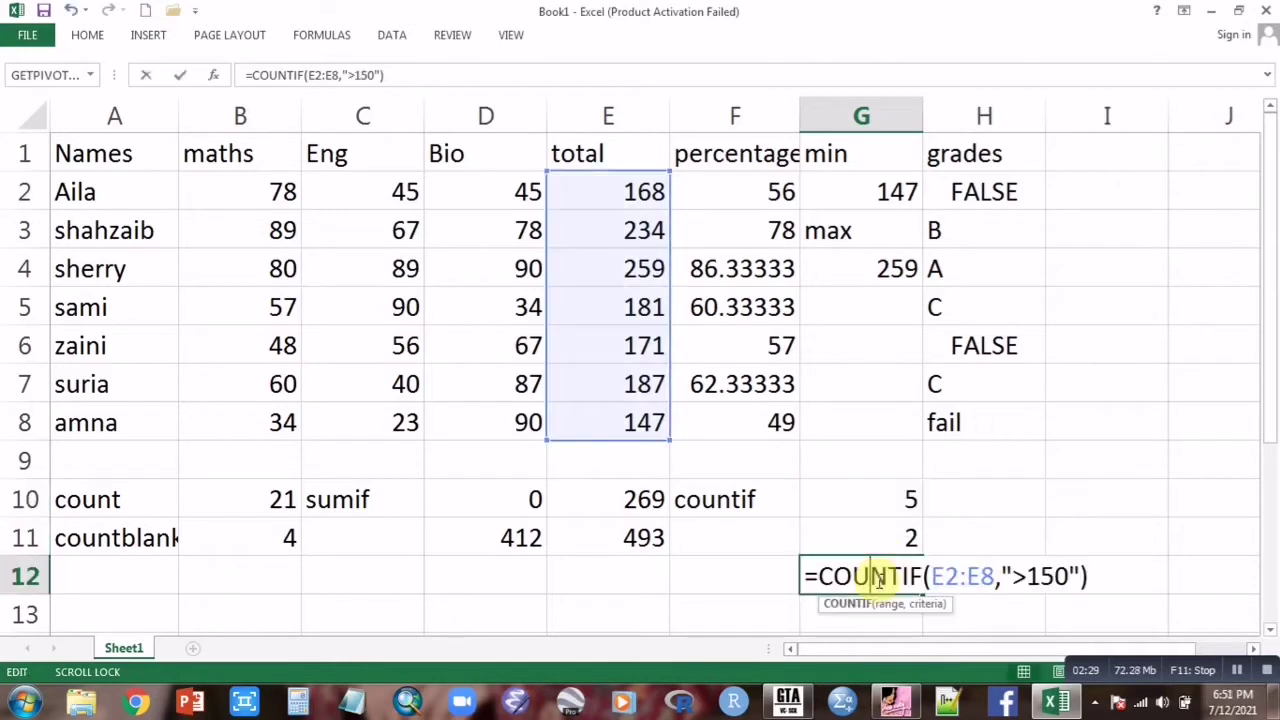
{"action": "double_click", "coordinate": [593, 533]}
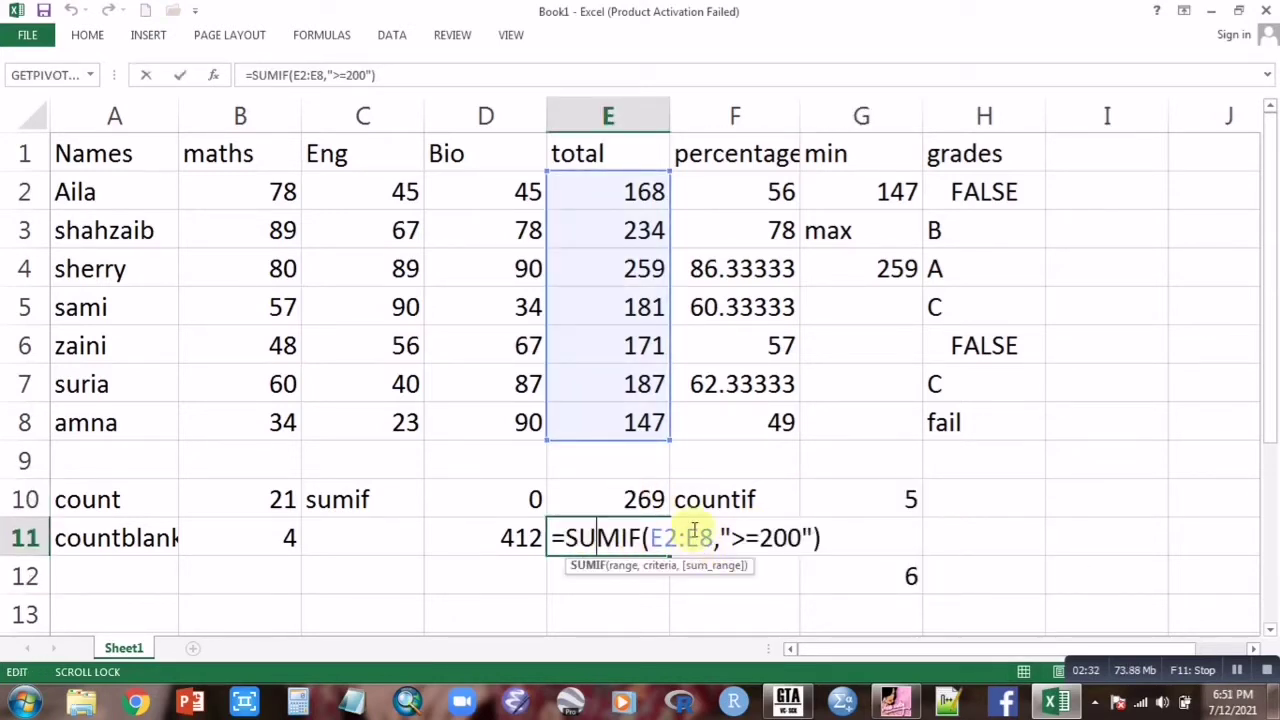
Review the SUMIF formula in E10, the COUNTBLANK formula in B11 and the grade formula in H7
{"action": "double_click", "coordinate": [612, 498]}
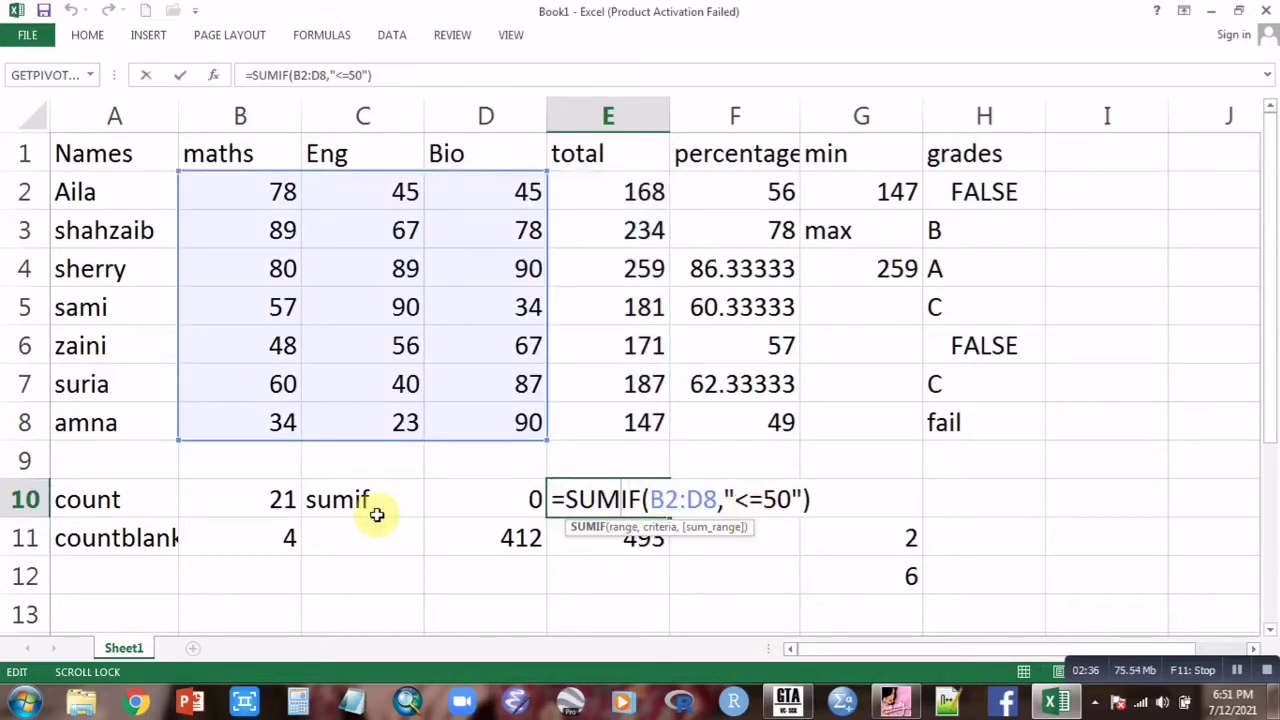
{"action": "double_click", "coordinate": [210, 541]}
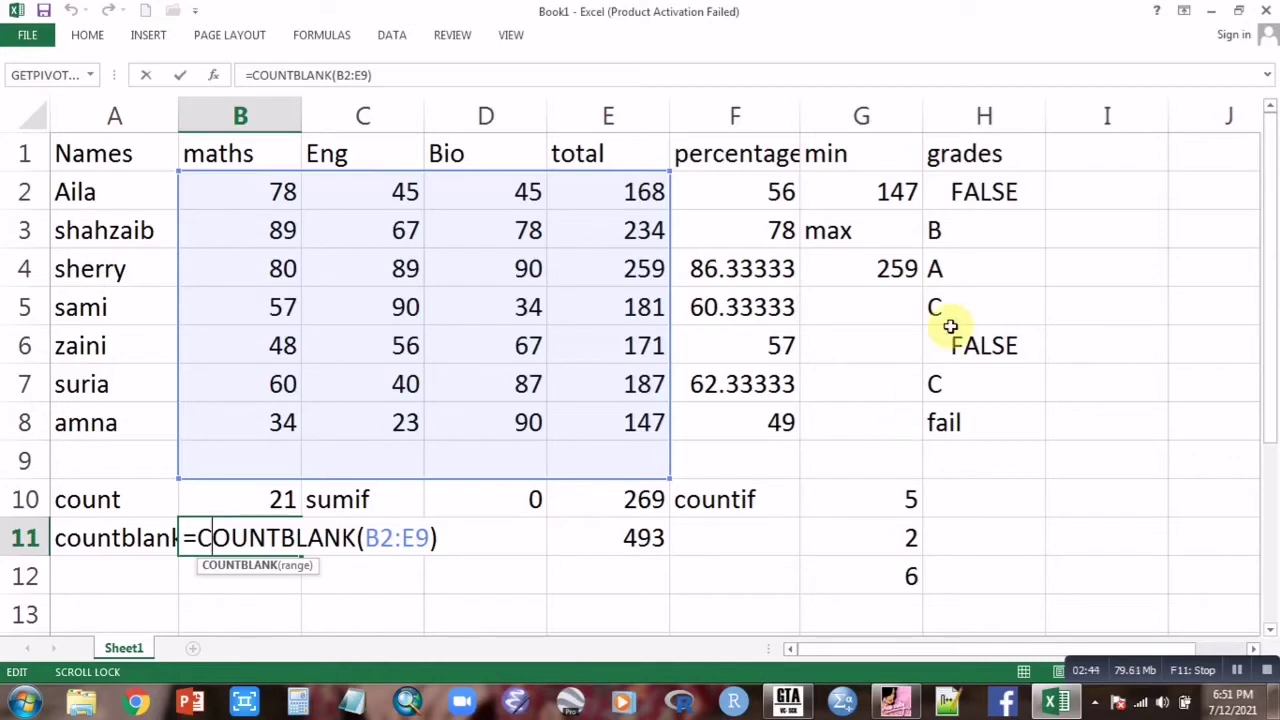
{"action": "key", "text": "Escape"}
{"action": "double_click", "coordinate": [975, 387]}
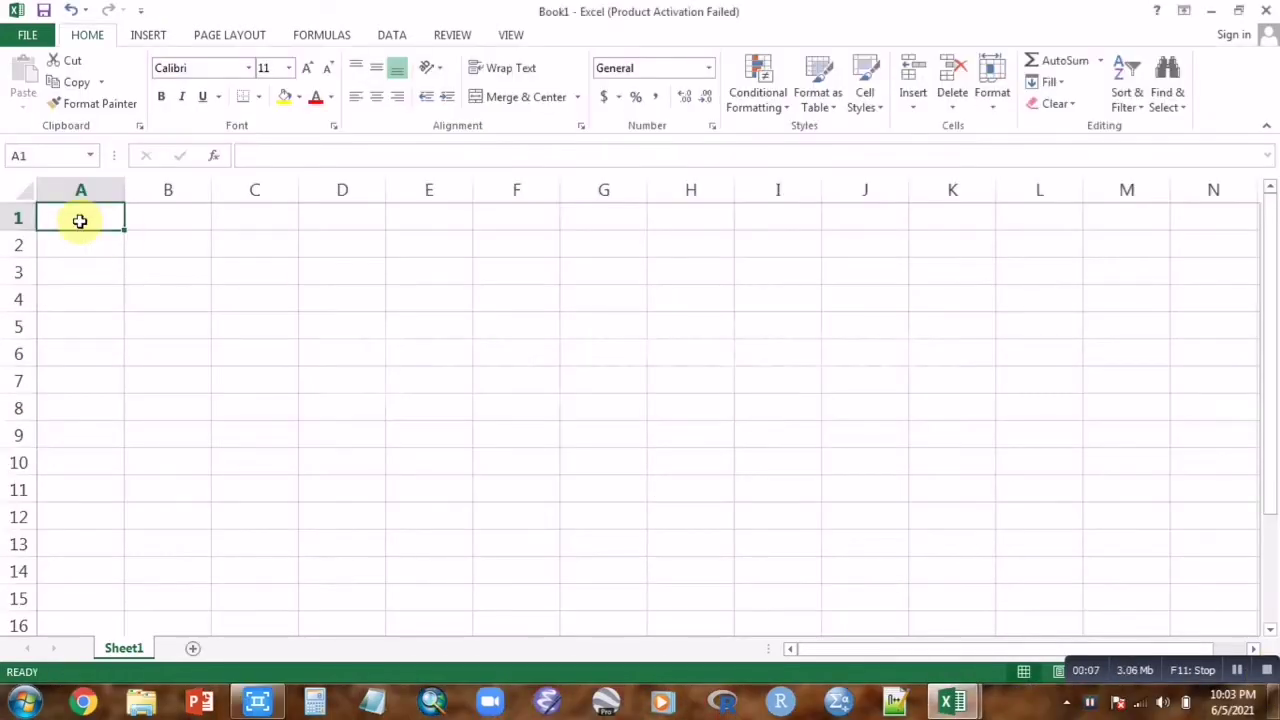
Enter the column headings x in A1 and y in B1 of the blank sheet
{"action": "type", "text": "x"}
{"action": "double_click", "coordinate": [154, 220]}
{"action": "type", "text": "y"}
{"action": "left_click", "coordinate": [54, 246]}
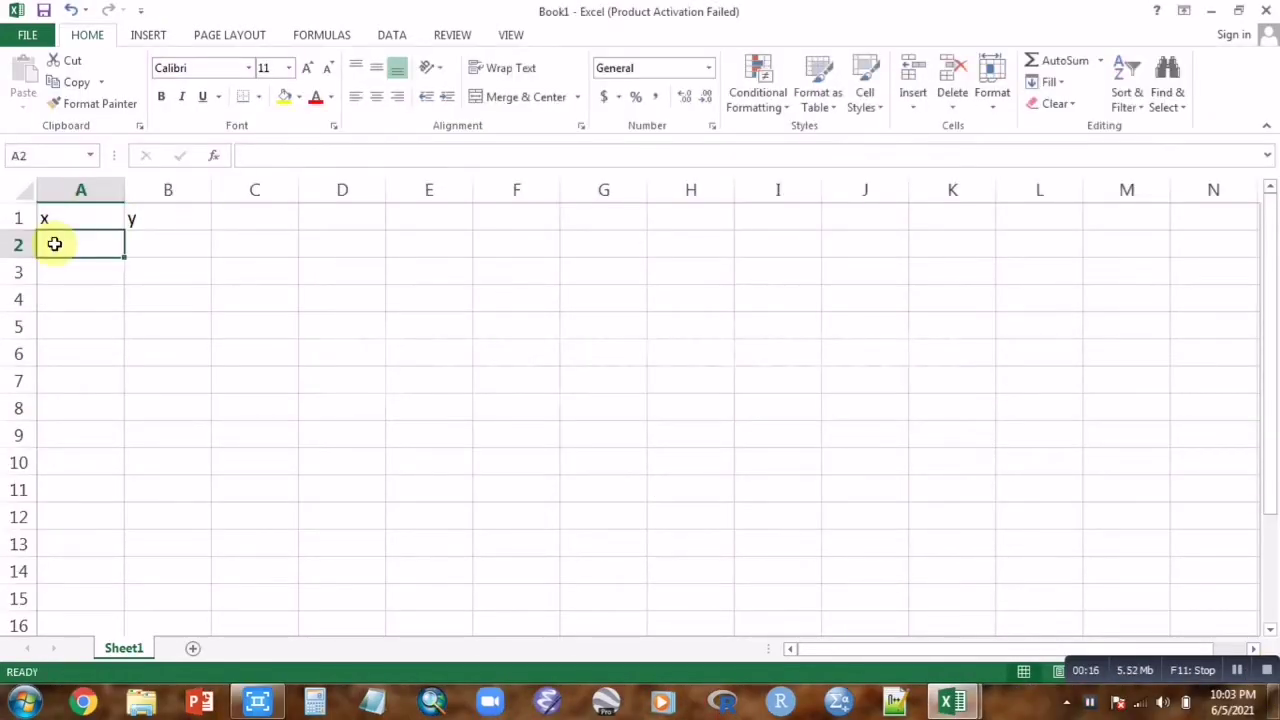
Fill the x column in A2:A10 with 78, 78, 98, 56, 45, 23, 65, 89 and 78
{"action": "type", "text": "78"}
{"action": "key", "text": "Return"}
{"action": "left_click", "coordinate": [90, 272]}
{"action": "type", "text": "78"}
{"action": "left_click", "coordinate": [90, 300]}
{"action": "type", "text": "98"}
{"action": "left_click", "coordinate": [100, 325]}
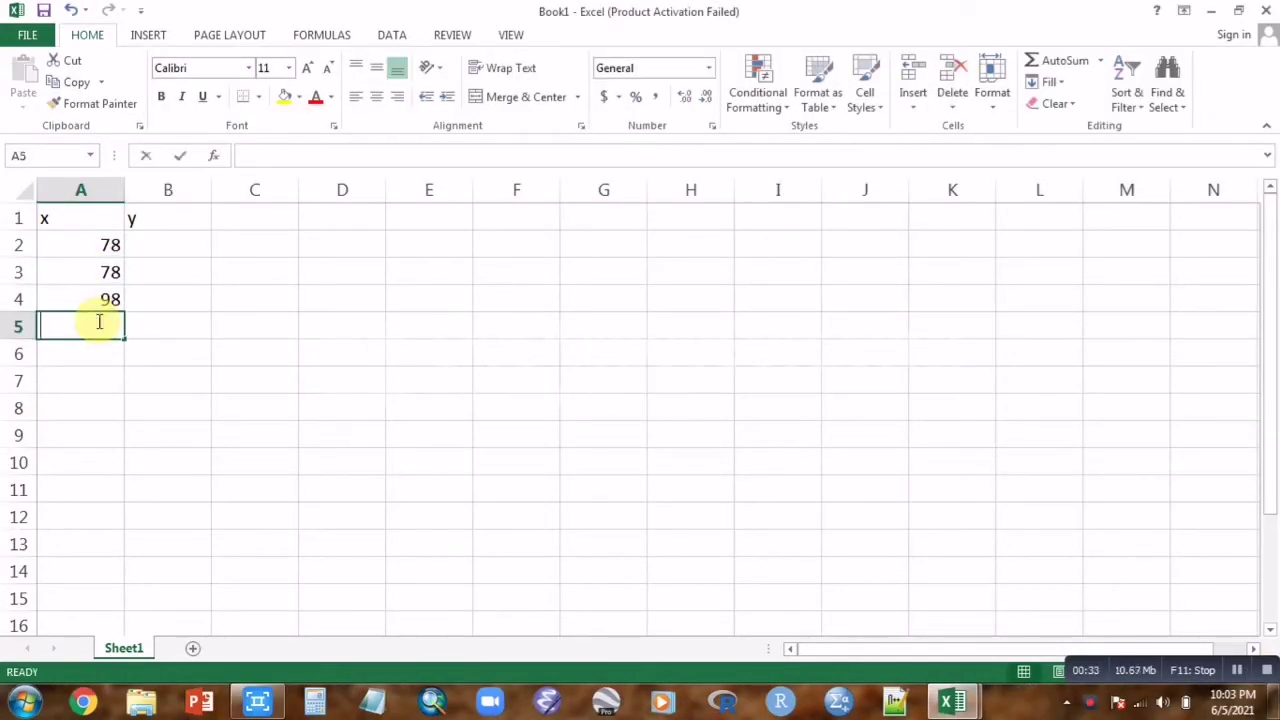
{"action": "type", "text": "56"}
{"action": "left_click", "coordinate": [109, 352]}
{"action": "type", "text": "45"}
{"action": "left_click", "coordinate": [100, 382]}
{"action": "type", "text": "23"}
{"action": "left_click", "coordinate": [95, 408]}
{"action": "type", "text": "65"}
{"action": "left_click", "coordinate": [95, 435]}
{"action": "type", "text": "89"}
{"action": "left_click", "coordinate": [91, 462]}
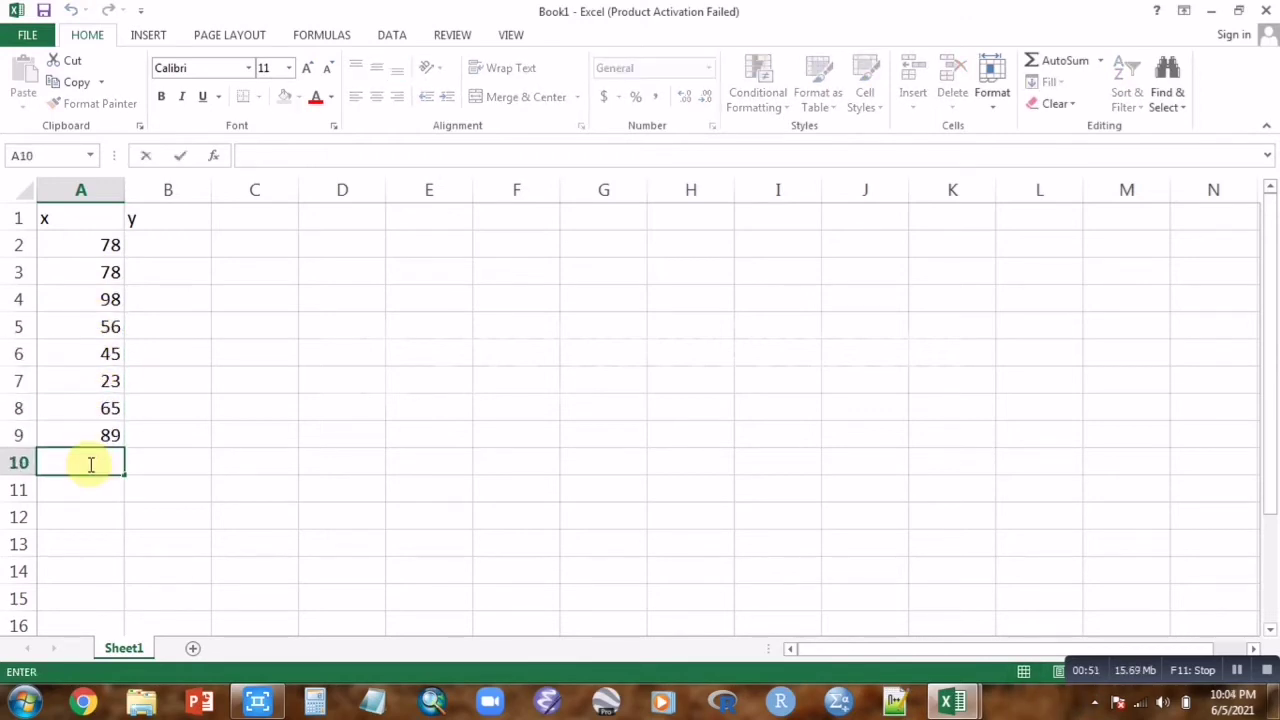
{"action": "type", "text": "78"}
Fill the y column in B2:B10 with 20, 23, 45, 89, 78, 45, 12, 87 and 20
{"action": "left_click", "coordinate": [149, 244]}
{"action": "type", "text": "20"}
{"action": "left_click", "coordinate": [154, 271]}
{"action": "type", "text": "23"}
{"action": "left_click", "coordinate": [151, 299]}
{"action": "type", "text": "45"}
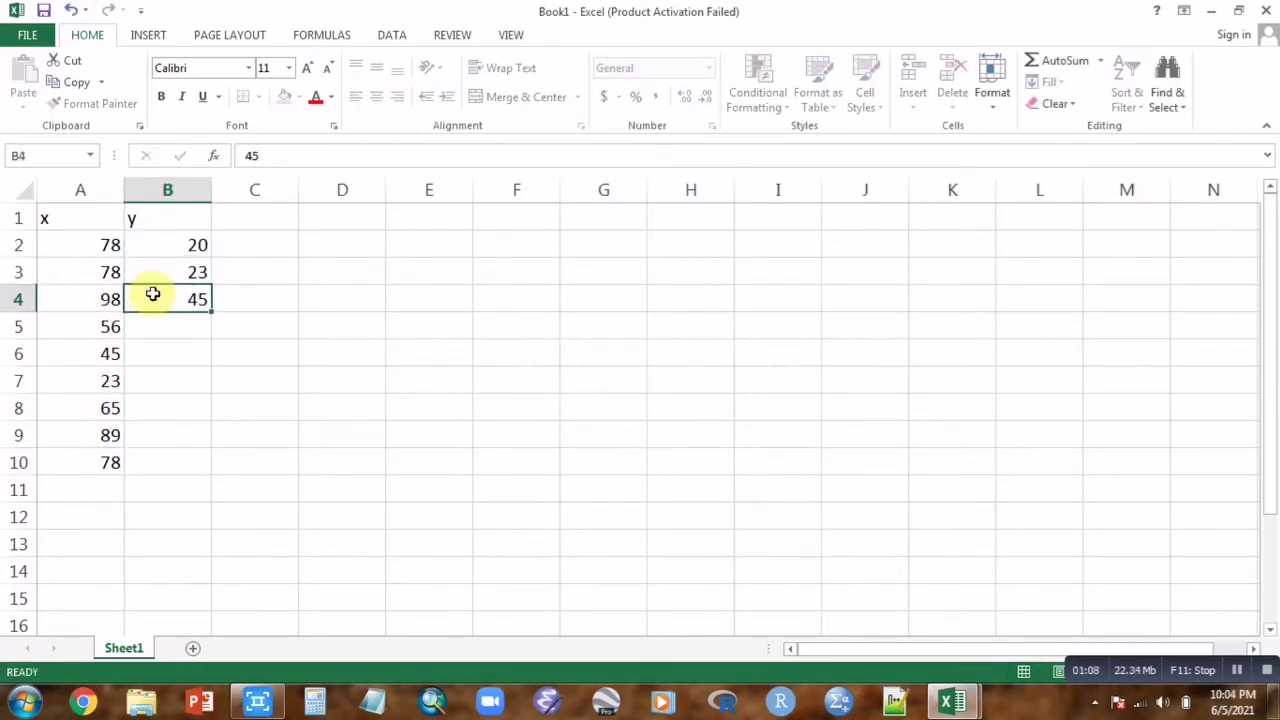
{"action": "left_click", "coordinate": [157, 326]}
{"action": "type", "text": "89"}
{"action": "left_click", "coordinate": [157, 351]}
{"action": "type", "text": "7812"}
{"action": "left_click", "coordinate": [151, 434]}
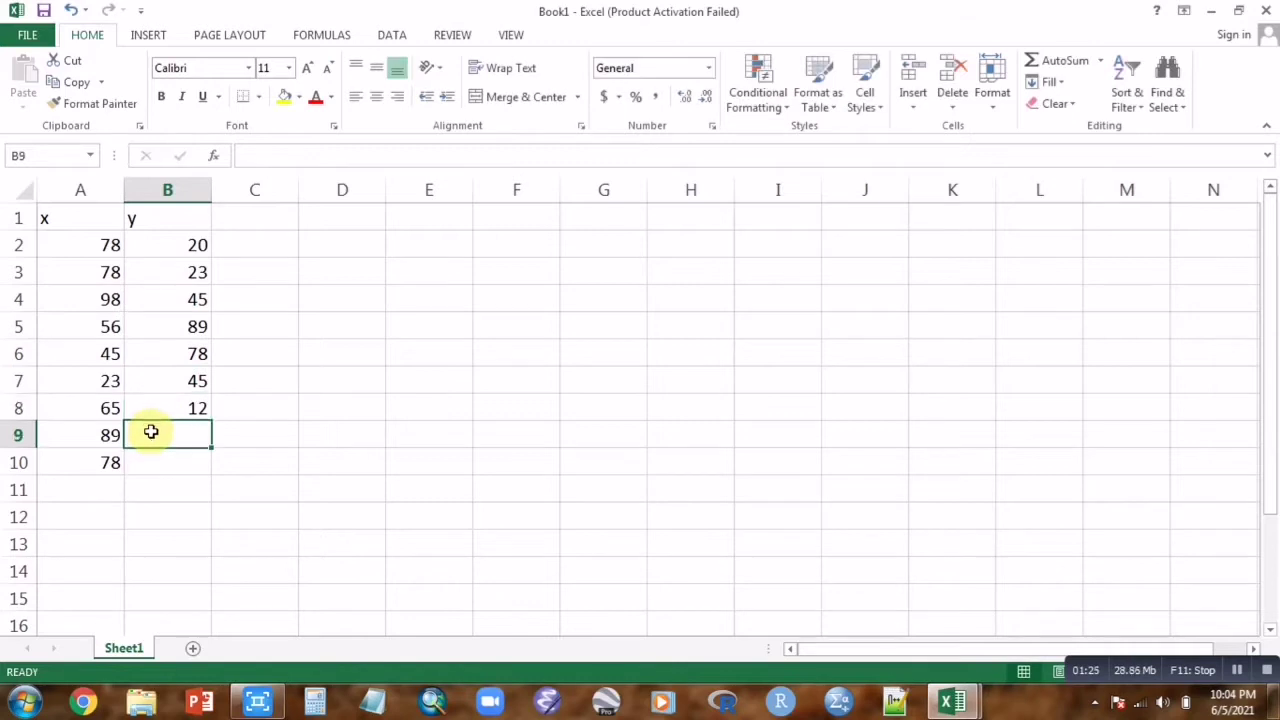
{"action": "type", "text": "87"}
{"action": "key", "text": "Return"}
{"action": "type", "text": "20"}
{"action": "key", "text": "ctrl+Return"}
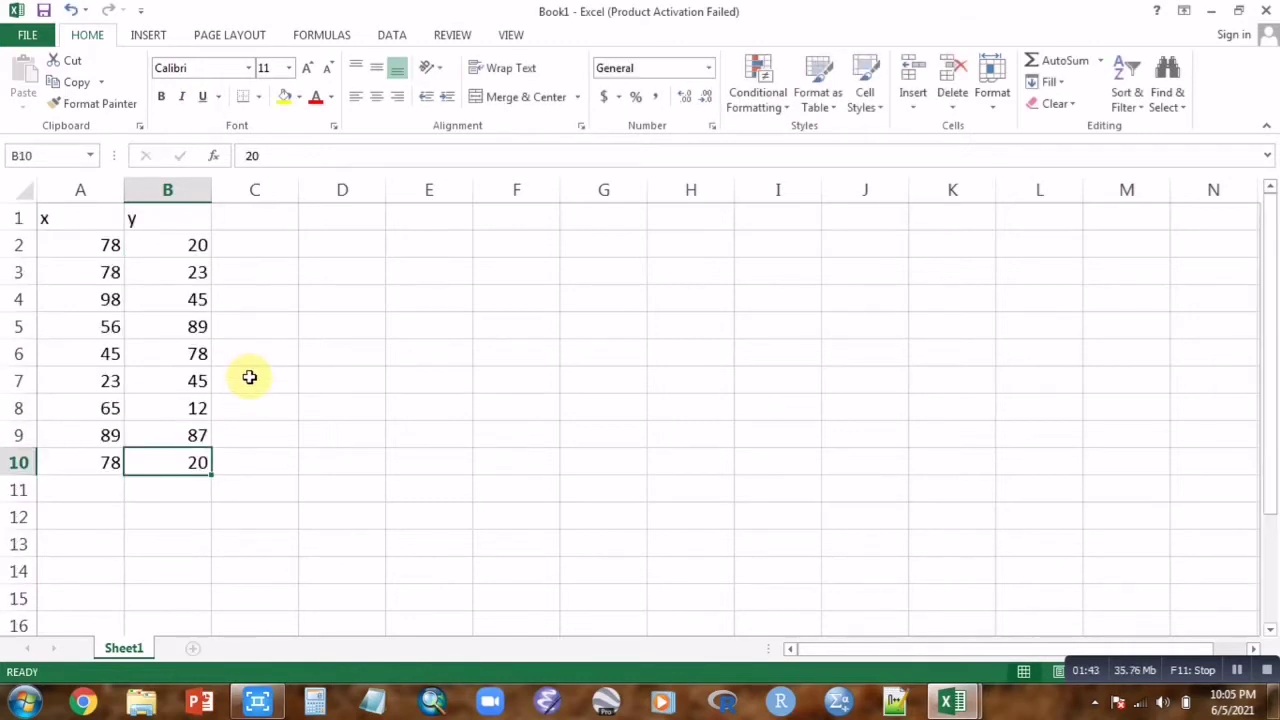
Enter the formula =SUM(A2:B2) in C2 and fill it down to C10
{"action": "scroll", "coordinate": [251, 377], "scroll_direction": "up", "scroll_amount": 2}
{"action": "left_click", "coordinate": [357, 272]}
{"action": "type", "text": "=sum"}
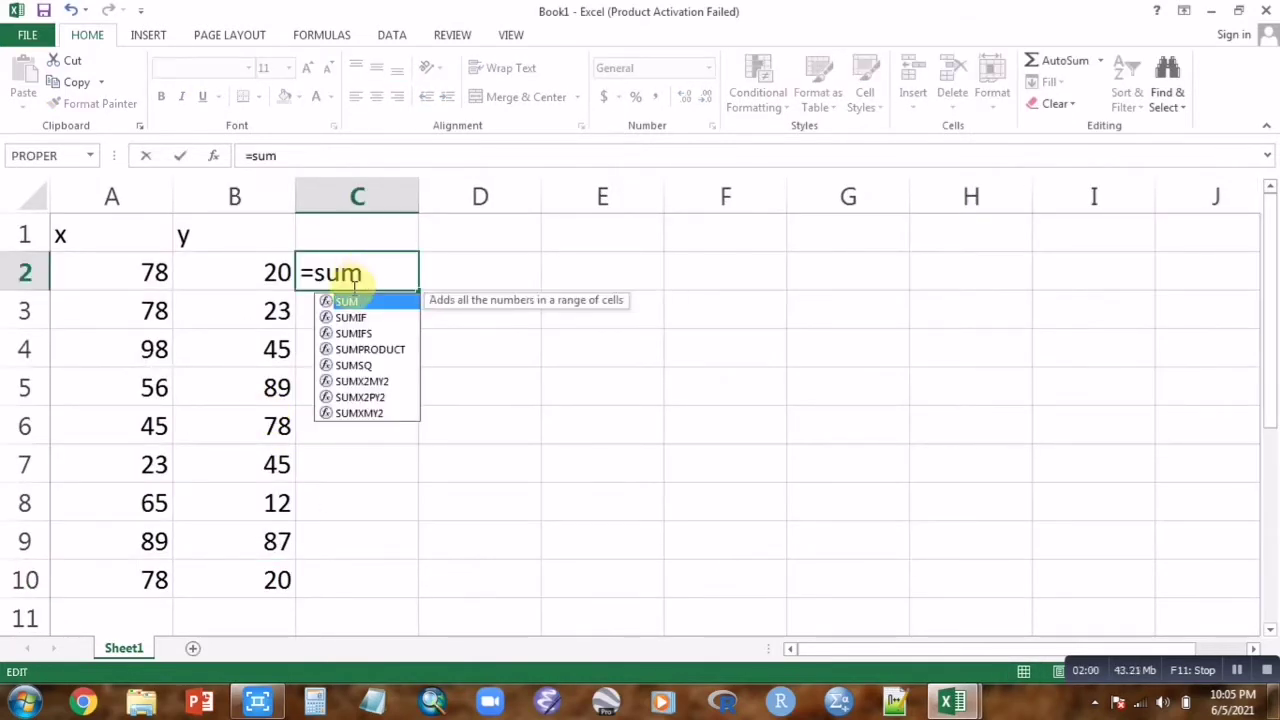
{"action": "double_click", "coordinate": [357, 303]}
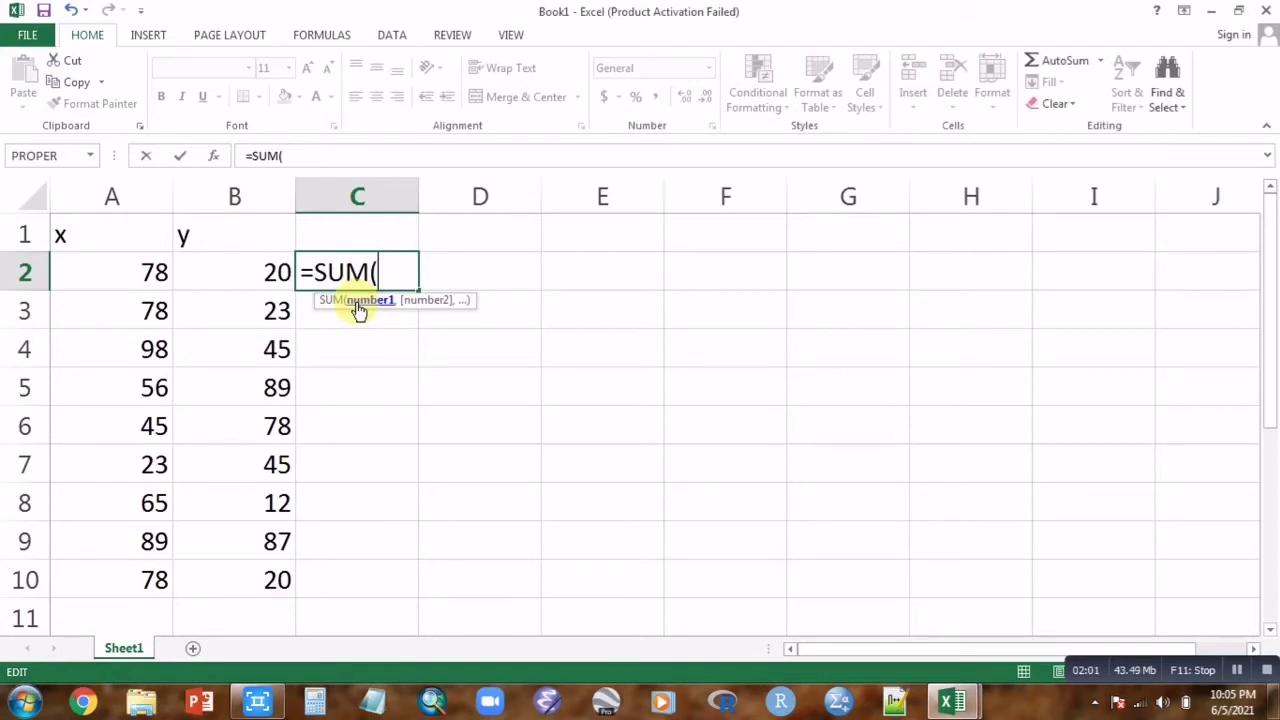
{"action": "left_click", "coordinate": [147, 280]}
{"action": "left_click_drag", "start_coordinate": [147, 280], "coordinate": [273, 270]}
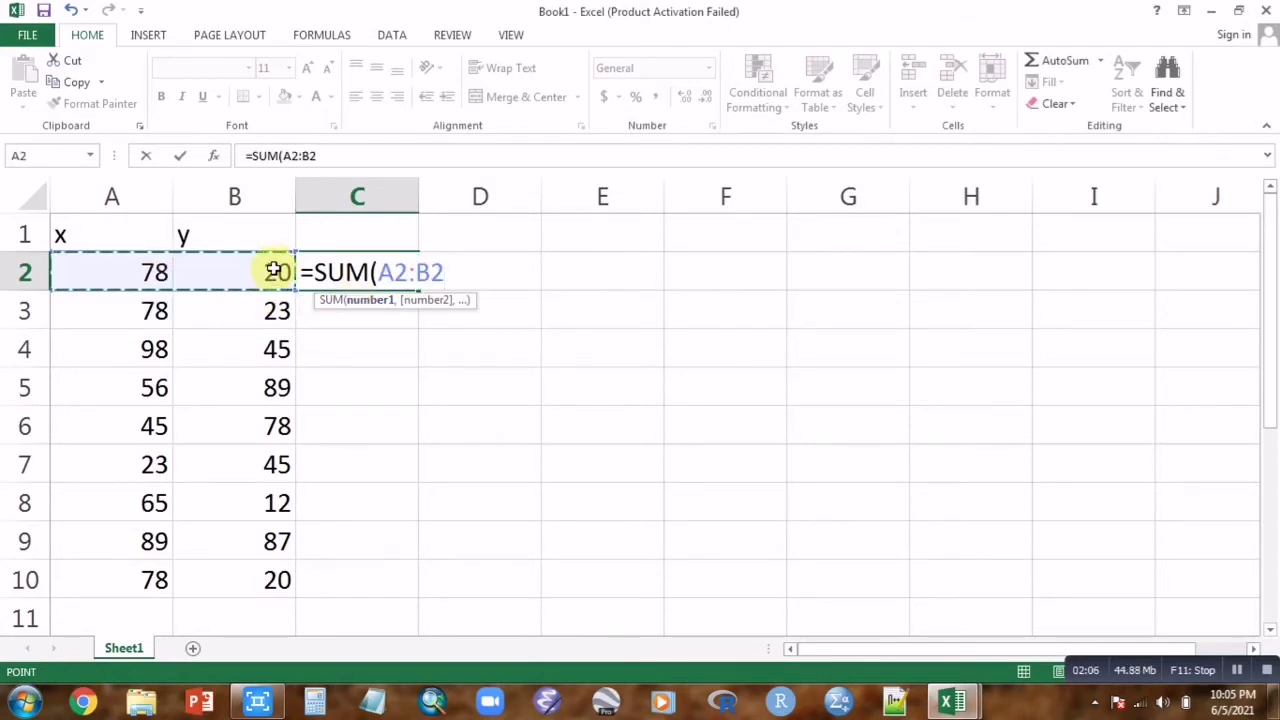
{"action": "type", "text": ")"}
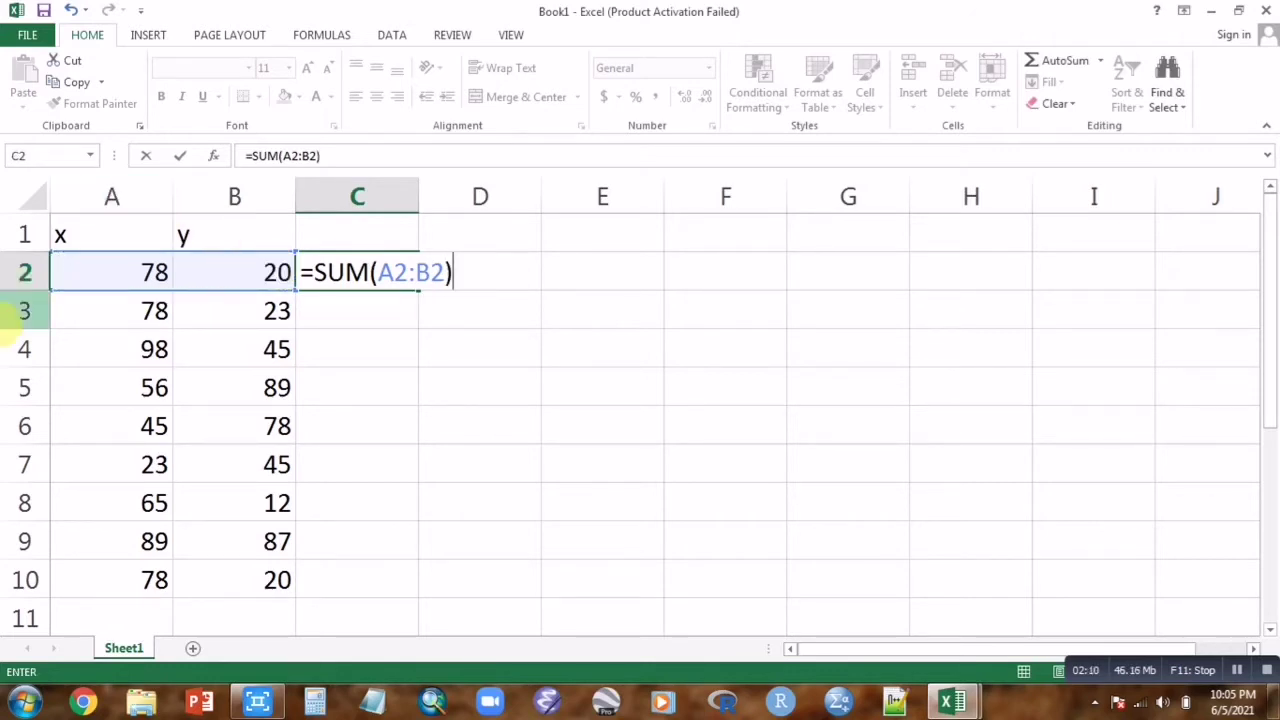
{"action": "key", "text": "Return"}
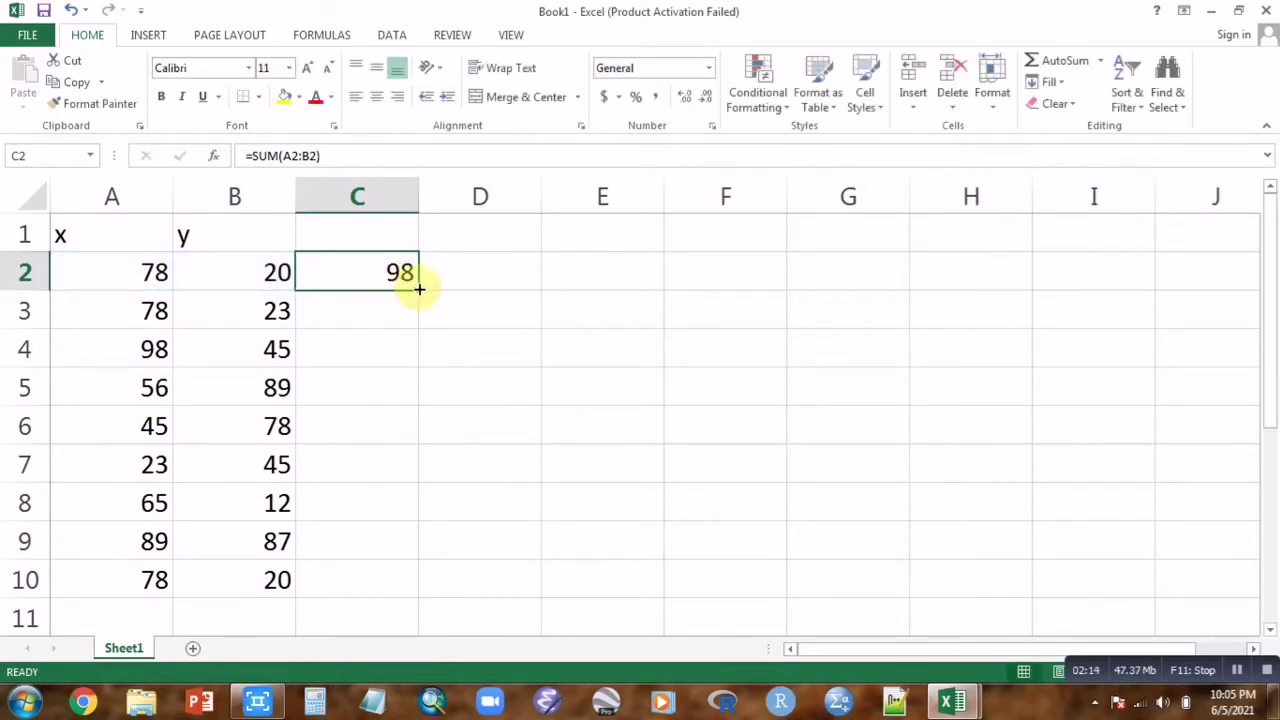
{"action": "double_click", "coordinate": [419, 289]}
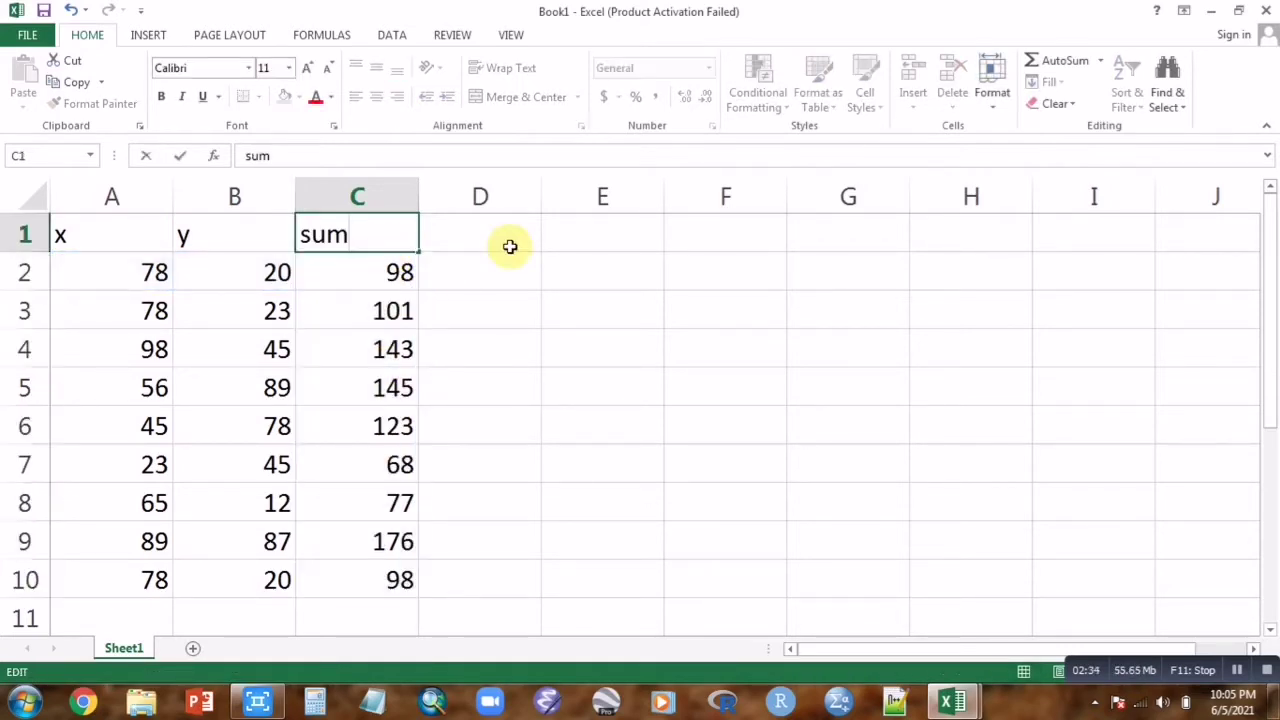
Label column C as sum in C1 and column D as minu in D1
{"action": "left_click", "coordinate": [508, 244]}
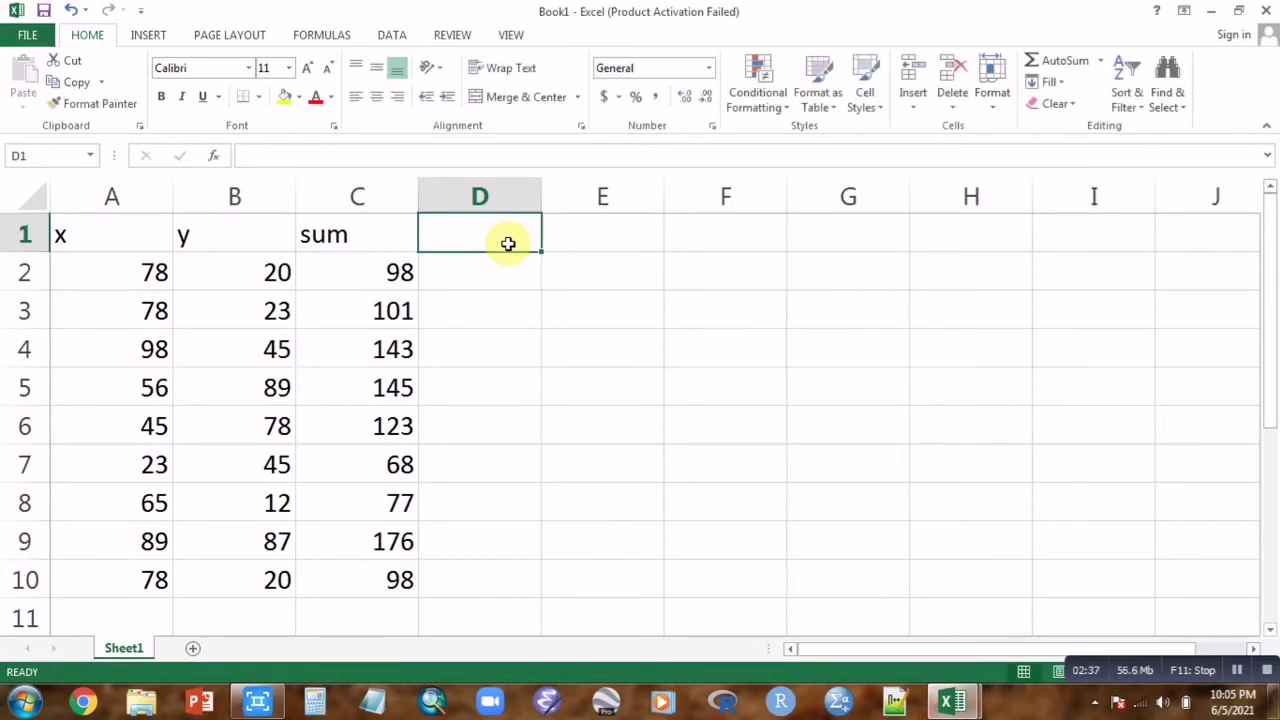
{"action": "double_click", "coordinate": [508, 243]}
{"action": "type", "text": "min"}
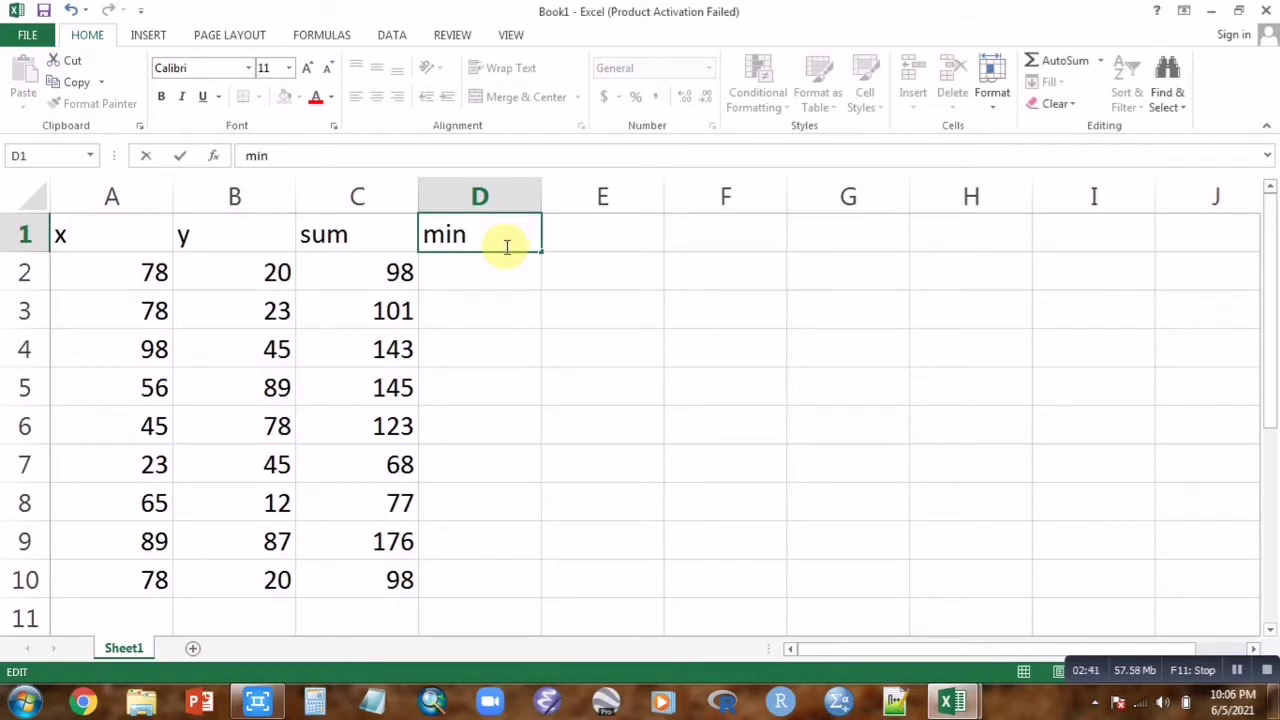
{"action": "type", "text": "u"}
Enter the subtraction formula =A2-B2 in D2 and fill it down to D10
{"action": "left_click", "coordinate": [495, 278]}
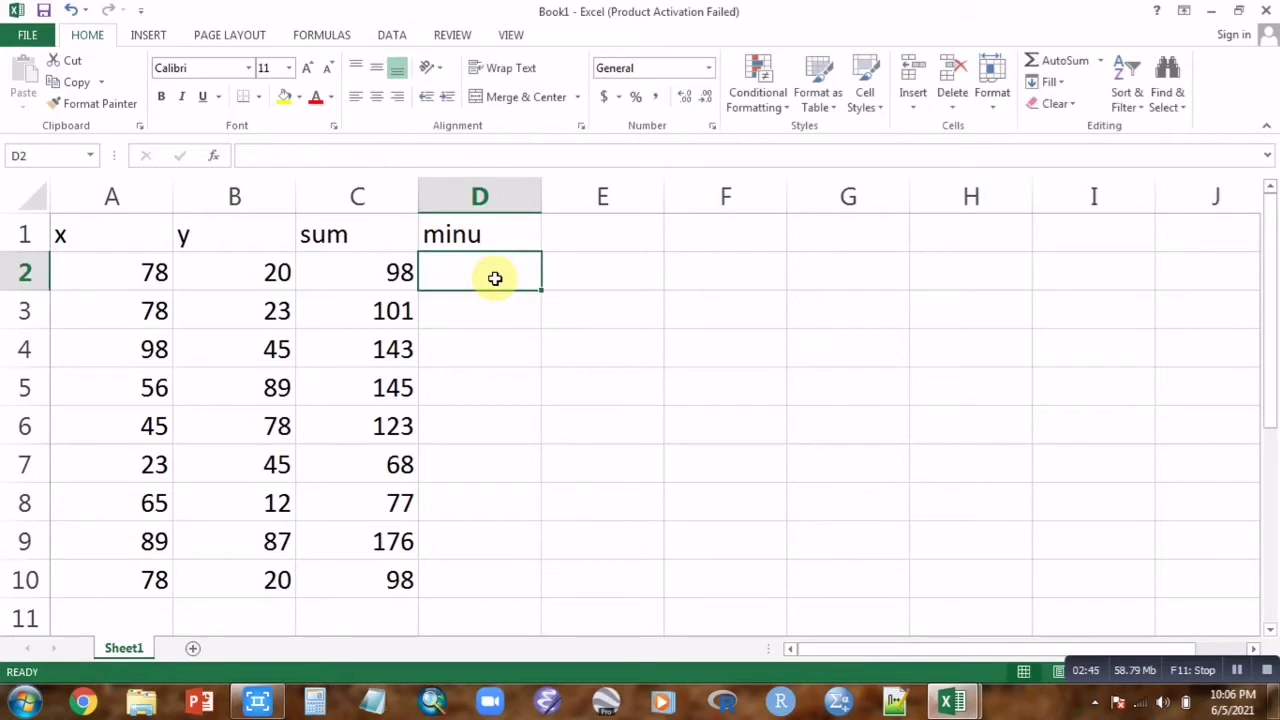
{"action": "type", "text": "="}
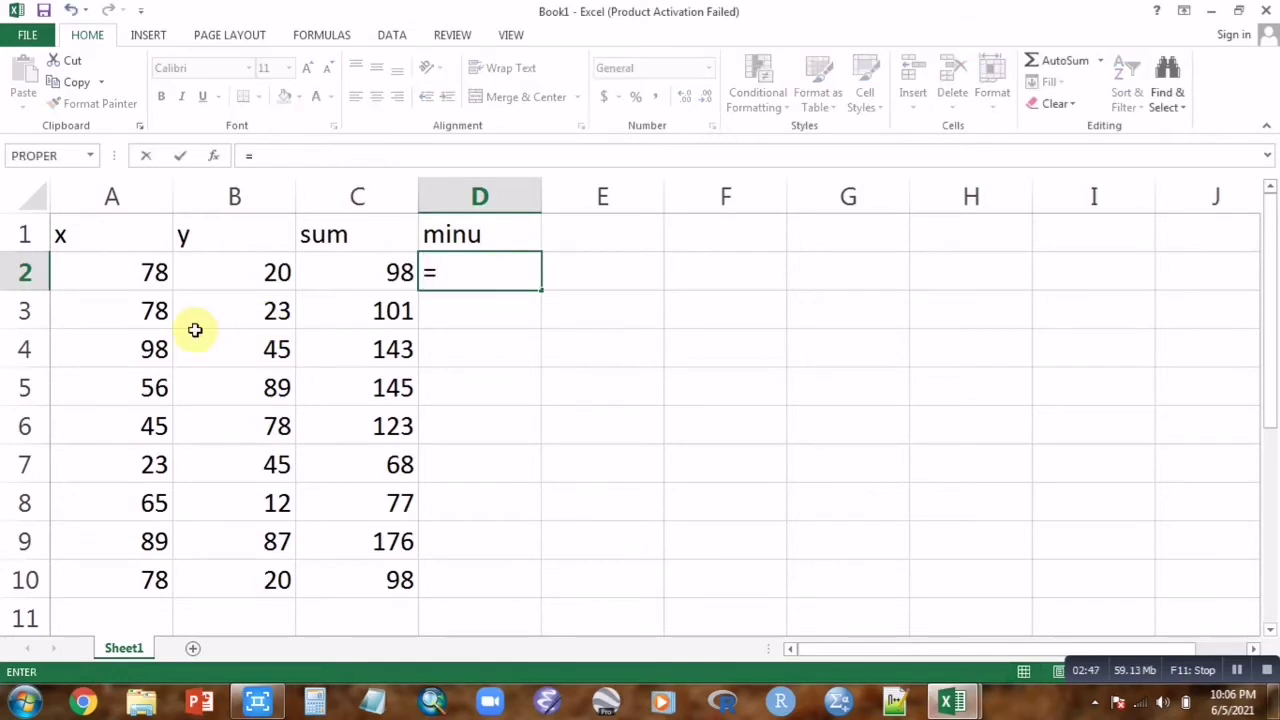
{"action": "left_click", "coordinate": [152, 273]}
{"action": "type", "text": "-"}
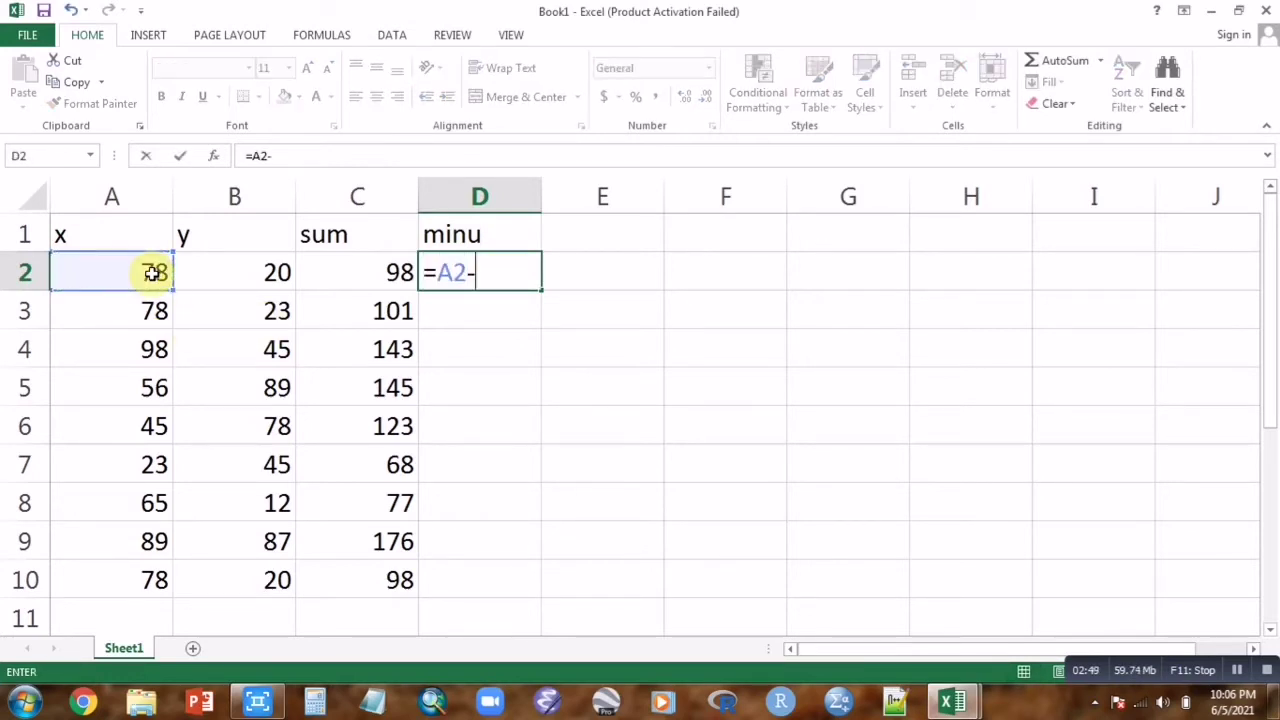
{"action": "left_click", "coordinate": [276, 273]}
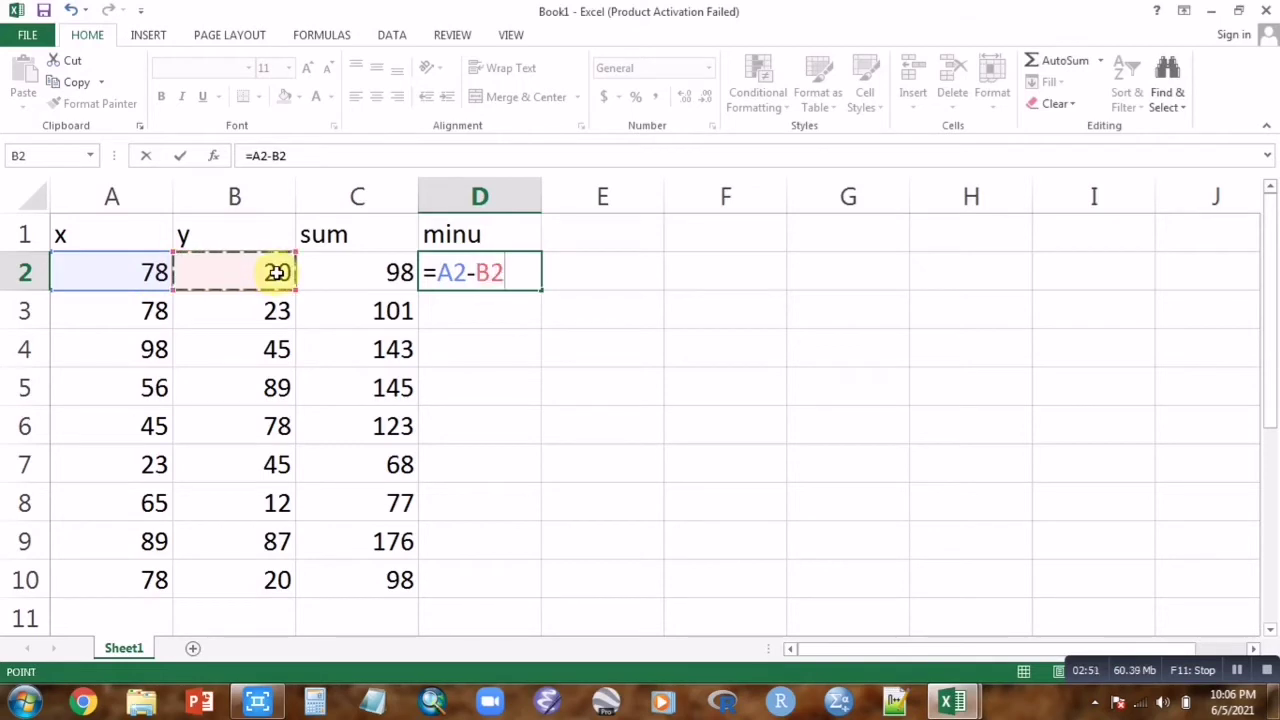
{"action": "key", "text": "ctrl+Return"}
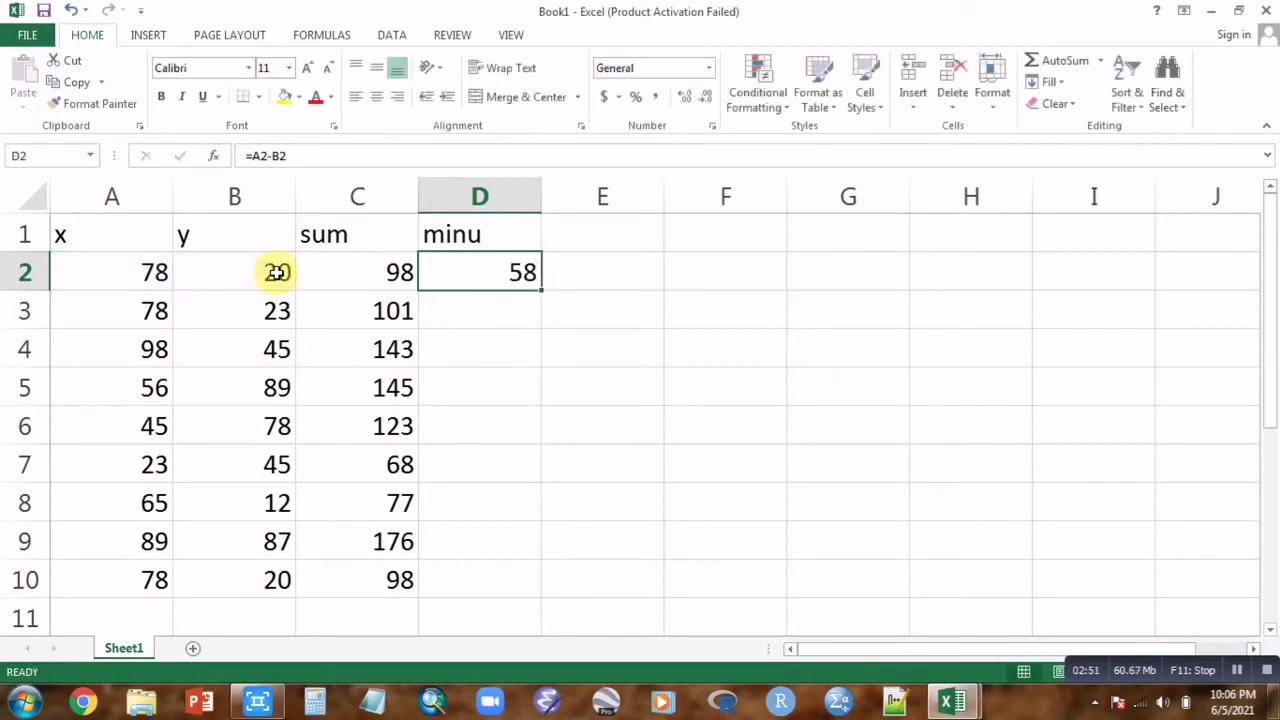
{"action": "double_click", "coordinate": [540, 289]}
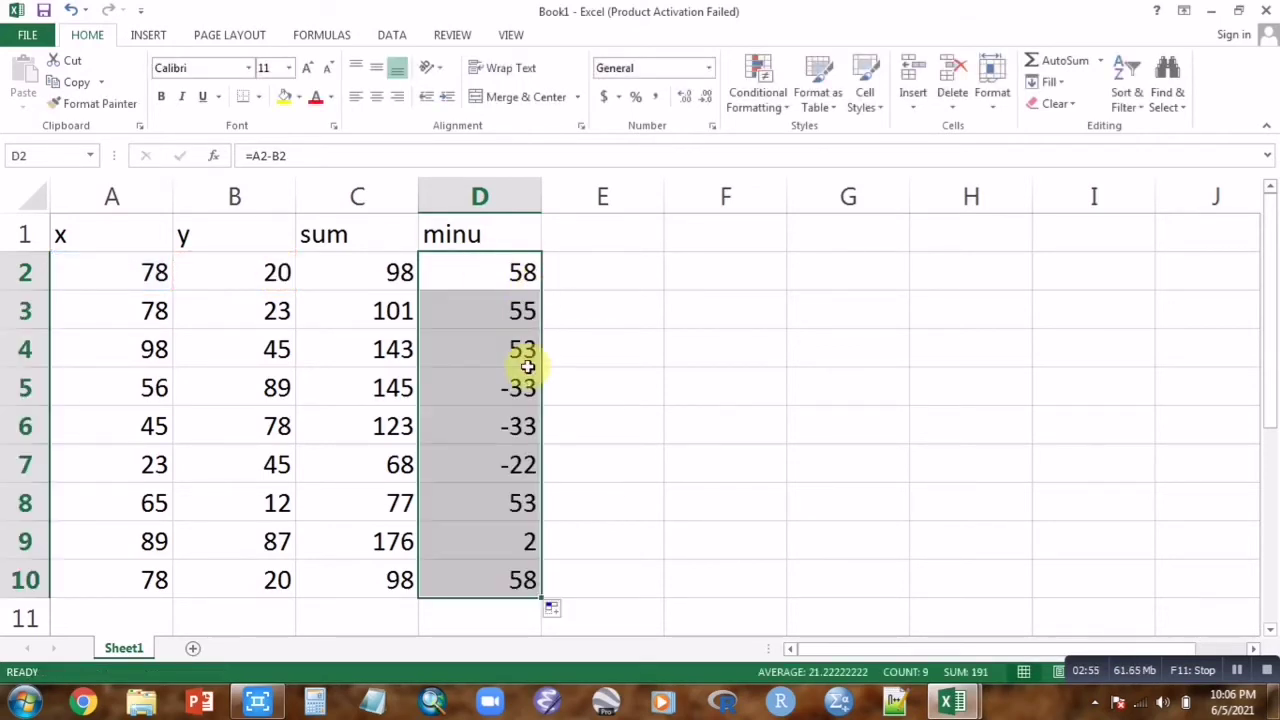
Enter the column heading multi in E1
{"action": "left_click", "coordinate": [583, 237]}
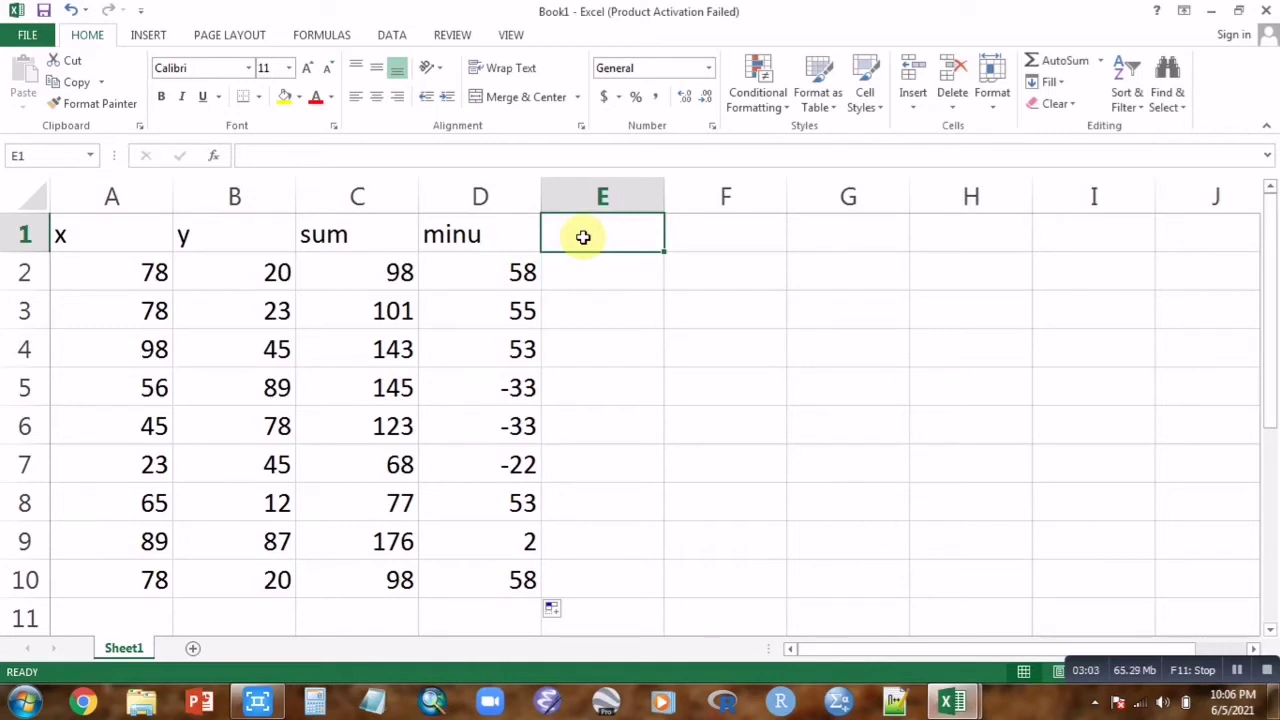
{"action": "double_click", "coordinate": [585, 237]}
{"action": "type", "text": "mut"}
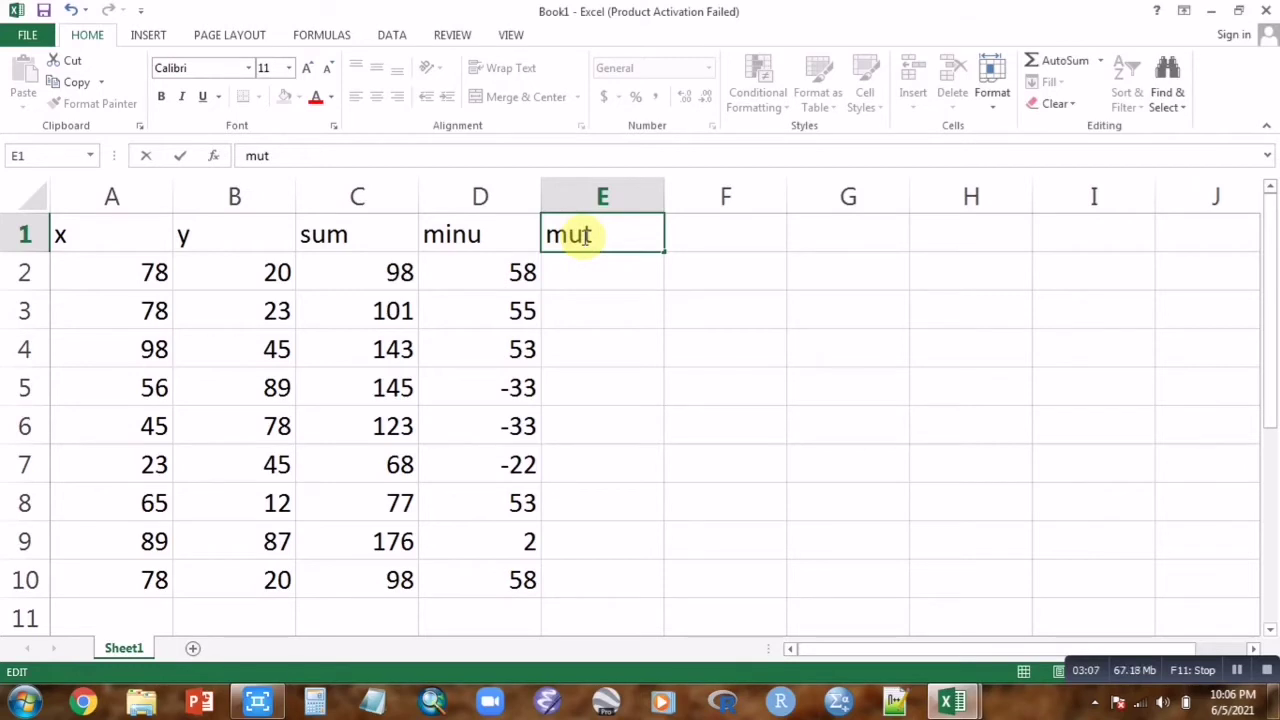
{"action": "type", "text": "yi"}
{"action": "type", "text": "i"}
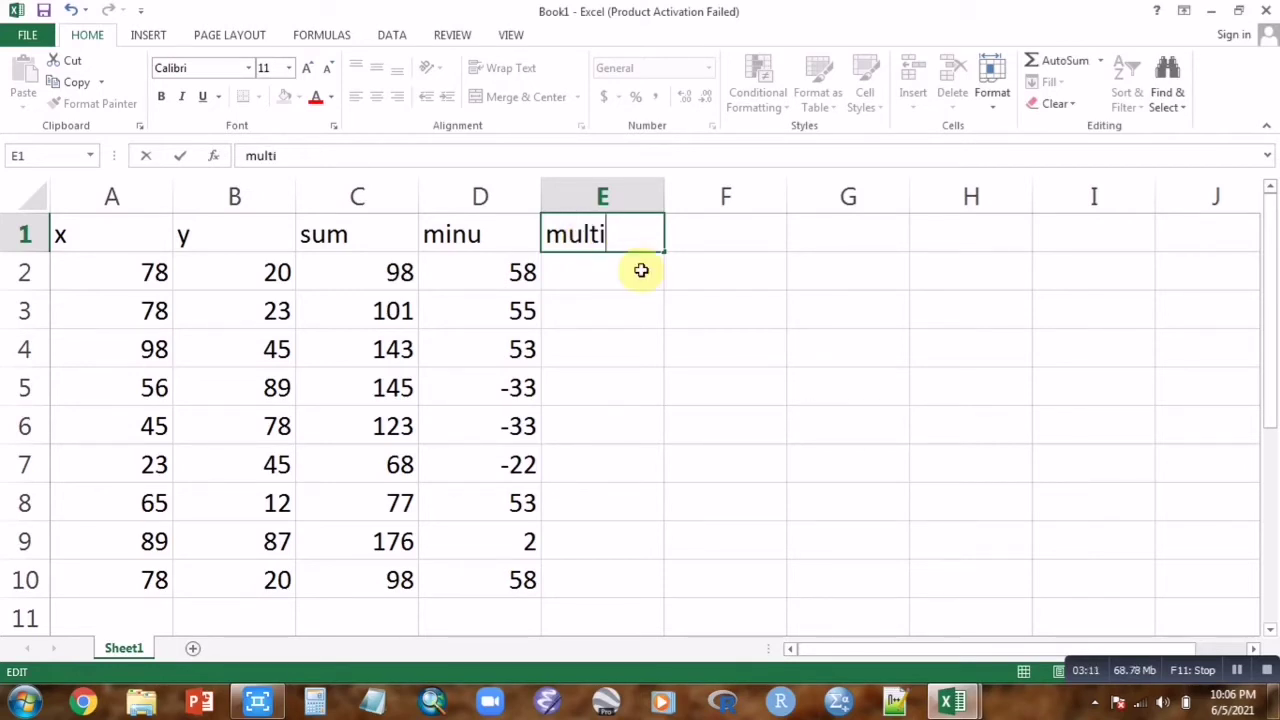
Enter the multiplication formula =A2*B2 in E2 and fill it down to E10
{"action": "left_click", "coordinate": [635, 272]}
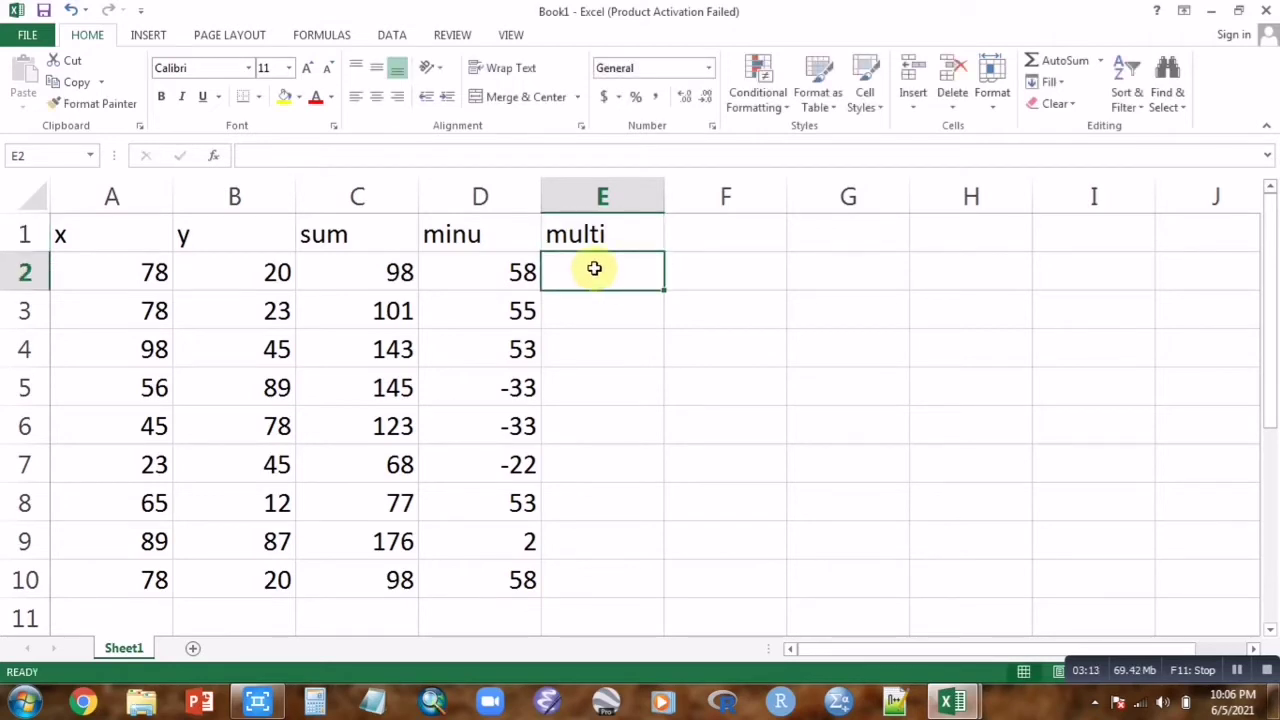
{"action": "type", "text": "="}
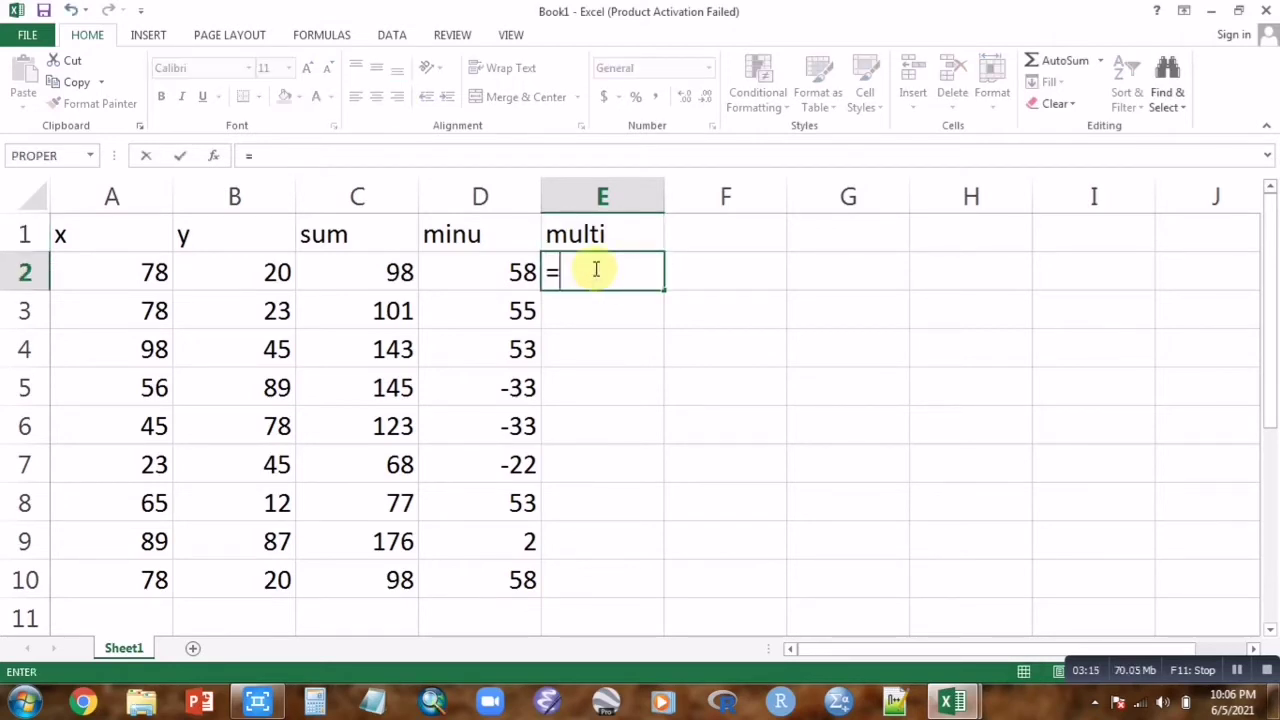
{"action": "left_click", "coordinate": [150, 270]}
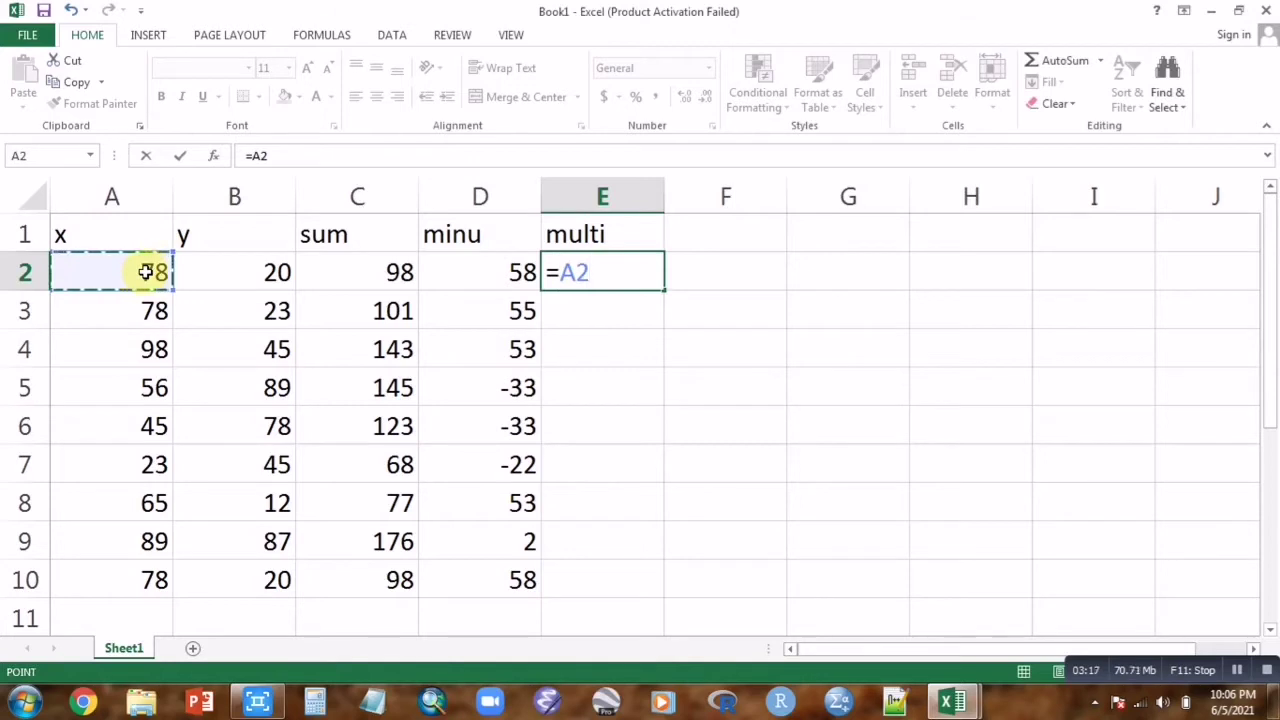
{"action": "type", "text": "*"}
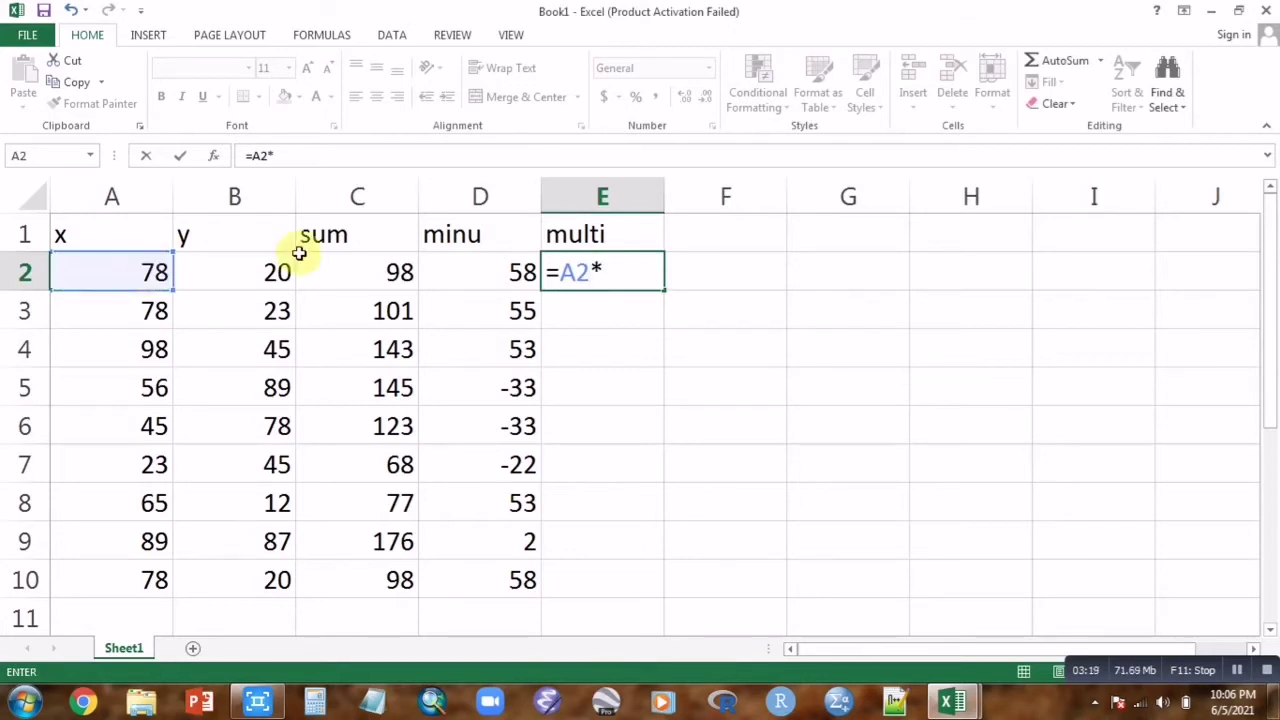
{"action": "left_click", "coordinate": [272, 270]}
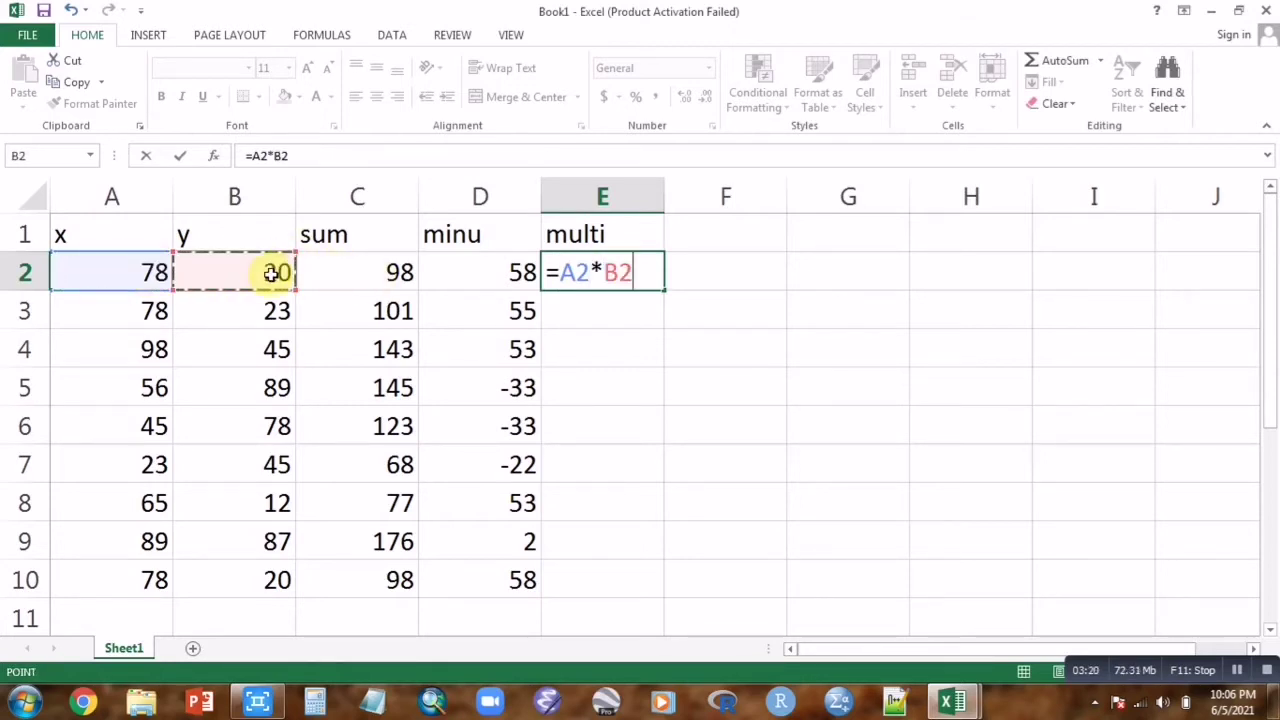
{"action": "key", "text": "ctrl+Return"}
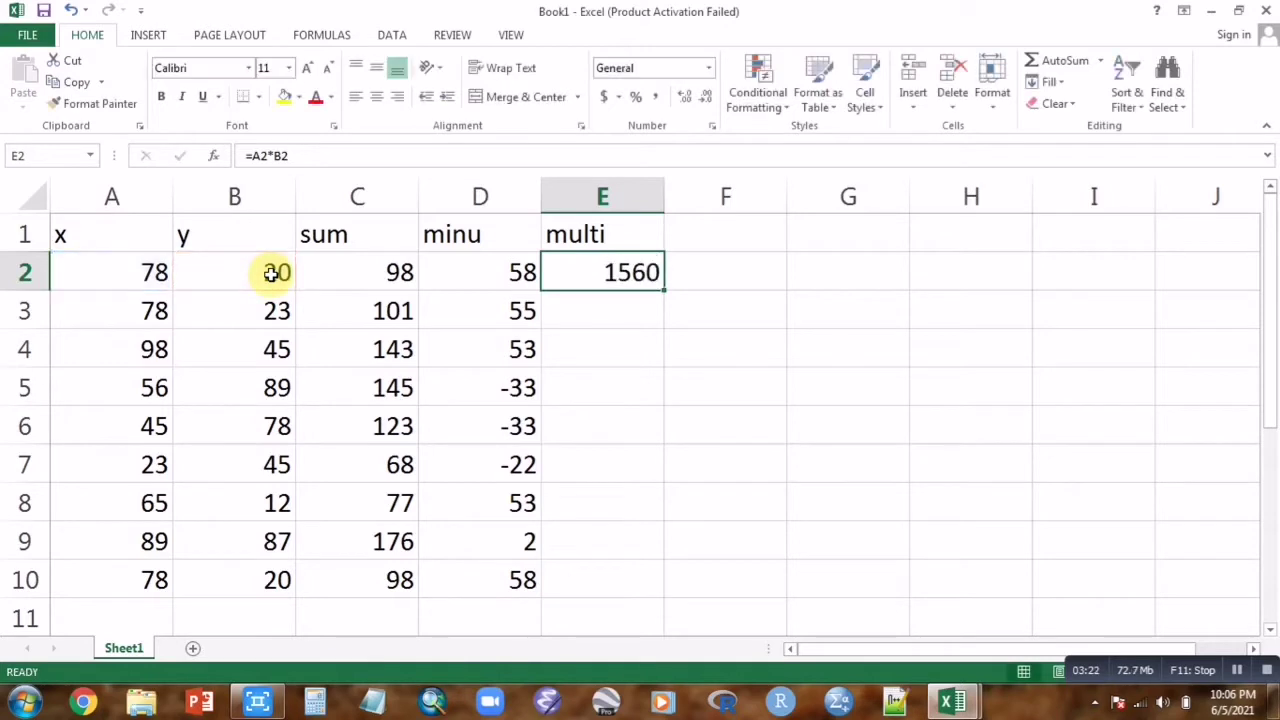
{"action": "double_click", "coordinate": [667, 289]}
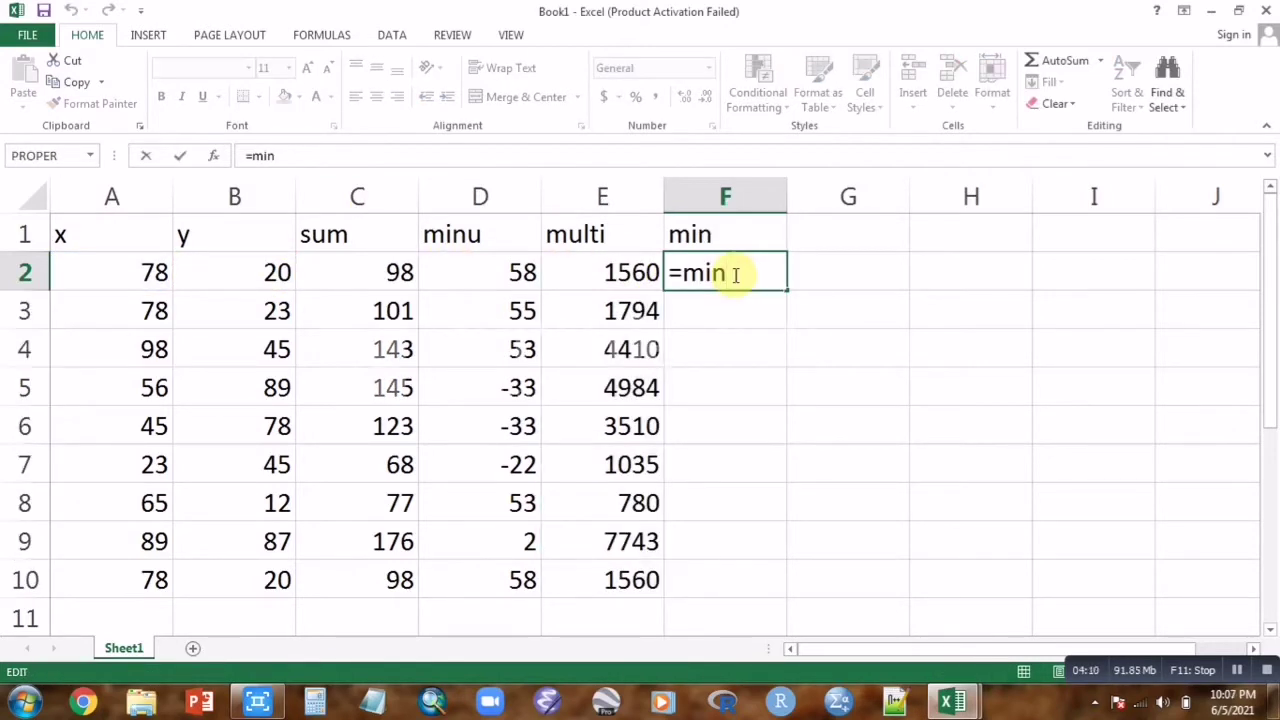
Complete the minimum formula in F2 as =min(A2:A10) for the x values
{"action": "type", "text": "("}
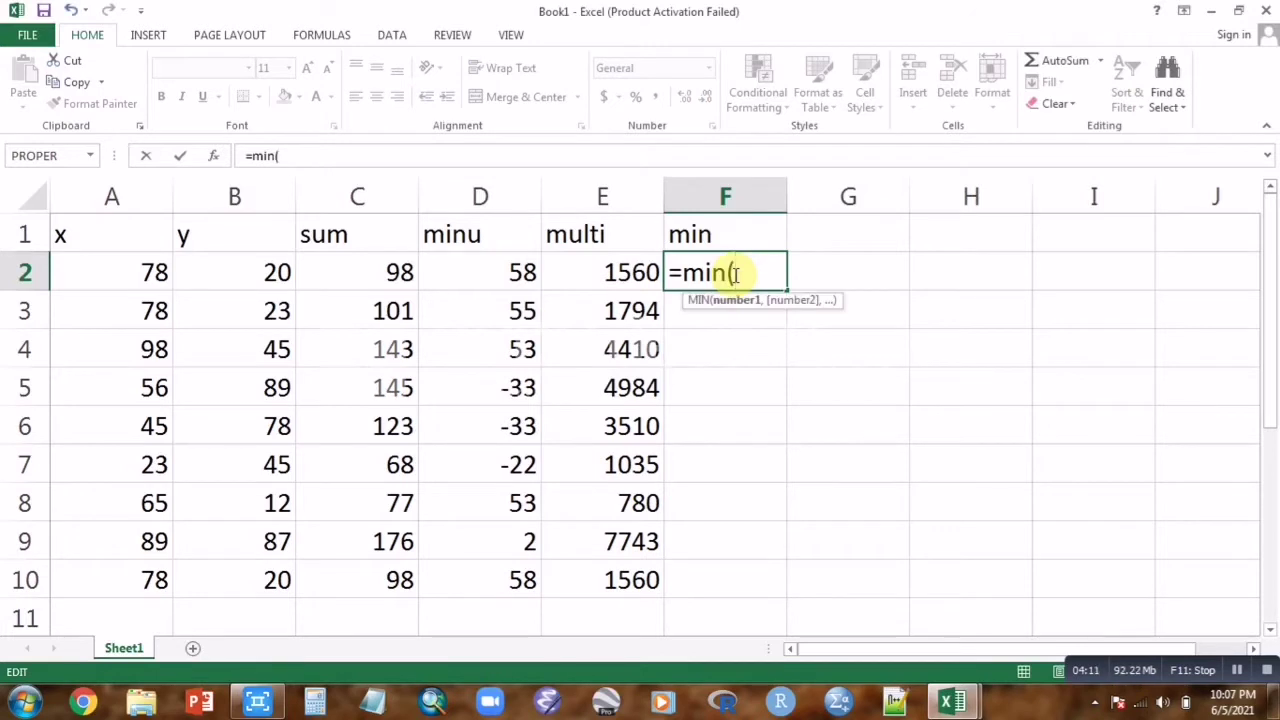
{"action": "left_click", "coordinate": [147, 278]}
{"action": "left_click_drag", "start_coordinate": [147, 278], "coordinate": [151, 590]}
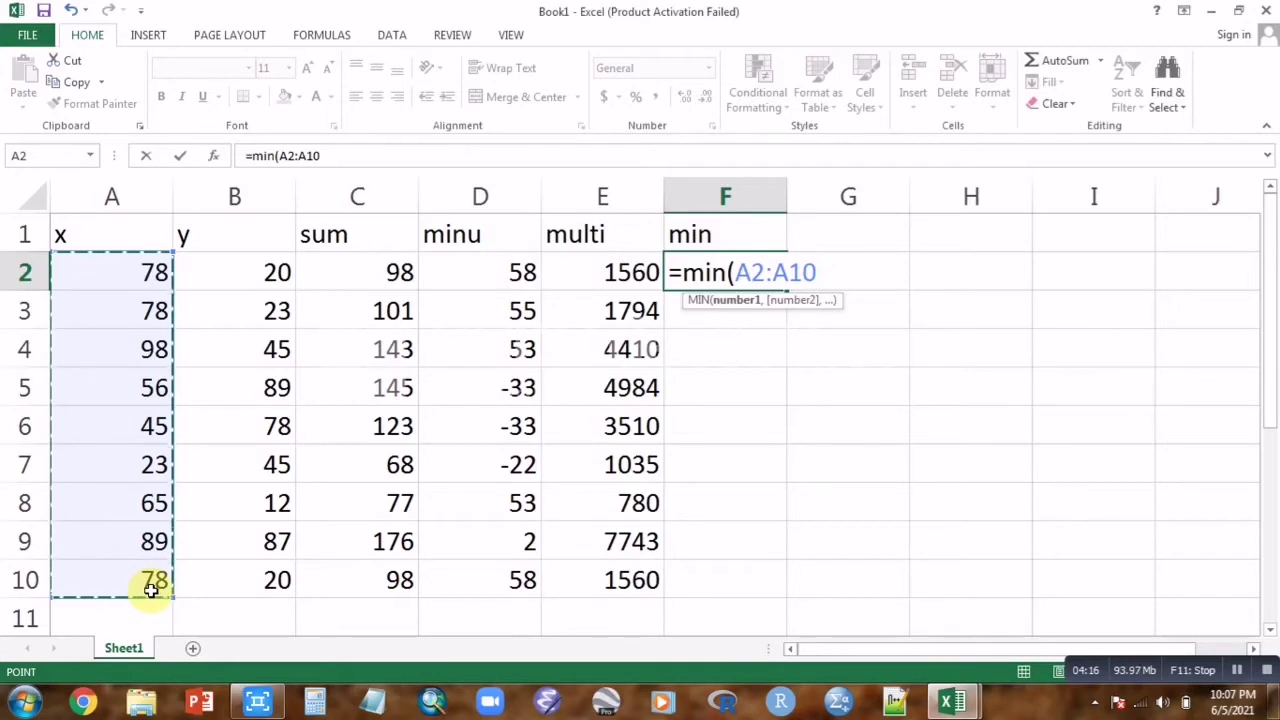
{"action": "type", "text": ")"}
{"action": "key", "text": "ctrl+Return"}
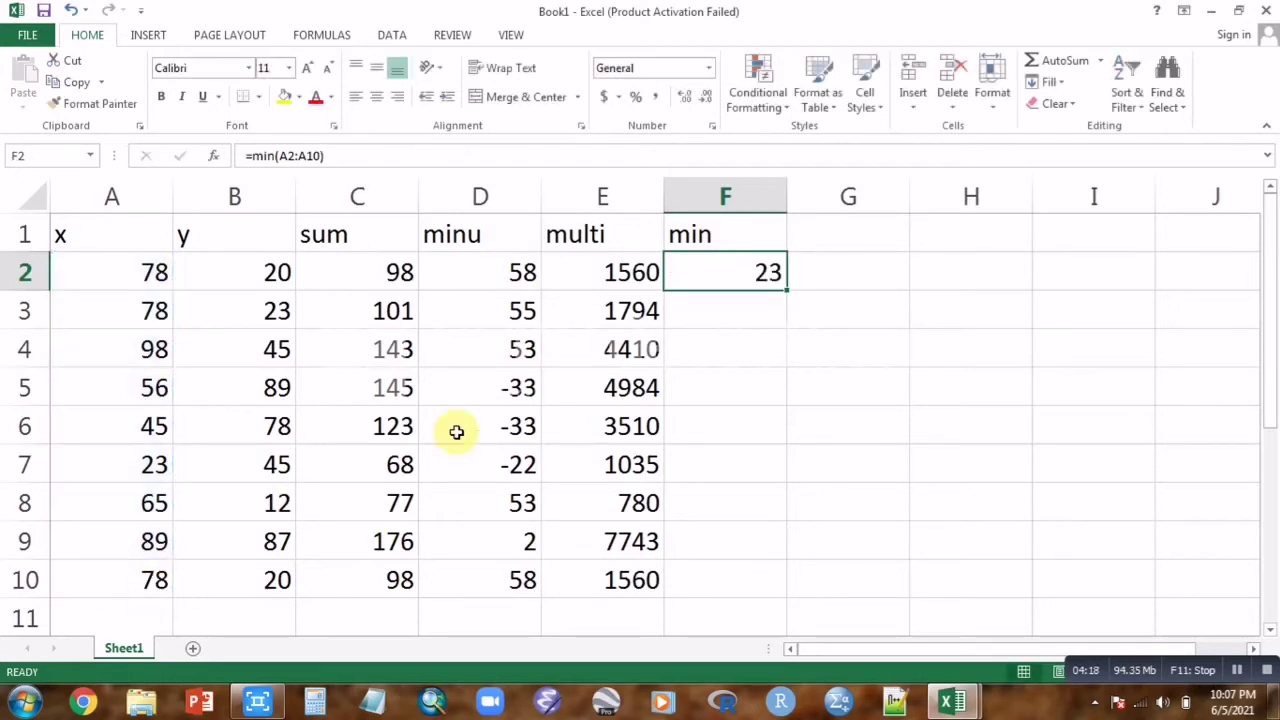
{"action": "left_click", "coordinate": [820, 276]}
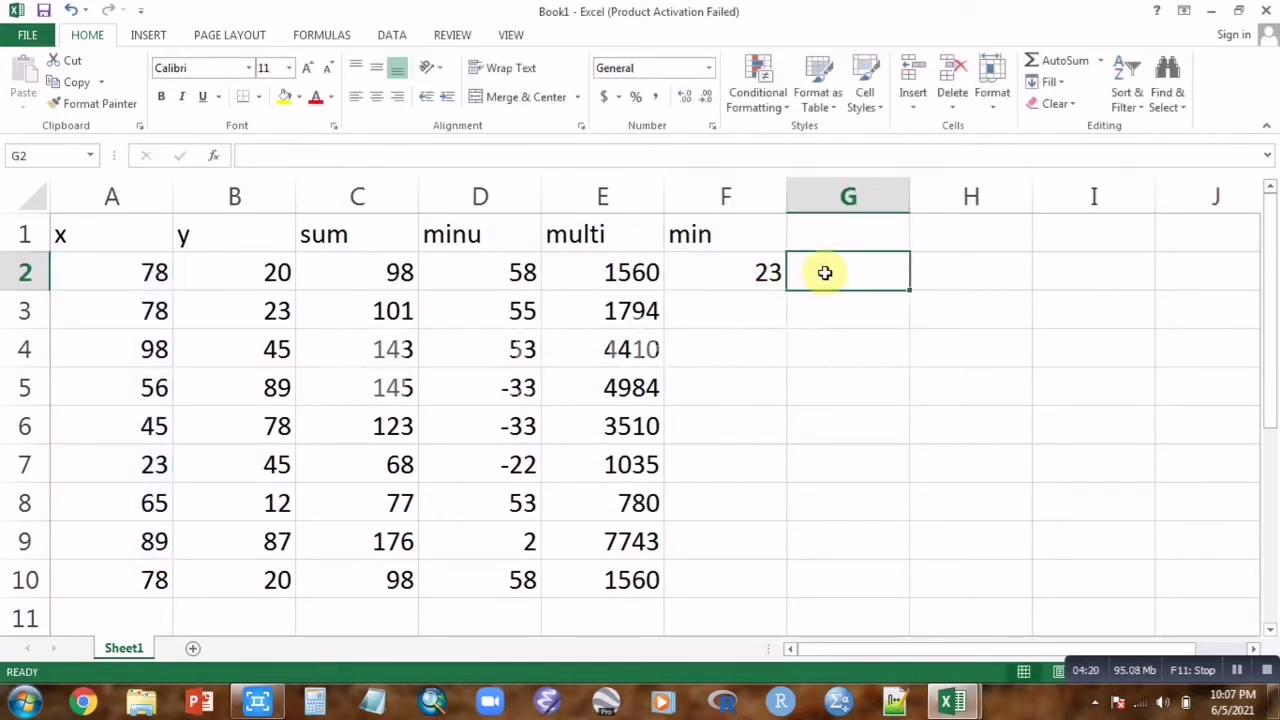
{"action": "left_click", "coordinate": [700, 317]}
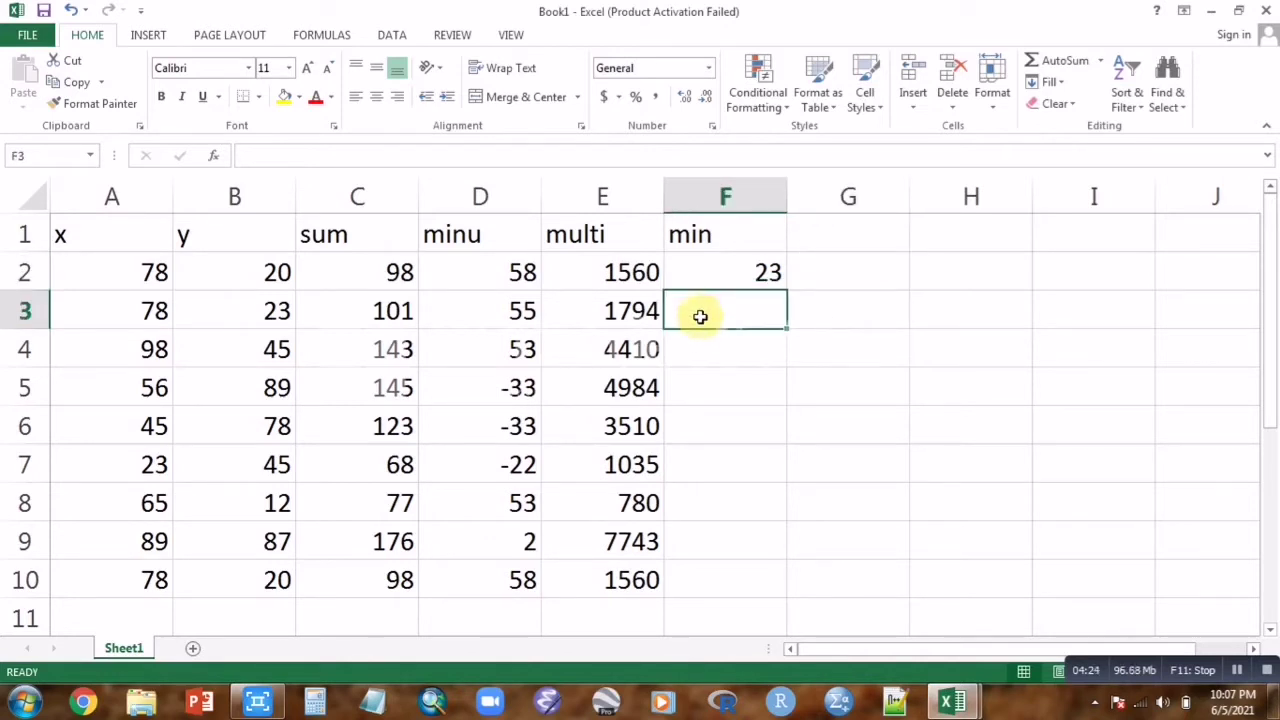
Change the column heading in F1 to min(x)
{"action": "left_click", "coordinate": [724, 236]}
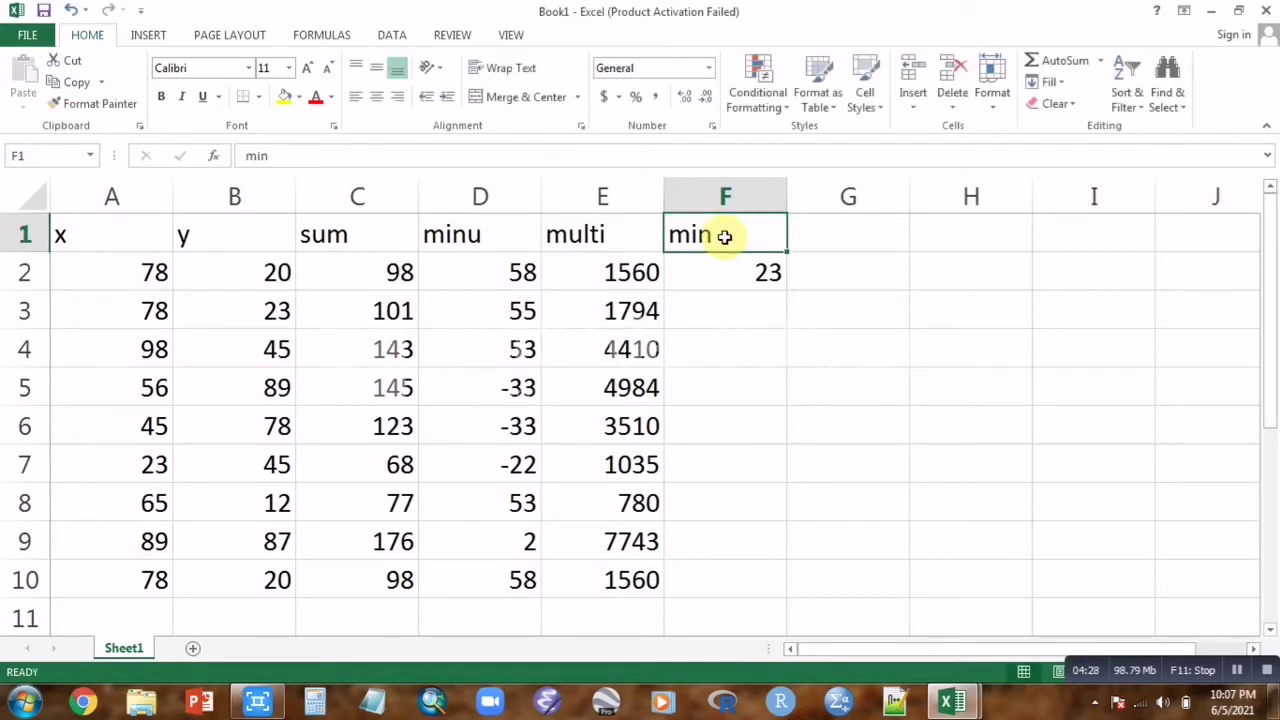
{"action": "double_click", "coordinate": [724, 236]}
{"action": "double_click", "coordinate": [726, 237]}
{"action": "left_click", "coordinate": [726, 238]}
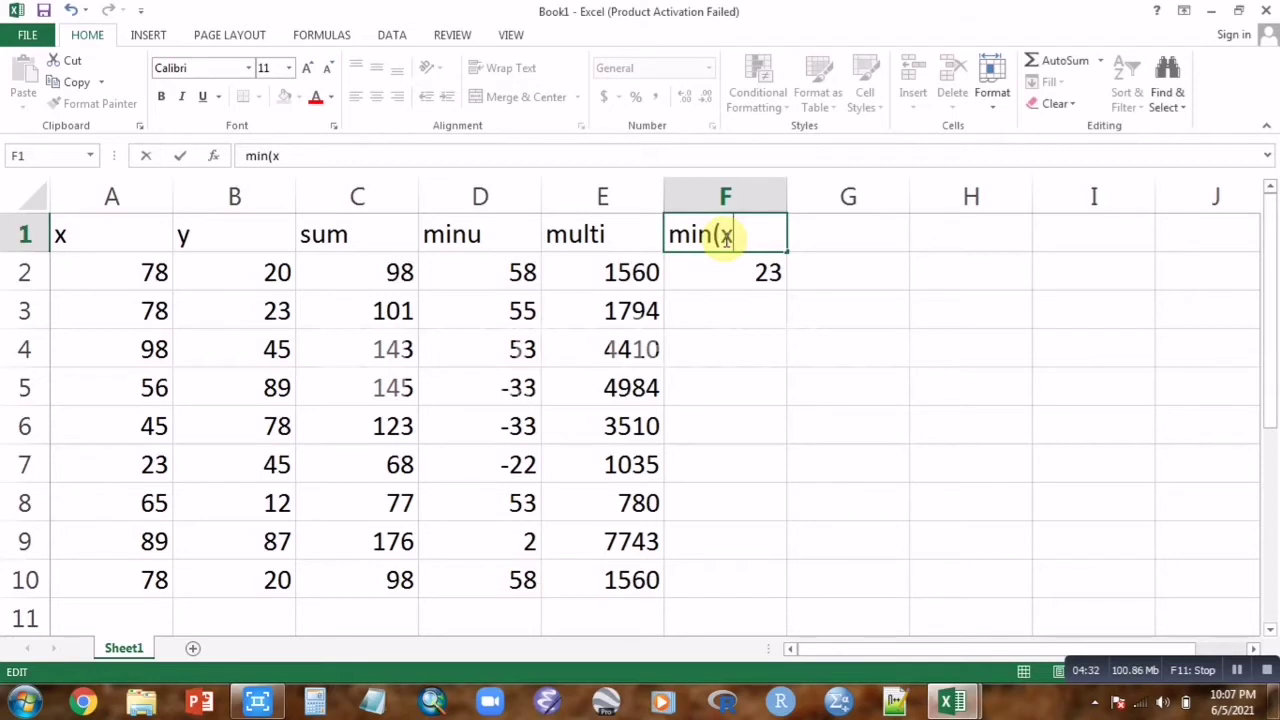
{"action": "type", "text": ")"}
Enter the label max(x) in F3, below the minimum of x
{"action": "left_click", "coordinate": [737, 303]}
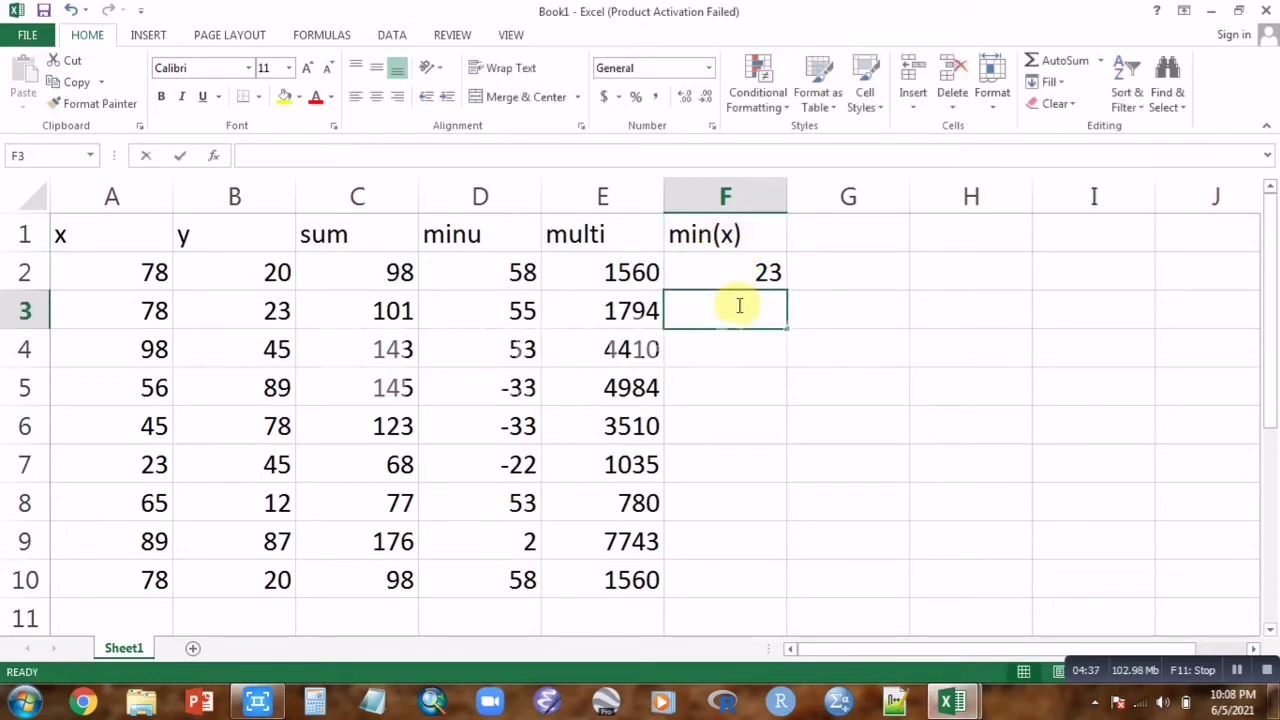
{"action": "type", "text": "max/9"}
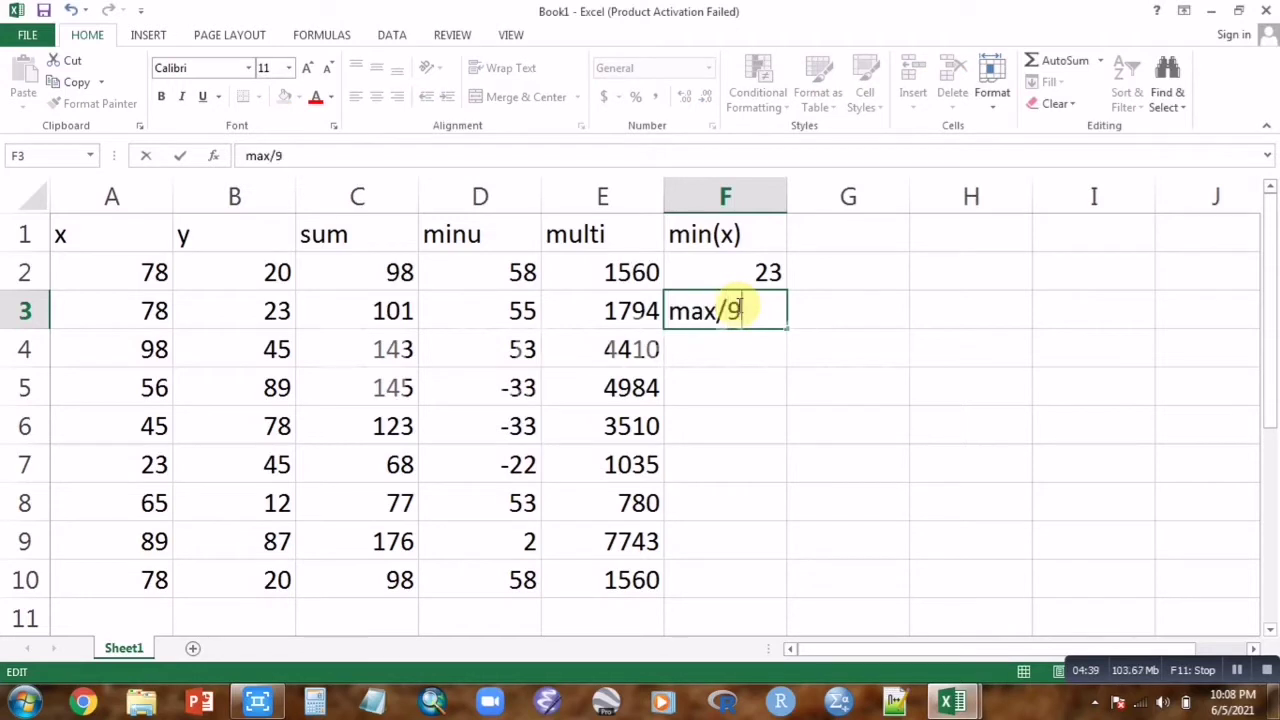
{"action": "key", "text": "BackSpace"}
{"action": "key", "text": "BackSpace"}
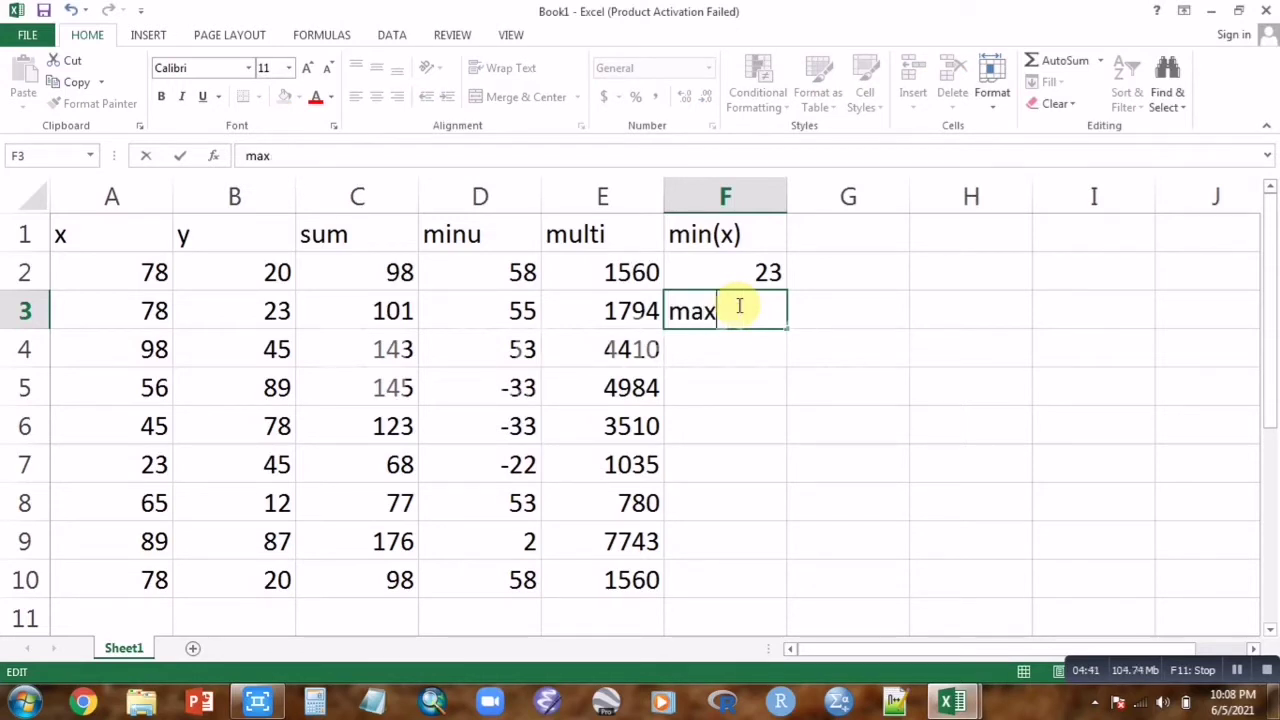
{"action": "type", "text": "(x)"}
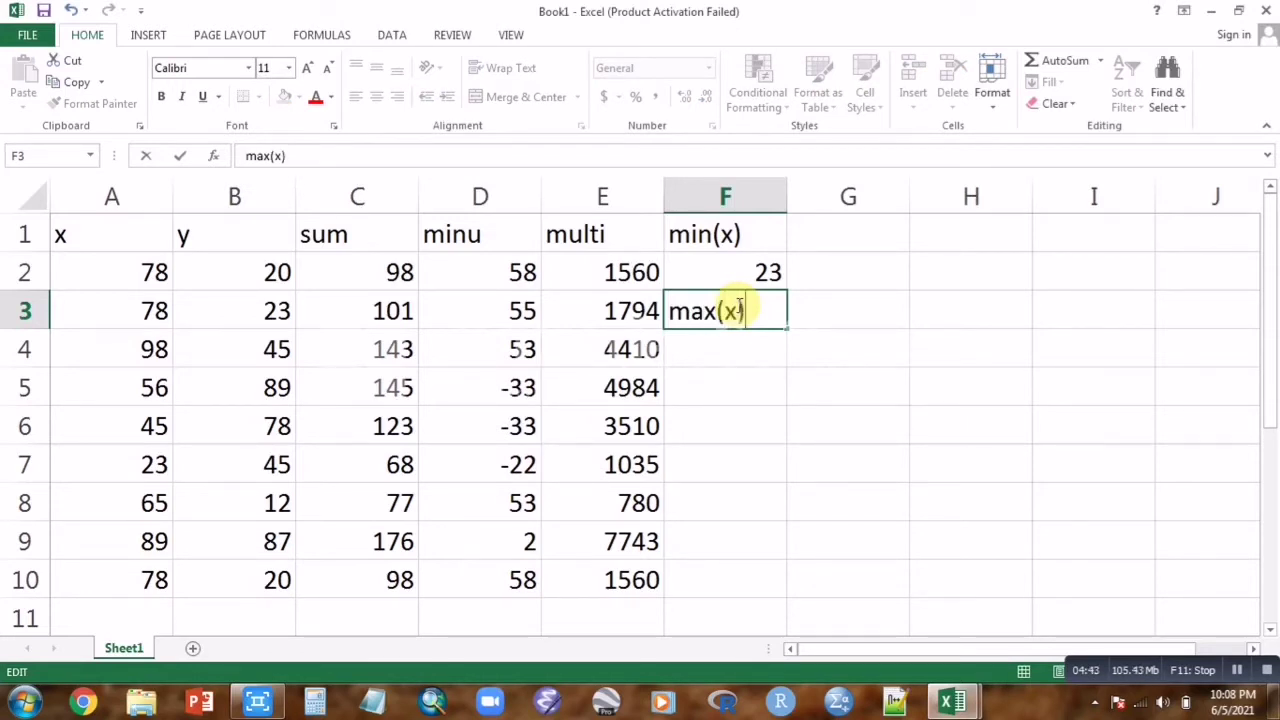
Enter the maximum formula =MAX(A2:A10) in F4 for the x values
{"action": "left_click", "coordinate": [757, 344]}
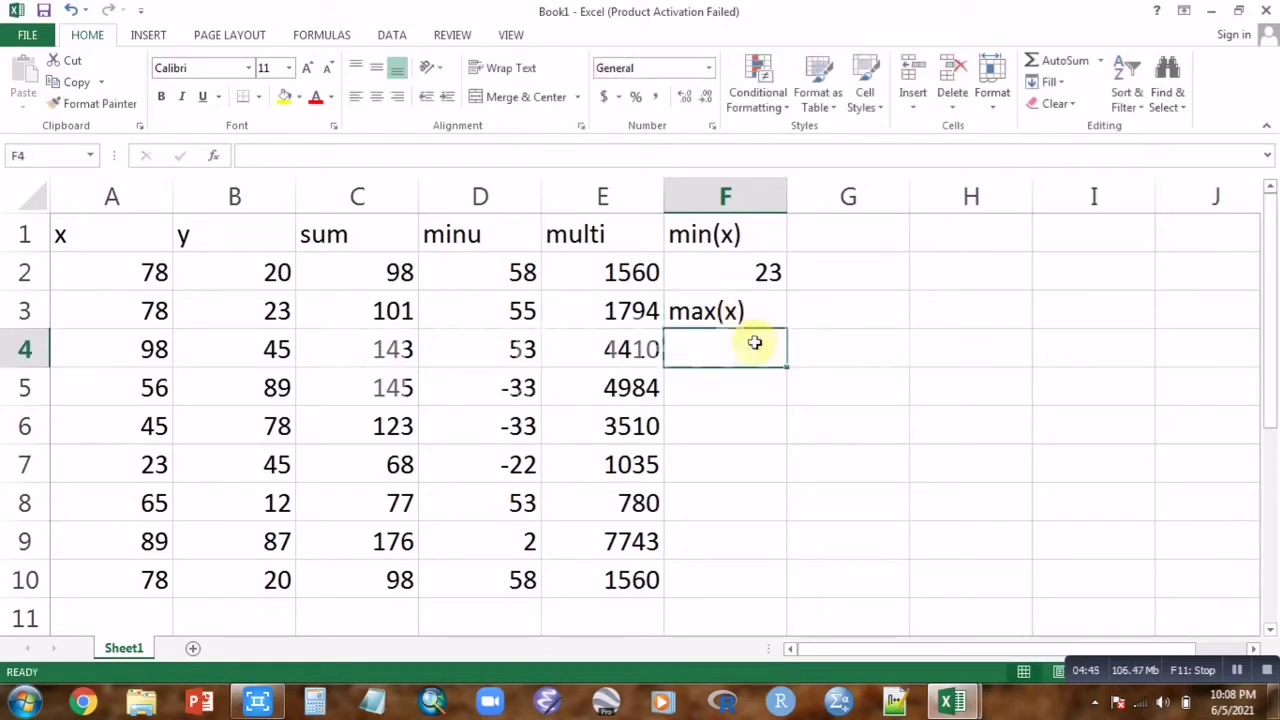
{"action": "type", "text": "="}
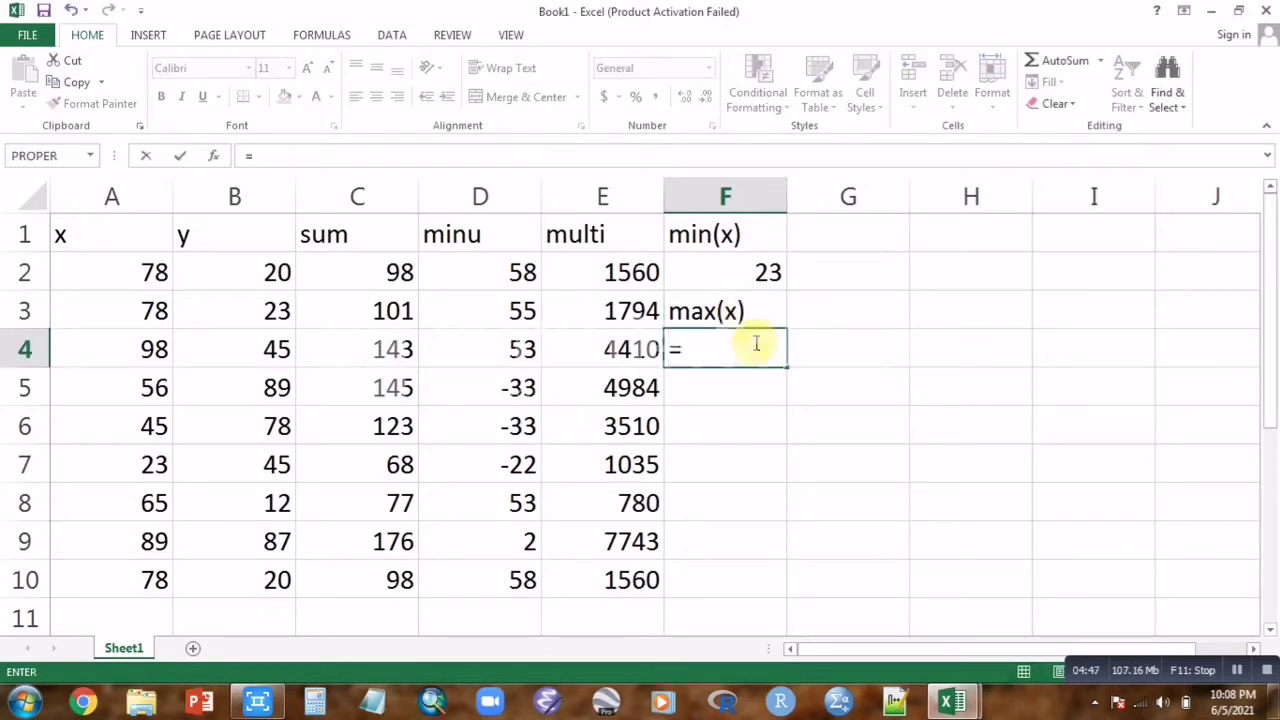
{"action": "type", "text": "max"}
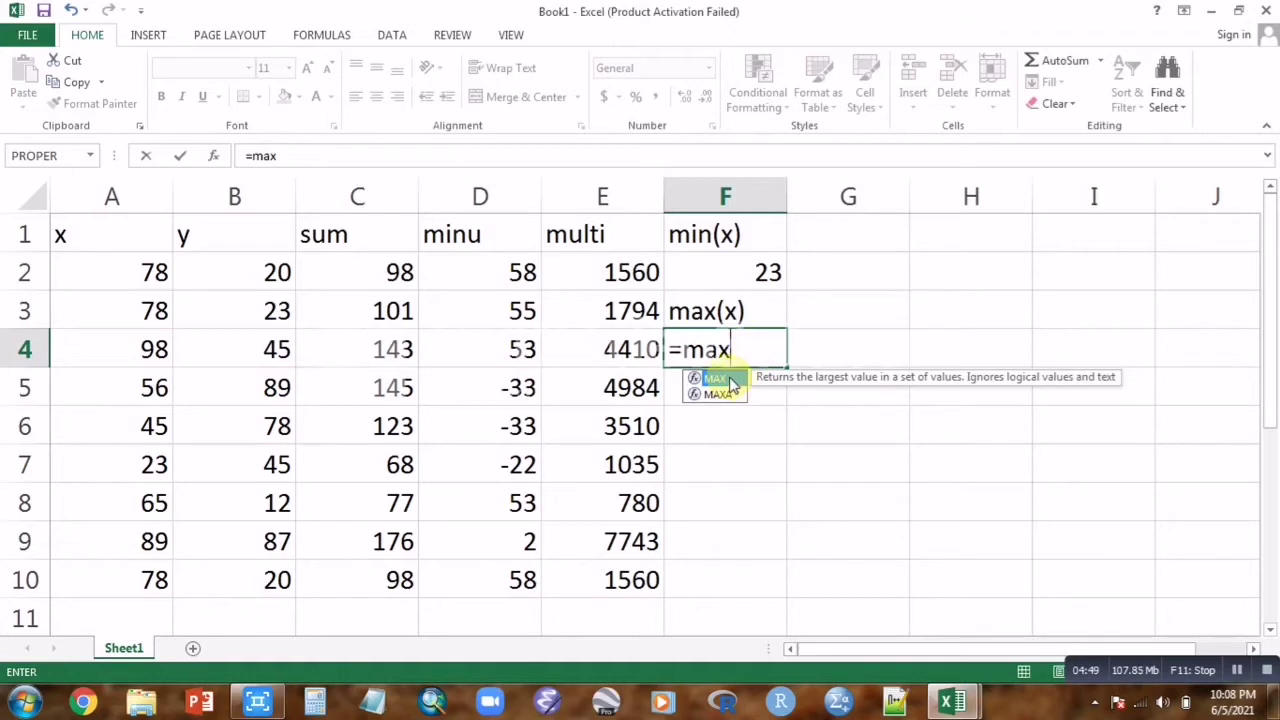
{"action": "double_click", "coordinate": [730, 383]}
{"action": "left_click", "coordinate": [131, 265]}
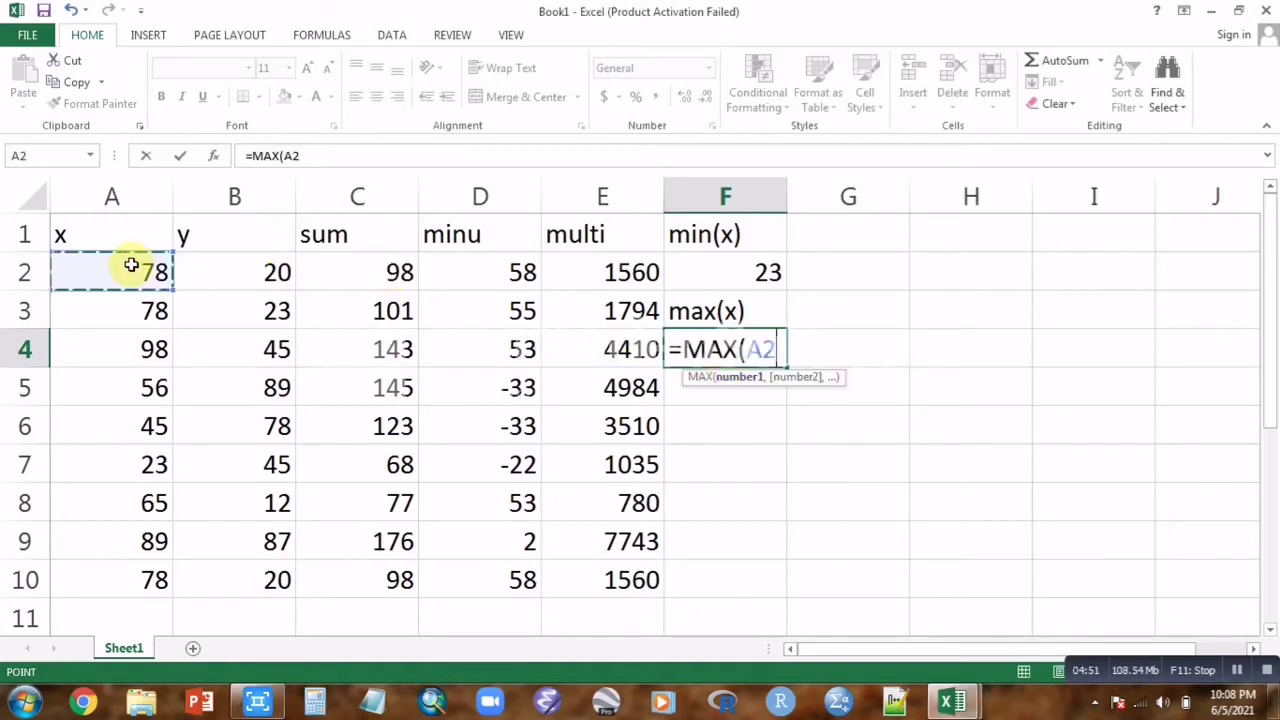
{"action": "left_click_drag", "start_coordinate": [131, 265], "coordinate": [133, 580]}
{"action": "type", "text": ")"}
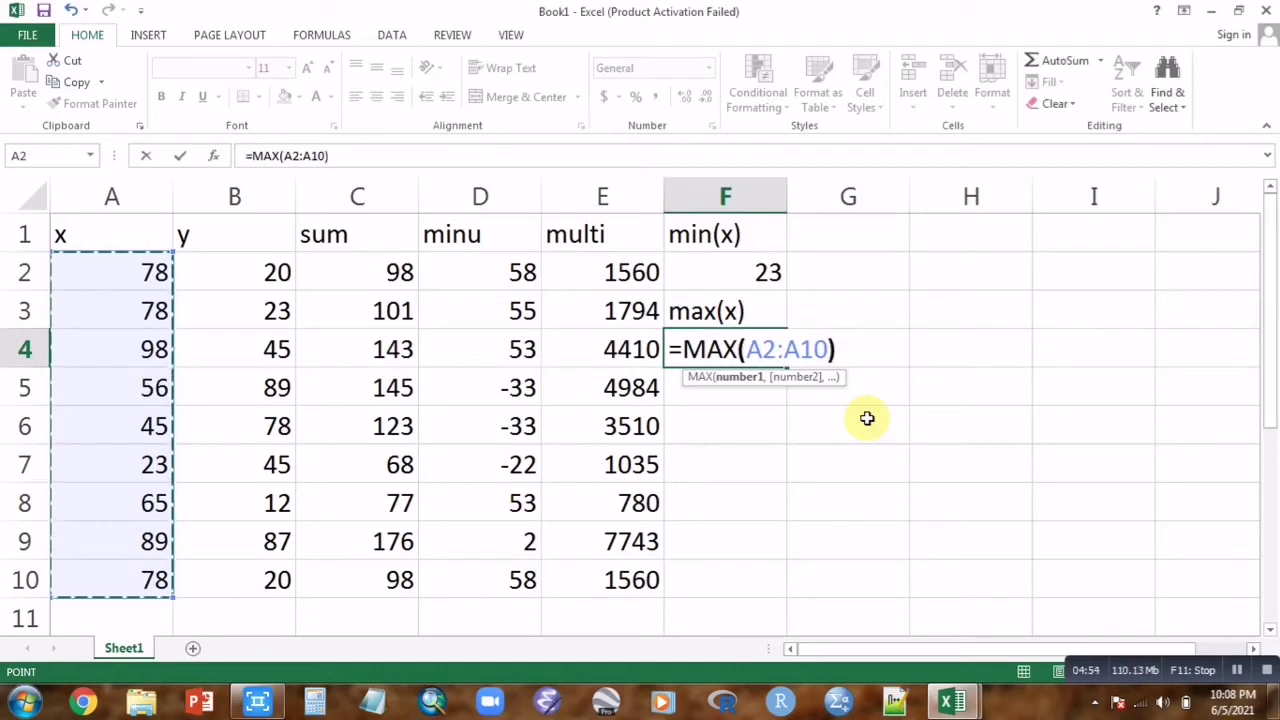
{"action": "key", "text": "ctrl+Return"}
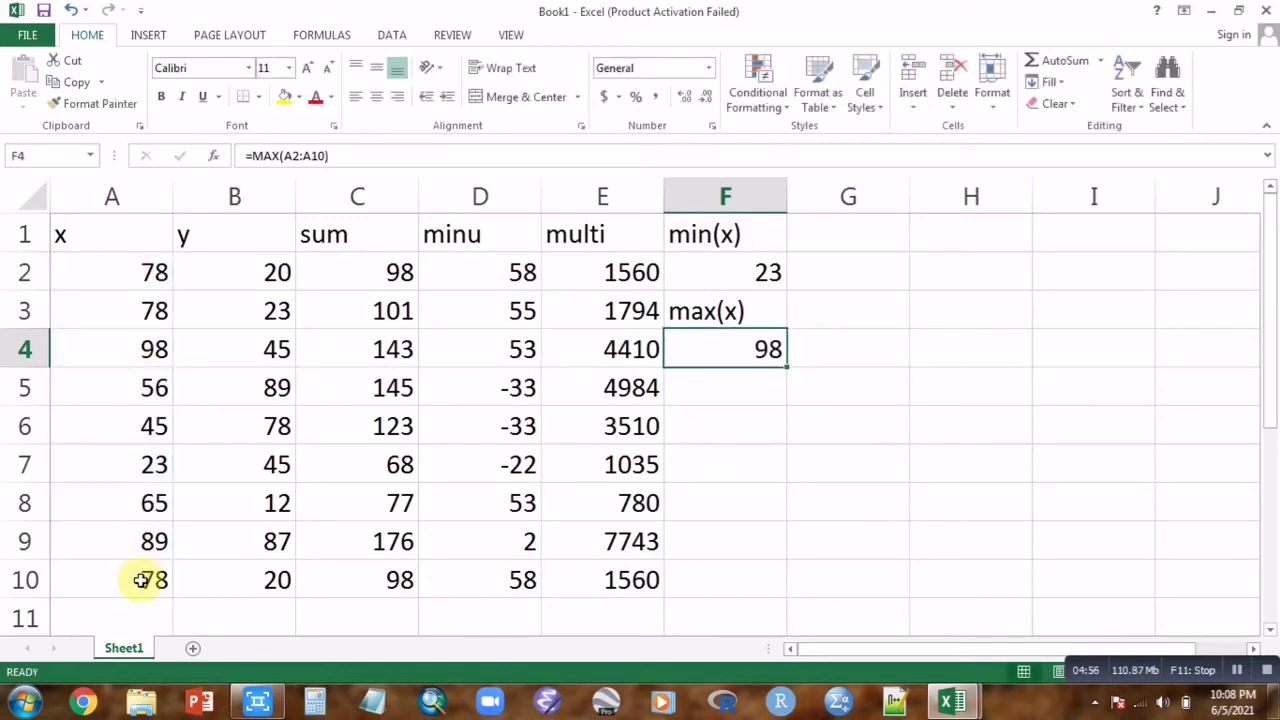
Enter the column heading min(y) in G1
{"action": "left_click", "coordinate": [837, 229]}
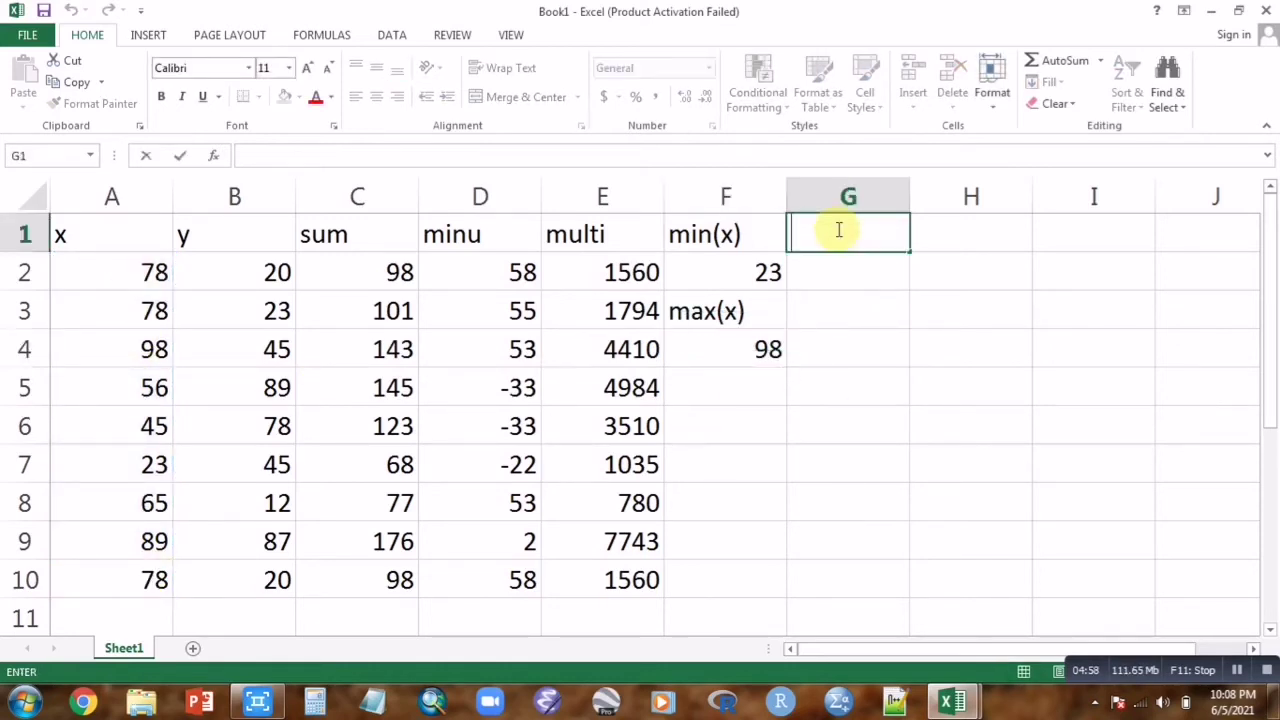
{"action": "type", "text": "min("}
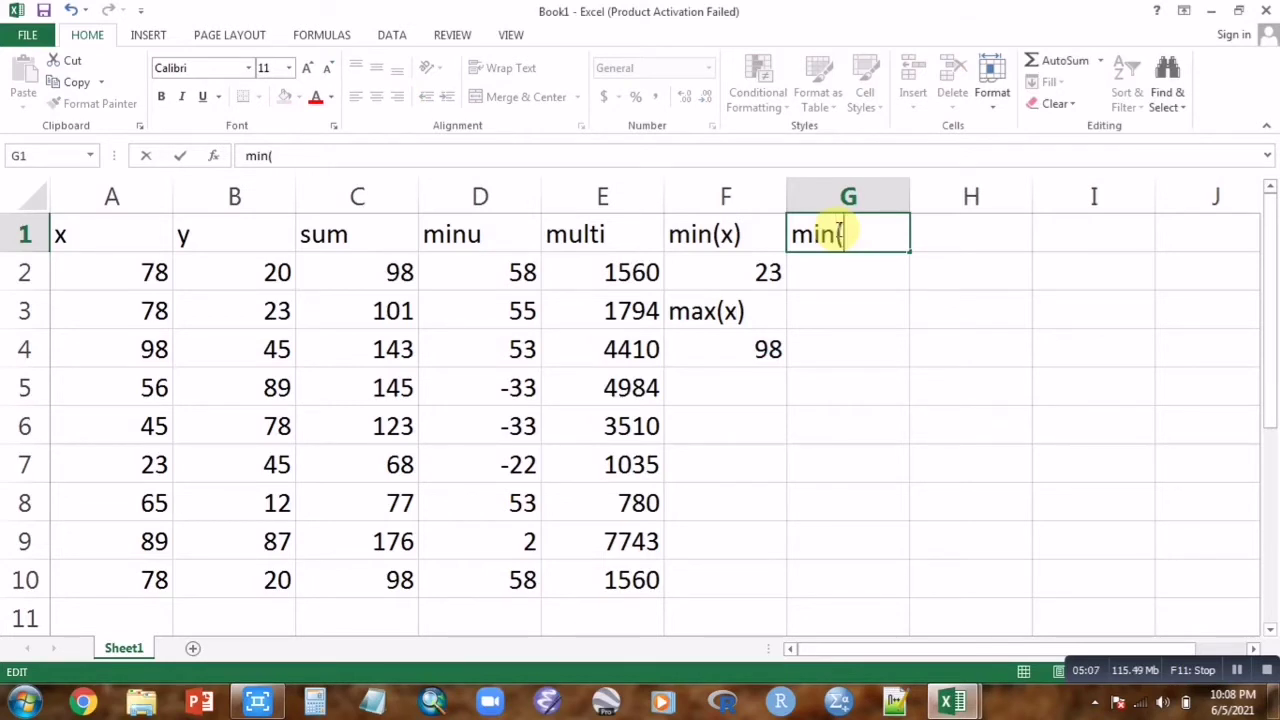
{"action": "type", "text": "y"}
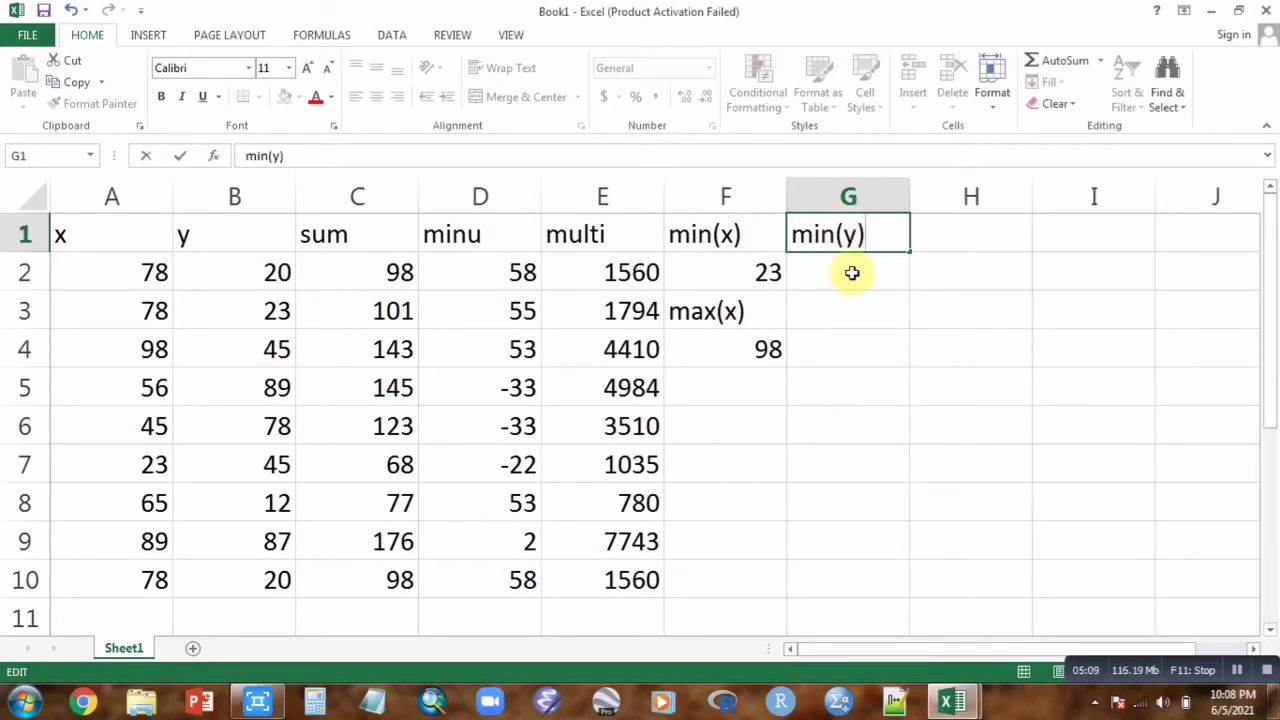
Enter the minimum formula =MIN(B2:B10) in G2 for the y values
{"action": "left_click", "coordinate": [851, 273]}
{"action": "double_click", "coordinate": [851, 273]}
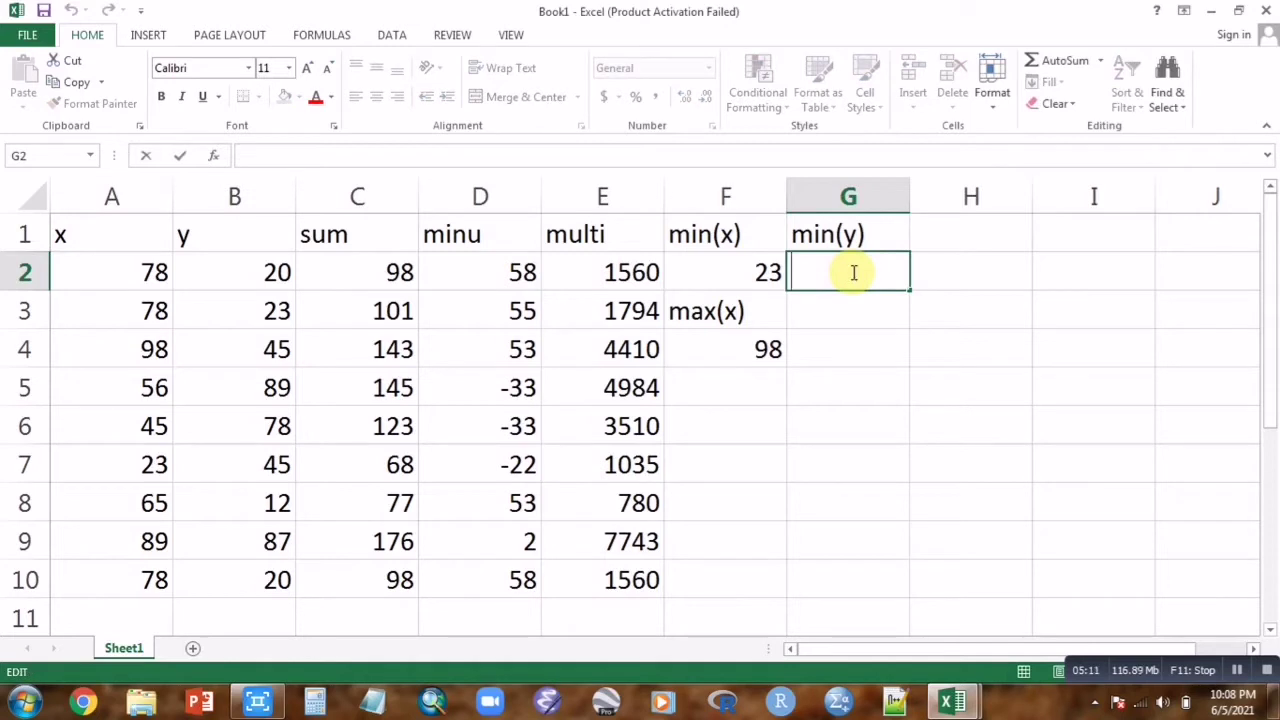
{"action": "type", "text": "=min"}
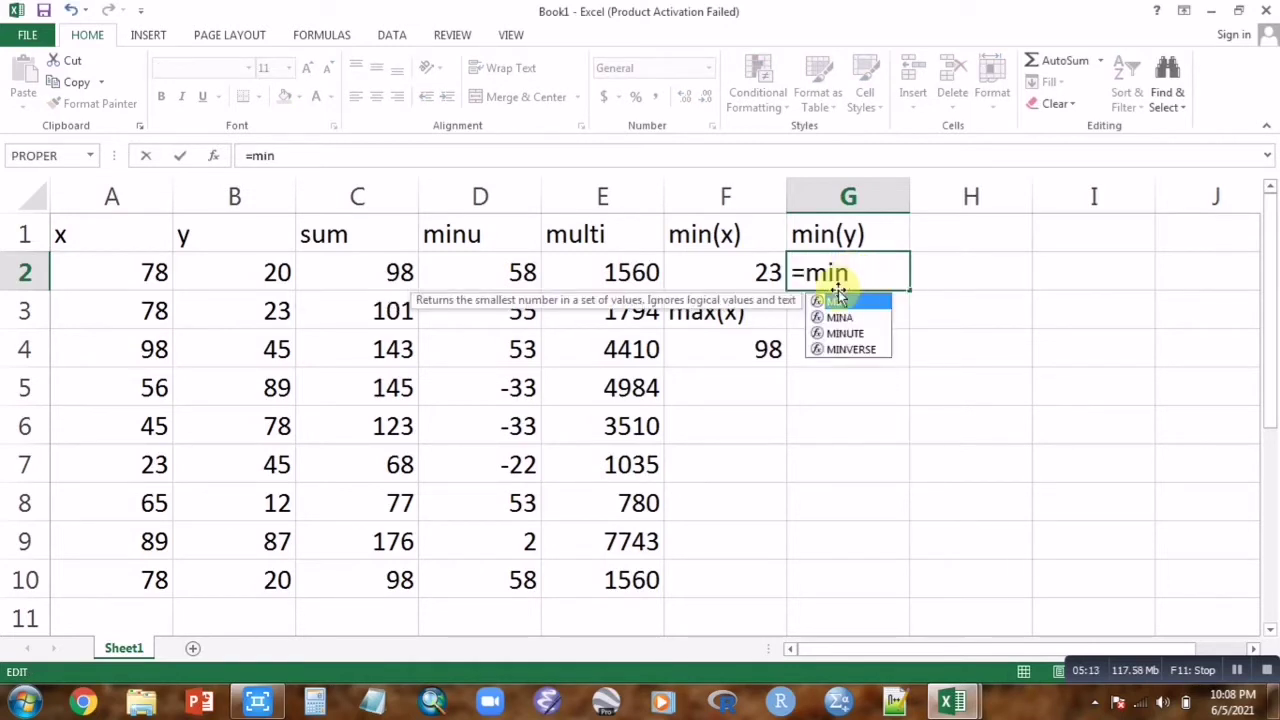
{"action": "double_click", "coordinate": [843, 302]}
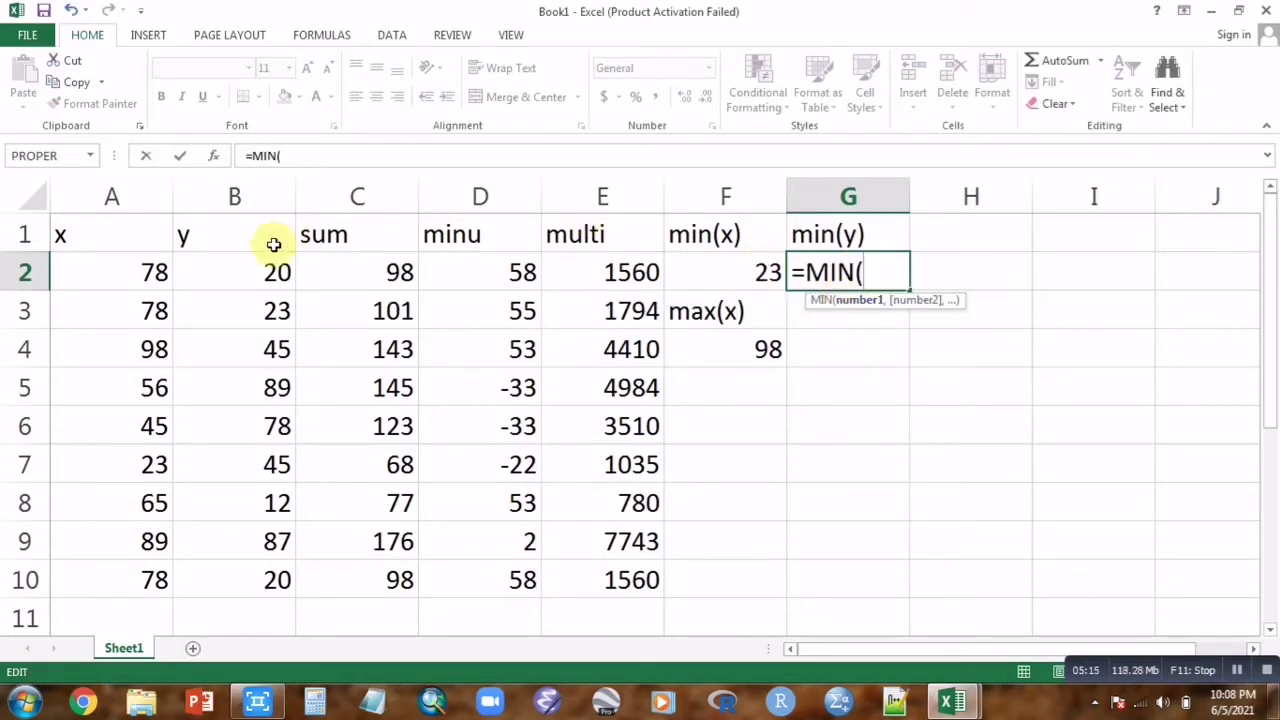
{"action": "left_click_drag", "start_coordinate": [262, 266], "coordinate": [250, 575]}
{"action": "type", "text": ")"}
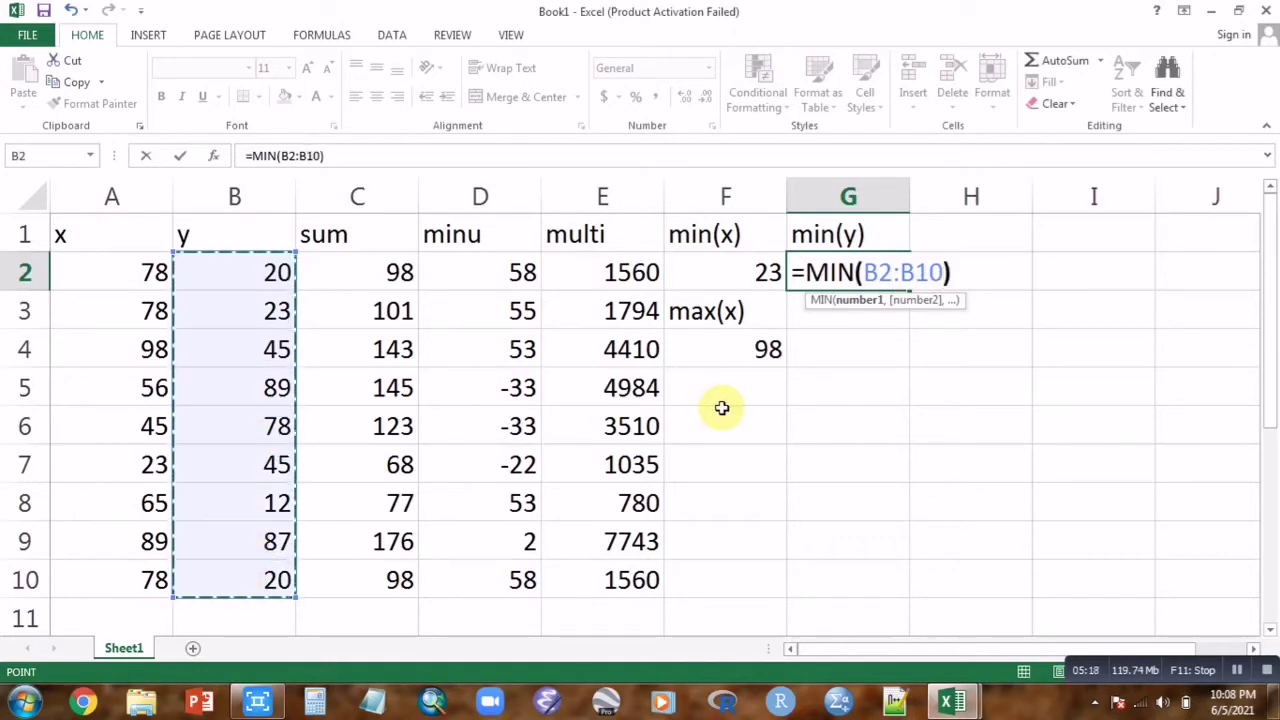
{"action": "key", "text": "Return"}
Enter the label max(y) in G3, below the minimum of y
{"action": "left_click", "coordinate": [861, 320]}
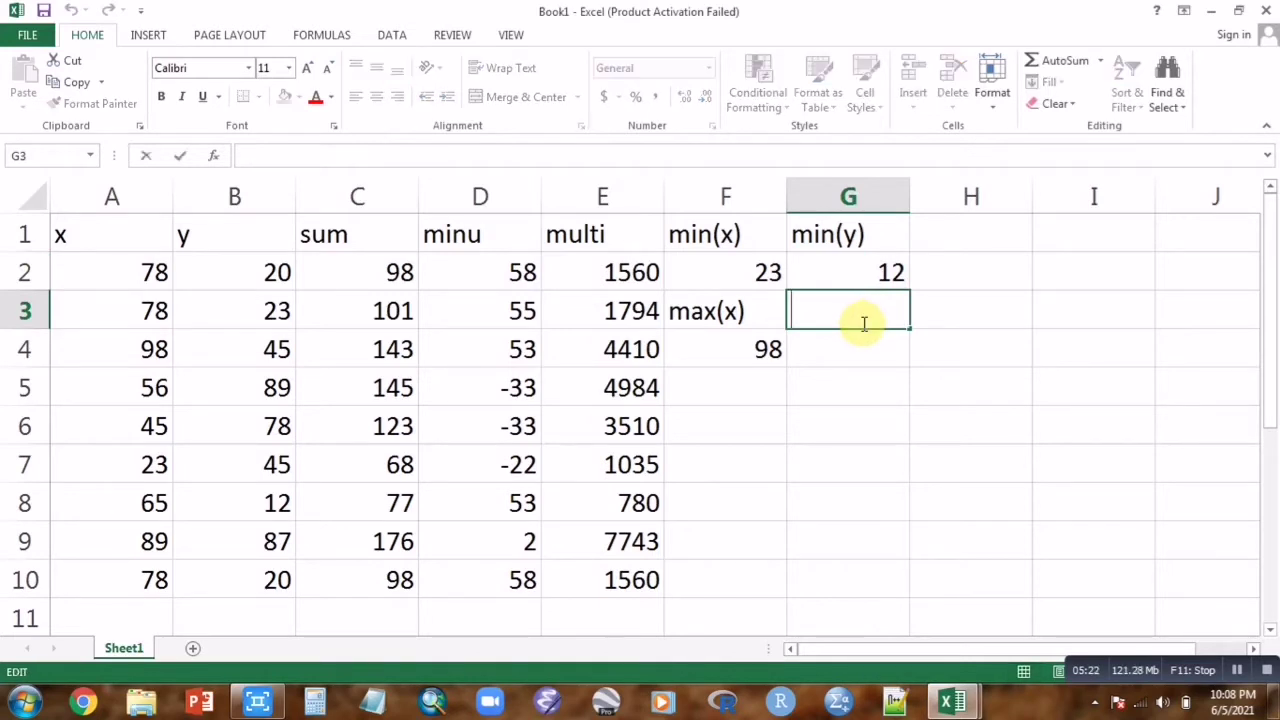
{"action": "type", "text": "max"}
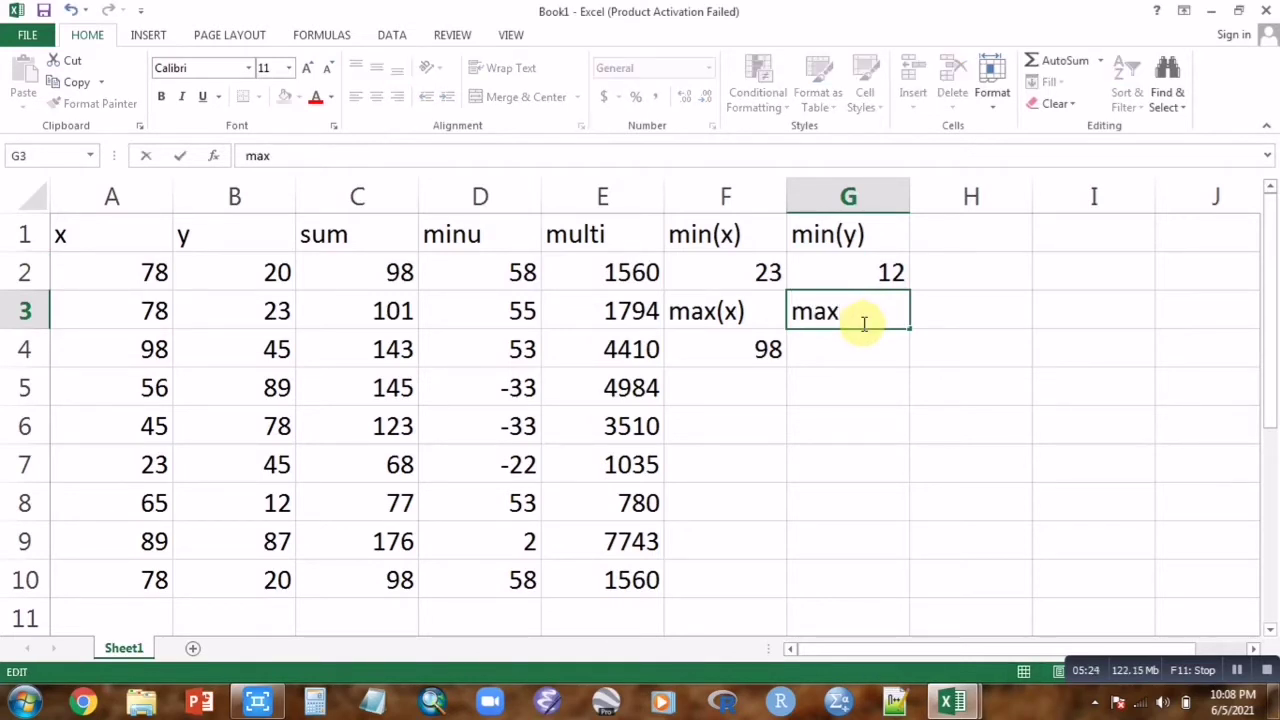
{"action": "type", "text": "(y)"}
Enter the maximum formula =MAX(B2:B10) in G4 for the y values
{"action": "left_click", "coordinate": [850, 340]}
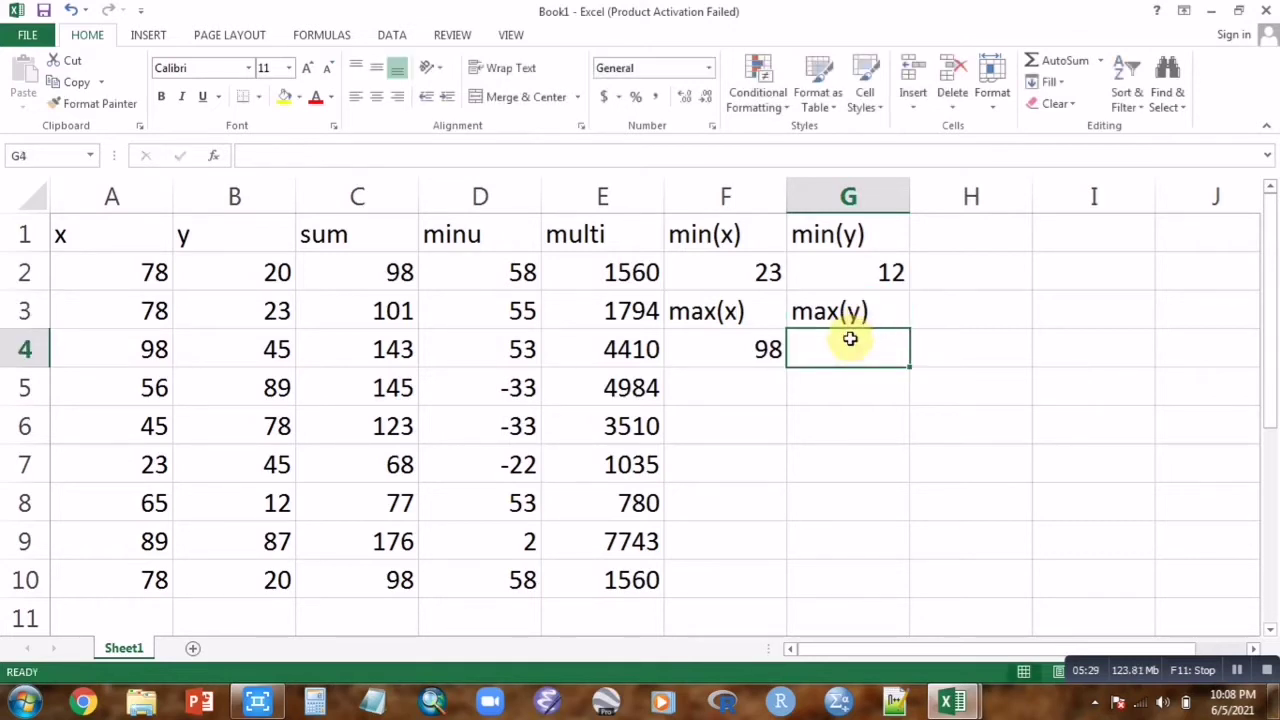
{"action": "type", "text": "="}
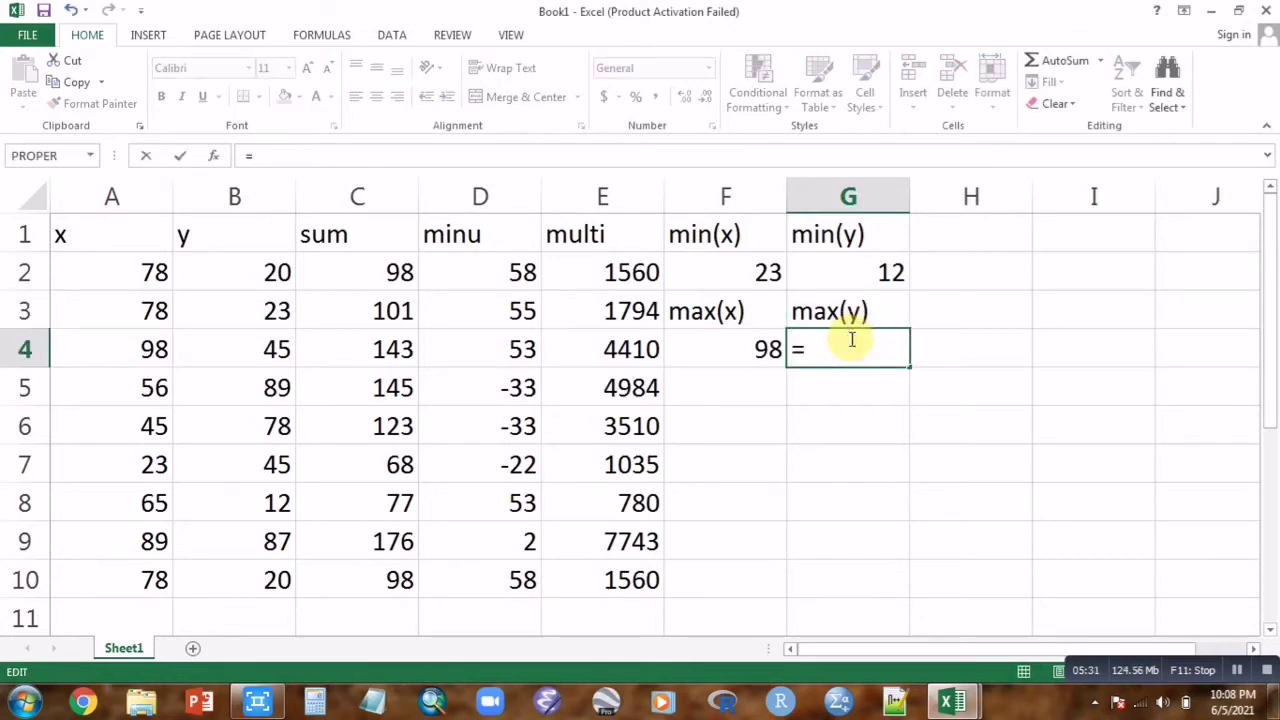
{"action": "type", "text": "ma"}
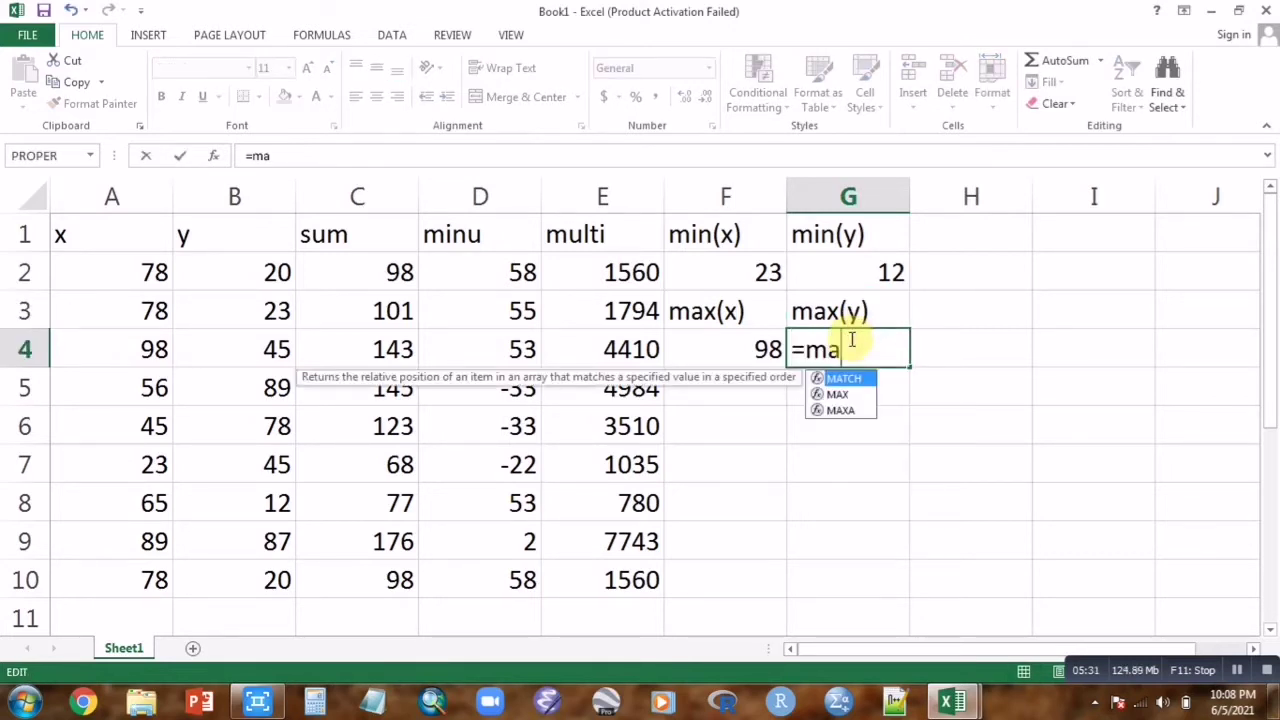
{"action": "double_click", "coordinate": [849, 400]}
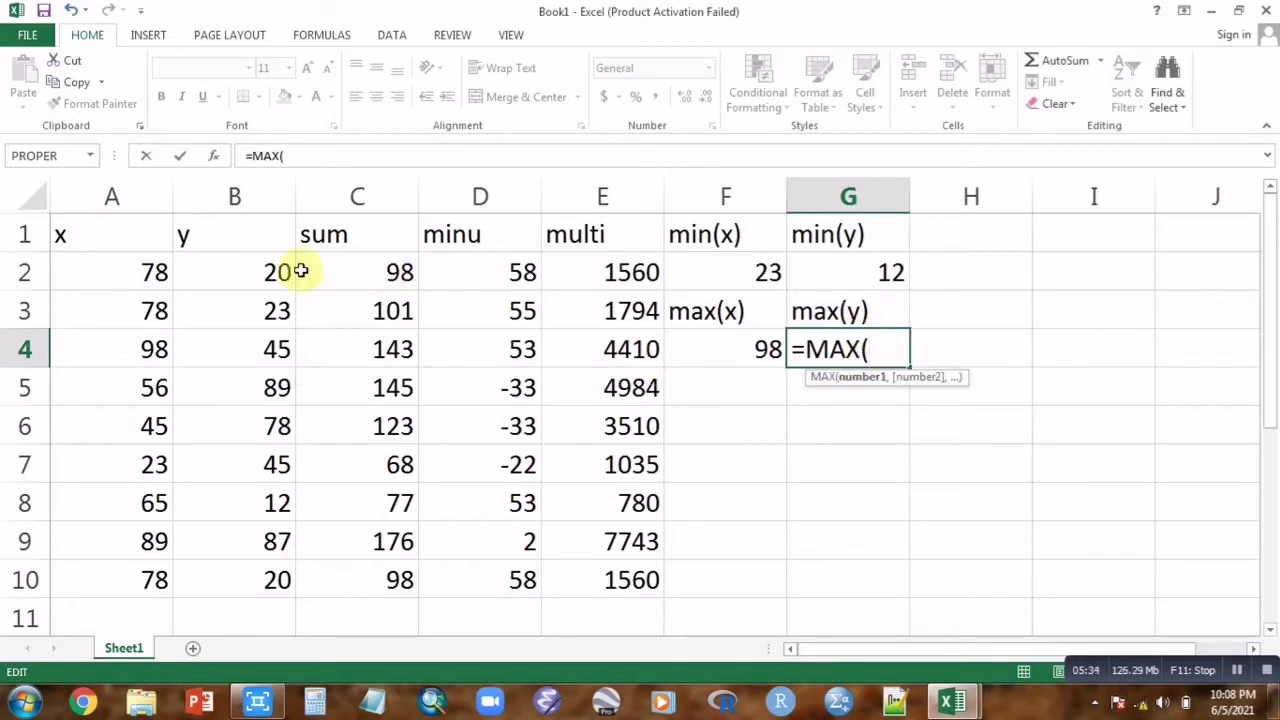
{"action": "left_click_drag", "start_coordinate": [251, 270], "coordinate": [251, 593]}
{"action": "type", "text": ")"}
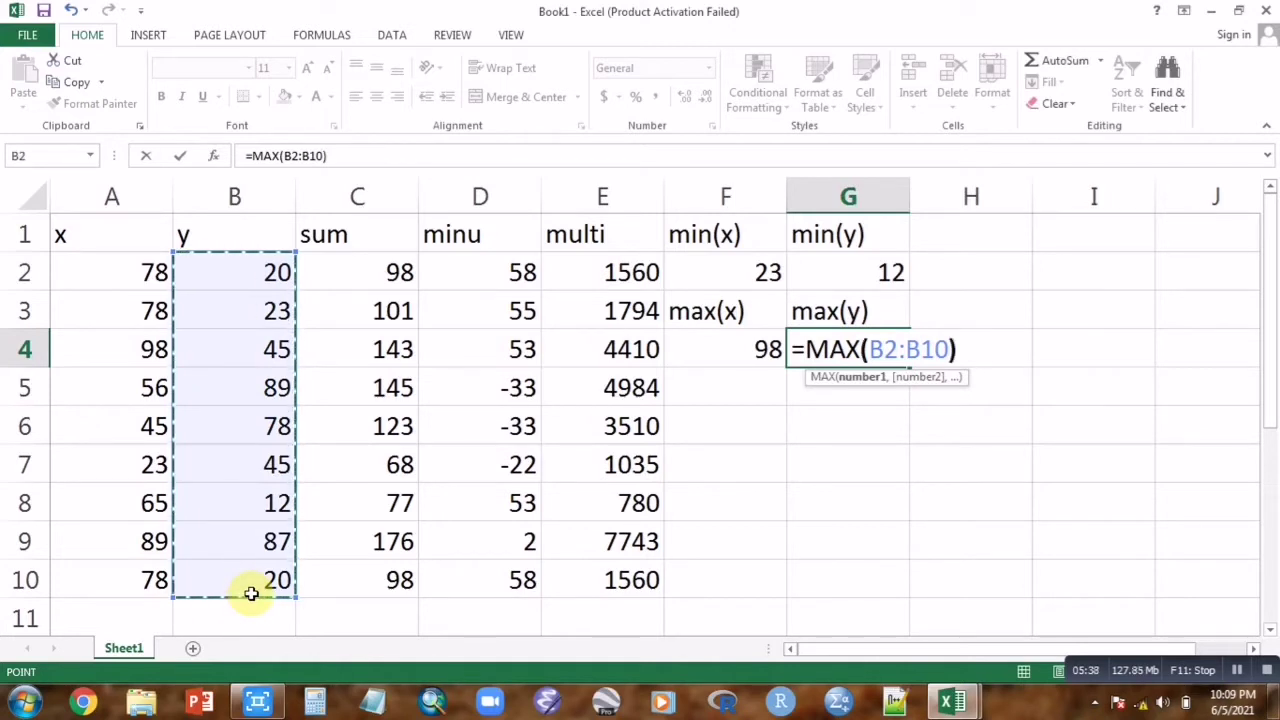
{"action": "key", "text": "ctrl+Return"}
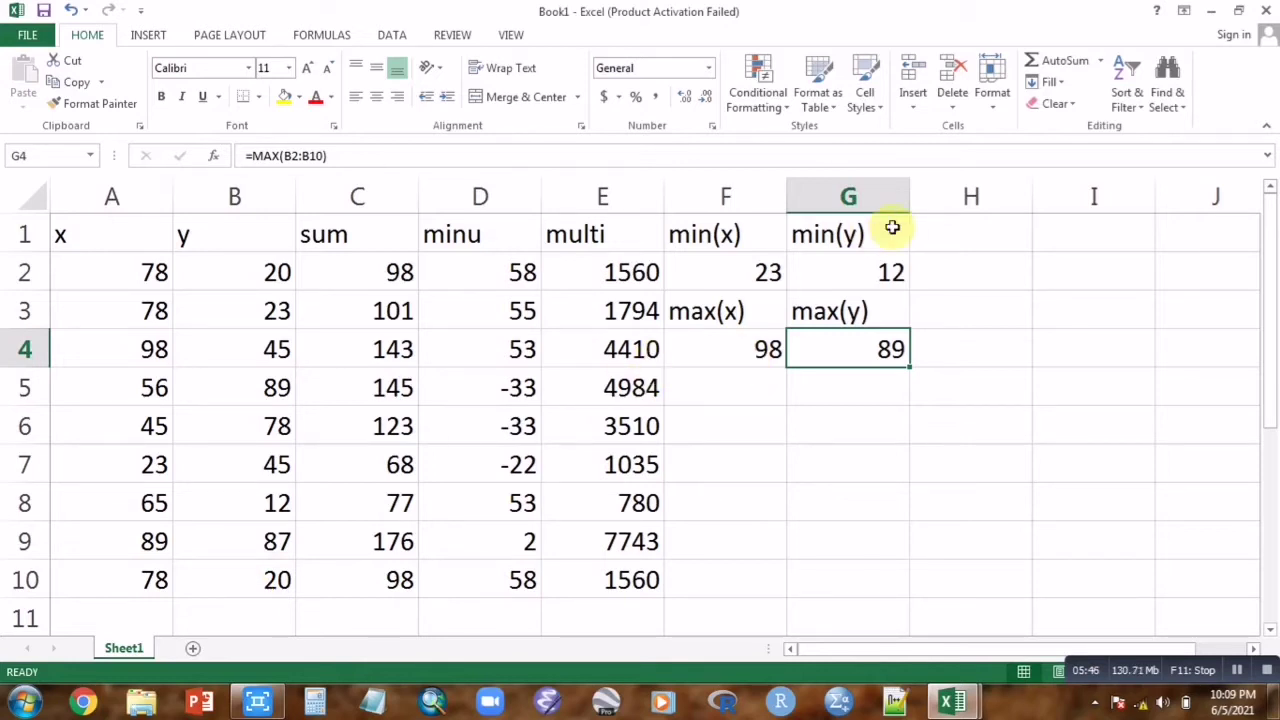
Enter the formula =COUNT(A1:B11) in H1 to count the numeric cells in the x and y columns
{"action": "left_click", "coordinate": [950, 236]}
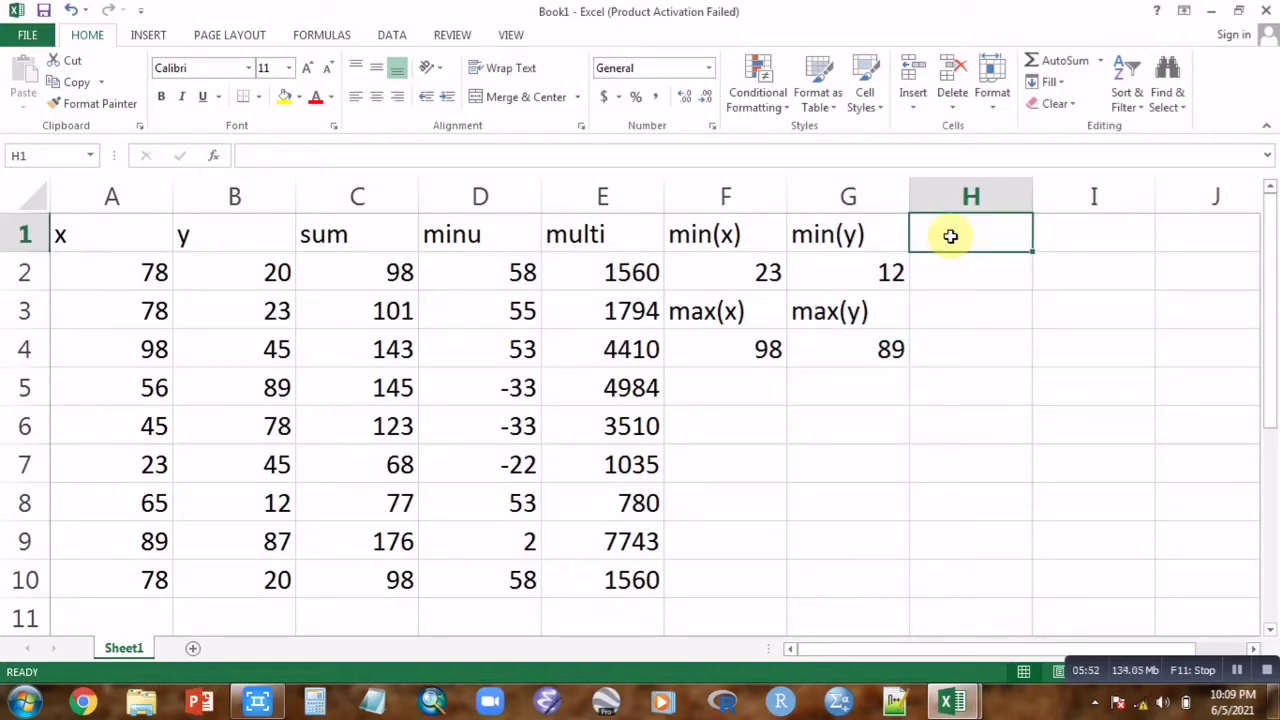
{"action": "double_click", "coordinate": [951, 236]}
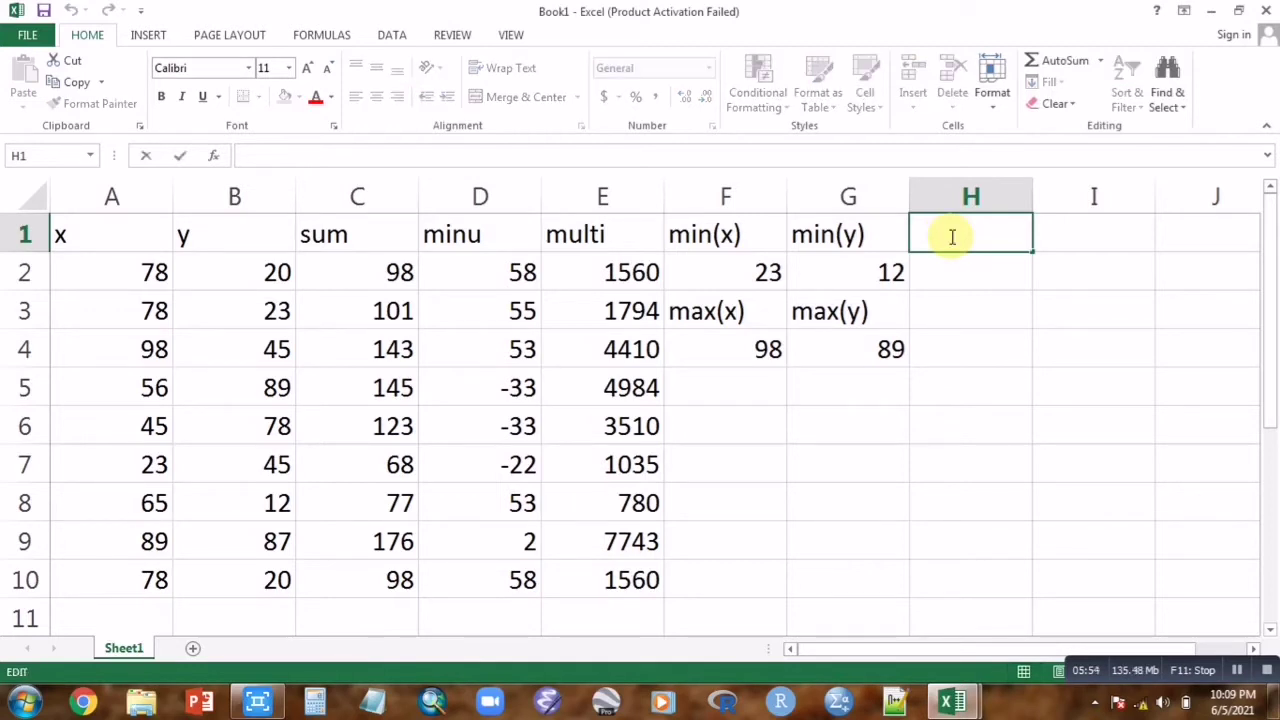
{"action": "type", "text": "=count"}
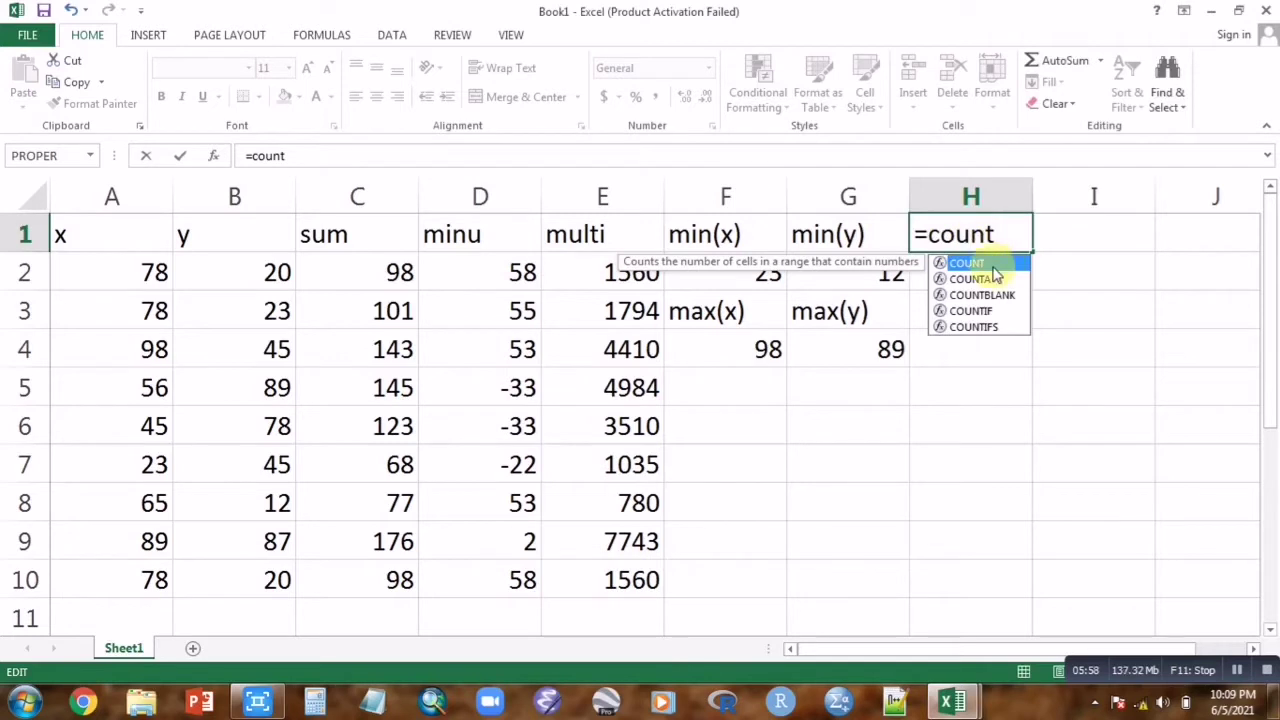
{"action": "double_click", "coordinate": [990, 263]}
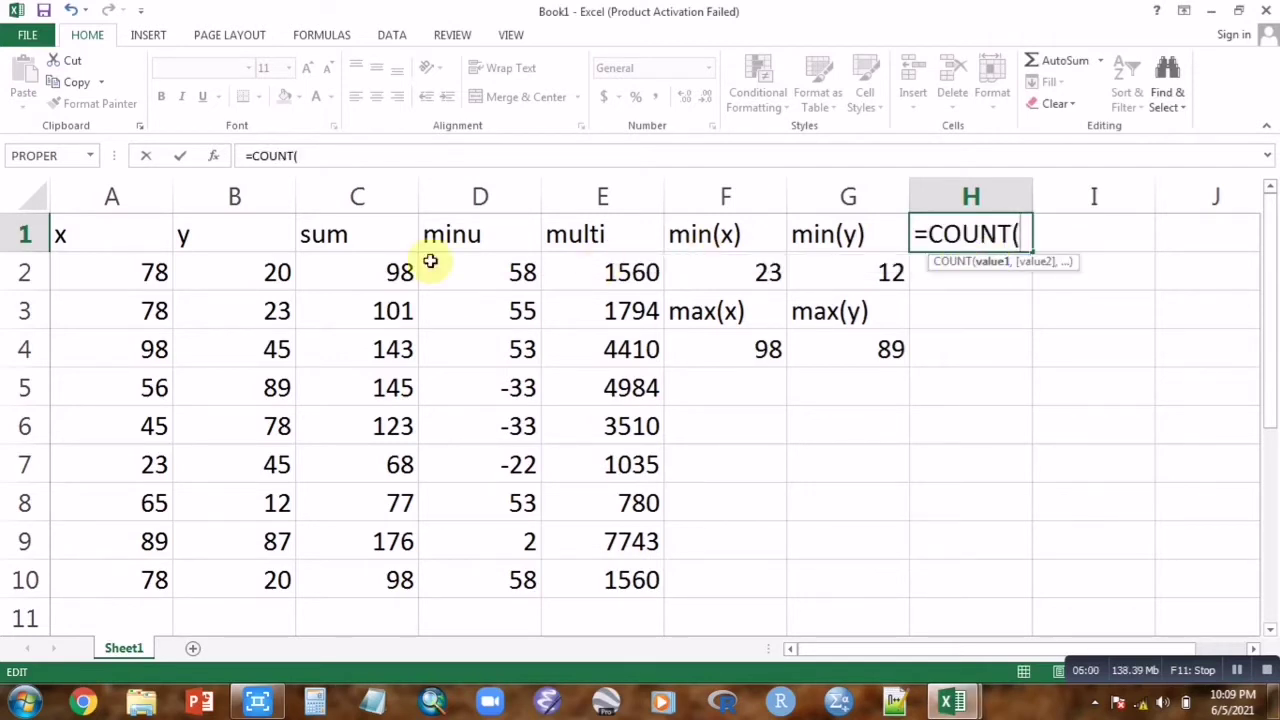
{"action": "left_click", "coordinate": [98, 248]}
{"action": "left_click_drag", "start_coordinate": [98, 248], "coordinate": [186, 601]}
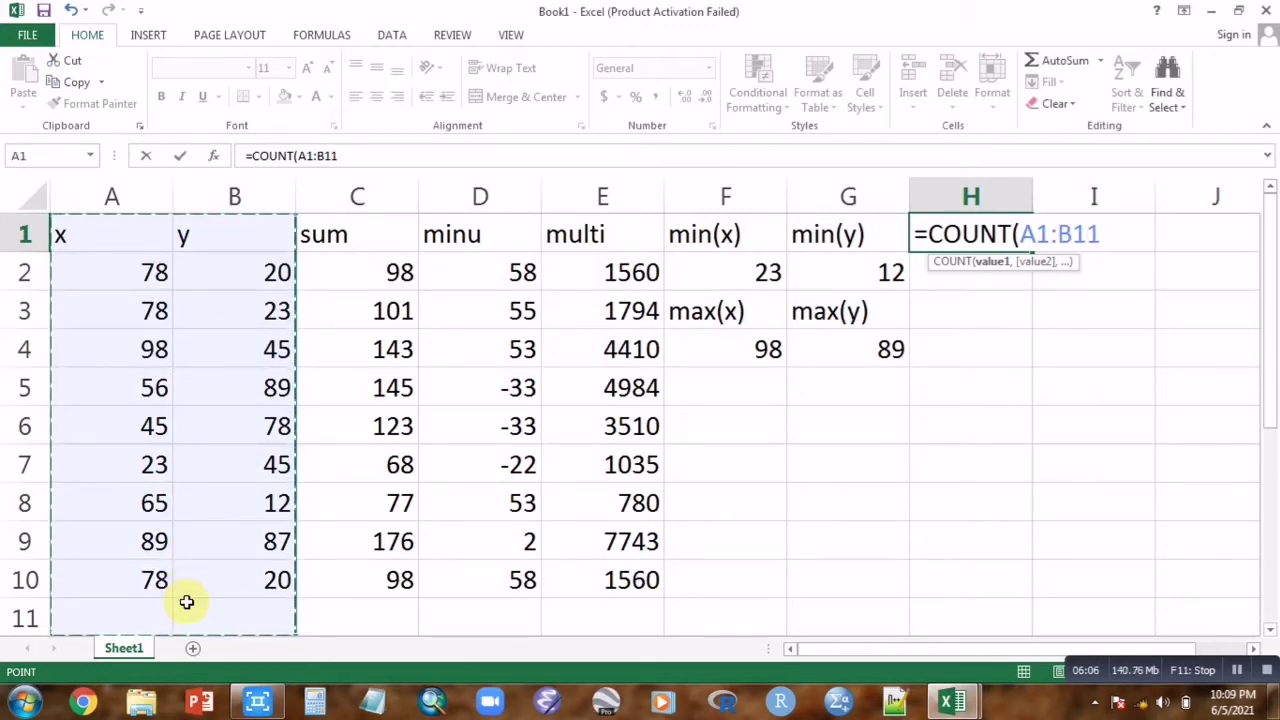
{"action": "type", "text": ")"}
{"action": "key", "text": "ctrl+Return"}
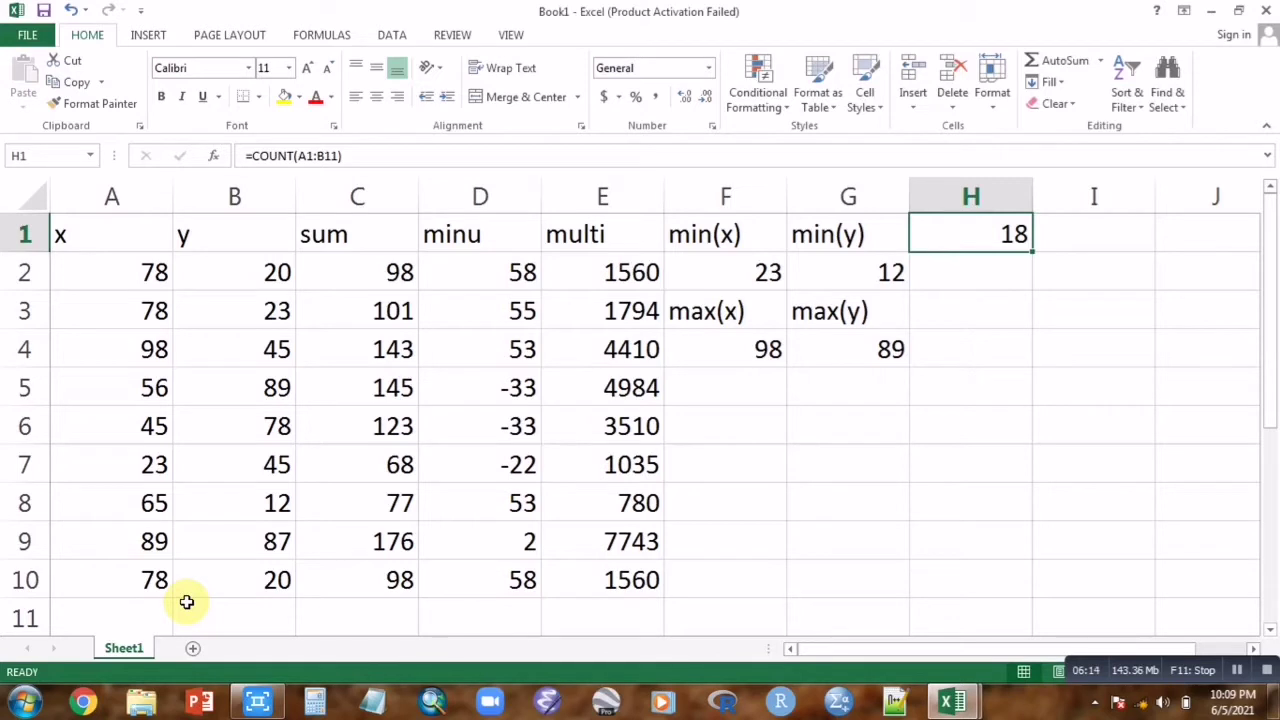
Enter the formula =COUNTBLANK(A1:B11) in H2 to count the empty cells in the x and y columns
{"action": "left_click", "coordinate": [954, 272]}
{"action": "type", "text": "="}
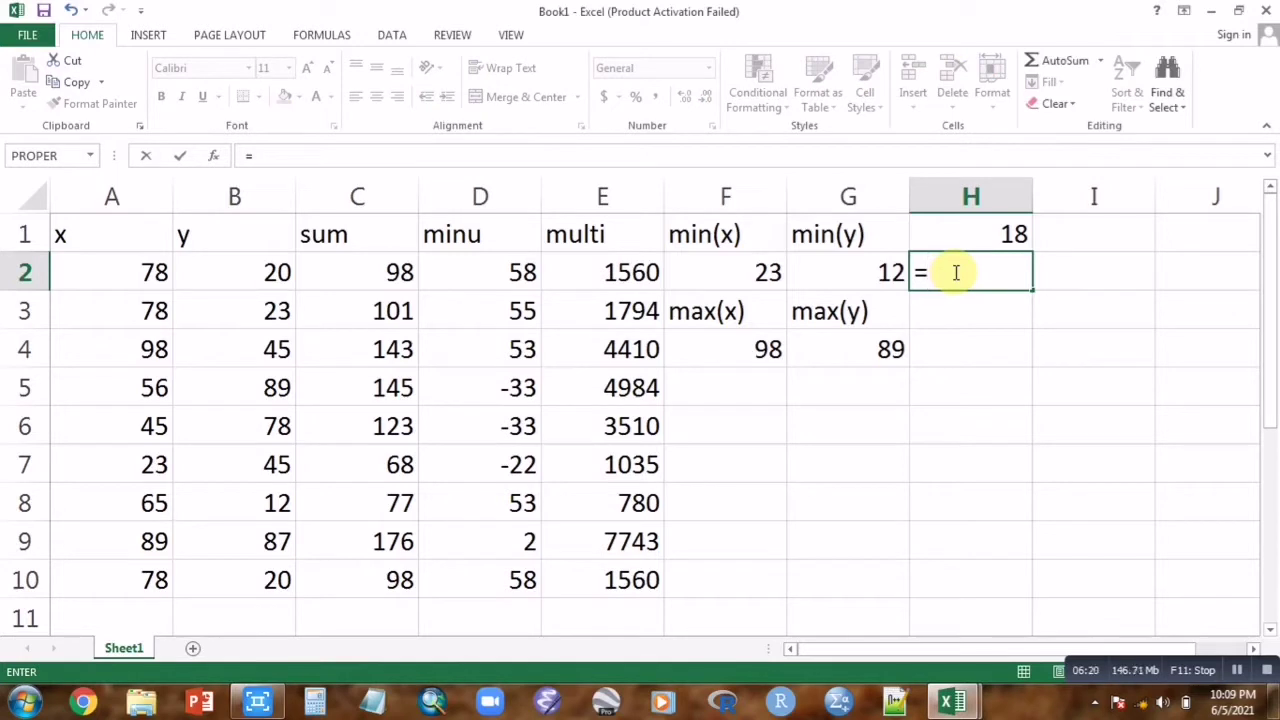
{"action": "type", "text": "count"}
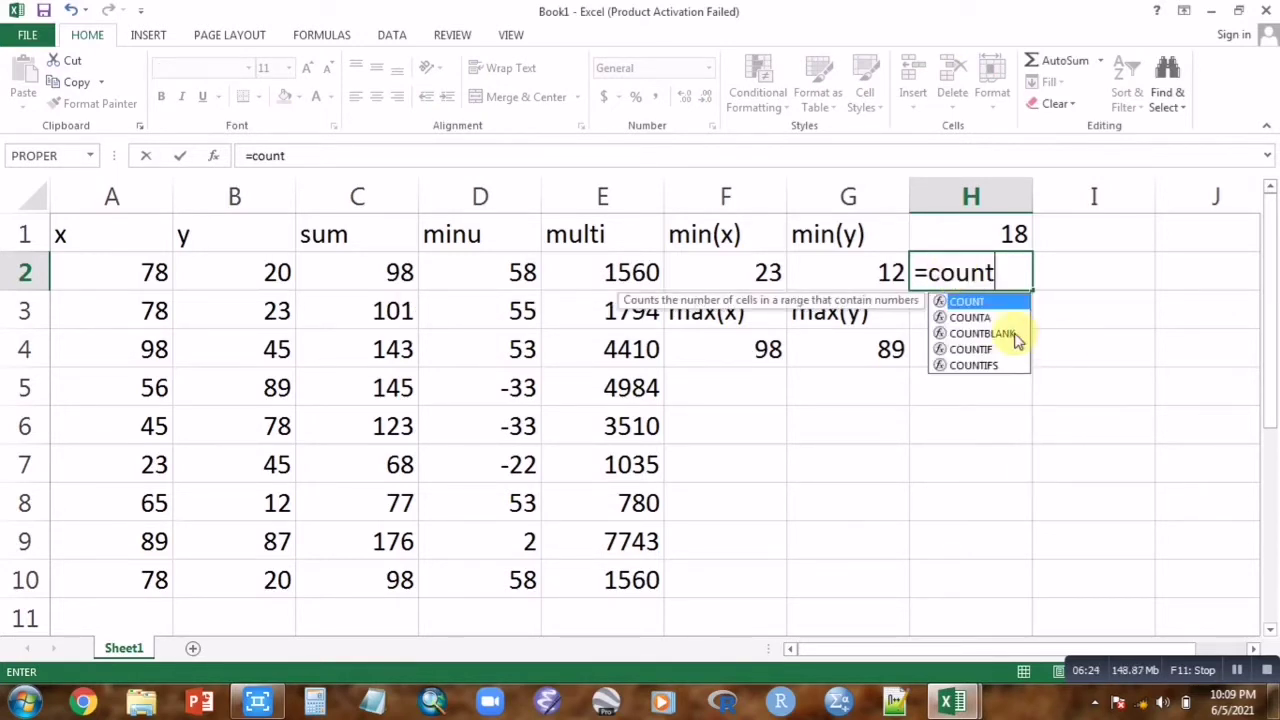
{"action": "left_click", "coordinate": [1006, 334]}
{"action": "double_click", "coordinate": [1004, 334]}
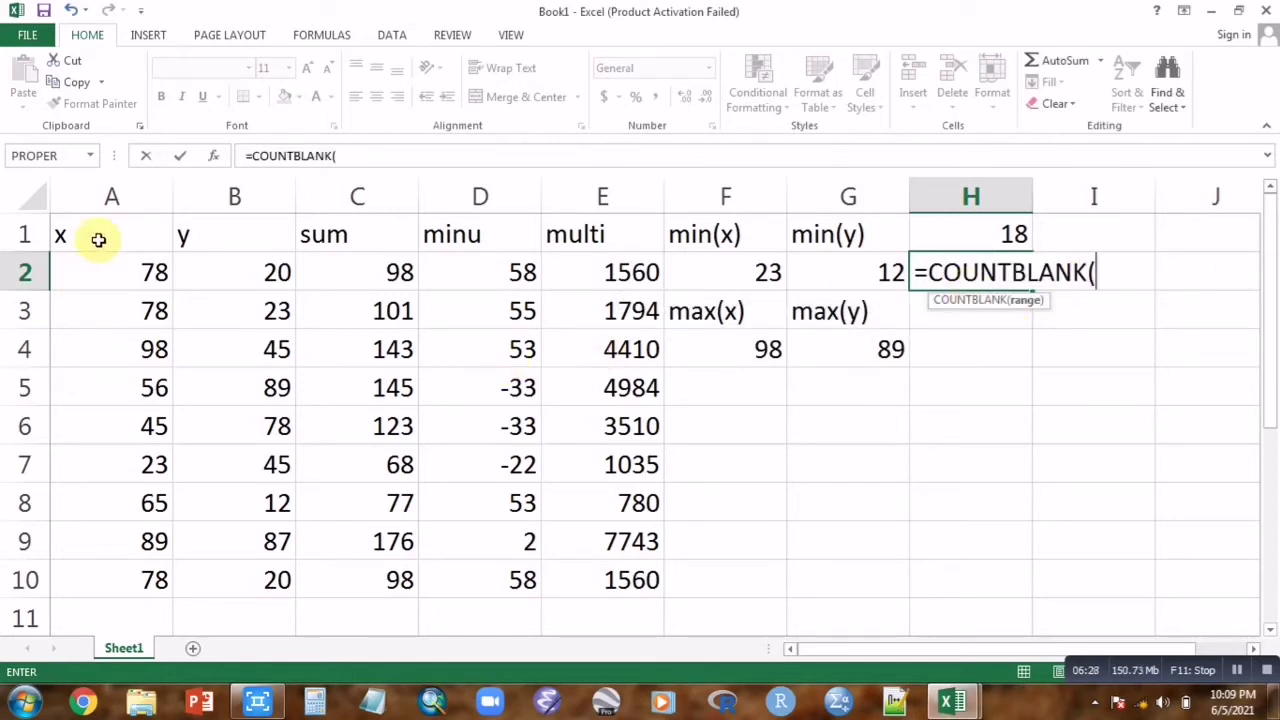
{"action": "left_click_drag", "start_coordinate": [117, 231], "coordinate": [206, 617]}
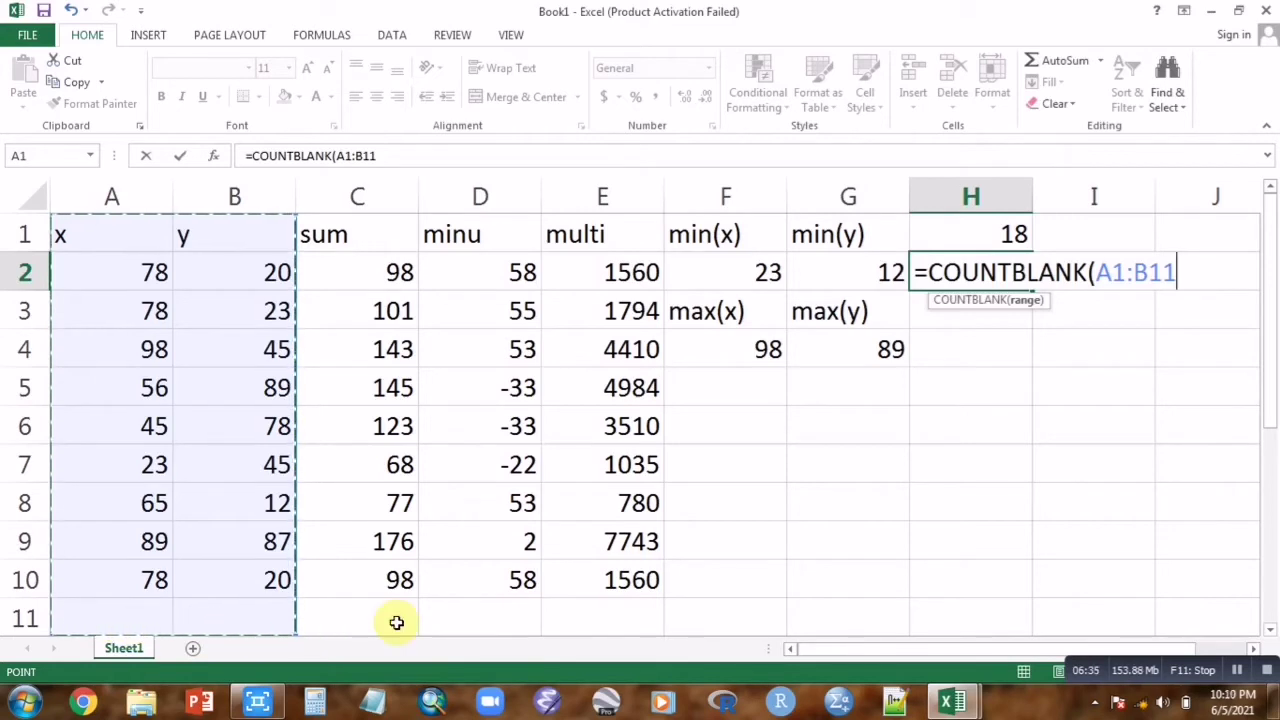
{"action": "type", "text": ")"}
{"action": "key", "text": "ctrl+Return"}
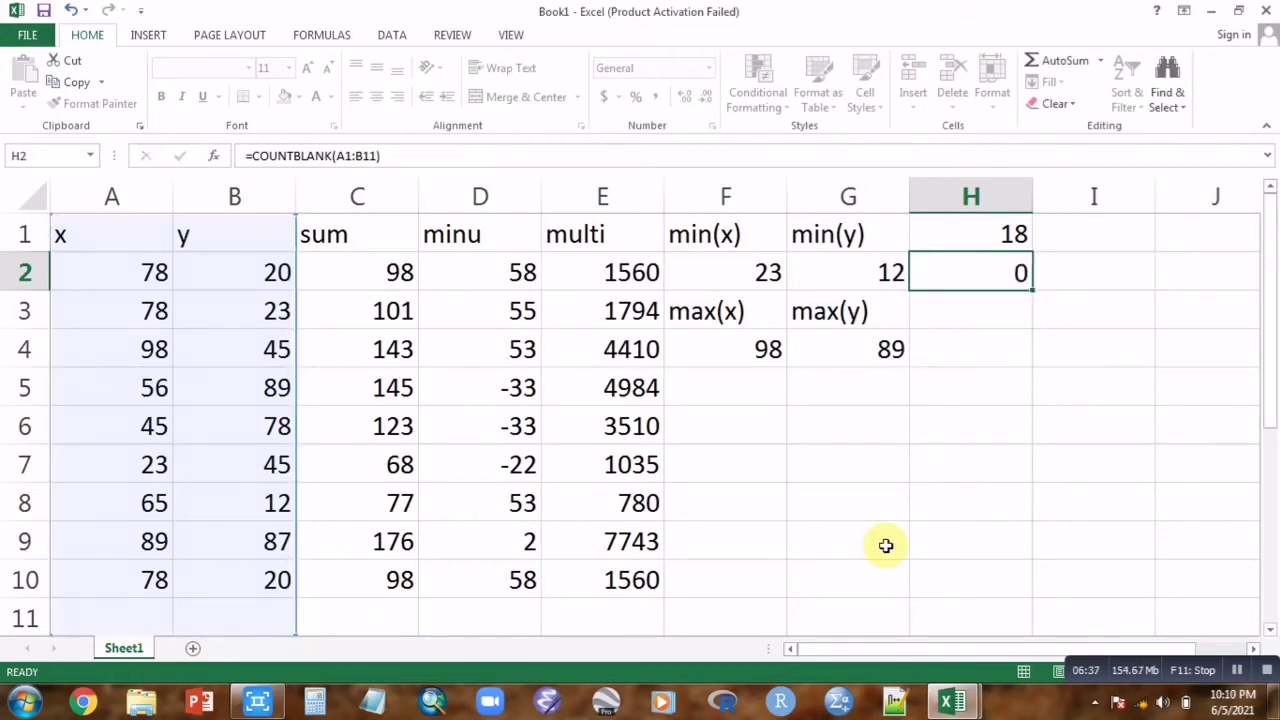
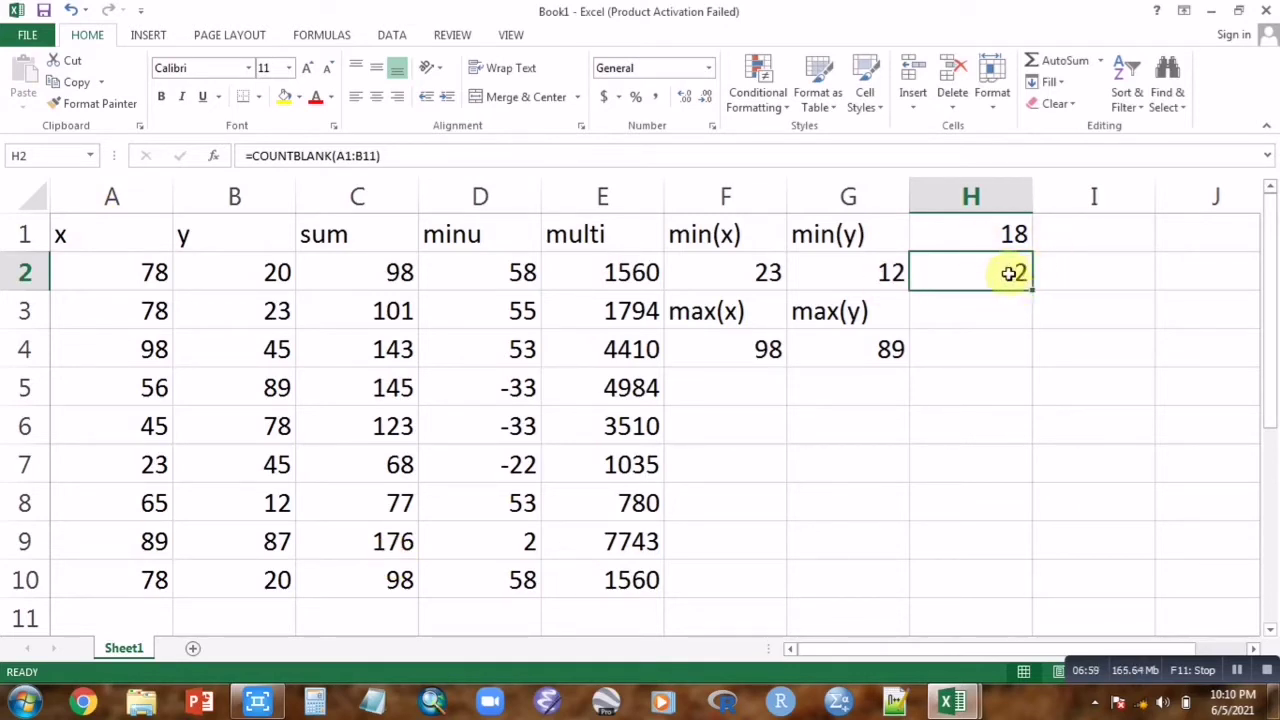
Enter the conditional sum formula =SUMIF(A2:B2,">50") in H3 for the first row of x and y values
{"action": "left_click", "coordinate": [1001, 314]}
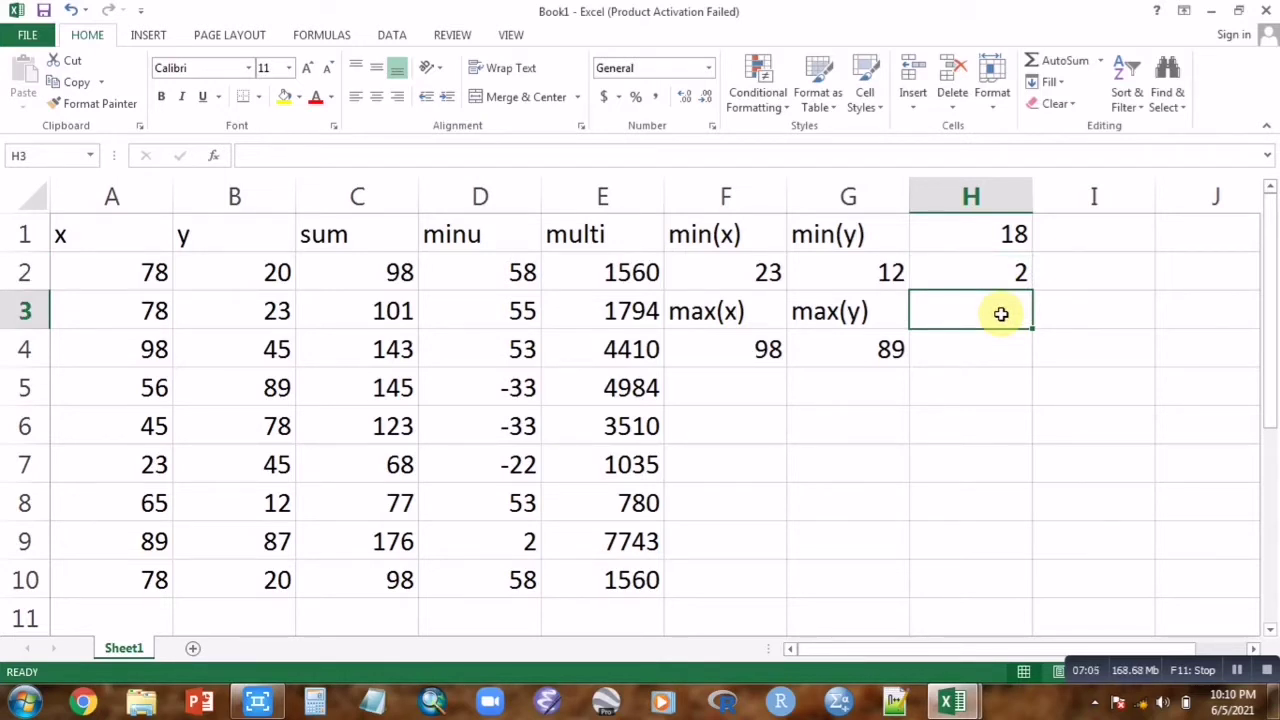
{"action": "type", "text": "=SUMIF(A2:B2,\">50\")"}
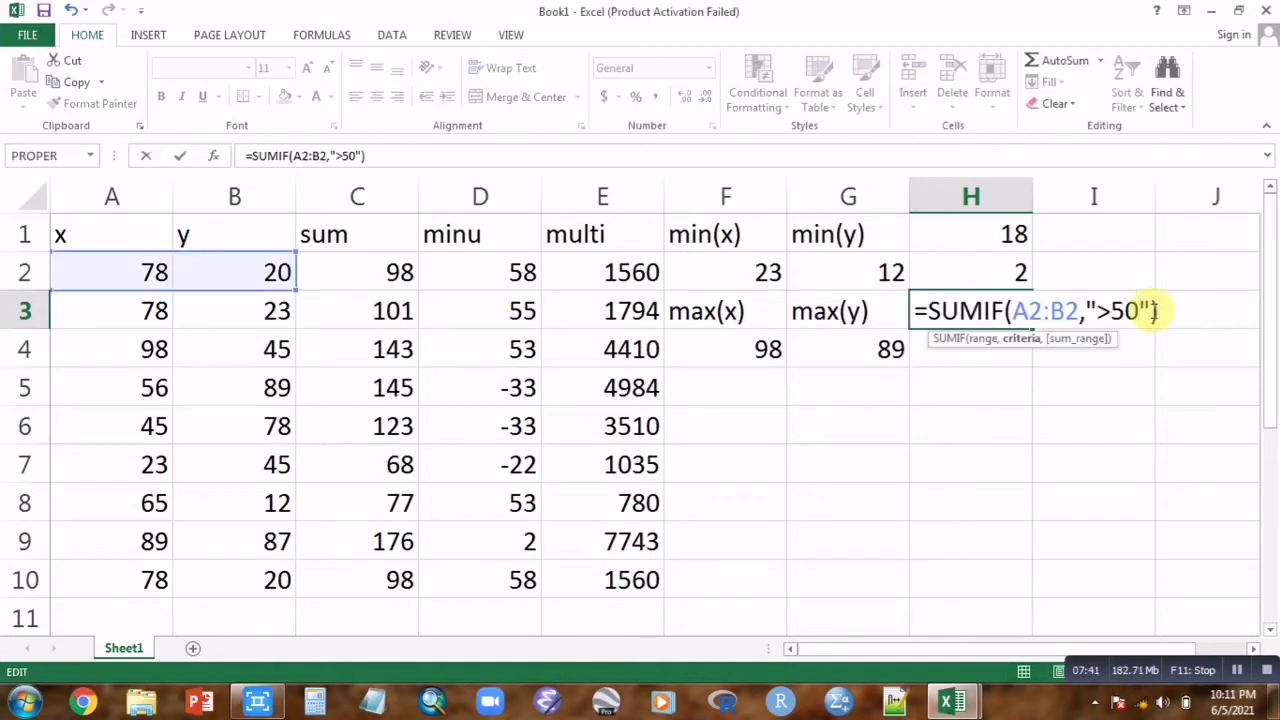
{"action": "key", "text": "ctrl+Return"}
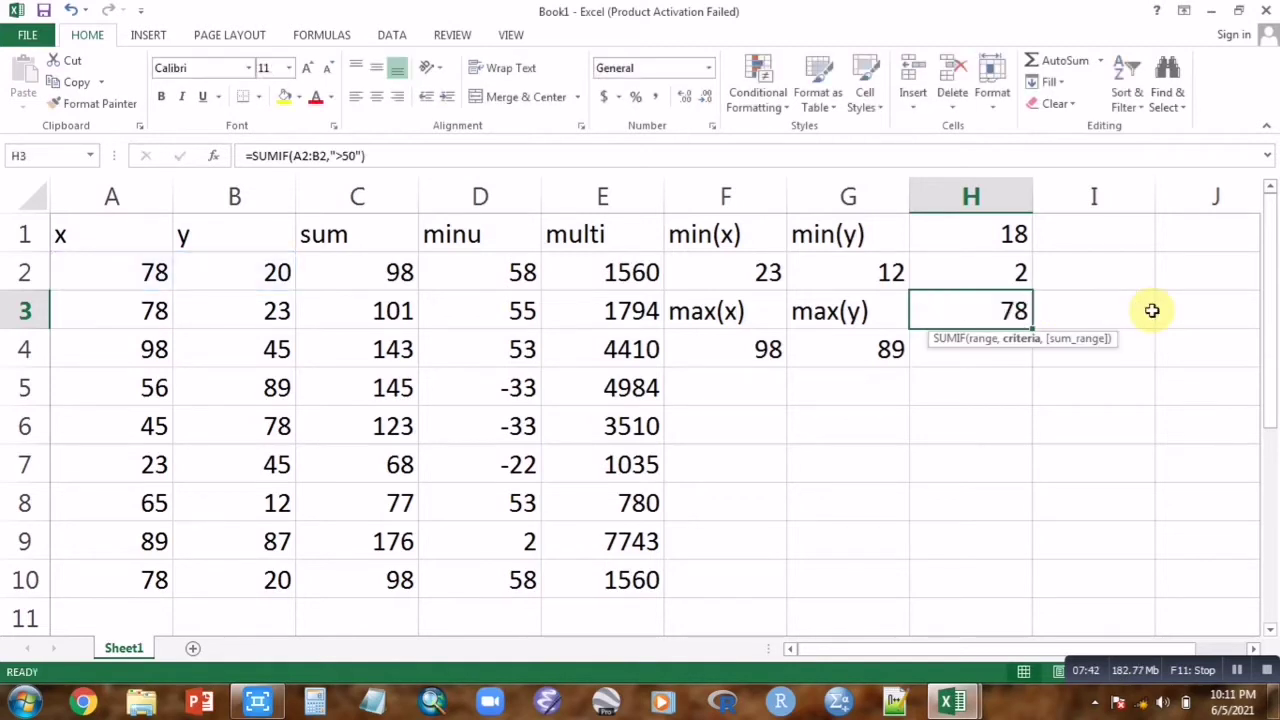
Review the range and criteria of the SUMIF formula in H3, leaving the cell without editing it
{"action": "double_click", "coordinate": [994, 305]}
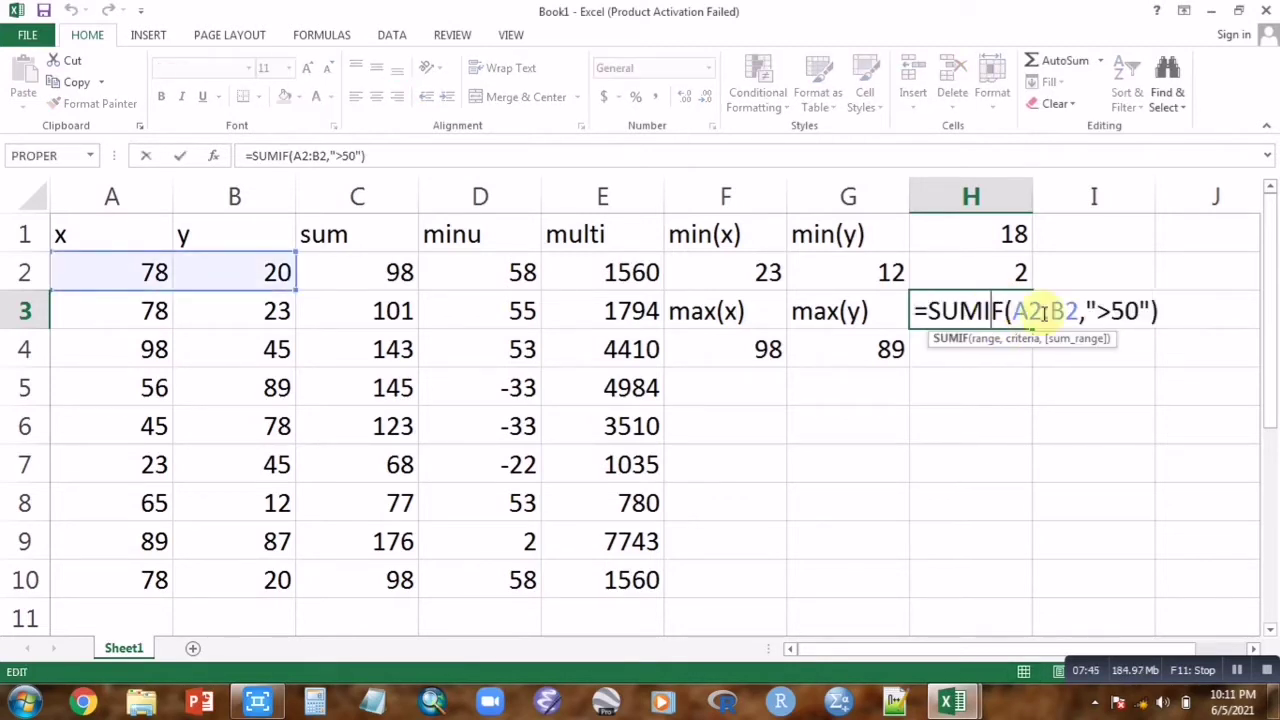
{"action": "left_click", "coordinate": [705, 306]}
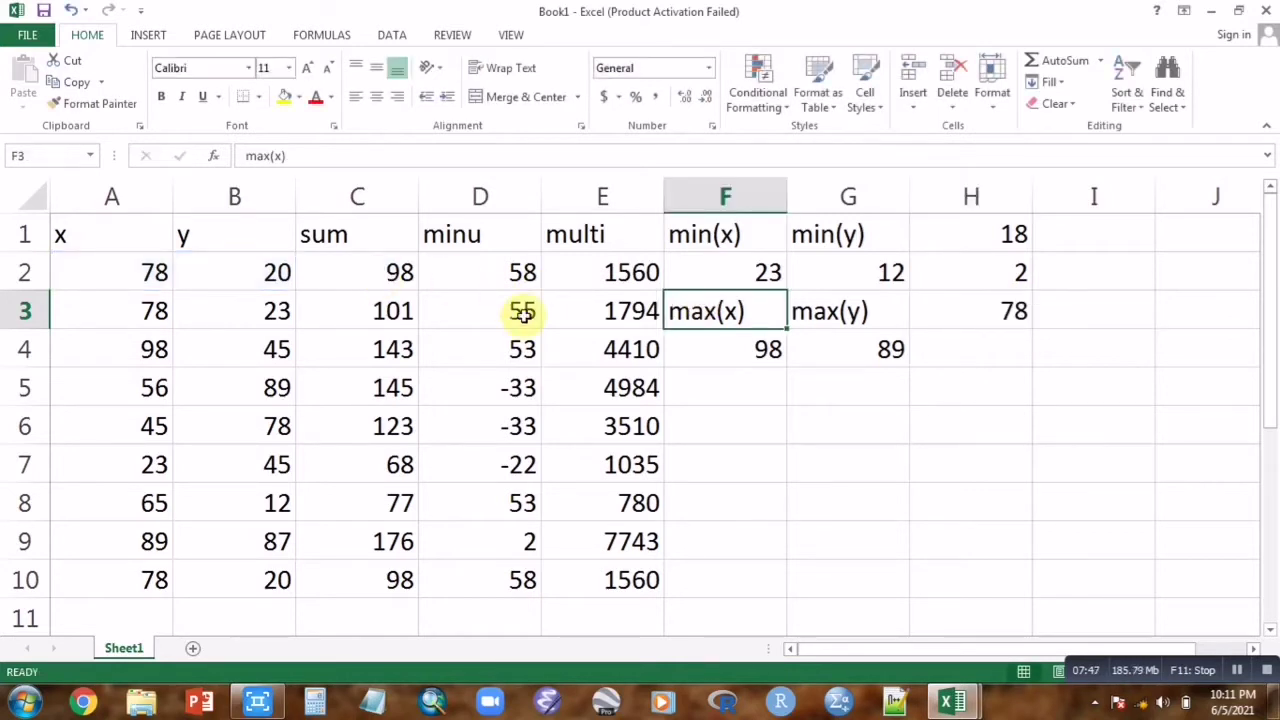
{"action": "left_click", "coordinate": [984, 310]}
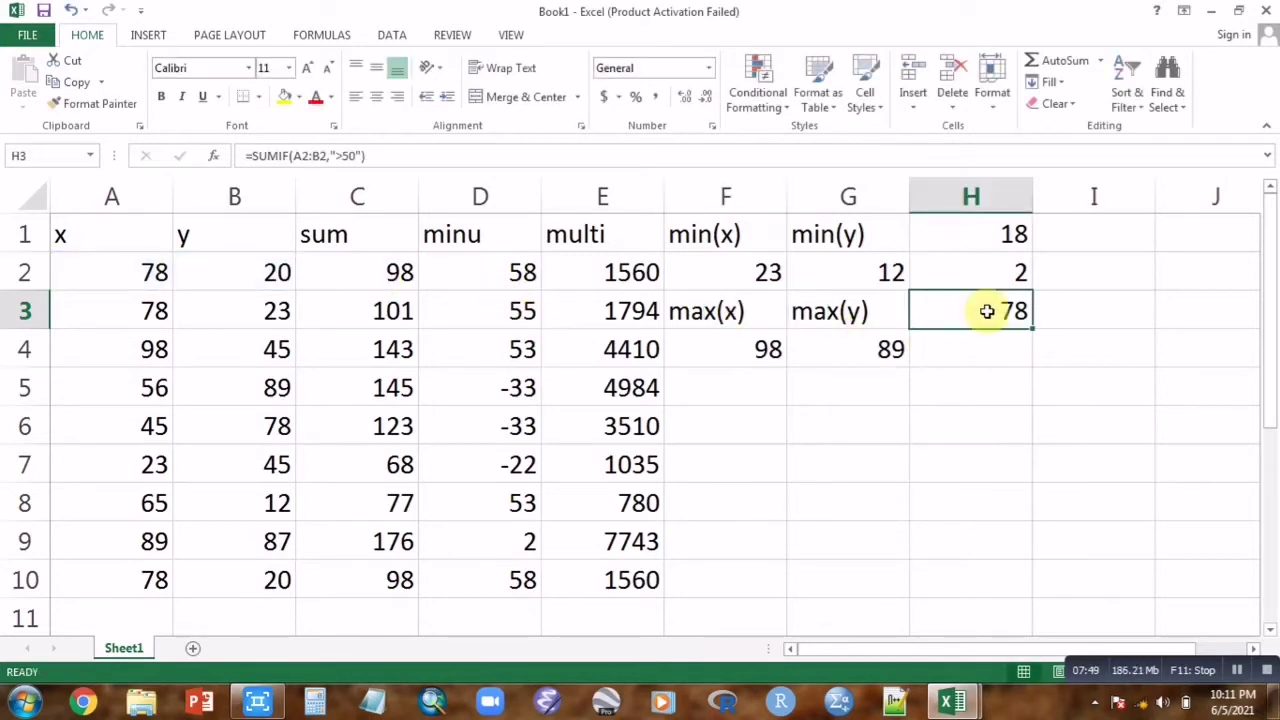
{"action": "double_click", "coordinate": [987, 311]}
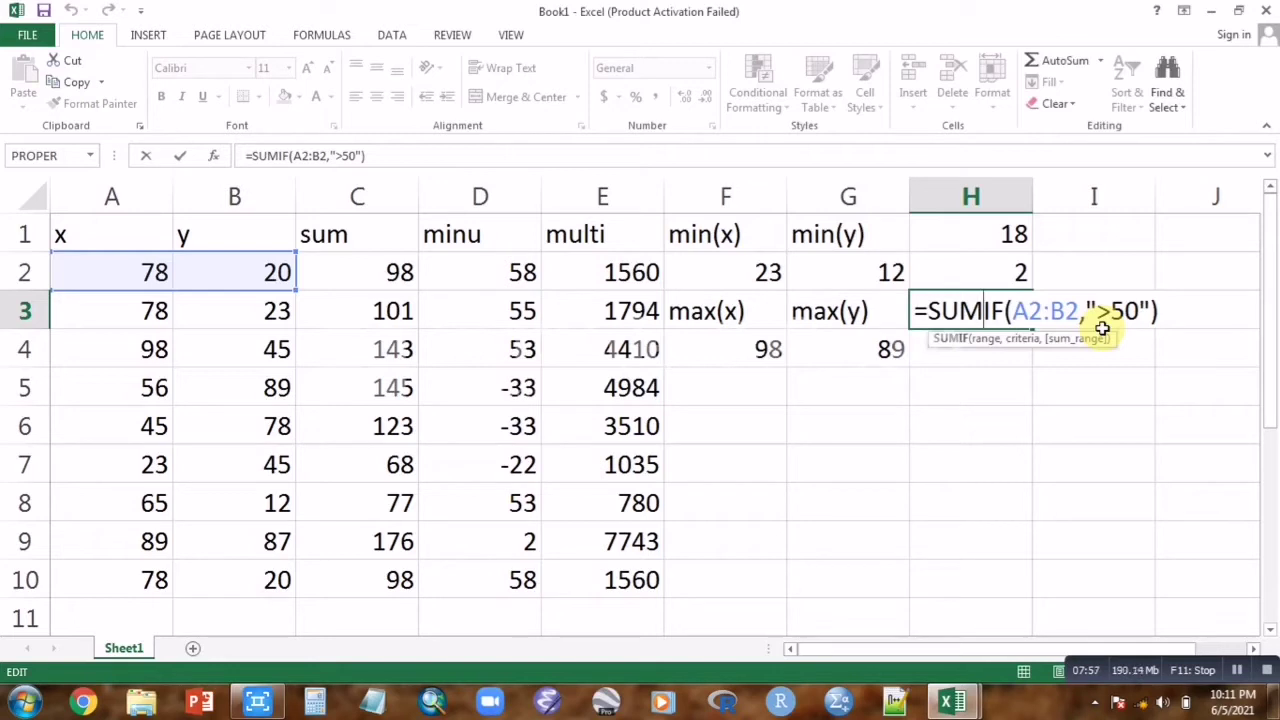
{"action": "left_click", "coordinate": [1190, 313]}
{"action": "key", "text": "ctrl+Return"}
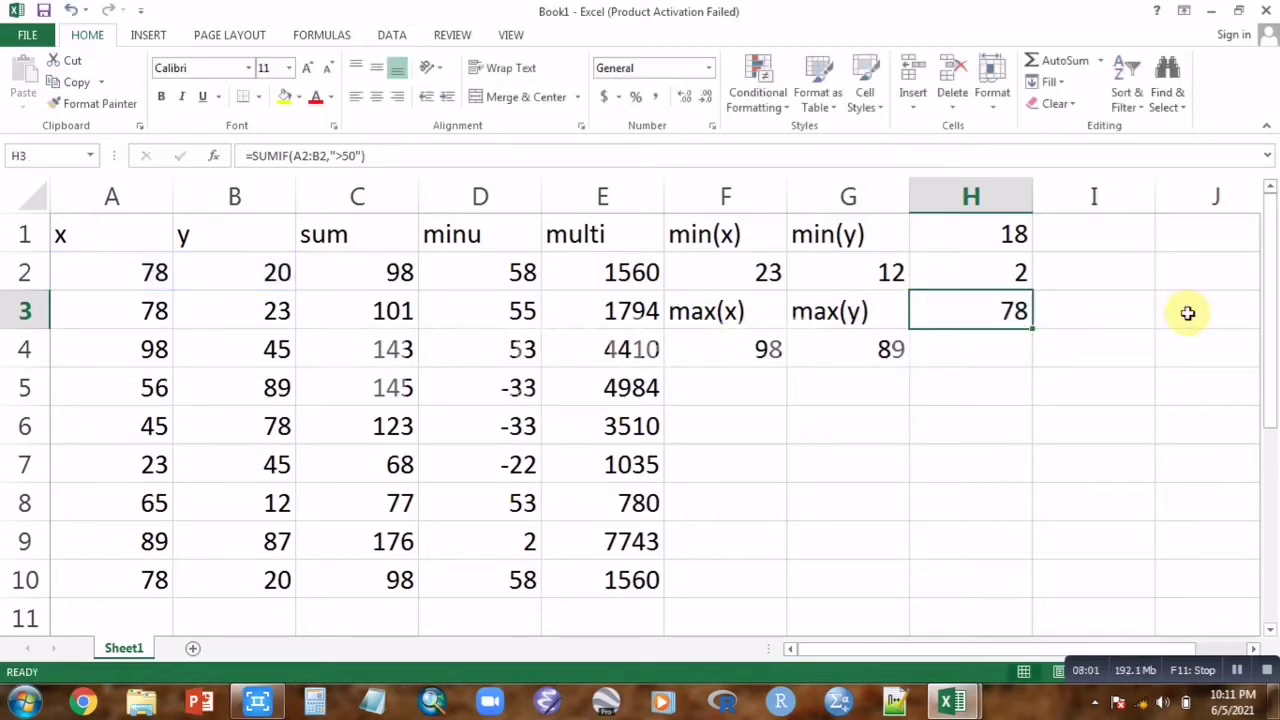
Enter the conditional sum formula =SUMIF(A3:B3,">=23") in H4 for the second row of x and y values
{"action": "double_click", "coordinate": [980, 350]}
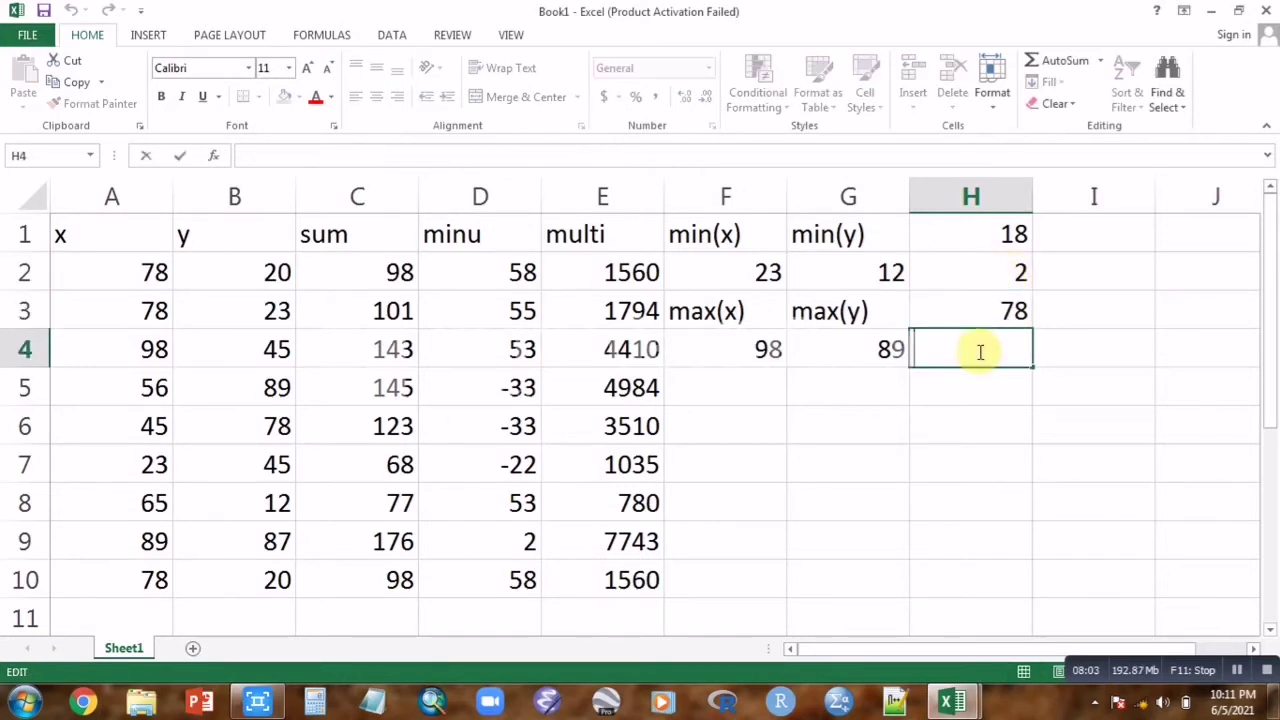
{"action": "type", "text": "="}
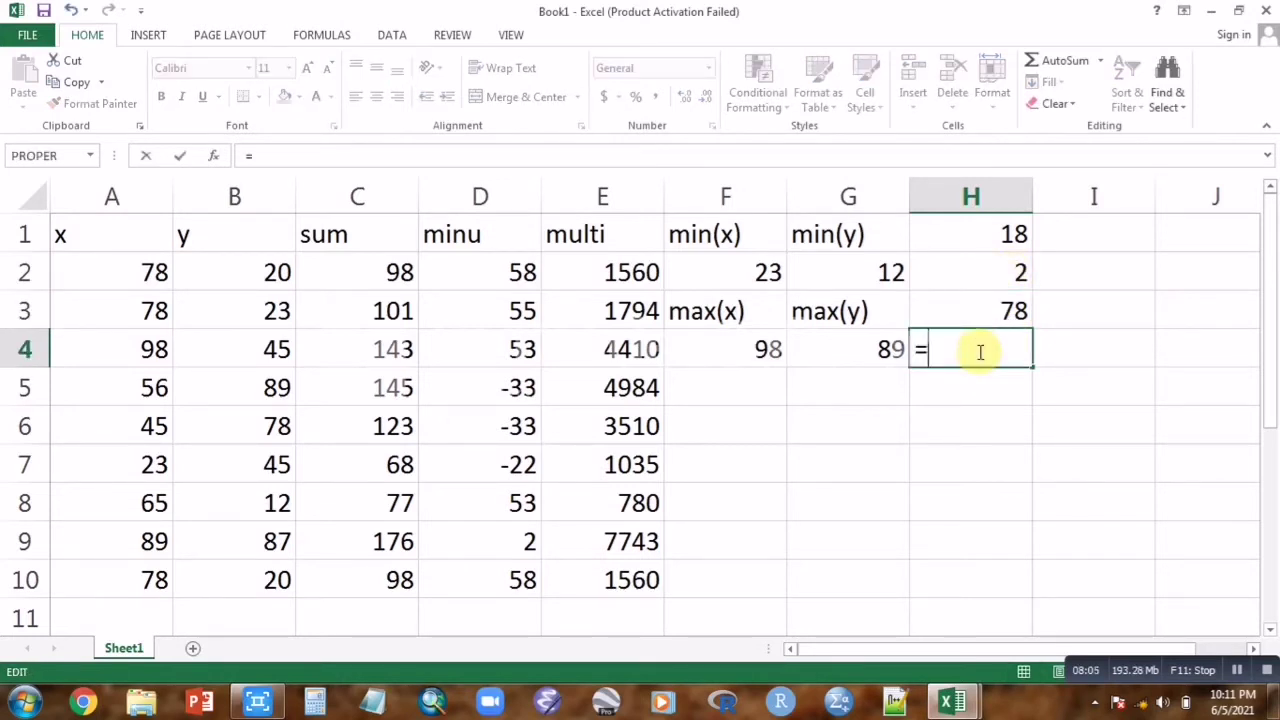
{"action": "type", "text": "sum"}
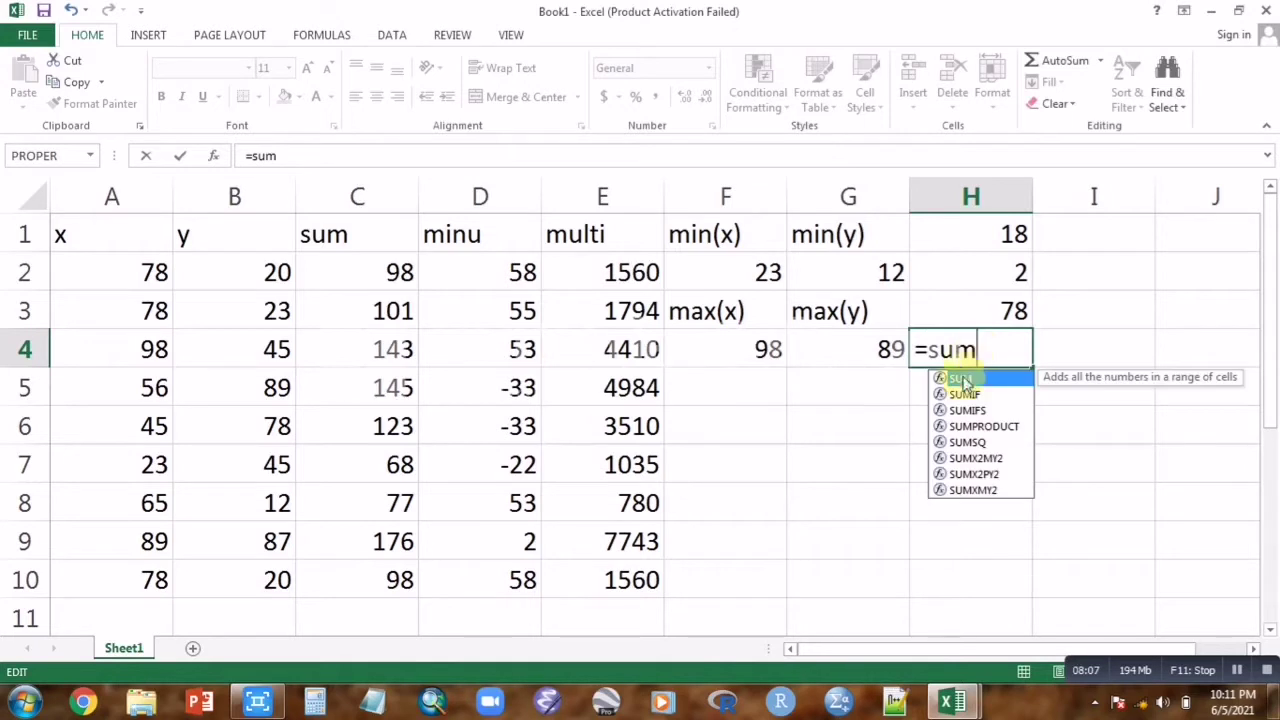
{"action": "double_click", "coordinate": [966, 394]}
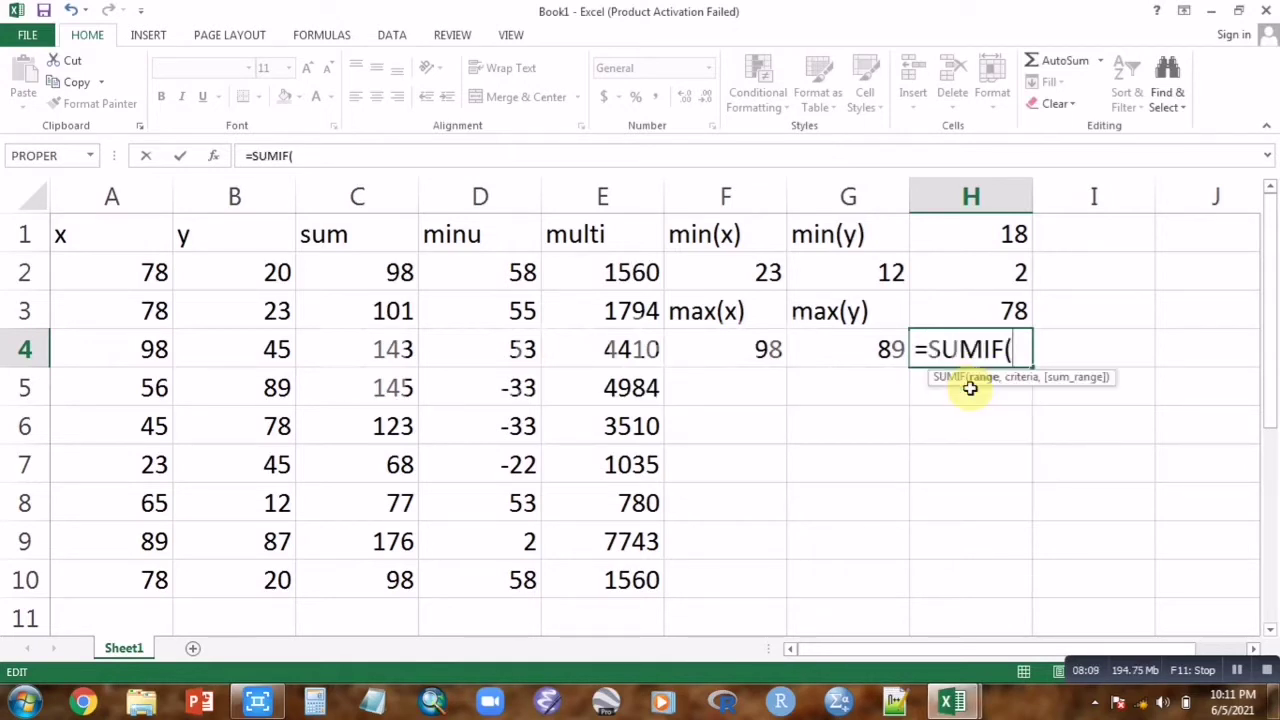
{"action": "left_click", "coordinate": [150, 300]}
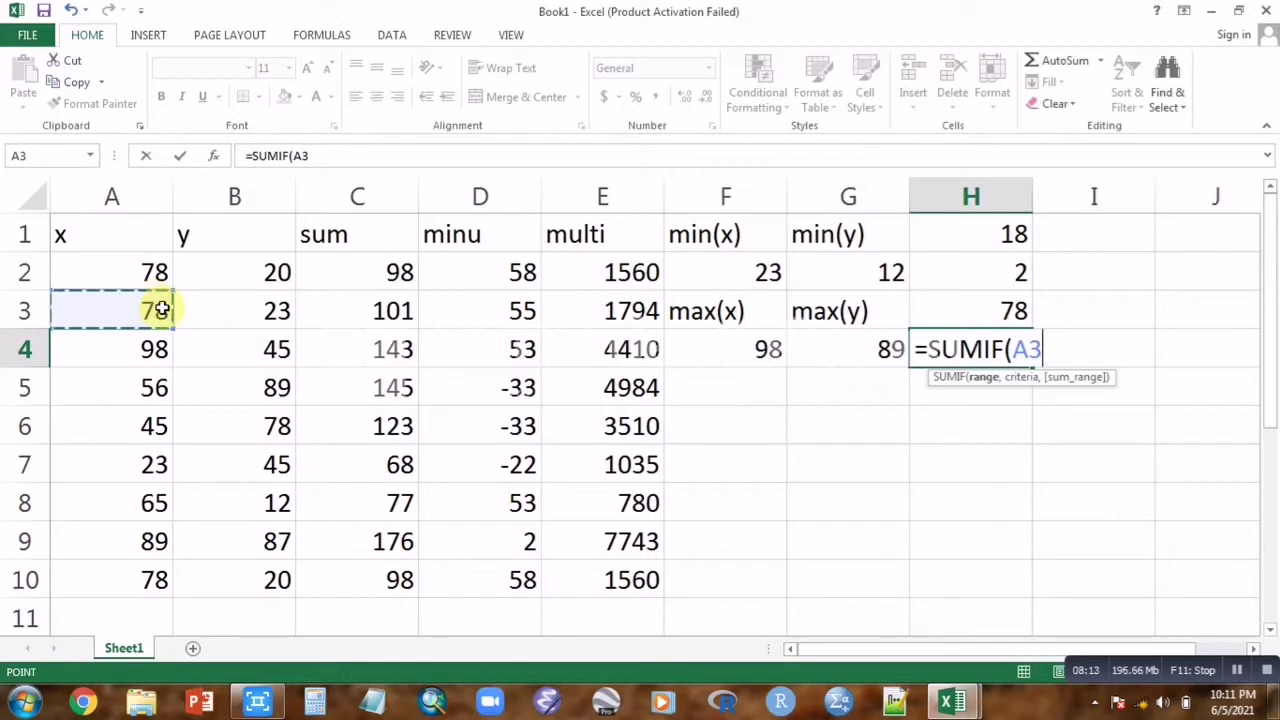
{"action": "left_click_drag", "start_coordinate": [157, 306], "coordinate": [286, 314]}
{"action": "type", "text": ","}
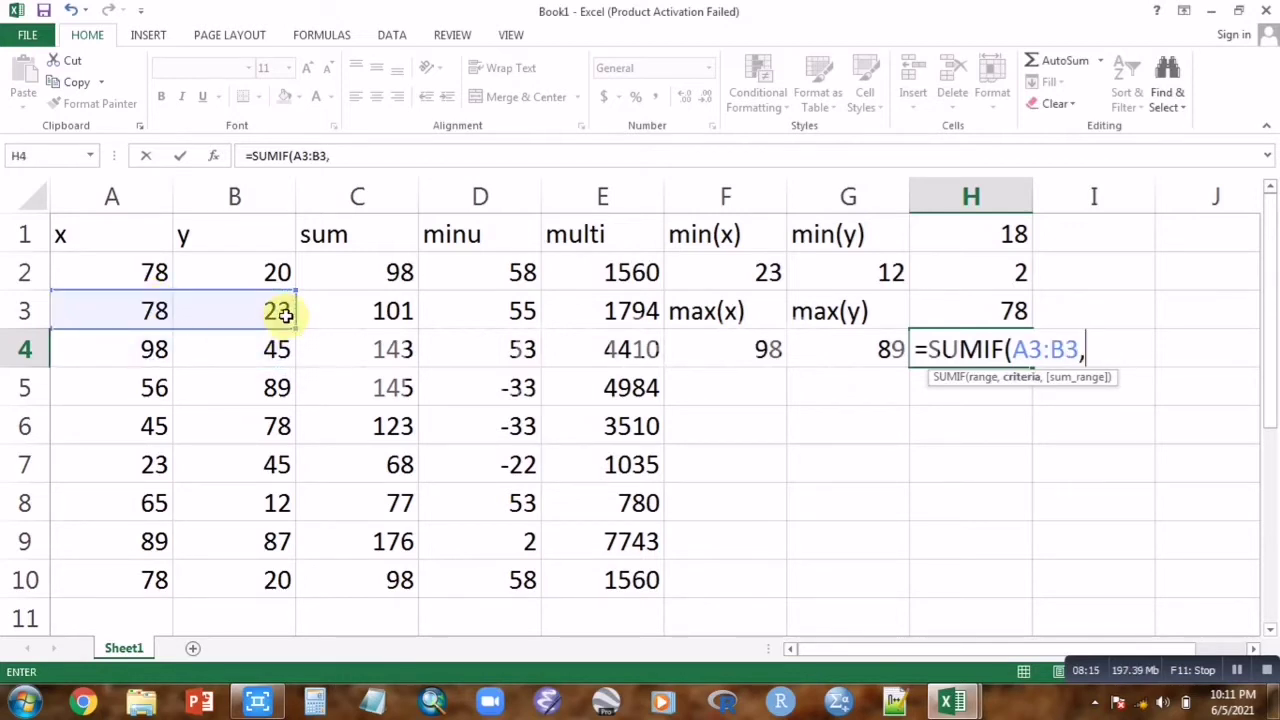
{"action": "type", "text": ">"}
{"action": "type", "text": ">"}
{"action": "type", "text": "=23"}
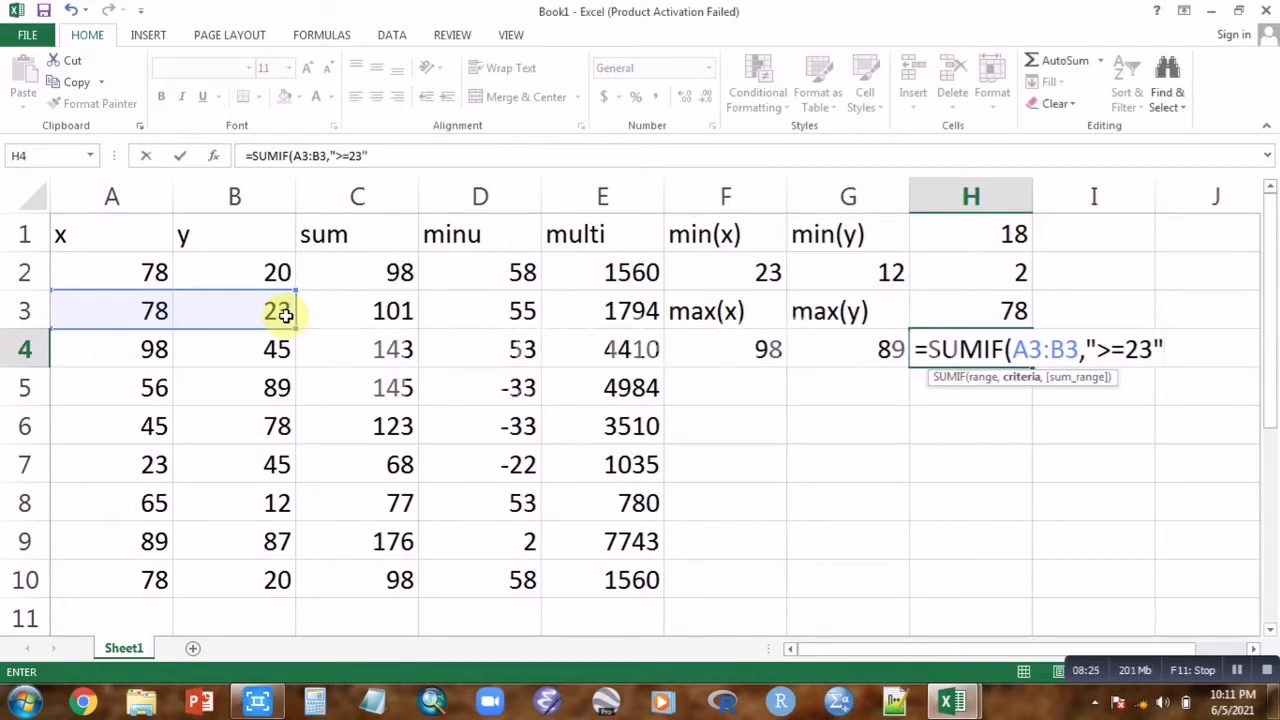
{"action": "type", "text": "\""}
{"action": "key", "text": "Return"}
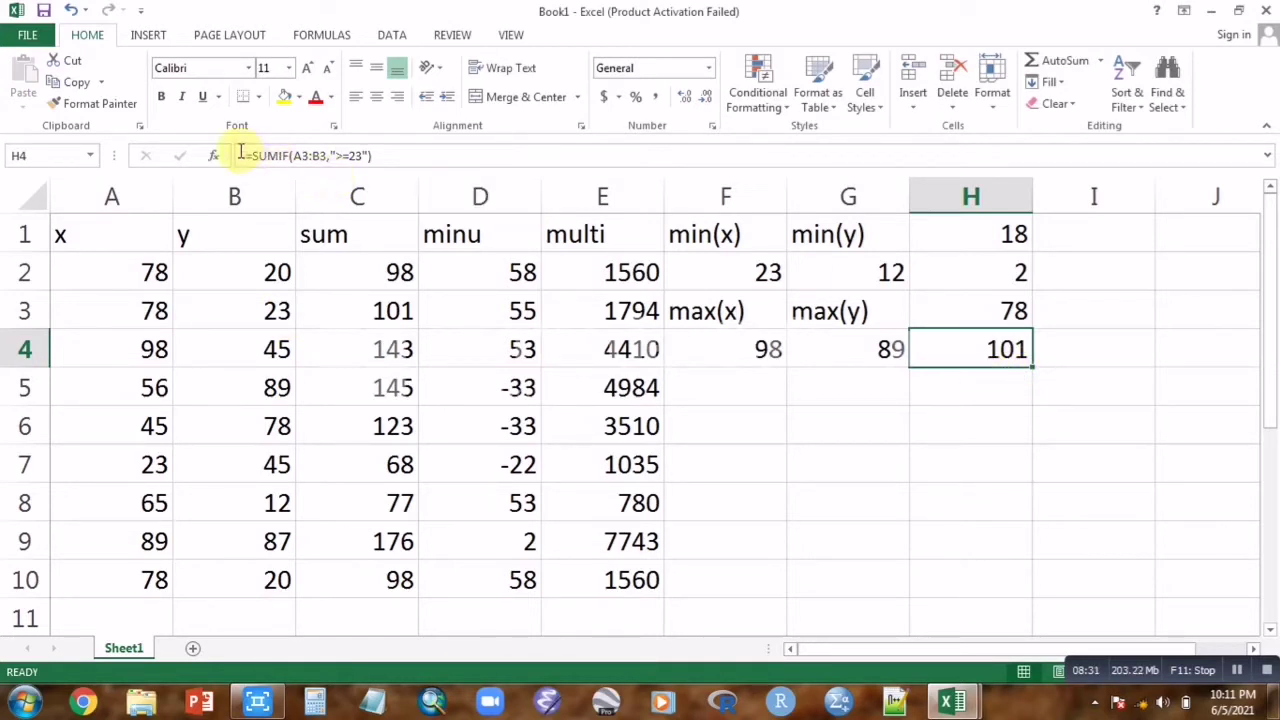
Examine the full SUMIF formula in H4 in an enlarged formula view, and leave the cell without editing it
{"action": "left_click_drag", "start_coordinate": [243, 156], "coordinate": [403, 162]}
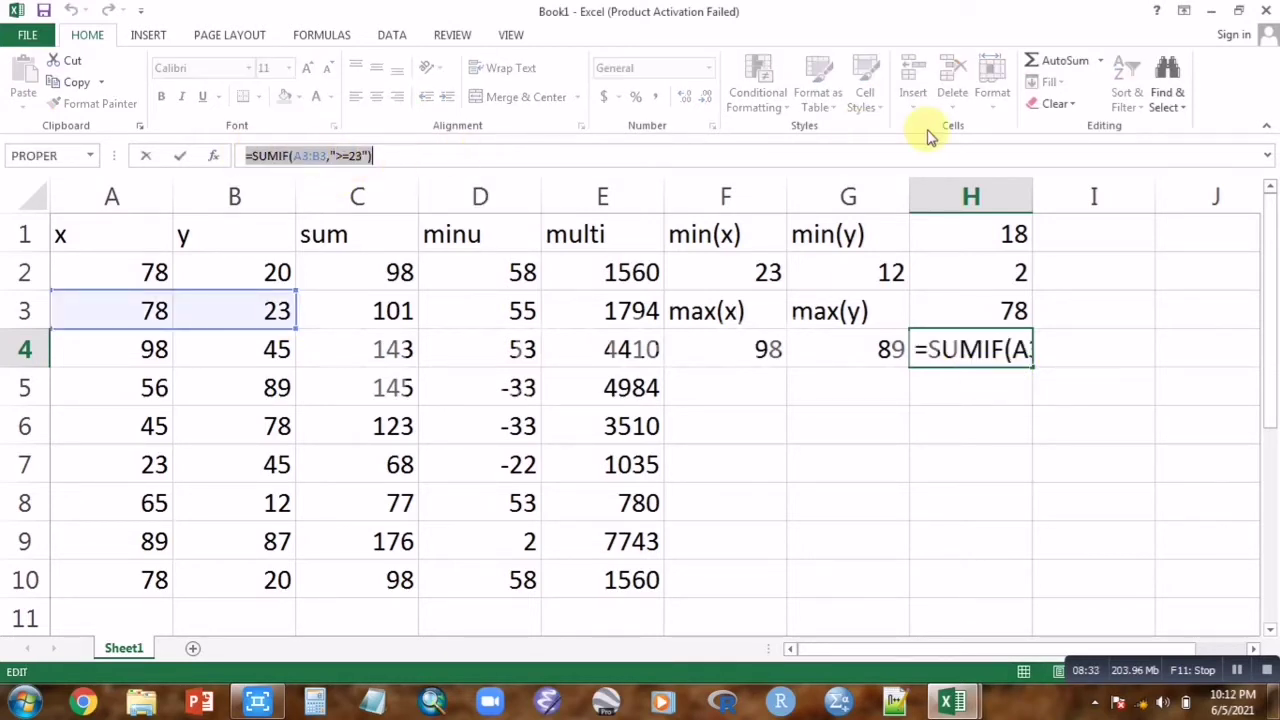
{"action": "left_click", "coordinate": [1267, 157]}
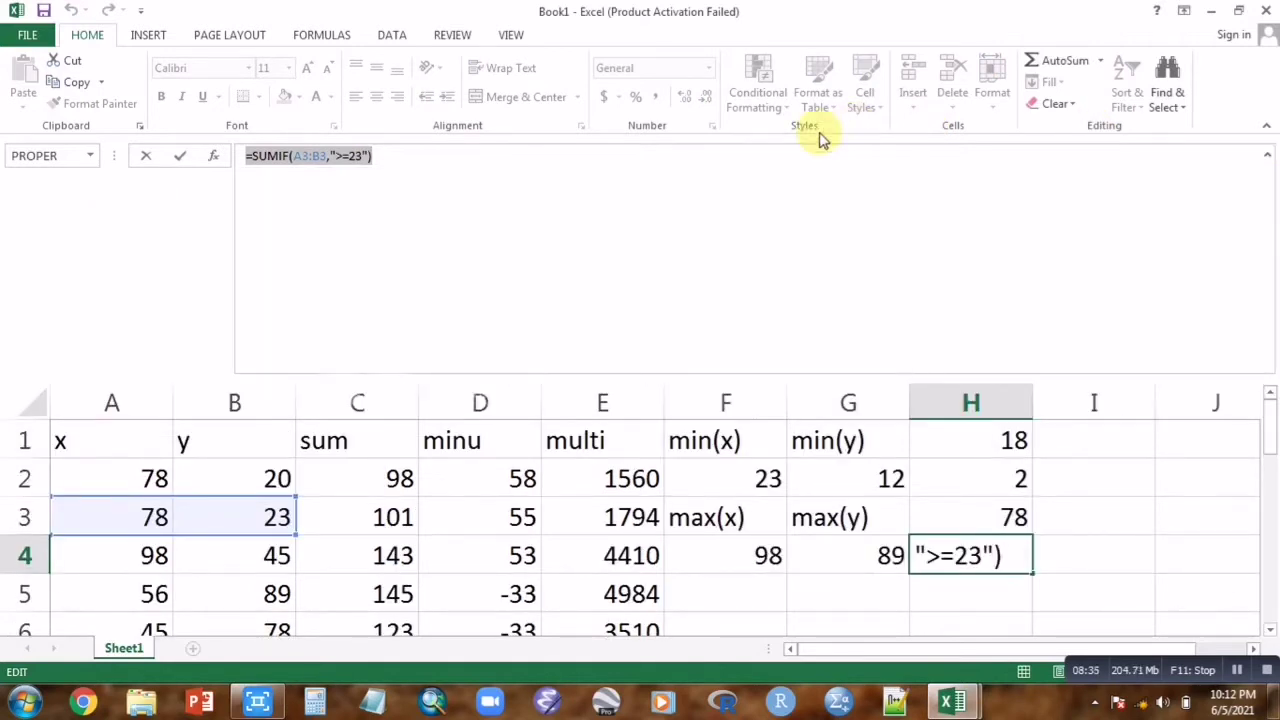
{"action": "left_click", "coordinate": [365, 157]}
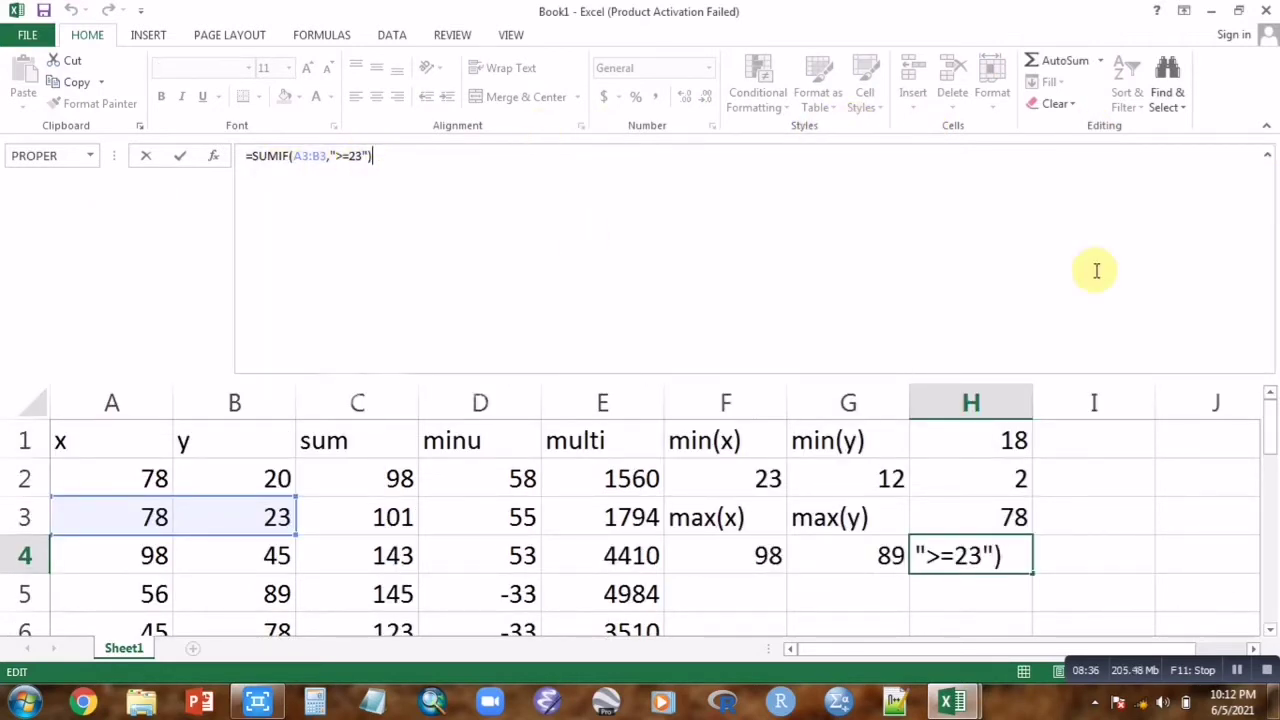
{"action": "left_click", "coordinate": [1267, 157]}
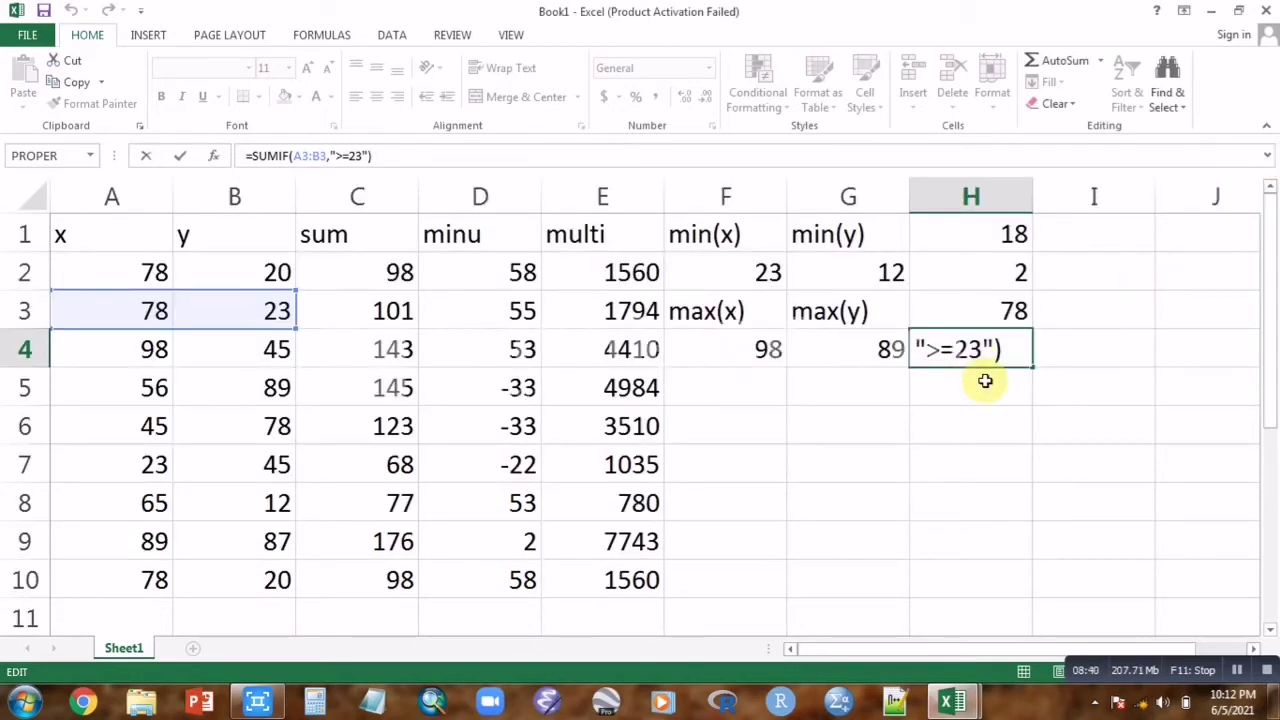
{"action": "key", "text": "Return"}
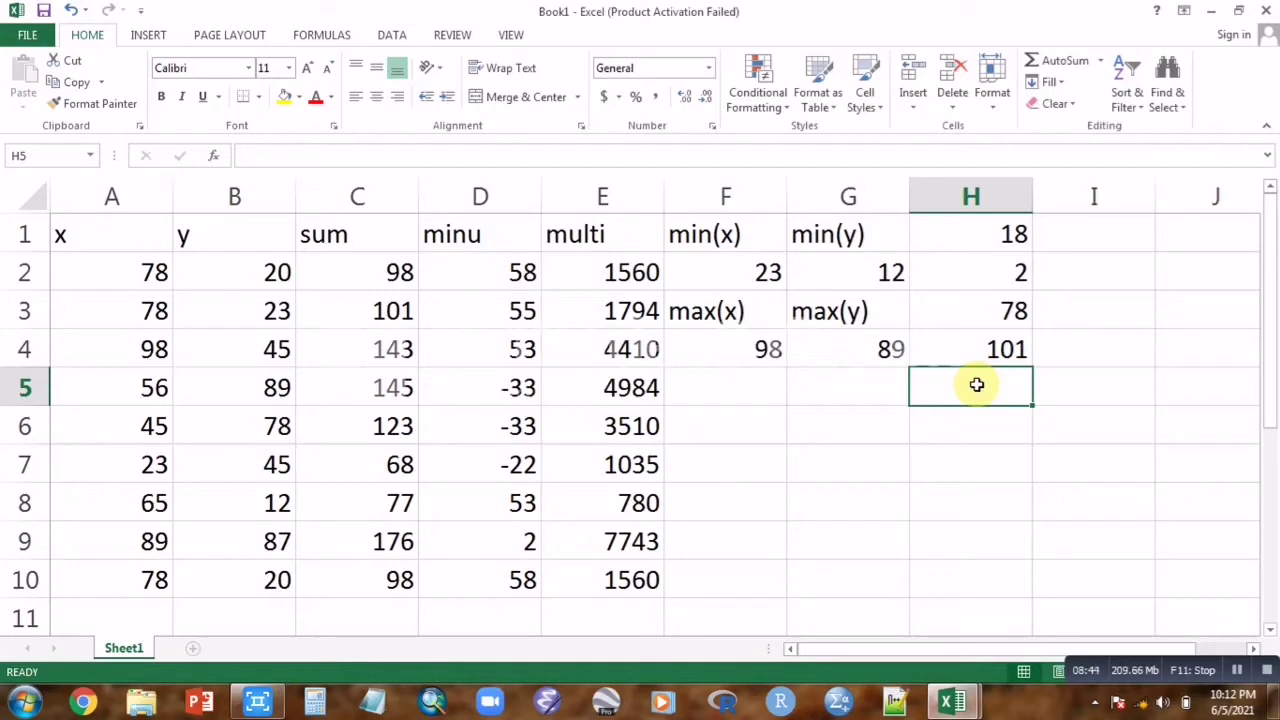
Enter the conditional count formula =COUNTIF(A2:B2,">=78") in H5 and review its range and criteria
{"action": "double_click", "coordinate": [977, 385]}
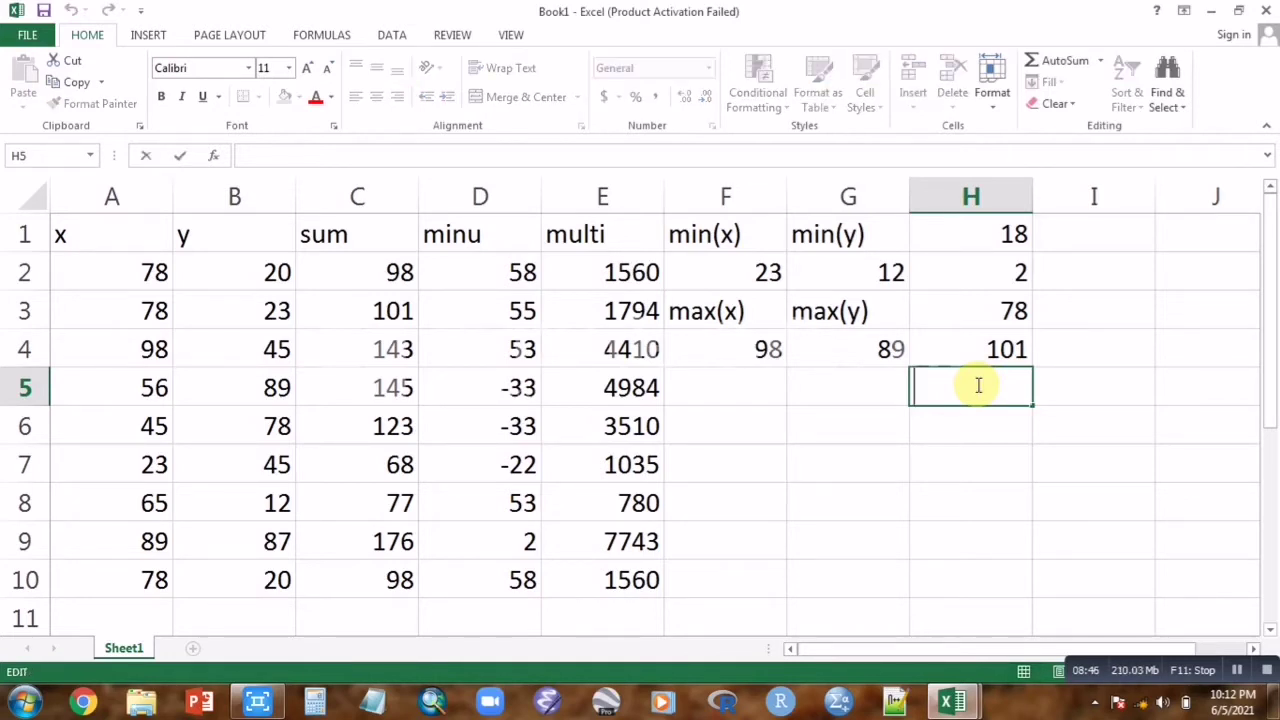
{"action": "type", "text": "=count"}
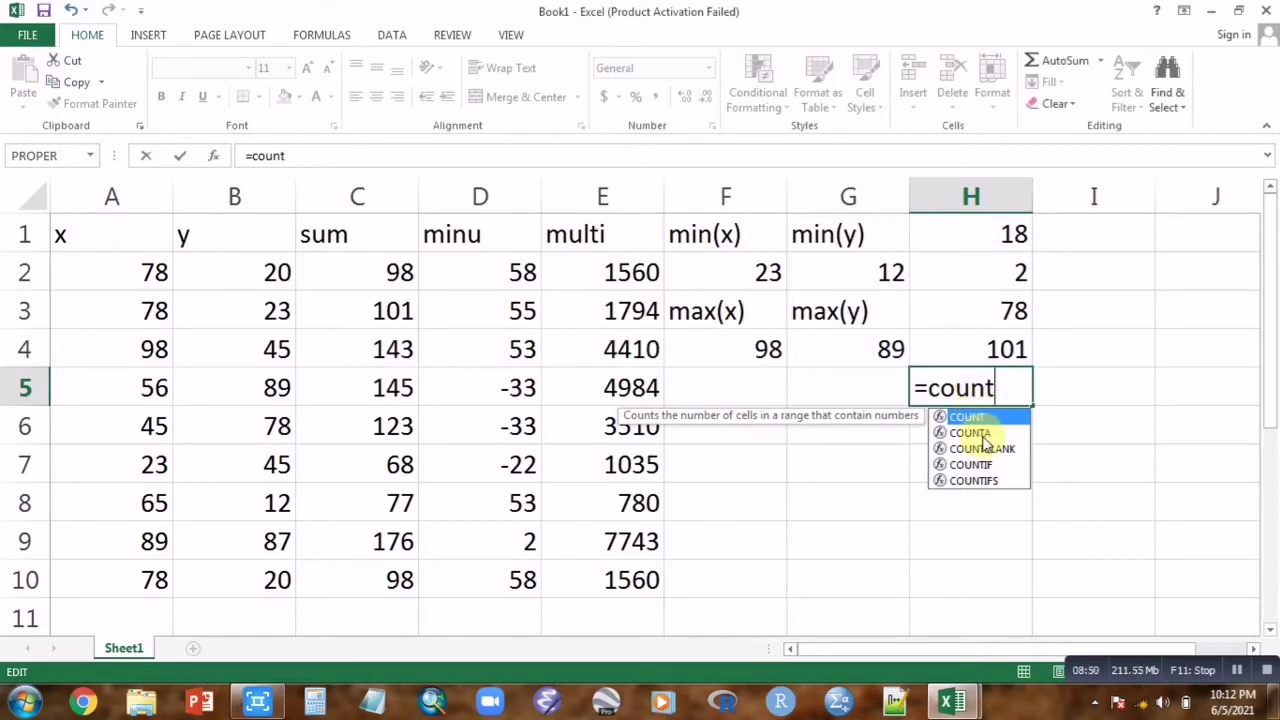
{"action": "double_click", "coordinate": [962, 465]}
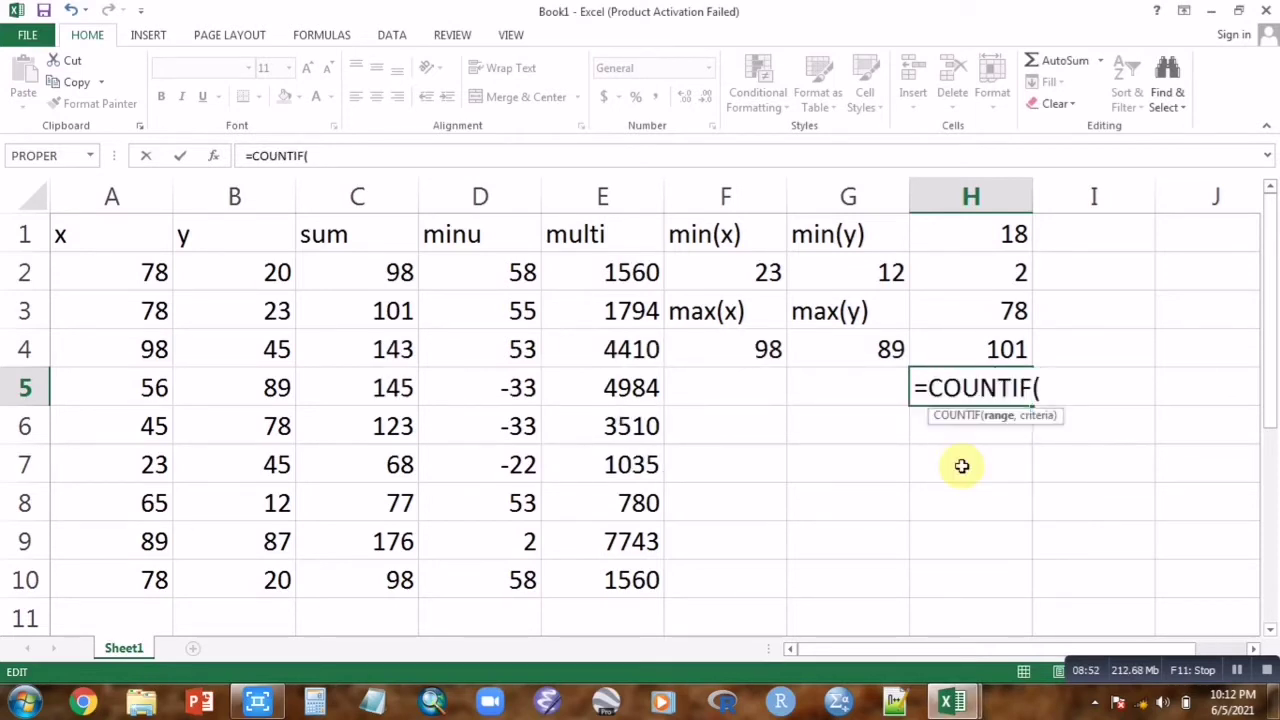
{"action": "left_click", "coordinate": [120, 267]}
{"action": "left_click_drag", "start_coordinate": [120, 267], "coordinate": [257, 274]}
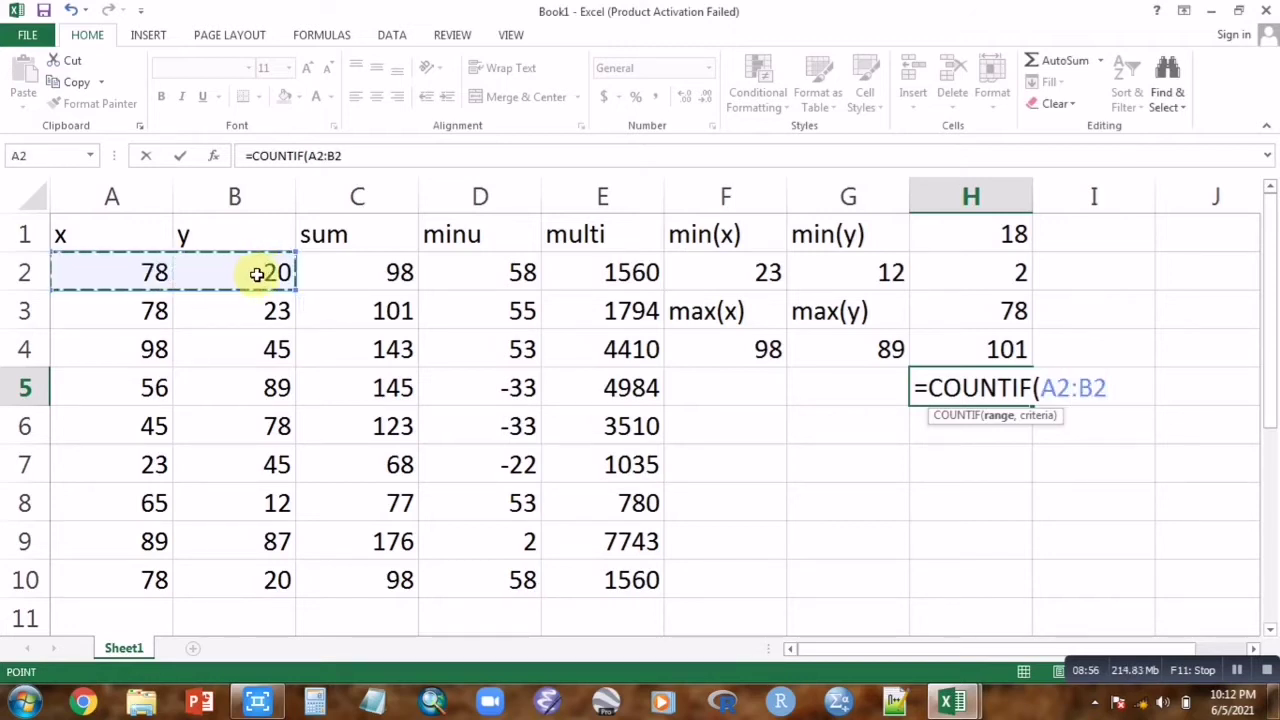
{"action": "type", "text": ",\">="}
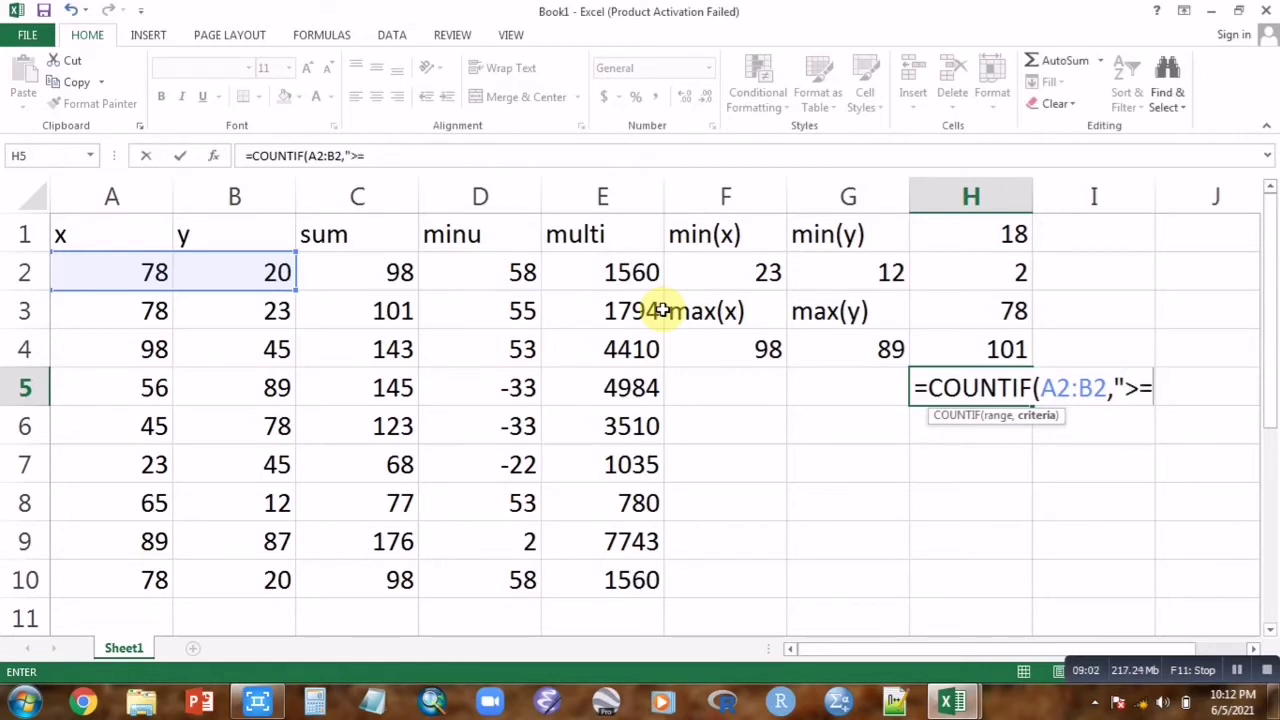
{"action": "type", "text": "78"}
{"action": "key", "text": "ctrl+Return"}
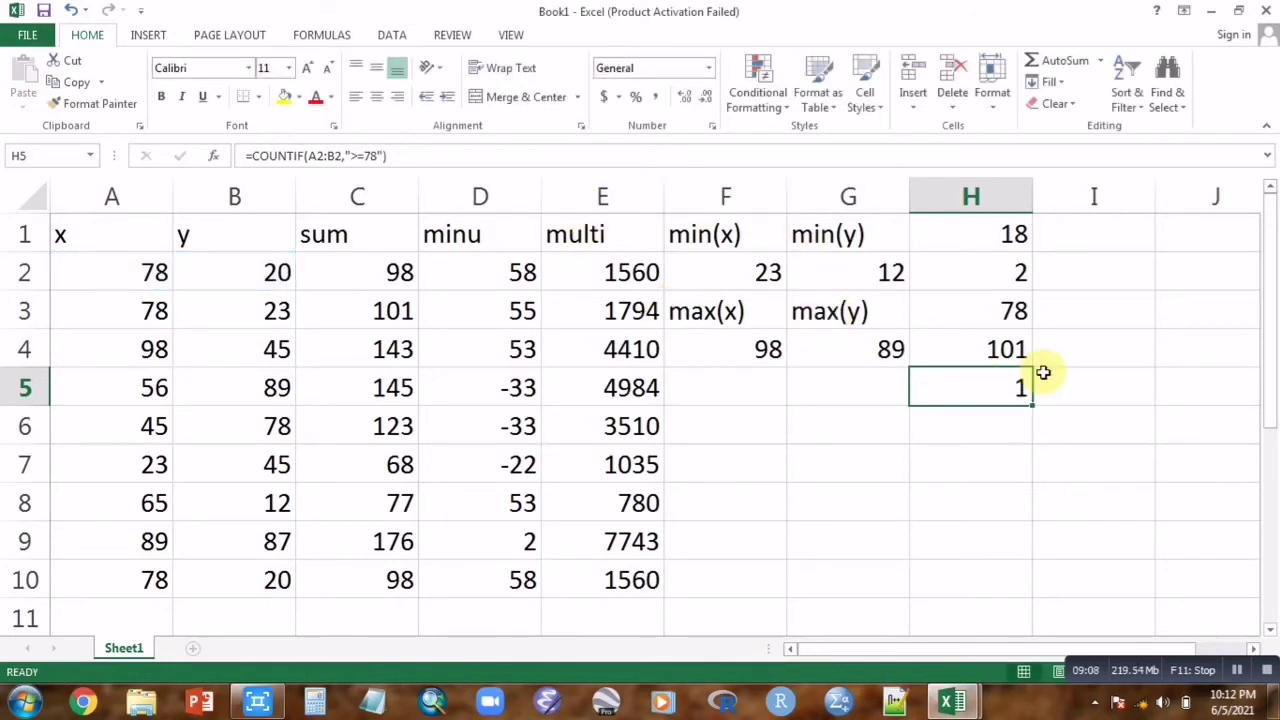
{"action": "double_click", "coordinate": [1013, 391]}
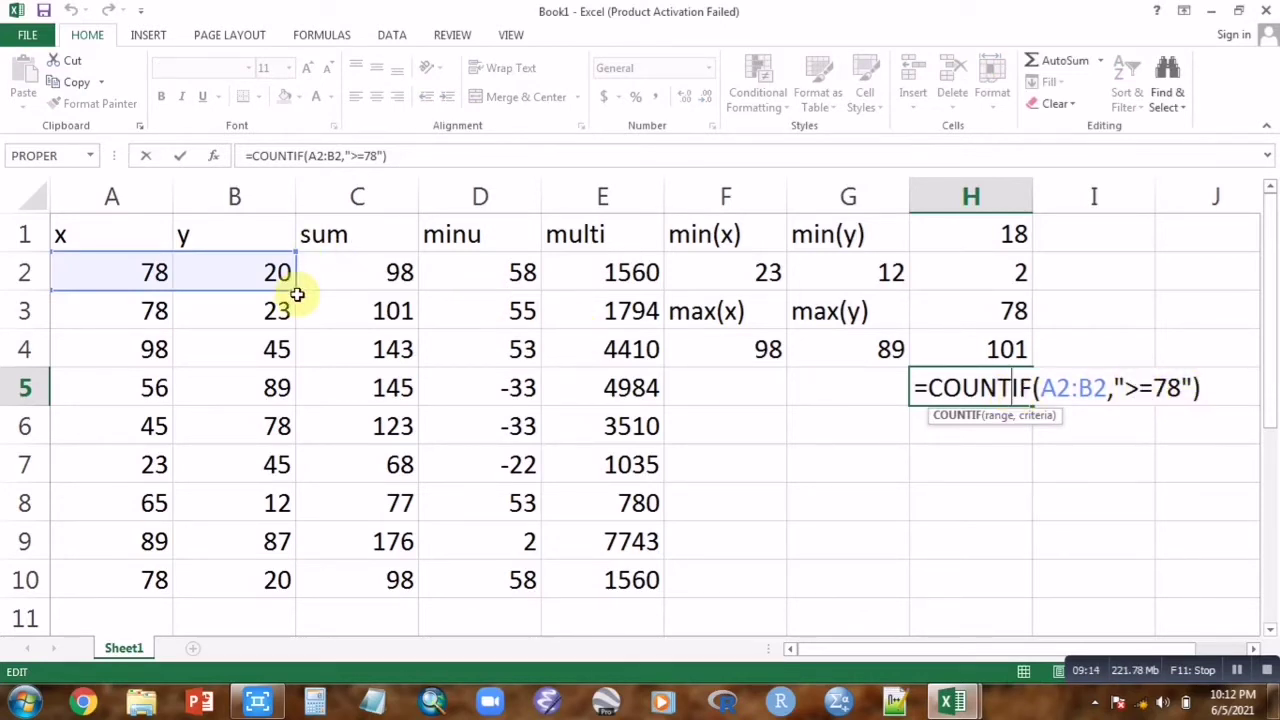
{"action": "key", "text": "ctrl+Return"}
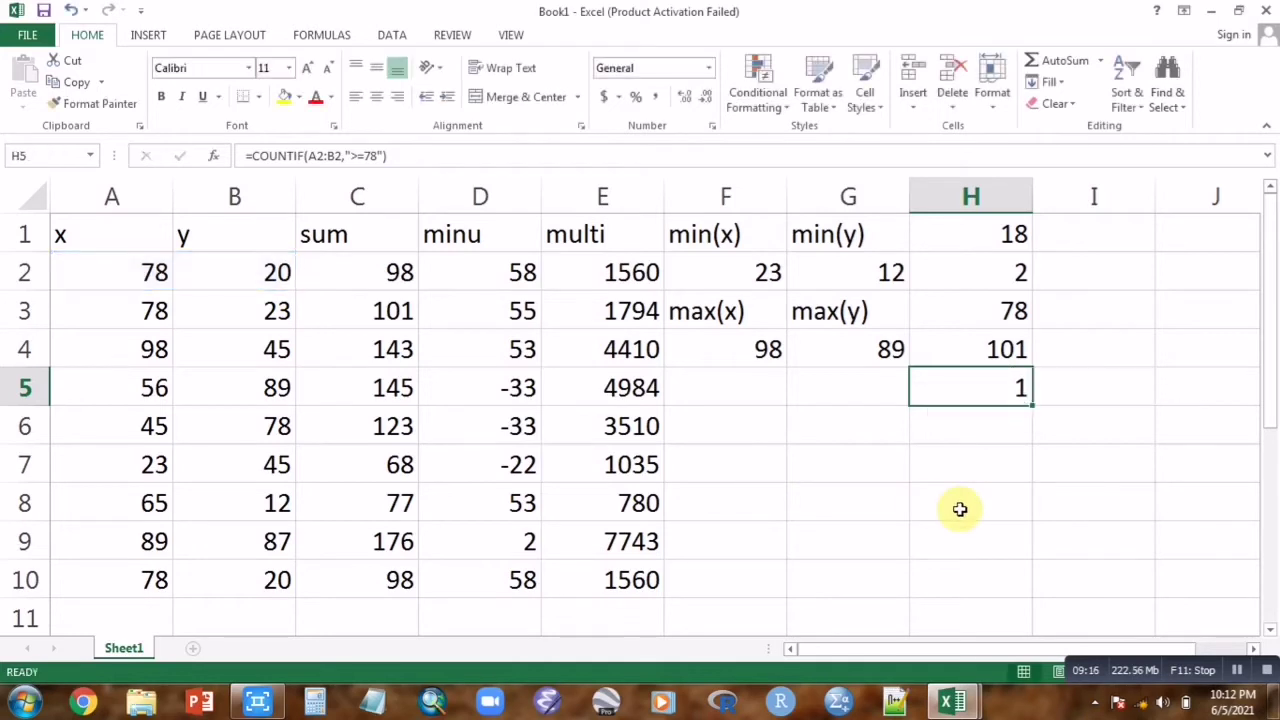
Enter =COUNTIF(A3:B10,">=65") in H6 to count the matching x and y values, and review the formula
{"action": "left_click", "coordinate": [1005, 409]}
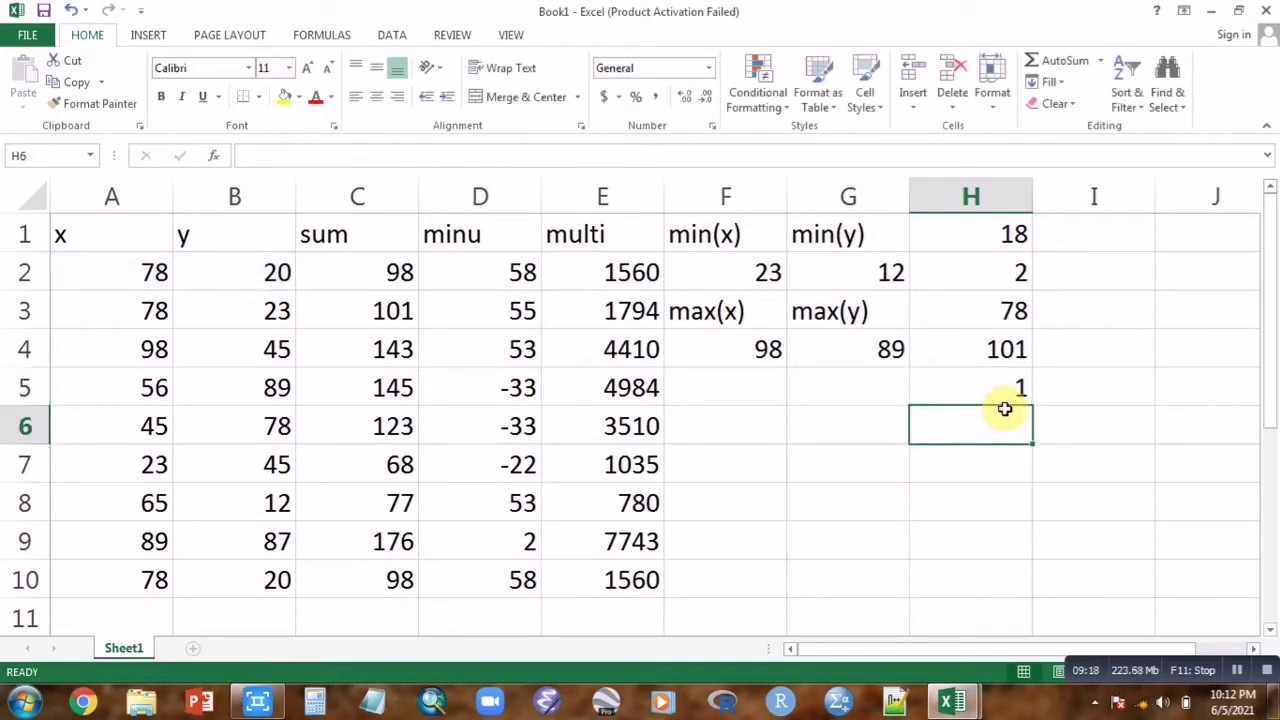
{"action": "type", "text": "="}
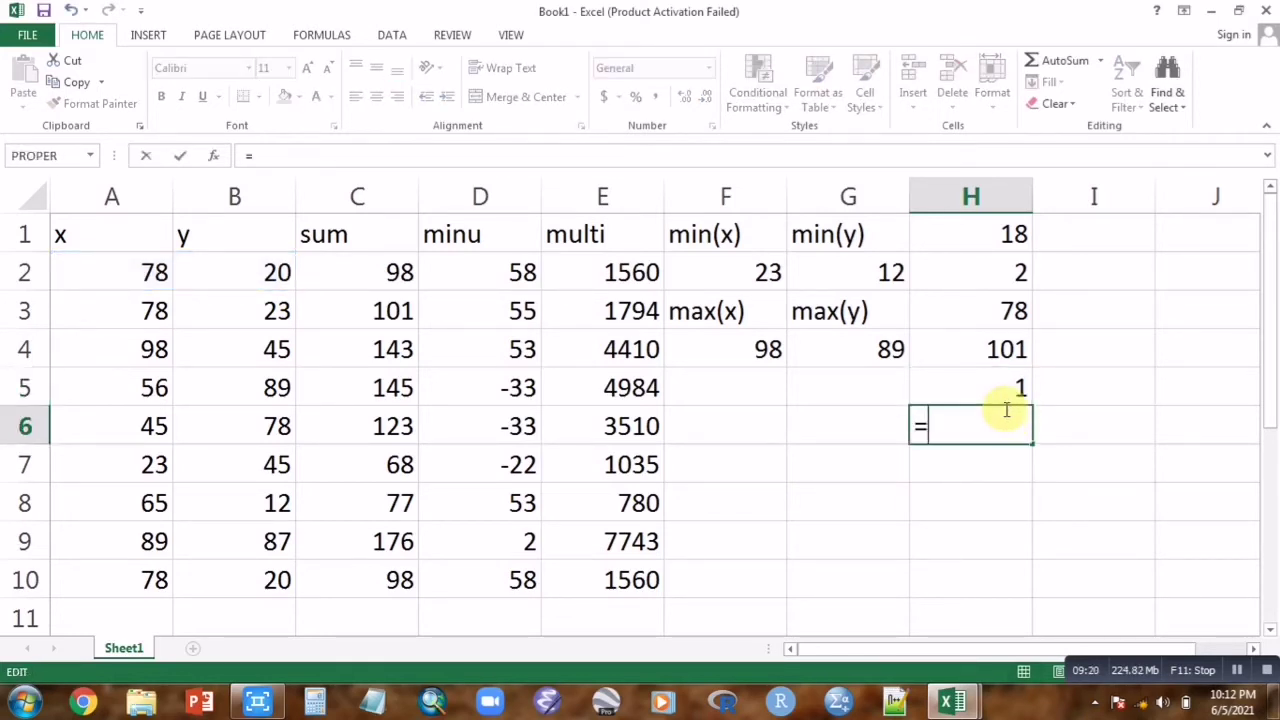
{"action": "type", "text": "count"}
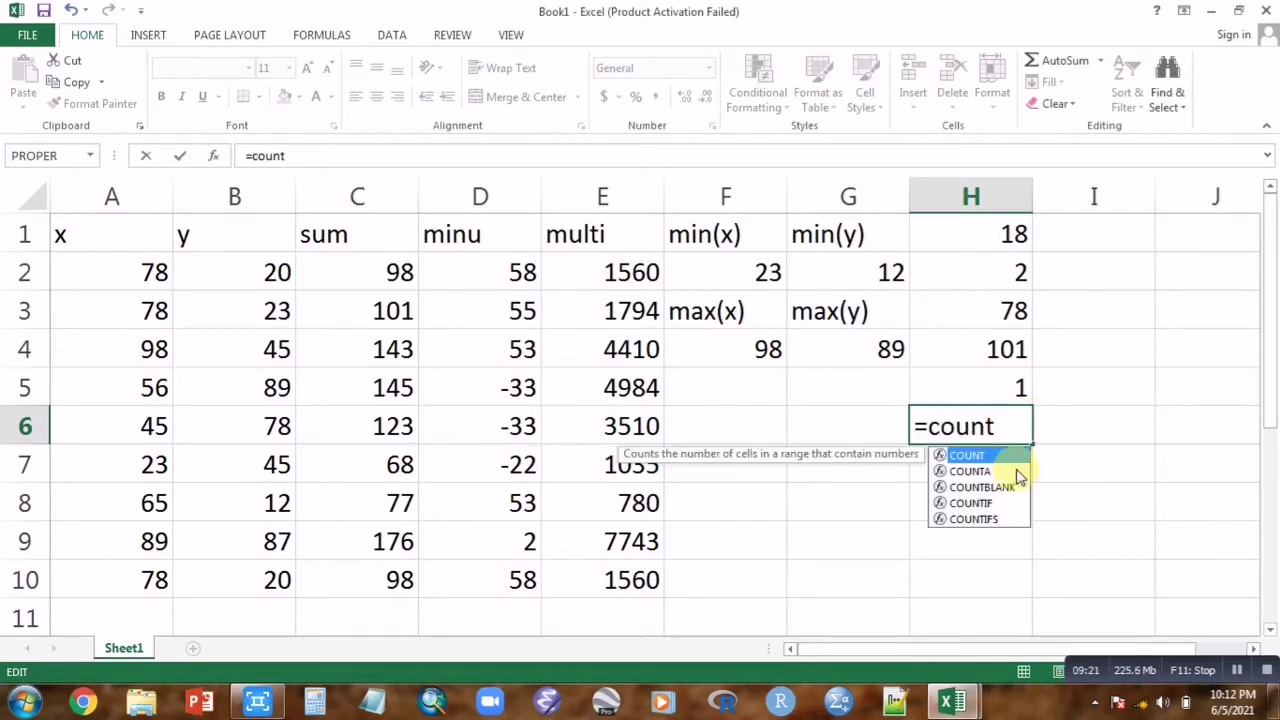
{"action": "double_click", "coordinate": [975, 503]}
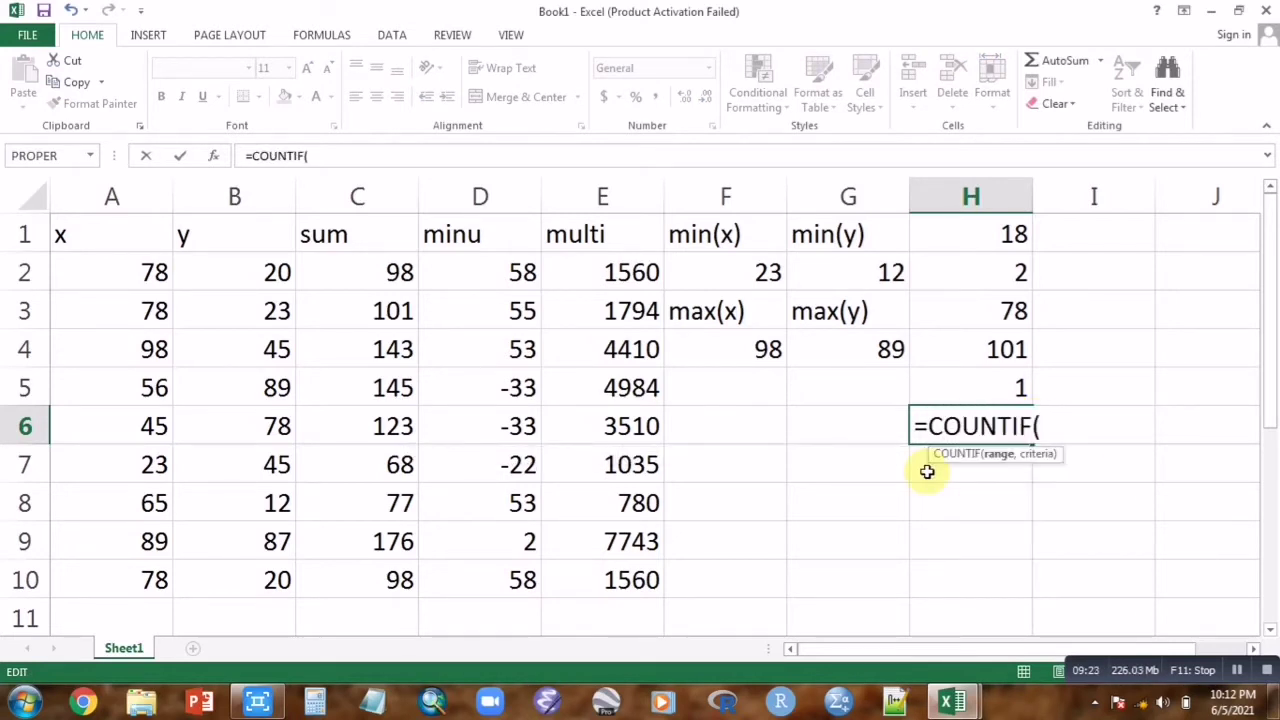
{"action": "left_click_drag", "start_coordinate": [157, 309], "coordinate": [242, 570]}
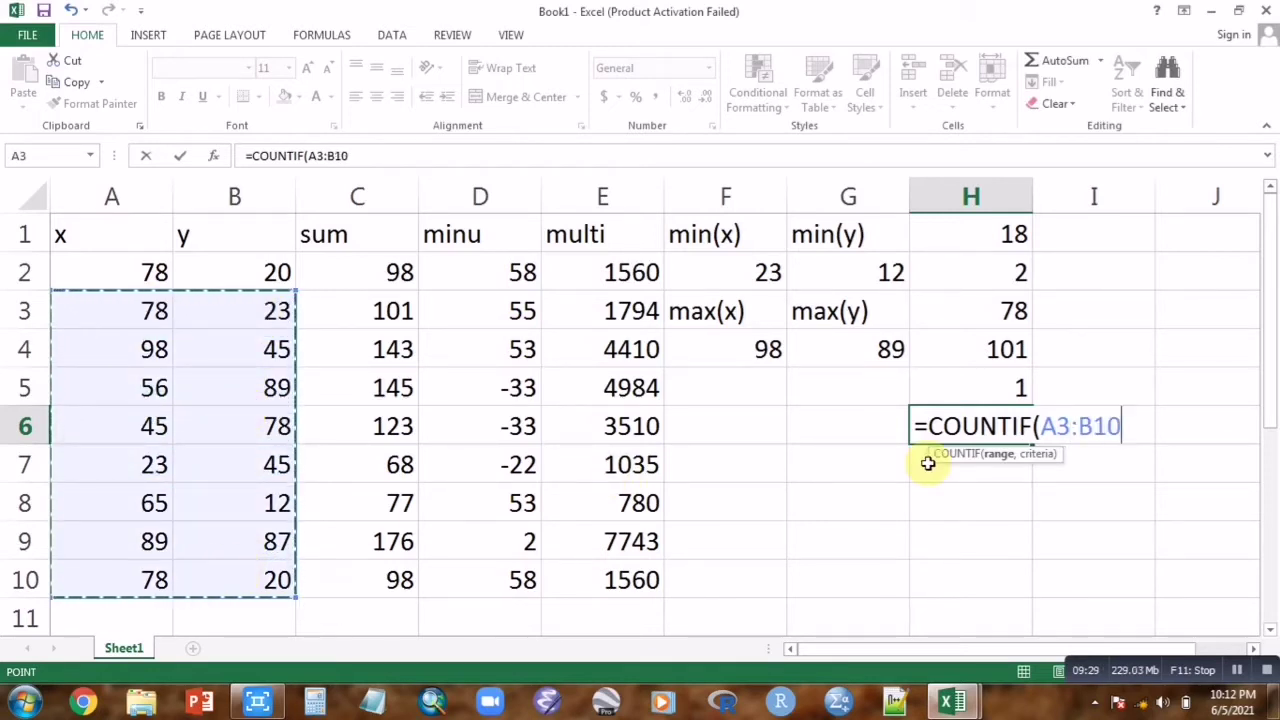
{"action": "type", "text": ","}
{"action": "type", "text": ">"}
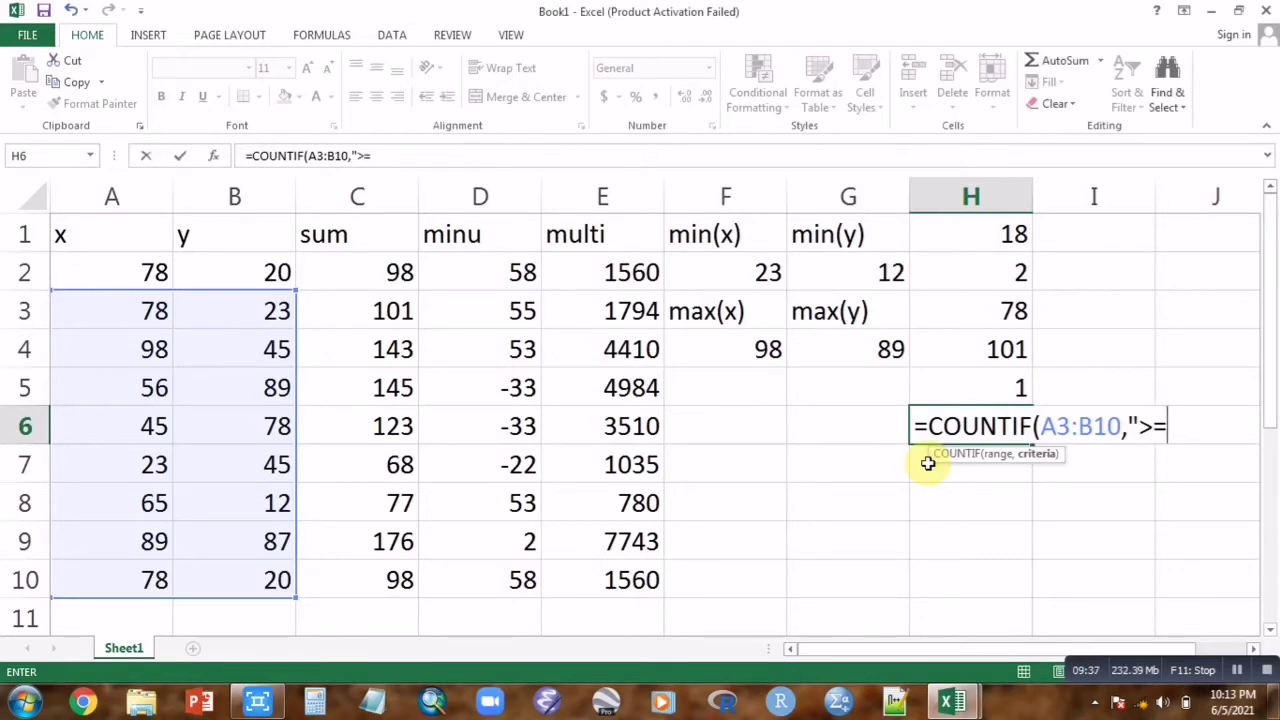
{"action": "type", "text": "=65\")"}
{"action": "key", "text": "ctrl+Return"}
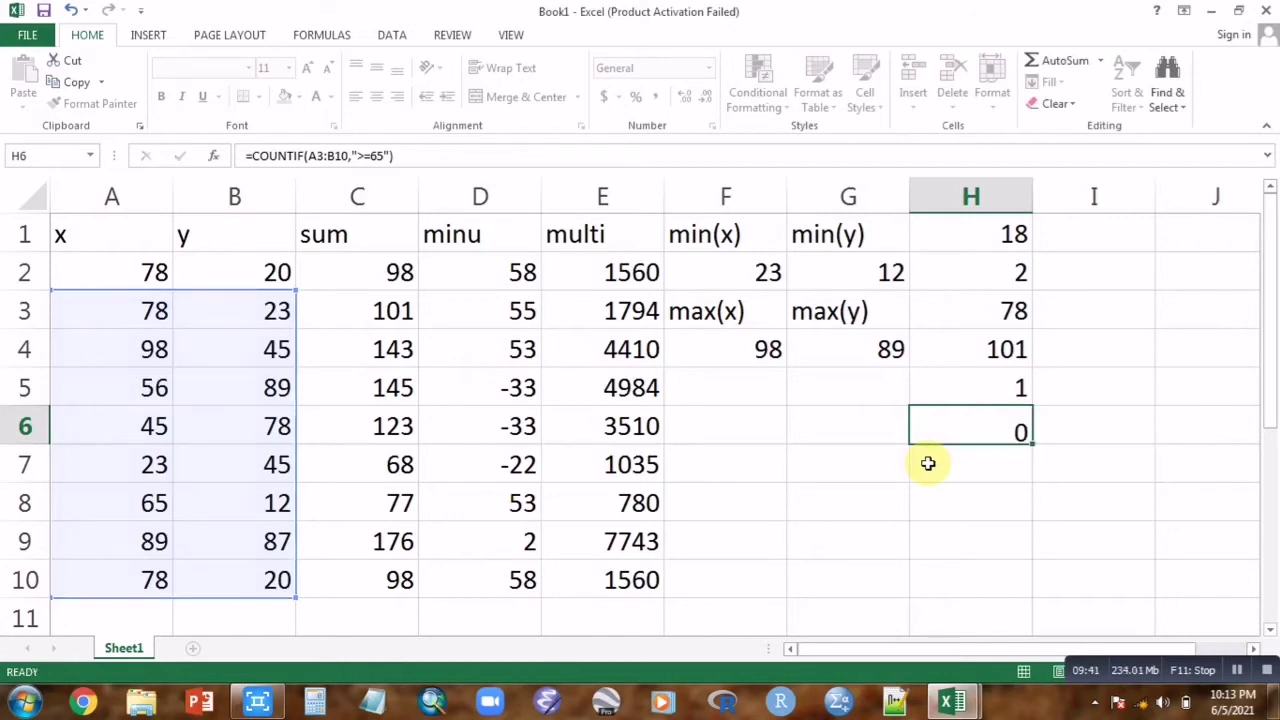
{"action": "double_click", "coordinate": [1003, 430]}
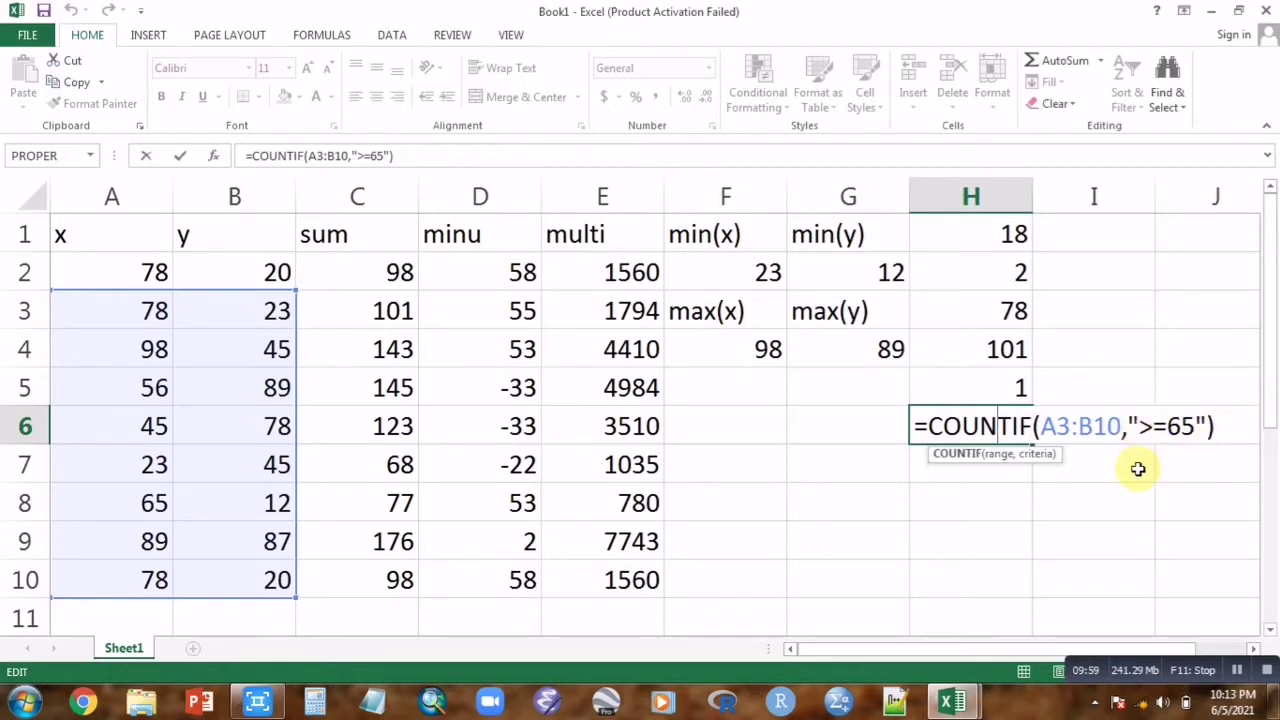
{"action": "key", "text": "ctrl+Return"}
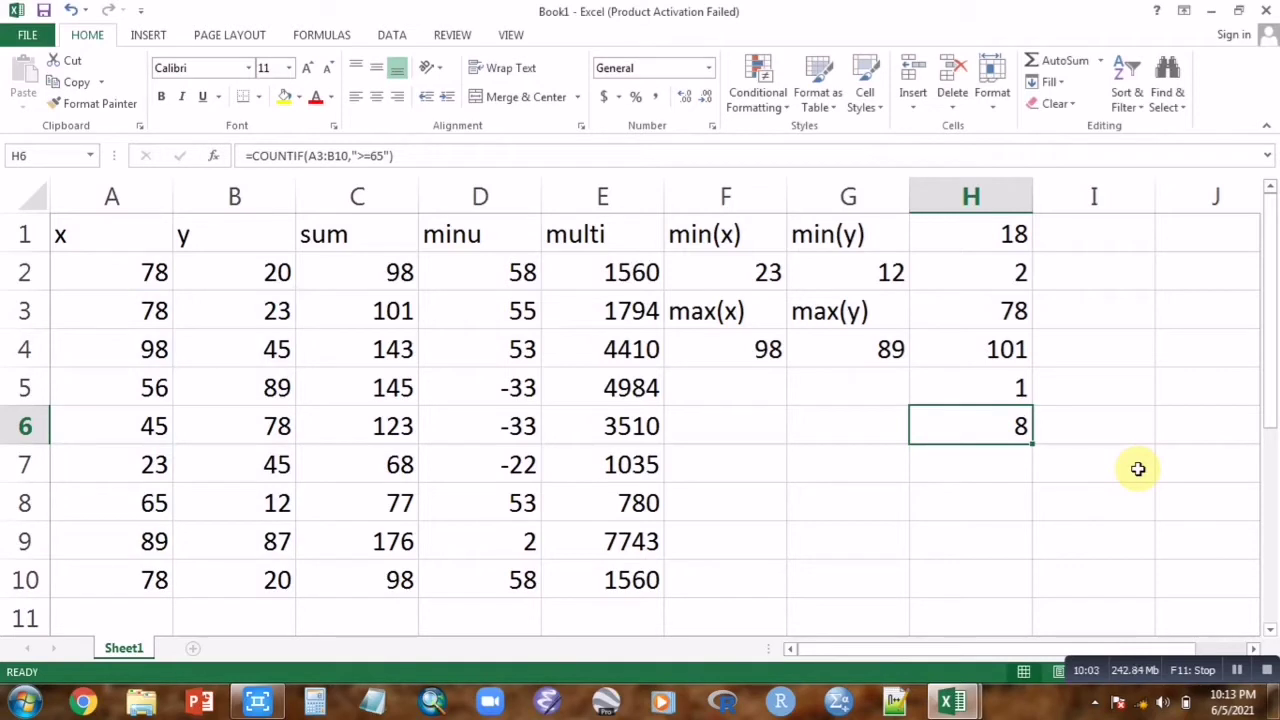
Review the sum, subtraction and multiplication formulas in C2, D2 and E2
{"action": "left_click", "coordinate": [384, 277]}
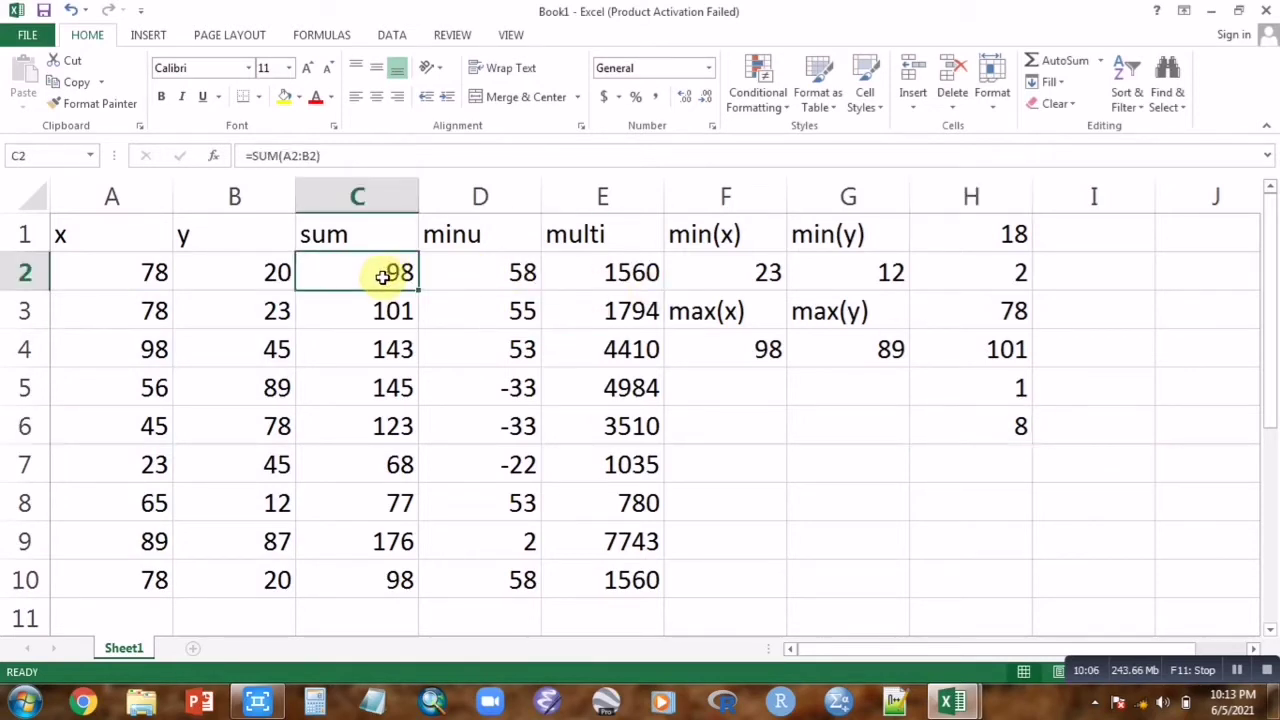
{"action": "left_click", "coordinate": [502, 276]}
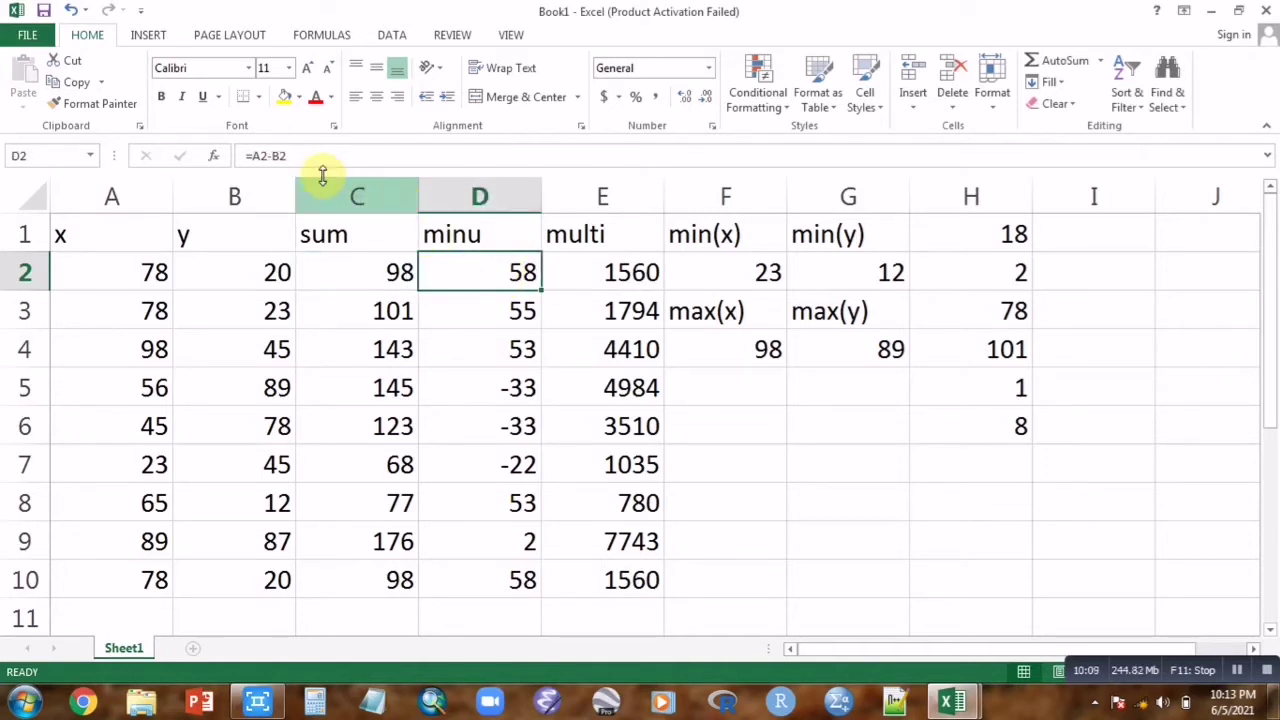
{"action": "left_click", "coordinate": [596, 281]}
{"action": "left_click_drag", "start_coordinate": [288, 156], "coordinate": [244, 156]}
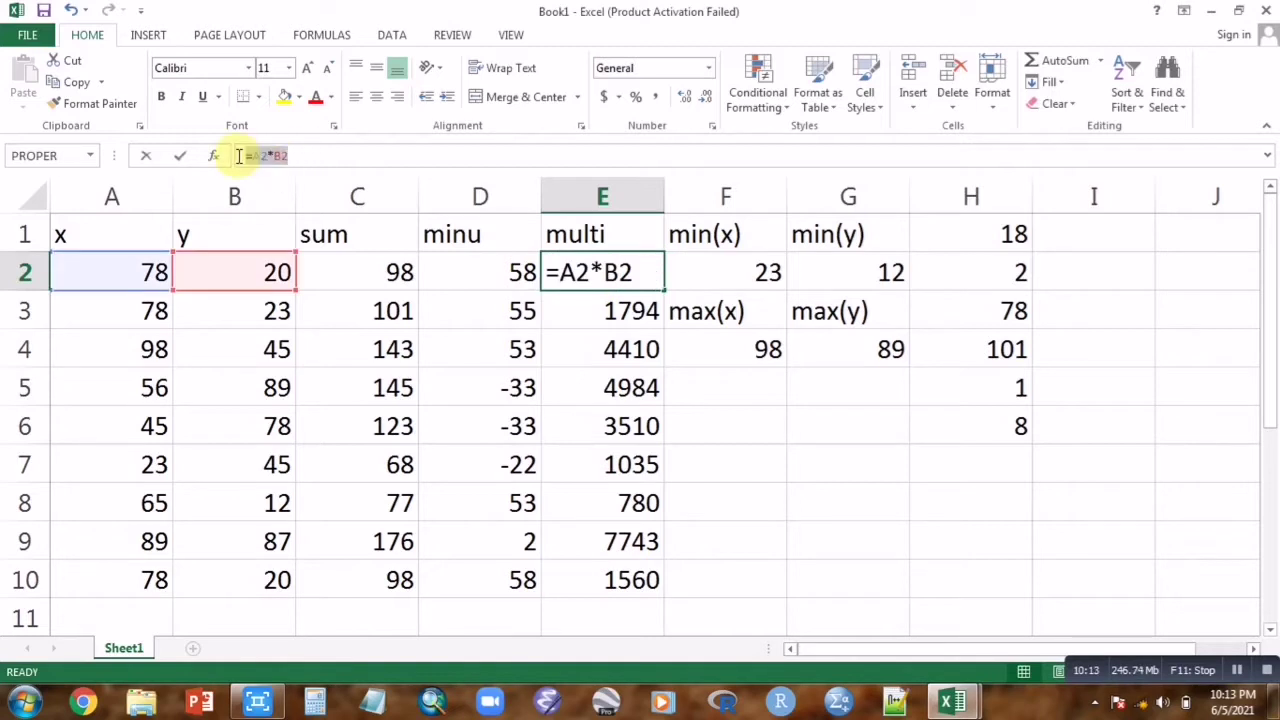
{"action": "type", "text": "="}
{"action": "left_click", "coordinate": [718, 262]}
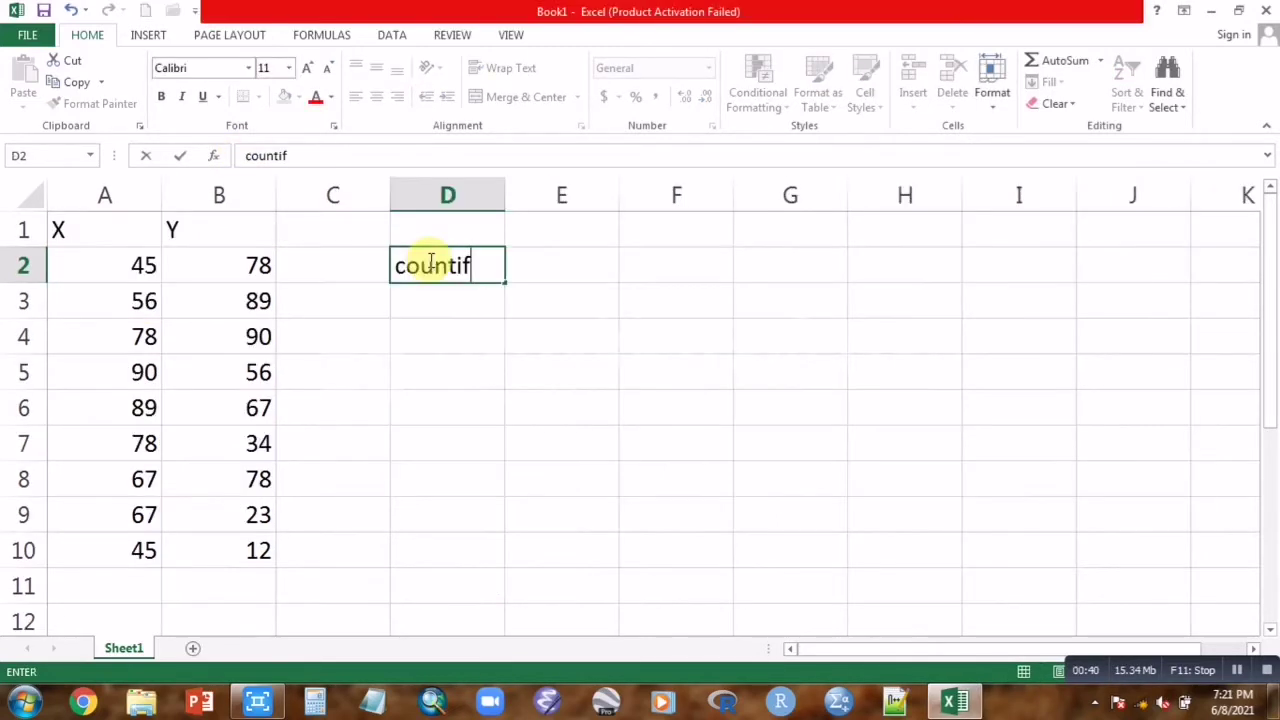
Enter the conditional count formula =COUNTIF(A2:B10,">=60") in E2, beside the countif() label
{"action": "left_click", "coordinate": [573, 263]}
{"action": "type", "text": "=count"}
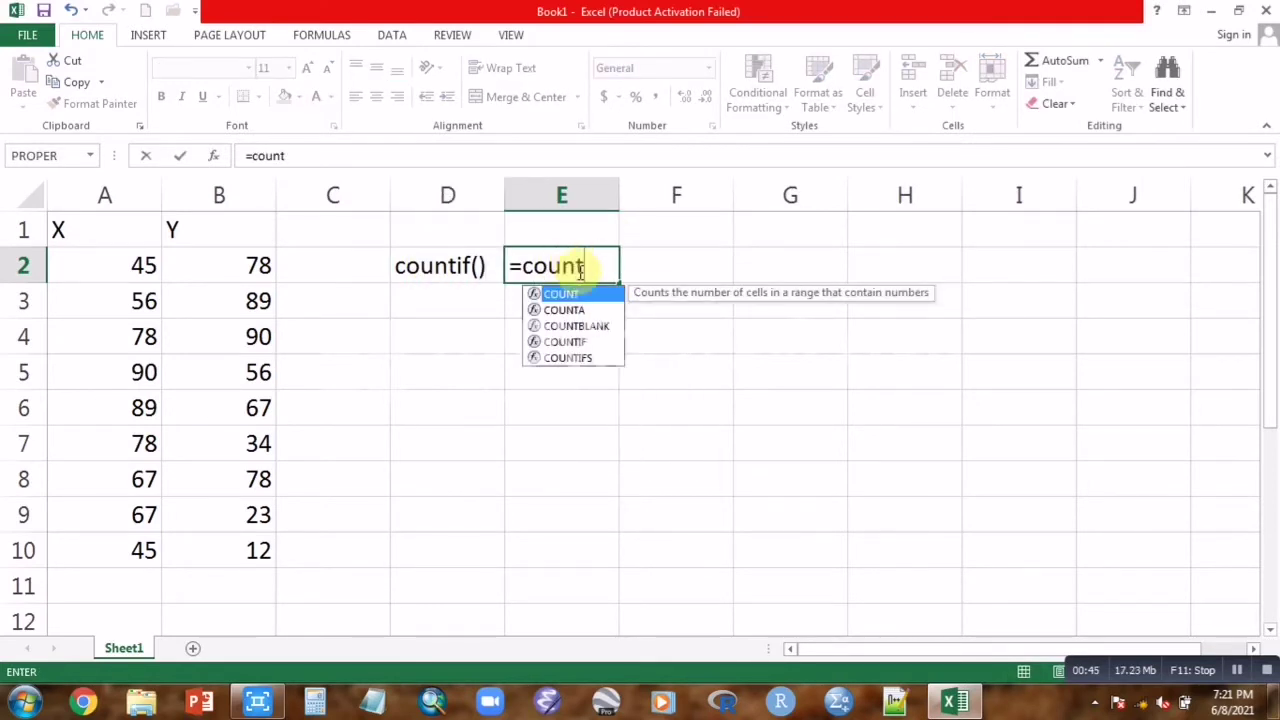
{"action": "double_click", "coordinate": [580, 341]}
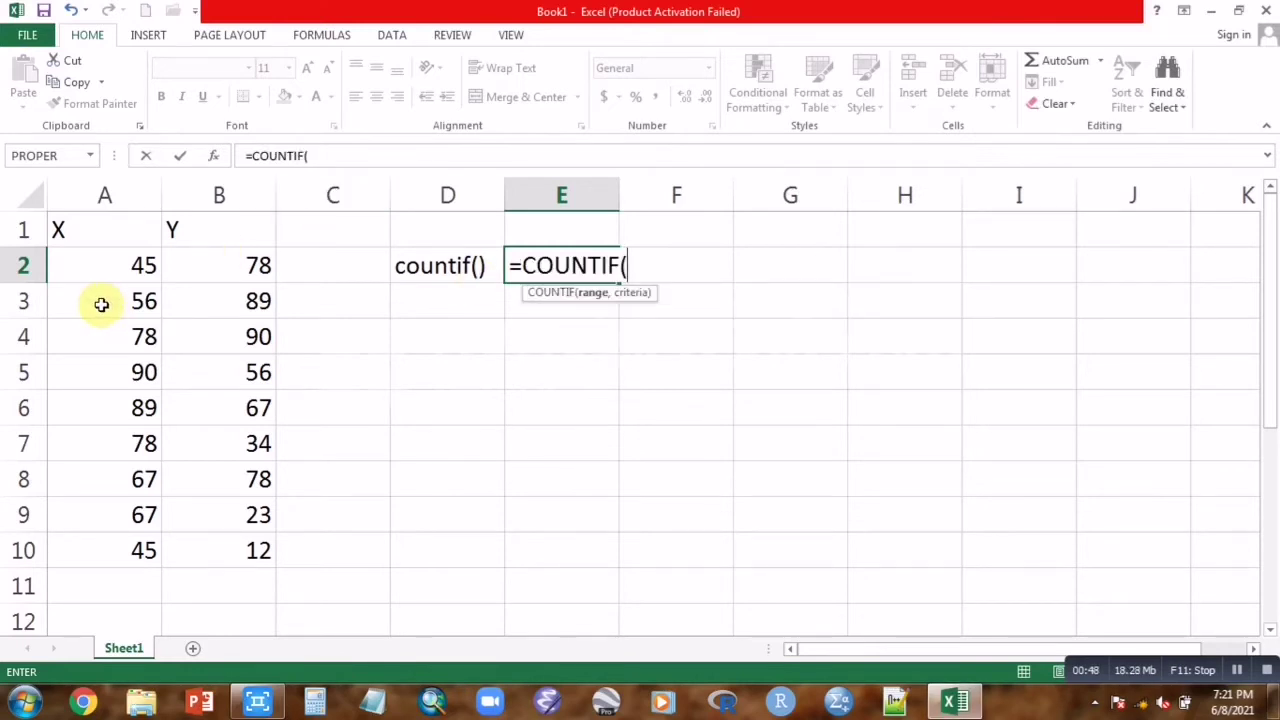
{"action": "left_click_drag", "start_coordinate": [109, 266], "coordinate": [189, 544]}
{"action": "type", "text": ",\">="}
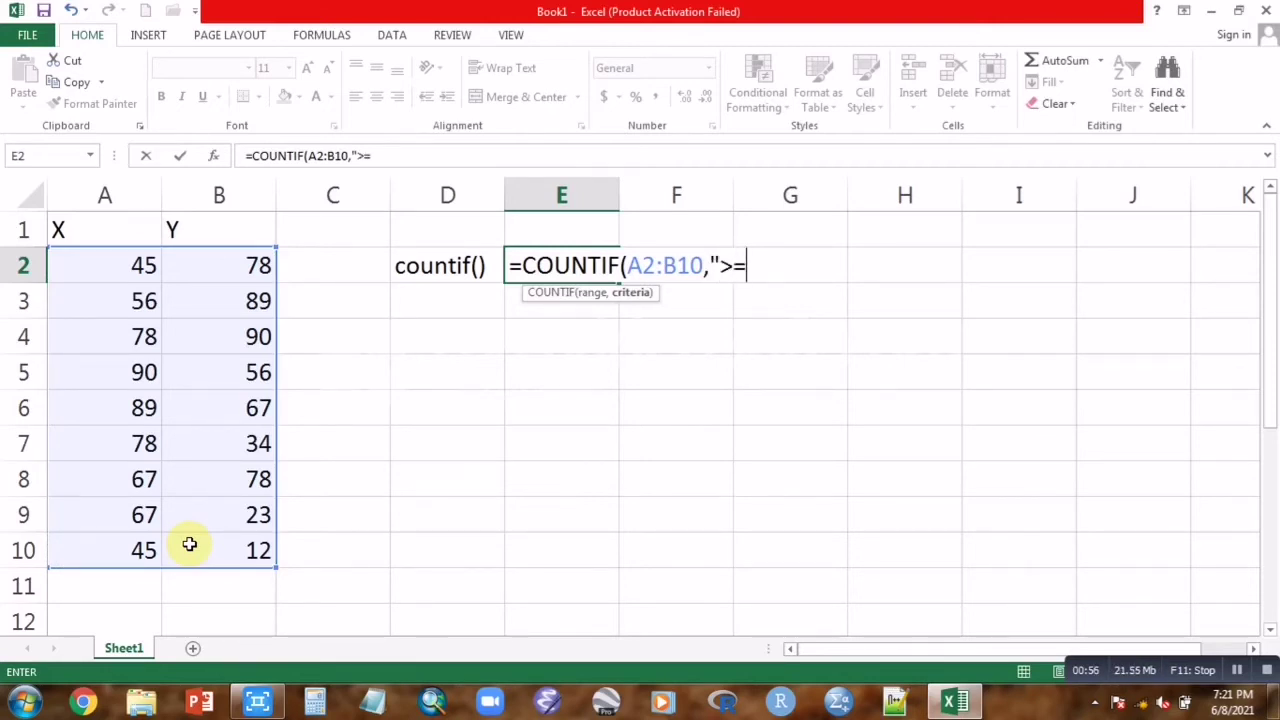
{"action": "type", "text": "60\""}
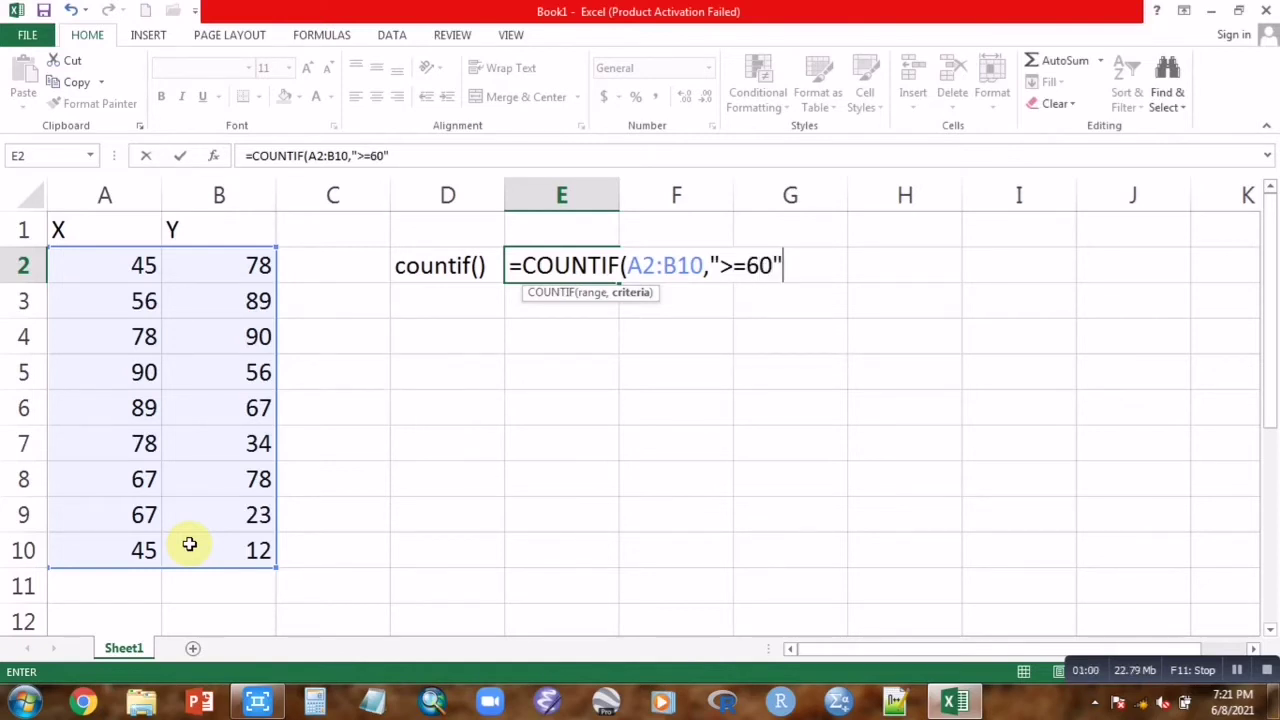
{"action": "key", "text": "Return"}
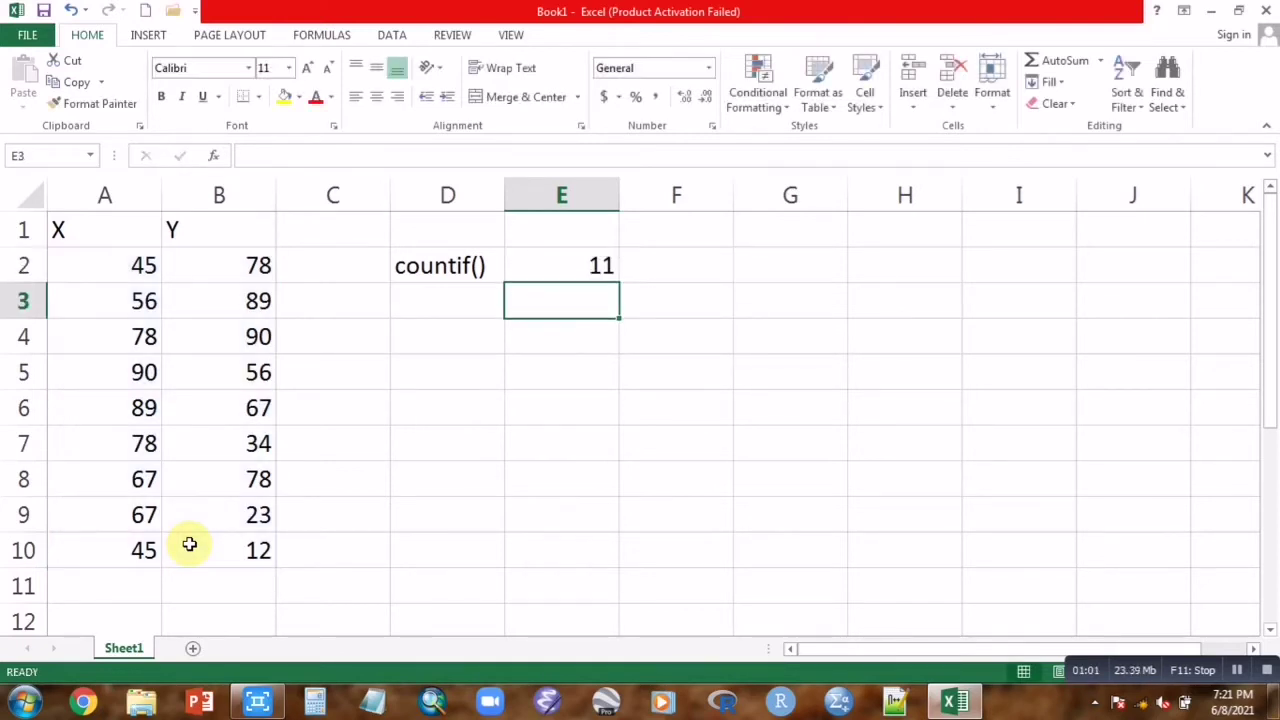
Label cell D3 as countblank(), below the countif() label
{"action": "left_click", "coordinate": [423, 301]}
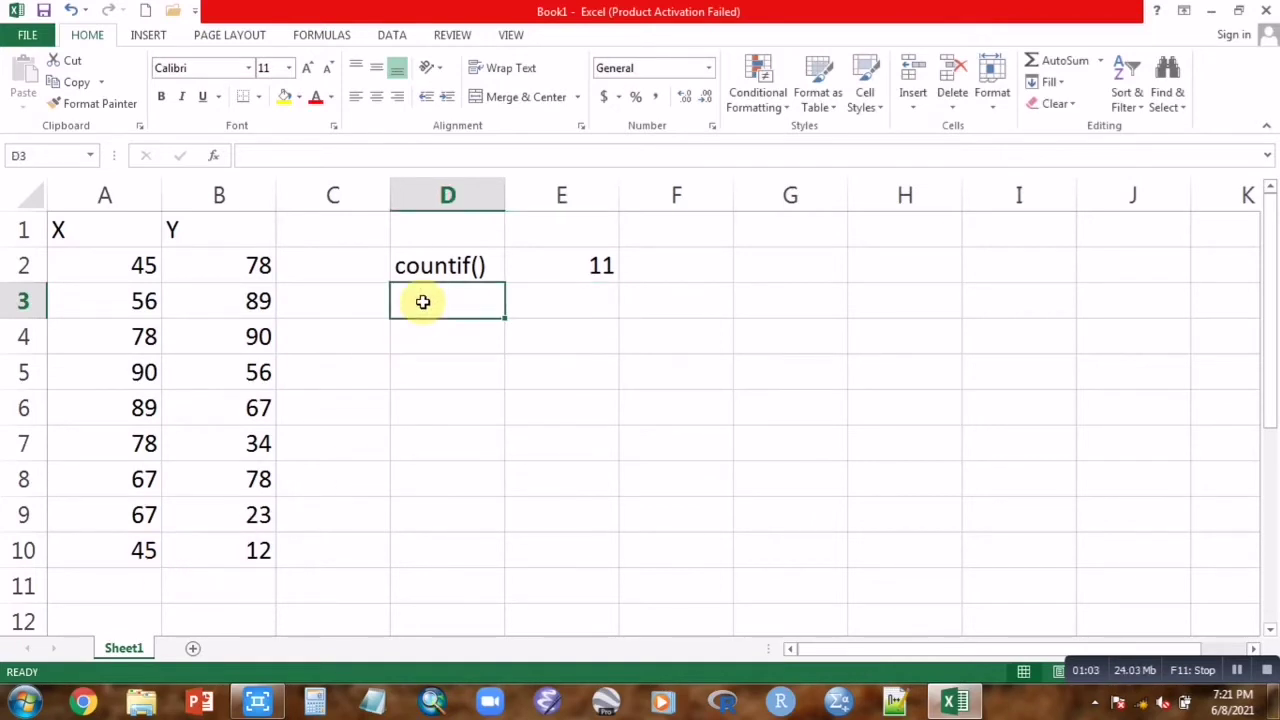
{"action": "type", "text": "count"}
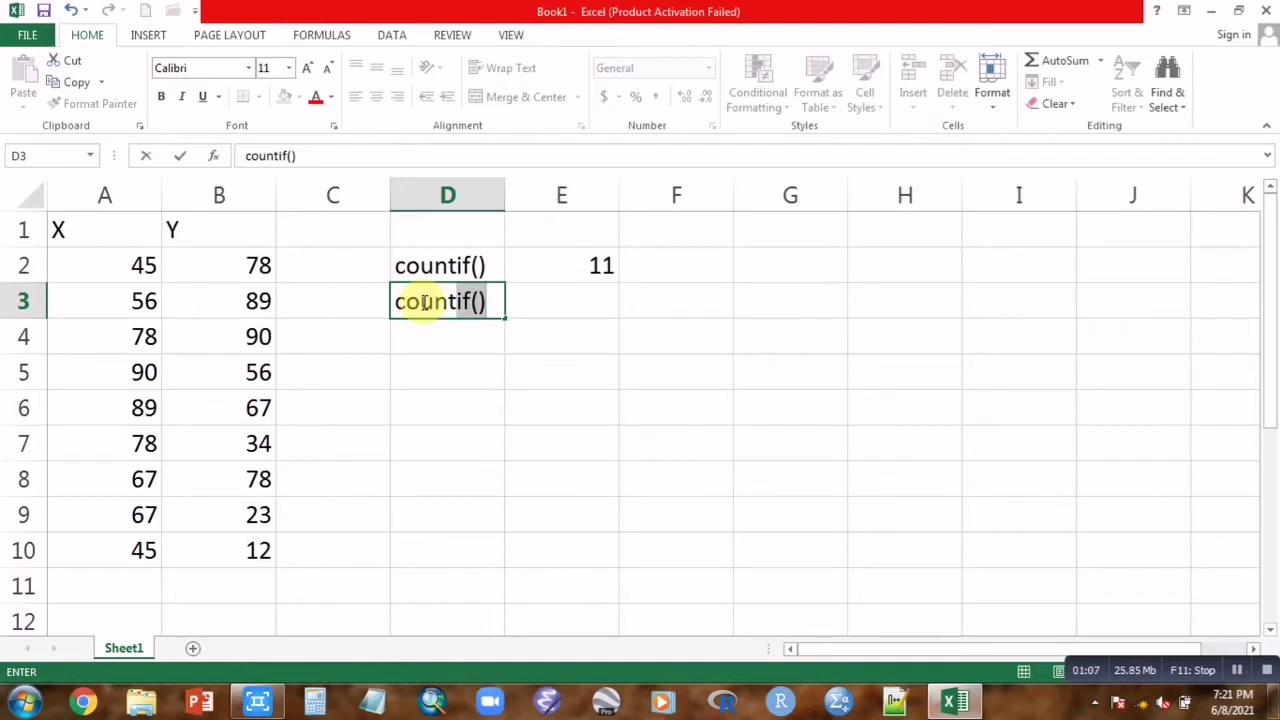
{"action": "key", "text": "BackSpace"}
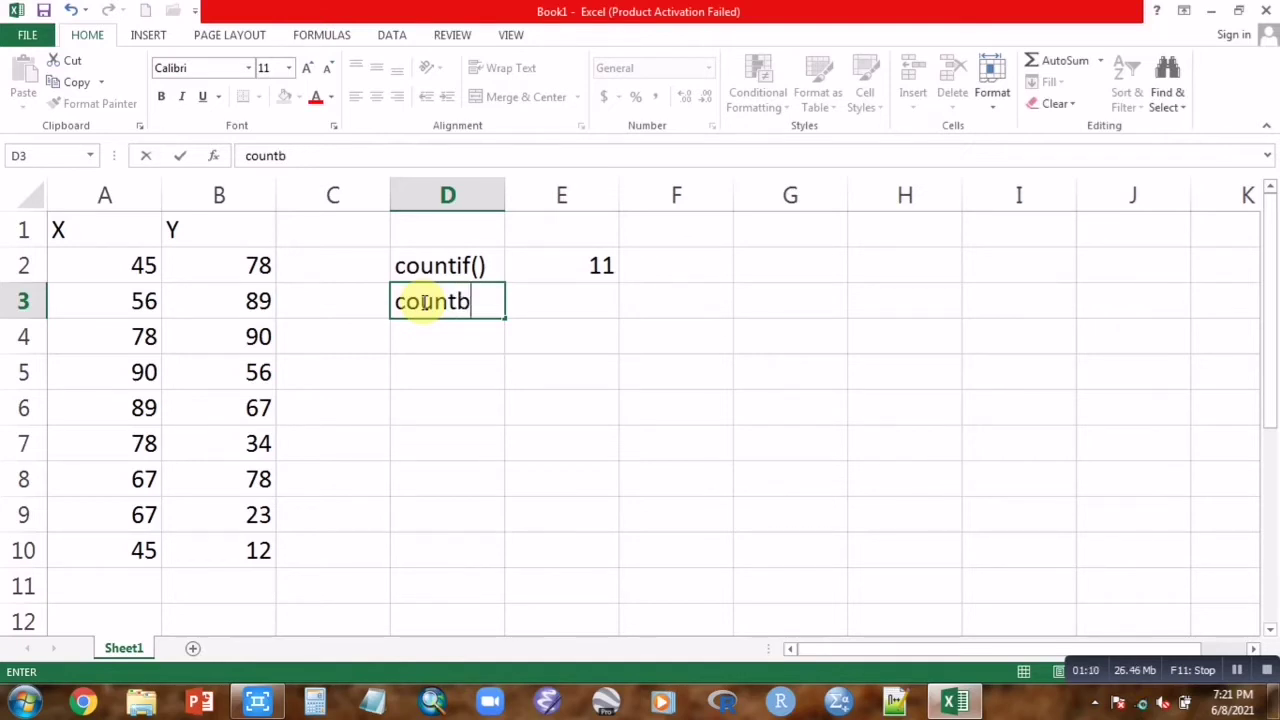
{"action": "type", "text": "blank("}
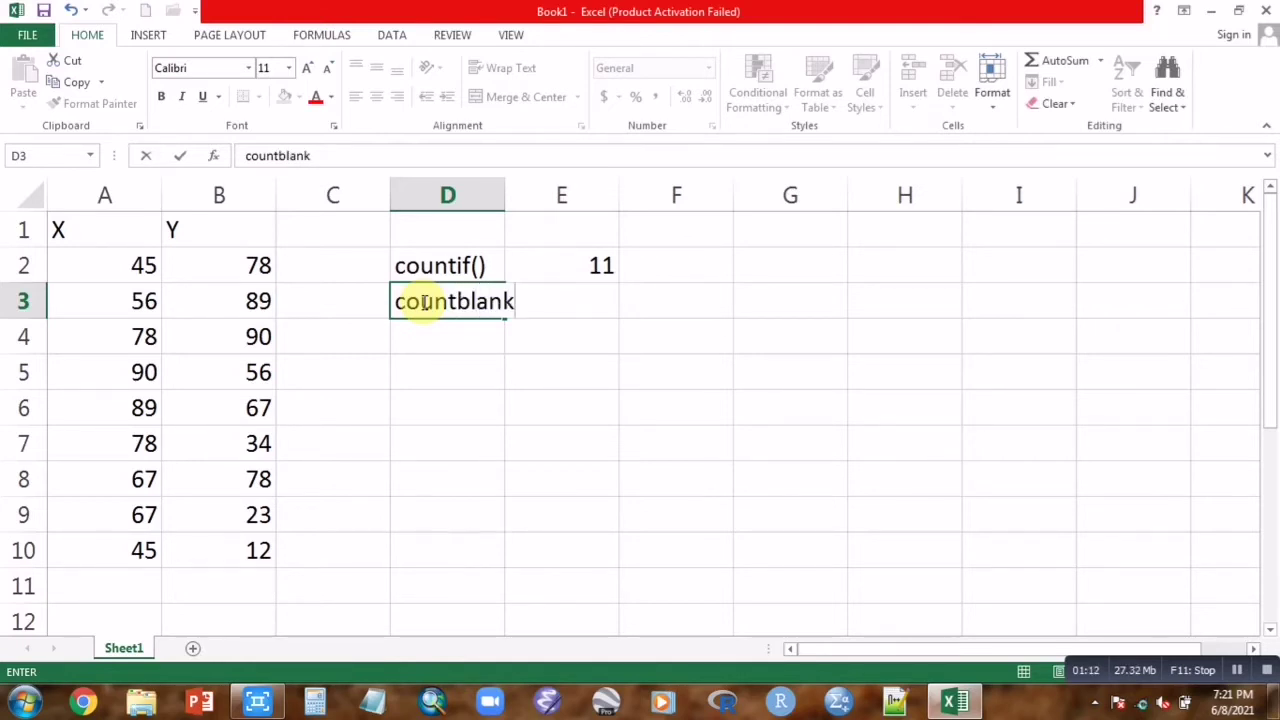
{"action": "left_click", "coordinate": [637, 298]}
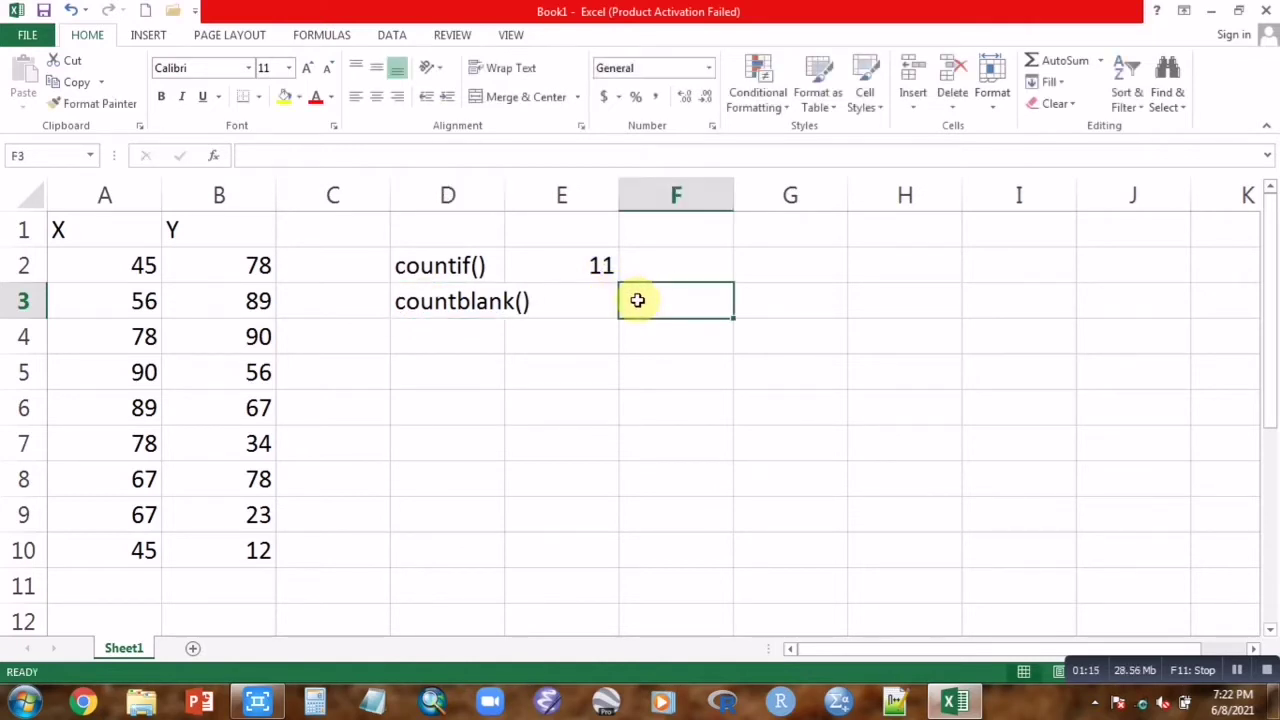
Enter =COUNTBLANK(A2:B10) in F3 to count the blank cells in the x and y data
{"action": "left_click", "coordinate": [563, 314]}
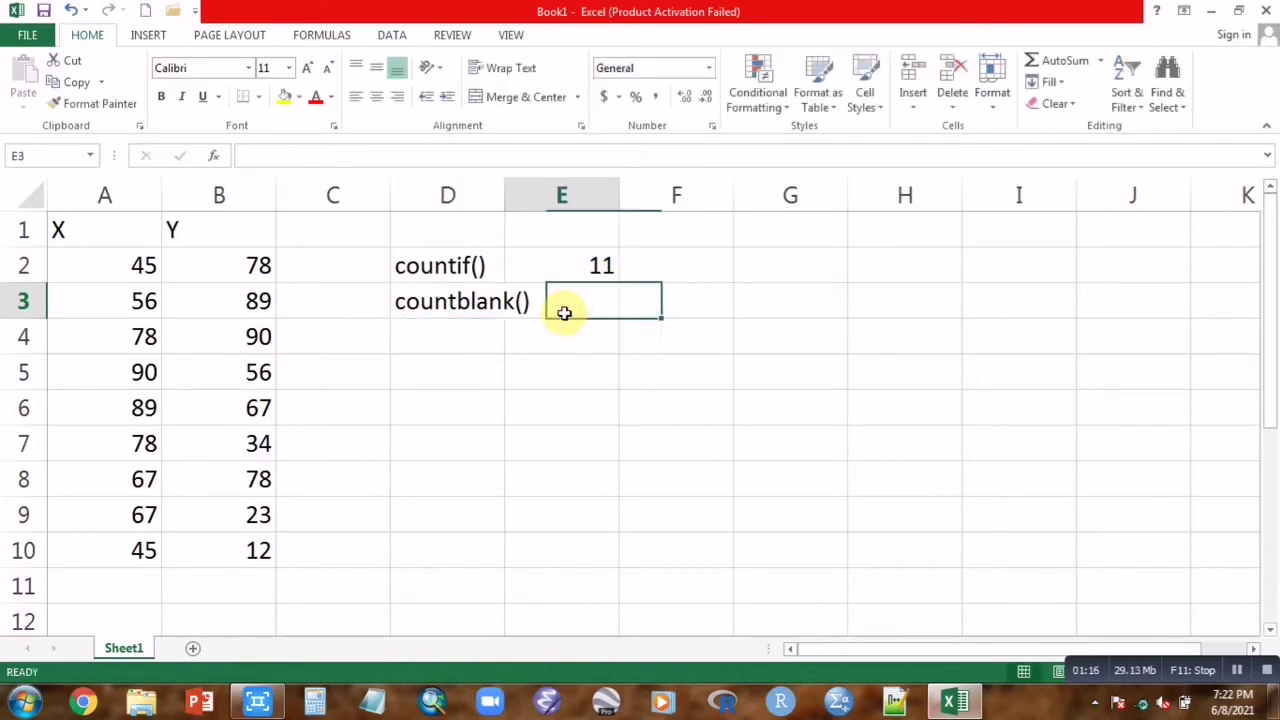
{"action": "left_click", "coordinate": [676, 294]}
{"action": "type", "text": "=count"}
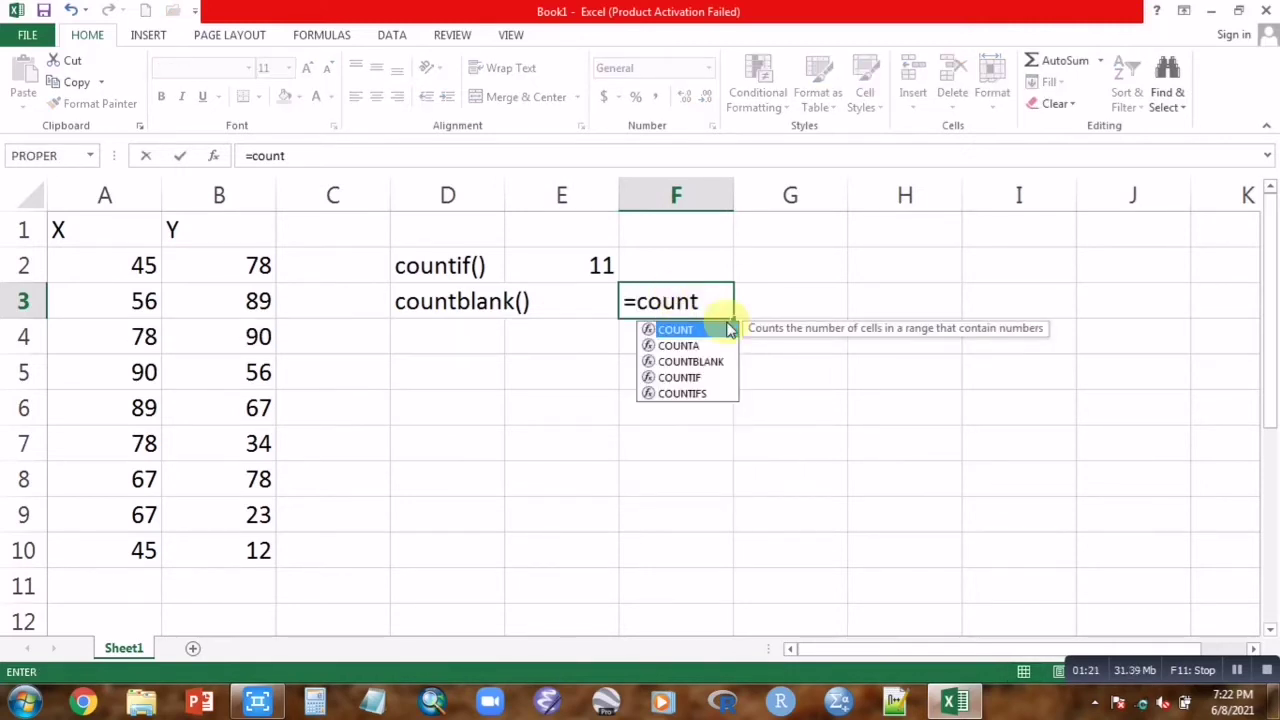
{"action": "double_click", "coordinate": [718, 361]}
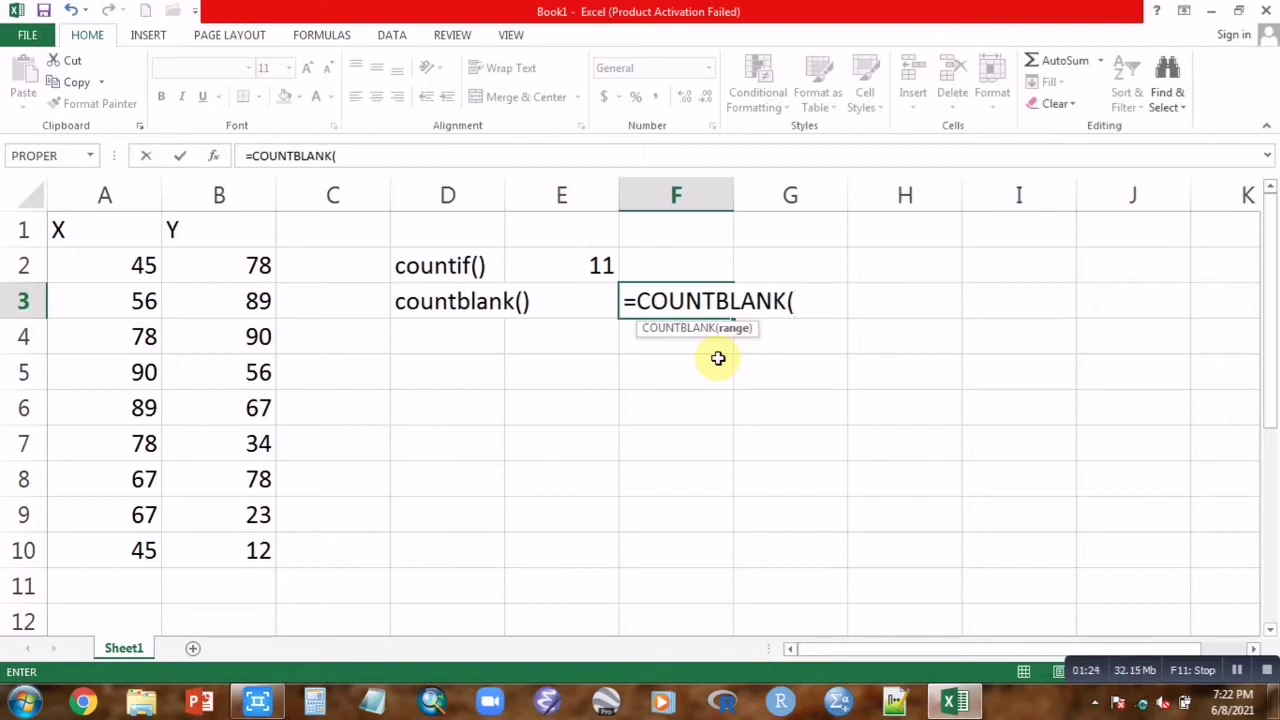
{"action": "left_click_drag", "start_coordinate": [100, 260], "coordinate": [245, 552]}
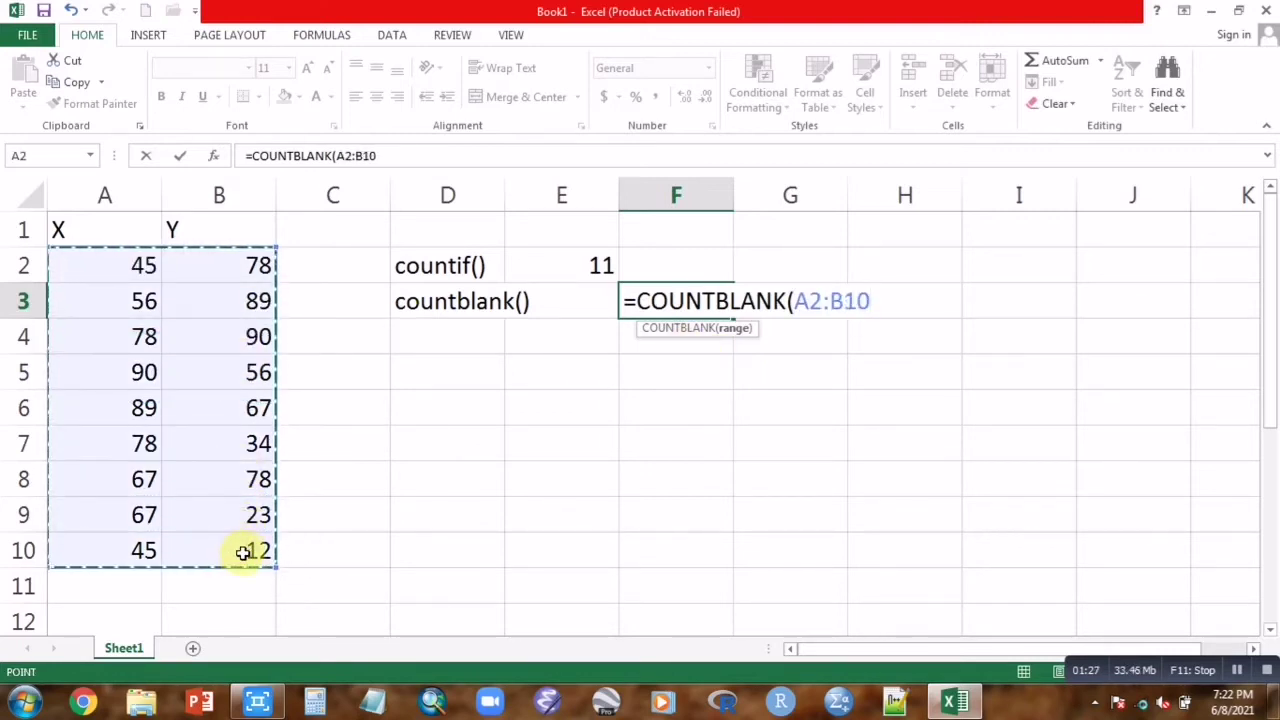
{"action": "type", "text": ")"}
{"action": "key", "text": "Return"}
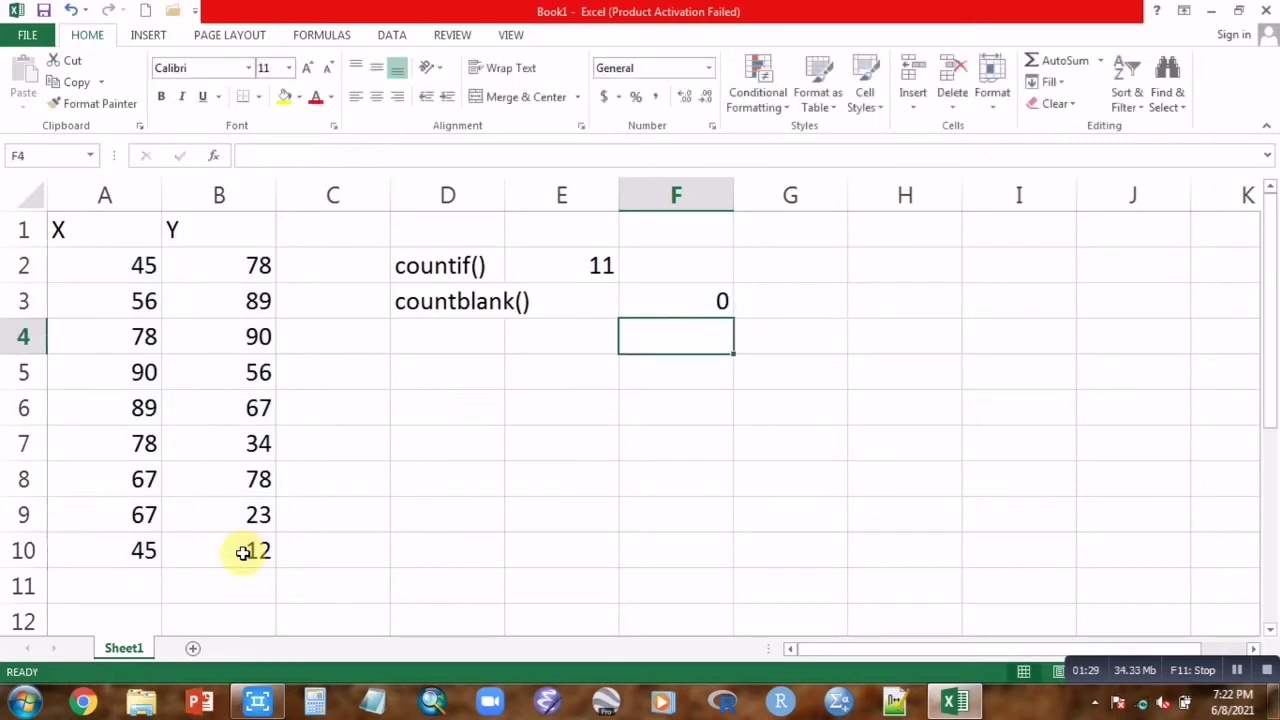
Label cell D4 as countblank(), below the first countblank() label
{"action": "left_click", "coordinate": [423, 333]}
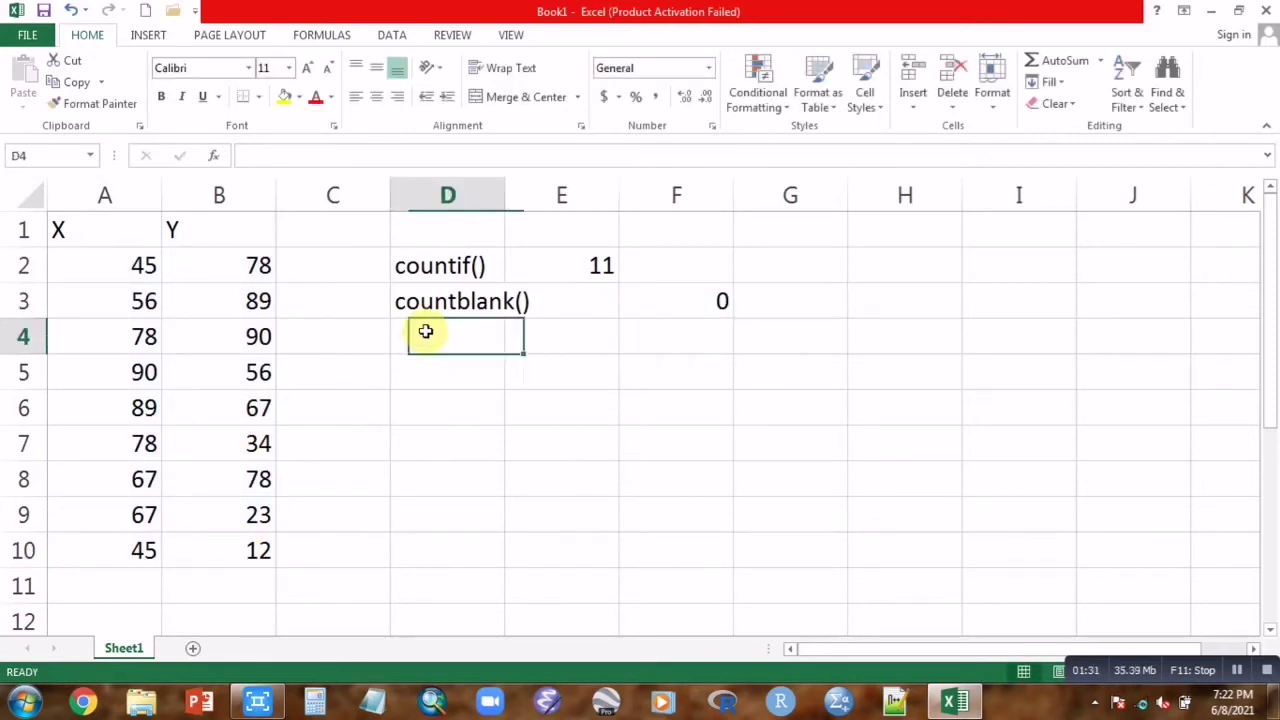
{"action": "left_click", "coordinate": [637, 340]}
{"action": "left_click", "coordinate": [465, 345]}
{"action": "type", "text": "countblank"}
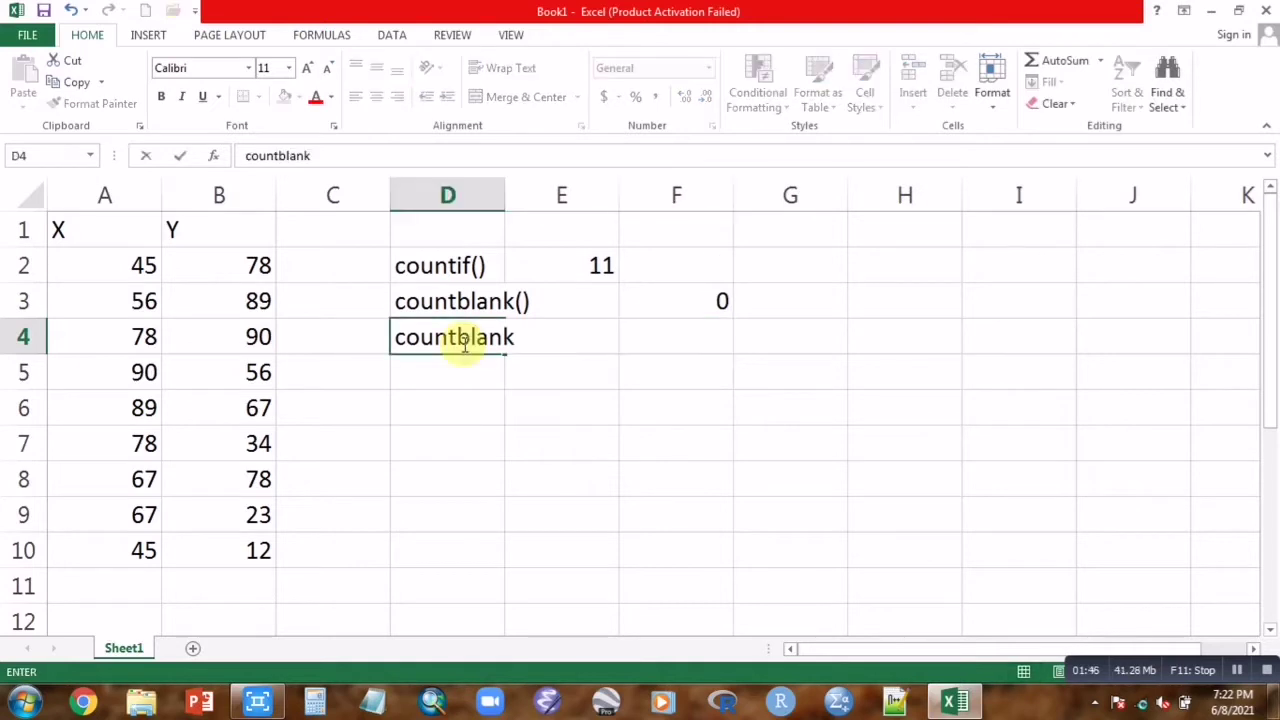
{"action": "type", "text": "()"}
Enter =COUNTBLANK(A2:B12) in F4, so the range includes the two empty rows below the data
{"action": "left_click", "coordinate": [712, 337]}
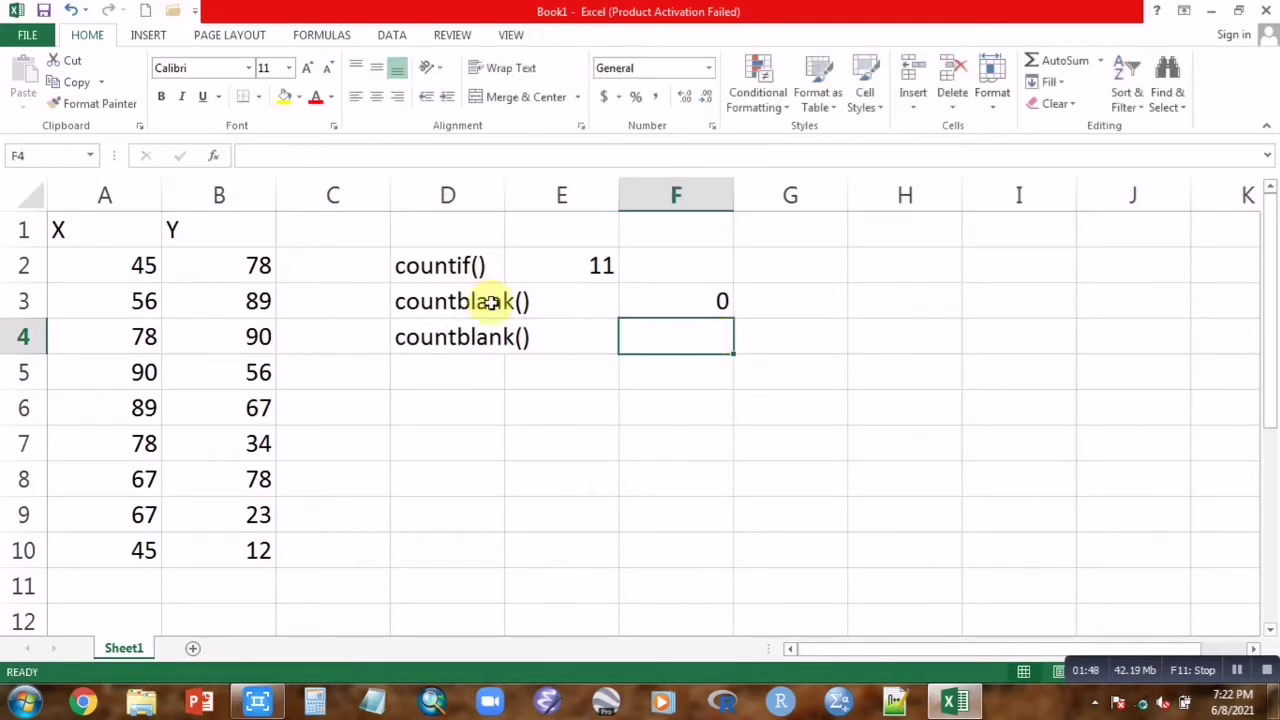
{"action": "type", "text": "="}
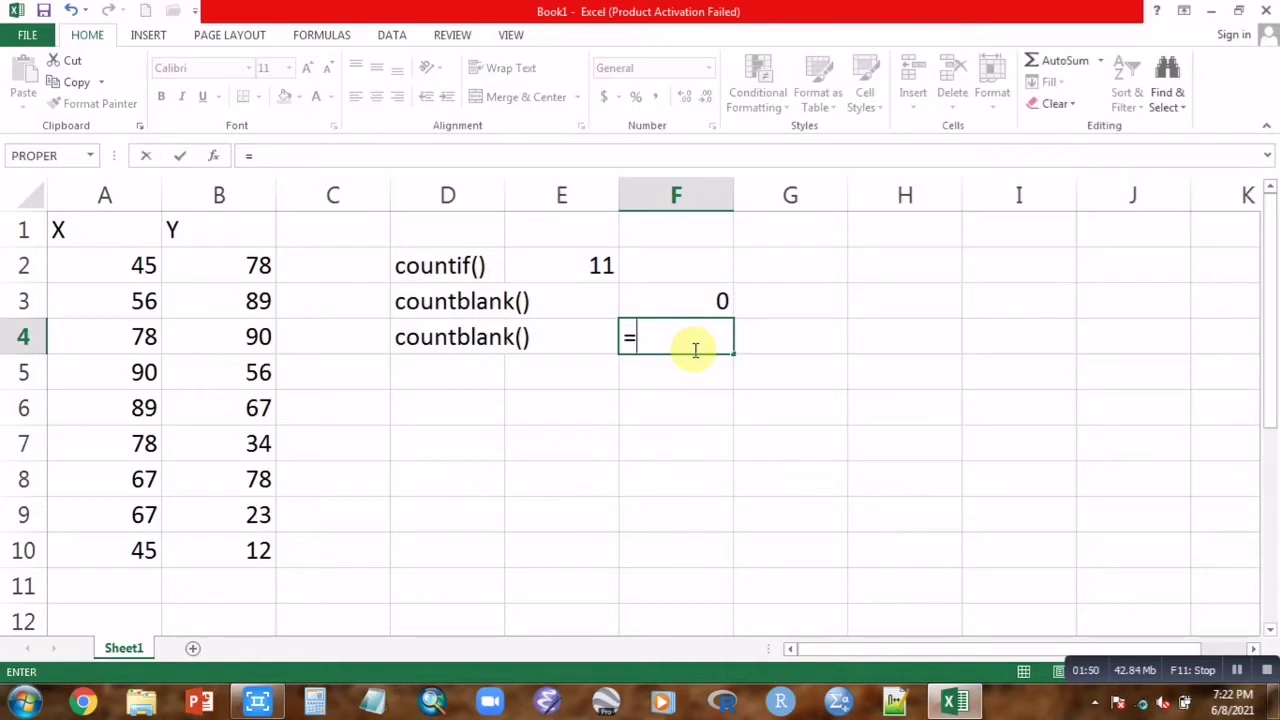
{"action": "type", "text": "count"}
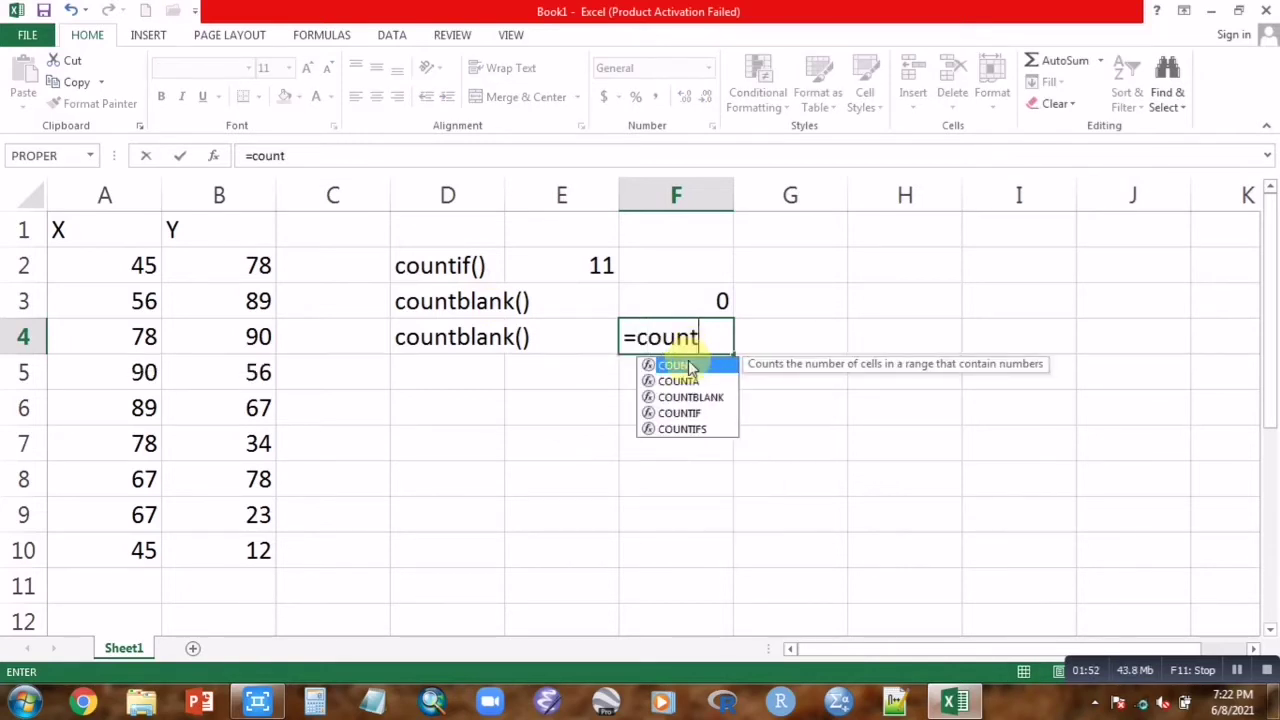
{"action": "double_click", "coordinate": [700, 397]}
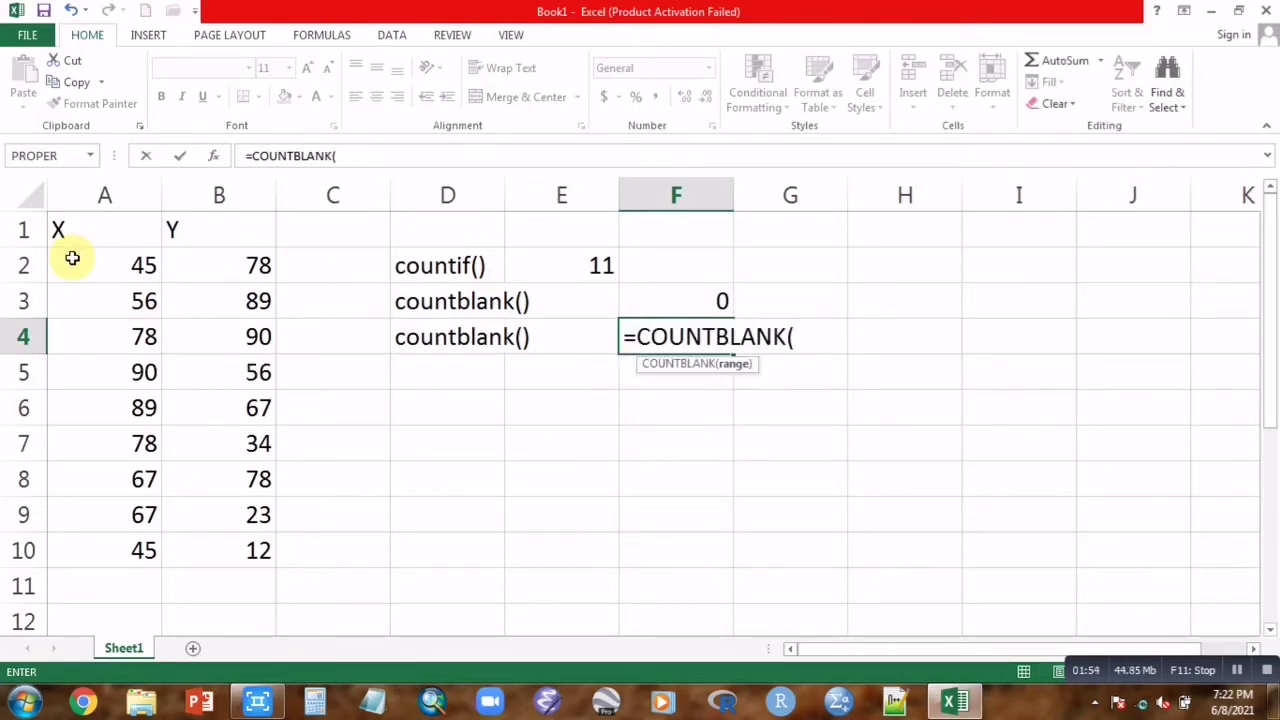
{"action": "left_click_drag", "start_coordinate": [74, 257], "coordinate": [252, 607]}
{"action": "type", "text": ")"}
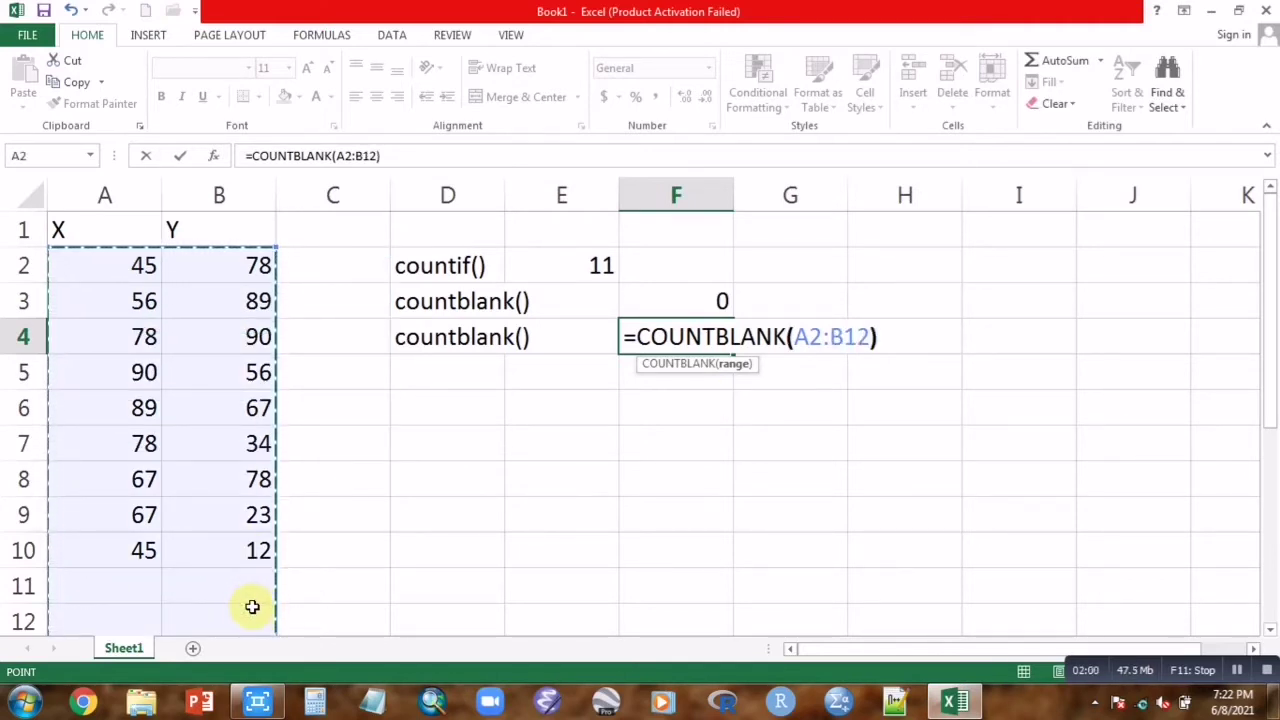
{"action": "key", "text": "Return"}
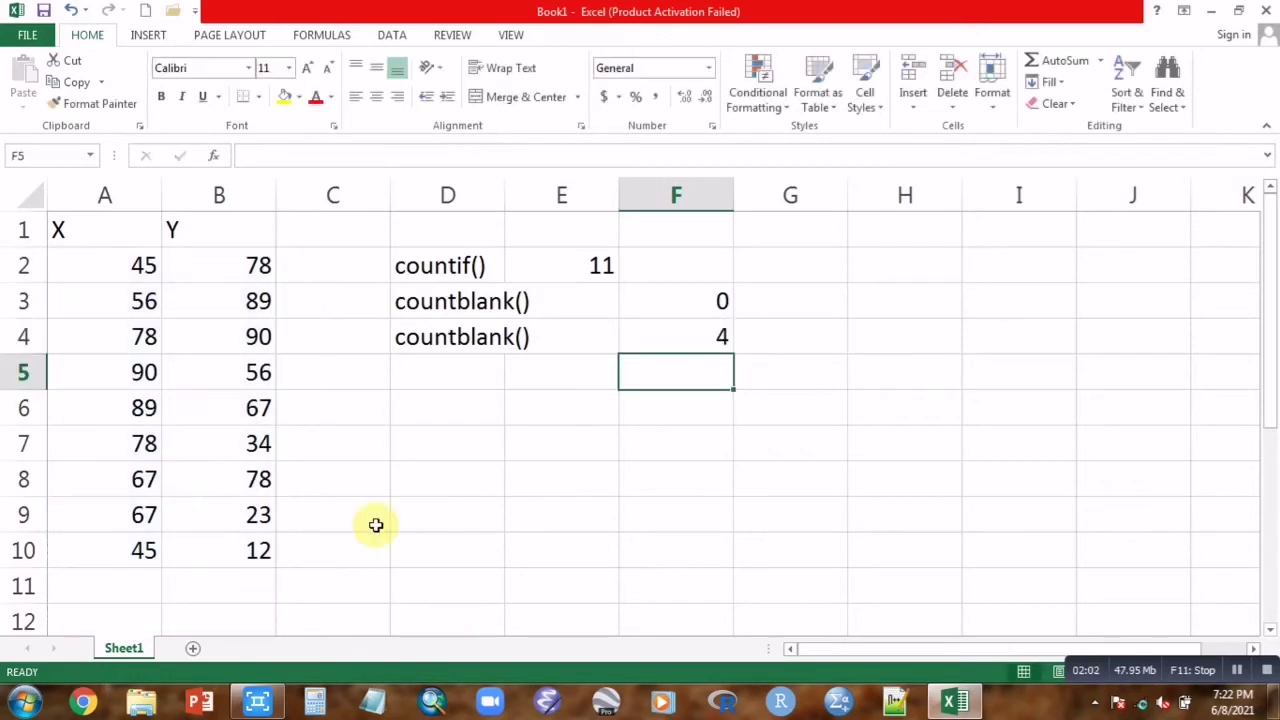
Label cell D5 as min() and enter =MIN(A2:B10) in F5 to find the smallest value
{"action": "left_click", "coordinate": [483, 373]}
{"action": "type", "text": "min("}
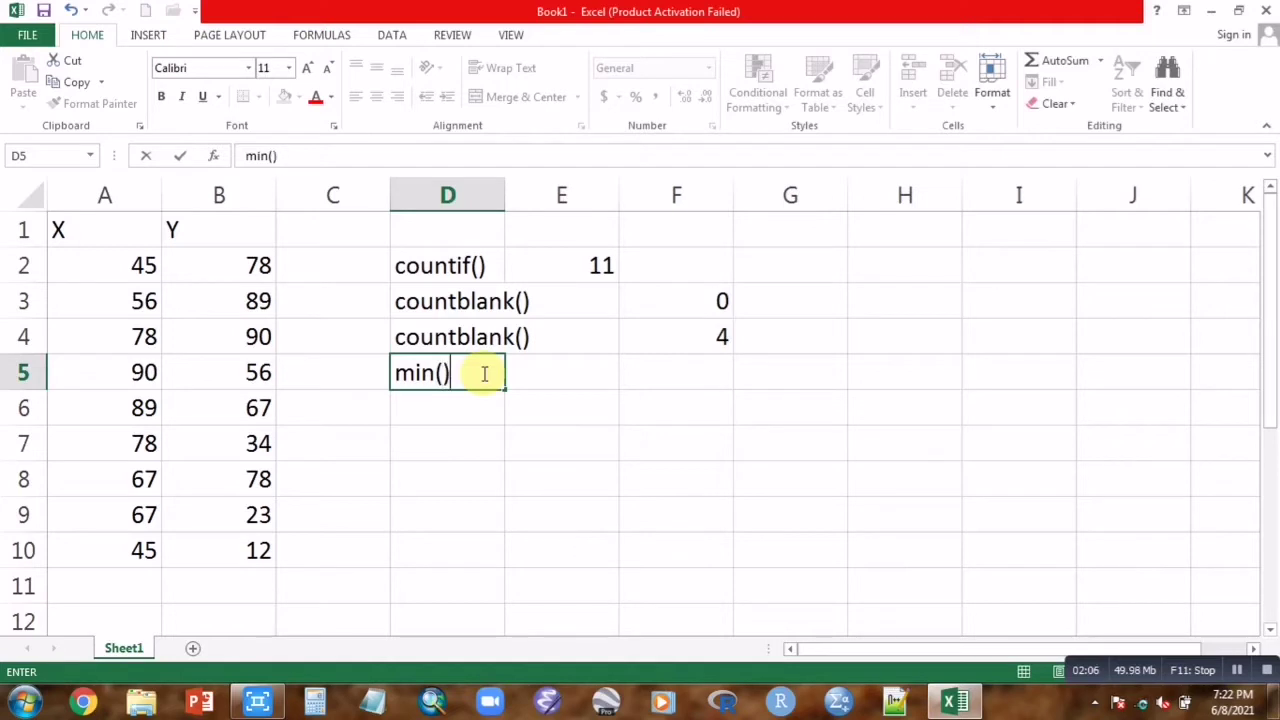
{"action": "left_click", "coordinate": [654, 372]}
{"action": "type", "text": "="}
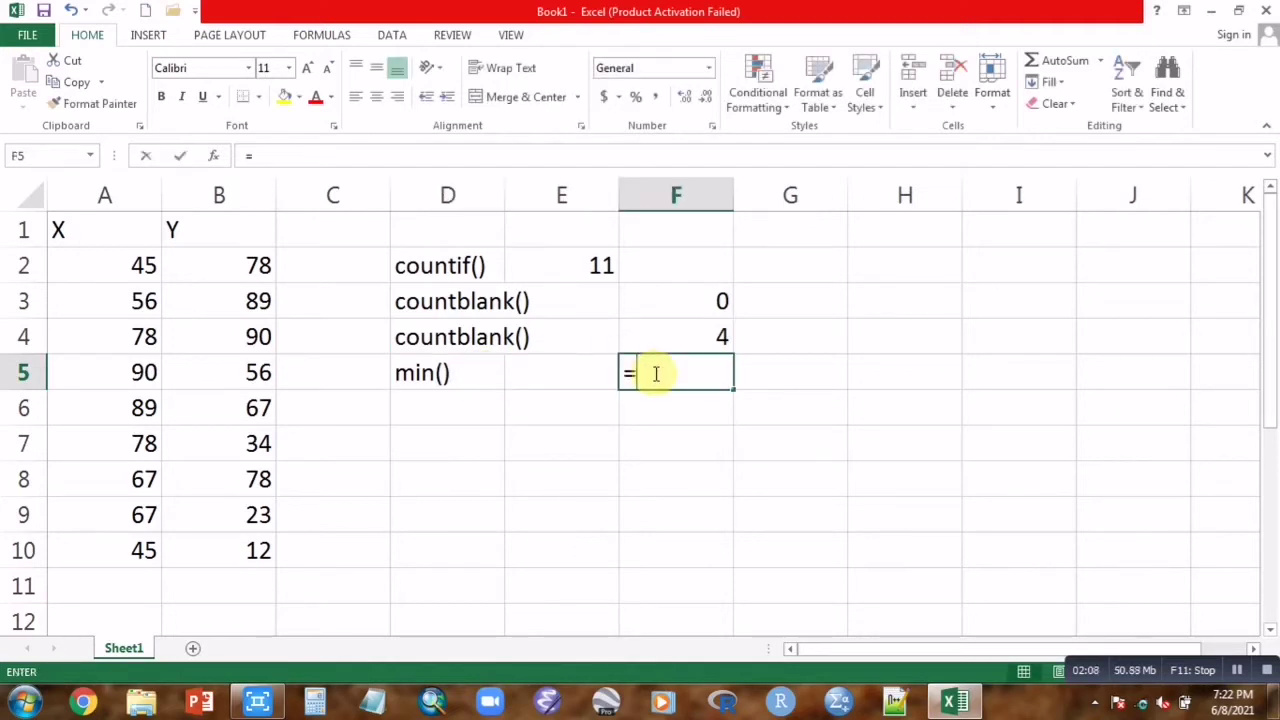
{"action": "type", "text": "min"}
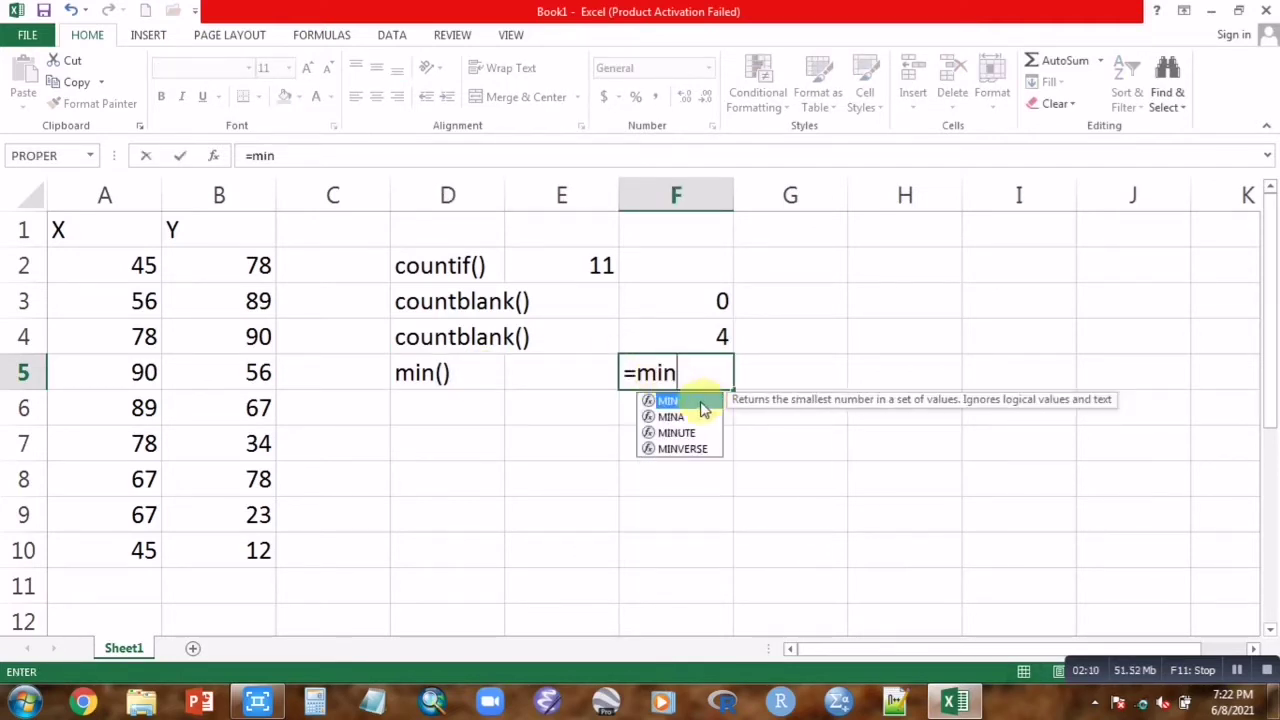
{"action": "double_click", "coordinate": [702, 403]}
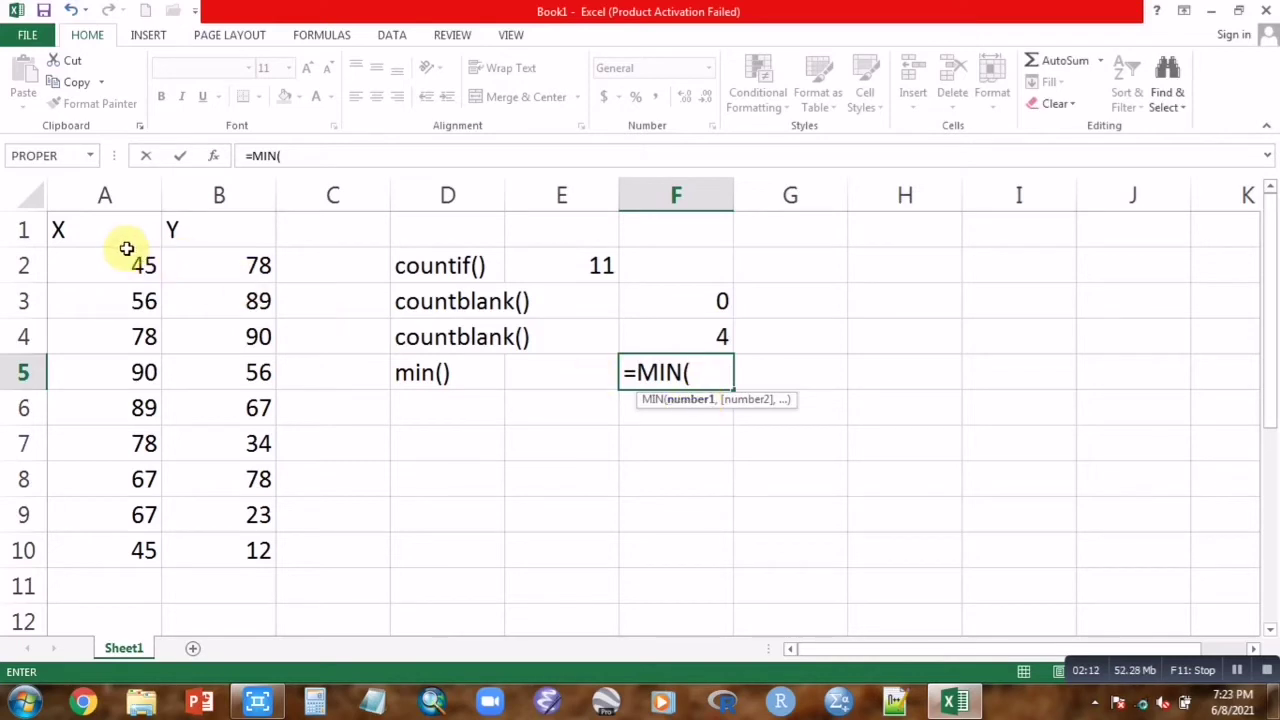
{"action": "left_click_drag", "start_coordinate": [126, 251], "coordinate": [245, 540]}
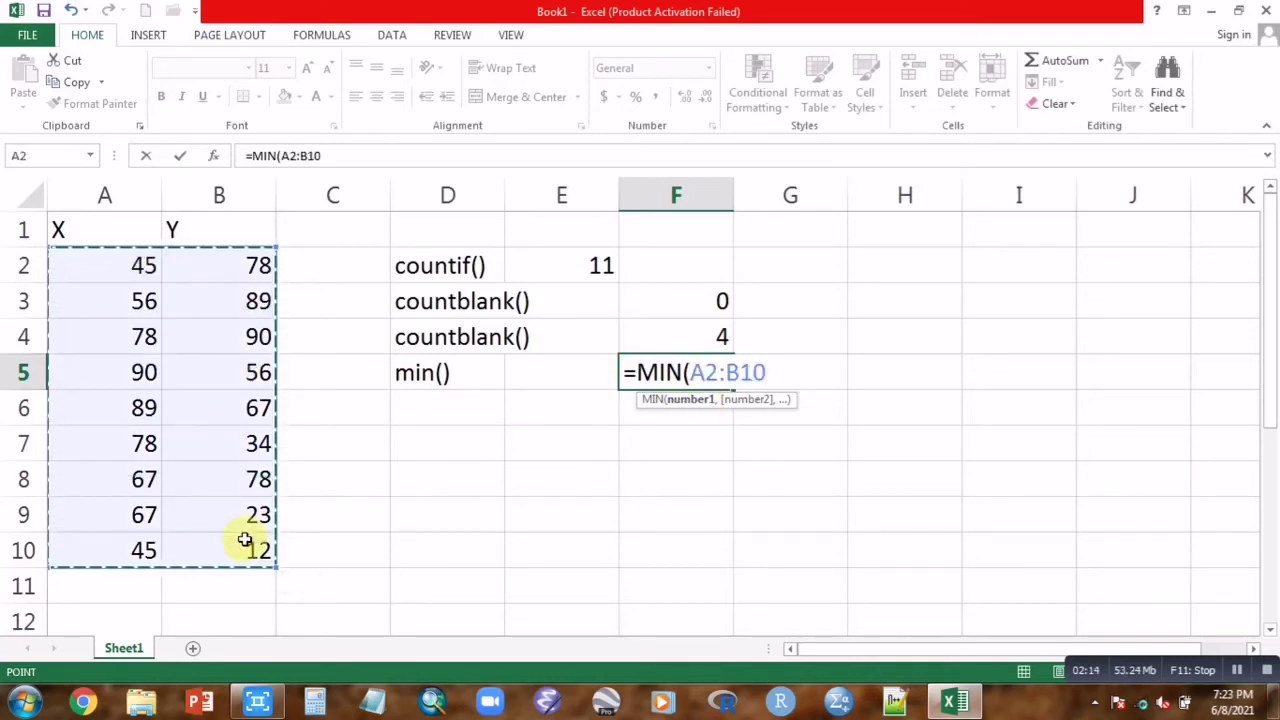
{"action": "type", "text": ")"}
{"action": "key", "text": "Return"}
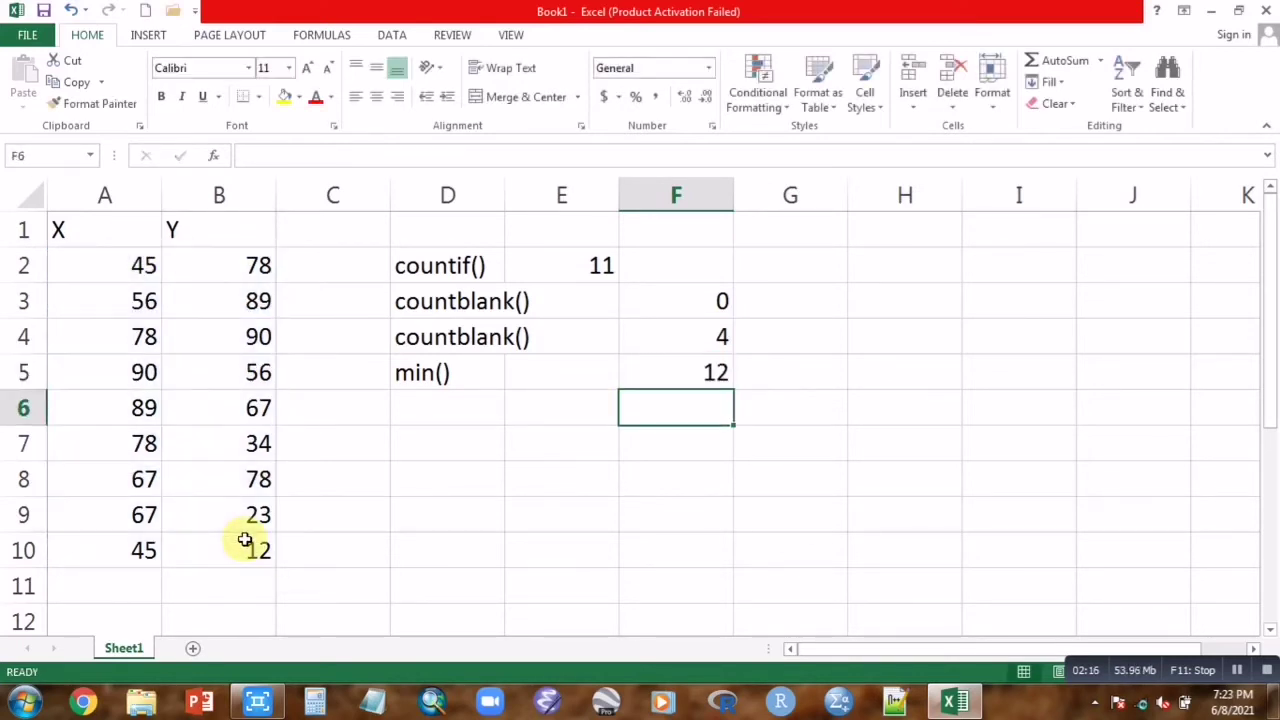
Label cell D6 as max(), below the min() label
{"action": "left_click", "coordinate": [449, 401]}
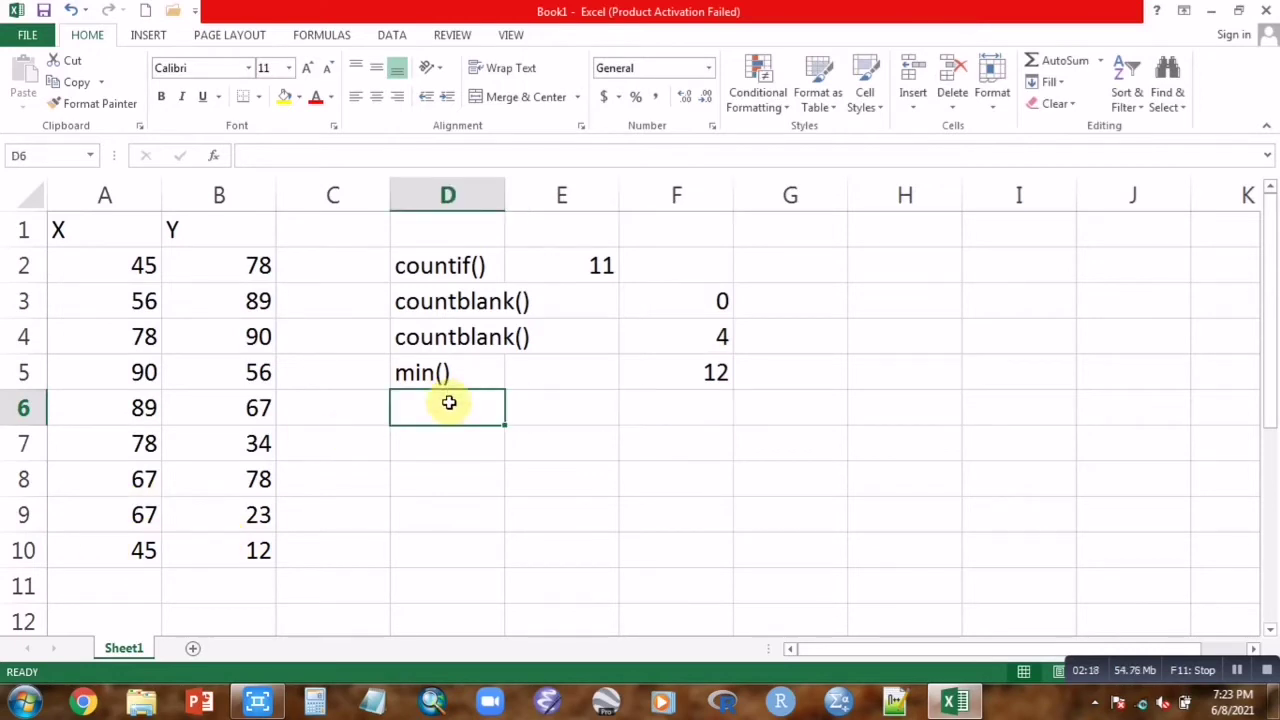
{"action": "type", "text": "="}
{"action": "key", "text": "BackSpace"}
{"action": "type", "text": "ma"}
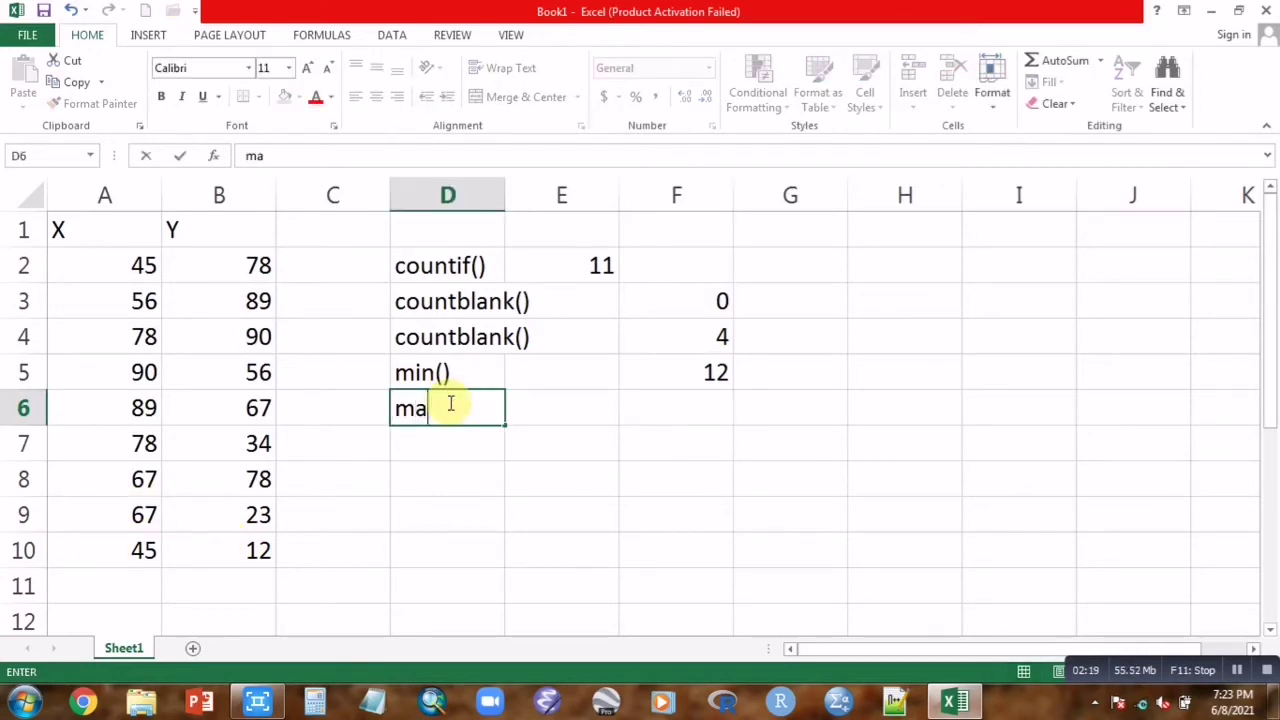
{"action": "type", "text": "()"}
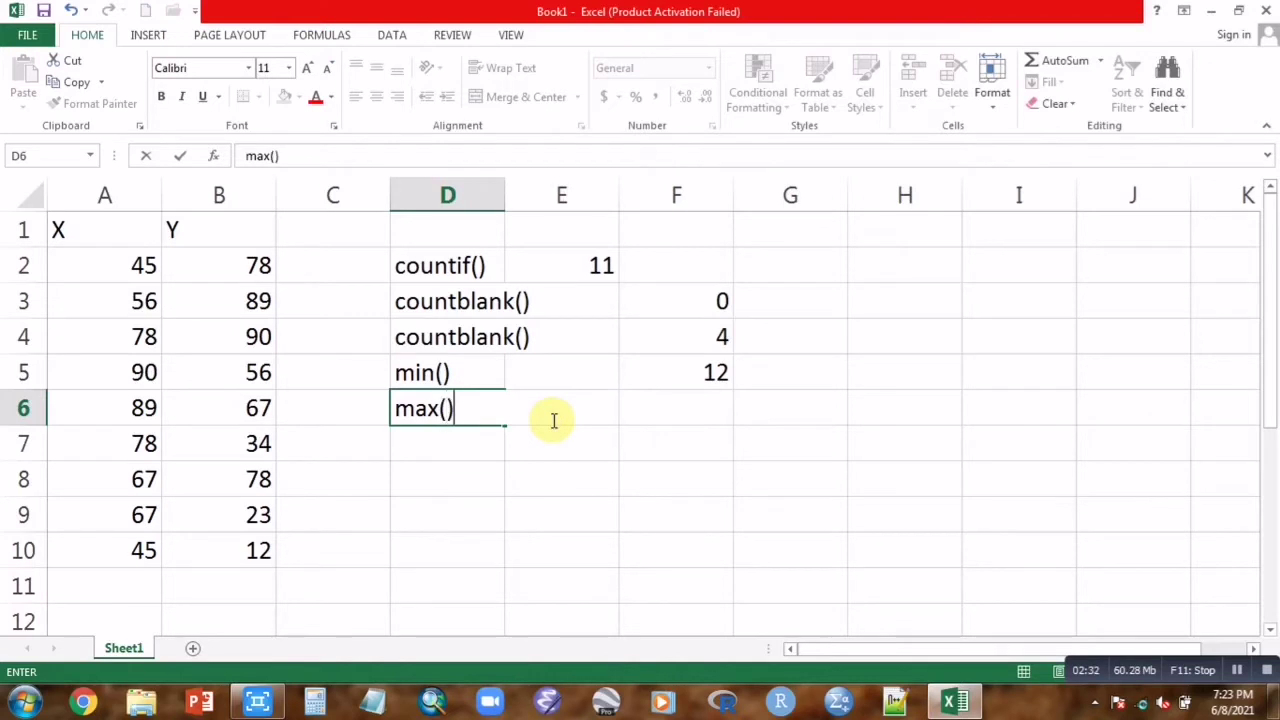
{"action": "key", "text": "BackSpace"}
{"action": "key", "text": "BackSpace"}
{"action": "key", "text": "BackSpace"}
{"action": "key", "text": "BackSpace"}
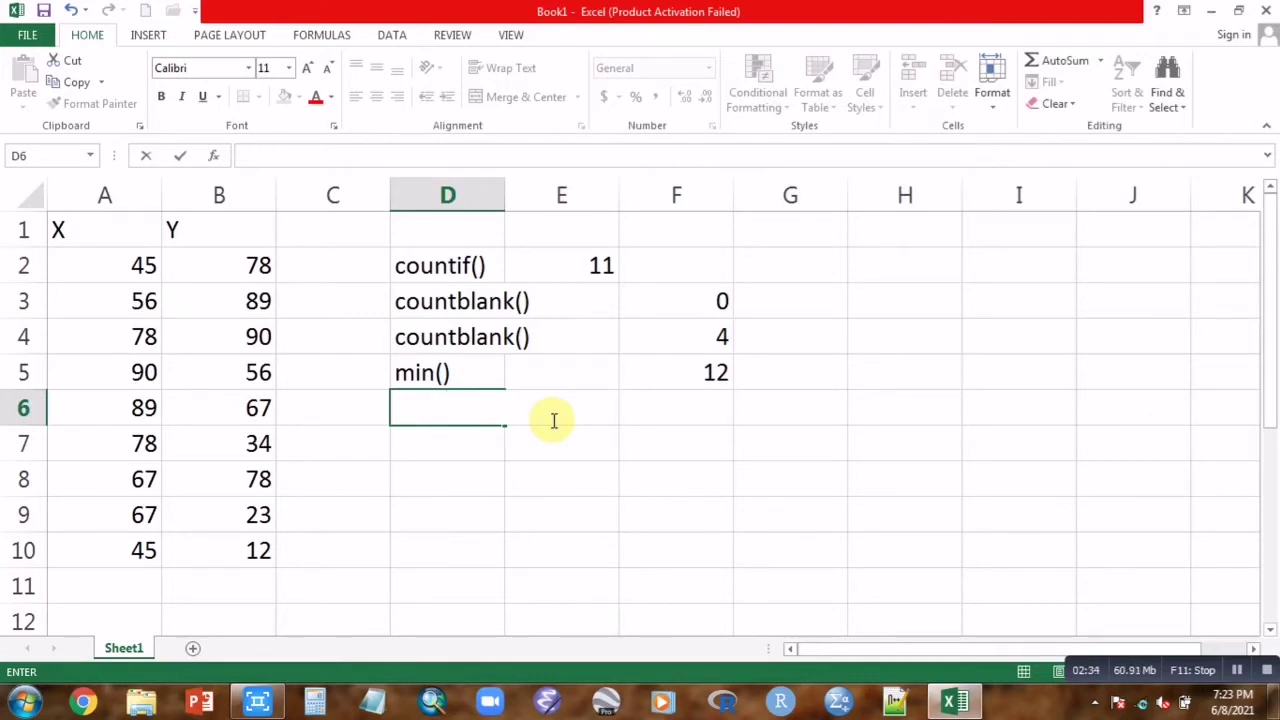
{"action": "type", "text": "max"}
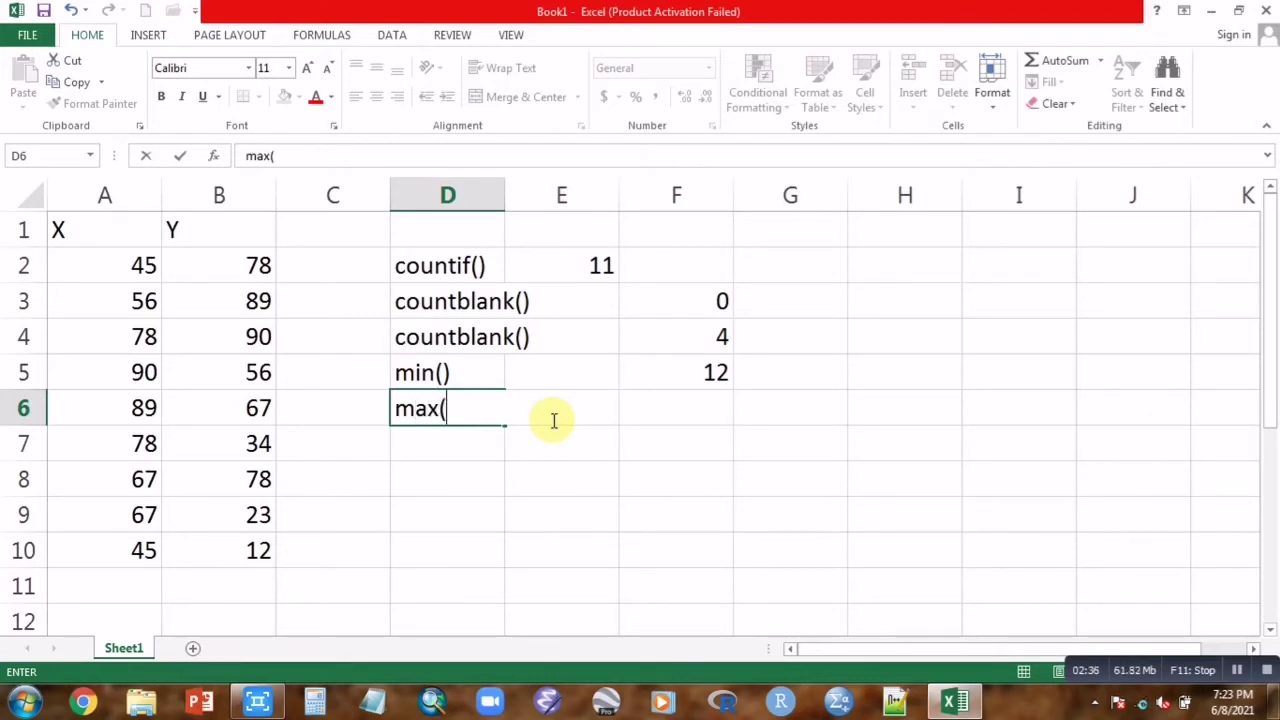
{"action": "type", "text": "()"}
Enter =MAX(A2:B10) in F6 to find the largest x or y value
{"action": "left_click", "coordinate": [689, 403]}
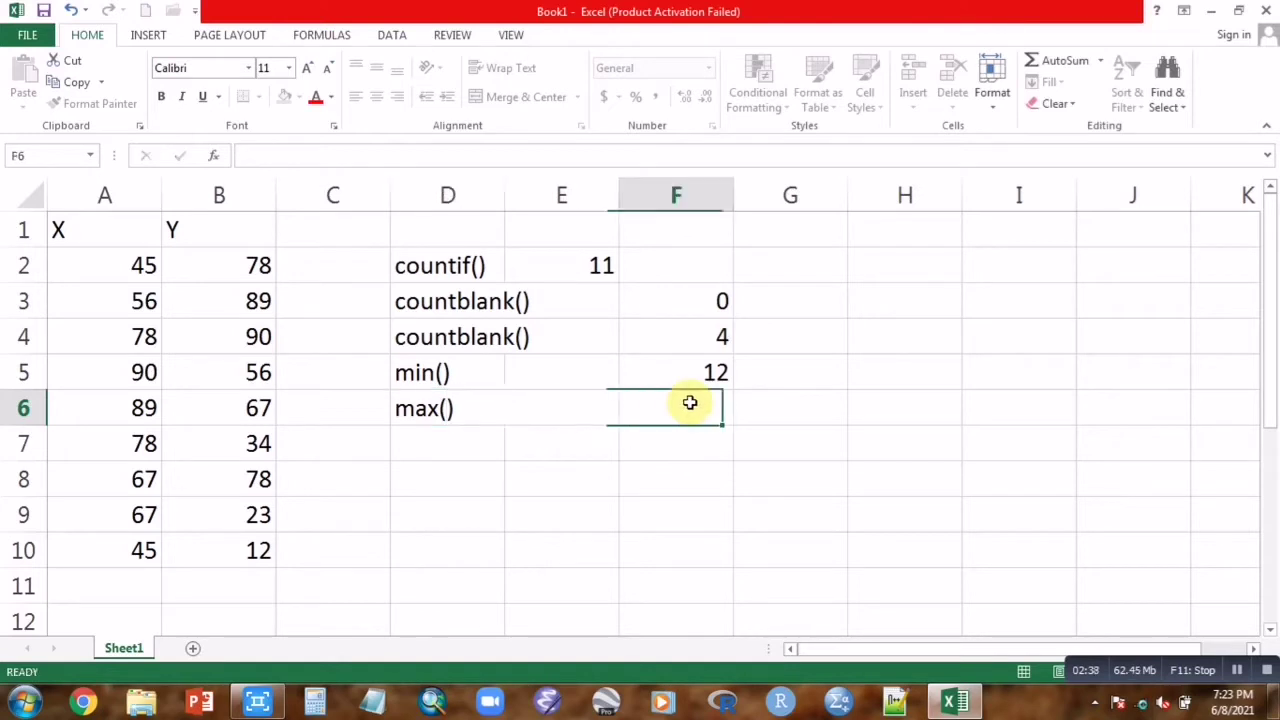
{"action": "type", "text": "=max"}
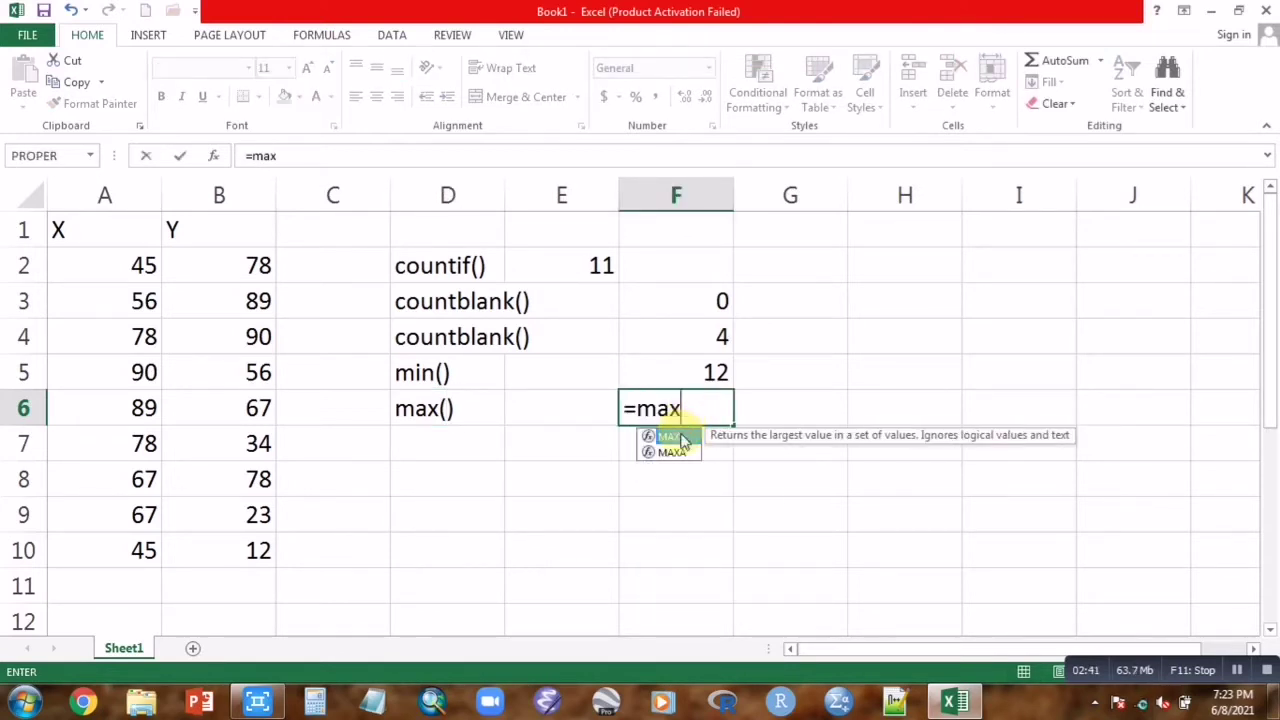
{"action": "double_click", "coordinate": [670, 436]}
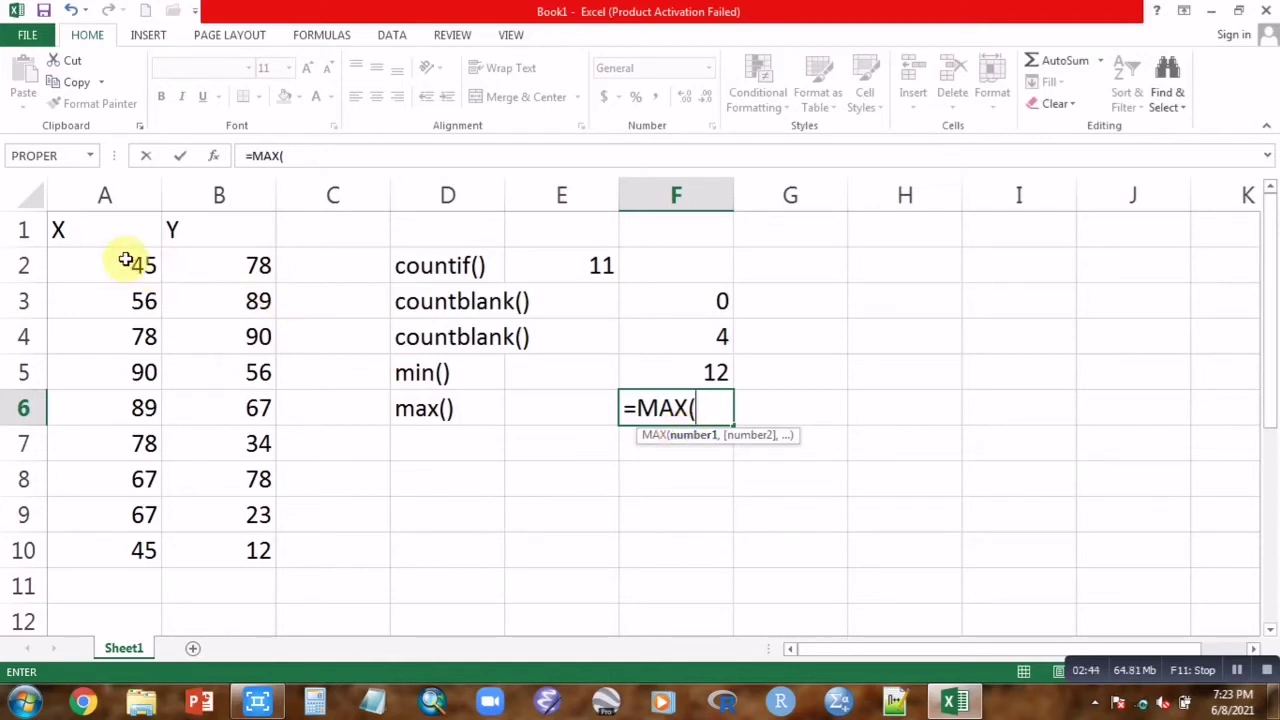
{"action": "left_click_drag", "start_coordinate": [129, 257], "coordinate": [234, 546]}
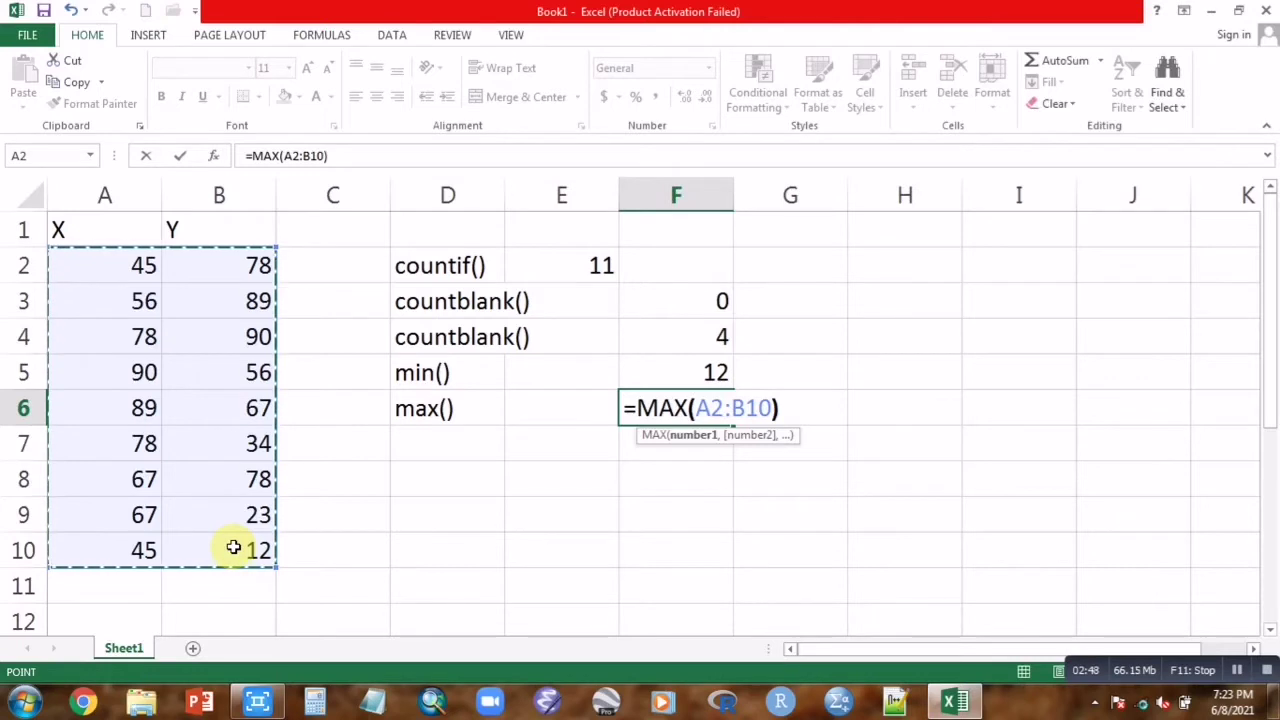
{"action": "key", "text": "Return"}
Label cell D7 as sumif(), below the max() label
{"action": "left_click", "coordinate": [447, 451]}
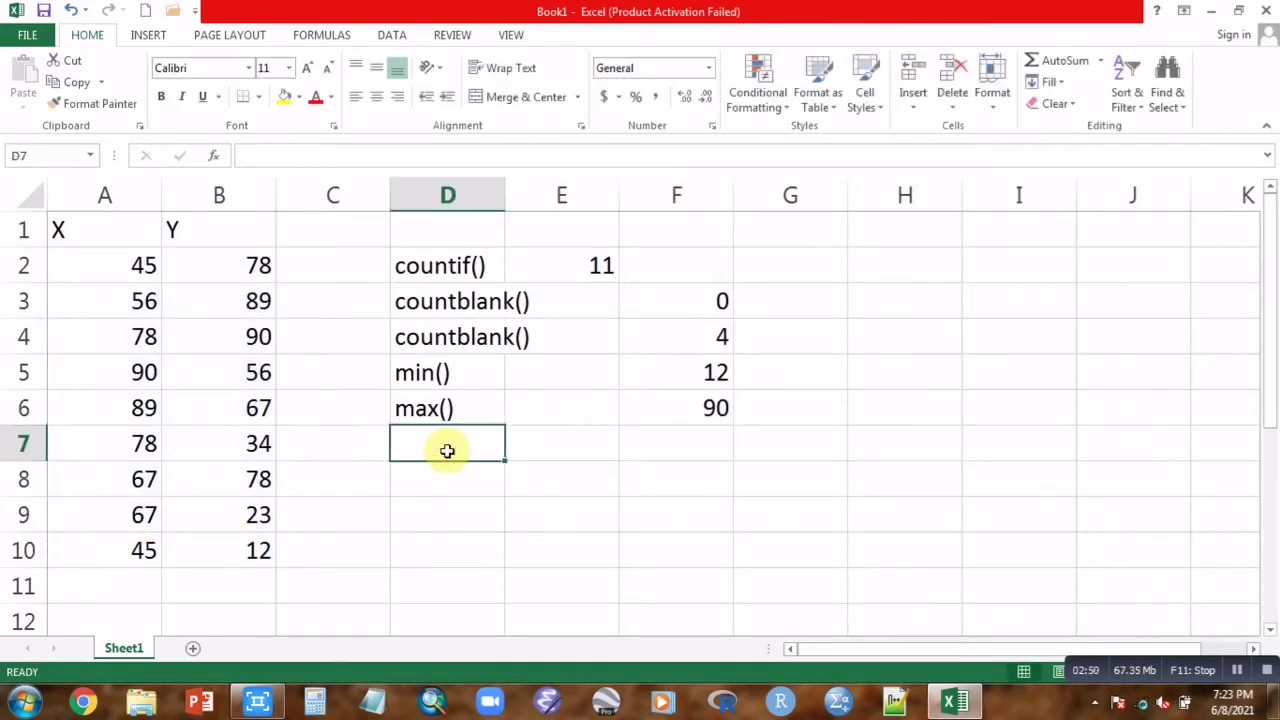
{"action": "type", "text": "sumif"}
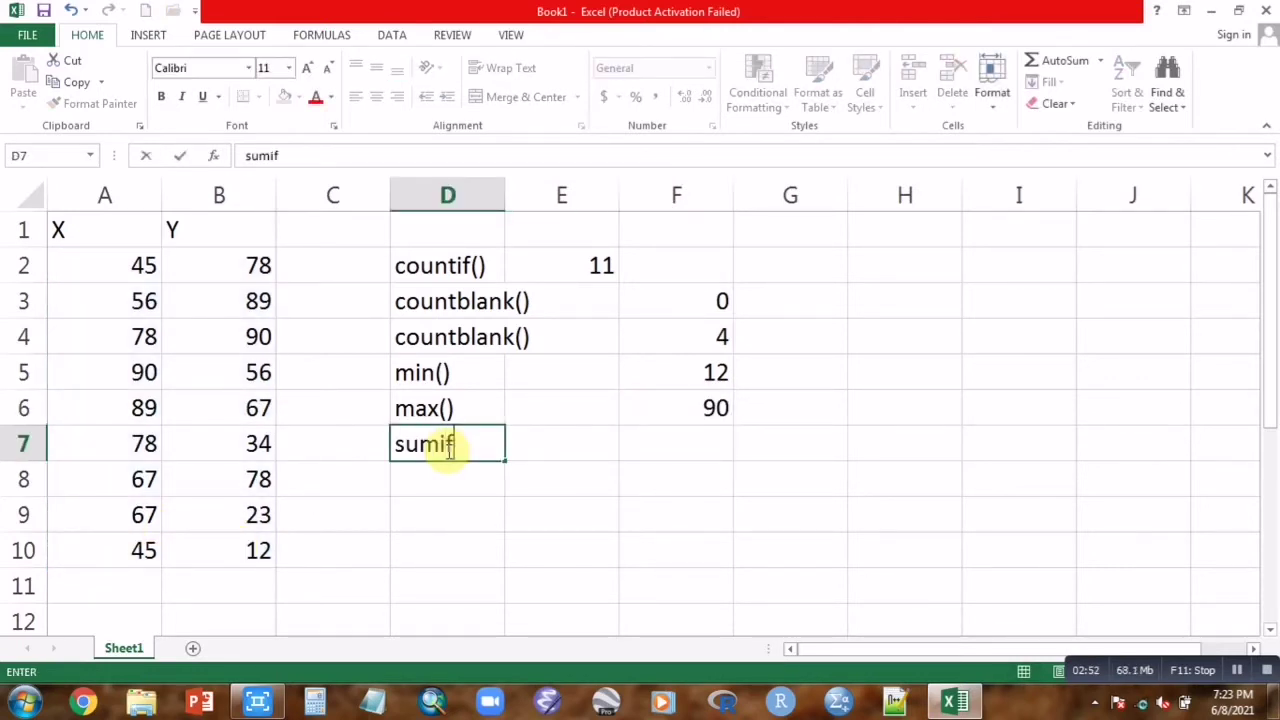
{"action": "type", "text": "("}
Enter =SUMIF(A2:B10,">=60") in F7 to add up the X and Y values of at least 60
{"action": "left_click", "coordinate": [647, 446]}
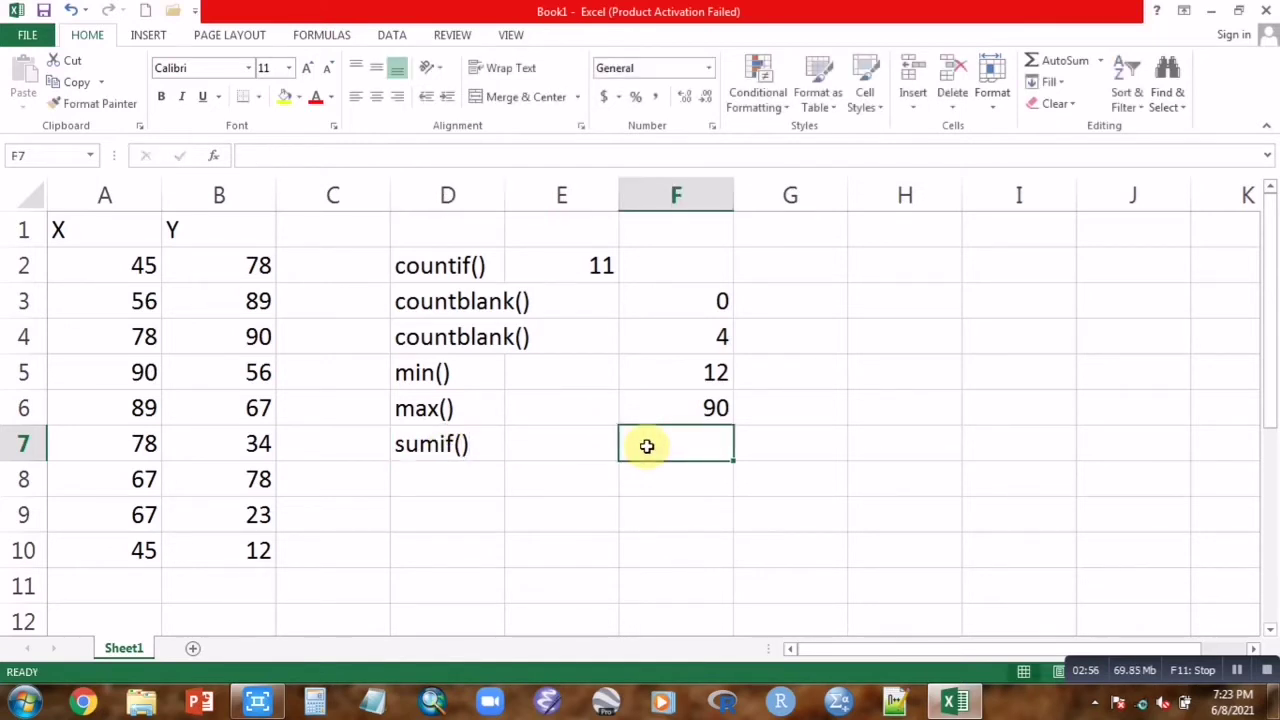
{"action": "type", "text": "=sum"}
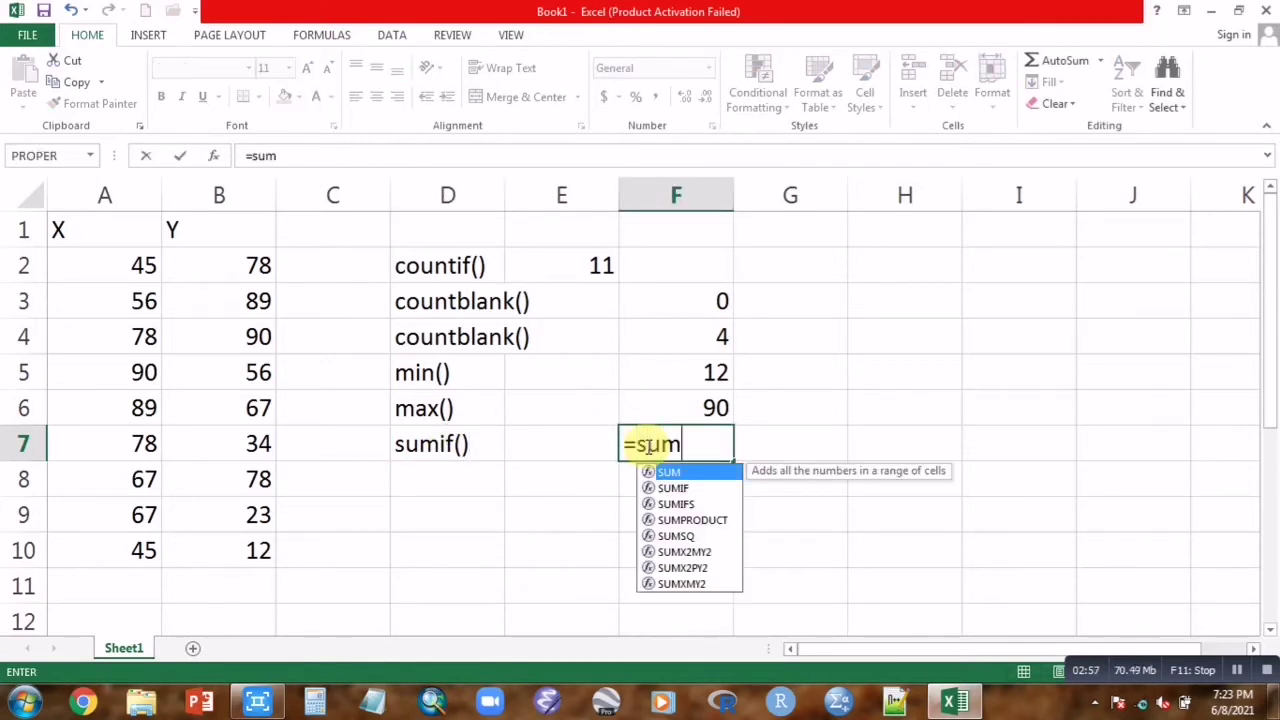
{"action": "double_click", "coordinate": [708, 488]}
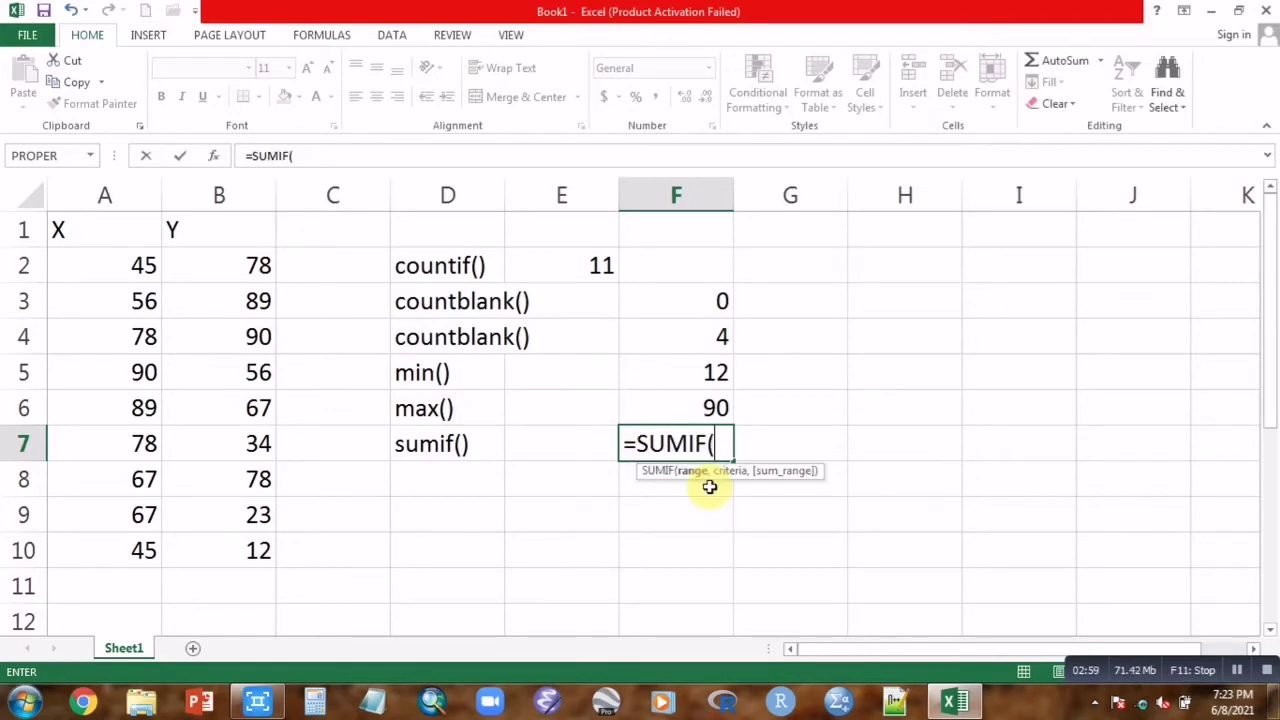
{"action": "left_click_drag", "start_coordinate": [131, 266], "coordinate": [229, 558]}
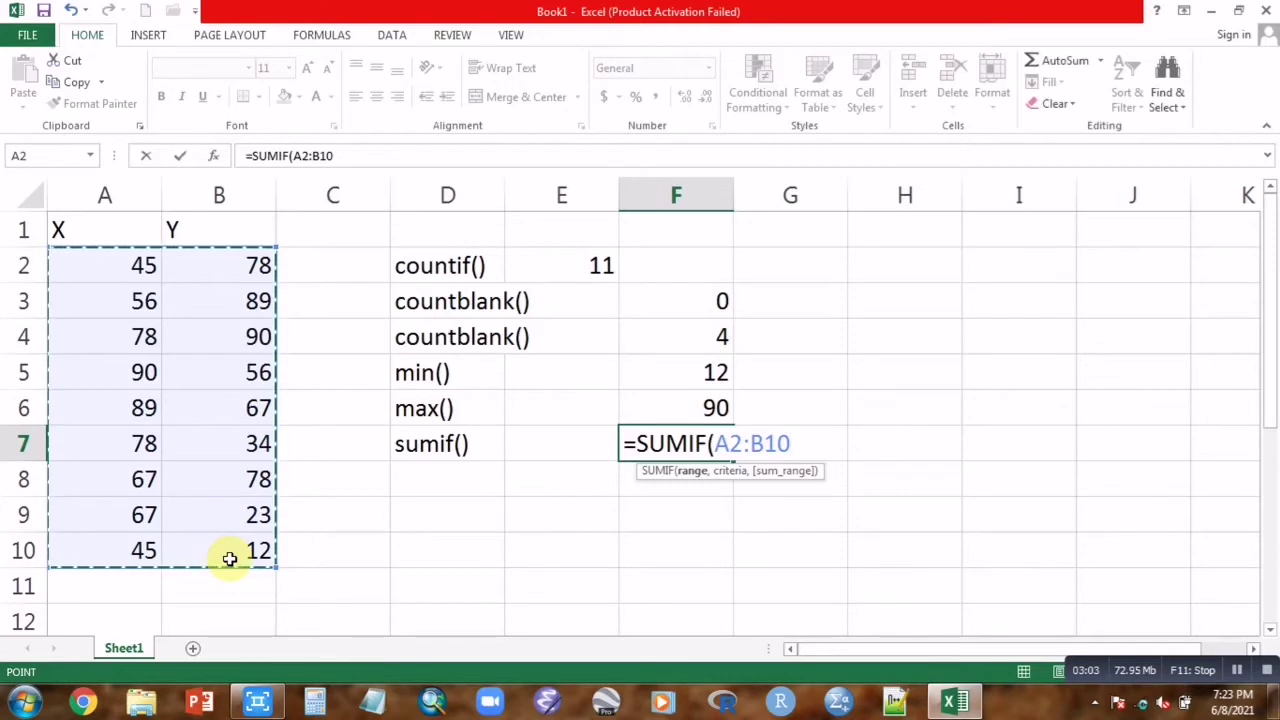
{"action": "type", "text": ","}
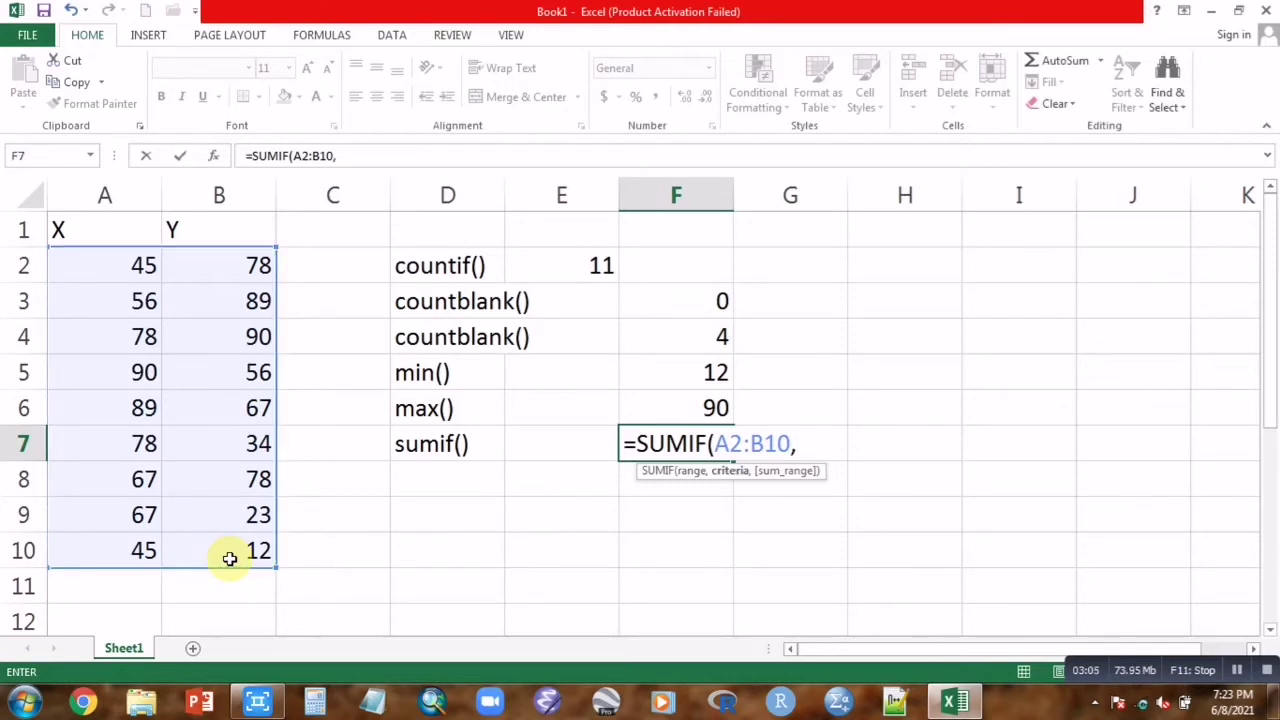
{"action": "type", "text": "\">=60\""}
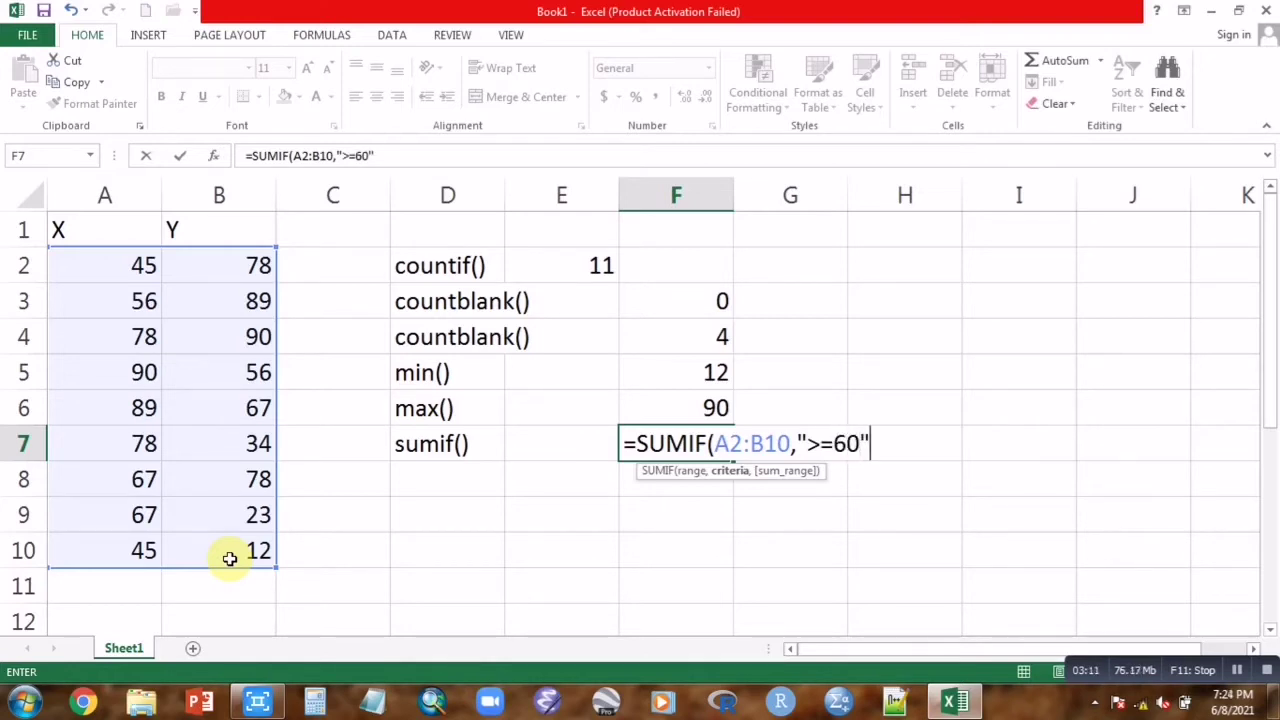
{"action": "type", "text": ")"}
{"action": "key", "text": "Return"}
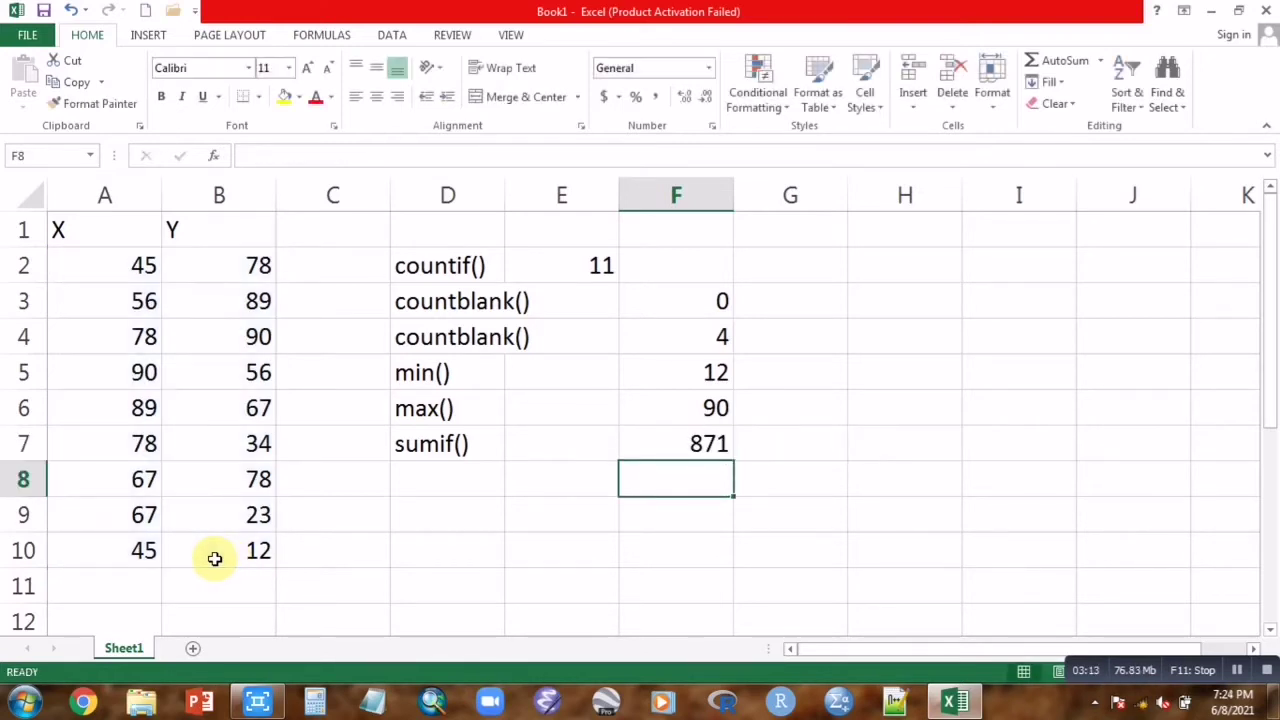
Label cell D8 as countif(), below the sumif() label
{"action": "left_click", "coordinate": [442, 484]}
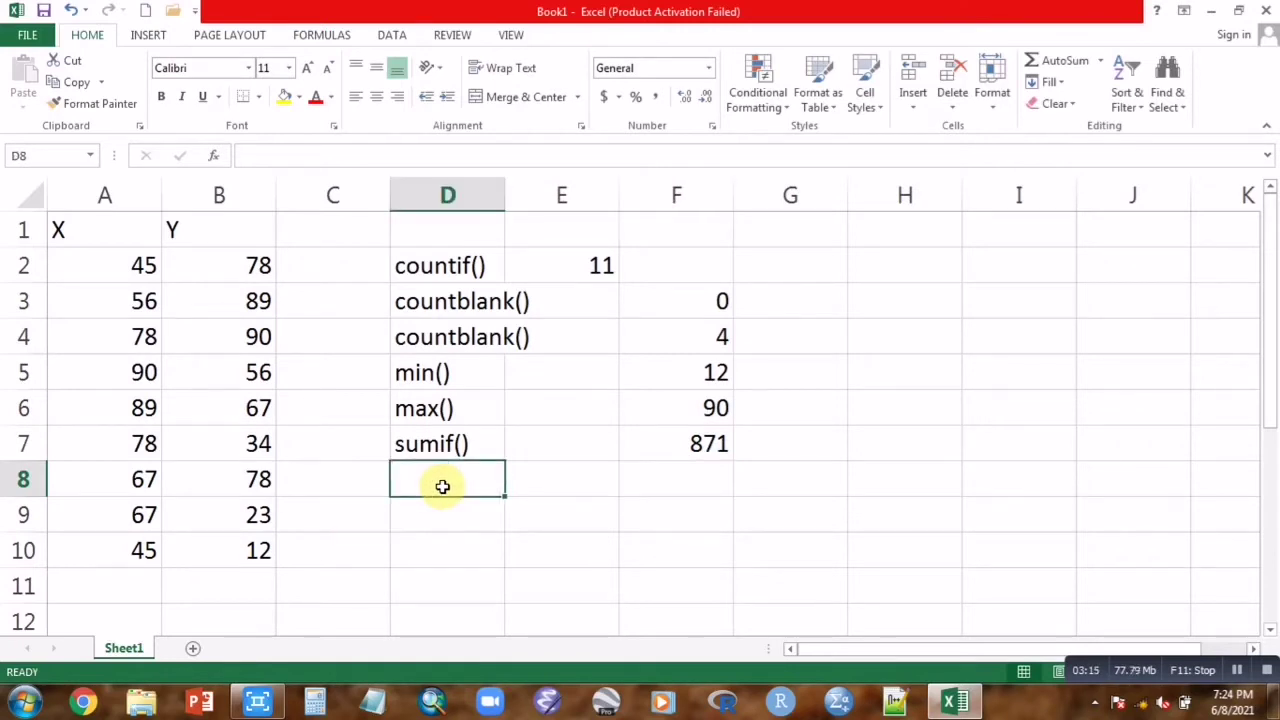
{"action": "type", "text": "co"}
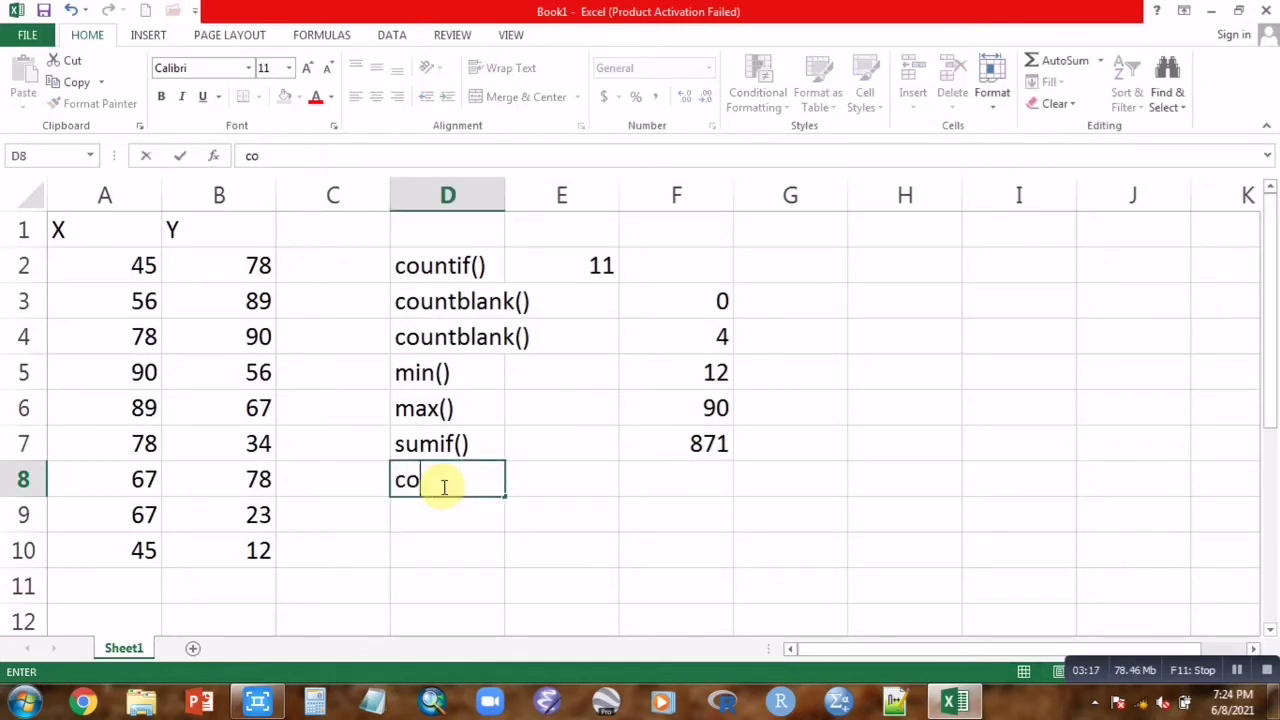
{"action": "type", "text": "untif("}
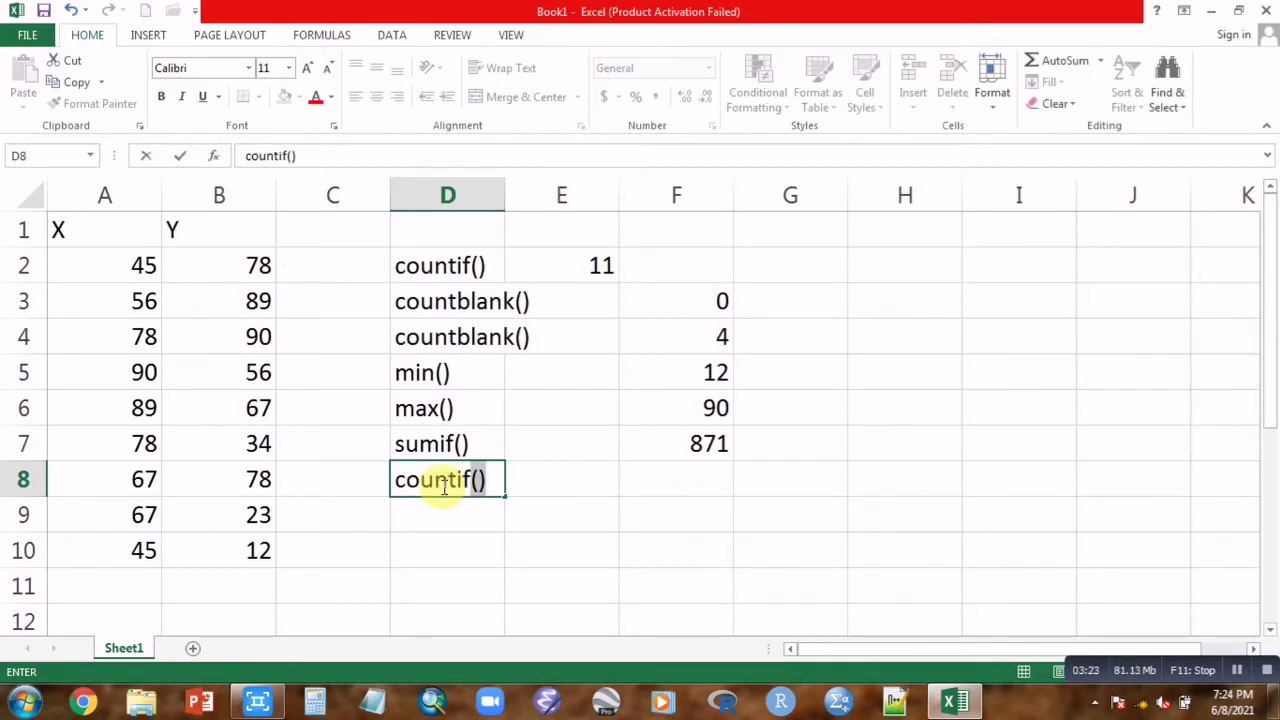
Build the formula =COUNTIF(A2:B11,"<=70") in F8 to count the X and Y values of at most 70
{"action": "left_click", "coordinate": [703, 485]}
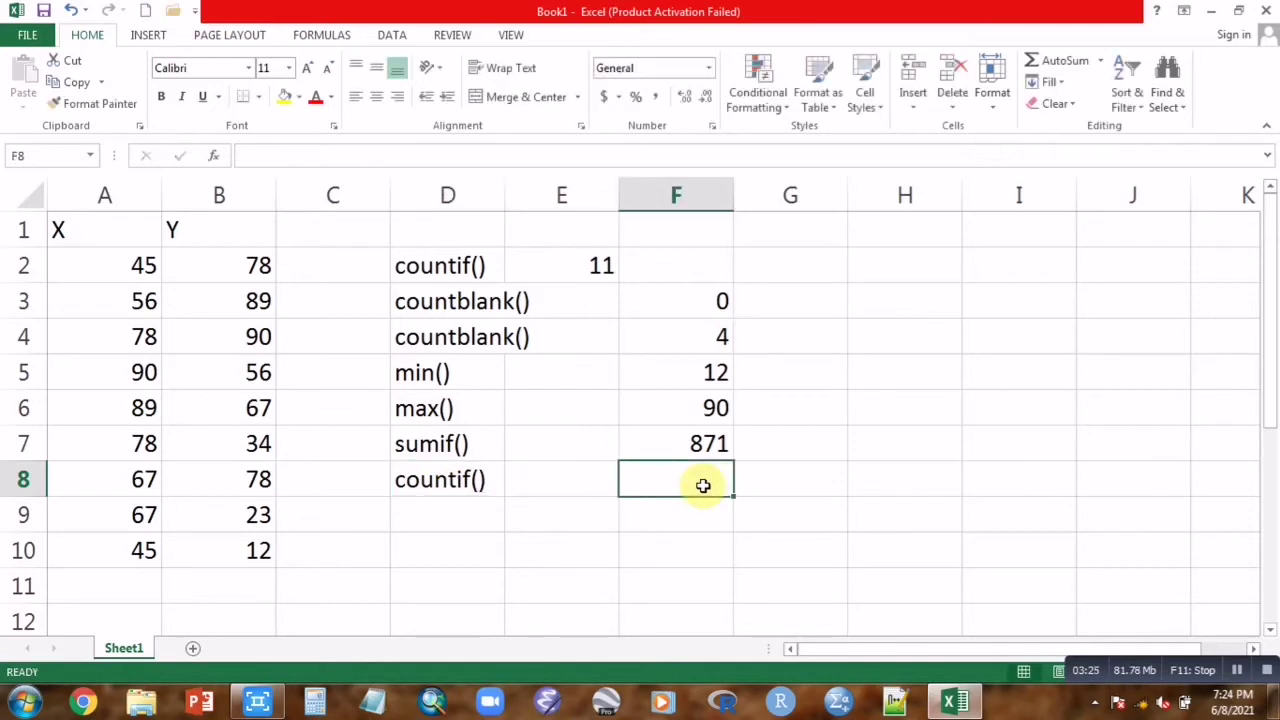
{"action": "type", "text": "=cou"}
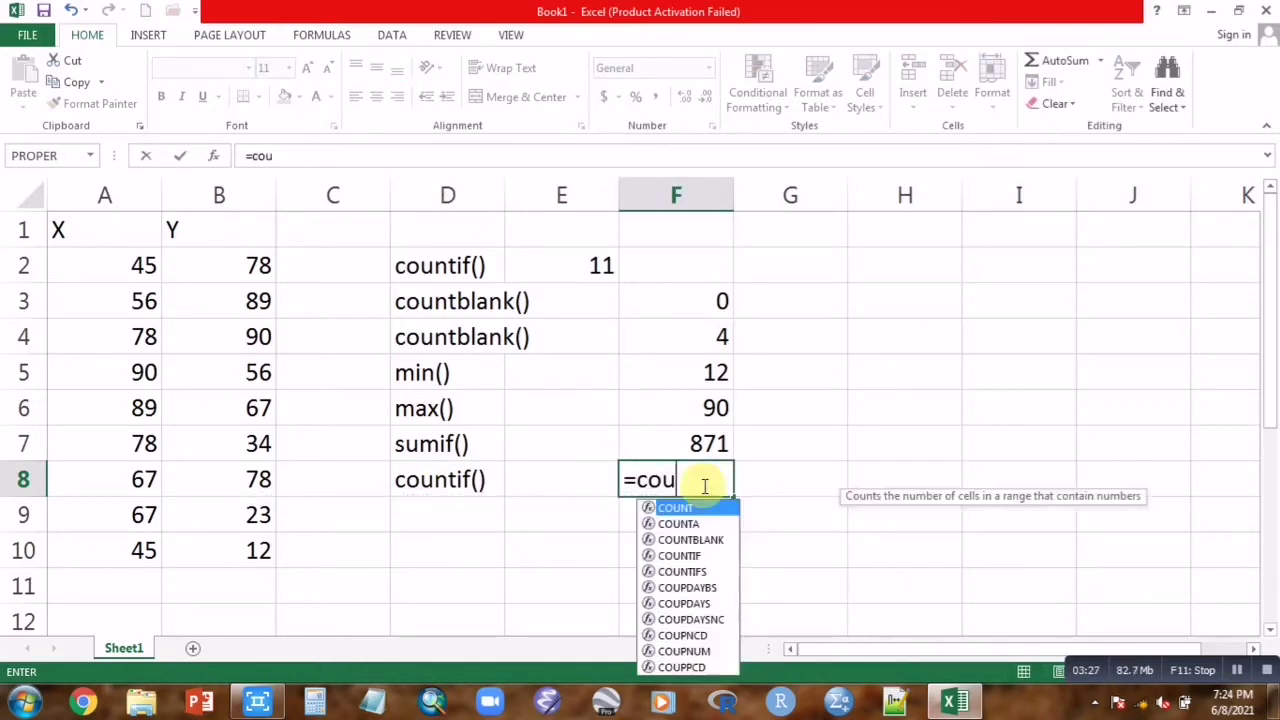
{"action": "type", "text": "ntif"}
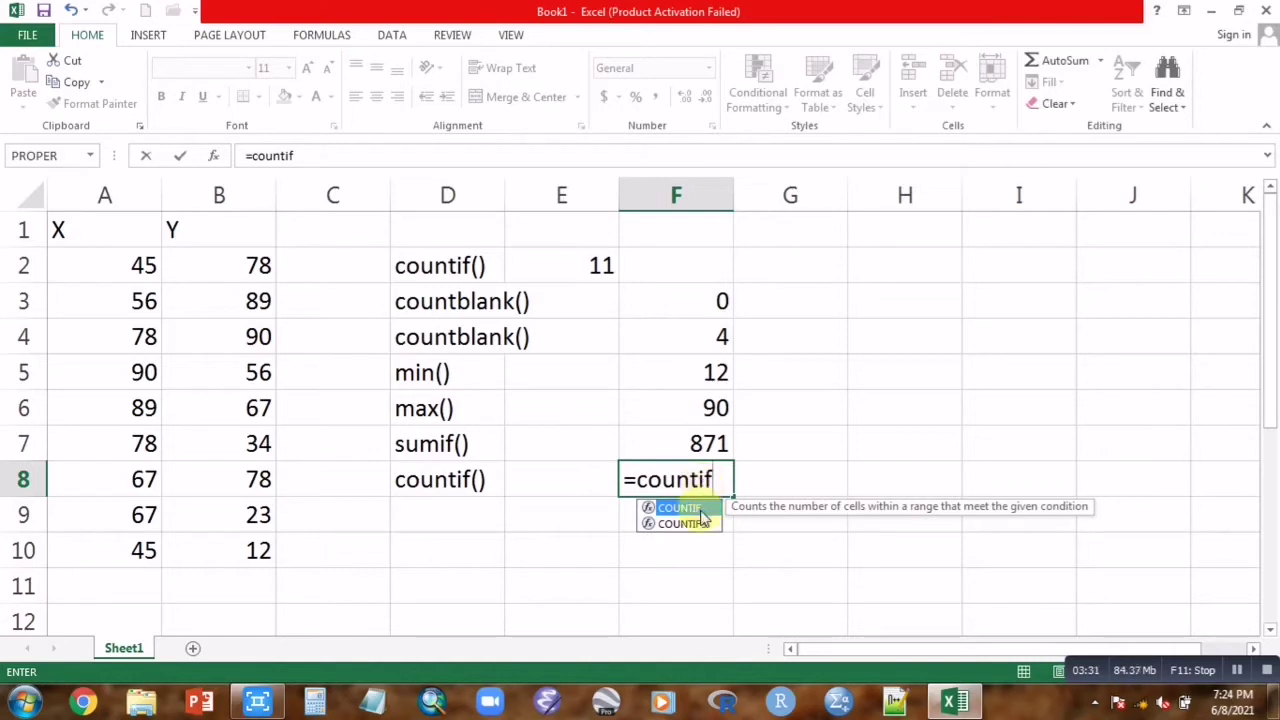
{"action": "double_click", "coordinate": [703, 512]}
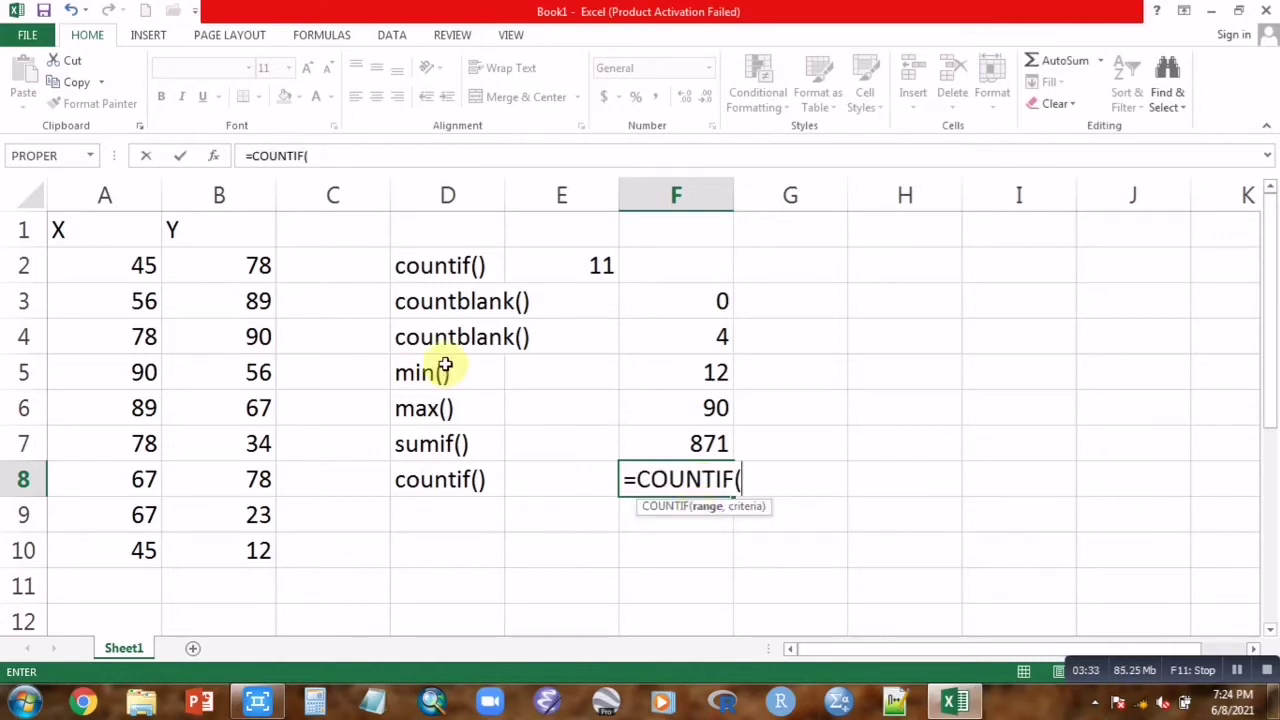
{"action": "left_click_drag", "start_coordinate": [115, 272], "coordinate": [245, 571]}
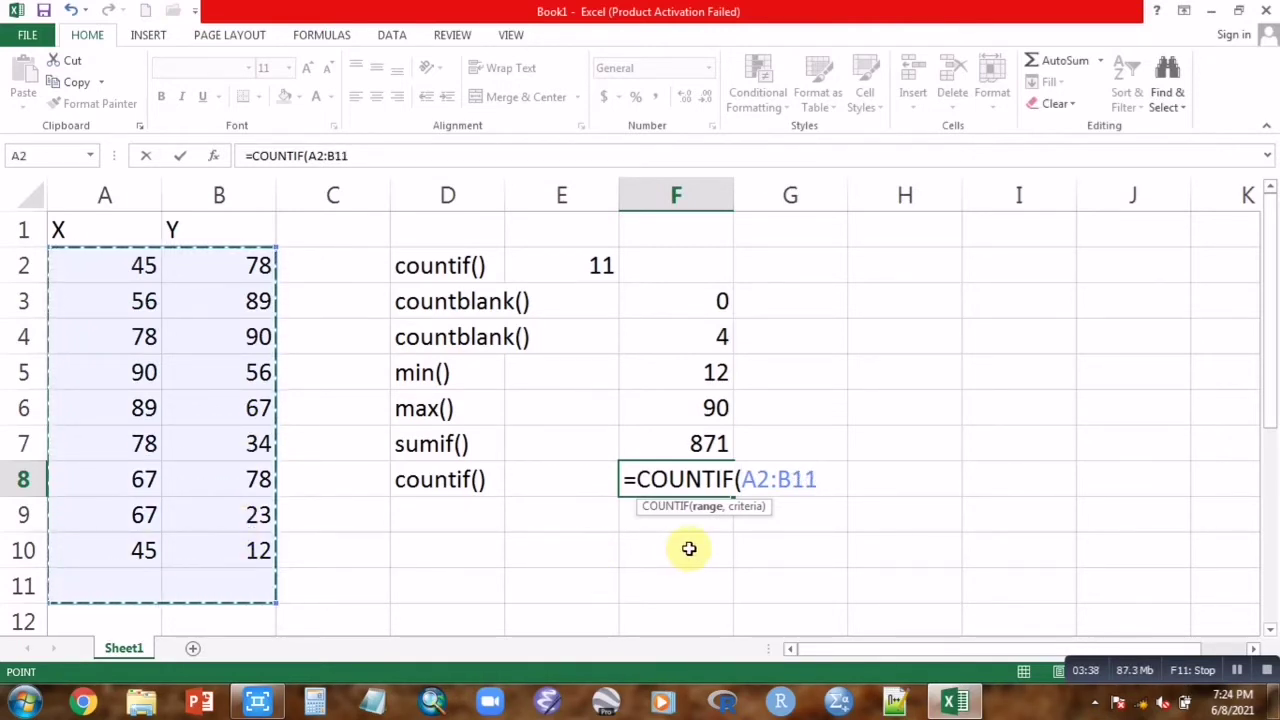
{"action": "type", "text": ",\"<"}
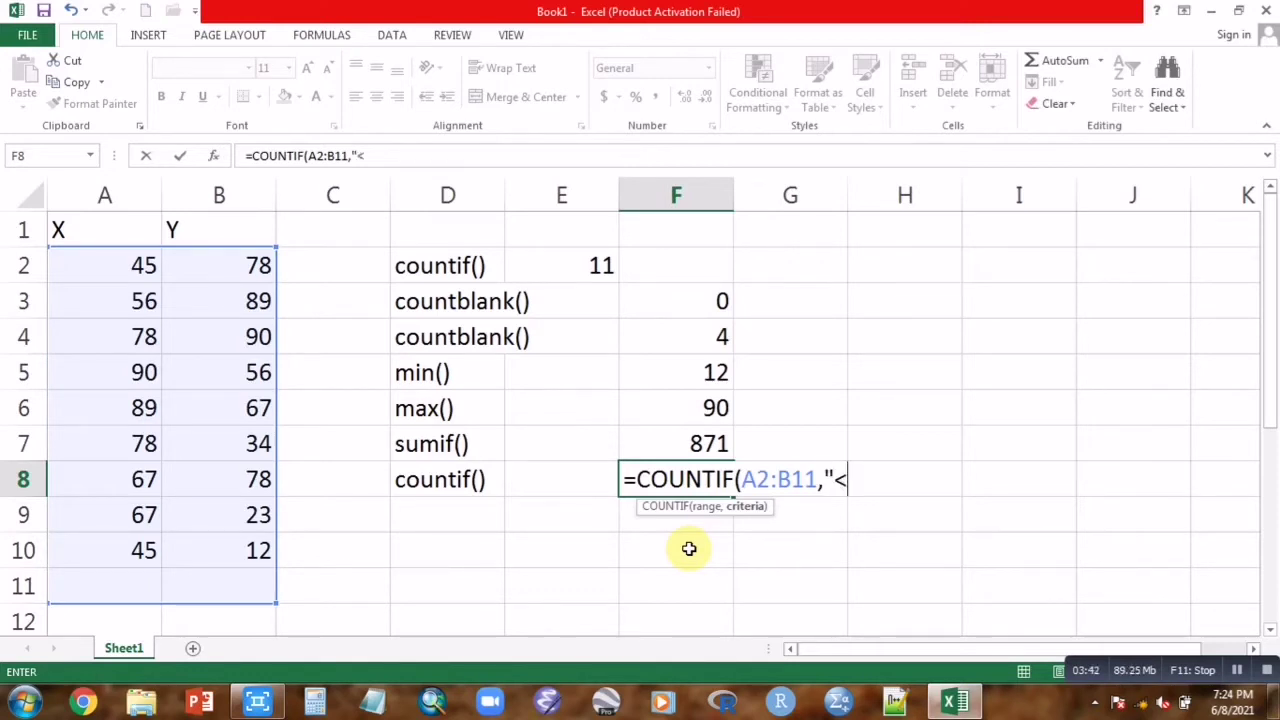
{"action": "type", "text": "=70\""}
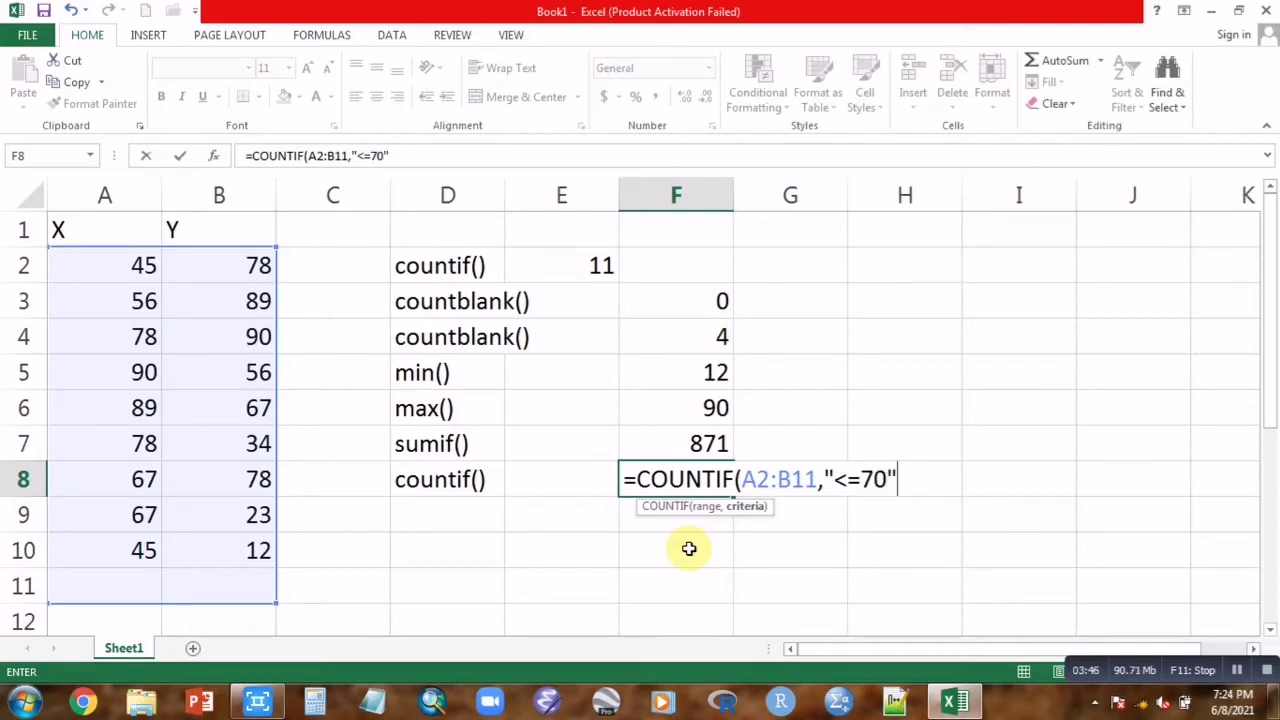
Complete the COUNTIF formula in F8 over A2:B11 with the criterion "<=70"
{"action": "type", "text": ")"}
{"action": "key", "text": "Return"}
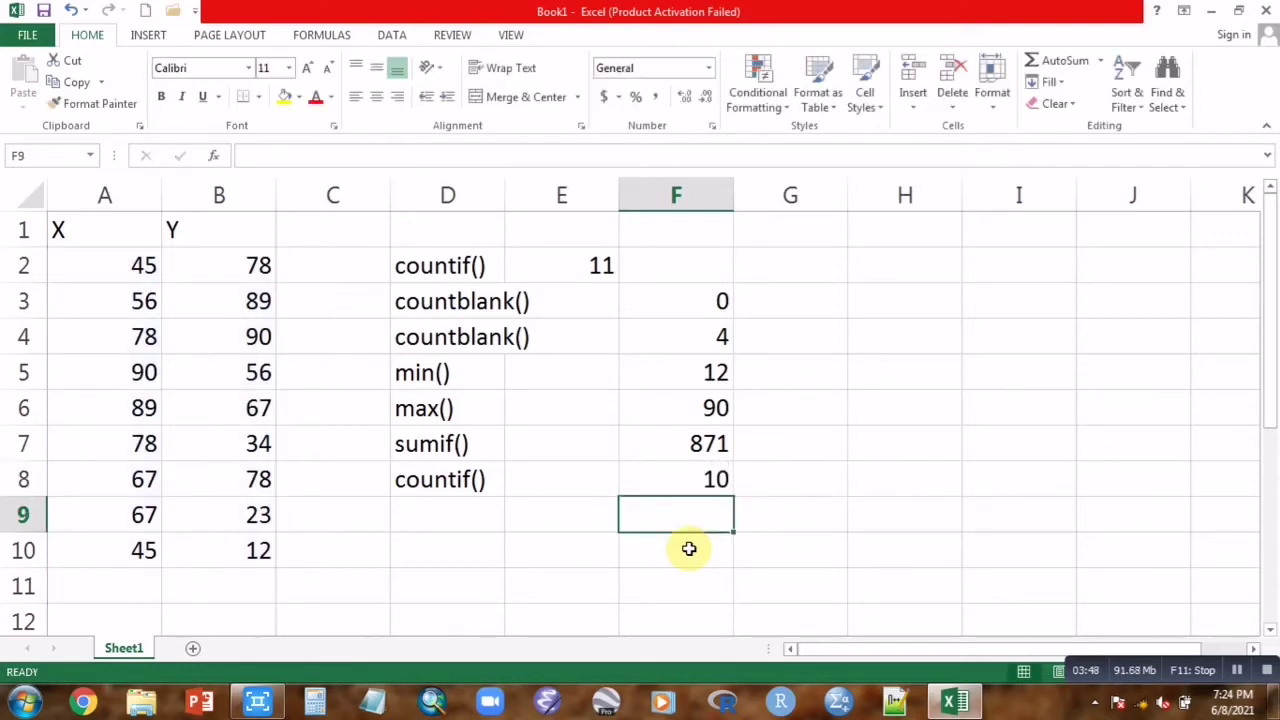
Label cell D9 as count() below the existing function names
{"action": "left_click", "coordinate": [444, 512]}
{"action": "type", "text": "count"}
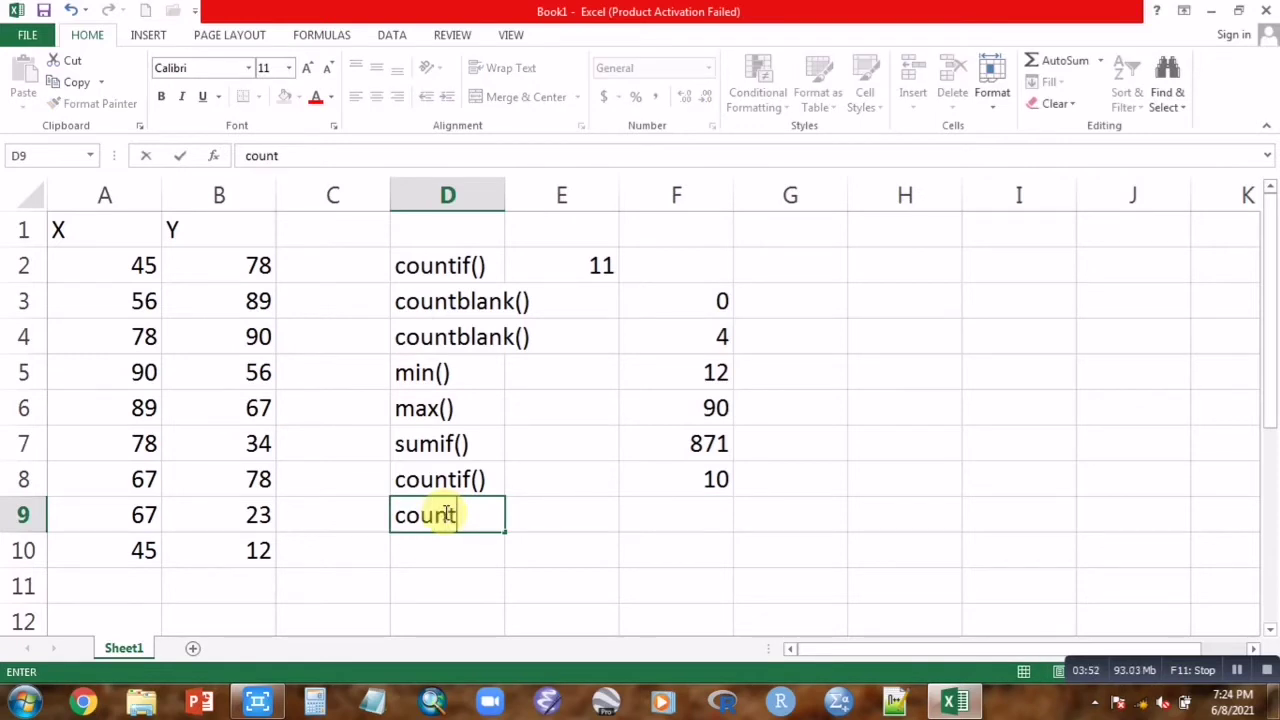
{"action": "type", "text": "()"}
Enter the formula =COUNT(A2:B11) in cell F9 to count the numeric cells of the X and Y data
{"action": "left_click", "coordinate": [694, 519]}
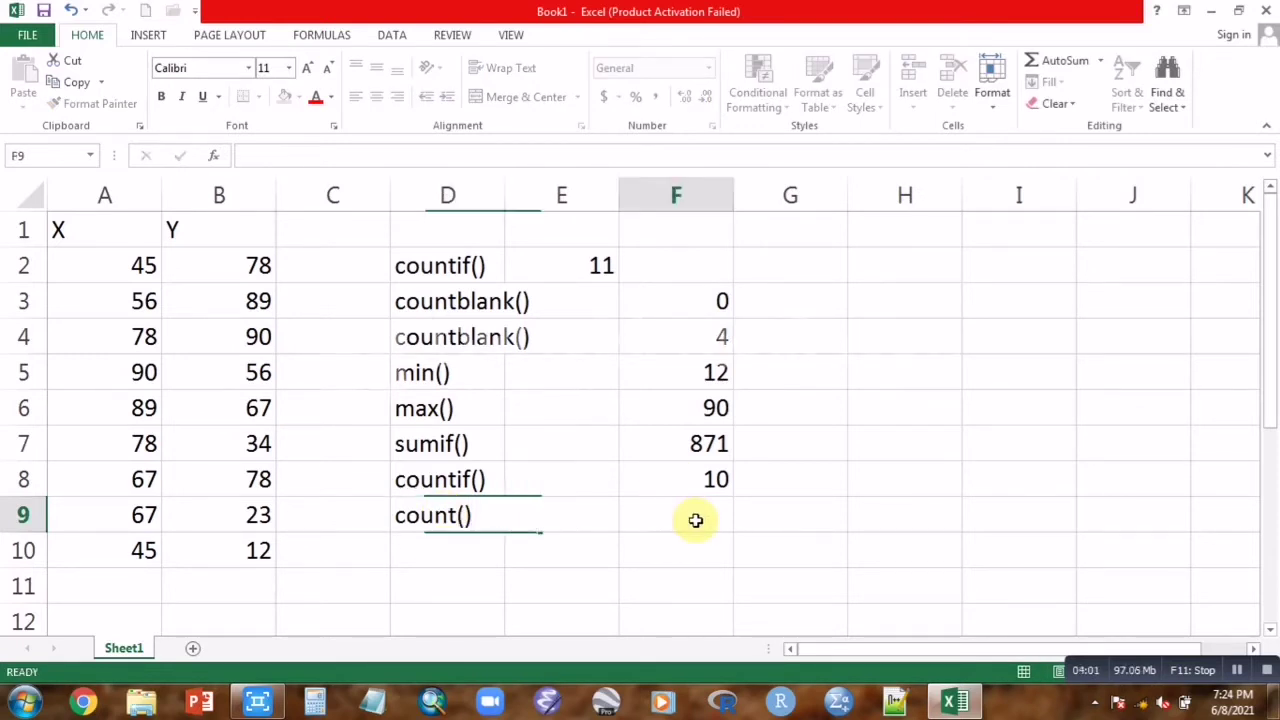
{"action": "type", "text": "=count"}
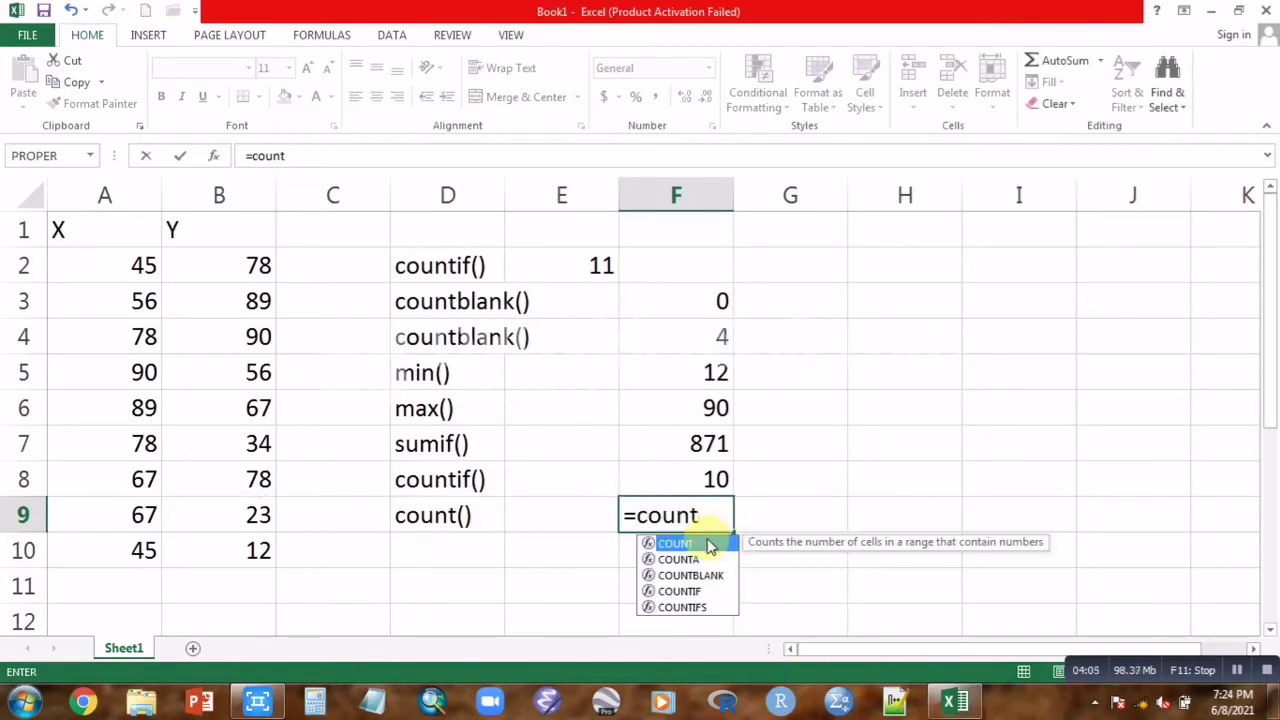
{"action": "double_click", "coordinate": [708, 545]}
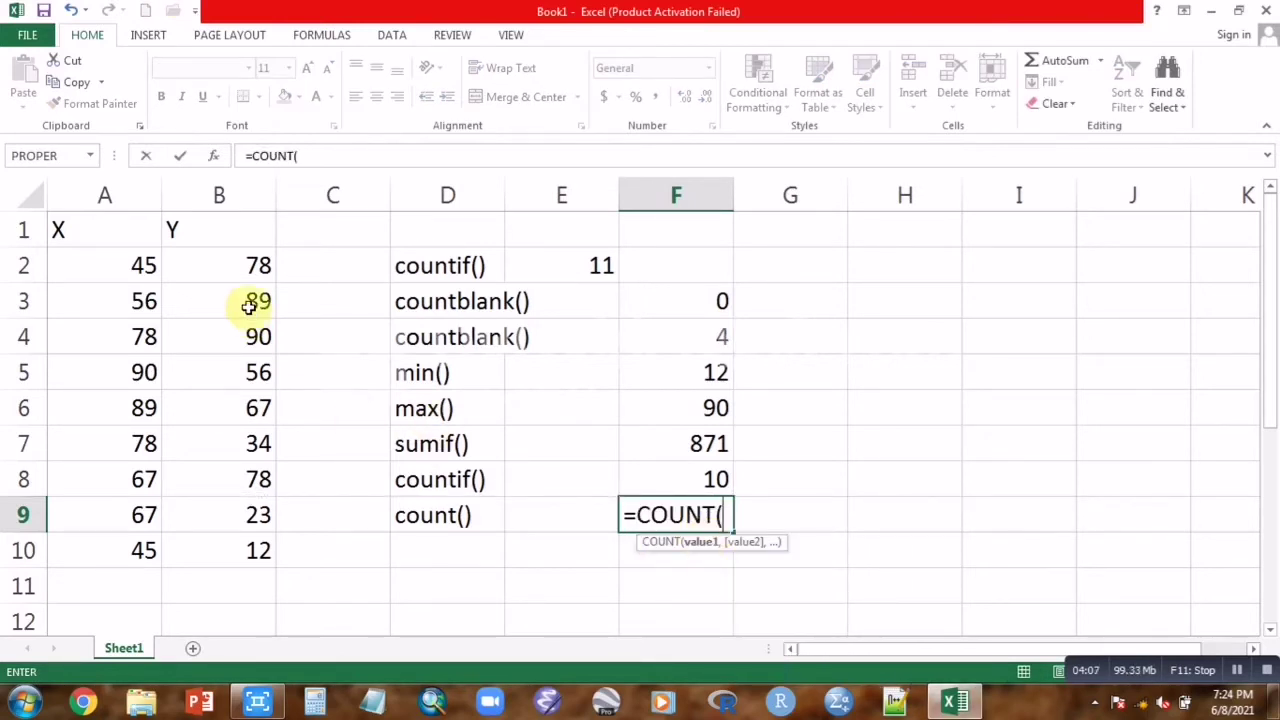
{"action": "left_click_drag", "start_coordinate": [112, 267], "coordinate": [233, 570]}
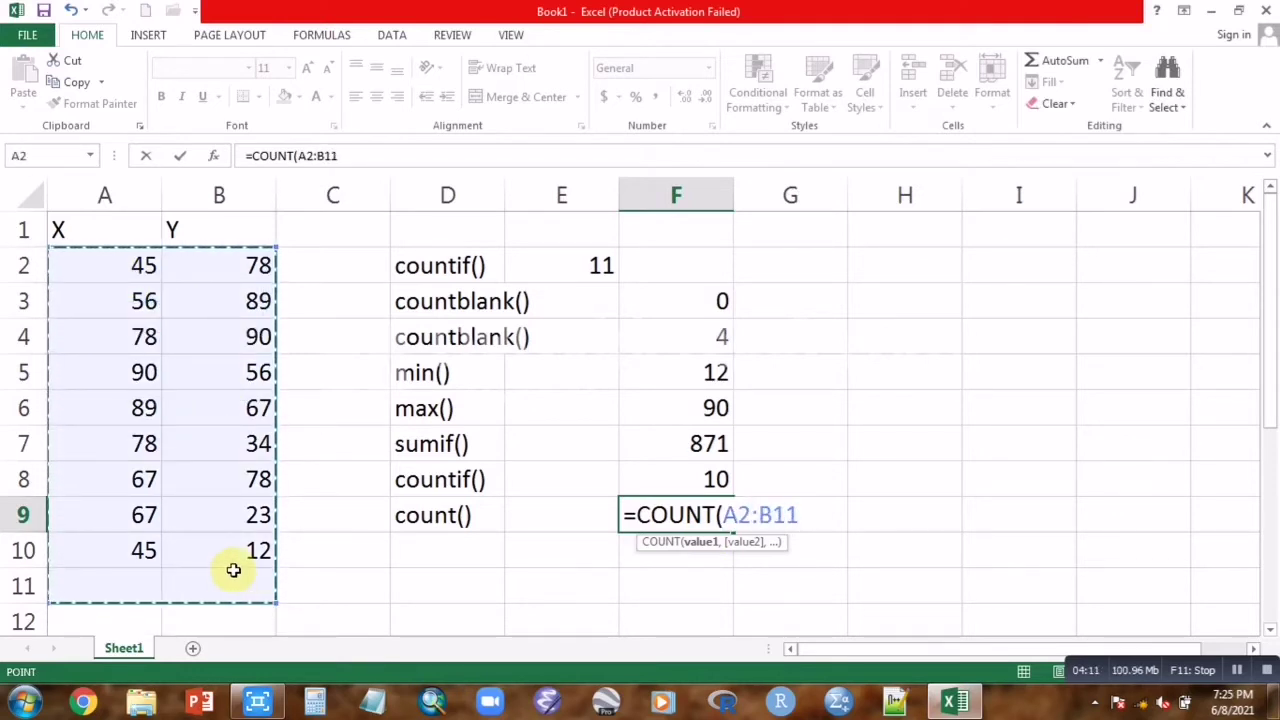
{"action": "type", "text": ")"}
{"action": "key", "text": "Return"}
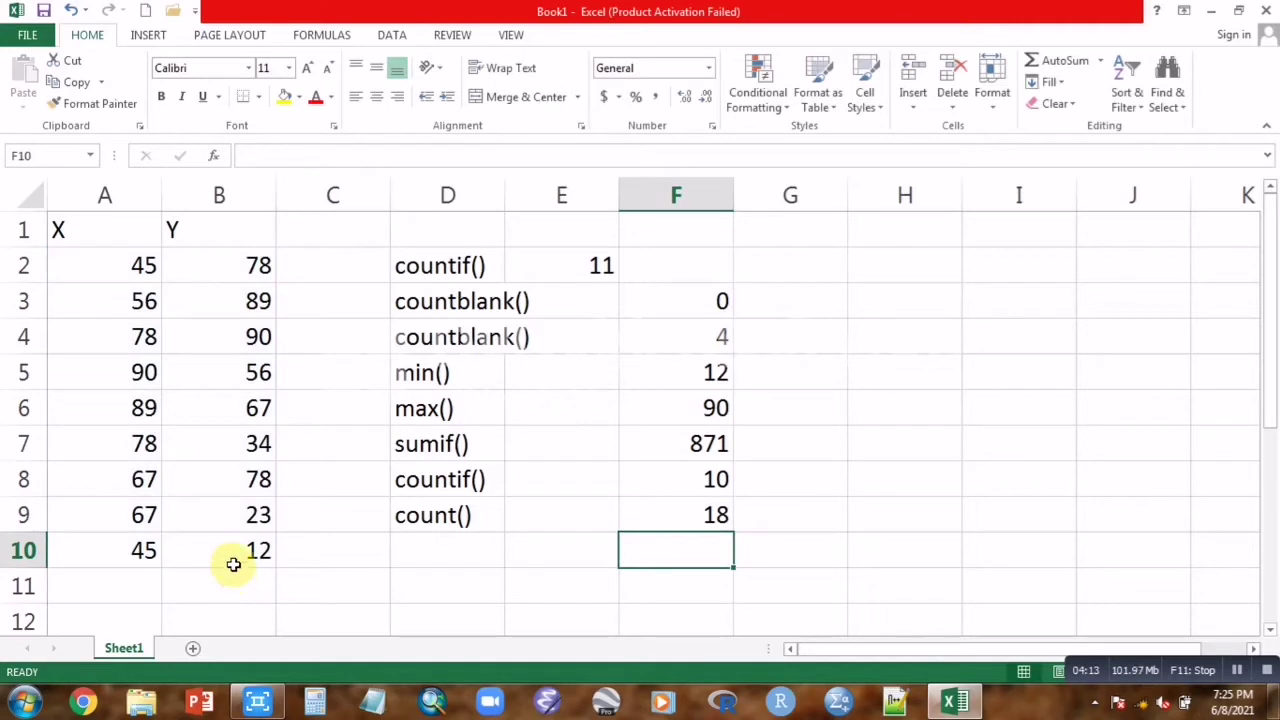
Label cell D10 as countA() with a capital A
{"action": "left_click", "coordinate": [409, 555]}
{"action": "type", "text": "count"}
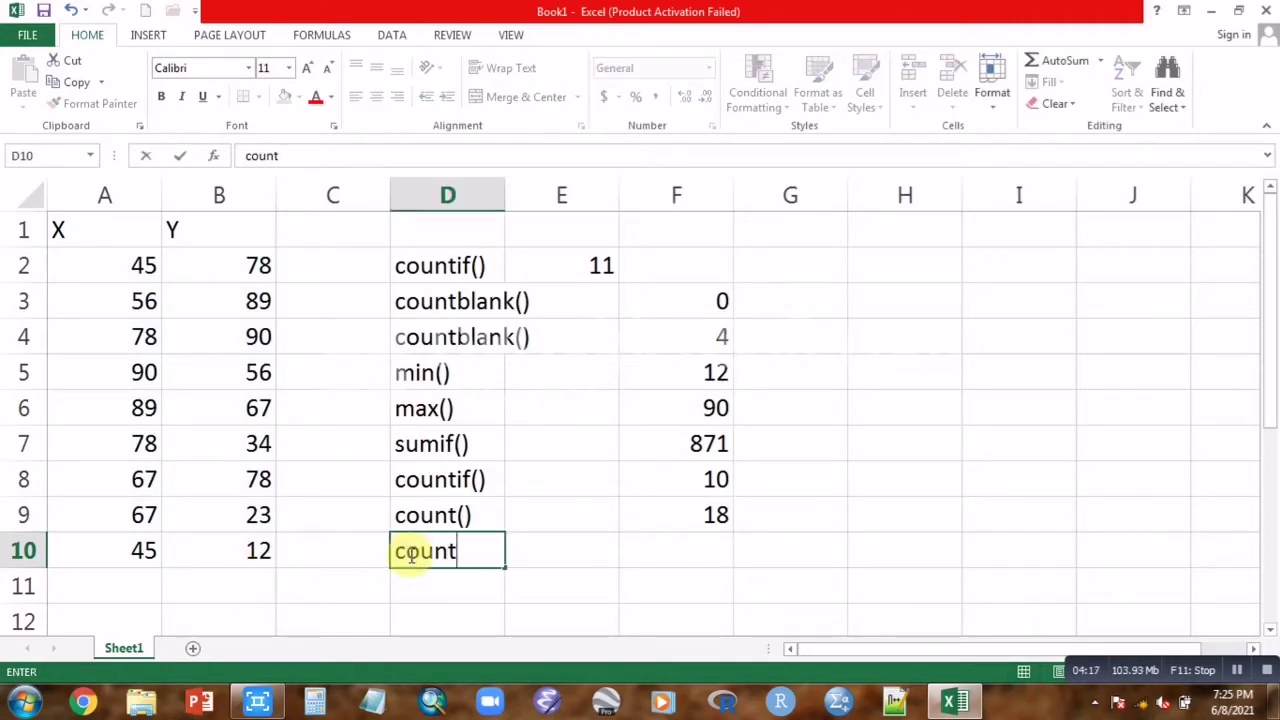
{"action": "type", "text": "a"}
{"action": "type", "text": "A"}
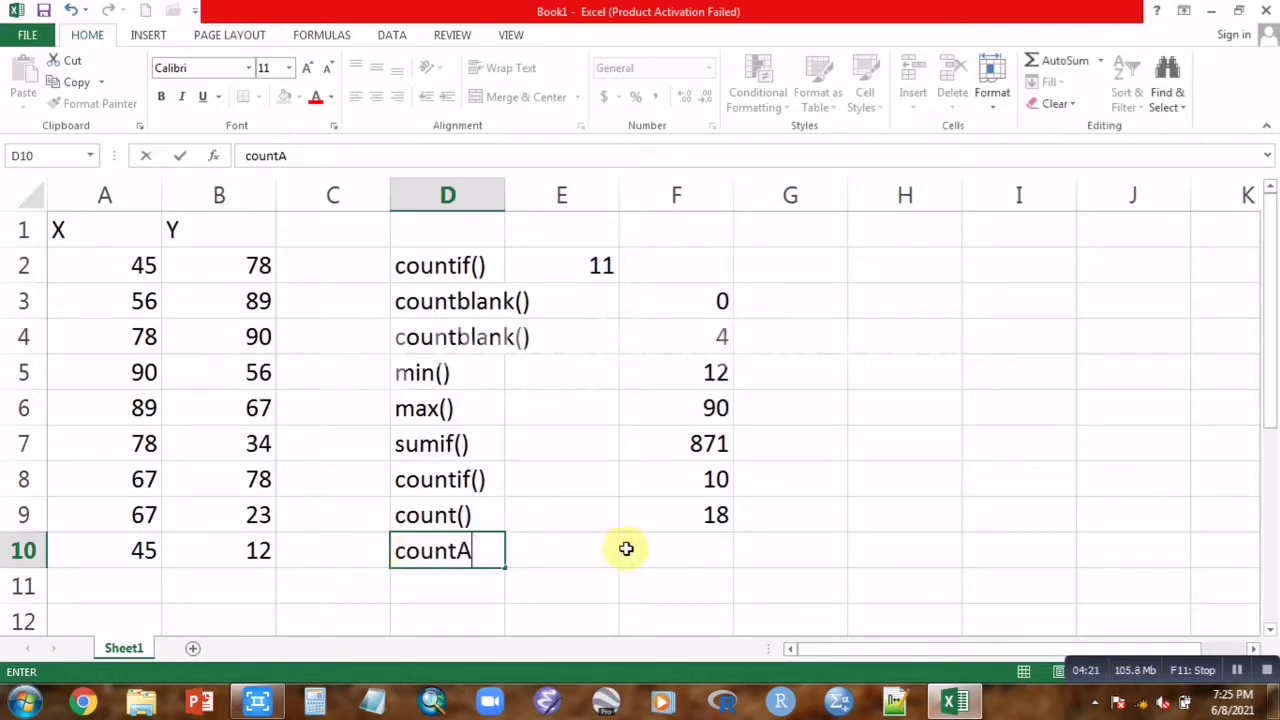
{"action": "type", "text": "("}
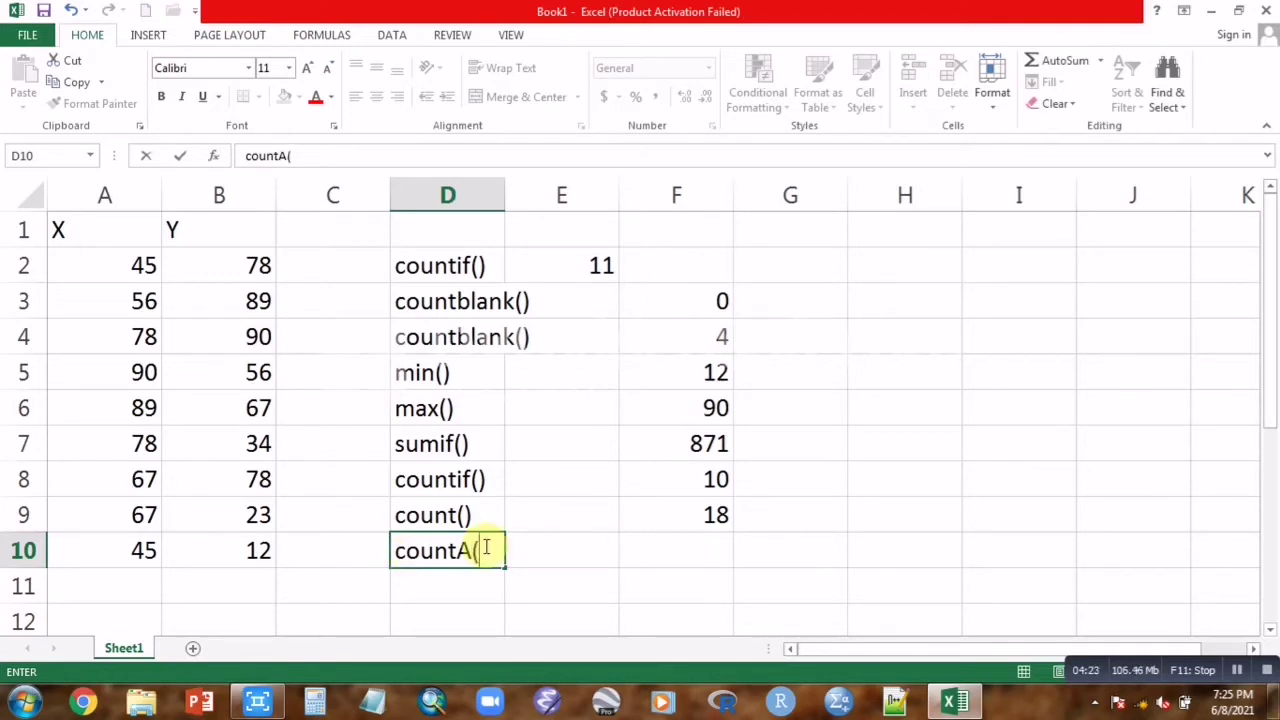
{"action": "type", "text": ")"}
Enter the formula =COUNTA(A2:B10) in cell F10 to count the non-empty cells of the X and Y data
{"action": "left_click", "coordinate": [689, 551]}
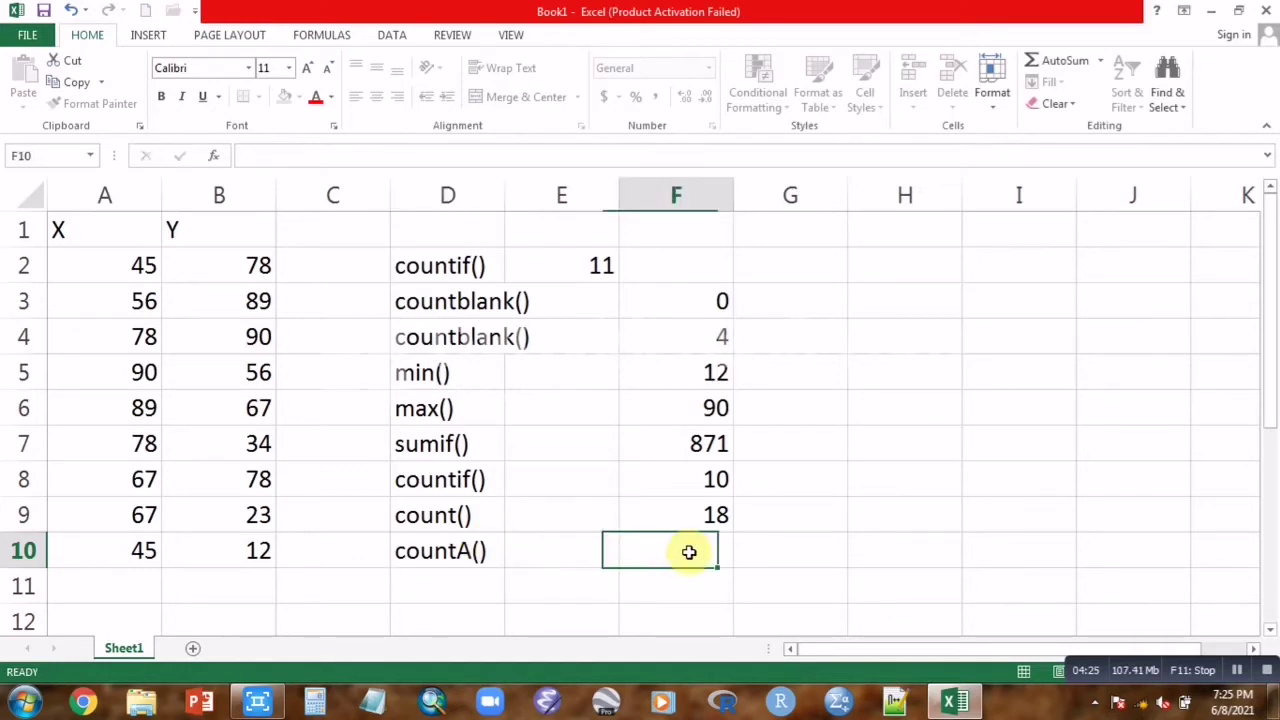
{"action": "type", "text": "-"}
{"action": "key", "text": "BackSpace"}
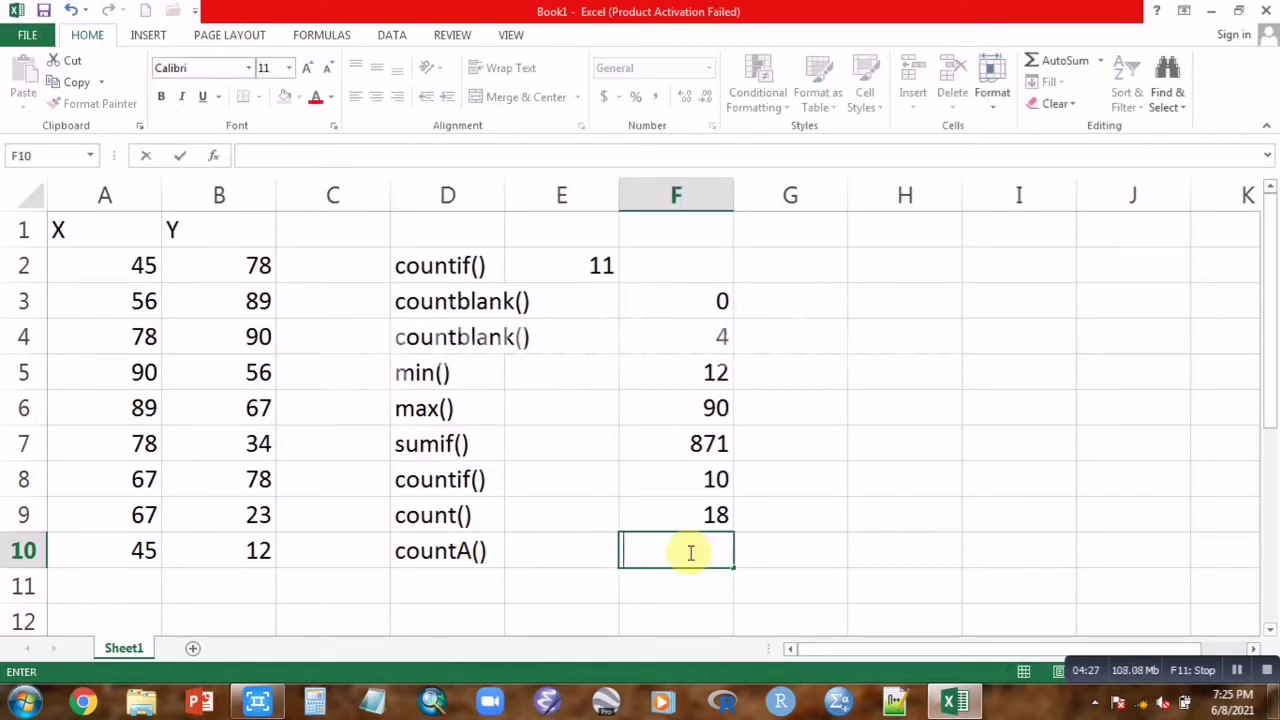
{"action": "type", "text": "=count"}
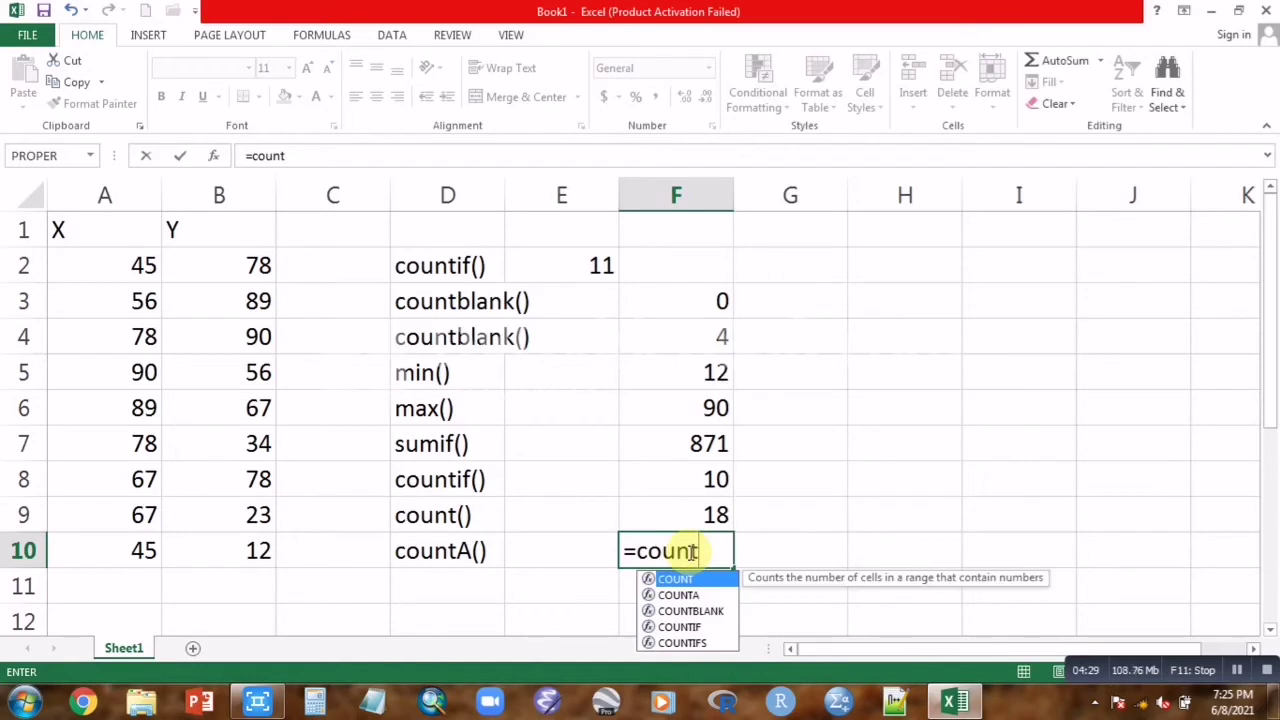
{"action": "double_click", "coordinate": [686, 597]}
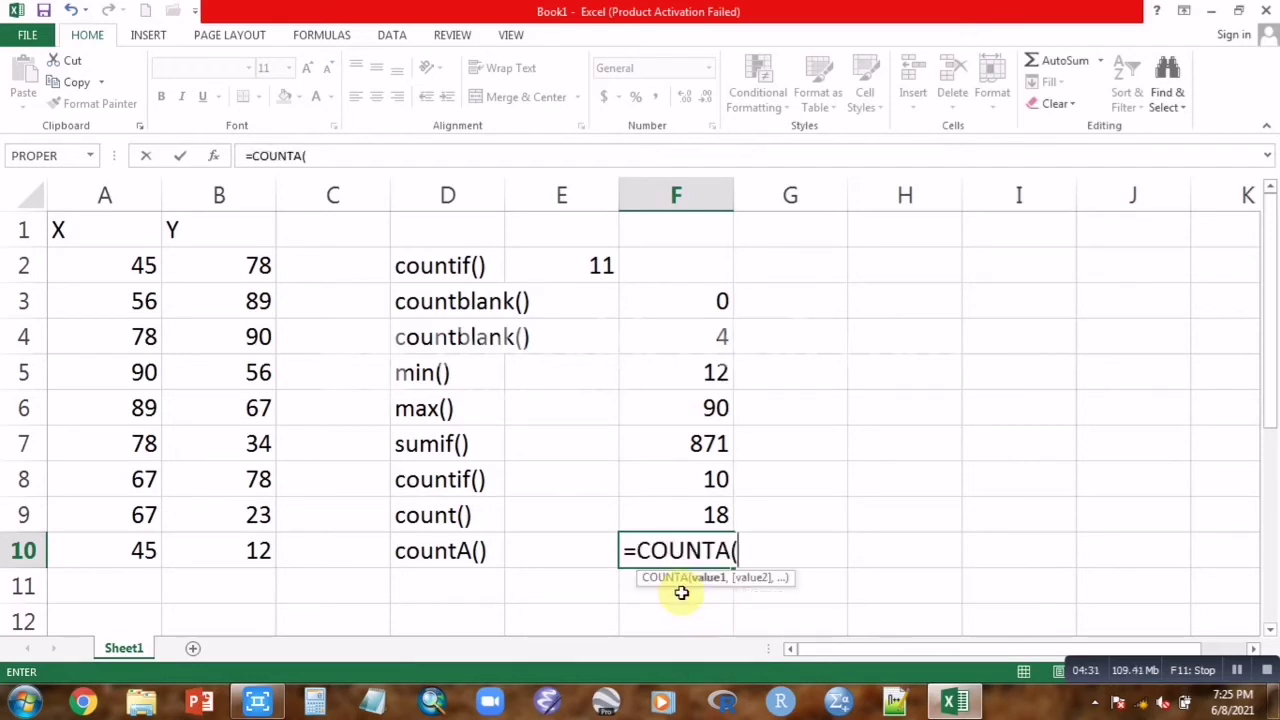
{"action": "left_click_drag", "start_coordinate": [96, 265], "coordinate": [269, 540]}
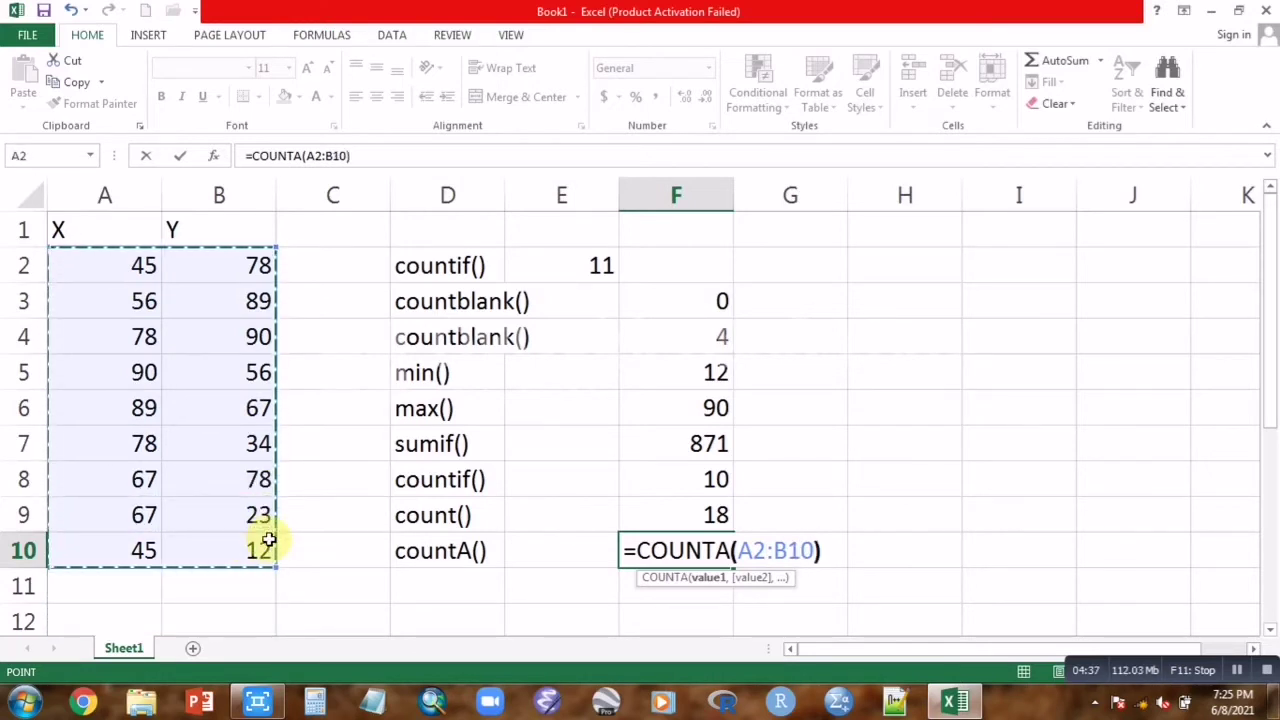
{"action": "key", "text": "Return"}
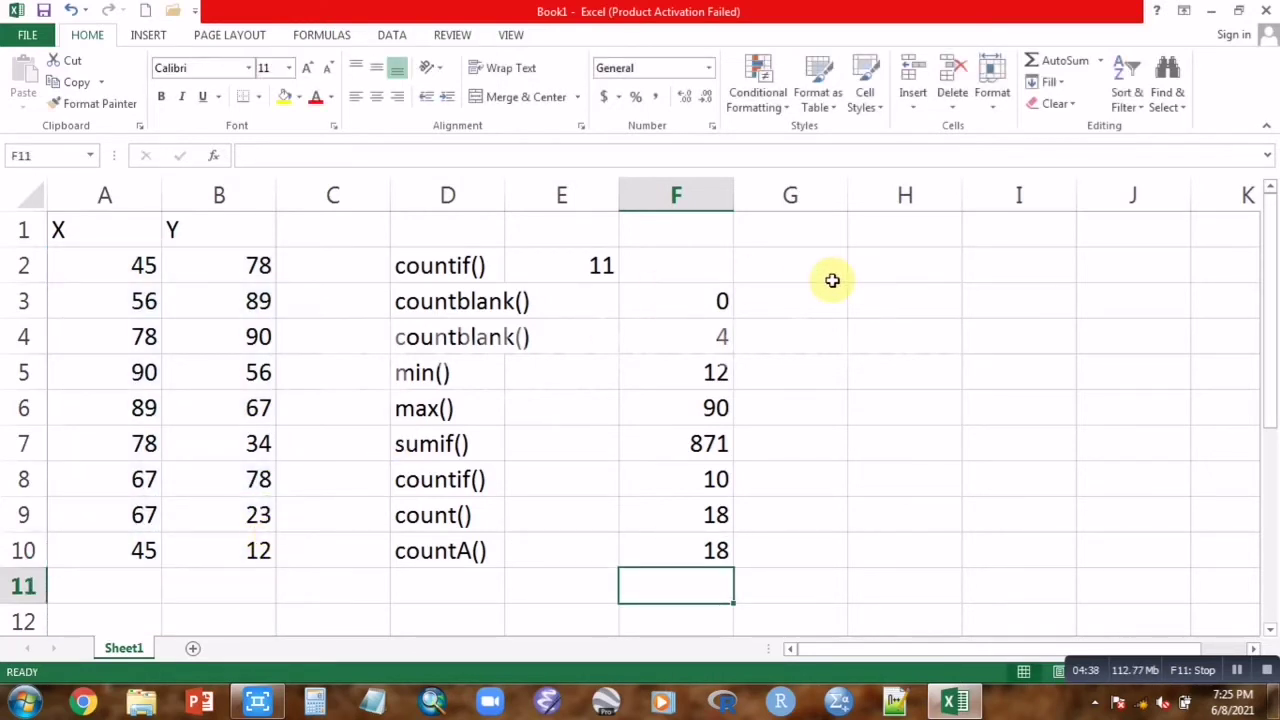
{"action": "left_click", "coordinate": [690, 515]}
{"action": "left_click", "coordinate": [684, 555]}
Label cell G2 as total(x+y)
{"action": "left_click", "coordinate": [813, 268]}
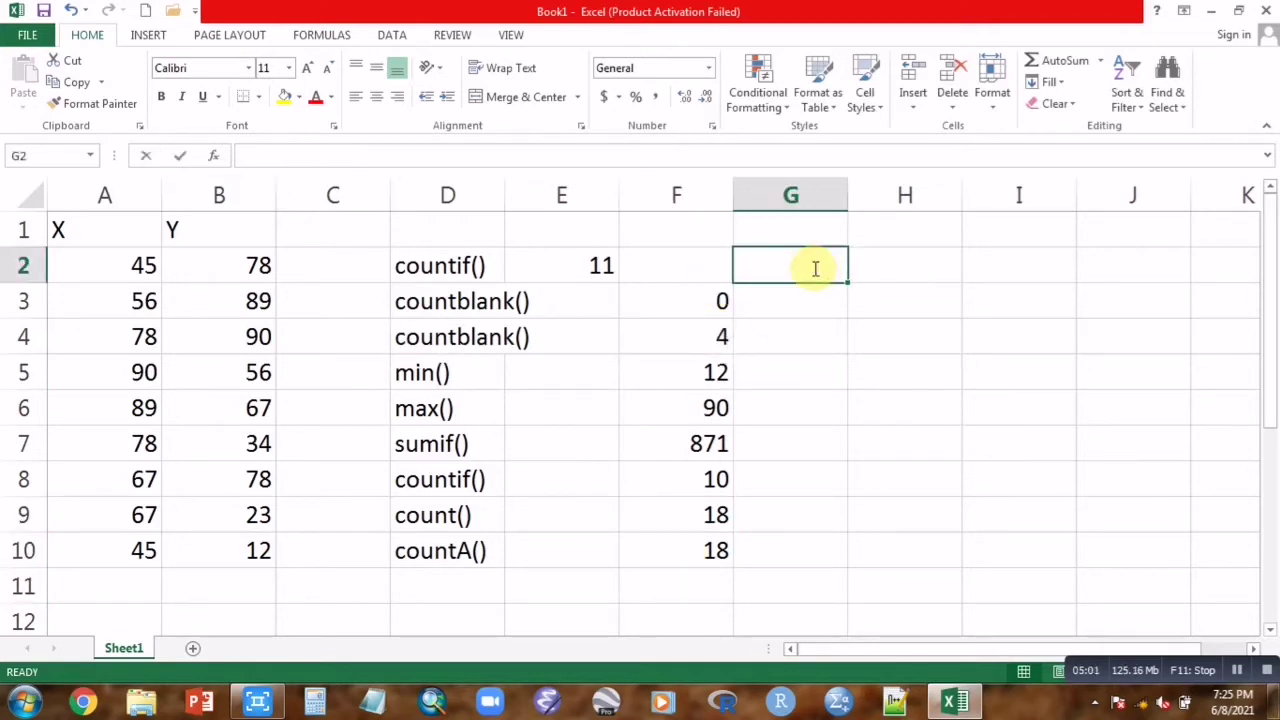
{"action": "type", "text": "total"}
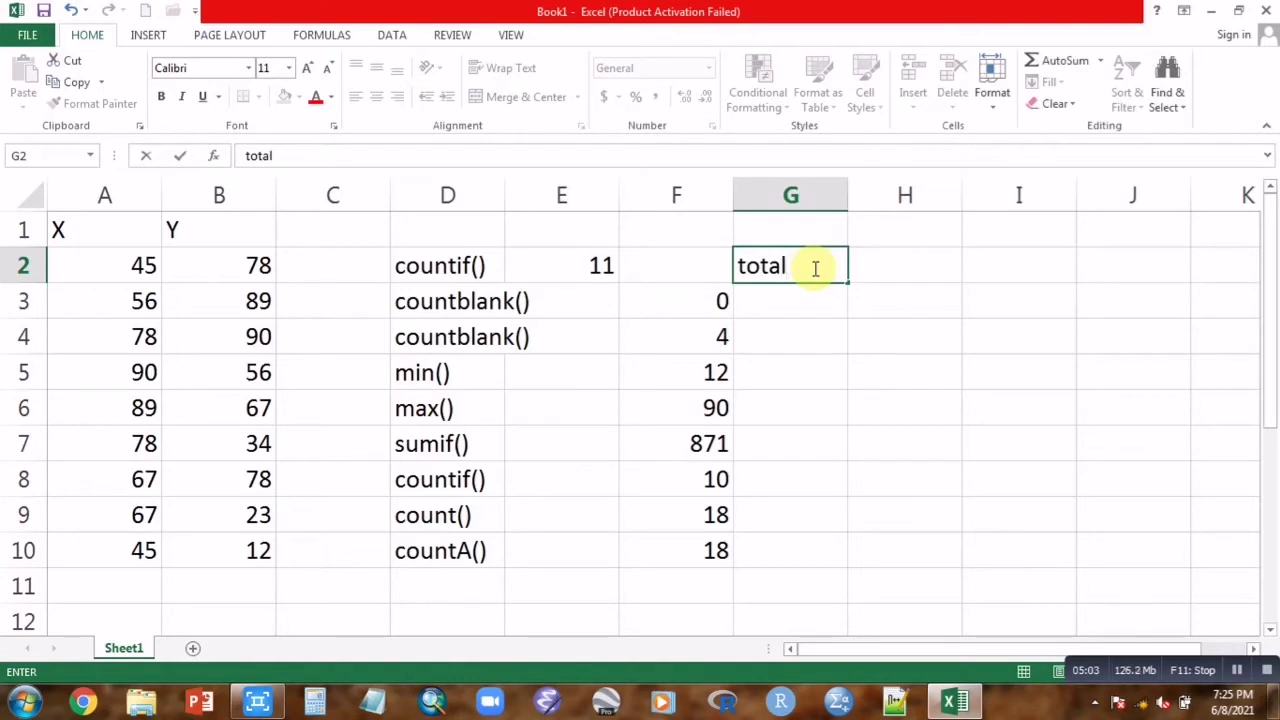
{"action": "type", "text": "(x"}
{"action": "key", "text": "BackSpace"}
{"action": "type", "text": "x+y"}
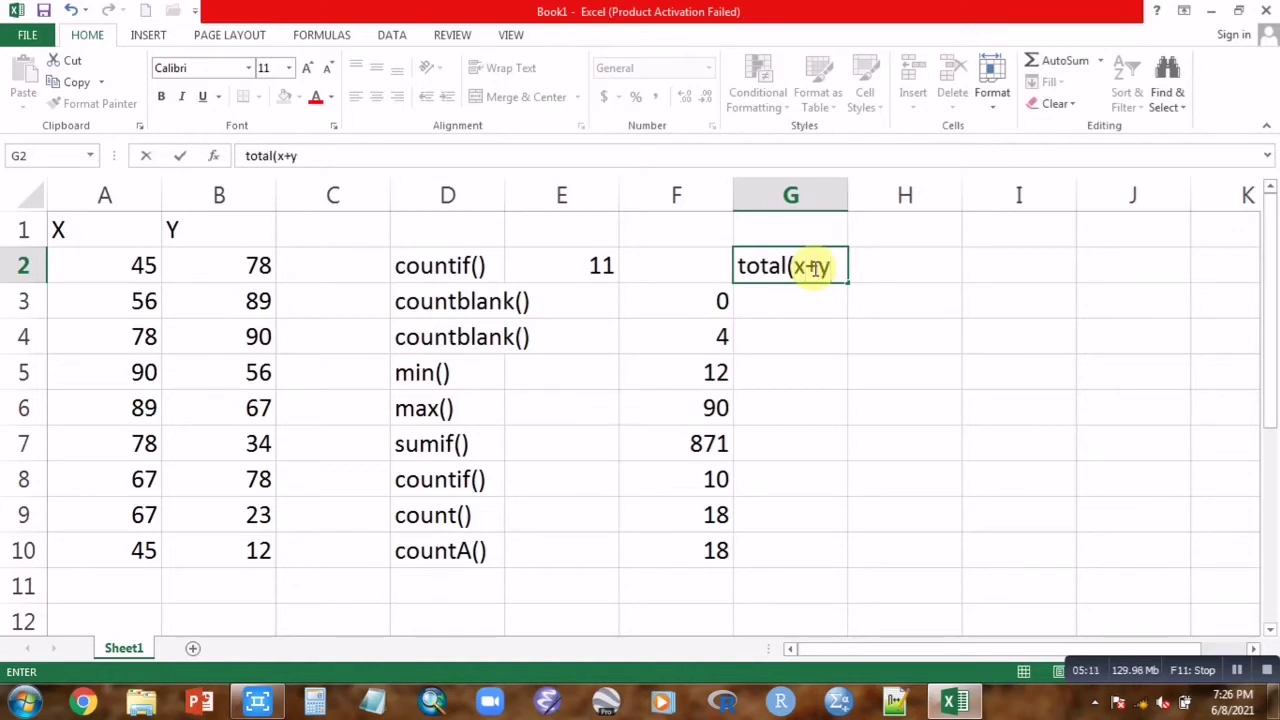
Enter the formula =SUM(A2:B10) in cell H2 to total all X and Y values
{"action": "left_click", "coordinate": [910, 270]}
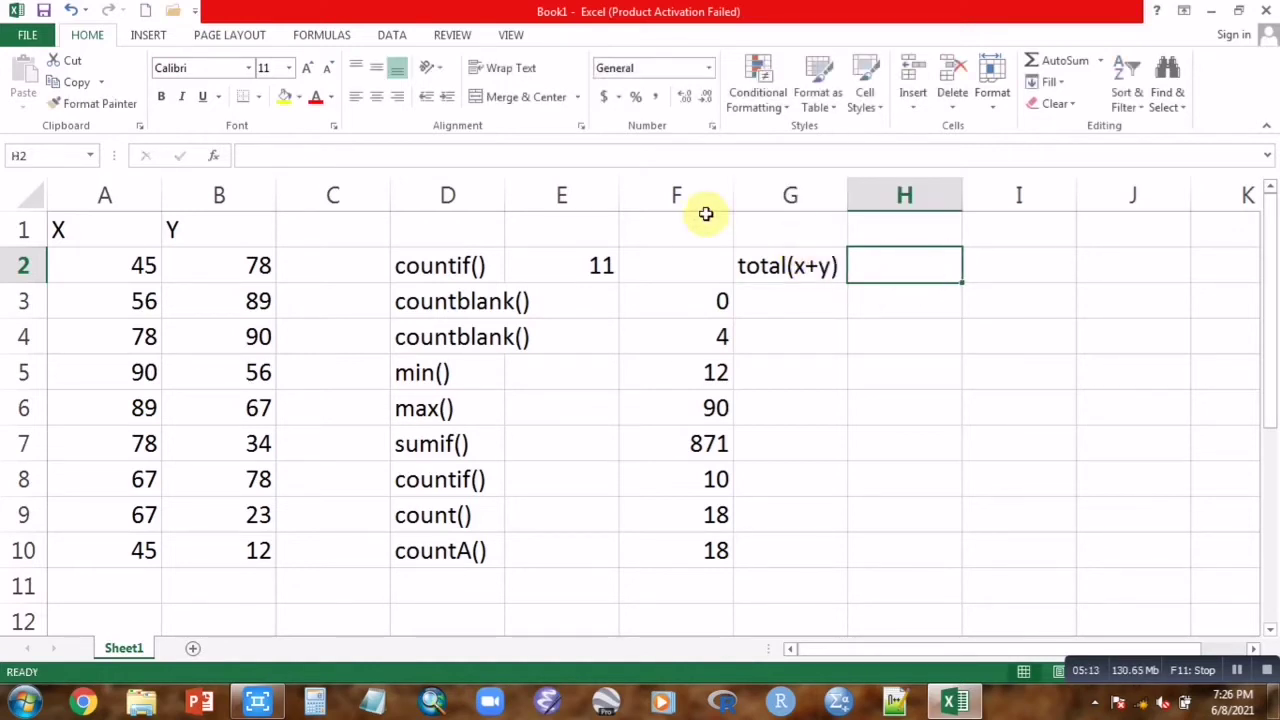
{"action": "type", "text": "=sum"}
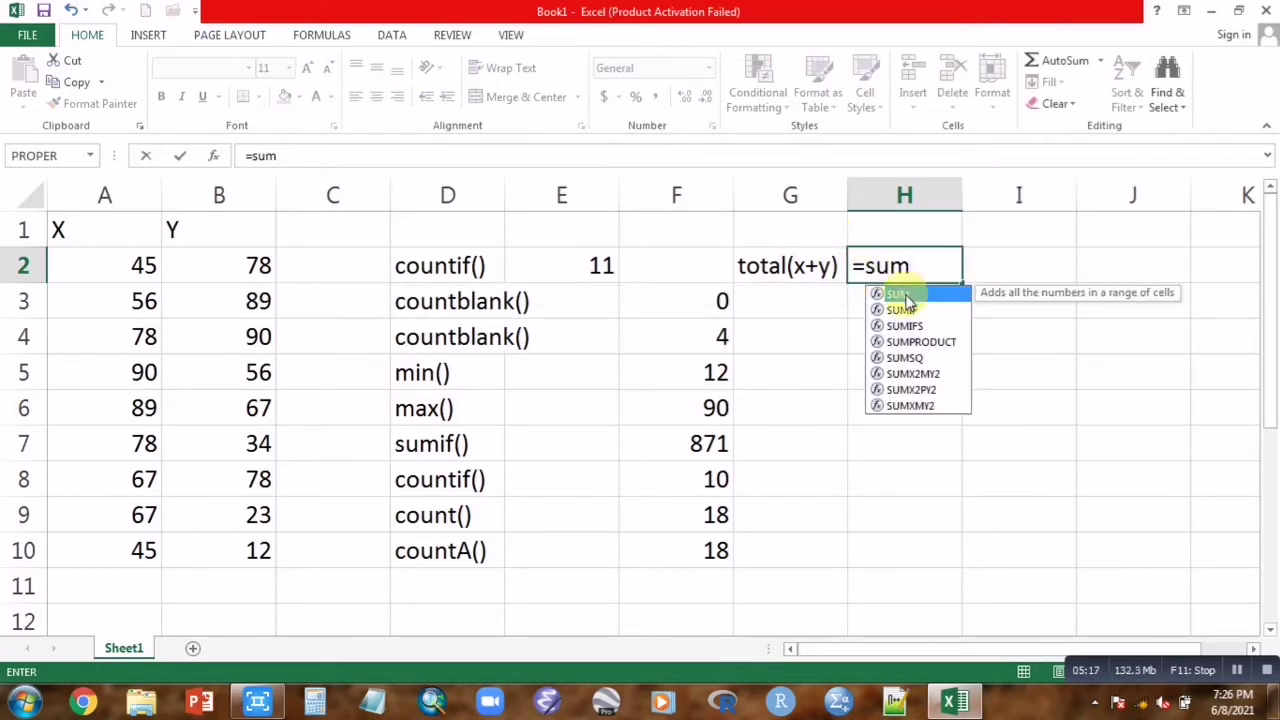
{"action": "double_click", "coordinate": [908, 295]}
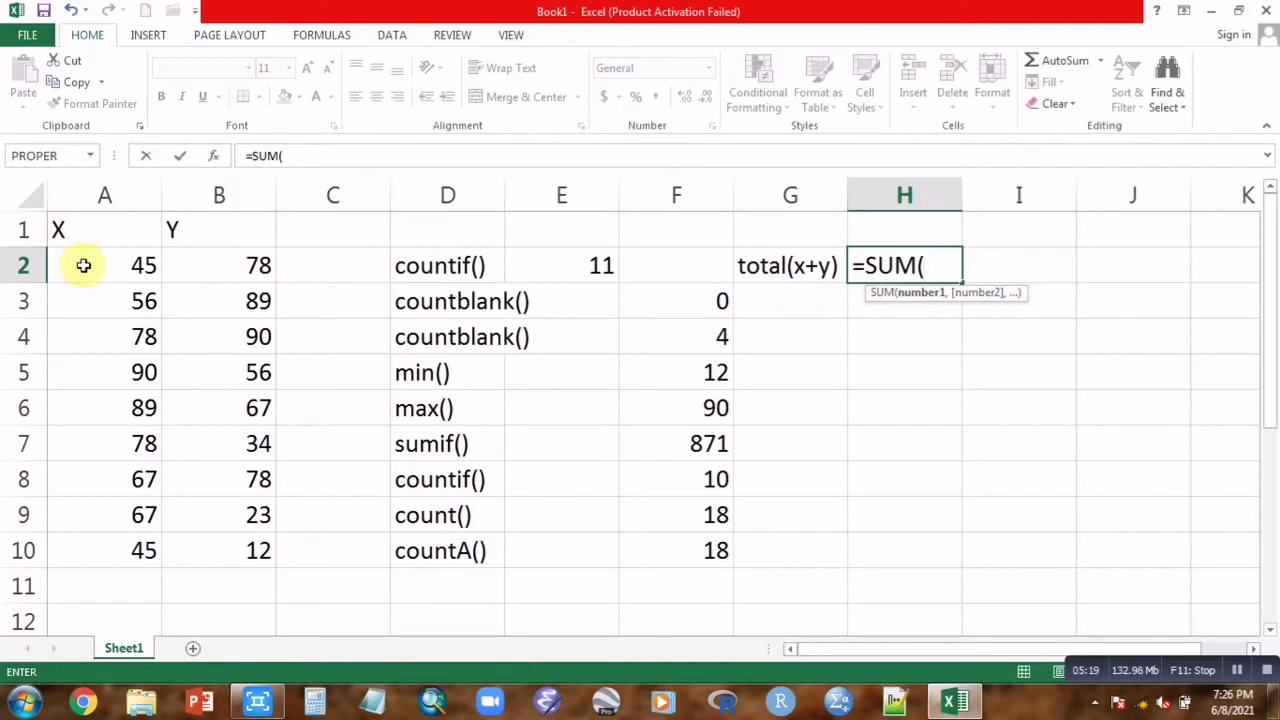
{"action": "left_click_drag", "start_coordinate": [83, 266], "coordinate": [230, 551]}
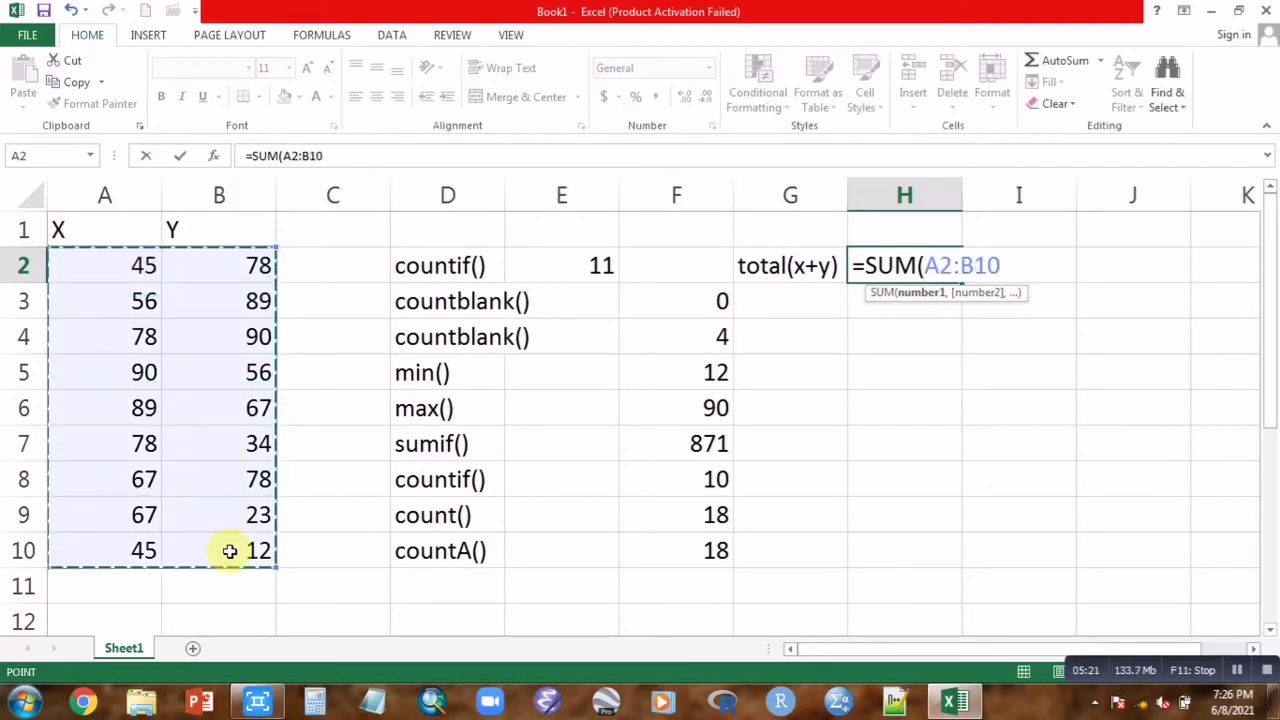
{"action": "type", "text": ")"}
{"action": "key", "text": "Return"}
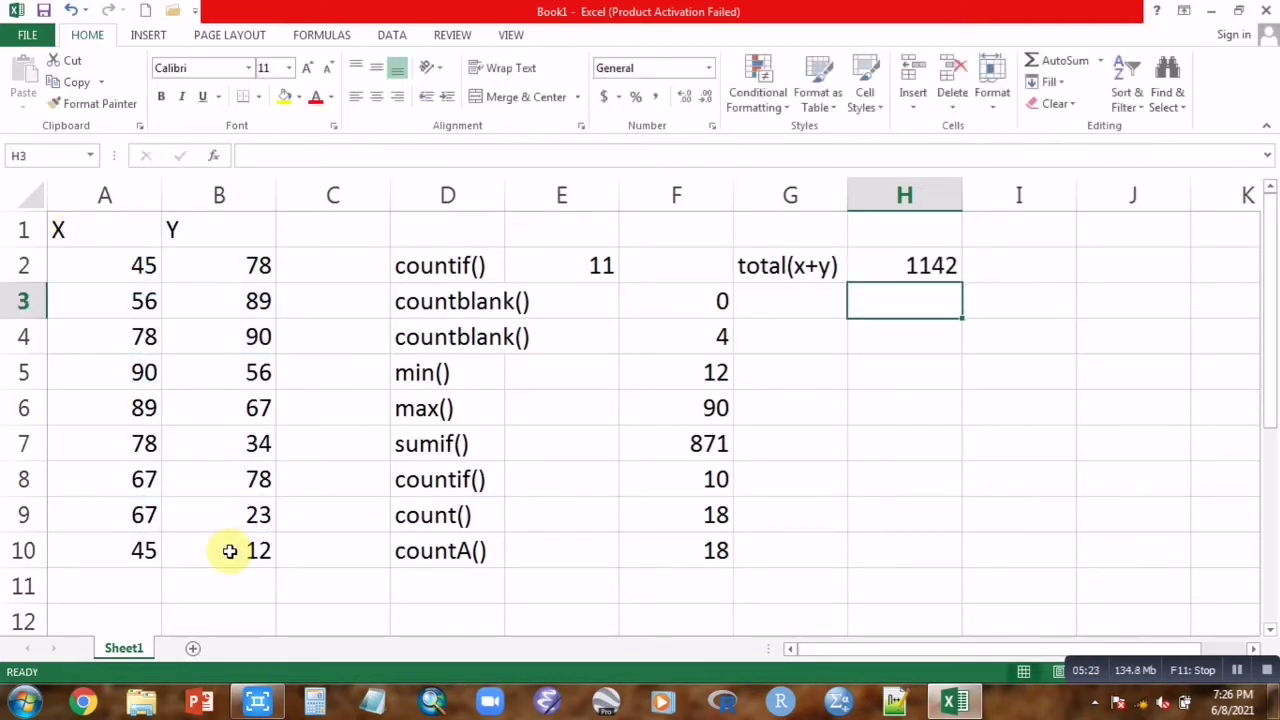
Label cell G3 as minu and subtract the first Y value from the first X value in H3 with =A2-B2
{"action": "left_click", "coordinate": [781, 307]}
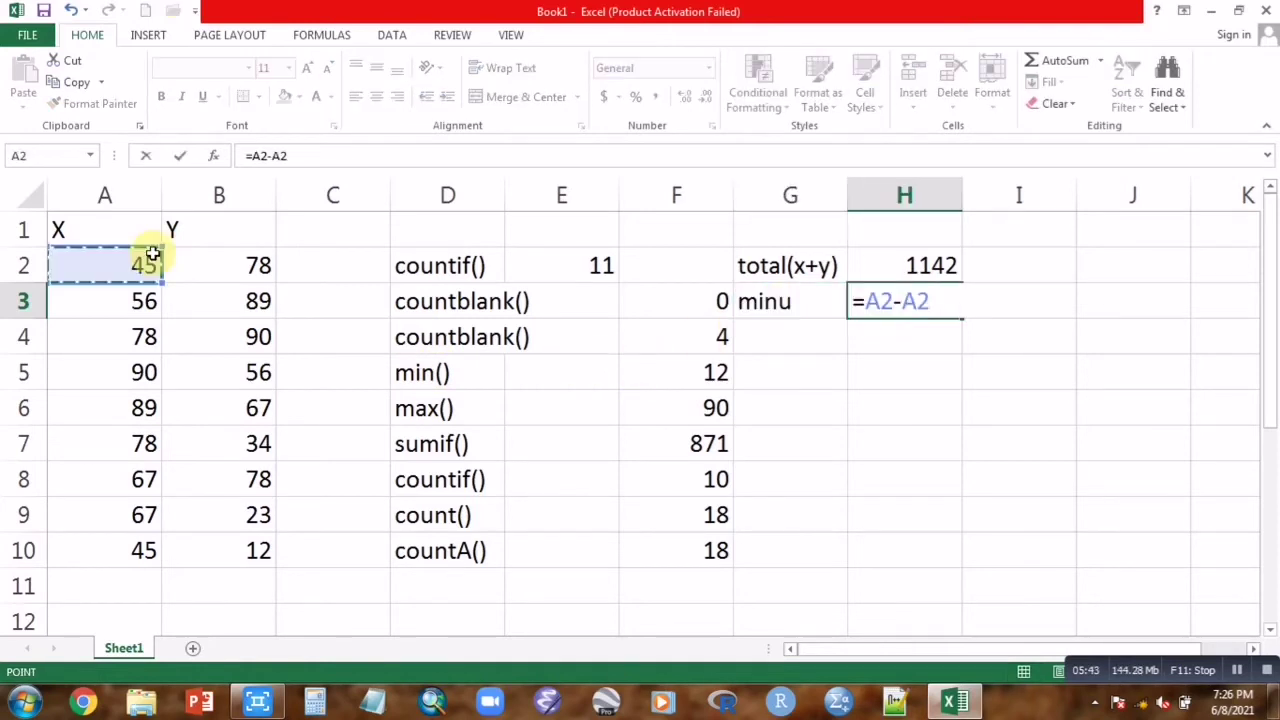
{"action": "left_click", "coordinate": [228, 276]}
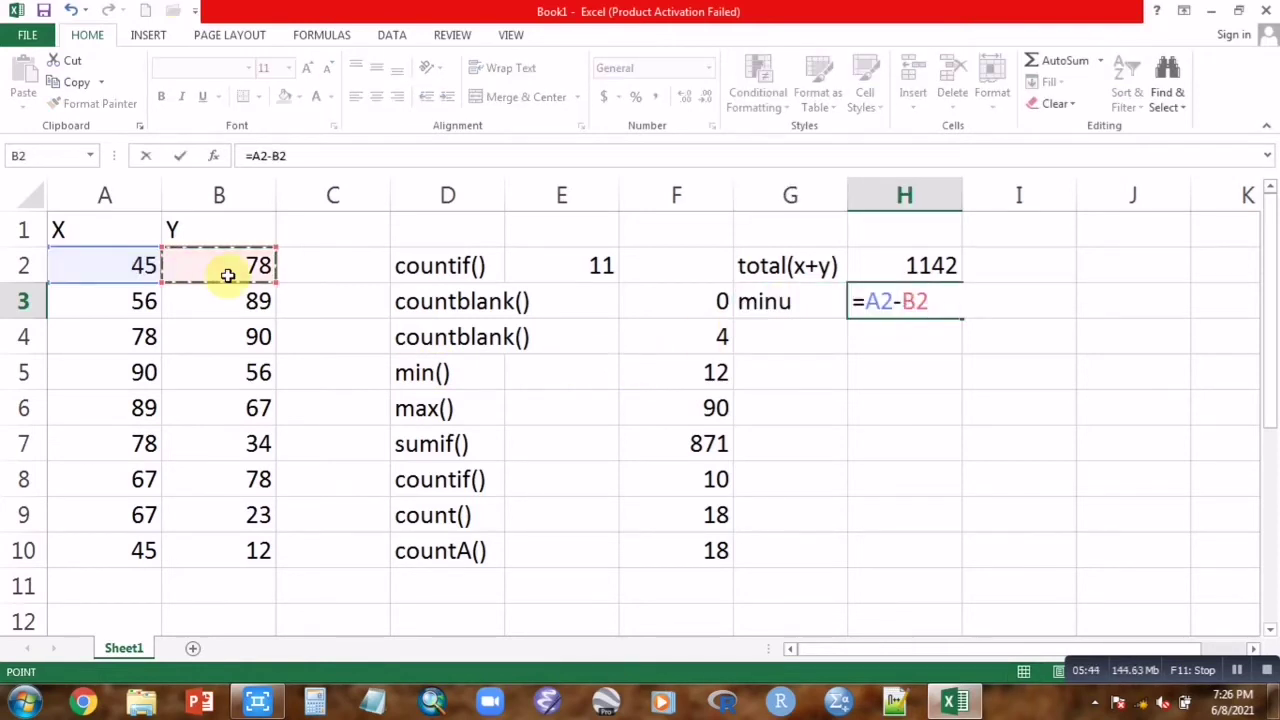
{"action": "key", "text": "Return"}
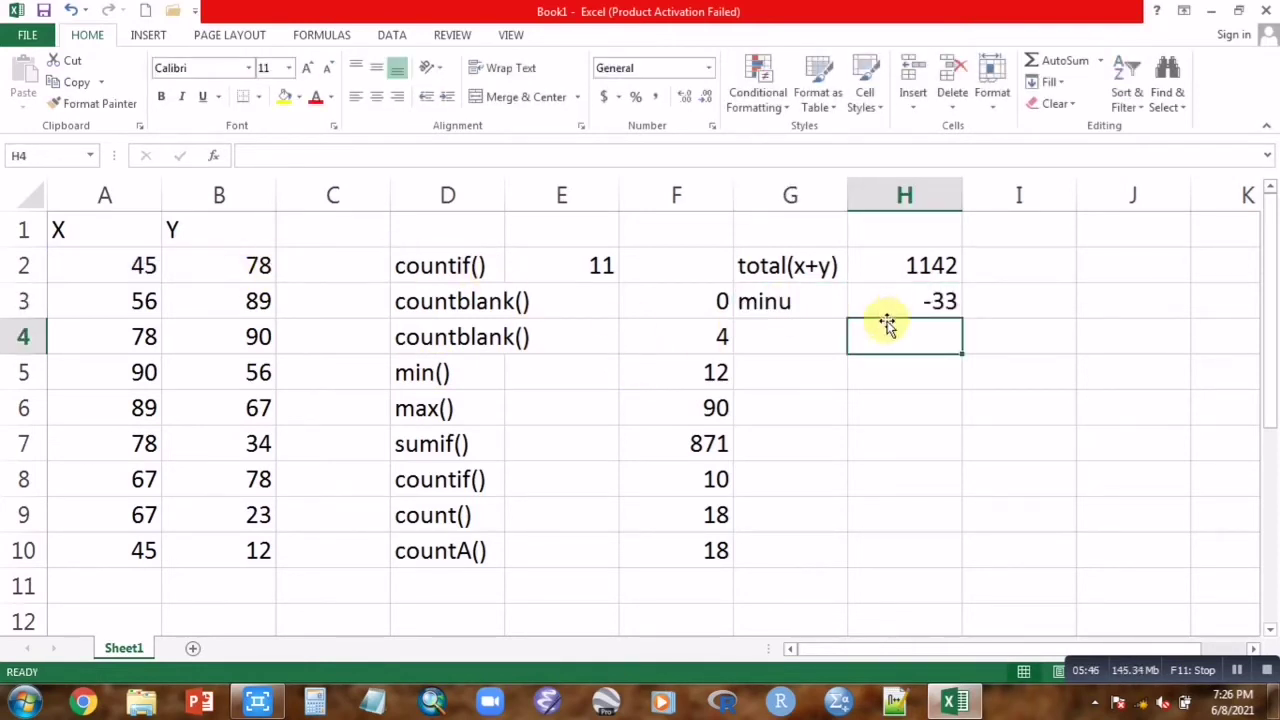
Label cell G4 as multiply
{"action": "left_click", "coordinate": [801, 336]}
{"action": "type", "text": "mul"}
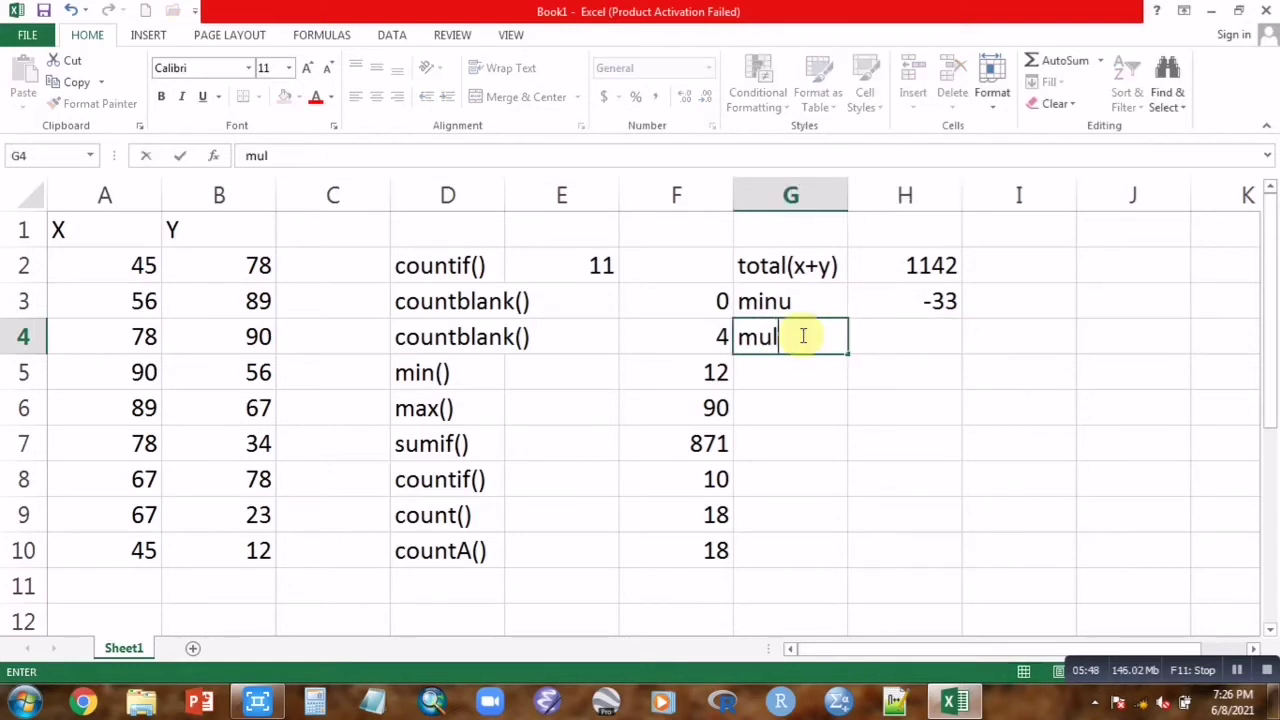
{"action": "type", "text": "tu"}
{"action": "type", "text": "ply"}
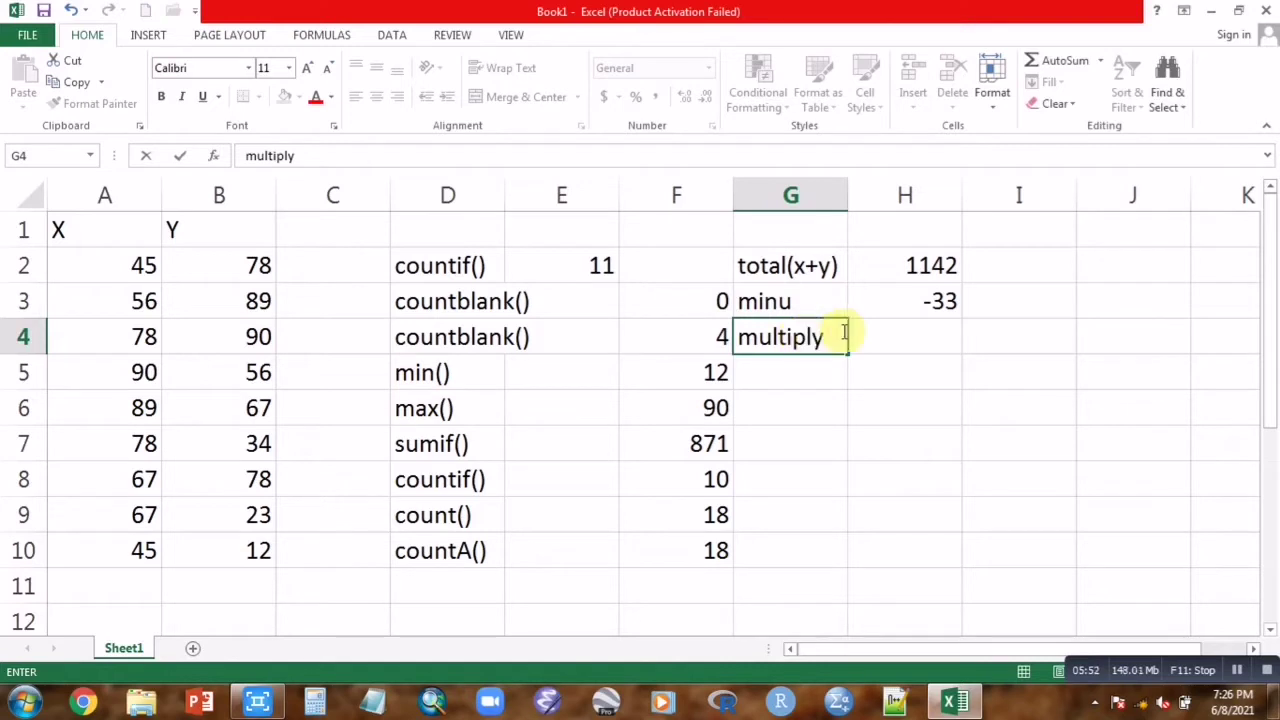
Enter the formula =A2*B2 in cell H4 to multiply the first X and Y values
{"action": "left_click", "coordinate": [878, 339]}
{"action": "type", "text": "="}
{"action": "left_click", "coordinate": [115, 271]}
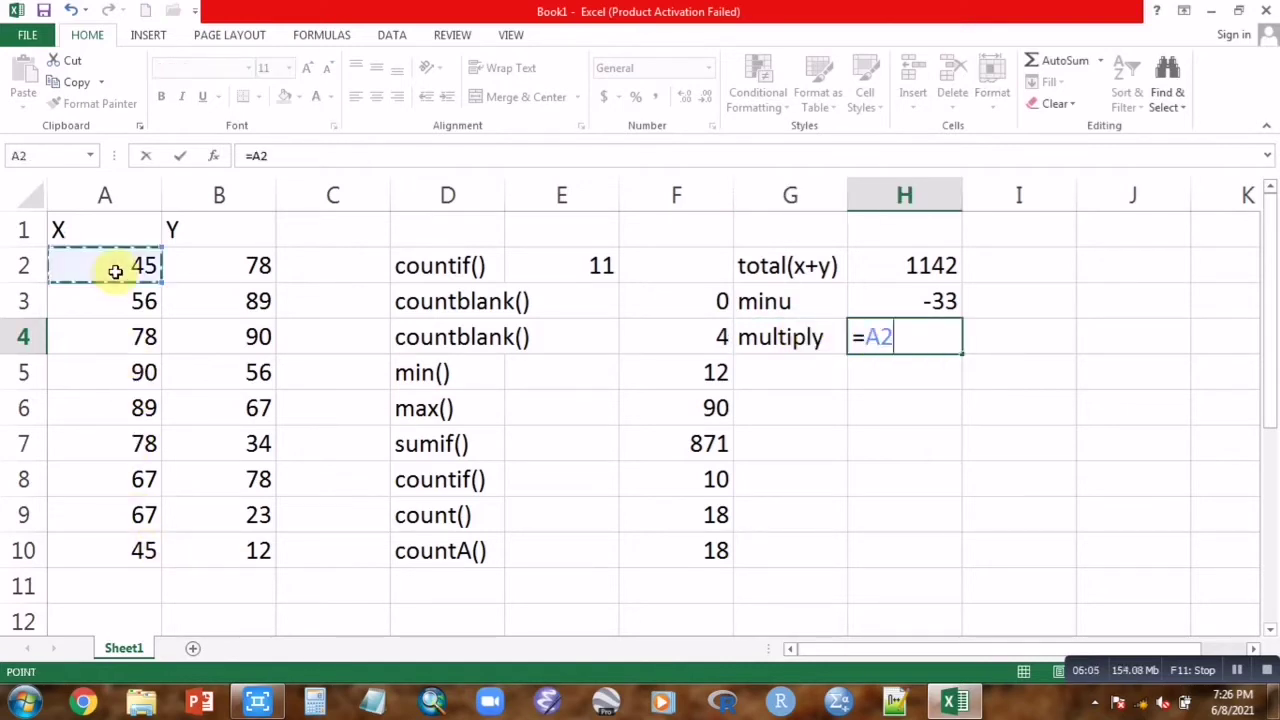
{"action": "type", "text": "*"}
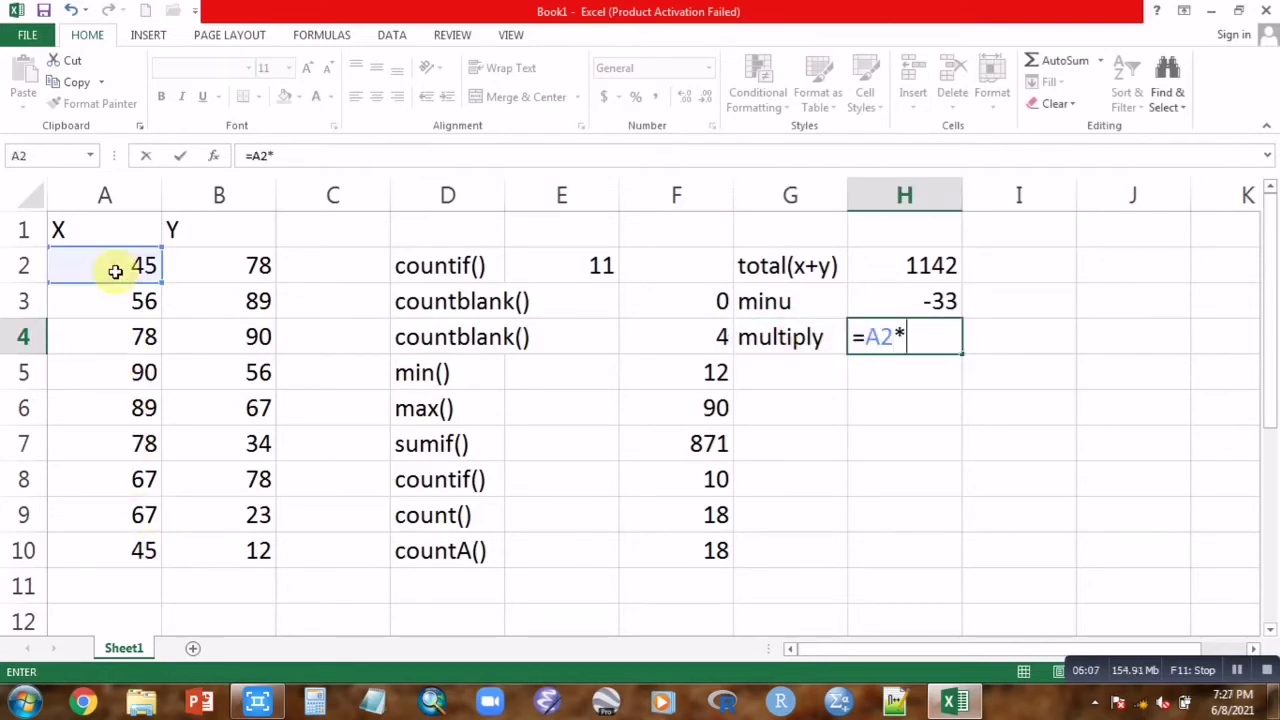
{"action": "left_click", "coordinate": [205, 261]}
{"action": "key", "text": "Return"}
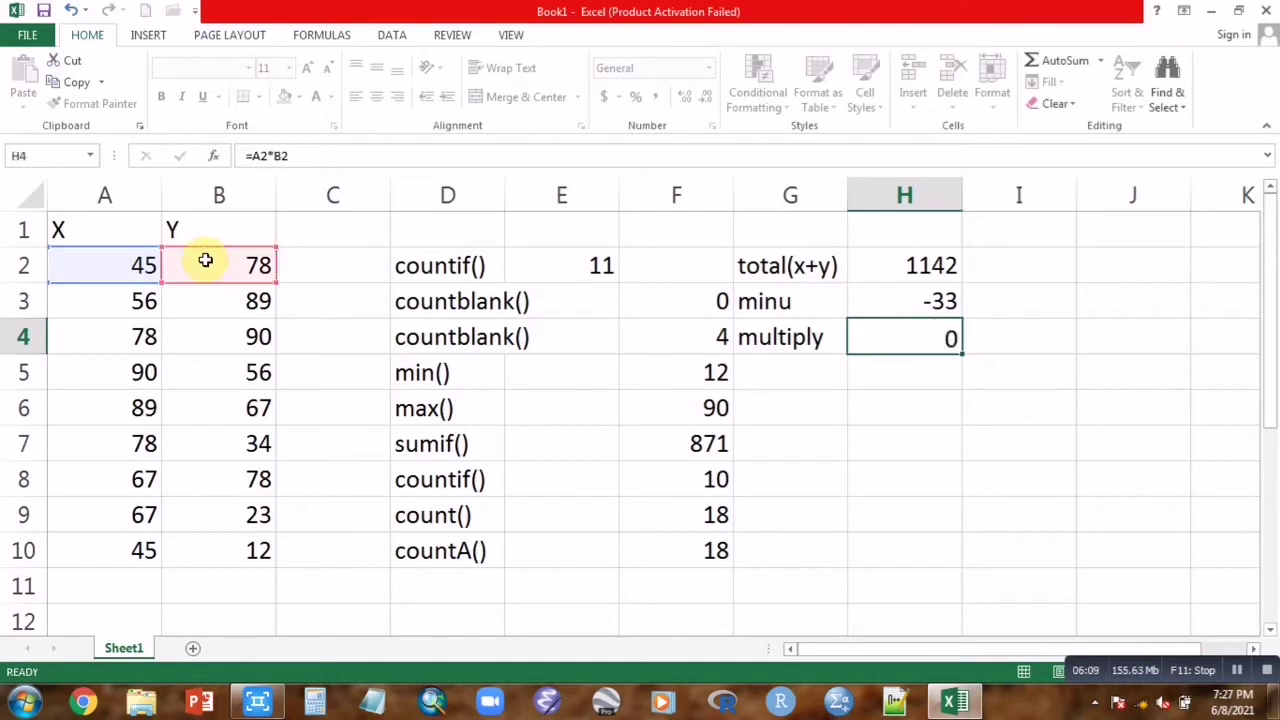
Label cell G5 as division and select H5 beside it for the result
{"action": "left_click", "coordinate": [774, 374]}
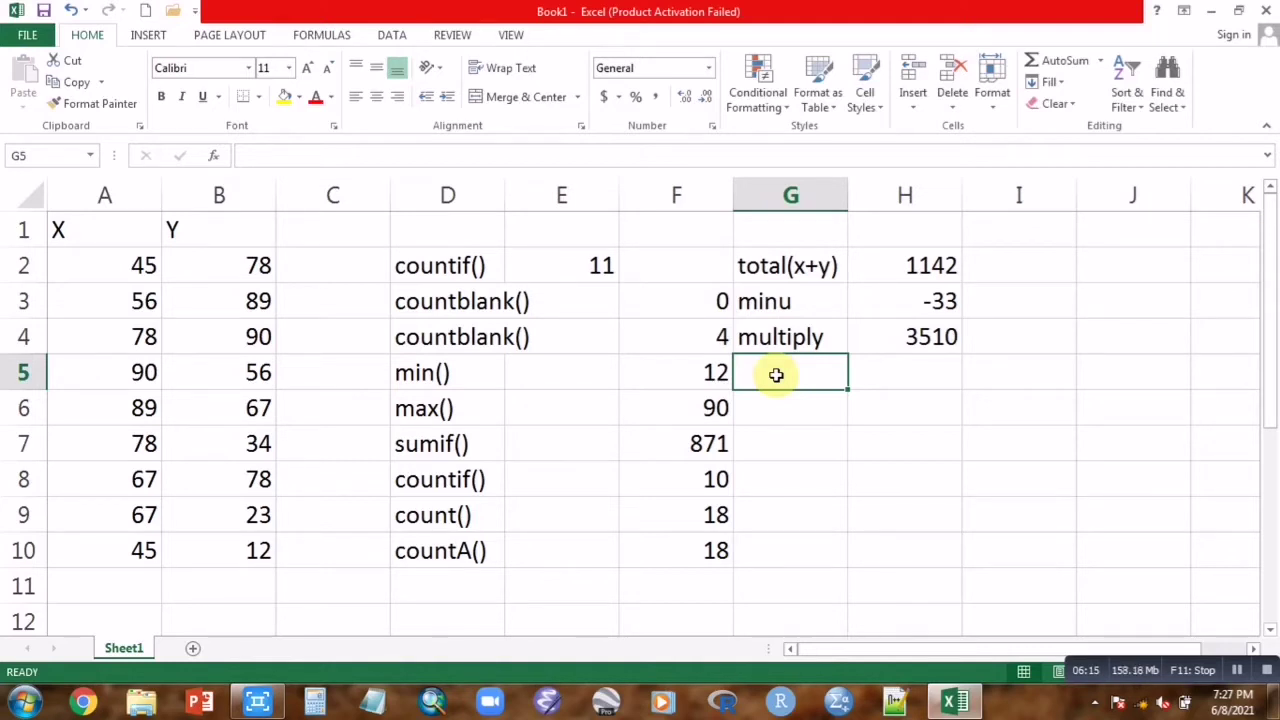
{"action": "type", "text": "divi"}
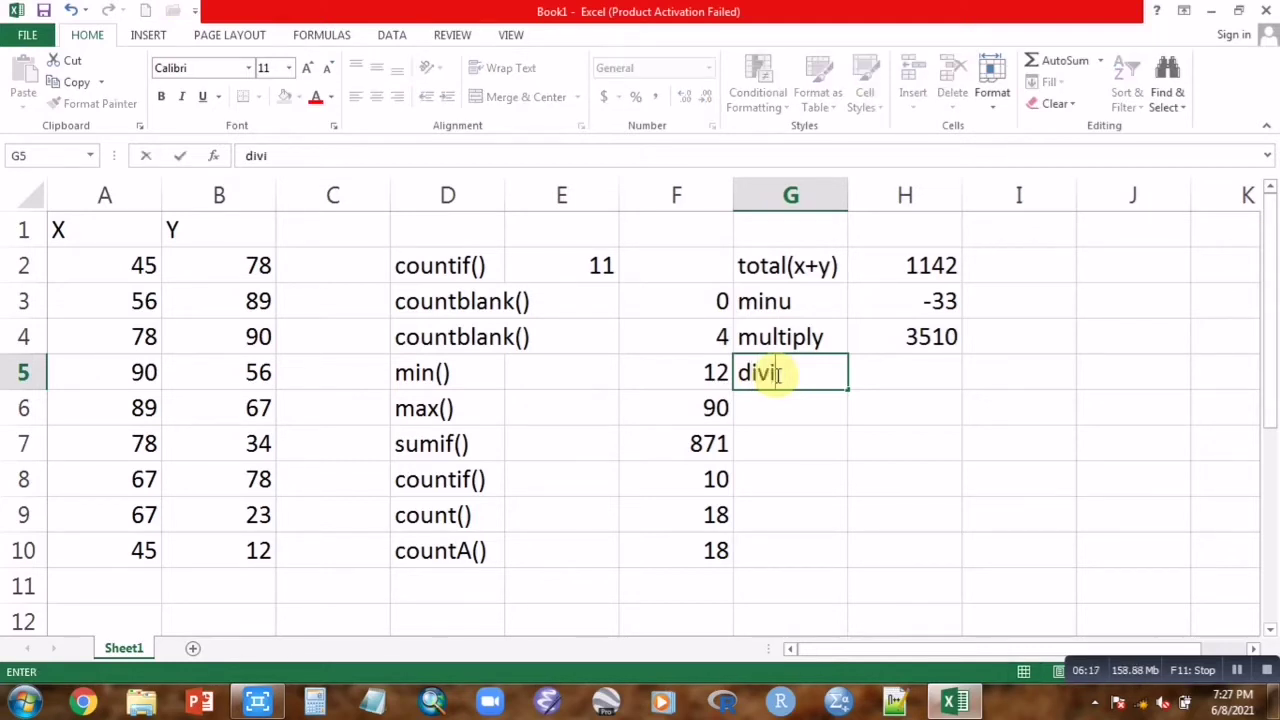
{"action": "type", "text": "sion"}
{"action": "left_click", "coordinate": [912, 377]}
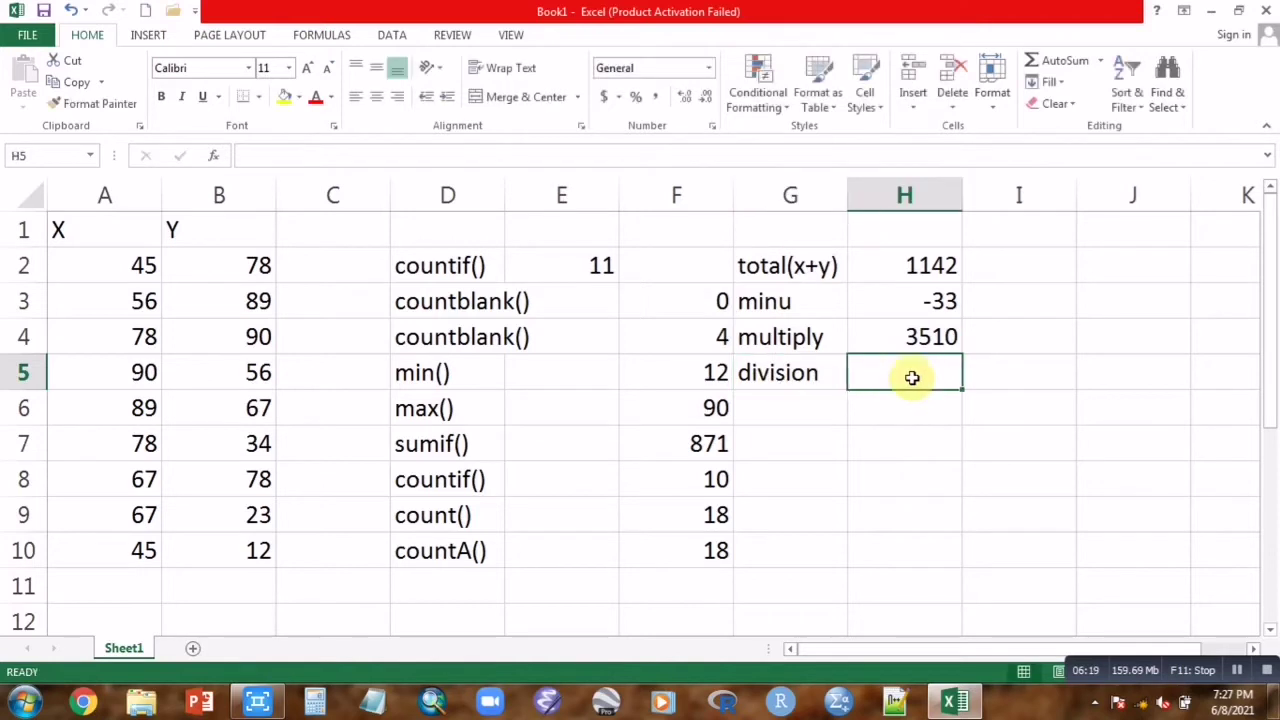
{"action": "type", "text": "="}
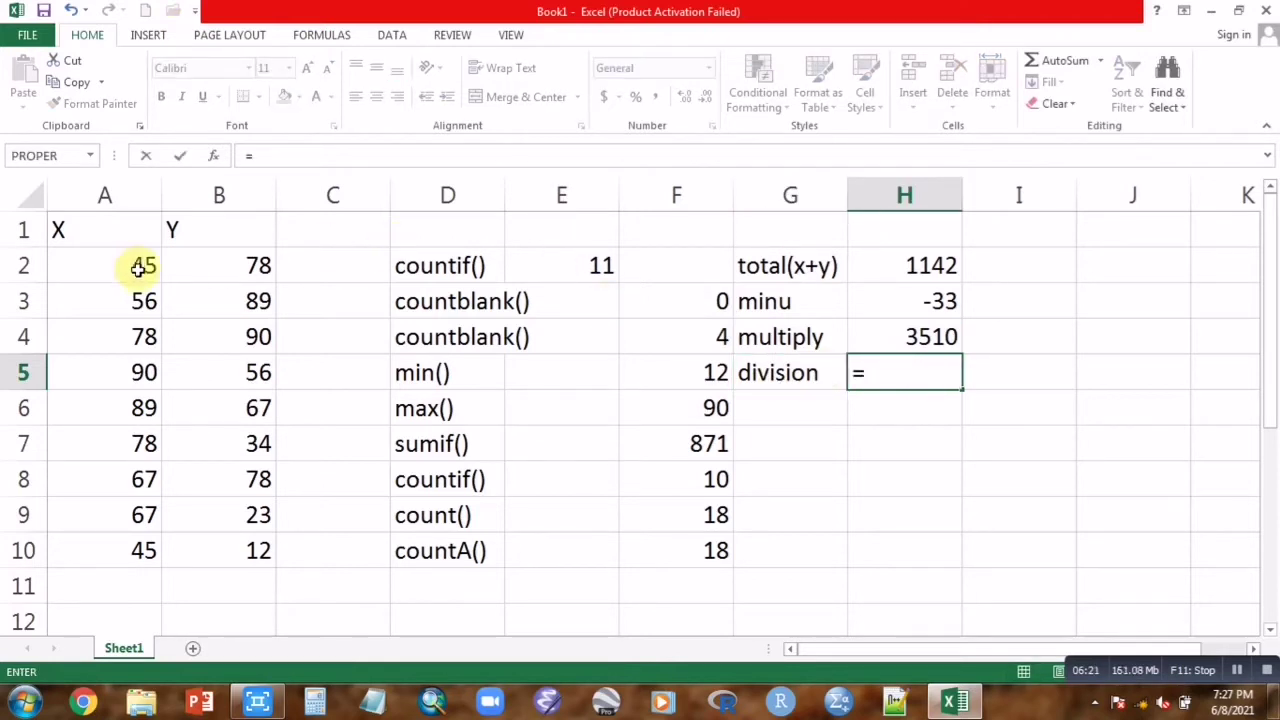
{"action": "left_click", "coordinate": [215, 267]}
{"action": "type", "text": "?"}
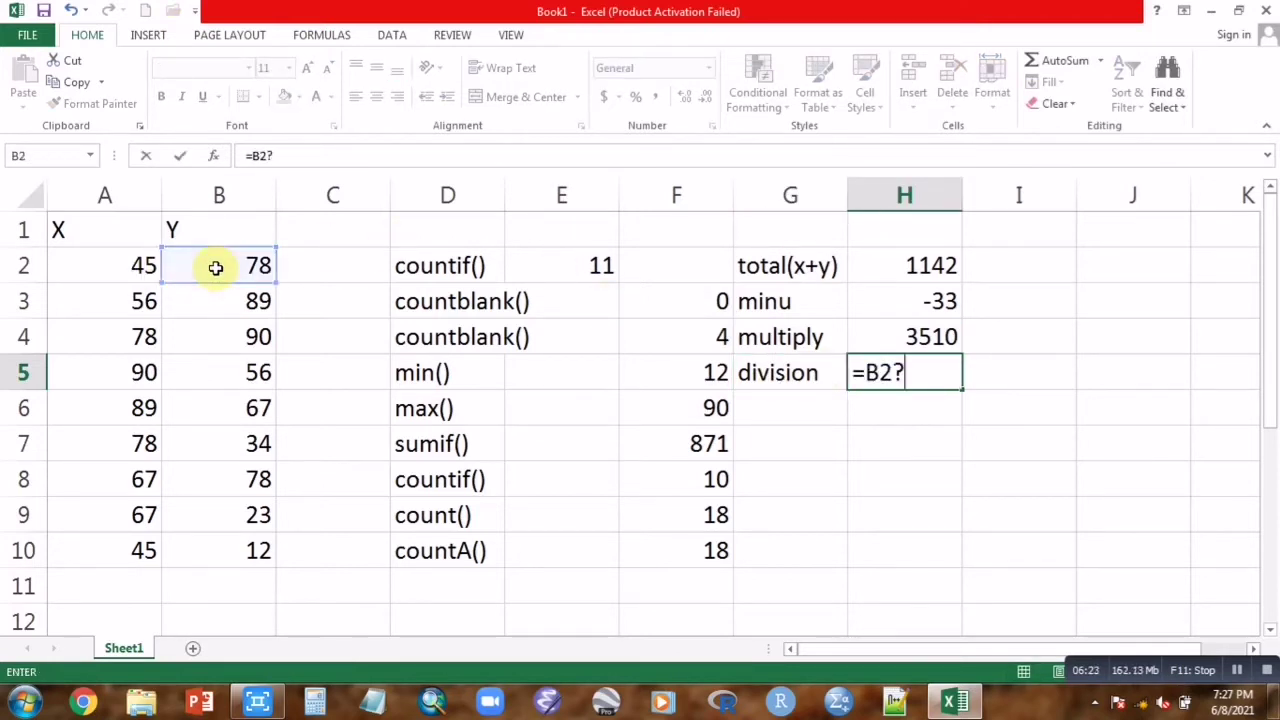
{"action": "key", "text": "BackSpace"}
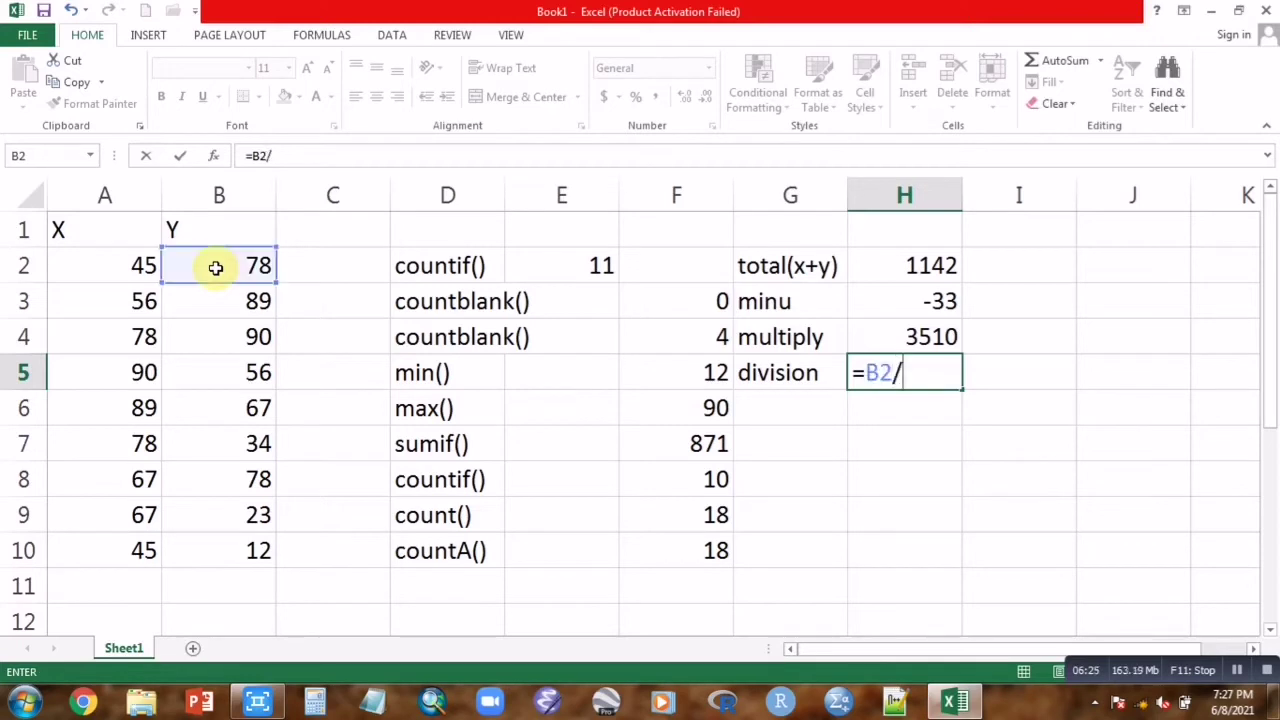
{"action": "key", "text": "BackSpace"}
{"action": "key", "text": "BackSpace"}
{"action": "key", "text": "BackSpace"}
{"action": "key", "text": "BackSpace"}
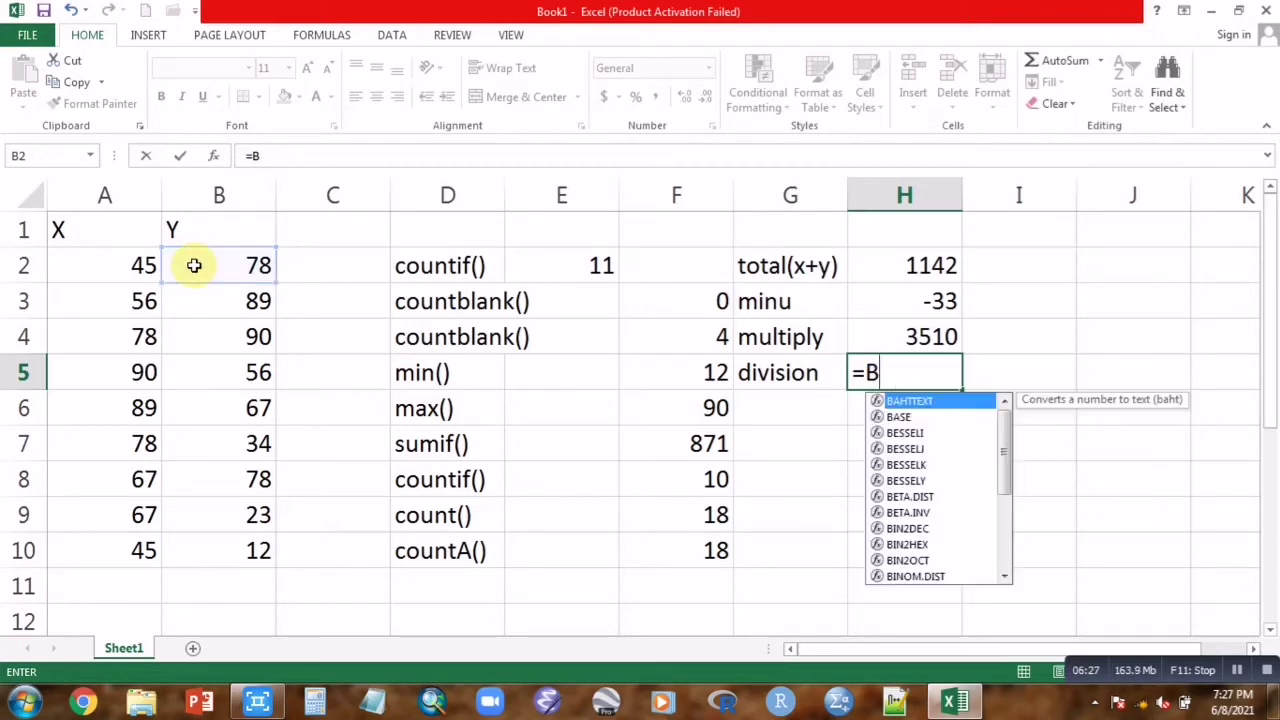
Enter the formula =B2/A2 in cell H5 to divide the first Y value by the first X value
{"action": "type", "text": "="}
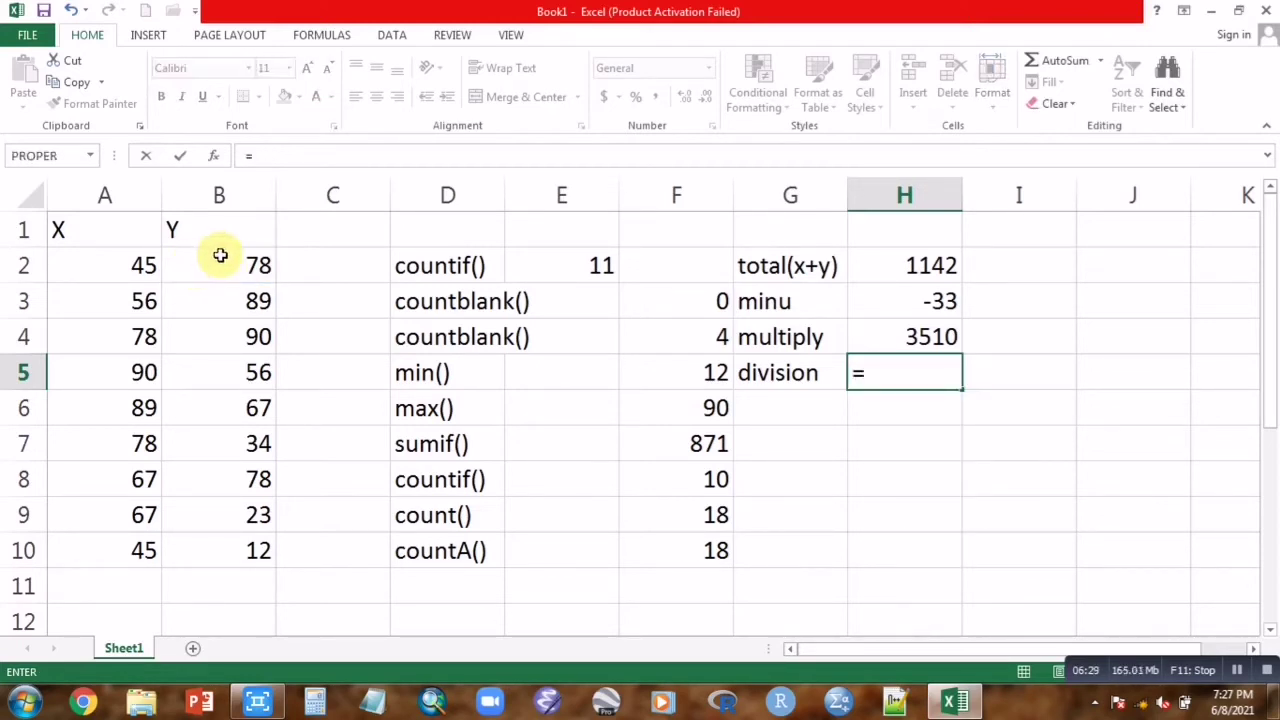
{"action": "left_click", "coordinate": [222, 258]}
{"action": "type", "text": "/"}
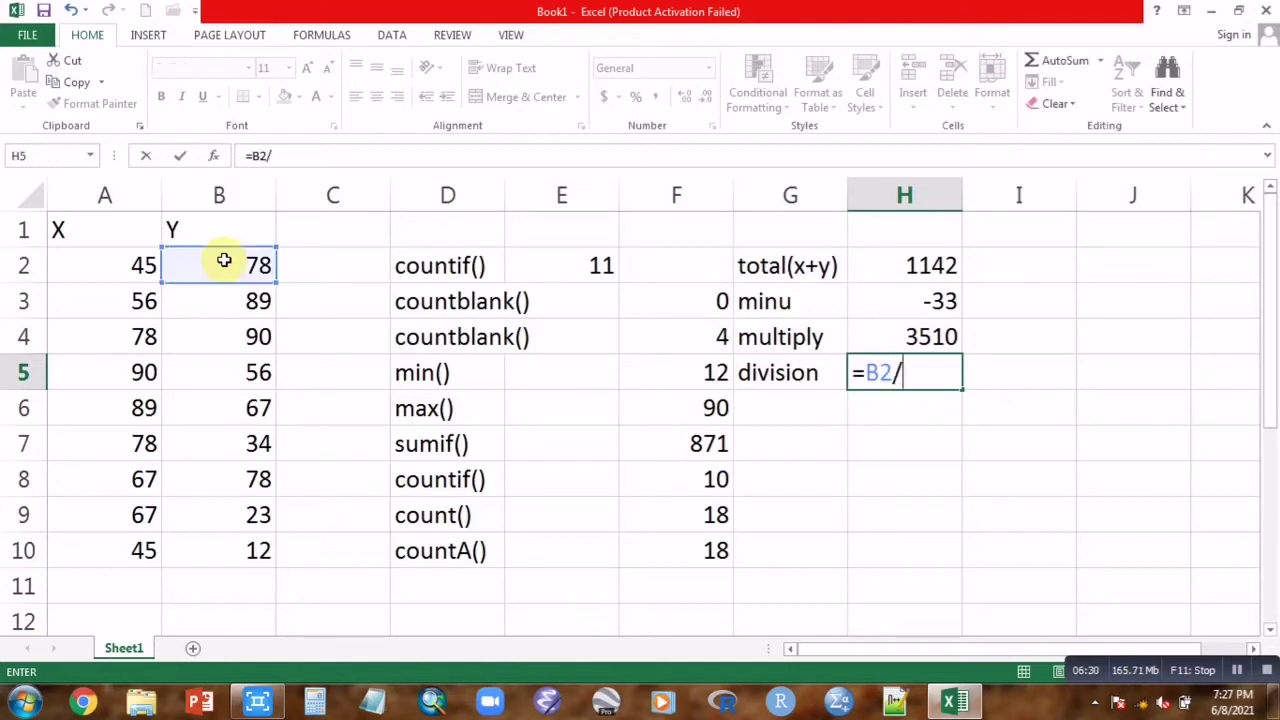
{"action": "left_click", "coordinate": [130, 263]}
{"action": "key", "text": "Return"}
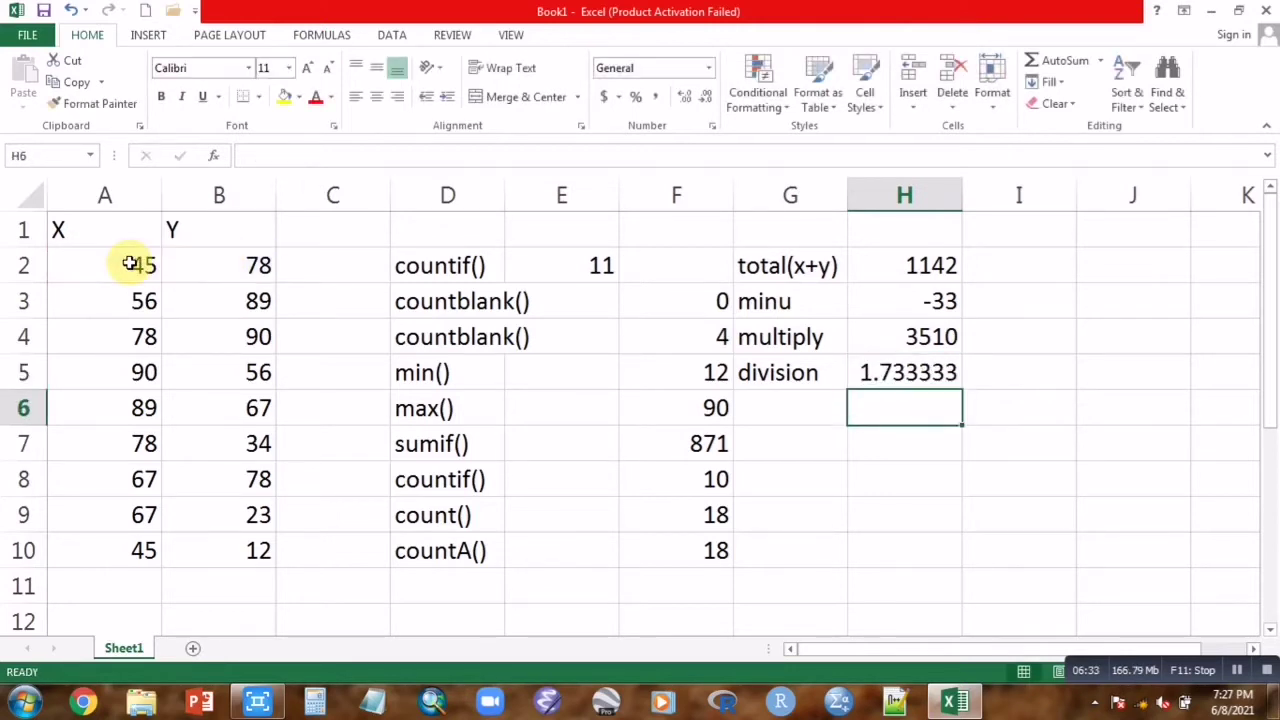
Label cell G6 as average()
{"action": "left_click", "coordinate": [782, 409]}
{"action": "type", "text": "avera"}
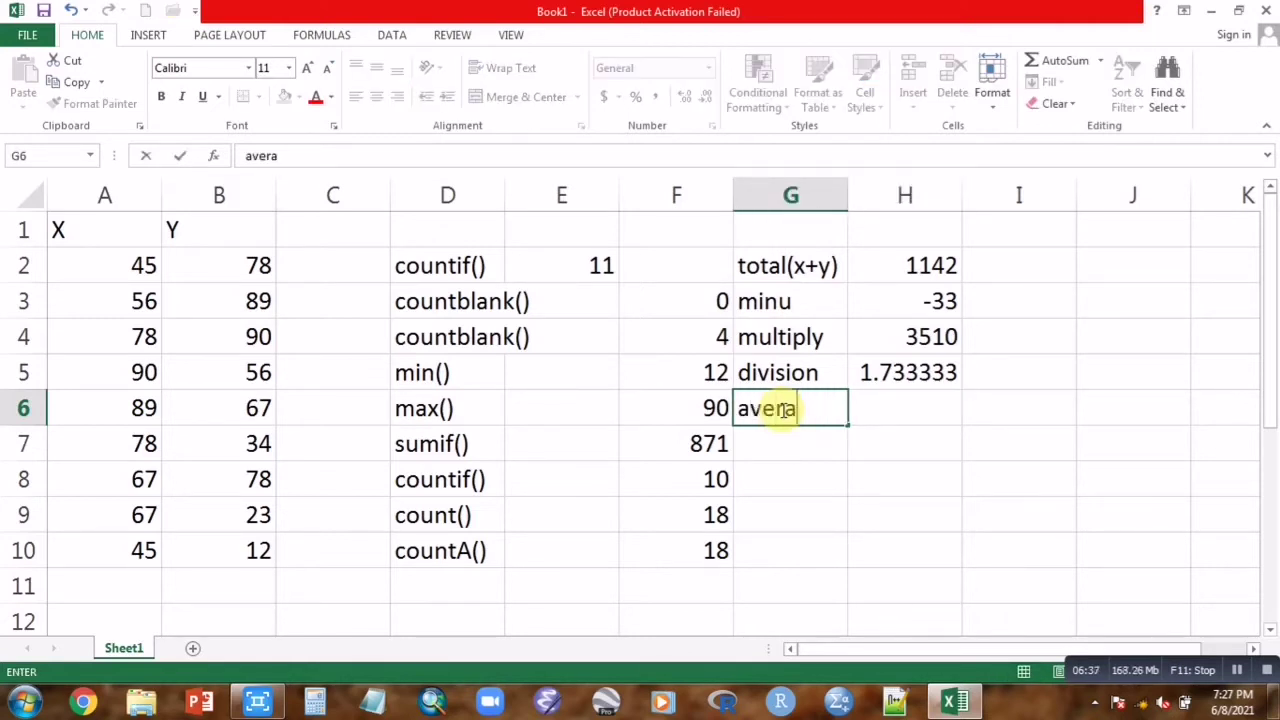
{"action": "type", "text": "ge("}
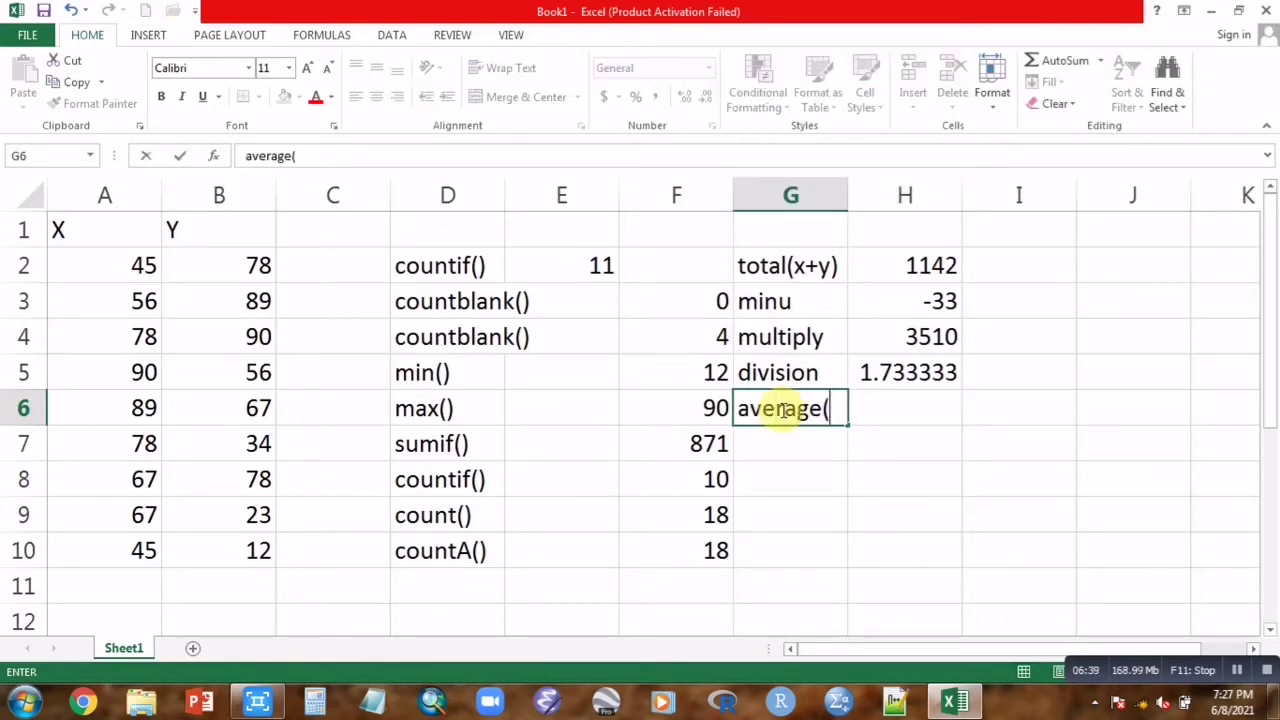
Calculate the average of all X and Y values in cell H6 with =AVERAGE(A2:B10)
{"action": "left_click", "coordinate": [906, 409]}
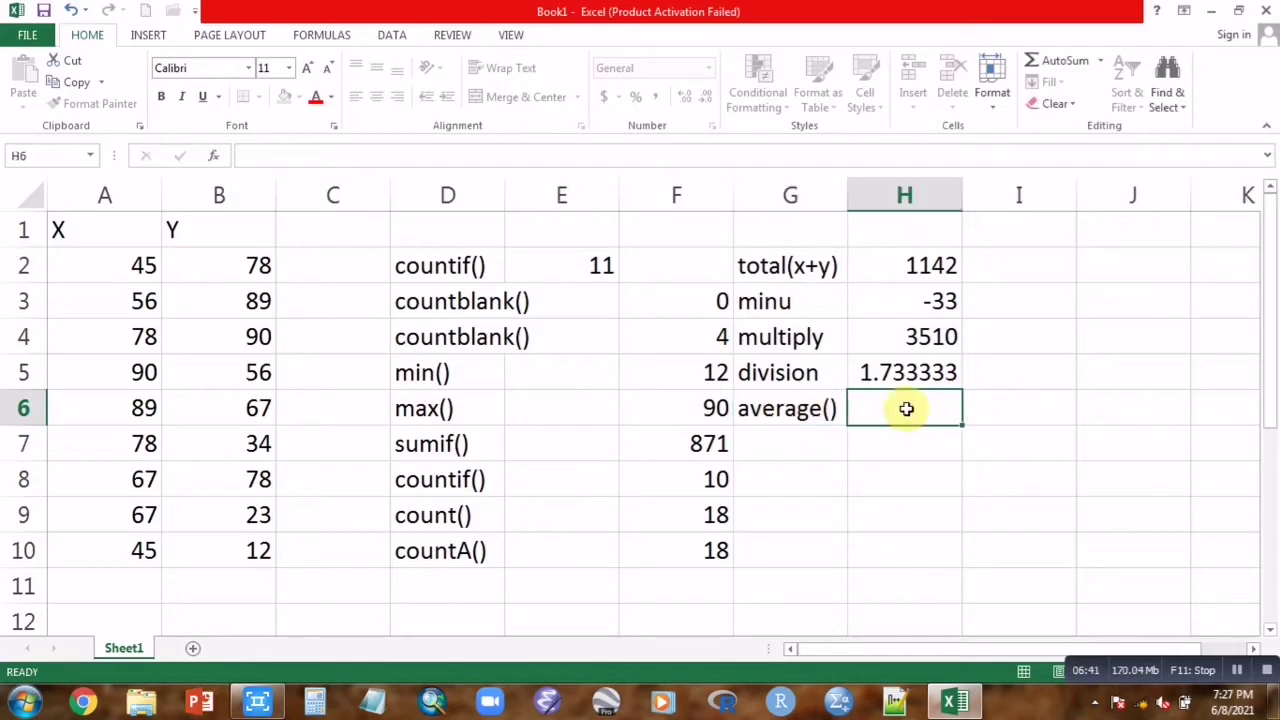
{"action": "type", "text": "="}
{"action": "type", "text": "ave"}
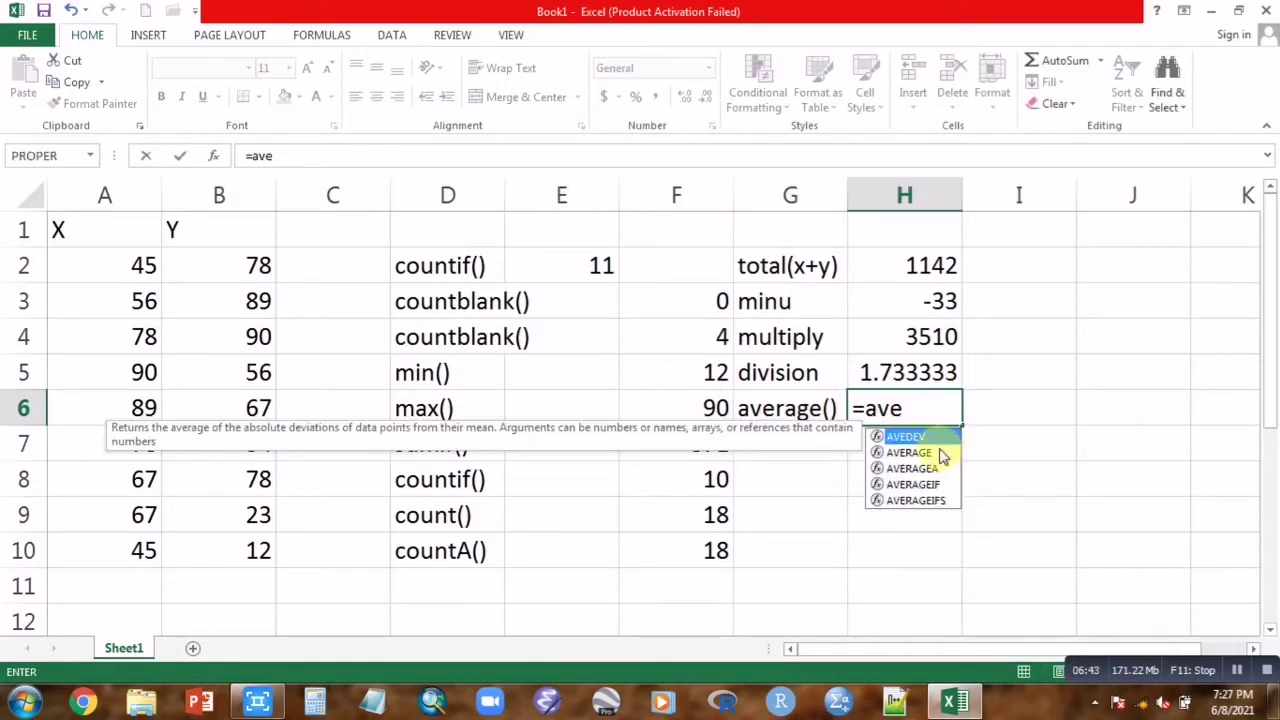
{"action": "double_click", "coordinate": [908, 452]}
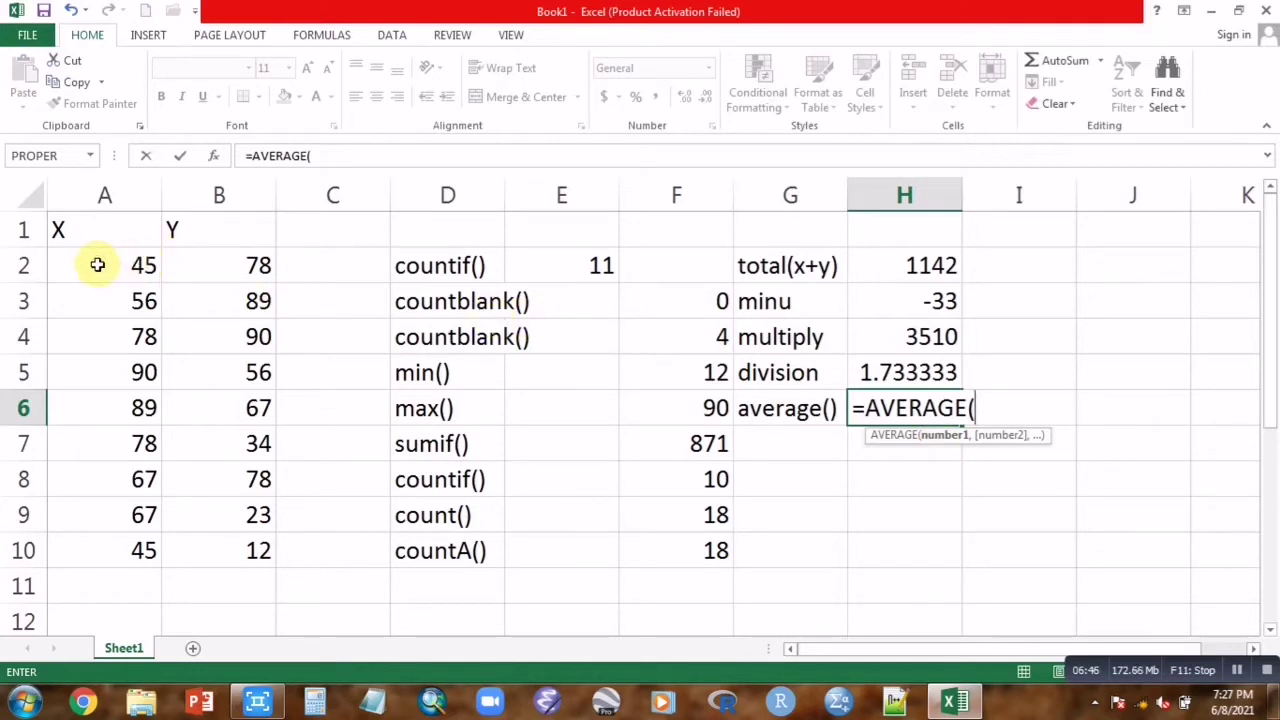
{"action": "left_click_drag", "start_coordinate": [97, 263], "coordinate": [234, 554]}
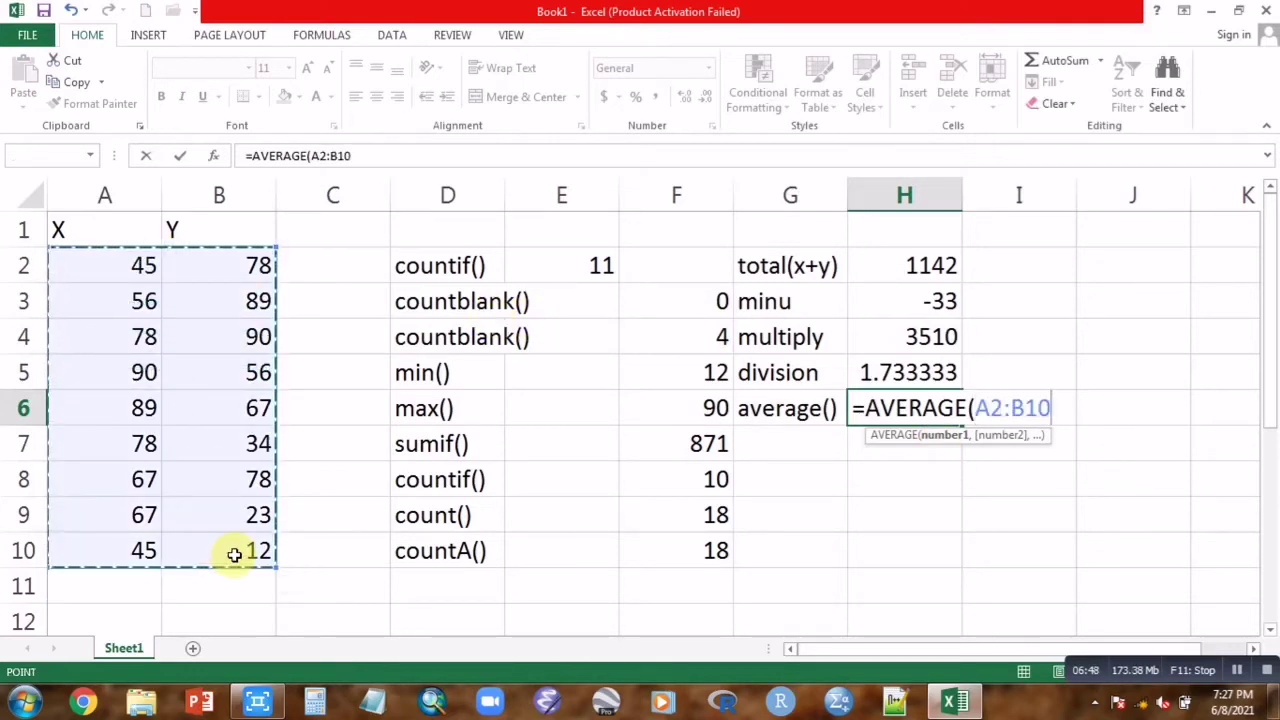
{"action": "type", "text": ")"}
{"action": "key", "text": "Return"}
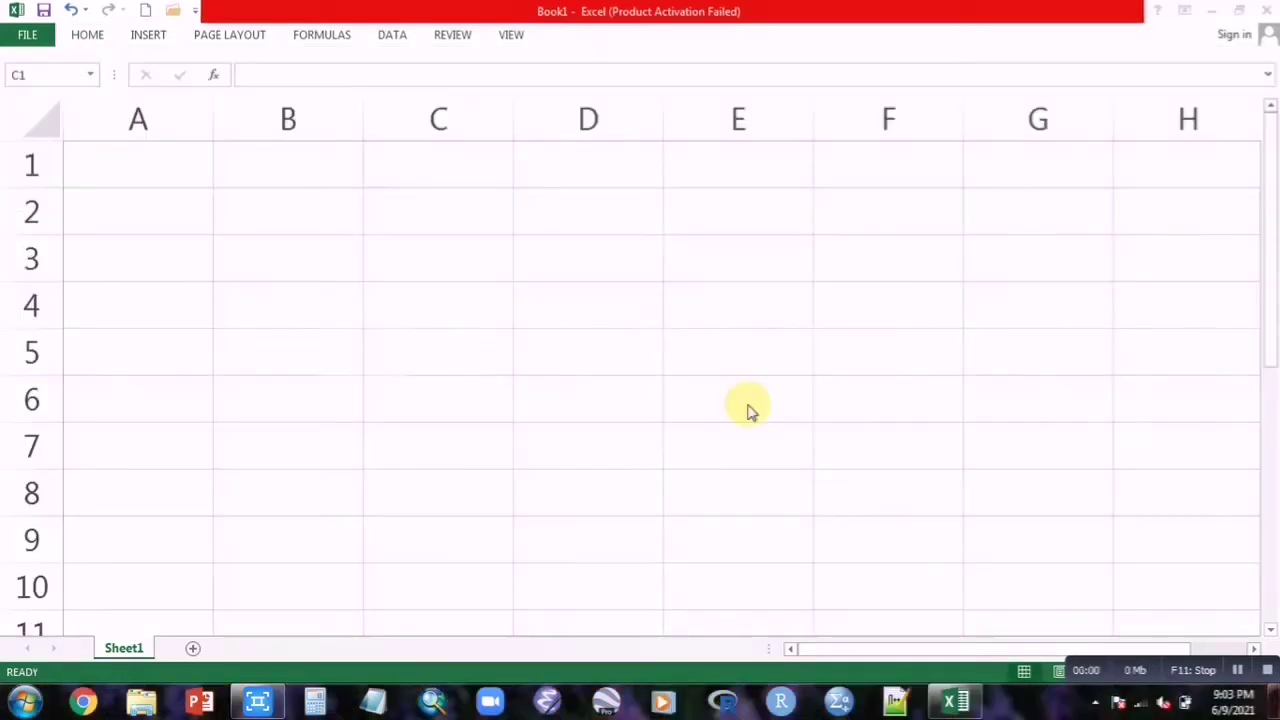
Enter the heading index function in cell B1 of the empty sheet
{"action": "left_click", "coordinate": [327, 170]}
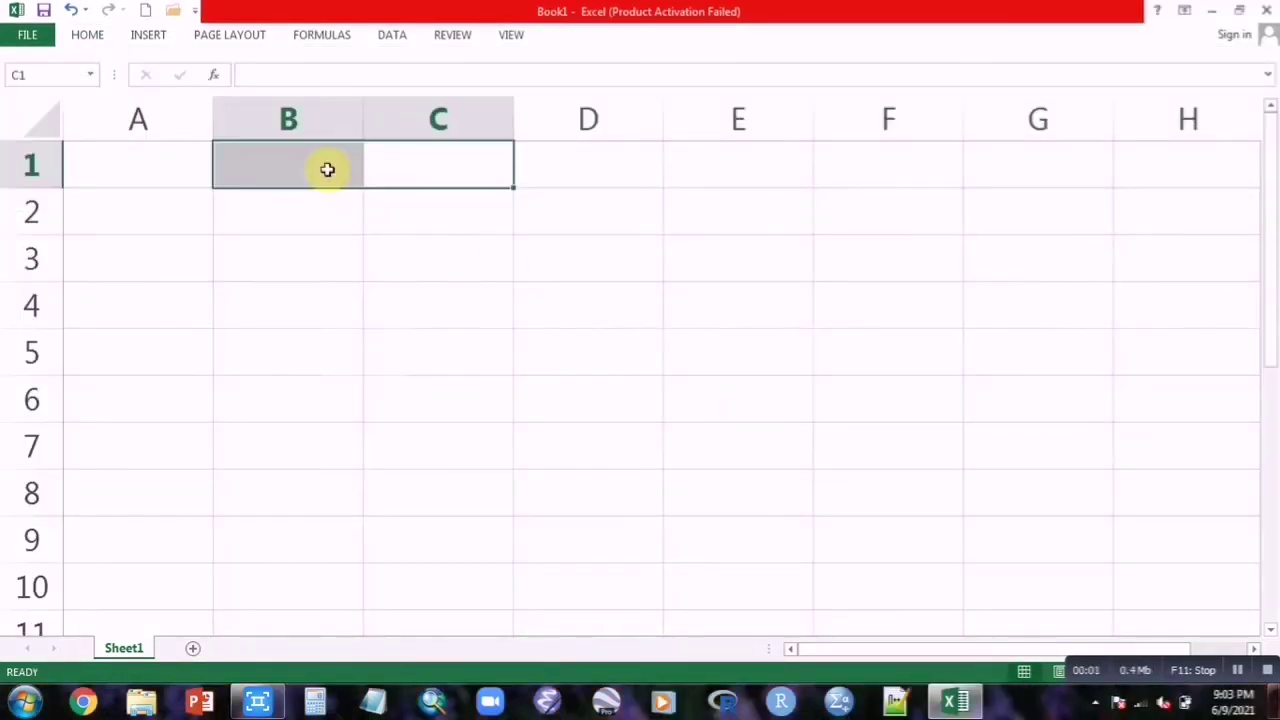
{"action": "type", "text": "in"}
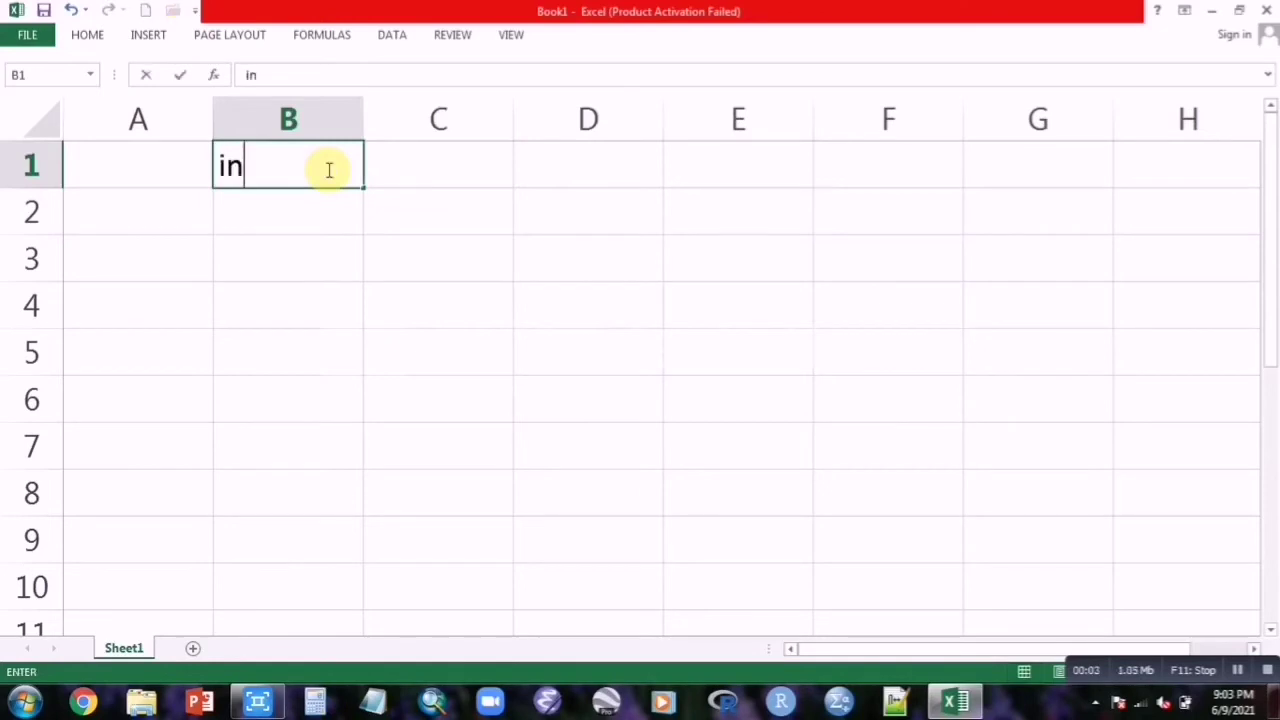
{"action": "type", "text": "dex function"}
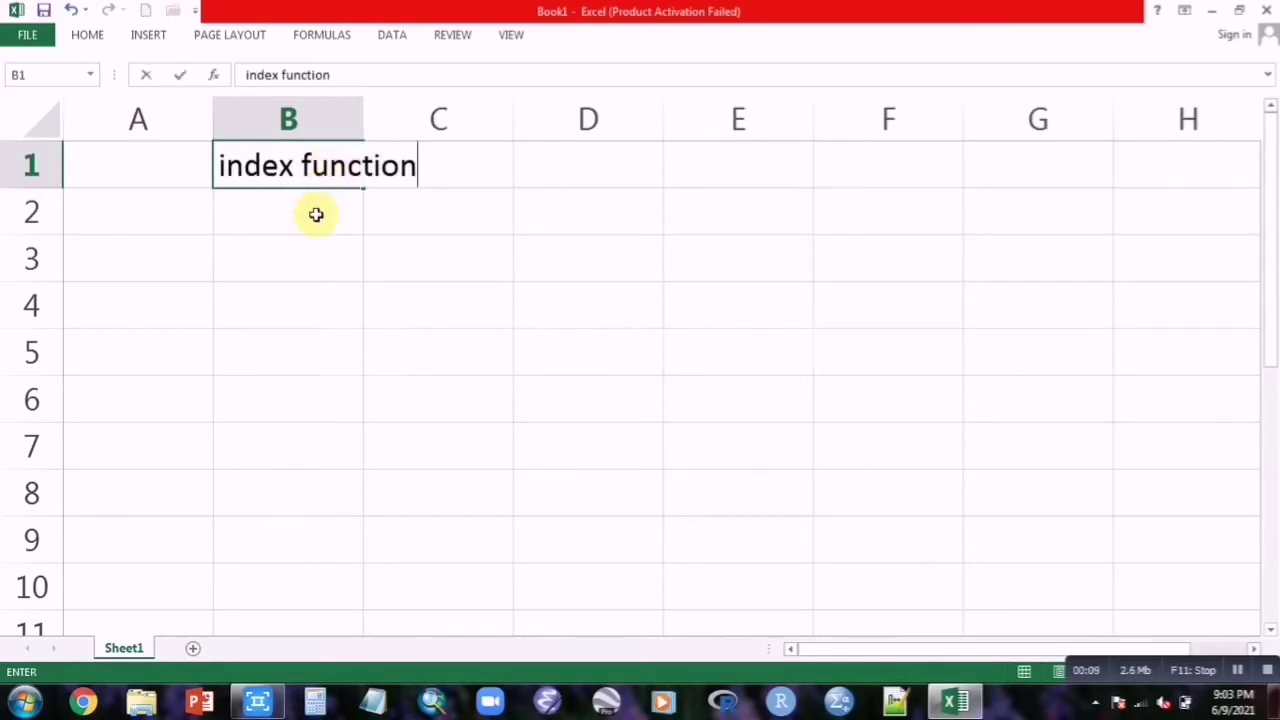
Write the function's syntax as plain text in cell B2: INDEX(array,row_number,column number
{"action": "left_click", "coordinate": [316, 214]}
{"action": "type", "text": "INDEX"}
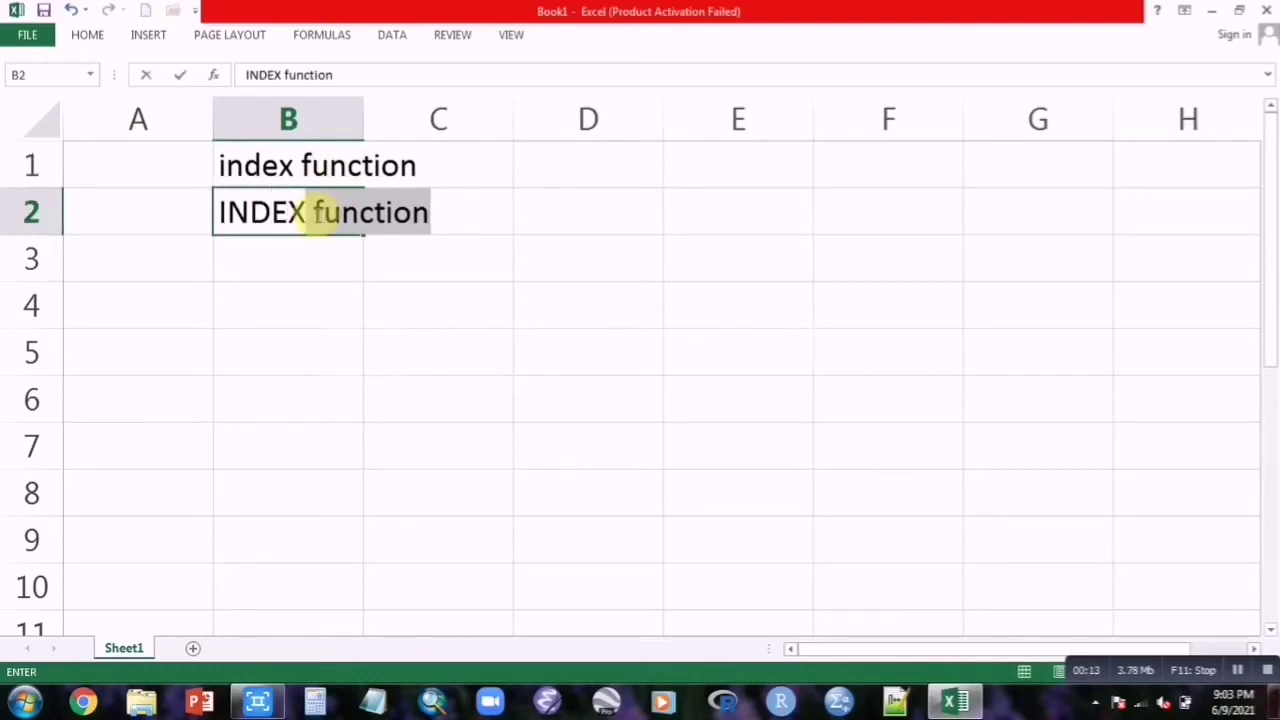
{"action": "type", "text": "(arr"}
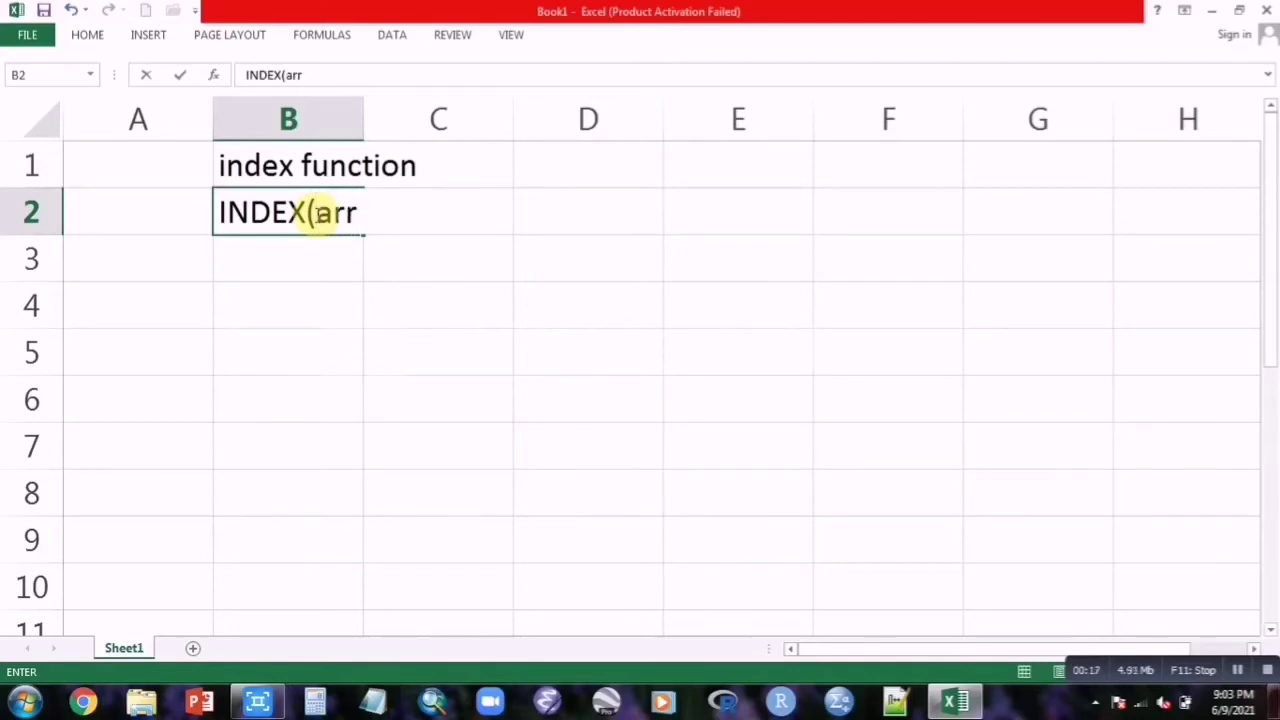
{"action": "type", "text": "ay"}
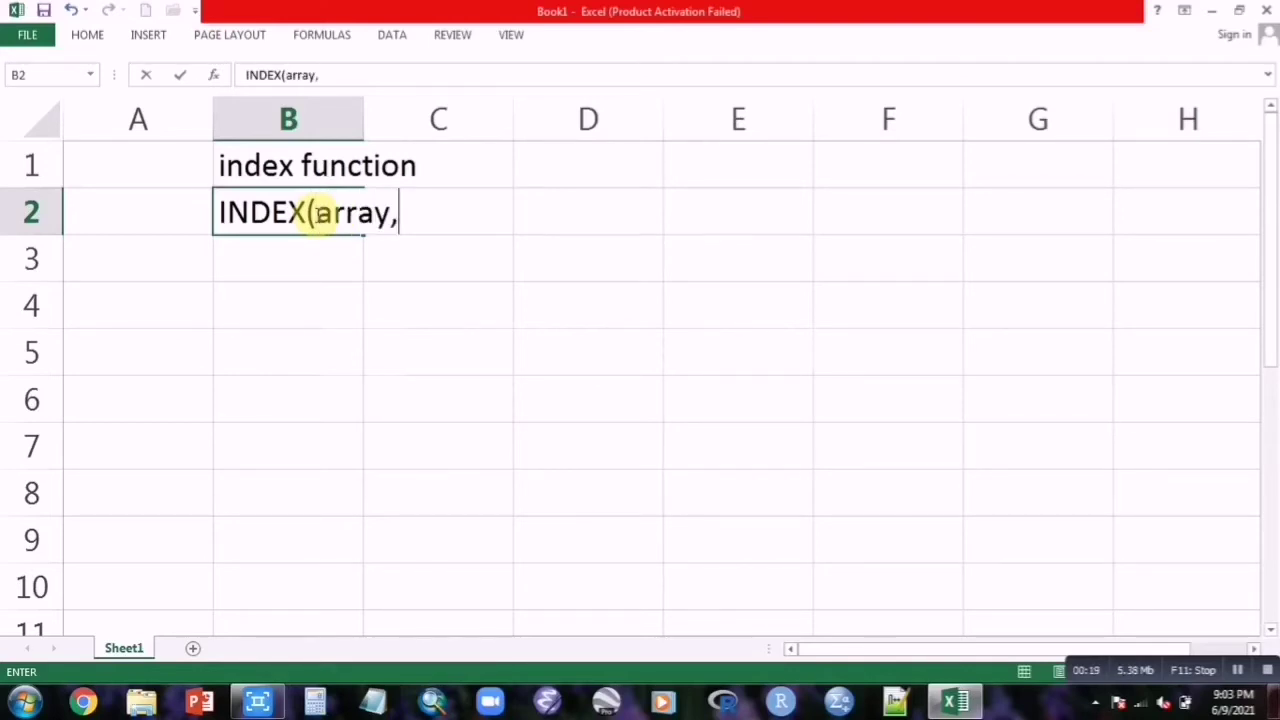
{"action": "type", "text": ",row"}
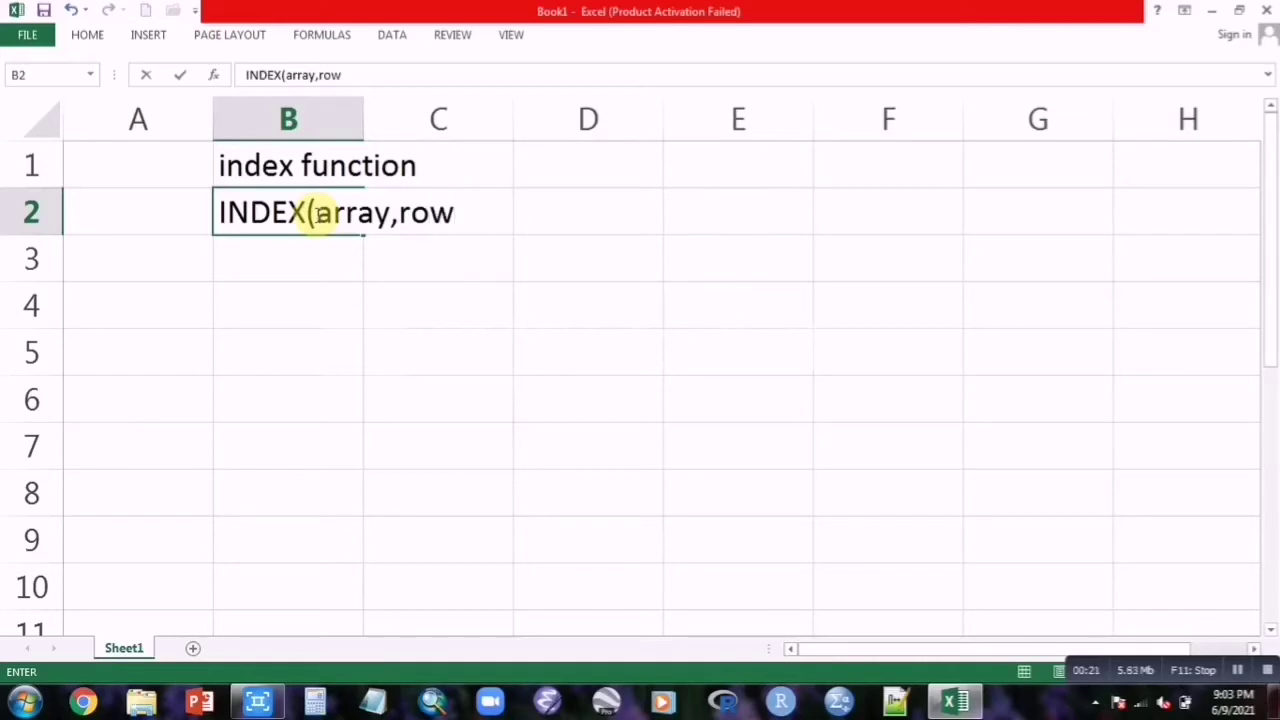
{"action": "type", "text": "_number"}
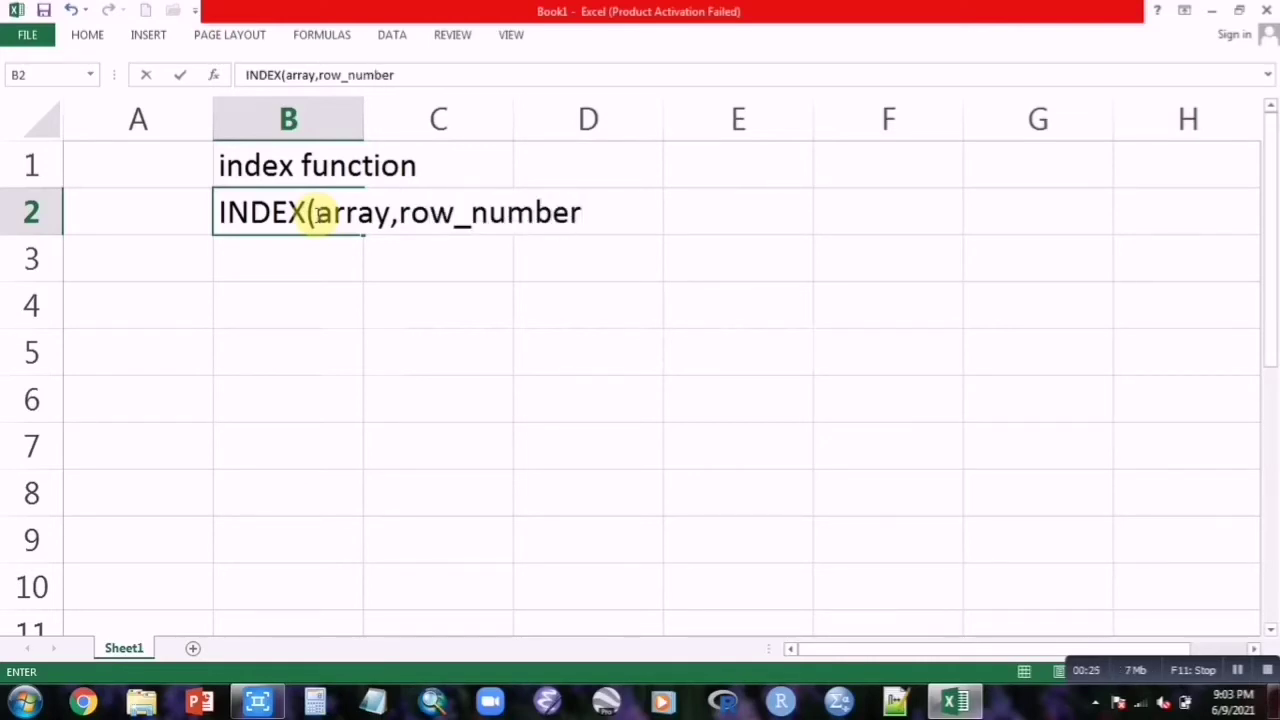
{"action": "type", "text": ",colu"}
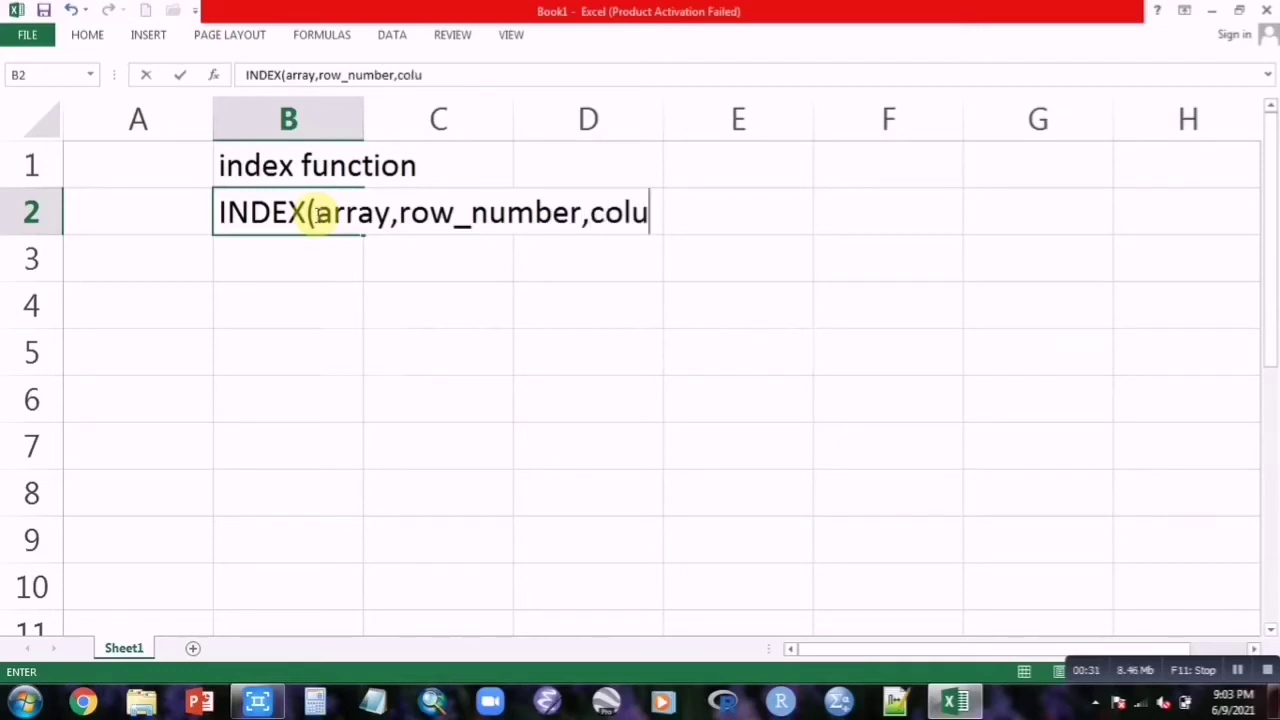
{"action": "type", "text": "mn number"}
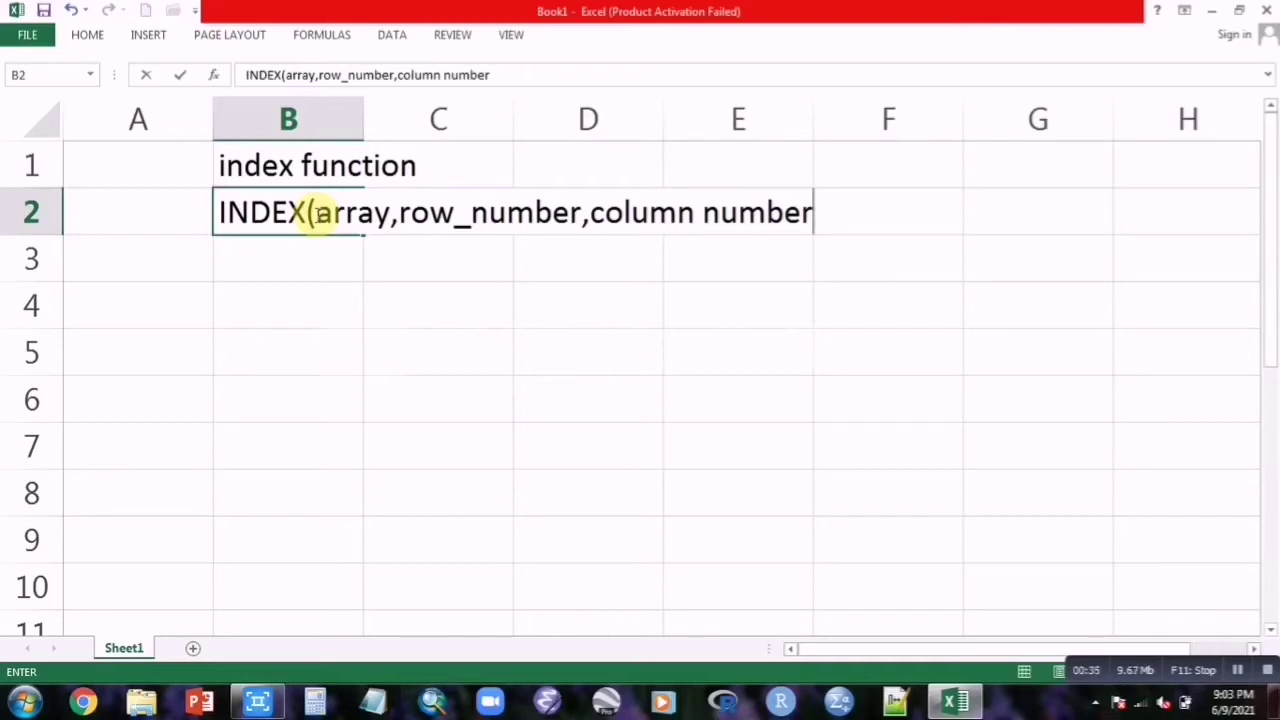
{"action": "key", "text": "Return"}
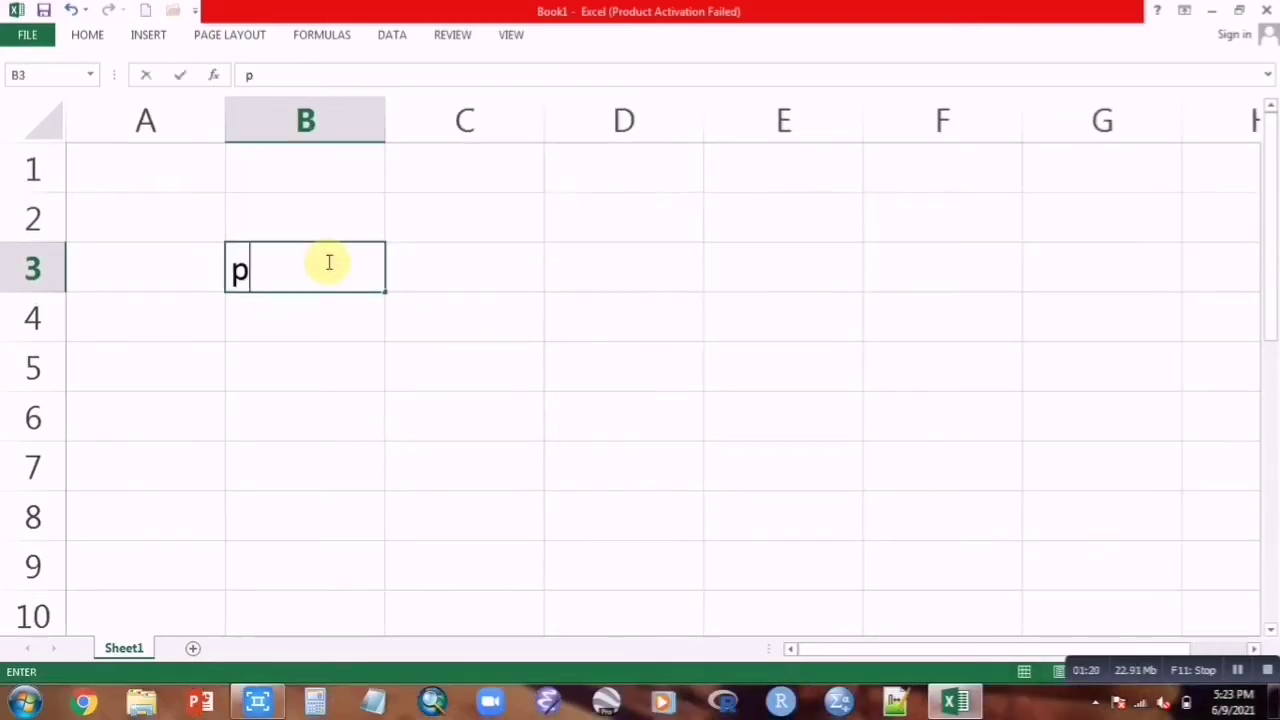
Enter the table headers products, quantity and price in cells B3 to D3
{"action": "type", "text": "products"}
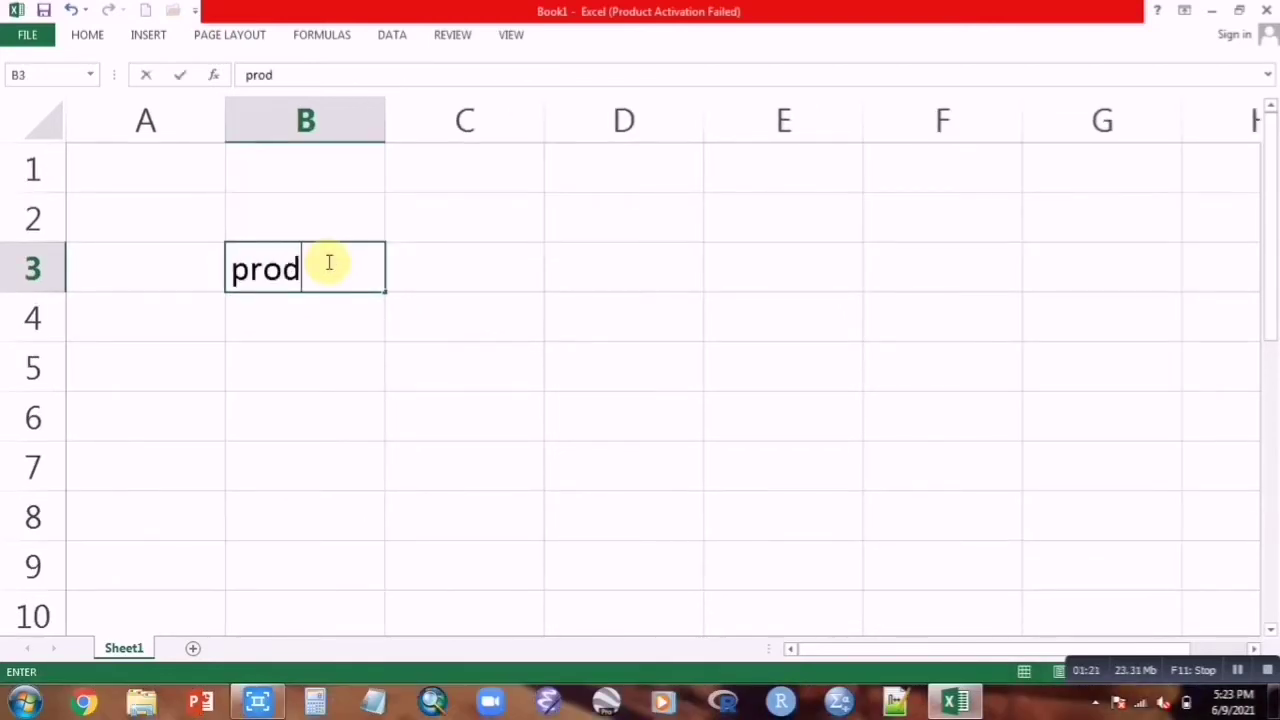
{"action": "left_click", "coordinate": [526, 251]}
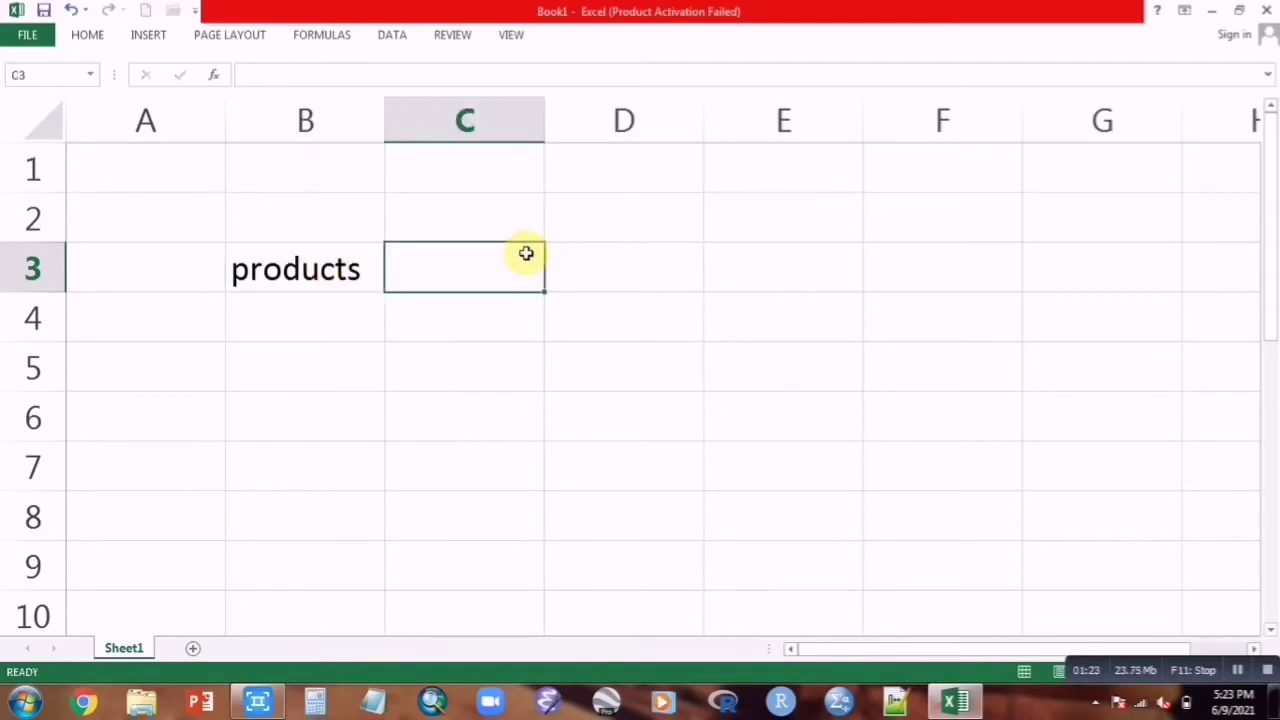
{"action": "type", "text": "quant"}
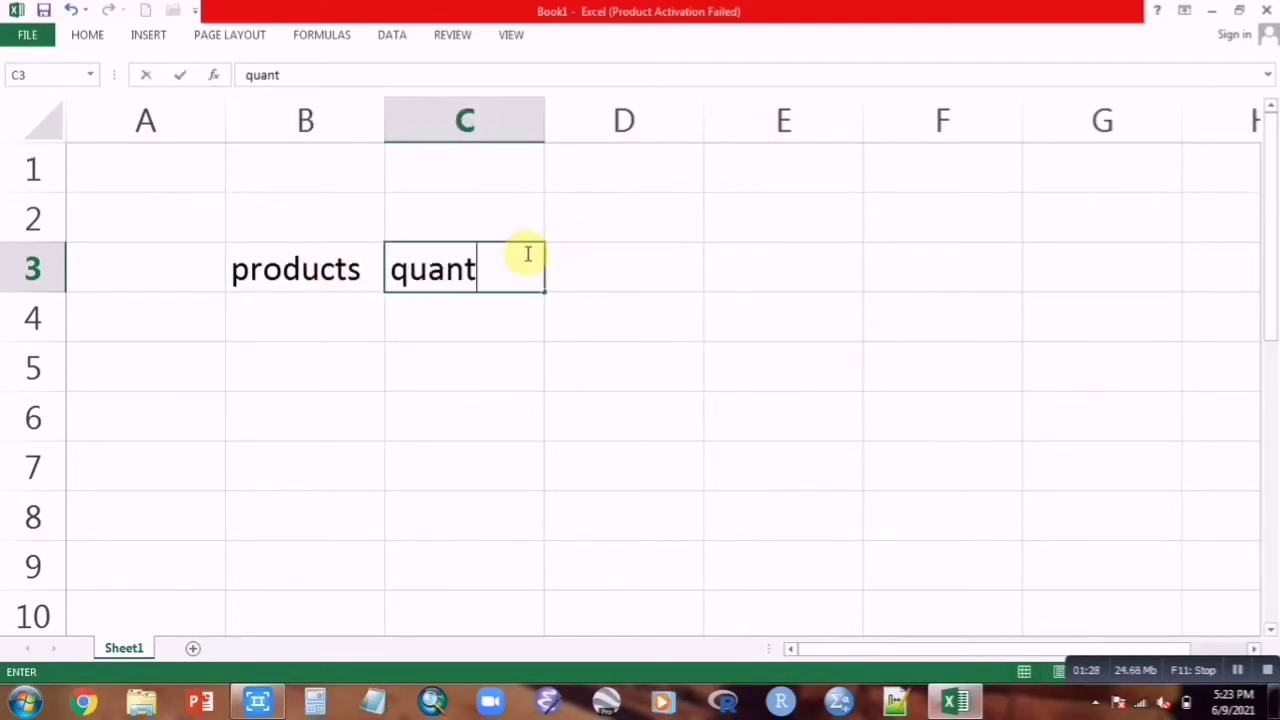
{"action": "type", "text": "ity"}
{"action": "left_click", "coordinate": [592, 276]}
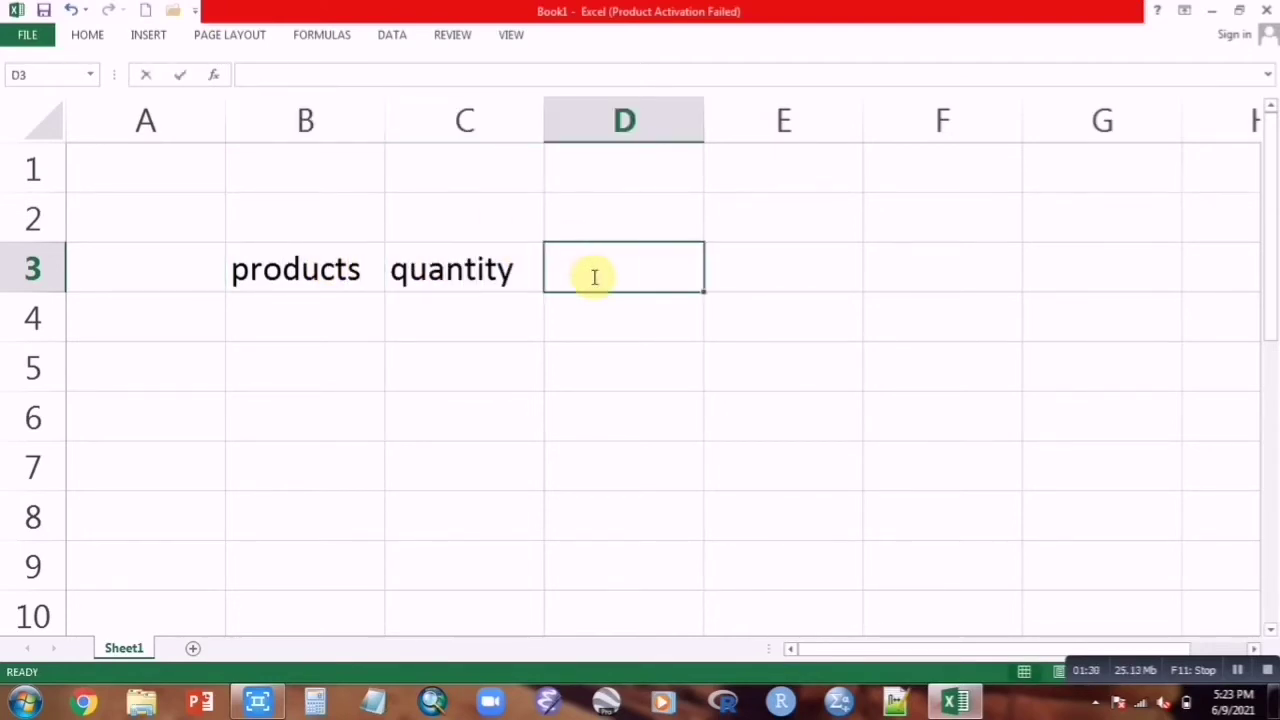
{"action": "type", "text": "price"}
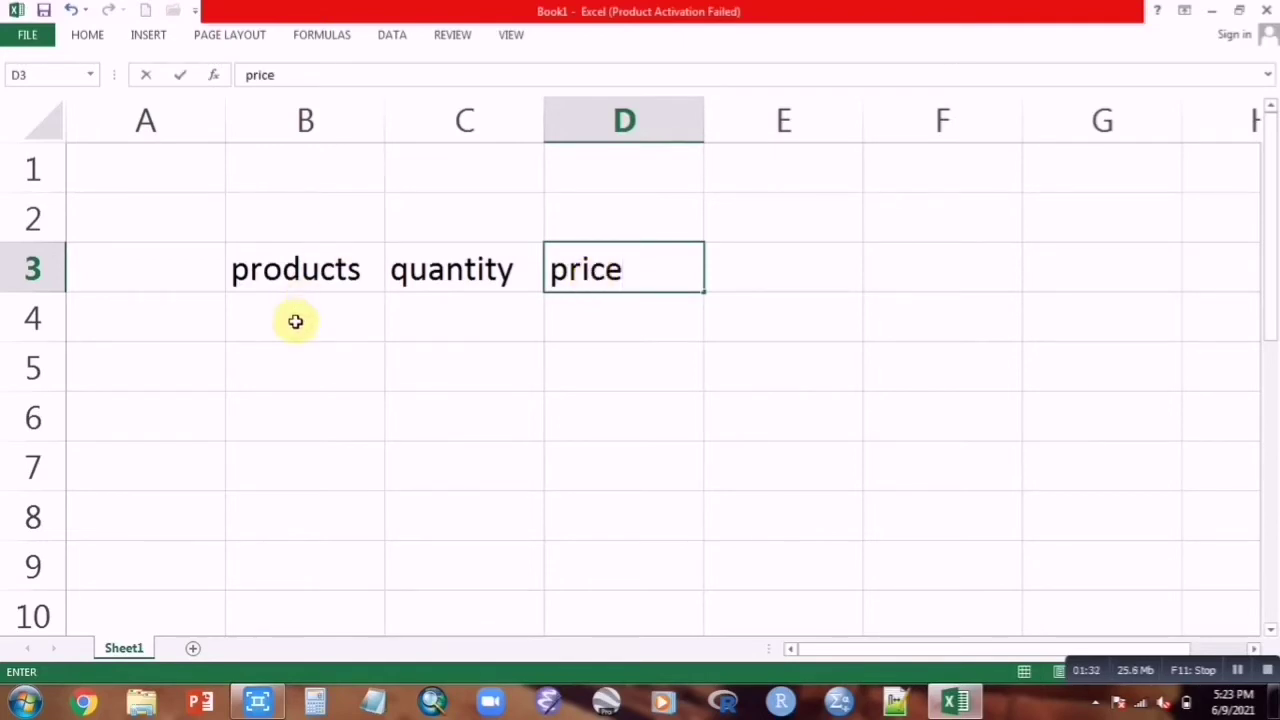
List the products pen, pencils and marker in cells B4 to B6
{"action": "left_click", "coordinate": [295, 321]}
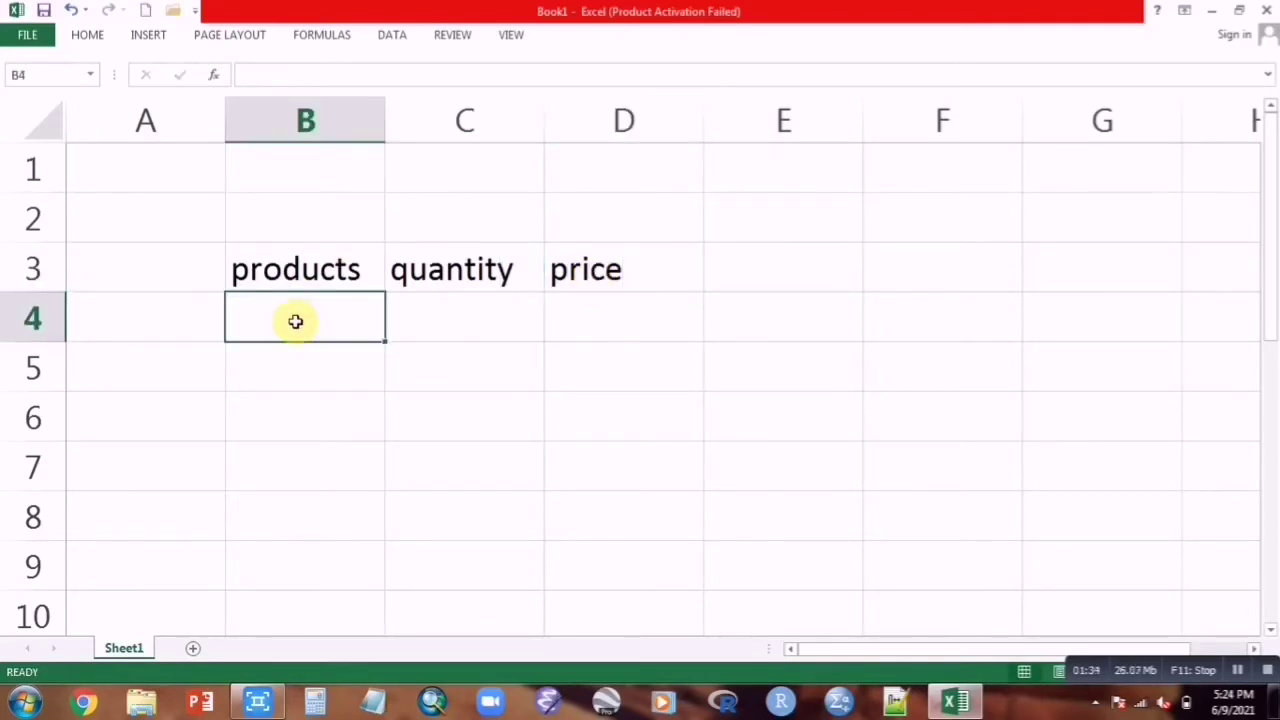
{"action": "type", "text": "p"}
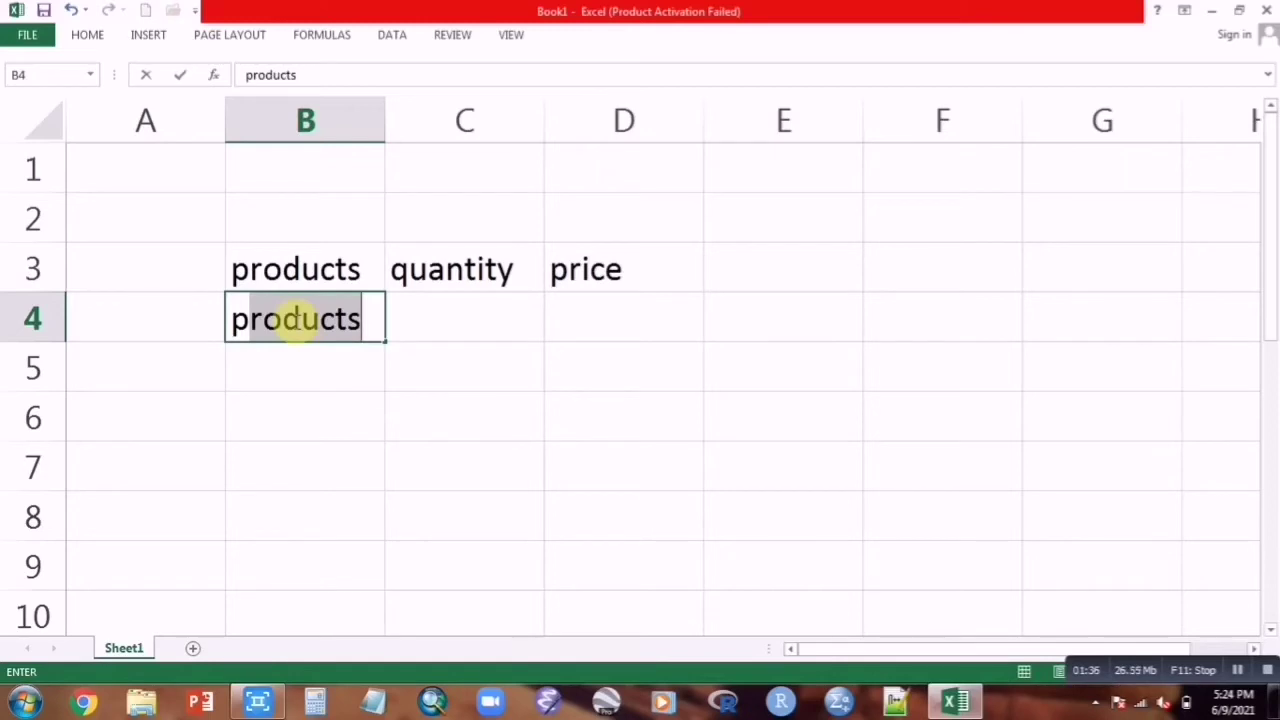
{"action": "type", "text": "en"}
{"action": "left_click", "coordinate": [266, 369]}
{"action": "type", "text": "p"}
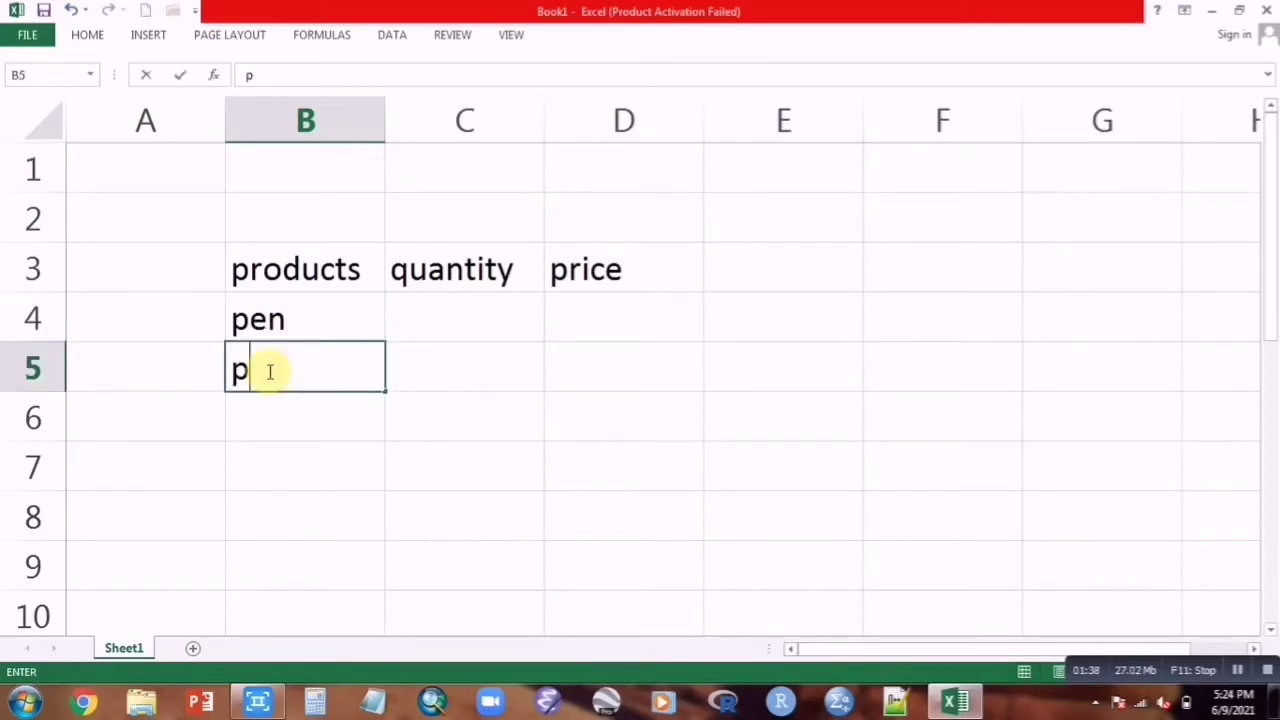
{"action": "type", "text": "encils"}
{"action": "left_click", "coordinate": [300, 403]}
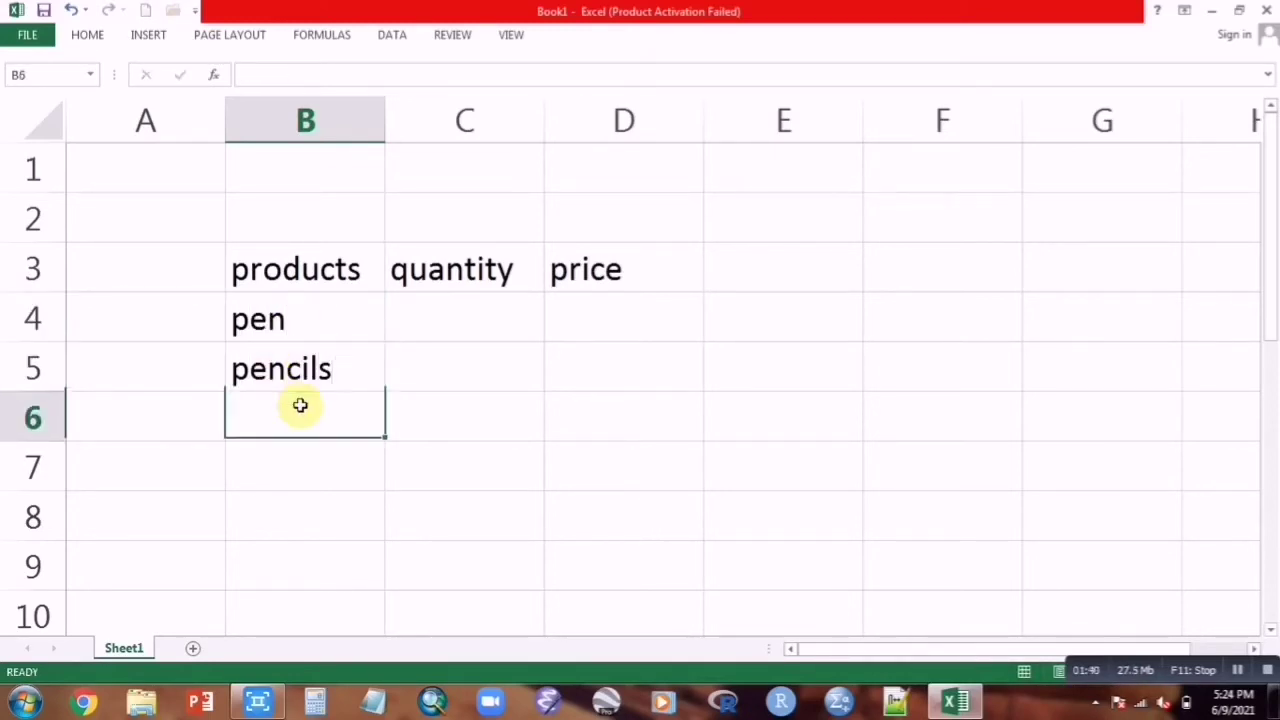
{"action": "type", "text": "marker"}
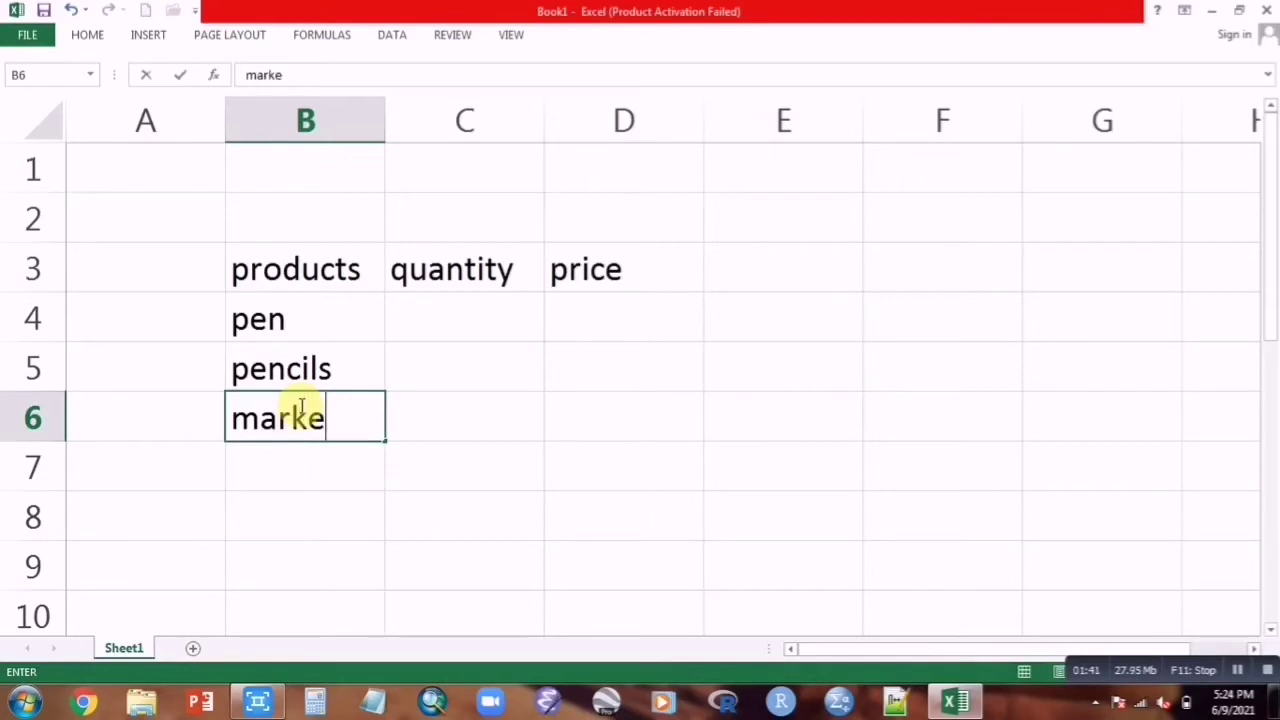
Enter the quantities 10, 20 and 30 in cells C4 to C6
{"action": "left_click", "coordinate": [449, 302]}
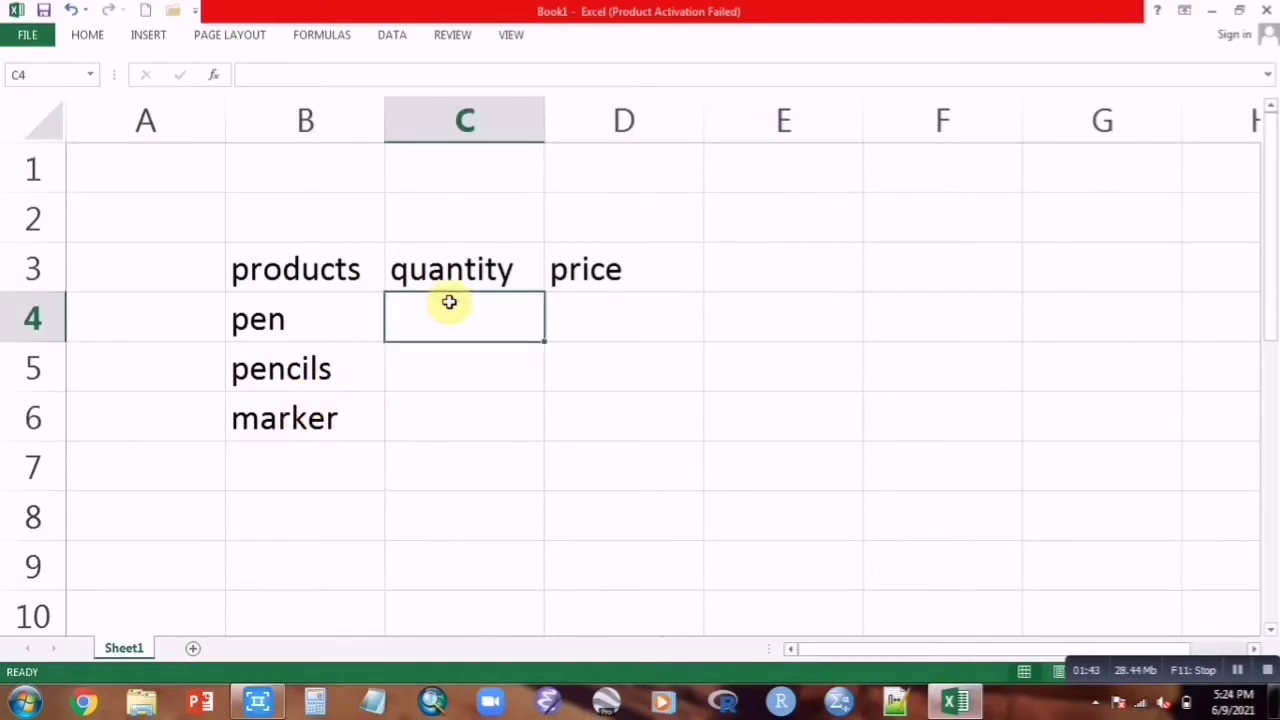
{"action": "type", "text": "10"}
{"action": "key", "text": "Return"}
{"action": "type", "text": "20"}
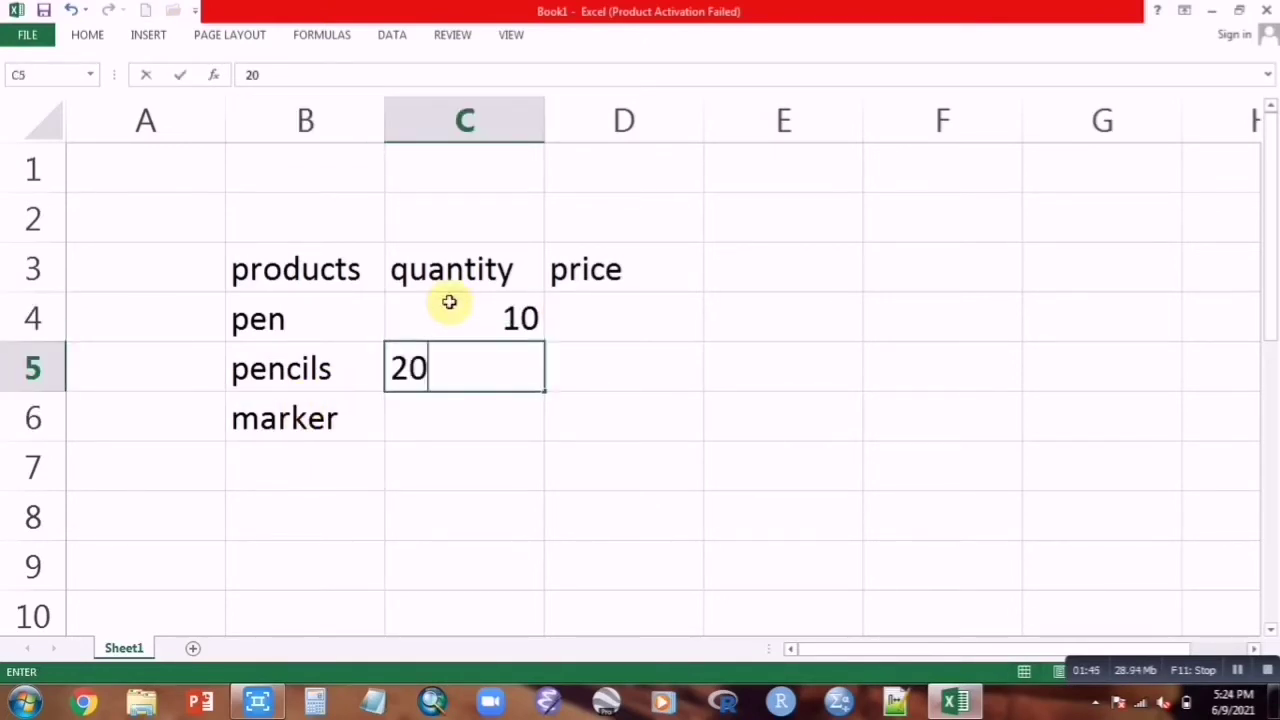
{"action": "key", "text": "Return"}
{"action": "type", "text": "30"}
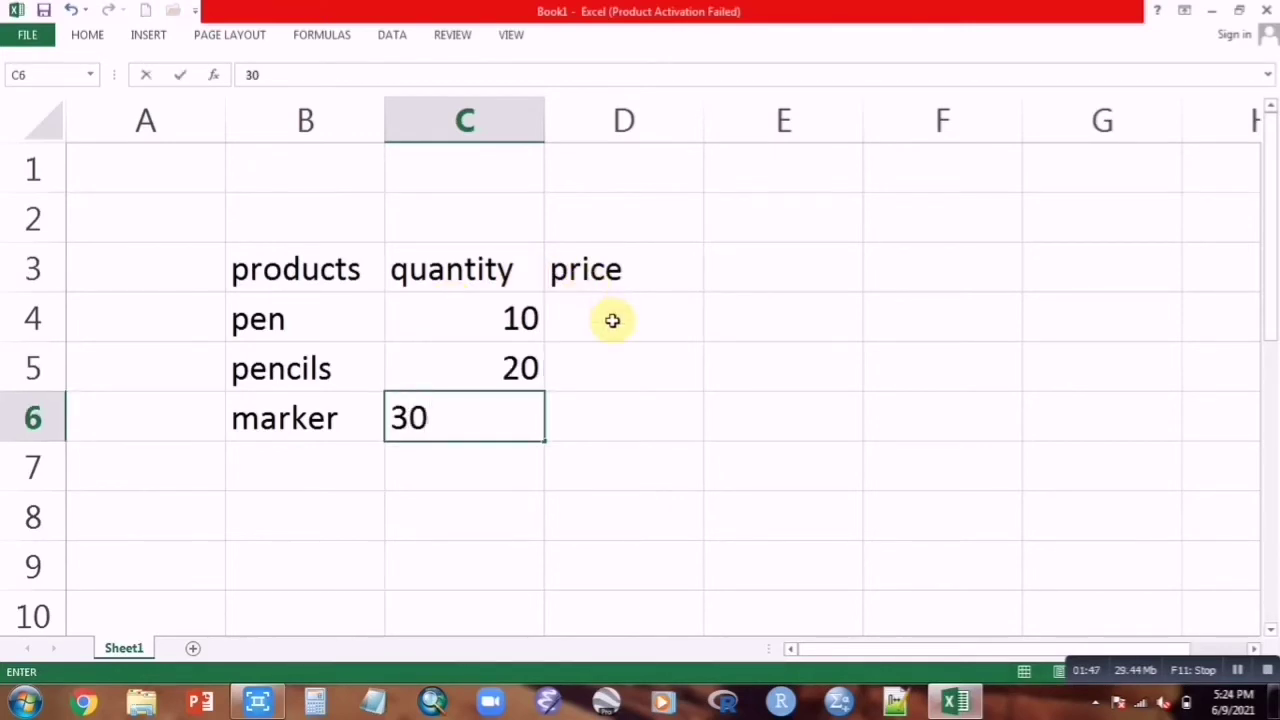
Enter the prices 100, 60 and 80 in cells D4 to D6
{"action": "left_click", "coordinate": [612, 320]}
{"action": "type", "text": "100"}
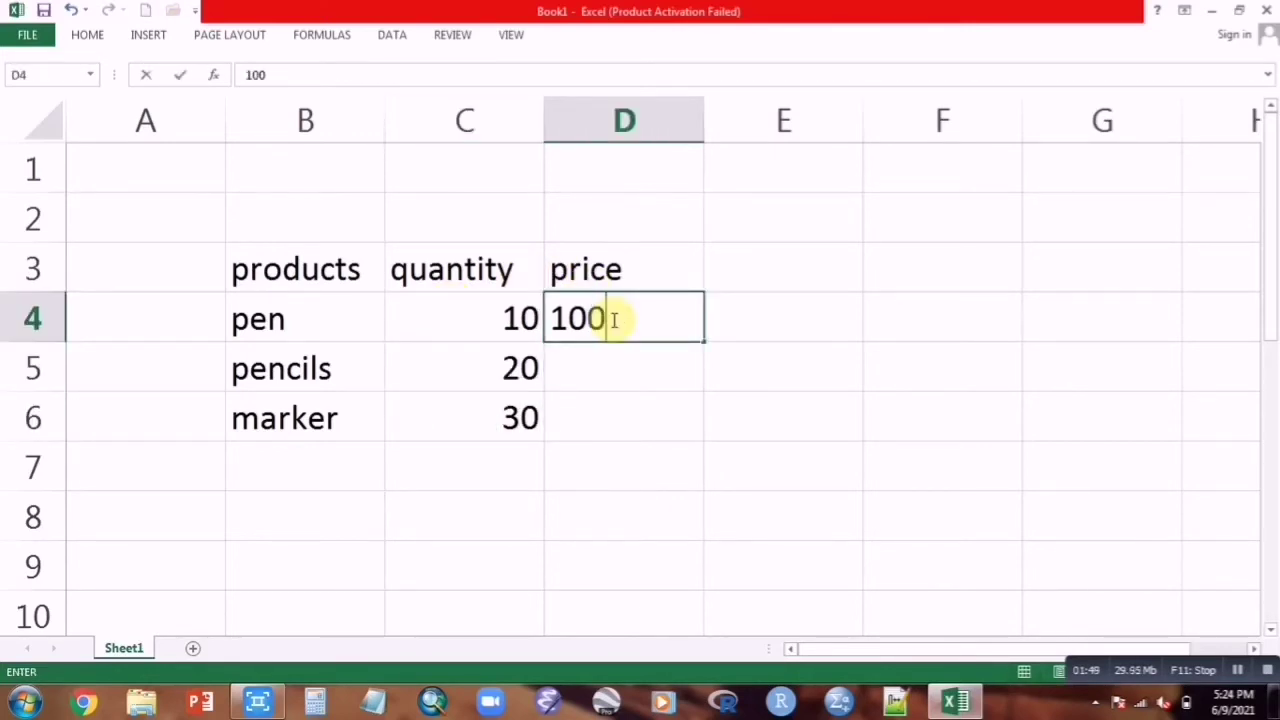
{"action": "key", "text": "Return"}
{"action": "type", "text": "60"}
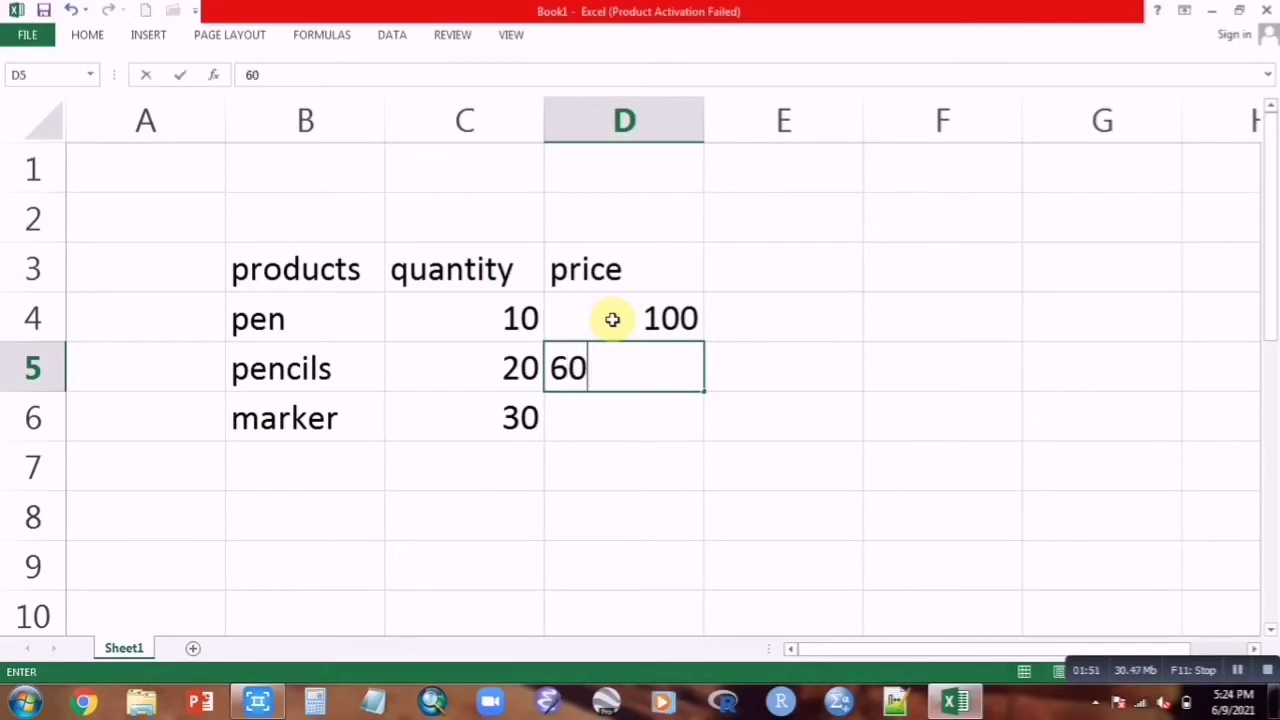
{"action": "key", "text": "Return"}
{"action": "type", "text": "80"}
Add the label column in cell C1 and the label Row in cell A2
{"action": "left_click", "coordinate": [466, 173]}
{"action": "type", "text": "c"}
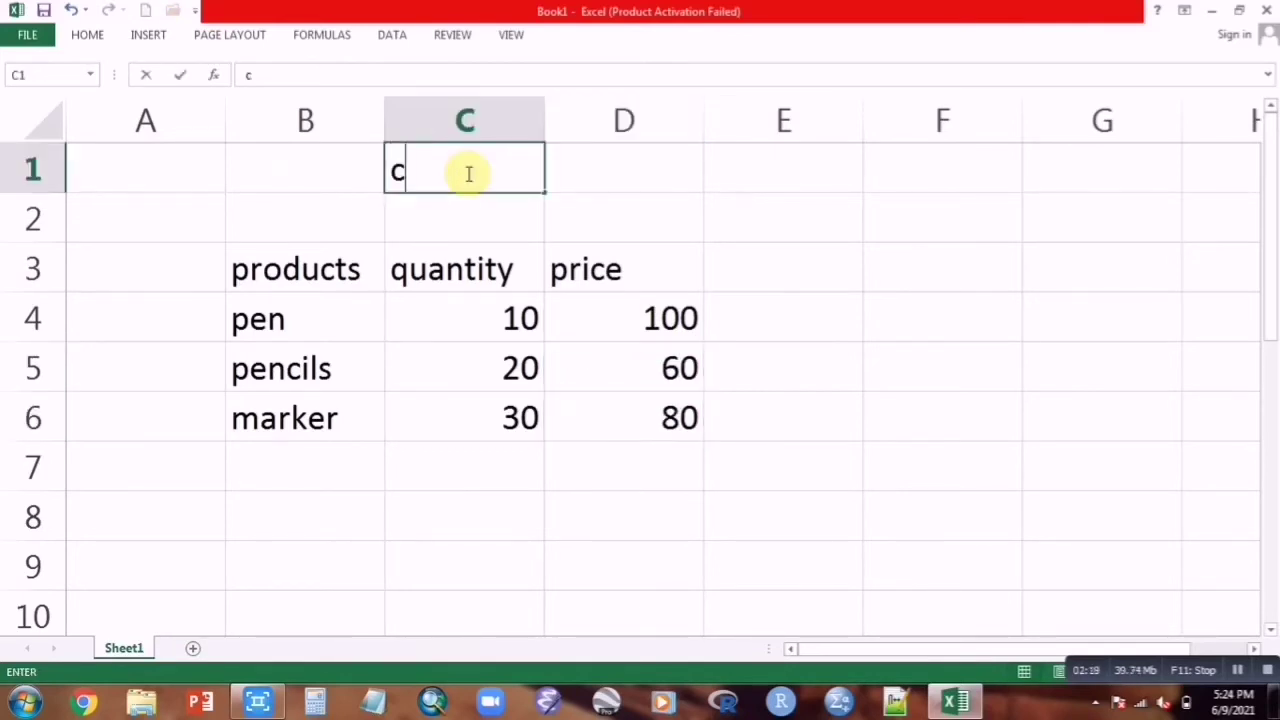
{"action": "type", "text": "olumn"}
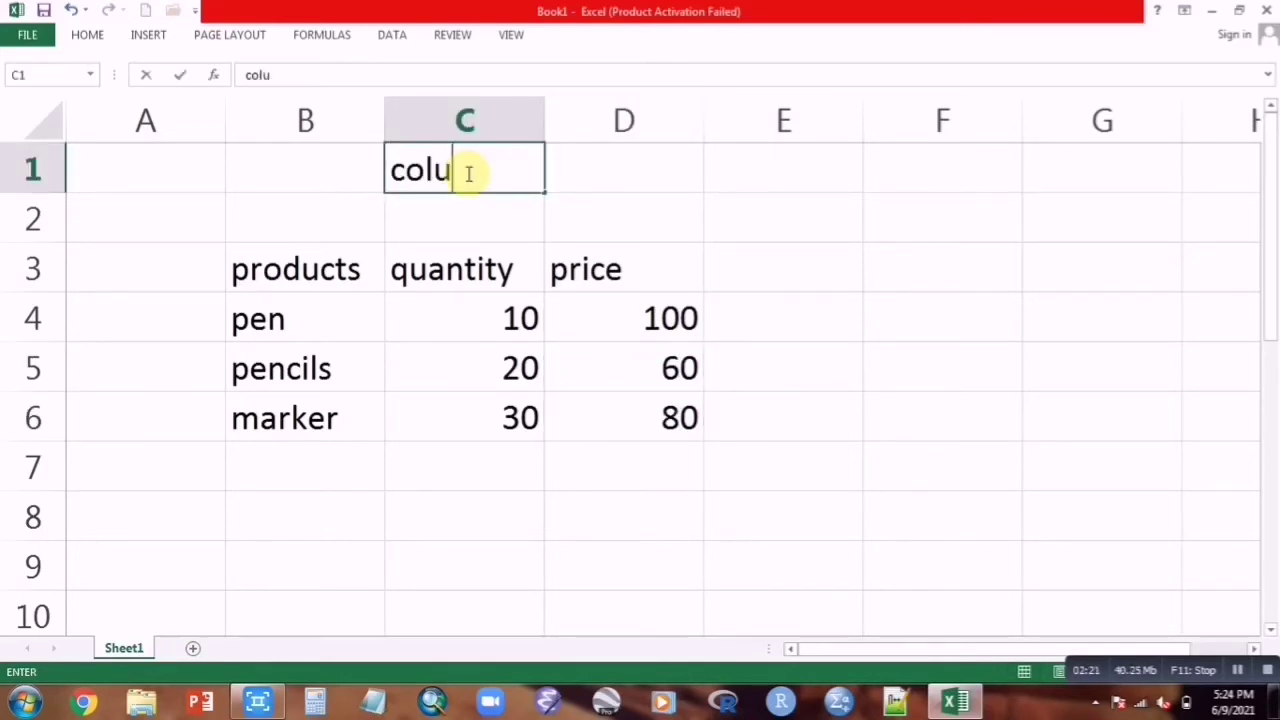
{"action": "left_click", "coordinate": [150, 182]}
{"action": "left_click", "coordinate": [148, 207]}
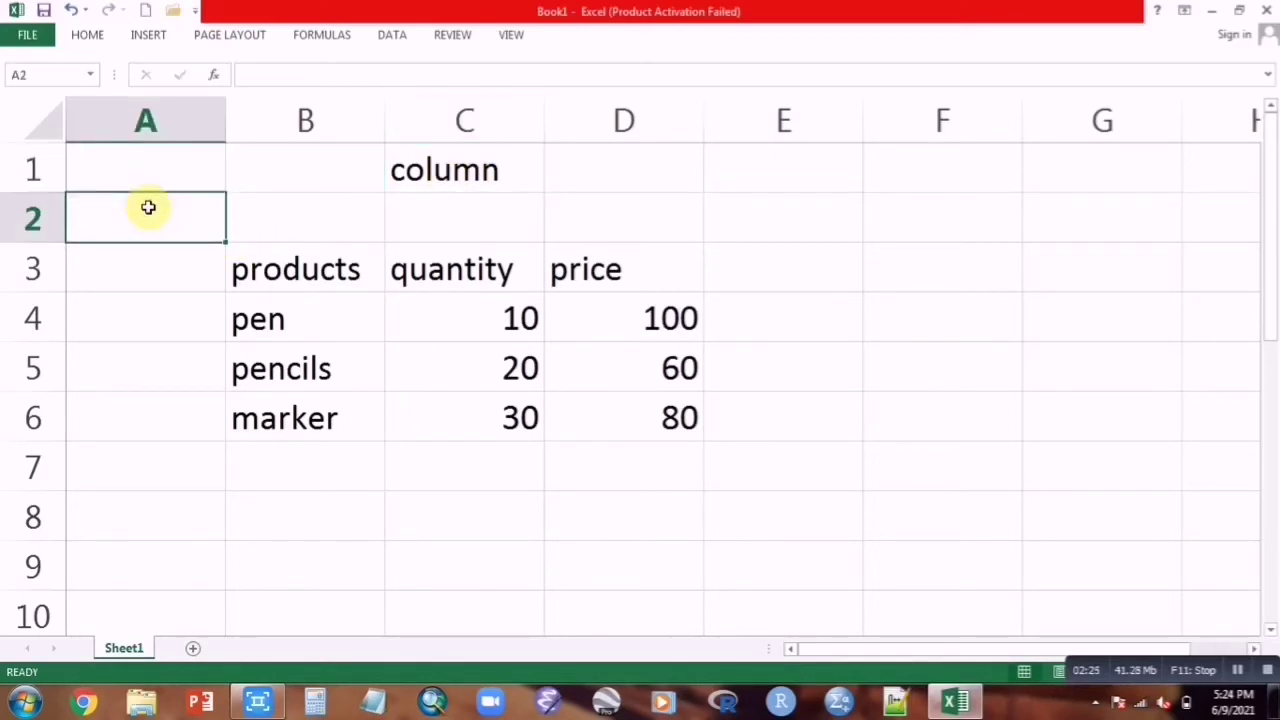
{"action": "type", "text": "Ro"}
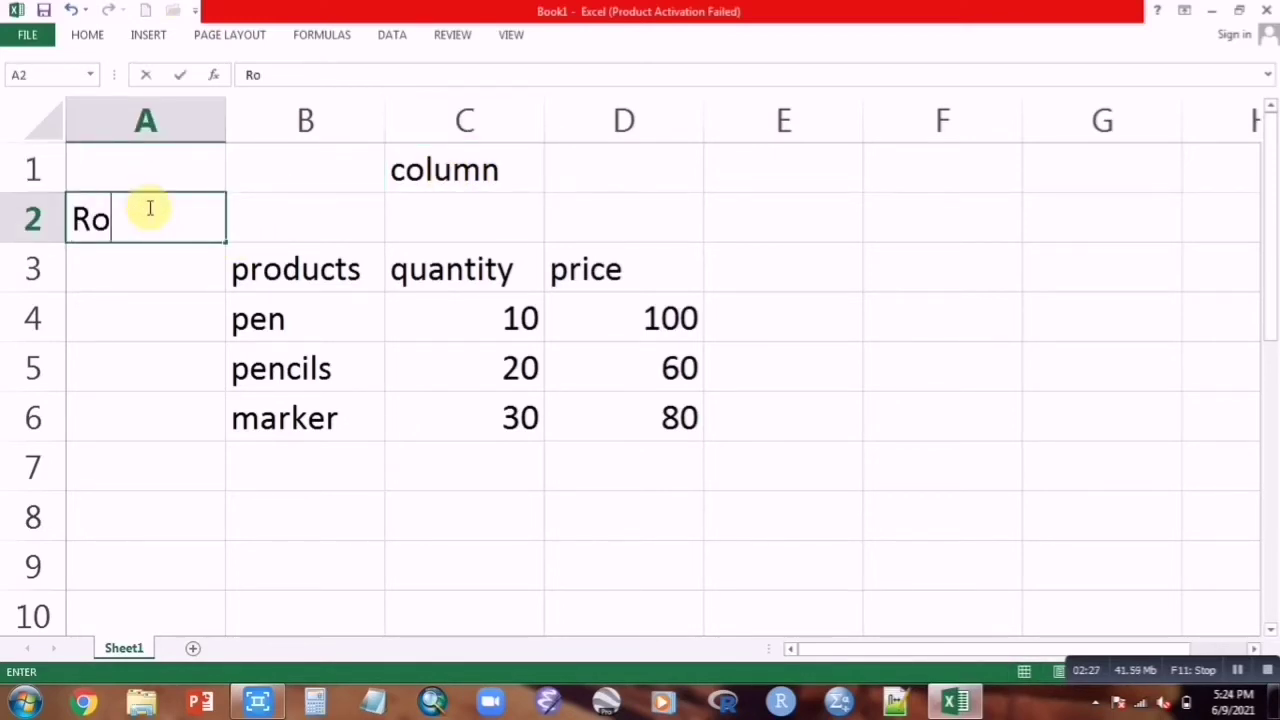
{"action": "type", "text": "w"}
Number the product rows 1, 2 and 3 in cells A4 to A6
{"action": "left_click", "coordinate": [160, 316]}
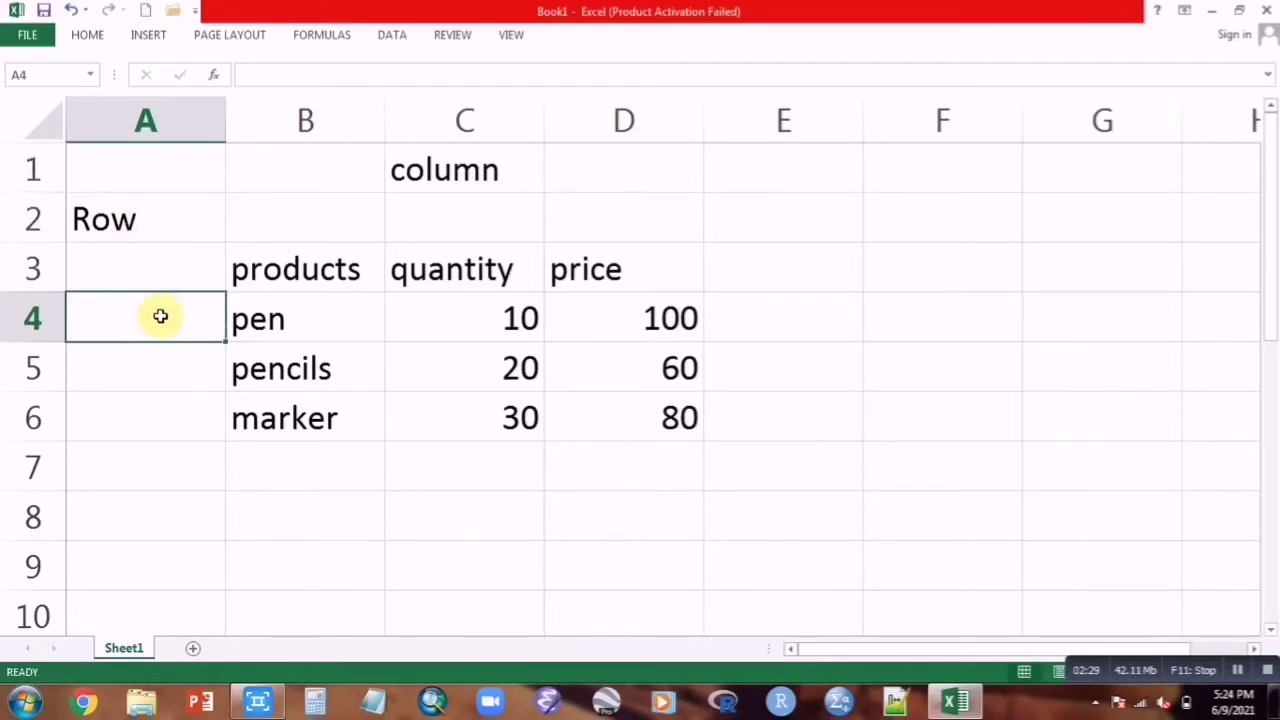
{"action": "type", "text": "1"}
{"action": "left_click", "coordinate": [163, 362]}
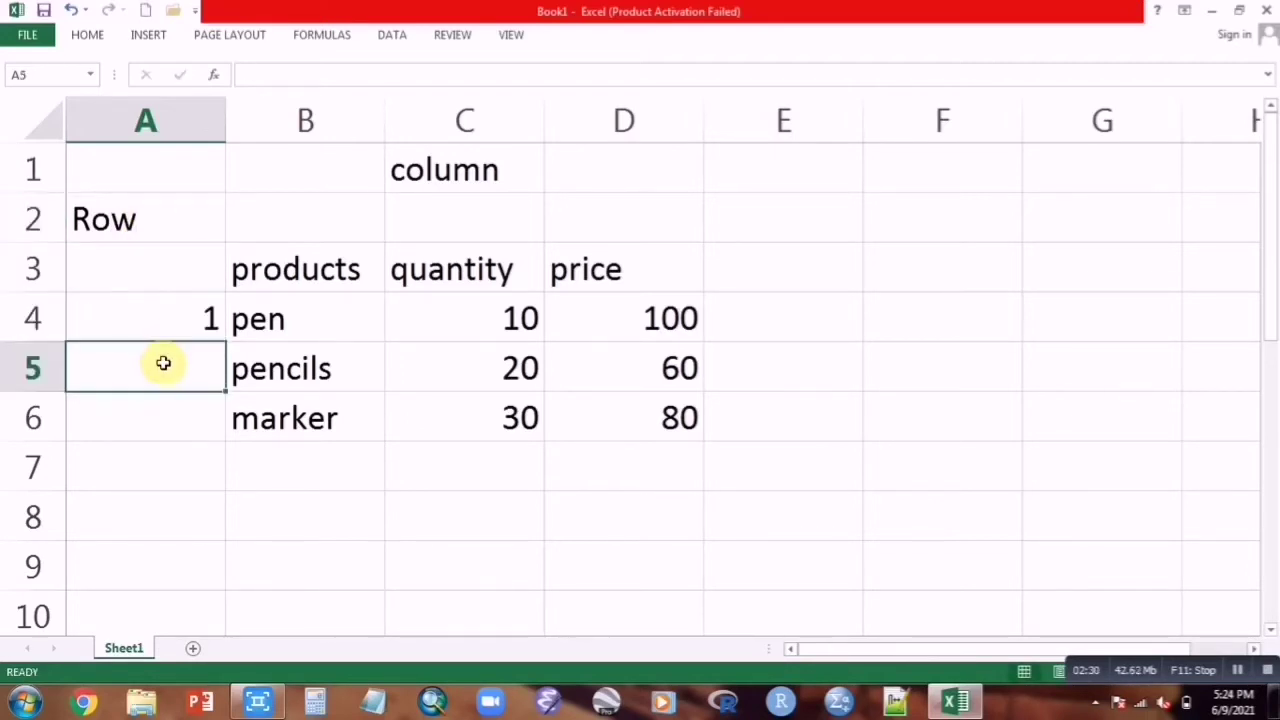
{"action": "type", "text": "2"}
{"action": "left_click", "coordinate": [185, 408]}
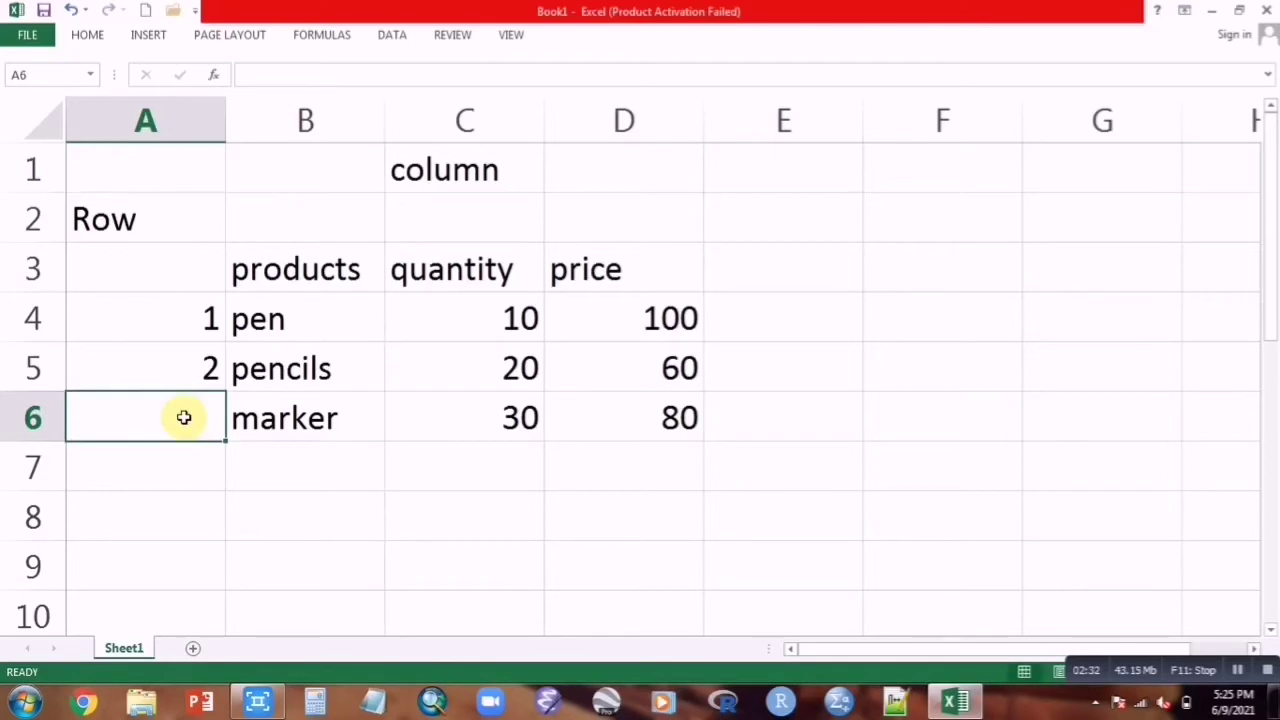
{"action": "type", "text": "3"}
Number the table columns 1, 2 and 3 in cells B2 to D2
{"action": "left_click", "coordinate": [289, 223]}
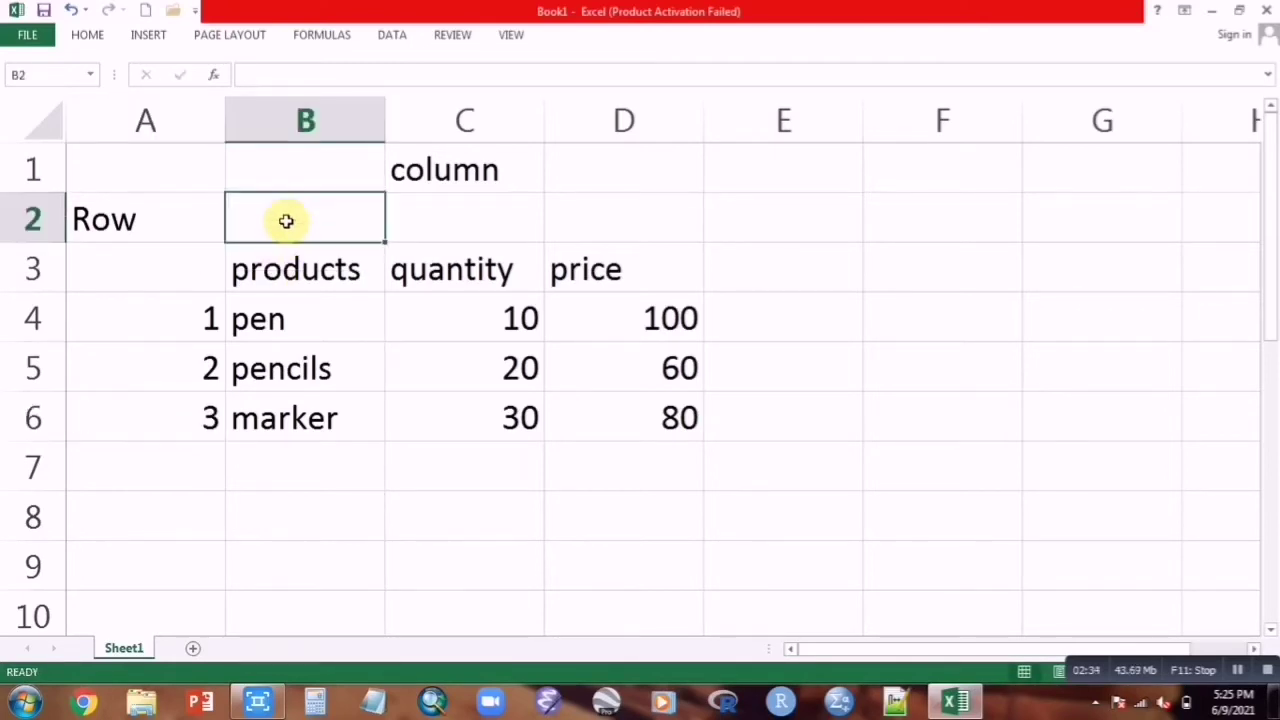
{"action": "type", "text": "1"}
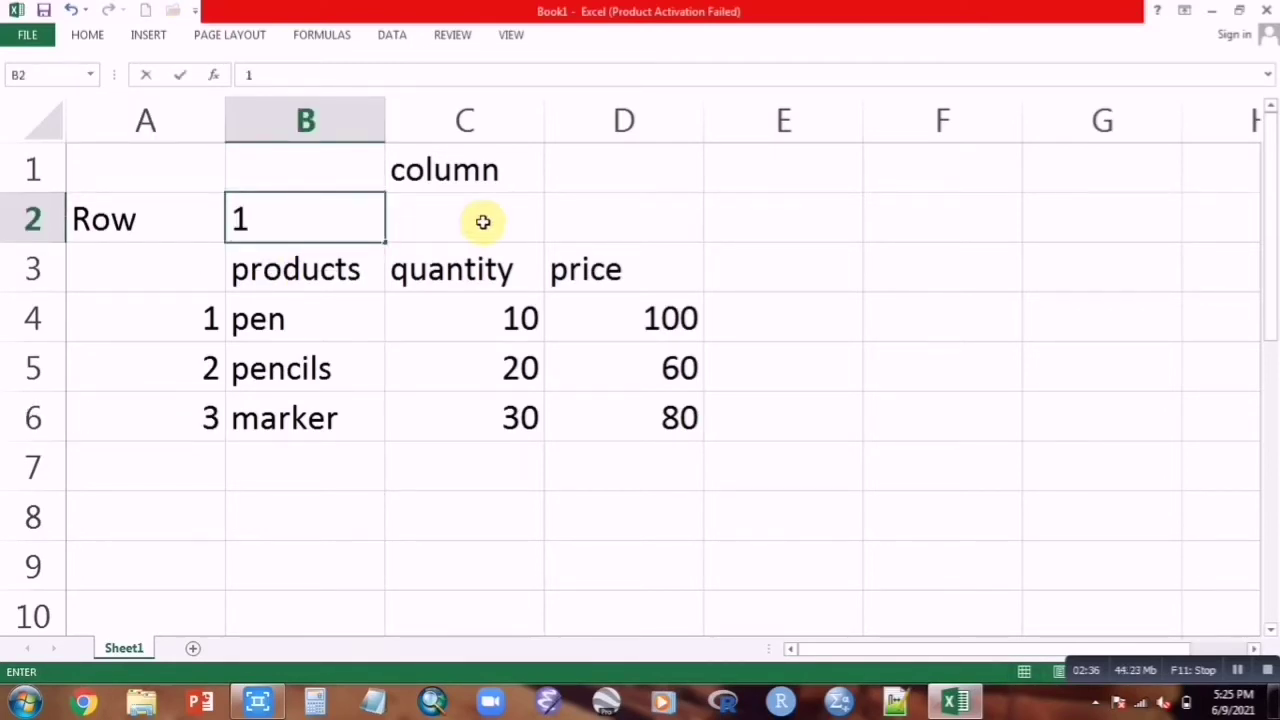
{"action": "left_click", "coordinate": [483, 221]}
{"action": "type", "text": "2"}
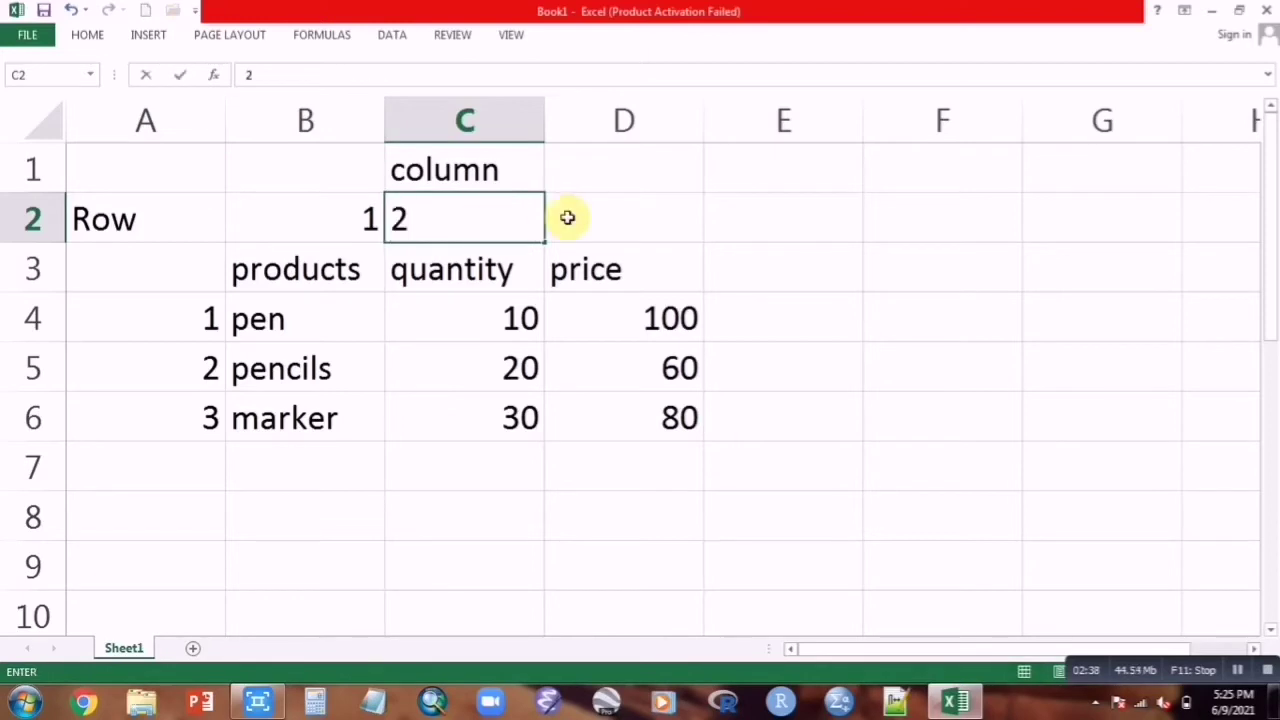
{"action": "left_click", "coordinate": [608, 220]}
{"action": "type", "text": "3"}
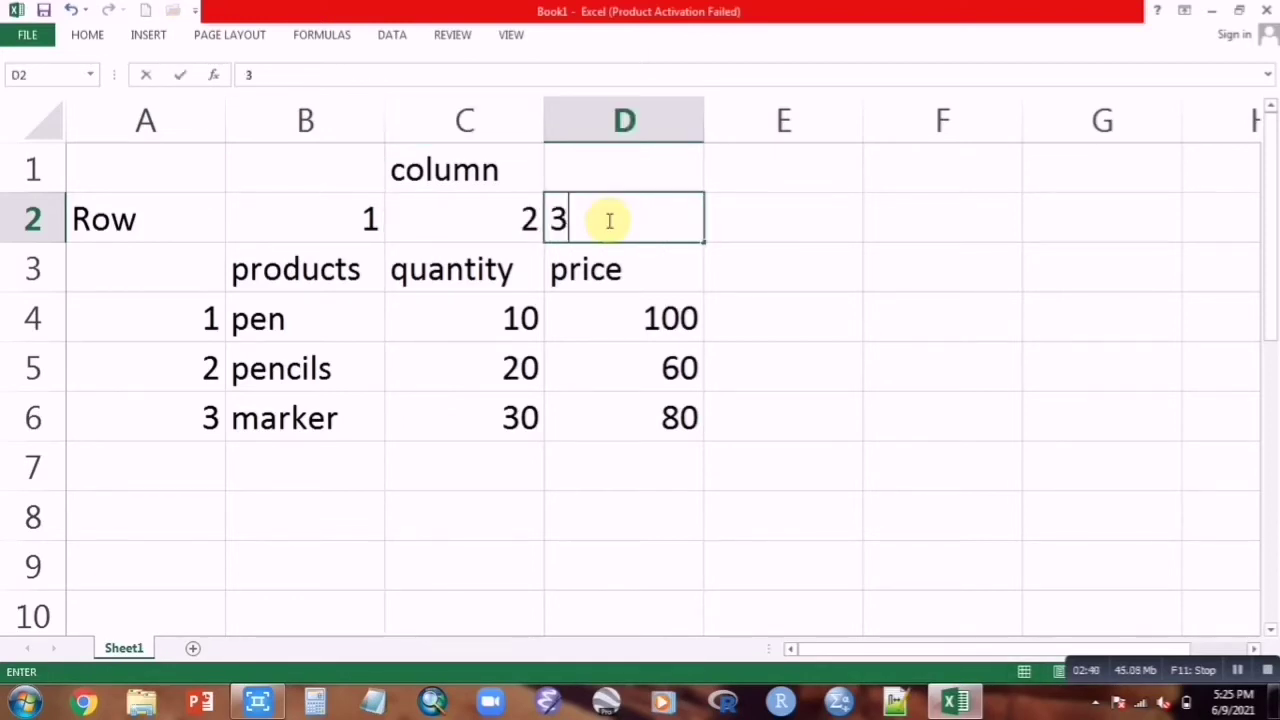
{"action": "left_click", "coordinate": [329, 451]}
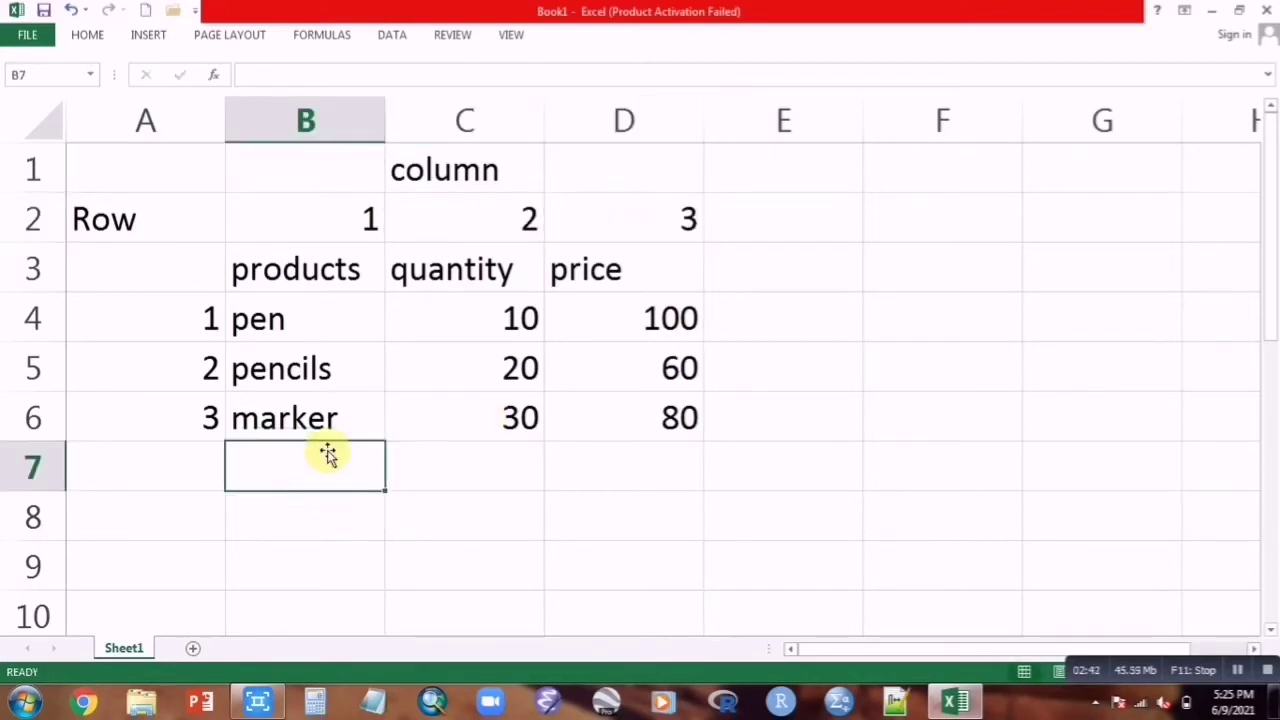
{"action": "left_click", "coordinate": [773, 226]}
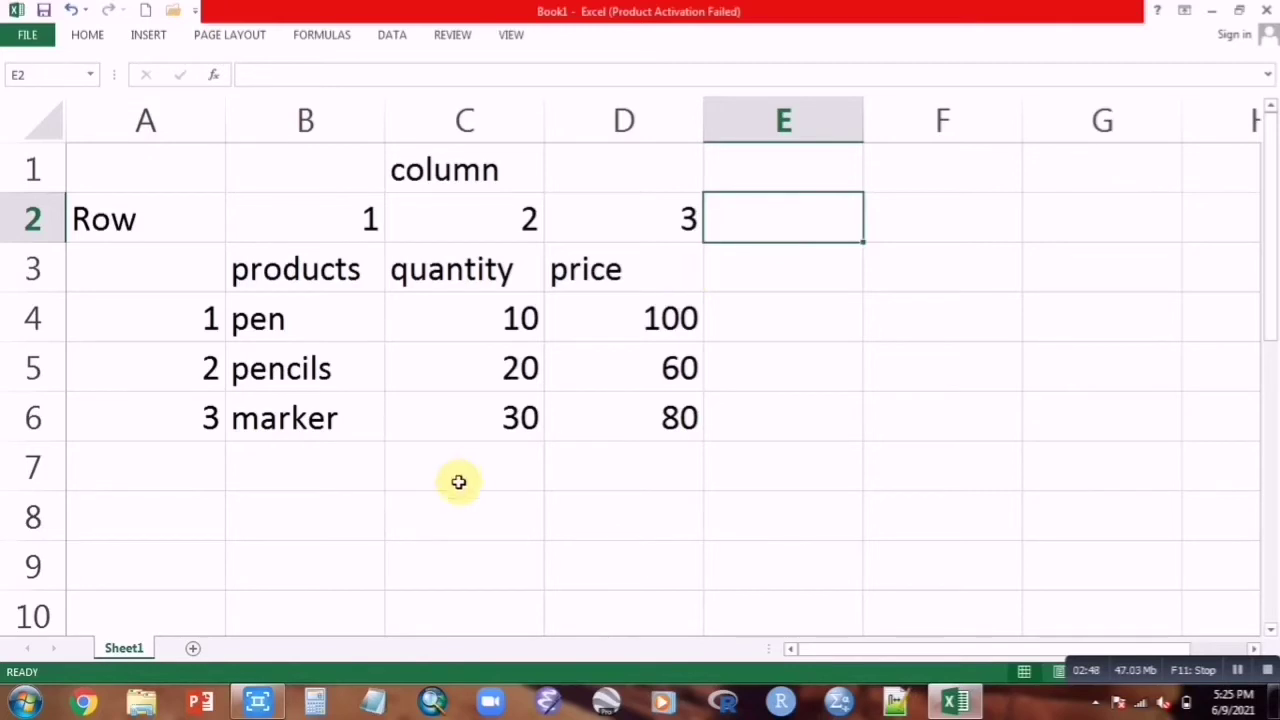
Look up the price of pencils in cell B8 with =INDEX(B4:D6,2,3)
{"action": "left_click", "coordinate": [292, 508]}
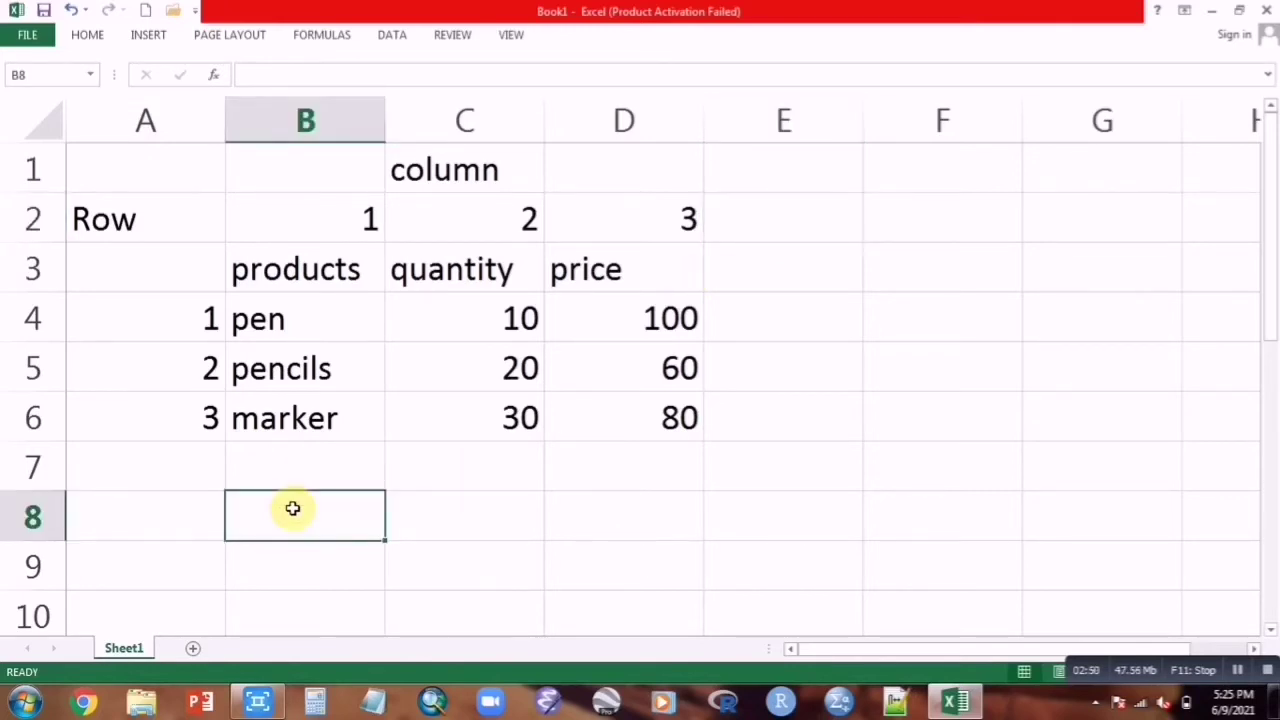
{"action": "type", "text": "=index"}
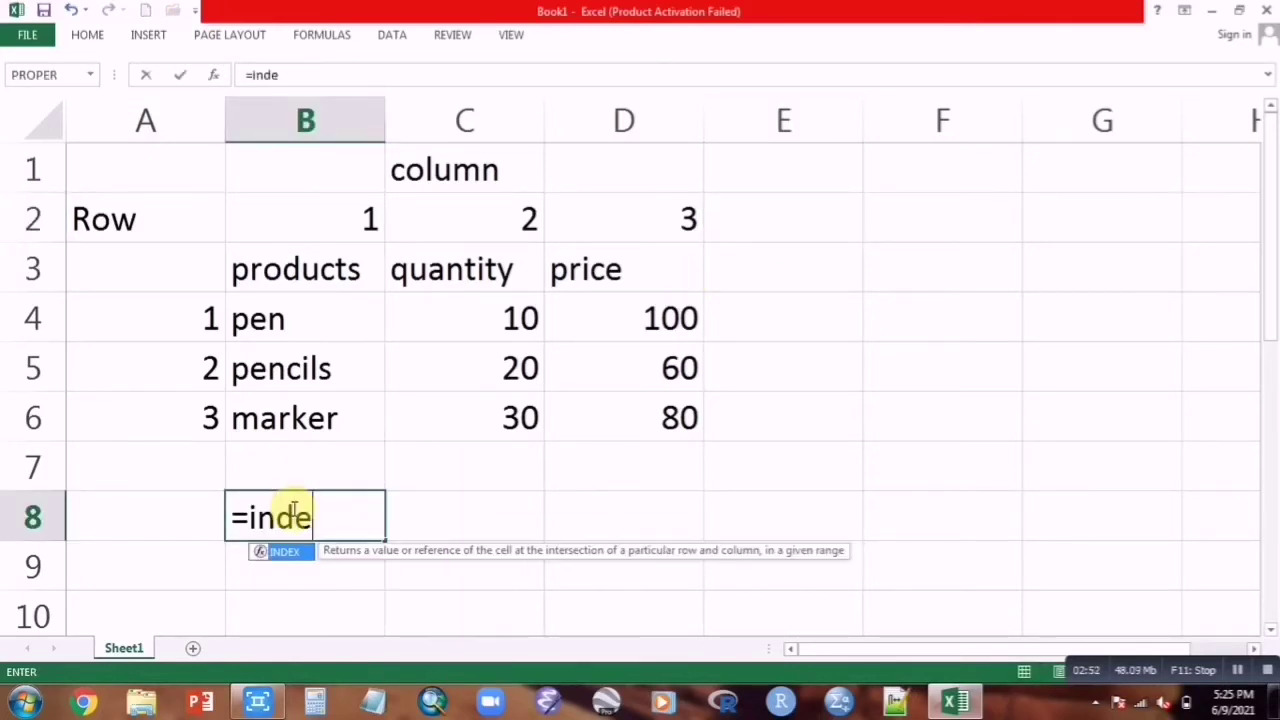
{"action": "double_click", "coordinate": [284, 551]}
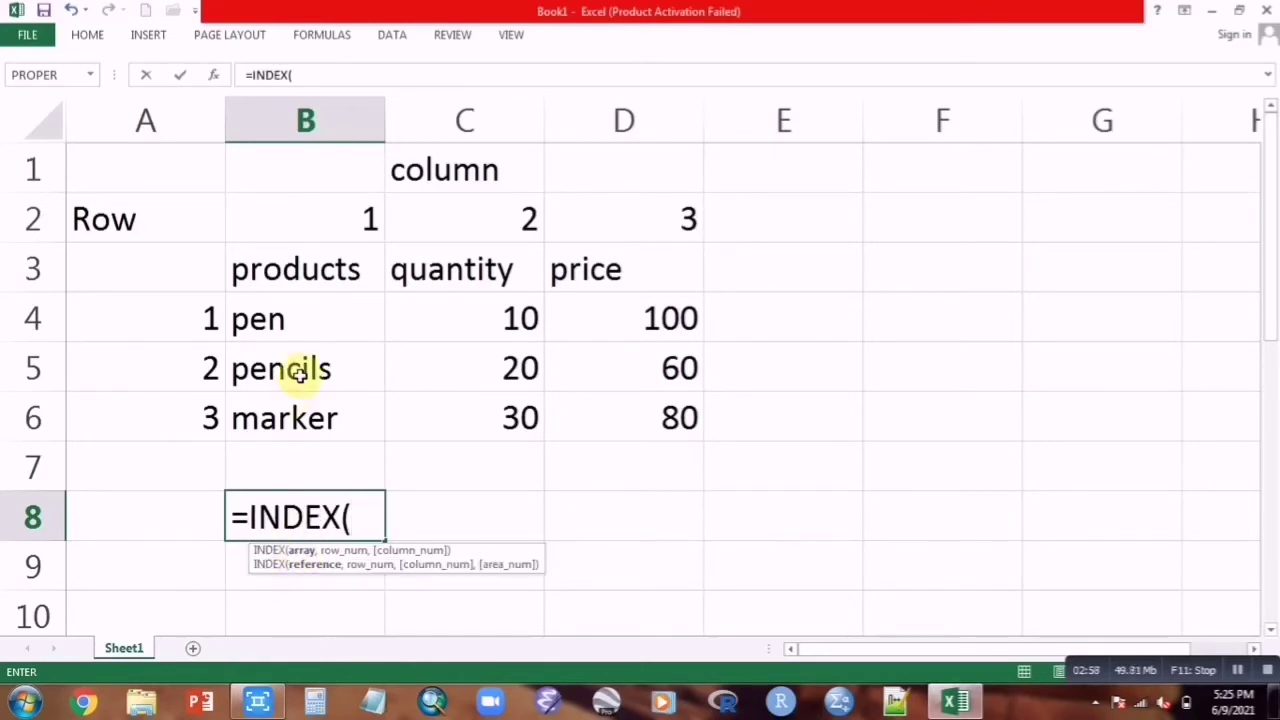
{"action": "left_click", "coordinate": [291, 316]}
{"action": "left_click_drag", "start_coordinate": [291, 316], "coordinate": [605, 410]}
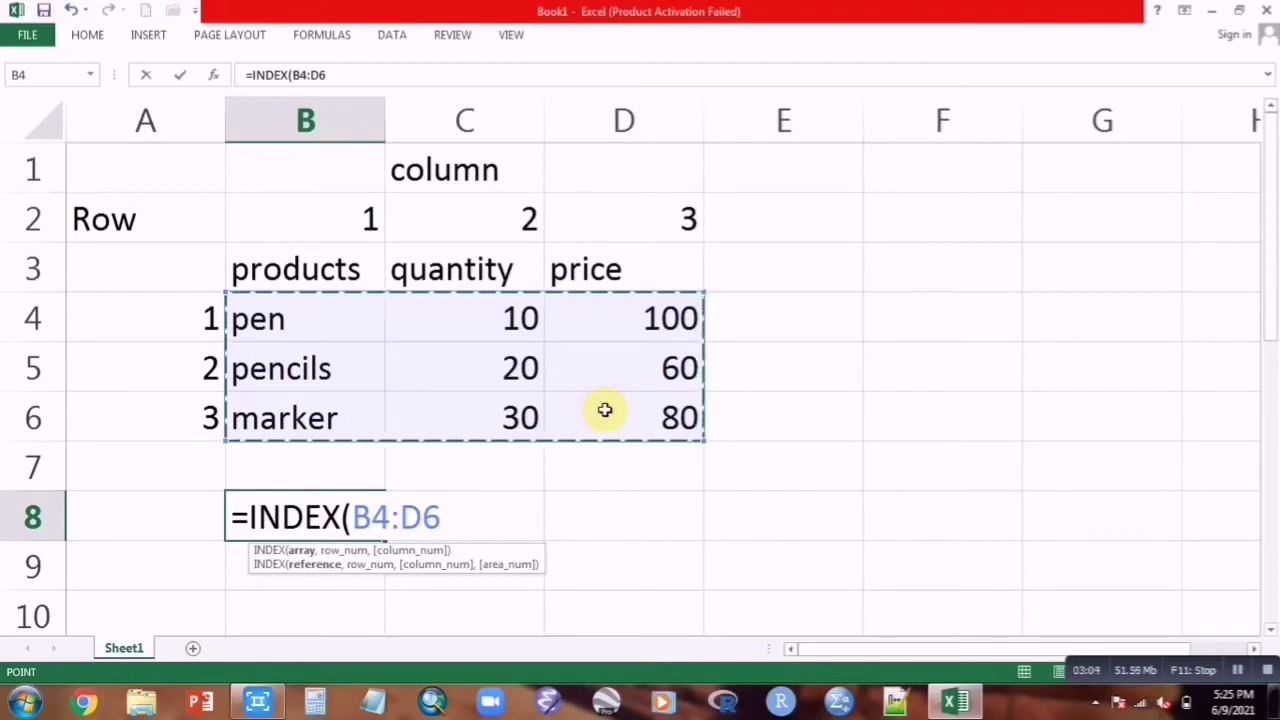
{"action": "type", "text": ","}
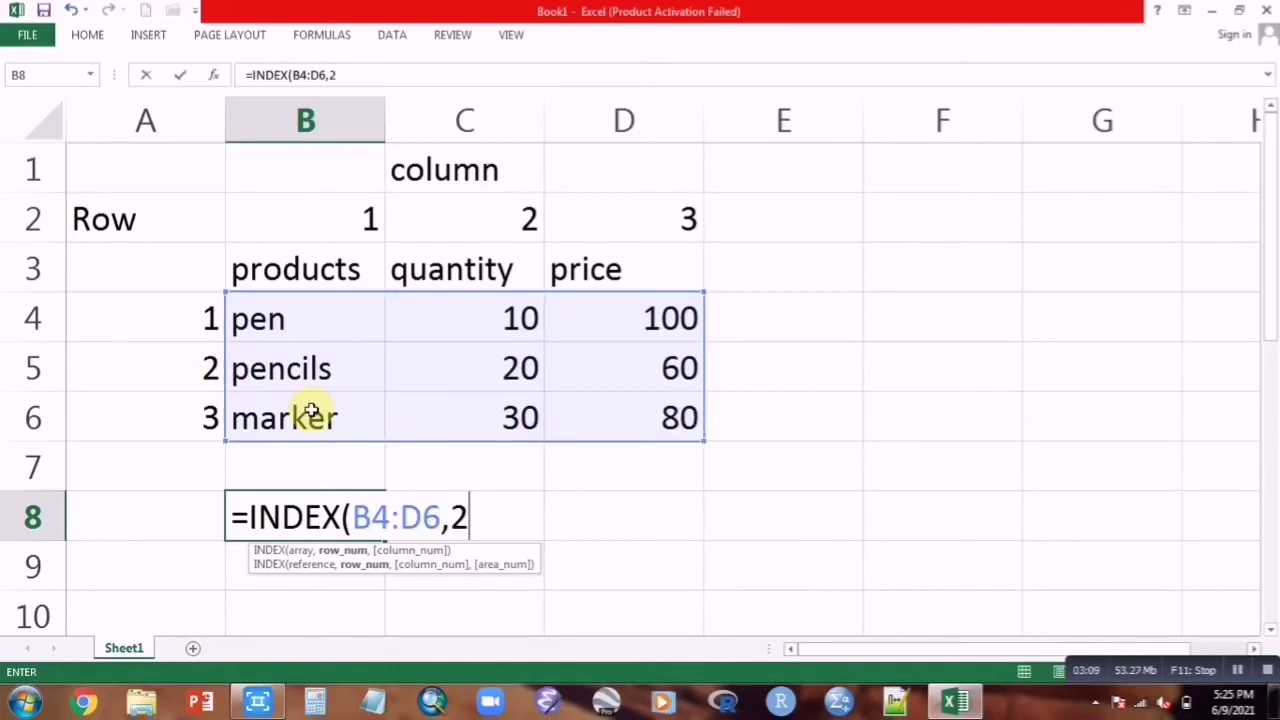
{"action": "type", "text": "2,"}
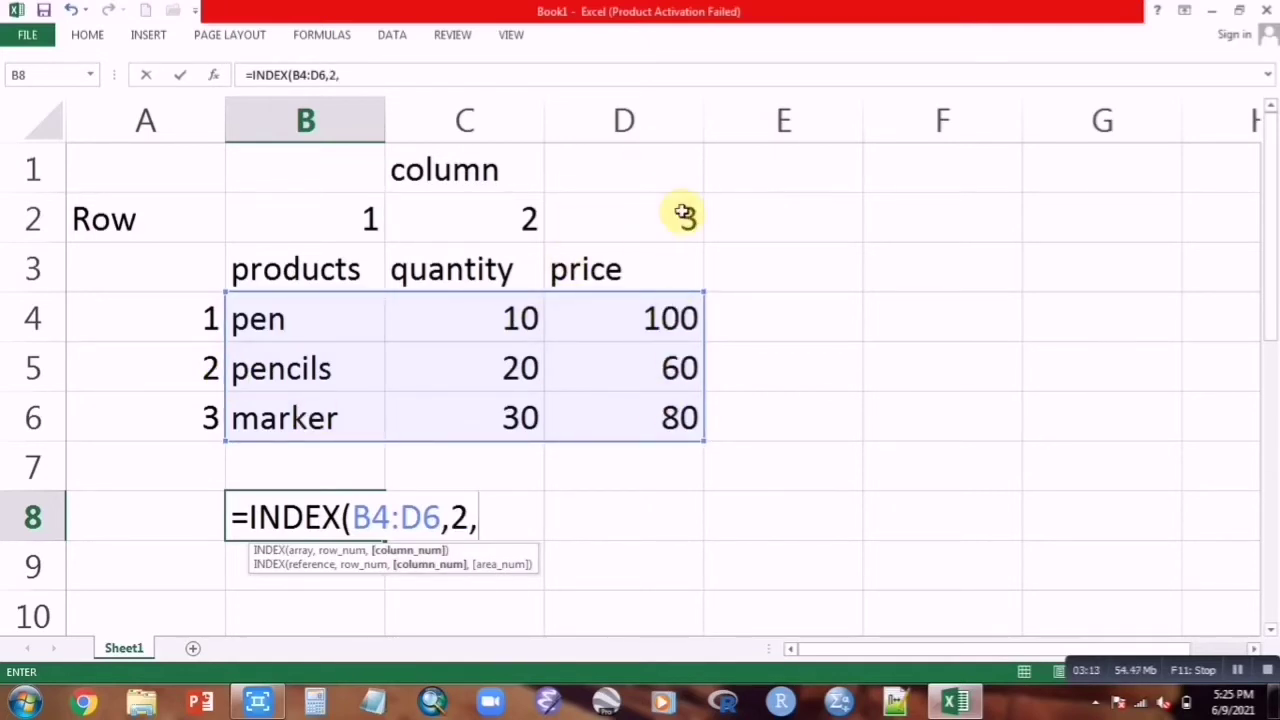
{"action": "type", "text": "3"}
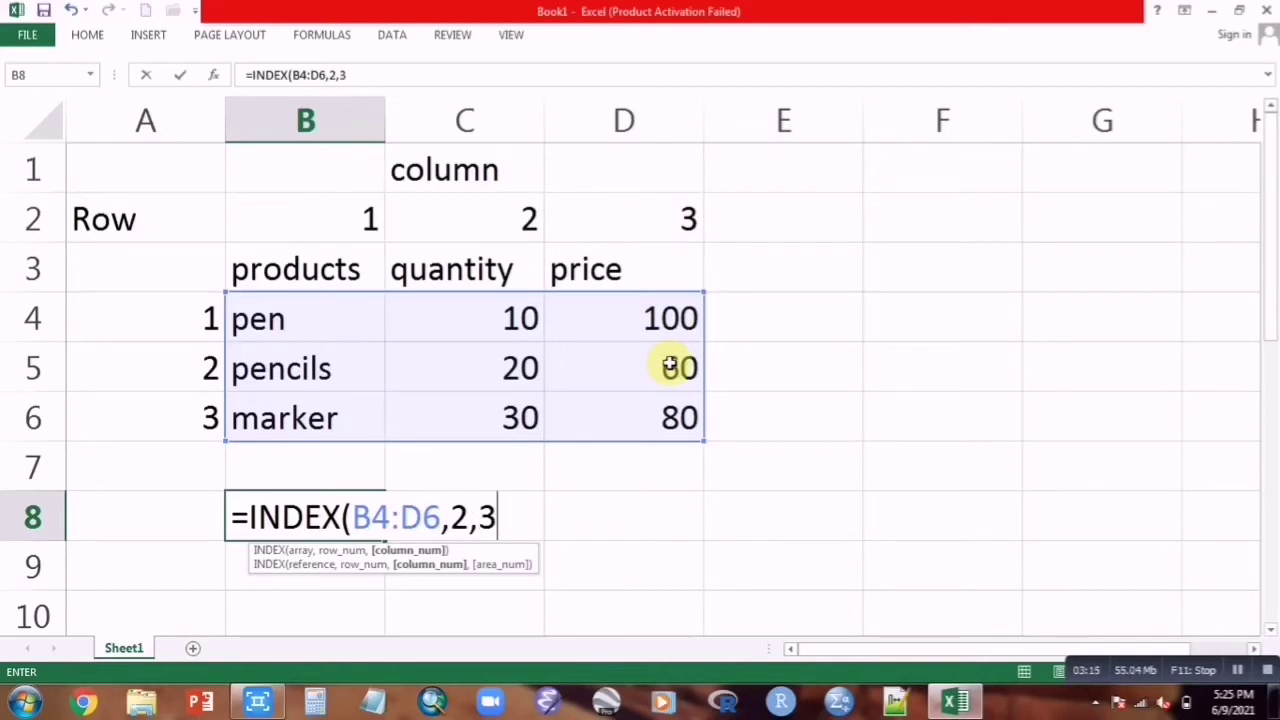
{"action": "type", "text": ")"}
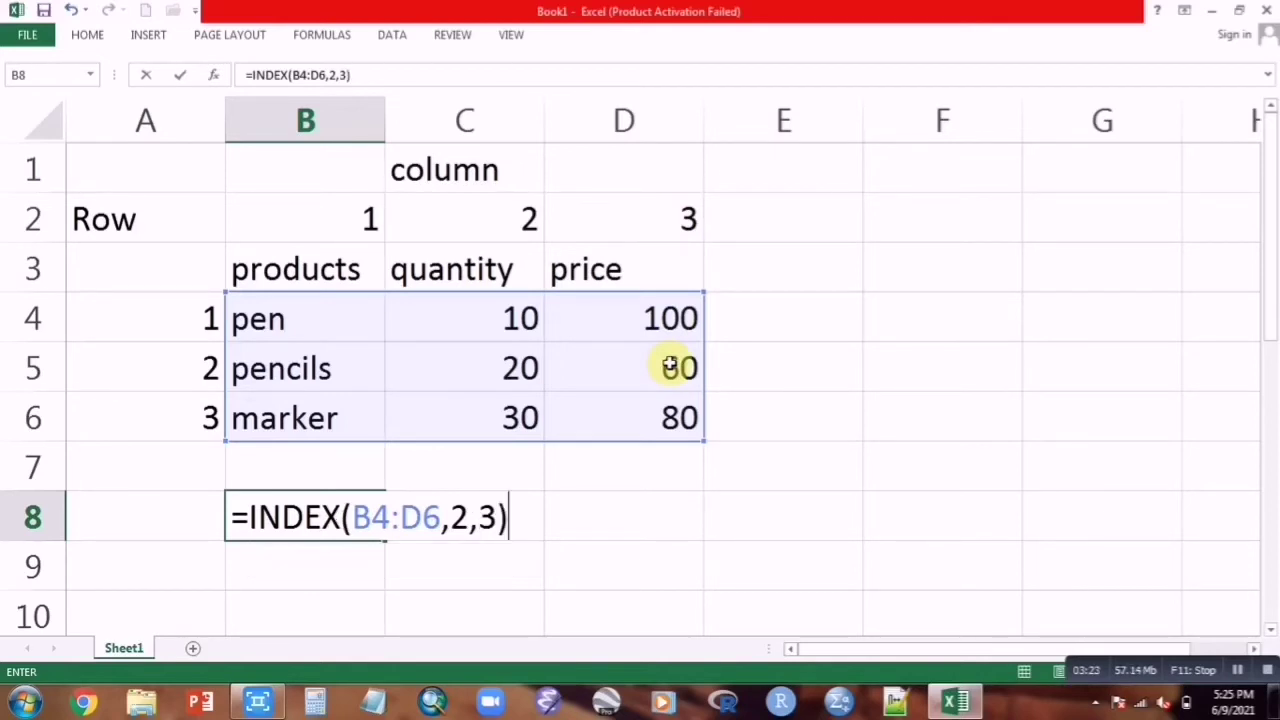
{"action": "key", "text": "Return"}
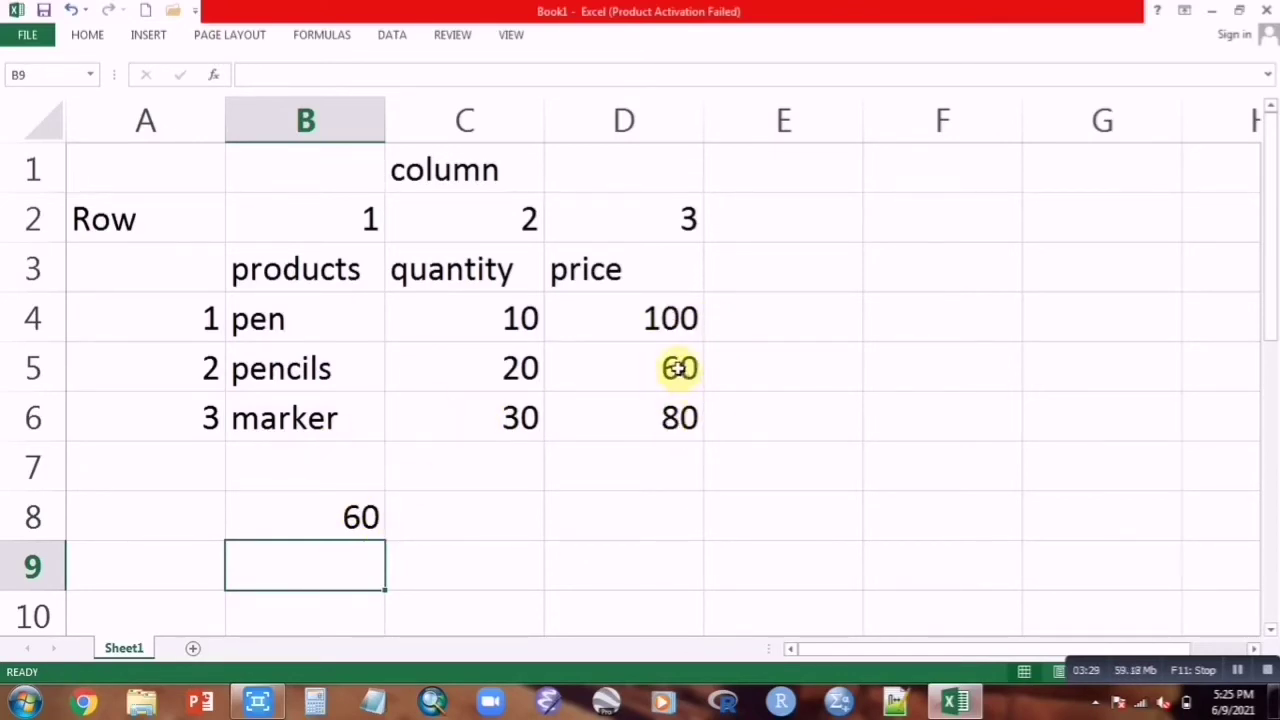
Look up the quantity of pens in cell B9 with =INDEX(B4:D6,1,2)
{"action": "type", "text": "="}
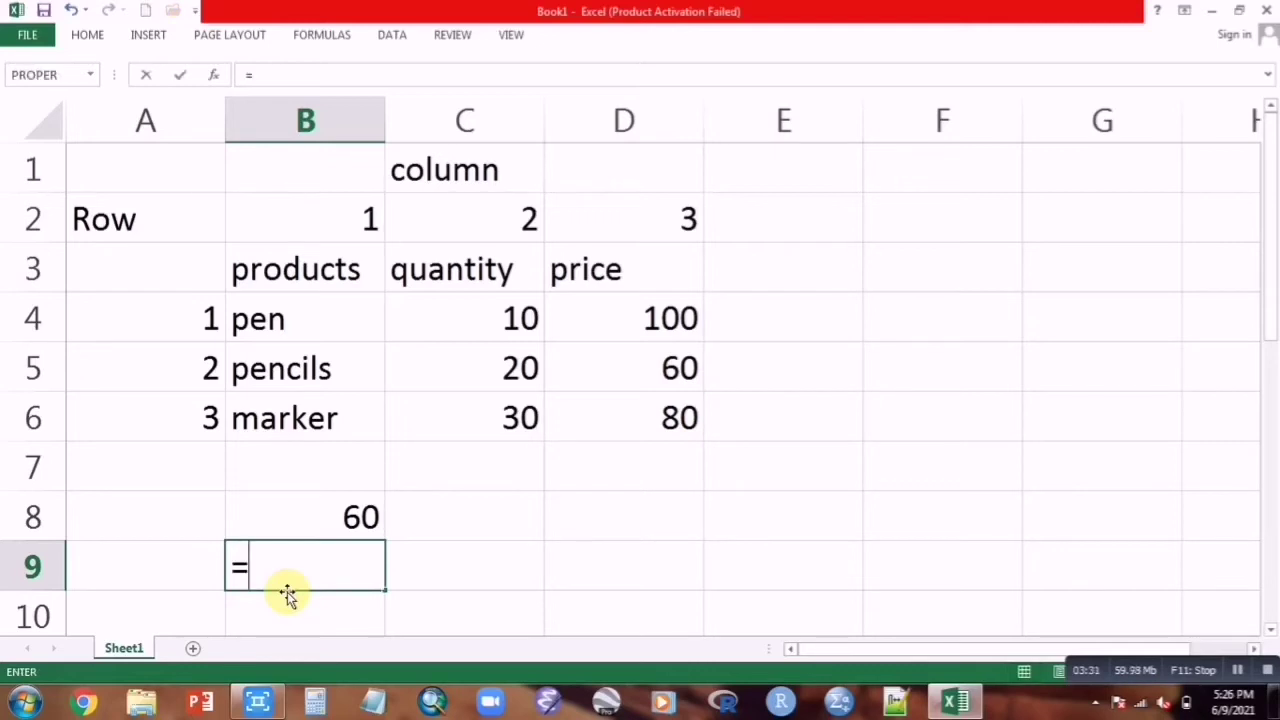
{"action": "type", "text": "inde"}
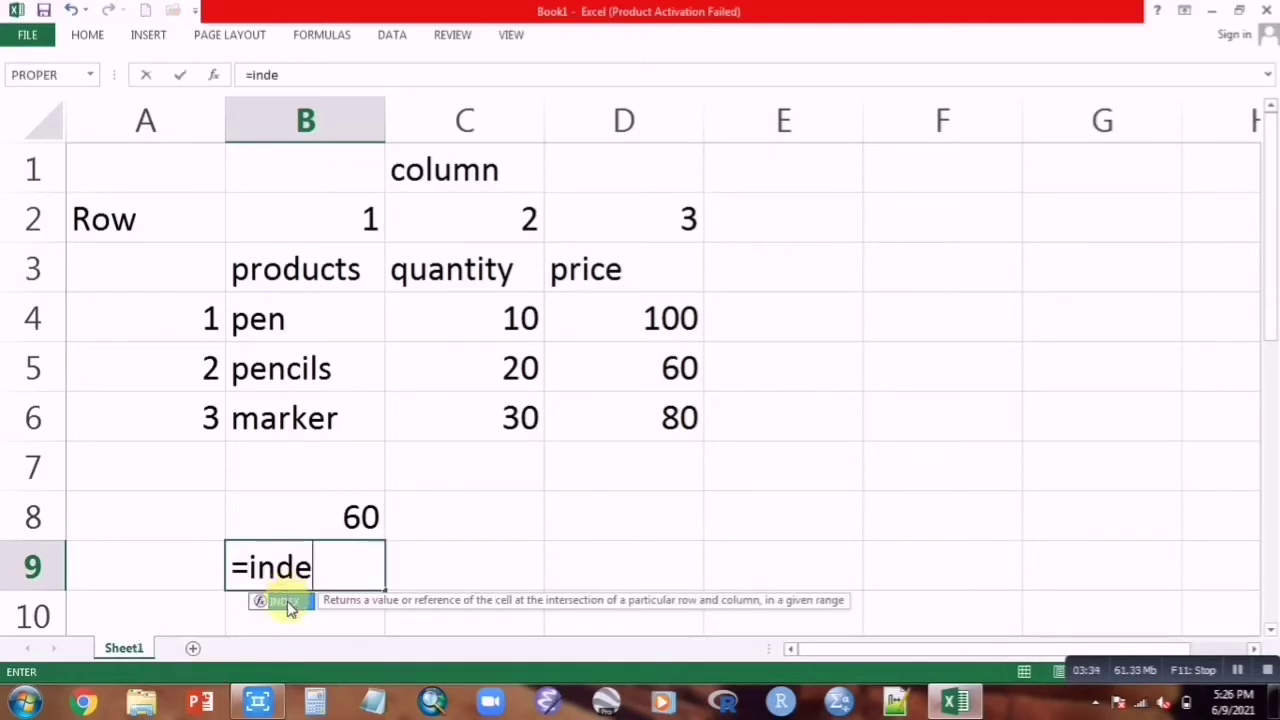
{"action": "double_click", "coordinate": [286, 602]}
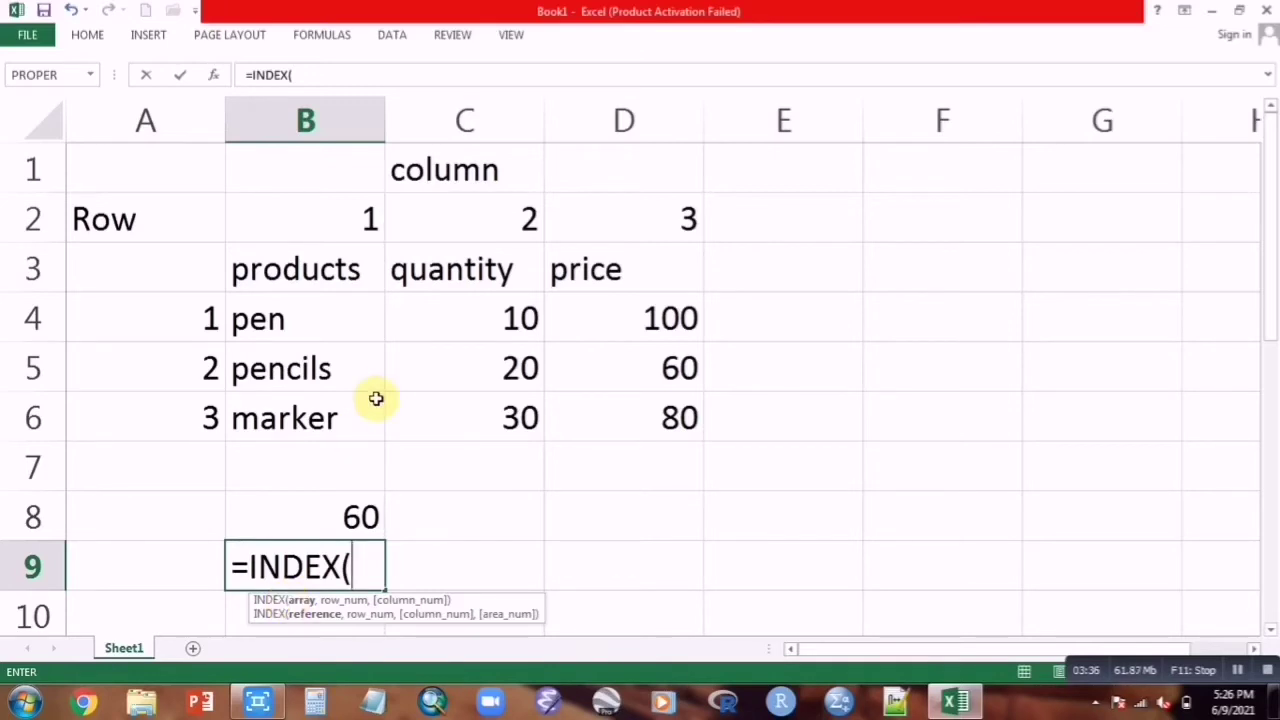
{"action": "left_click", "coordinate": [298, 315]}
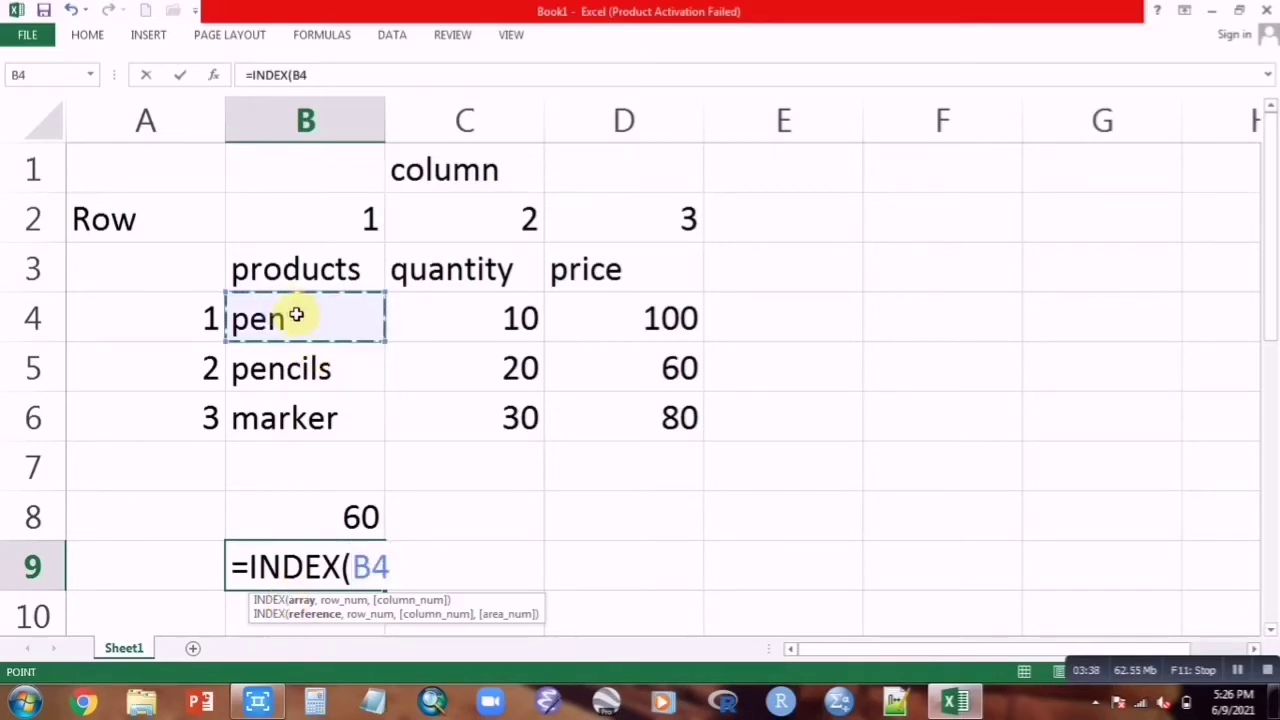
{"action": "left_click_drag", "start_coordinate": [297, 315], "coordinate": [583, 400]}
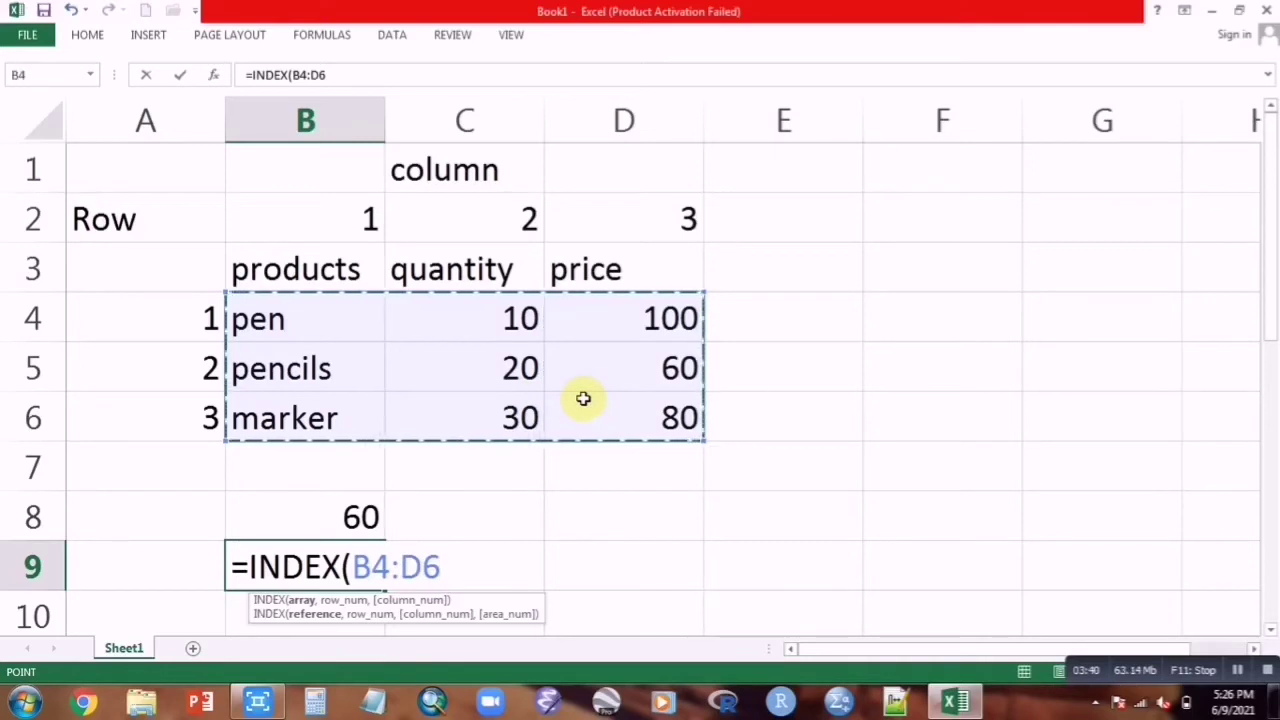
{"action": "type", "text": ","}
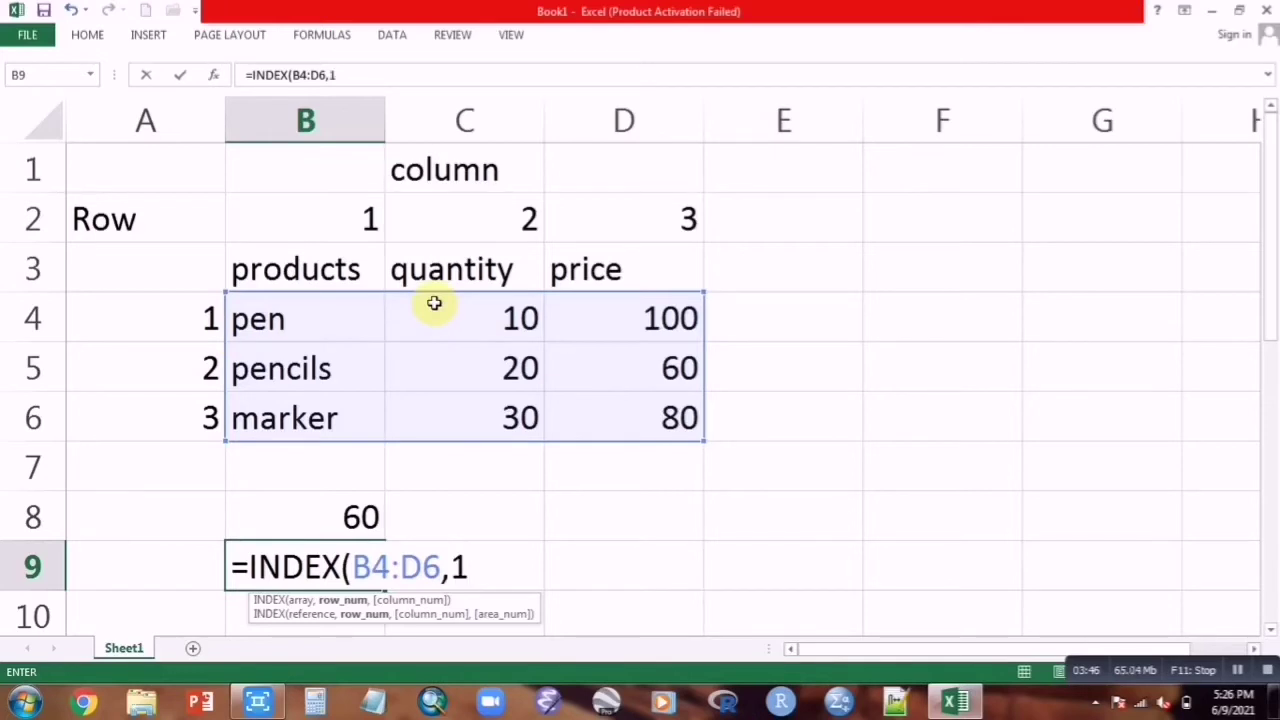
{"action": "type", "text": "1,"}
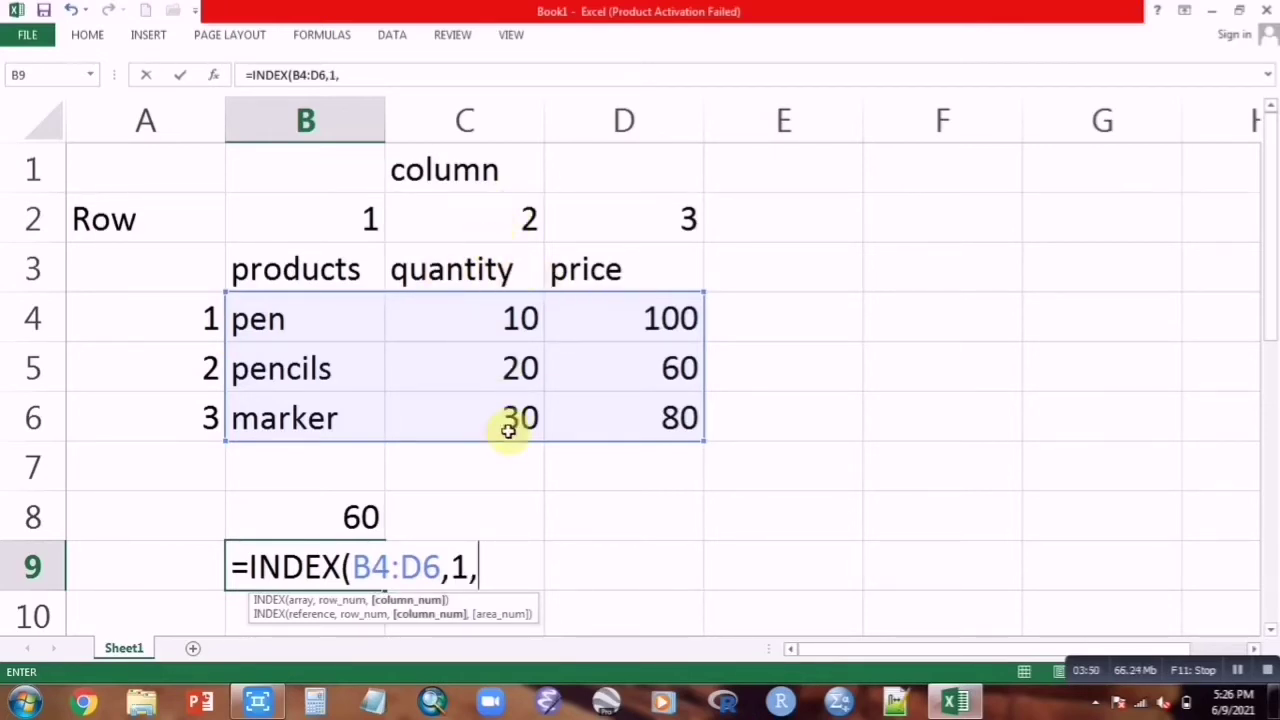
{"action": "type", "text": "2)"}
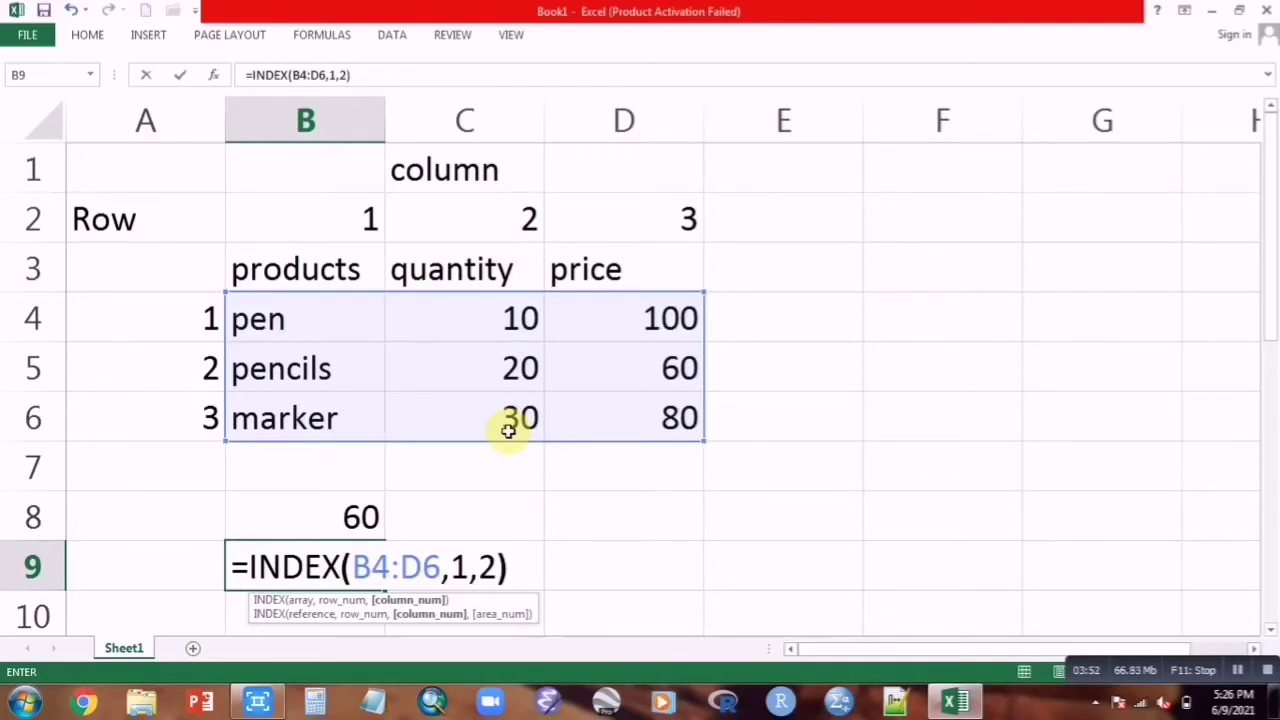
{"action": "key", "text": "Return"}
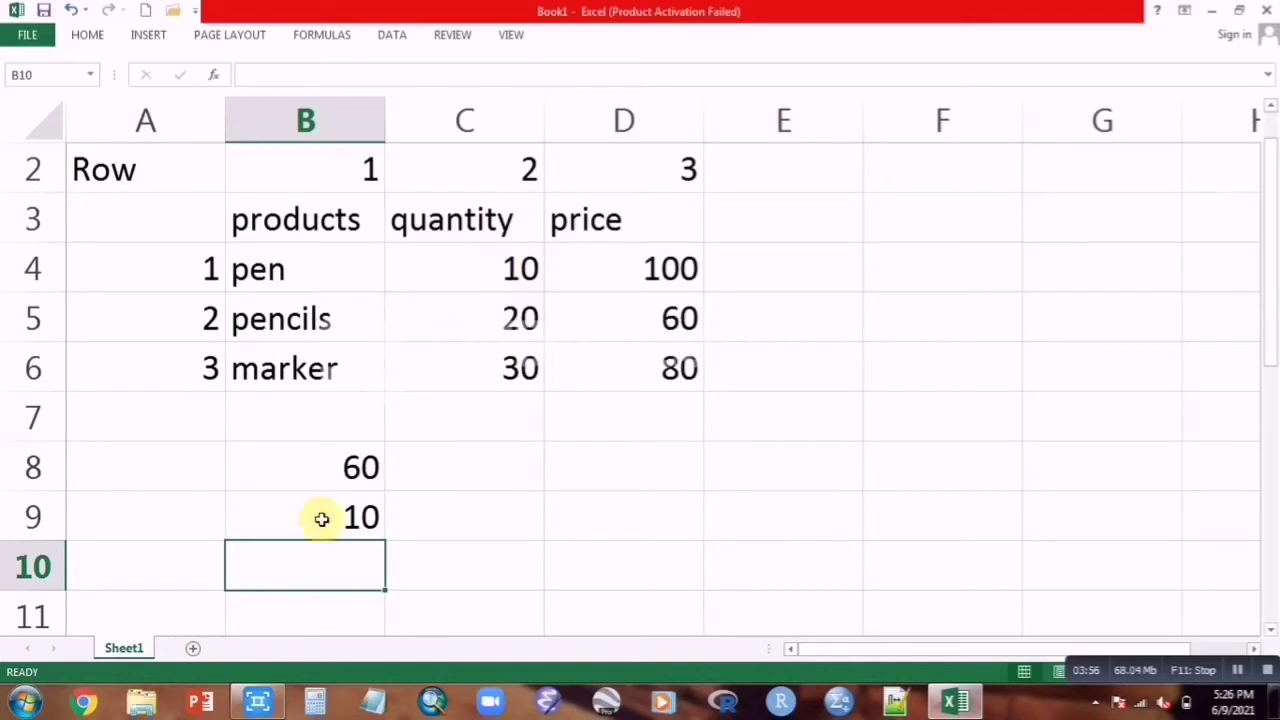
Look up the quantity of markers in cell B10 with =INDEX(B4:D6,3,2)
{"action": "type", "text": "=inde"}
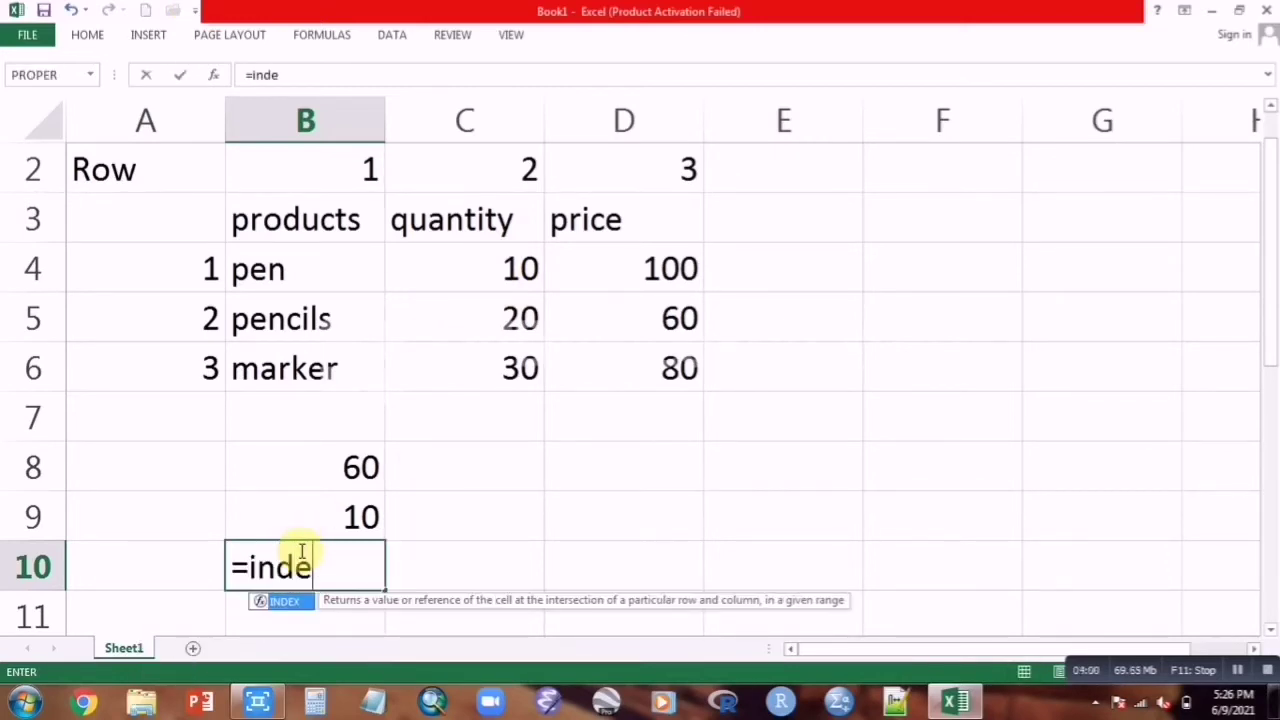
{"action": "type", "text": "x"}
{"action": "double_click", "coordinate": [286, 601]}
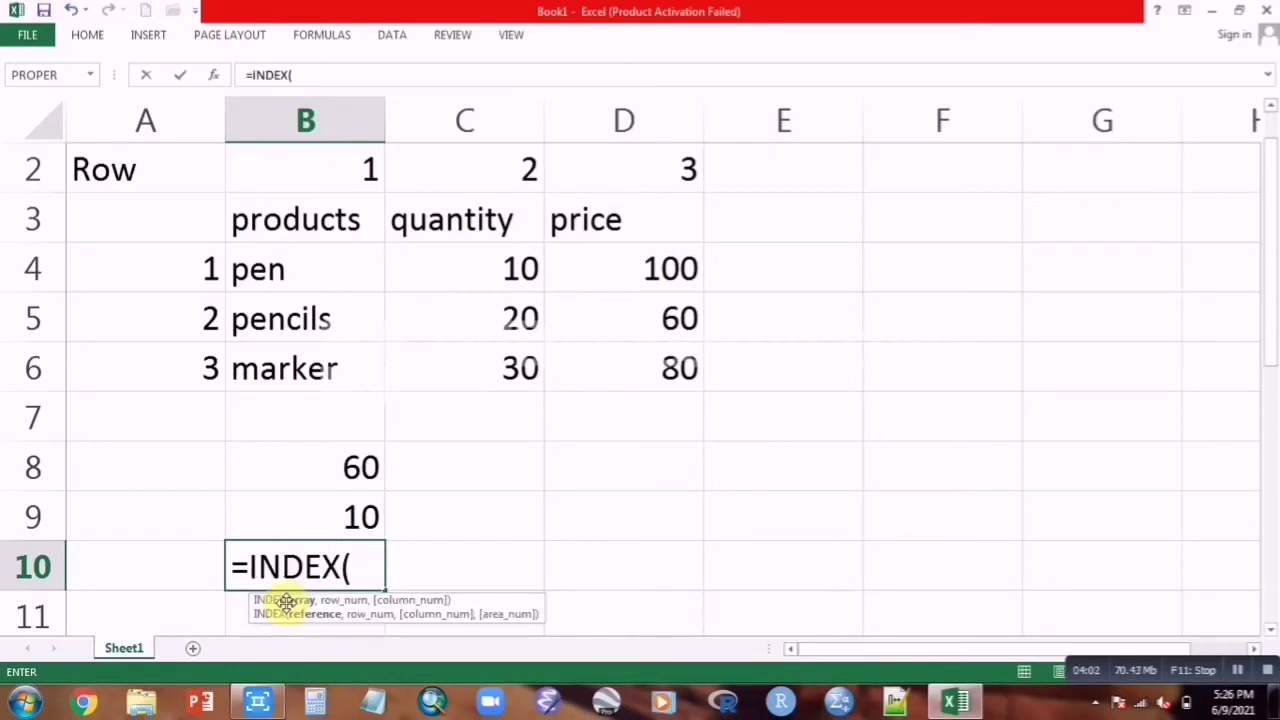
{"action": "left_click", "coordinate": [272, 270]}
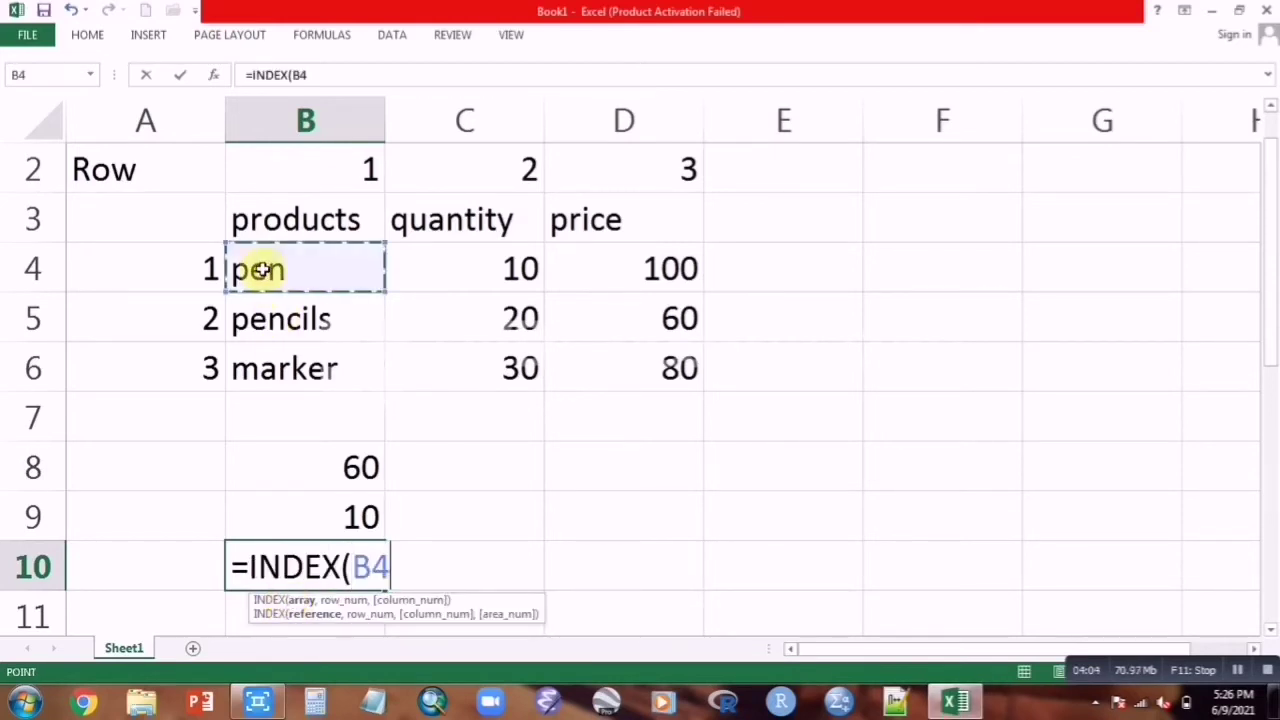
{"action": "left_click_drag", "start_coordinate": [282, 270], "coordinate": [599, 352]}
{"action": "type", "text": ","}
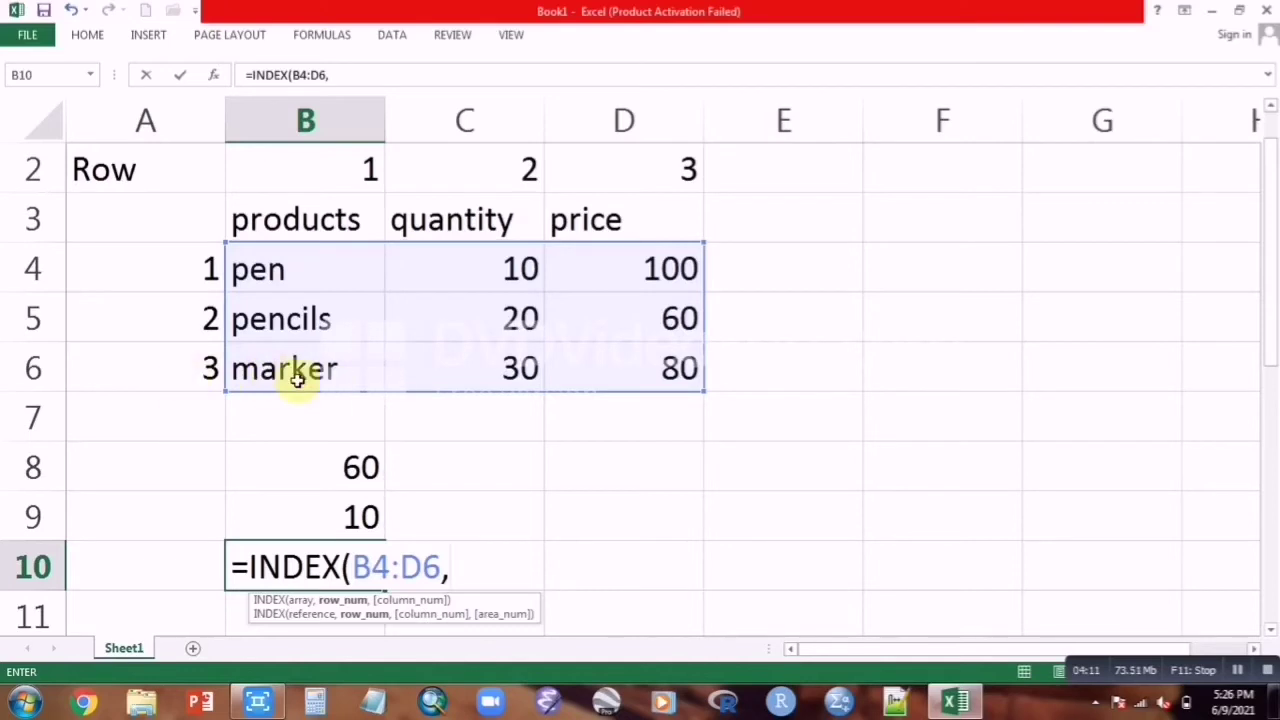
{"action": "type", "text": "3,"}
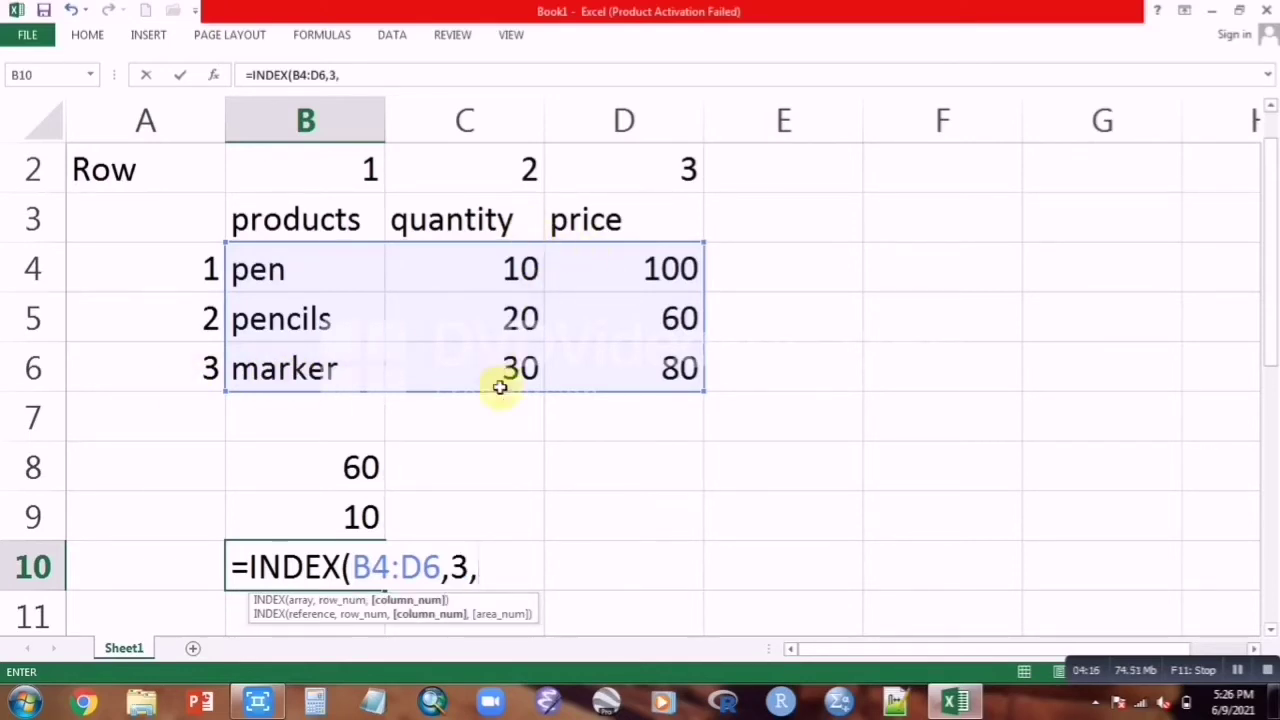
{"action": "type", "text": "2"}
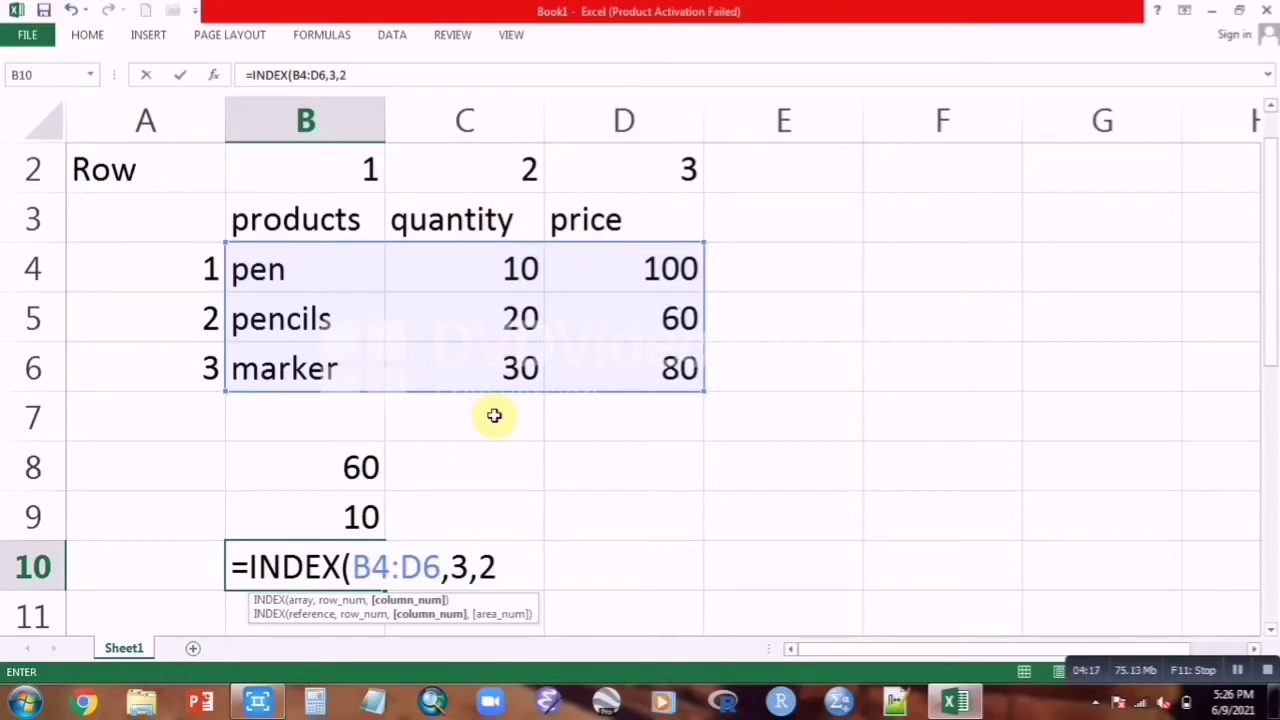
{"action": "type", "text": ")"}
{"action": "key", "text": "Return"}
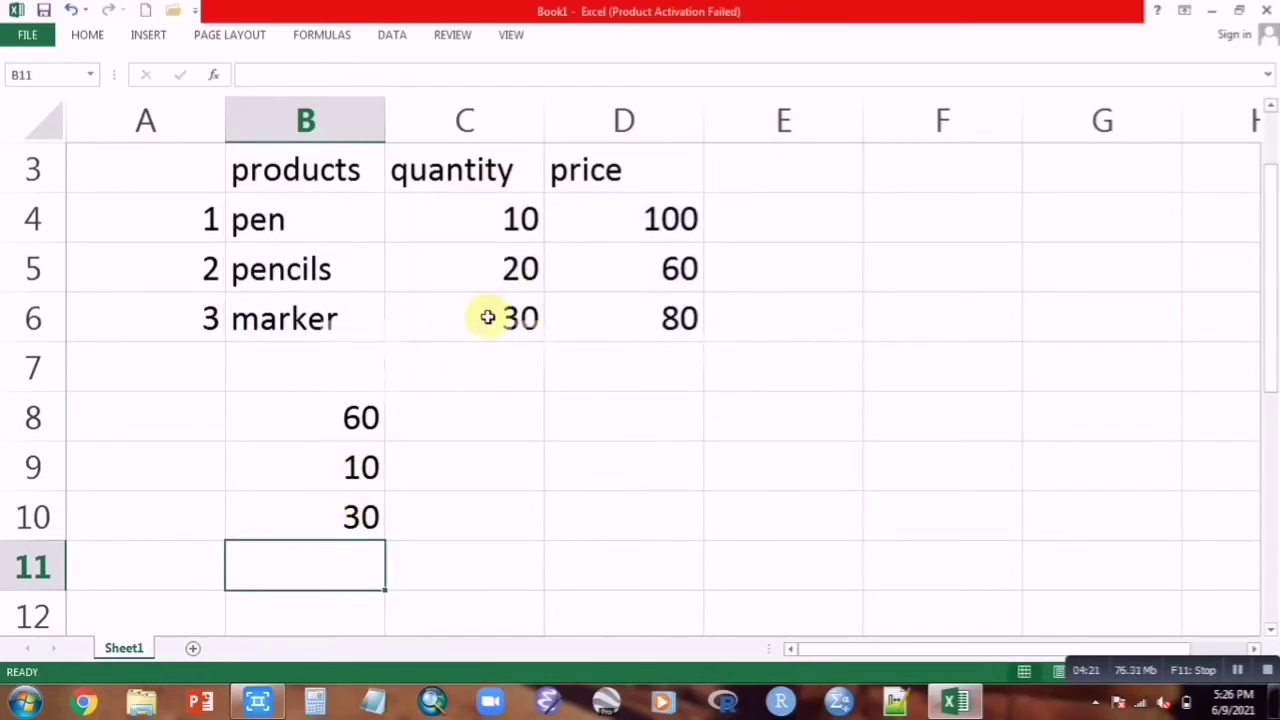
Review the INDEX formulas in cells B10, B9 and B8 and the table range they refer to
{"action": "left_click", "coordinate": [336, 517]}
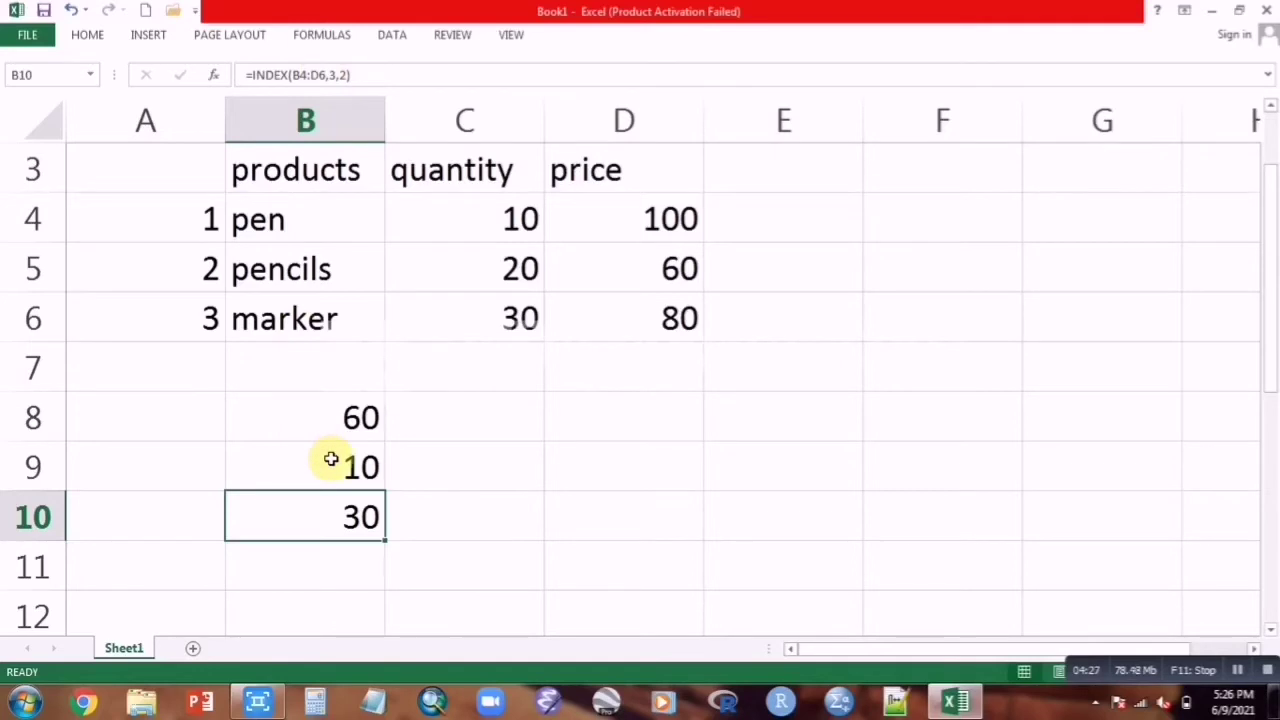
{"action": "double_click", "coordinate": [331, 460]}
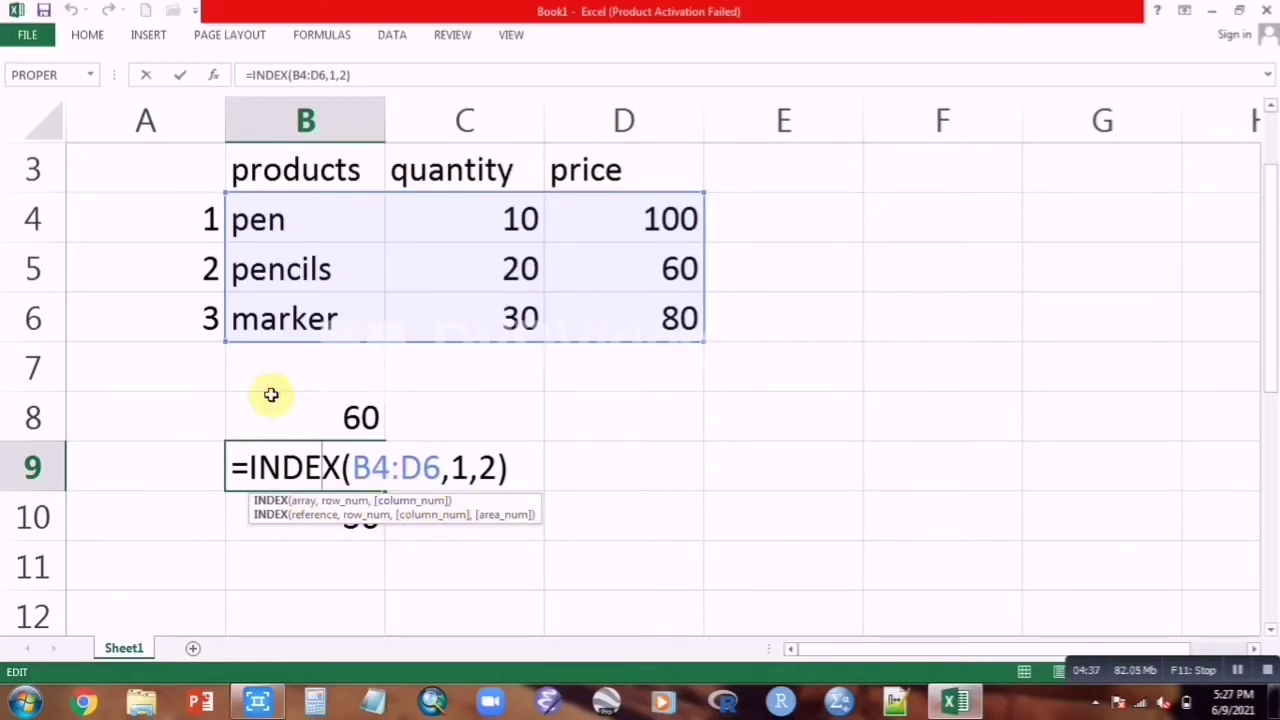
{"action": "double_click", "coordinate": [312, 418]}
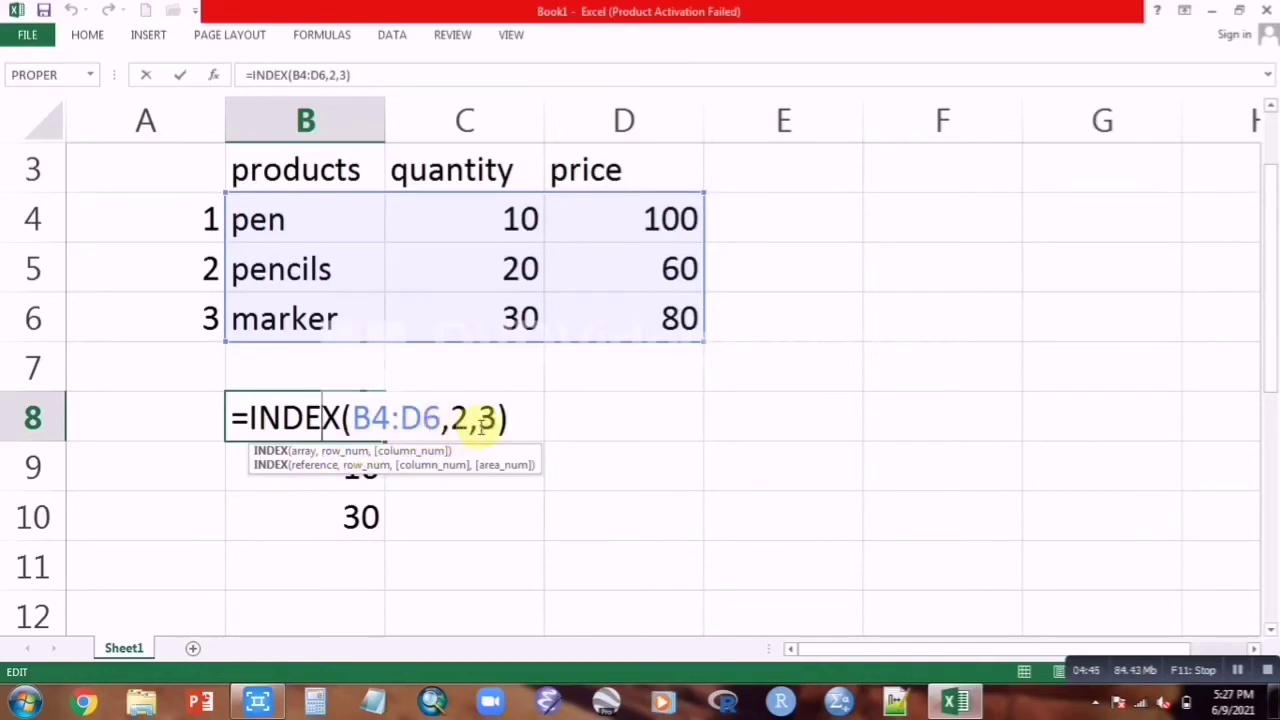
Replace the formula in cell B10 with =INDEX(B4:D6,3,1) to look up the product name in the table's third row
{"action": "double_click", "coordinate": [350, 517]}
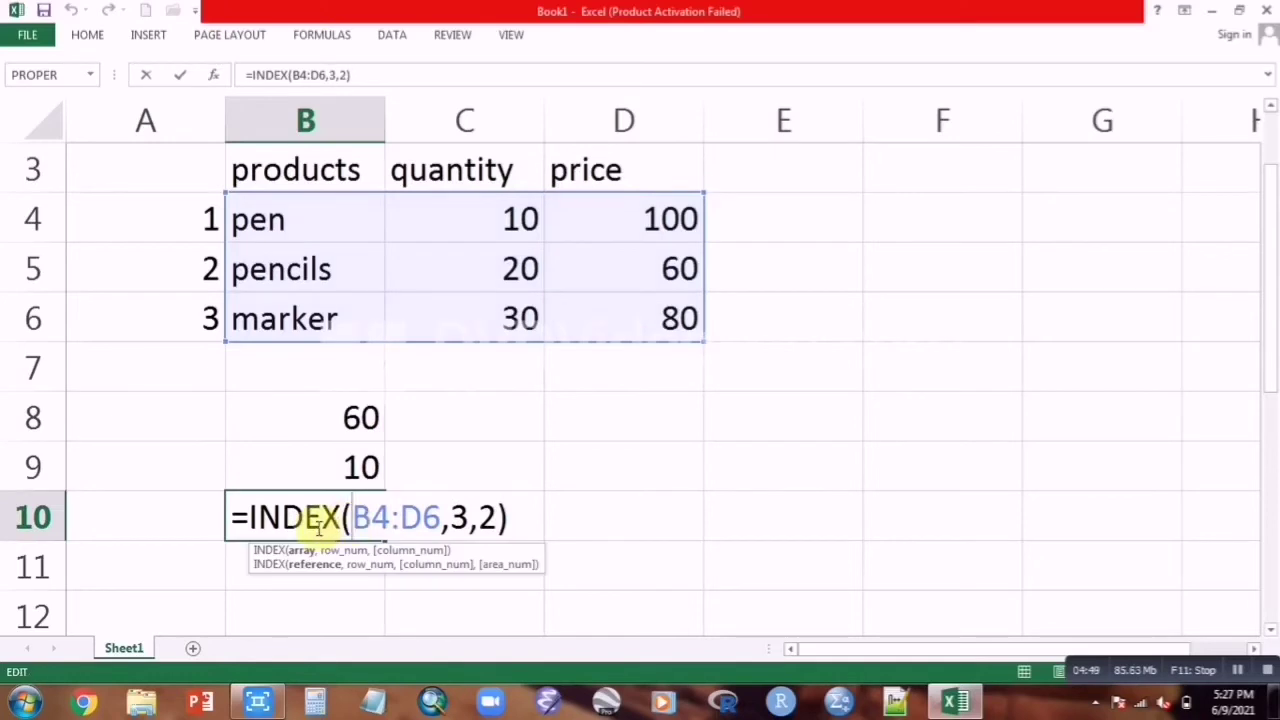
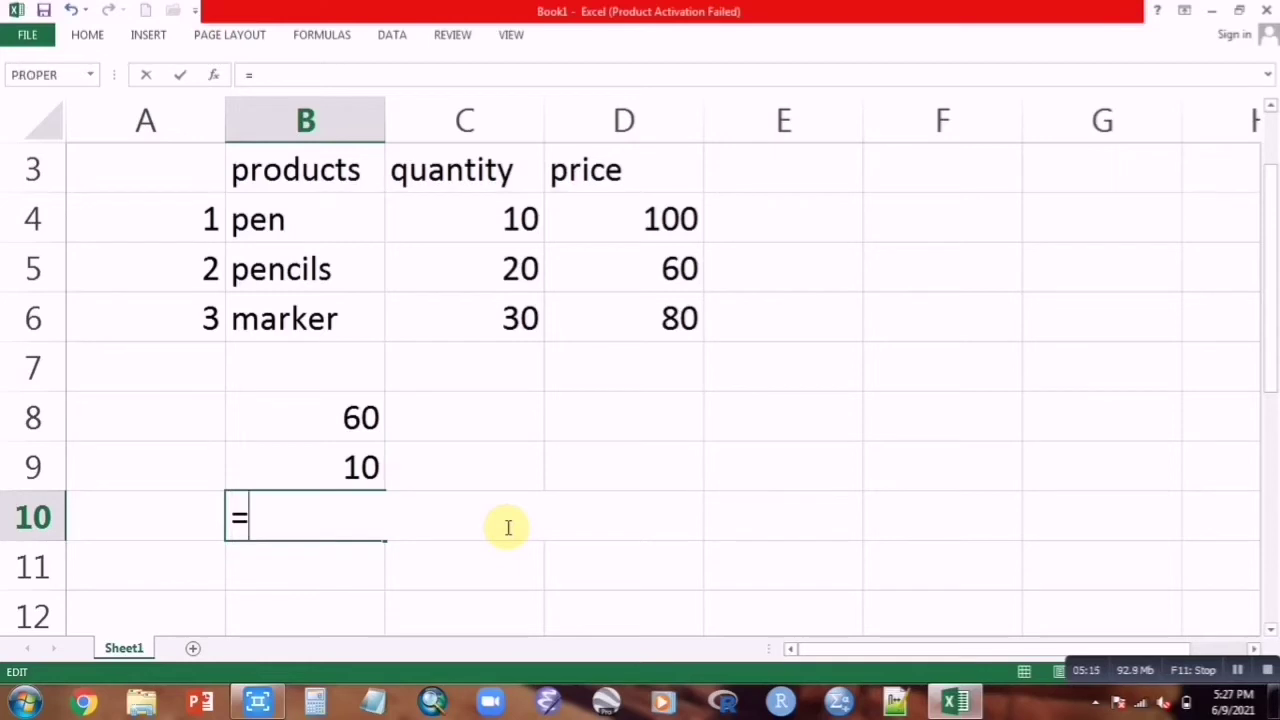
{"action": "type", "text": "inde"}
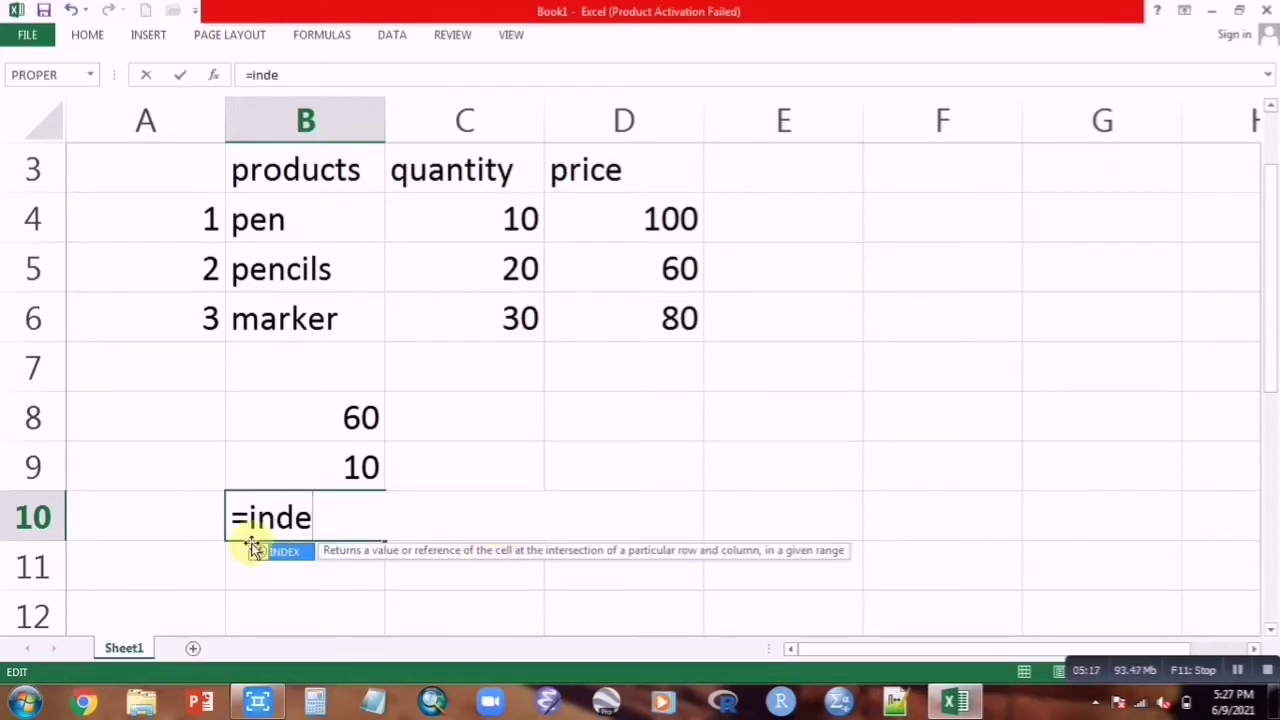
{"action": "double_click", "coordinate": [290, 553]}
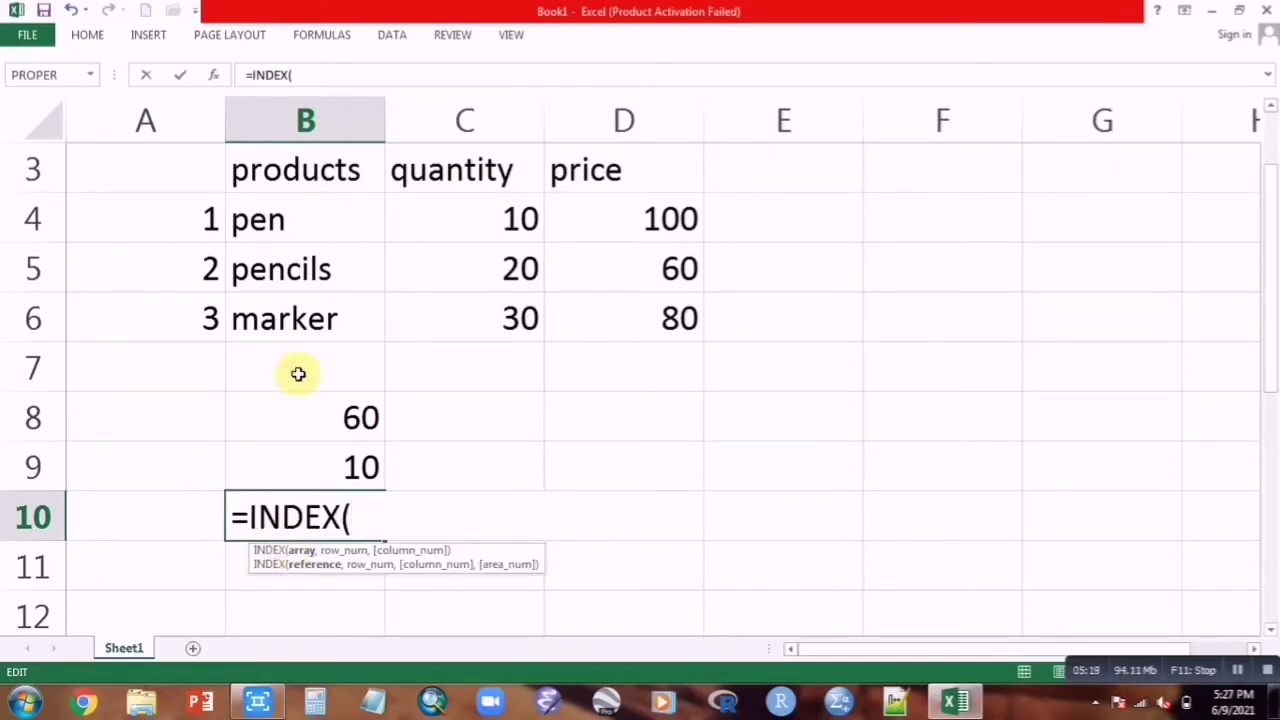
{"action": "left_click", "coordinate": [292, 226]}
{"action": "left_click_drag", "start_coordinate": [307, 248], "coordinate": [612, 311]}
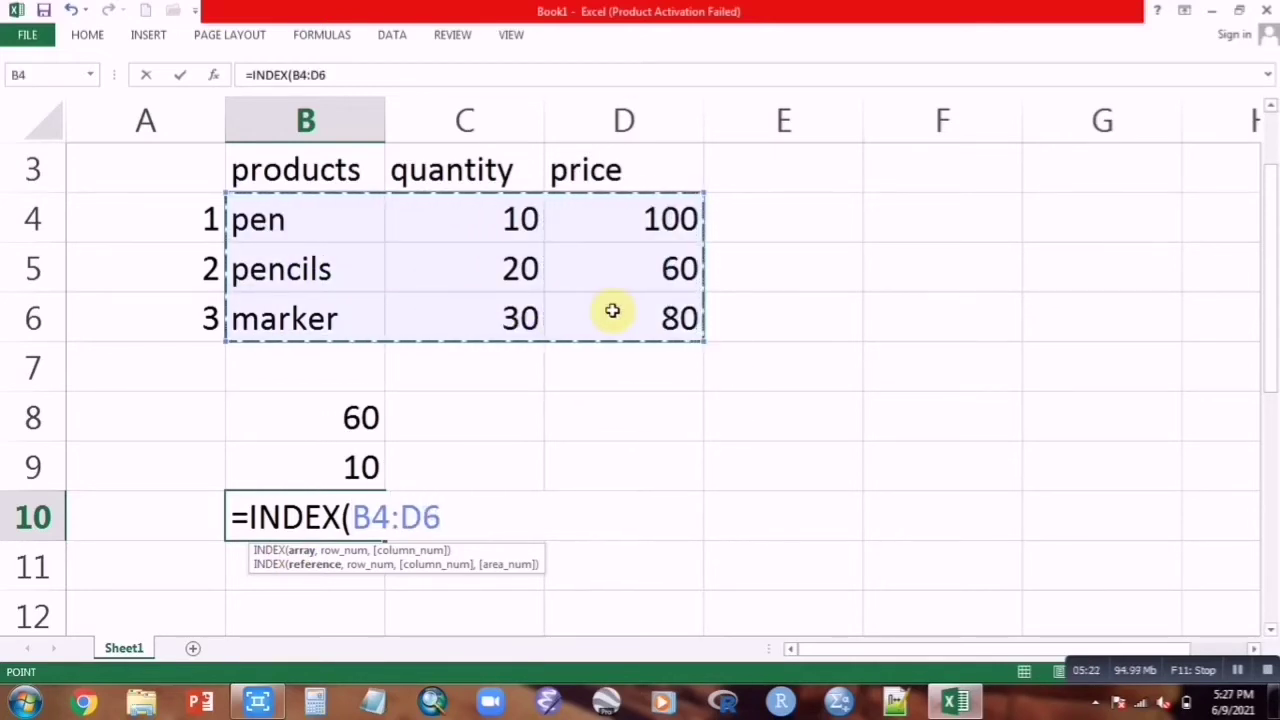
{"action": "type", "text": ","}
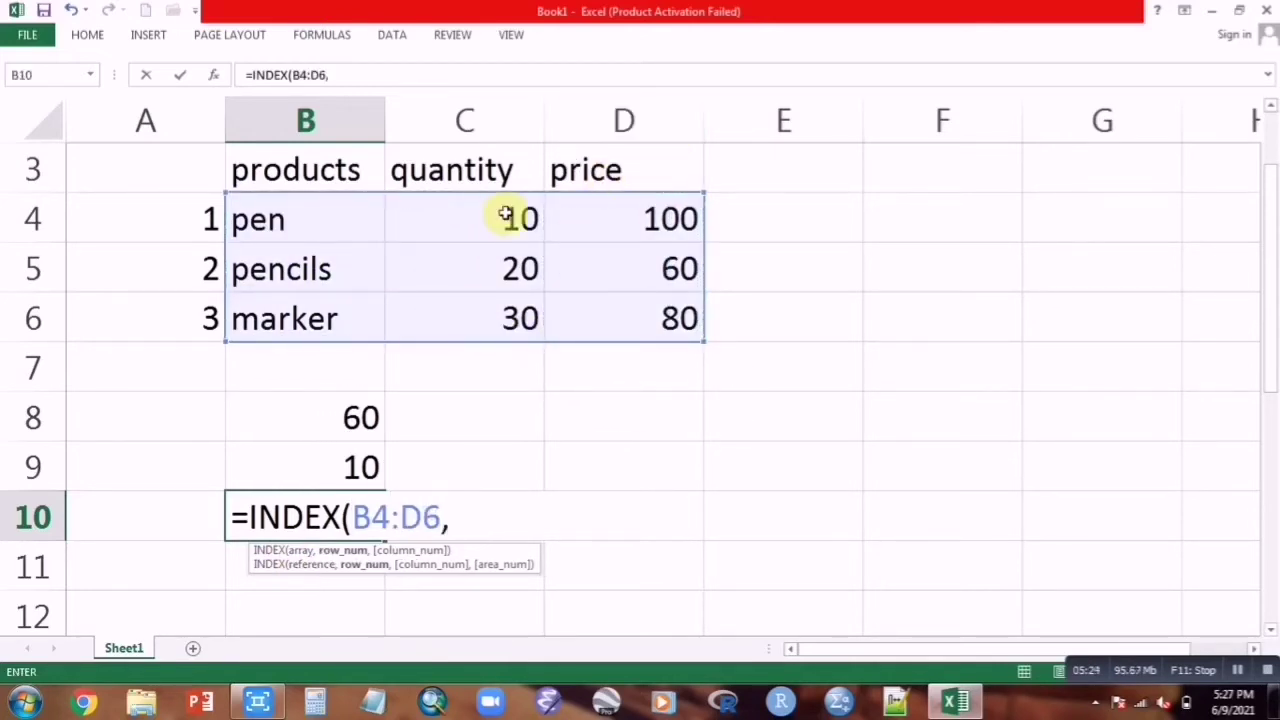
{"action": "type", "text": "3"}
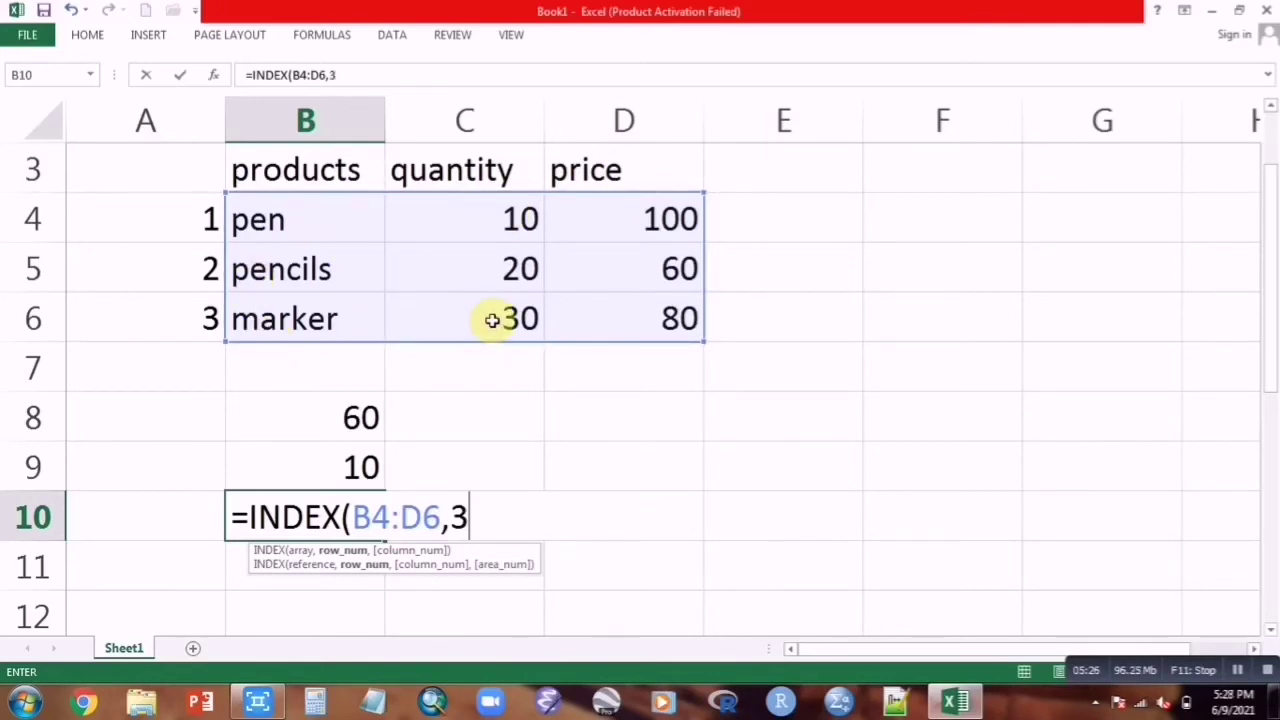
{"action": "type", "text": ",1"}
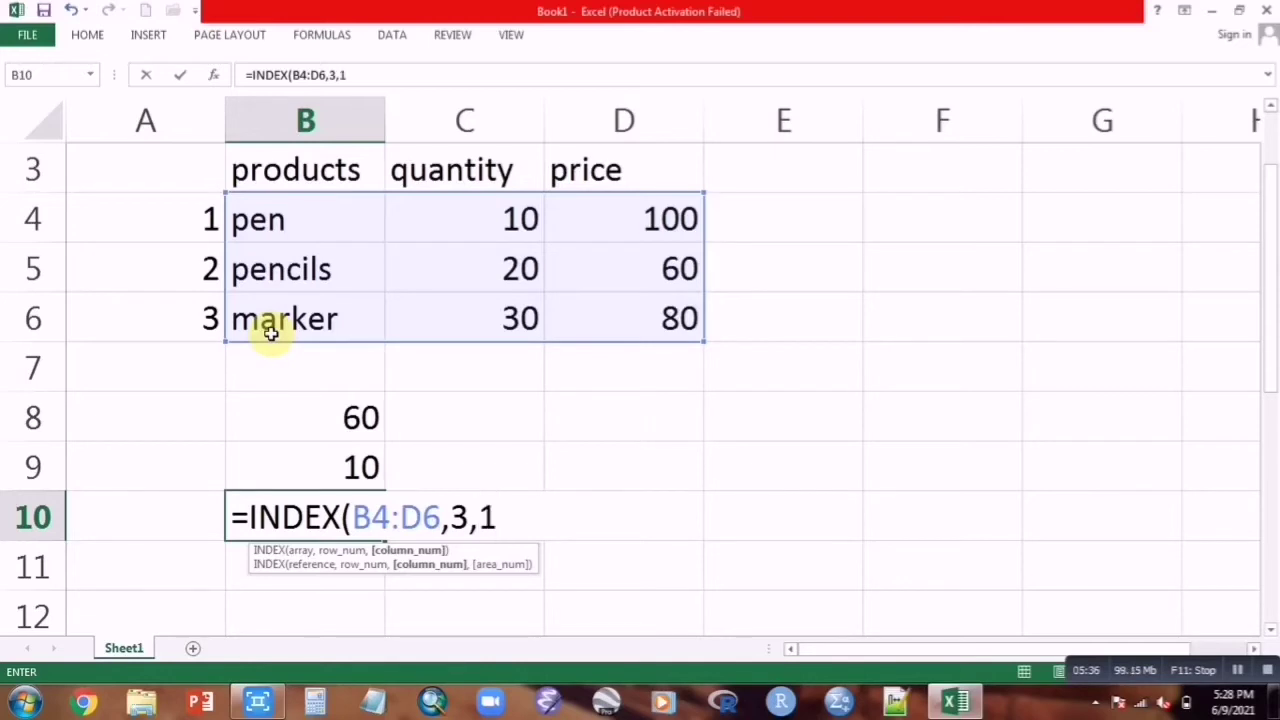
{"action": "key", "text": "Return"}
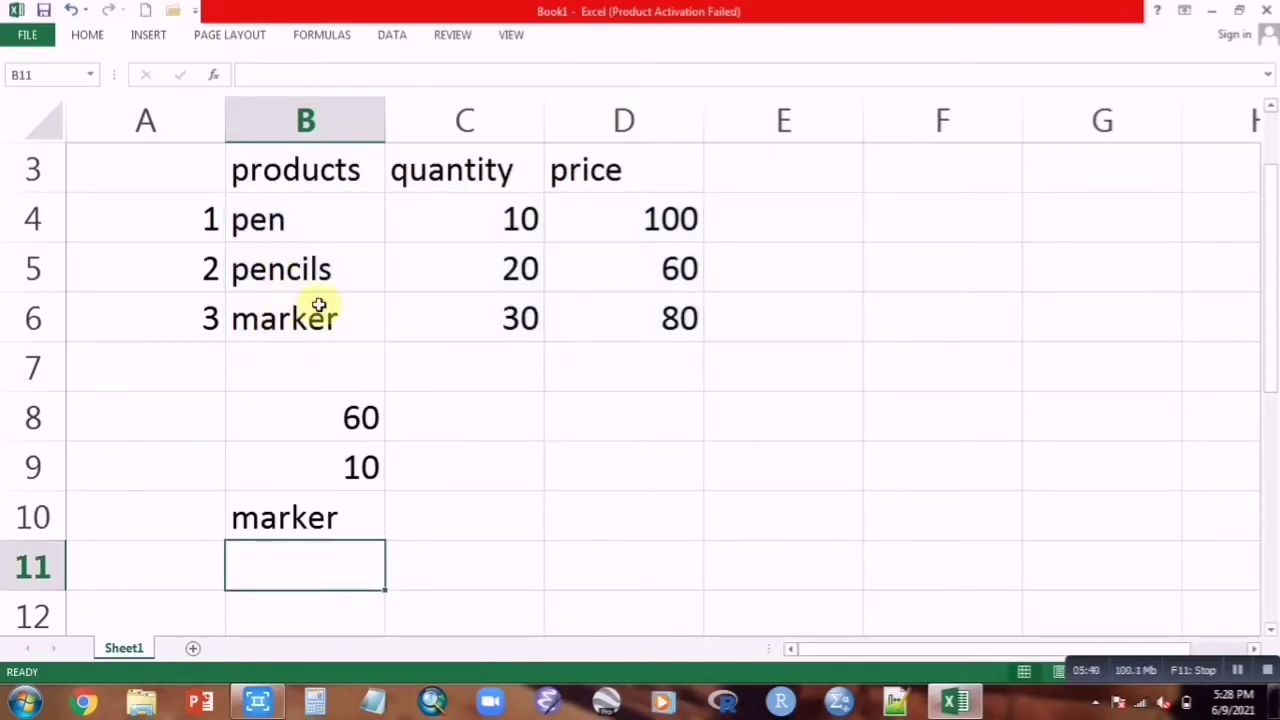
{"action": "double_click", "coordinate": [330, 518]}
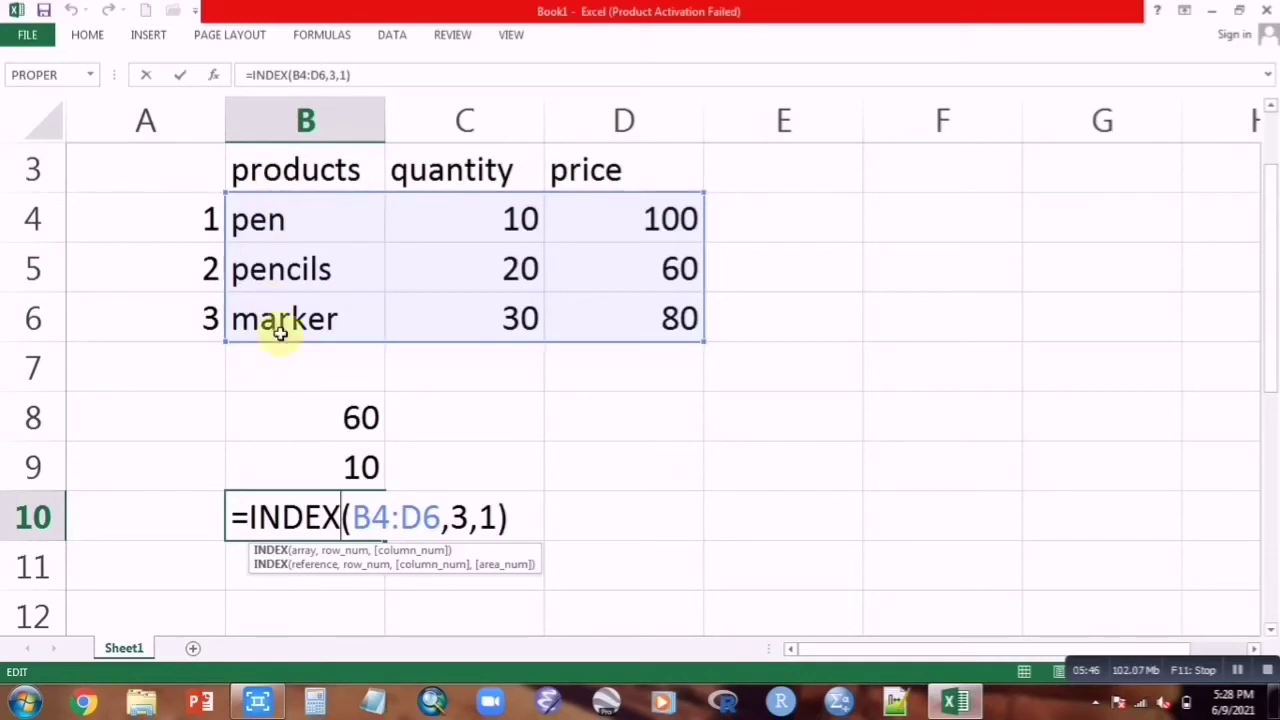
{"action": "key", "text": "Return"}
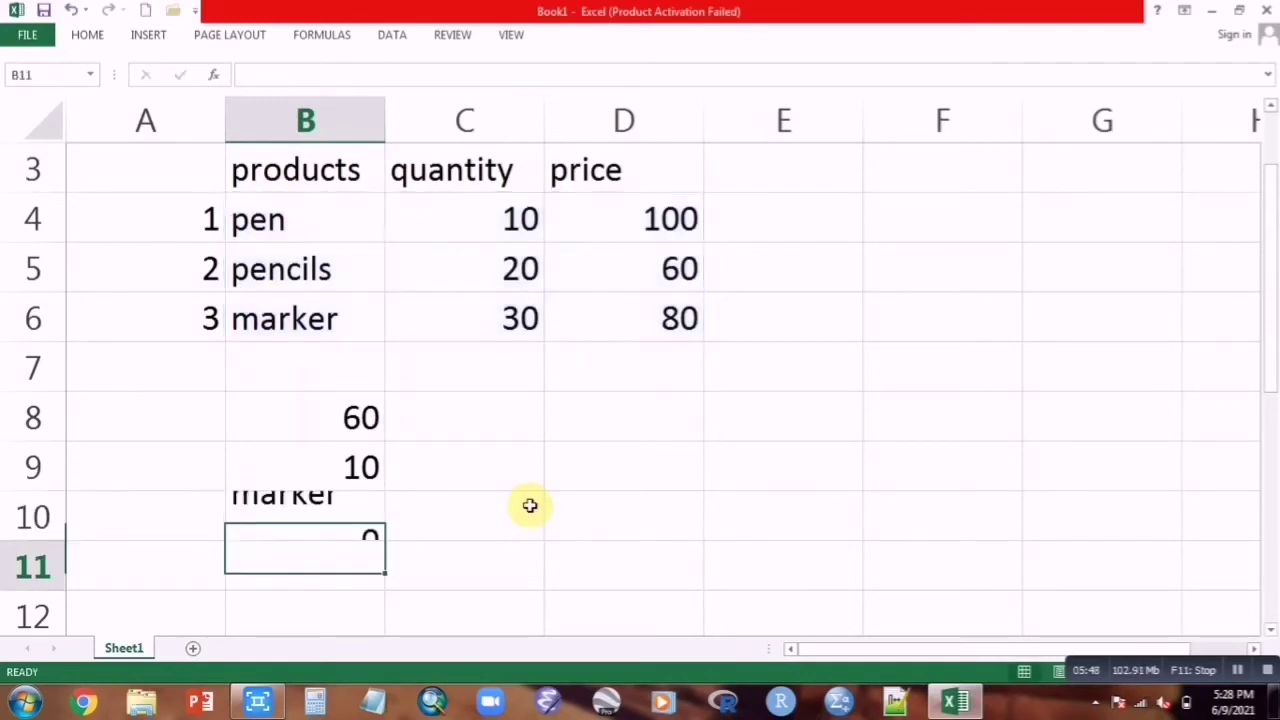
Look up the product name in the table's first row in cell C8 with =INDEX(B4:D6,1,1)
{"action": "left_click", "coordinate": [443, 423]}
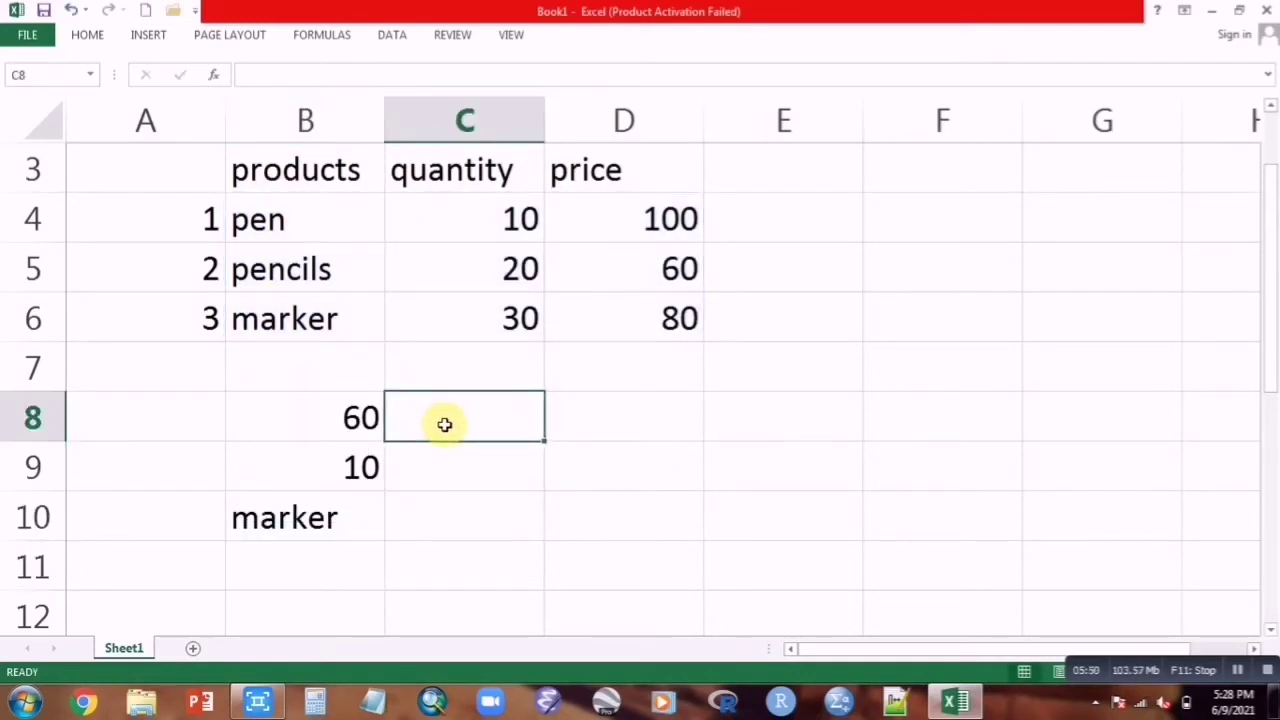
{"action": "type", "text": "=ind"}
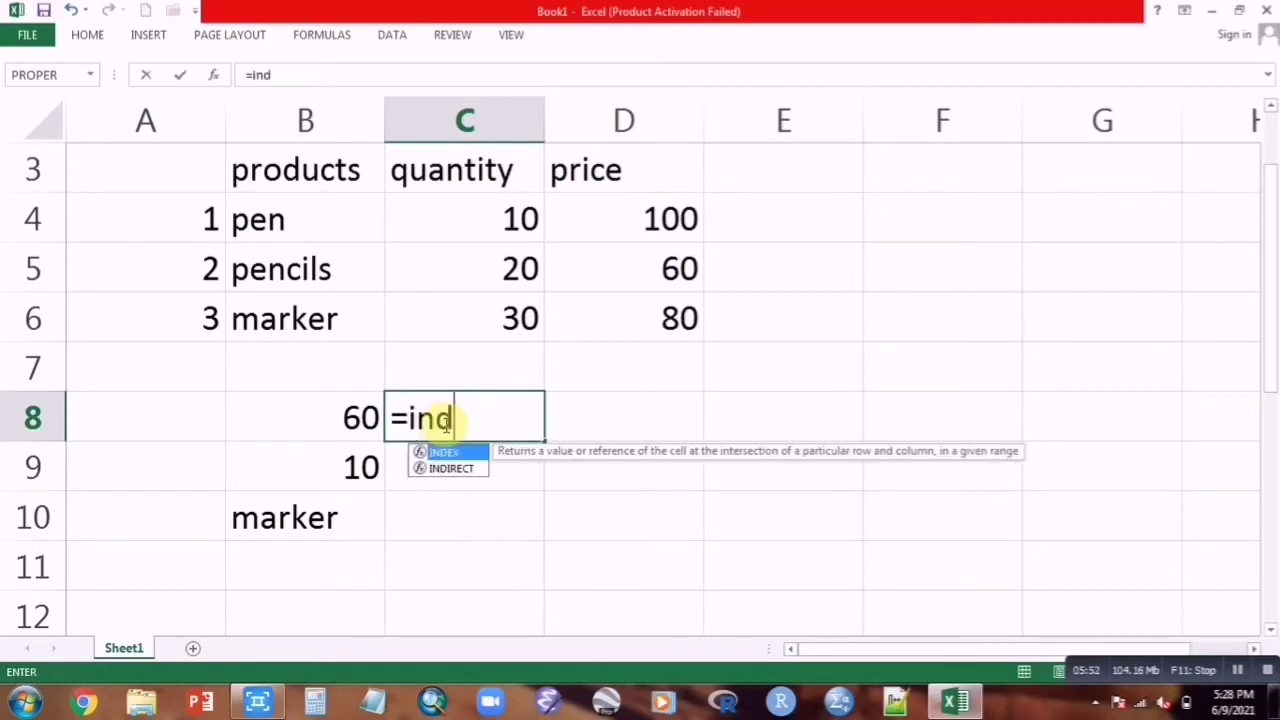
{"action": "double_click", "coordinate": [455, 455]}
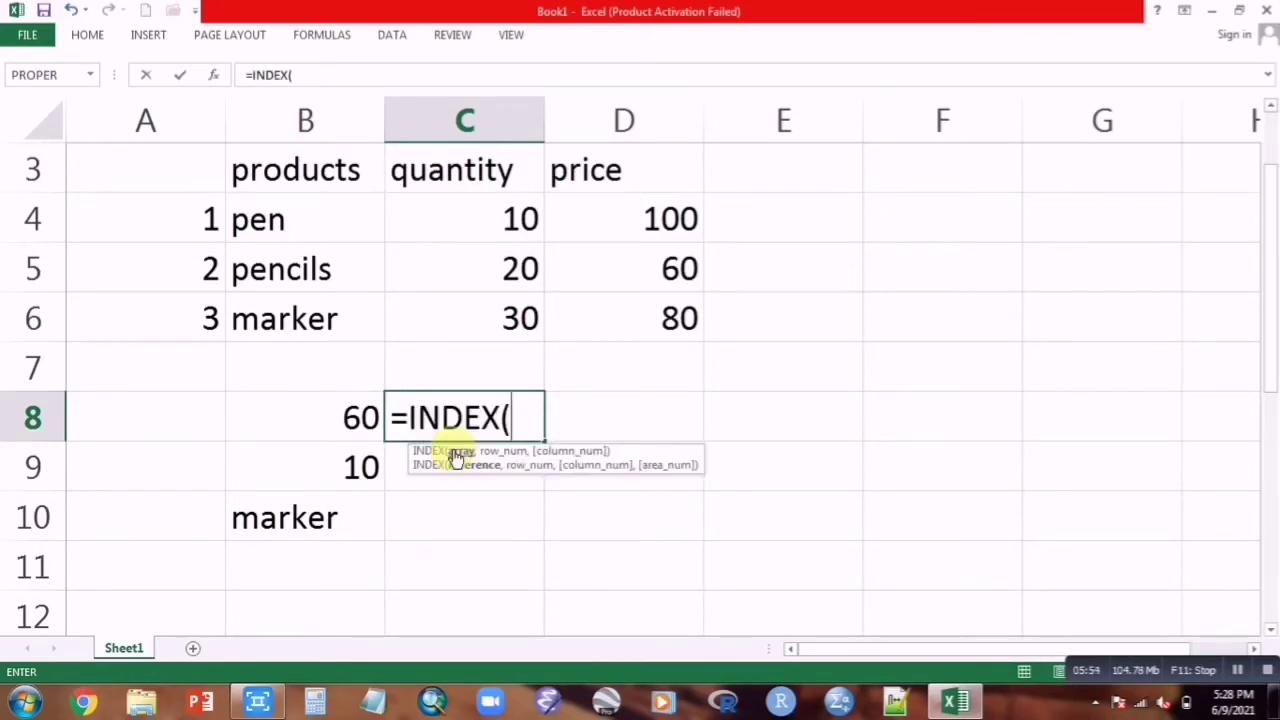
{"action": "left_click_drag", "start_coordinate": [272, 217], "coordinate": [570, 317]}
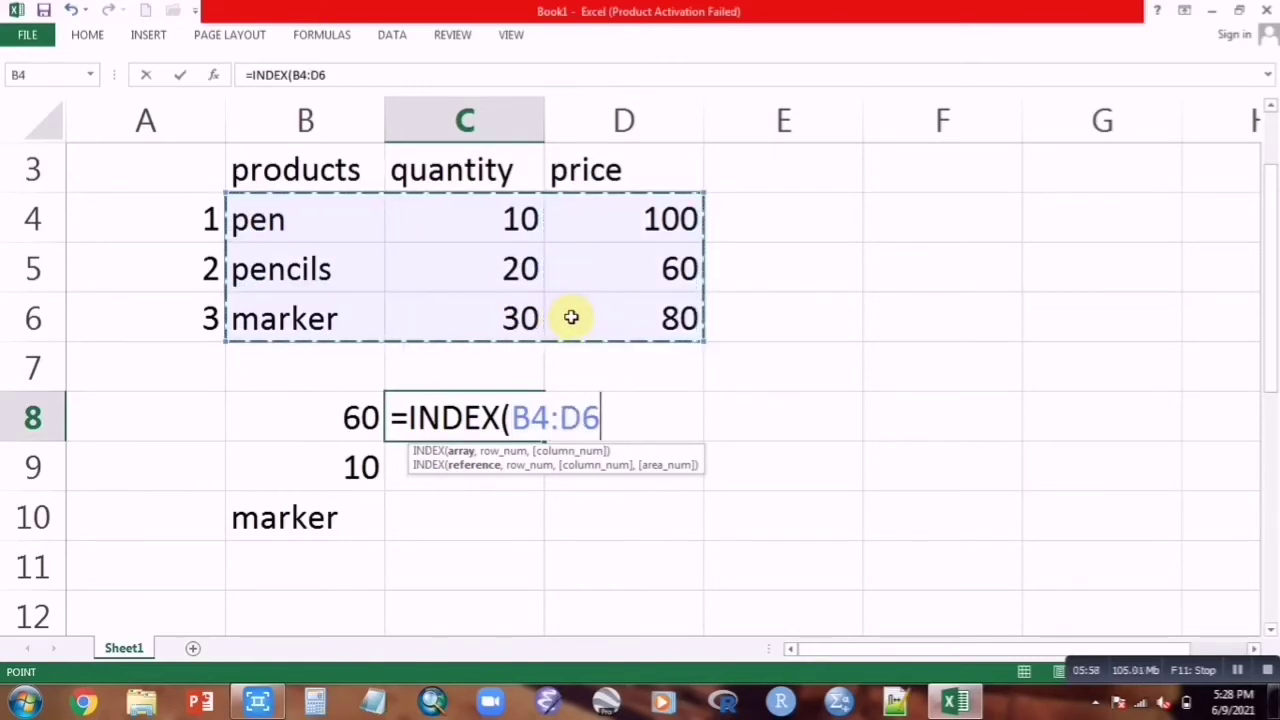
{"action": "type", "text": ","}
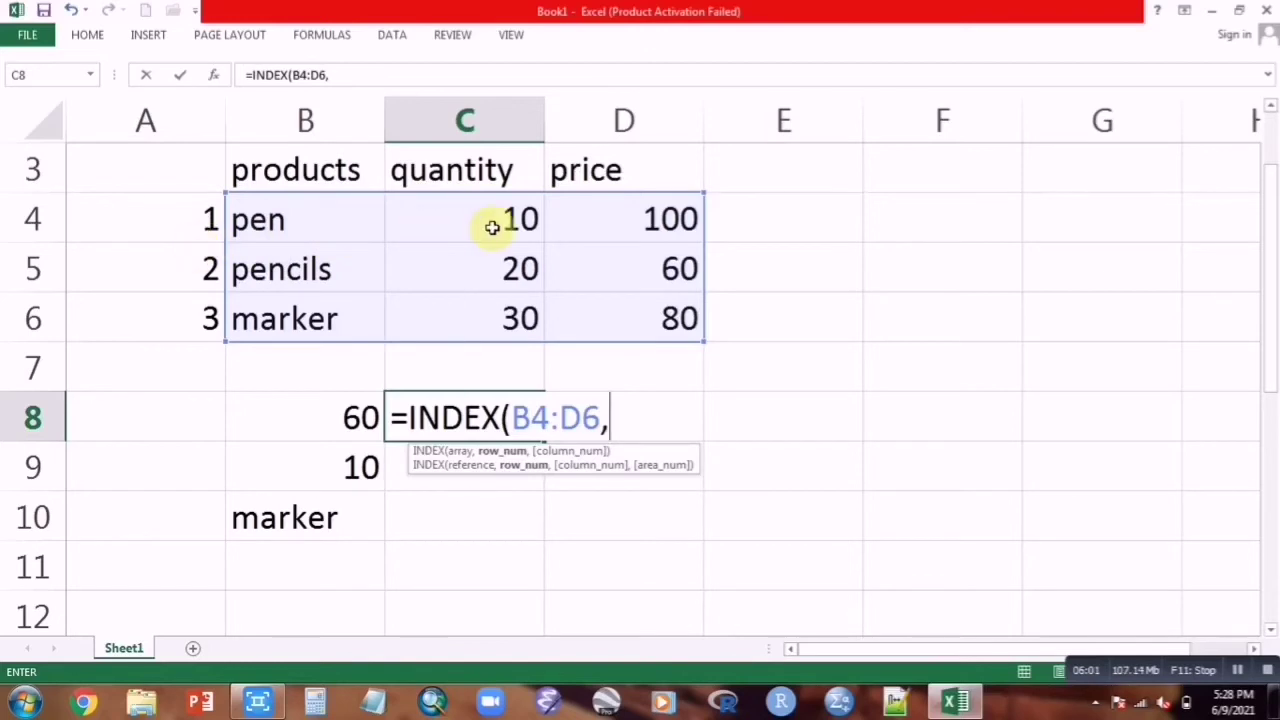
{"action": "type", "text": "1,"}
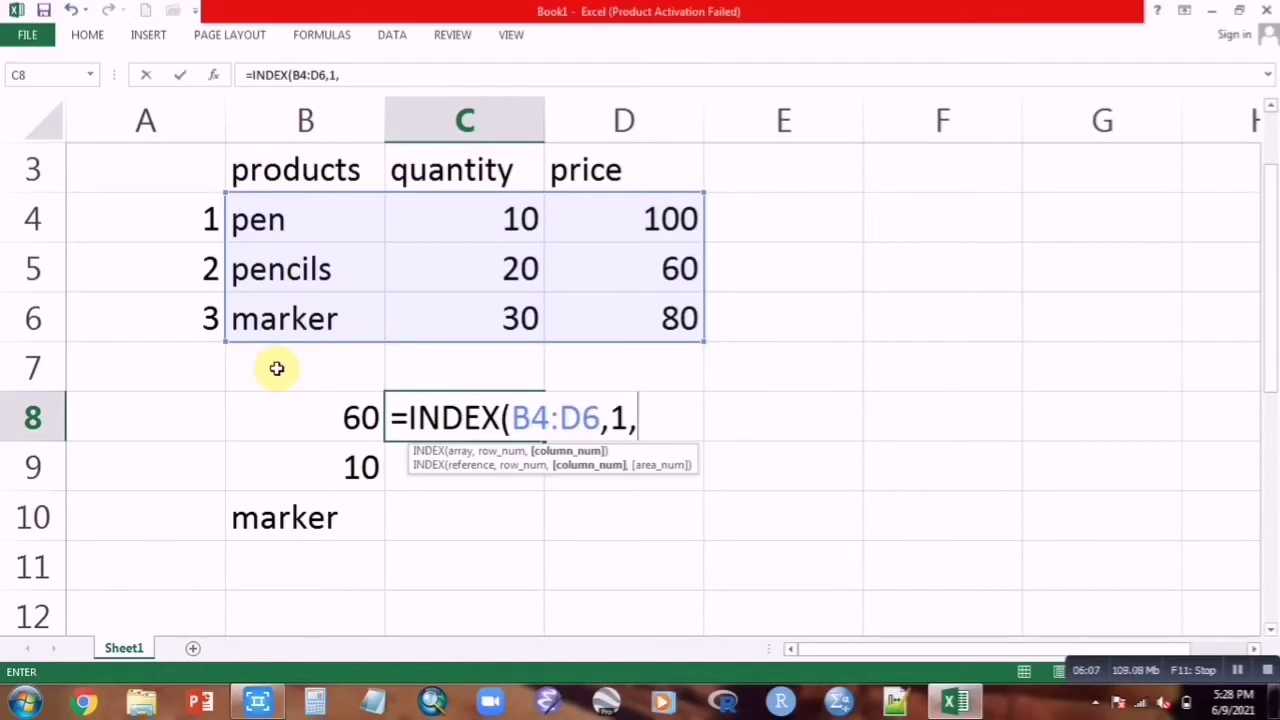
{"action": "type", "text": "1"}
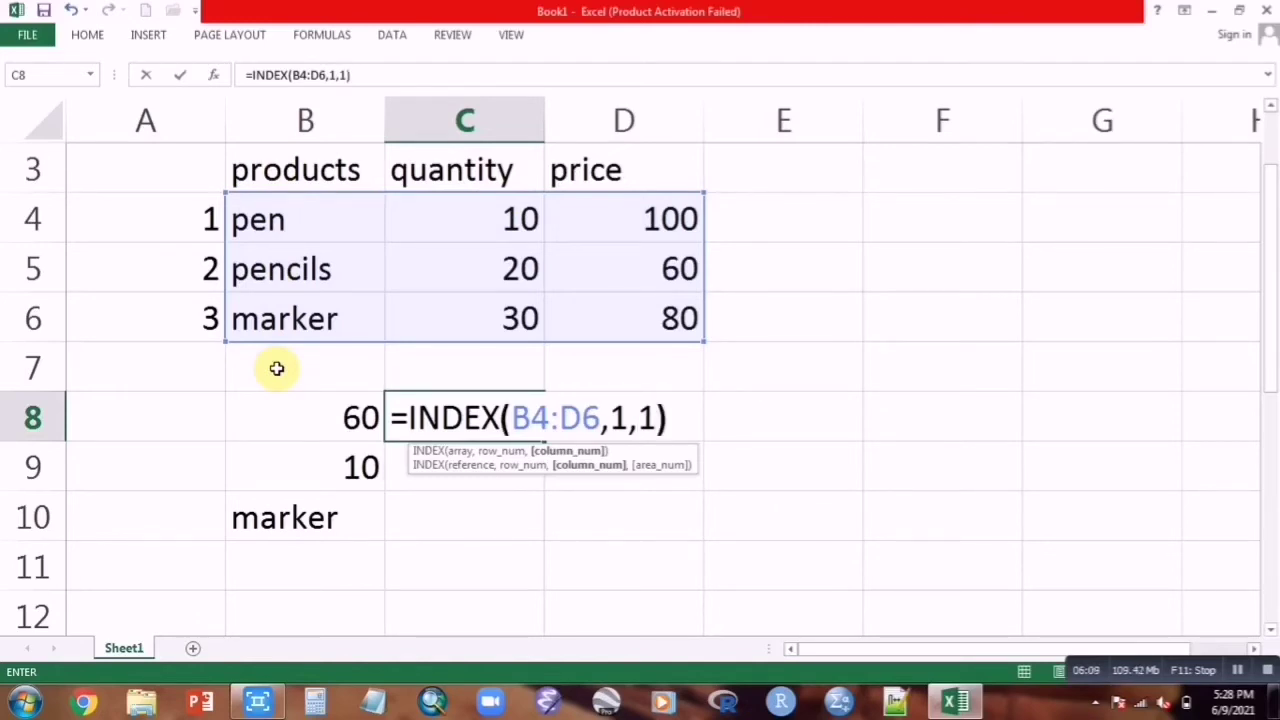
{"action": "key", "text": "Return"}
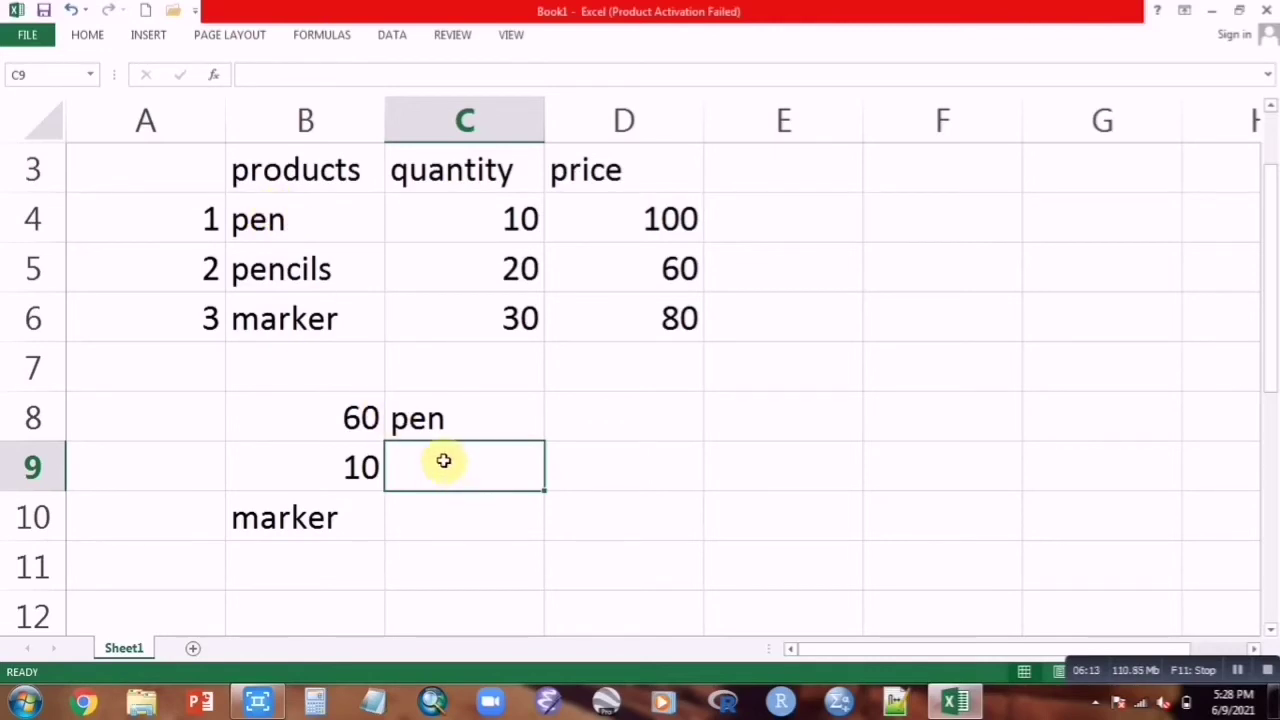
{"action": "double_click", "coordinate": [451, 420]}
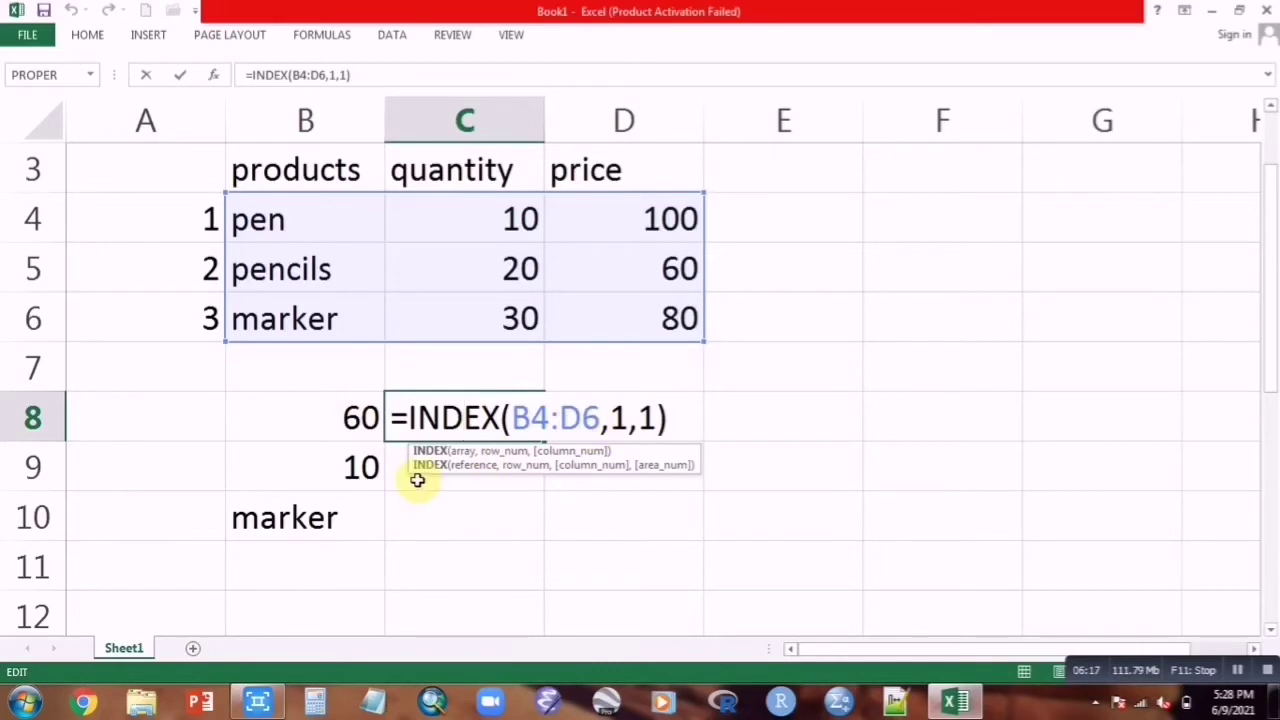
{"action": "key", "text": "Return"}
Look up the price of markers in cell C9 with =INDEX(B4:D6,3,3)
{"action": "type", "text": "="}
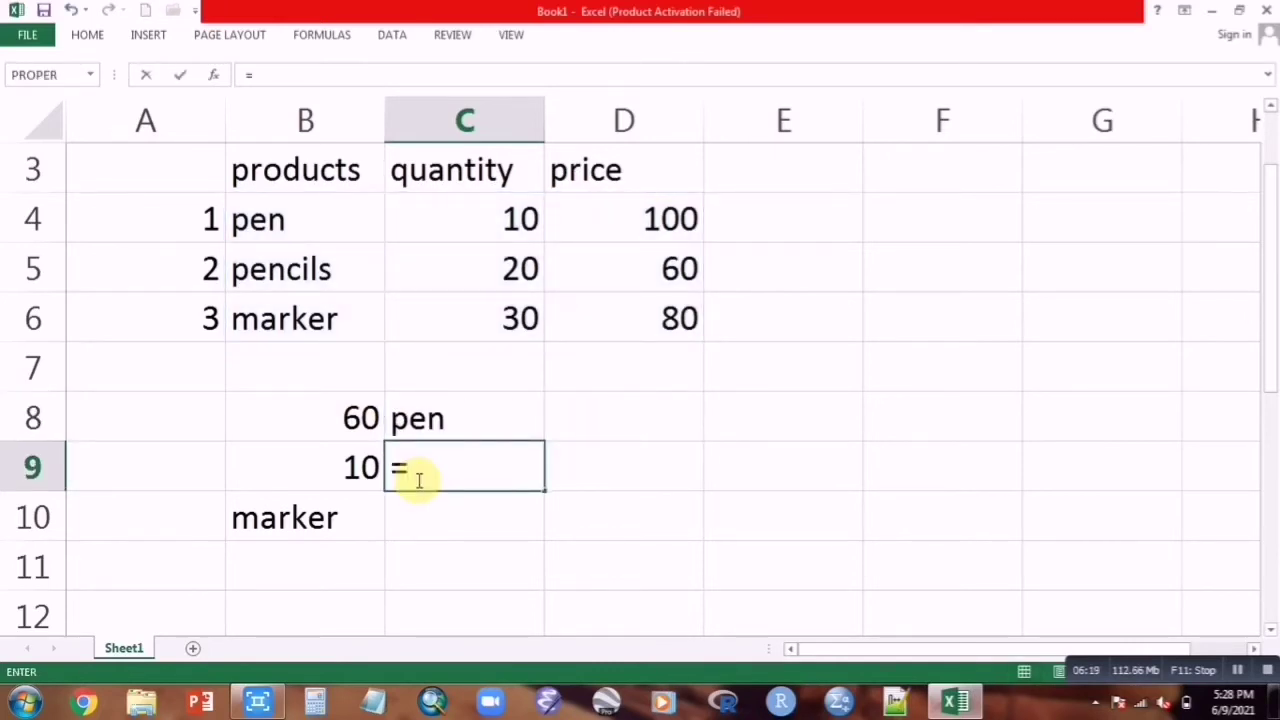
{"action": "type", "text": "inde"}
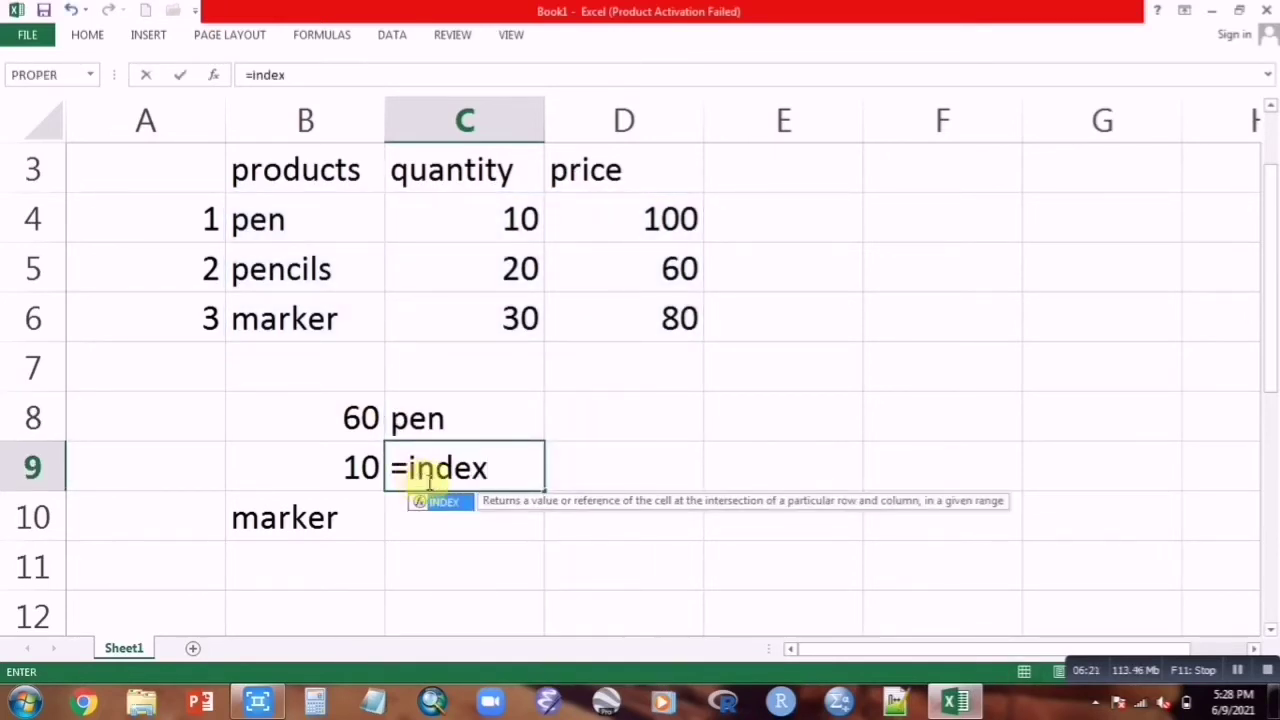
{"action": "type", "text": "x"}
{"action": "double_click", "coordinate": [447, 502]}
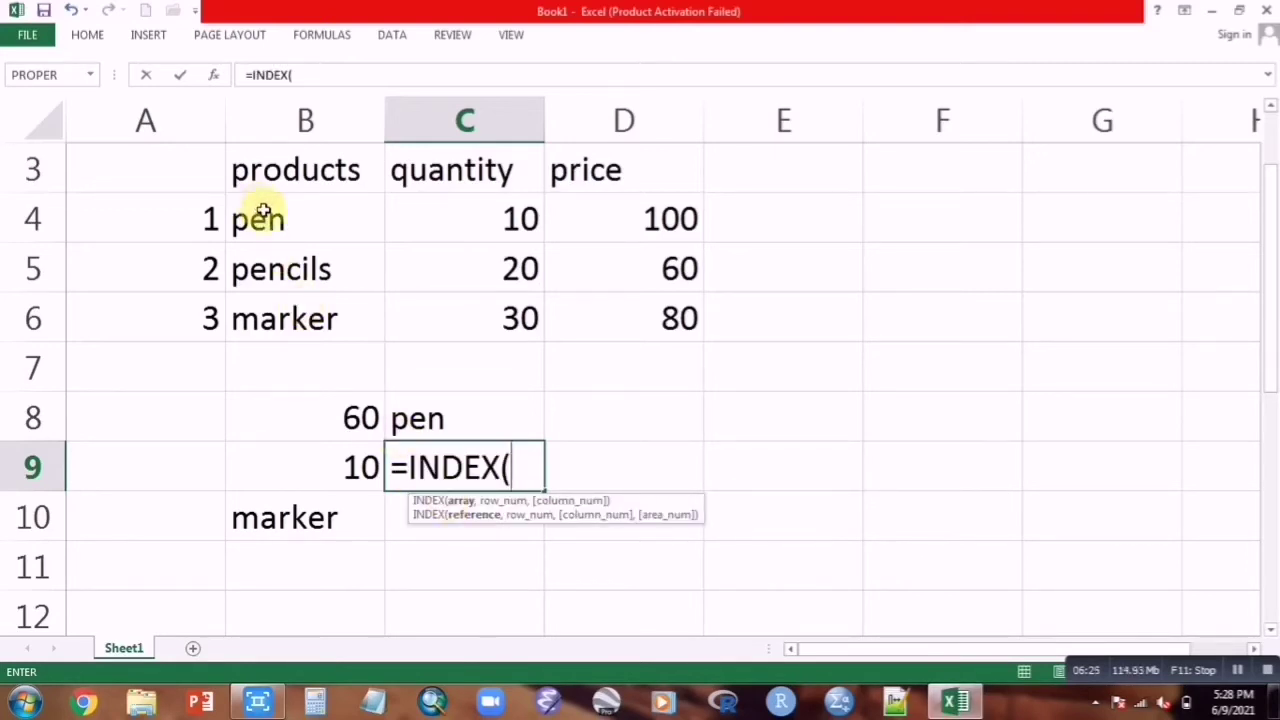
{"action": "left_click_drag", "start_coordinate": [262, 212], "coordinate": [677, 300]}
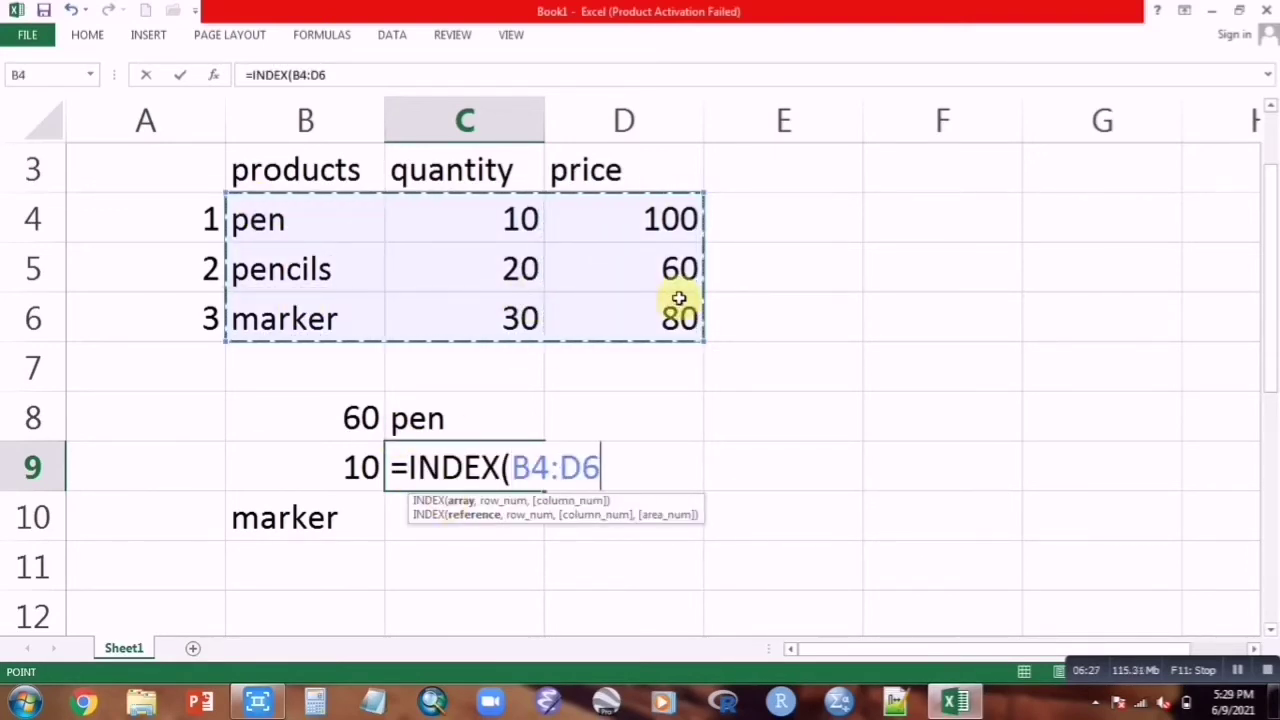
{"action": "type", "text": ","}
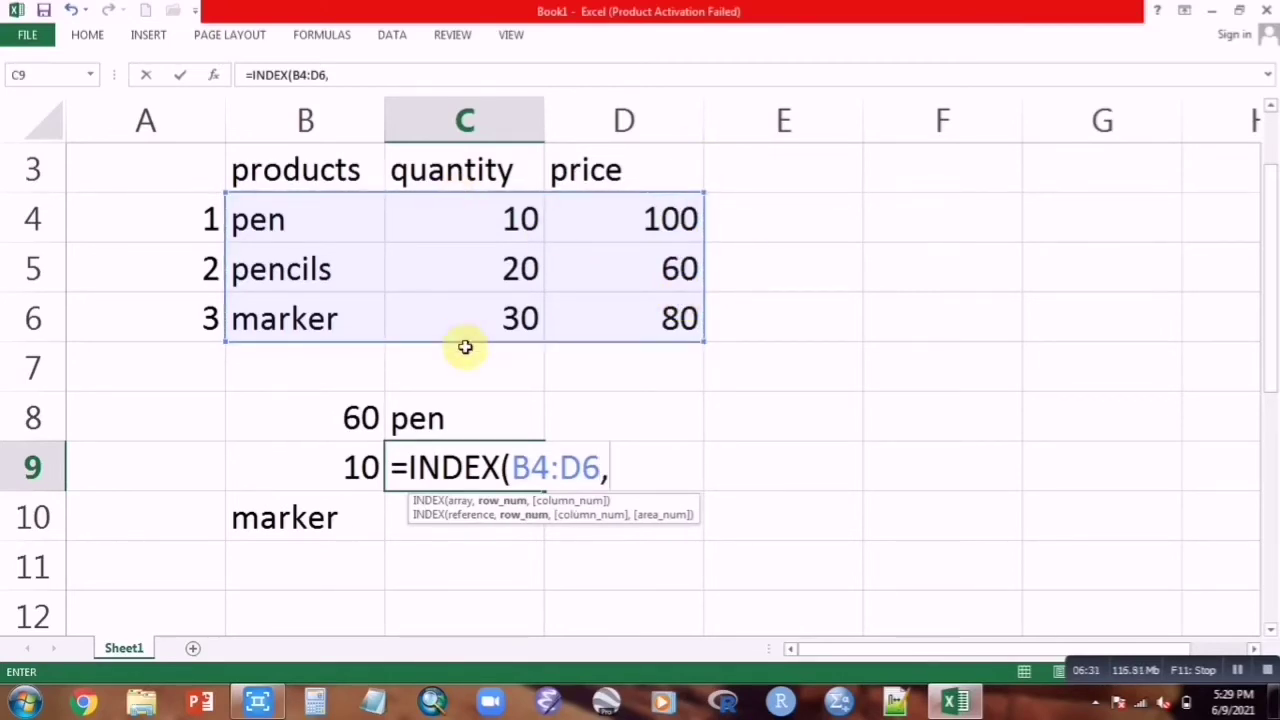
{"action": "type", "text": "3,"}
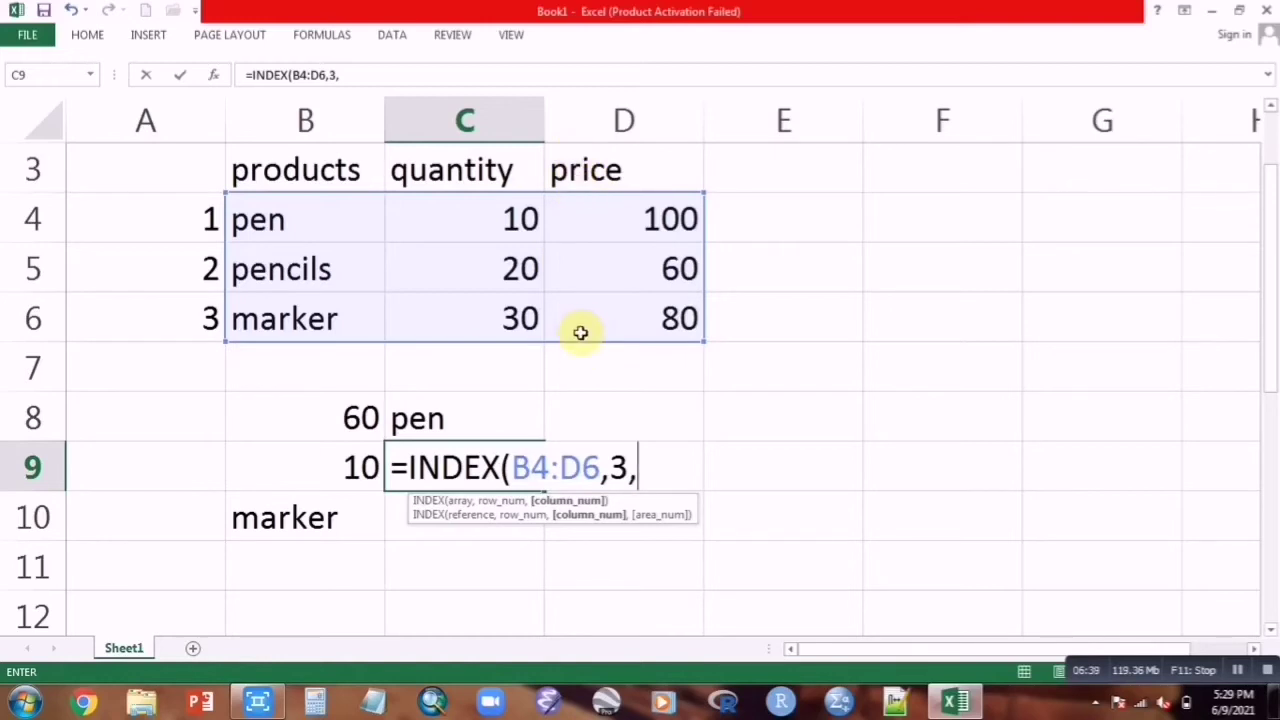
{"action": "type", "text": "3"}
{"action": "key", "text": "Return"}
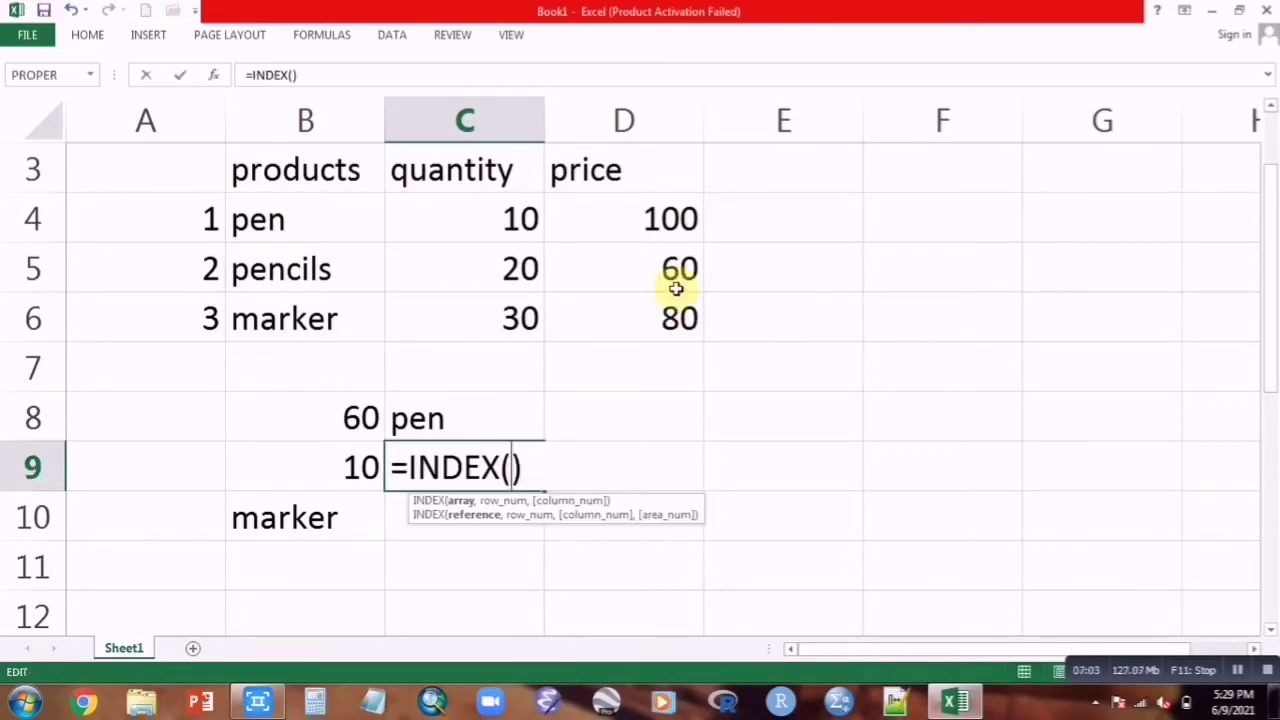
Change the formula in cell C9 to =INDEX(B4:D6,2,3) to look up the price of pencils
{"action": "left_click_drag", "start_coordinate": [250, 205], "coordinate": [584, 315]}
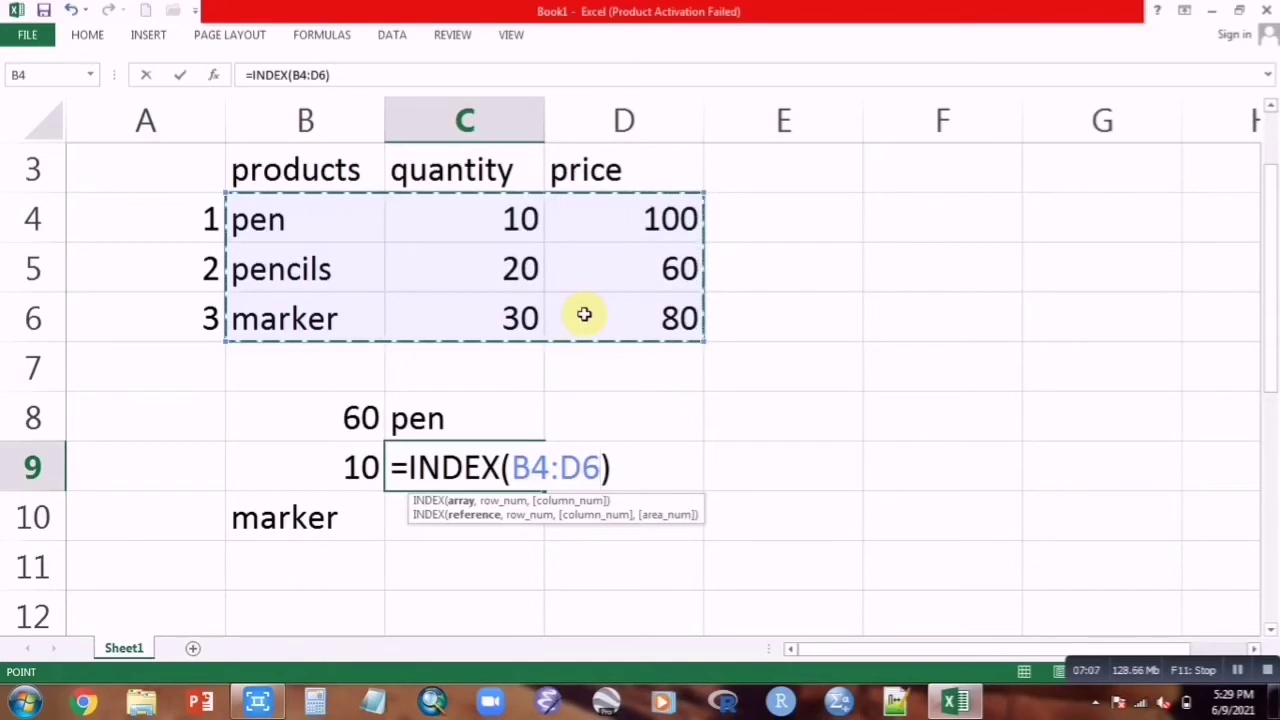
{"action": "type", "text": ","}
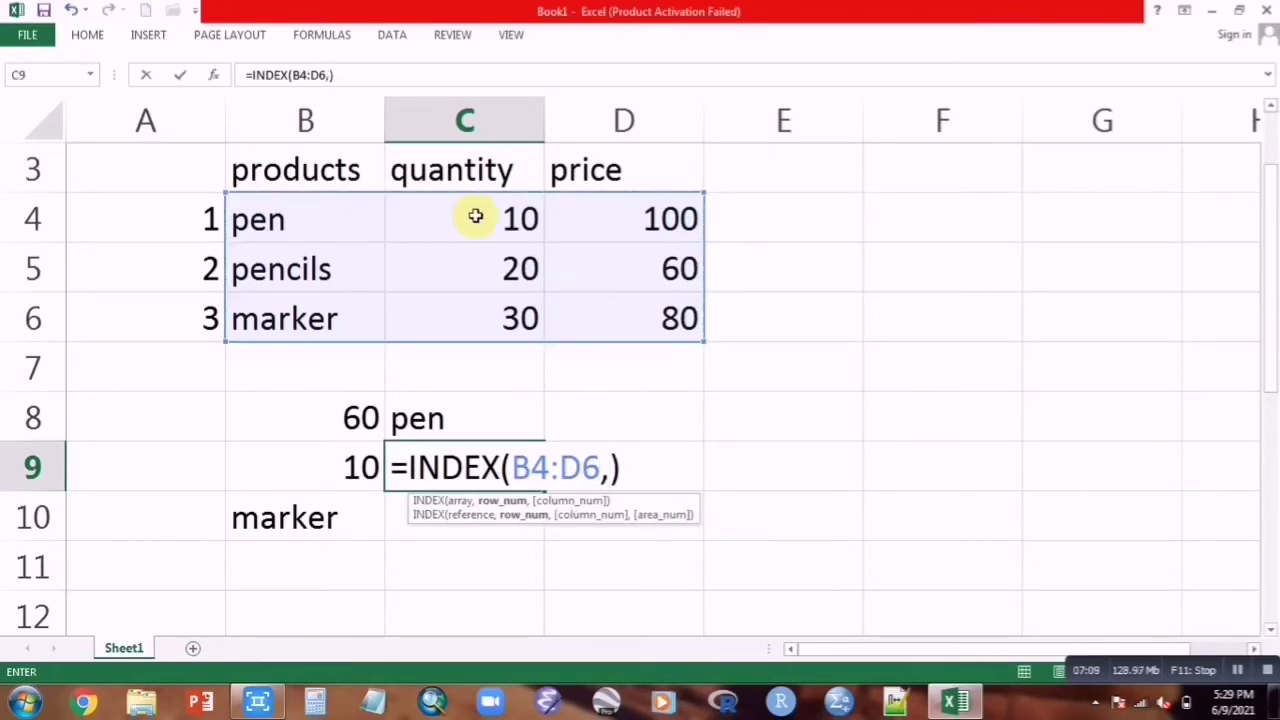
{"action": "type", "text": "2"}
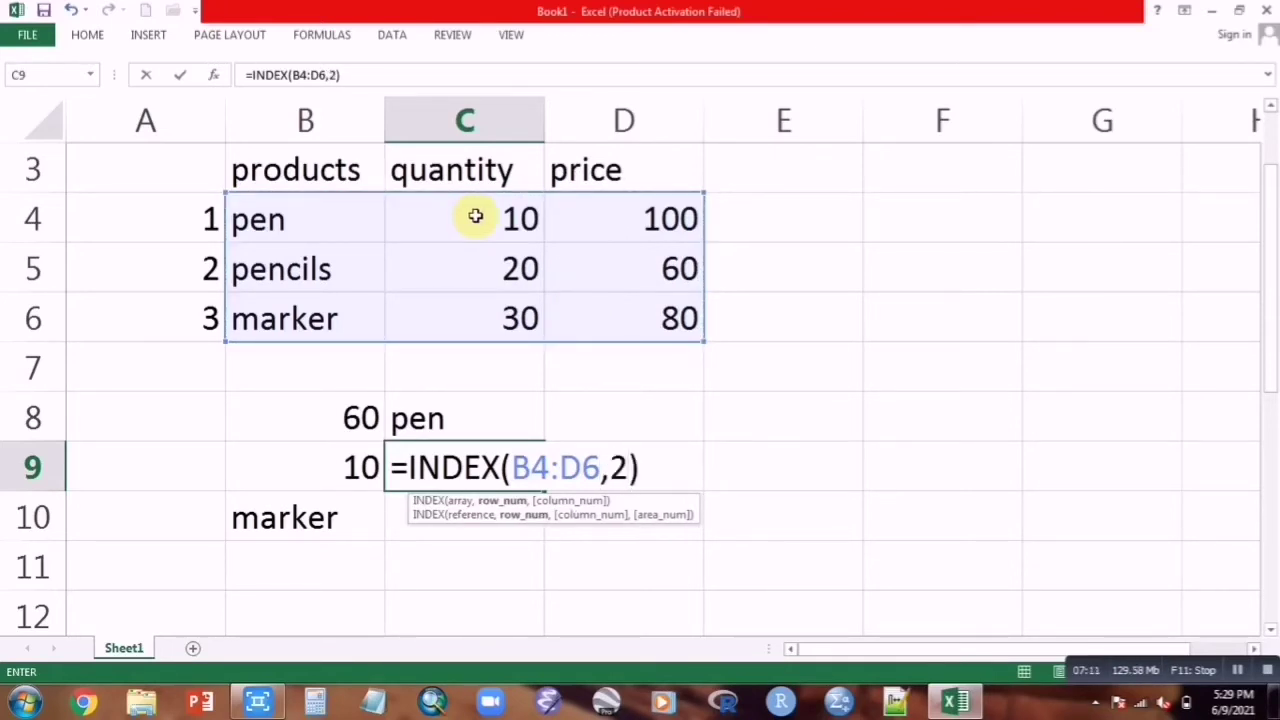
{"action": "type", "text": ","}
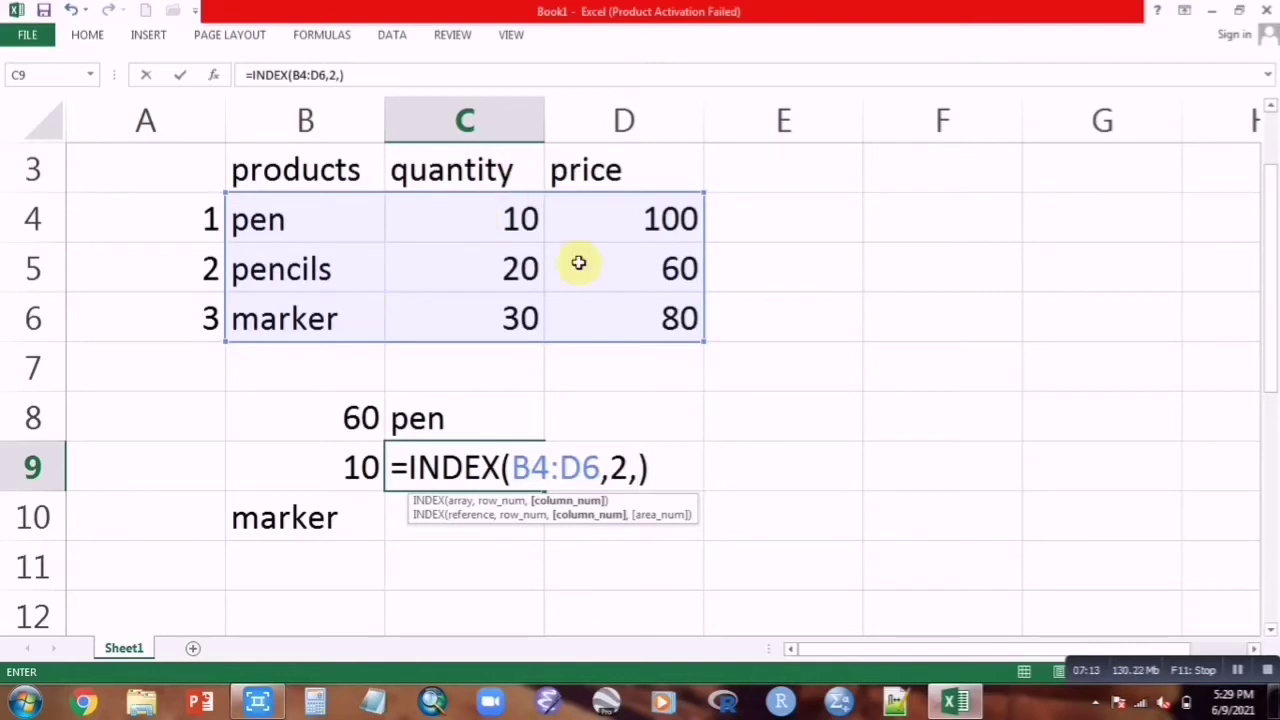
{"action": "type", "text": "3"}
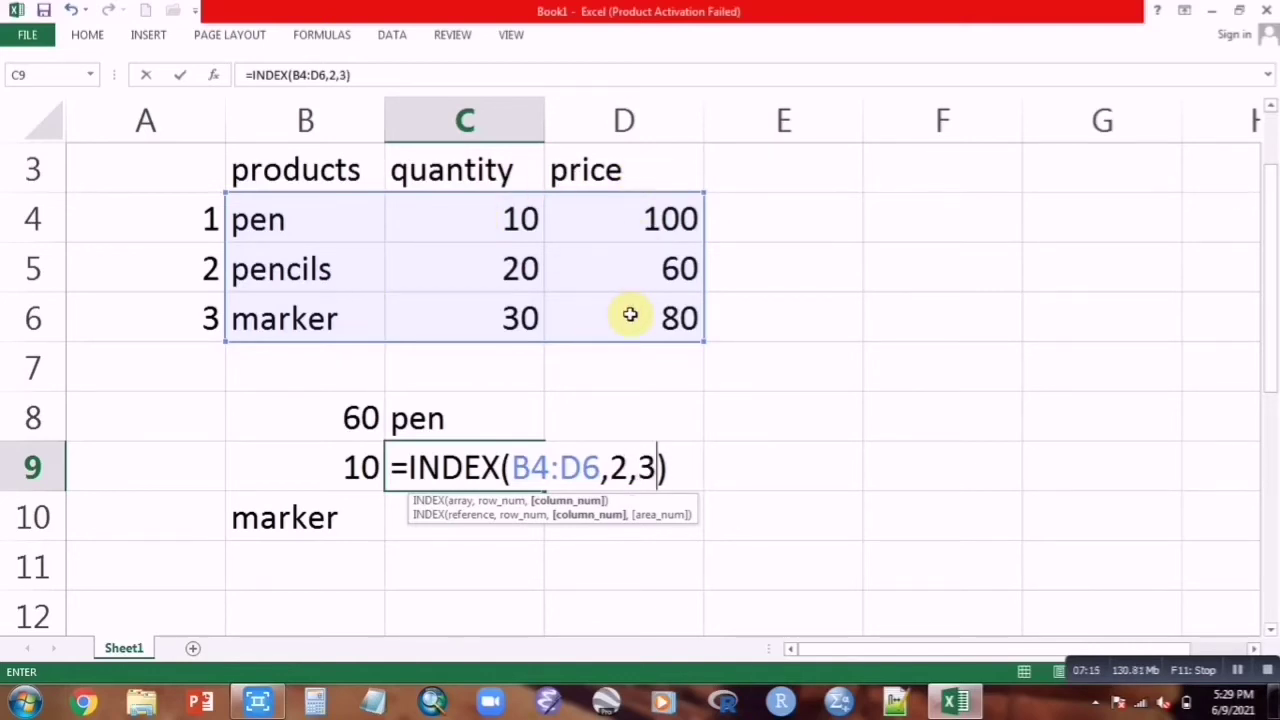
{"action": "key", "text": "Return"}
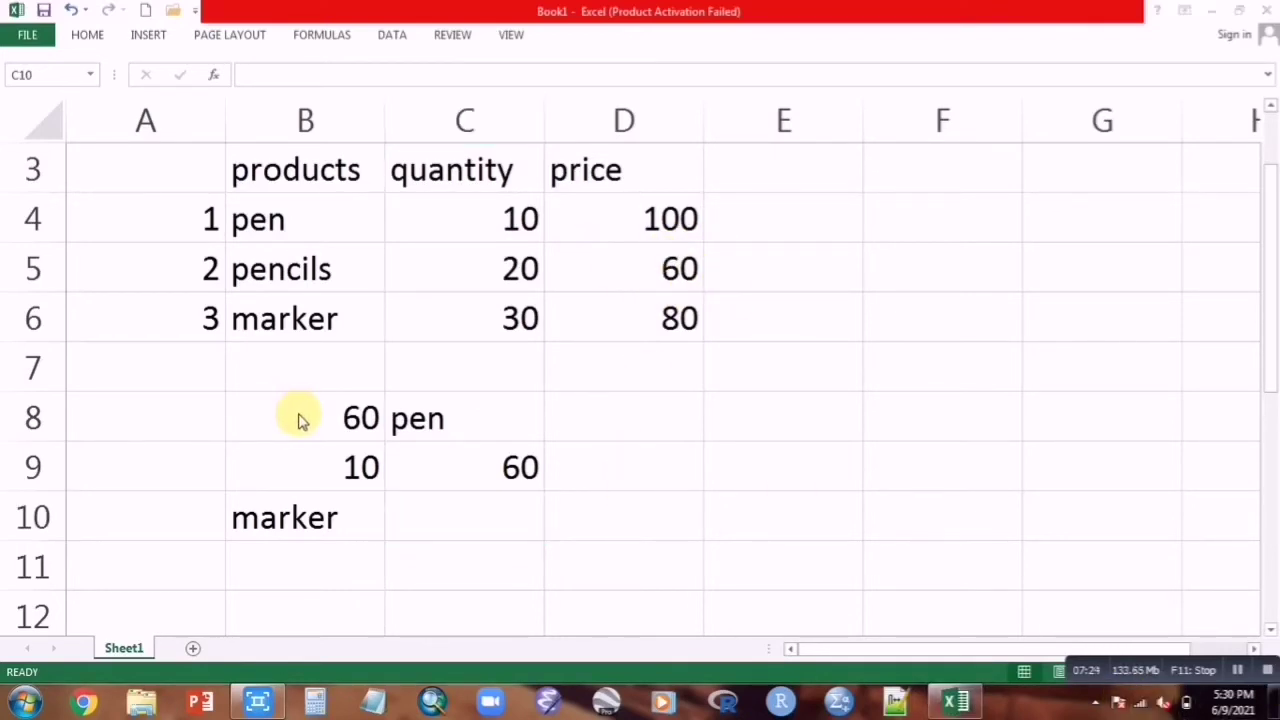
Review the INDEX formulas in cells B8, B10 and C9 against the table's row and column numbers
{"action": "left_click", "coordinate": [298, 414]}
{"action": "key", "text": "F2"}
{"action": "double_click", "coordinate": [298, 414]}
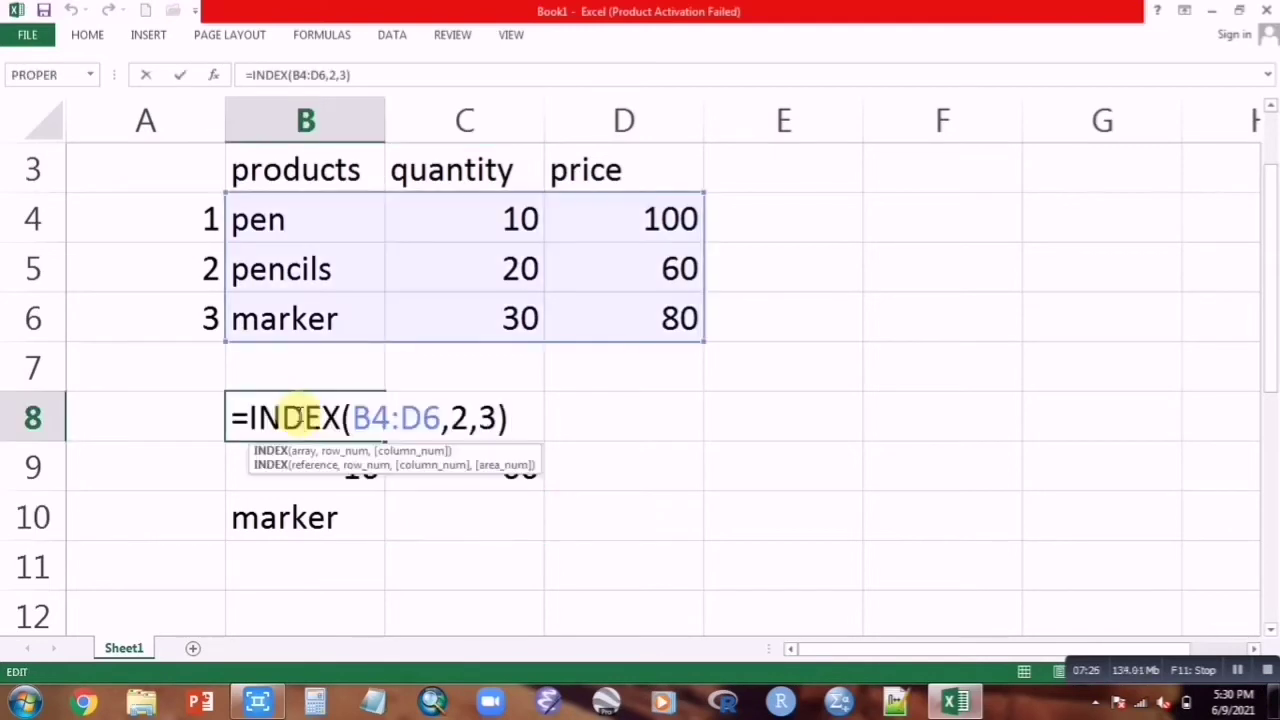
{"action": "double_click", "coordinate": [281, 519]}
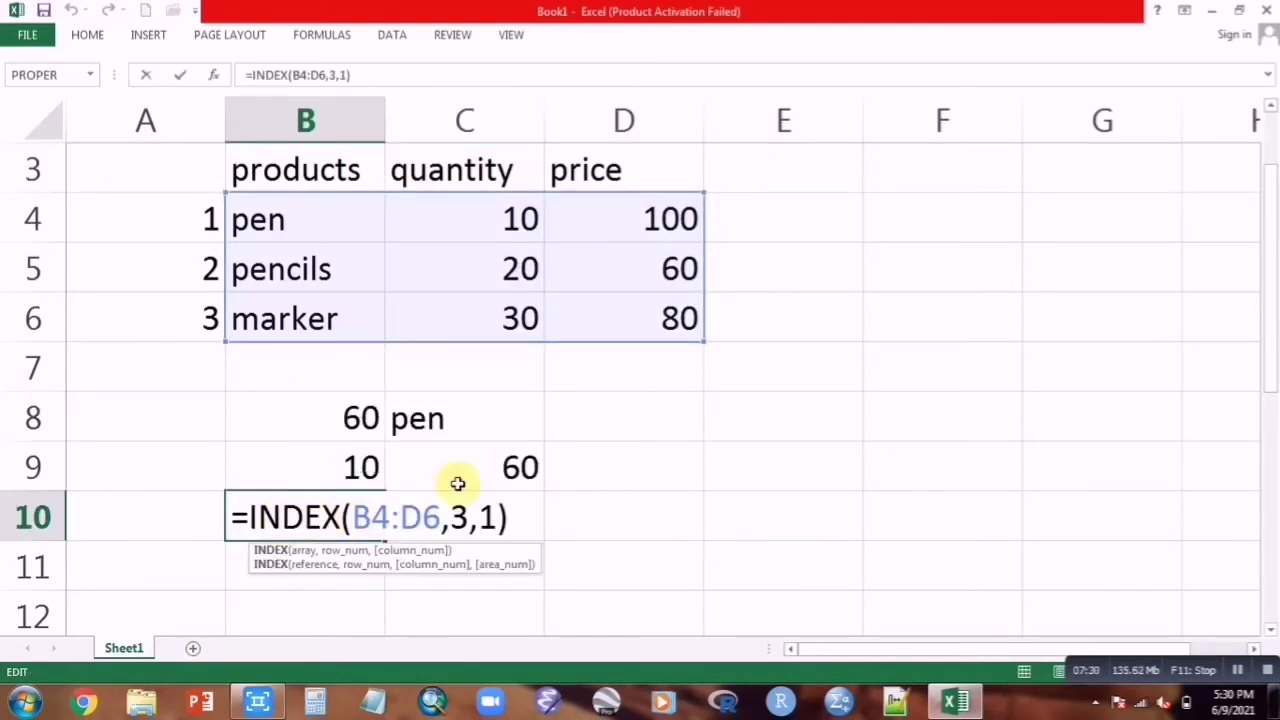
{"action": "double_click", "coordinate": [512, 468]}
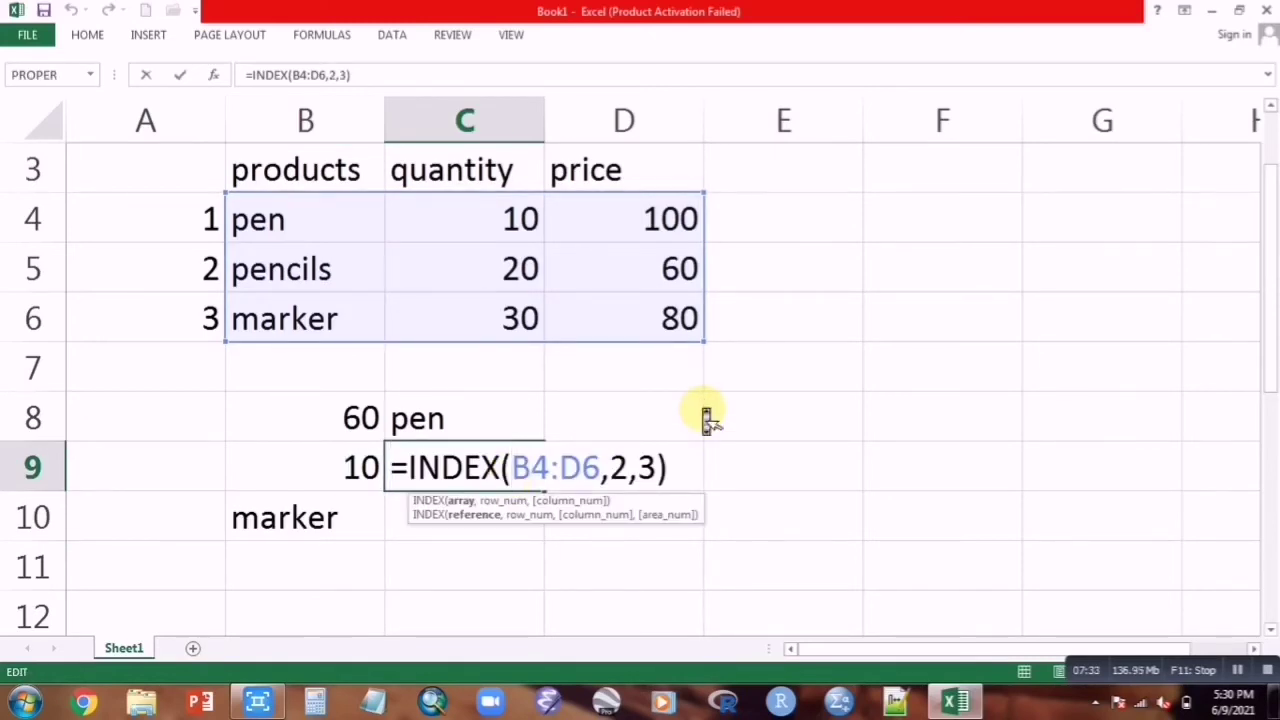
{"action": "scroll", "coordinate": [706, 418], "scroll_direction": "up", "scroll_amount": 1}
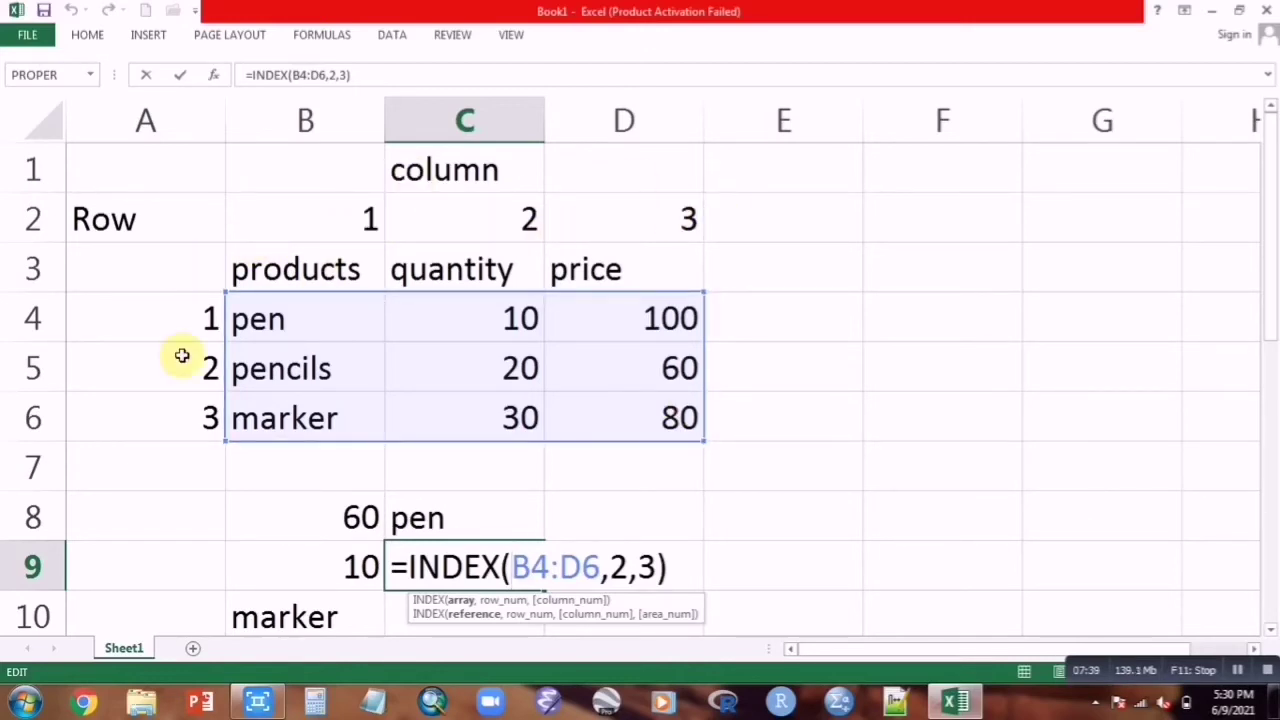
{"action": "left_click", "coordinate": [271, 519]}
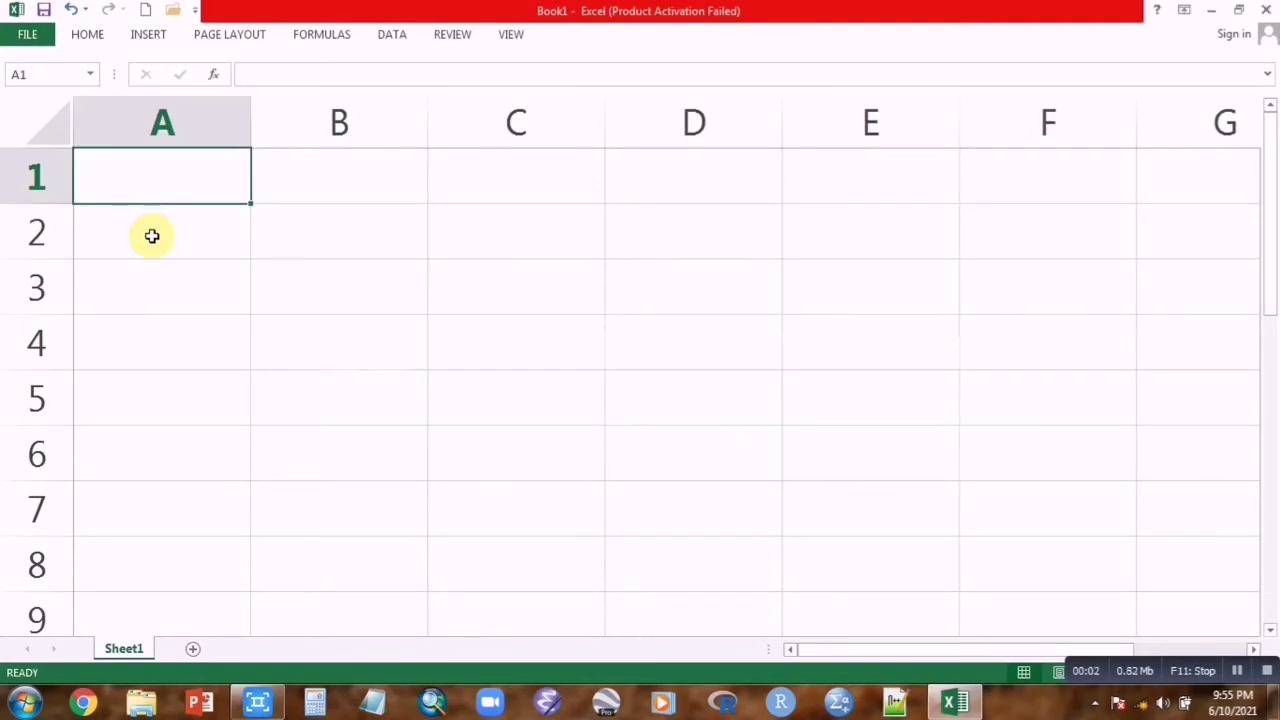
Enter the headings "names" in cell A2 and "marks" in cell B2 of the blank sheet
{"action": "left_click", "coordinate": [152, 236]}
{"action": "type", "text": "names"}
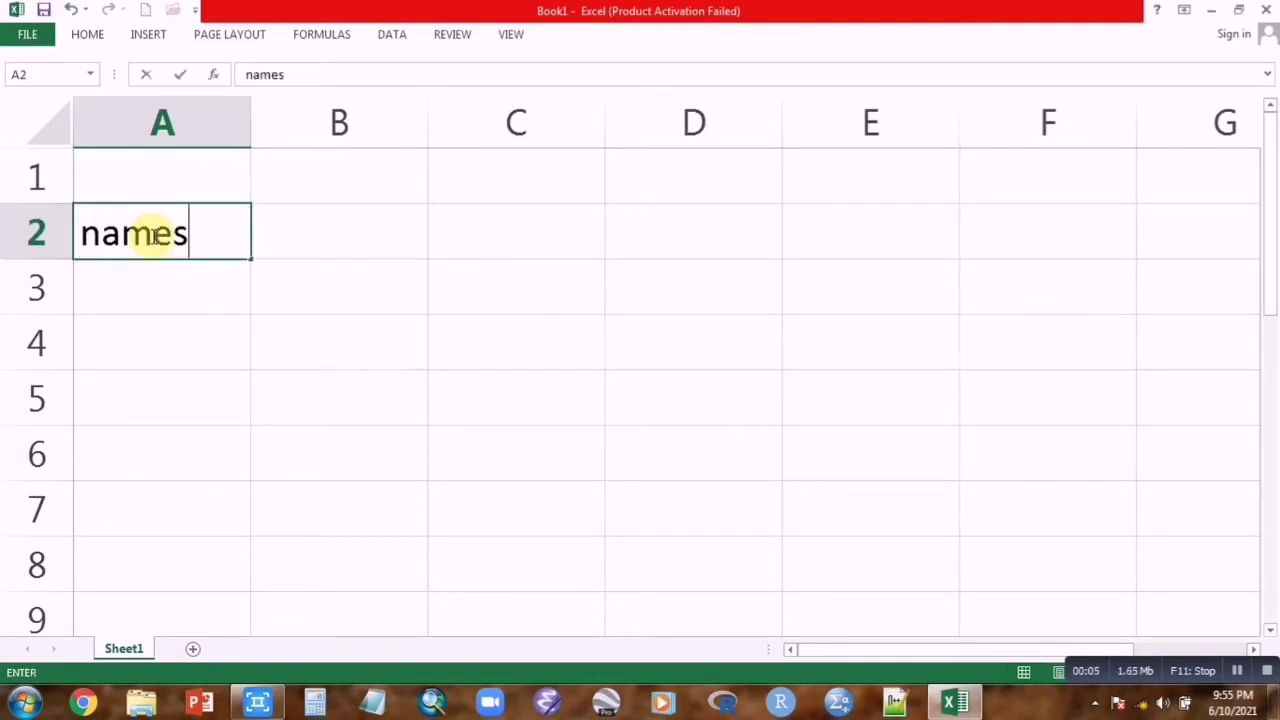
{"action": "left_click", "coordinate": [326, 223]}
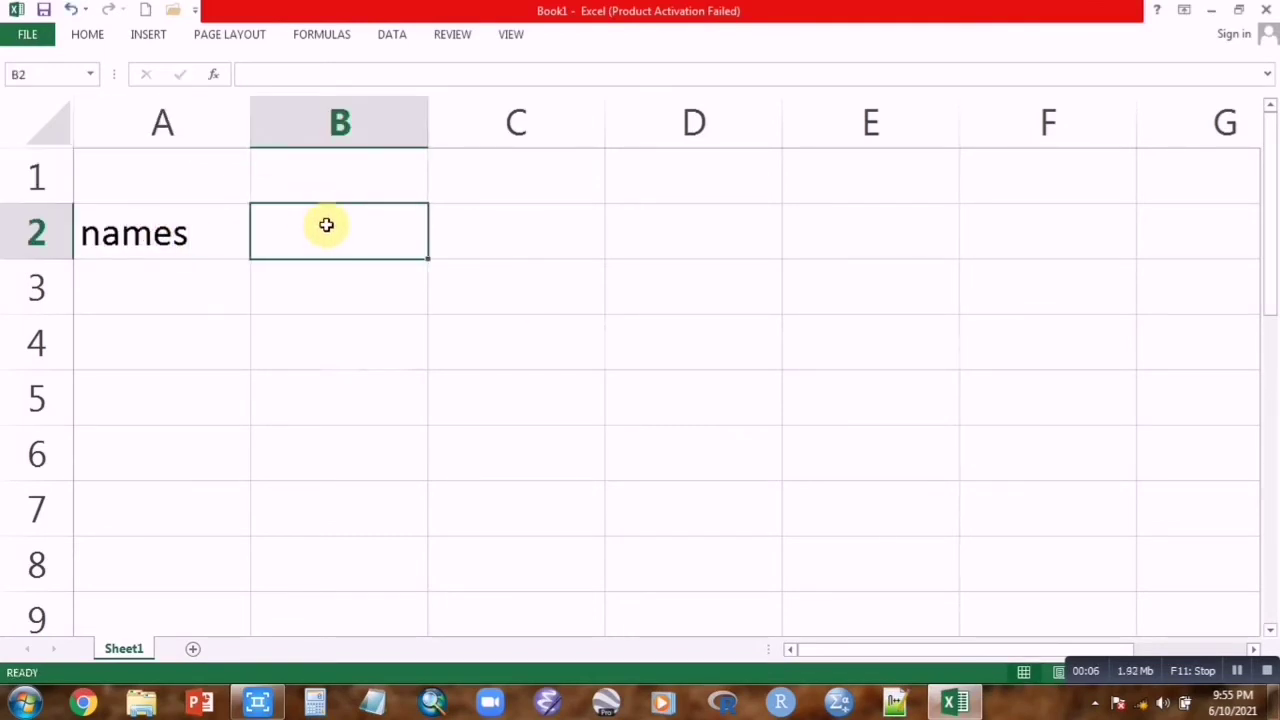
{"action": "type", "text": "marks"}
Fill cells A3 to A6 under the "names" heading with four people's first names
{"action": "left_click", "coordinate": [173, 291]}
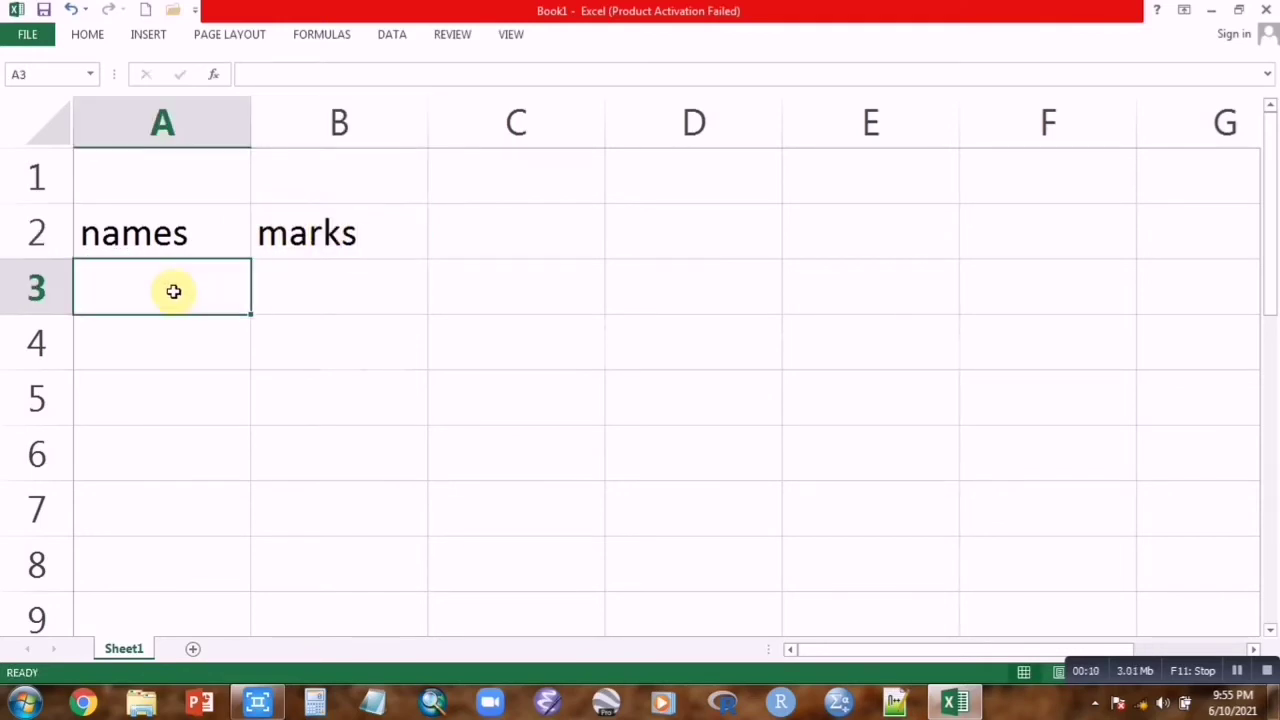
{"action": "type", "text": "rub"}
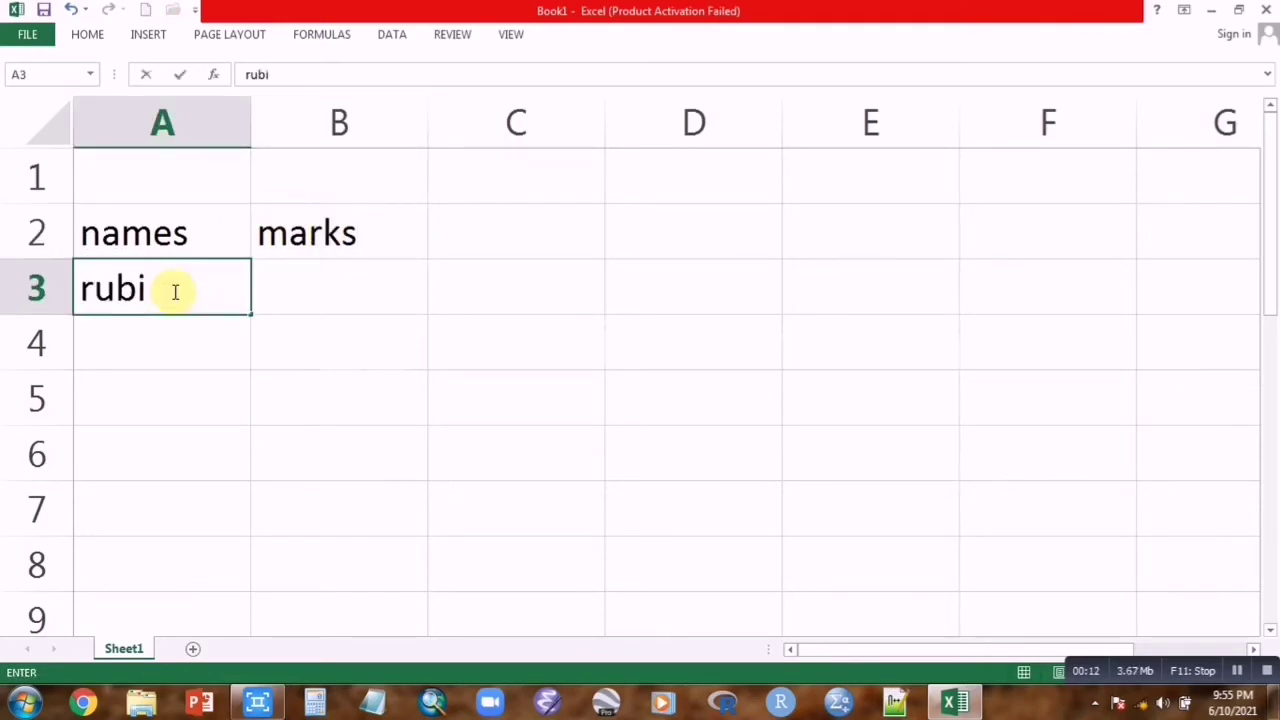
{"action": "type", "text": "i"}
{"action": "key", "text": "Return"}
{"action": "type", "text": "sami"}
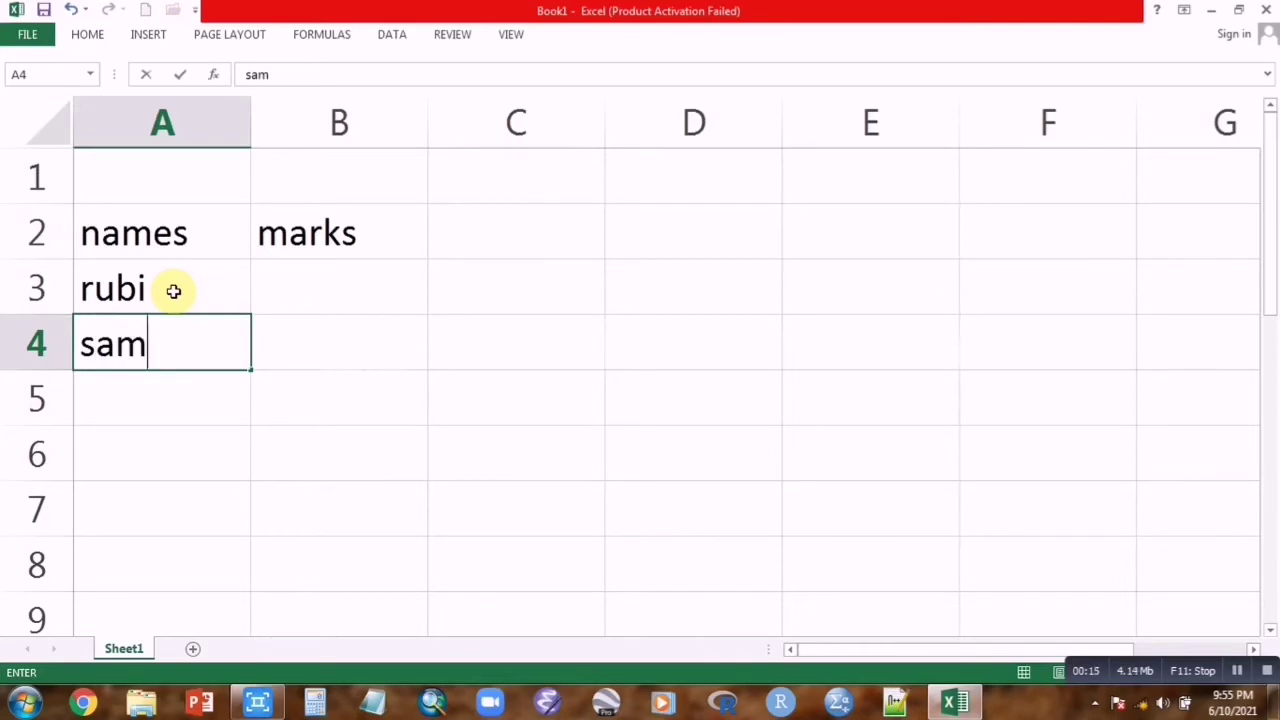
{"action": "key", "text": "Return"}
{"action": "type", "text": "Aila"}
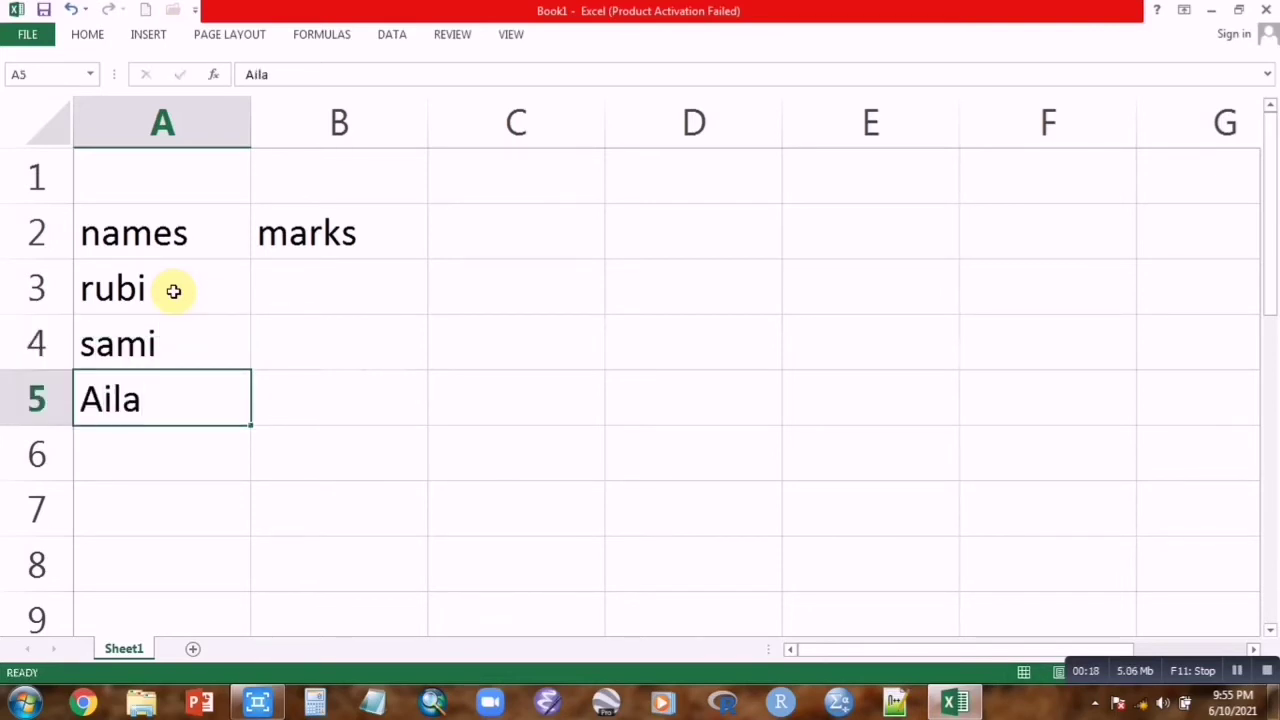
{"action": "key", "text": "Return"}
{"action": "type", "text": "amna"}
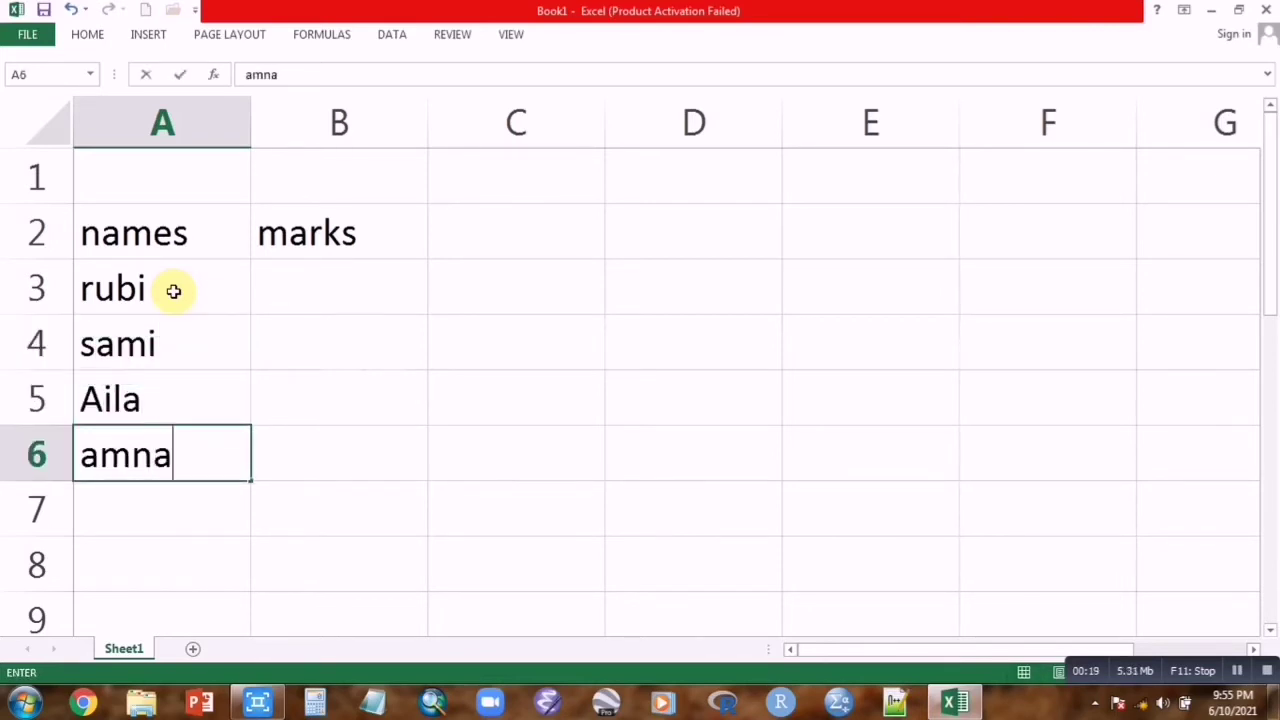
{"action": "left_click", "coordinate": [294, 311]}
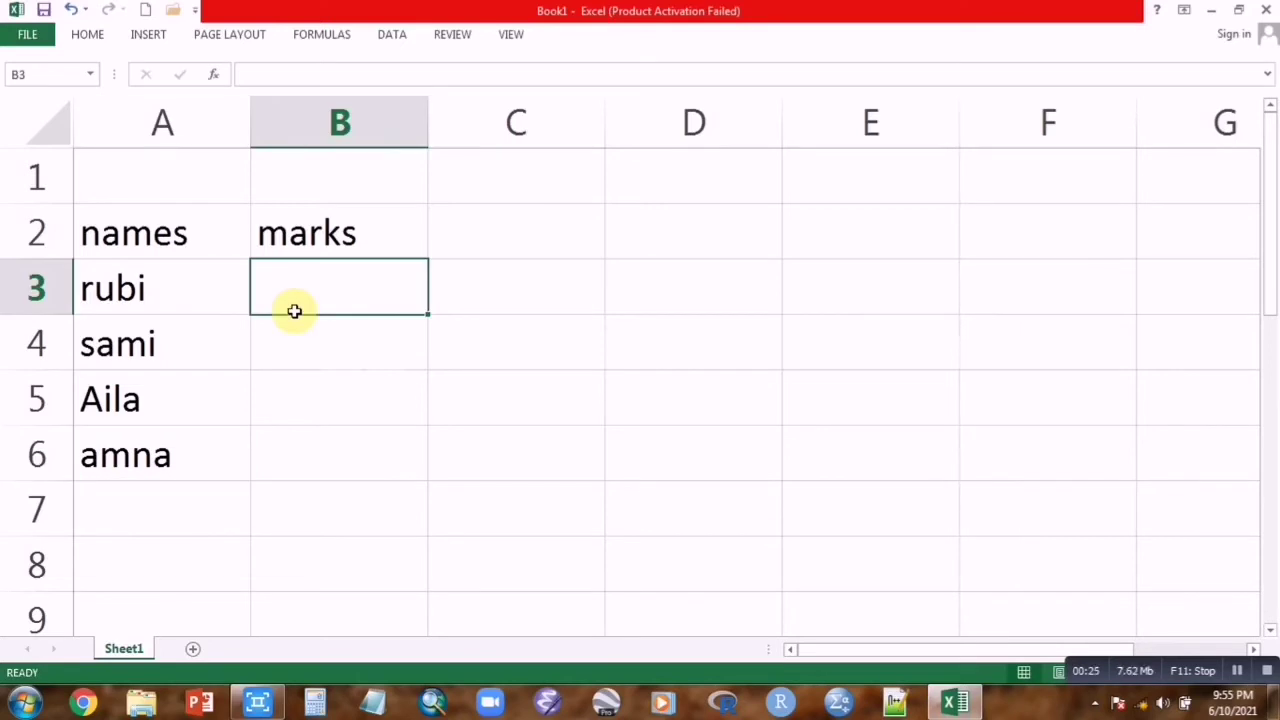
Enter the marks 30, 40, 45 and 50 in cells B3 to B6
{"action": "type", "text": "30"}
{"action": "key", "text": "Return"}
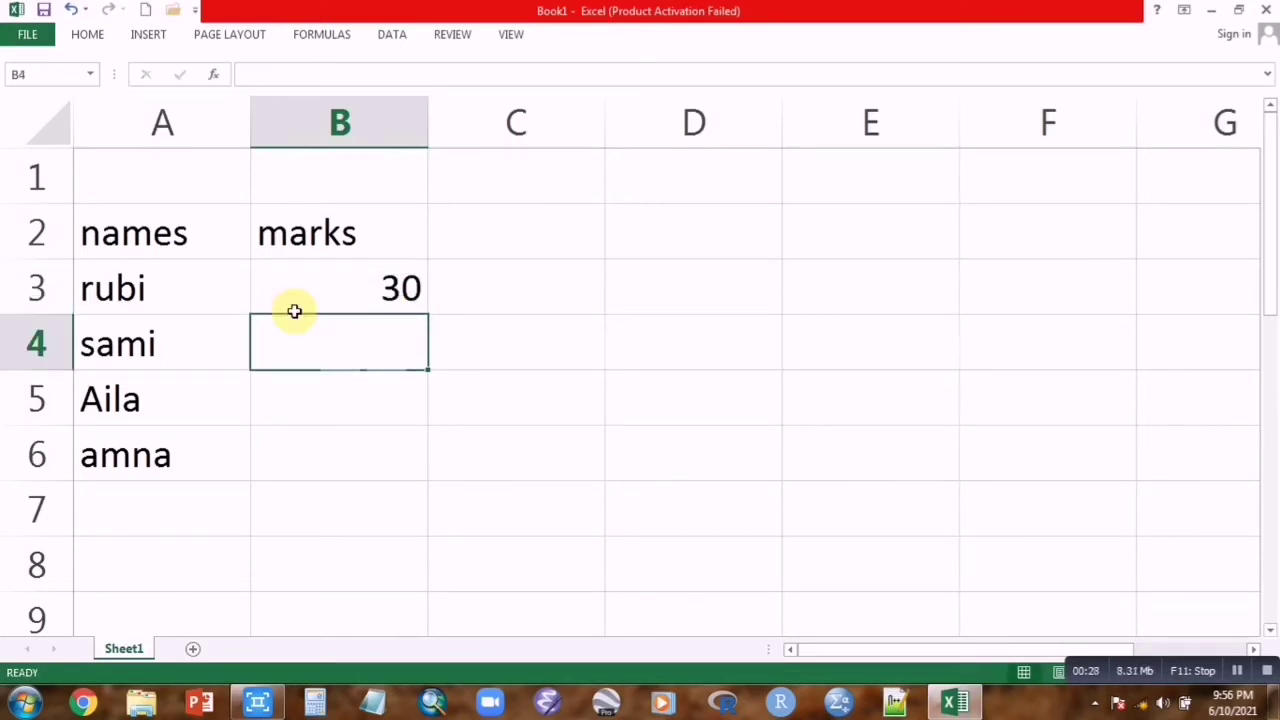
{"action": "type", "text": "40"}
{"action": "key", "text": "Return"}
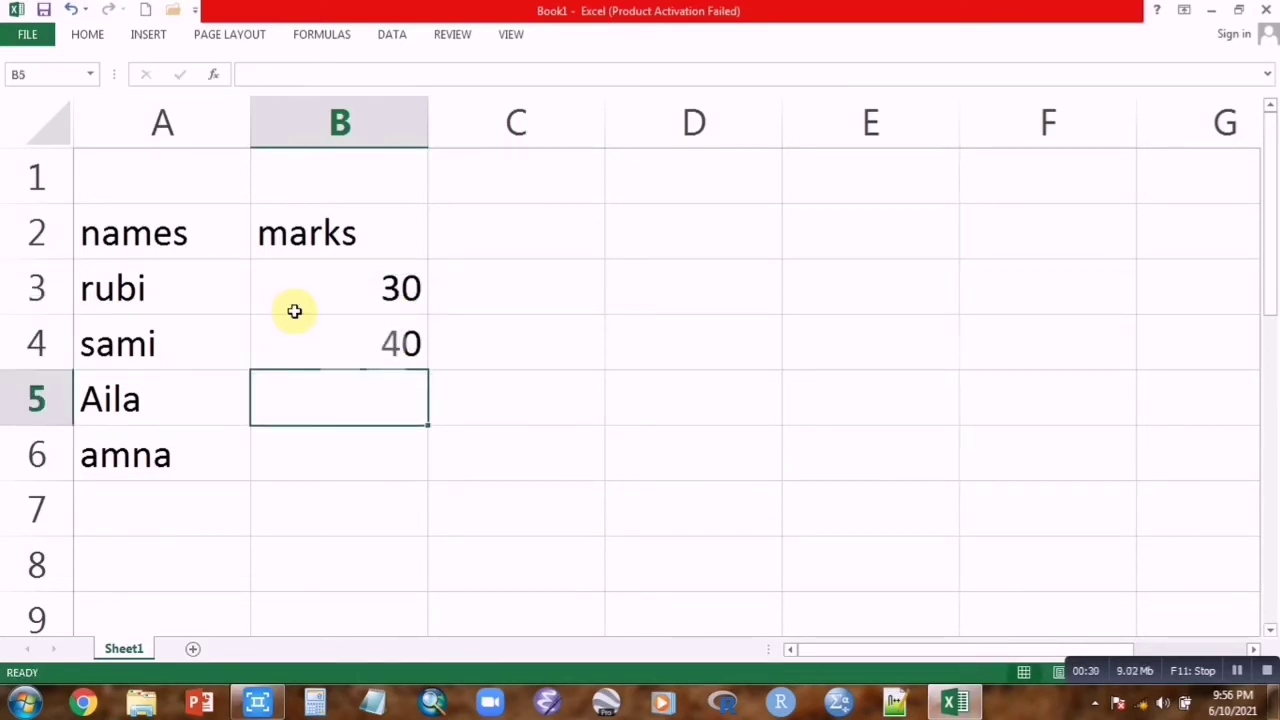
{"action": "type", "text": "45"}
{"action": "key", "text": "Return"}
{"action": "type", "text": "50"}
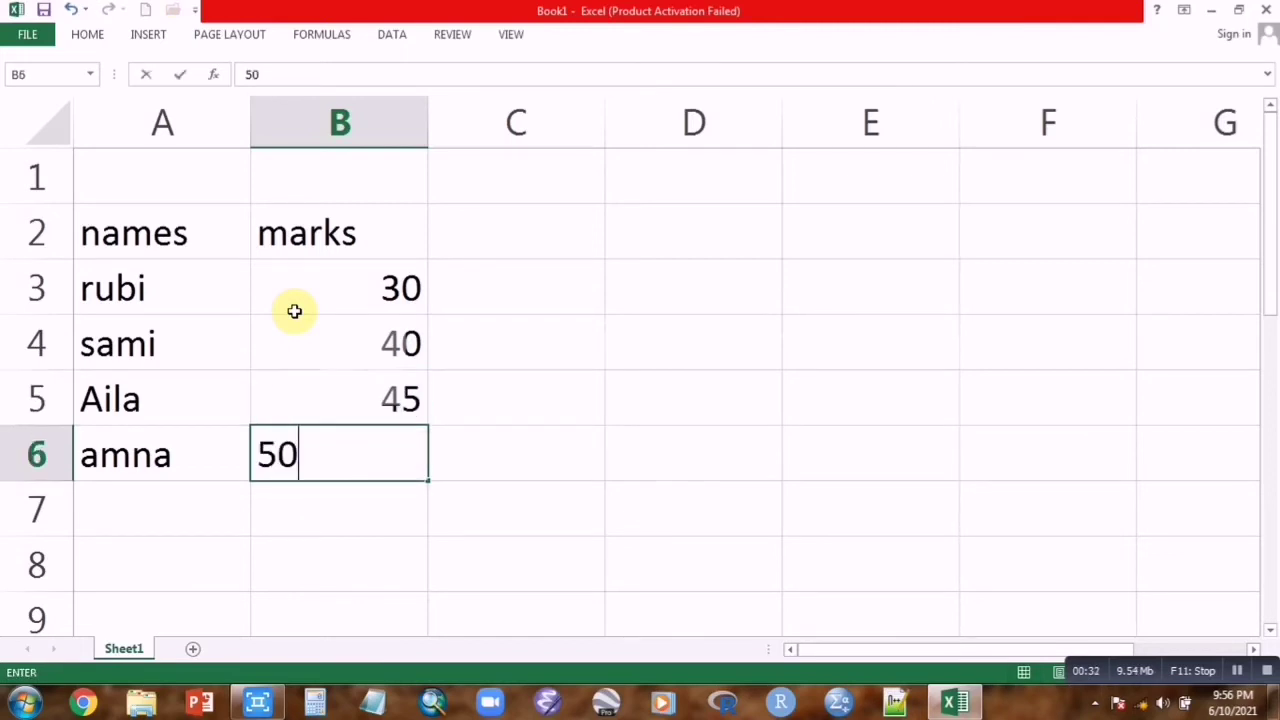
{"action": "key", "text": "Return"}
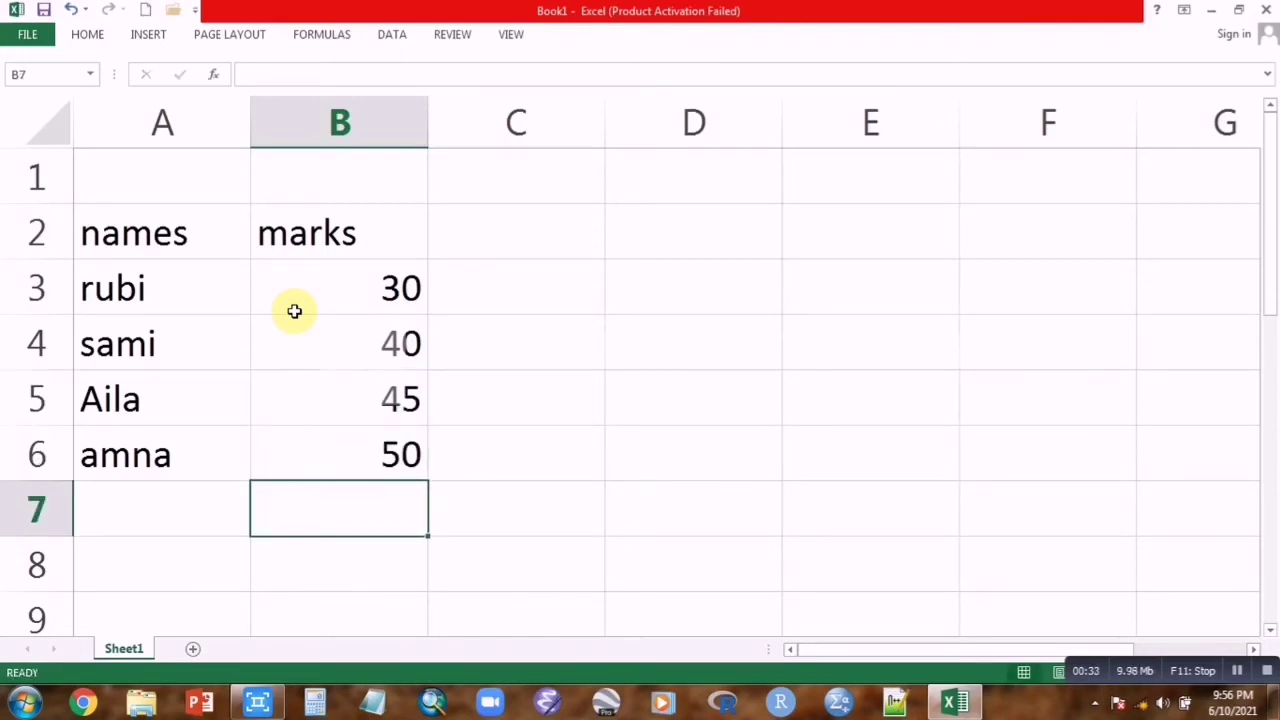
Enter =MATCH(30,B3:B6,1) in cell C3 to find the position of mark 30 with the less-than match type
{"action": "left_click", "coordinate": [477, 291]}
{"action": "type", "text": "=ma"}
{"action": "double_click", "coordinate": [497, 327]}
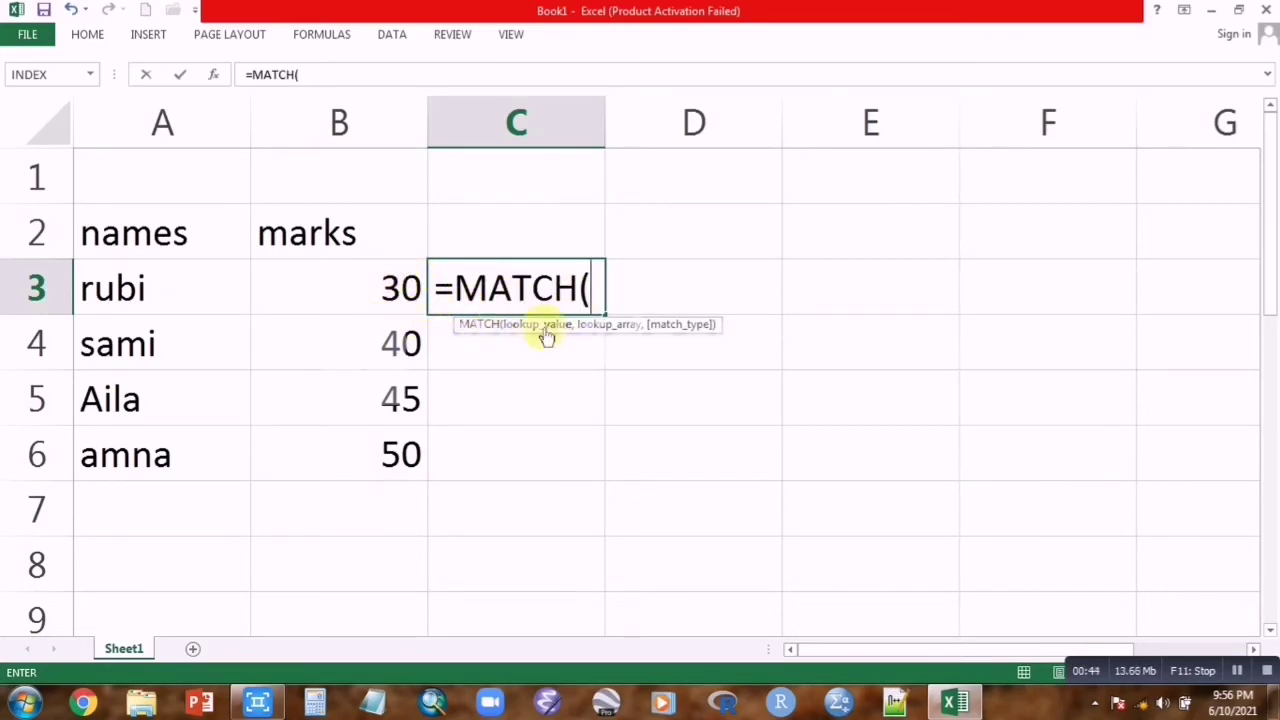
{"action": "type", "text": "30,"}
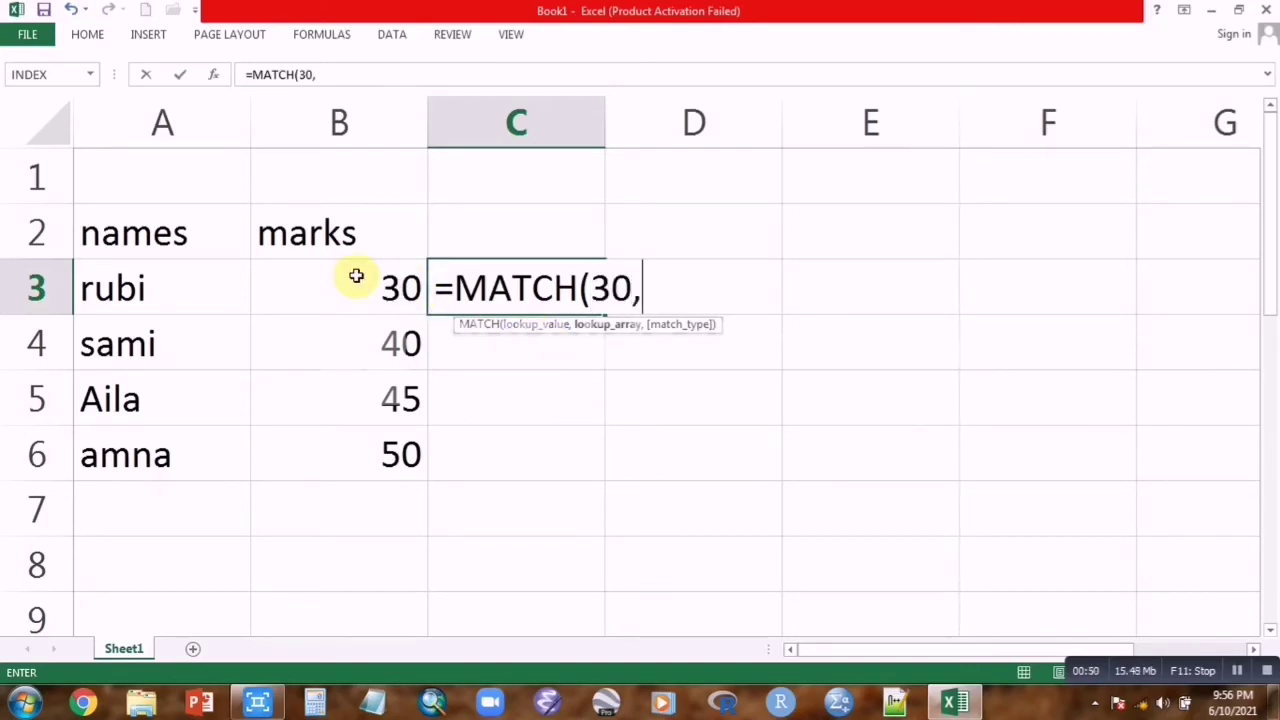
{"action": "left_click_drag", "start_coordinate": [354, 277], "coordinate": [396, 475]}
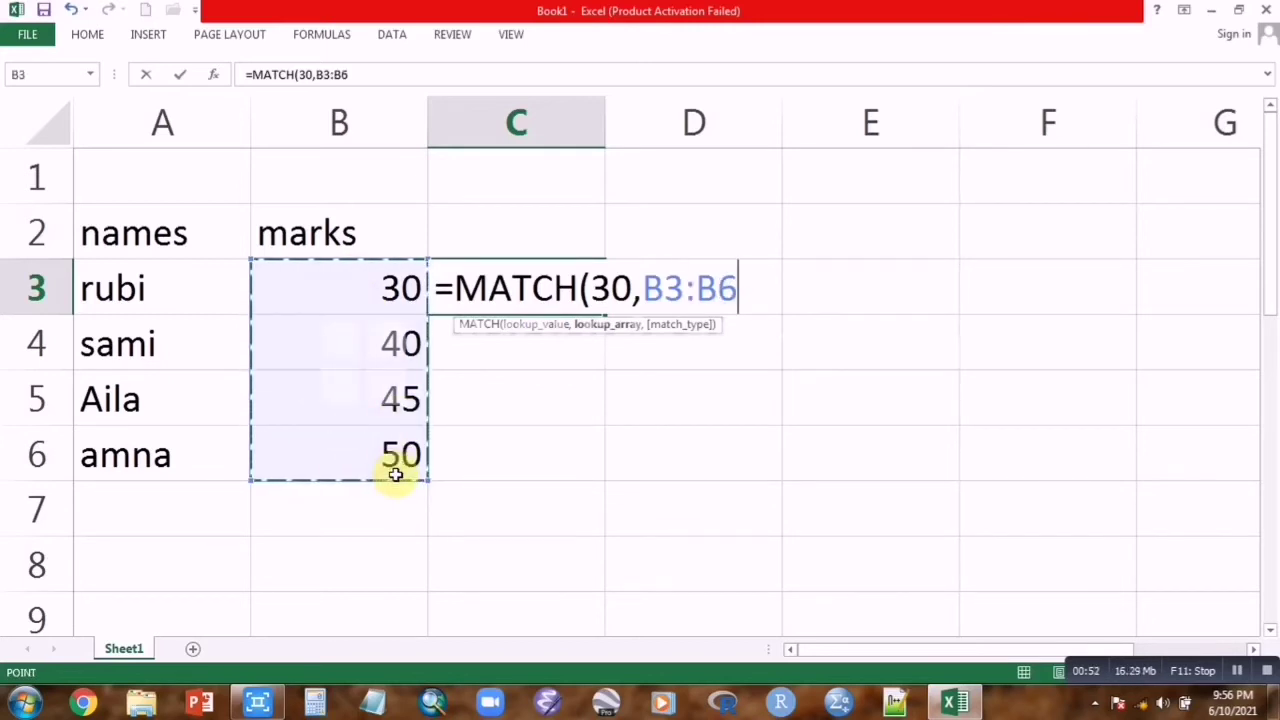
{"action": "type", "text": ","}
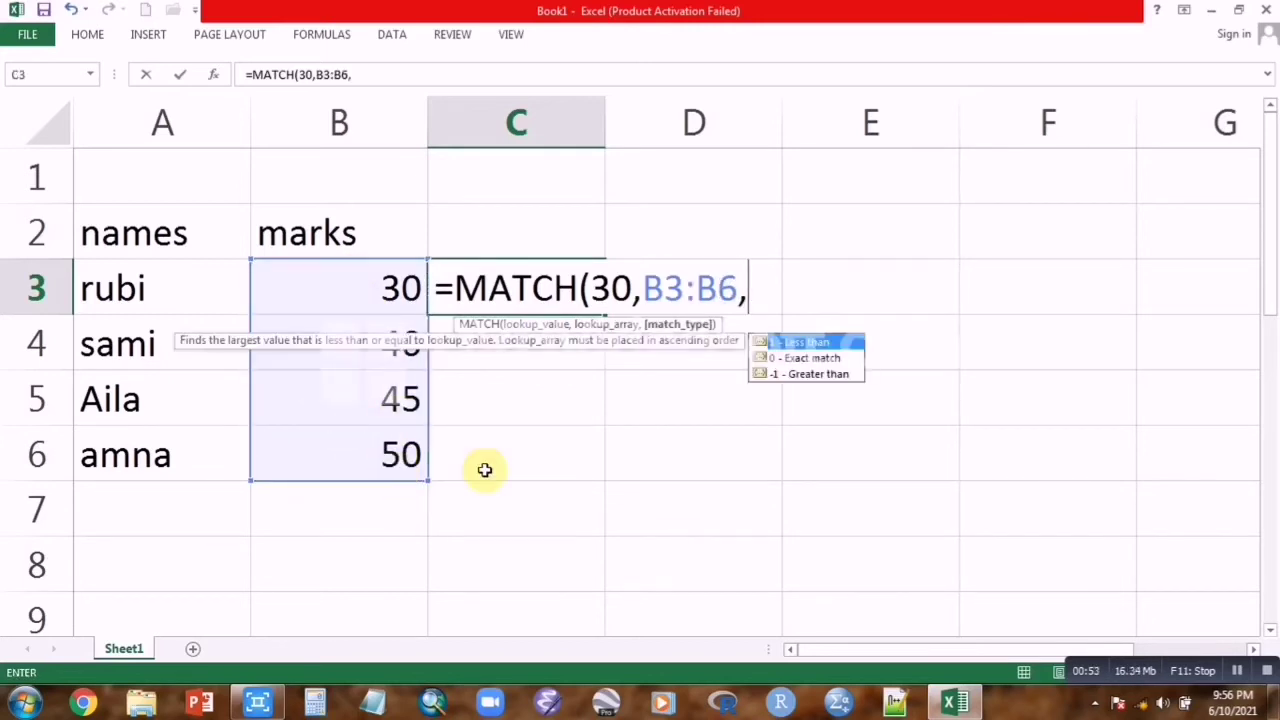
{"action": "double_click", "coordinate": [779, 343]}
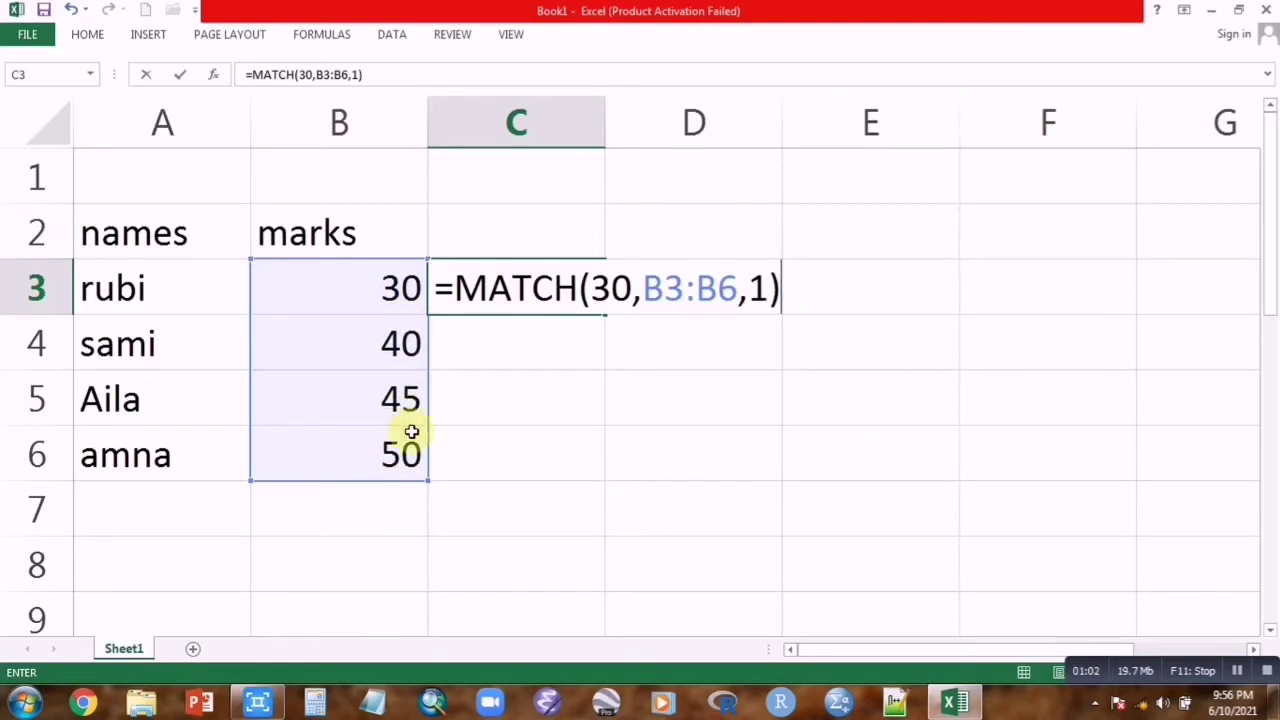
{"action": "key", "text": "Return"}
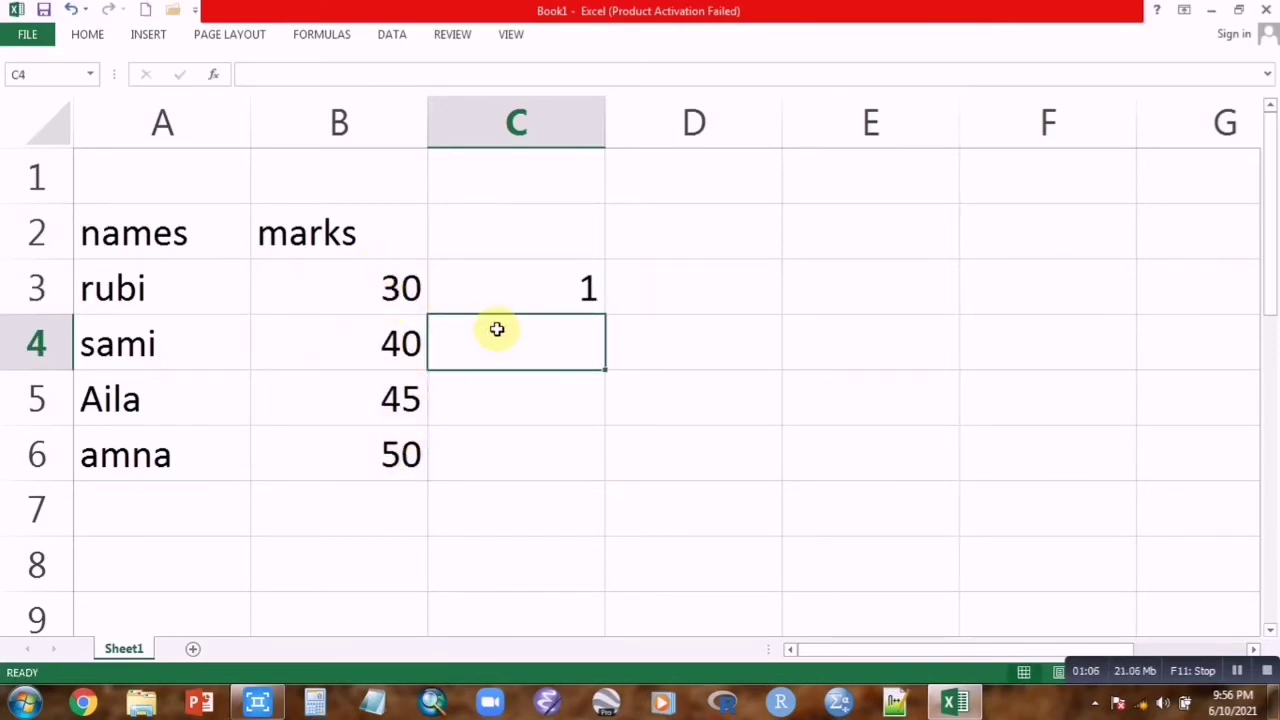
Enter =MATCH(A4,A3:A6,0) in cell C4 to find the exact-match position of the name in A4
{"action": "key", "text": "BackSpace"}
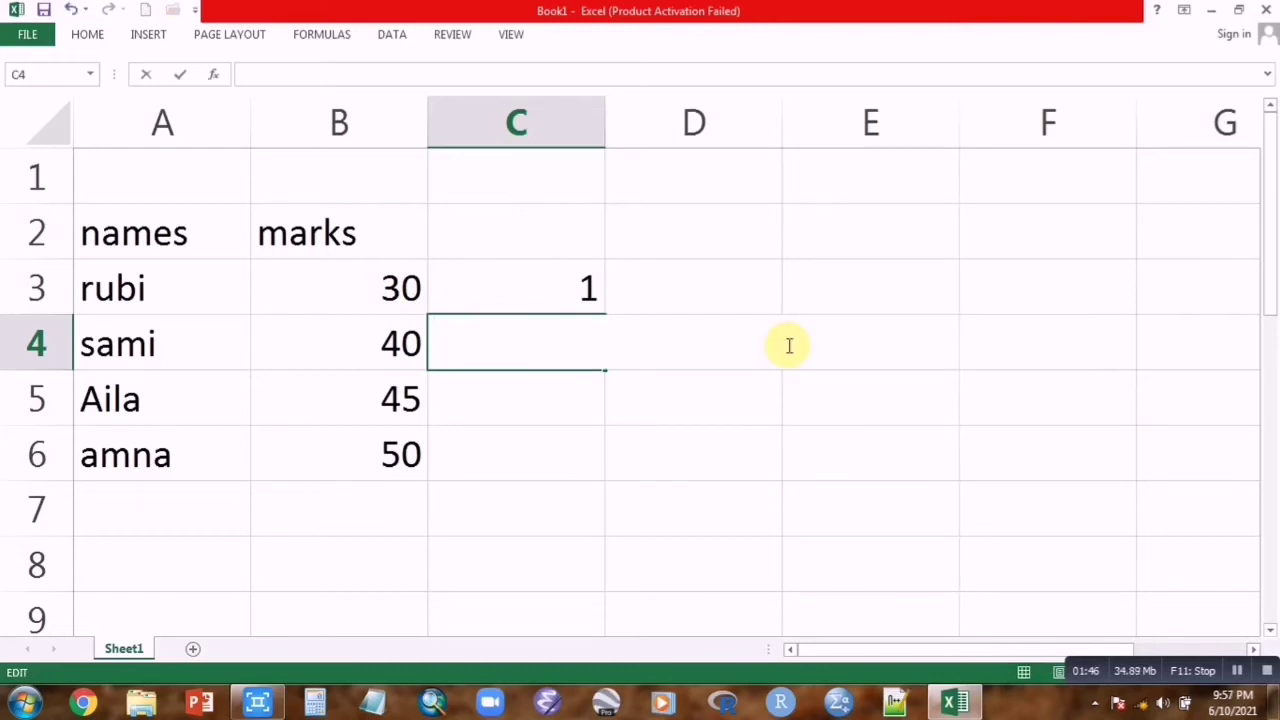
{"action": "type", "text": "=matc"}
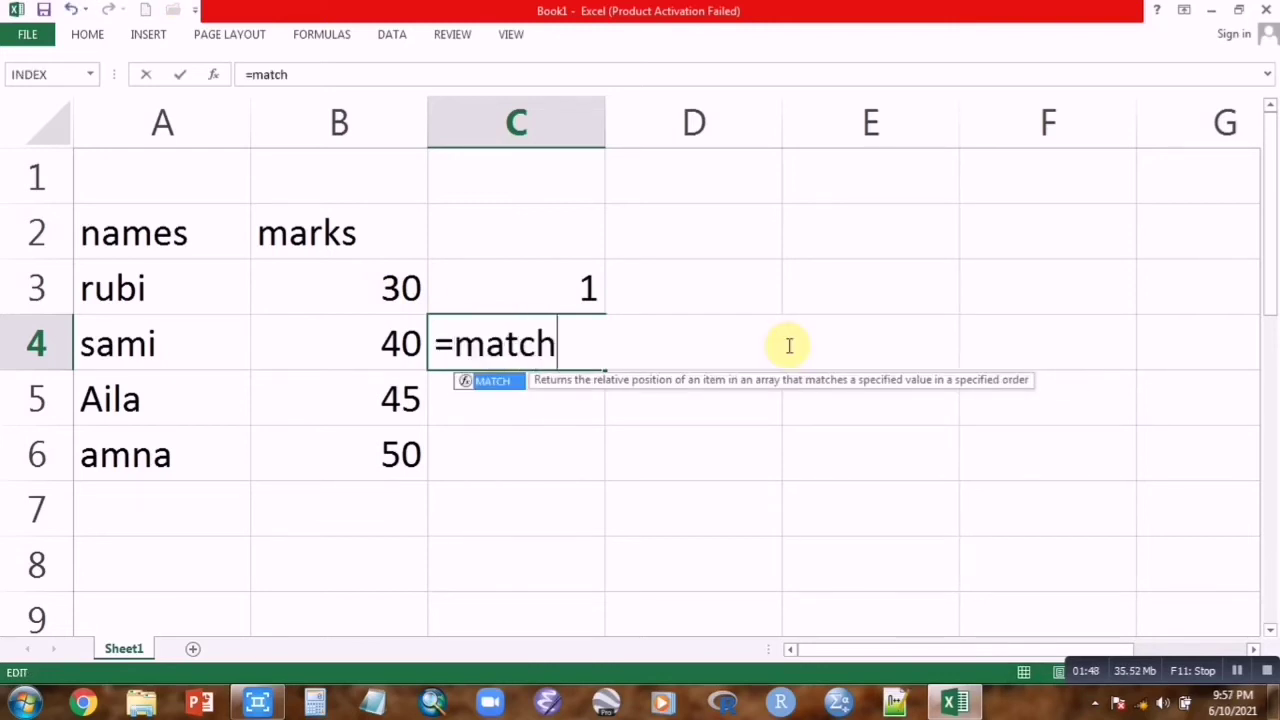
{"action": "type", "text": "h"}
{"action": "double_click", "coordinate": [493, 388]}
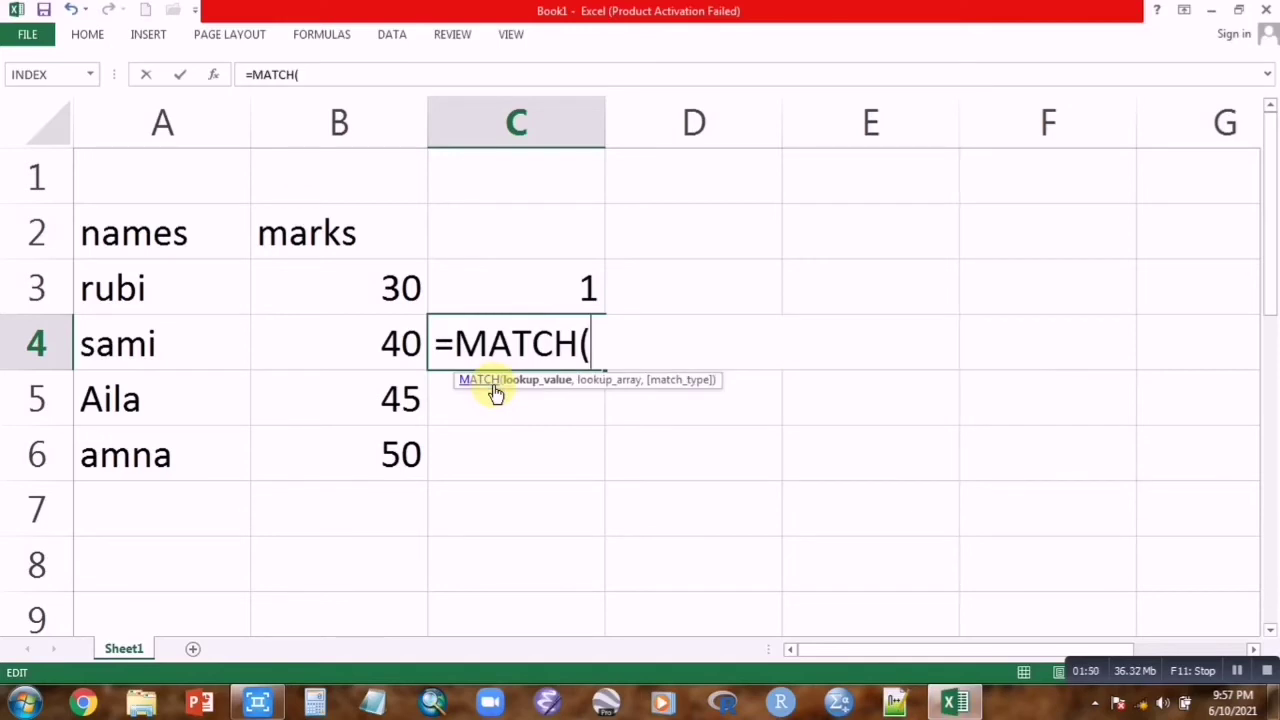
{"action": "left_click", "coordinate": [135, 350]}
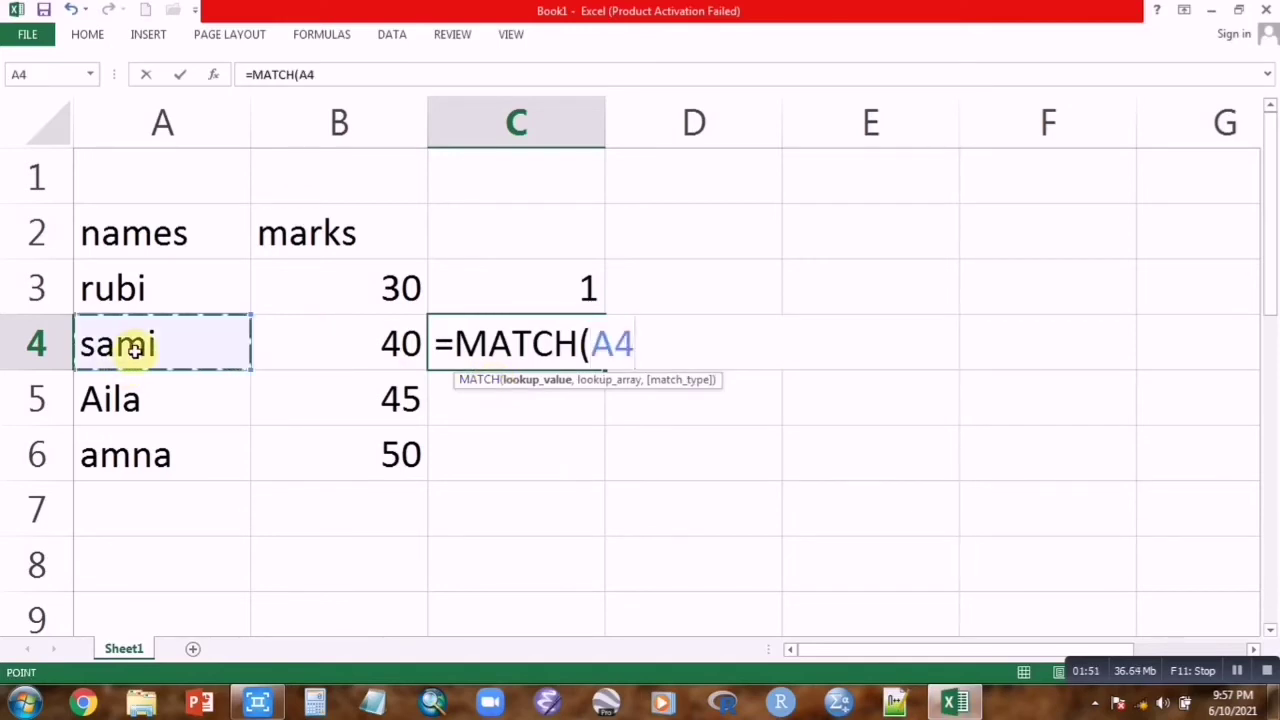
{"action": "type", "text": ","}
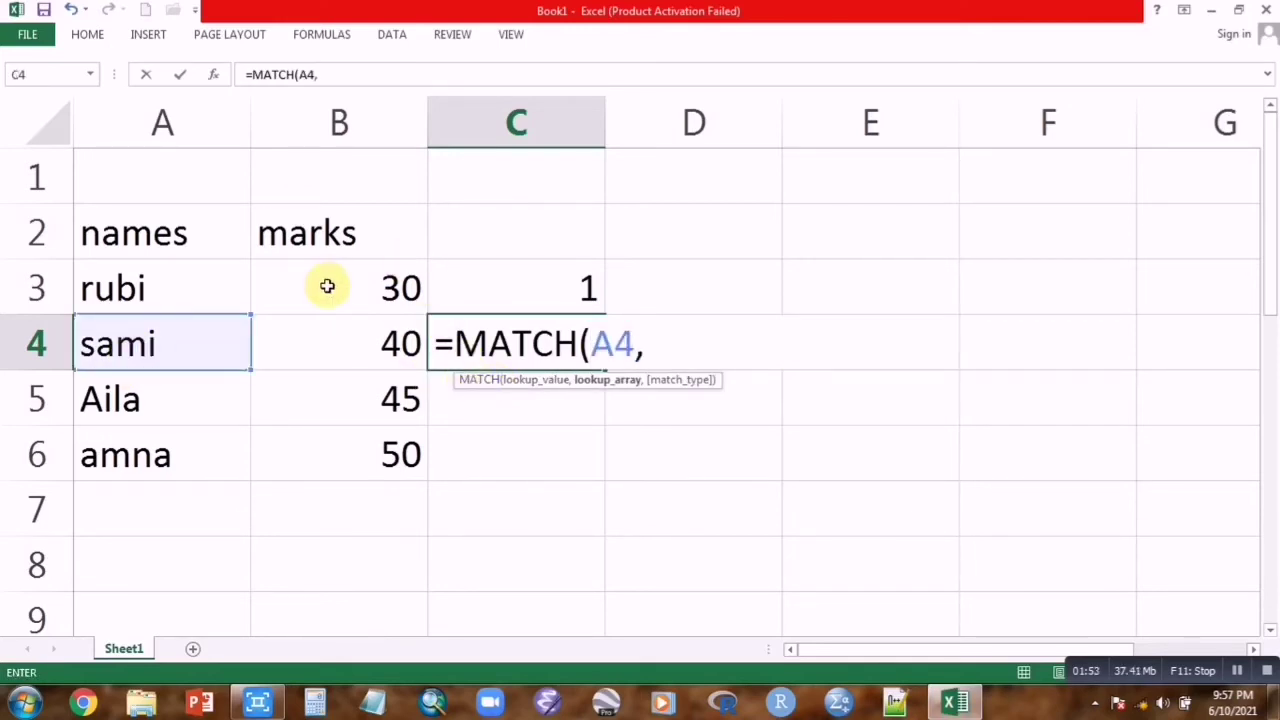
{"action": "left_click", "coordinate": [149, 273]}
{"action": "left_click_drag", "start_coordinate": [149, 273], "coordinate": [129, 457]}
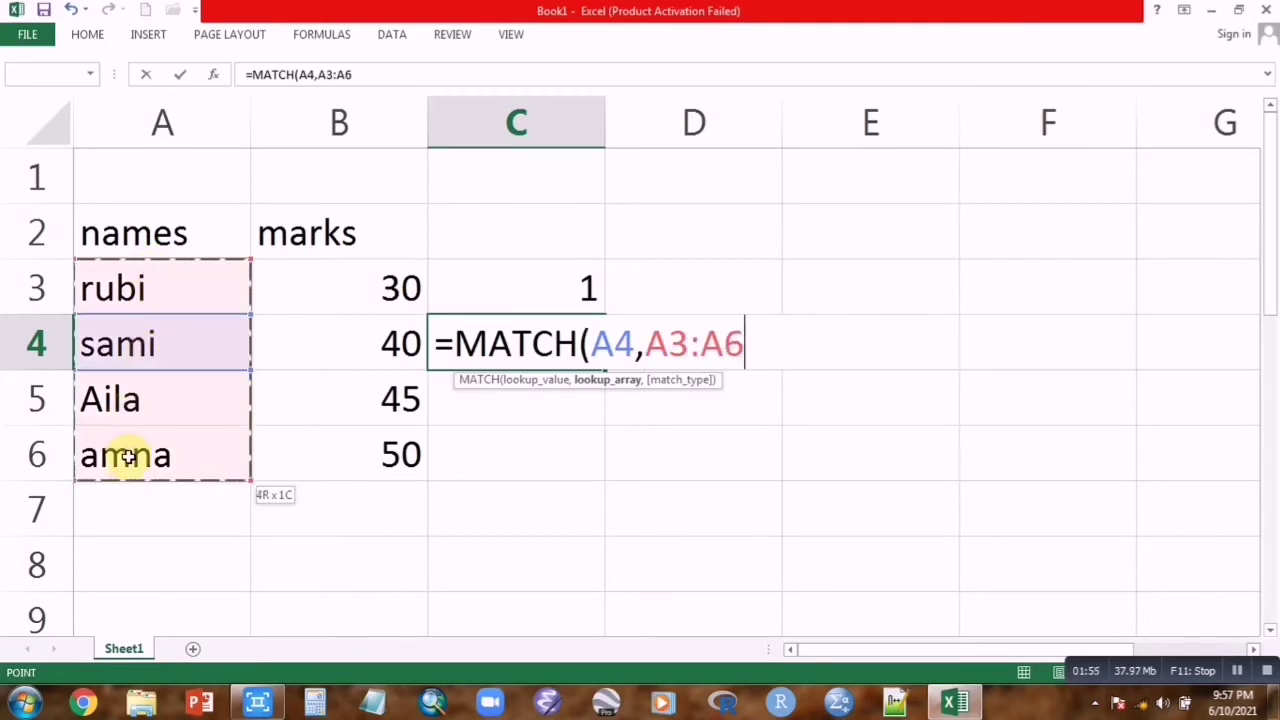
{"action": "type", "text": ","}
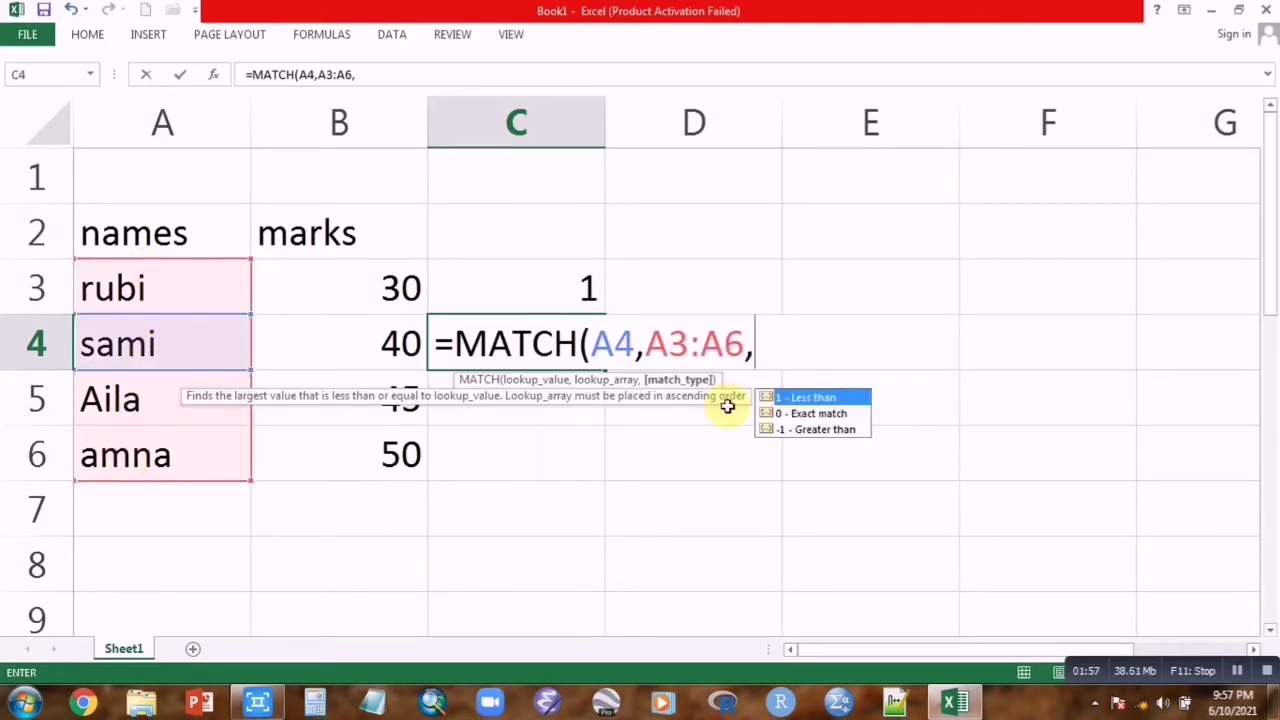
{"action": "left_click", "coordinate": [801, 414]}
{"action": "double_click", "coordinate": [800, 414]}
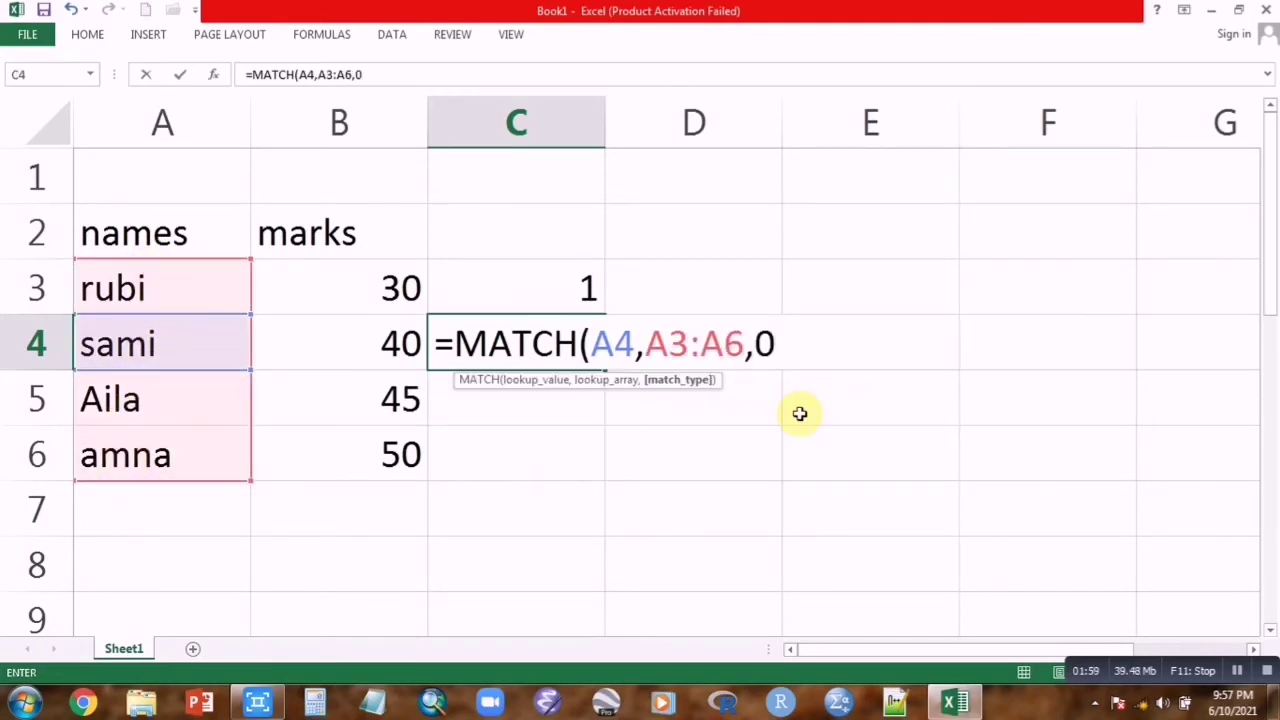
{"action": "type", "text": ")"}
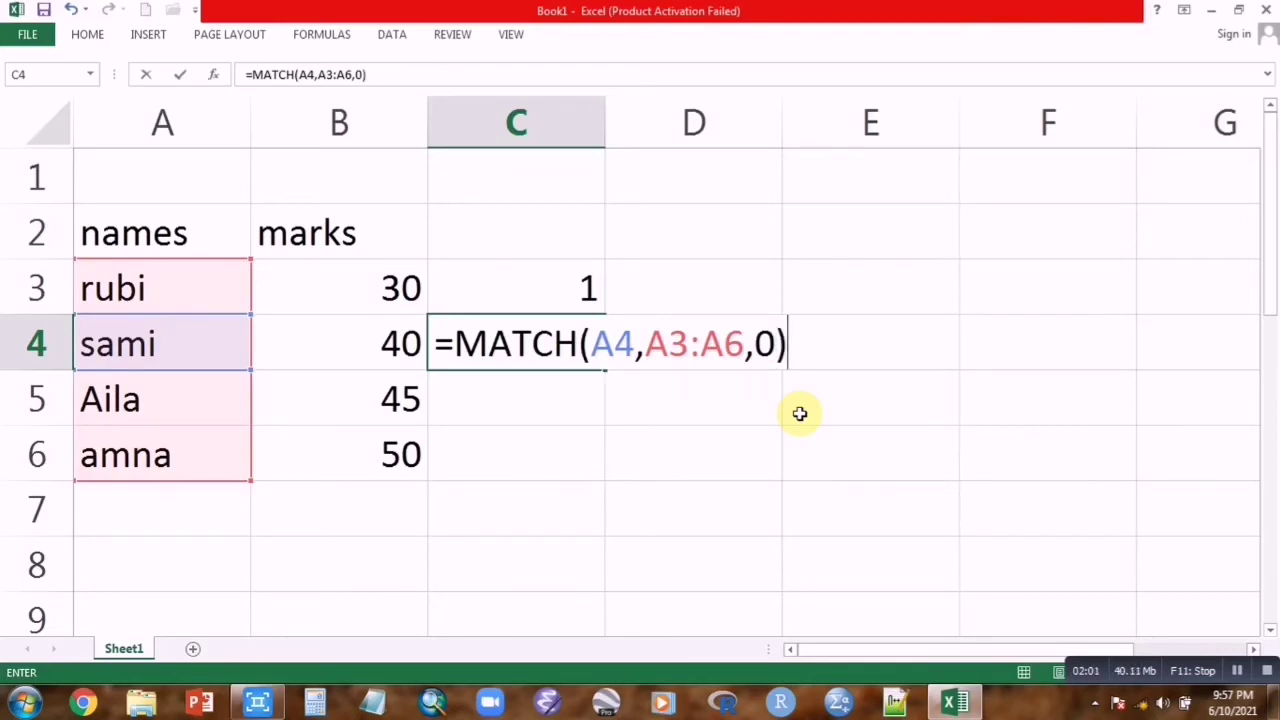
{"action": "key", "text": "Return"}
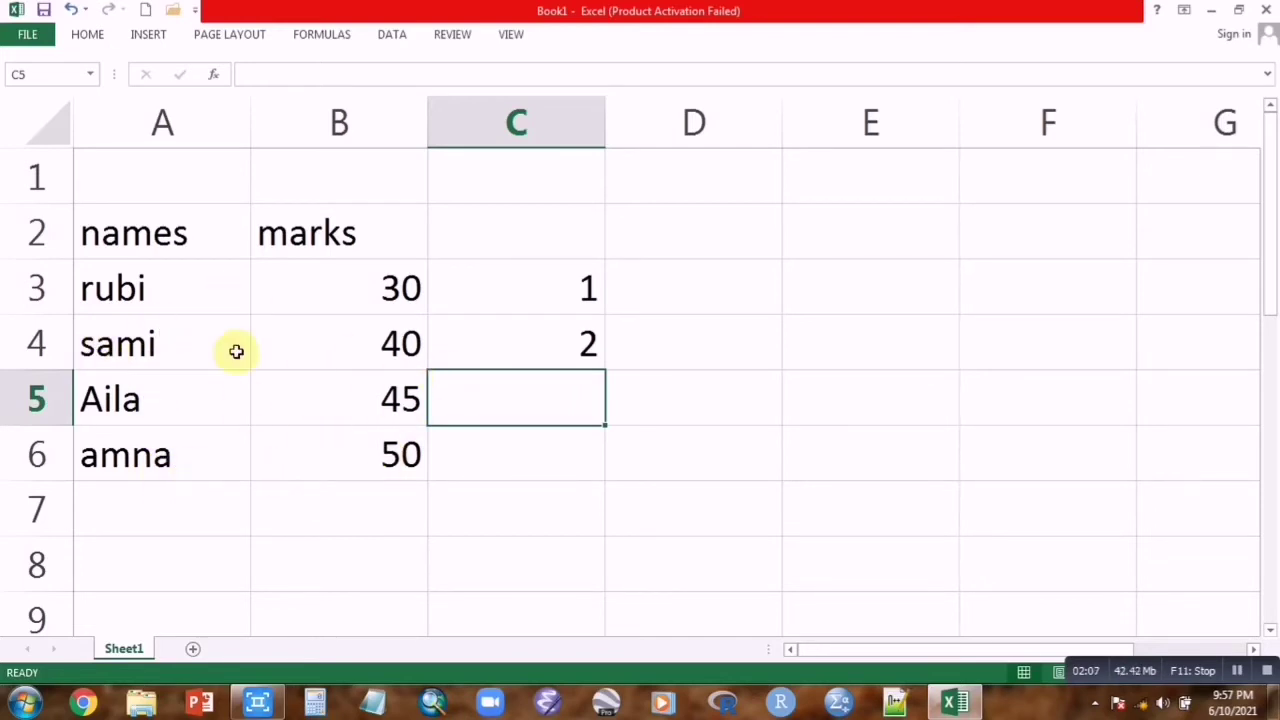
Review the arguments of the MATCH formulas in cells C3 and C4
{"action": "double_click", "coordinate": [543, 289]}
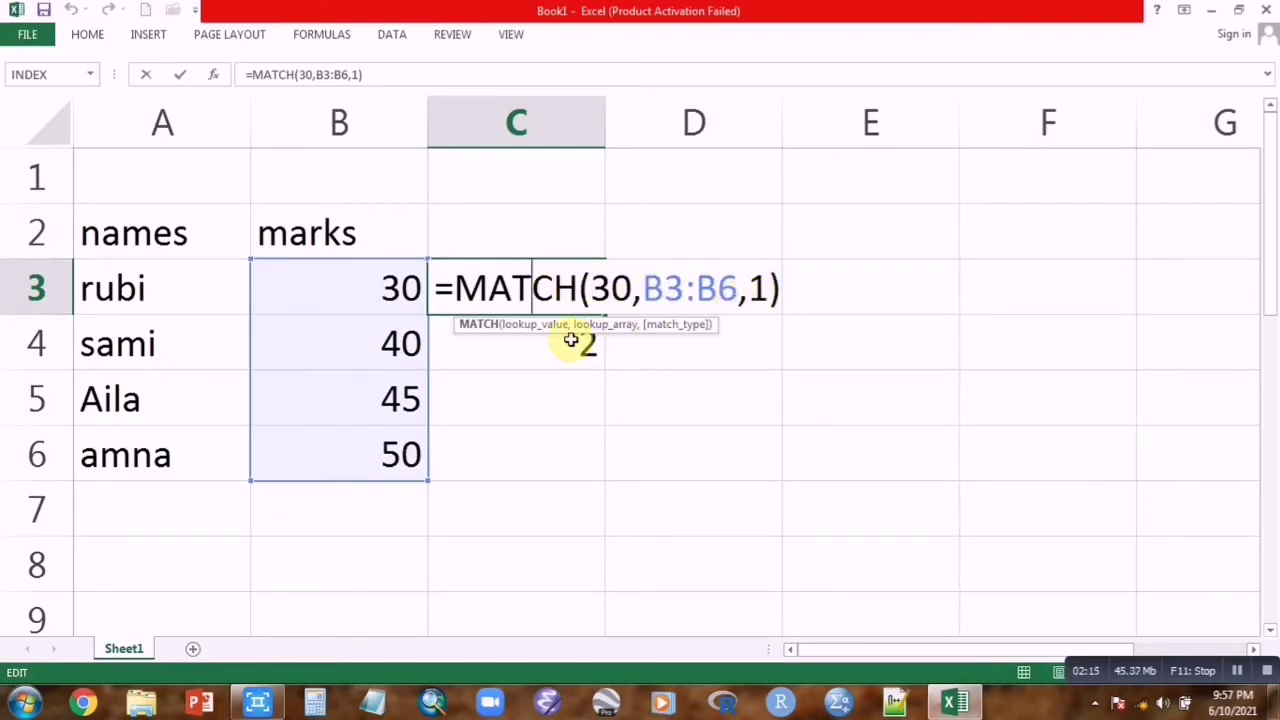
{"action": "double_click", "coordinate": [568, 343]}
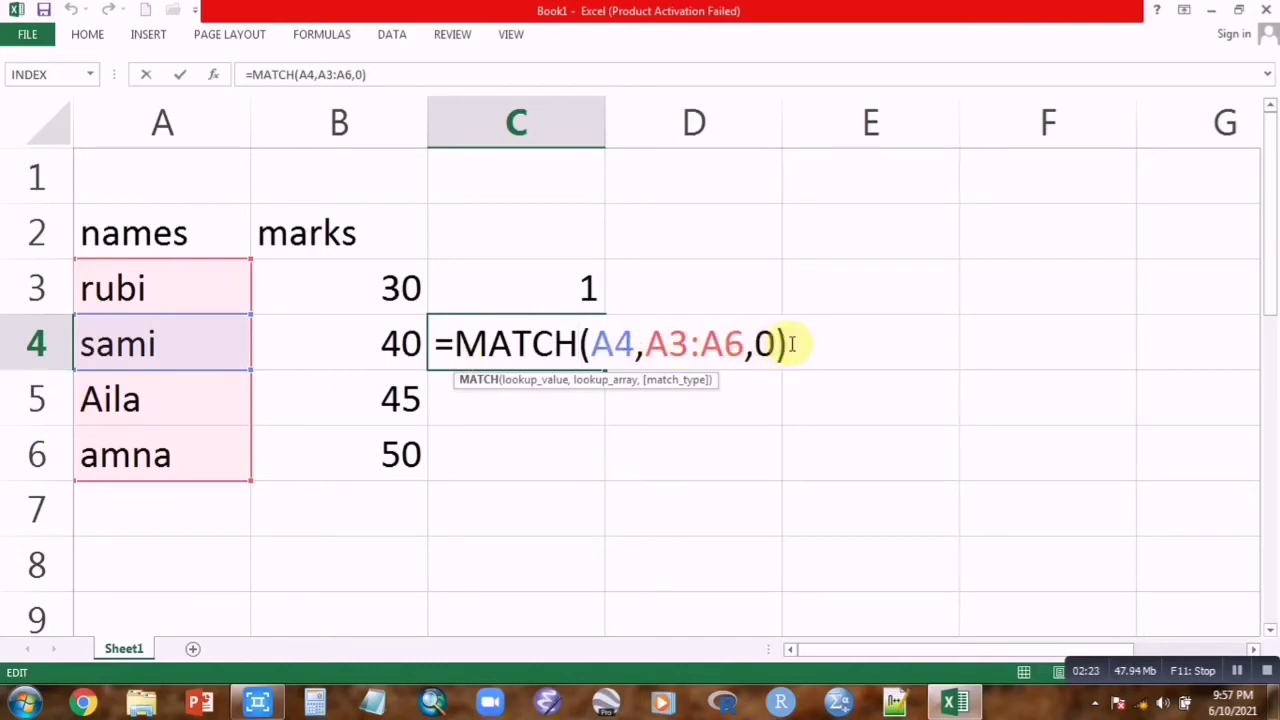
{"action": "key", "text": "Return"}
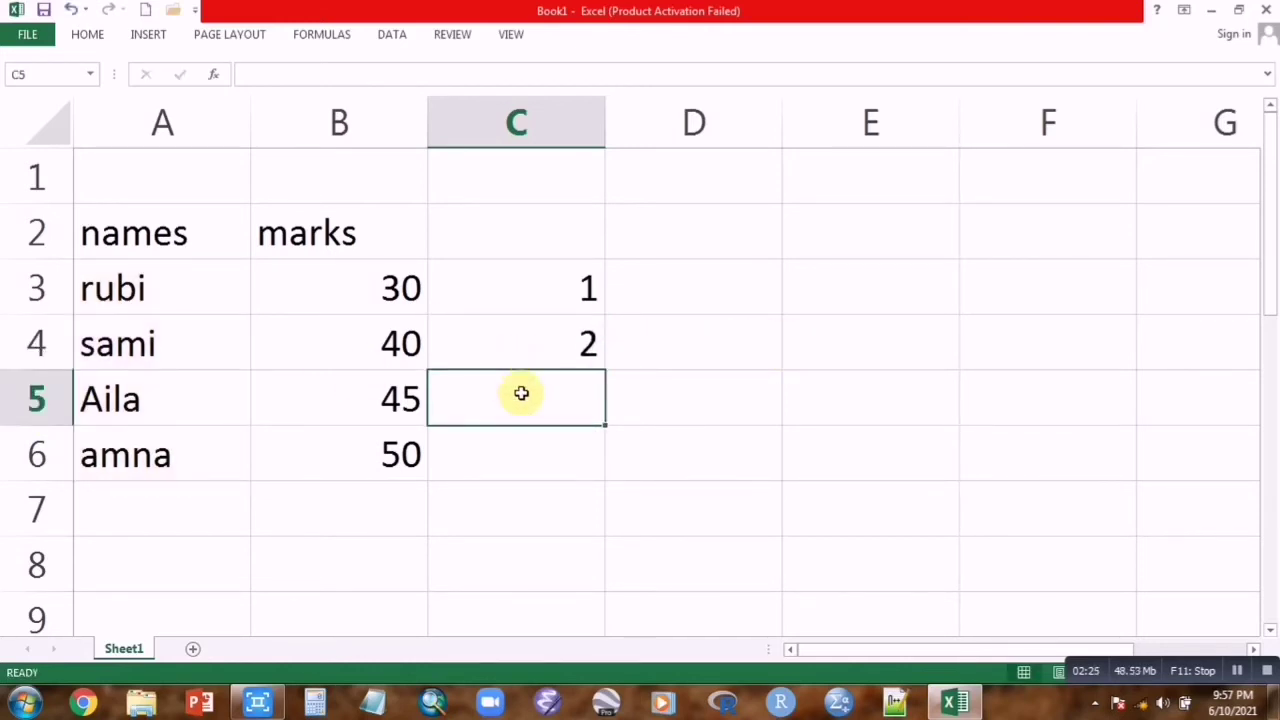
Enter =MATCH(38,B3:B6,1) in cell C5 to look up 38 among the marks with the less-than match type
{"action": "type", "text": "=mat"}
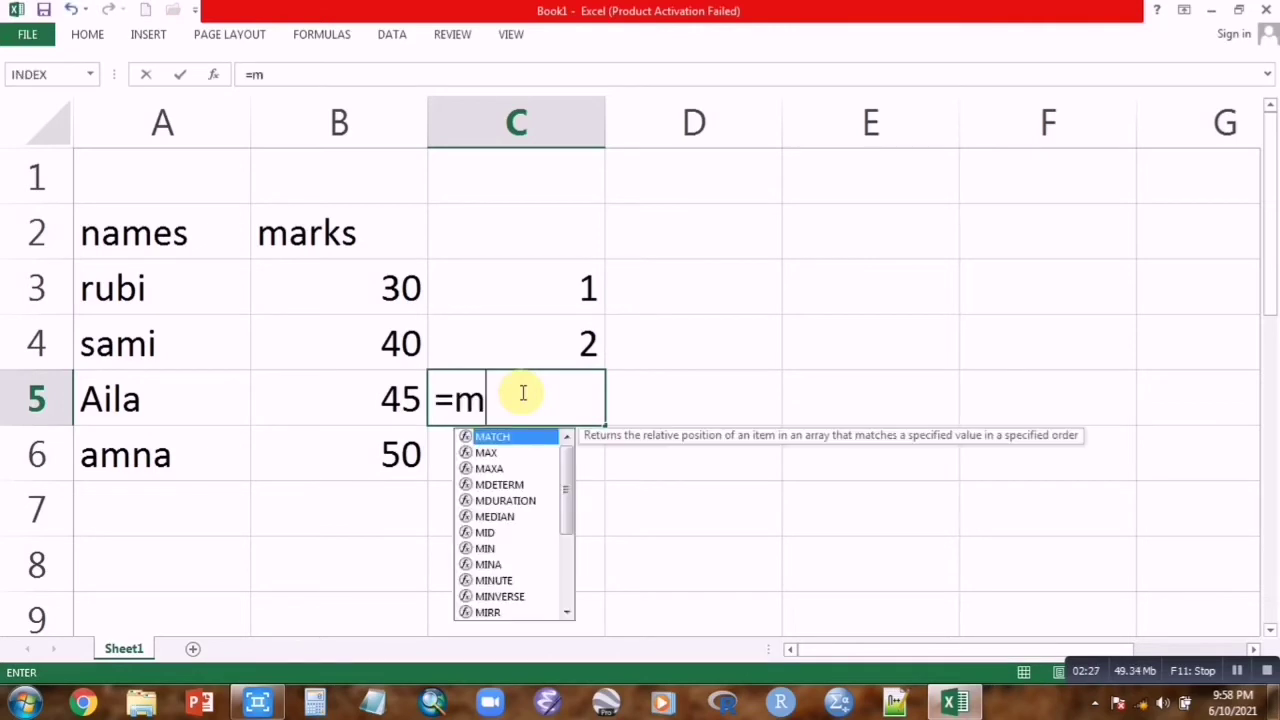
{"action": "type", "text": "ch"}
{"action": "double_click", "coordinate": [492, 437]}
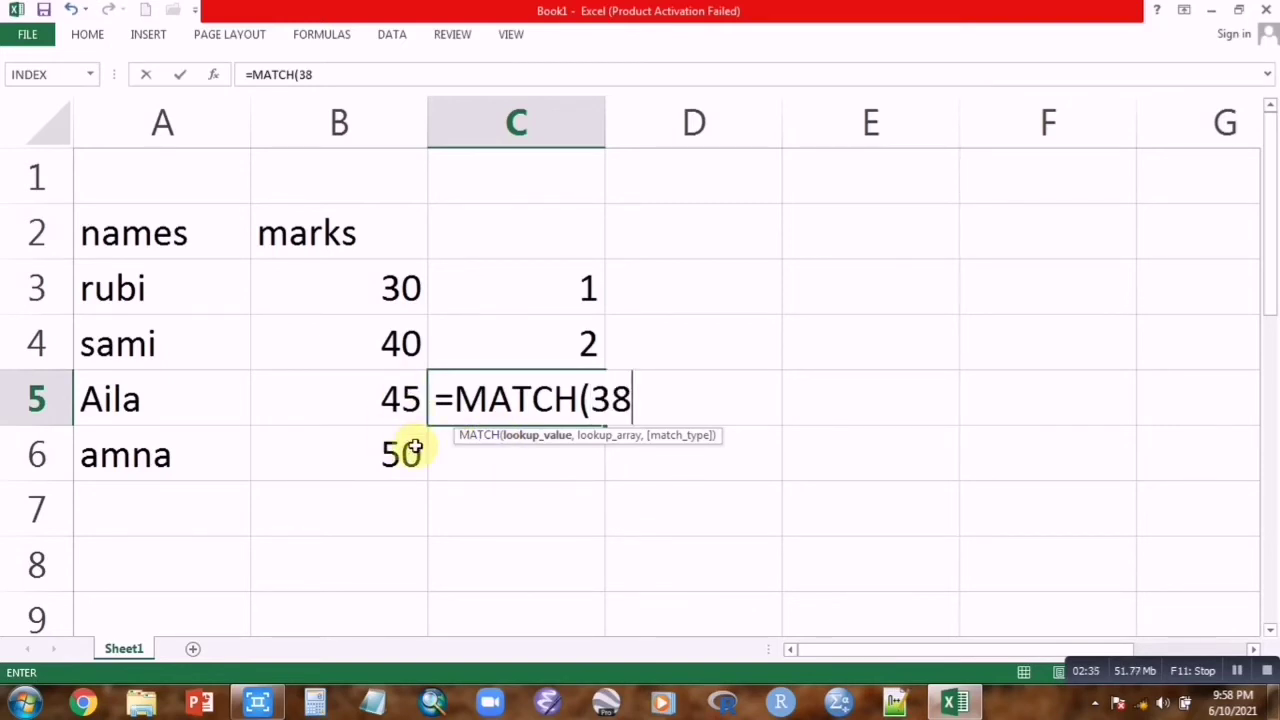
{"action": "type", "text": "38,"}
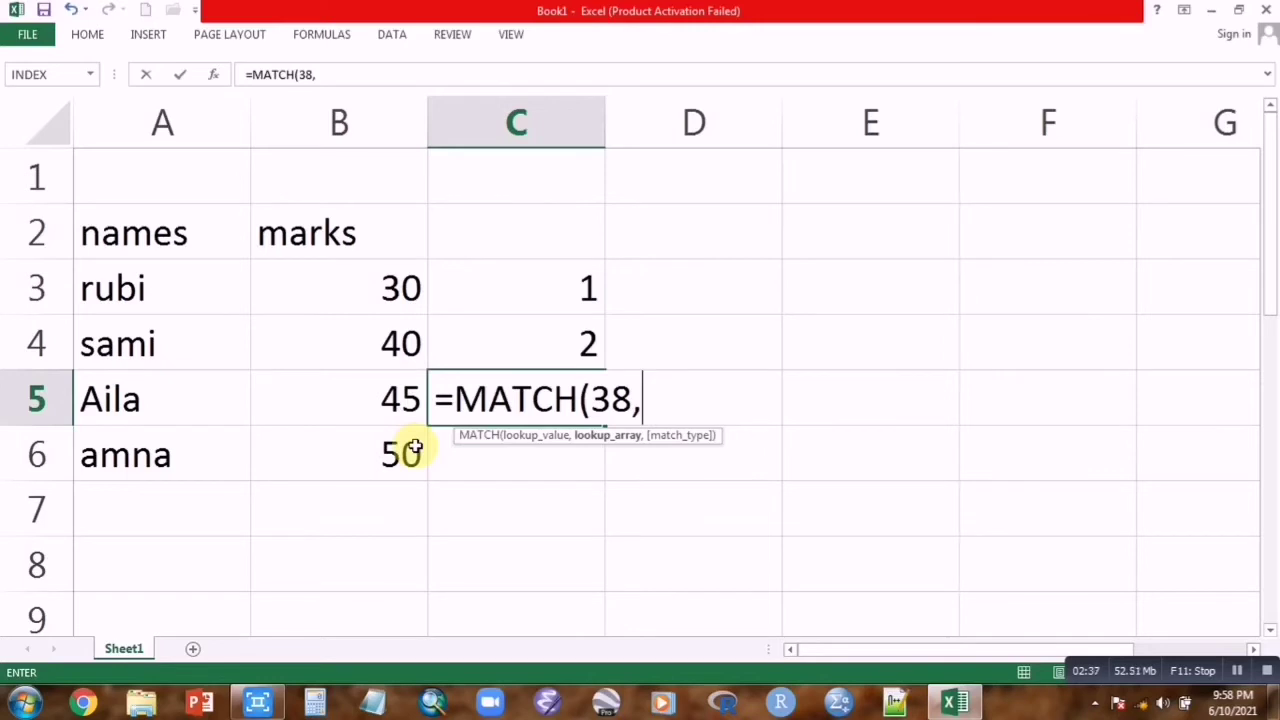
{"action": "left_click_drag", "start_coordinate": [380, 277], "coordinate": [371, 451]}
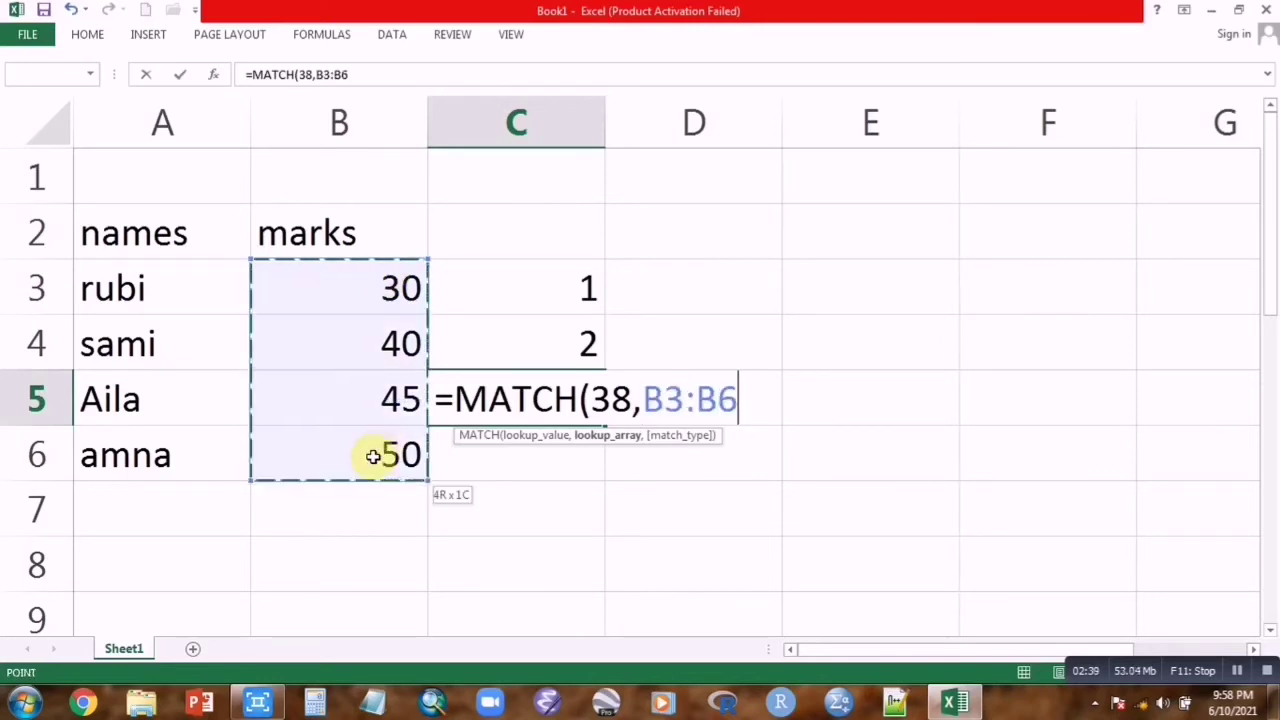
{"action": "type", "text": ","}
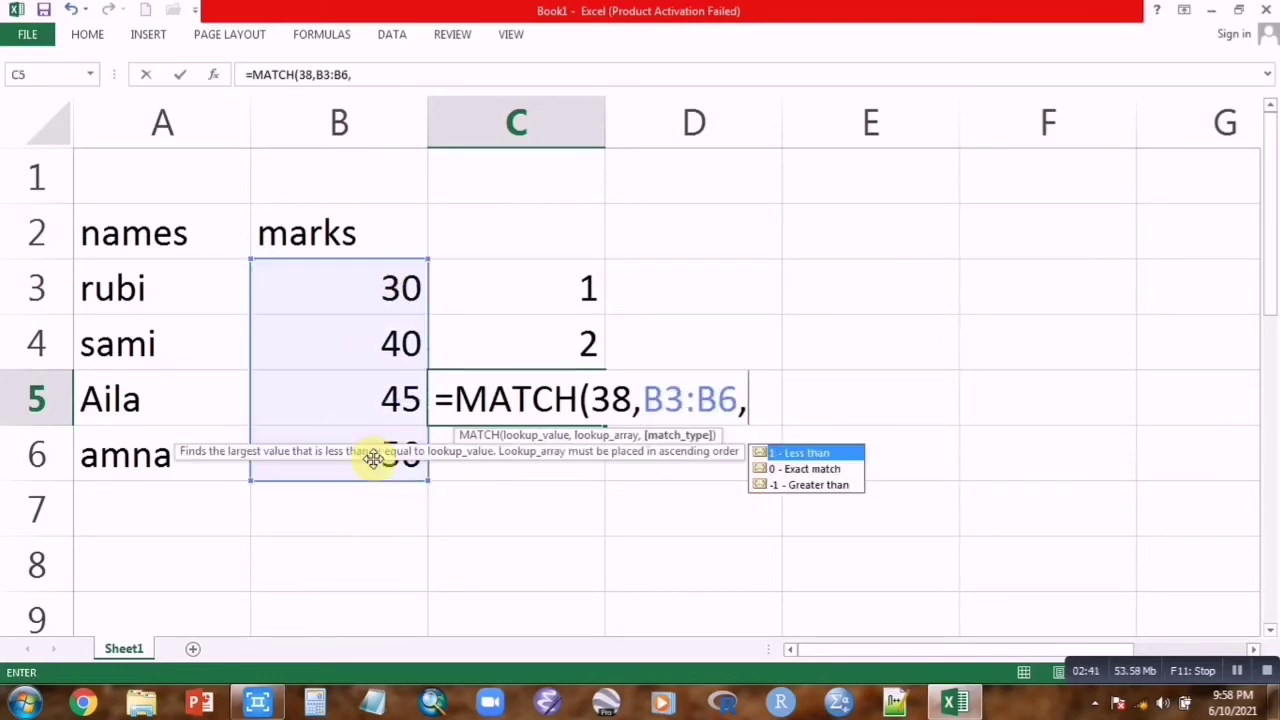
{"action": "double_click", "coordinate": [800, 455]}
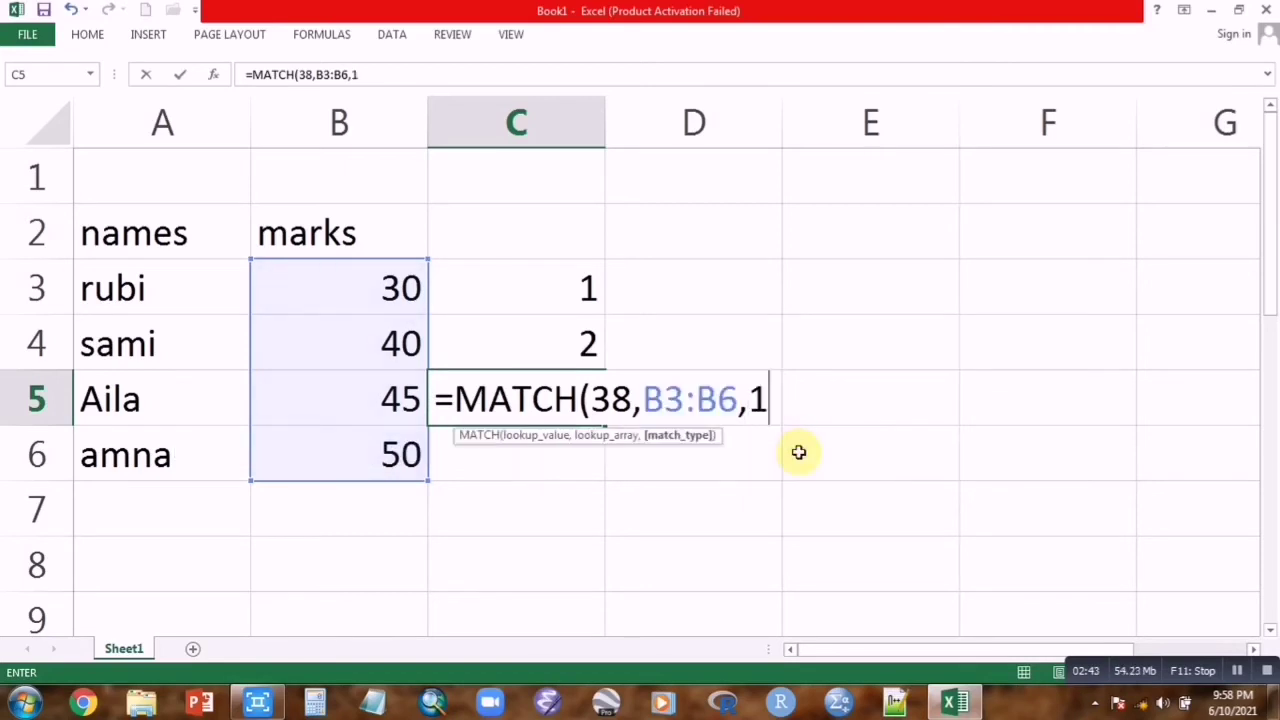
{"action": "key", "text": "Return"}
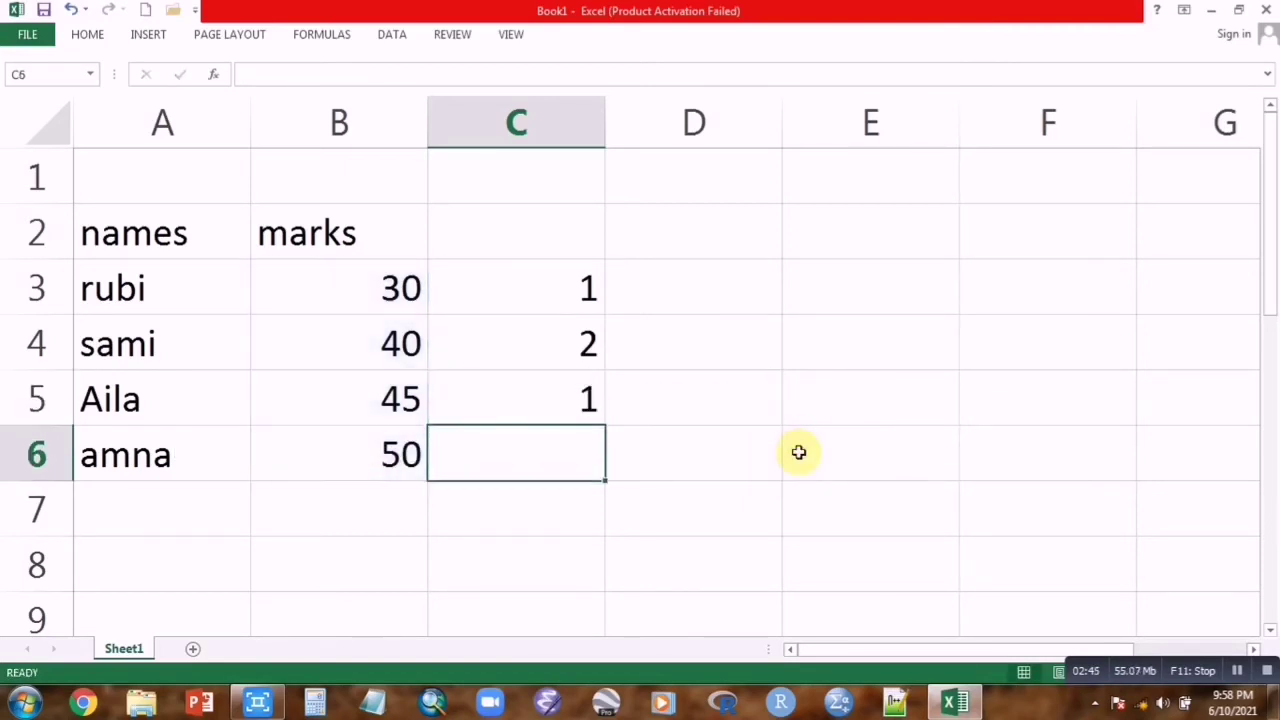
Review the MATCH formula in cell C5
{"action": "double_click", "coordinate": [587, 400]}
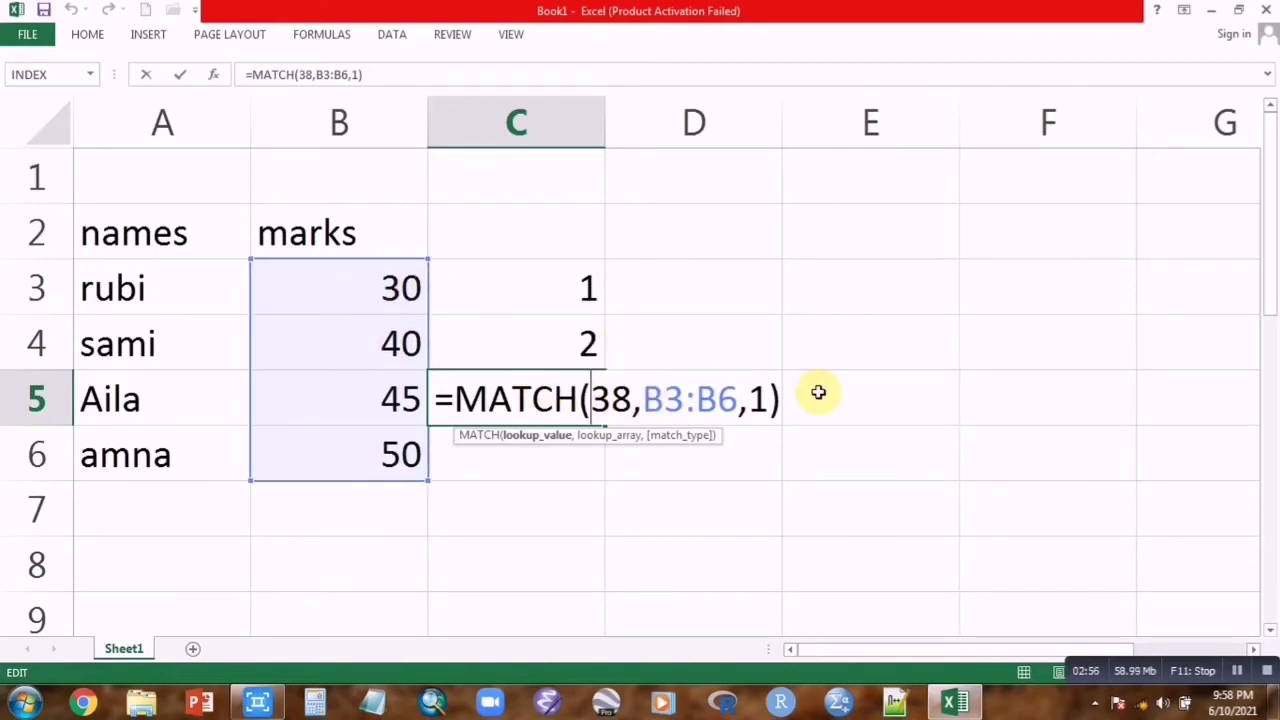
{"action": "key", "text": "Return"}
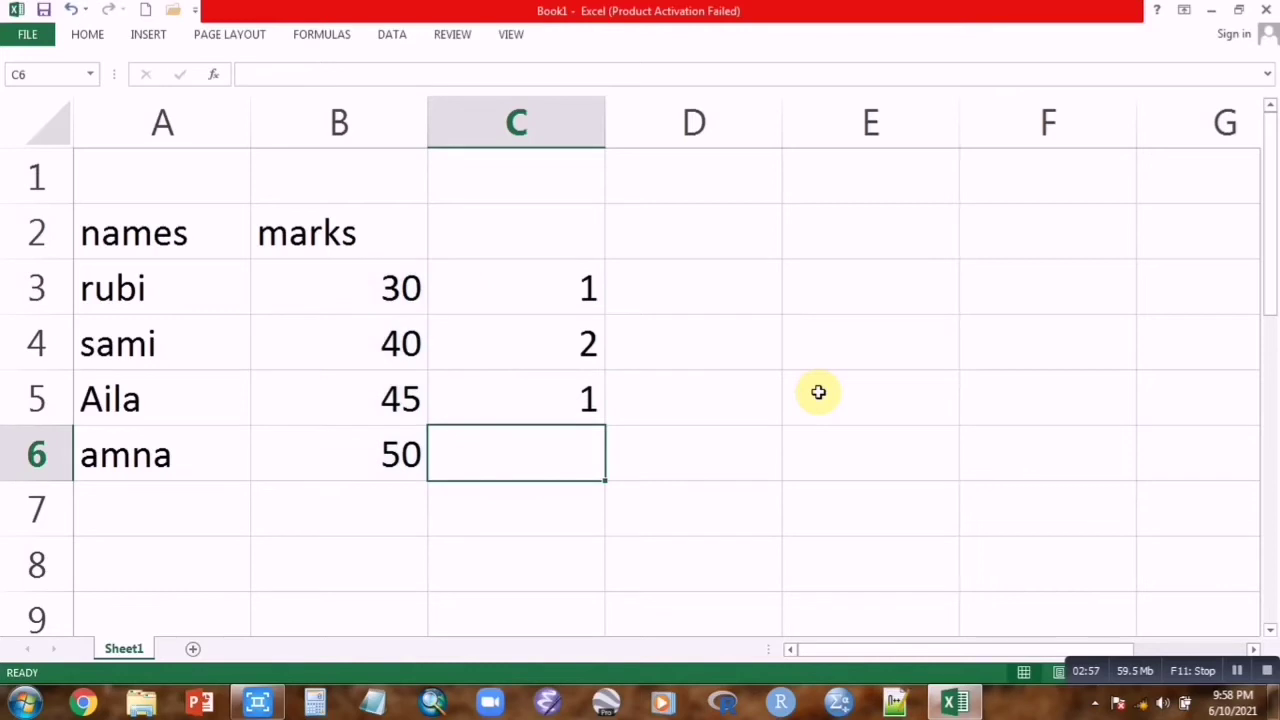
Enter =MATCH(45,B3:B6,-1) in cell C6 to look up 45 among the marks with the greater-than match type
{"action": "double_click", "coordinate": [537, 452]}
{"action": "type", "text": "=match"}
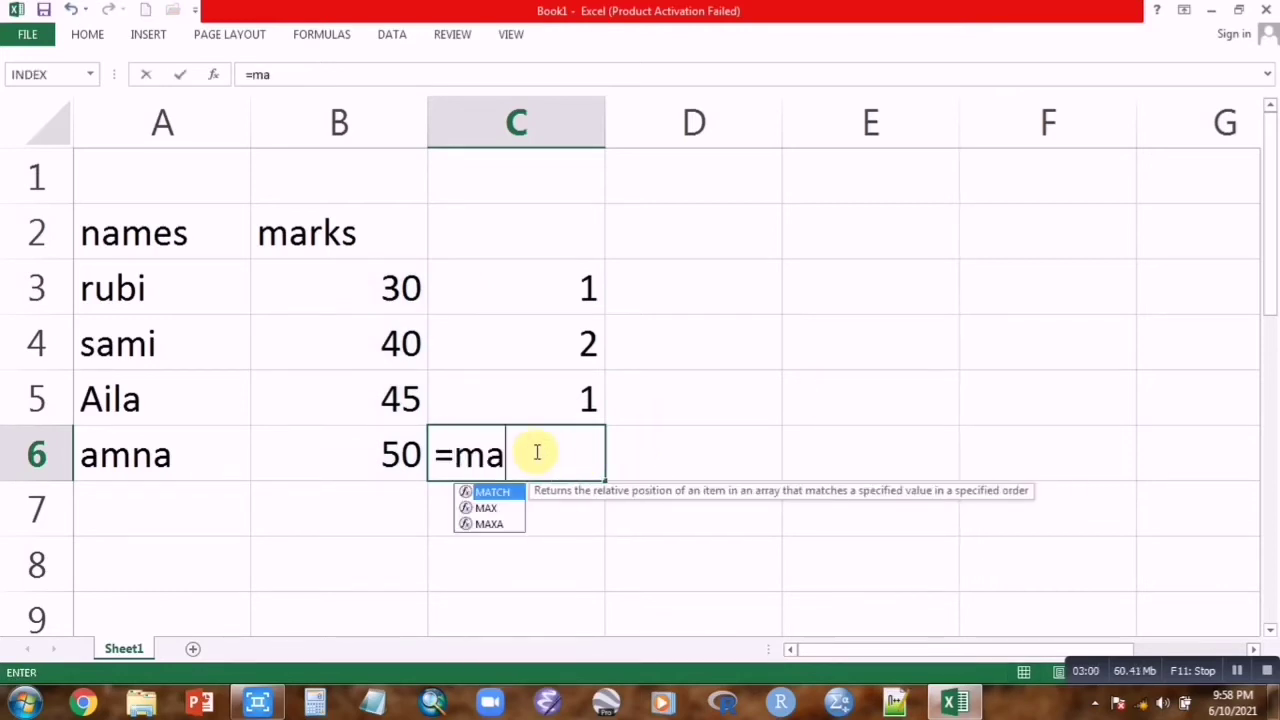
{"action": "double_click", "coordinate": [500, 495]}
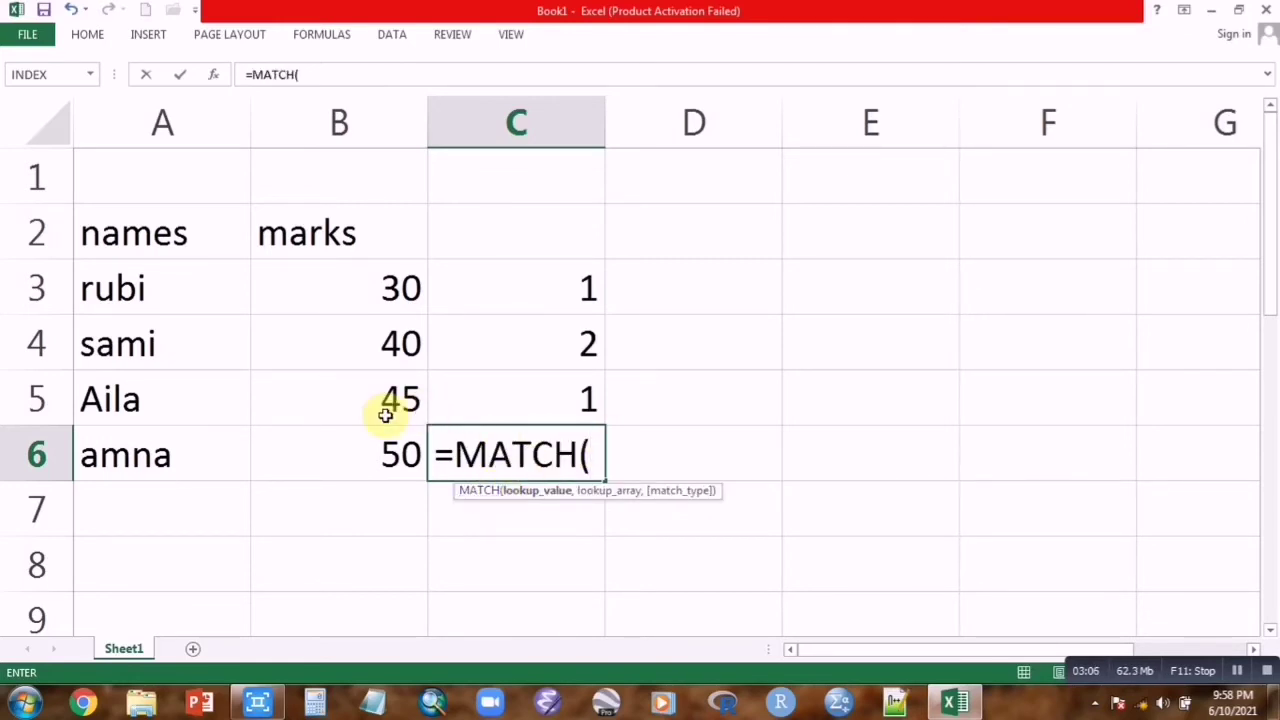
{"action": "type", "text": "45,"}
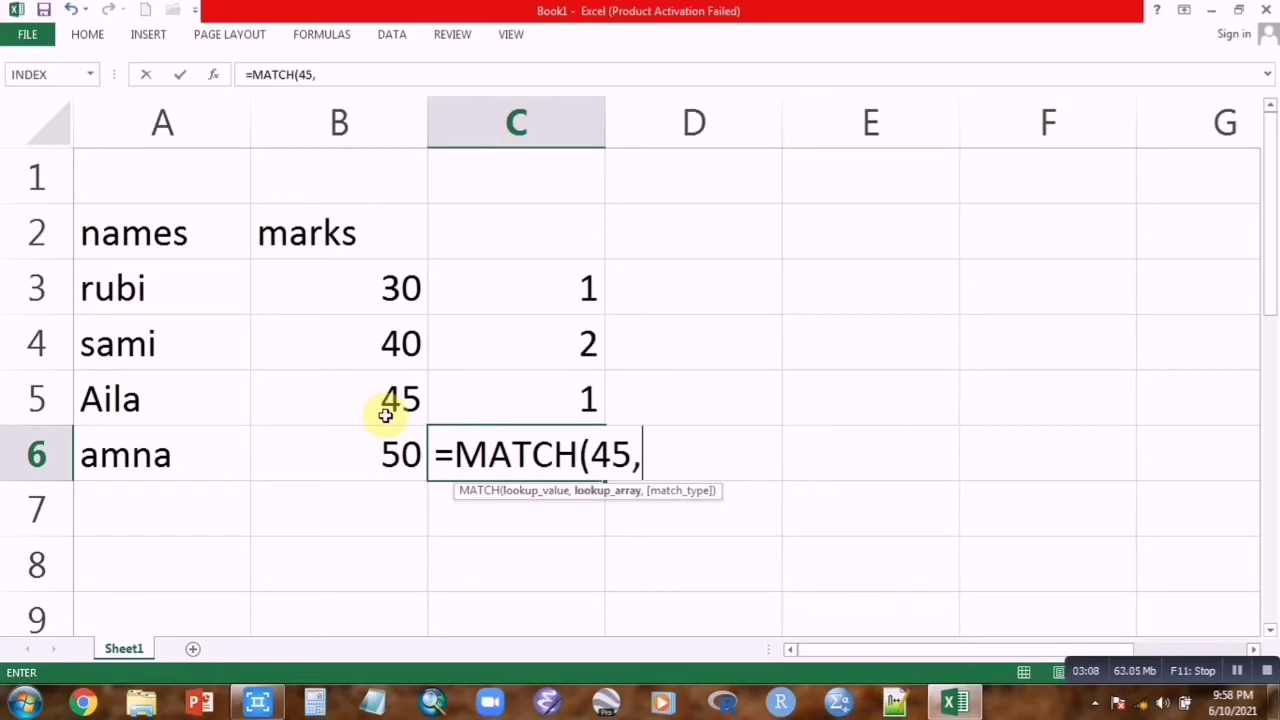
{"action": "left_click_drag", "start_coordinate": [383, 288], "coordinate": [366, 433]}
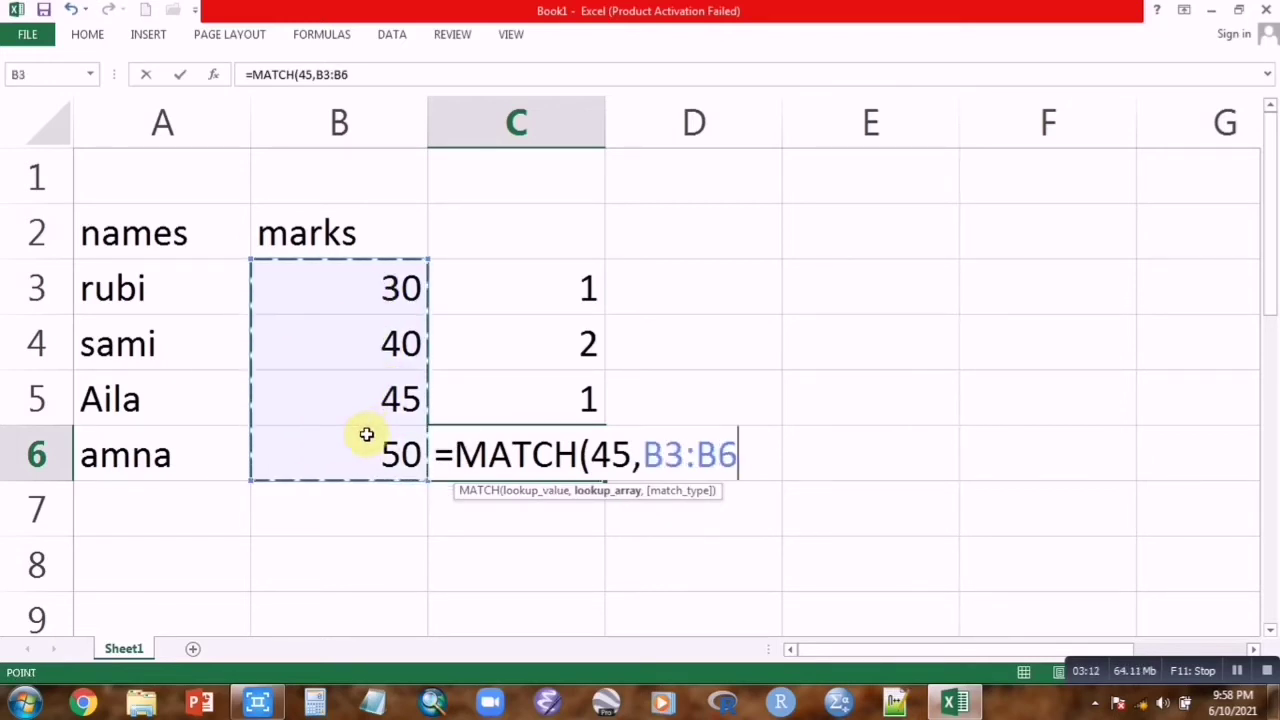
{"action": "type", "text": ","}
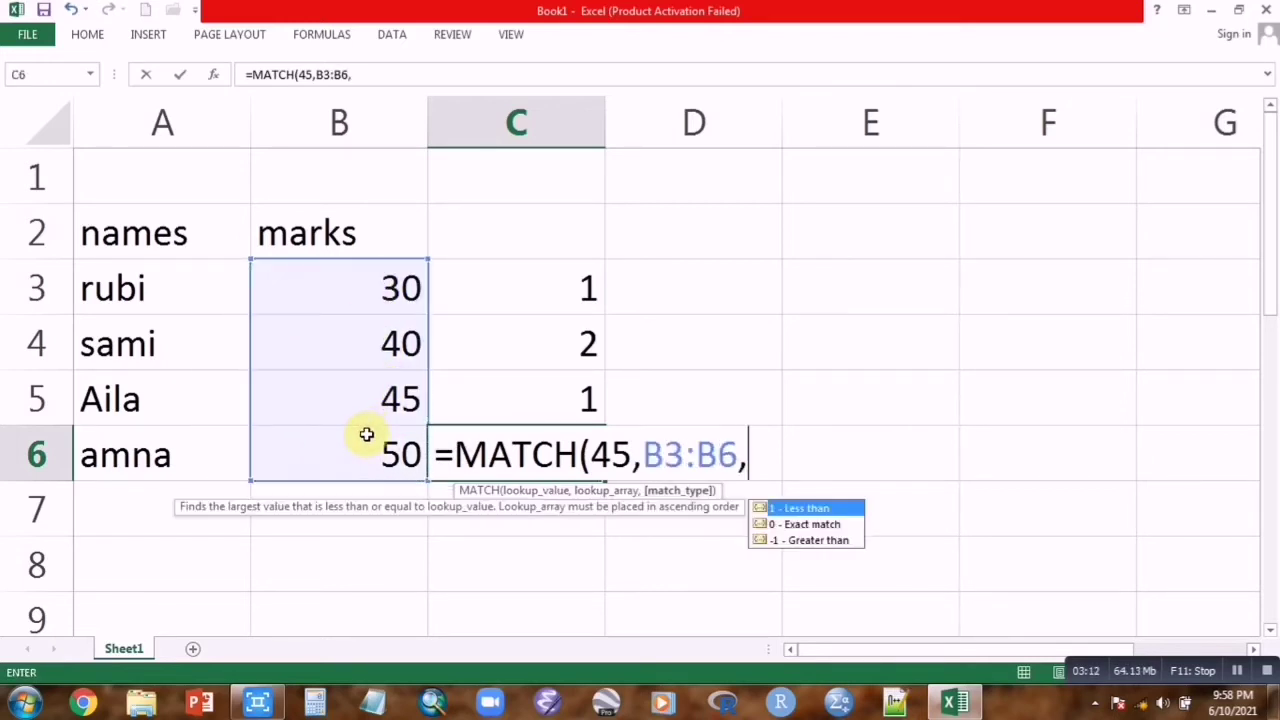
{"action": "double_click", "coordinate": [792, 541]}
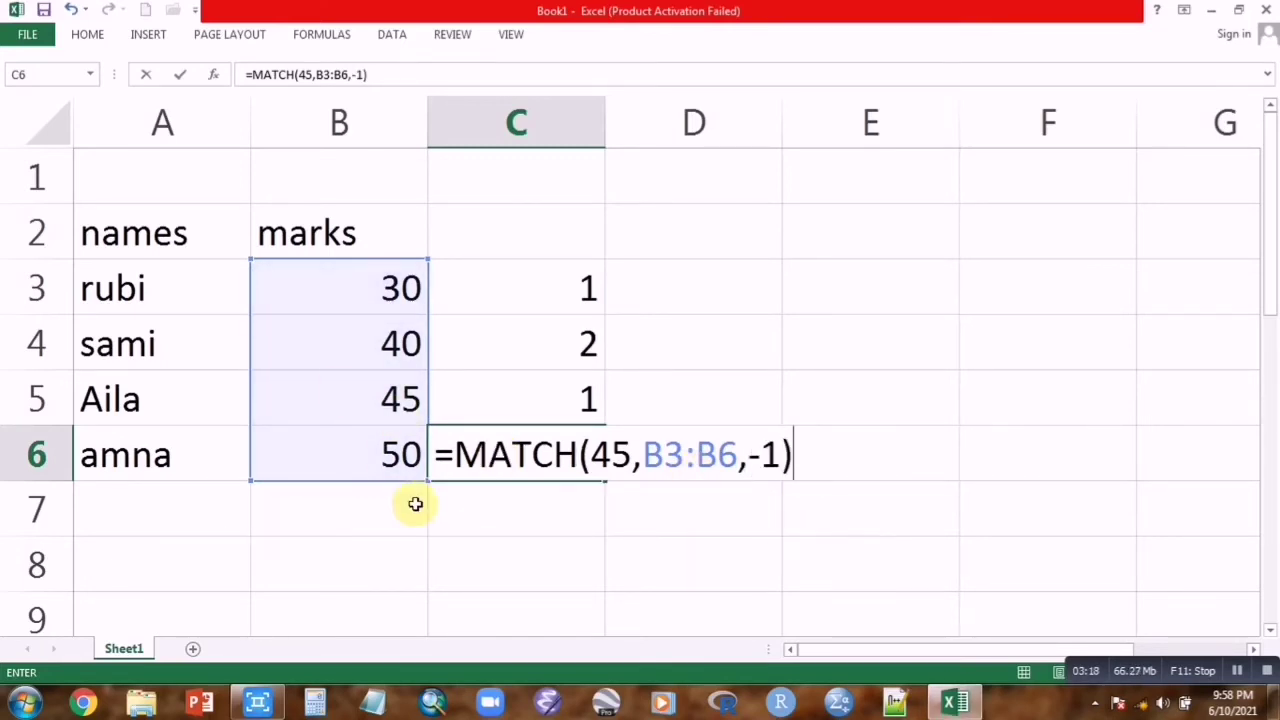
{"action": "key", "text": "Return"}
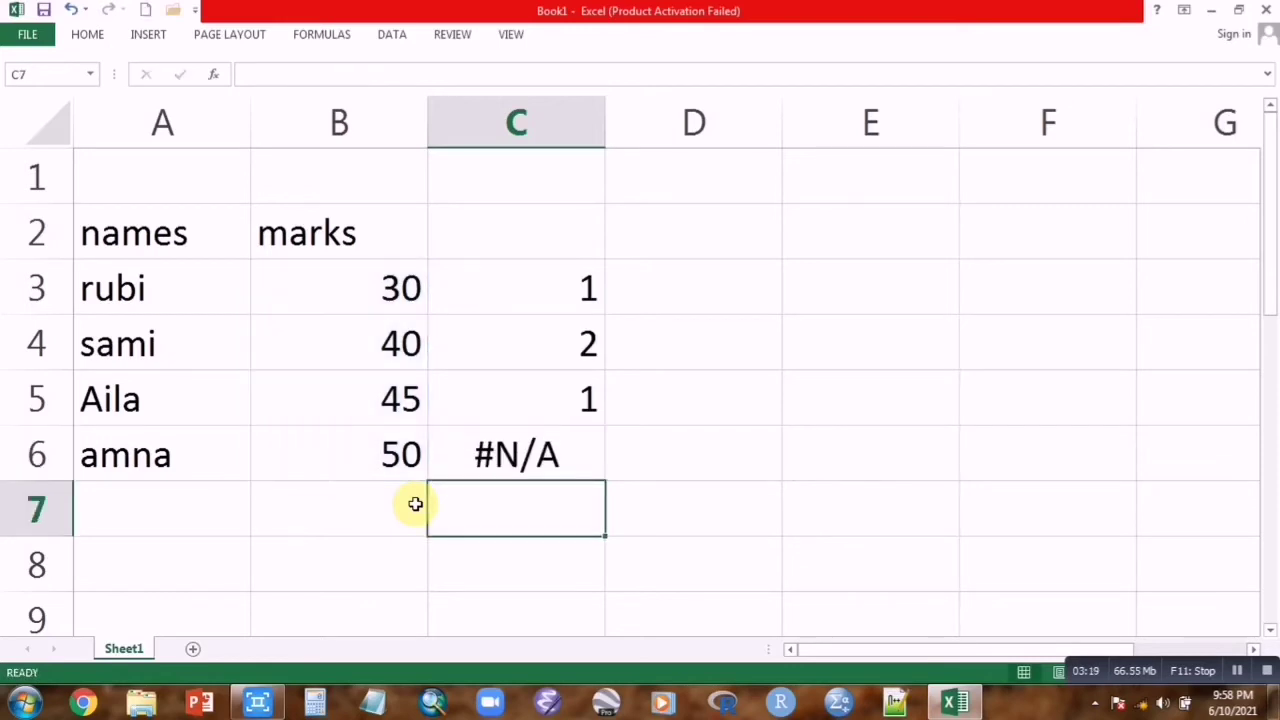
Change the match type of the MATCH formula in cell C6 to 1 (Less than)
{"action": "double_click", "coordinate": [549, 458]}
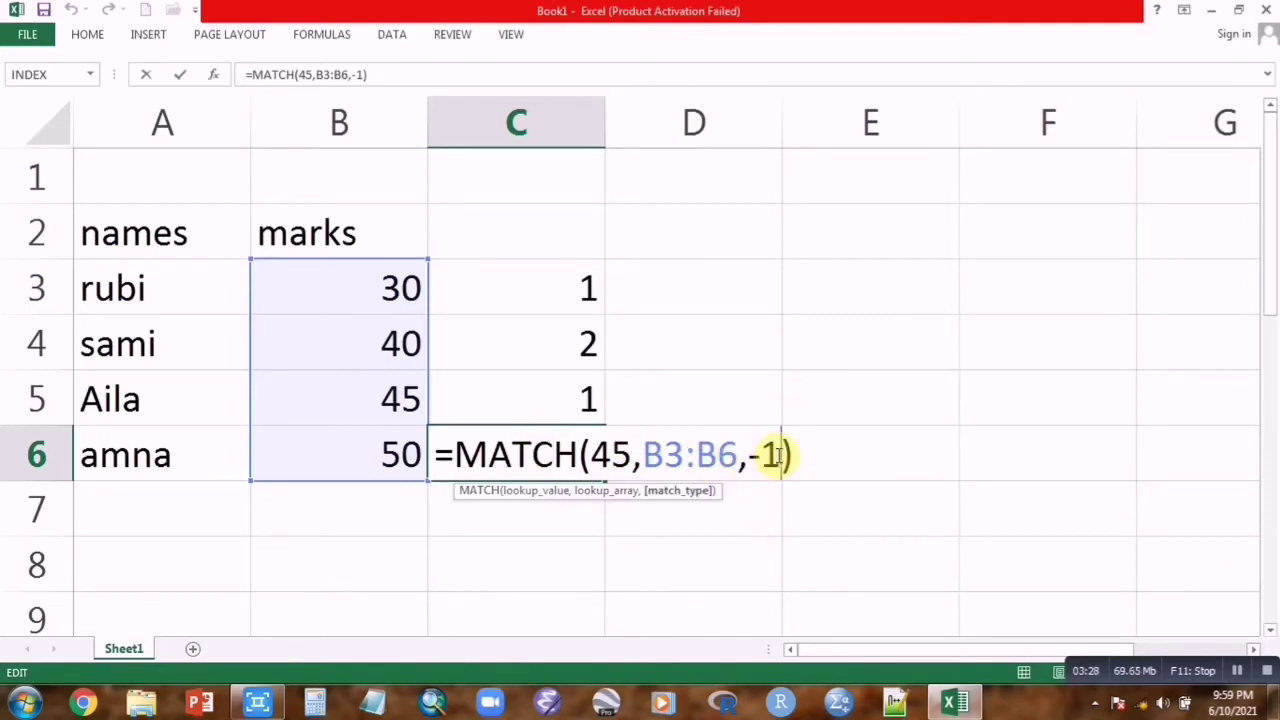
{"action": "double_click", "coordinate": [772, 455]}
{"action": "key", "text": "BackSpace"}
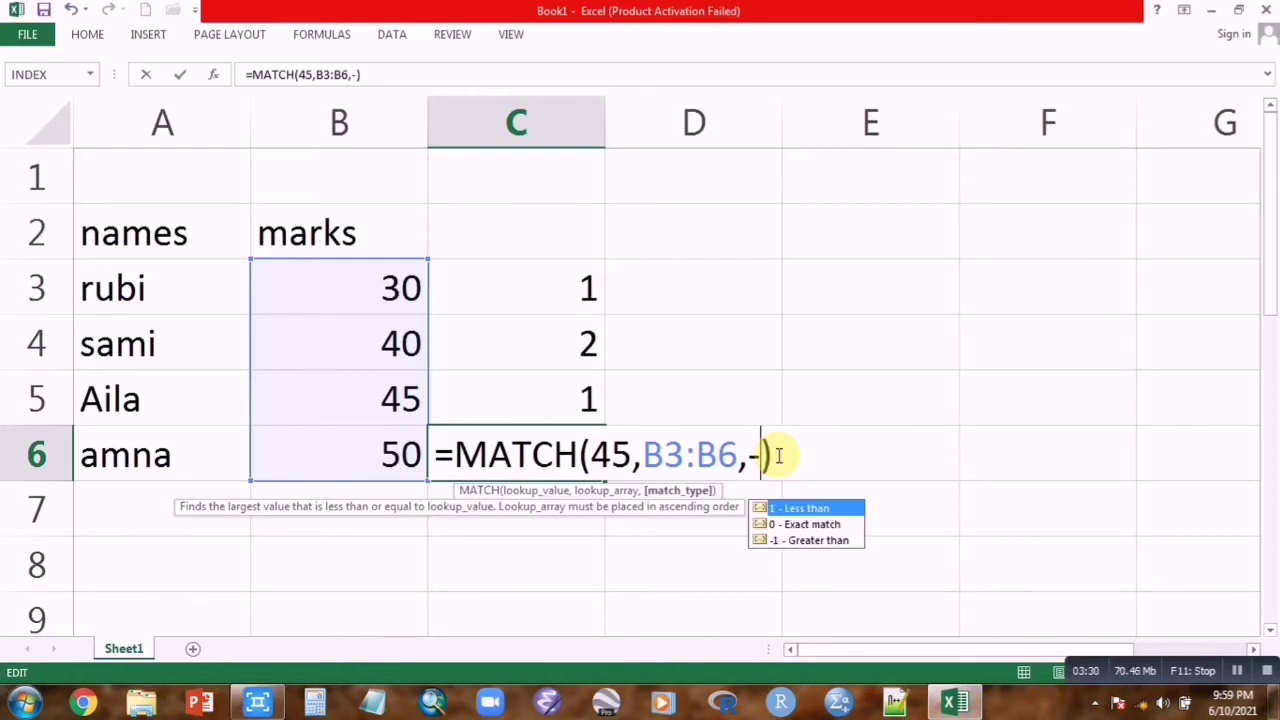
{"action": "double_click", "coordinate": [790, 509]}
{"action": "key", "text": "Return"}
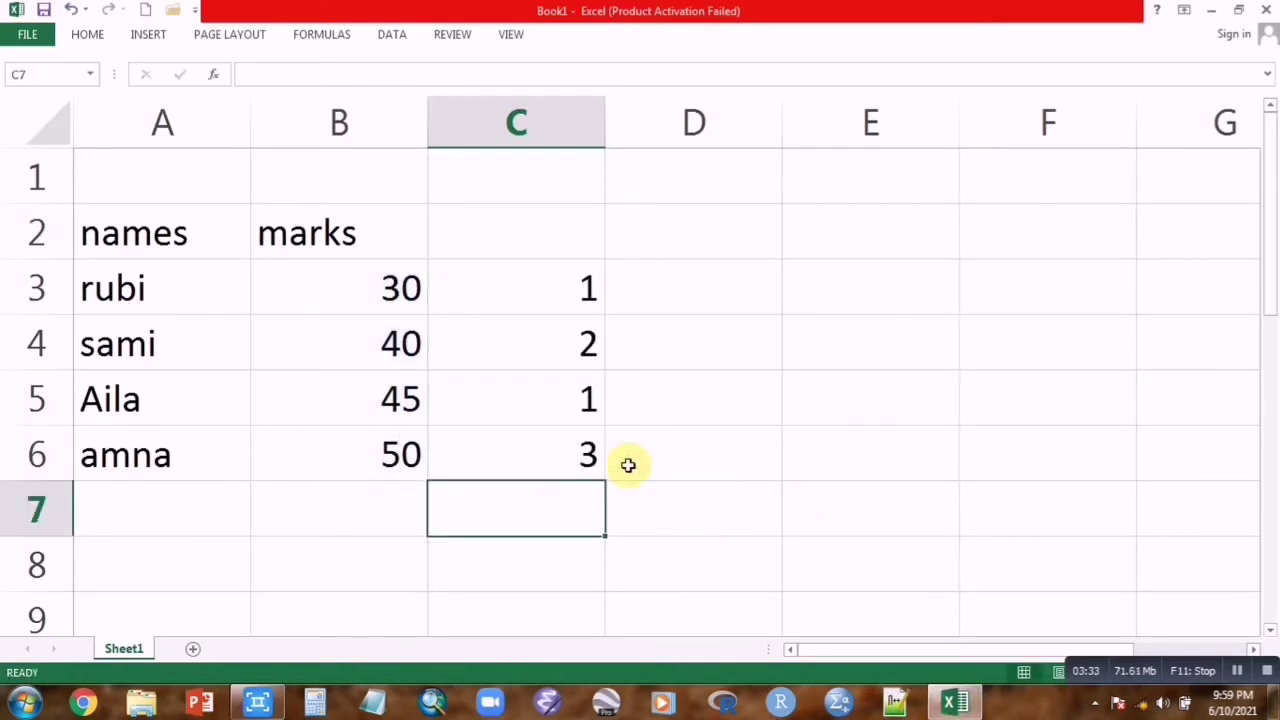
Review the arguments of the MATCH formula in cell C6
{"action": "left_click", "coordinate": [531, 457]}
{"action": "double_click", "coordinate": [531, 457]}
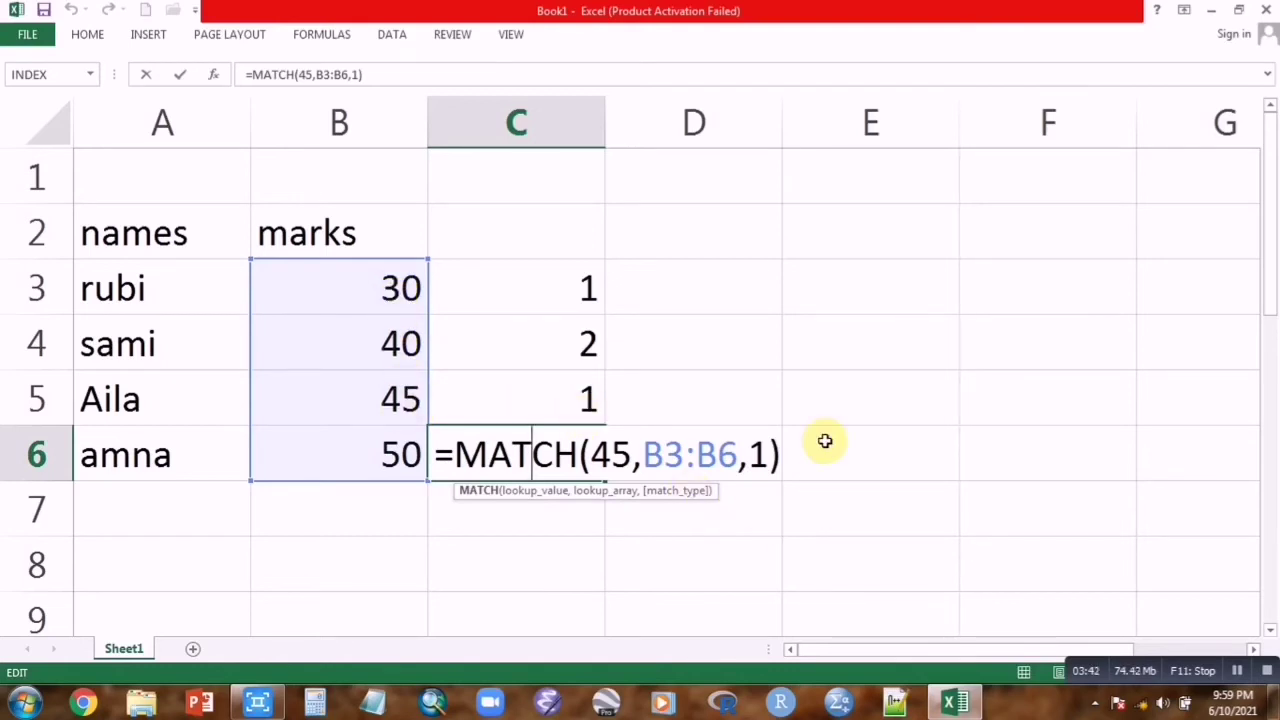
{"action": "key", "text": "Return"}
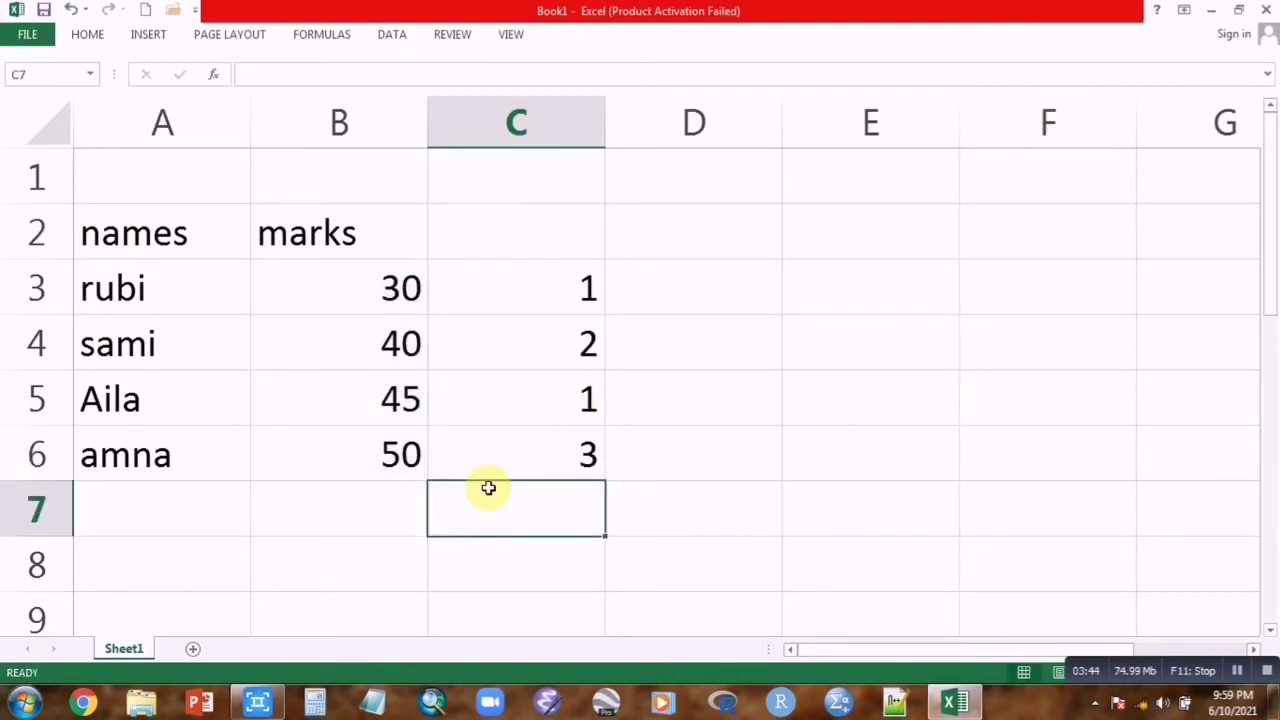
{"action": "scroll", "coordinate": [305, 525], "scroll_direction": "down", "scroll_amount": 1}
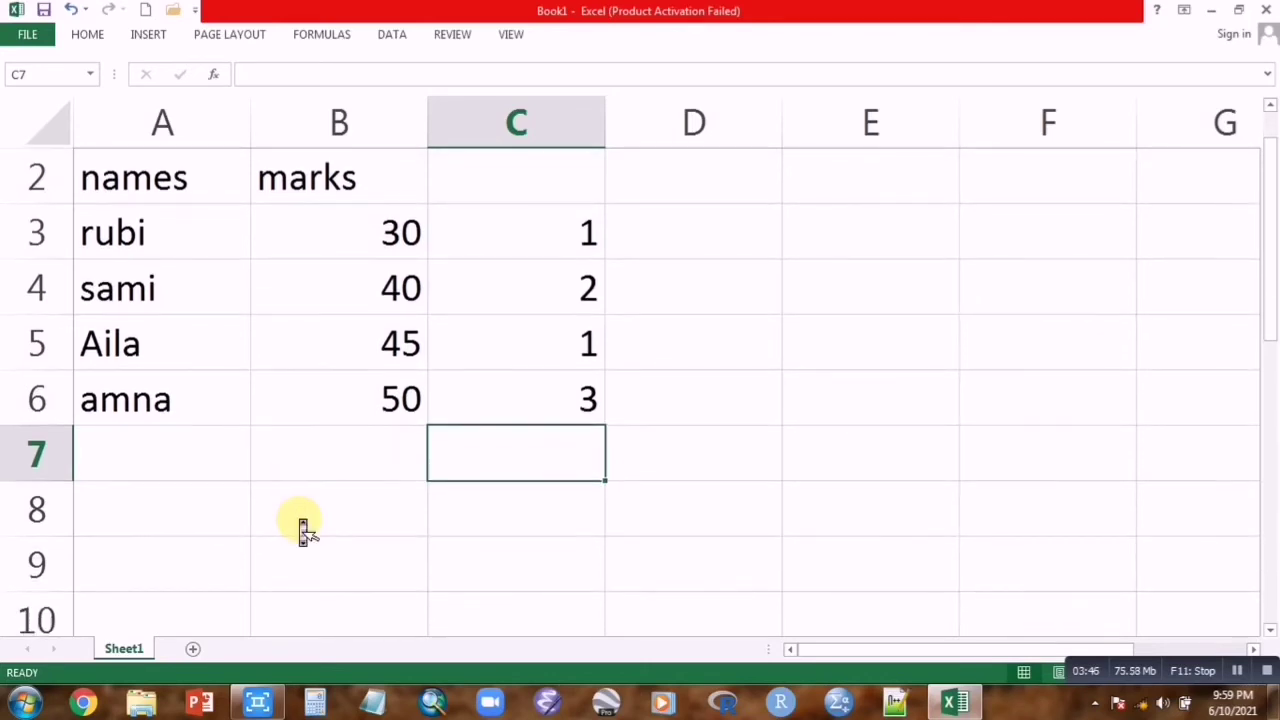
{"action": "scroll", "coordinate": [305, 525], "scroll_direction": "up", "scroll_amount": 1}
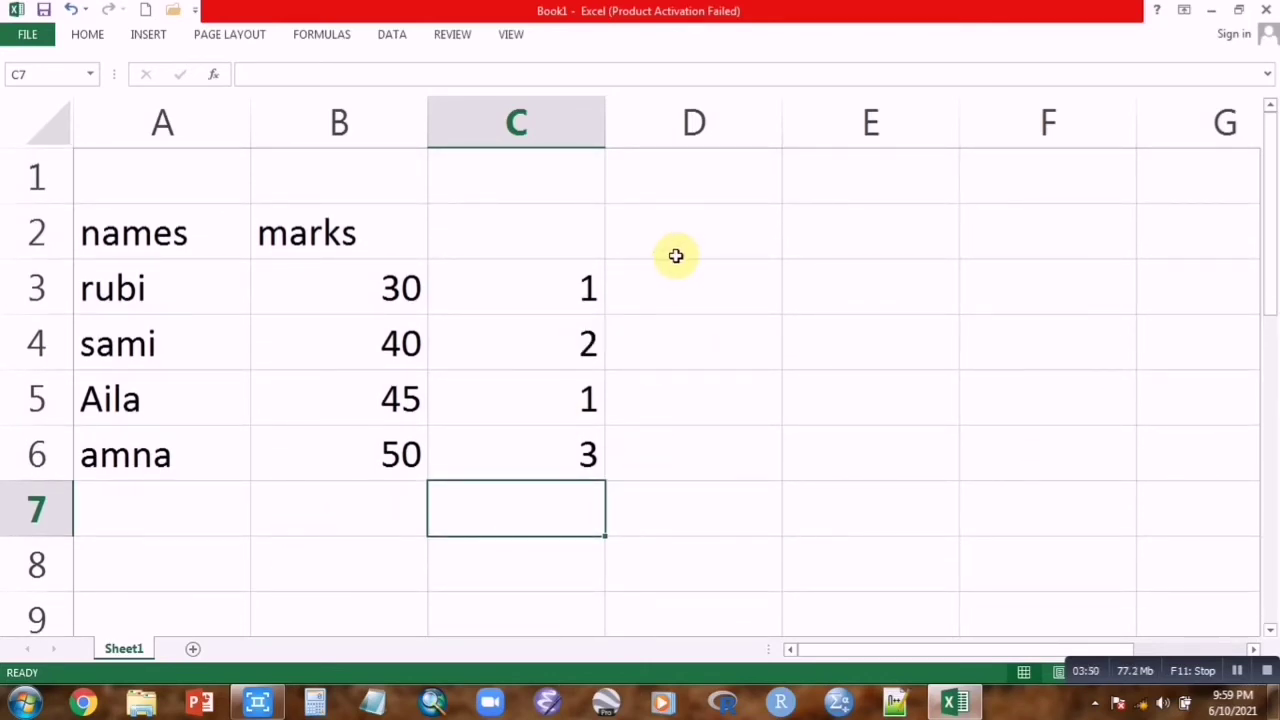
Replace the marks in cells B3 to B6 with the descending values 90, 80, 70 and 50
{"action": "left_click_drag", "start_coordinate": [360, 281], "coordinate": [371, 447]}
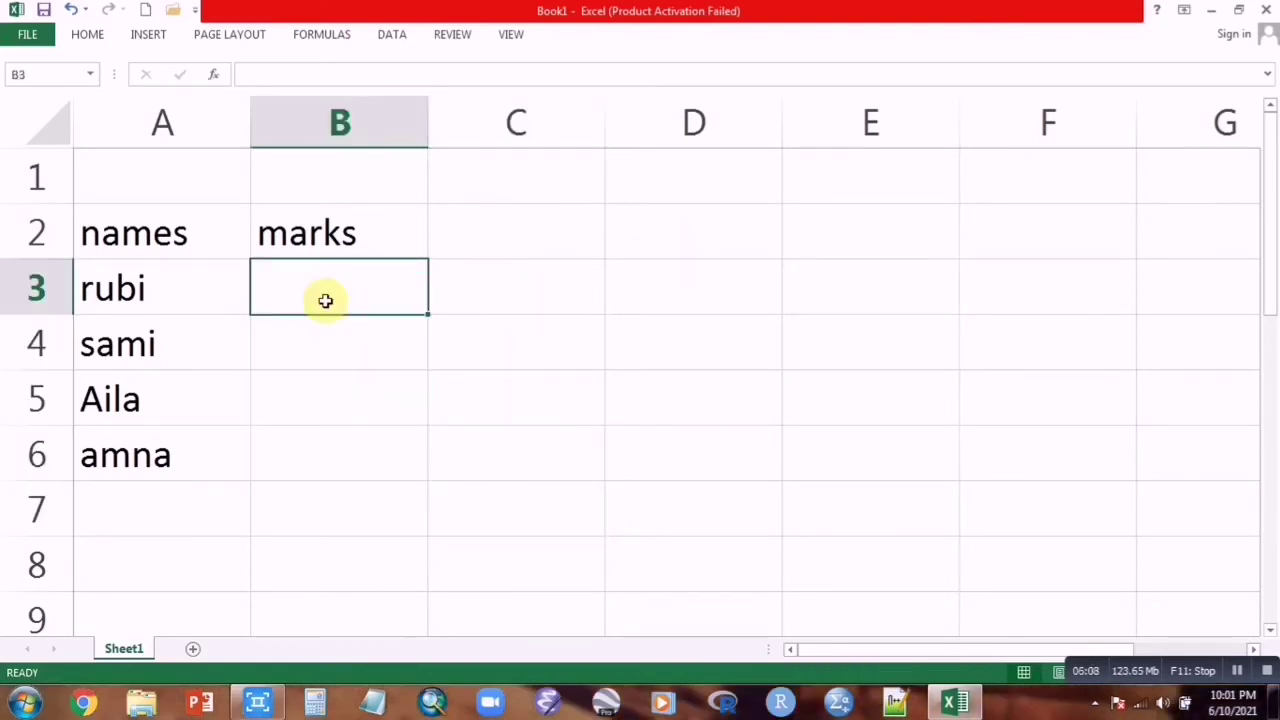
{"action": "type", "text": "90"}
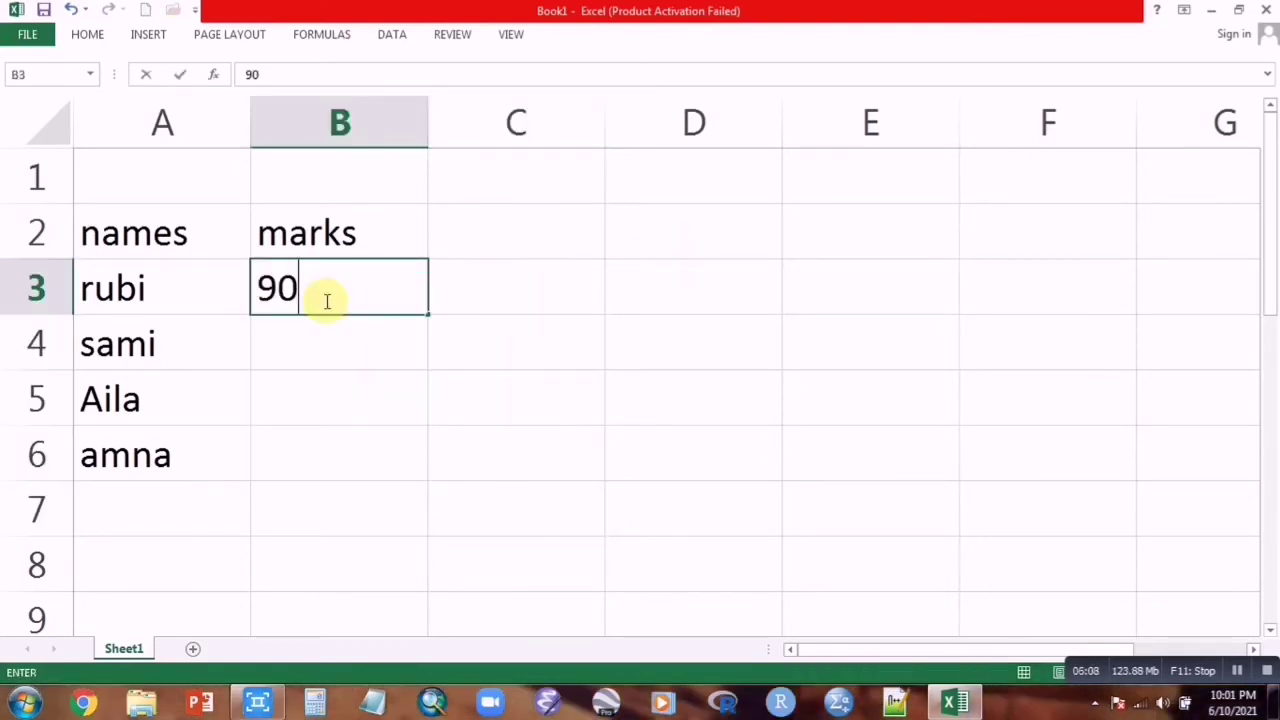
{"action": "key", "text": "Return"}
{"action": "type", "text": "80"}
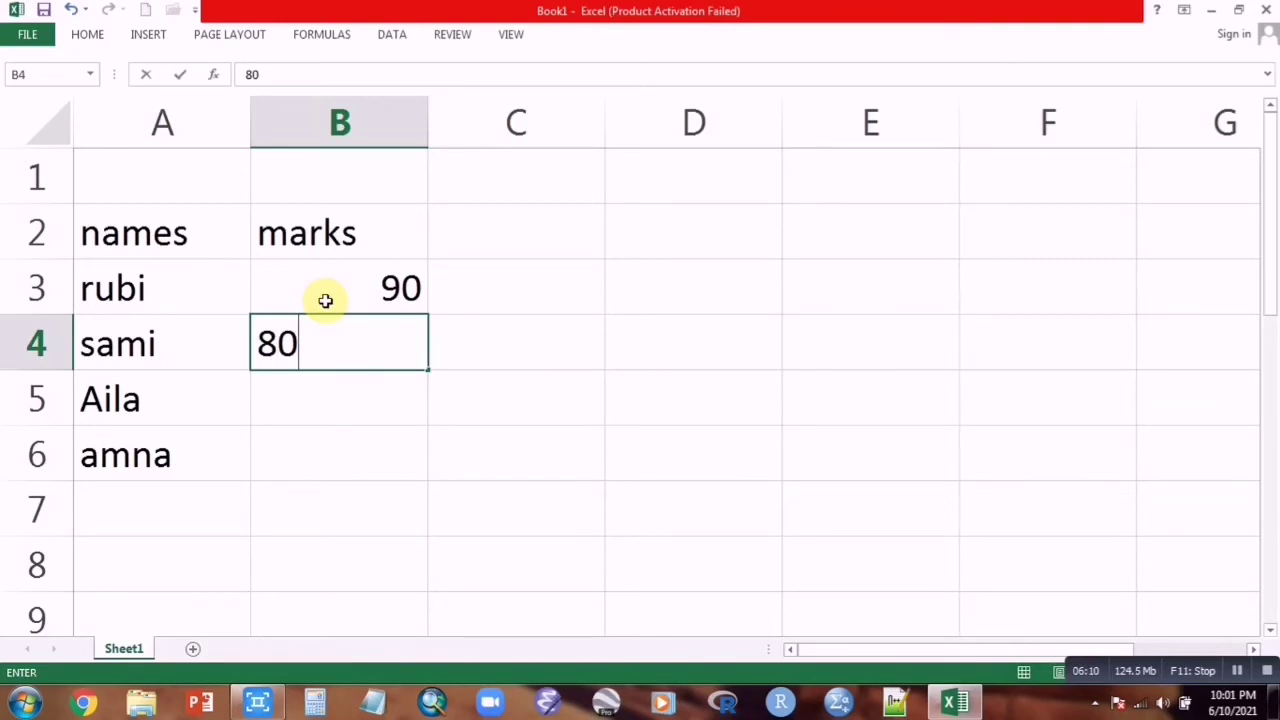
{"action": "key", "text": "Return"}
{"action": "type", "text": "70"}
{"action": "key", "text": "Return"}
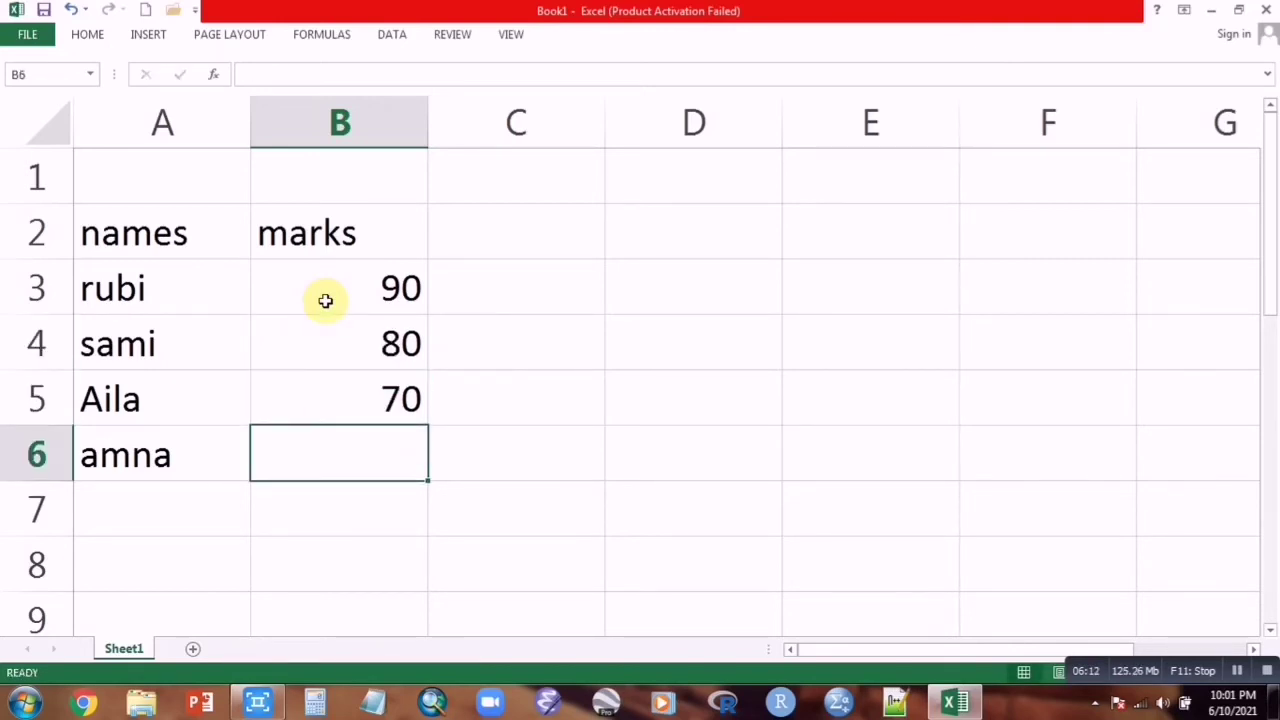
{"action": "type", "text": "50"}
{"action": "key", "text": "Return"}
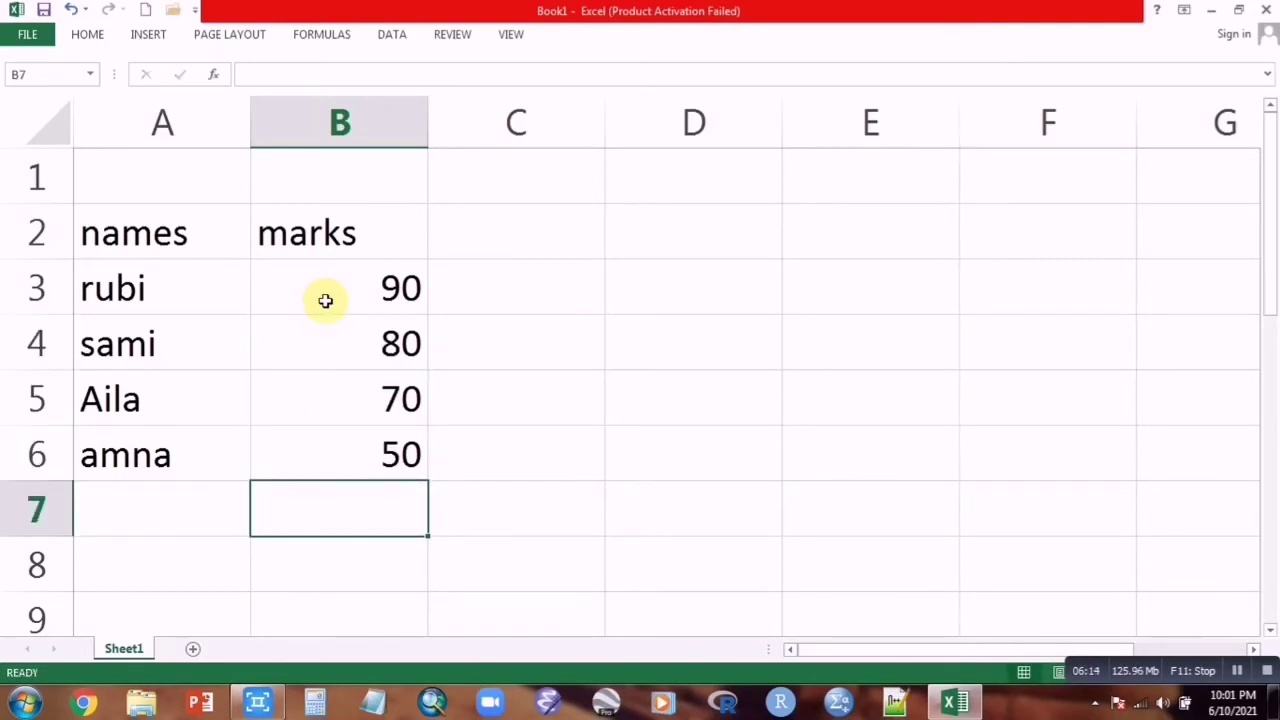
Enter =MATCH(50,B3:B6,-1) in cell C3 to look up 50 with the greater-than match type, and review the formula
{"action": "left_click", "coordinate": [523, 285]}
{"action": "type", "text": "=mat"}
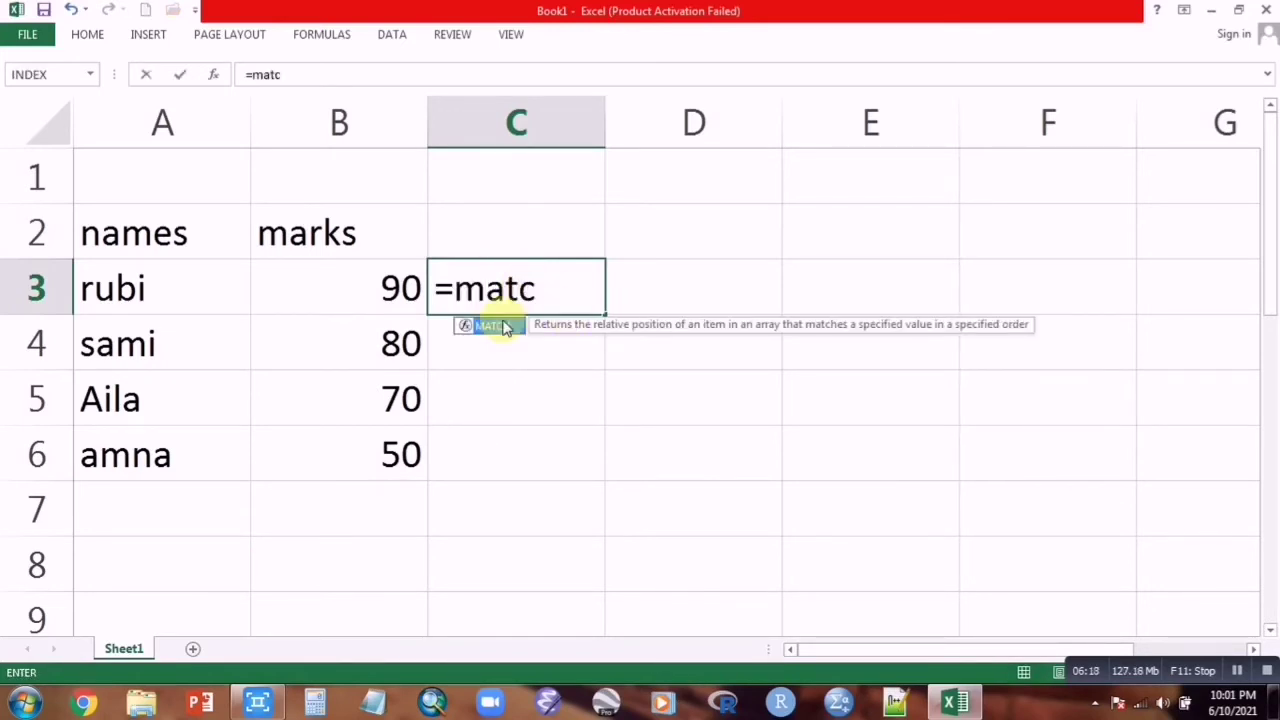
{"action": "type", "text": "c"}
{"action": "double_click", "coordinate": [490, 326]}
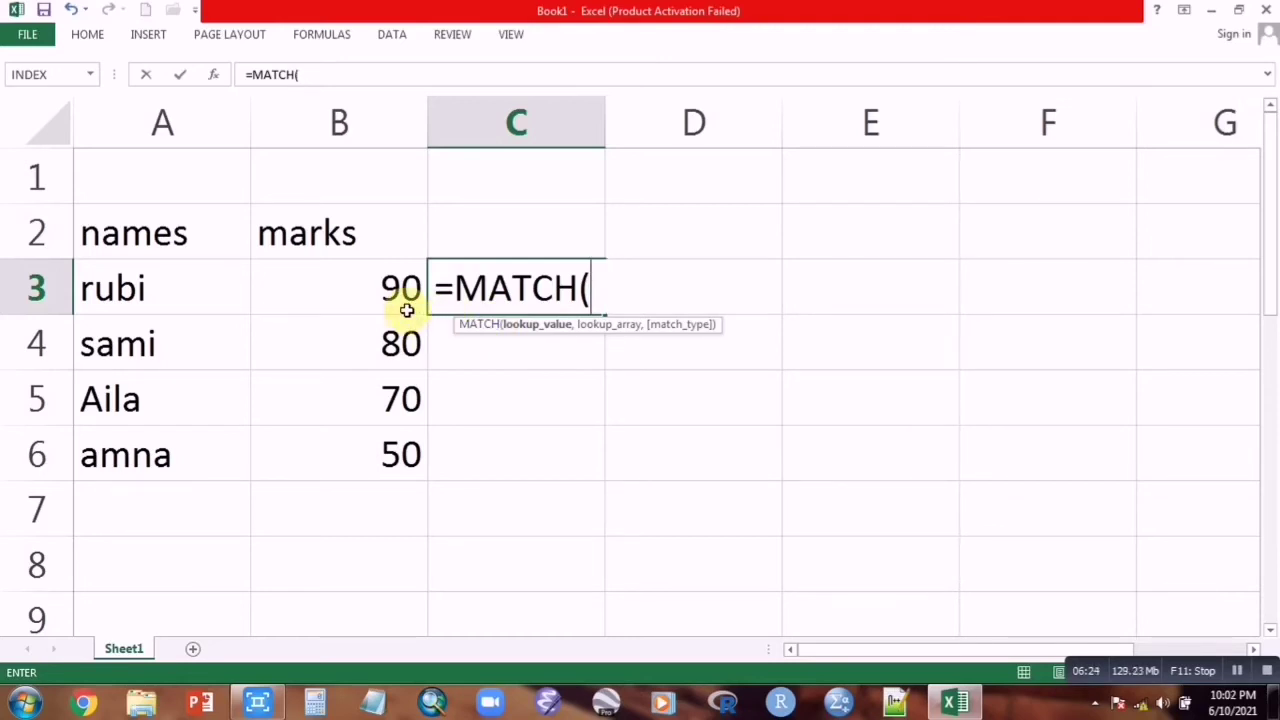
{"action": "type", "text": "50,"}
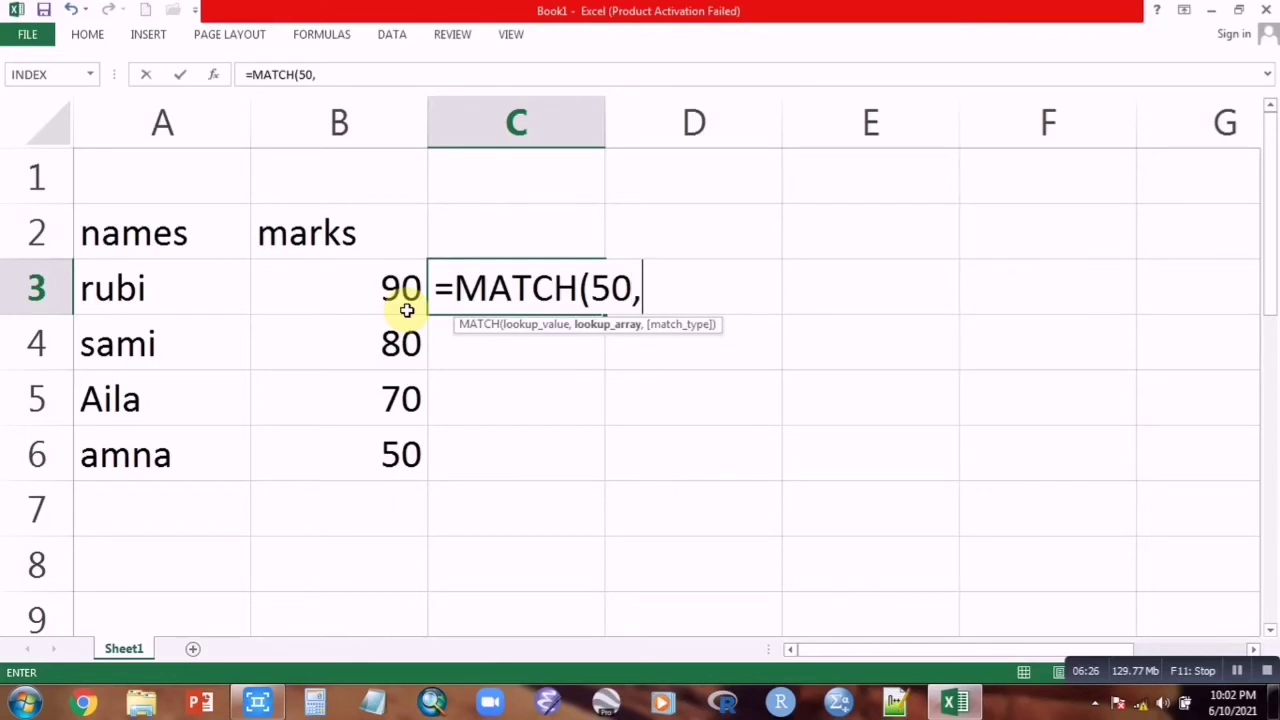
{"action": "left_click_drag", "start_coordinate": [366, 286], "coordinate": [391, 434]}
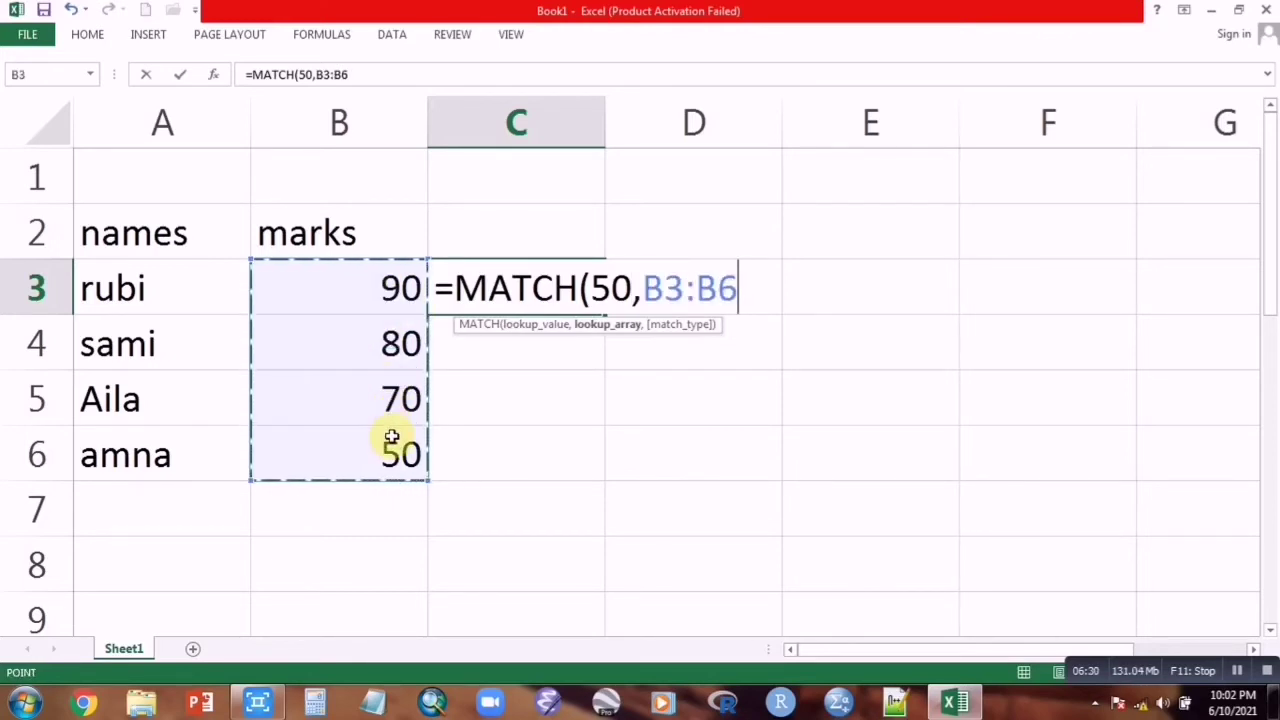
{"action": "type", "text": ","}
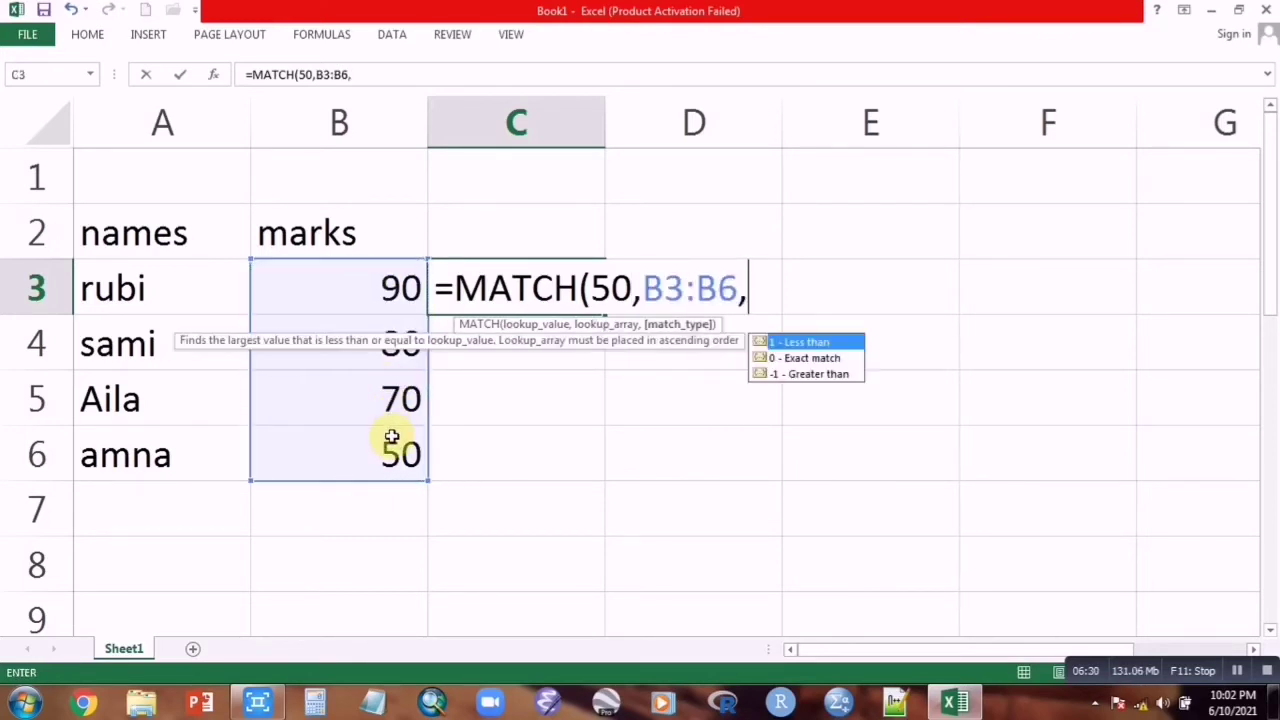
{"action": "double_click", "coordinate": [832, 374]}
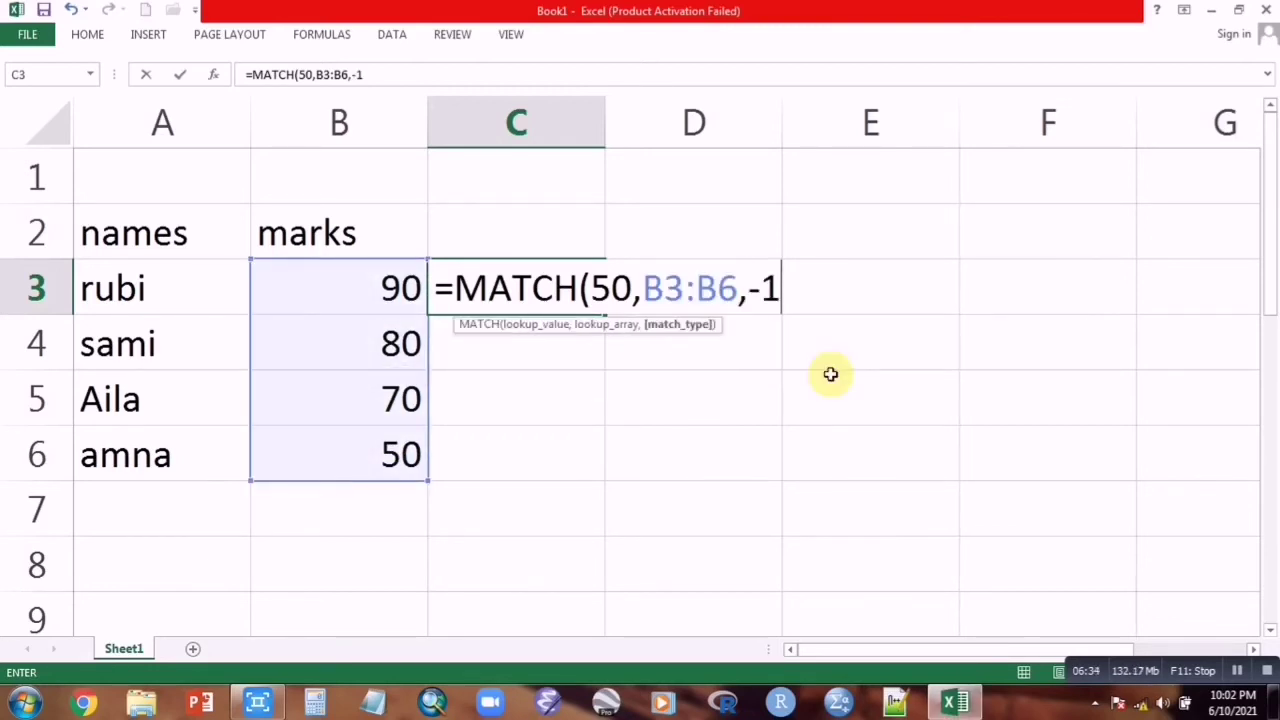
{"action": "type", "text": ")"}
{"action": "key", "text": "Return"}
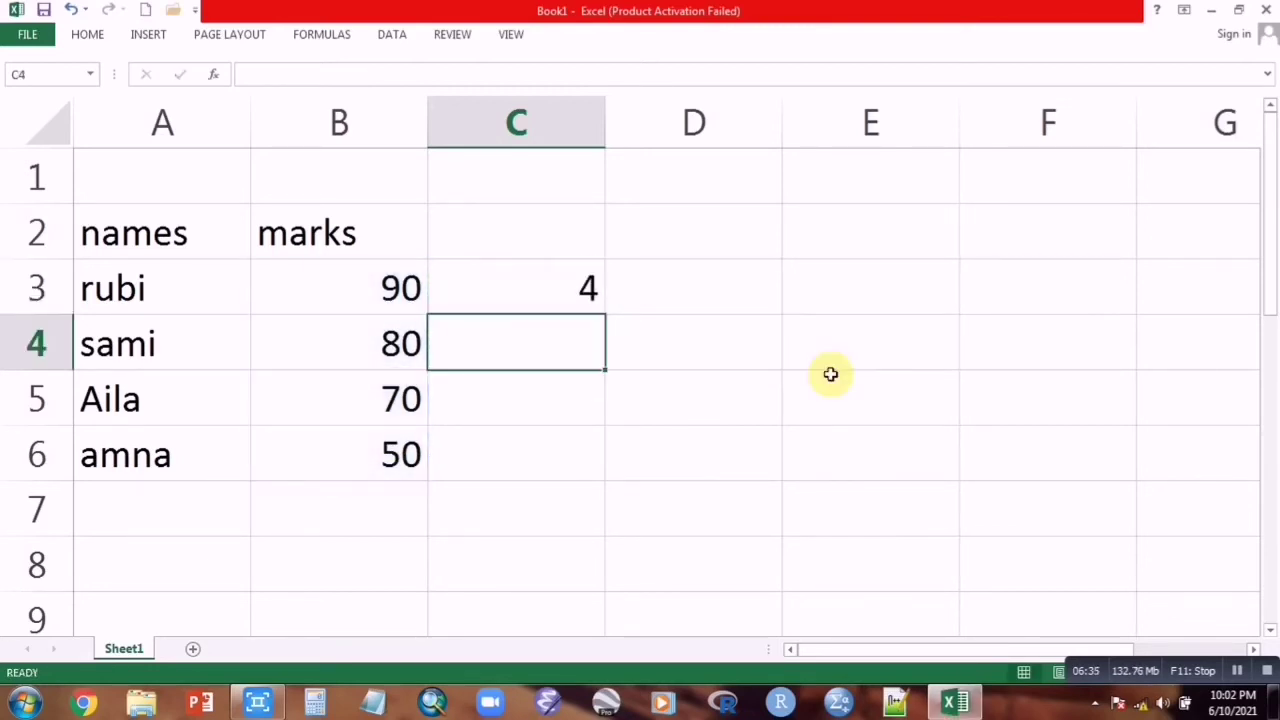
{"action": "double_click", "coordinate": [558, 292]}
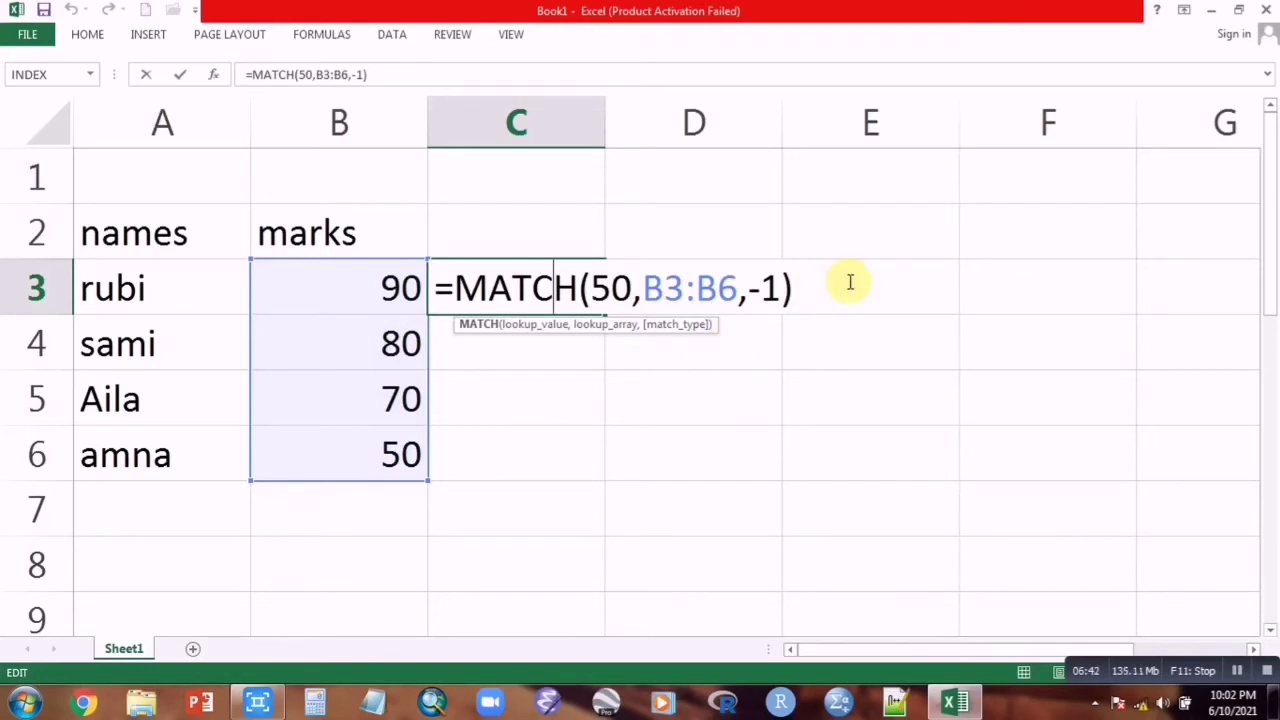
{"action": "key", "text": "Return"}
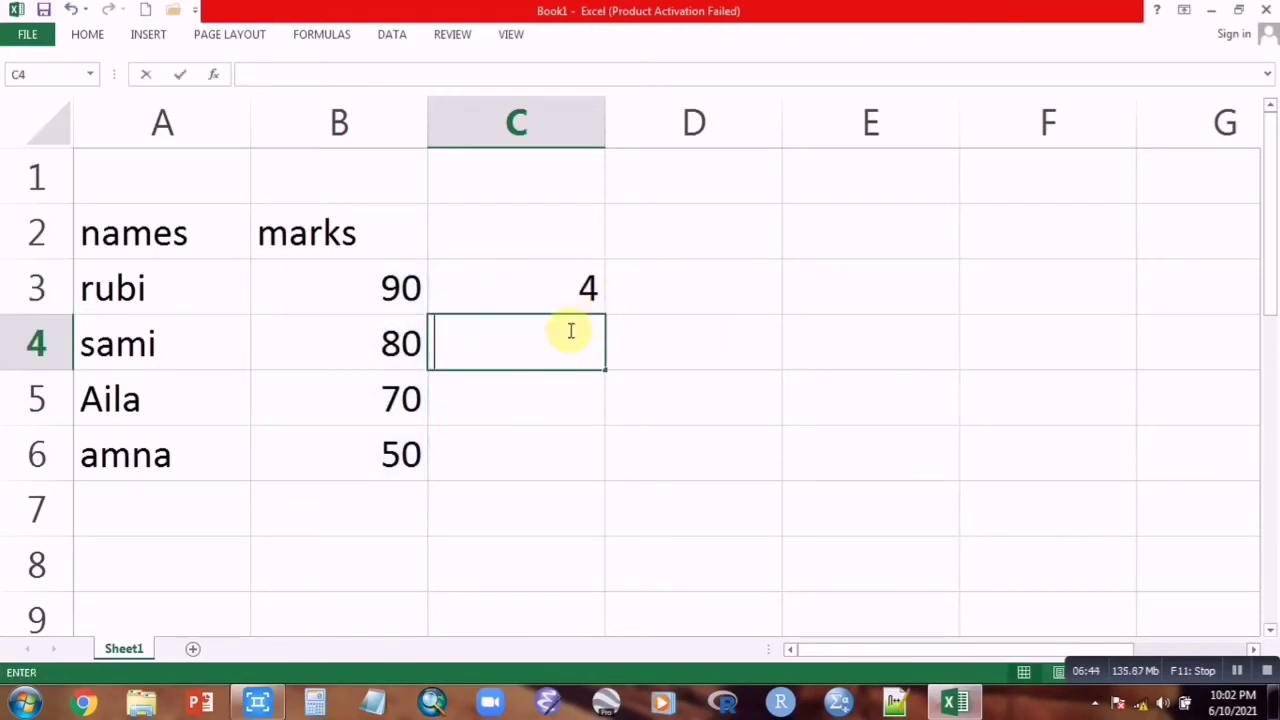
Enter =MATCH(65,B3:B6,-1) in cell C4 to look up 65 among the marks with the greater-than match type
{"action": "type", "text": "=matc"}
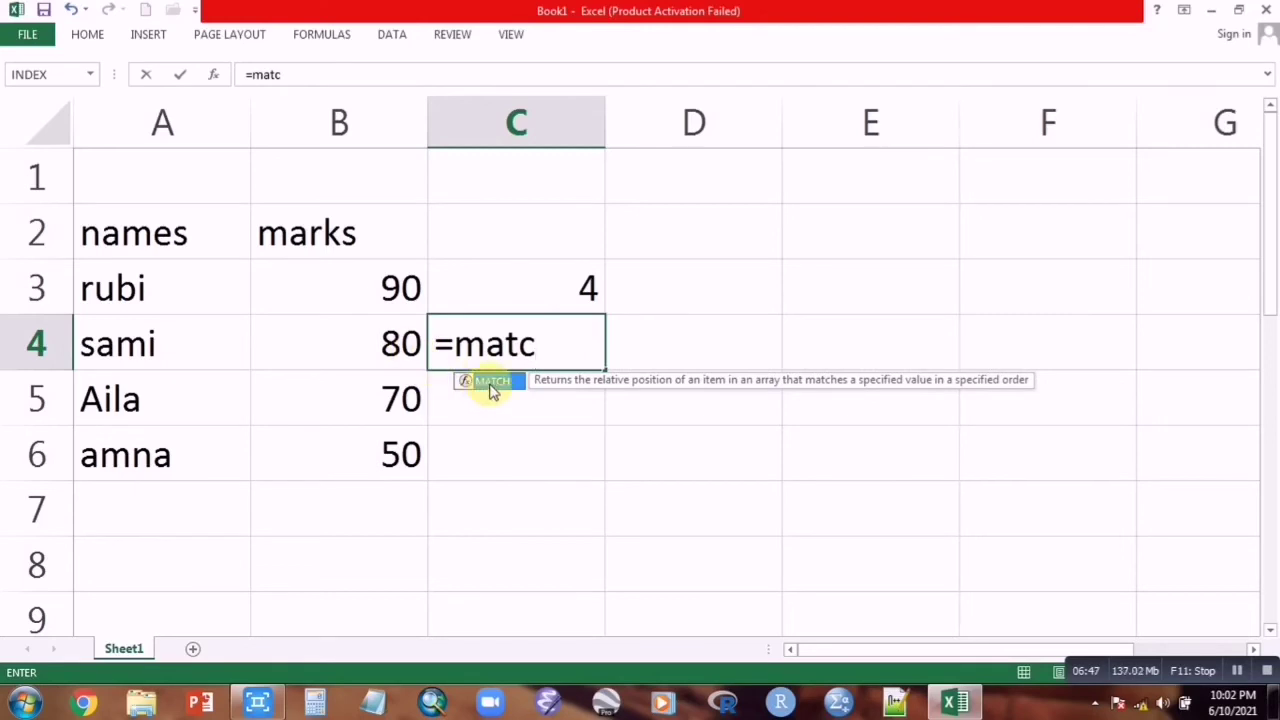
{"action": "double_click", "coordinate": [490, 384]}
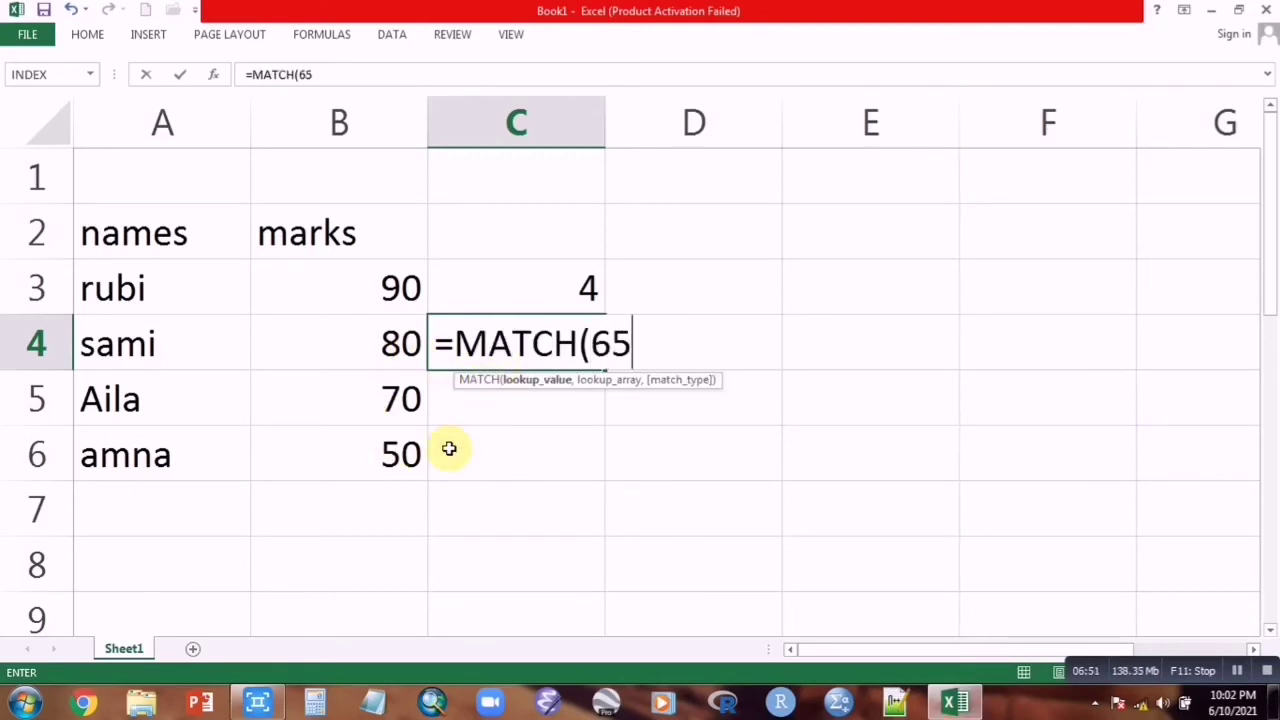
{"action": "type", "text": "65,"}
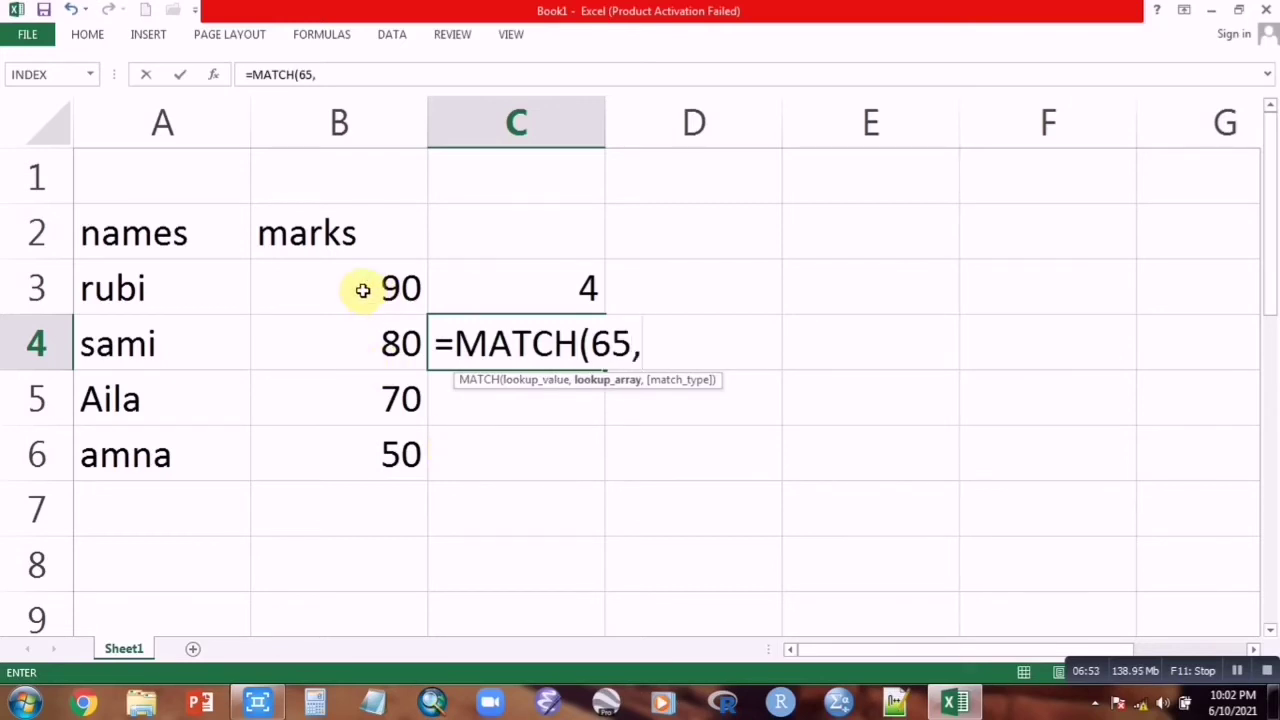
{"action": "left_click_drag", "start_coordinate": [363, 289], "coordinate": [380, 449]}
{"action": "type", "text": ","}
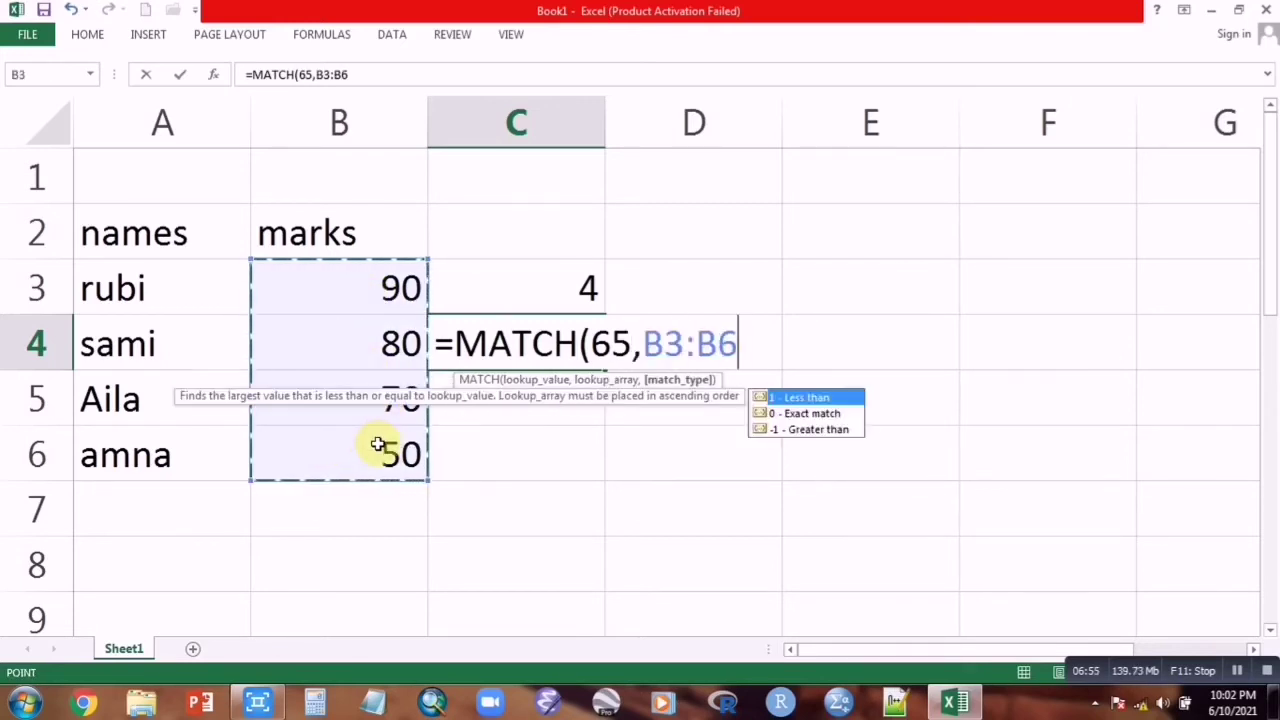
{"action": "double_click", "coordinate": [811, 430]}
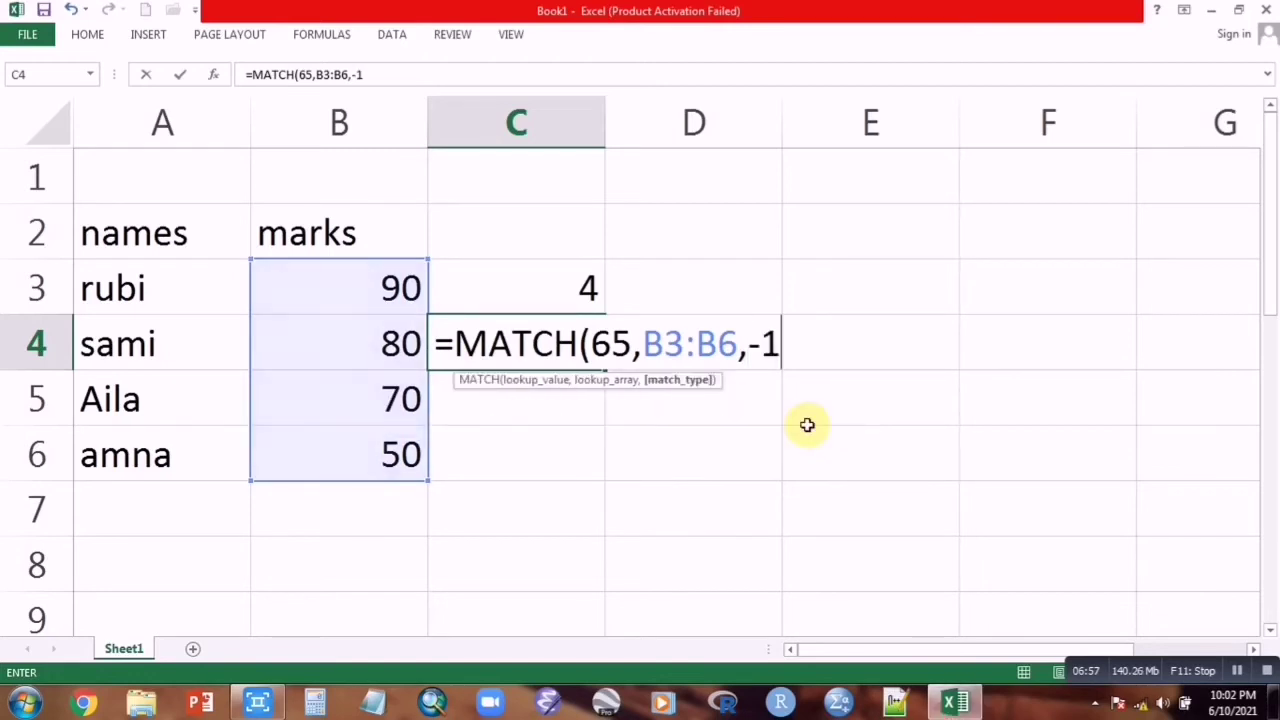
{"action": "type", "text": ")"}
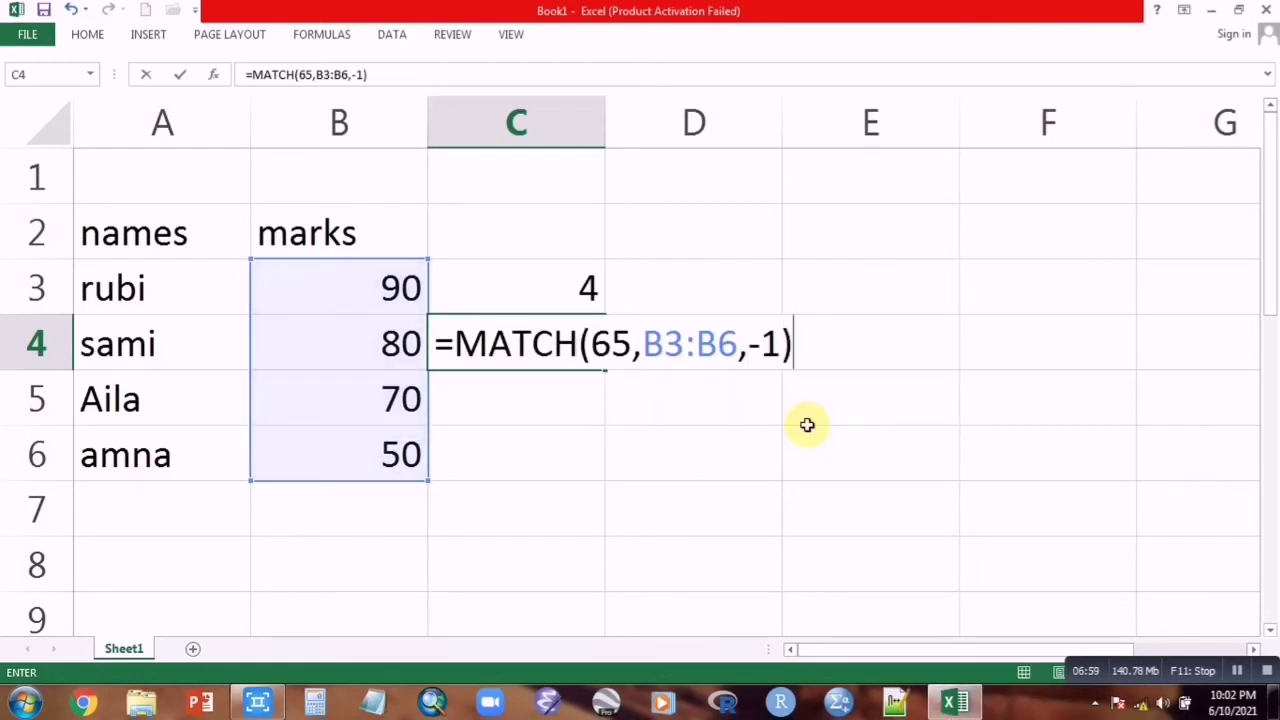
{"action": "key", "text": "Return"}
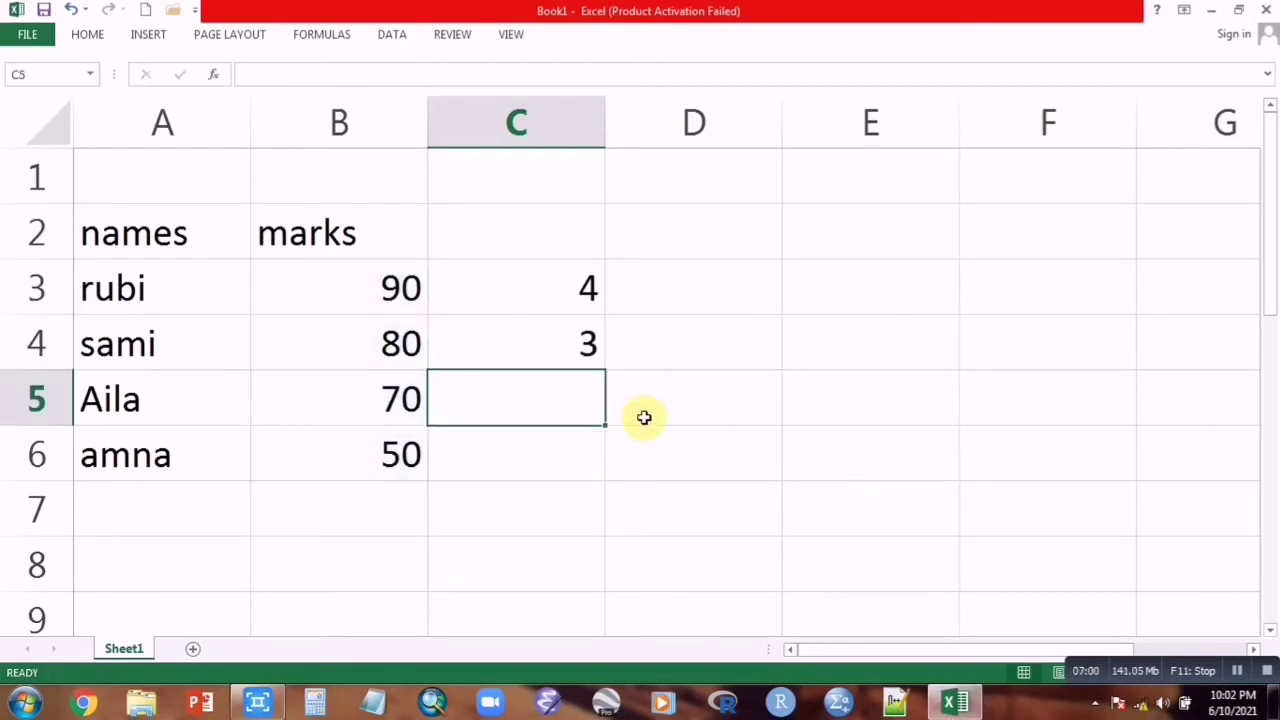
Review the MATCH formula in cell C4, and enter =MATCH(70,B3:B6,1) in cell C5 with the less-than match type
{"action": "double_click", "coordinate": [554, 344]}
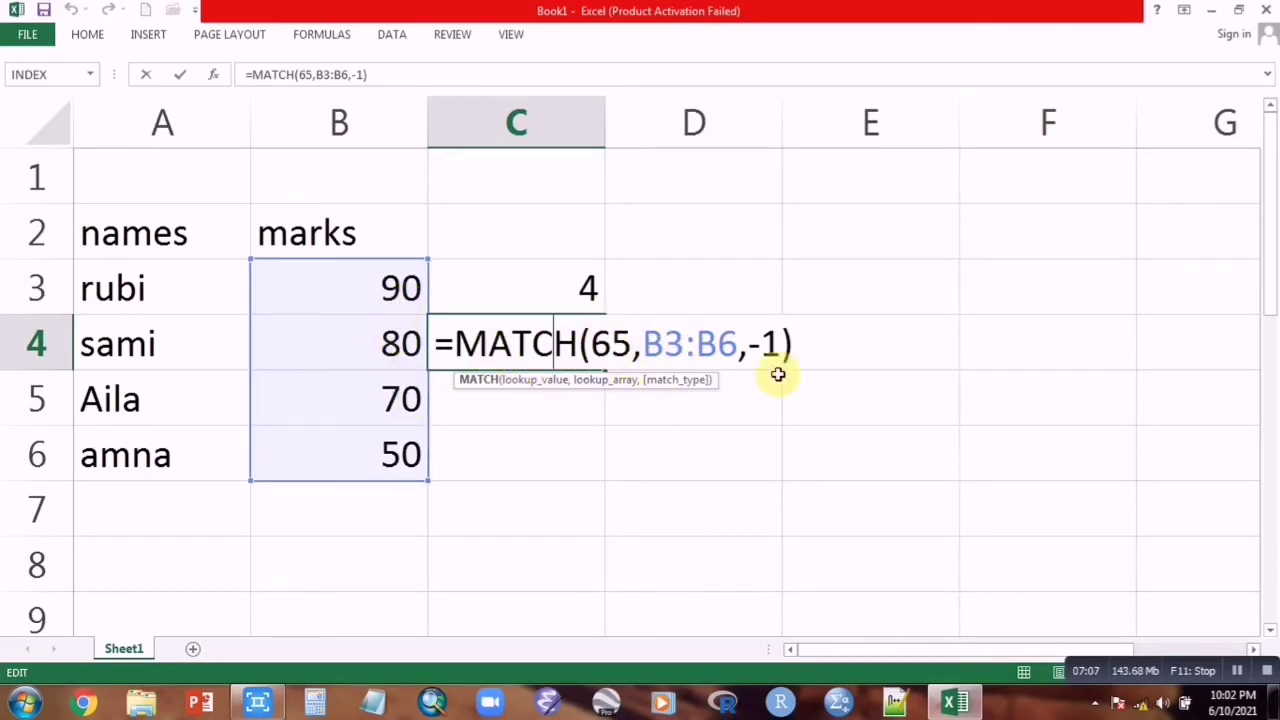
{"action": "key", "text": "Return"}
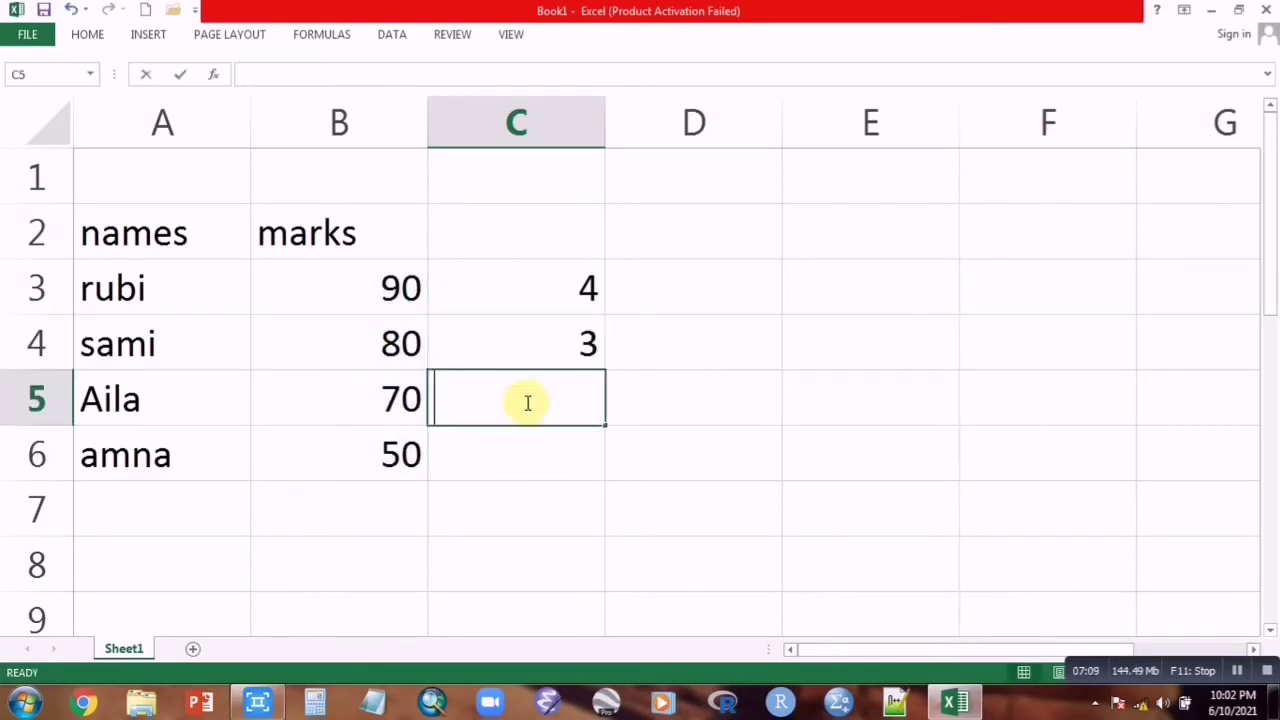
{"action": "type", "text": "=match"}
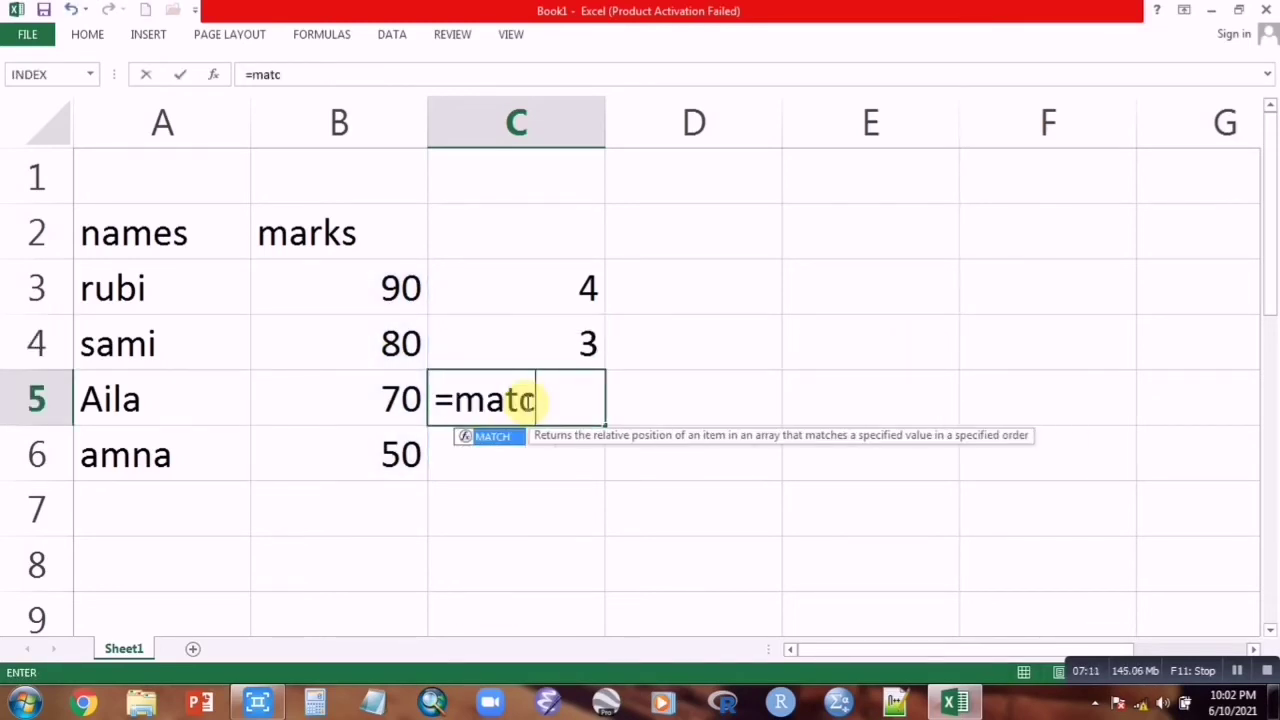
{"action": "double_click", "coordinate": [500, 443]}
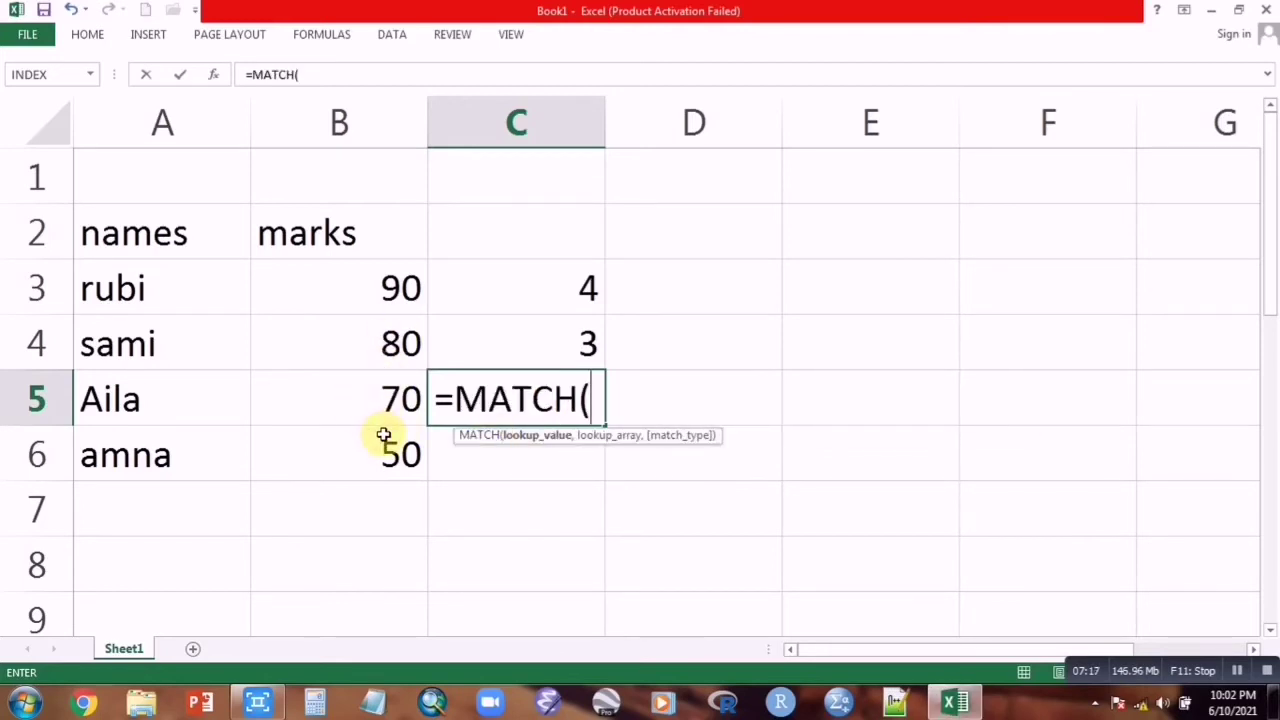
{"action": "type", "text": "70"}
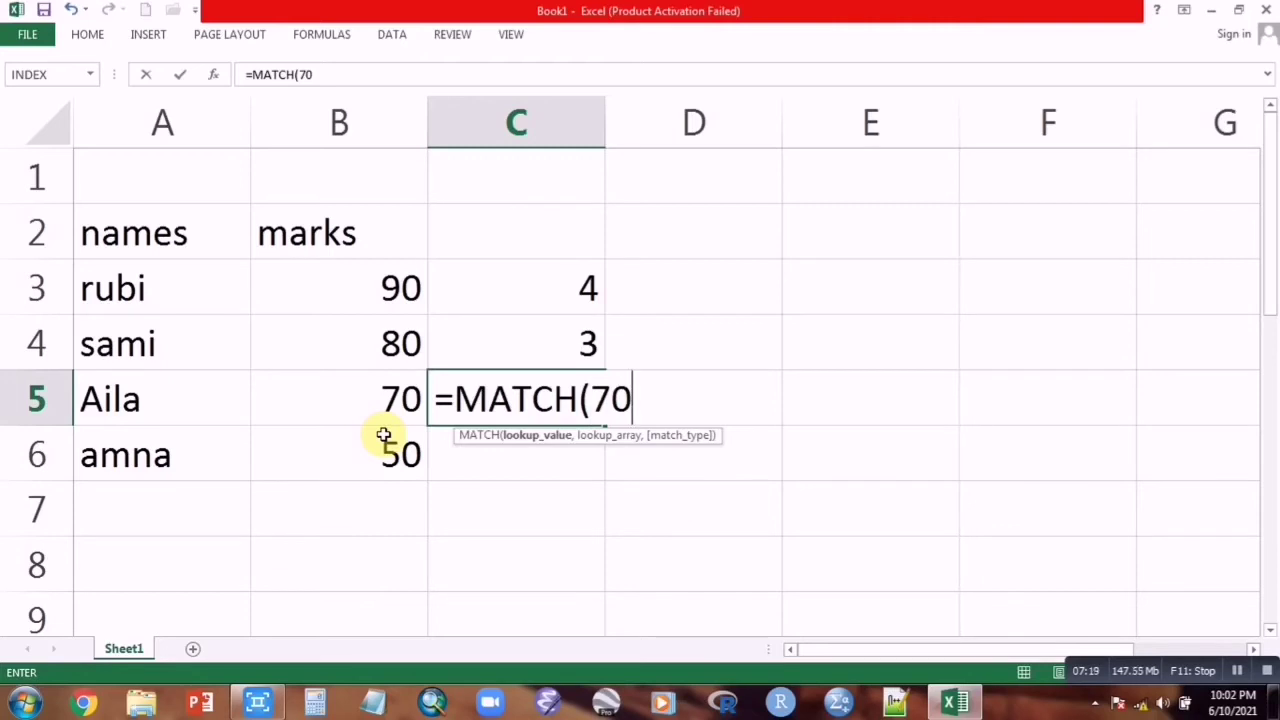
{"action": "type", "text": ","}
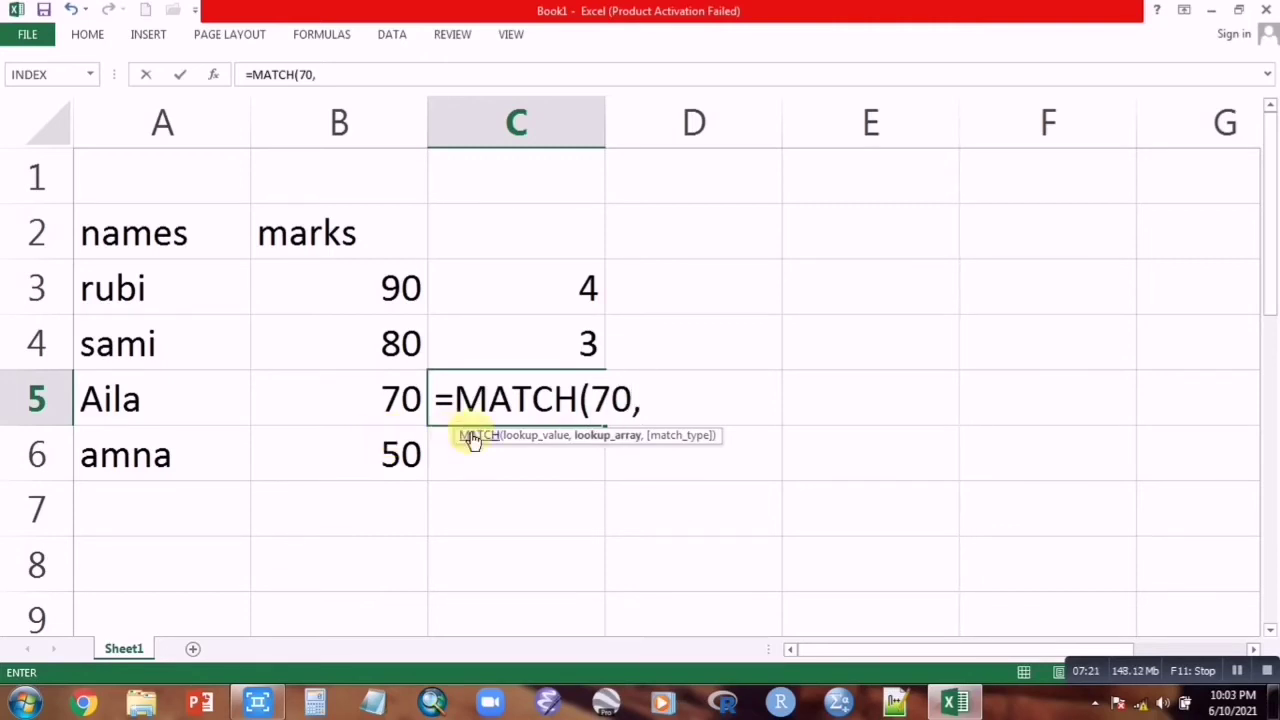
{"action": "left_click", "coordinate": [380, 294]}
{"action": "left_click_drag", "start_coordinate": [372, 347], "coordinate": [380, 477]}
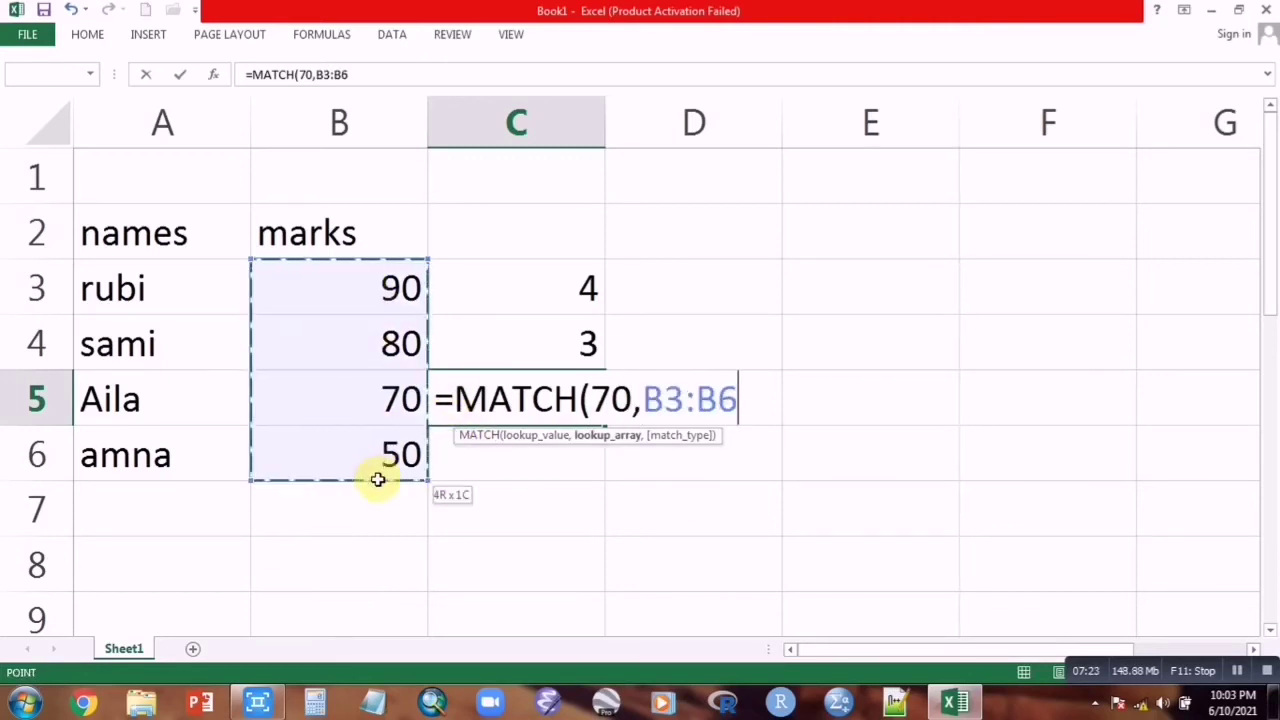
{"action": "type", "text": ","}
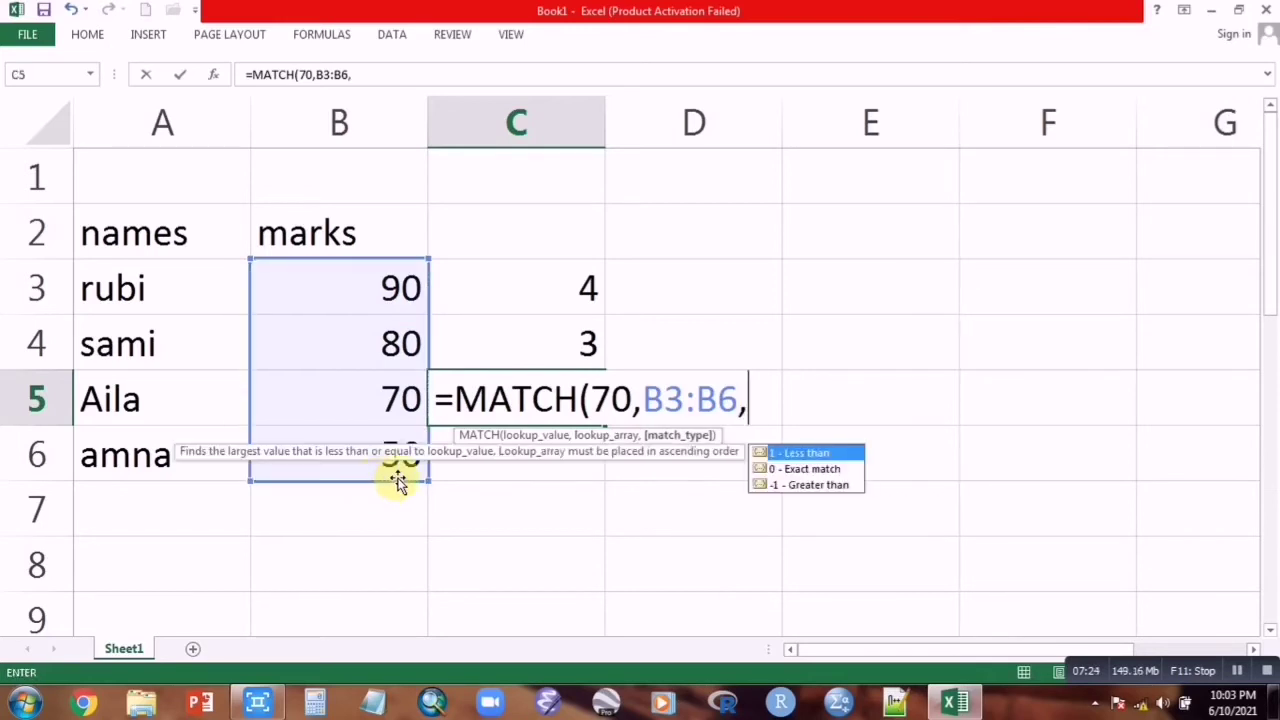
{"action": "double_click", "coordinate": [816, 453]}
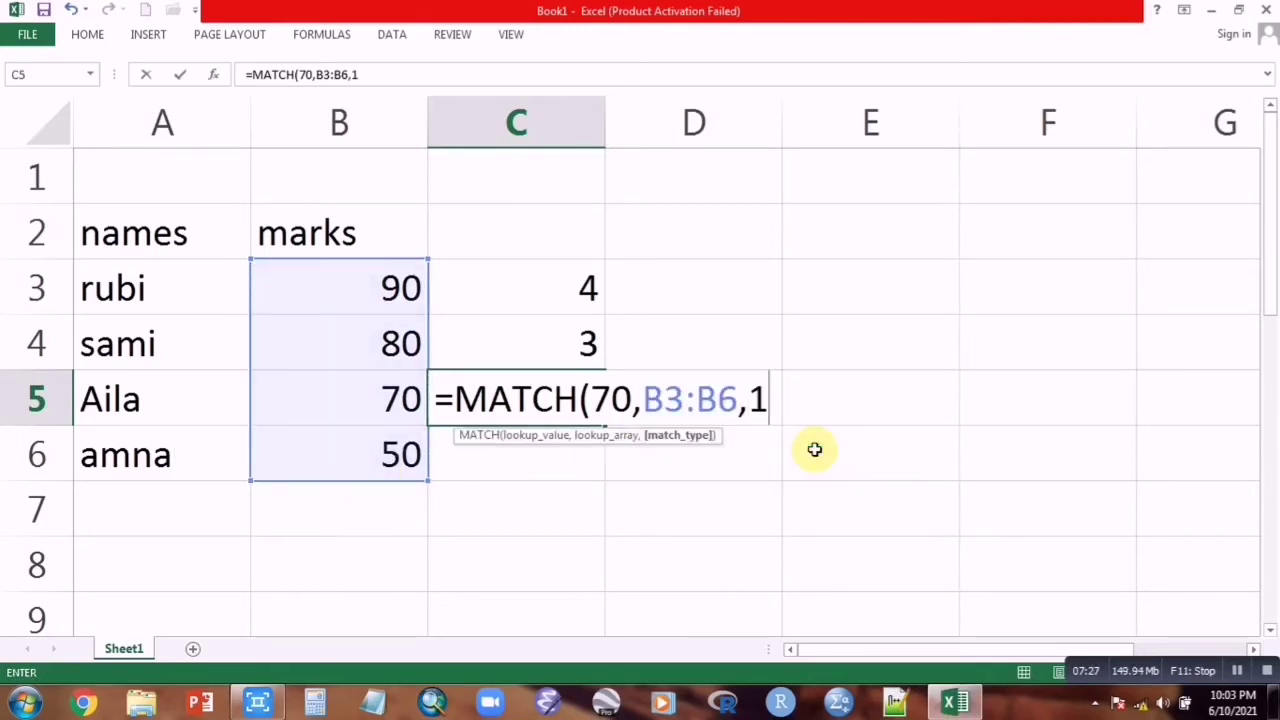
{"action": "type", "text": ")"}
{"action": "key", "text": "Return"}
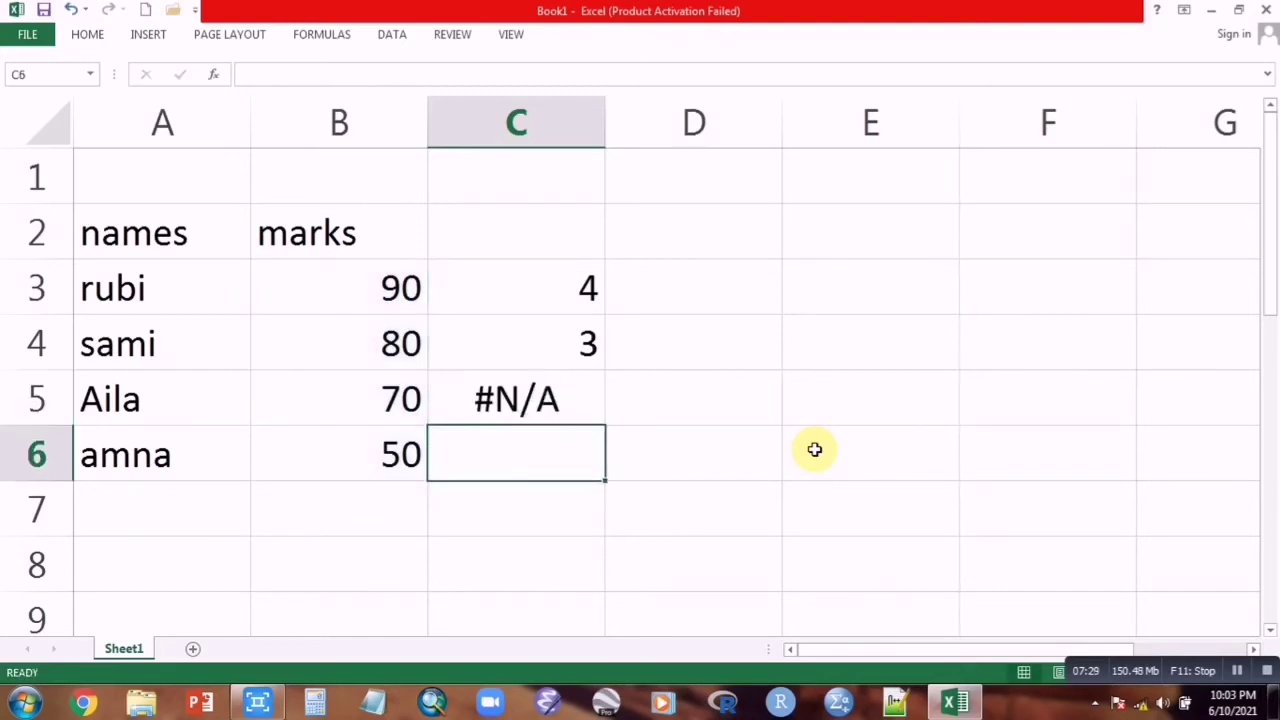
Change the match type of the MATCH formula in cell C5 to -1
{"action": "double_click", "coordinate": [522, 415]}
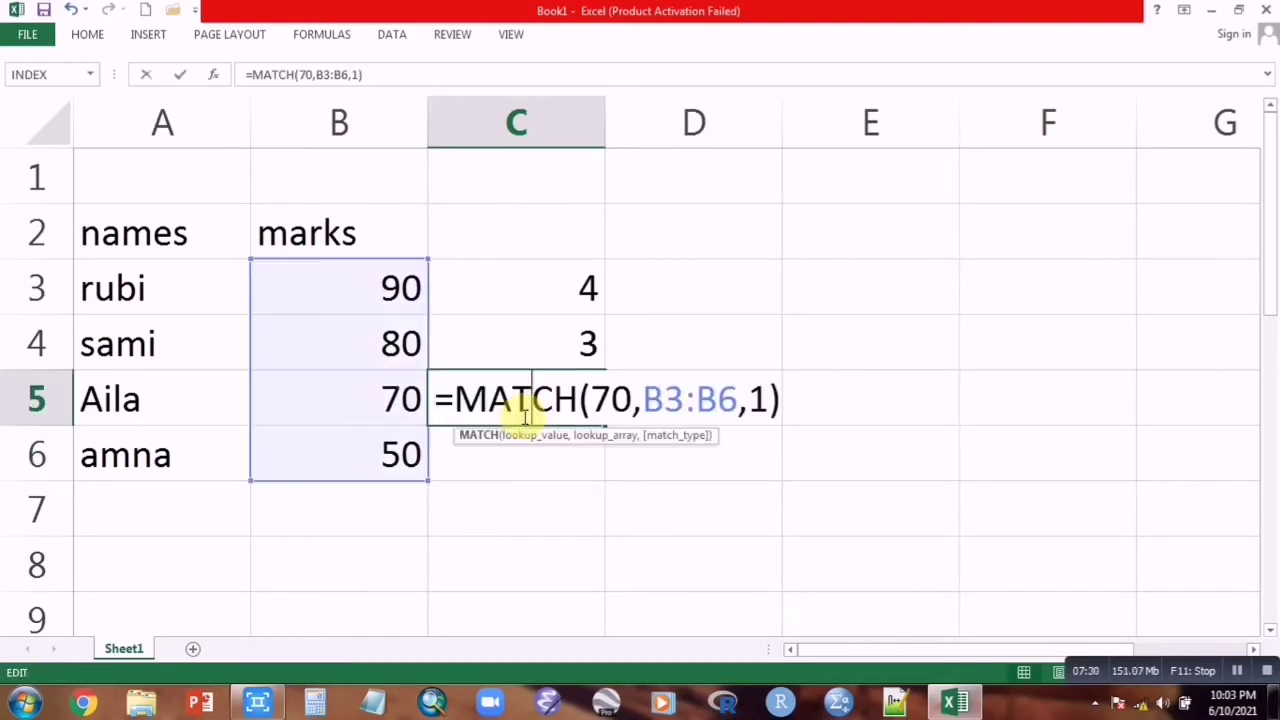
{"action": "left_click", "coordinate": [755, 400]}
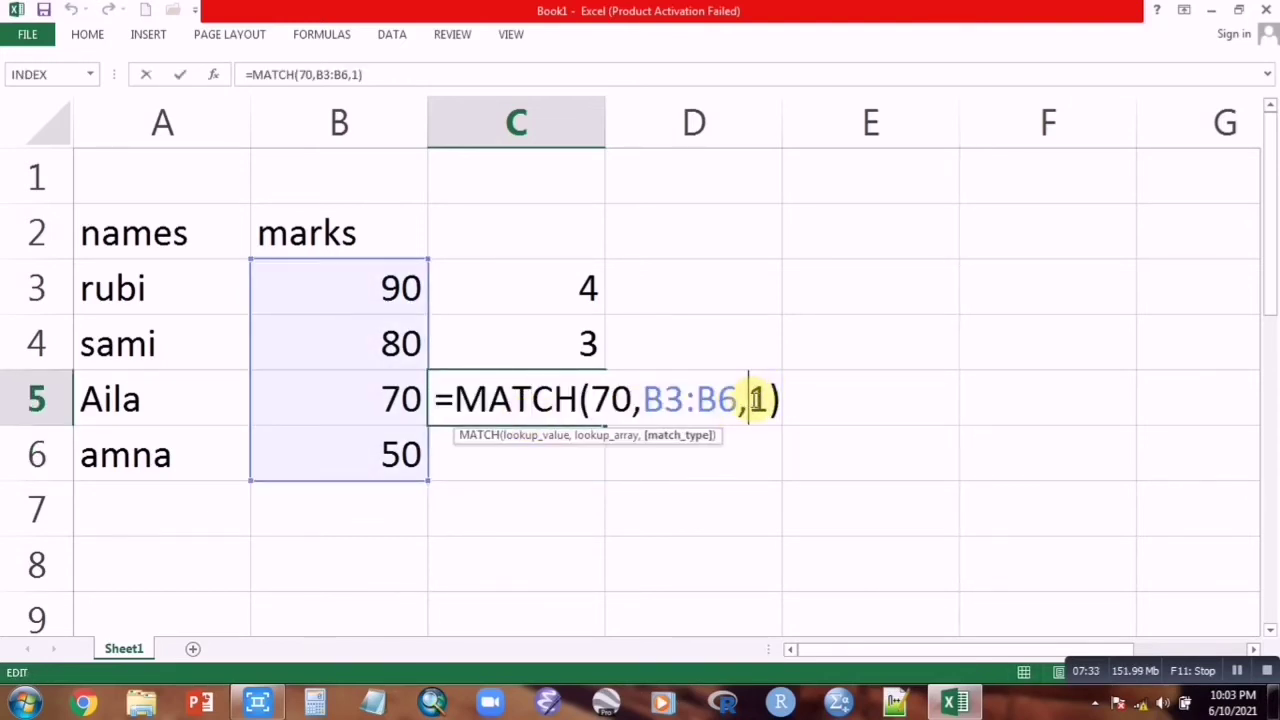
{"action": "type", "text": "-"}
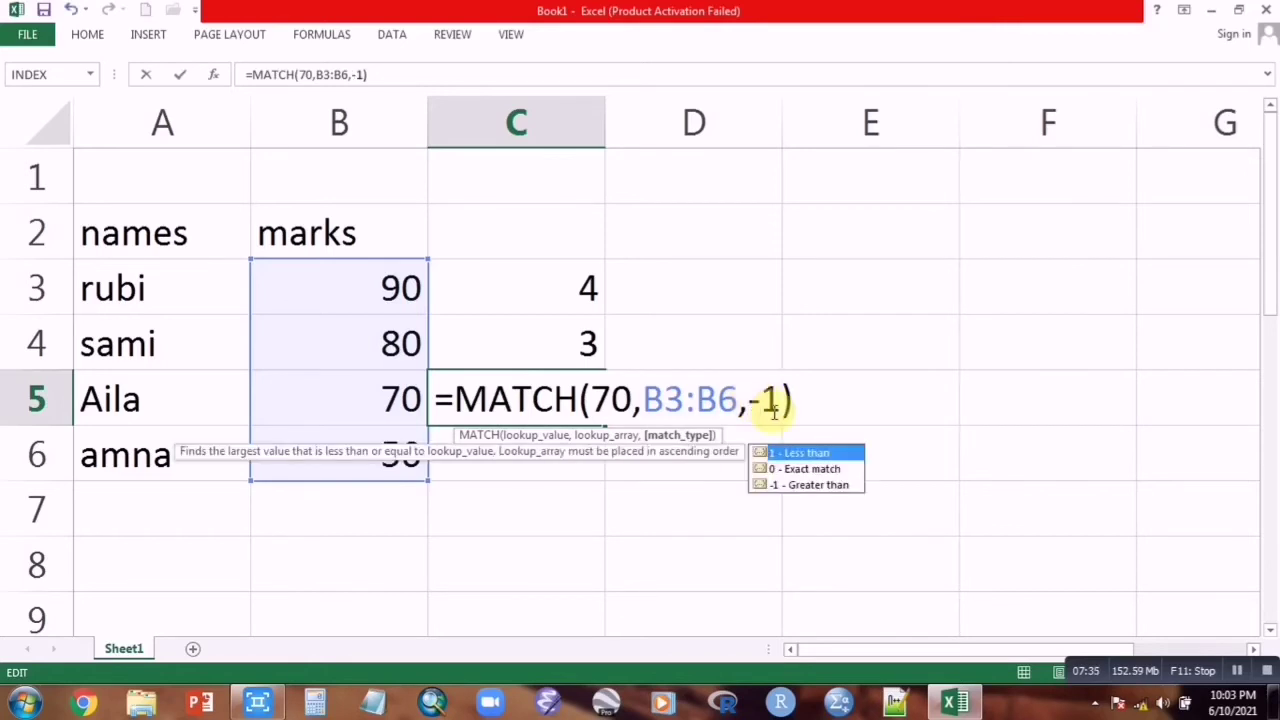
{"action": "key", "text": "Return"}
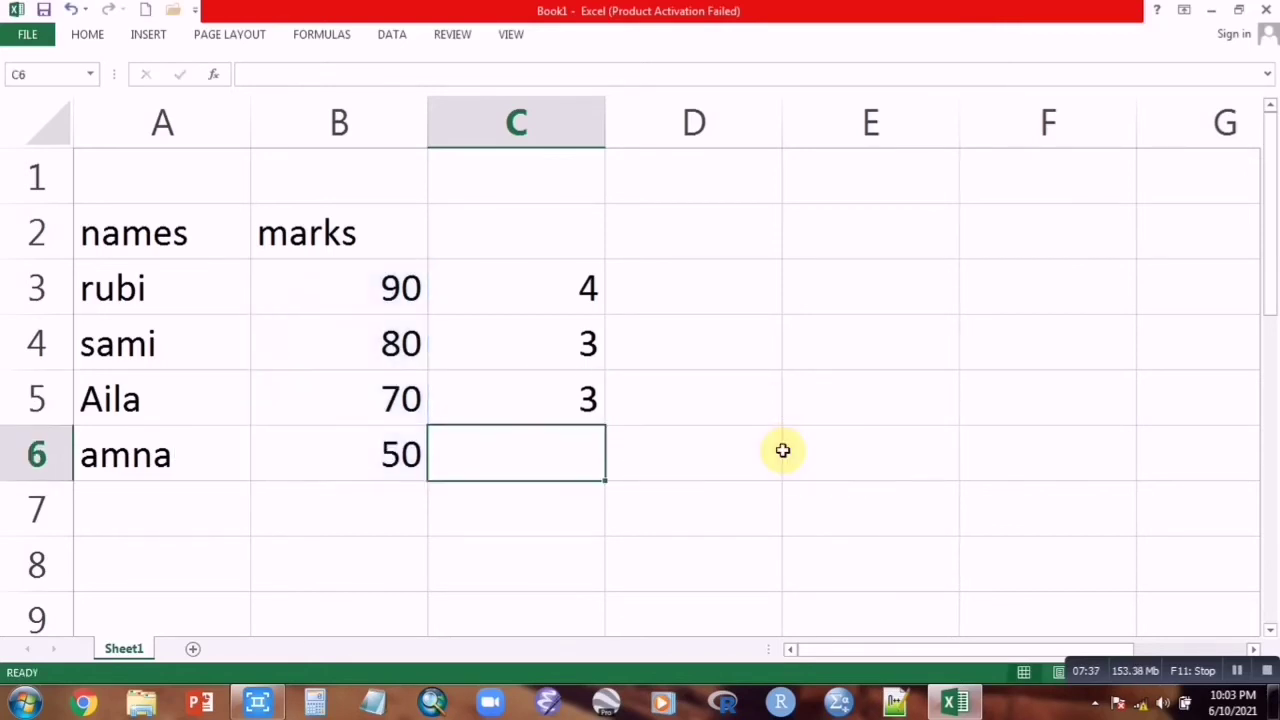
Enter =MATCH(A4,A3:A6,0) in cell C6 to look up the name in A4 among the names with an exact match
{"action": "double_click", "coordinate": [530, 459]}
{"action": "type", "text": "=matc"}
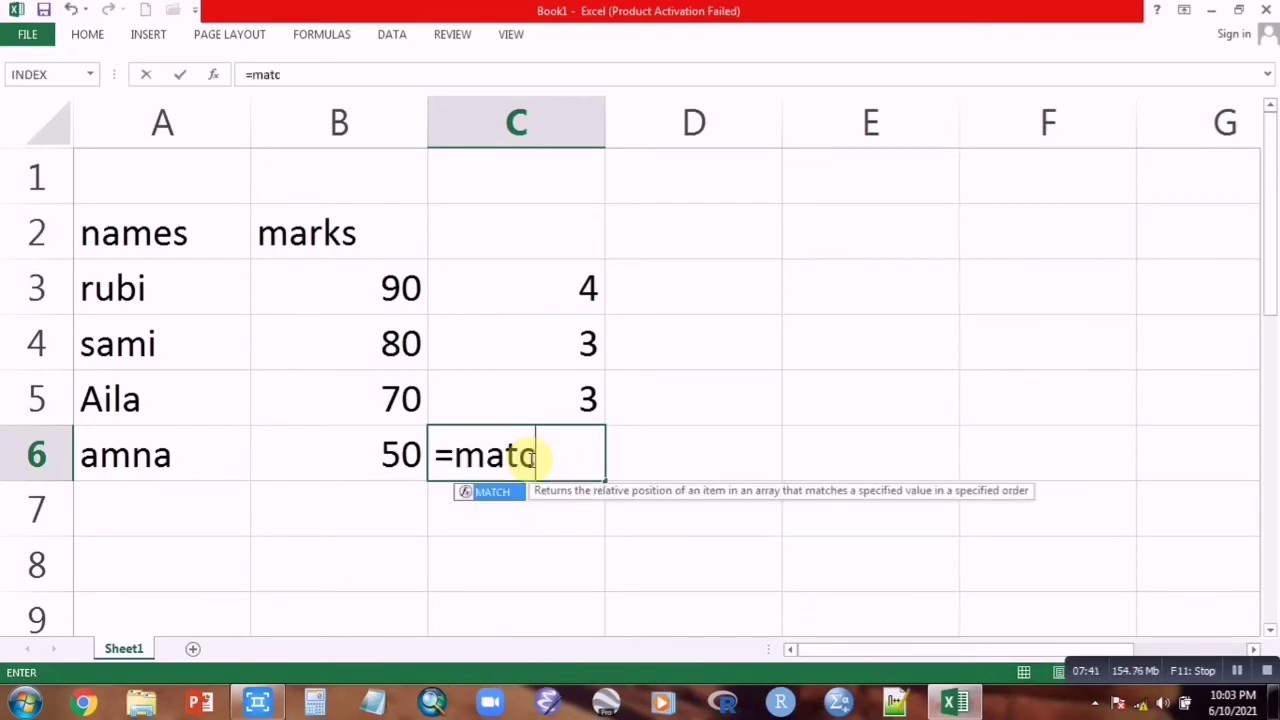
{"action": "type", "text": "h"}
{"action": "double_click", "coordinate": [494, 493]}
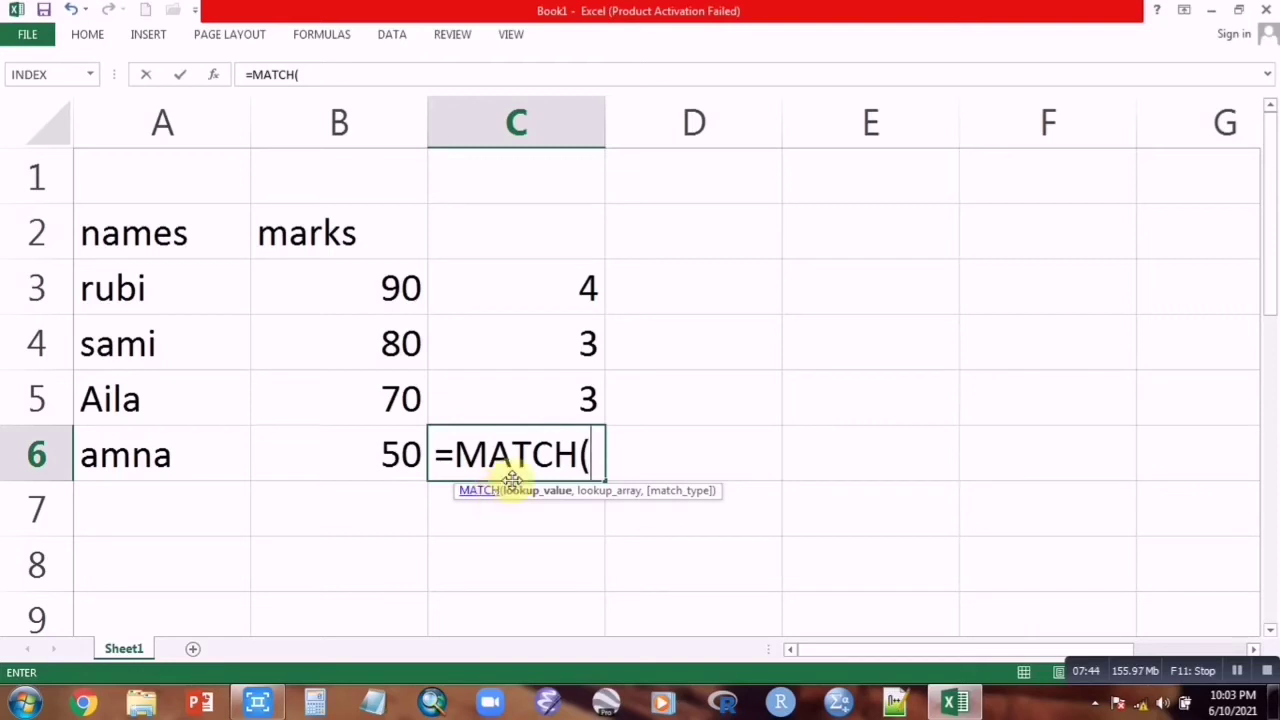
{"action": "left_click", "coordinate": [140, 343]}
{"action": "type", "text": ","}
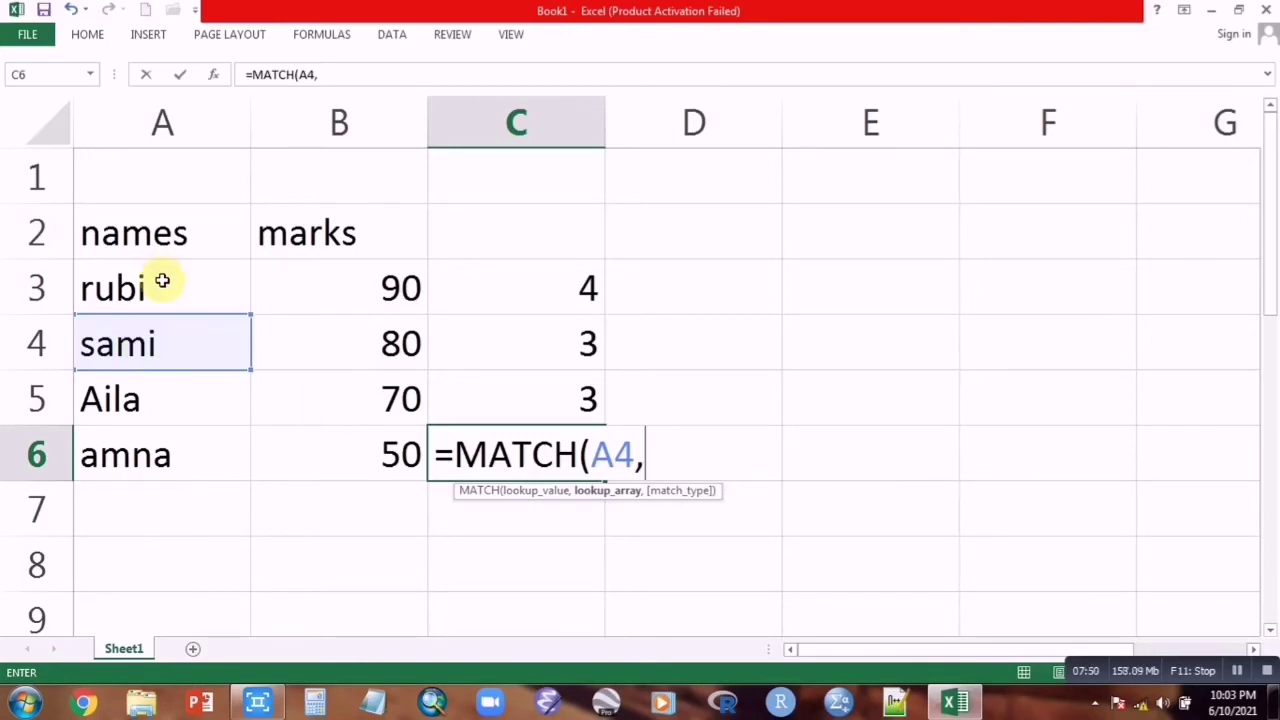
{"action": "left_click_drag", "start_coordinate": [163, 280], "coordinate": [166, 443]}
{"action": "type", "text": ","}
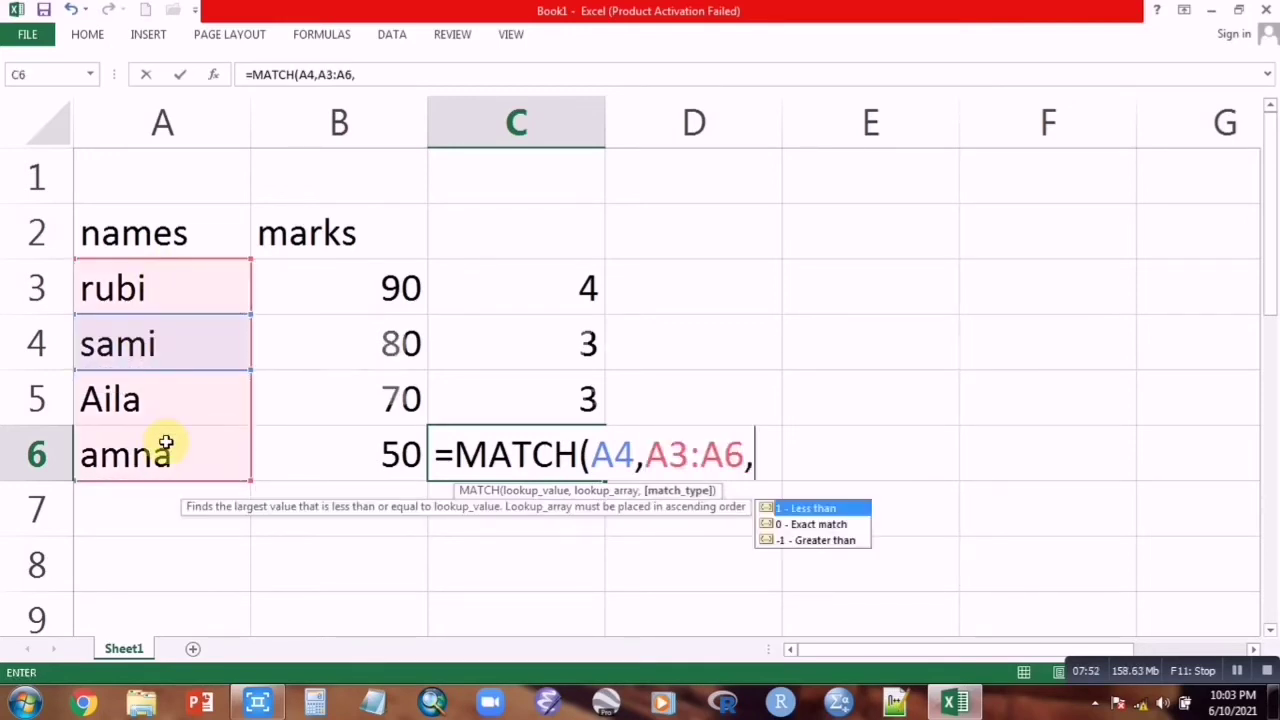
{"action": "double_click", "coordinate": [800, 522]}
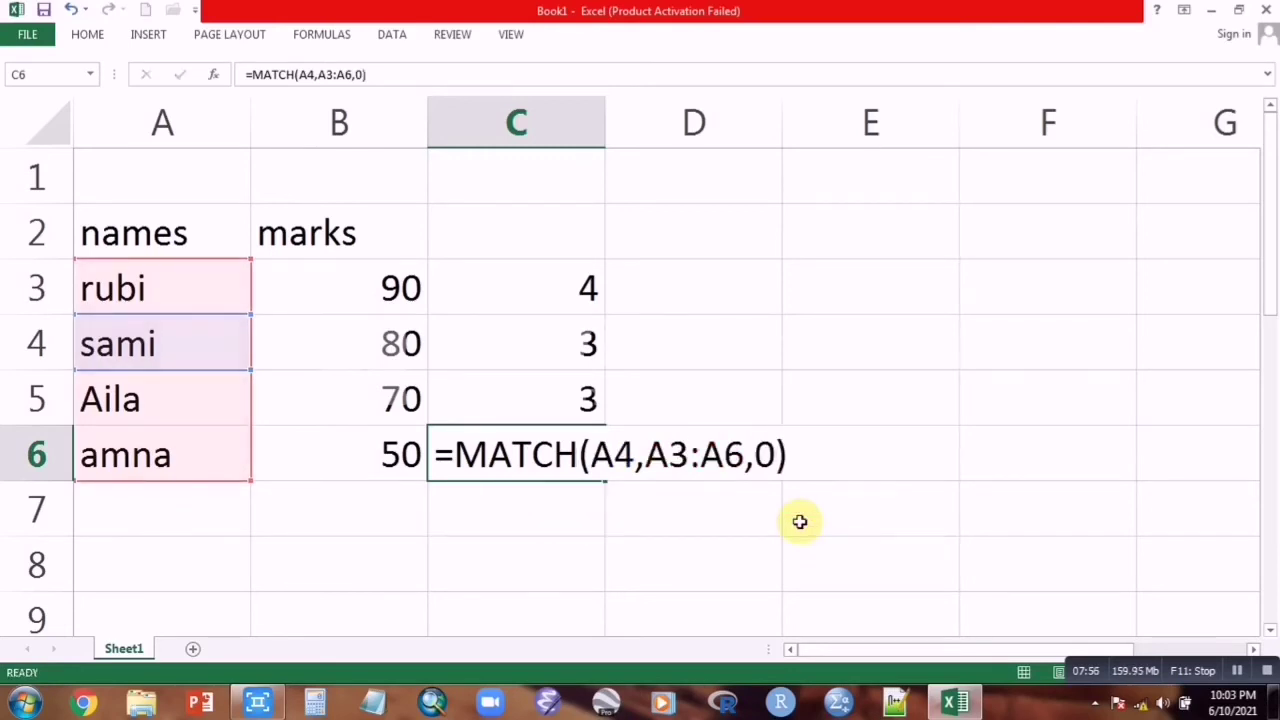
{"action": "key", "text": "Return"}
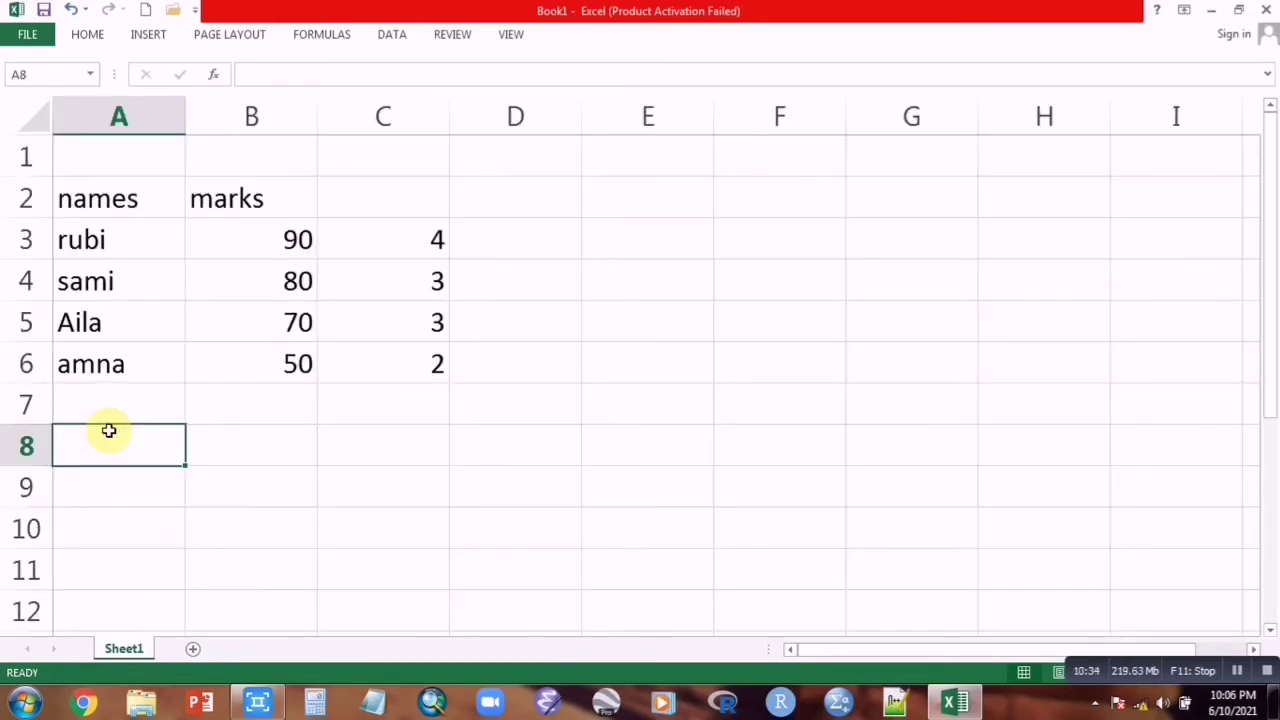
Enter the note "match types: 1, less than or equal to" in cell A8
{"action": "type", "text": "ma"}
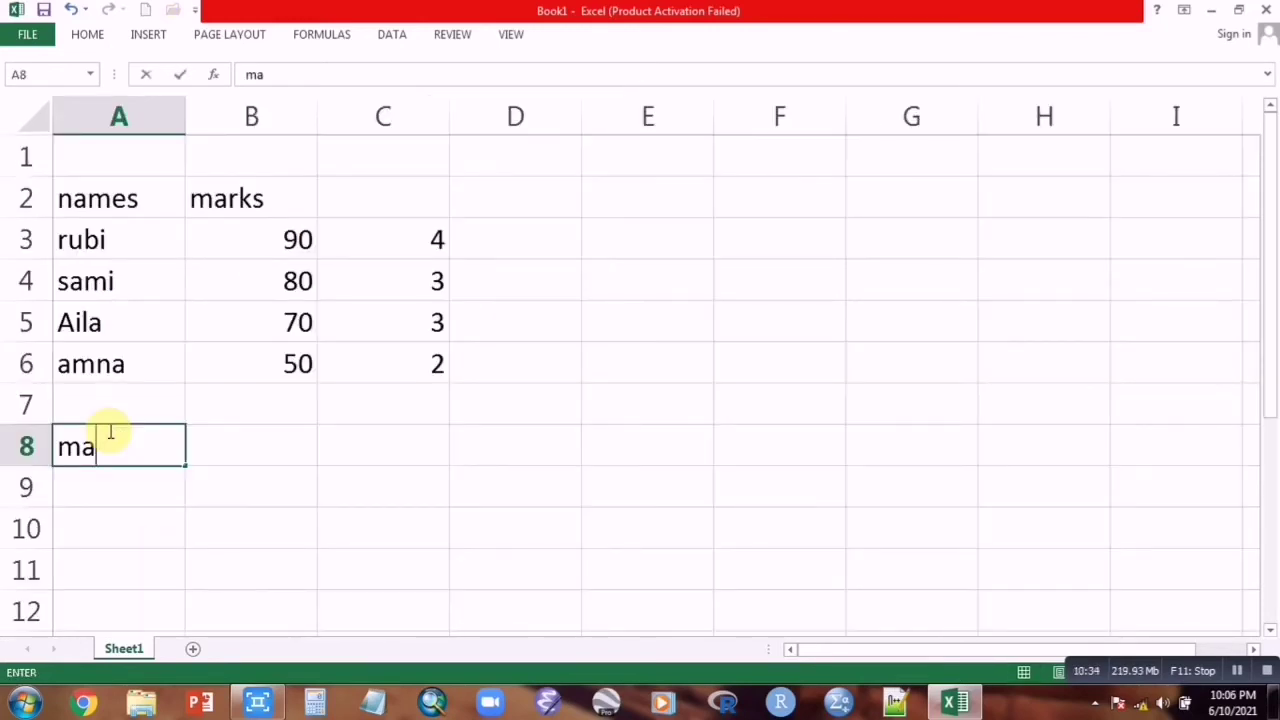
{"action": "type", "text": "tch t"}
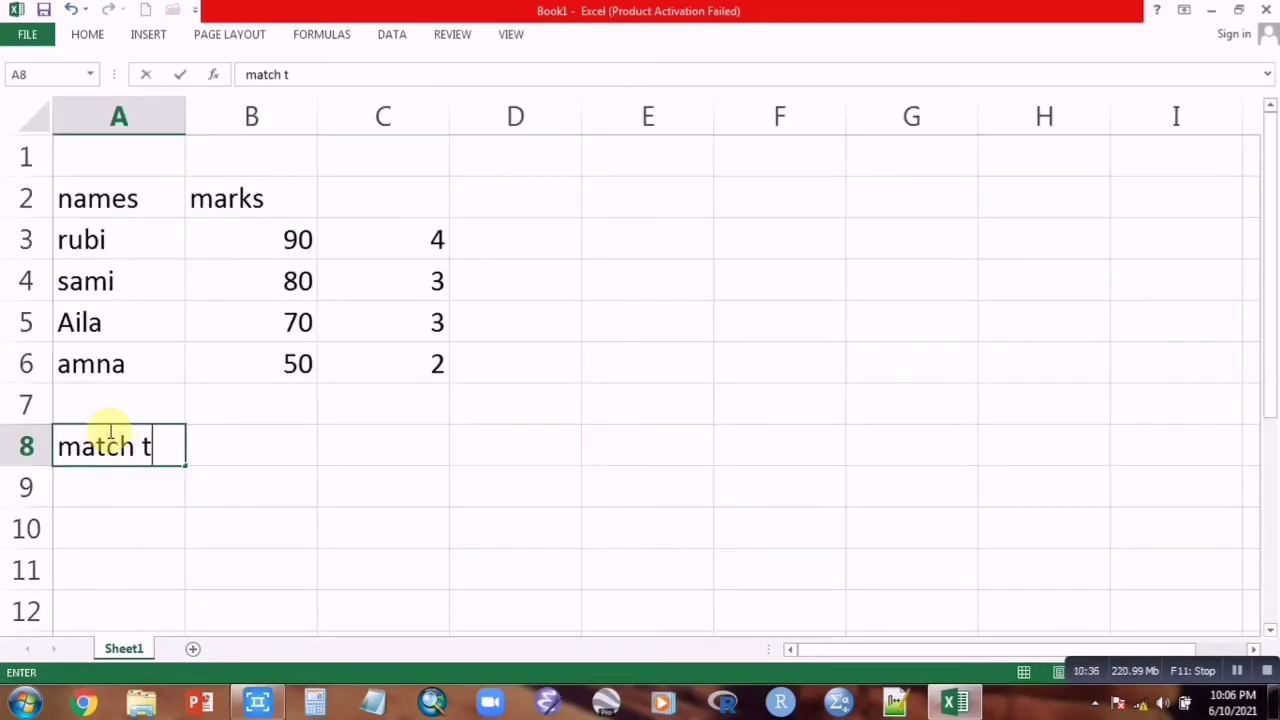
{"action": "type", "text": "yp"}
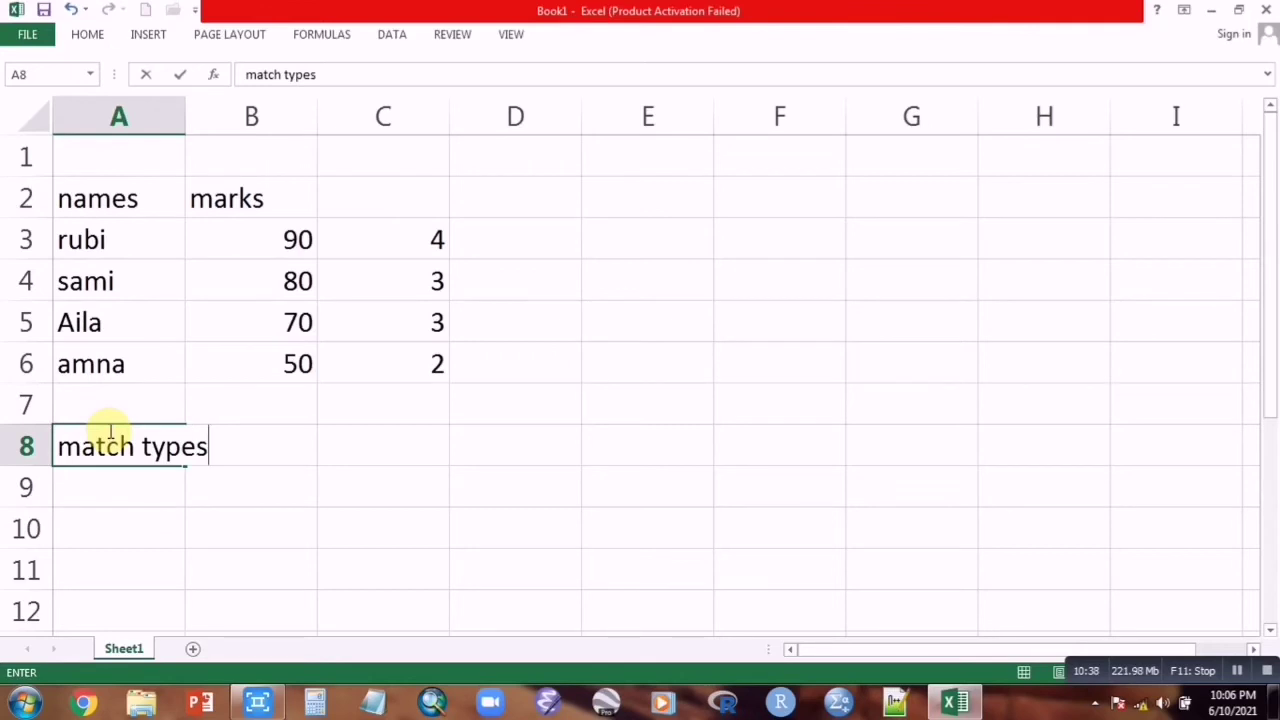
{"action": "type", "text": "es"}
{"action": "type", "text": ":"}
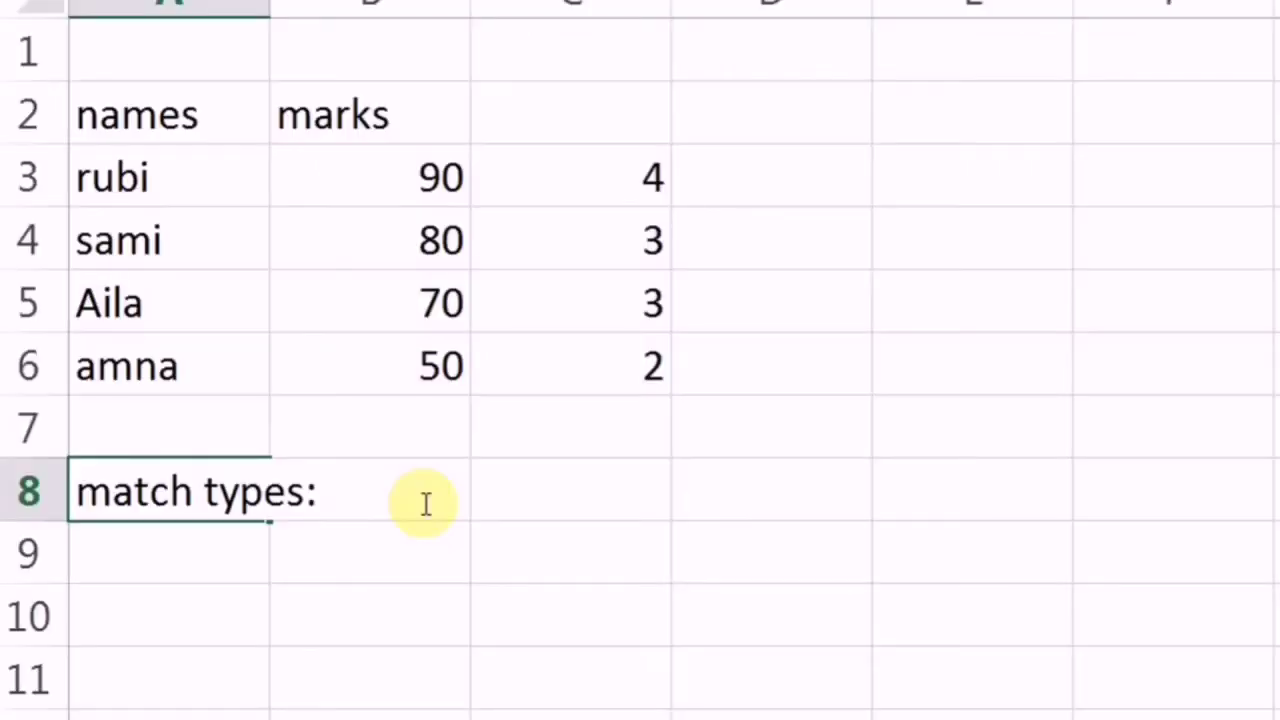
{"action": "type", "text": " 1, less"}
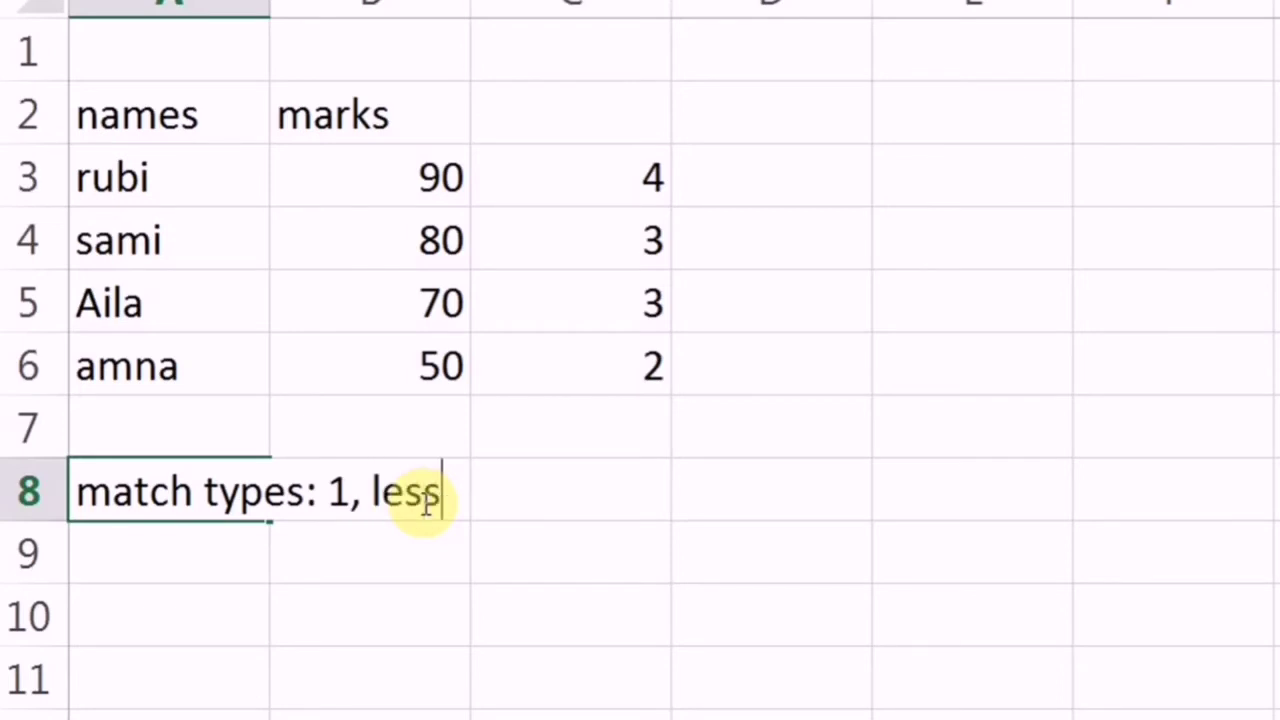
{"action": "type", "text": " than or "}
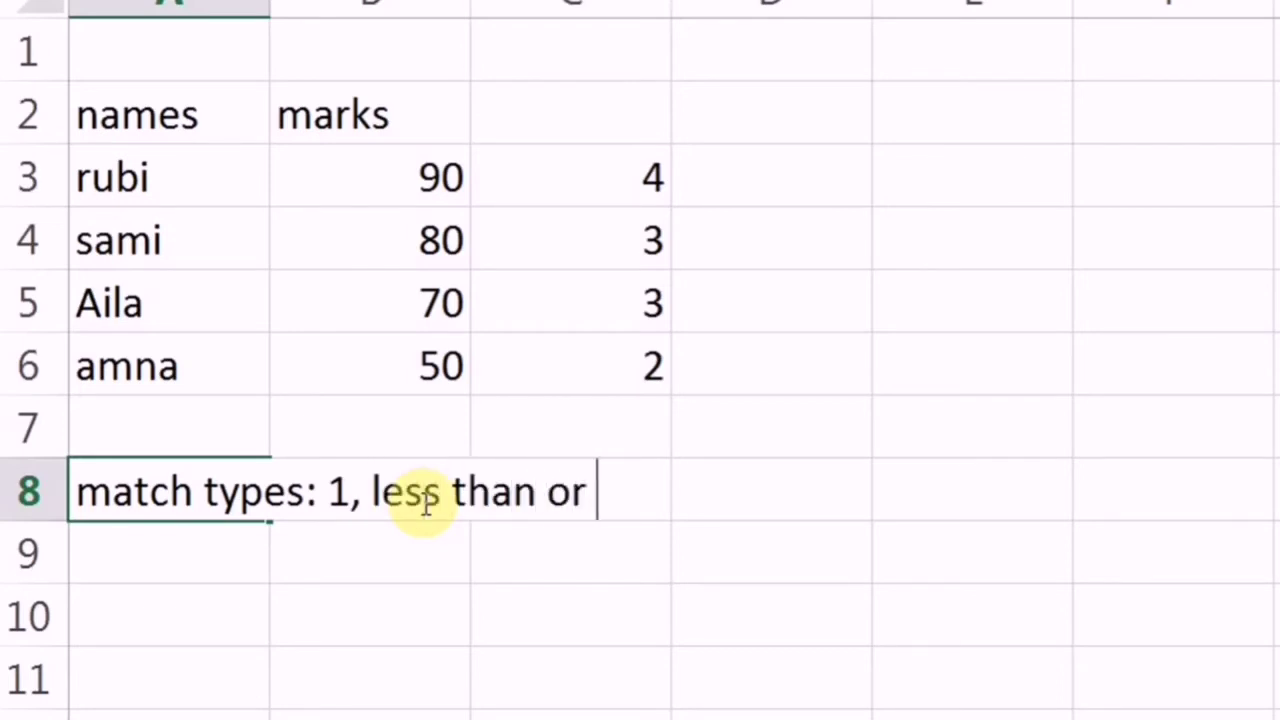
{"action": "type", "text": "equal to"}
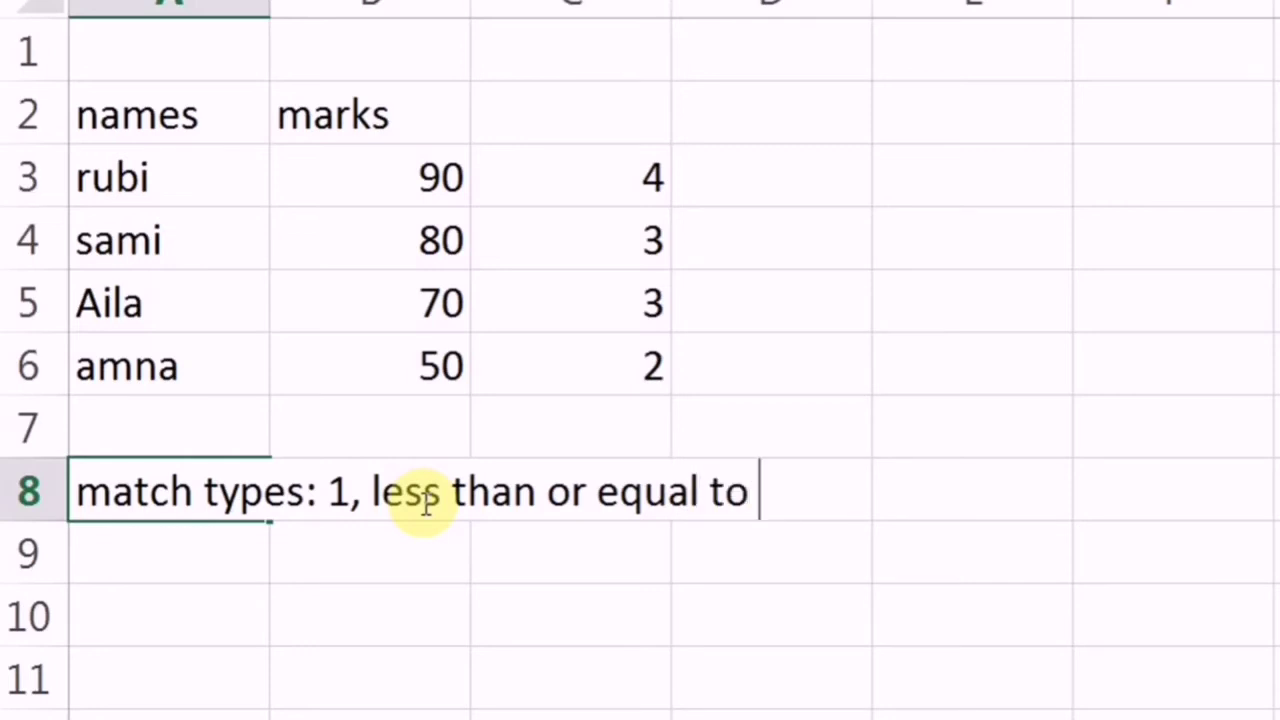
{"action": "key", "text": "Return"}
Continue the note in cell A9 with "and data must be in ascending order"
{"action": "type", "text": "and "}
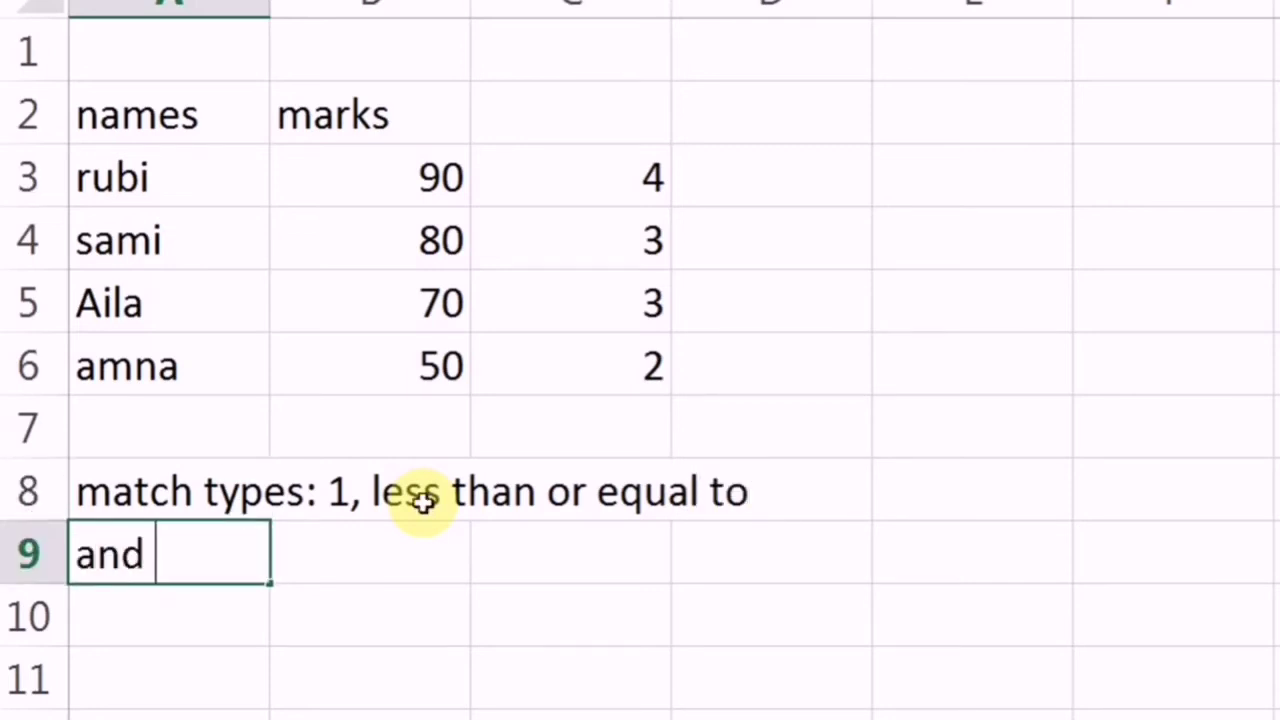
{"action": "type", "text": "data mu"}
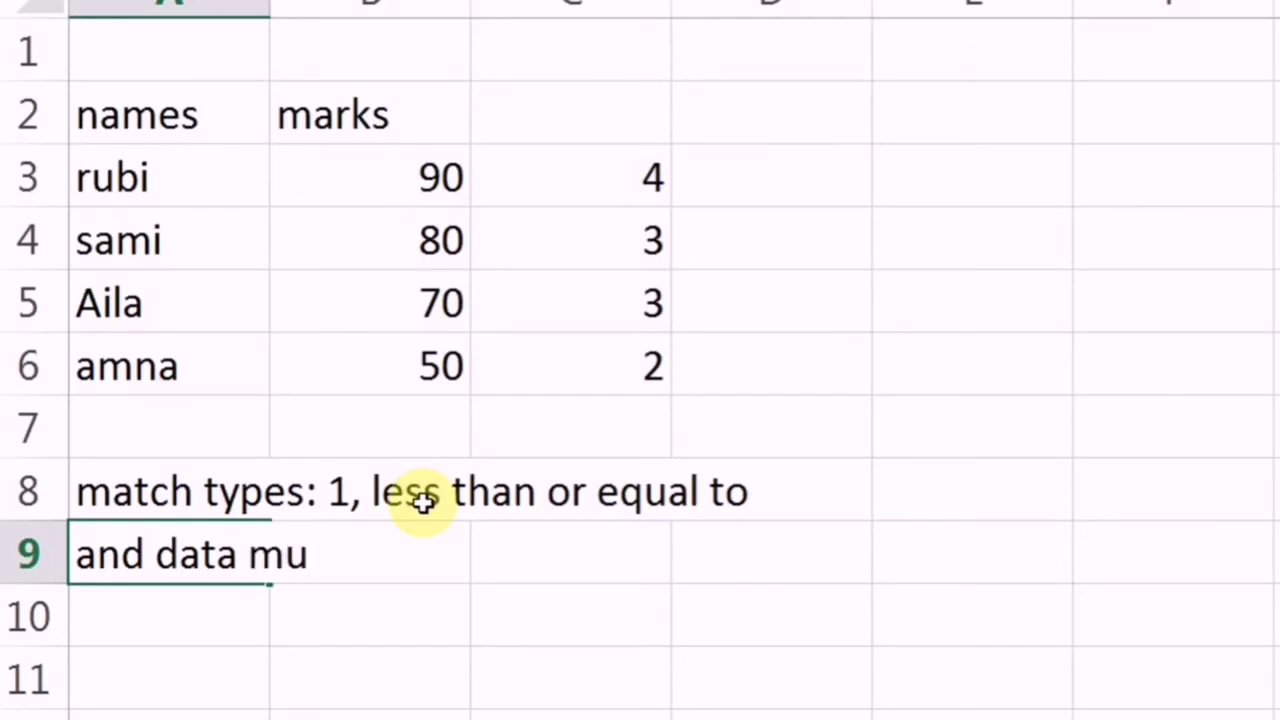
{"action": "type", "text": "st be i"}
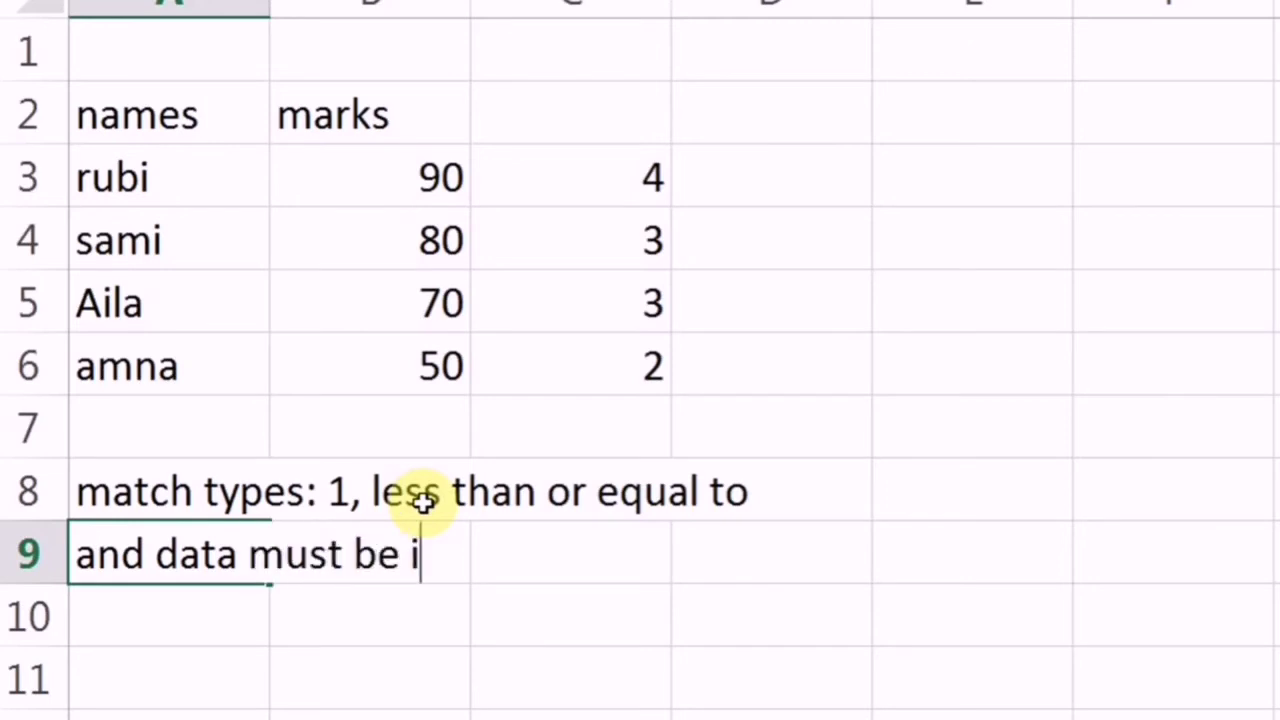
{"action": "type", "text": "n as"}
{"action": "type", "text": "c"}
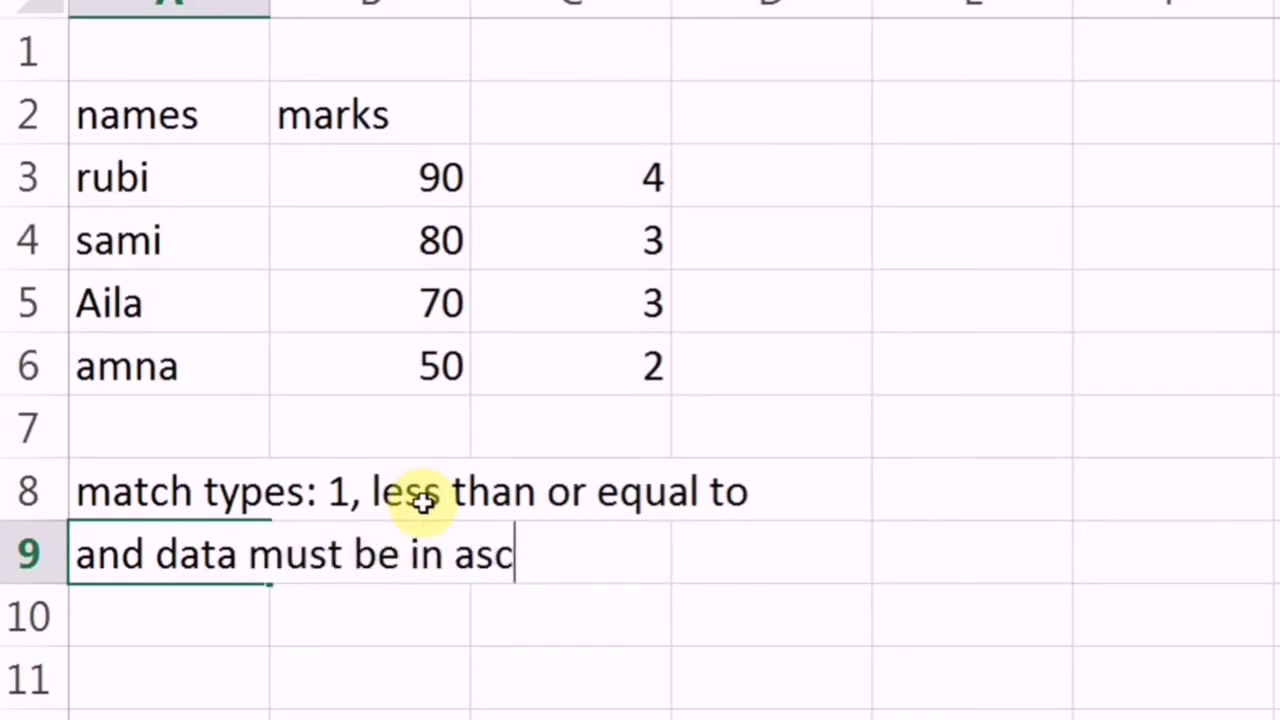
{"action": "type", "text": "ending order"}
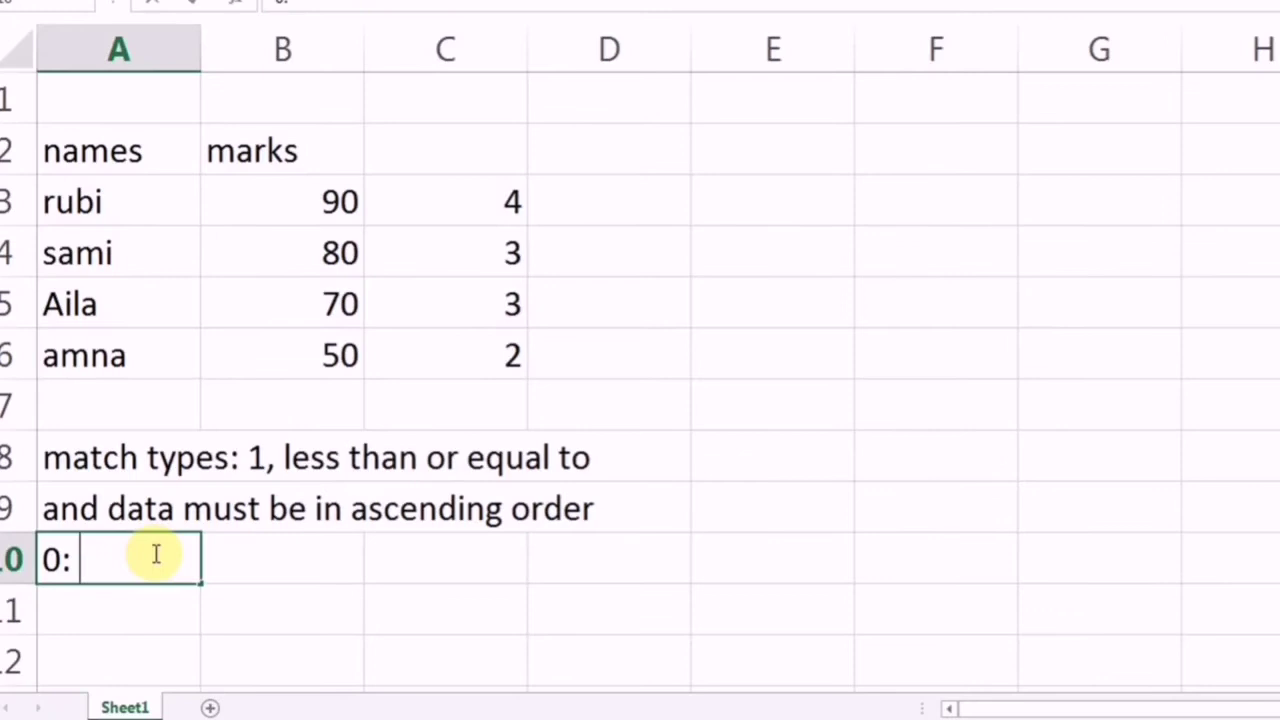
Enter the note "0: exact match,...... data may be in ascending order or descending order" in cell A10
{"action": "type", "text": "excat"}
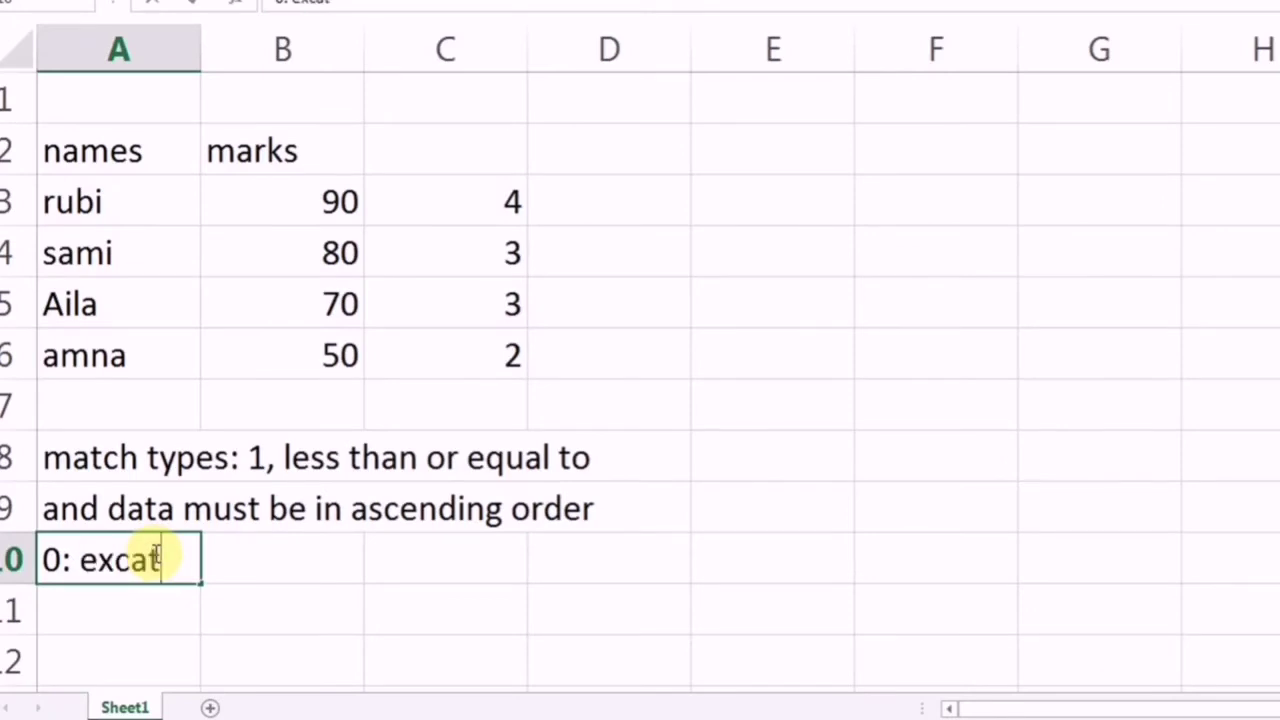
{"action": "key", "text": "BackSpace"}
{"action": "key", "text": "BackSpace"}
{"action": "key", "text": "BackSpace"}
{"action": "type", "text": "a"}
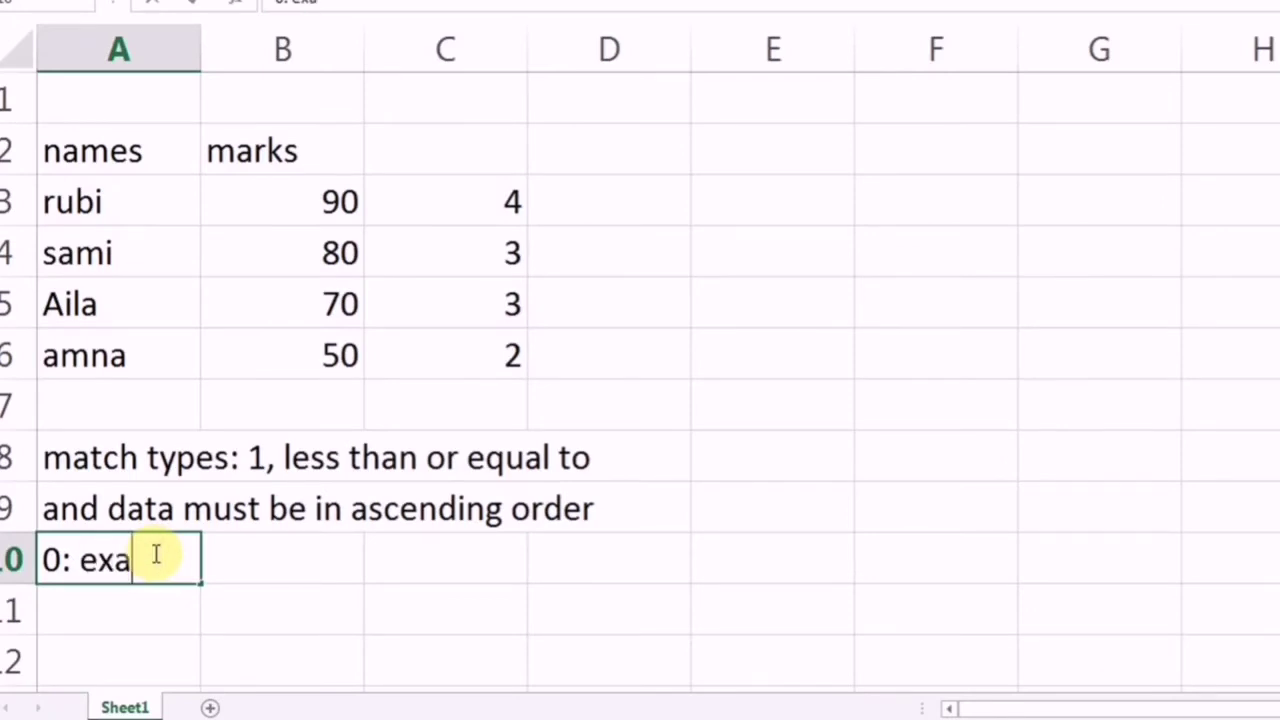
{"action": "type", "text": "ct match"}
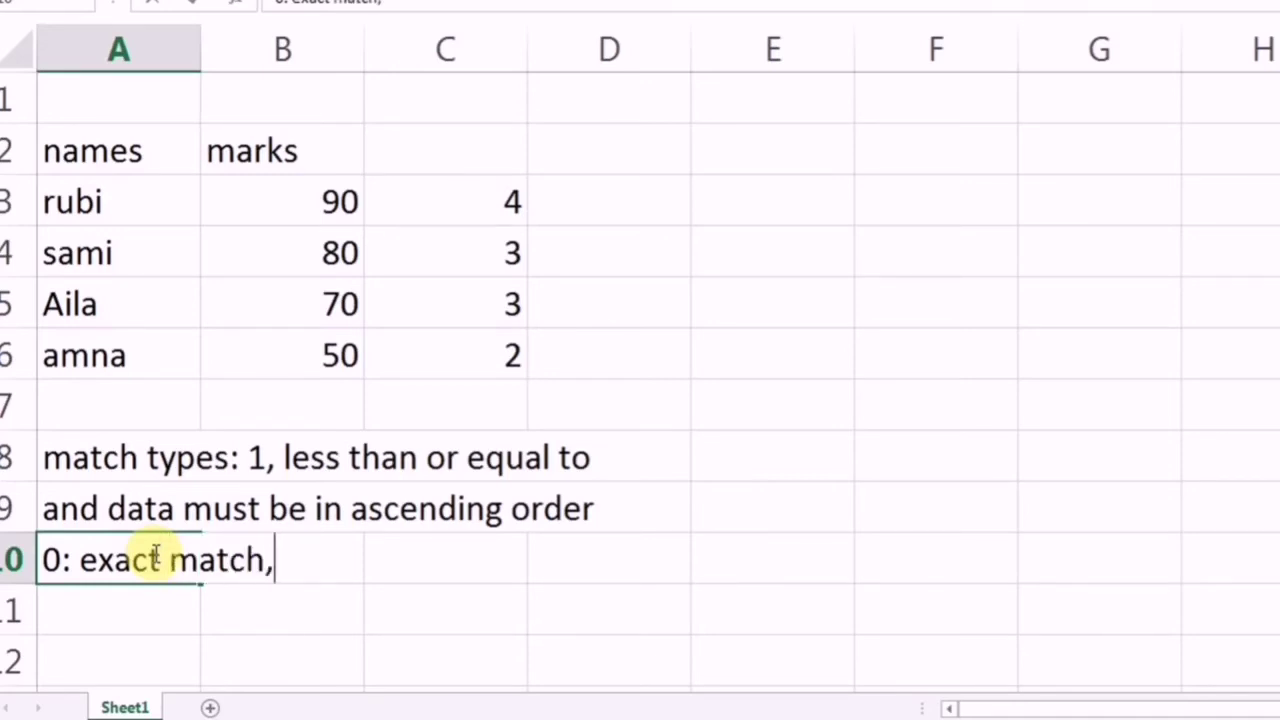
{"action": "type", "text": ",...... data ma"}
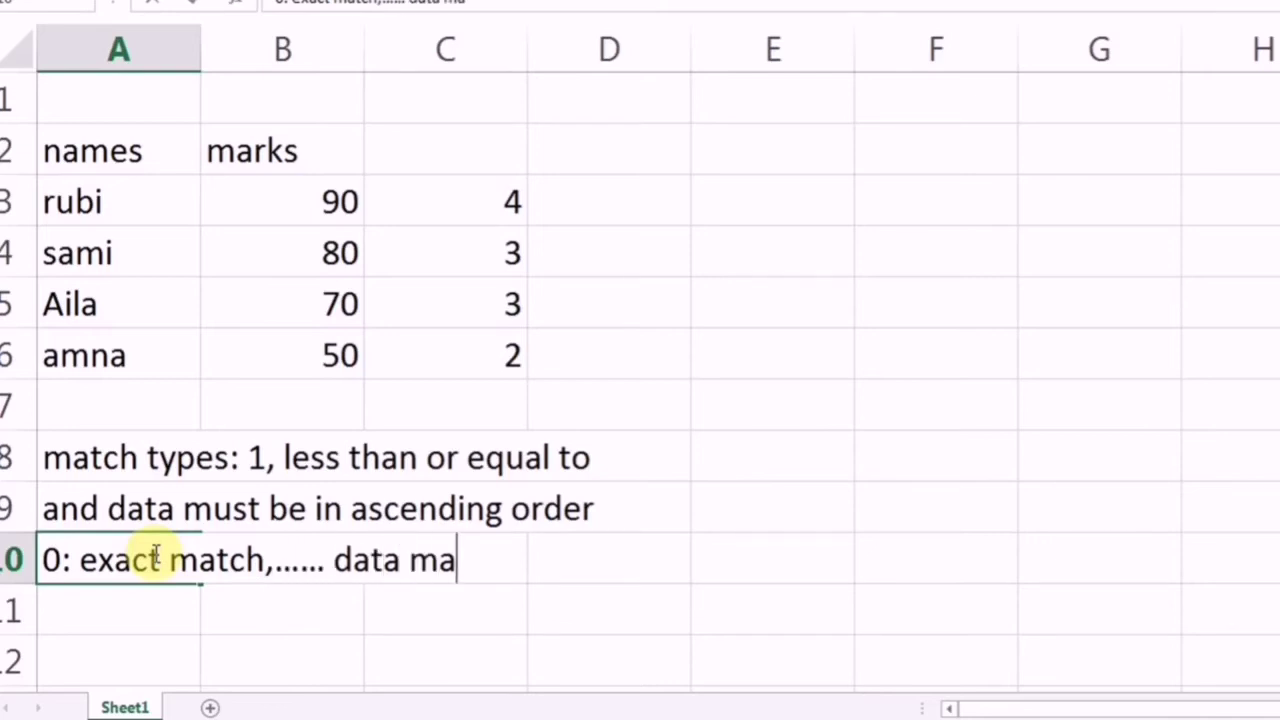
{"action": "type", "text": "y be in ascendin"}
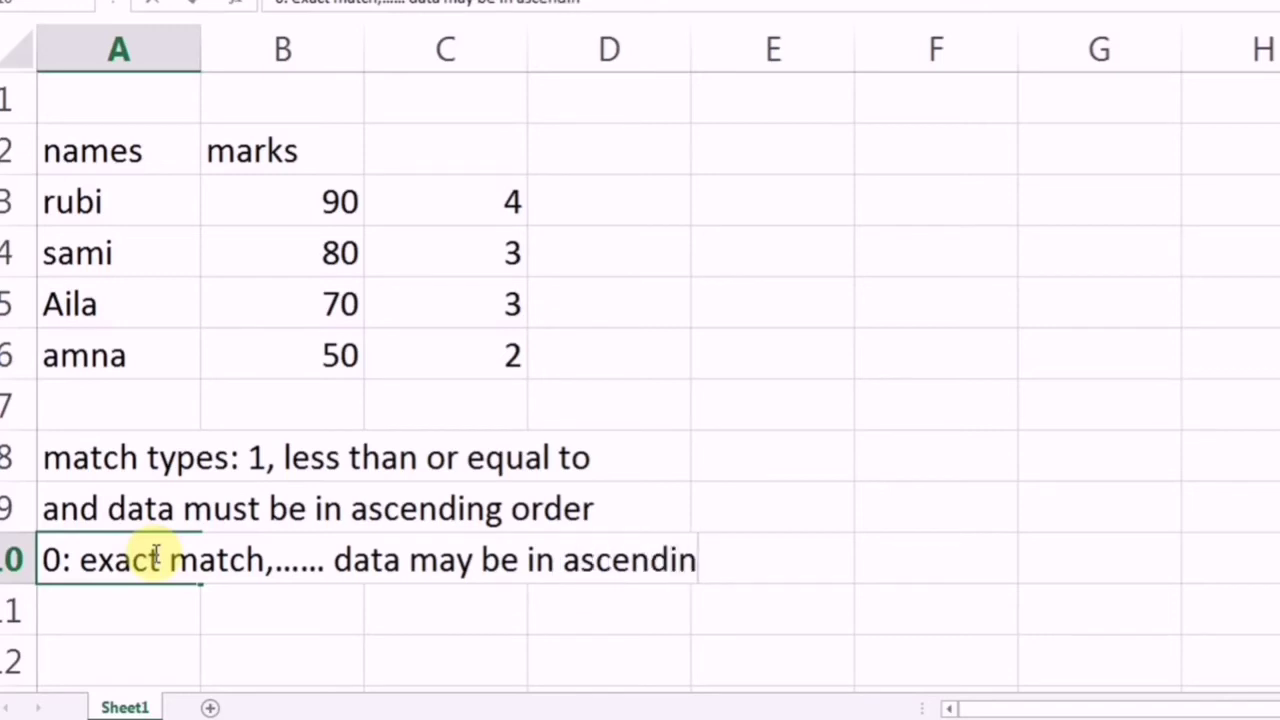
{"action": "type", "text": "d o"}
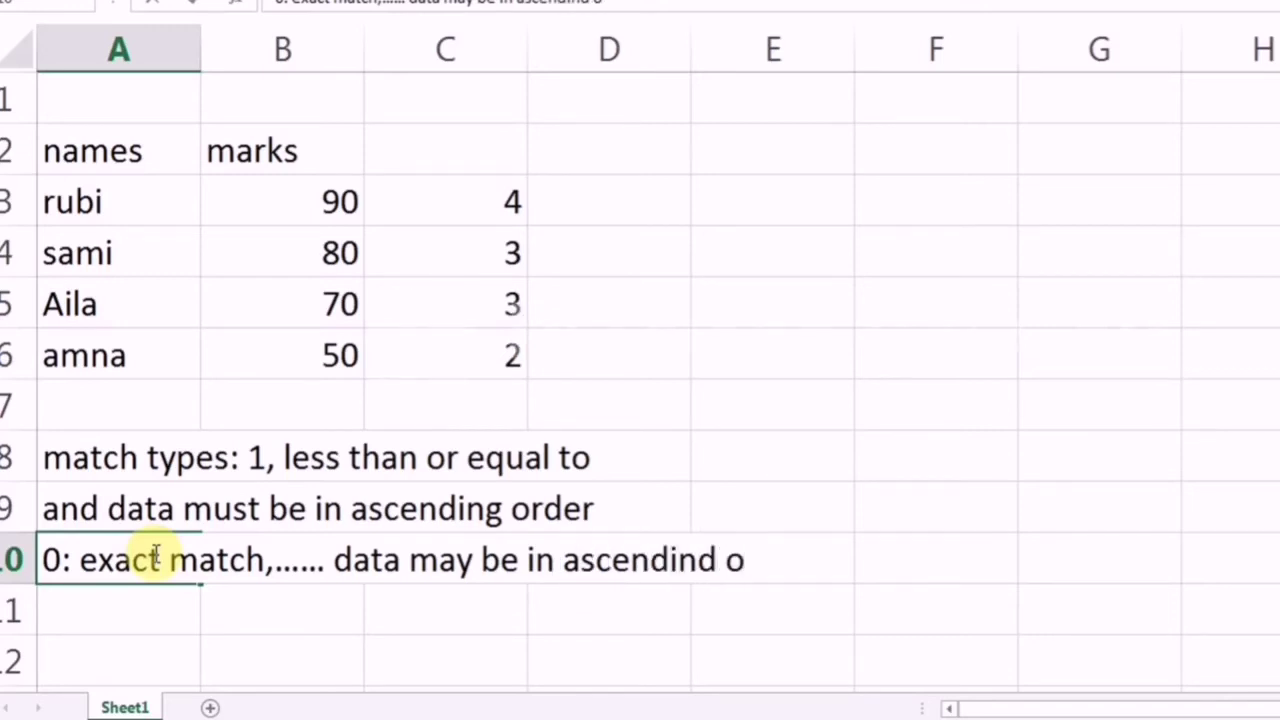
{"action": "key", "text": "BackSpace"}
{"action": "key", "text": "BackSpace"}
{"action": "key", "text": "BackSpace"}
{"action": "type", "text": "g "}
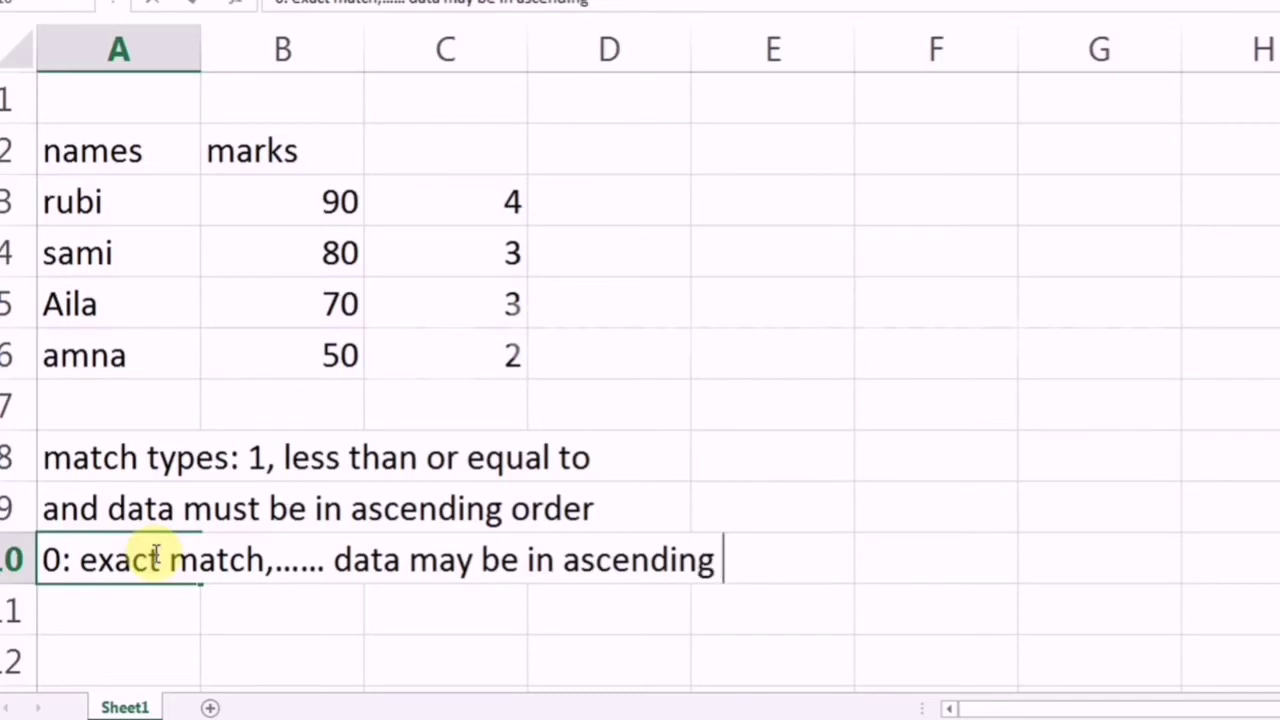
{"action": "type", "text": "order o"}
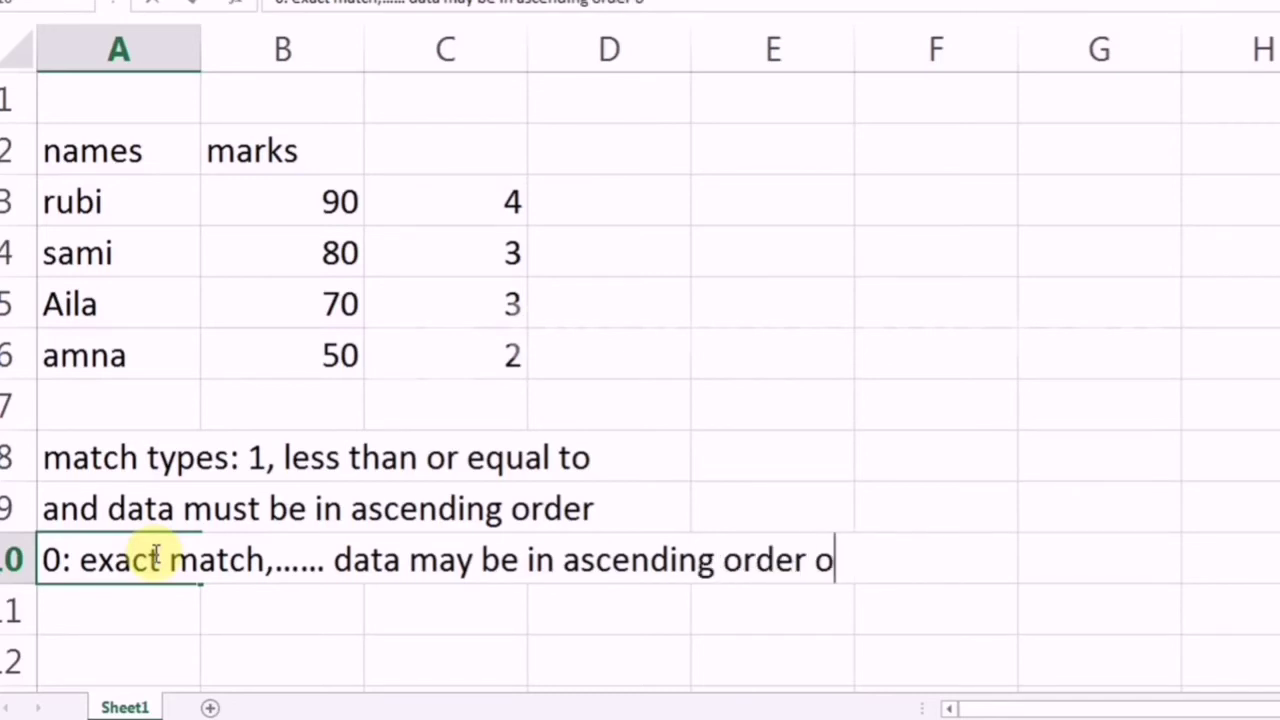
{"action": "type", "text": "r desce"}
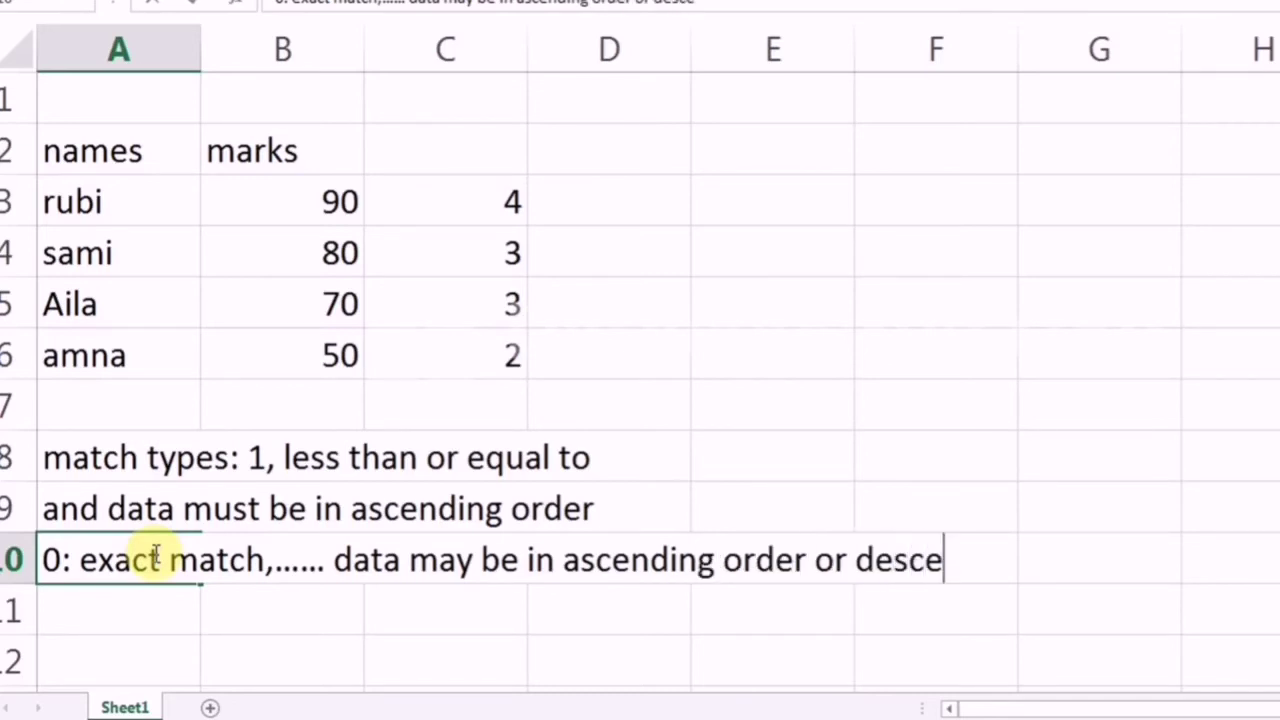
{"action": "type", "text": "nding ord"}
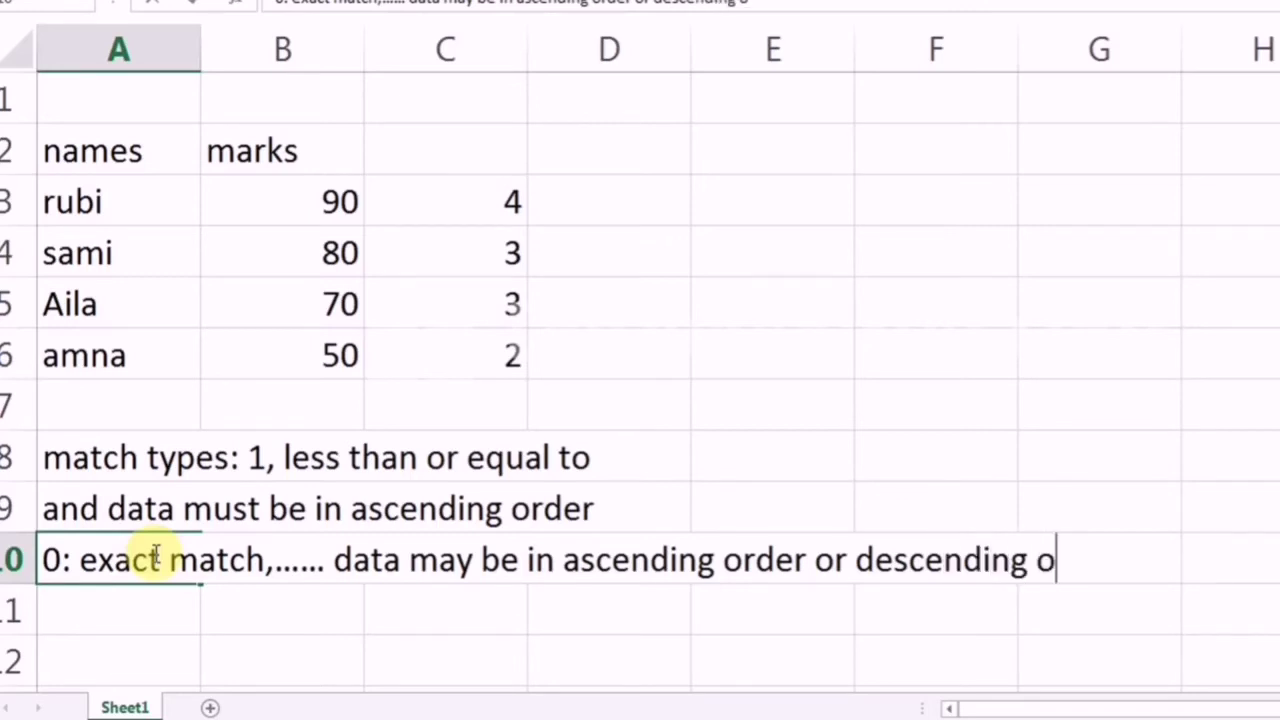
{"action": "type", "text": "er"}
{"action": "key", "text": "Return"}
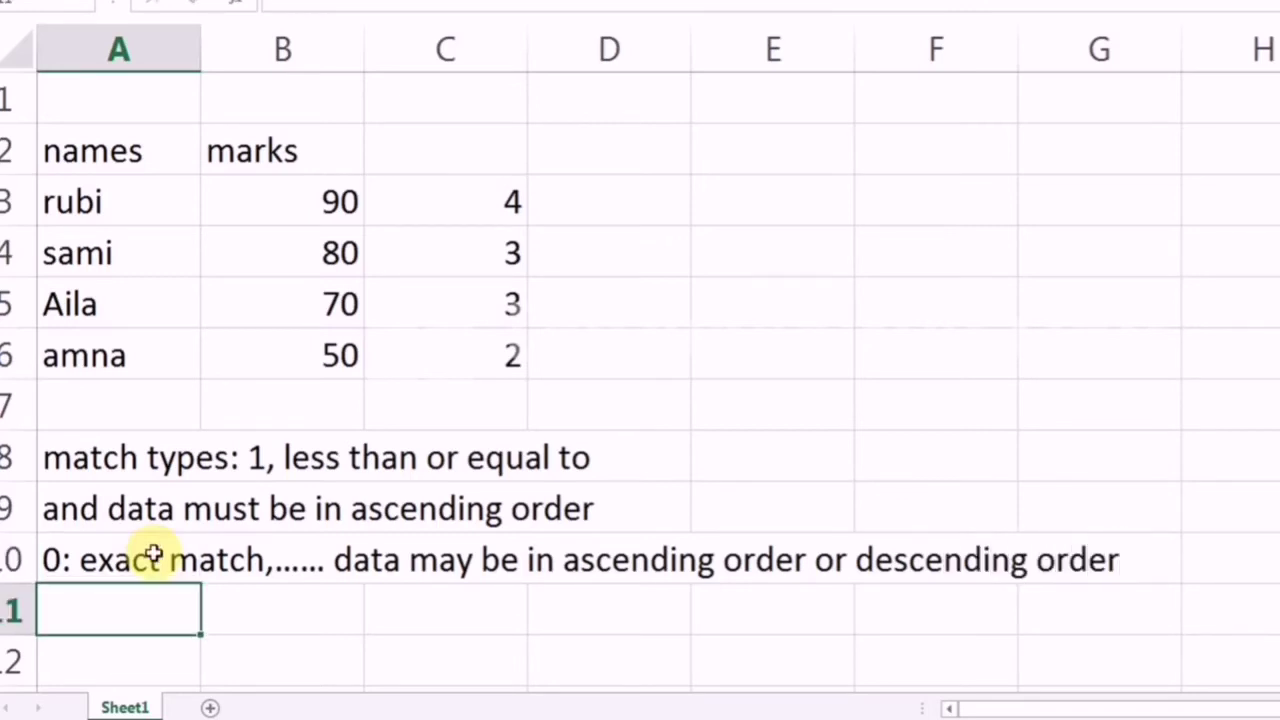
Enter the note "-1: greater than or is equal to : data must be in descending order." in cell A11
{"action": "type", "text": "-1"}
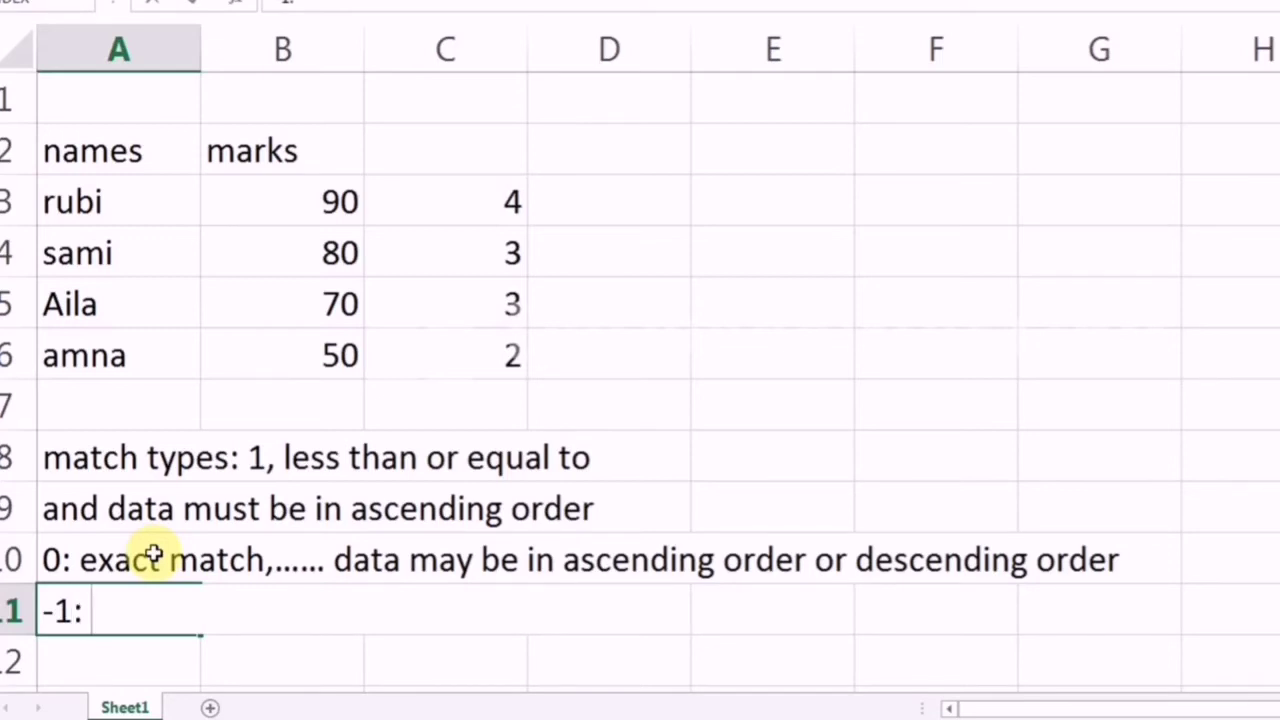
{"action": "type", "text": ": greater"}
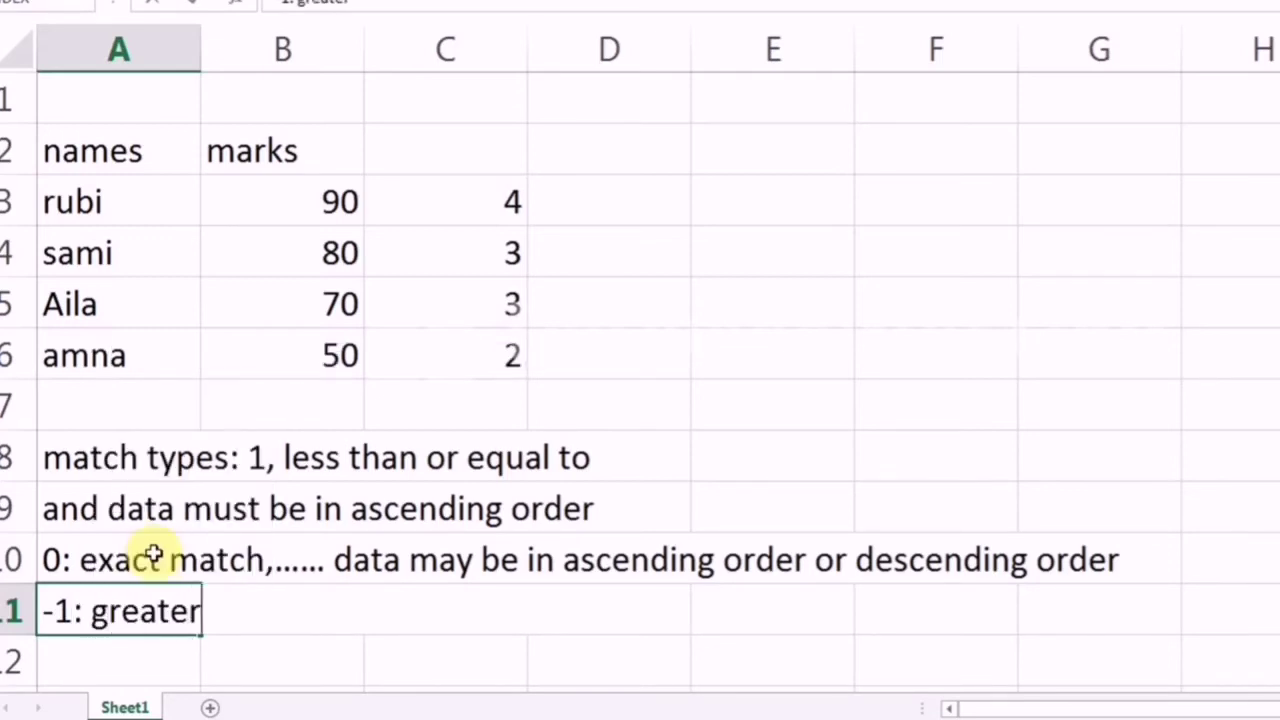
{"action": "type", "text": " than or"}
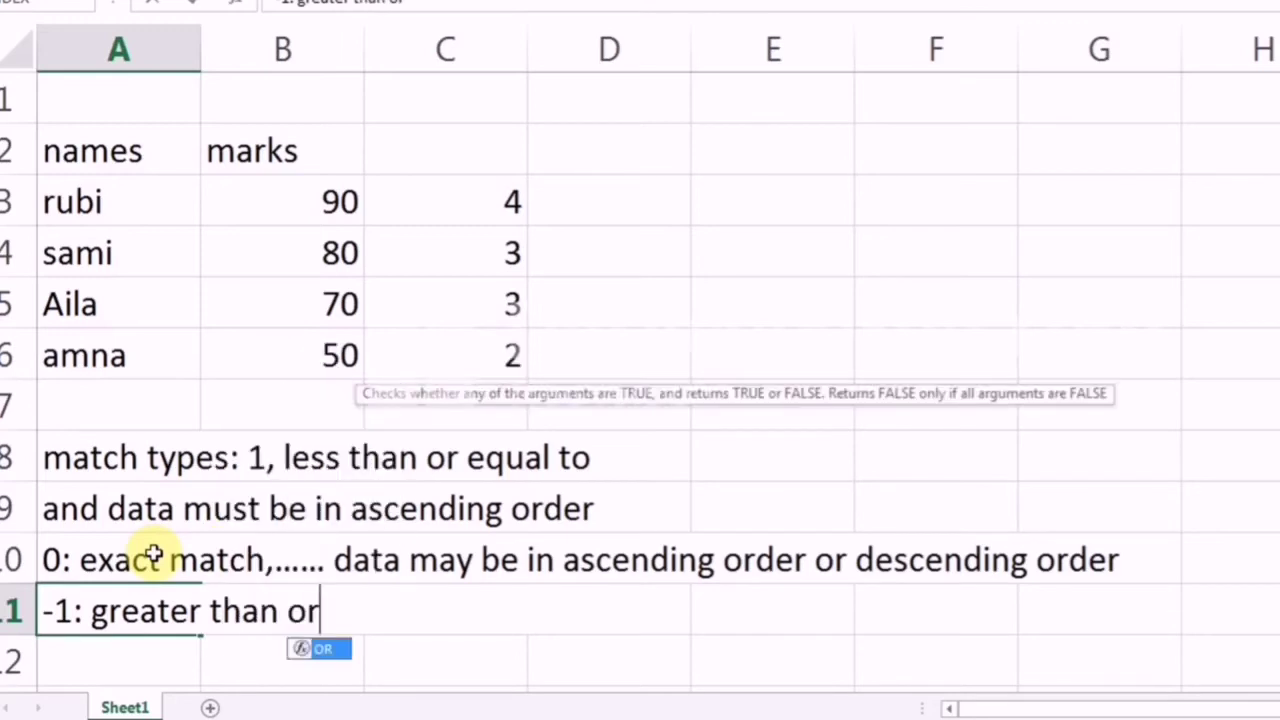
{"action": "type", "text": " is equ"}
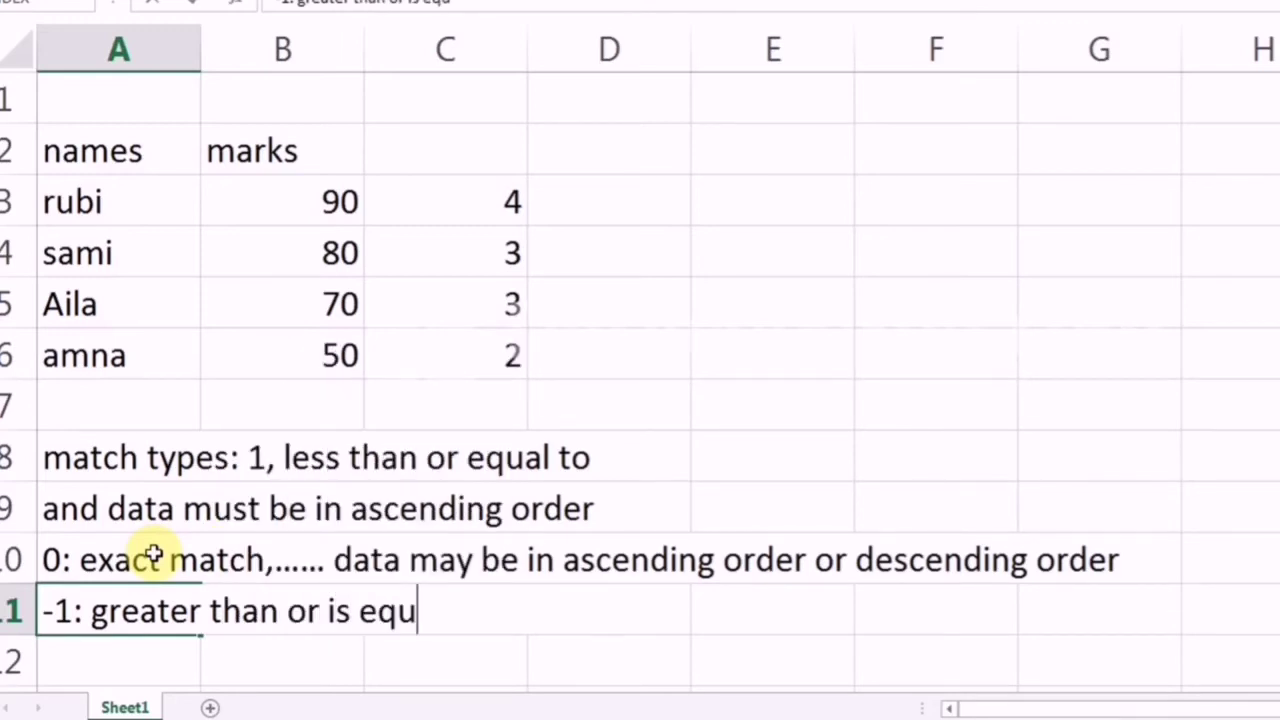
{"action": "type", "text": "al to "}
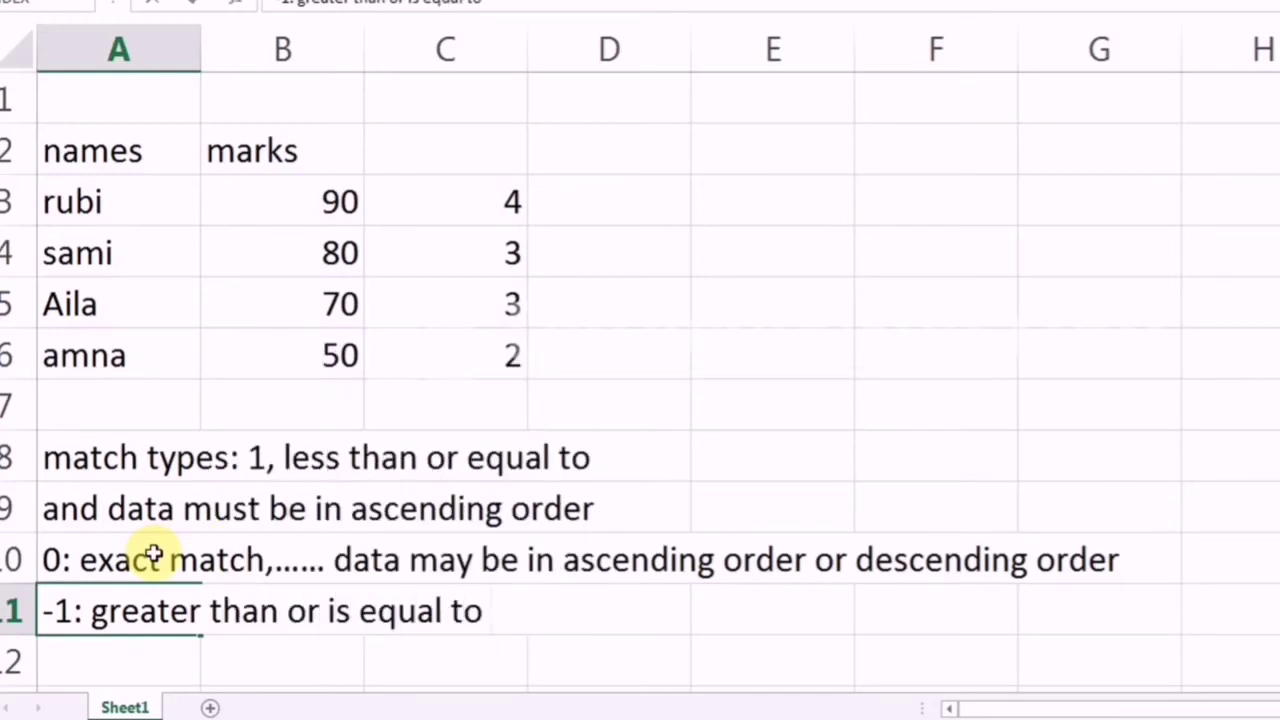
{"action": "type", "text": ": data"}
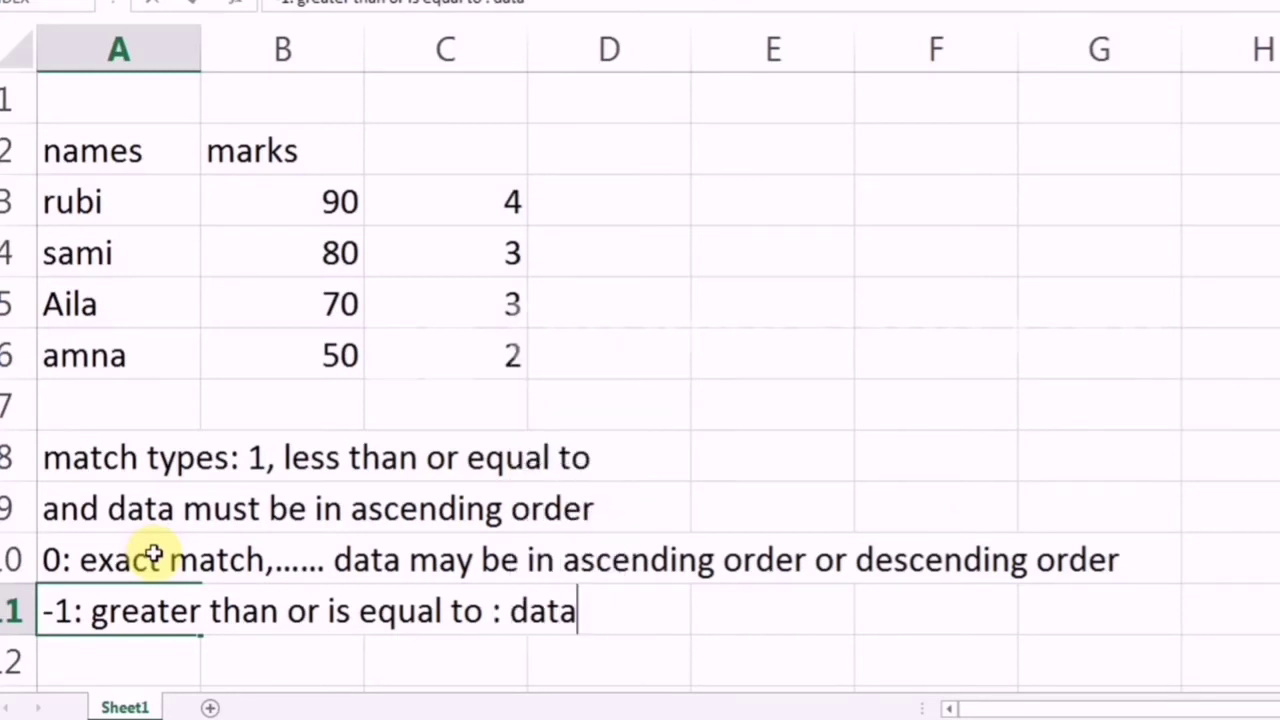
{"action": "type", "text": " must be"}
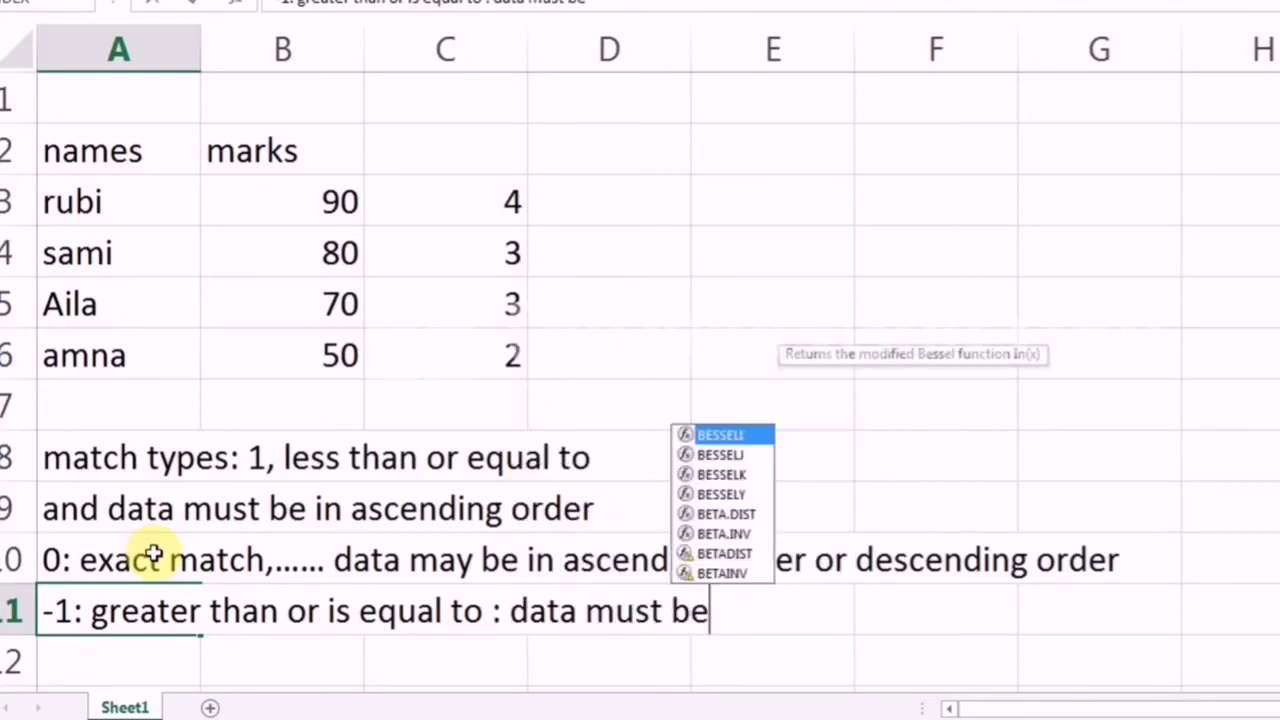
{"action": "type", "text": " in de"}
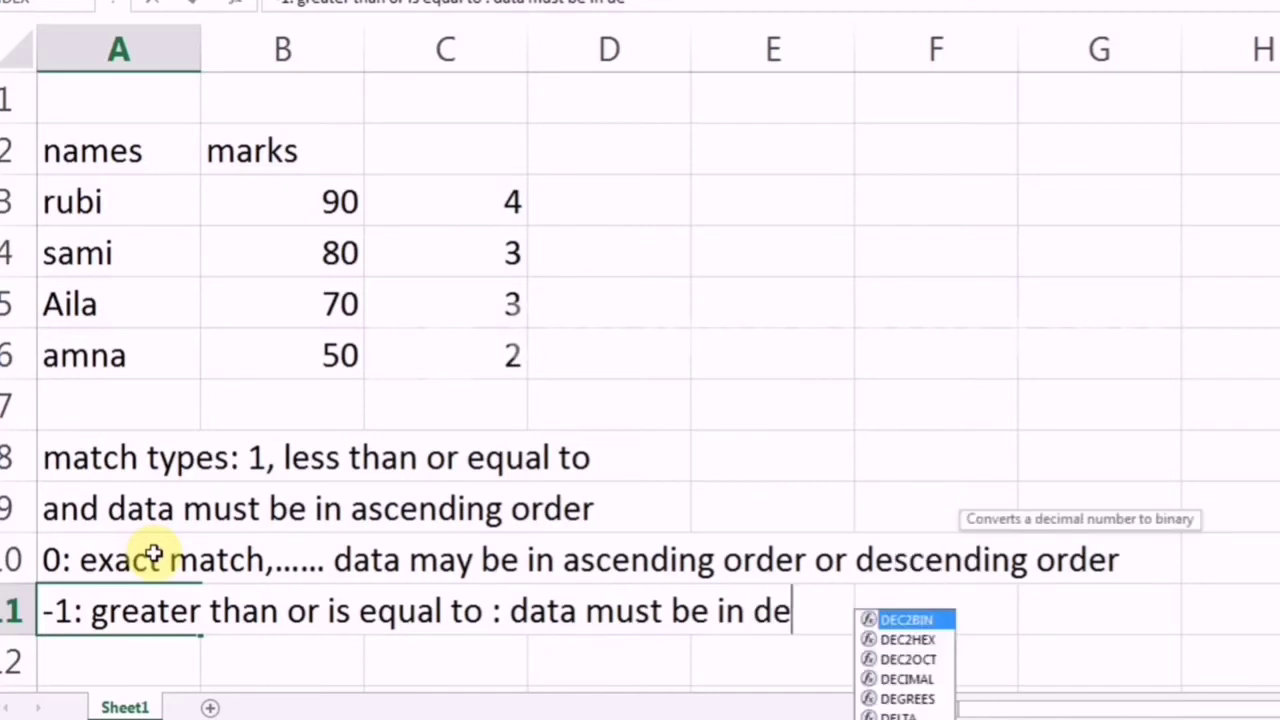
{"action": "type", "text": "scend"}
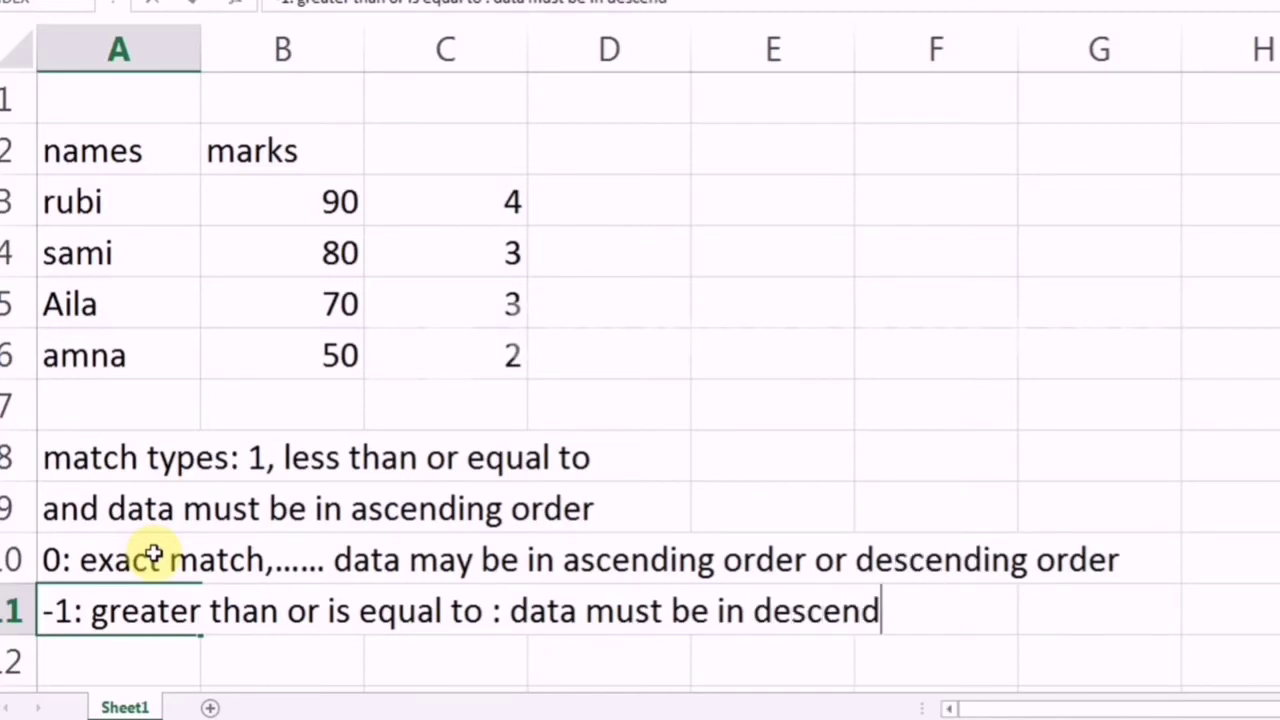
{"action": "type", "text": "ing or"}
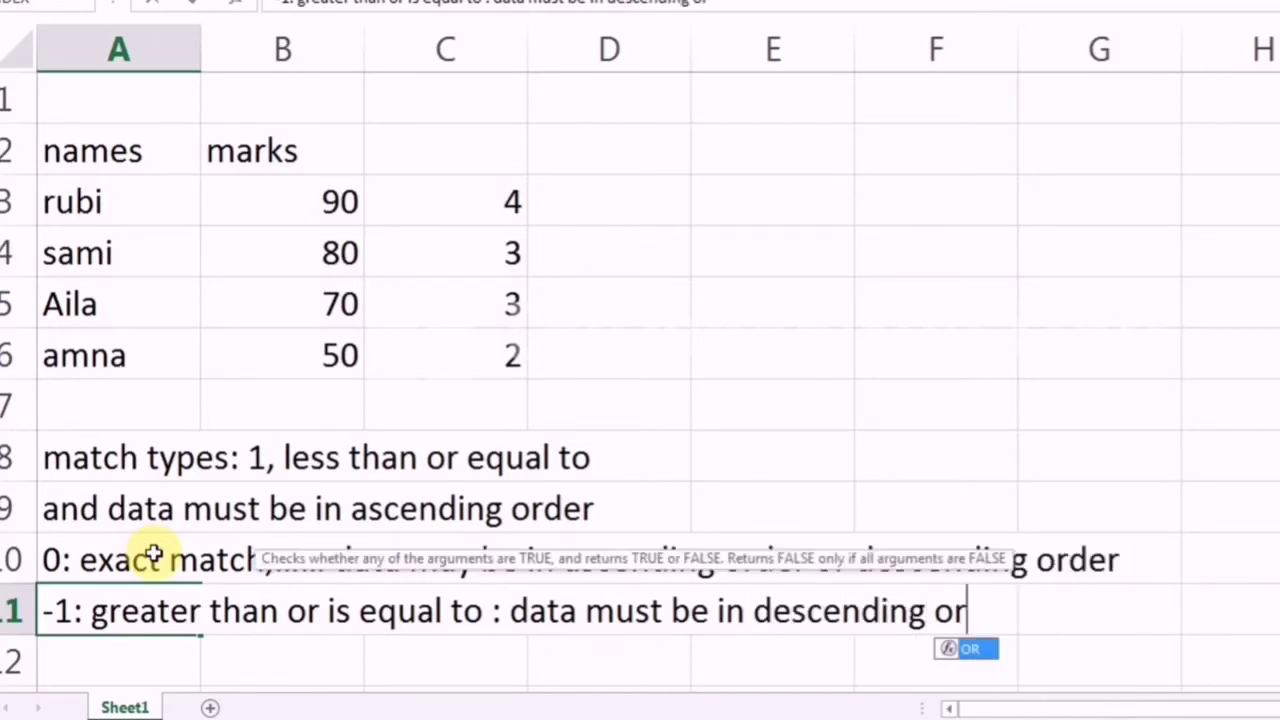
{"action": "type", "text": "der"}
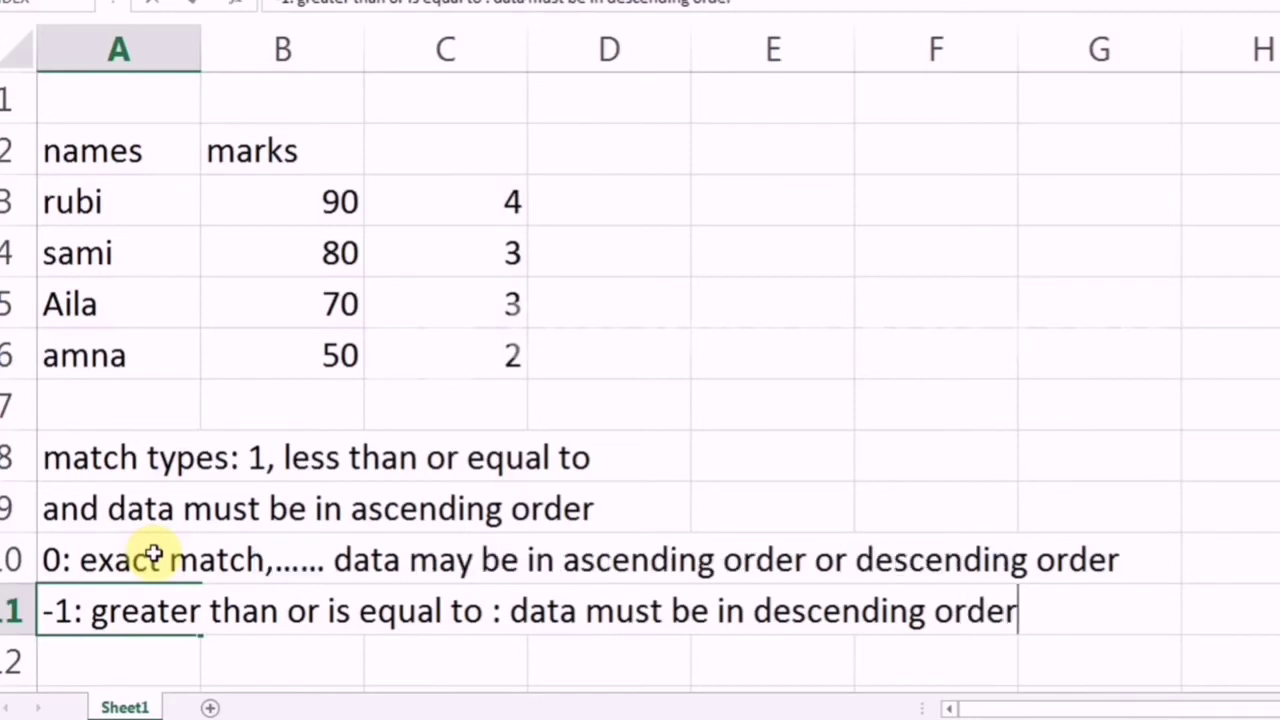
{"action": "type", "text": "."}
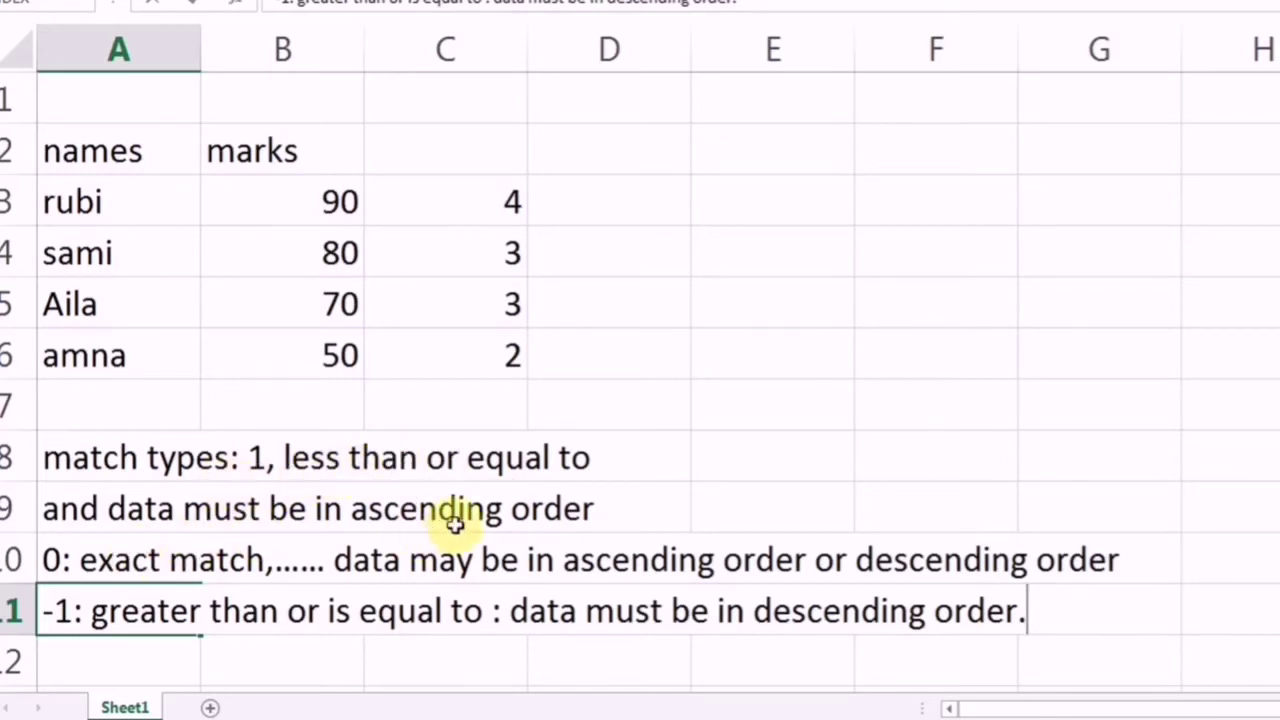
{"action": "left_click", "coordinate": [598, 512]}
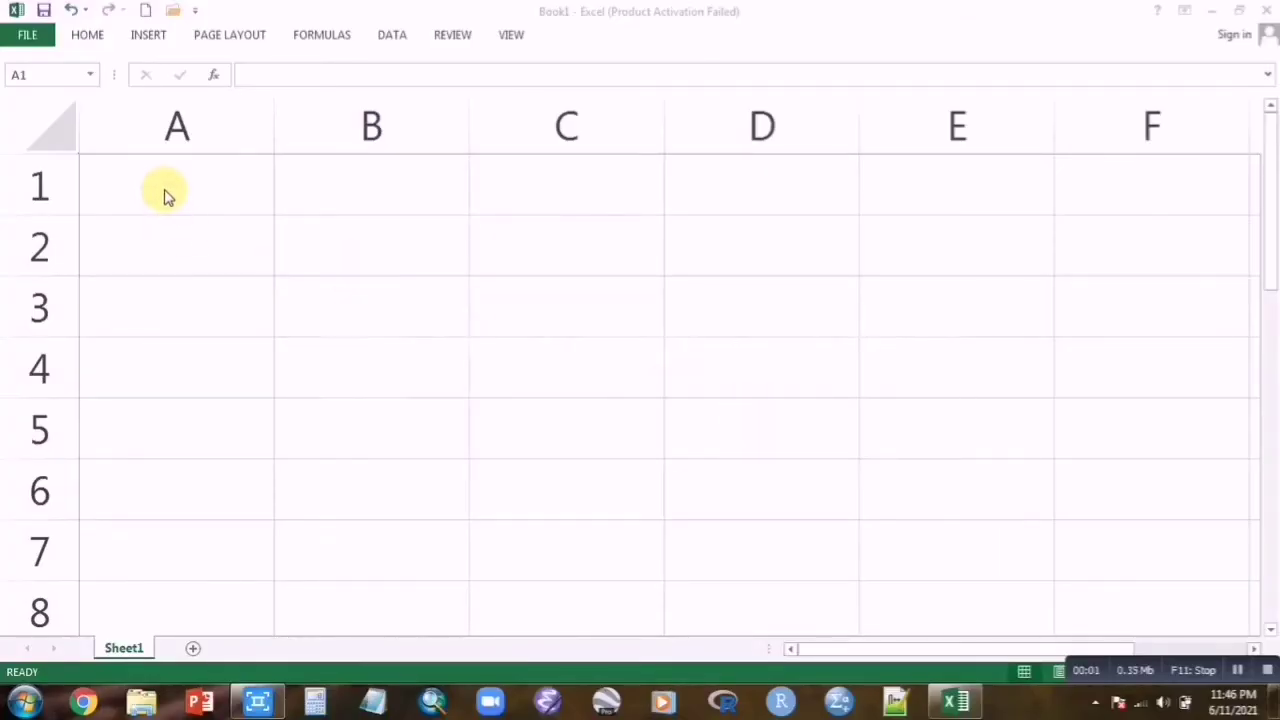
Enter the column headings Names, Height and Weight in cells A1 to C1 of the blank sheet
{"action": "left_click", "coordinate": [164, 187]}
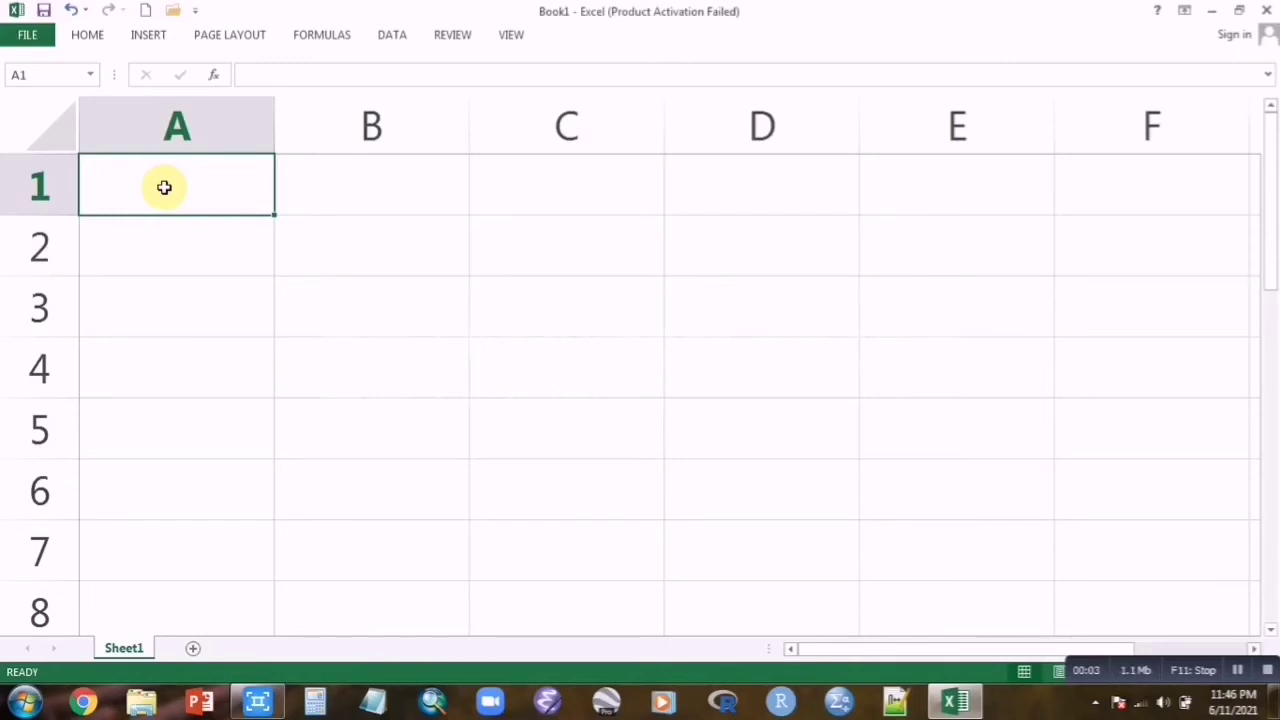
{"action": "type", "text": "Names"}
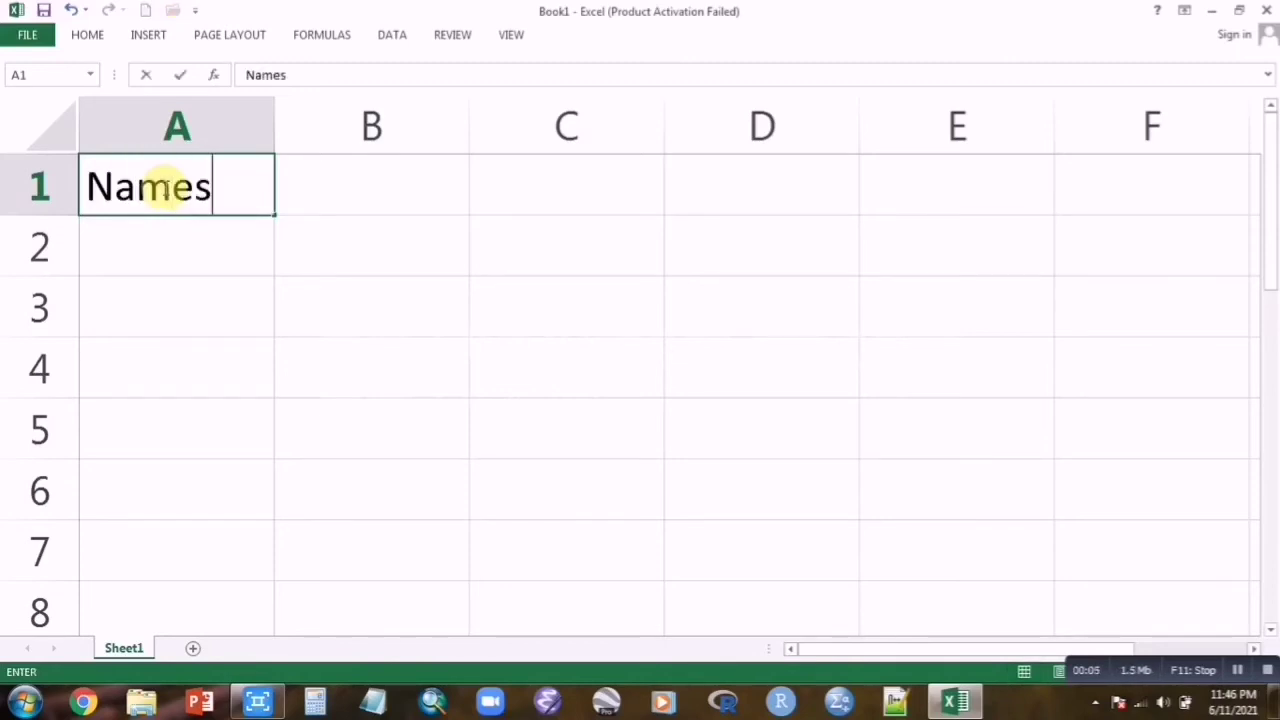
{"action": "left_click", "coordinate": [355, 190]}
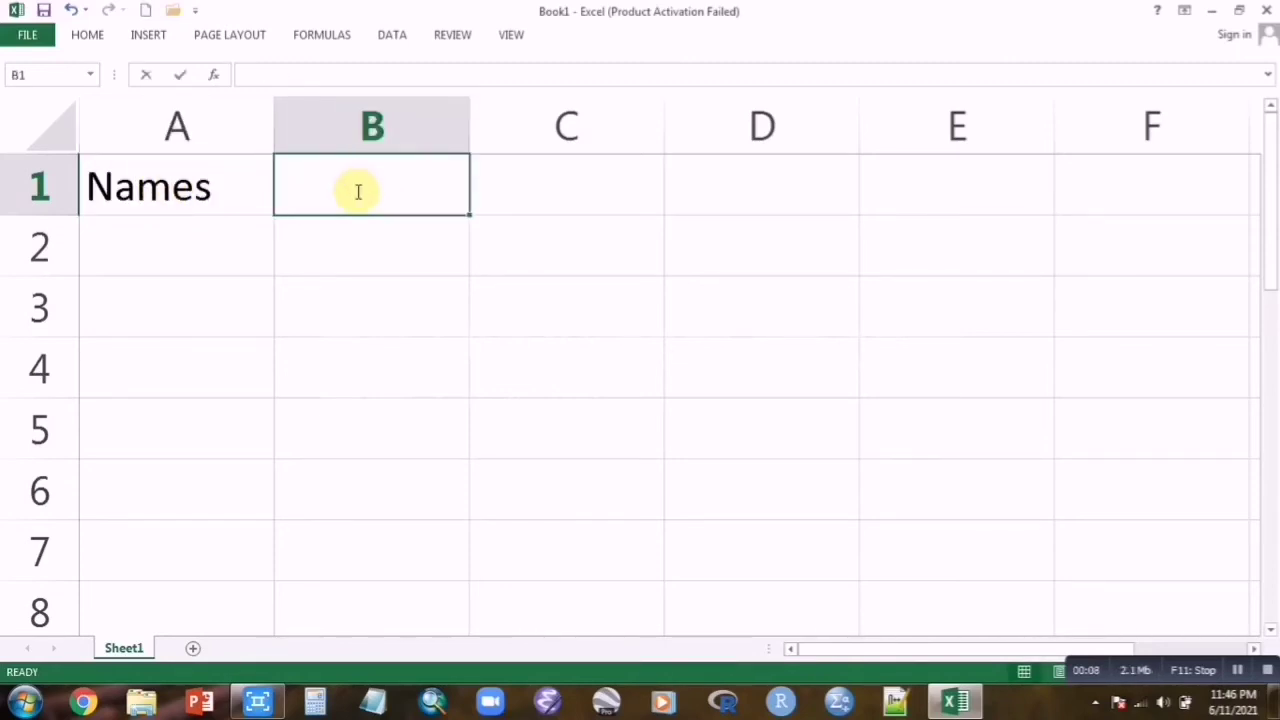
{"action": "type", "text": "Height"}
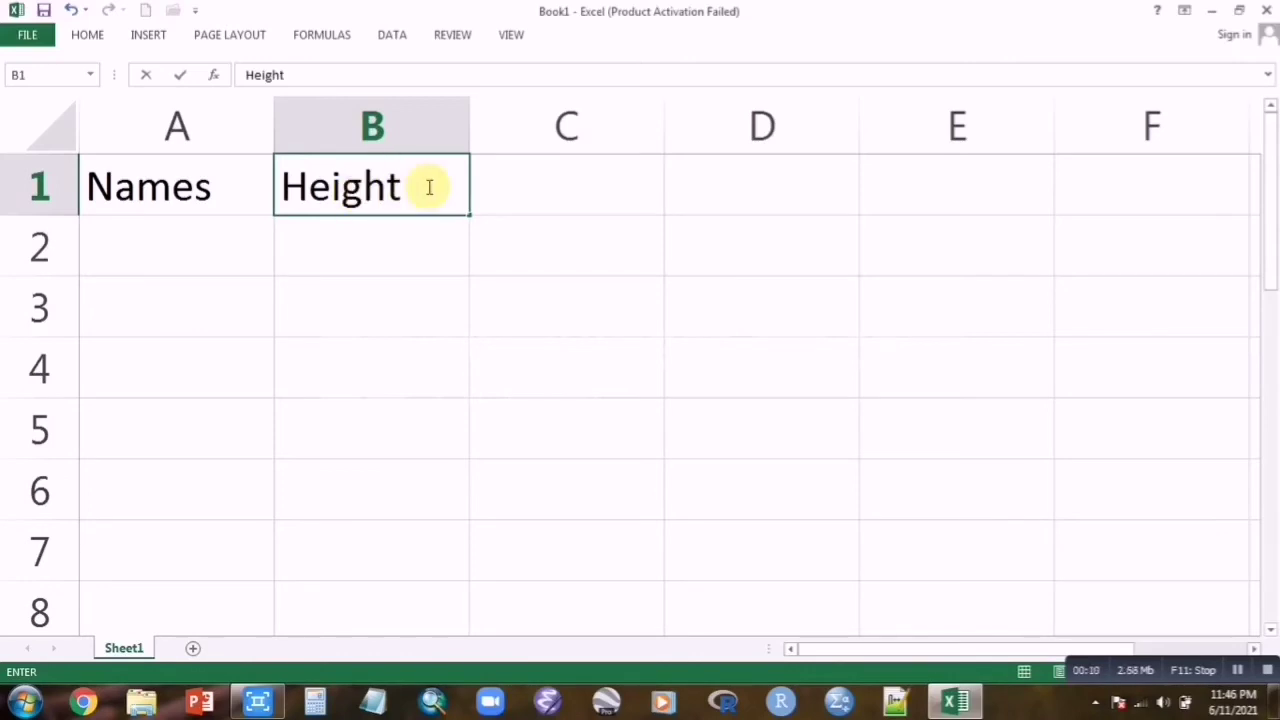
{"action": "left_click", "coordinate": [514, 190]}
{"action": "type", "text": "W"}
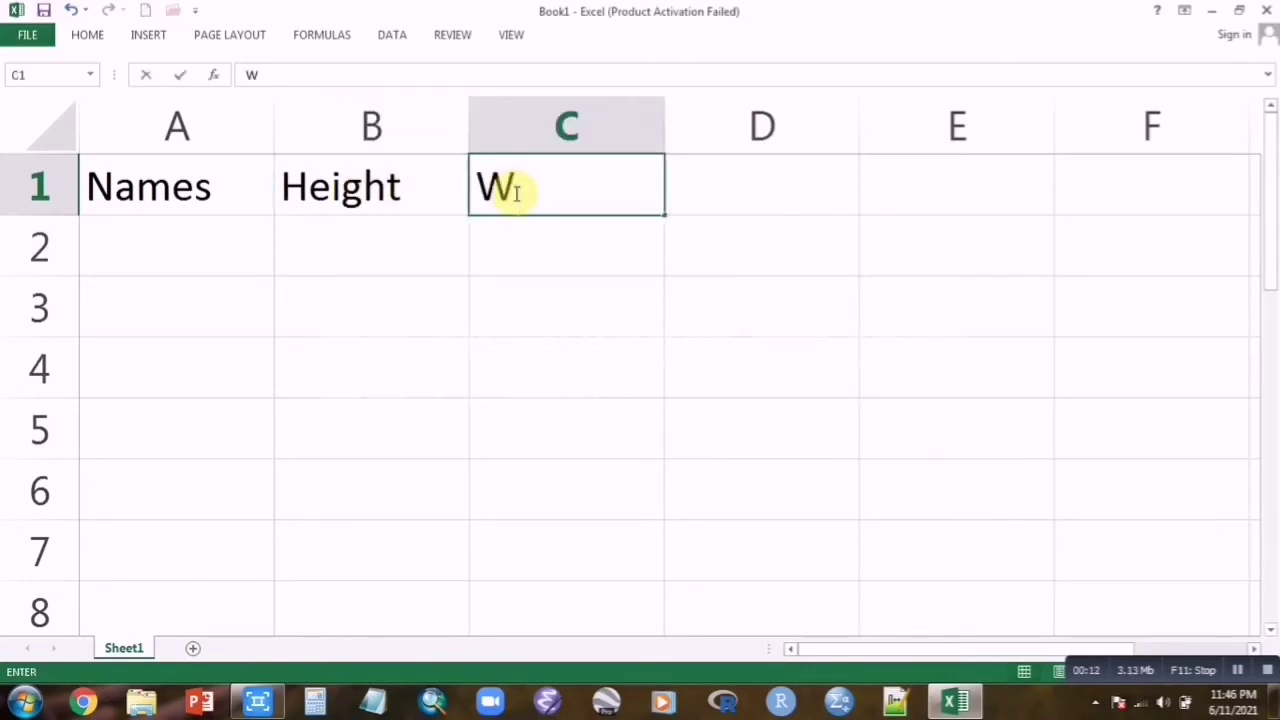
{"action": "type", "text": "eight"}
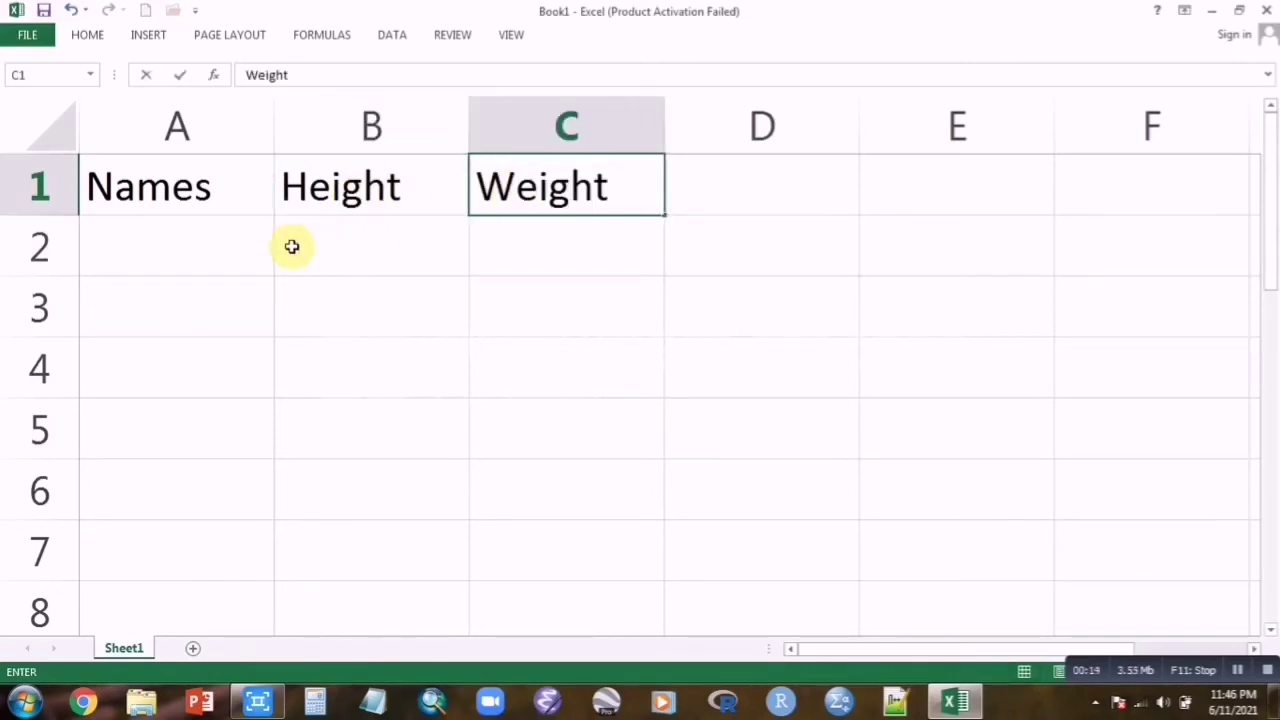
Fill cells A2 to A5 under the Names heading with the four people's first names
{"action": "left_click", "coordinate": [214, 241]}
{"action": "type", "text": "Rubi"}
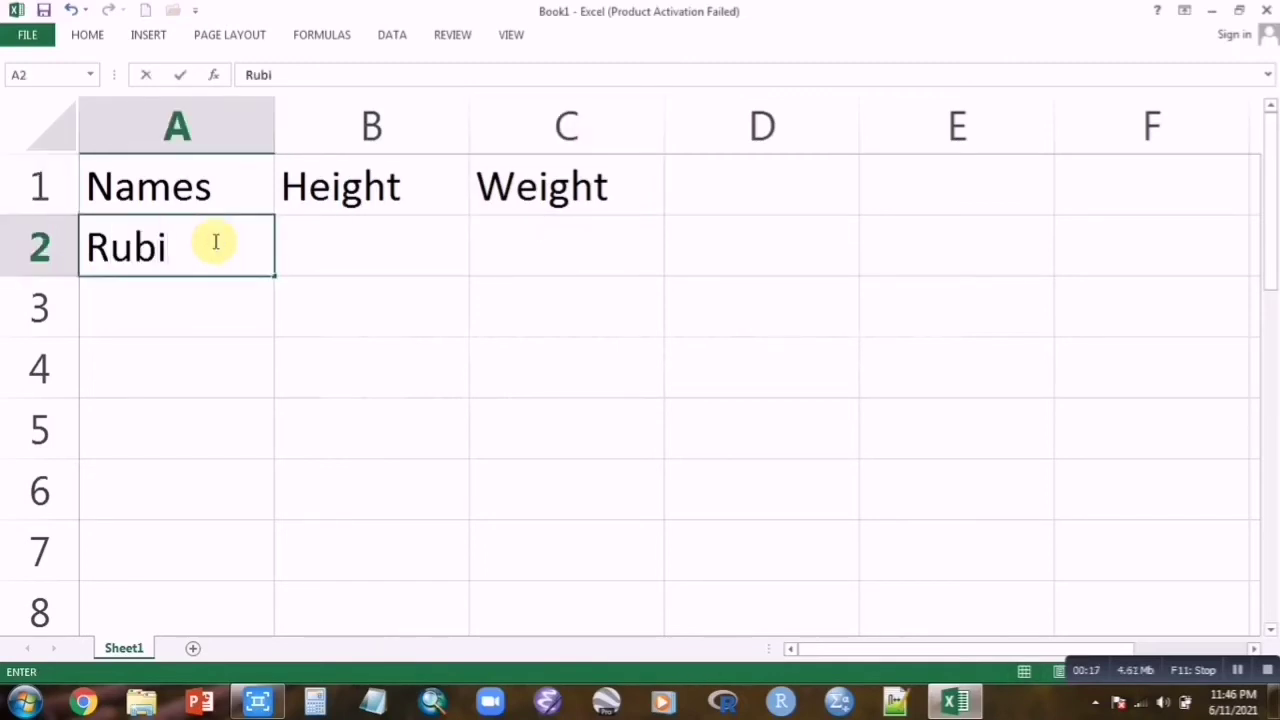
{"action": "key", "text": "Return"}
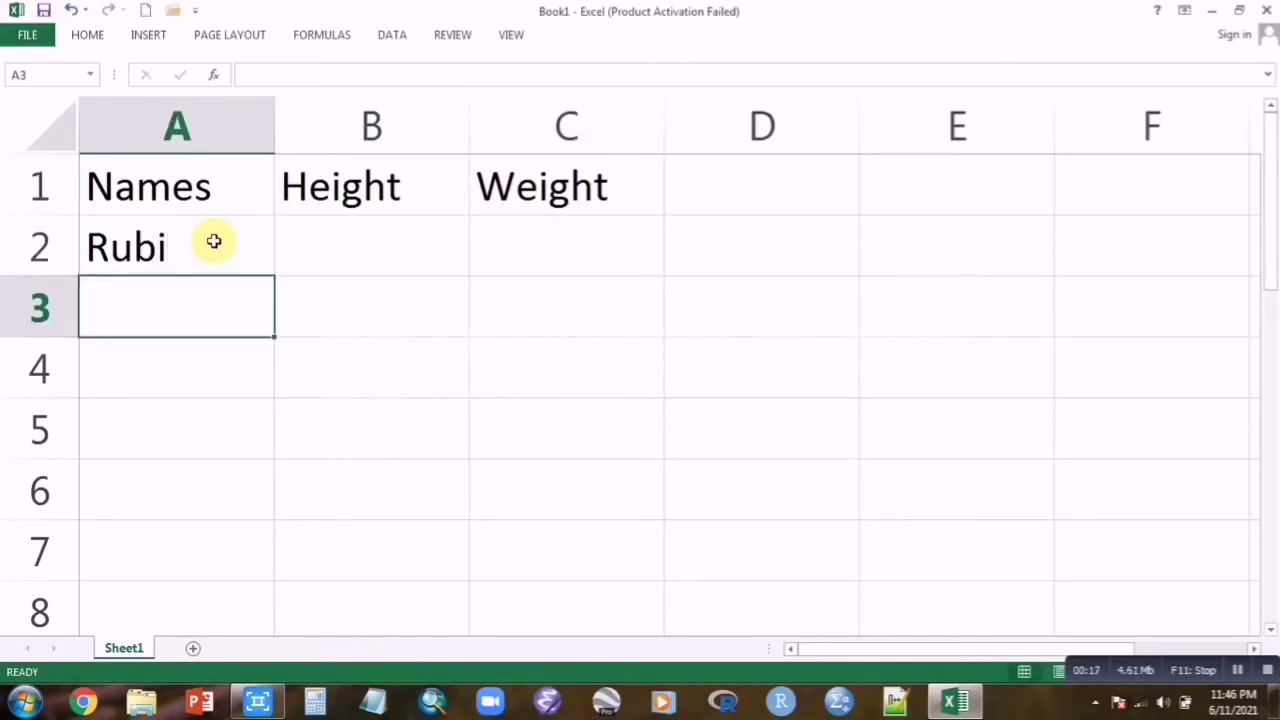
{"action": "type", "text": "Zaini"}
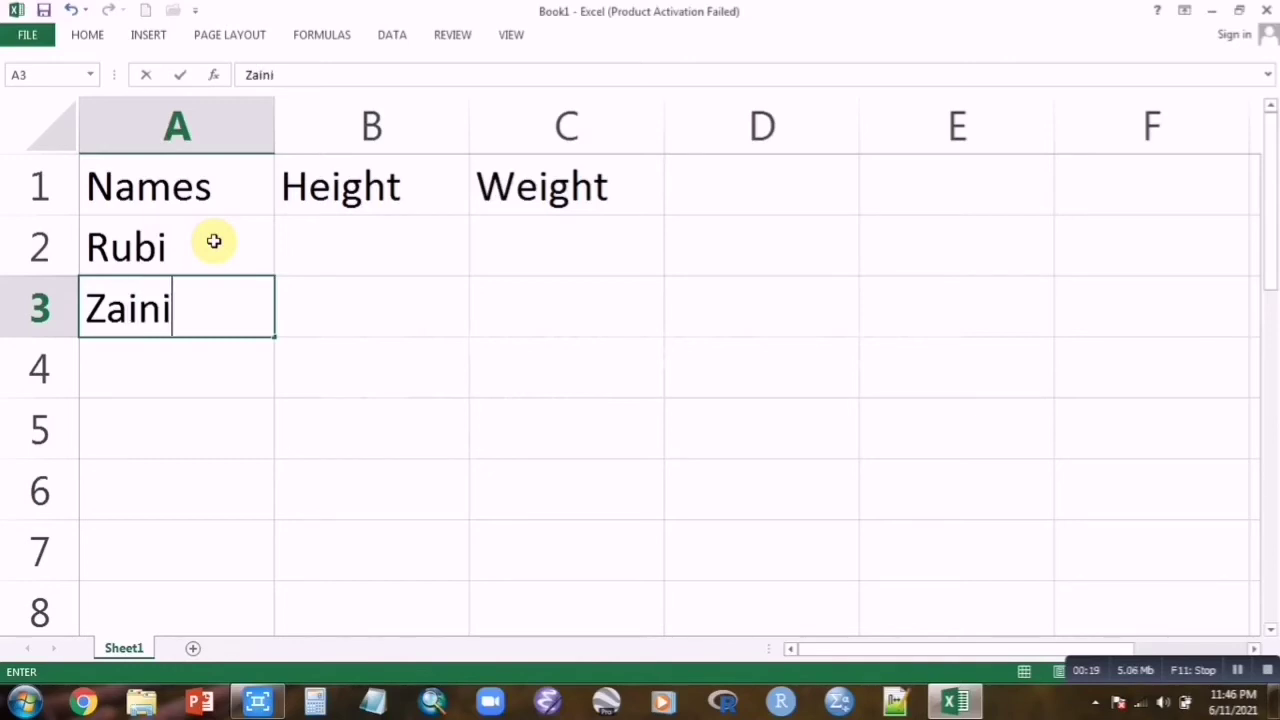
{"action": "key", "text": "Return"}
{"action": "type", "text": "Sami"}
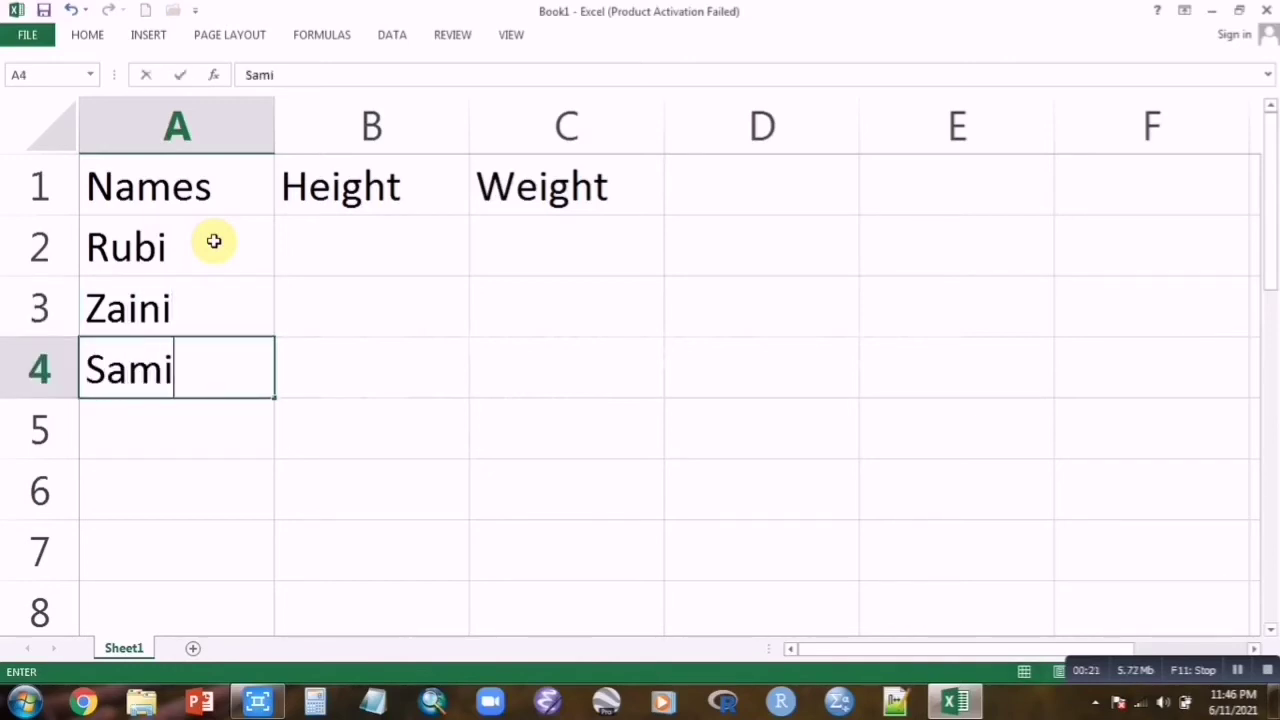
{"action": "key", "text": "Return"}
{"action": "type", "text": "S"}
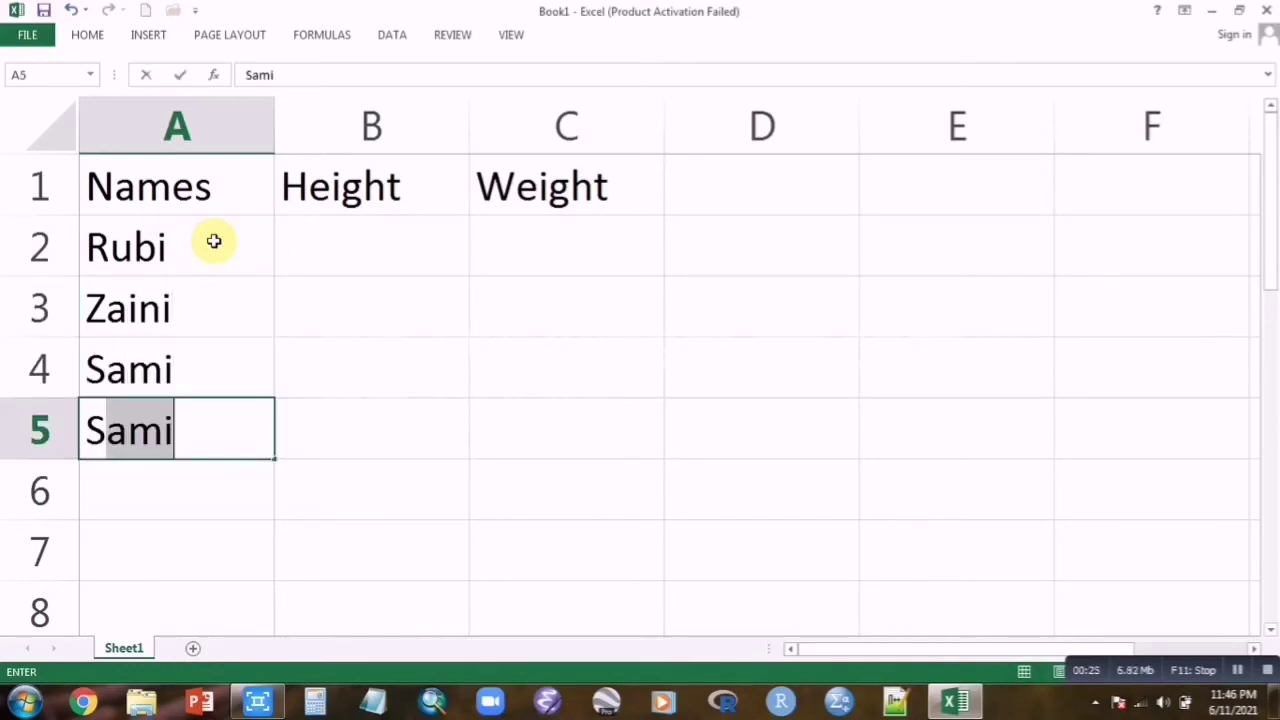
{"action": "type", "text": "uria"}
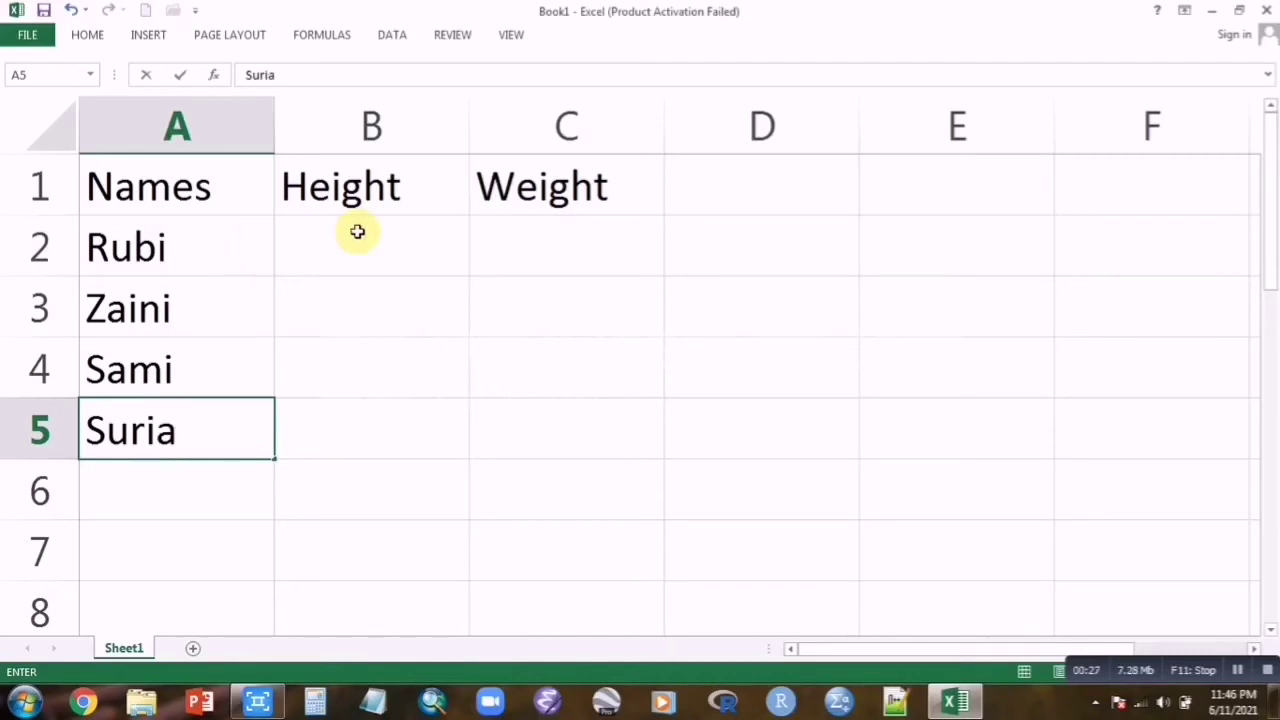
Enter the heights 5.5, 5.4, 5.2 and 5.1 in cells B2 to B5
{"action": "left_click", "coordinate": [366, 249]}
{"action": "type", "text": "5.5"}
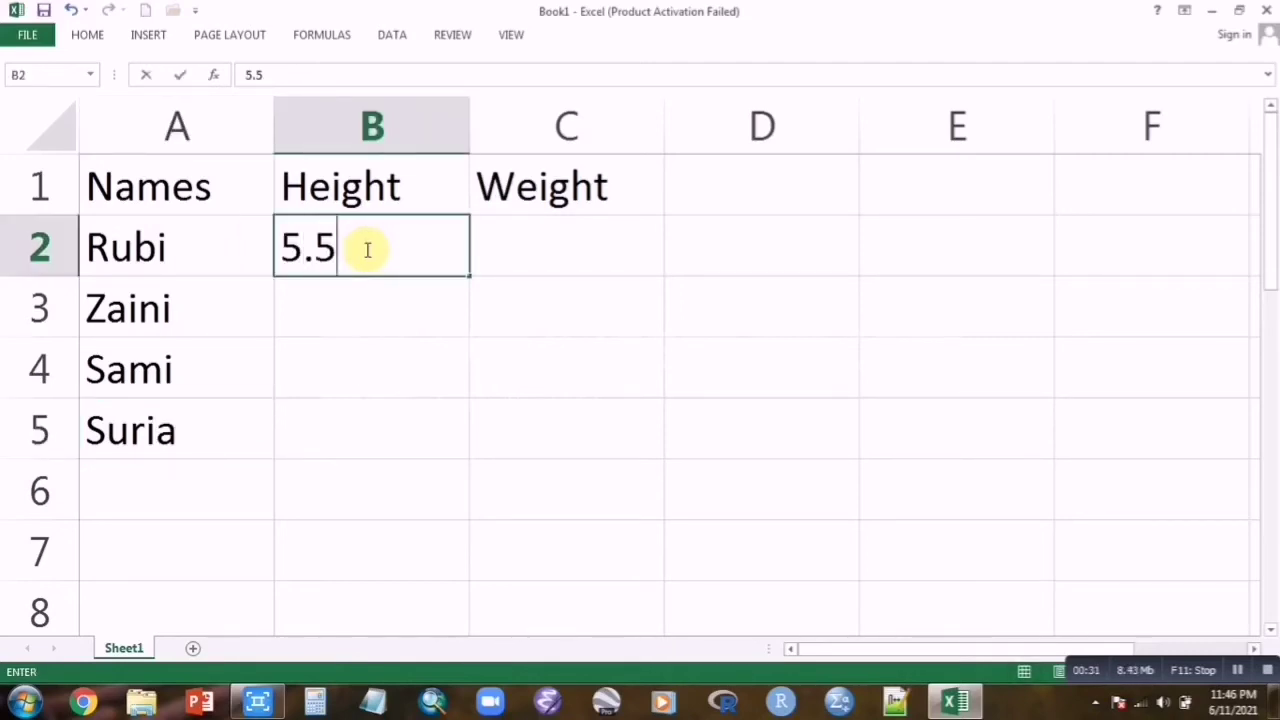
{"action": "key", "text": "Return"}
{"action": "type", "text": "5."}
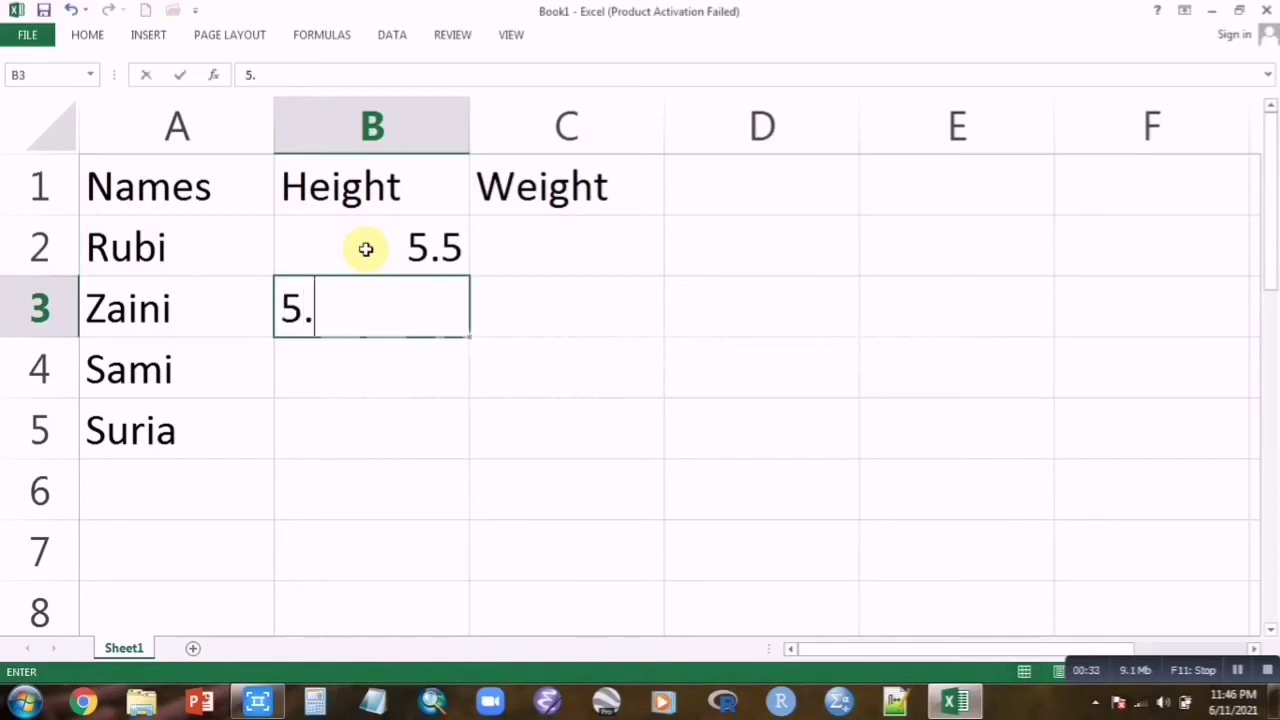
{"action": "type", "text": "4"}
{"action": "key", "text": "Return"}
{"action": "type", "text": "5.2"}
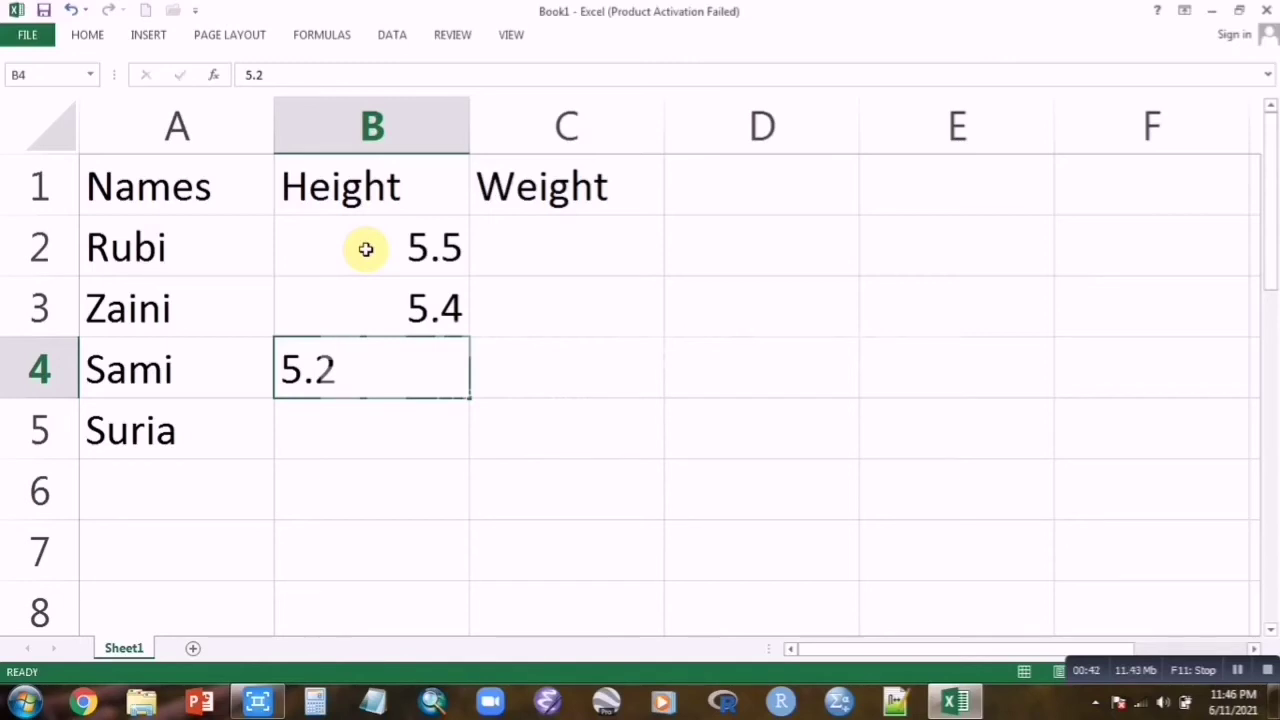
{"action": "key", "text": "Return"}
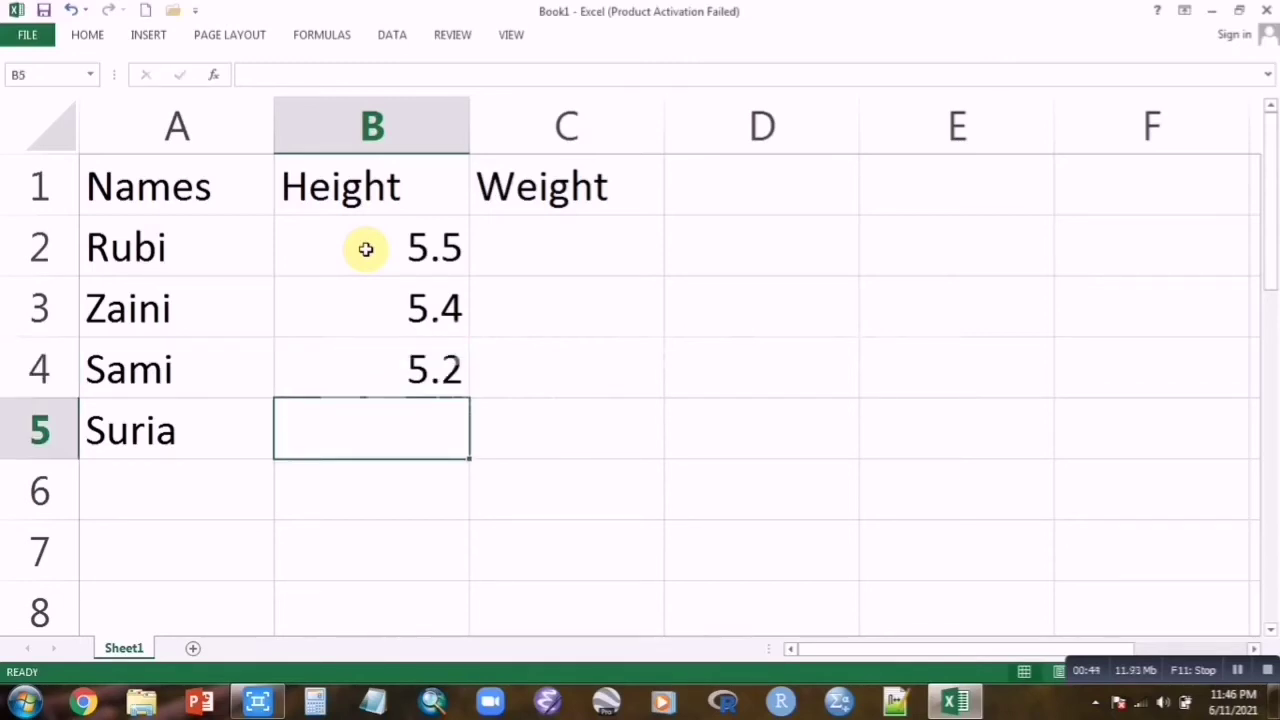
{"action": "type", "text": "5.1"}
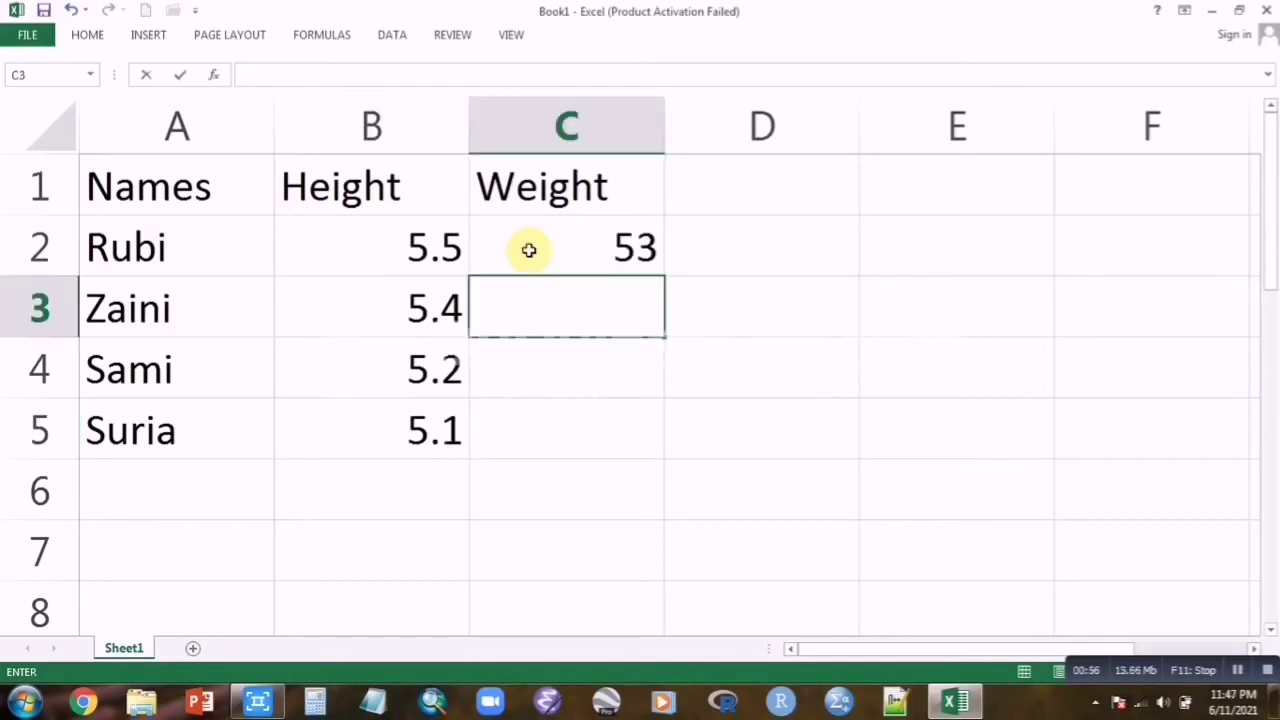
Enter the weights 53, 49, 55 and 54 in cells C2 to C5
{"action": "type", "text": "49"}
{"action": "key", "text": "Return"}
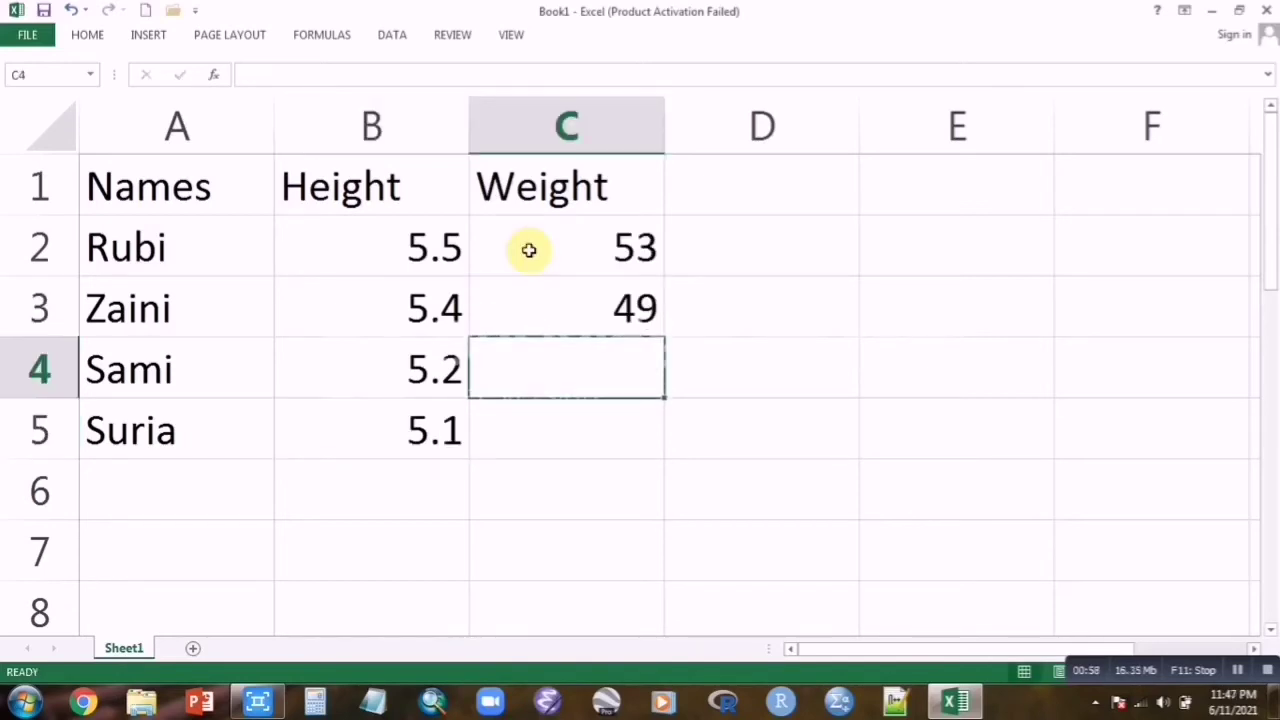
{"action": "type", "text": "55"}
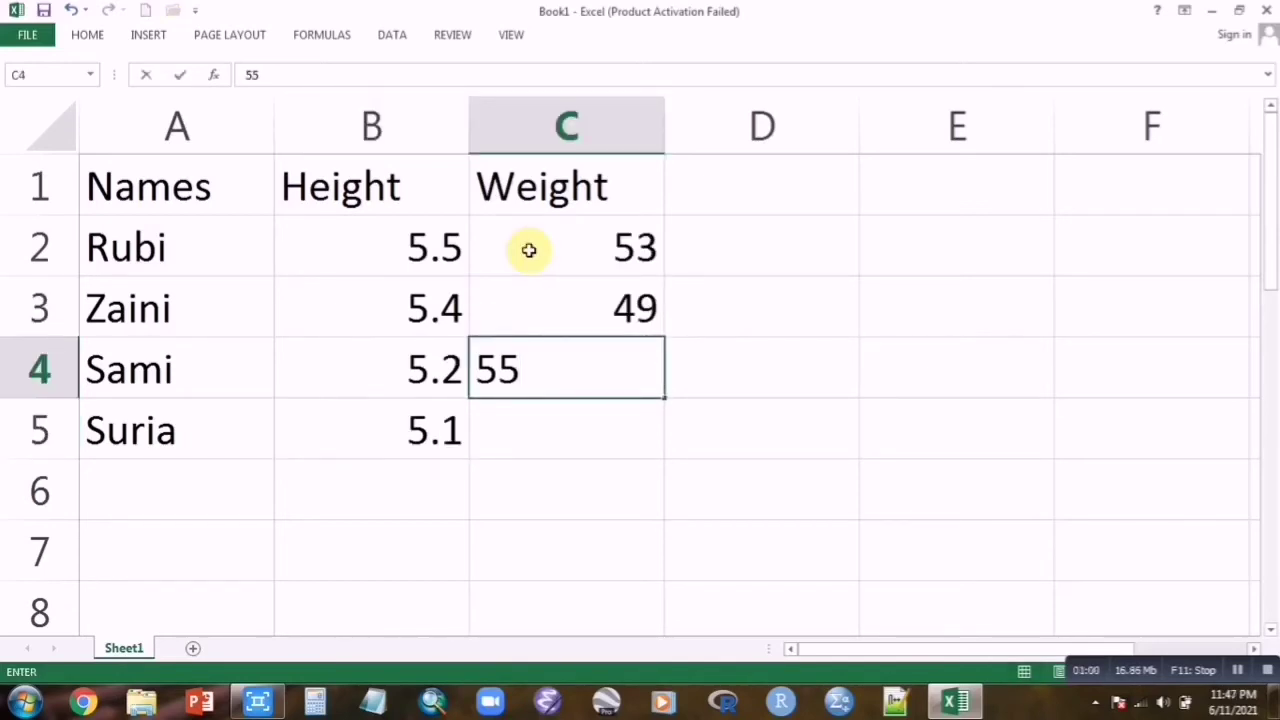
{"action": "key", "text": "Return"}
{"action": "type", "text": "54"}
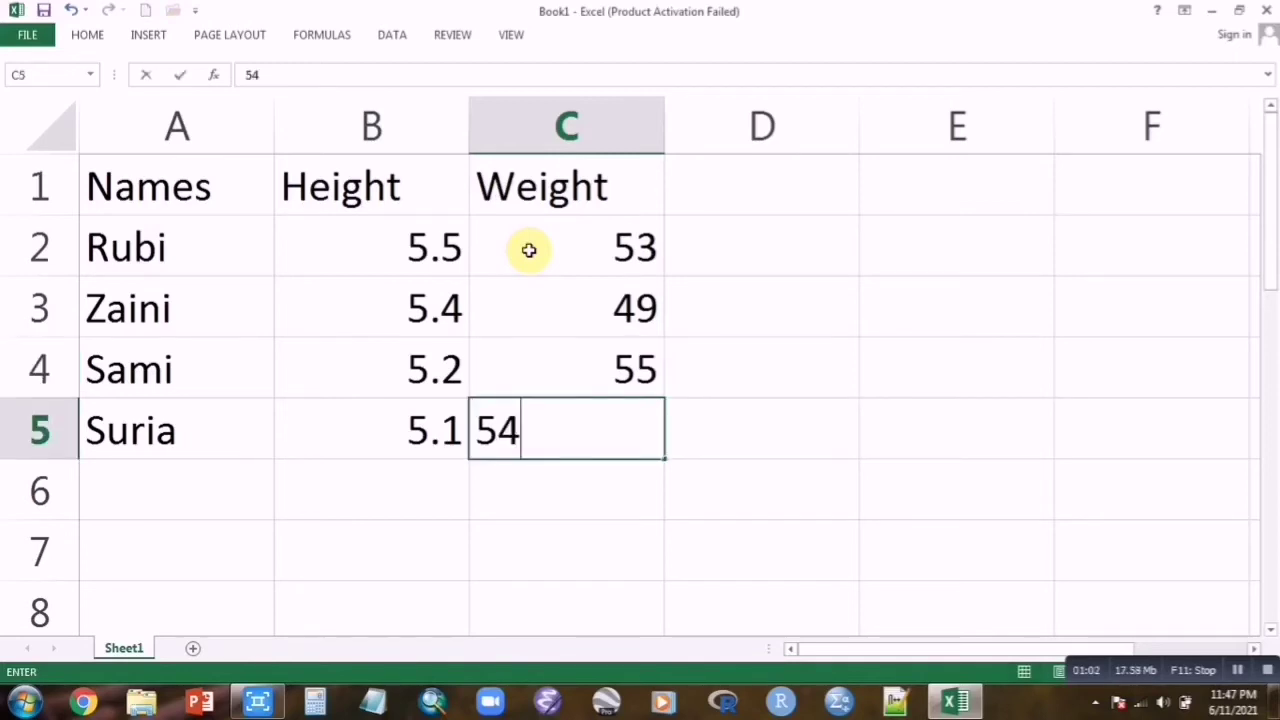
{"action": "left_click", "coordinate": [726, 190]}
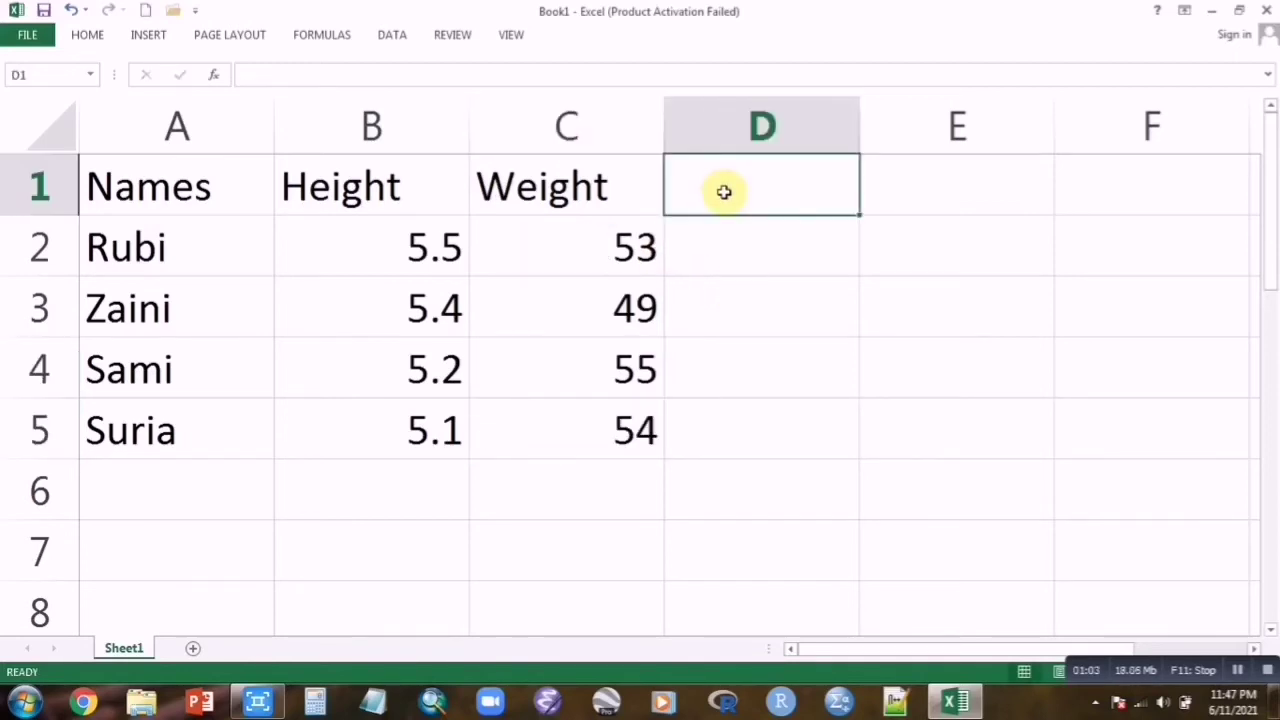
Enter the lookup criteria beside the table: the name from row 4 in cell D2 and "height" in cell D3
{"action": "left_click", "coordinate": [750, 251]}
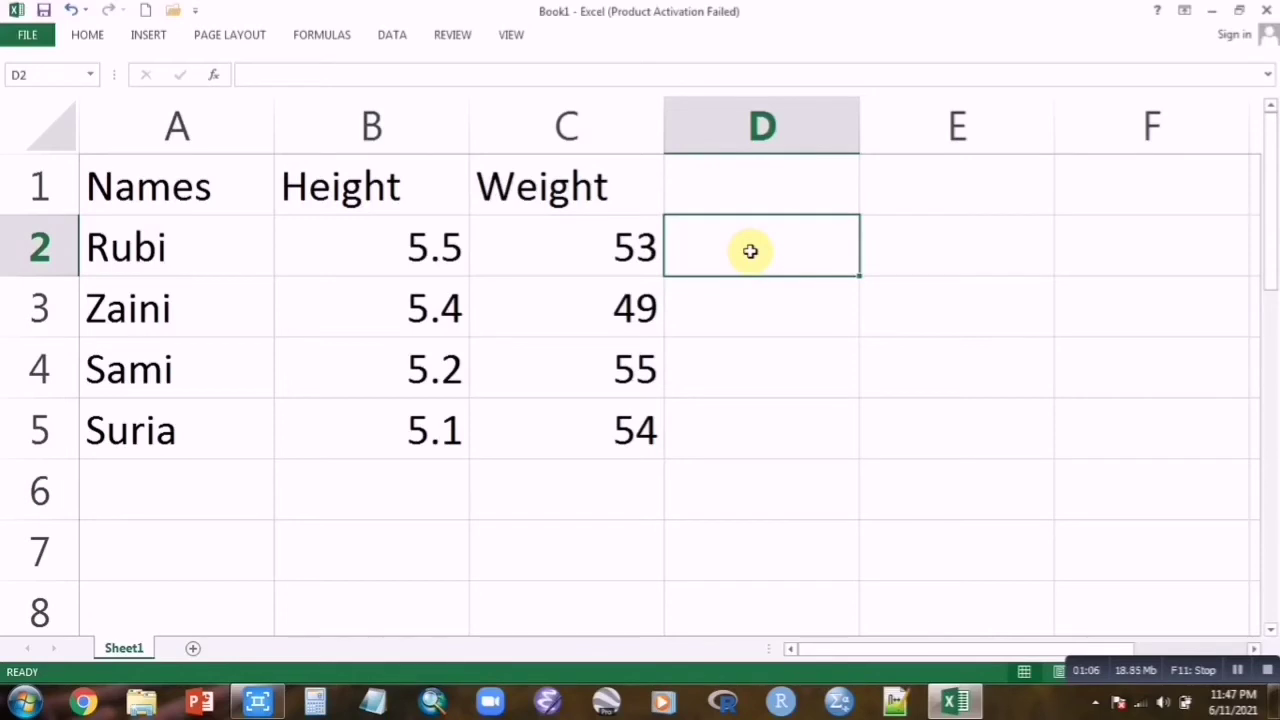
{"action": "type", "text": "sami"}
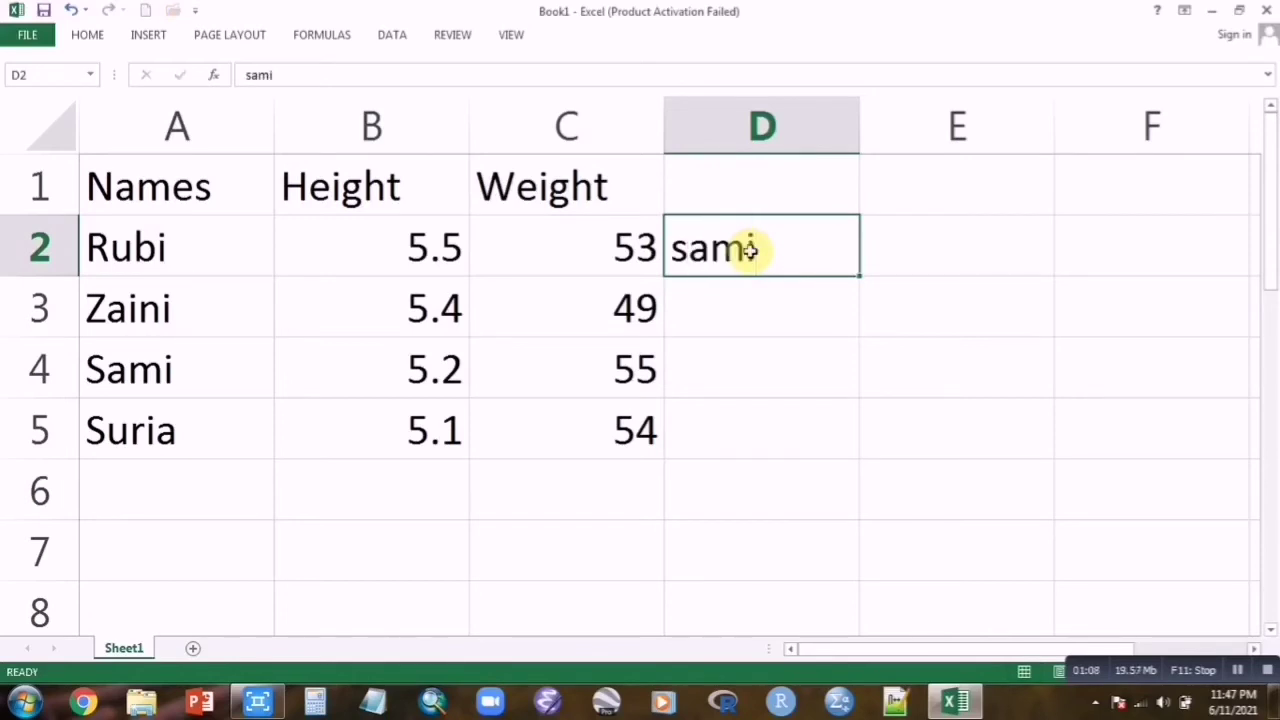
{"action": "key", "text": "Return"}
{"action": "type", "text": "heig"}
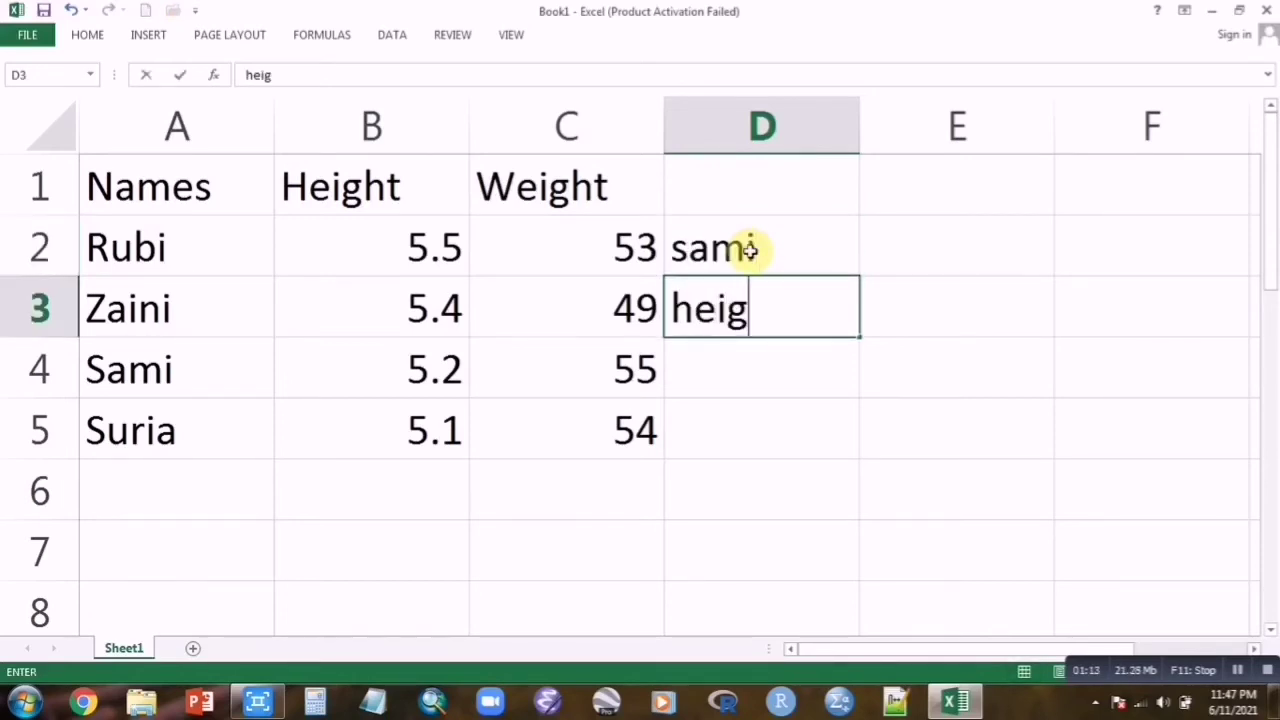
{"action": "type", "text": "ht"}
Start an INDEX formula in cell E2 with the data range A2:C5 as its array
{"action": "left_click", "coordinate": [908, 248]}
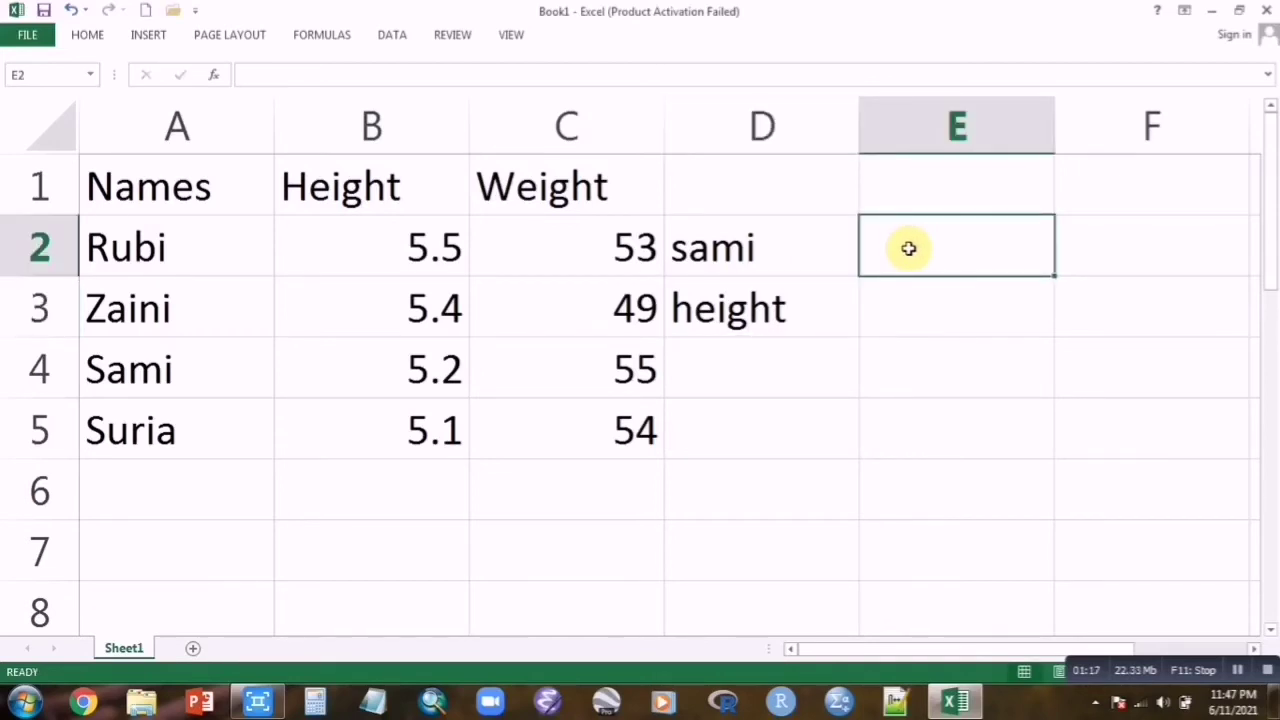
{"action": "type", "text": "=index"}
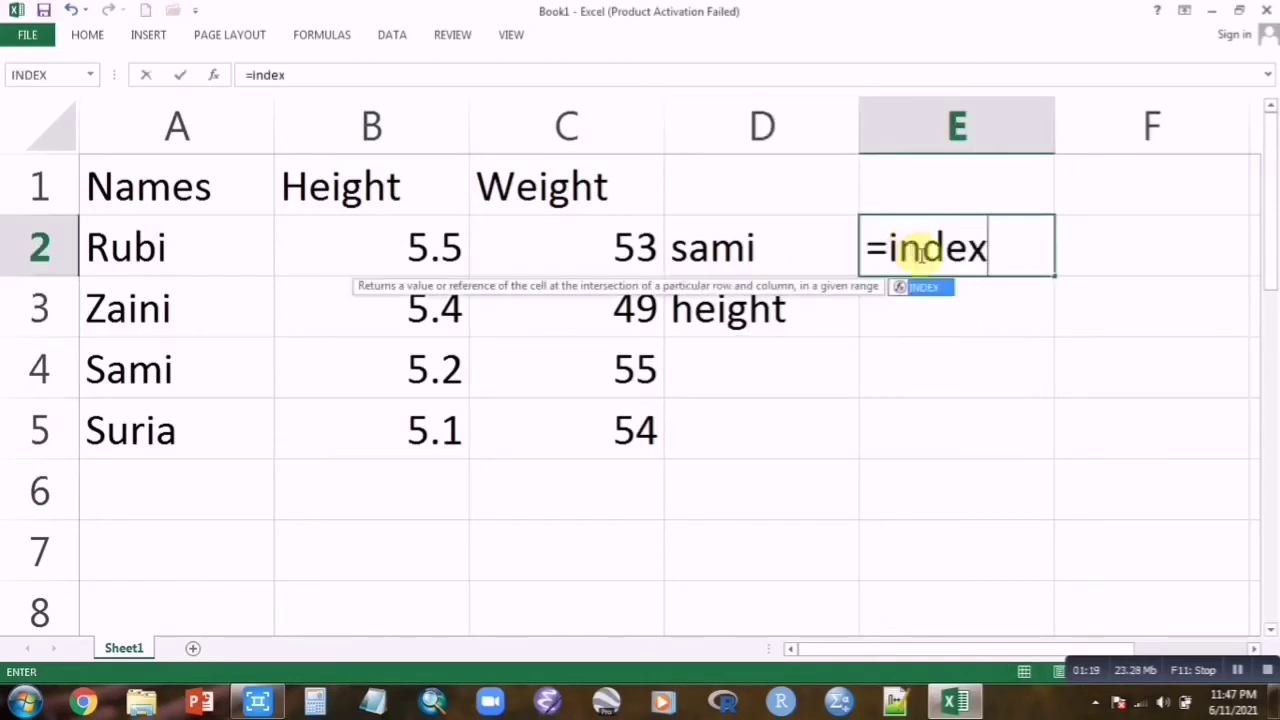
{"action": "double_click", "coordinate": [930, 290]}
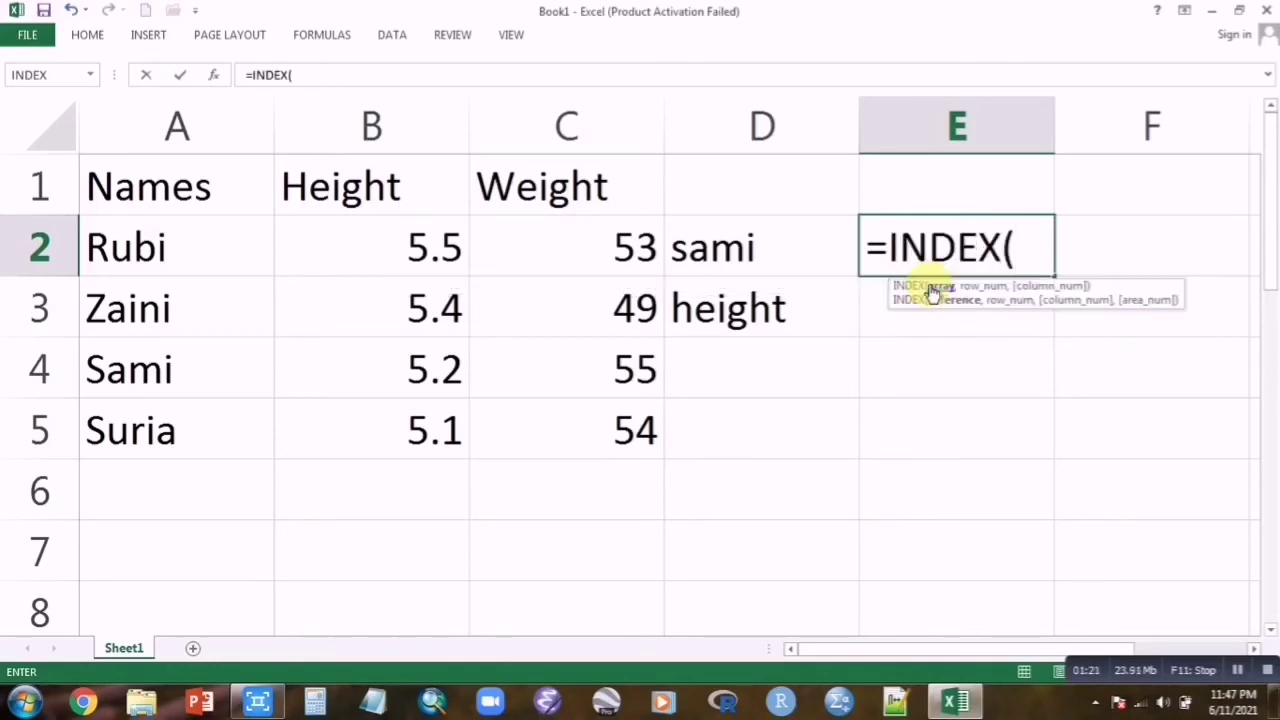
{"action": "left_click", "coordinate": [148, 230]}
{"action": "left_click_drag", "start_coordinate": [148, 230], "coordinate": [578, 410]}
{"action": "type", "text": ","}
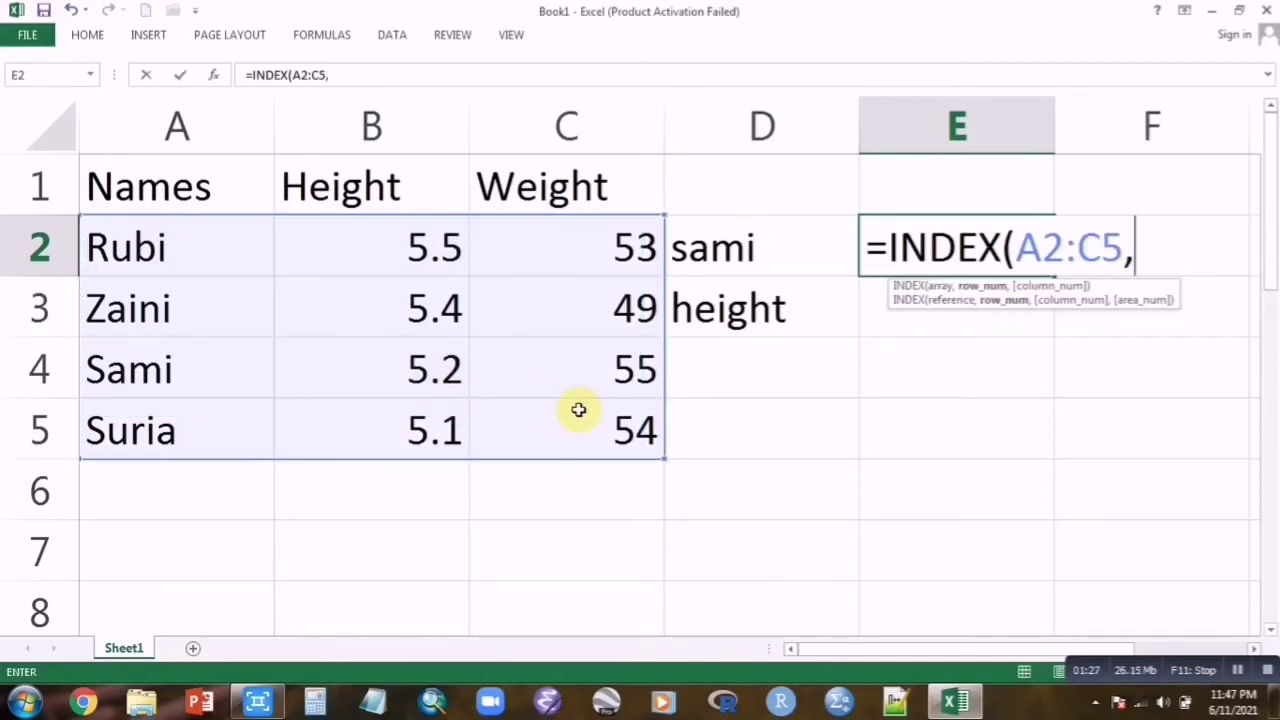
Add MATCH(D2,A2:A5,0) as the row number argument of the INDEX formula
{"action": "type", "text": "match"}
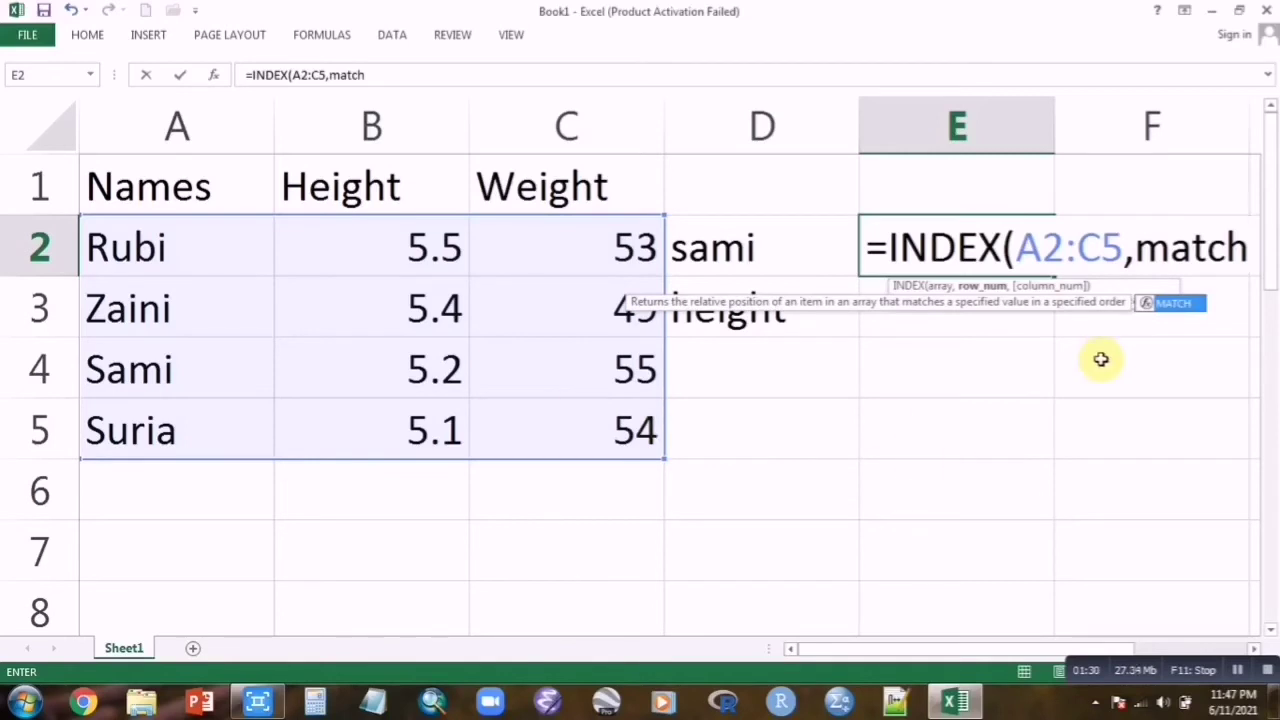
{"action": "double_click", "coordinate": [1170, 303]}
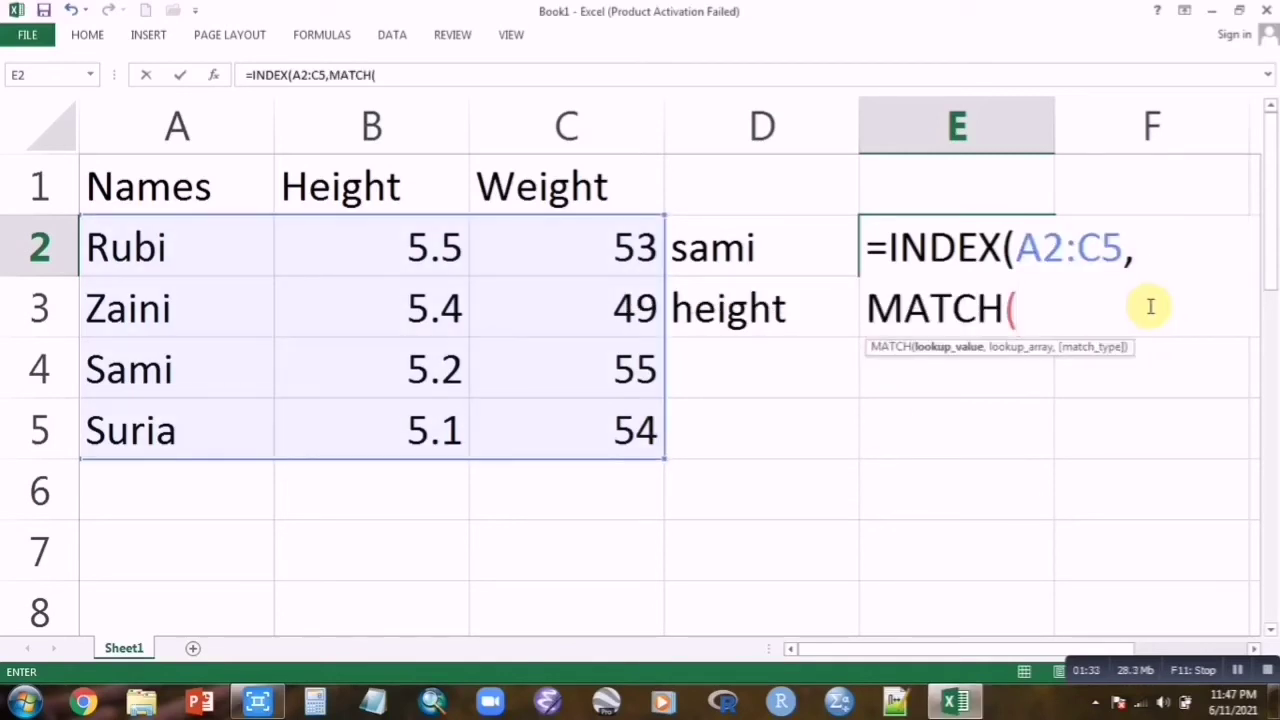
{"action": "left_click", "coordinate": [740, 252]}
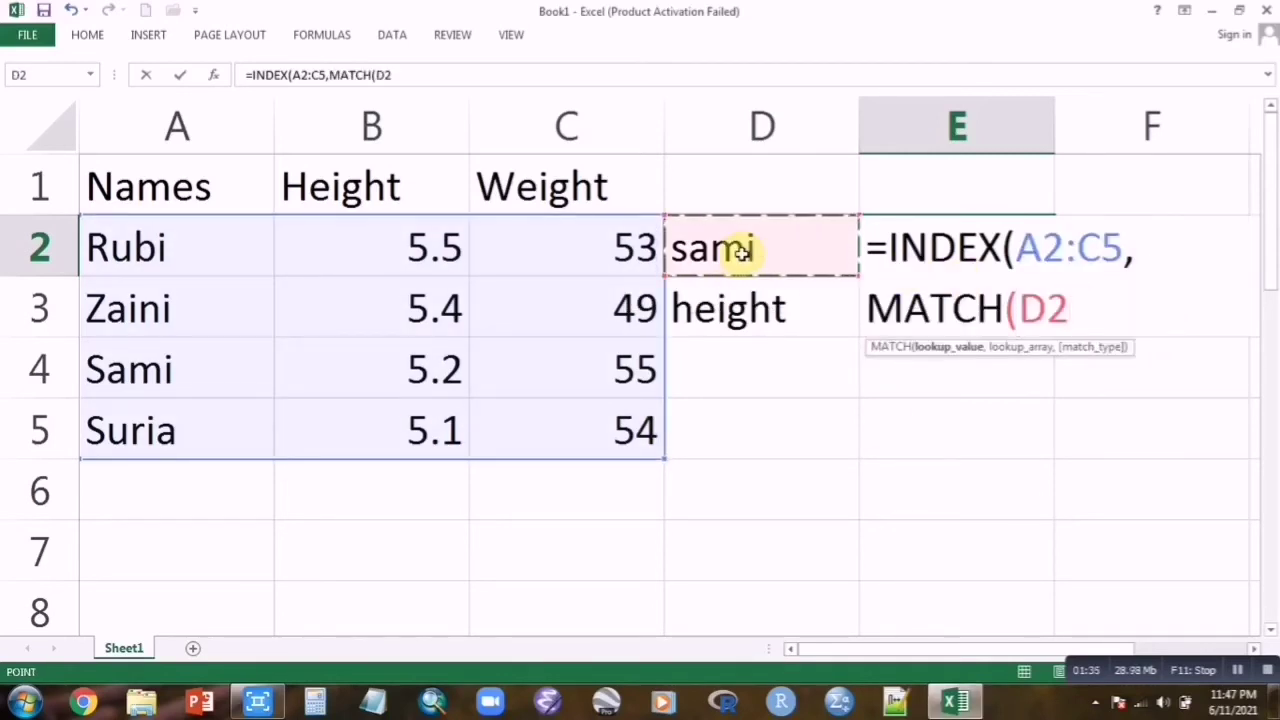
{"action": "type", "text": ","}
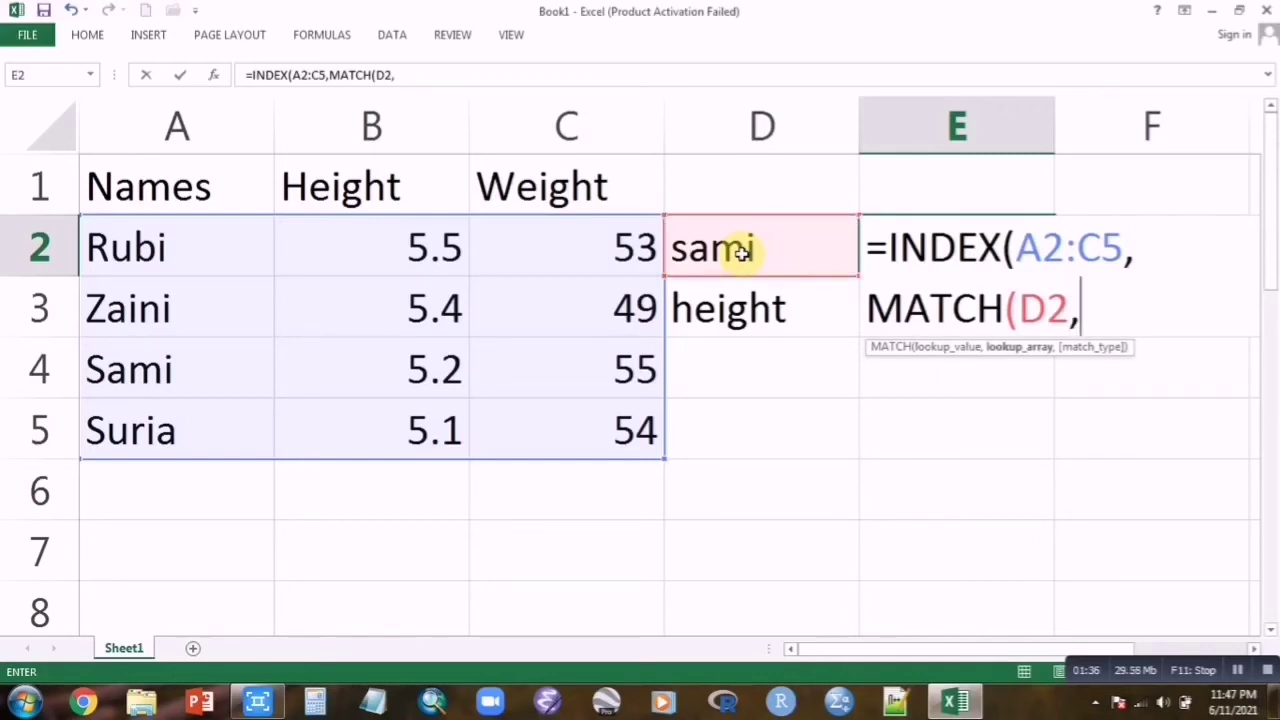
{"action": "left_click_drag", "start_coordinate": [143, 246], "coordinate": [125, 424]}
{"action": "type", "text": ","}
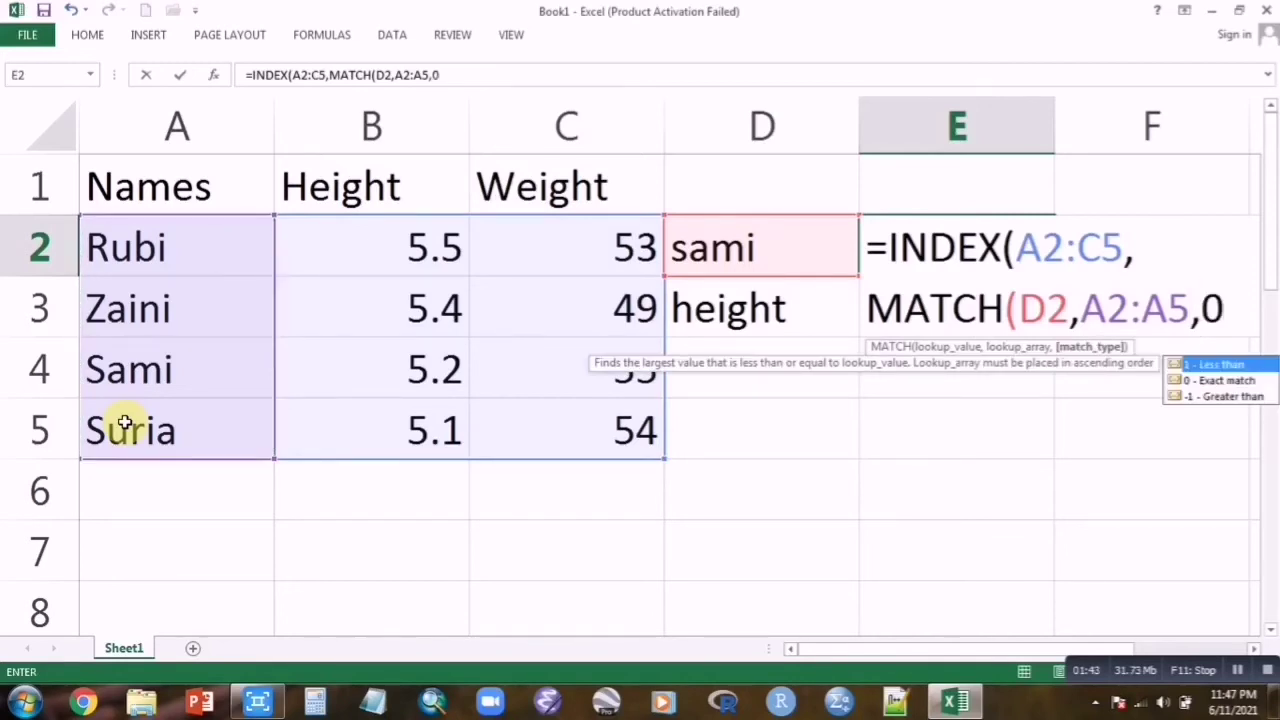
{"action": "type", "text": "0)"}
Add MATCH(D3,A1:C1,0) as the column number argument and close the INDEX formula's parentheses
{"action": "type", "text": ","}
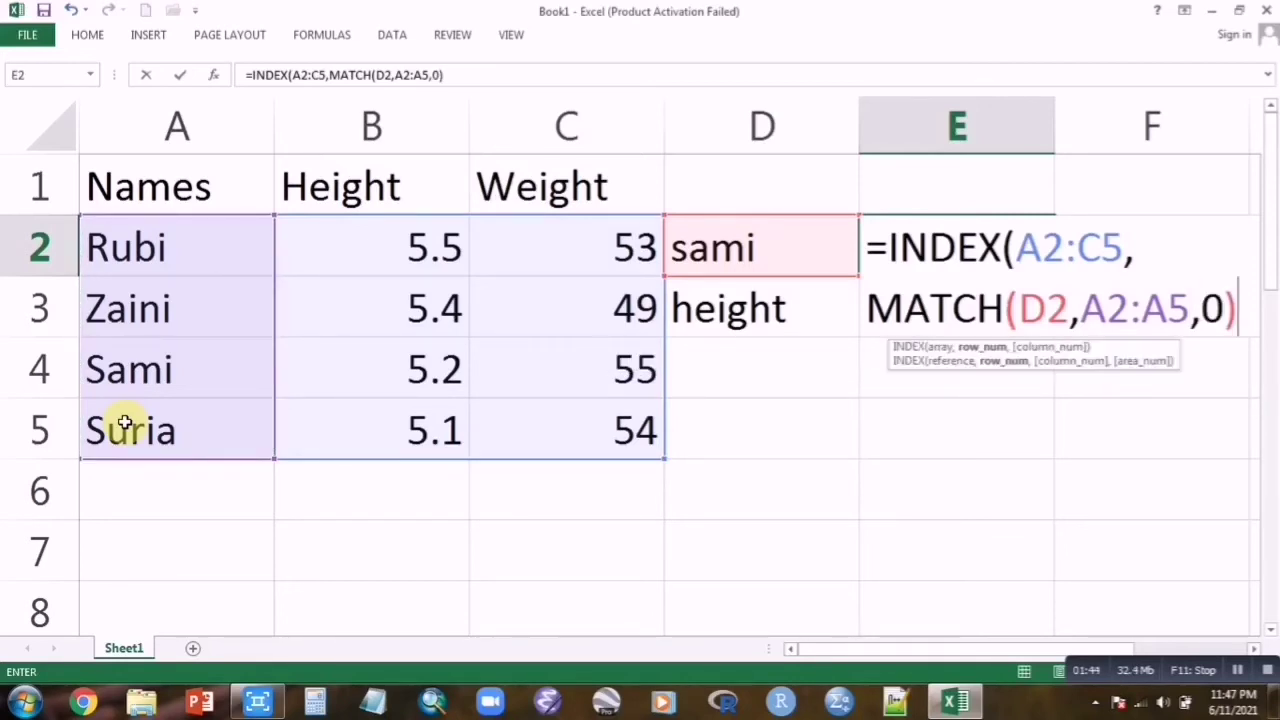
{"action": "type", "text": "match"}
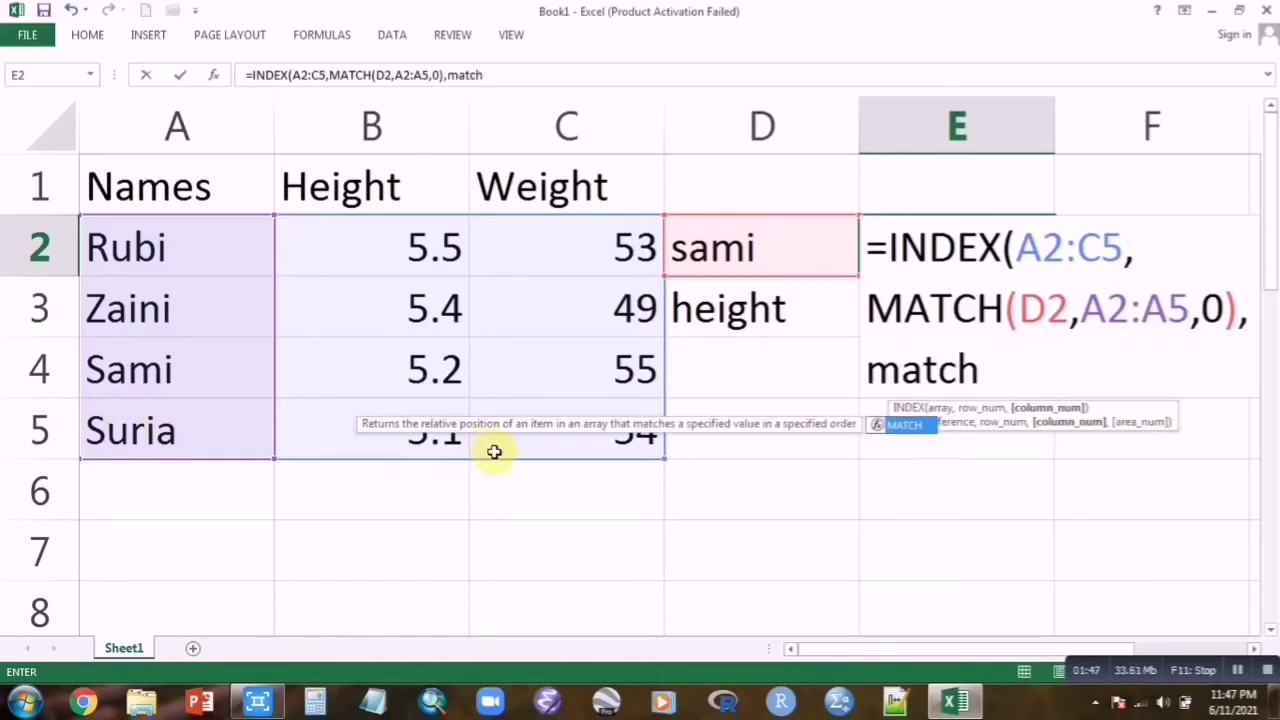
{"action": "double_click", "coordinate": [904, 424]}
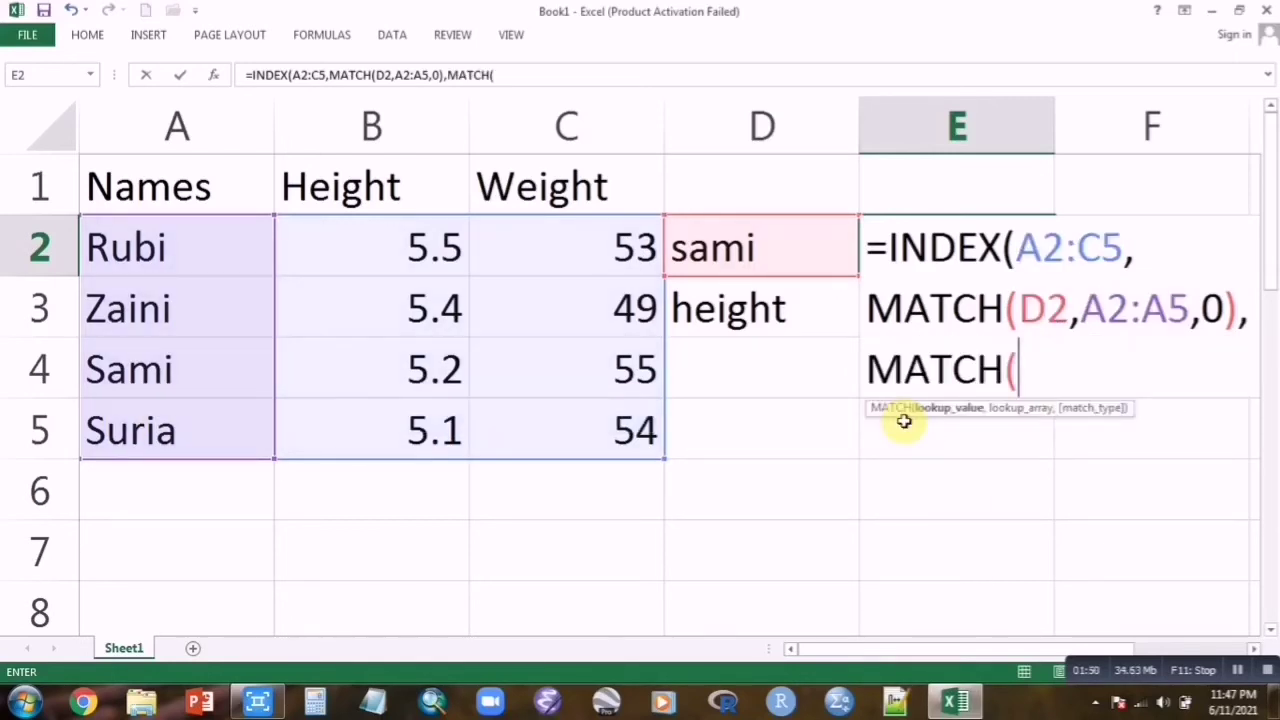
{"action": "left_click", "coordinate": [780, 310]}
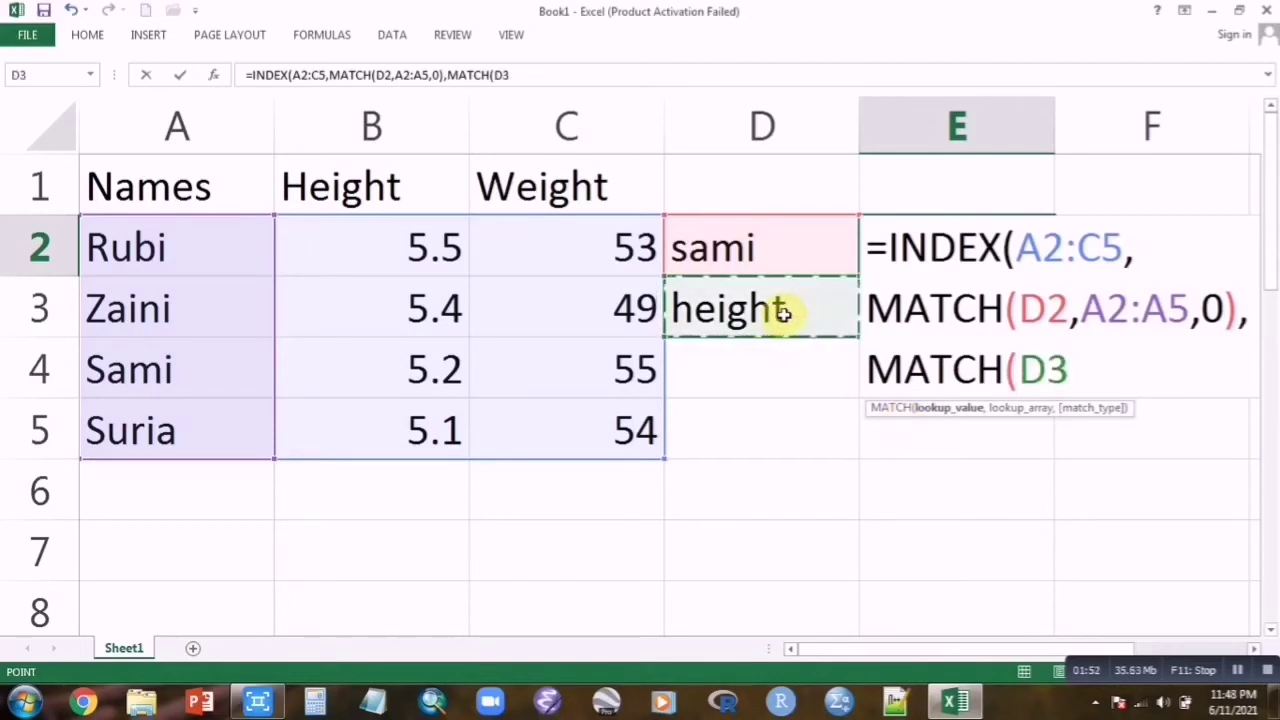
{"action": "type", "text": ","}
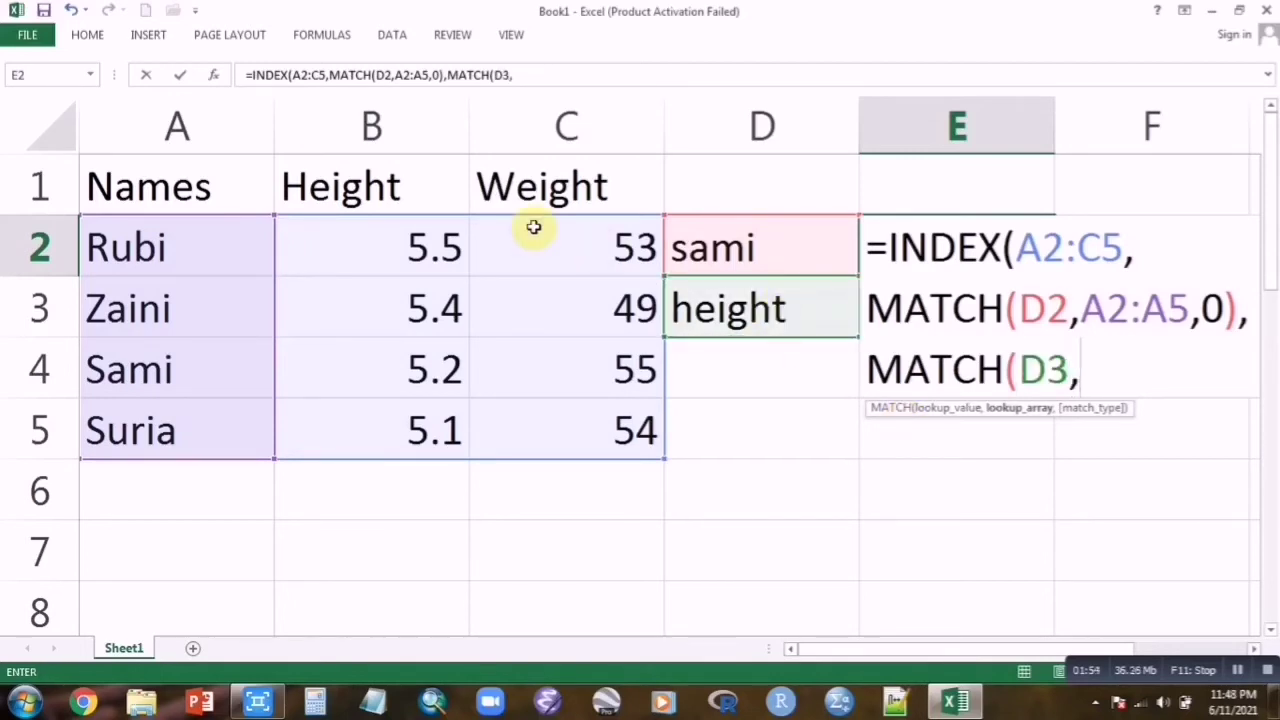
{"action": "left_click", "coordinate": [186, 194]}
{"action": "left_click_drag", "start_coordinate": [243, 197], "coordinate": [524, 191]}
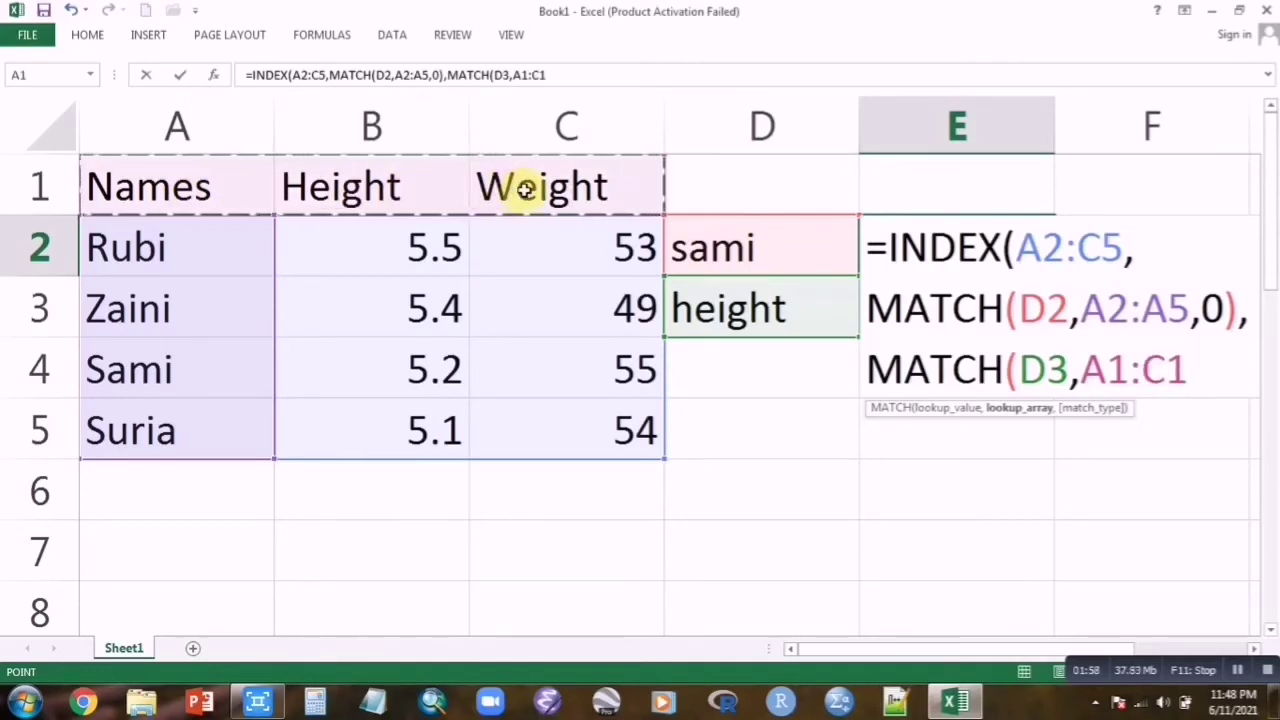
{"action": "type", "text": ",0"}
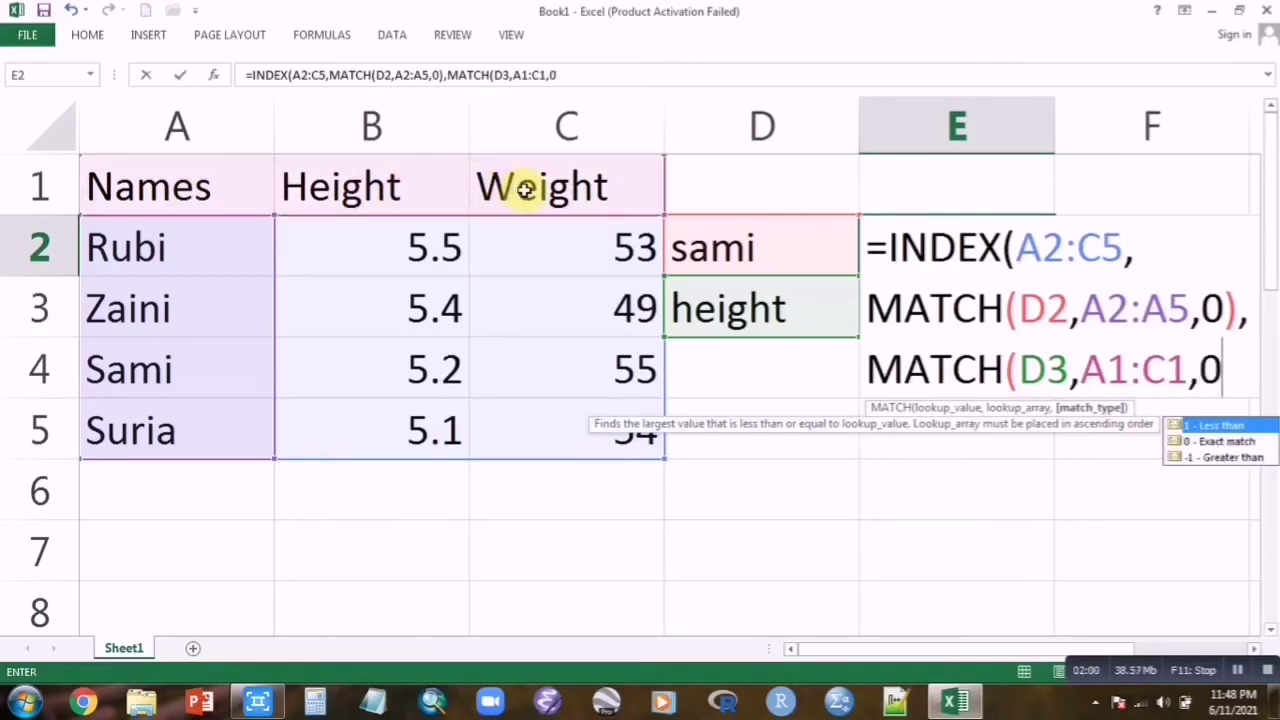
{"action": "type", "text": ")"}
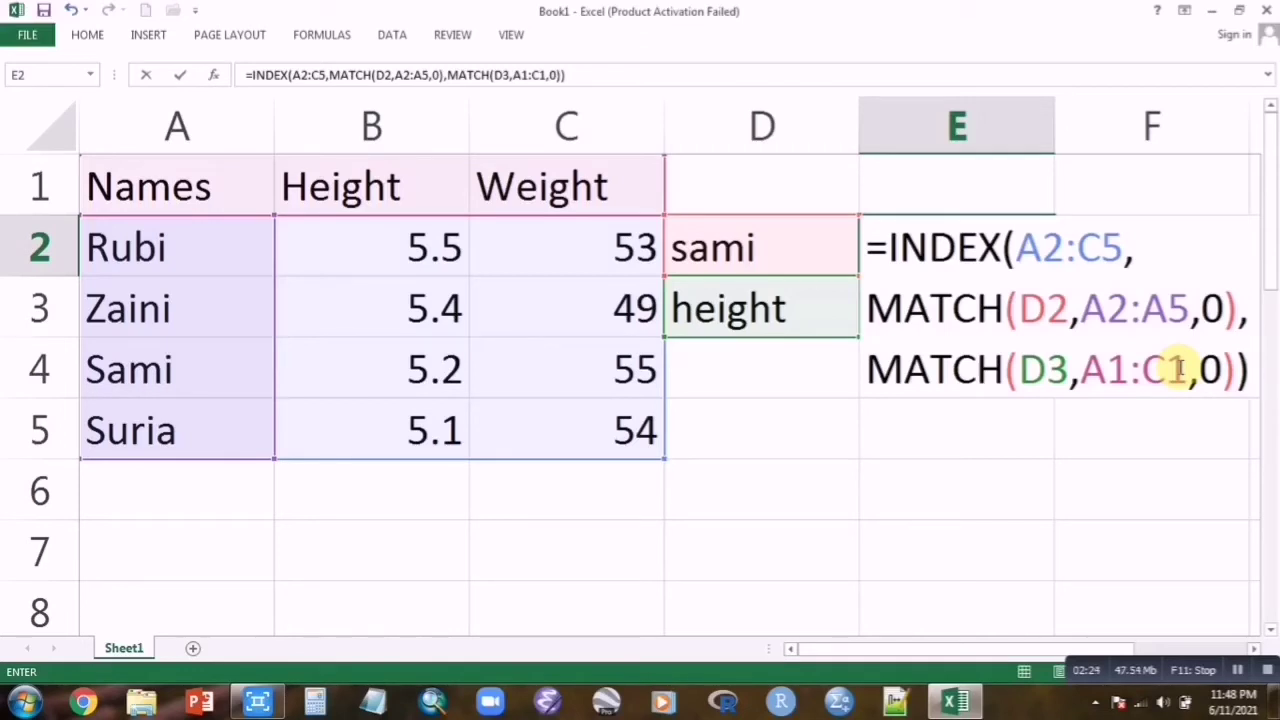
Commit the combined INDEX and MATCH formula in cell E2
{"action": "key", "text": "Return"}
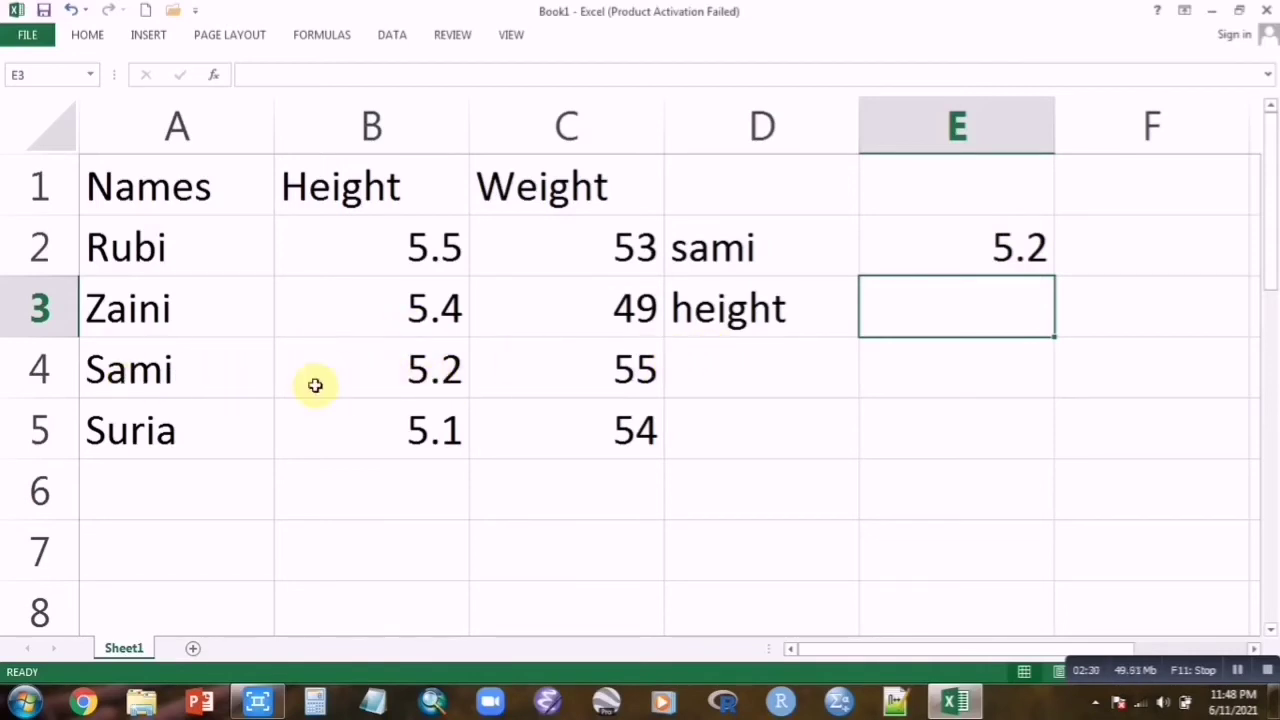
Add data validation to cell D2 that allows a List with the source range =$A$2:$A$5
{"action": "left_click", "coordinate": [807, 245]}
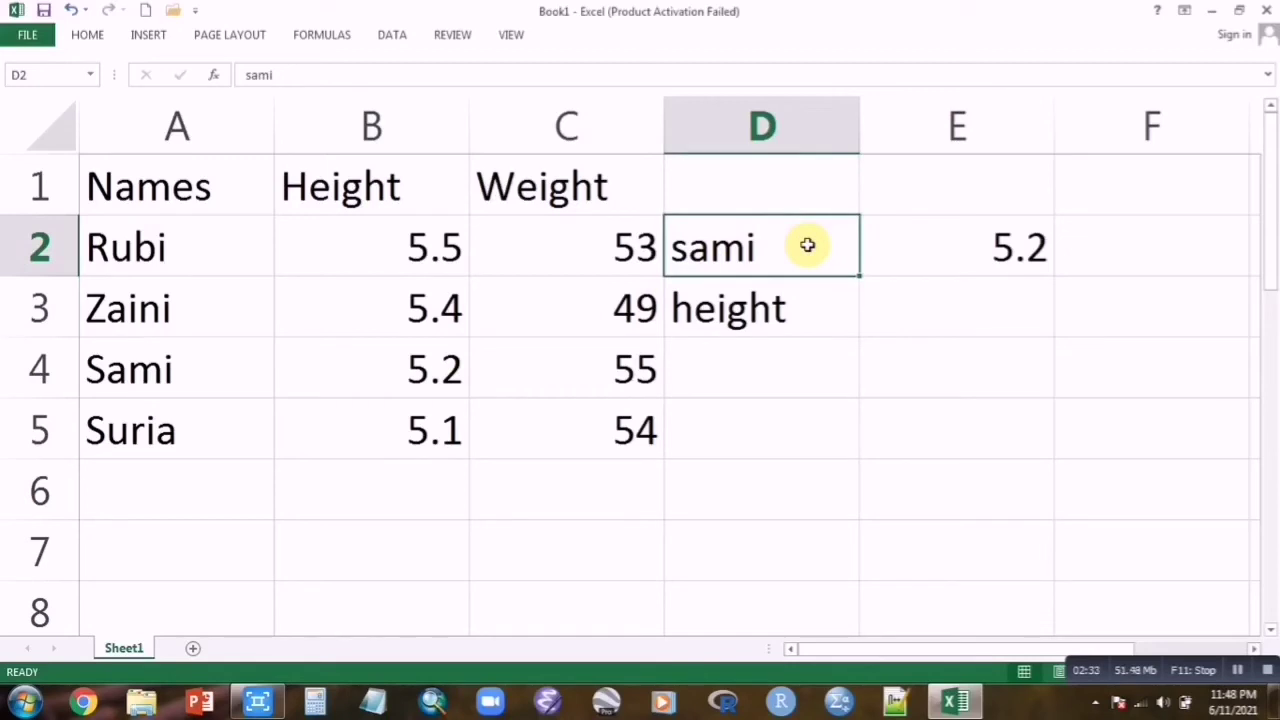
{"action": "left_click", "coordinate": [392, 34]}
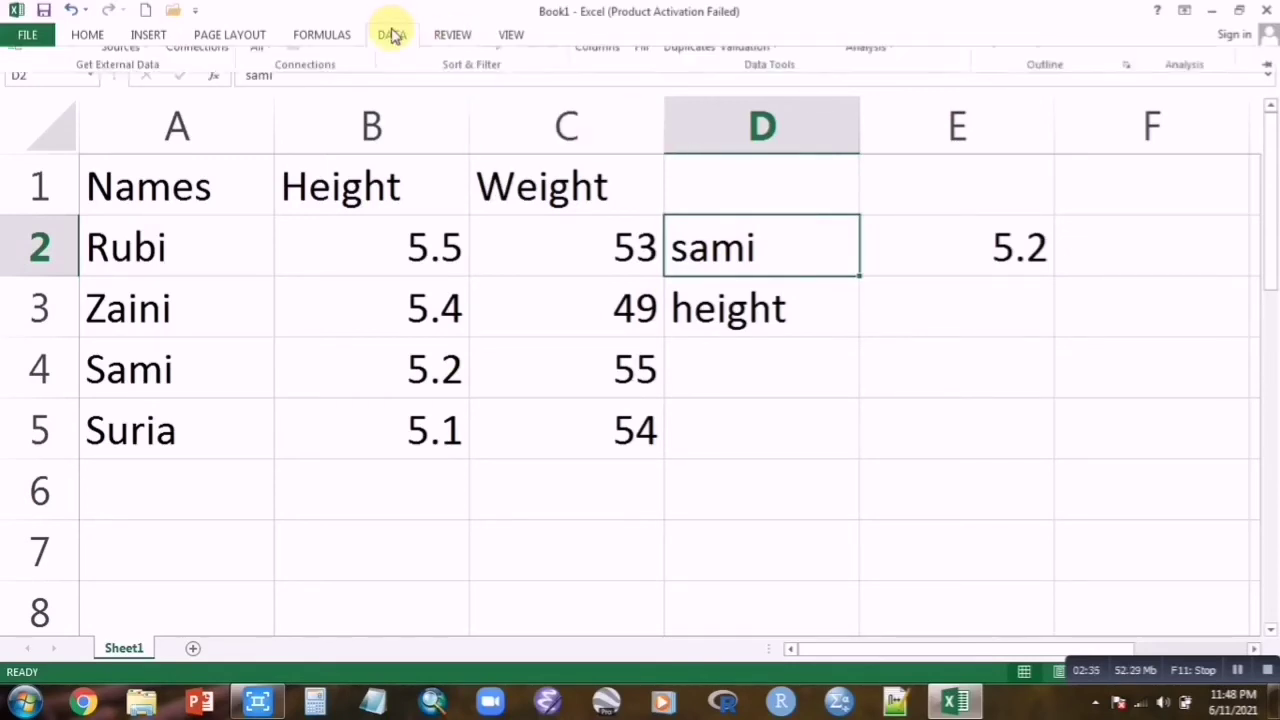
{"action": "left_click", "coordinate": [392, 35]}
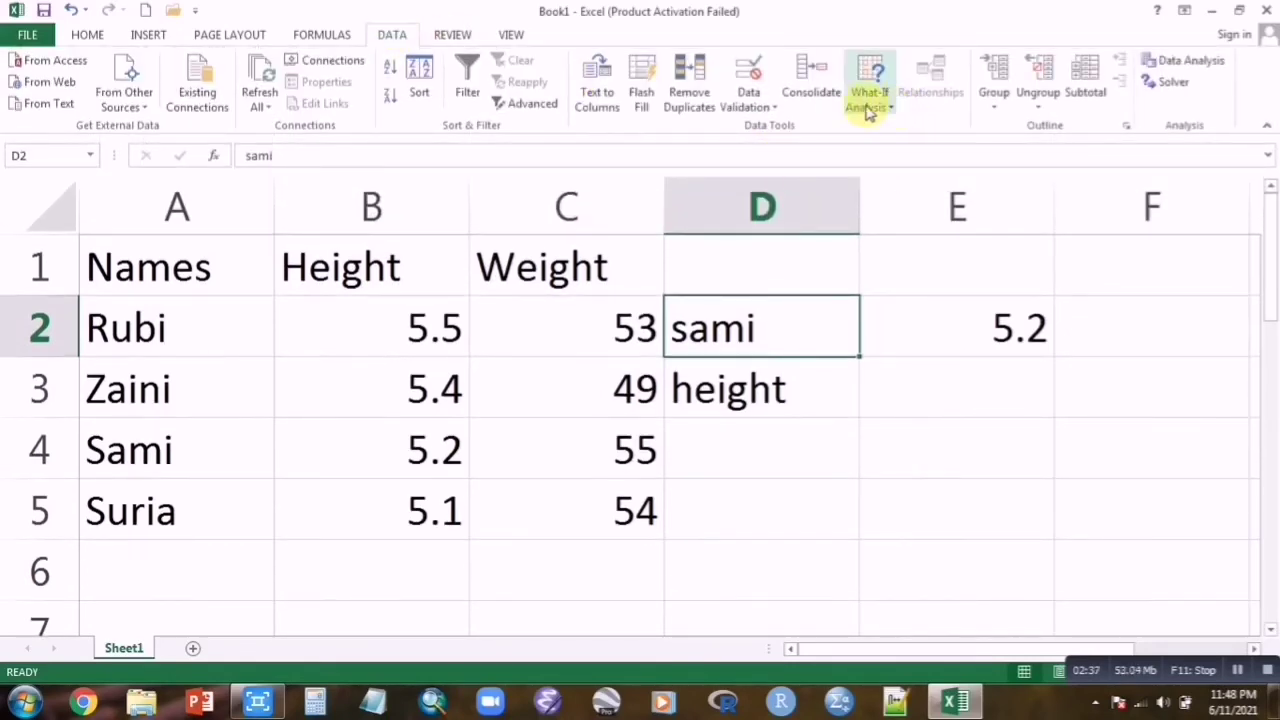
{"action": "left_click", "coordinate": [772, 106]}
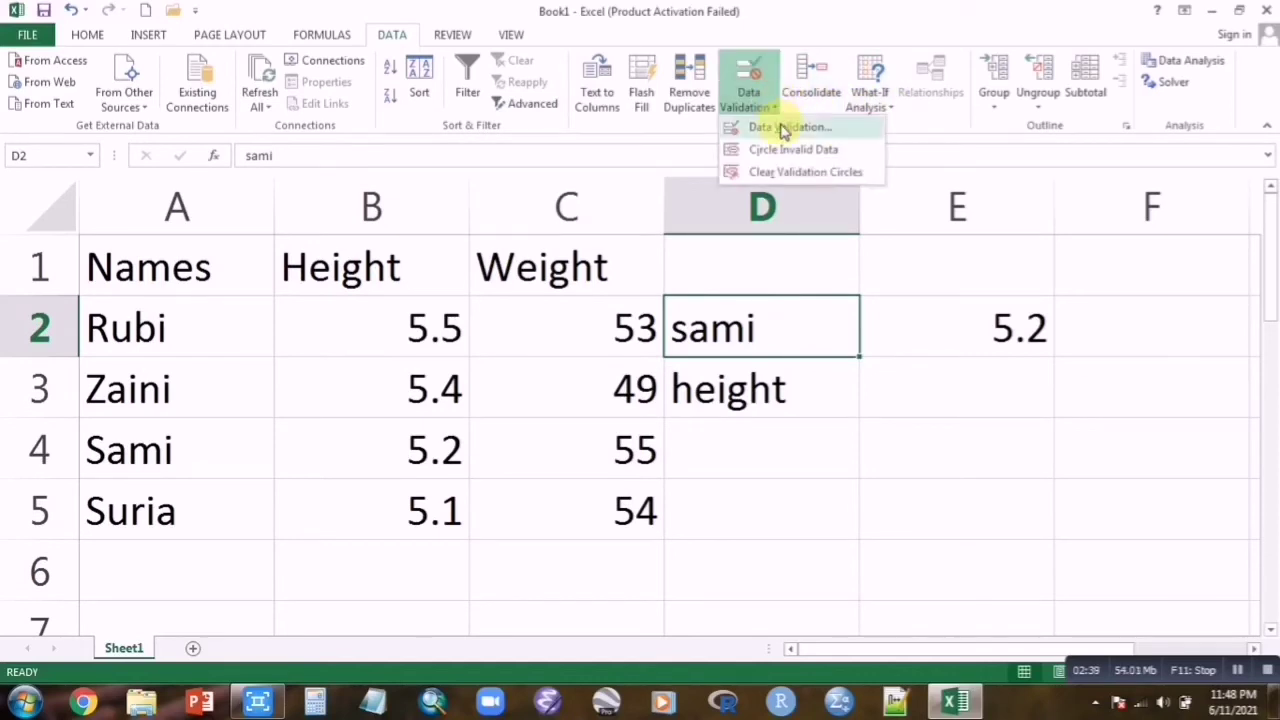
{"action": "left_click", "coordinate": [783, 128]}
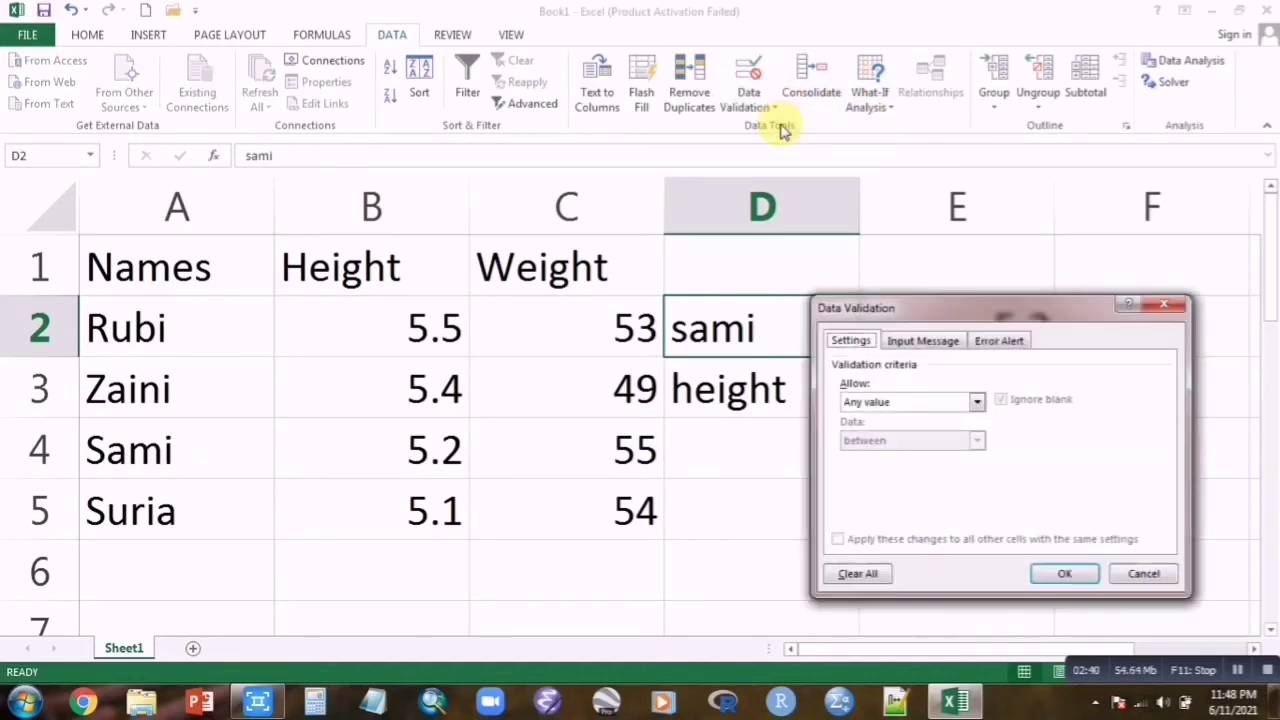
{"action": "left_click", "coordinate": [975, 402]}
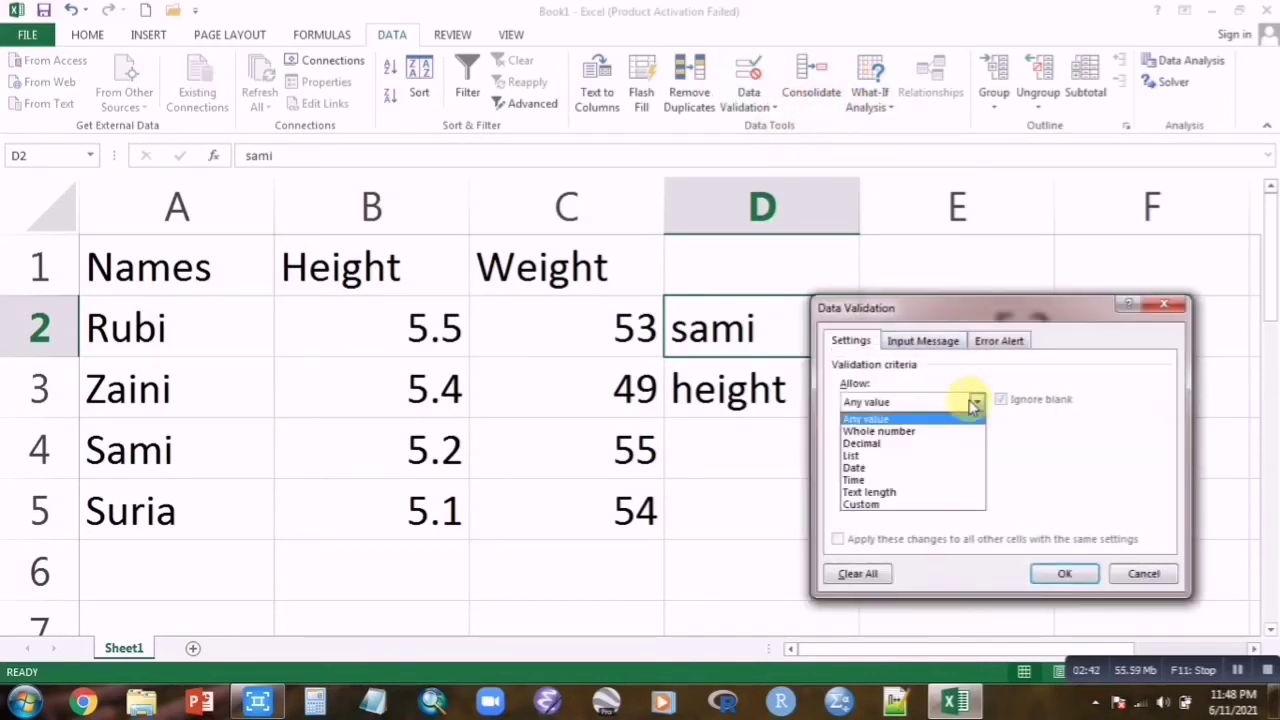
{"action": "left_click", "coordinate": [890, 455]}
{"action": "left_click", "coordinate": [898, 478]}
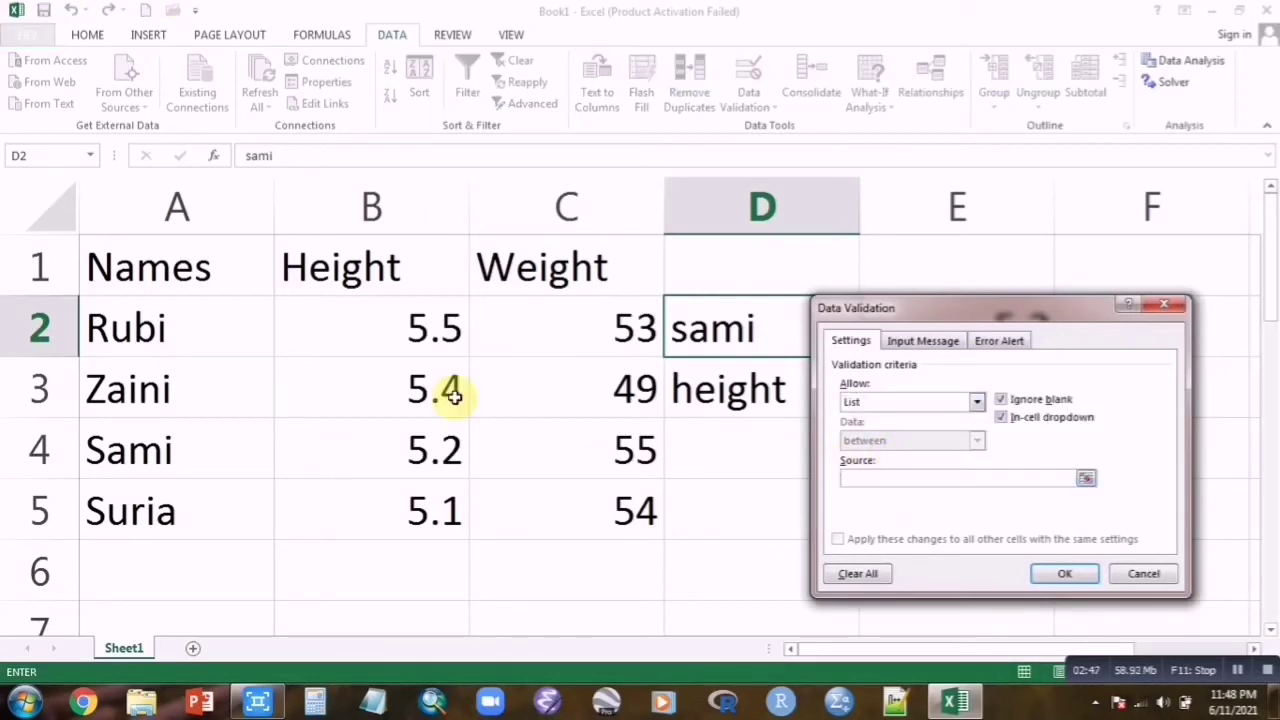
{"action": "left_click_drag", "start_coordinate": [162, 322], "coordinate": [162, 509]}
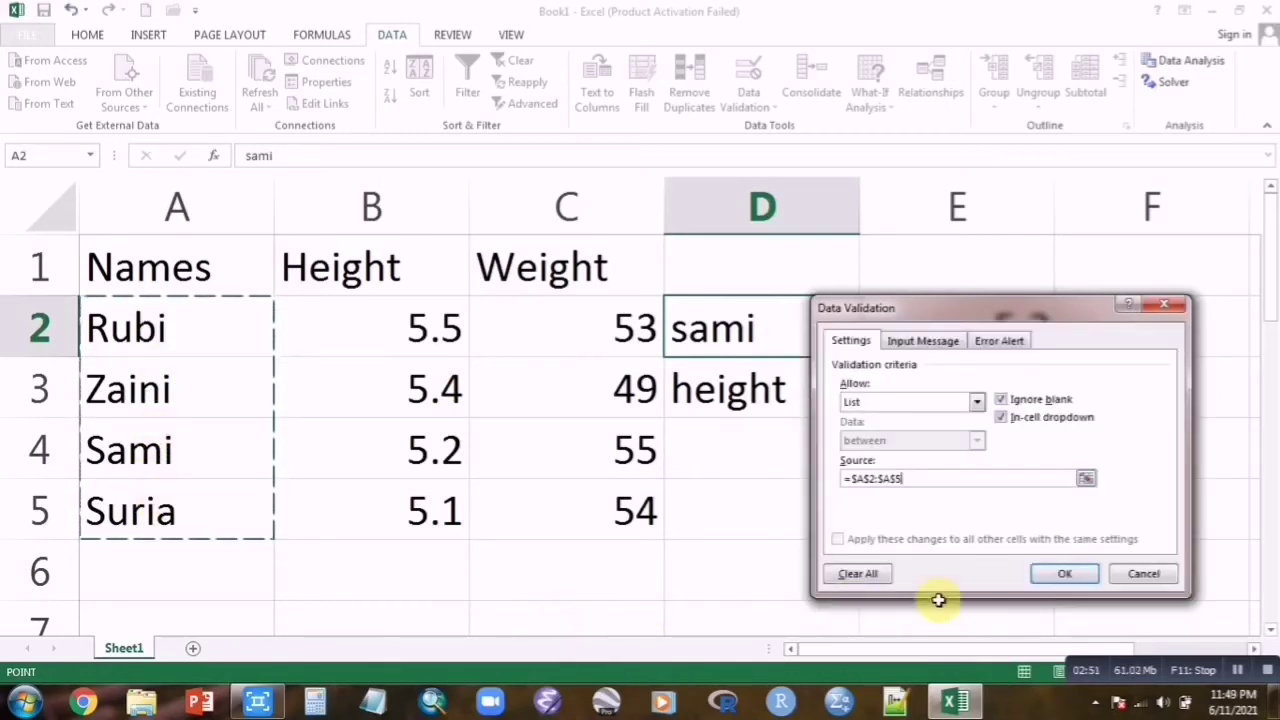
{"action": "left_click", "coordinate": [1062, 575]}
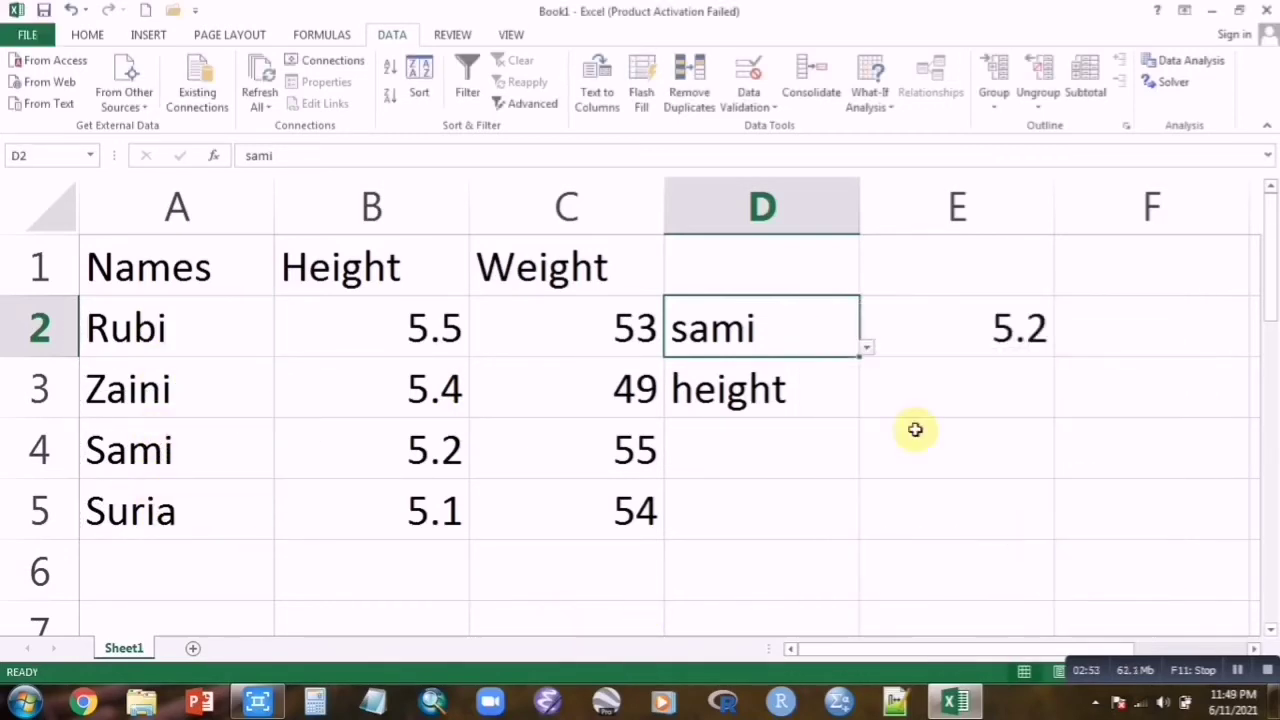
Test the lookup by choosing the name from row 5, followed by the name from row 2, in cell D2's in-cell list
{"action": "left_click", "coordinate": [867, 349]}
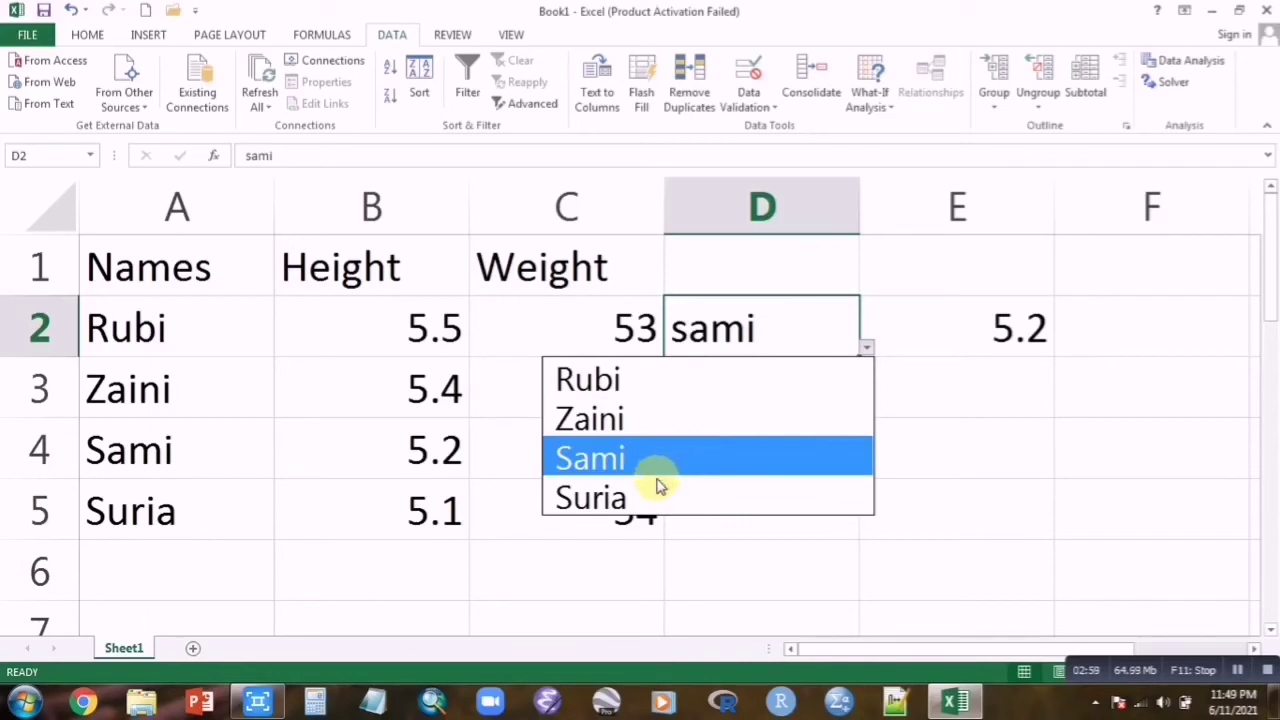
{"action": "left_click", "coordinate": [655, 490]}
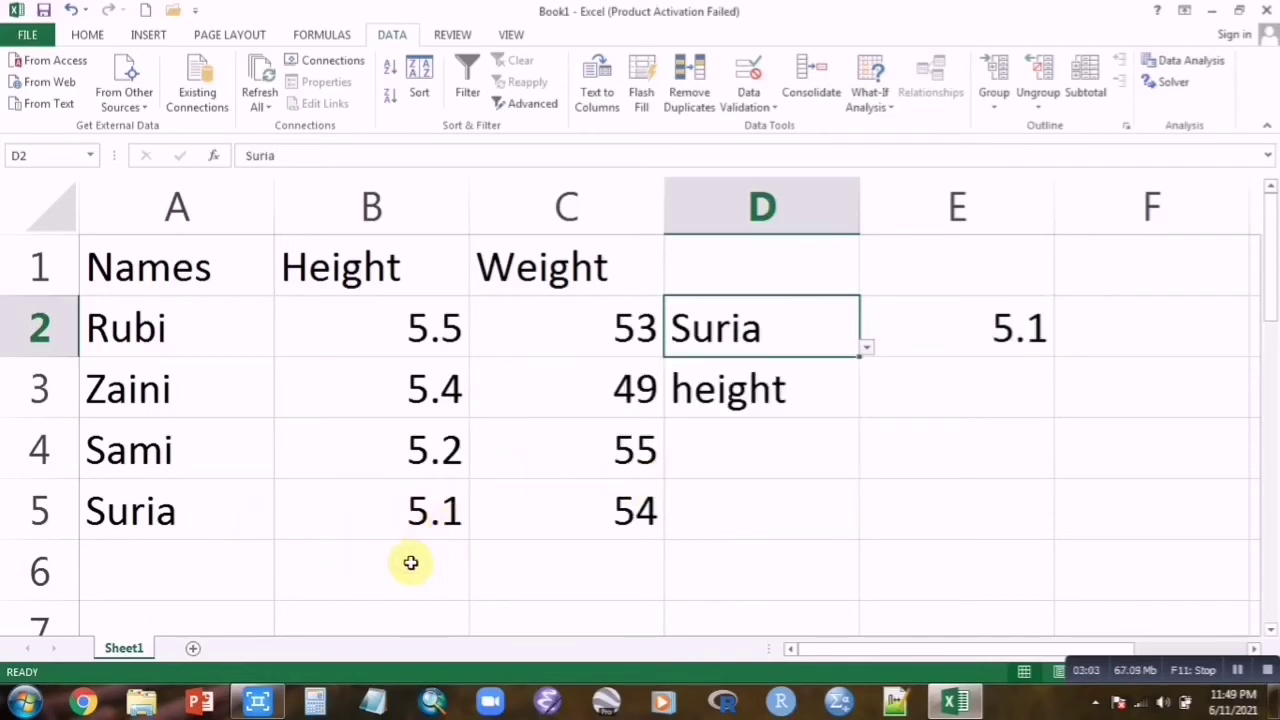
{"action": "left_click", "coordinate": [866, 347]}
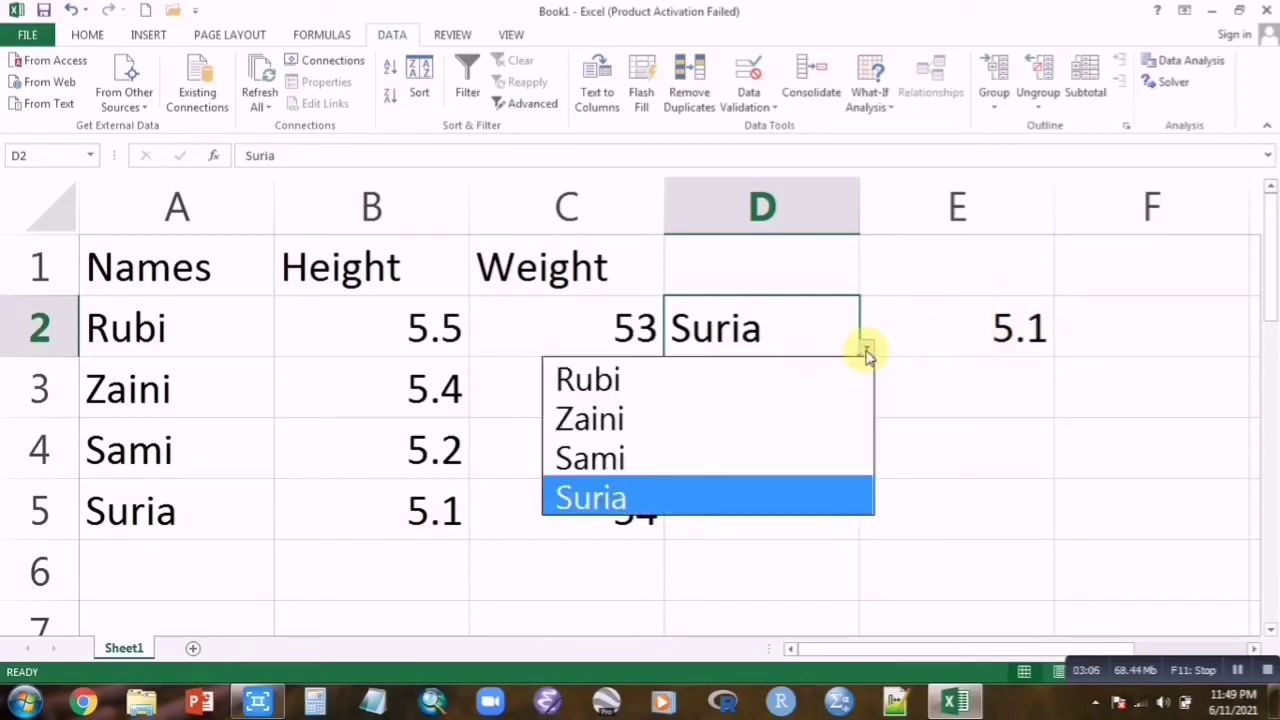
{"action": "left_click", "coordinate": [703, 387]}
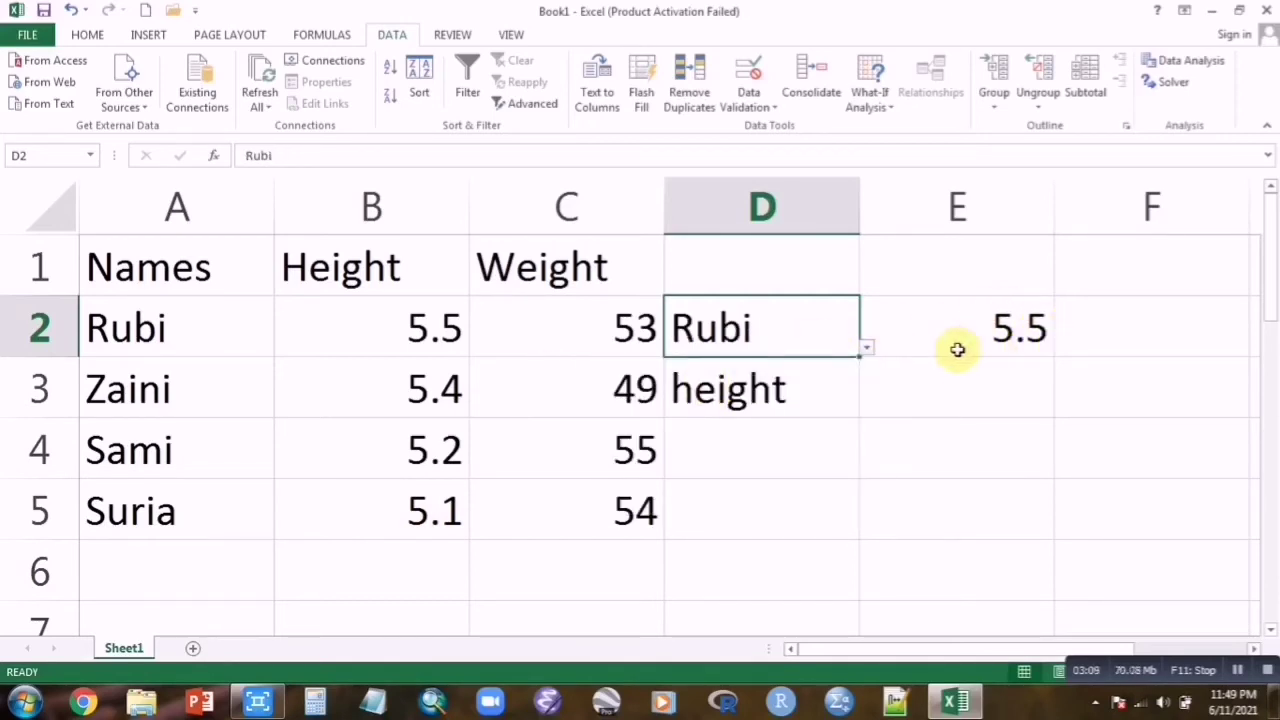
Enter a second set of lookup criteria: the name from row 3 in cell D5 and "weight" in cell D6
{"action": "left_click", "coordinate": [734, 501]}
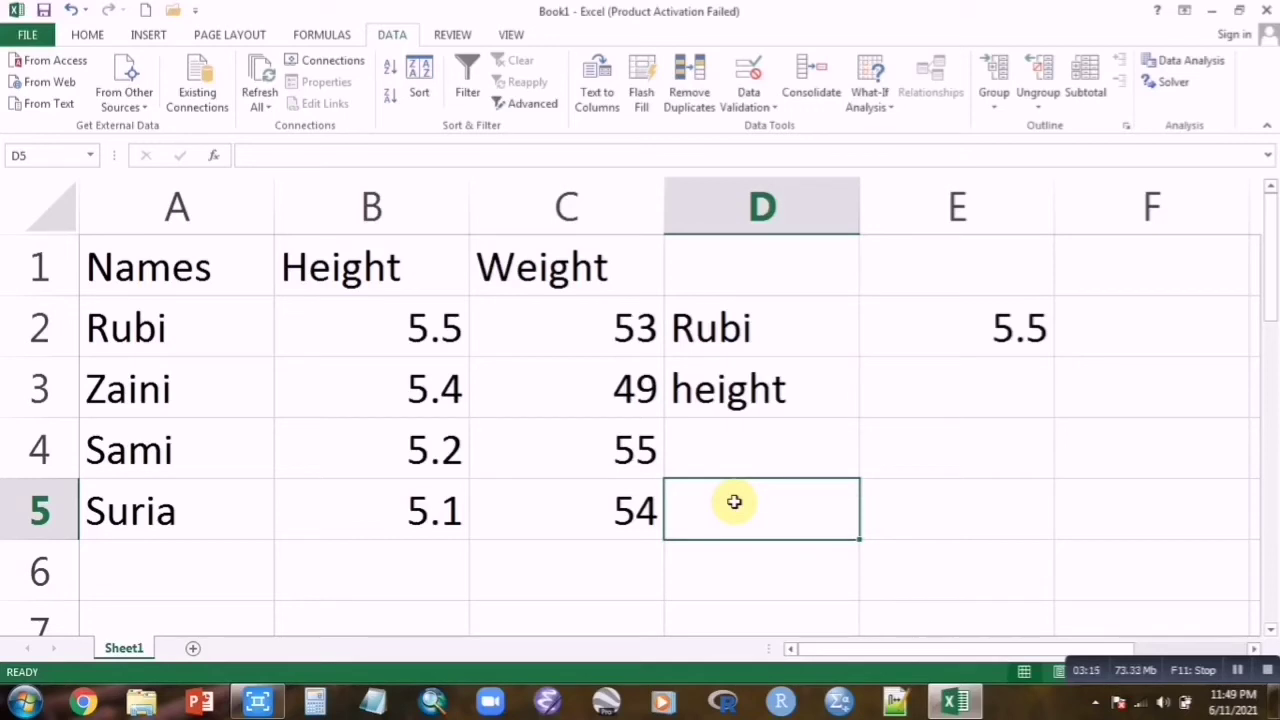
{"action": "double_click", "coordinate": [735, 502]}
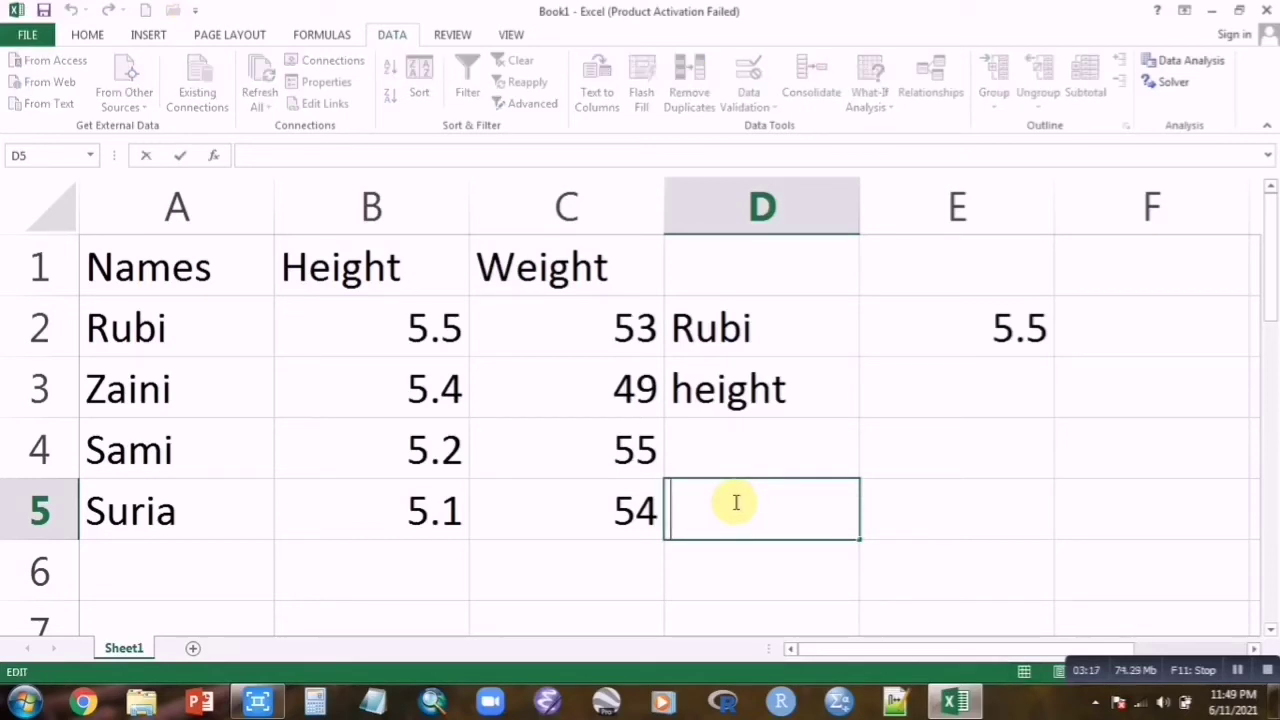
{"action": "type", "text": "zaini"}
{"action": "left_click", "coordinate": [726, 569]}
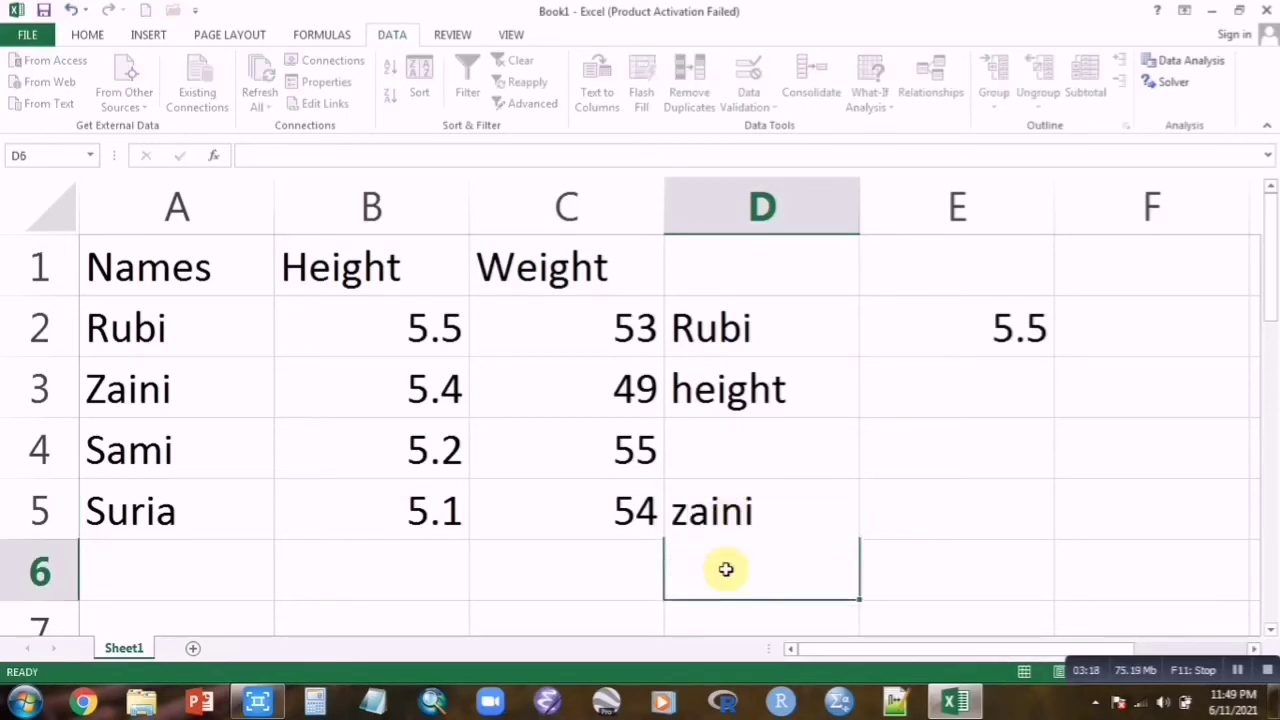
{"action": "double_click", "coordinate": [726, 569]}
{"action": "type", "text": "weight"}
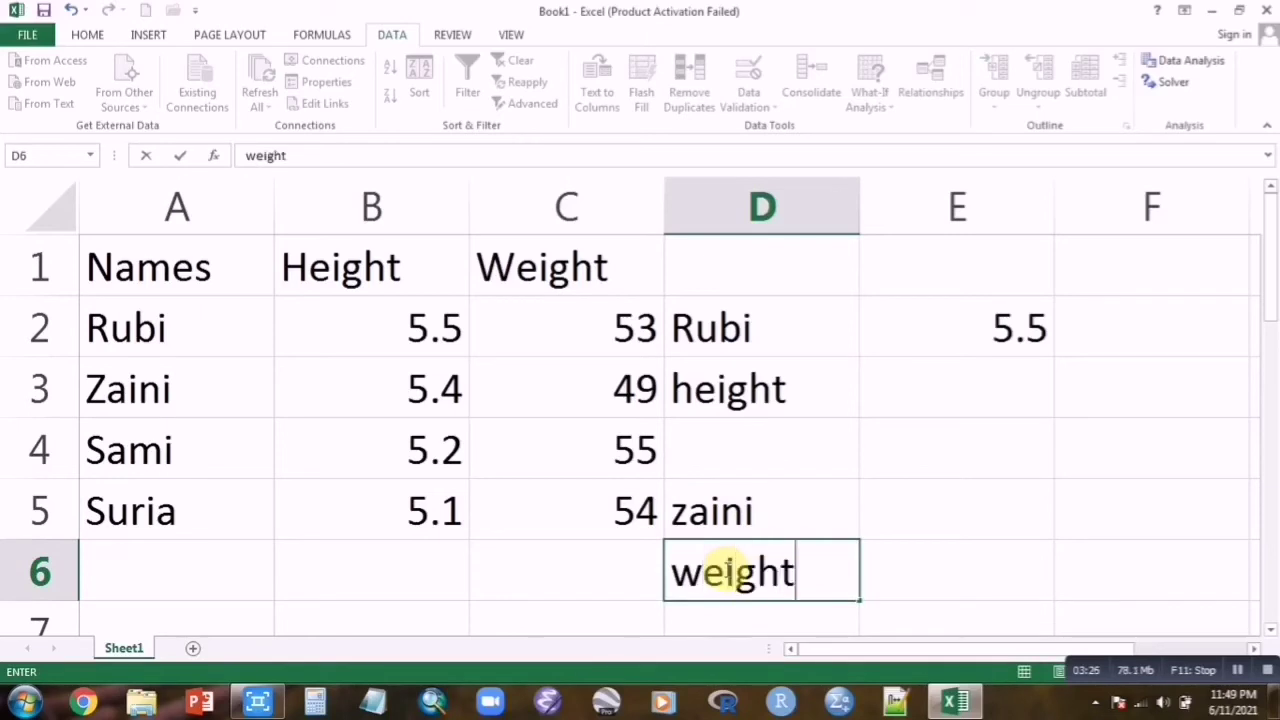
Start an INDEX formula in cell E5 with the data range A2:C5 as its array
{"action": "left_click", "coordinate": [955, 510]}
{"action": "type", "text": "=in"}
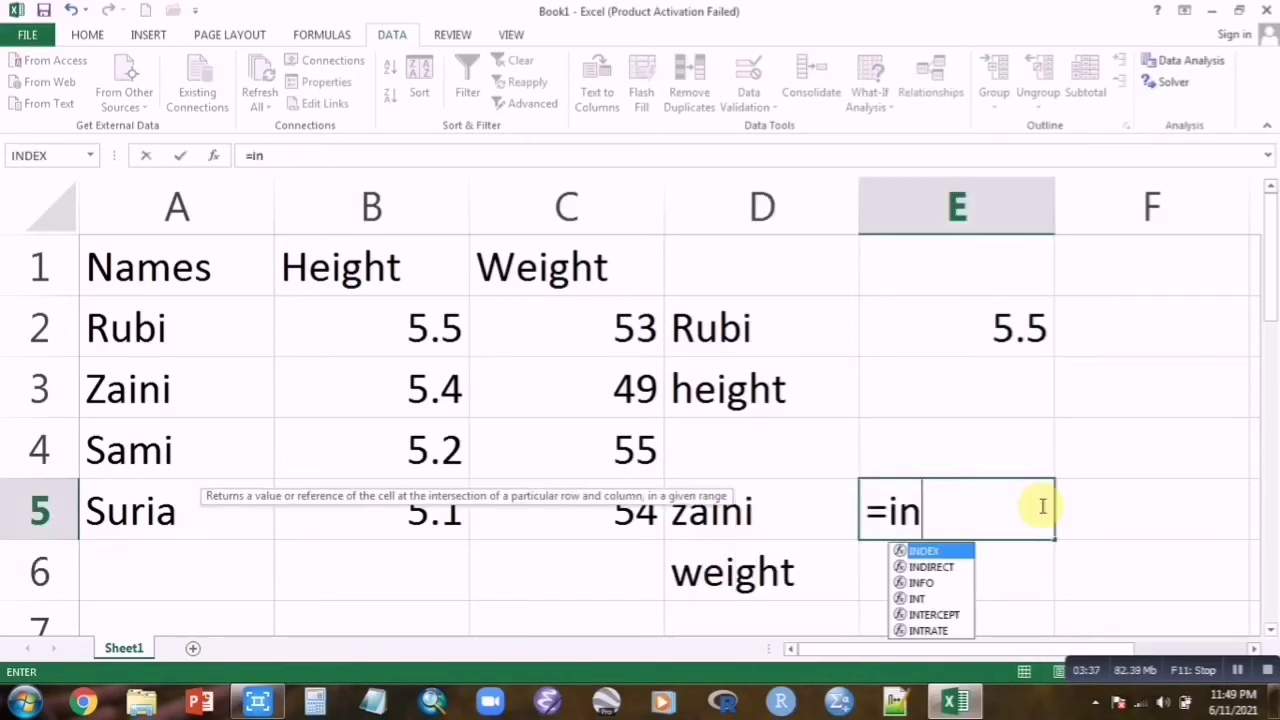
{"action": "double_click", "coordinate": [926, 551]}
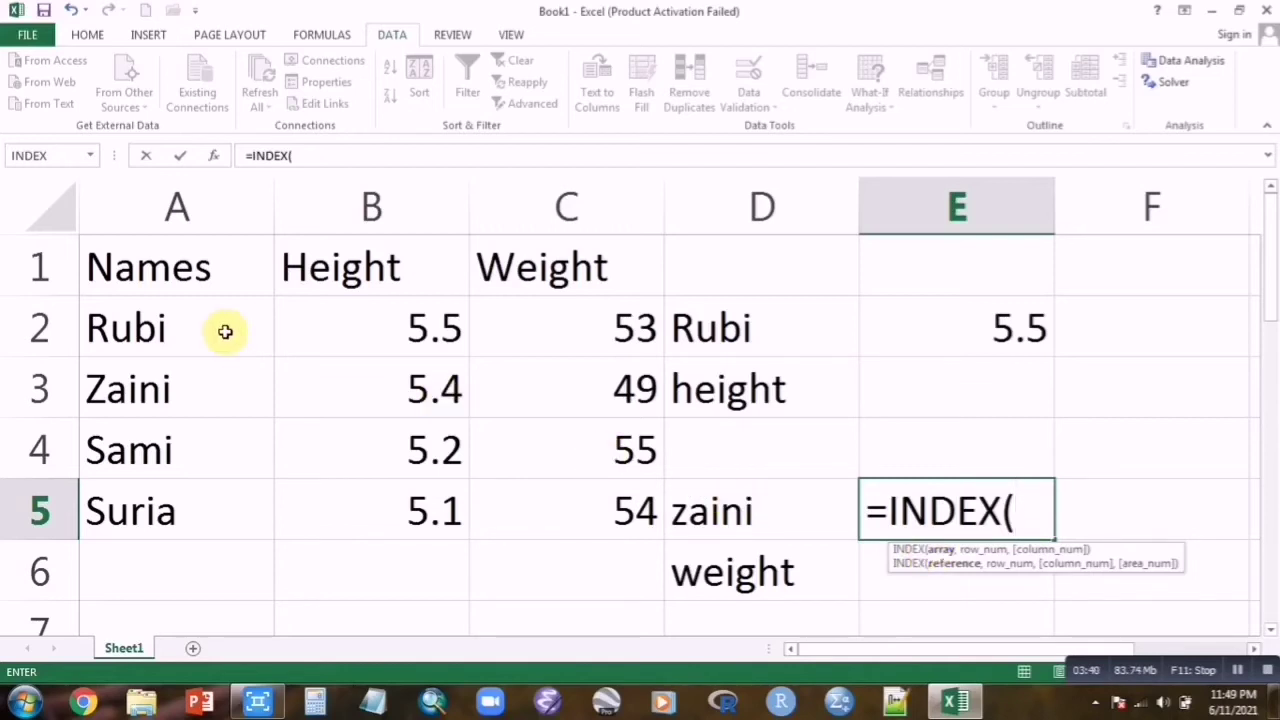
{"action": "left_click_drag", "start_coordinate": [145, 304], "coordinate": [525, 490]}
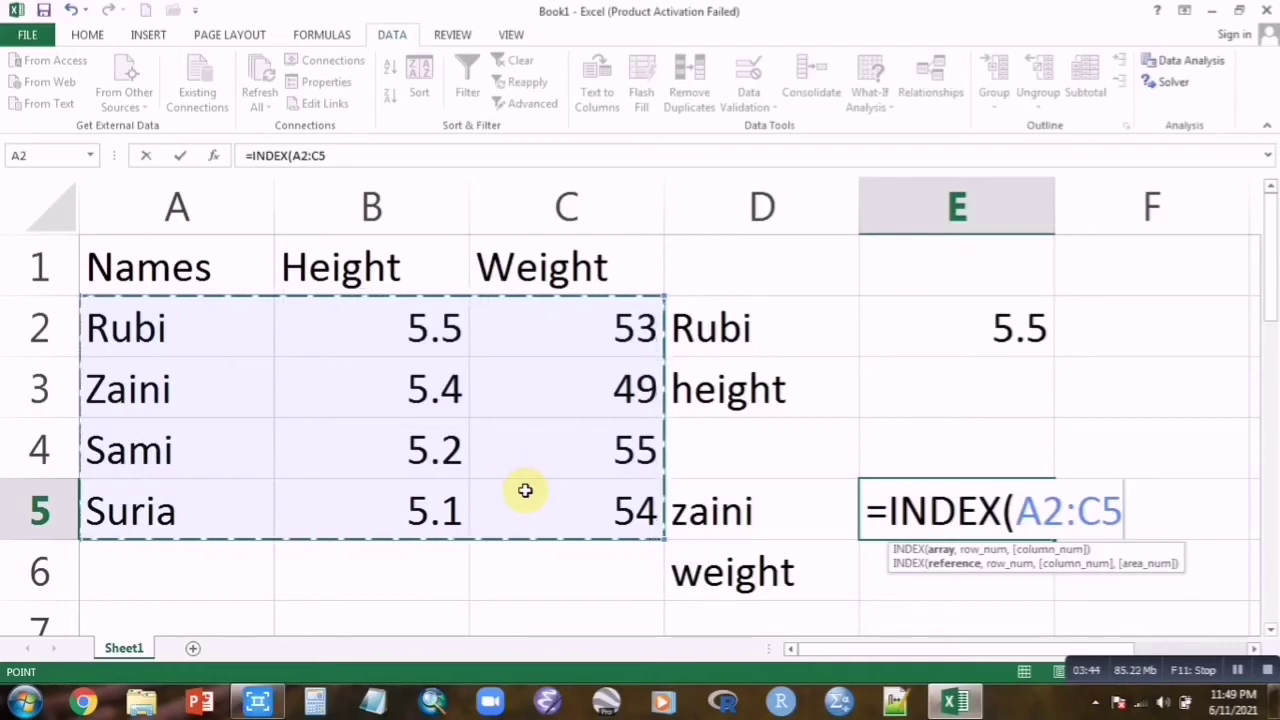
Add MATCH(D5,A2:A5,0) as the row number argument of the INDEX formula in E5
{"action": "type", "text": ",match"}
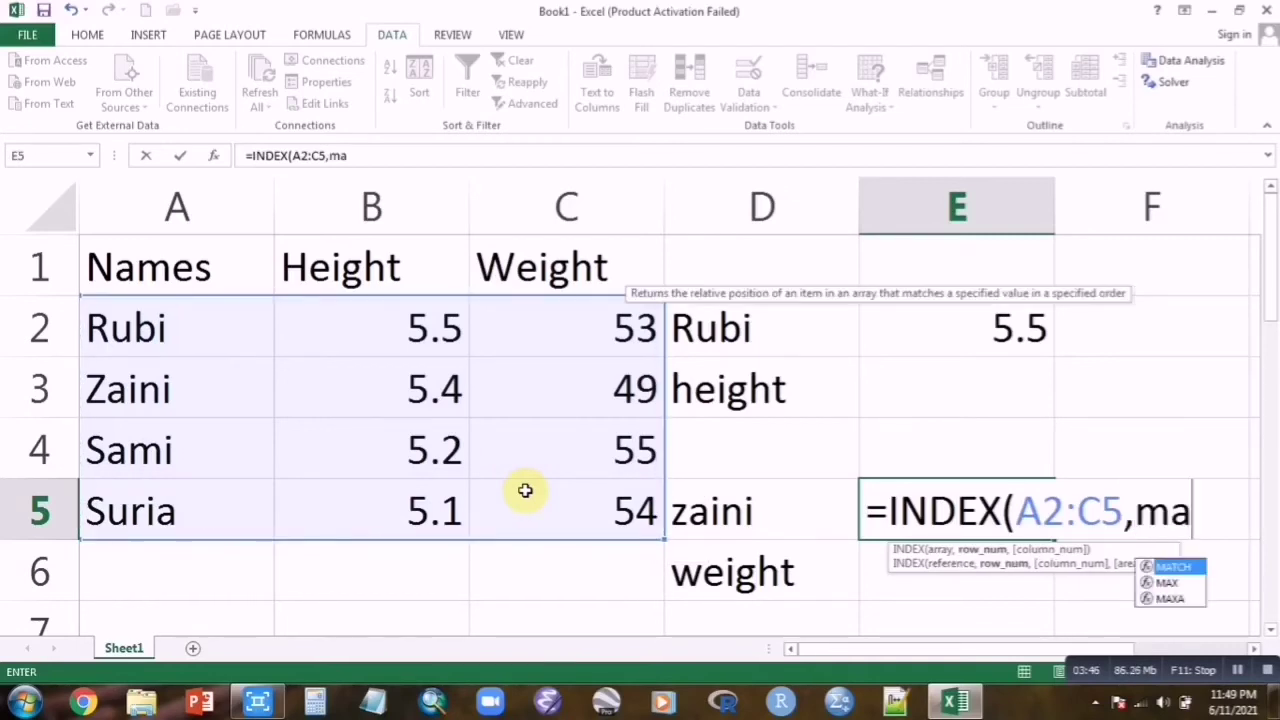
{"action": "double_click", "coordinate": [1183, 568]}
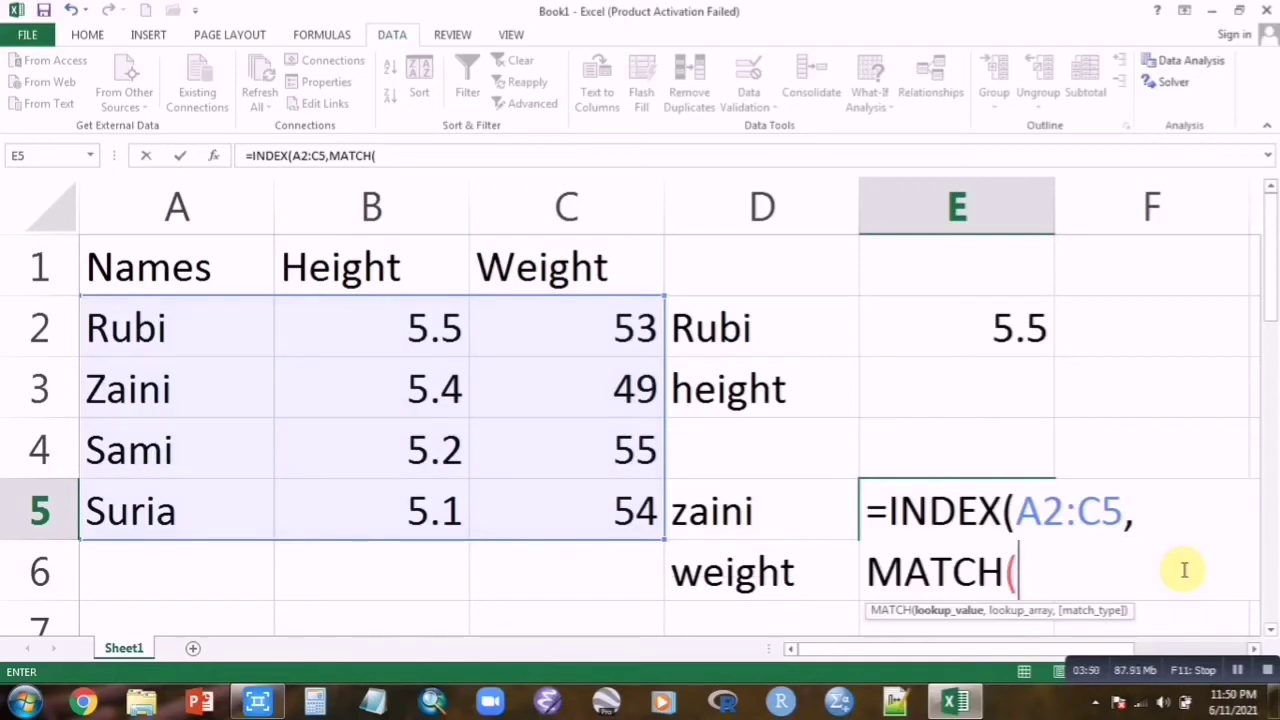
{"action": "left_click", "coordinate": [795, 516]}
{"action": "type", "text": ","}
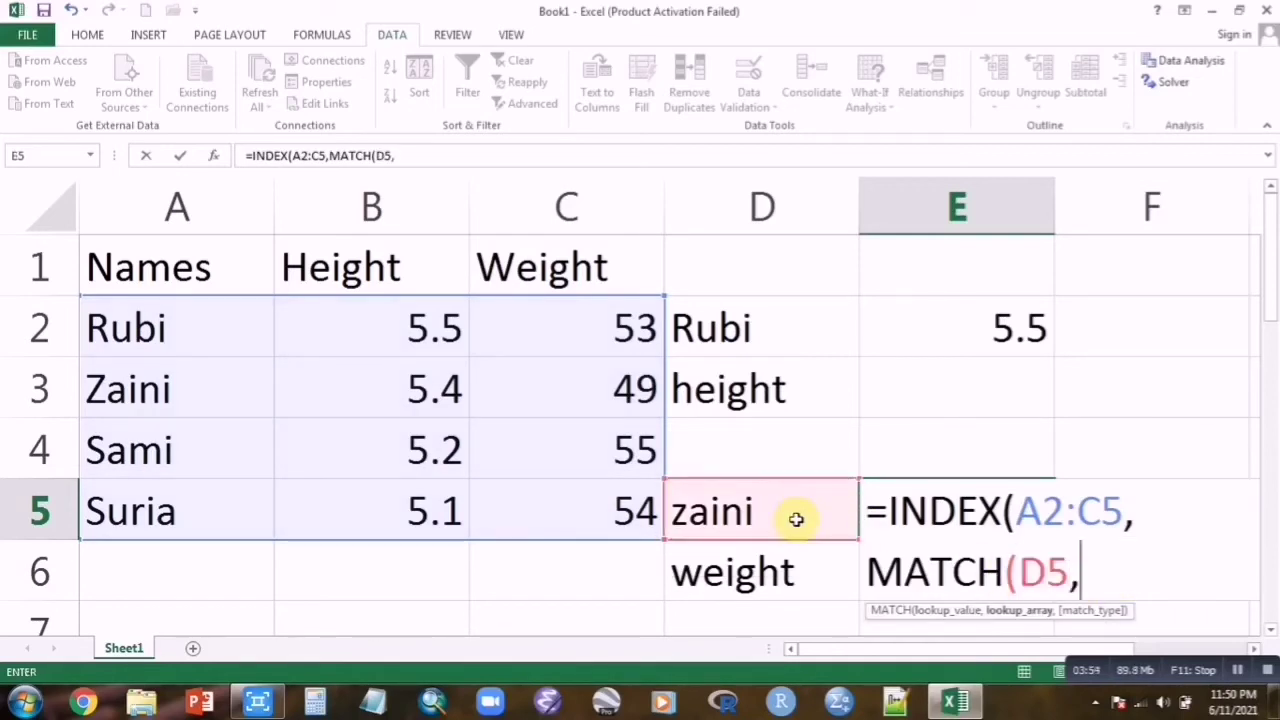
{"action": "left_click_drag", "start_coordinate": [168, 326], "coordinate": [143, 500]}
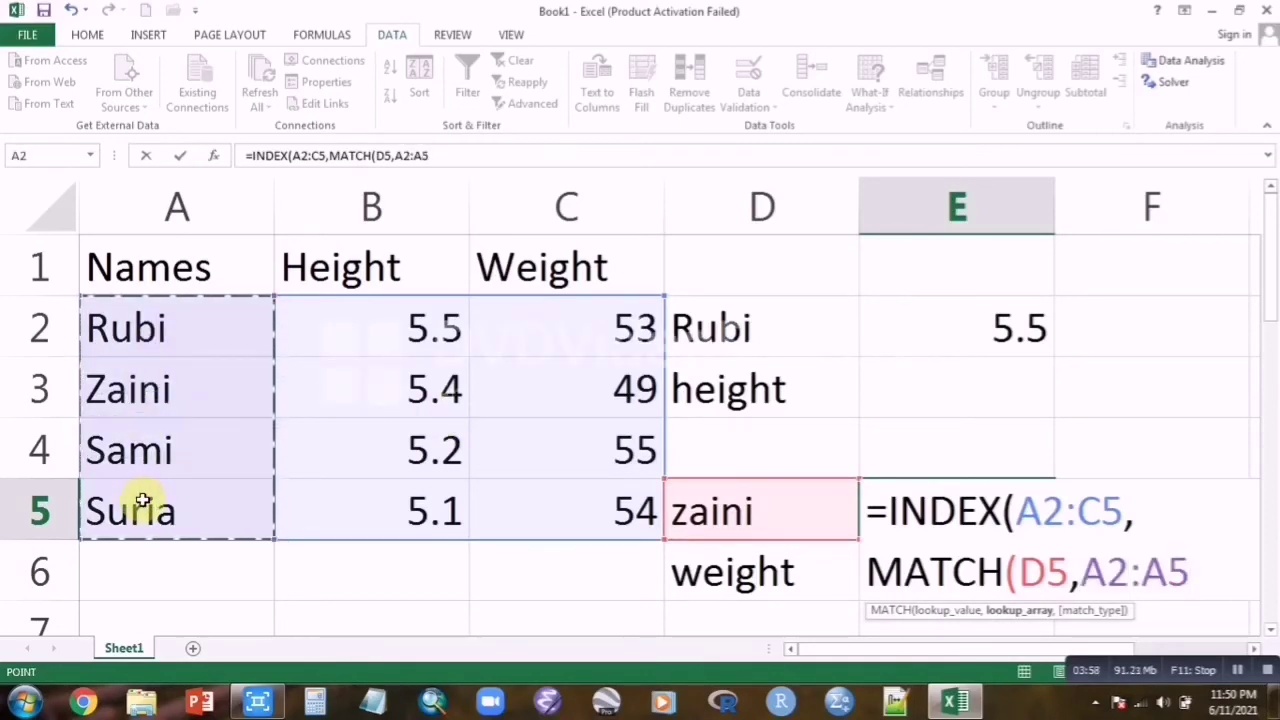
{"action": "type", "text": ",0"}
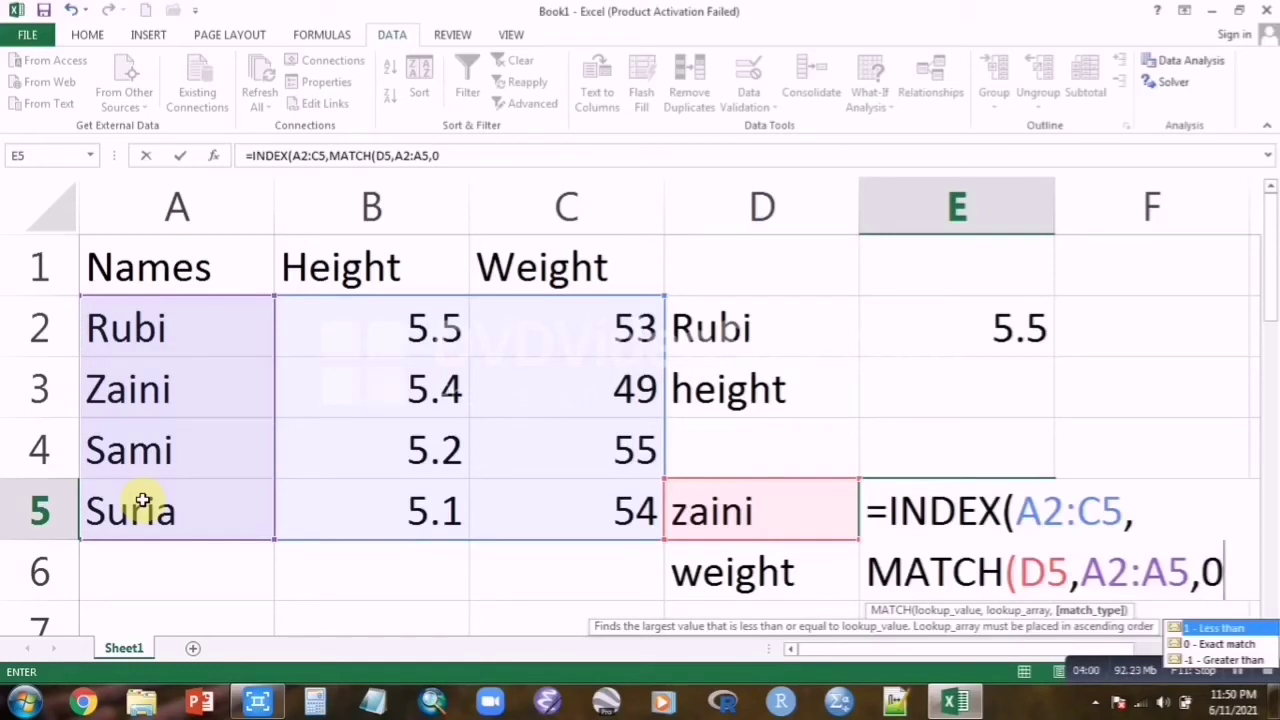
{"action": "type", "text": ")"}
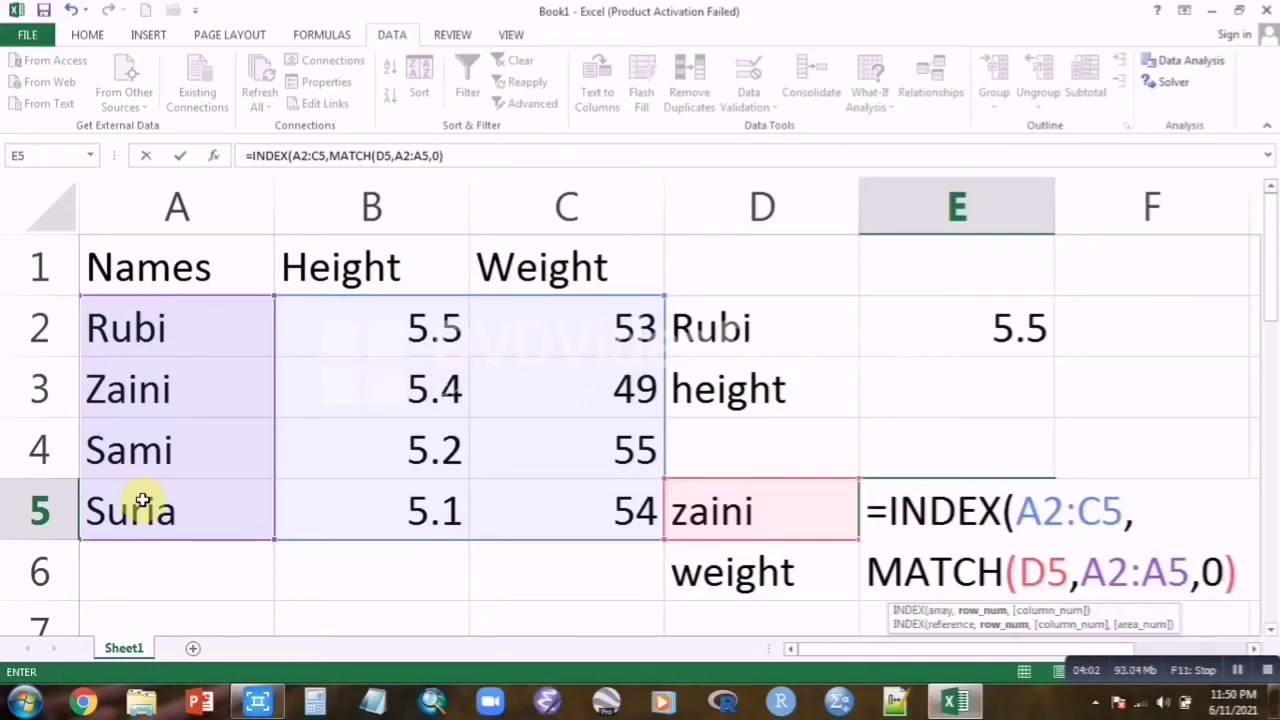
Add MATCH(D6,A1:C1,0) as the column number argument in E5 and close the INDEX formula's parentheses
{"action": "type", "text": ",m"}
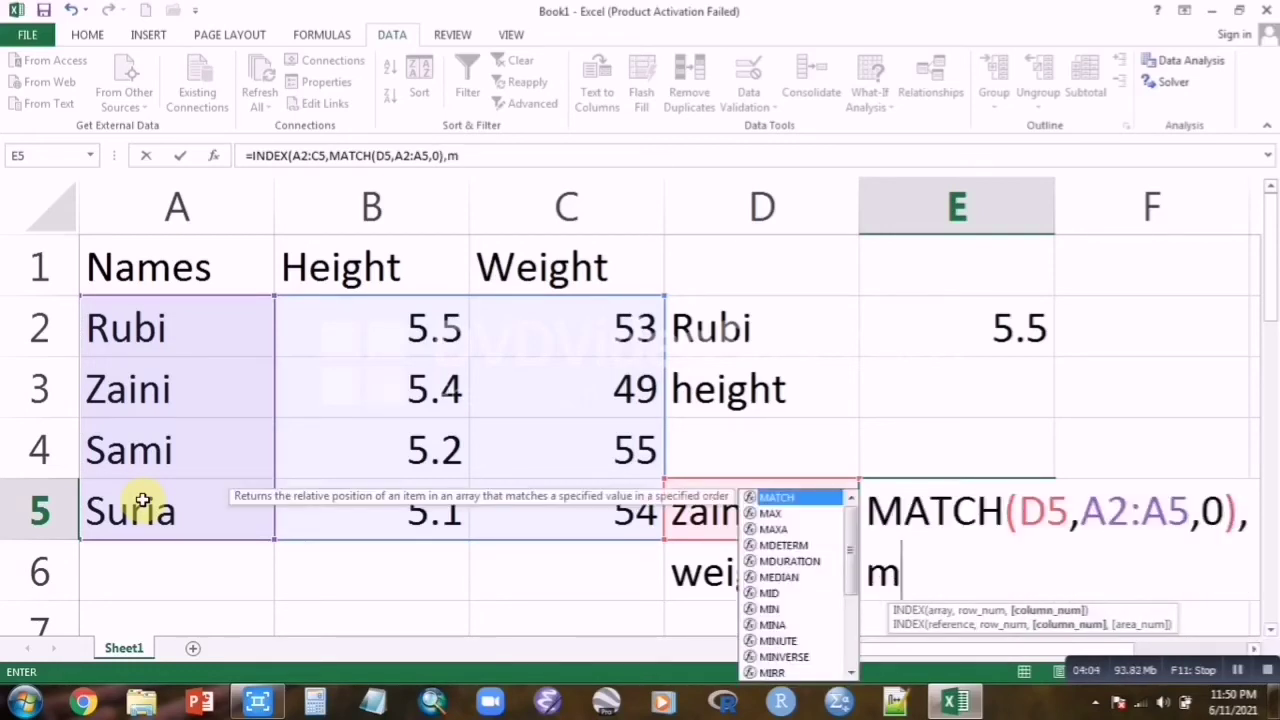
{"action": "type", "text": "atch"}
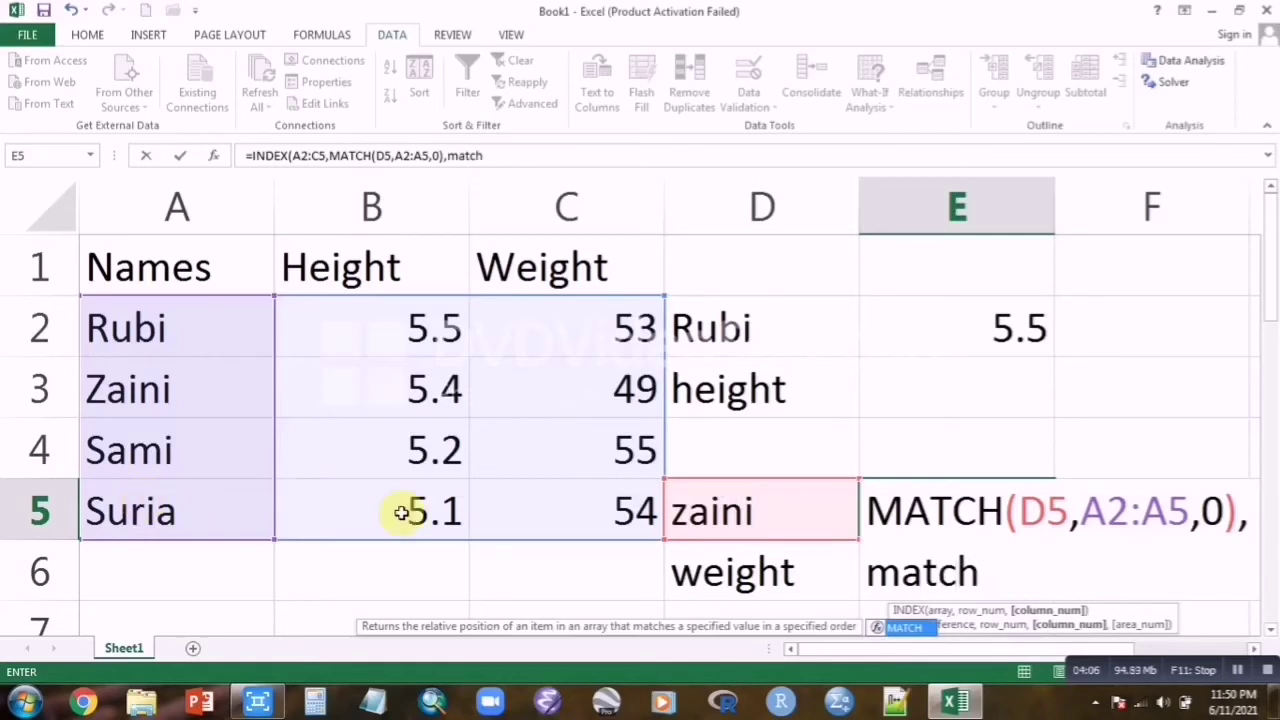
{"action": "double_click", "coordinate": [903, 627]}
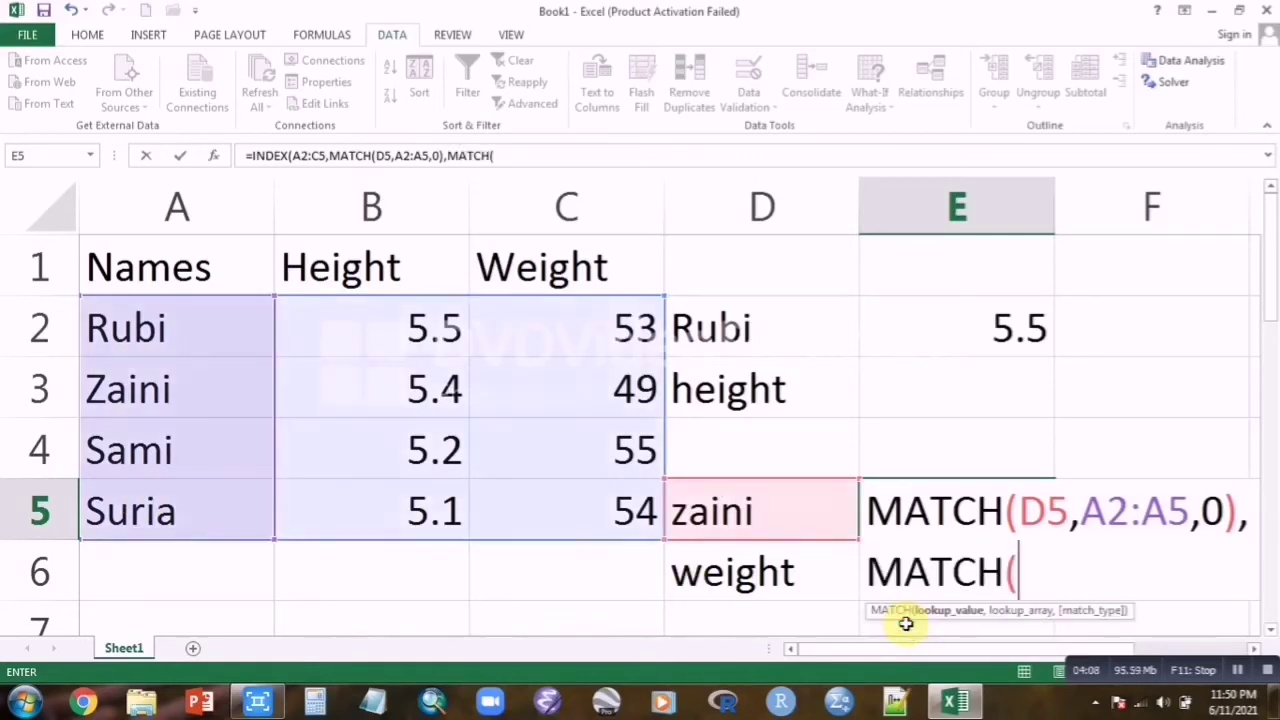
{"action": "left_click", "coordinate": [775, 570]}
{"action": "type", "text": ","}
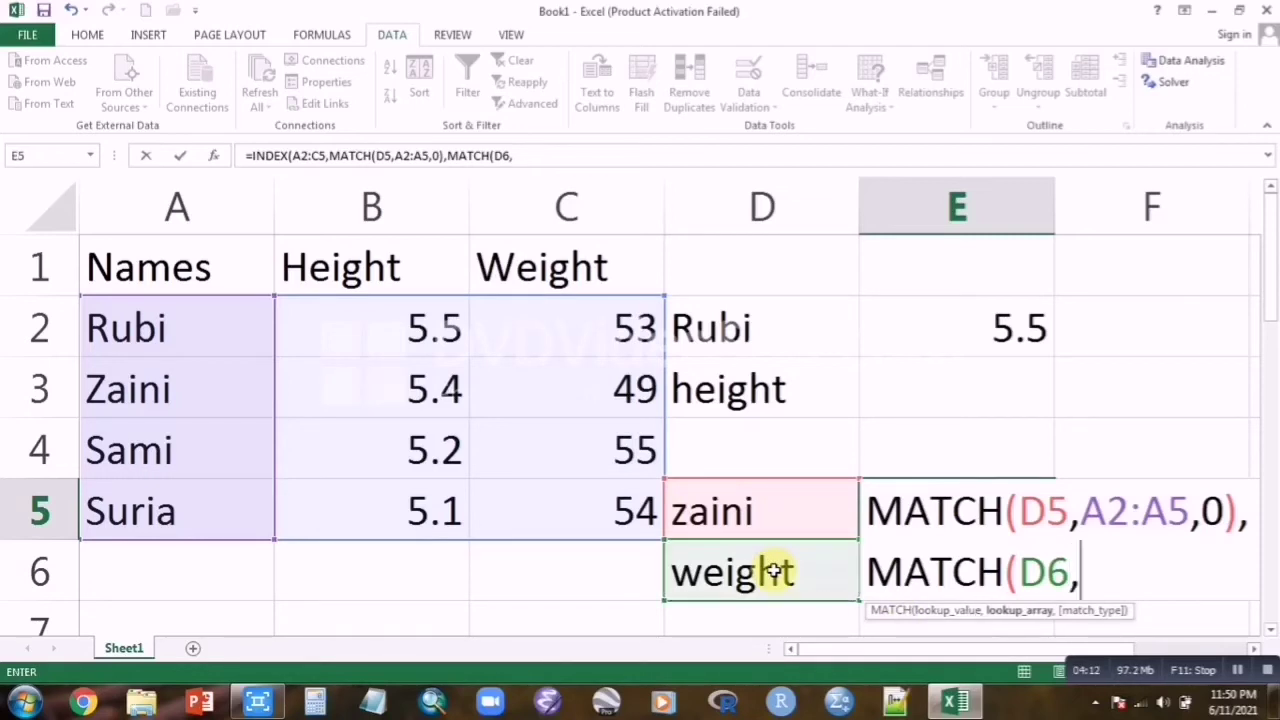
{"action": "left_click", "coordinate": [183, 268]}
{"action": "left_click_drag", "start_coordinate": [183, 268], "coordinate": [560, 268]}
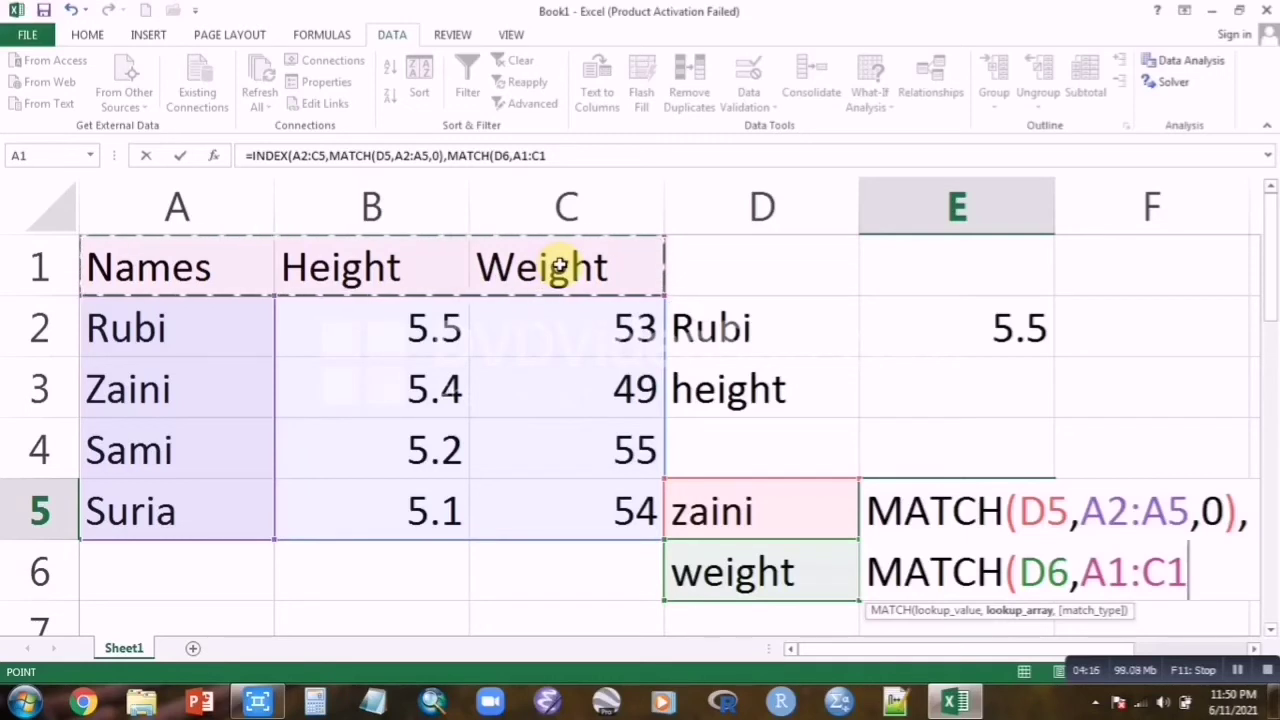
{"action": "type", "text": ",0"}
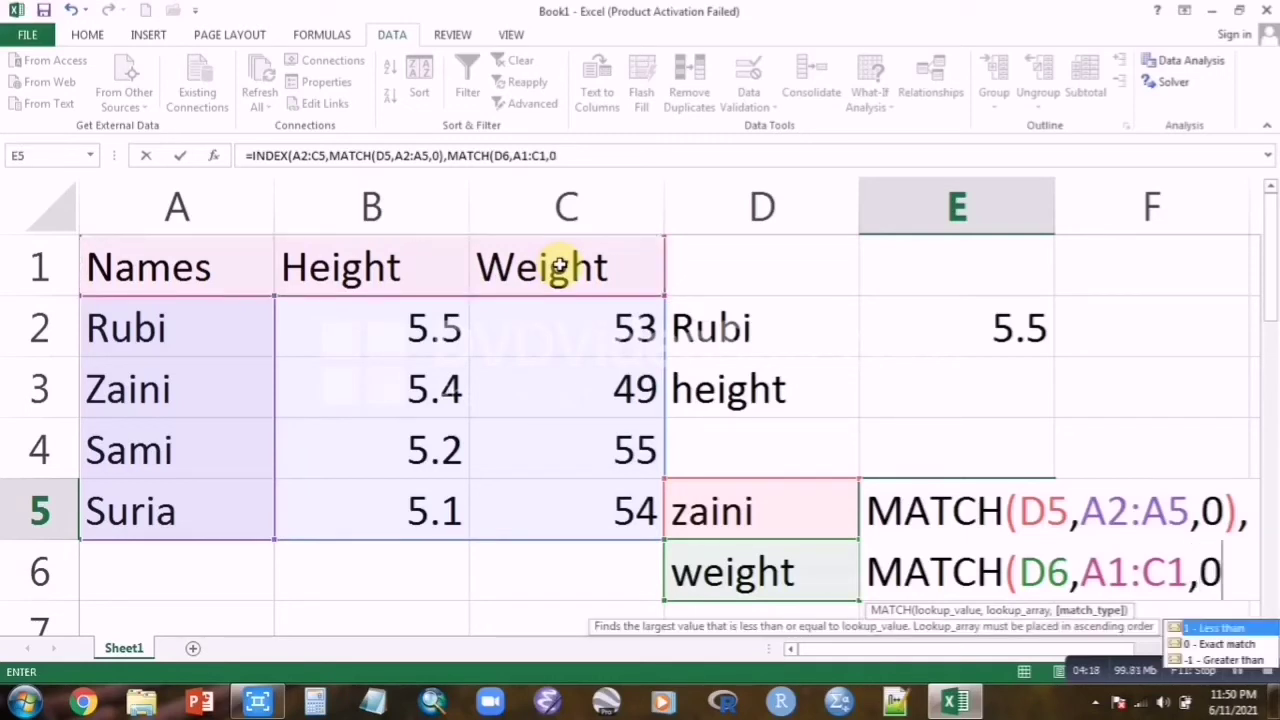
{"action": "type", "text": ")"}
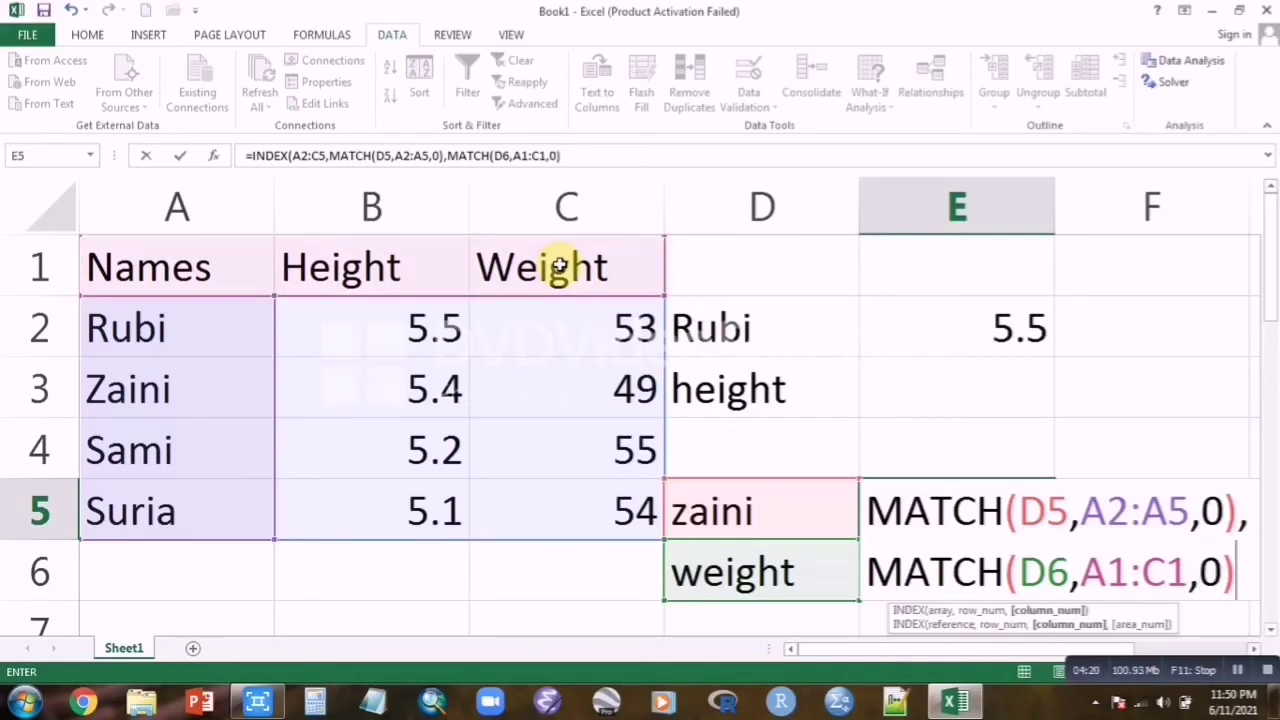
{"action": "type", "text": ")"}
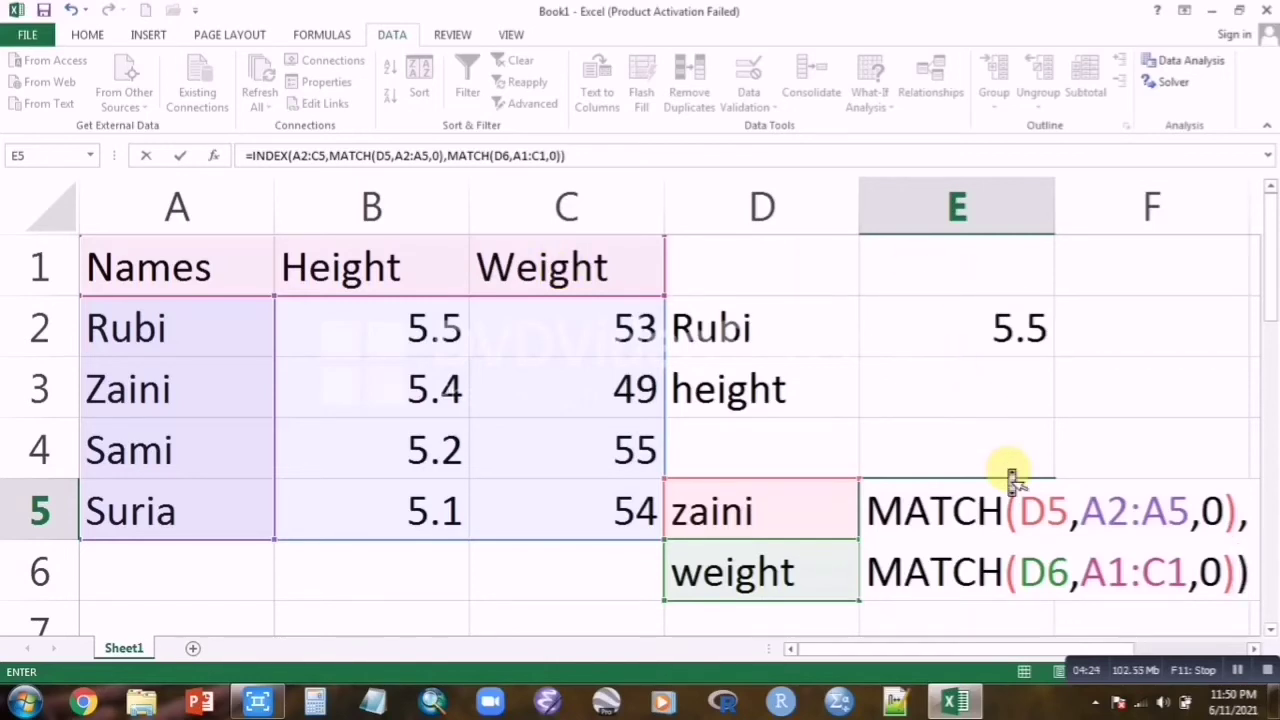
Commit the completed INDEX formula with its two MATCH functions in cell E5
{"action": "scroll", "coordinate": [1012, 478], "scroll_direction": "down", "scroll_amount": 1}
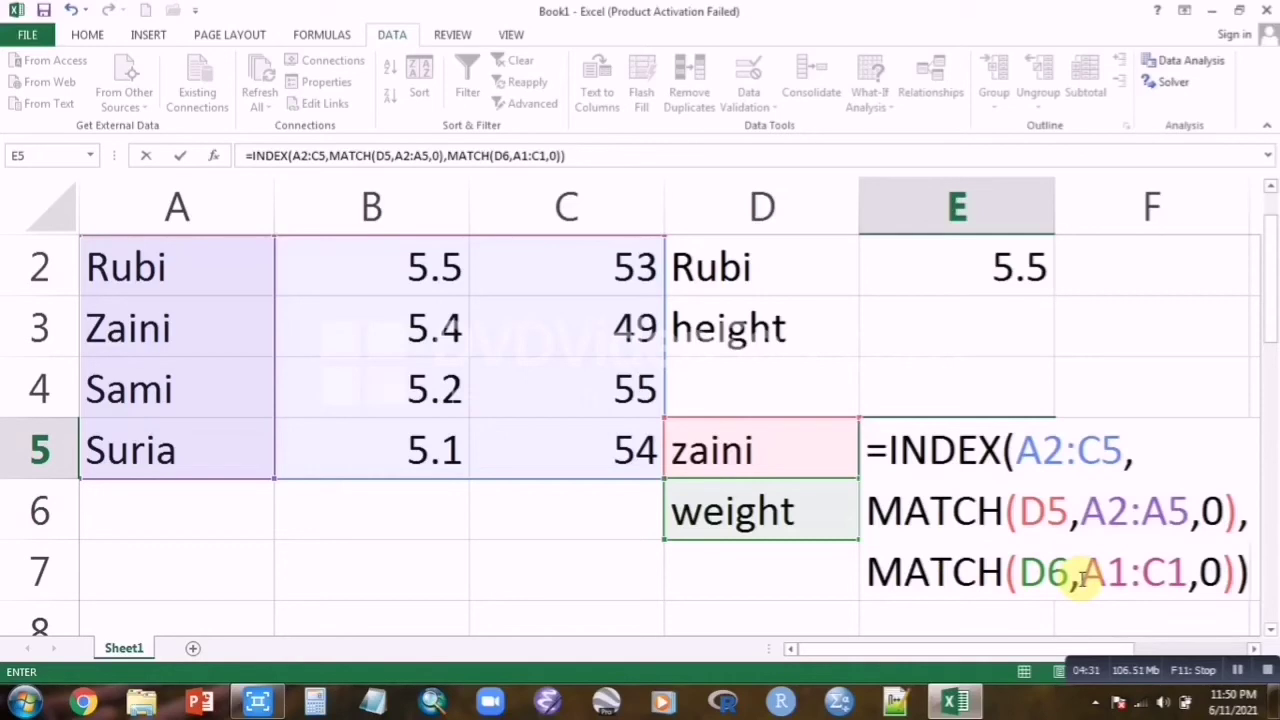
{"action": "key", "text": "Return"}
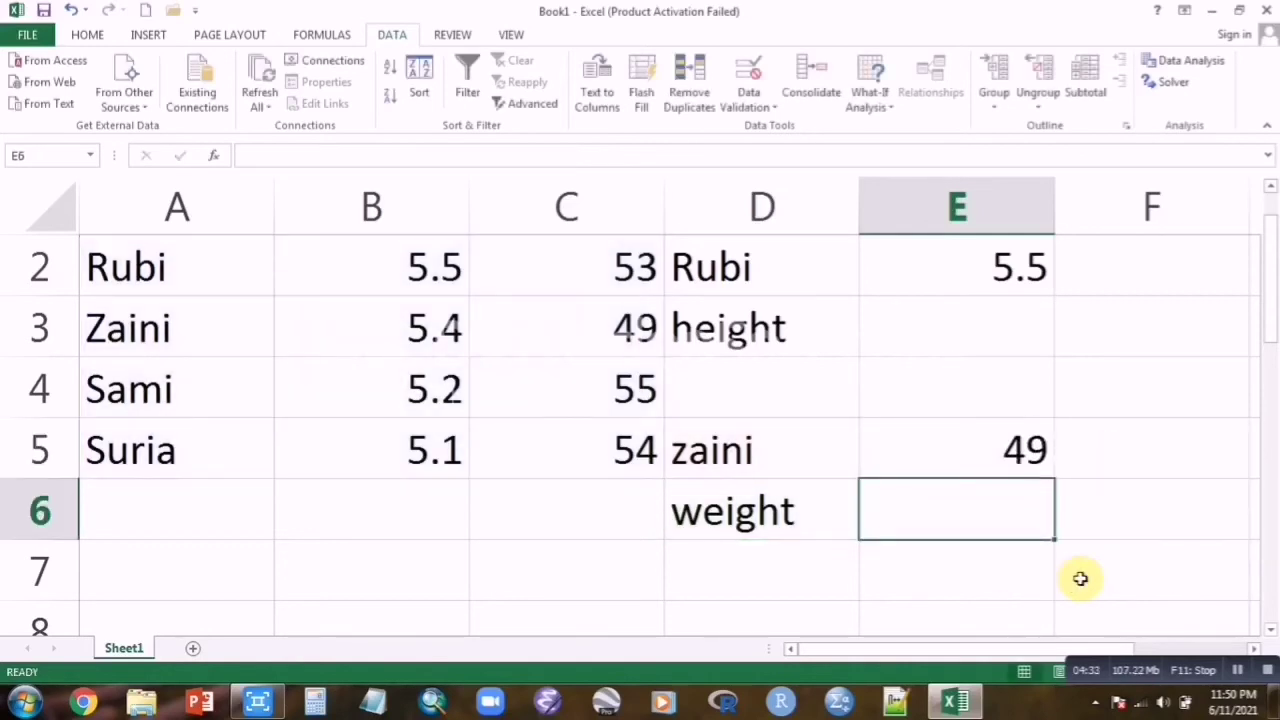
{"action": "scroll", "coordinate": [866, 514], "scroll_direction": "up", "scroll_amount": 1}
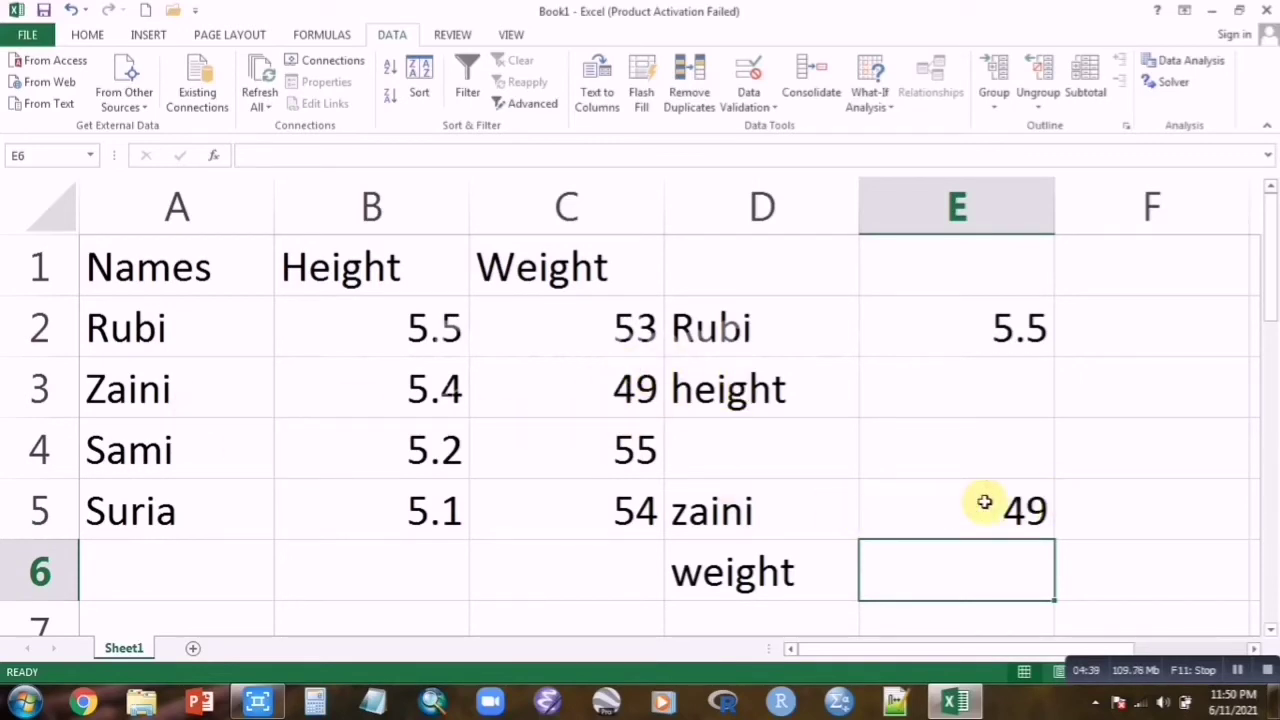
Add a data validation list to cell D5 that uses the names in =$A$2:$A$5 as its source
{"action": "left_click", "coordinate": [791, 507]}
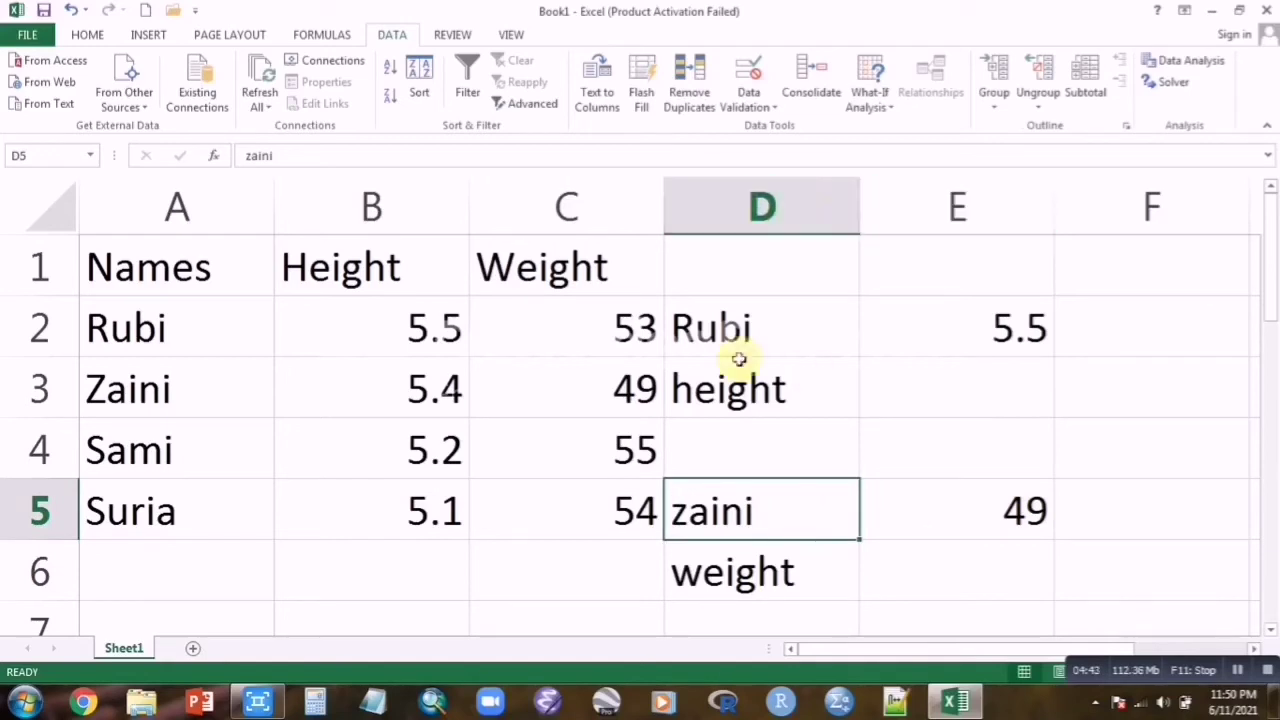
{"action": "left_click", "coordinate": [777, 114]}
{"action": "left_click", "coordinate": [777, 127]}
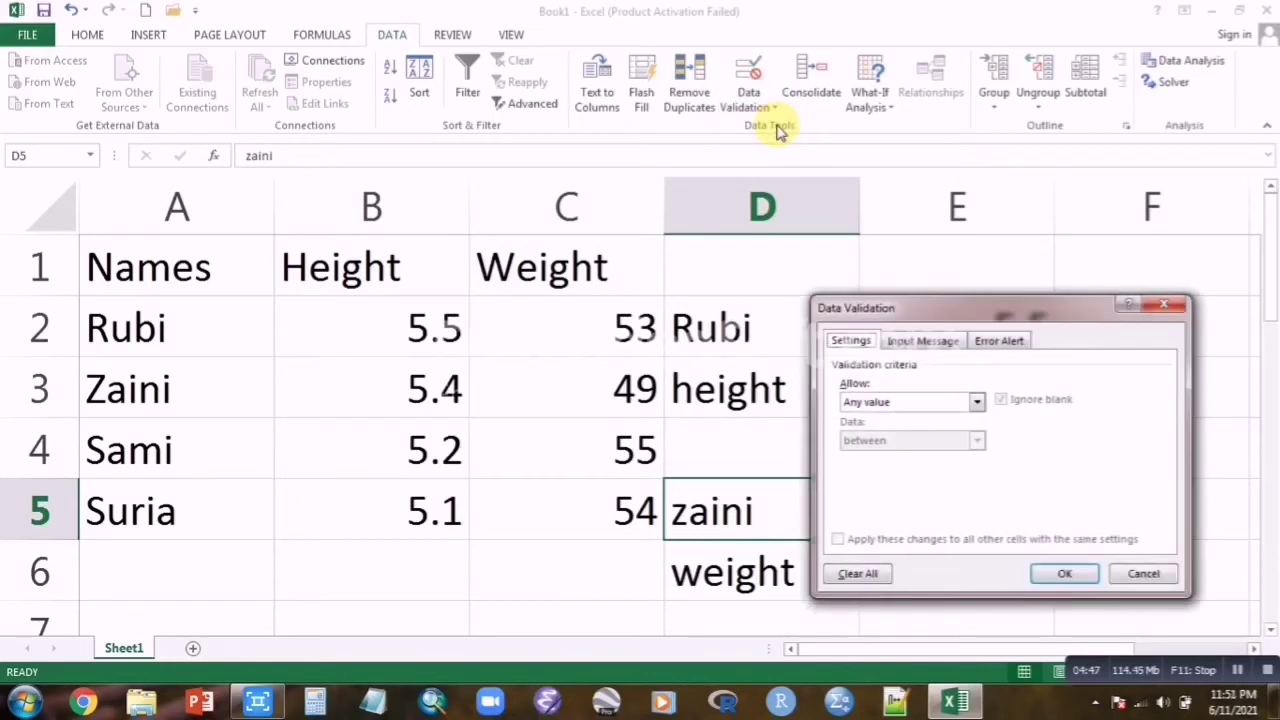
{"action": "left_click", "coordinate": [977, 403]}
{"action": "left_click", "coordinate": [877, 461]}
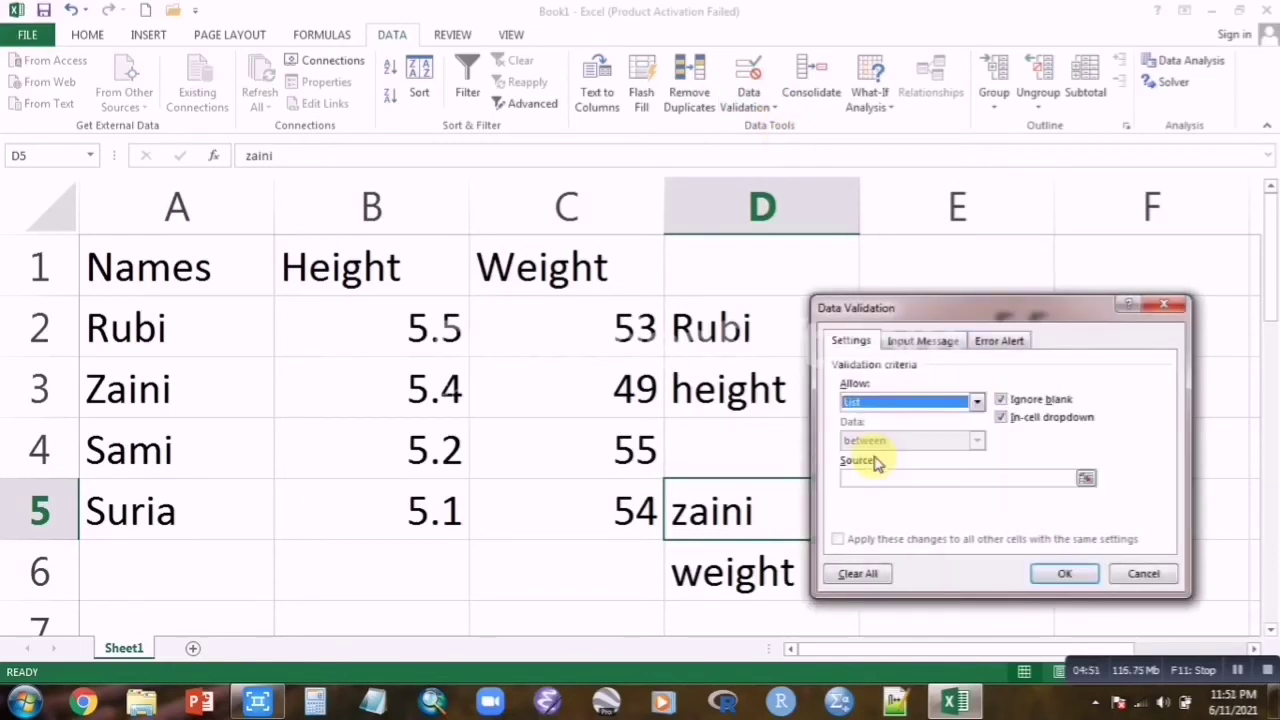
{"action": "left_click", "coordinate": [886, 478]}
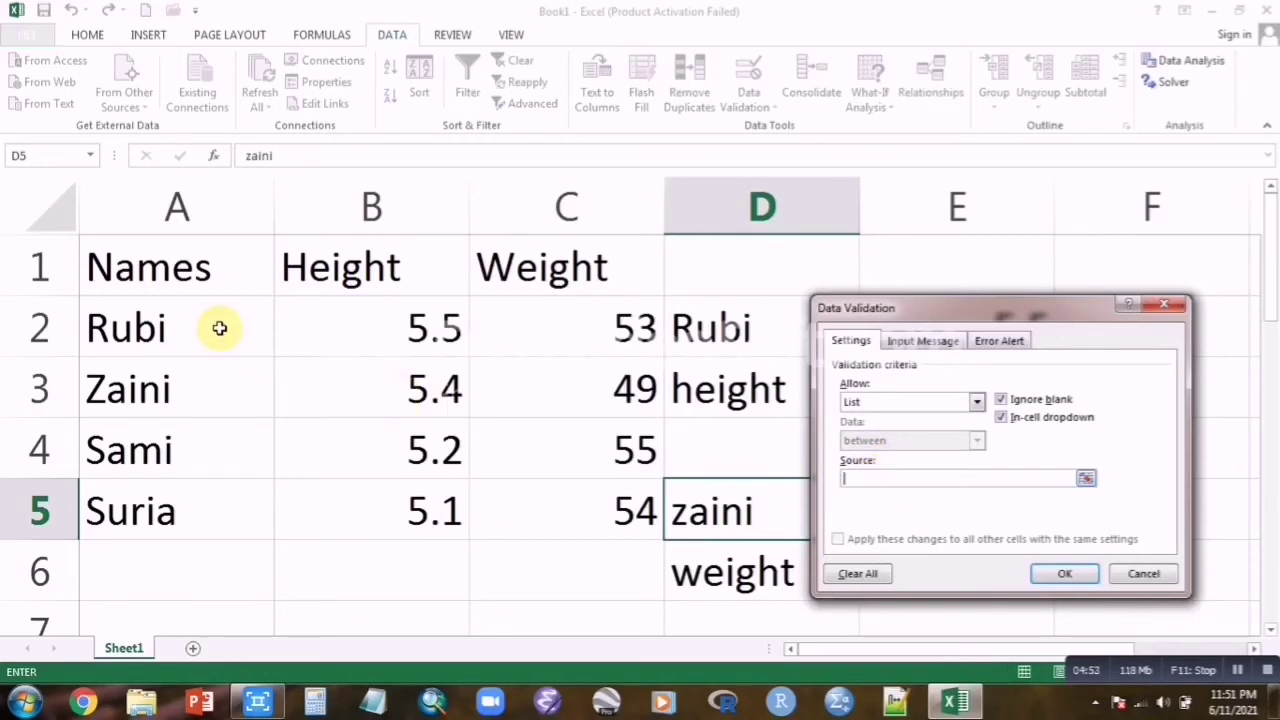
{"action": "left_click_drag", "start_coordinate": [220, 328], "coordinate": [194, 491]}
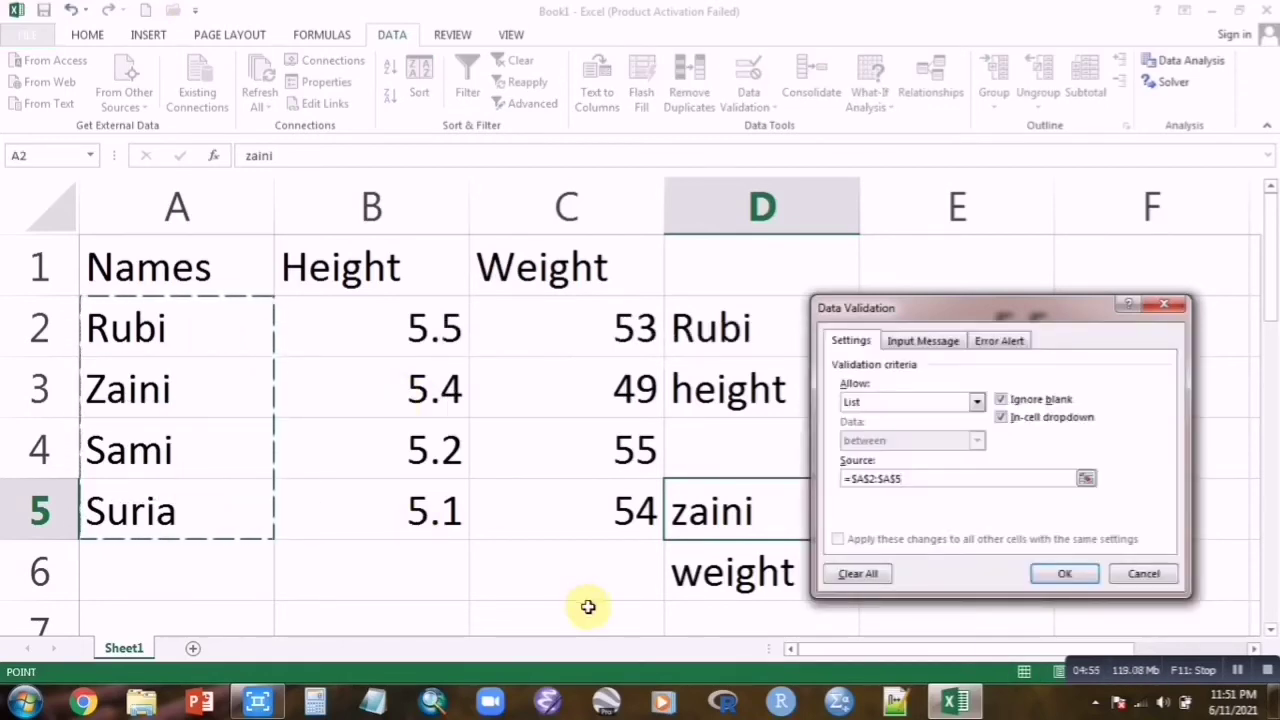
{"action": "left_click", "coordinate": [1062, 572]}
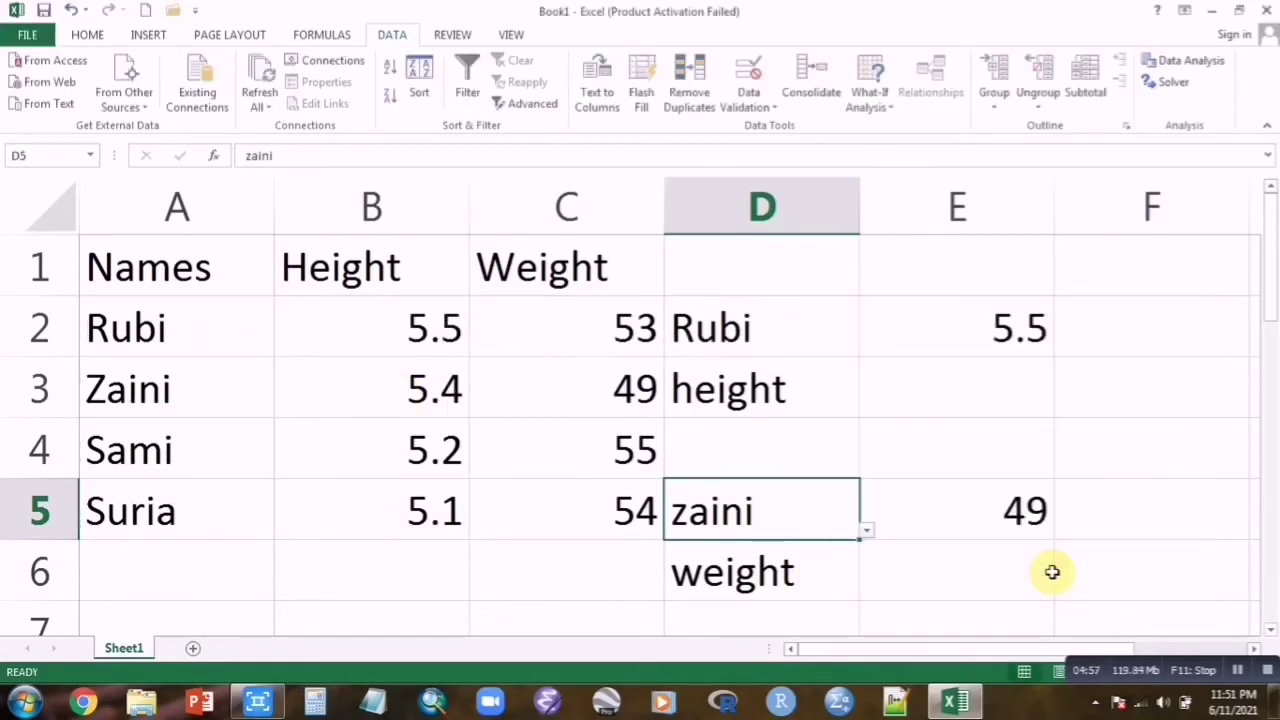
Try the list in D5 with the name from row 4, switch it to the name from row 2, and open E5's formula for review
{"action": "left_click", "coordinate": [866, 531]}
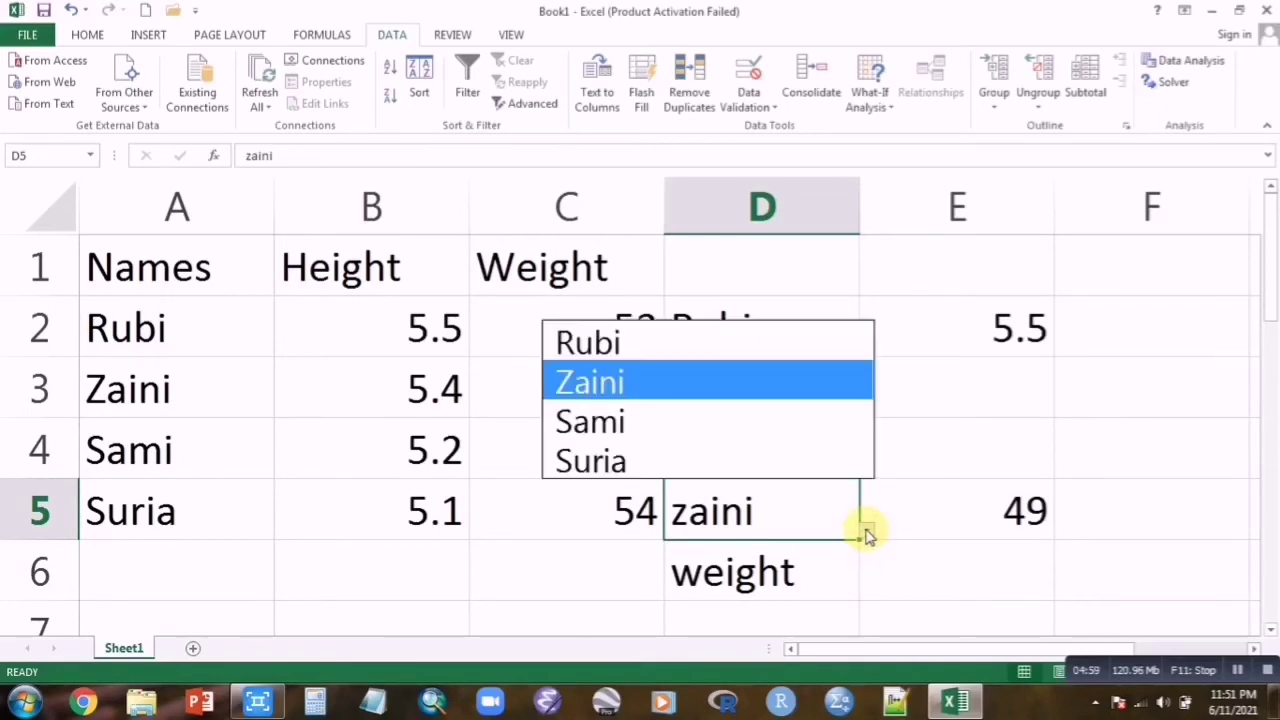
{"action": "left_click", "coordinate": [706, 435]}
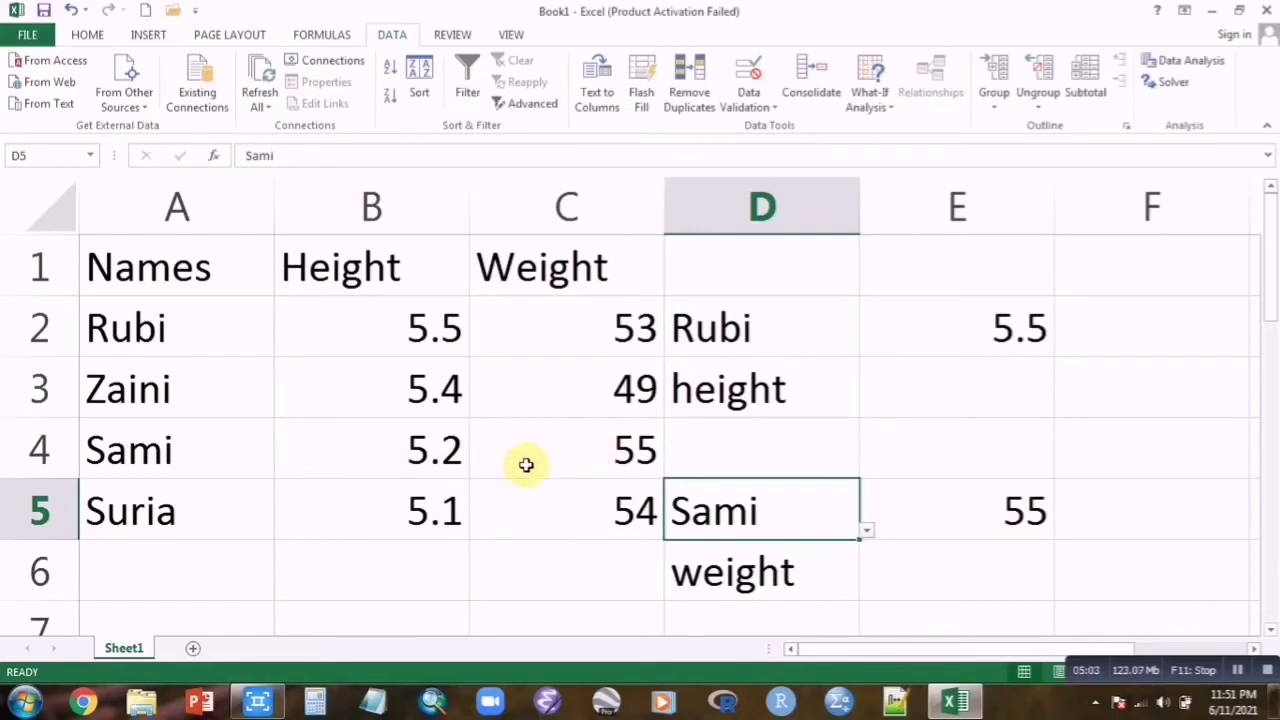
{"action": "left_click", "coordinate": [866, 533]}
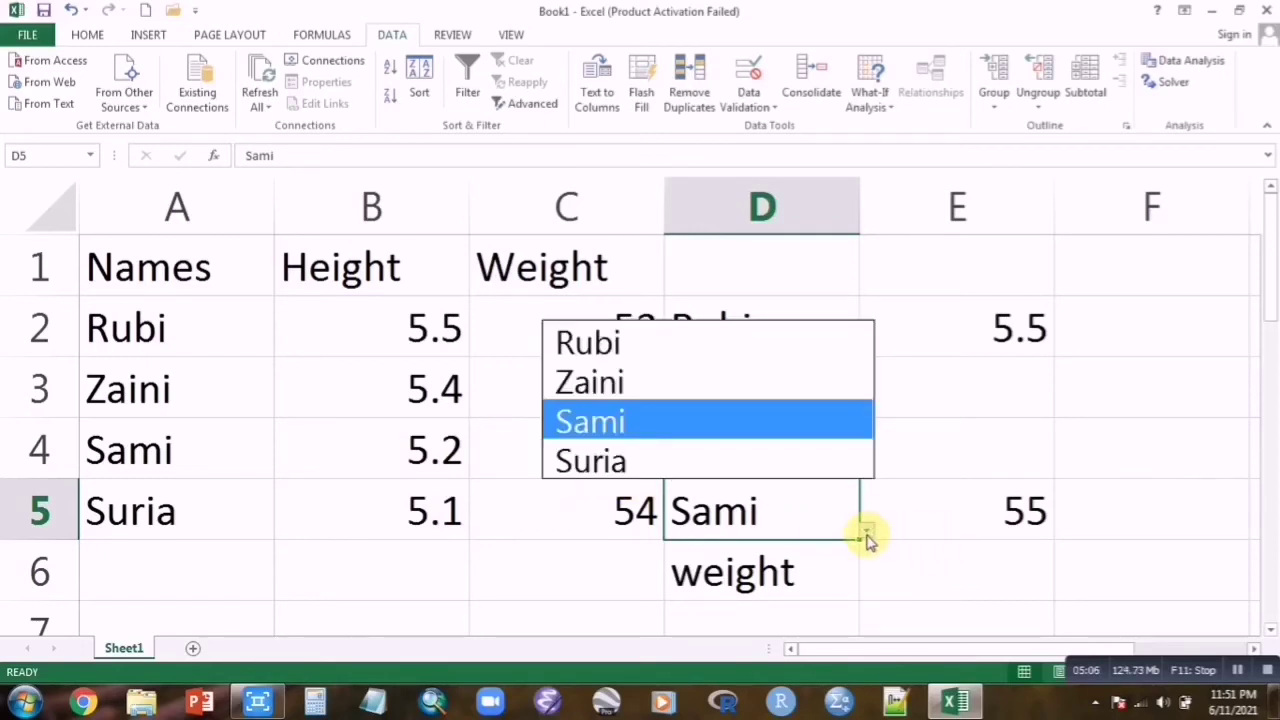
{"action": "left_click", "coordinate": [724, 346]}
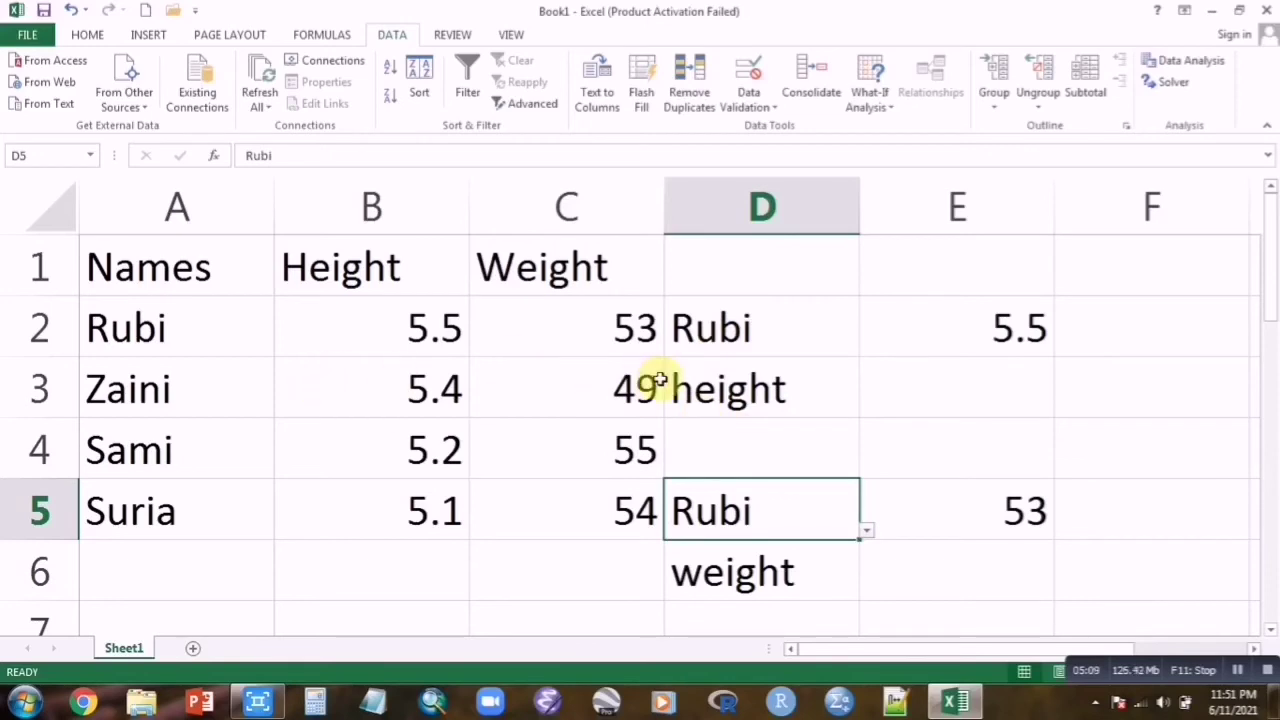
{"action": "double_click", "coordinate": [998, 516]}
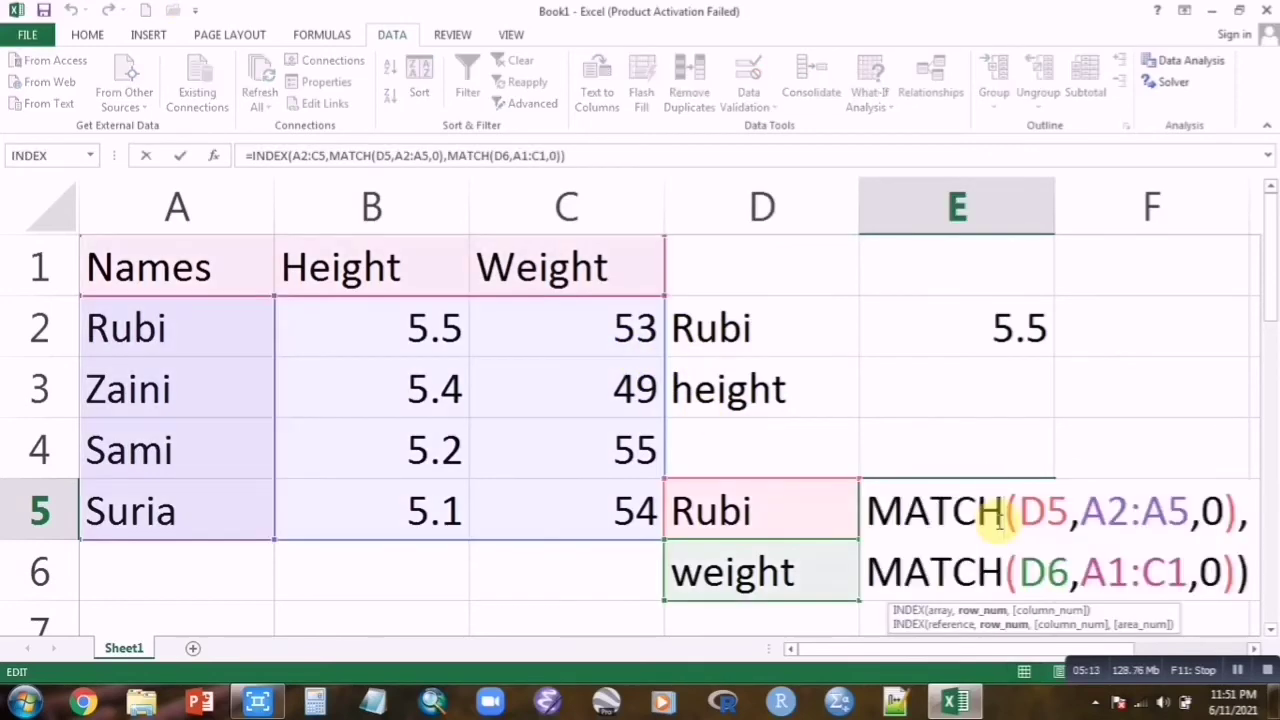
Review the INDEX and MATCH formula in cell E5 against the data table and the height lookup in E2
{"action": "scroll", "coordinate": [1003, 533], "scroll_direction": "down", "scroll_amount": 1}
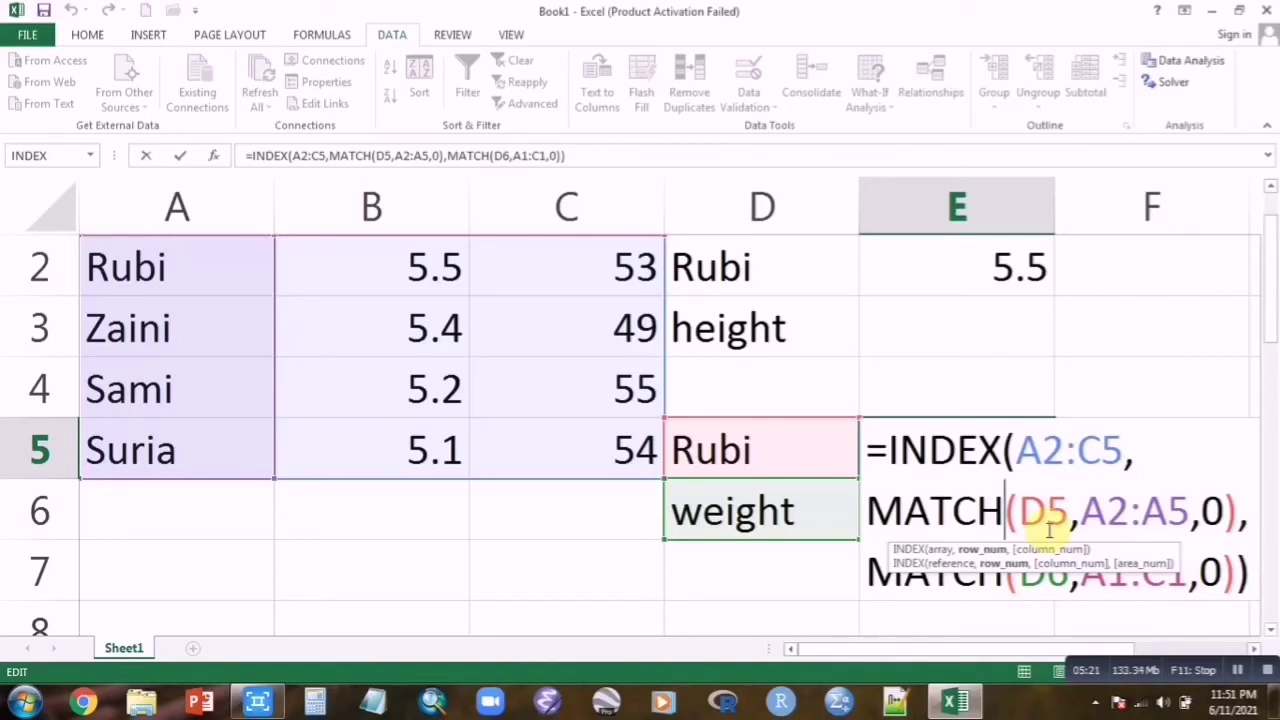
{"action": "scroll", "coordinate": [951, 397], "scroll_direction": "up", "scroll_amount": 1}
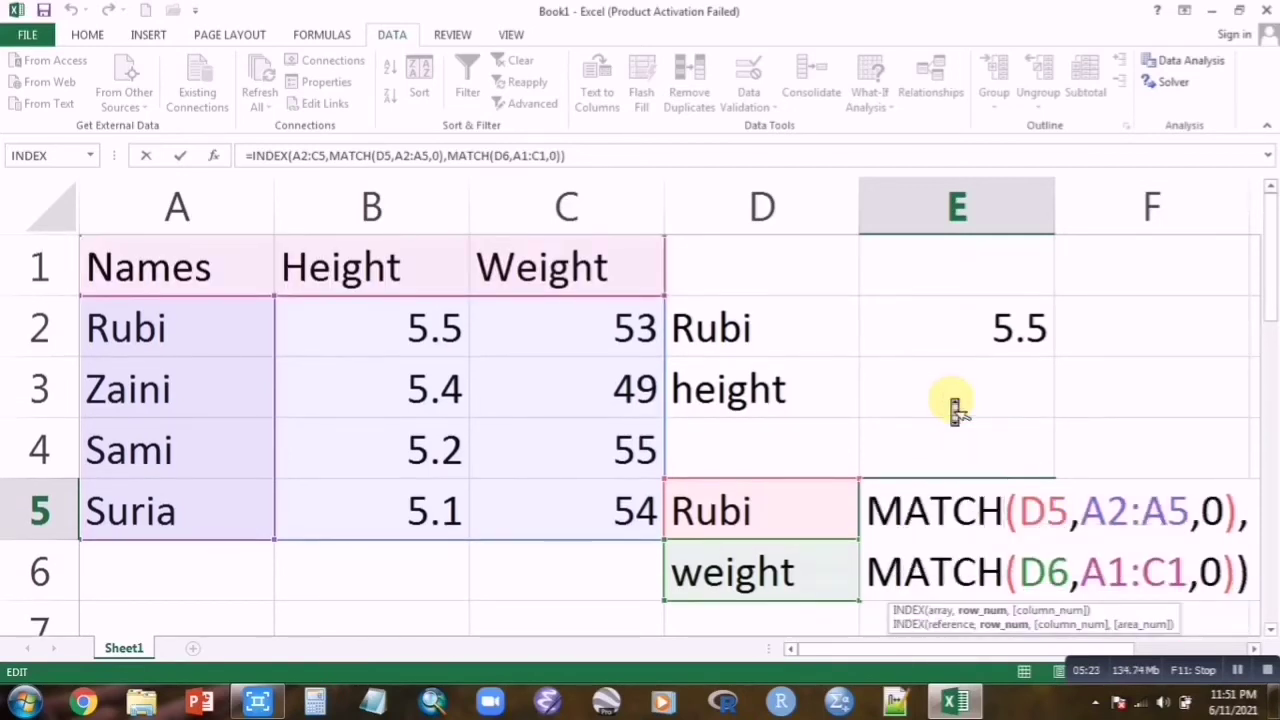
{"action": "double_click", "coordinate": [957, 328]}
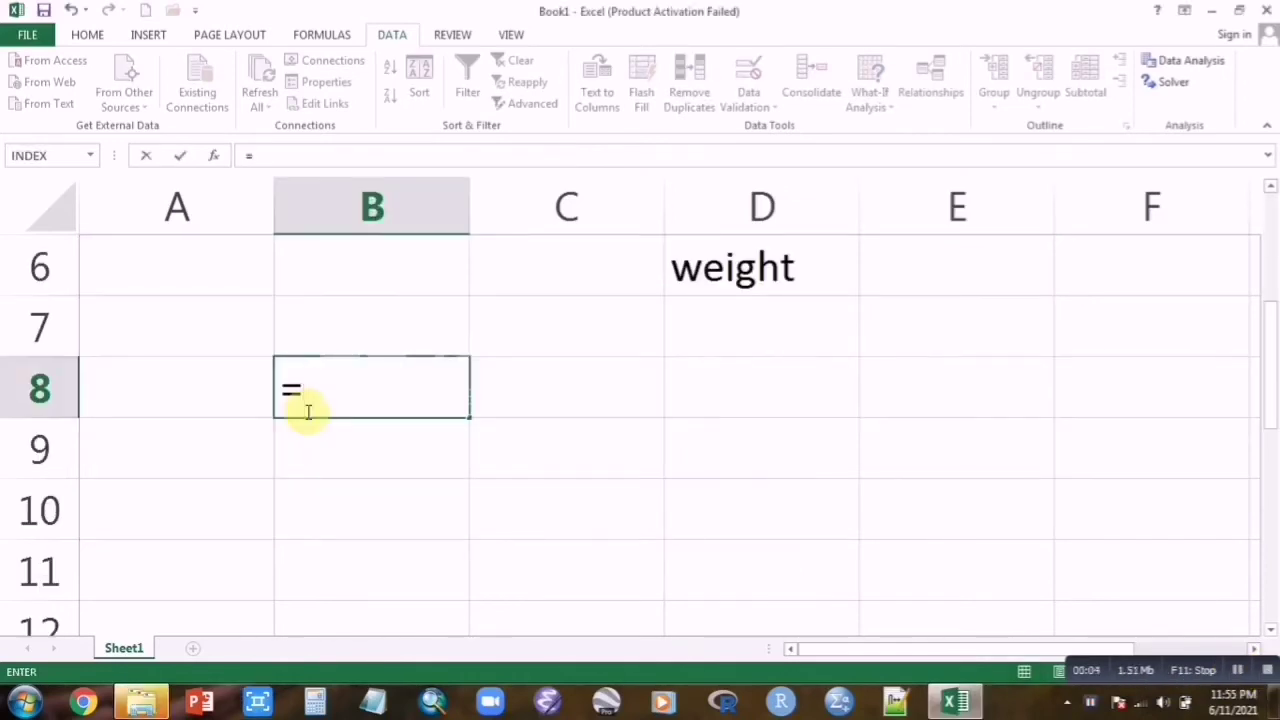
Begin a generic syntax formula in cell B8 as =INDEX(array,MATCH( using the suggested functions
{"action": "type", "text": "in"}
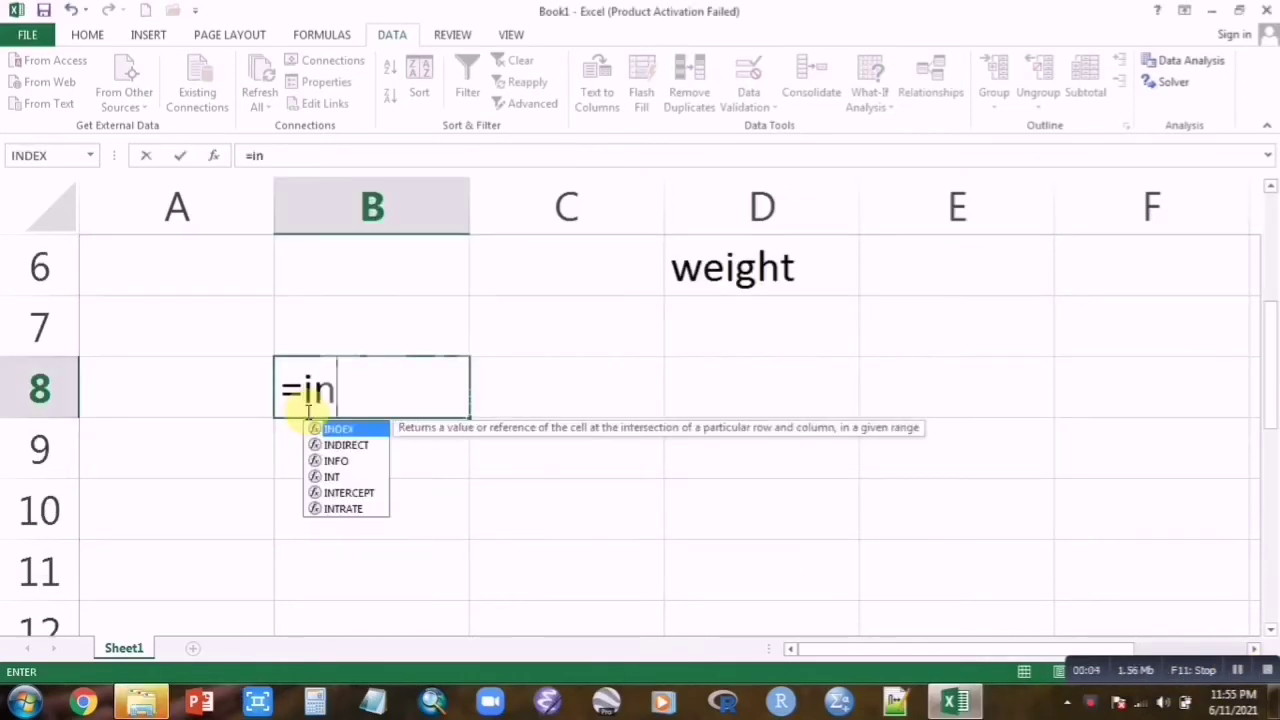
{"action": "type", "text": "dex"}
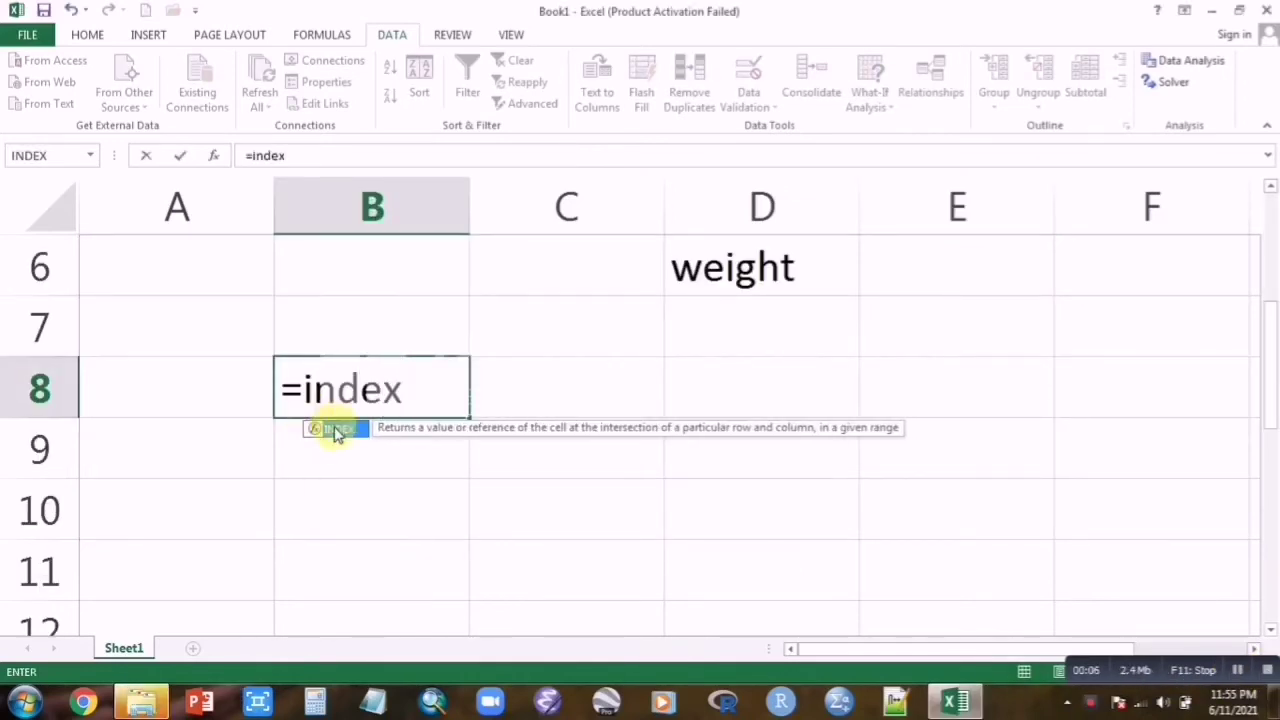
{"action": "double_click", "coordinate": [331, 432]}
{"action": "type", "text": "a"}
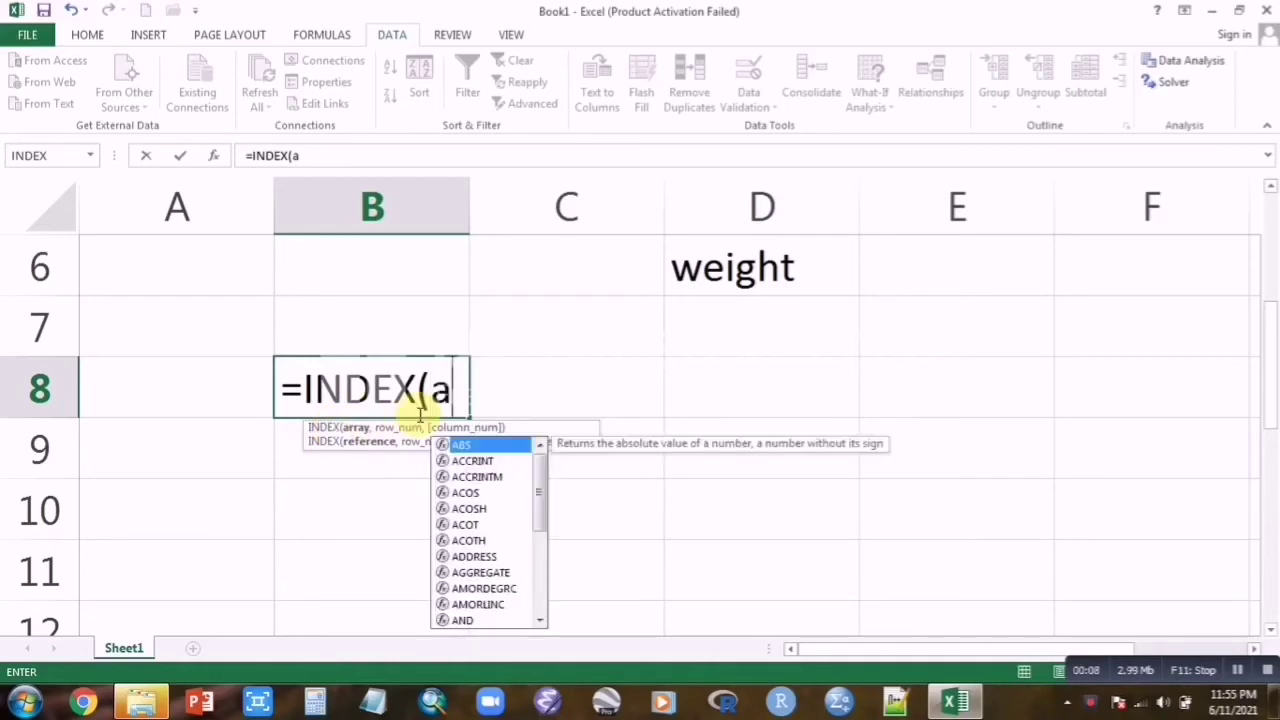
{"action": "type", "text": "rray,match"}
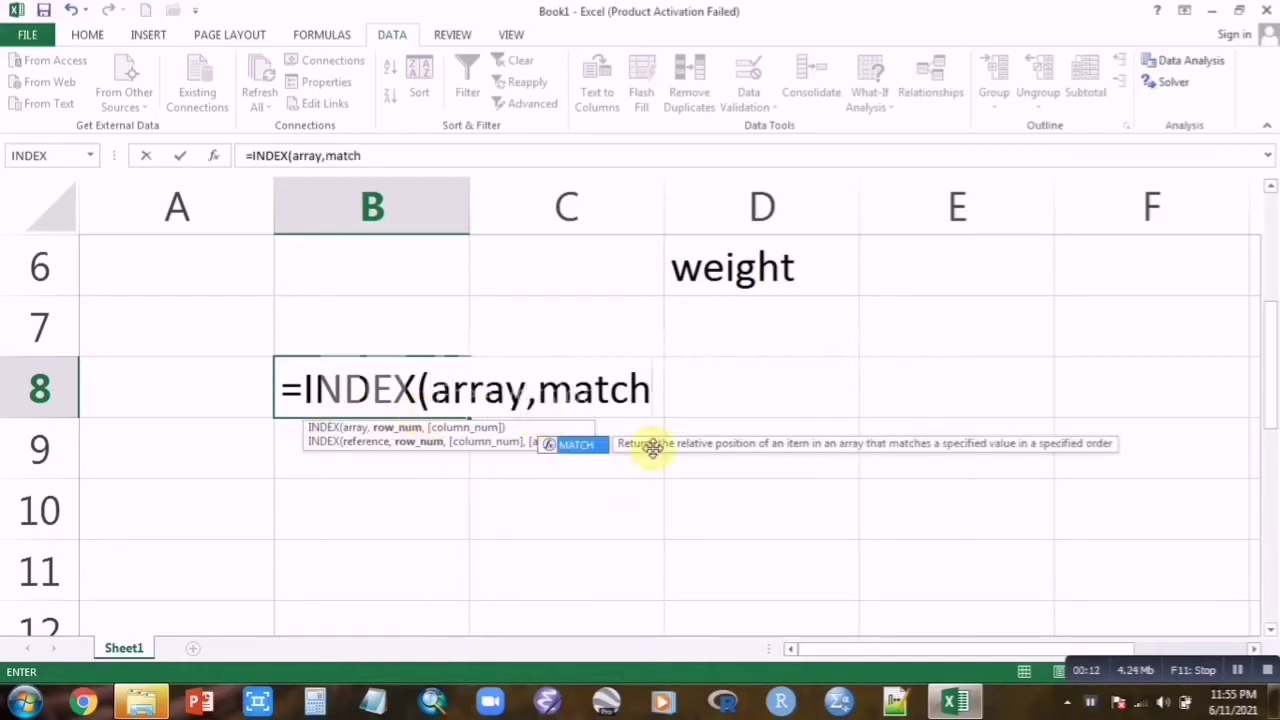
{"action": "double_click", "coordinate": [571, 446]}
Fill in the first MATCH in B8 with the placeholder arguments lookup_value,array,0 and close its parenthesis
{"action": "type", "text": "l"}
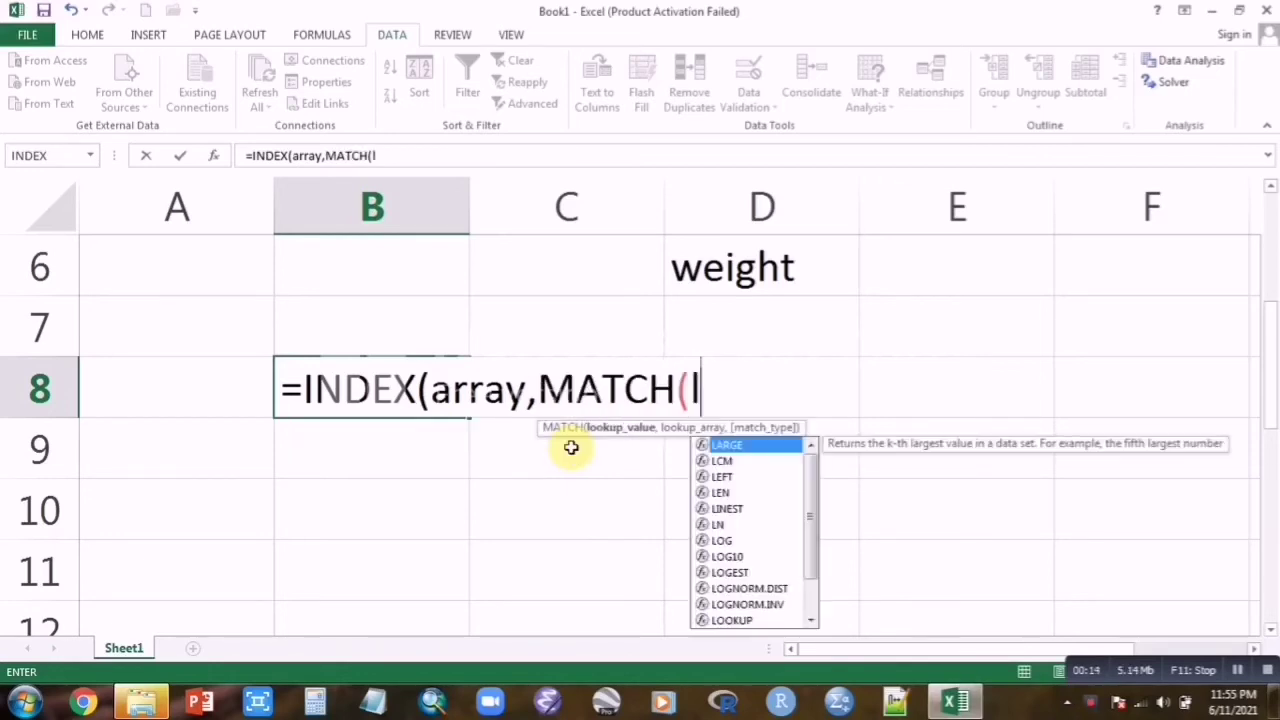
{"action": "type", "text": "ookup"}
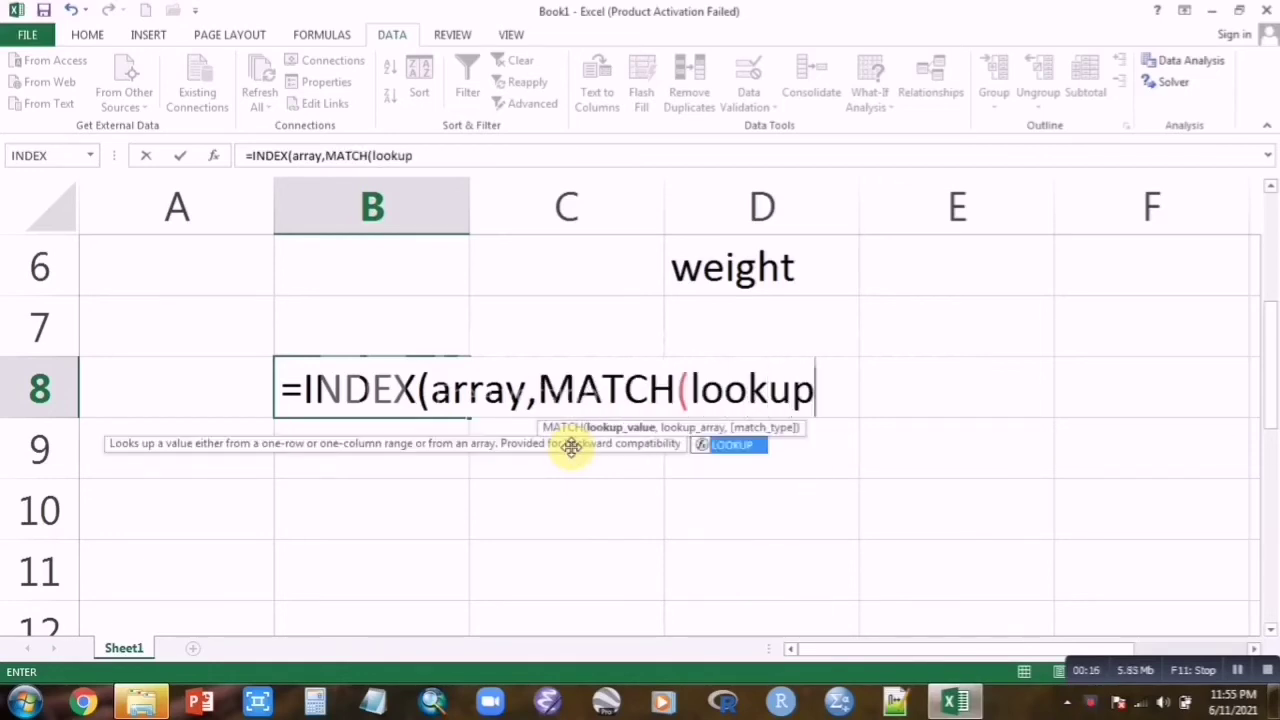
{"action": "type", "text": "_"}
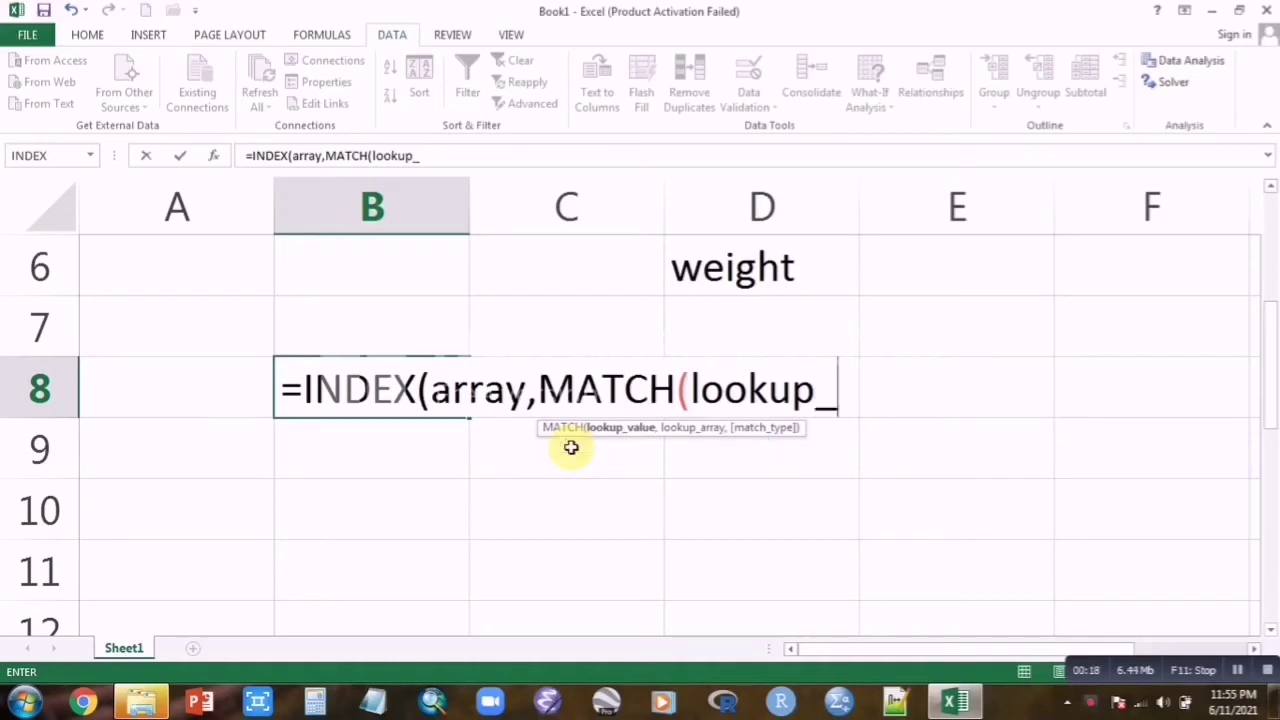
{"action": "type", "text": "value"}
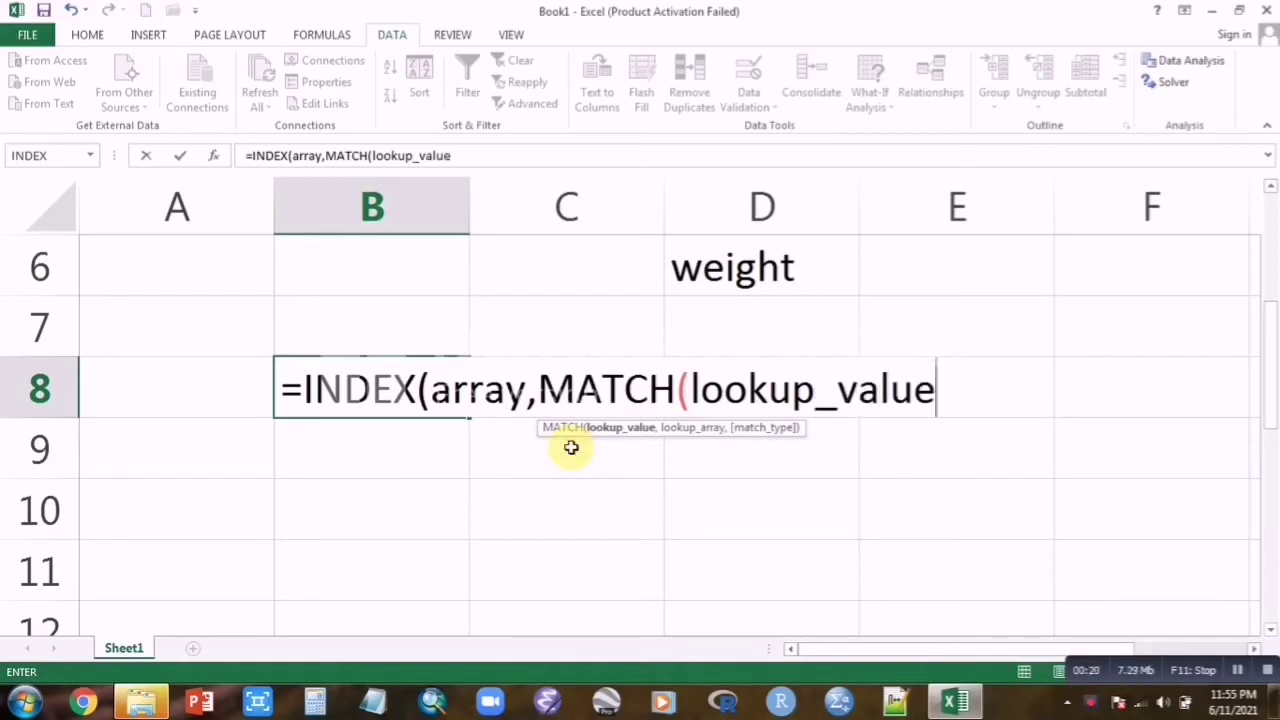
{"action": "type", "text": ","}
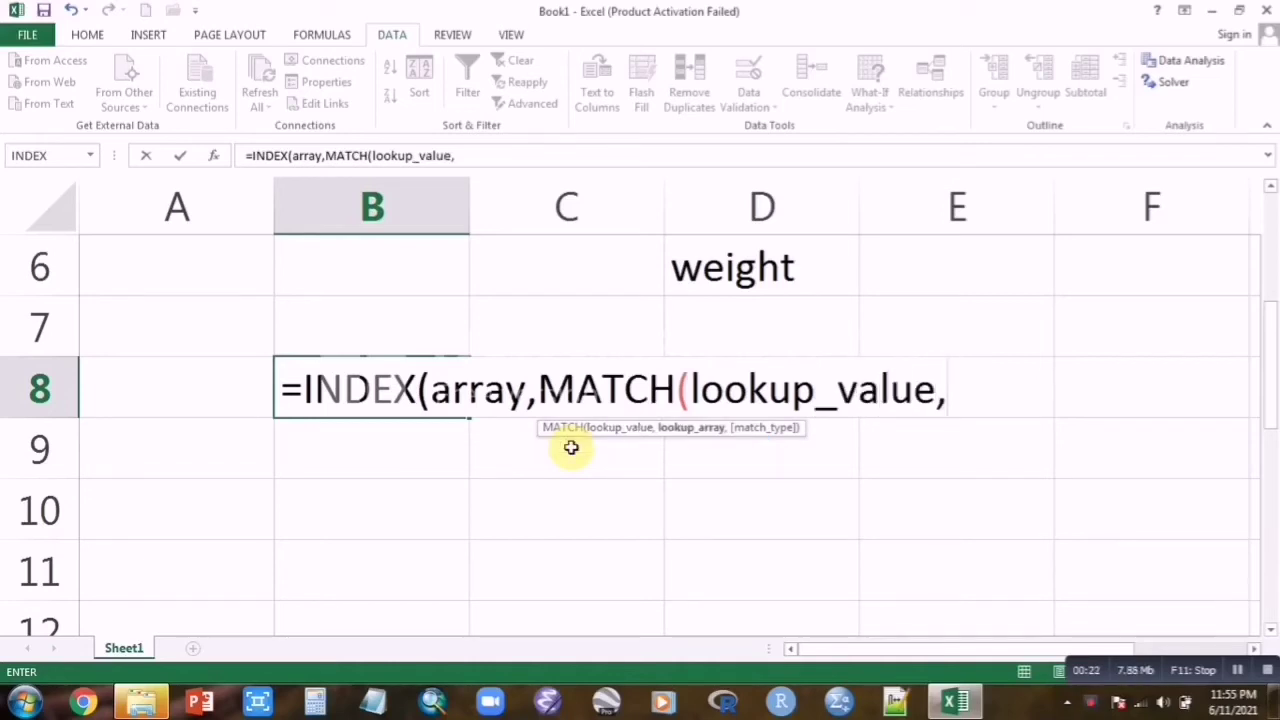
{"action": "type", "text": "array"}
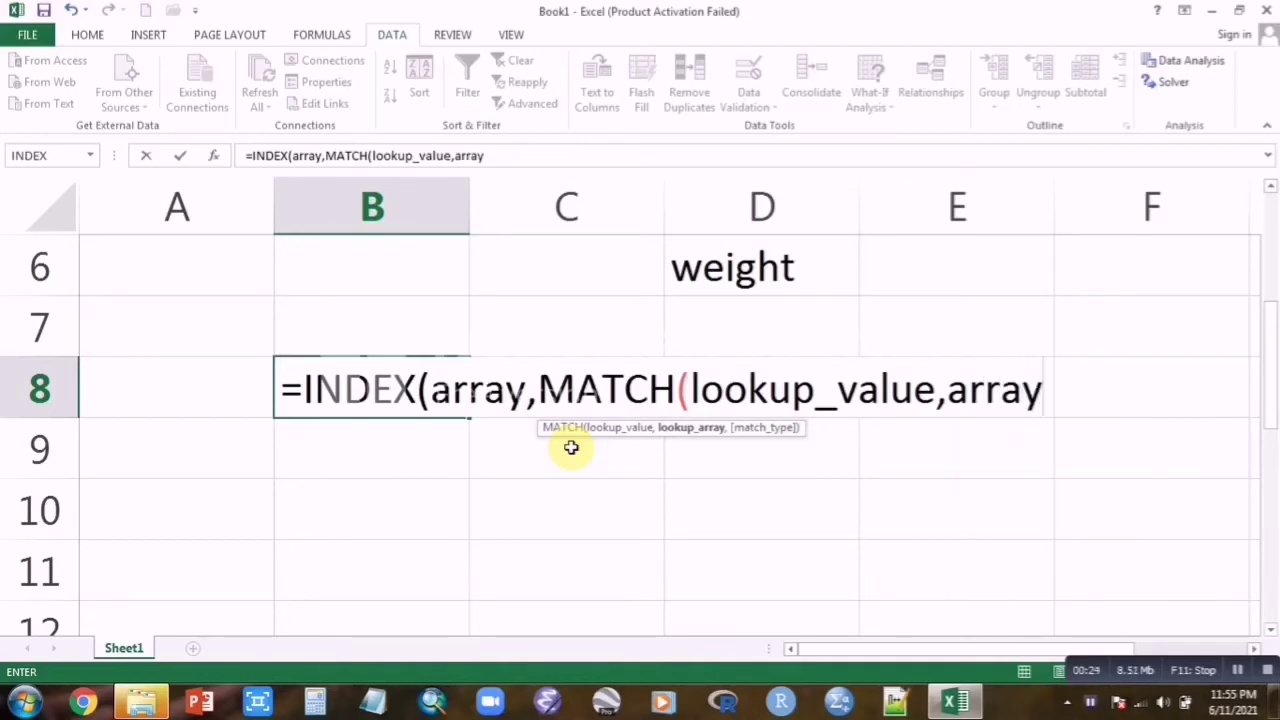
{"action": "type", "text": ","}
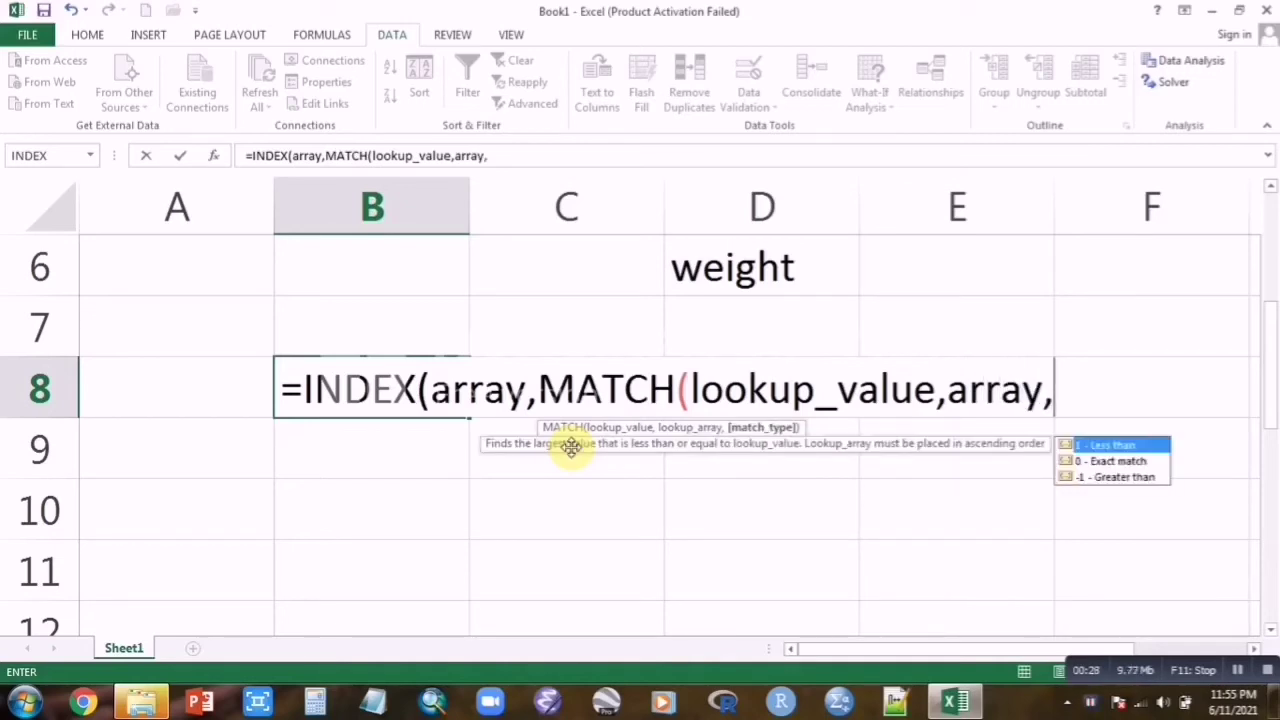
{"action": "type", "text": "0"}
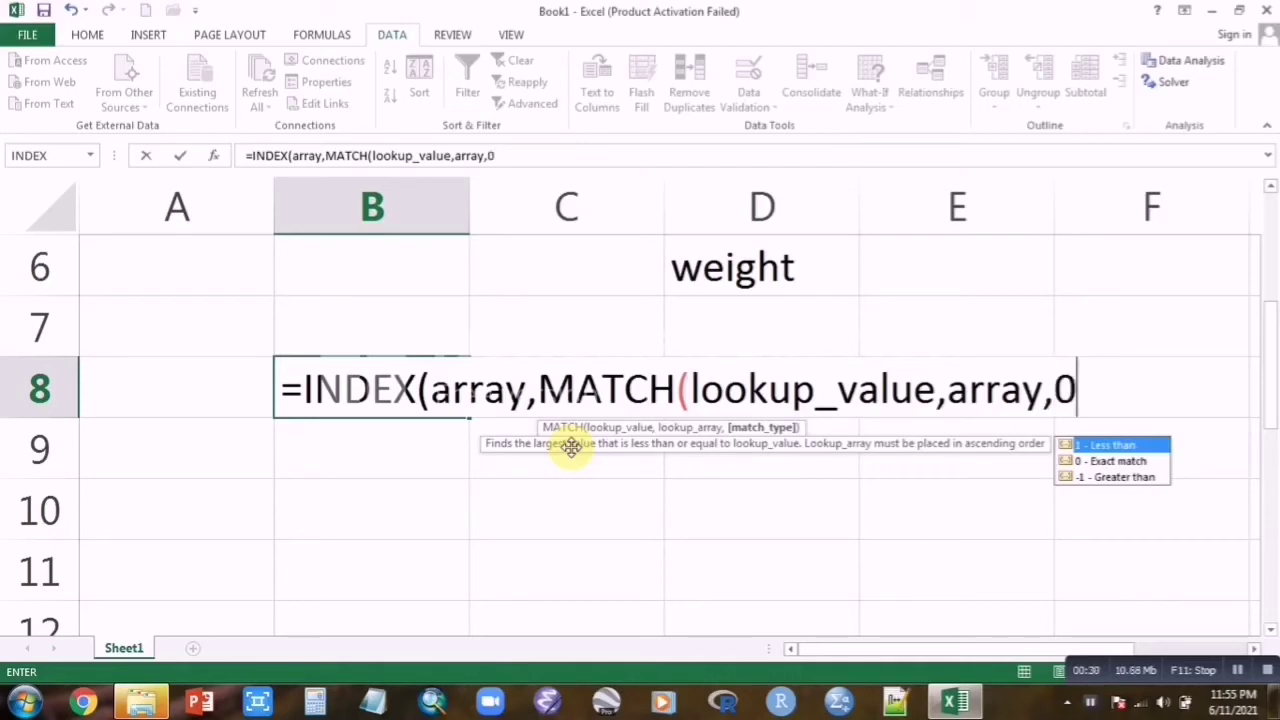
{"action": "type", "text": ")"}
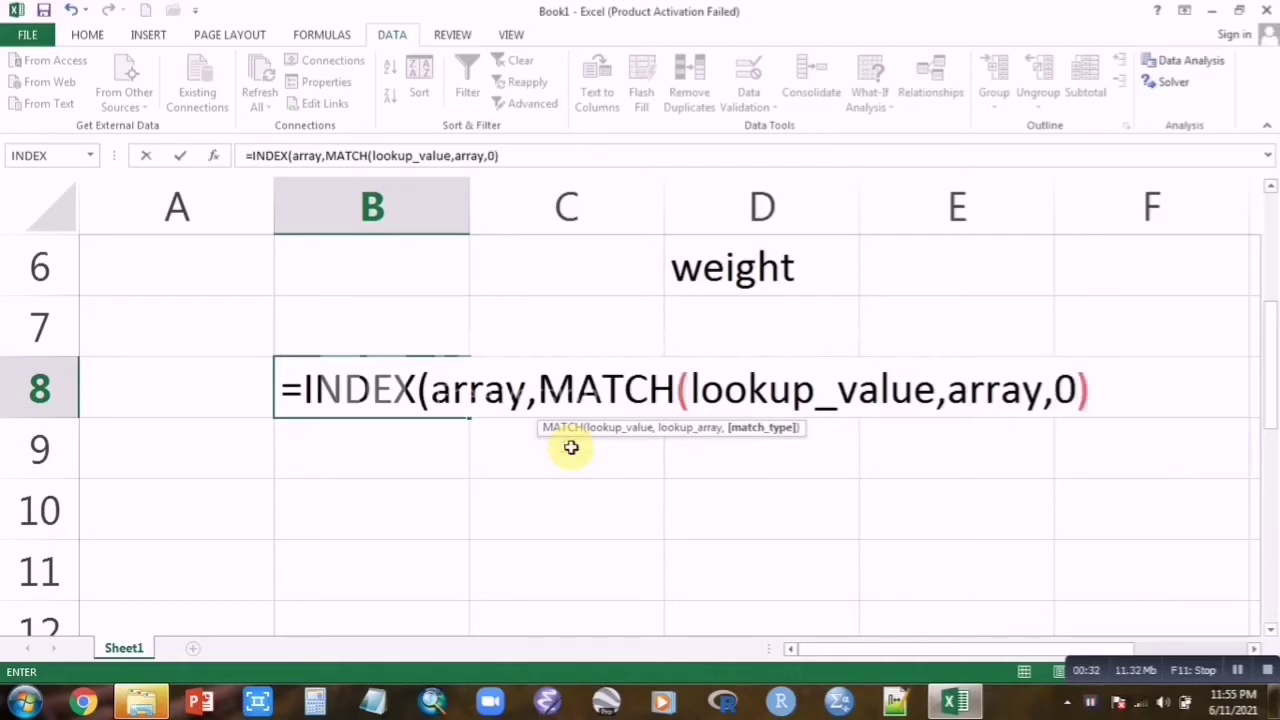
Add a second MATCH(lookup_value,array,0) as the column argument in B8 and close the INDEX function
{"action": "type", "text": ",mat"}
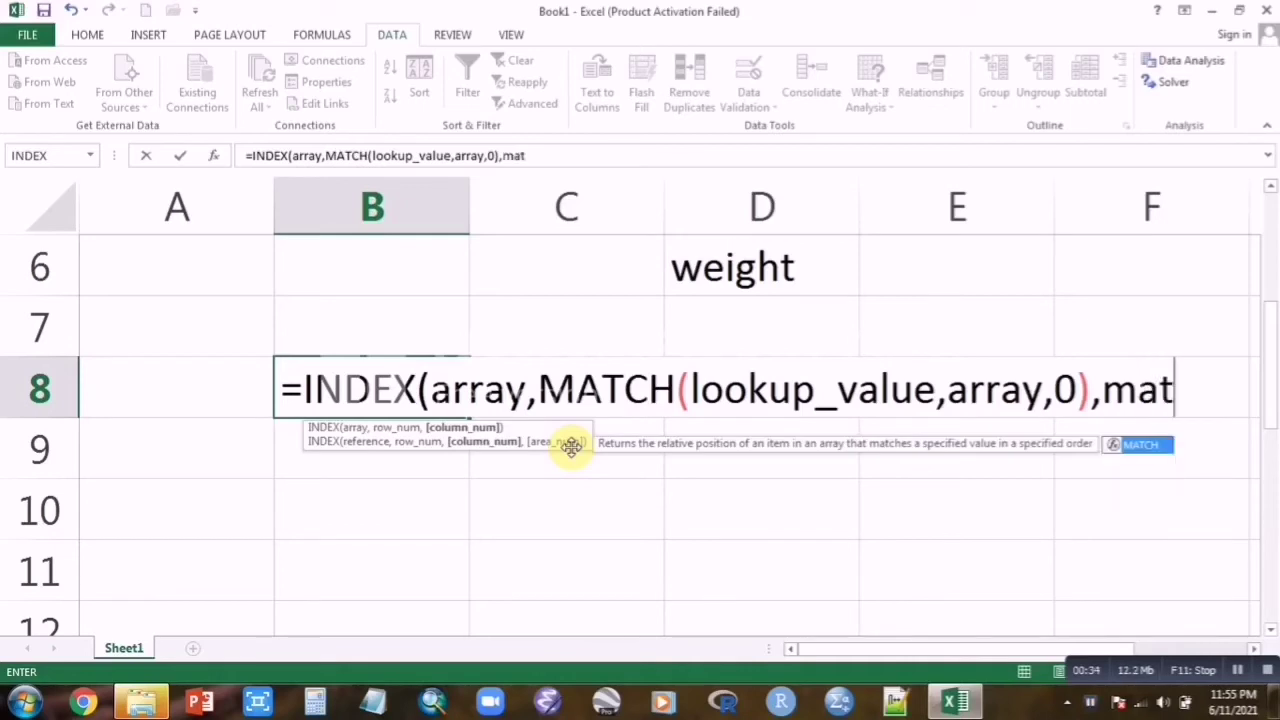
{"action": "type", "text": "ch"}
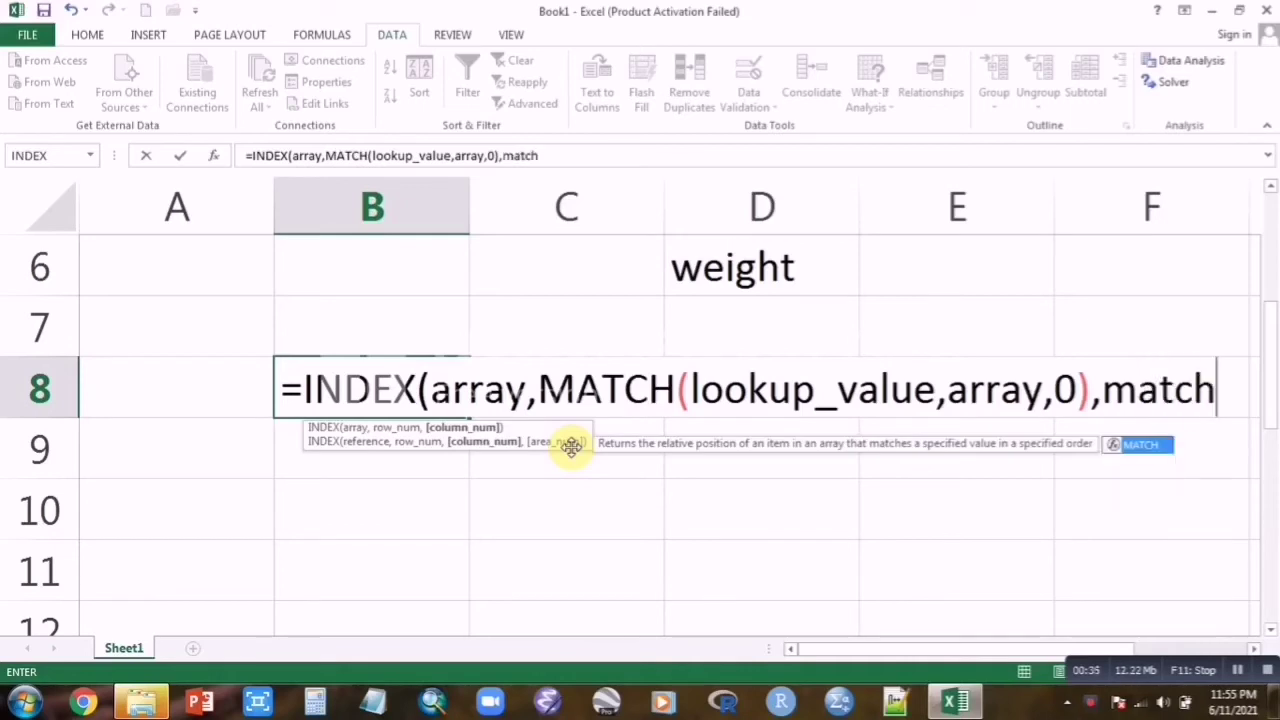
{"action": "double_click", "coordinate": [1145, 446]}
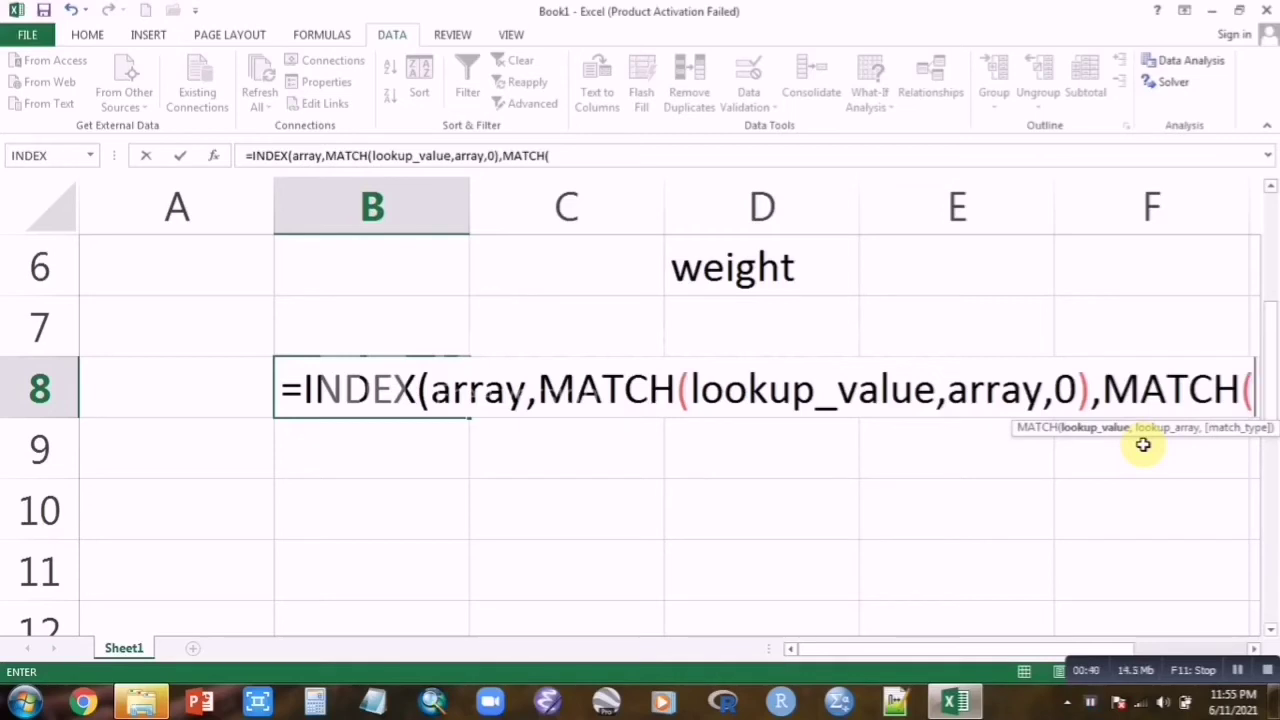
{"action": "type", "text": "look"}
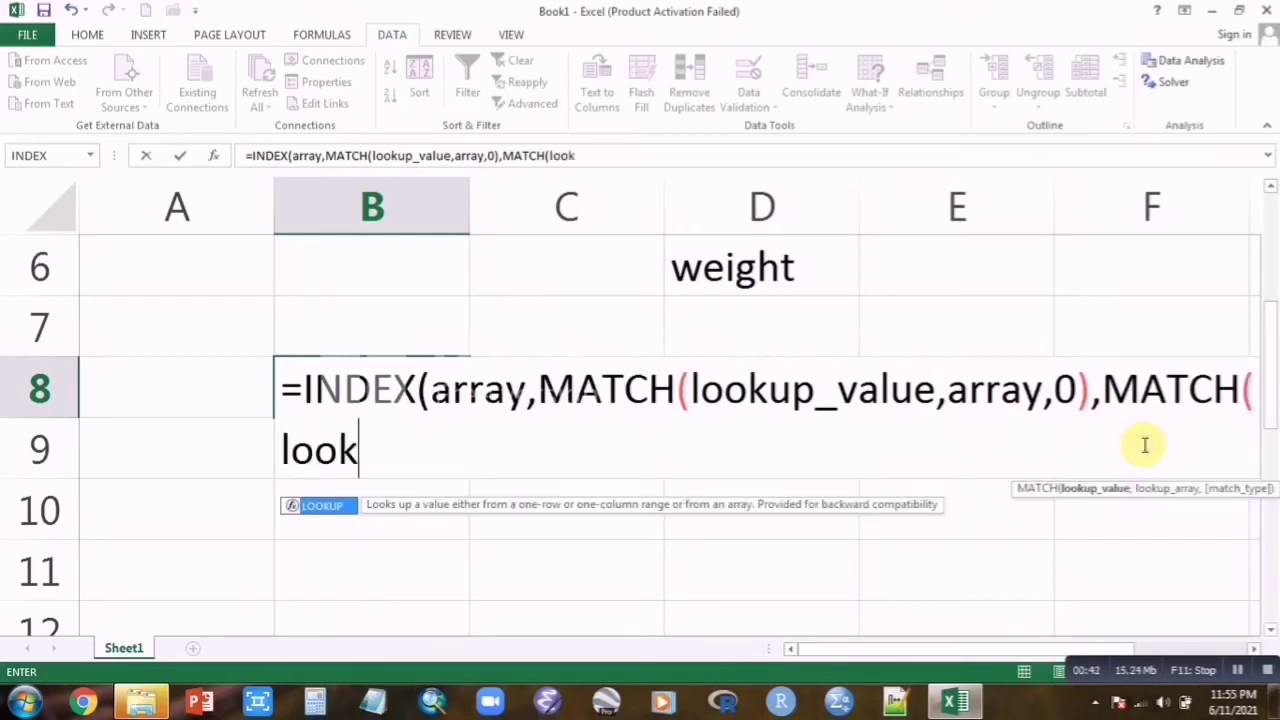
{"action": "type", "text": "up_"}
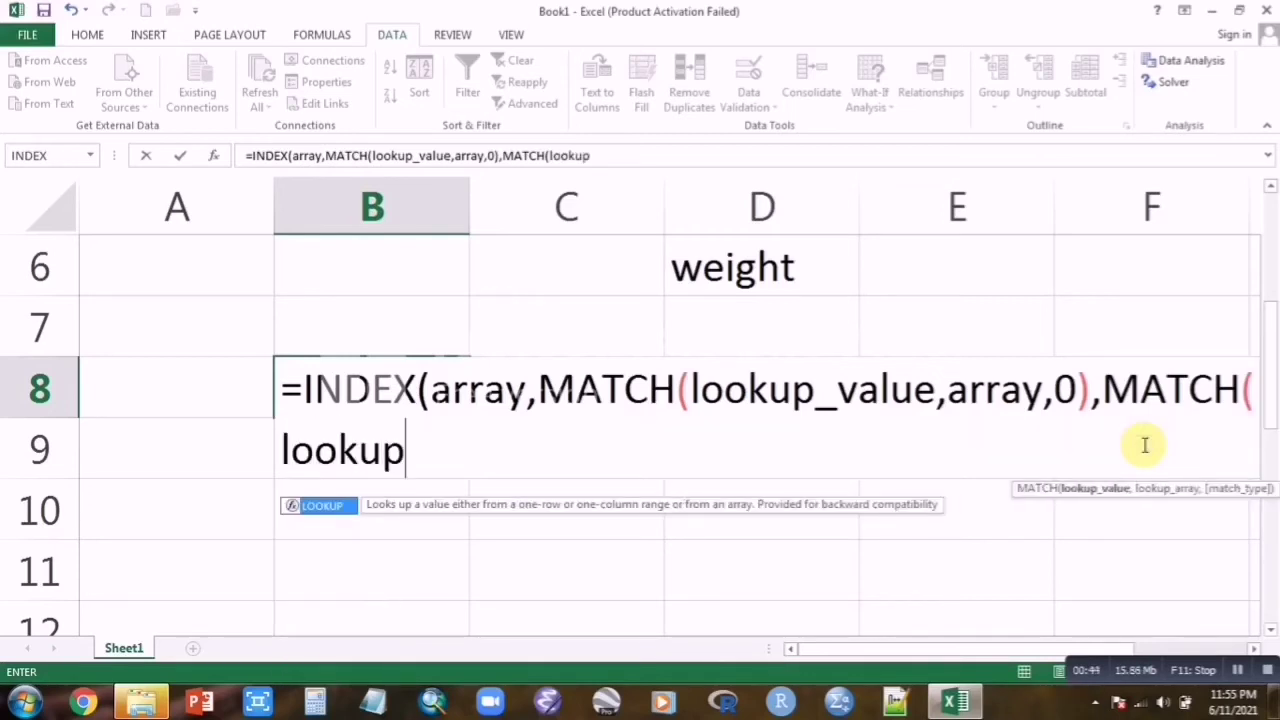
{"action": "type", "text": "value"}
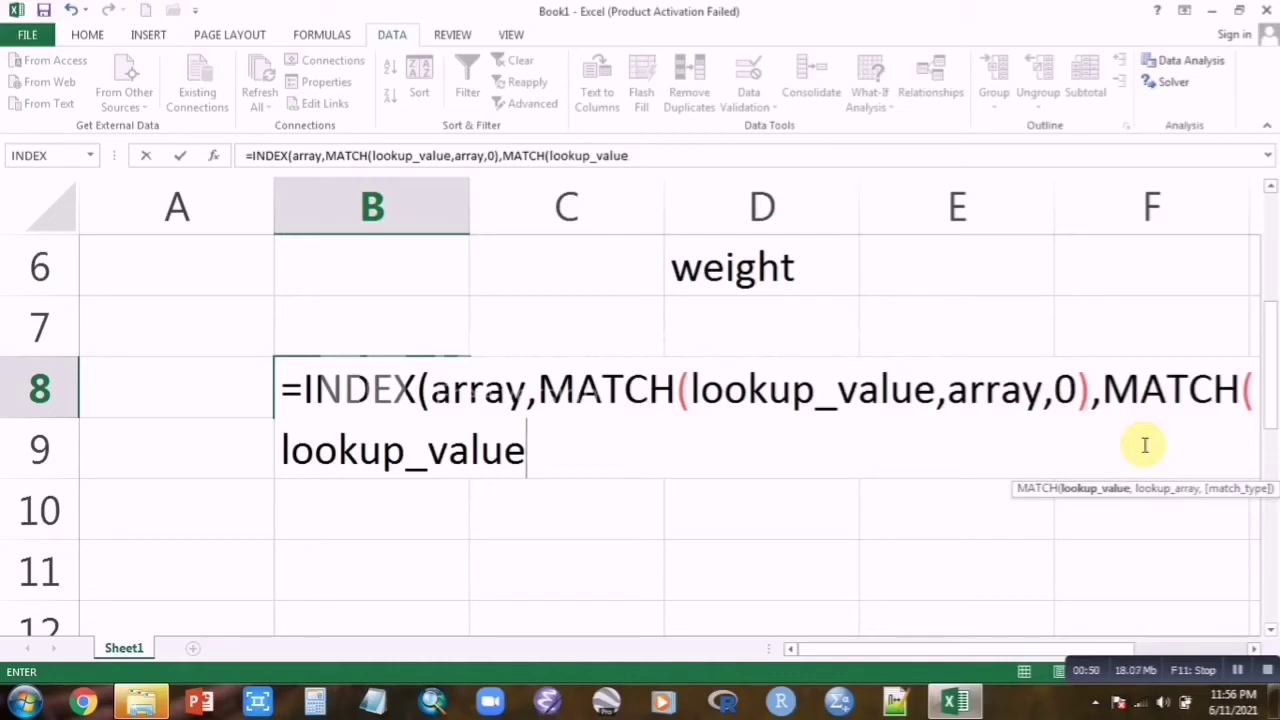
{"action": "type", "text": ",array"}
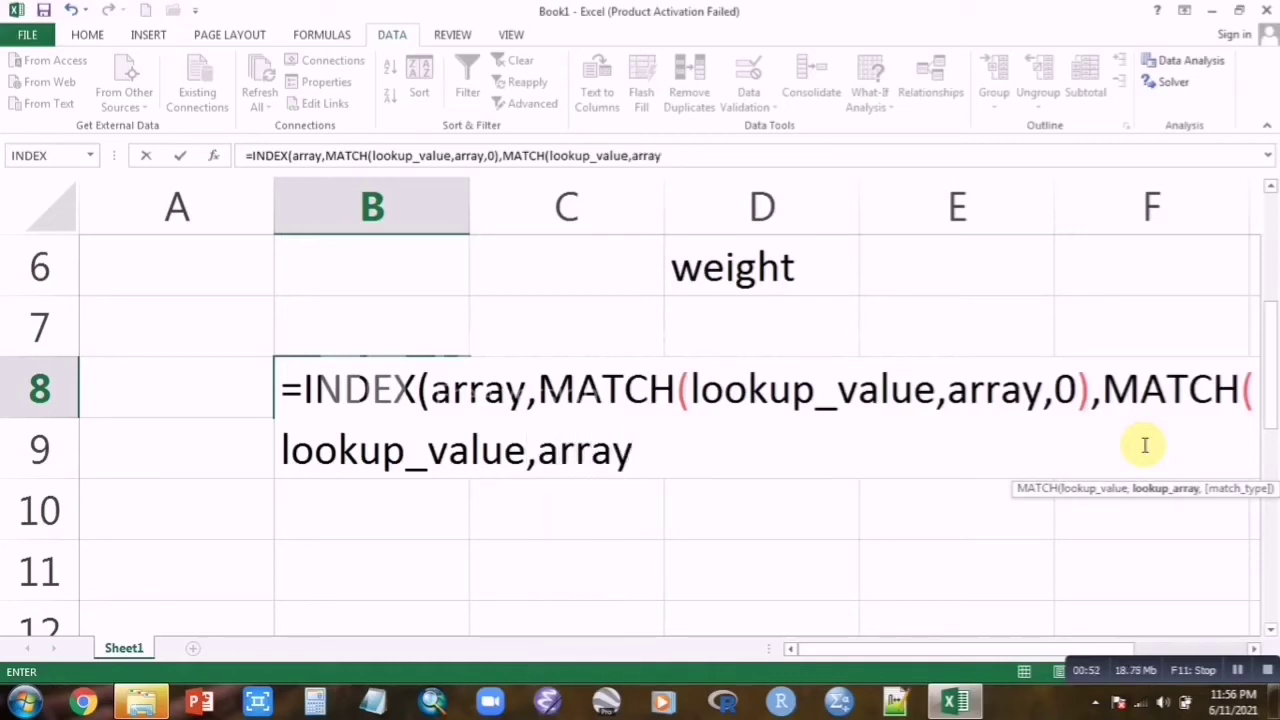
{"action": "type", "text": ","}
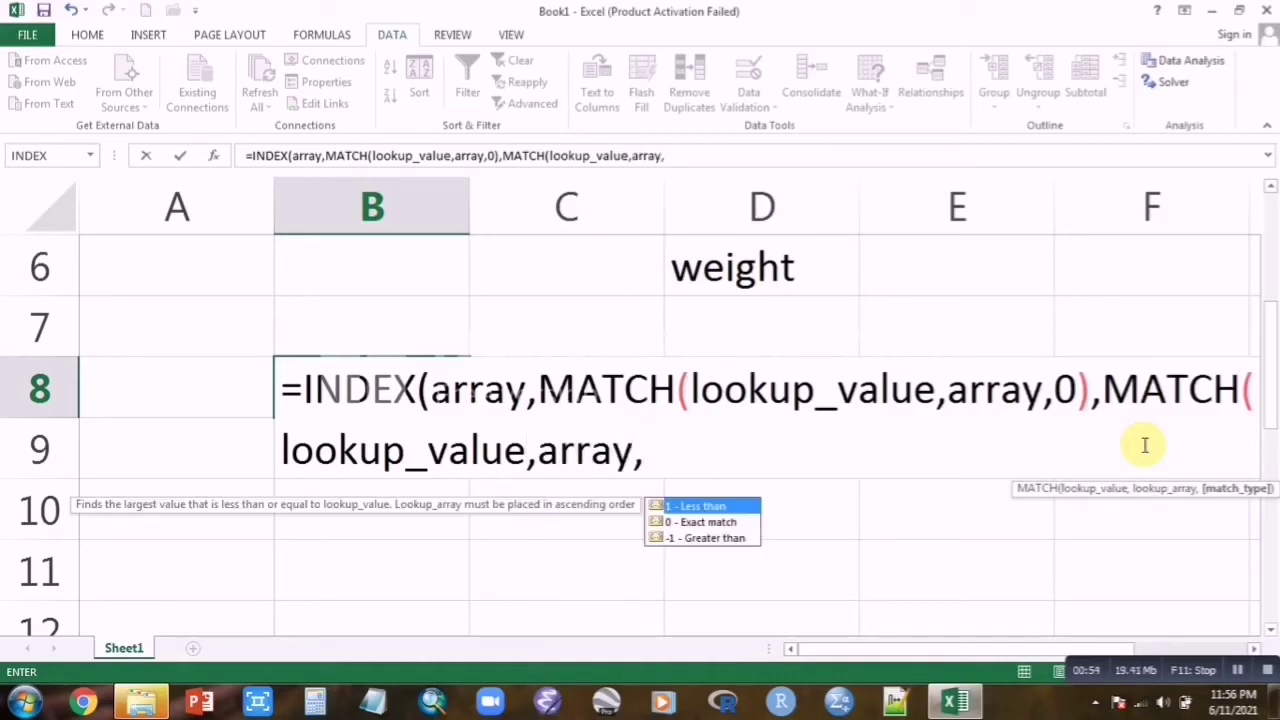
{"action": "type", "text": "0,"}
{"action": "key", "text": "BackSpace"}
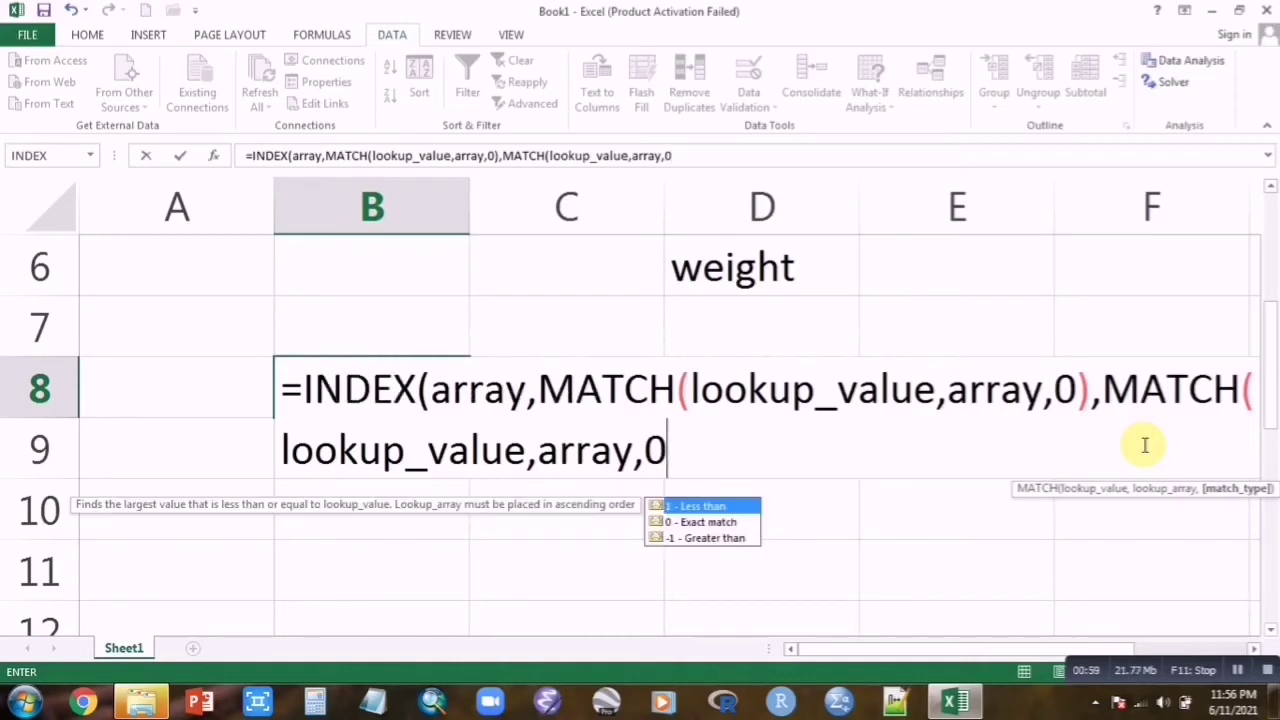
{"action": "type", "text": ")"}
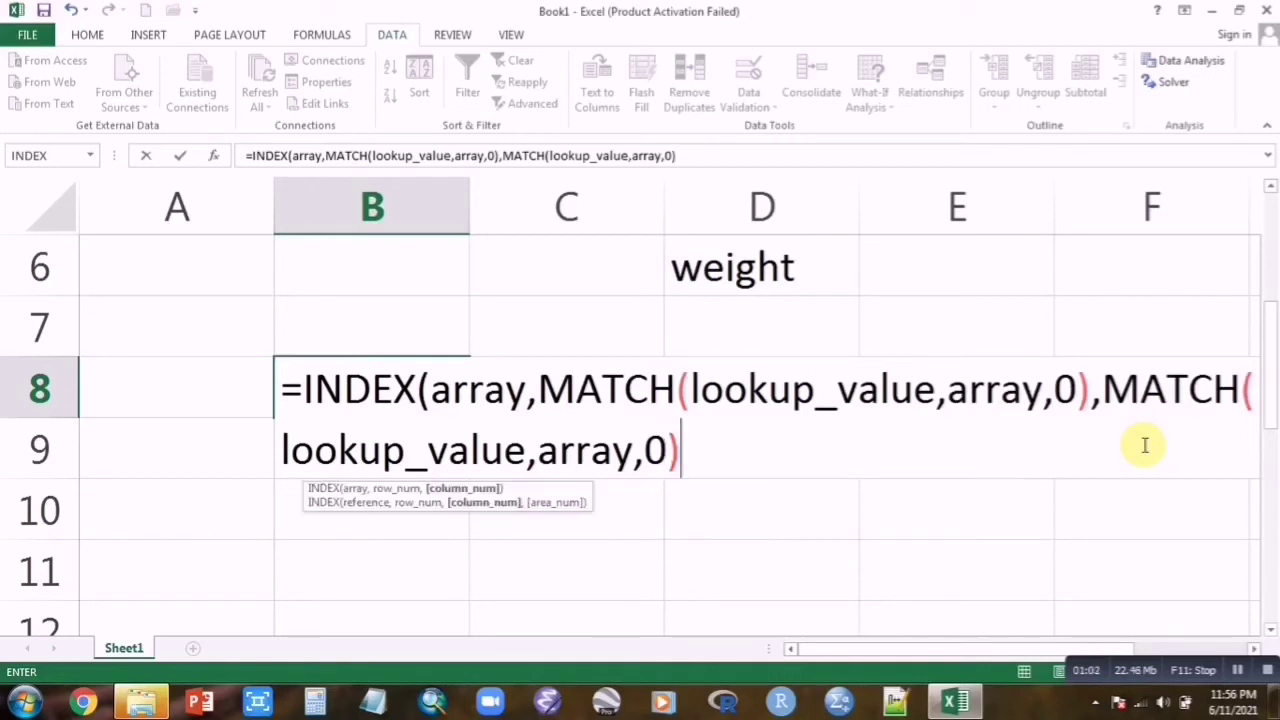
{"action": "type", "text": ")"}
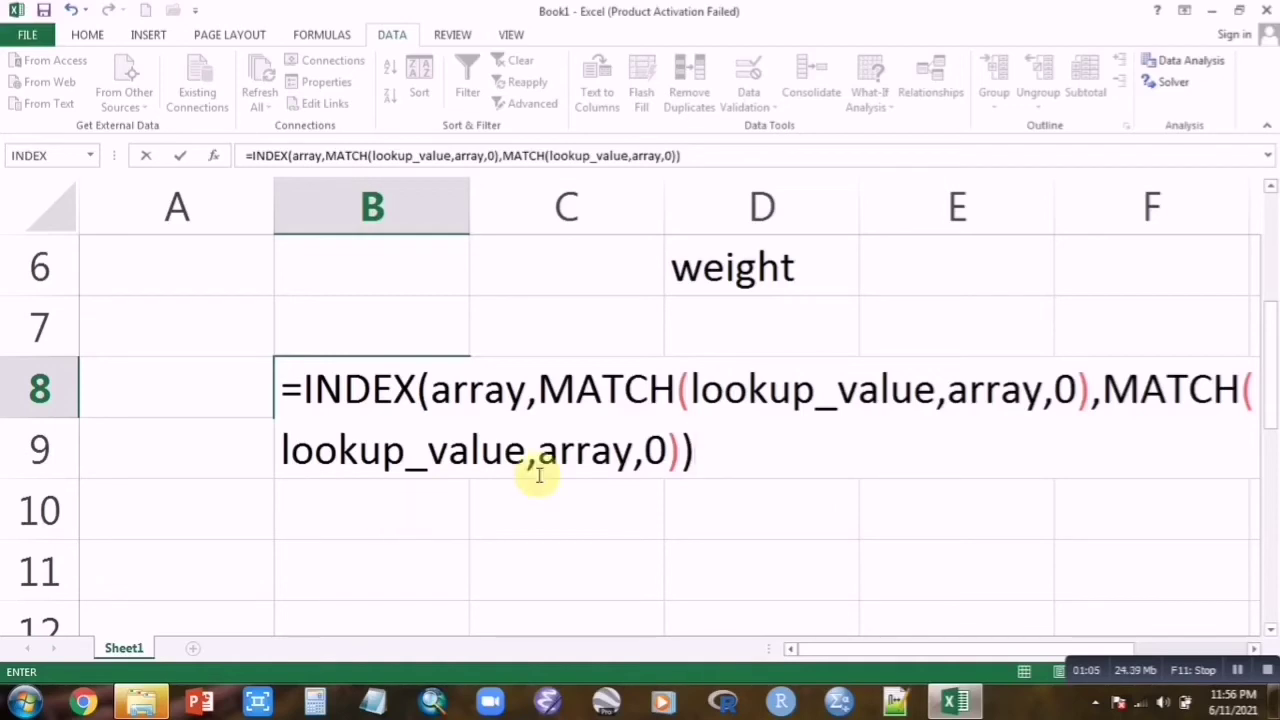
Append the note "where 0: exact match" after the formula in B8, separated by a few spaces
{"action": "type", "text": "    w"}
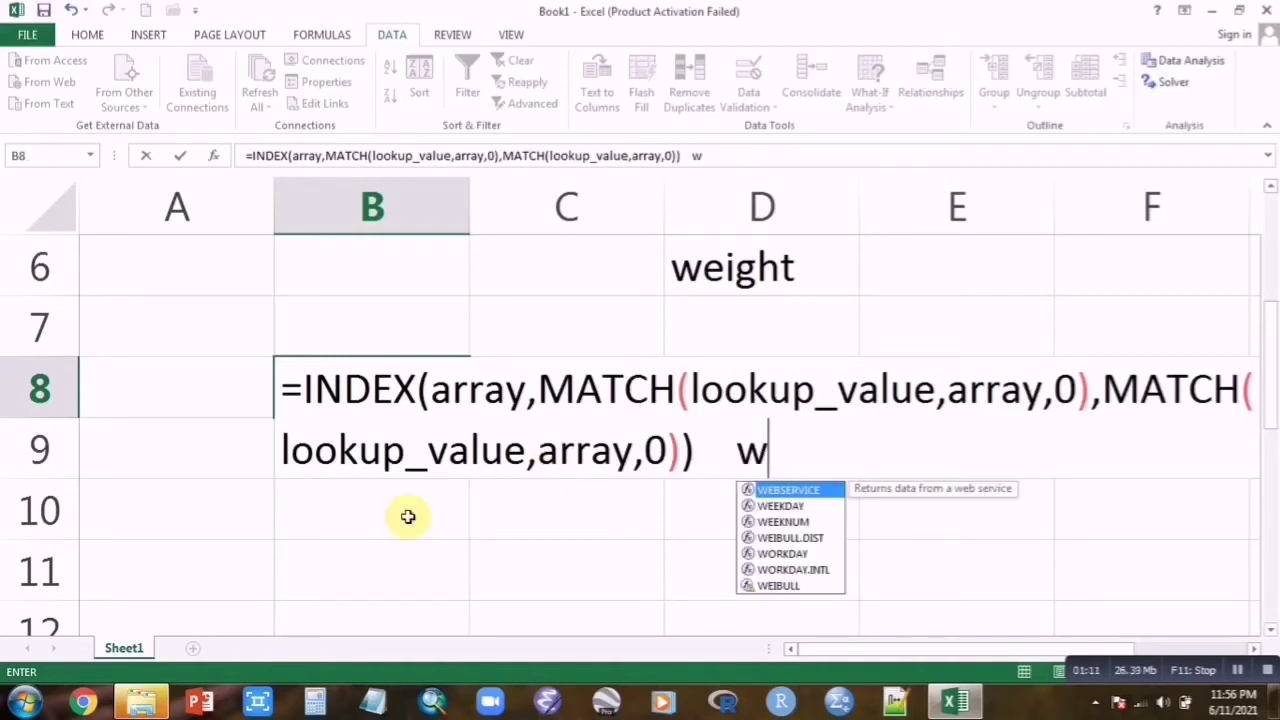
{"action": "type", "text": "here "}
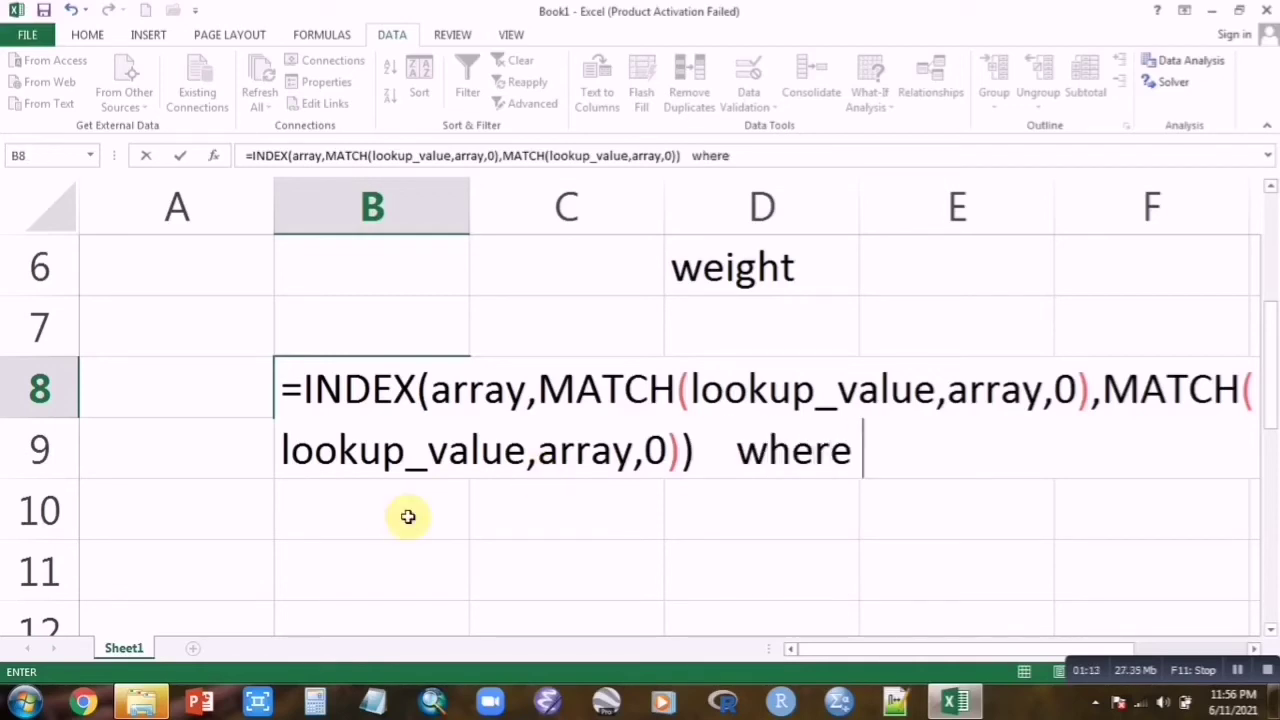
{"action": "type", "text": "0"}
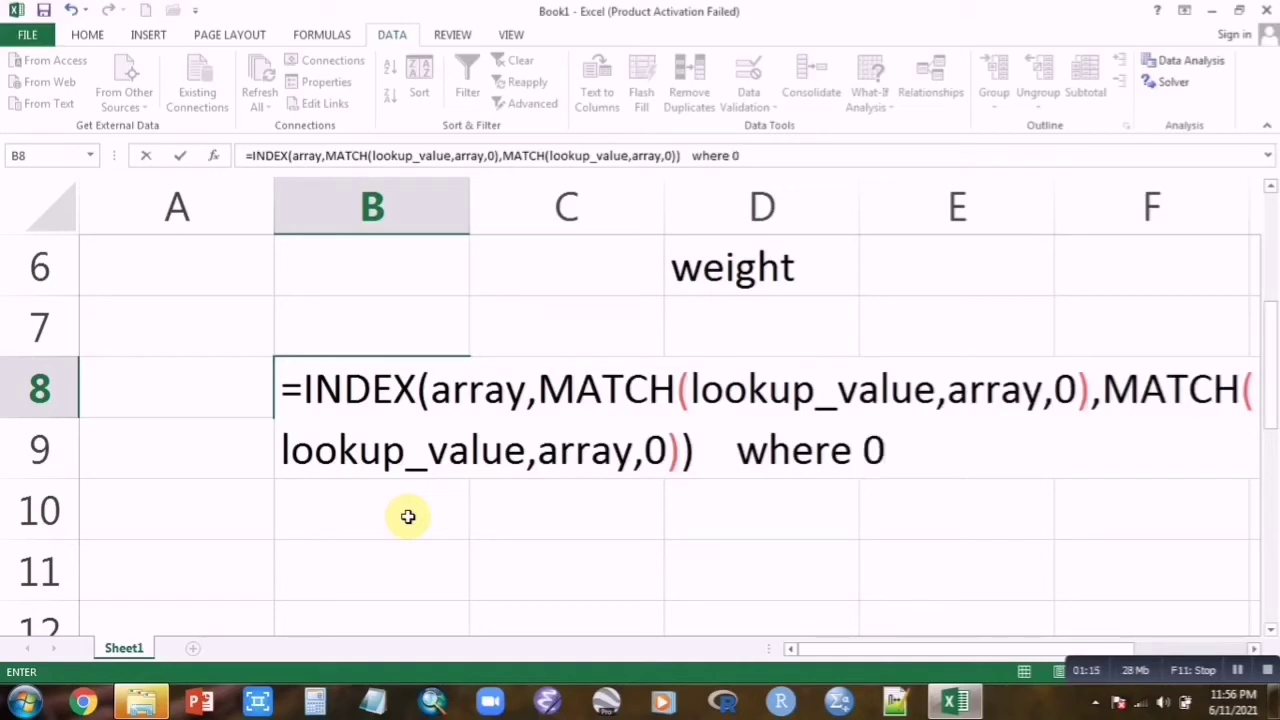
{"action": "type", "text": ": ex"}
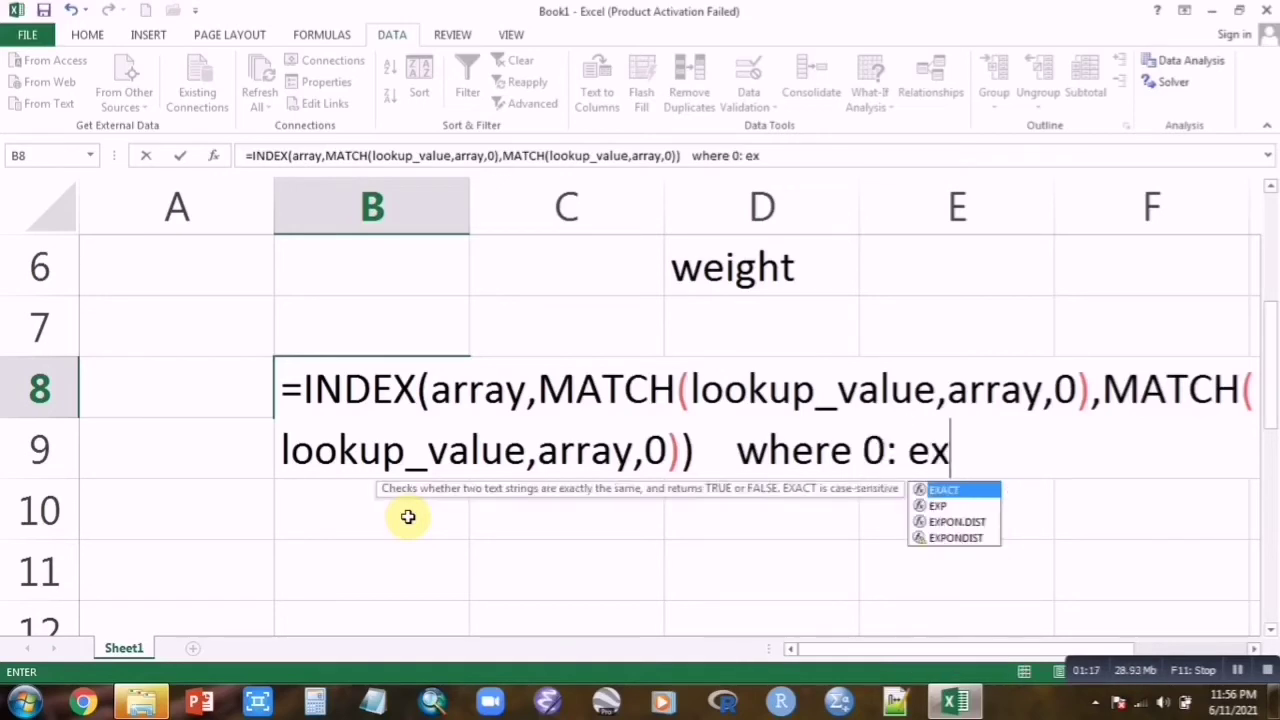
{"action": "type", "text": "act matc"}
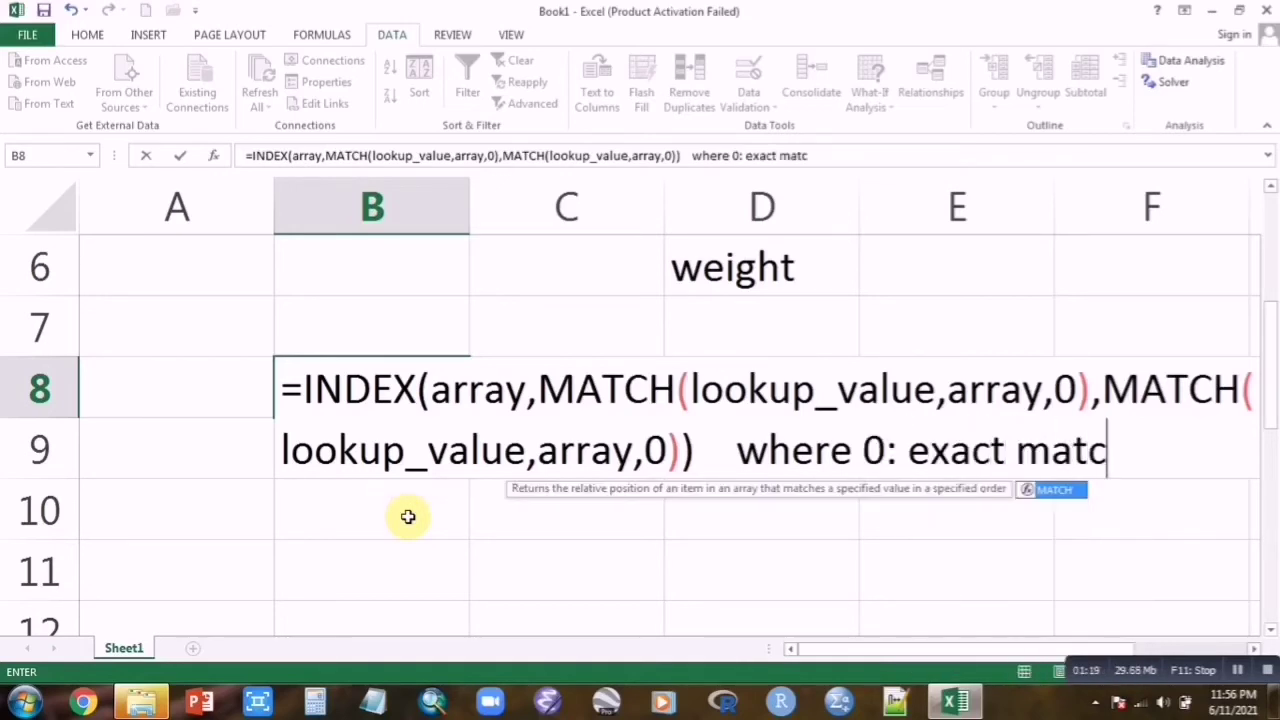
{"action": "type", "text": "h"}
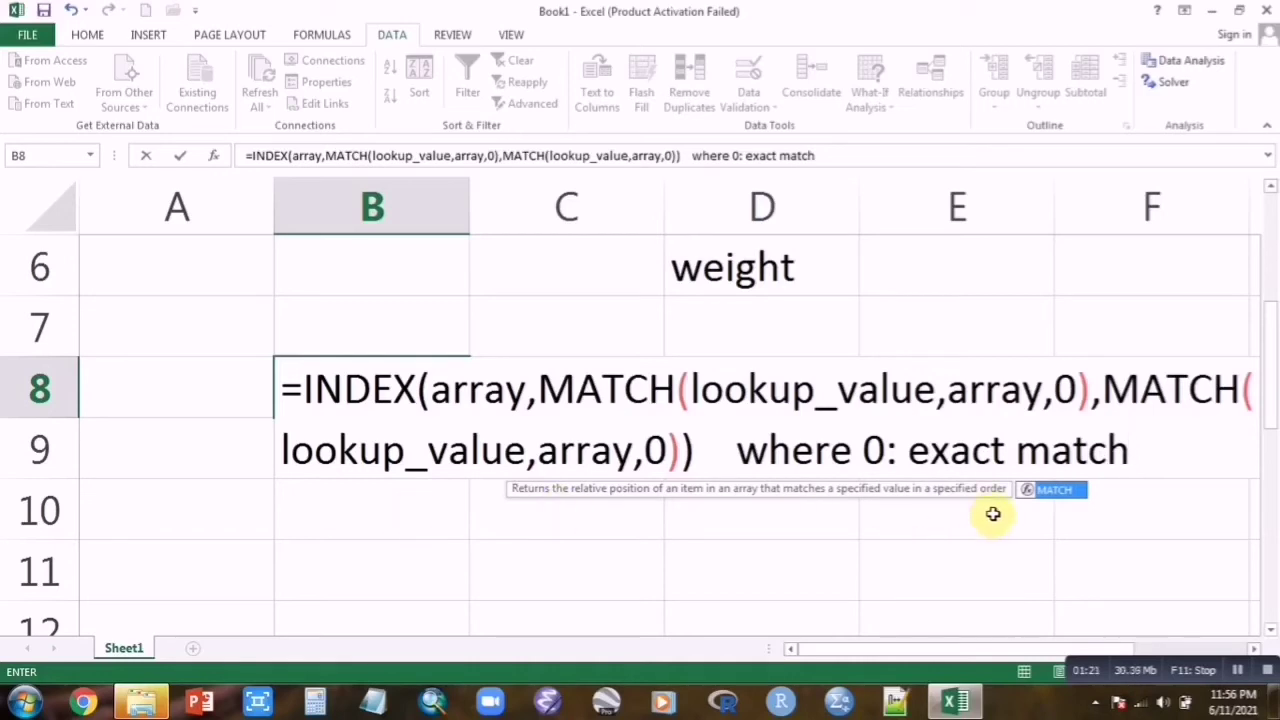
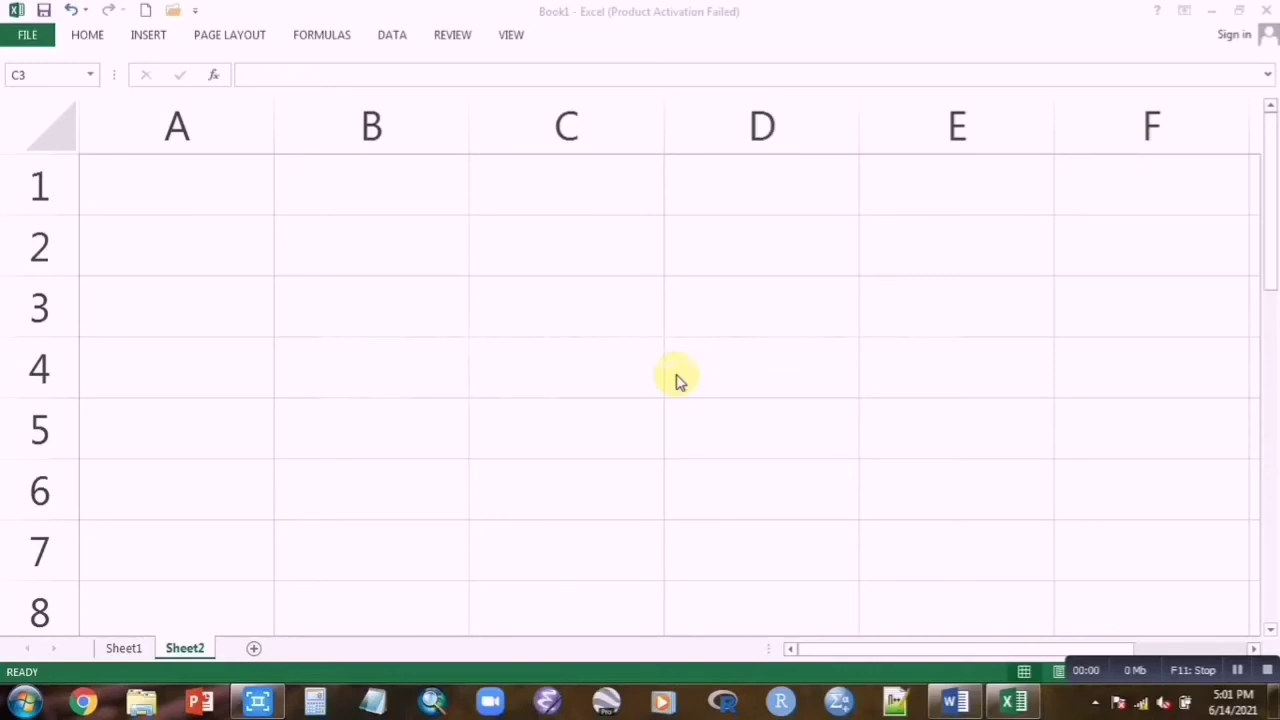
Enter the headers product ID and items together in A1, separated by a few spaces, and price $ in C1
{"action": "left_click", "coordinate": [167, 177]}
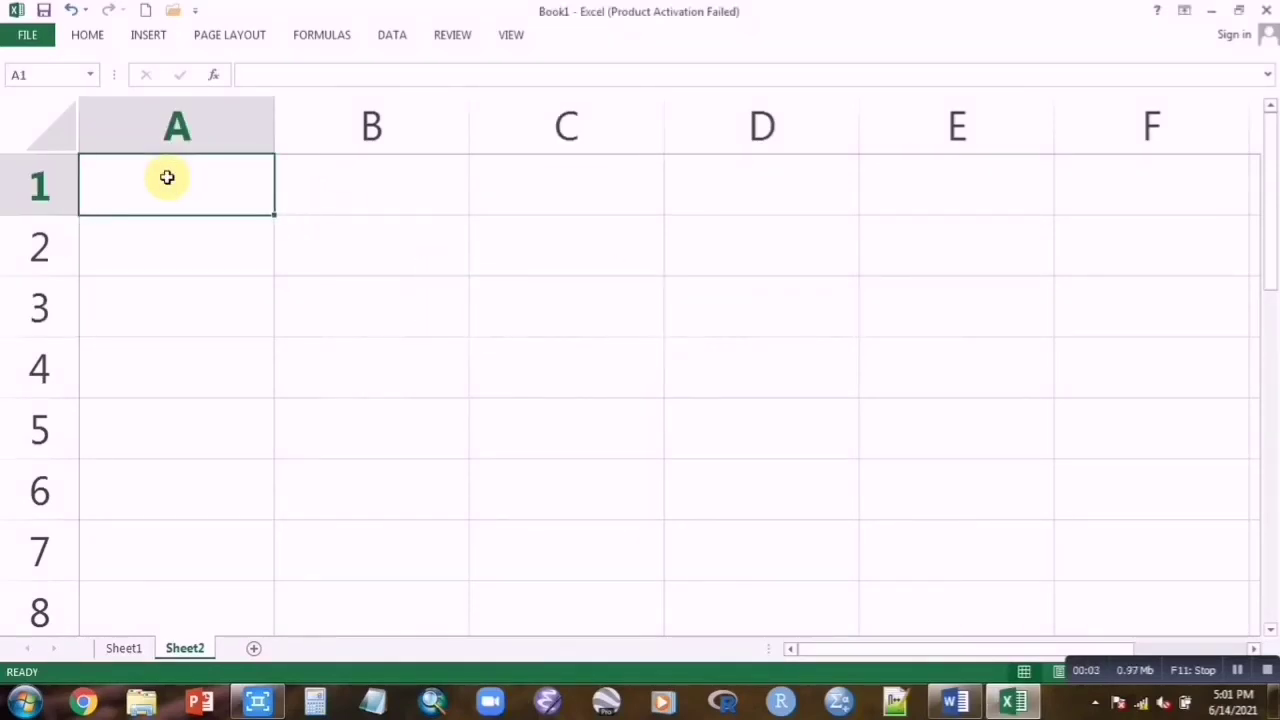
{"action": "type", "text": "produ"}
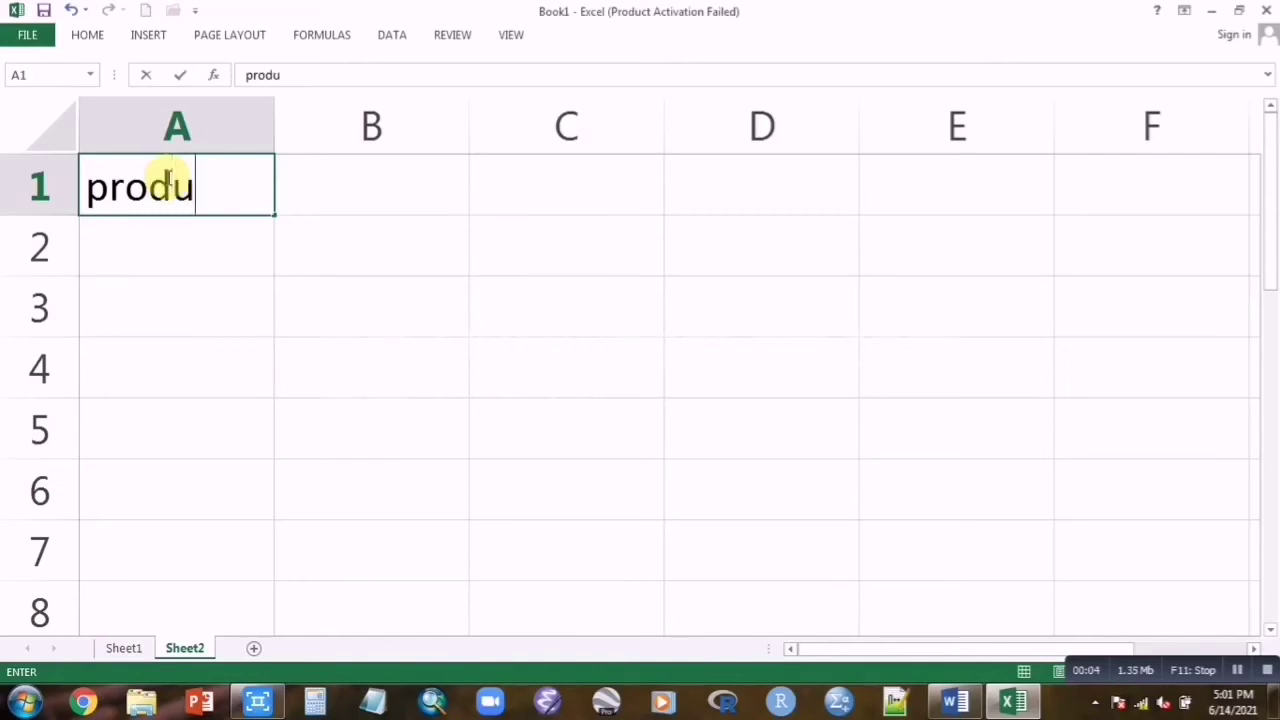
{"action": "type", "text": "ct ID"}
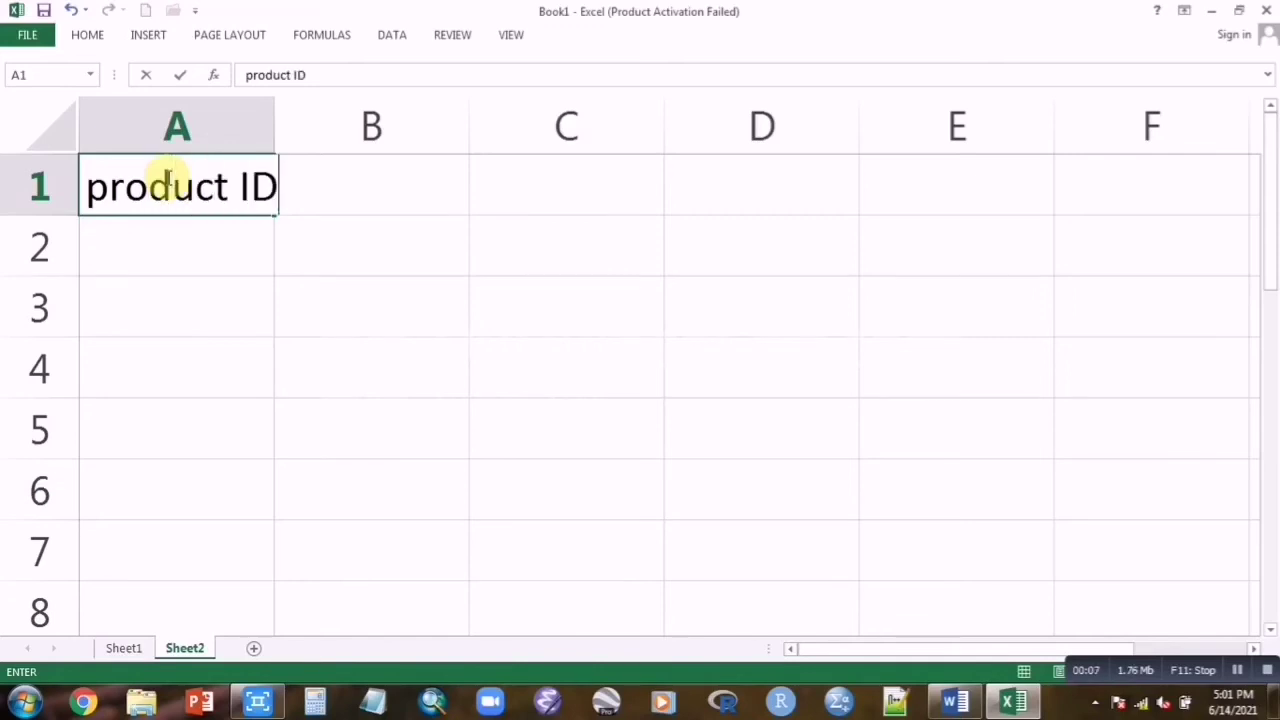
{"action": "key", "text": "F2"}
{"action": "type", "text": "i"}
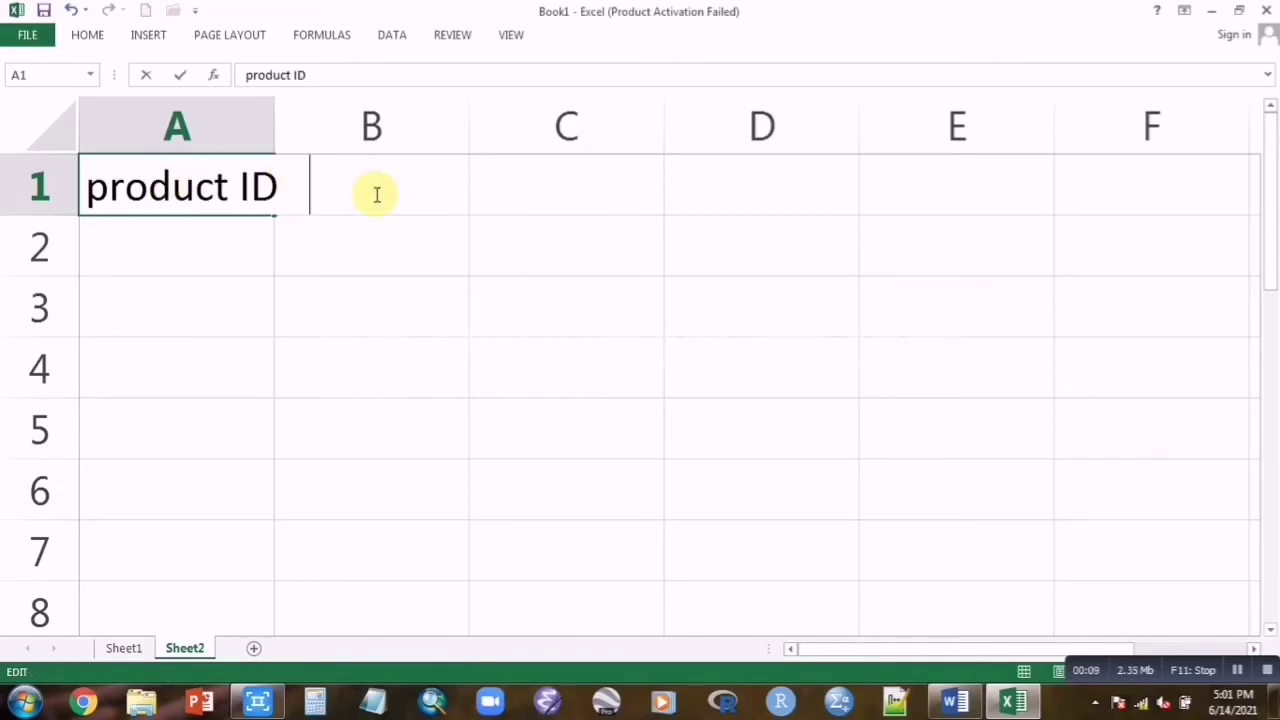
{"action": "type", "text": "tems"}
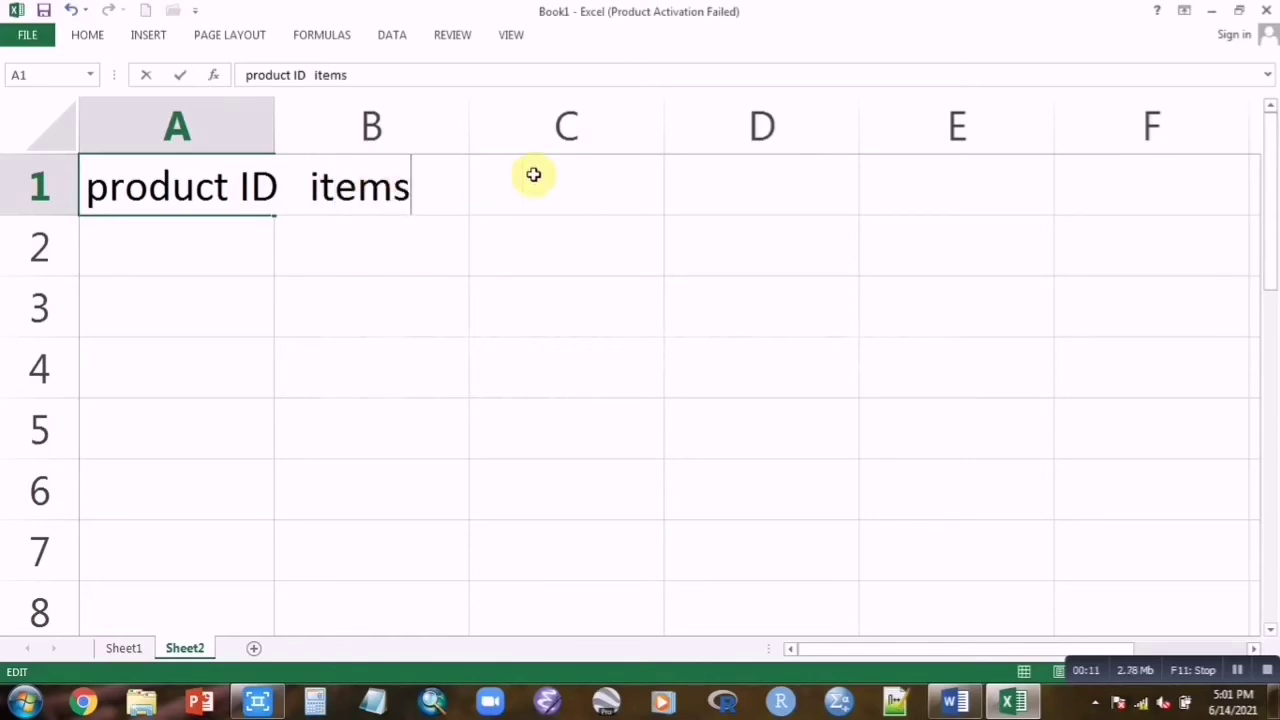
{"action": "left_click", "coordinate": [582, 195]}
{"action": "type", "text": "price"}
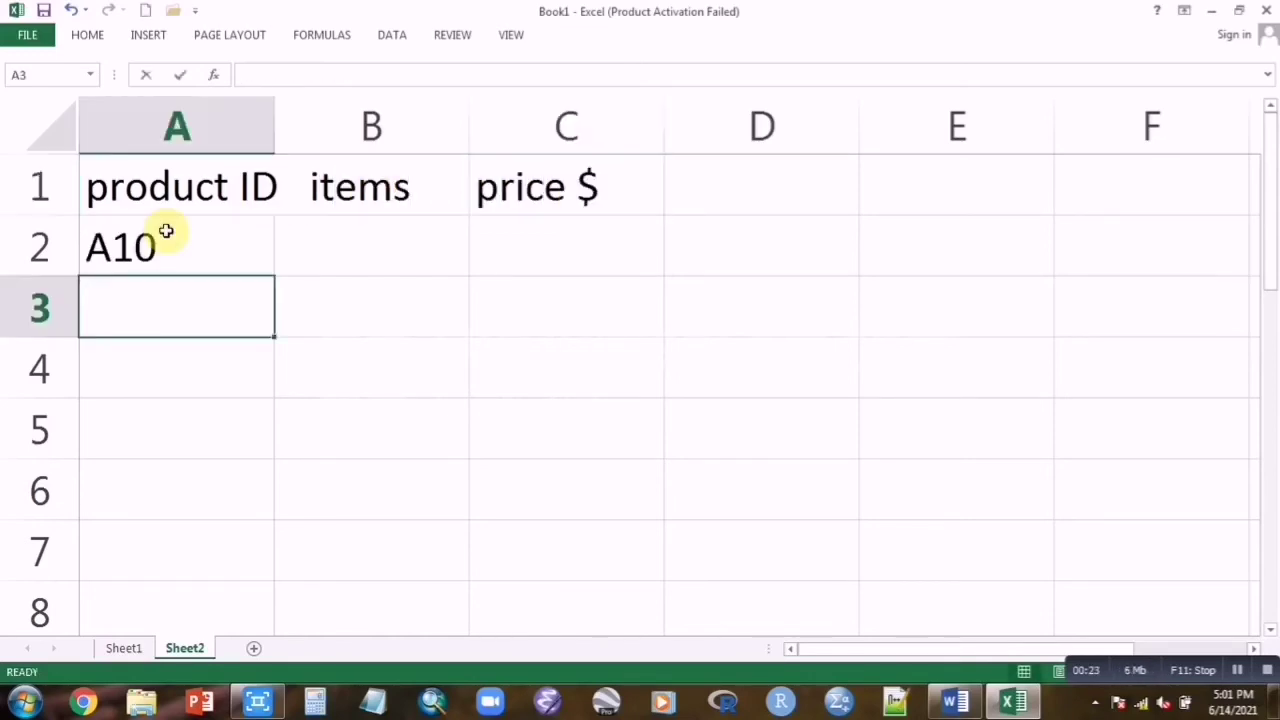
Enter the product IDs B20, C30, D40 and E50 in cells A3 to A6, below A10
{"action": "type", "text": "B20"}
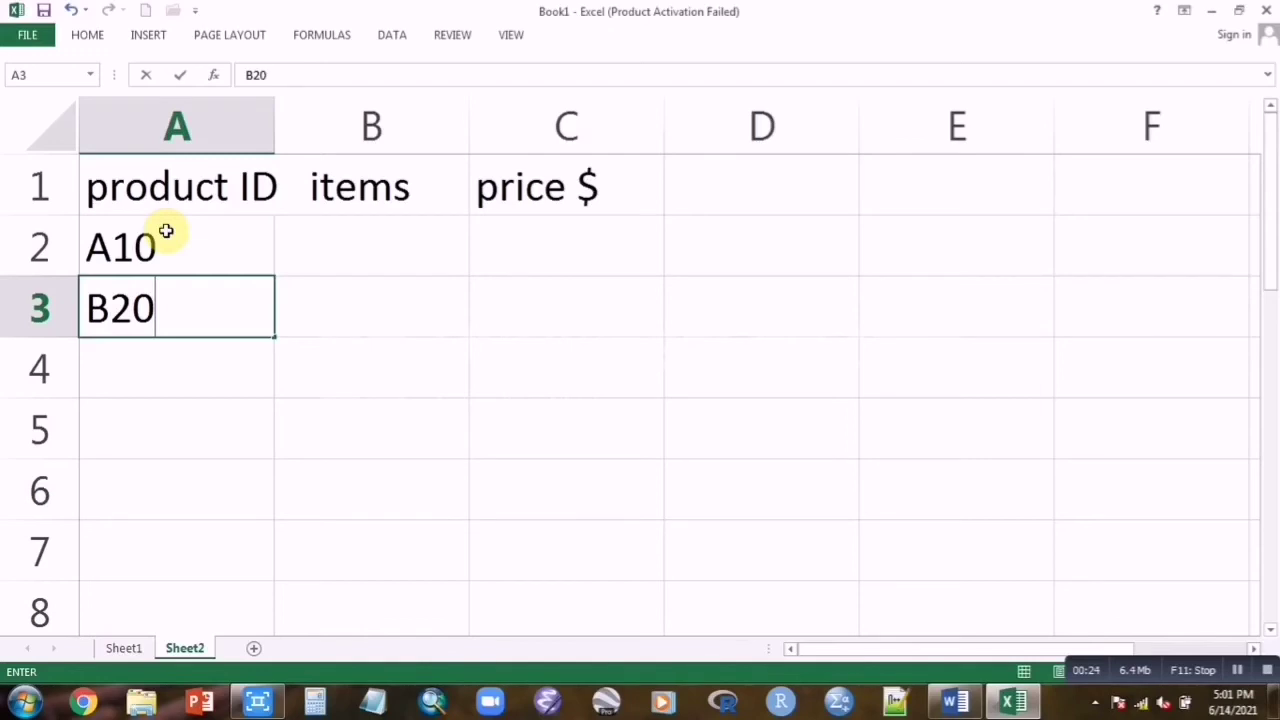
{"action": "key", "text": "Return"}
{"action": "type", "text": "C30"}
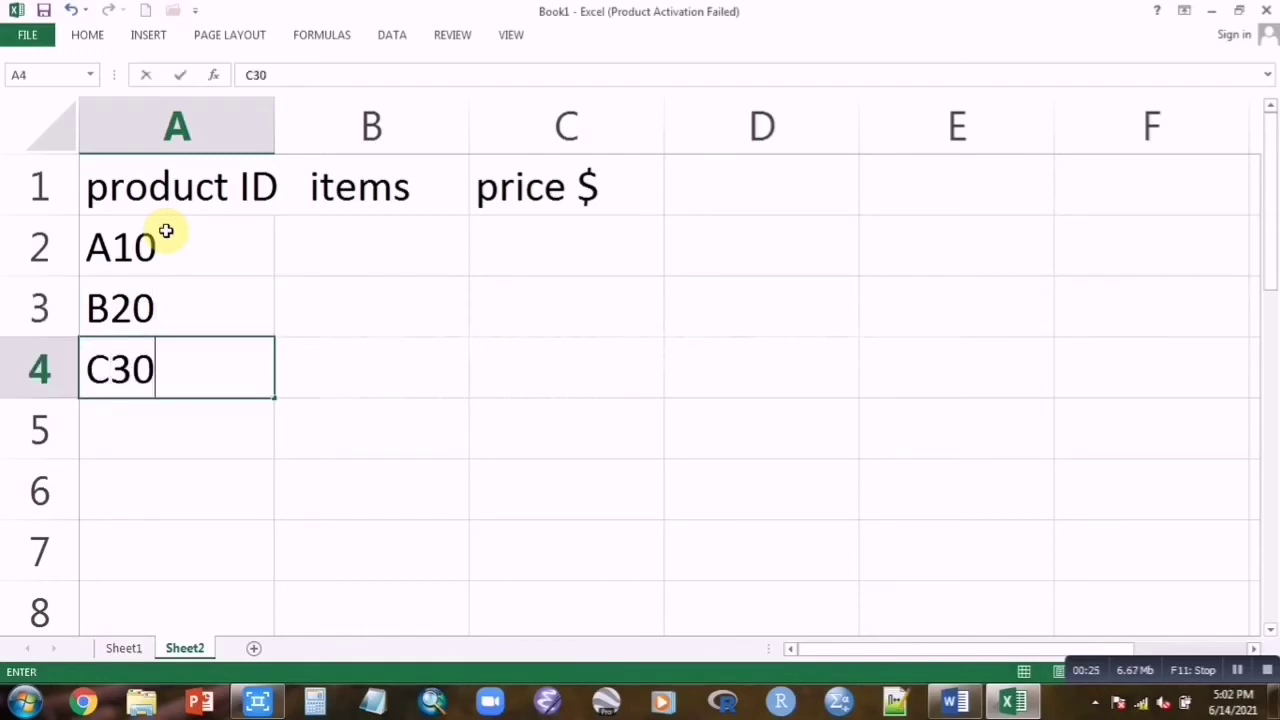
{"action": "key", "text": "Return"}
{"action": "type", "text": "D40"}
{"action": "key", "text": "Return"}
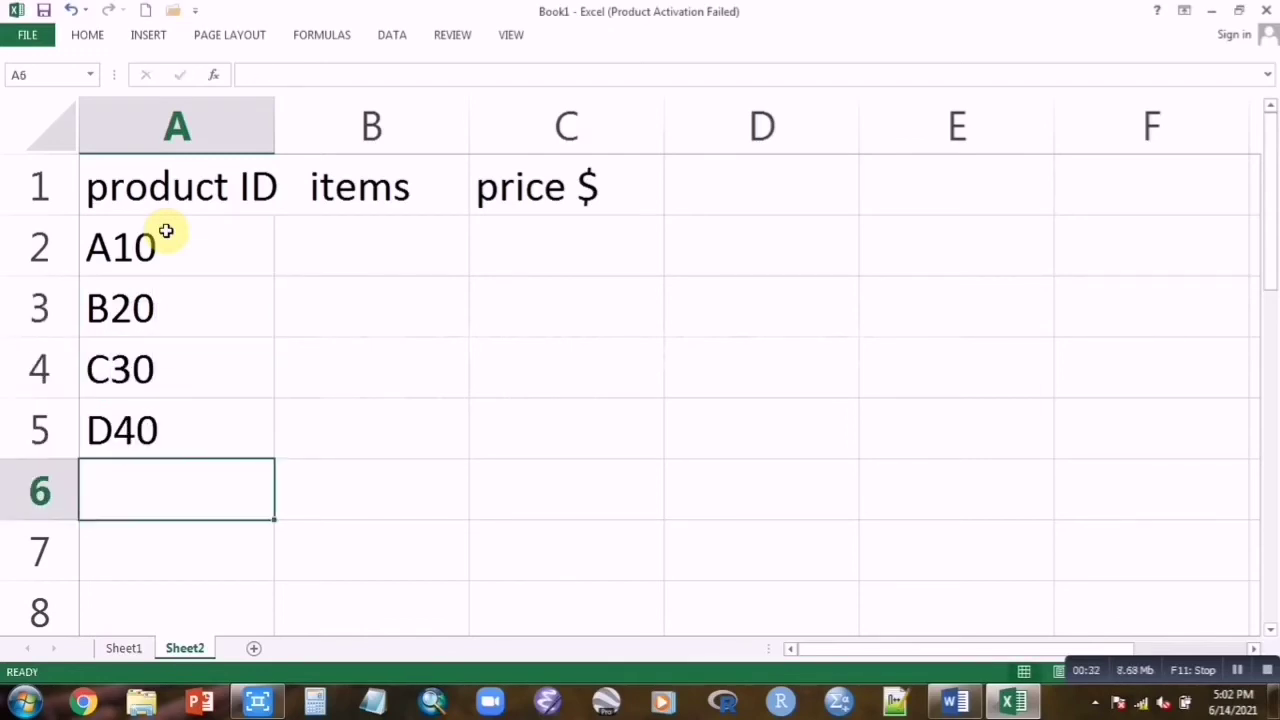
{"action": "type", "text": "E"}
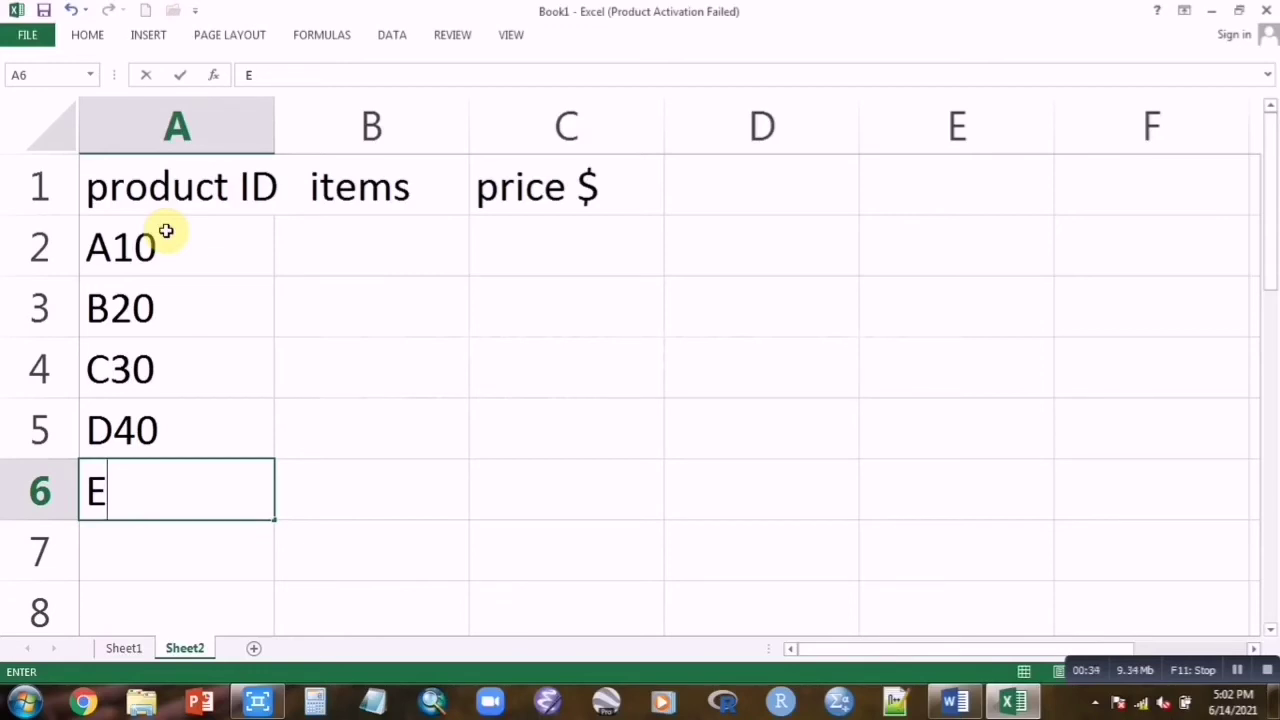
{"action": "type", "text": "50"}
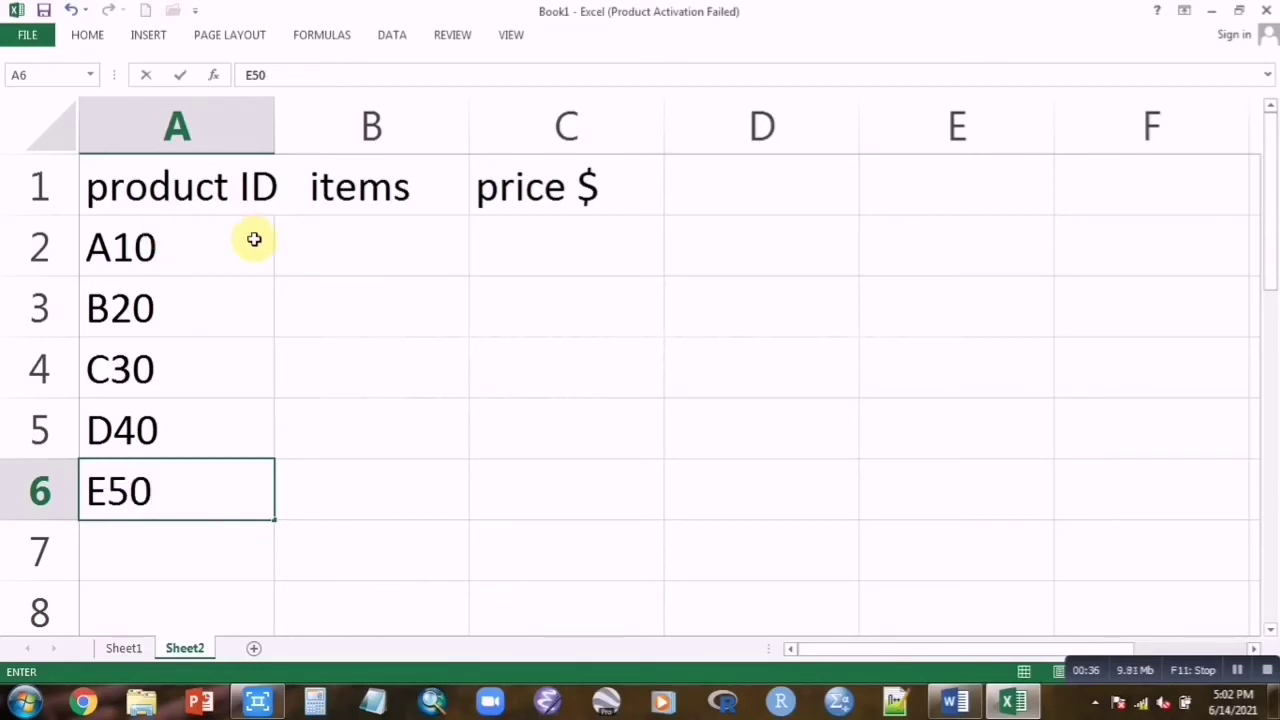
Fill the items column in B2 to B6 with apples, bananas, peach, pears and eggs
{"action": "left_click", "coordinate": [338, 248]}
{"action": "type", "text": "apples"}
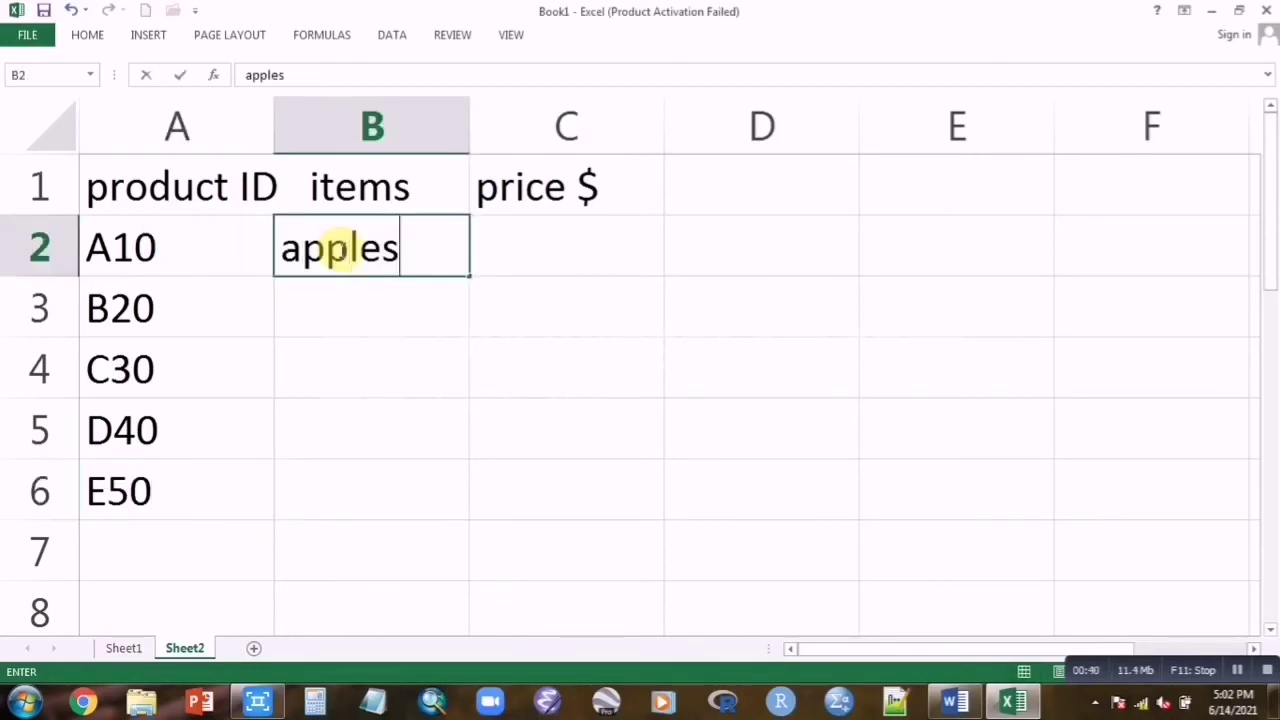
{"action": "key", "text": "Return"}
{"action": "type", "text": "bananas"}
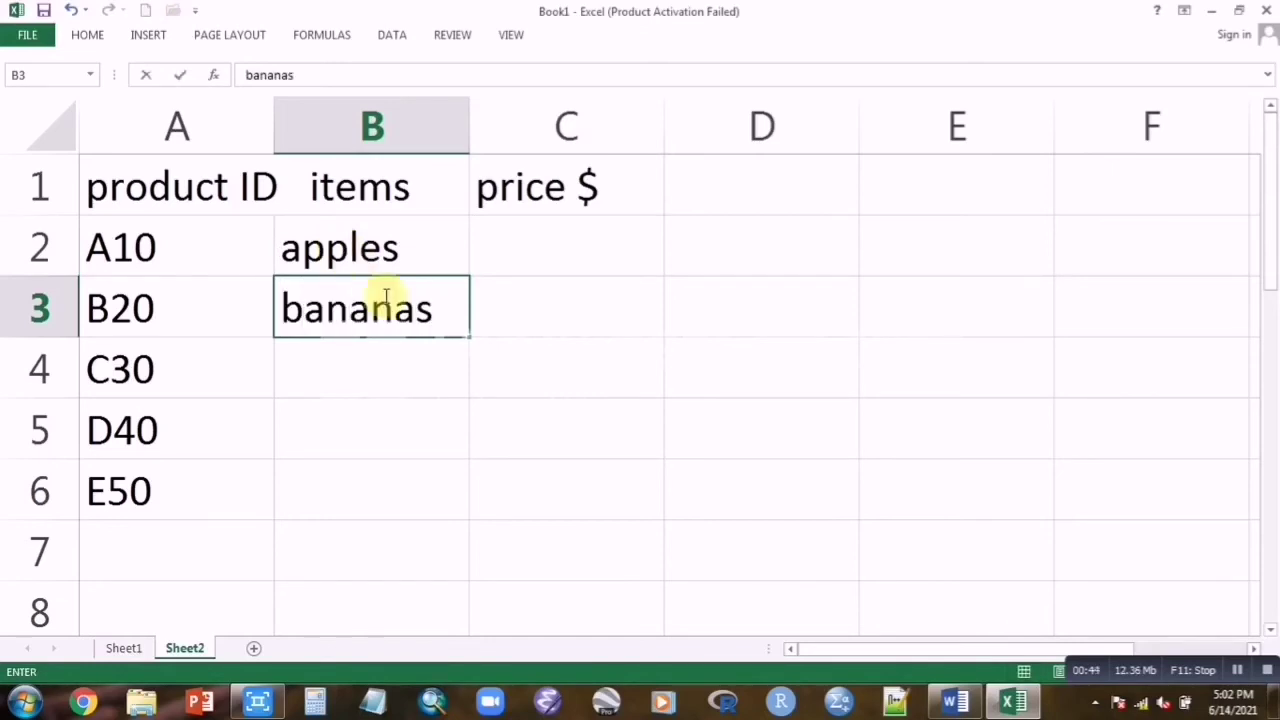
{"action": "left_click", "coordinate": [397, 354]}
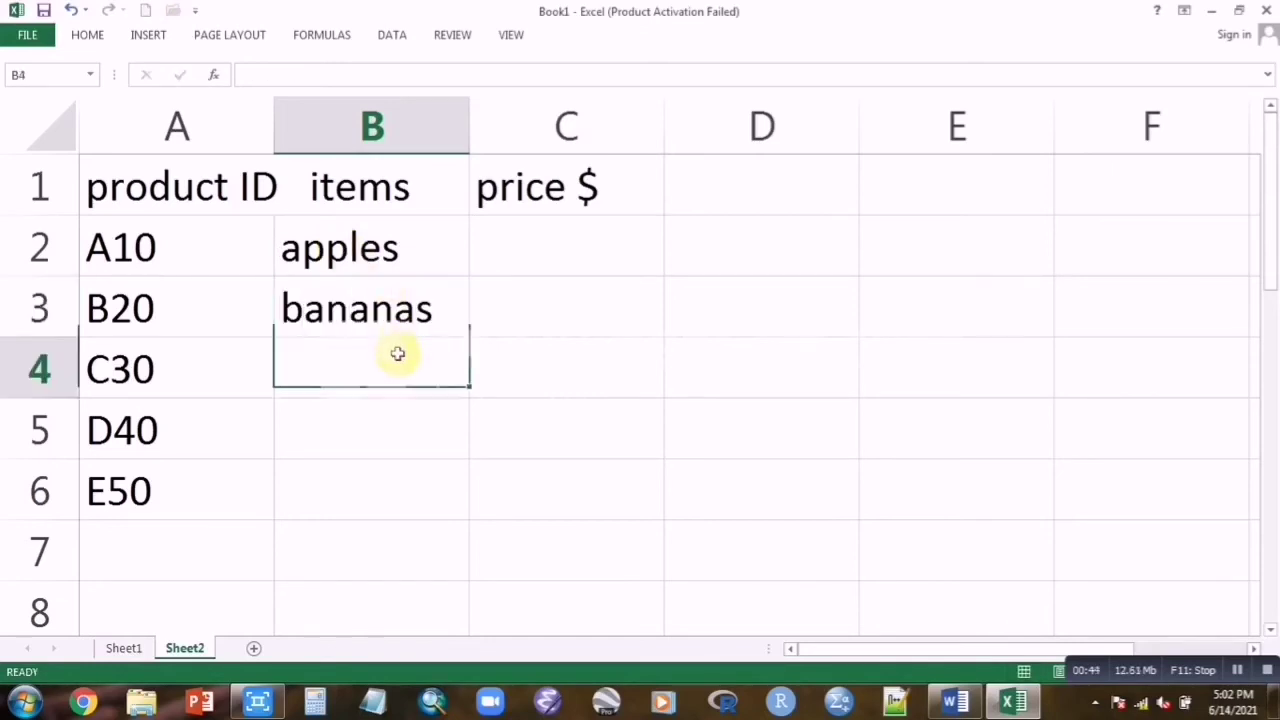
{"action": "type", "text": "peach"}
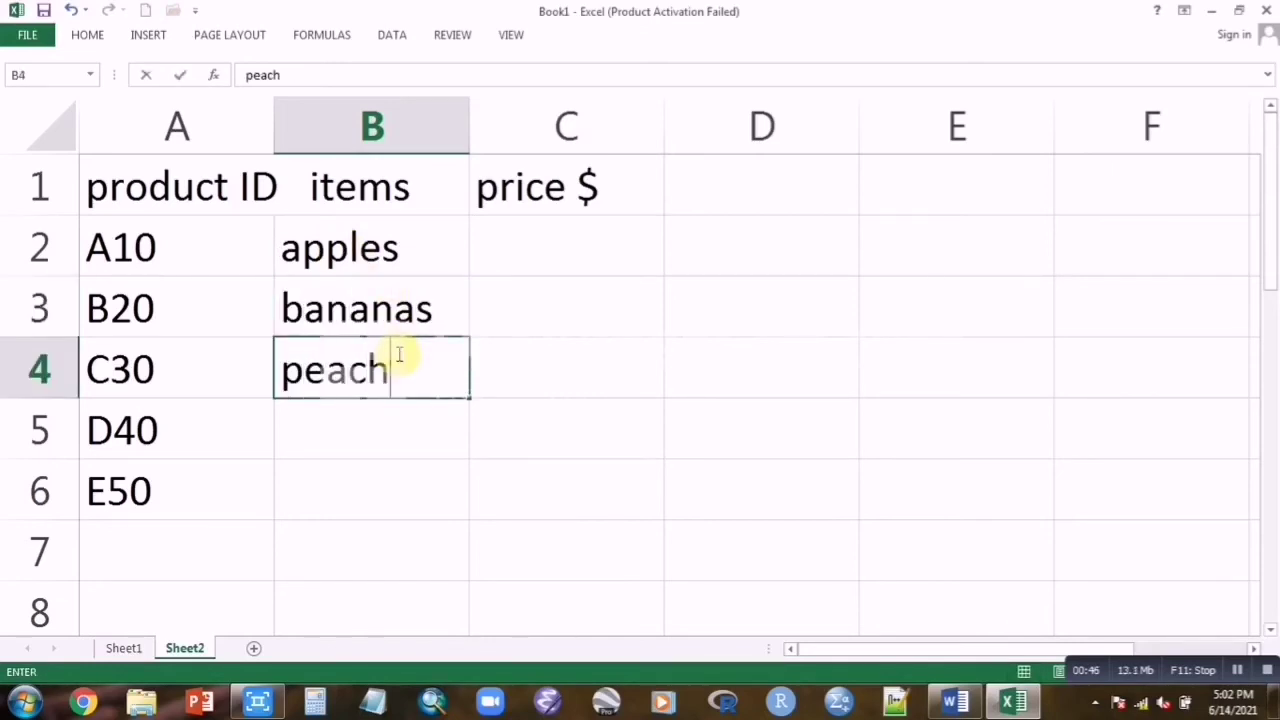
{"action": "key", "text": "Return"}
{"action": "type", "text": "pears"}
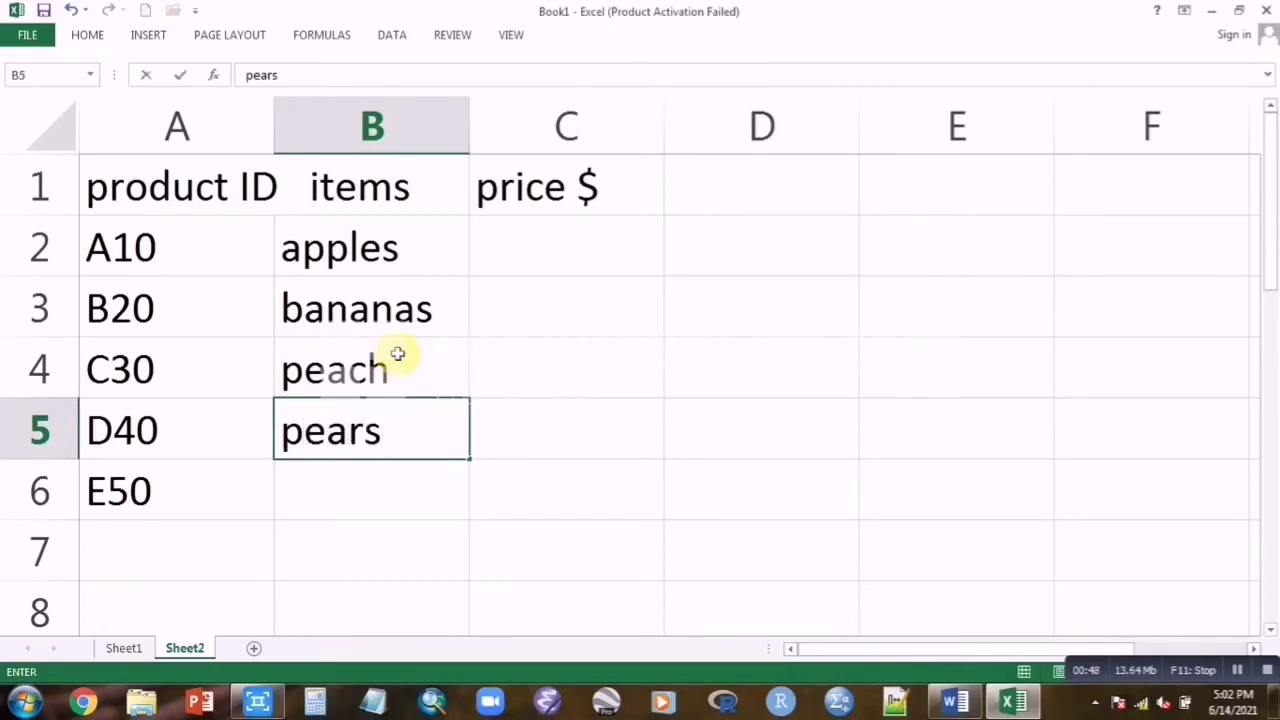
{"action": "left_click", "coordinate": [325, 489]}
{"action": "type", "text": "eggs"}
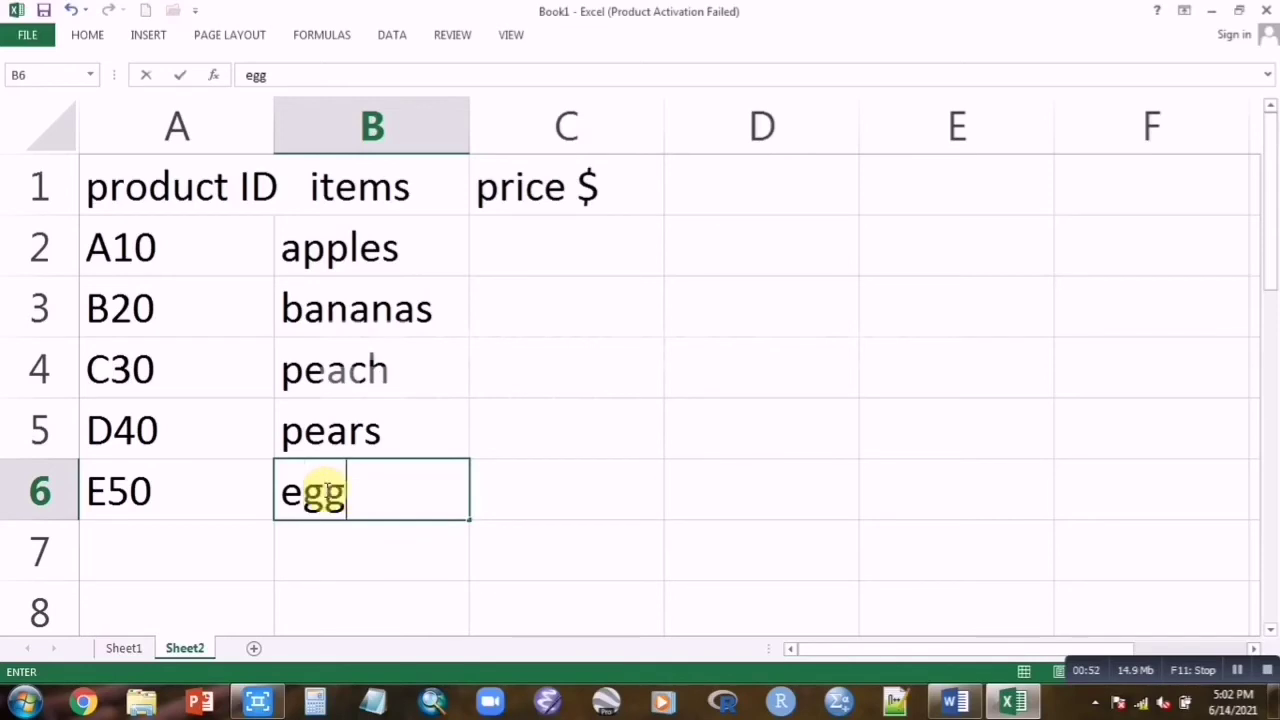
Fill the price column in C2 to C6 with 380, 250, 300, 350 and 200
{"action": "left_click", "coordinate": [578, 250]}
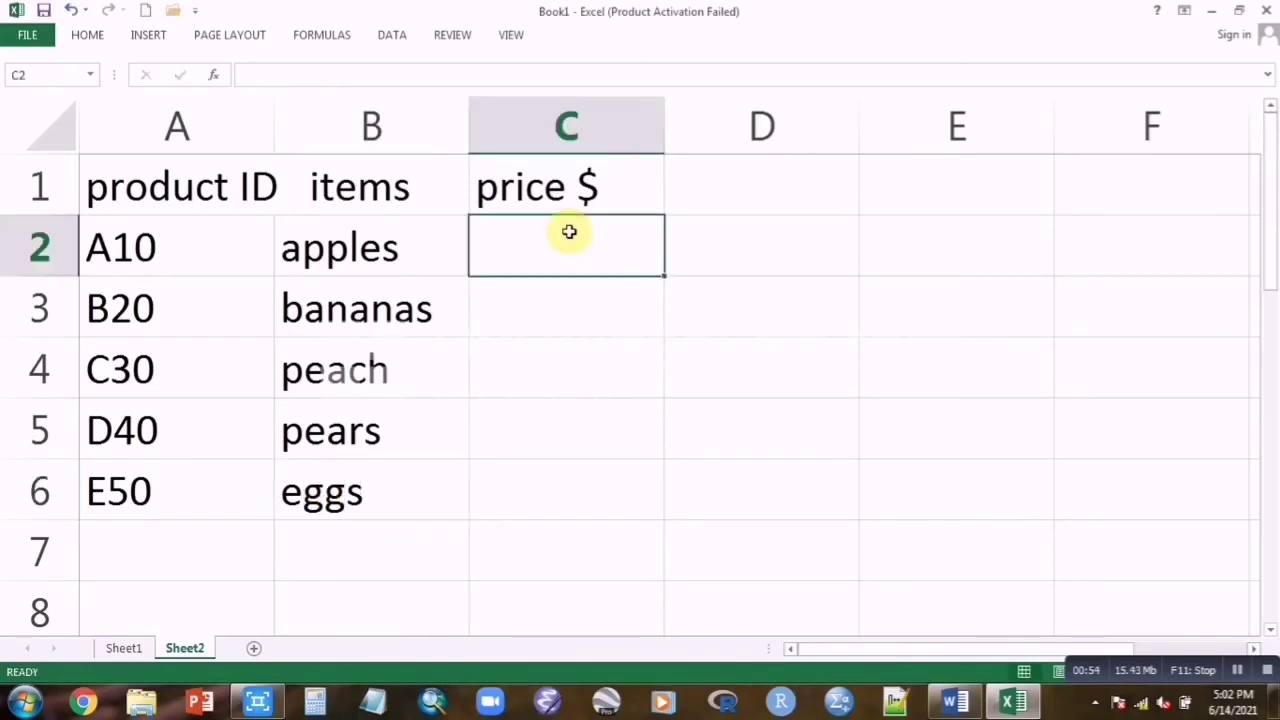
{"action": "type", "text": "3"}
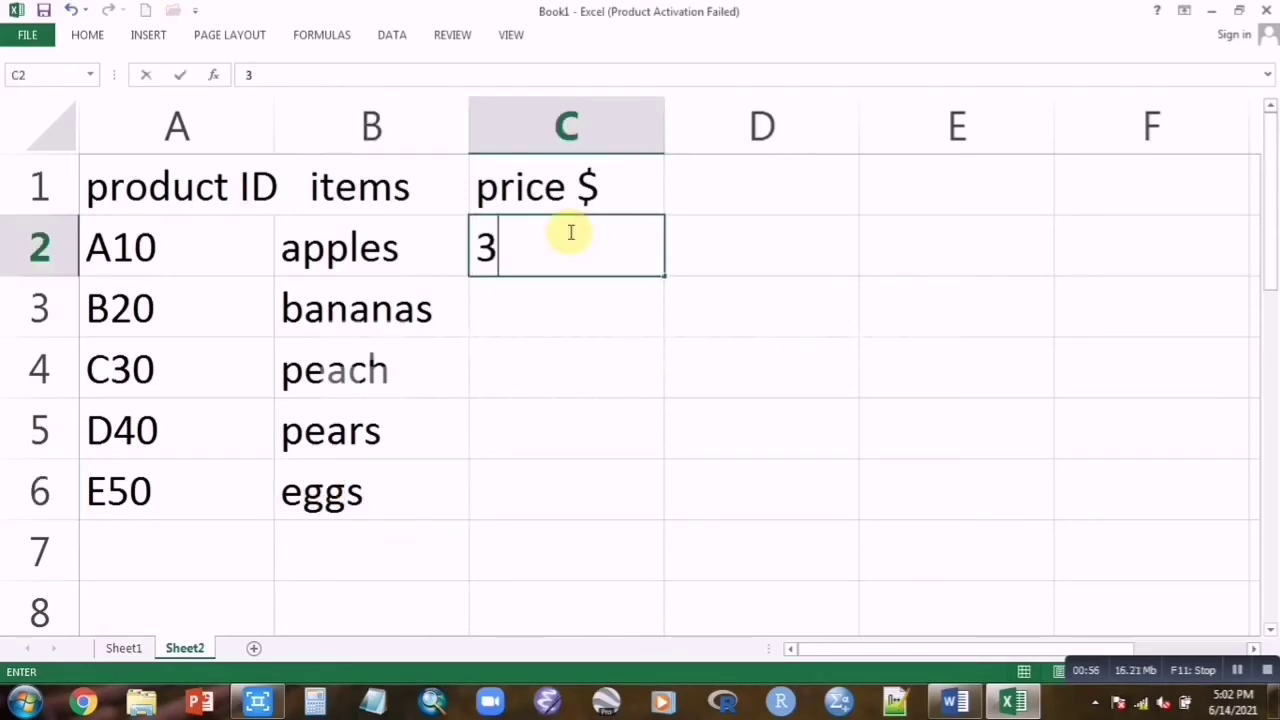
{"action": "type", "text": "80"}
{"action": "key", "text": "Return"}
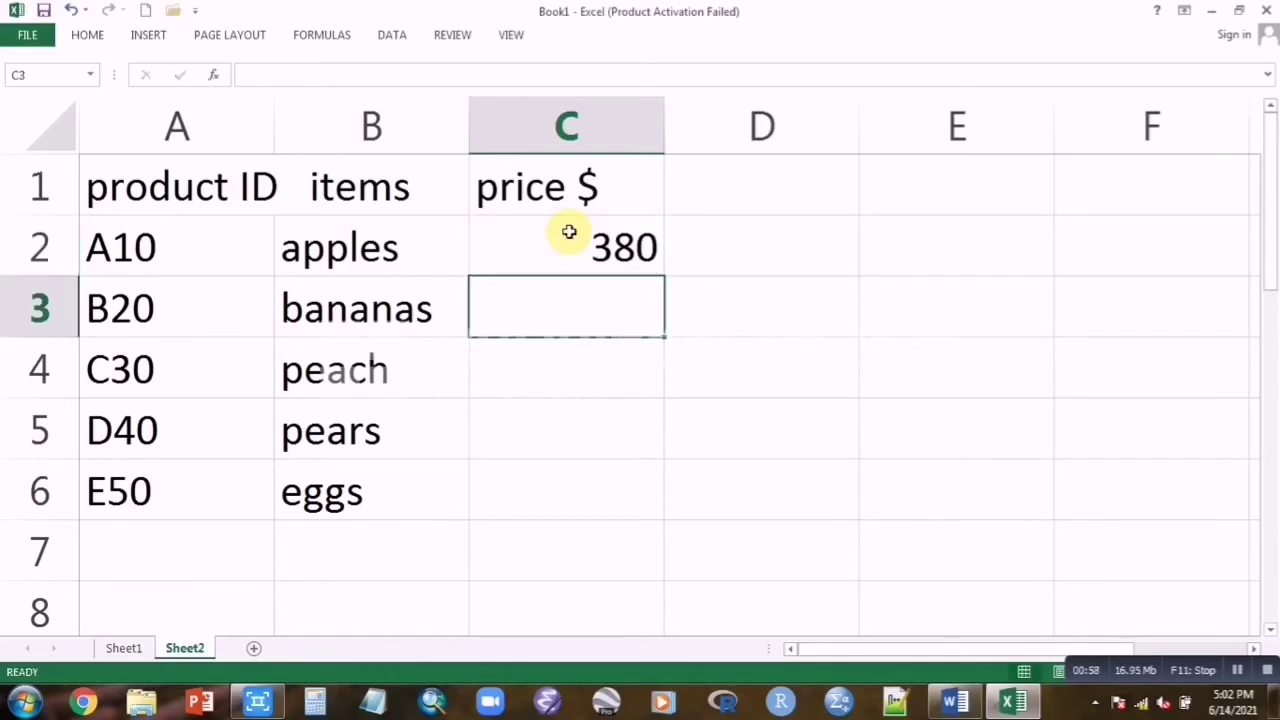
{"action": "type", "text": "250"}
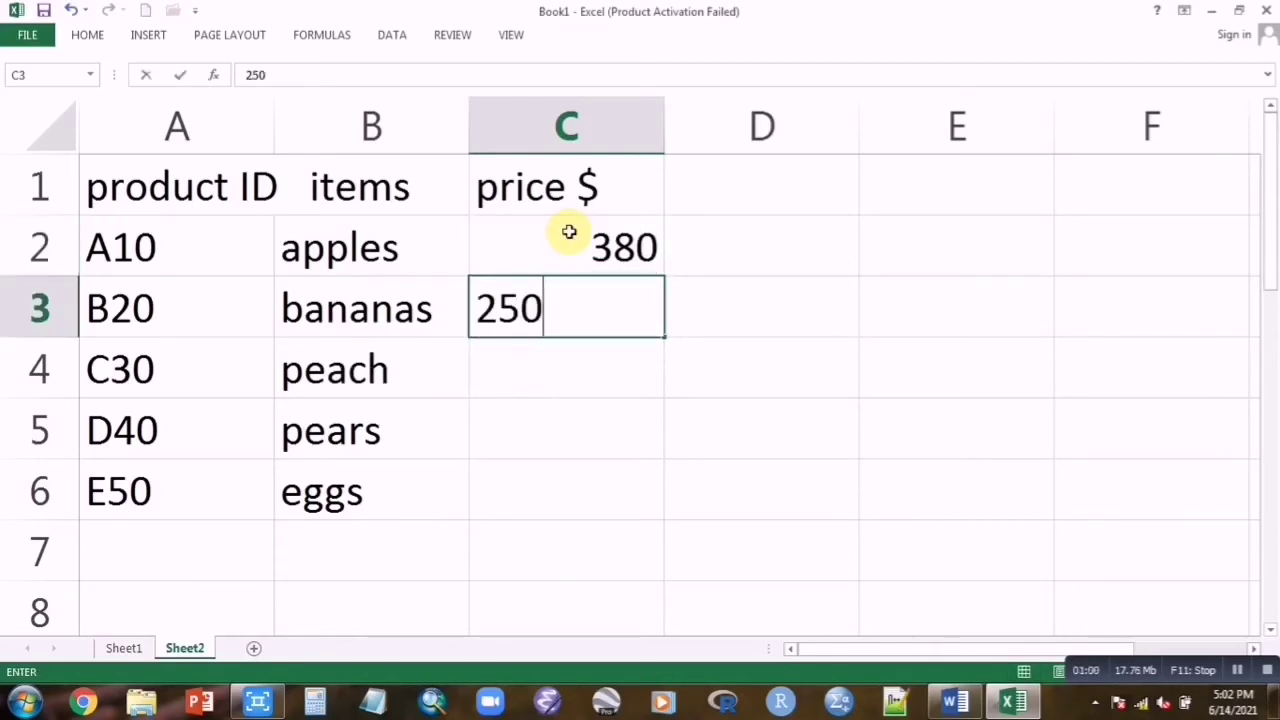
{"action": "key", "text": "Return"}
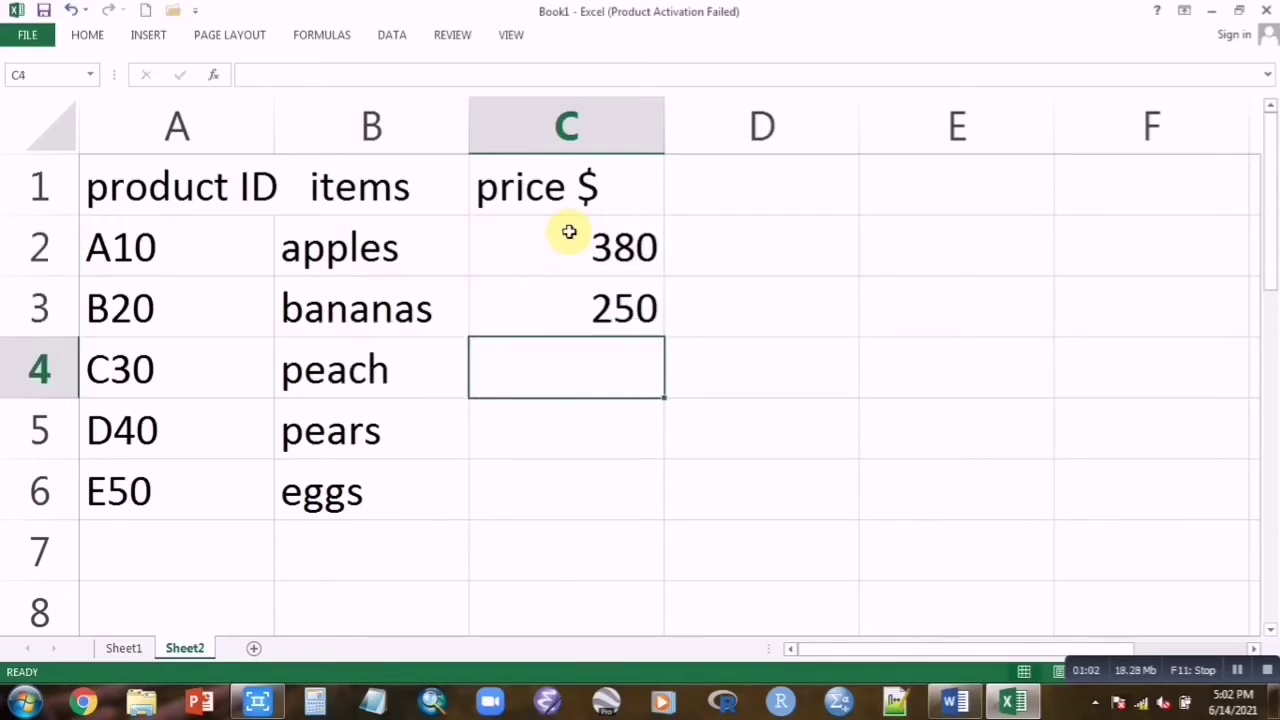
{"action": "type", "text": "300"}
{"action": "key", "text": "Return"}
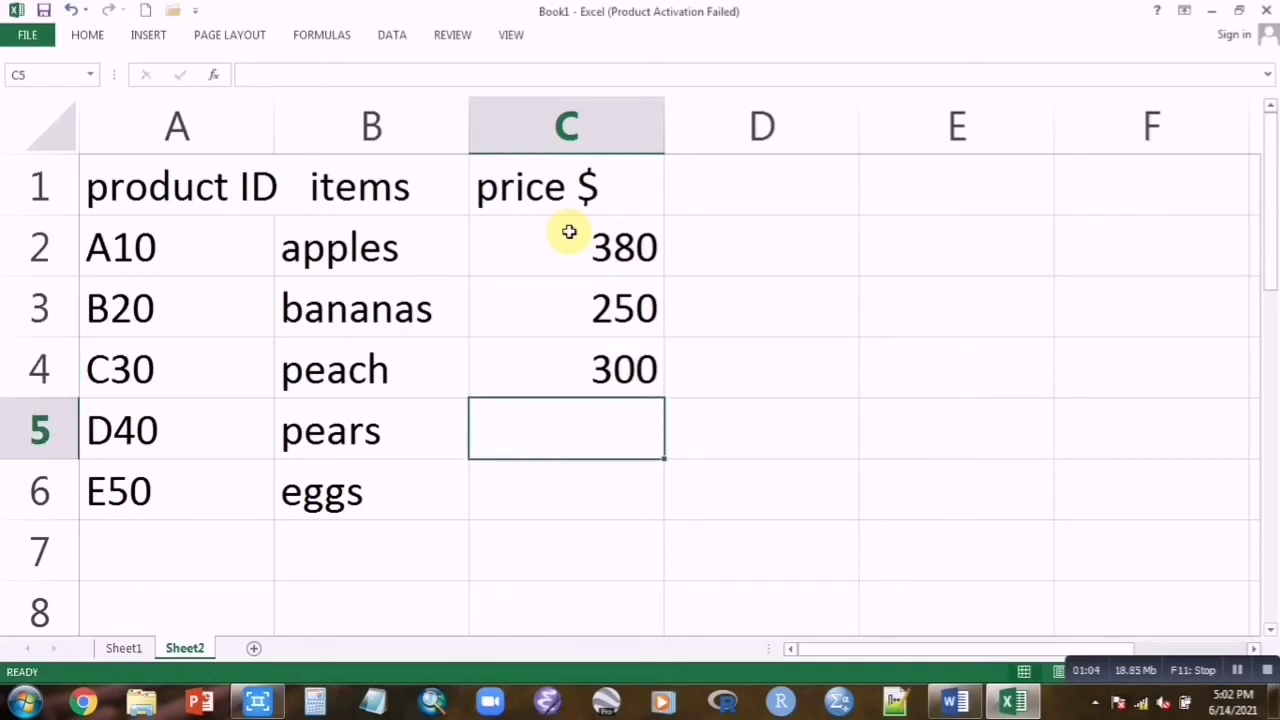
{"action": "type", "text": "350"}
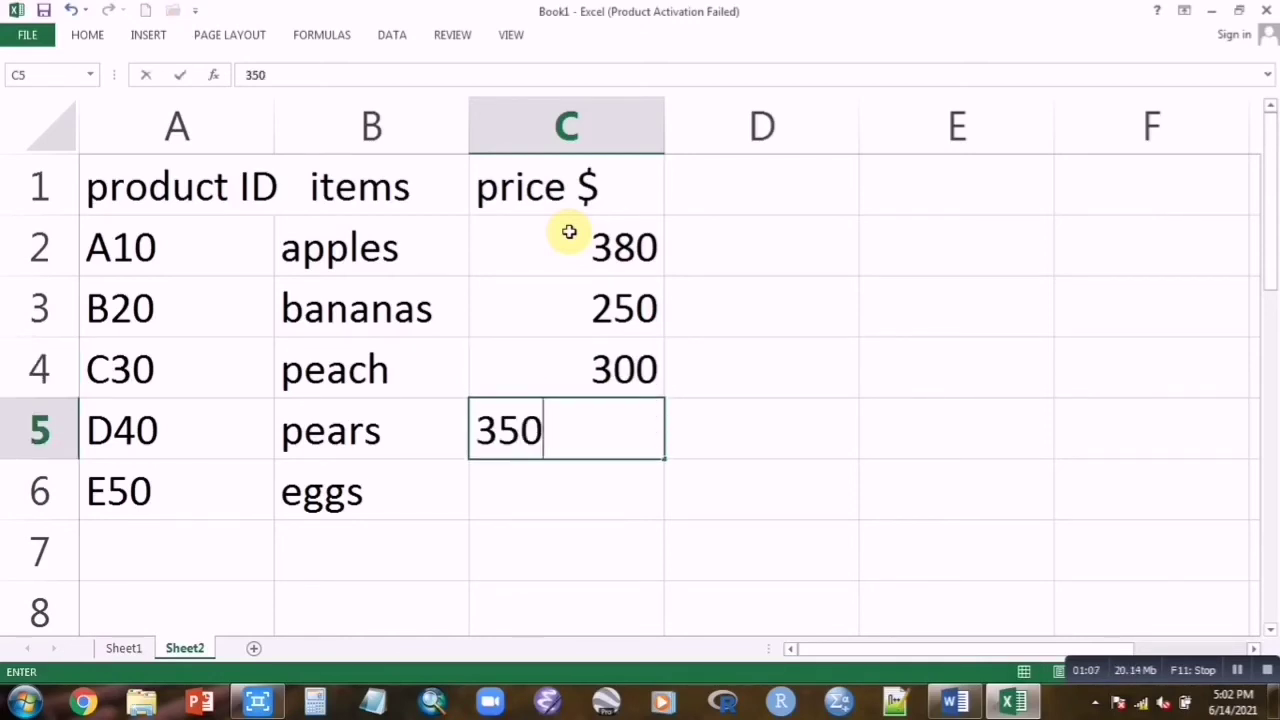
{"action": "key", "text": "Return"}
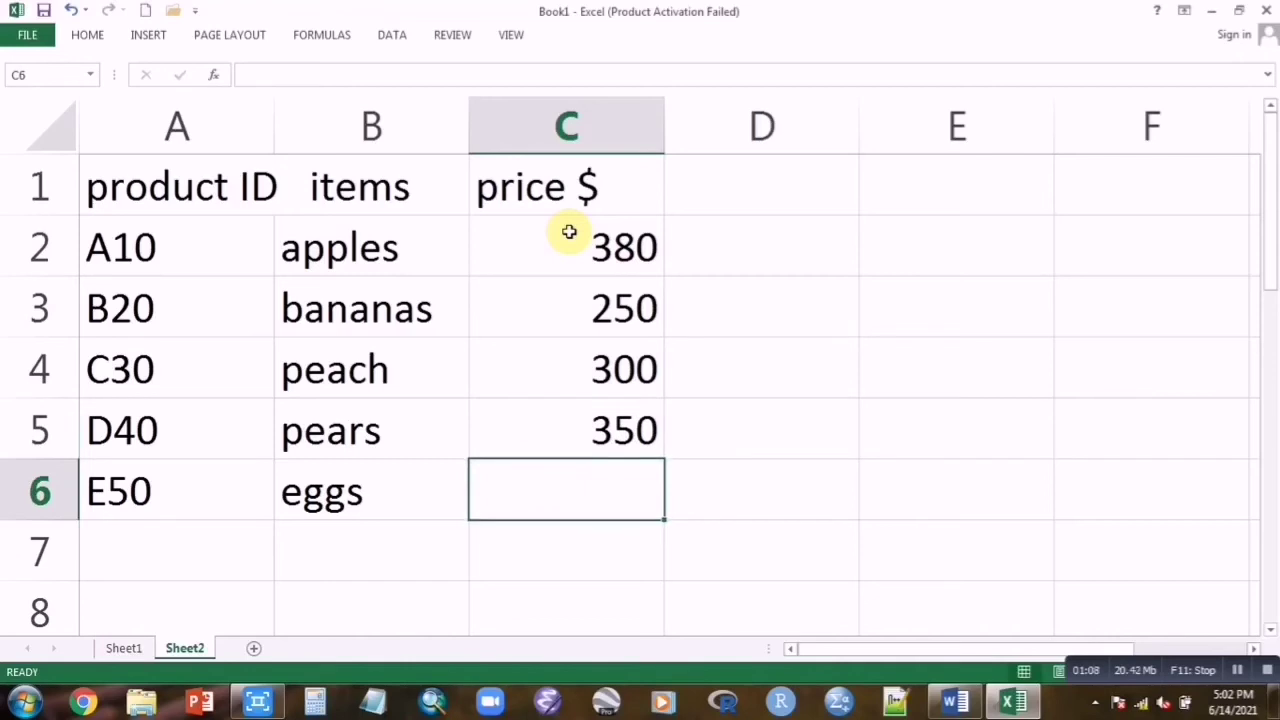
{"action": "type", "text": "200"}
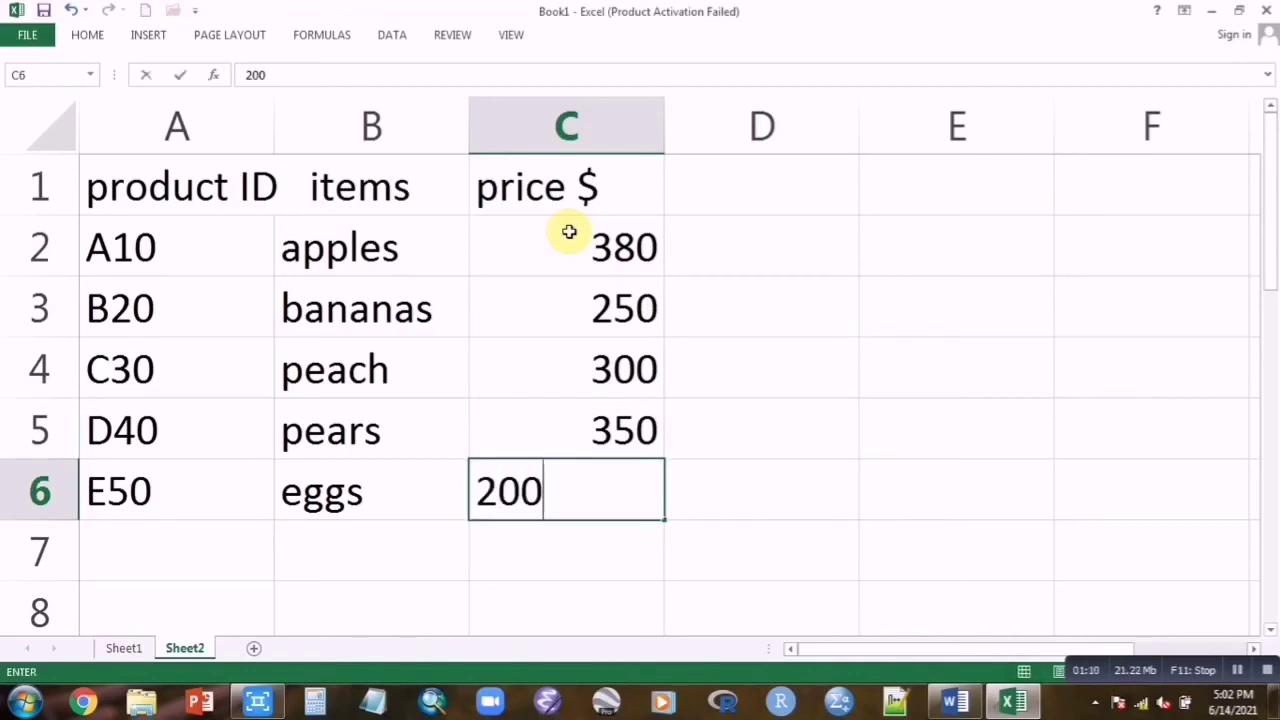
Add the headers product ID and price $ in row 1 above columns D and E for the lookup table
{"action": "left_click", "coordinate": [748, 178]}
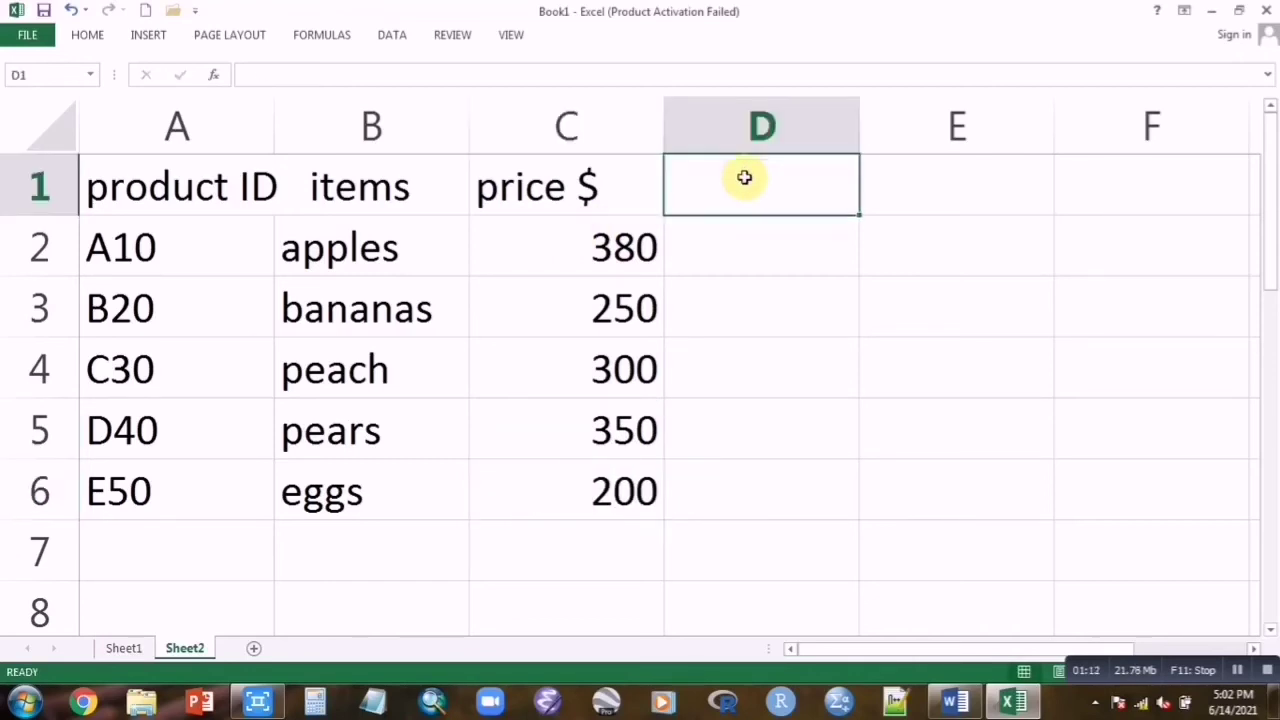
{"action": "type", "text": "product"}
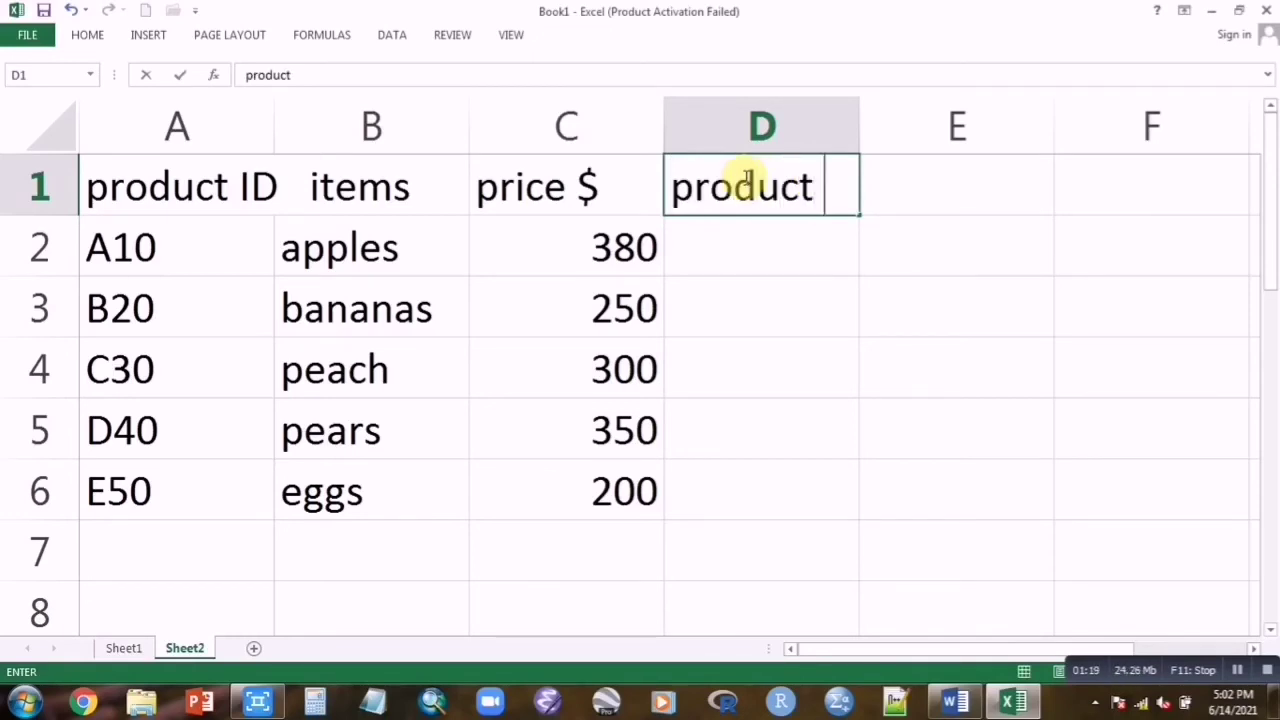
{"action": "type", "text": " ID"}
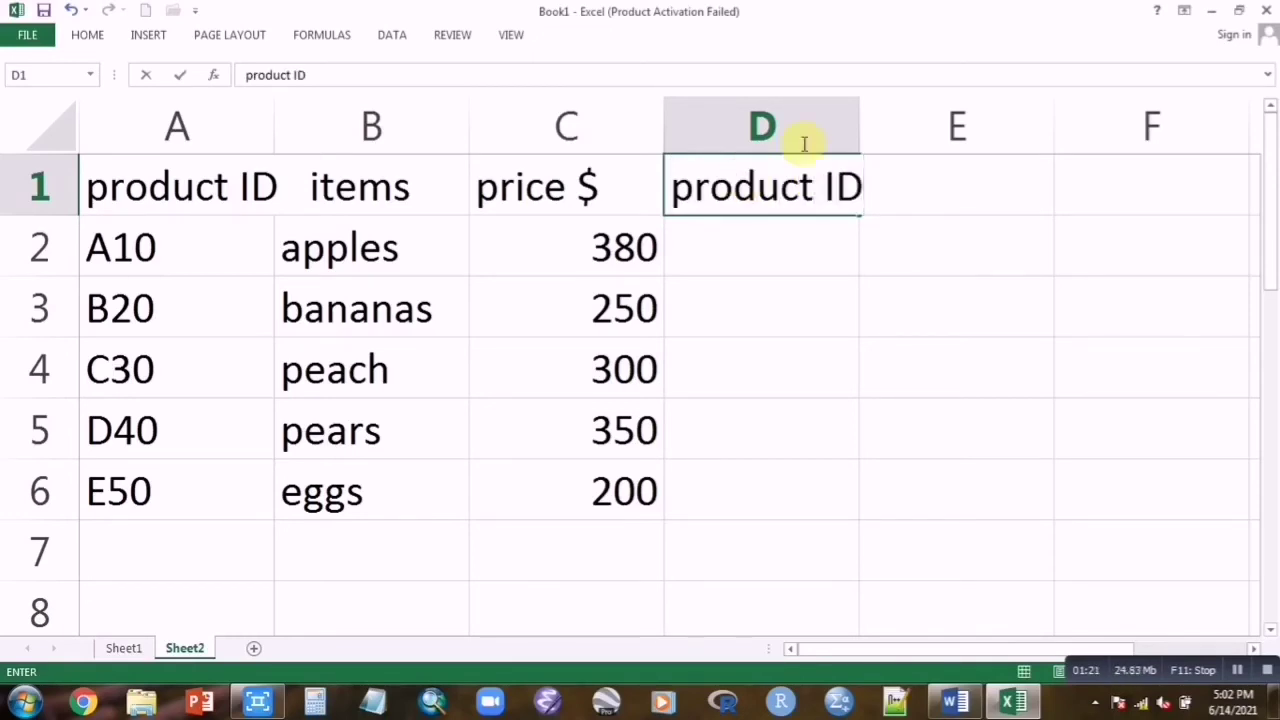
{"action": "key", "text": "Tab"}
{"action": "type", "text": "price $"}
Enter the product IDs to look up, B20, C30 and E50, in cells D2 to D4
{"action": "left_click", "coordinate": [780, 249]}
{"action": "type", "text": "B20"}
{"action": "key", "text": "Return"}
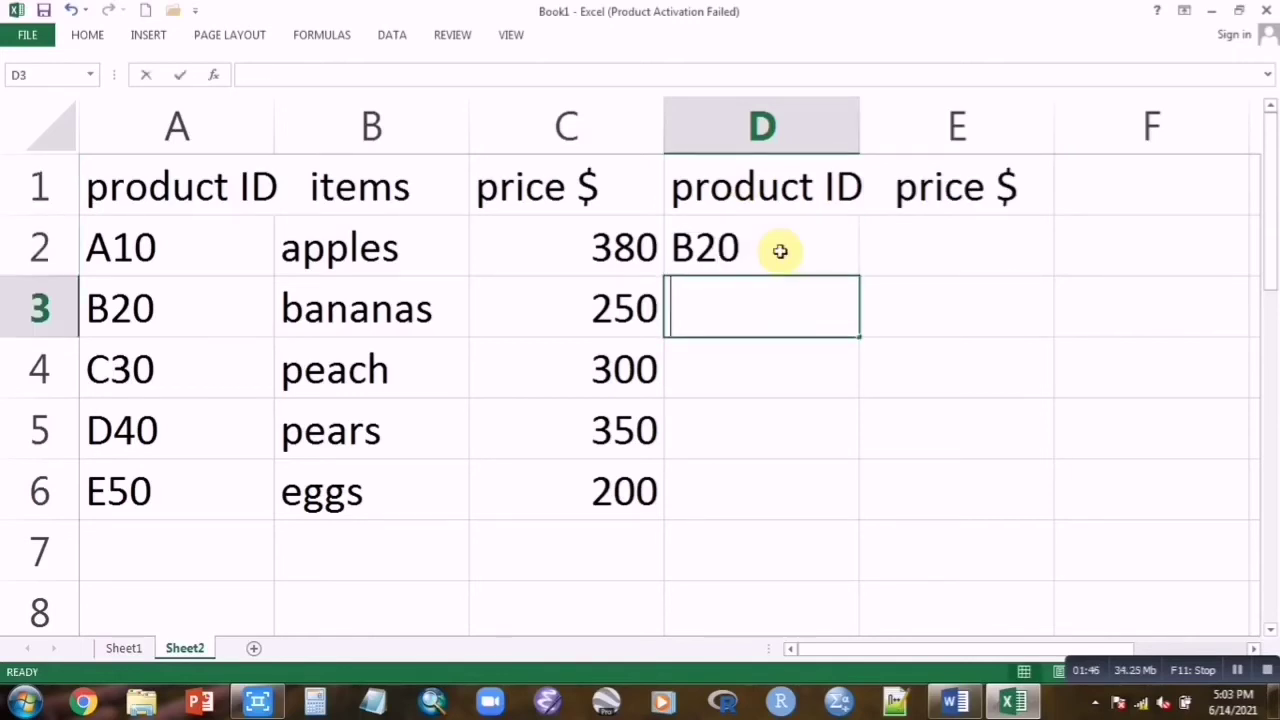
{"action": "type", "text": "C30"}
{"action": "key", "text": "Return"}
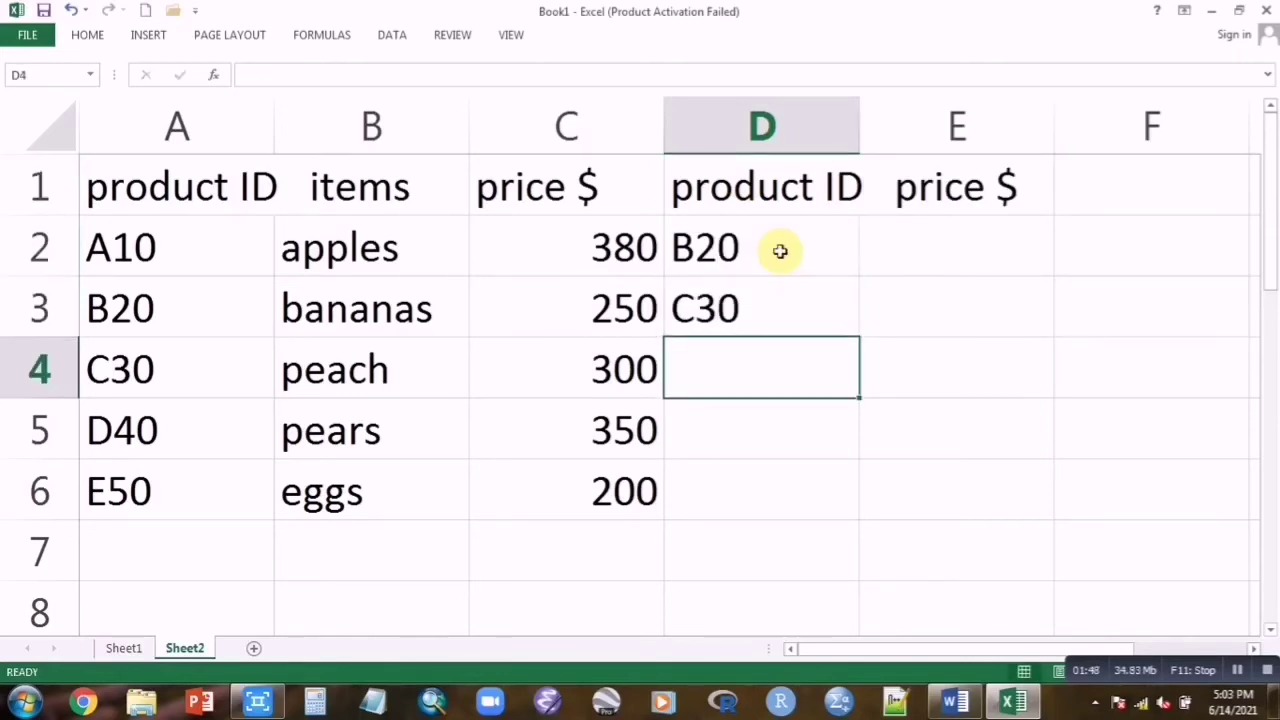
{"action": "type", "text": "E5"}
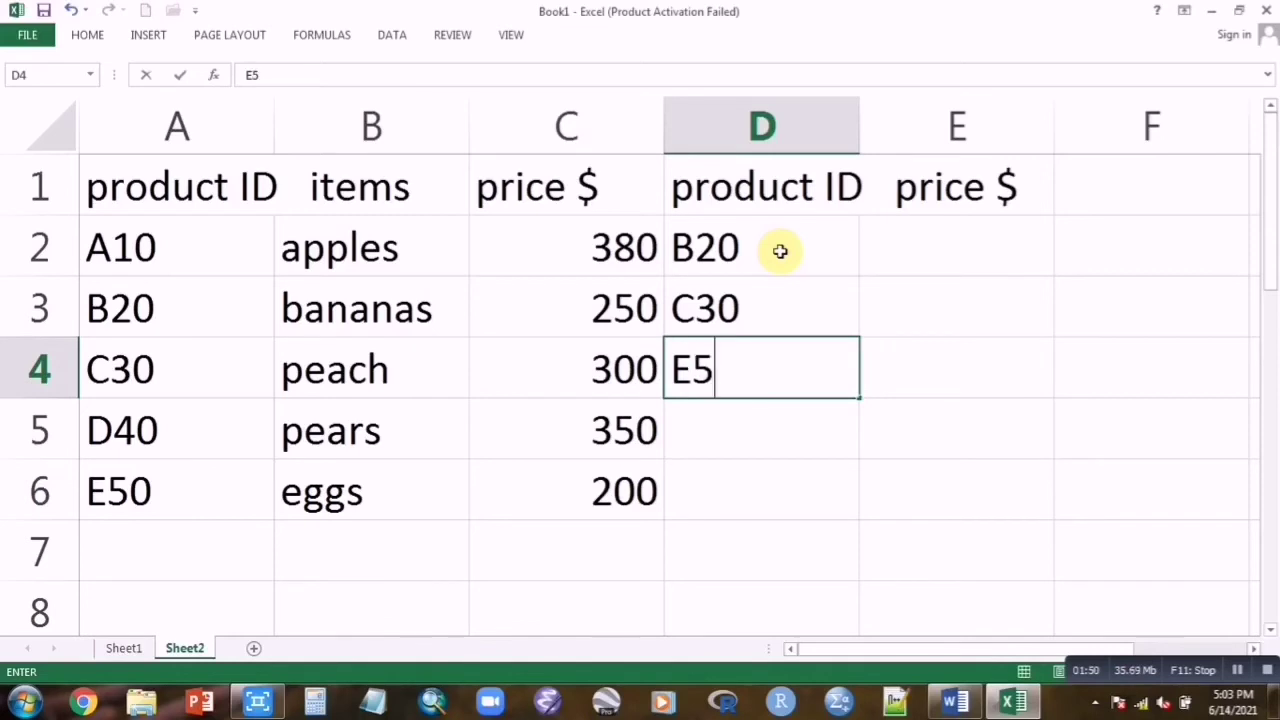
{"action": "type", "text": "0"}
{"action": "key", "text": "Return"}
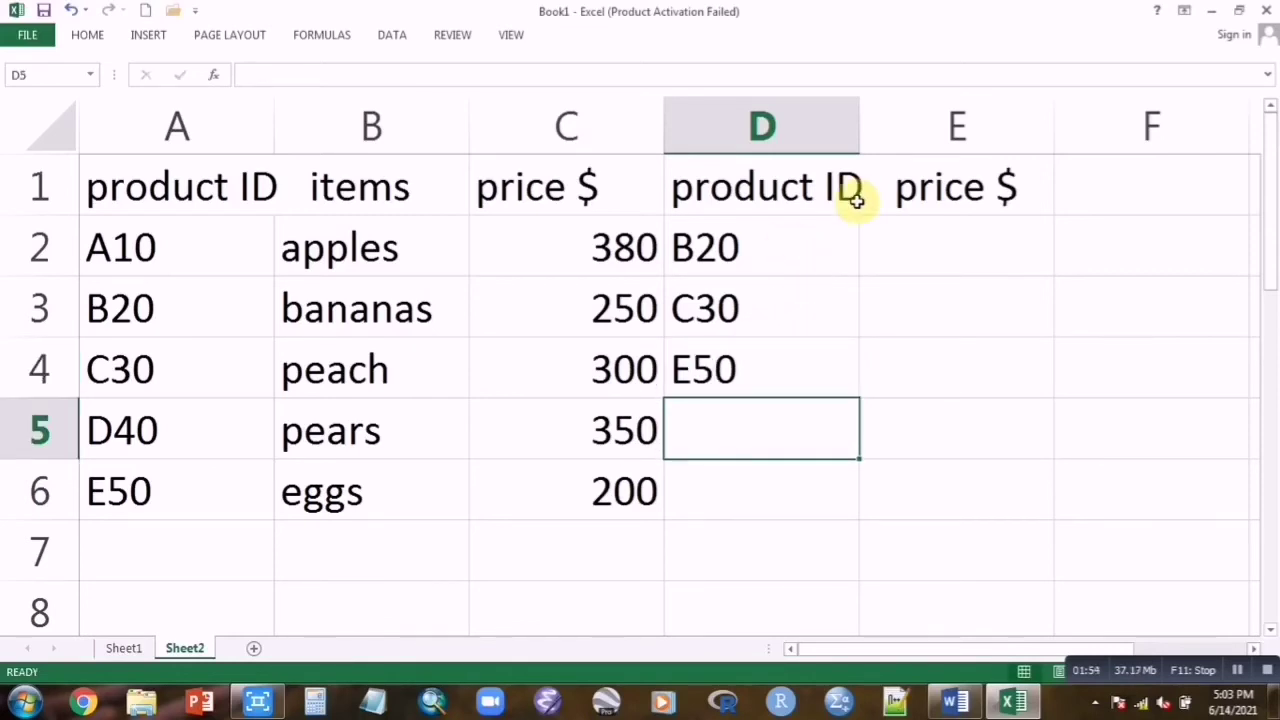
Enter an exact-match VLOOKUP in E2 that finds D2 in A2:C6 and returns column 3, with FALSE as the range lookup
{"action": "left_click", "coordinate": [940, 246]}
{"action": "type", "text": "="}
{"action": "type", "text": "vloo"}
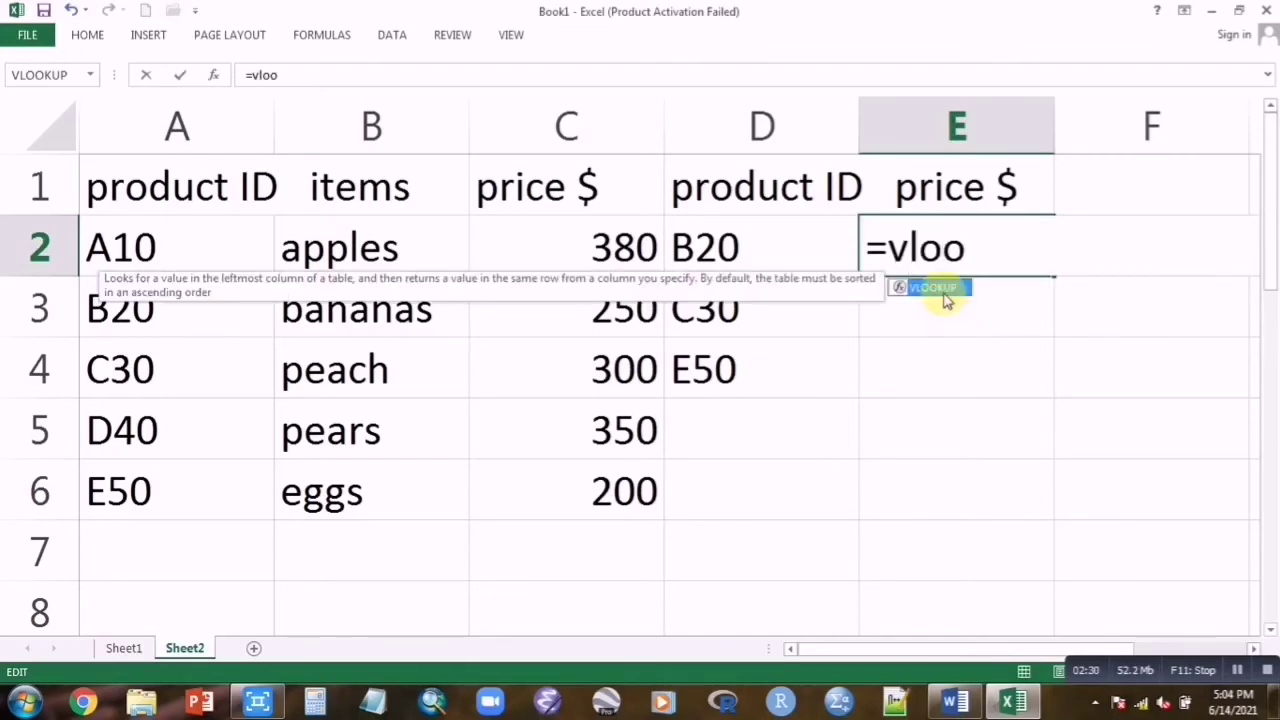
{"action": "double_click", "coordinate": [943, 290]}
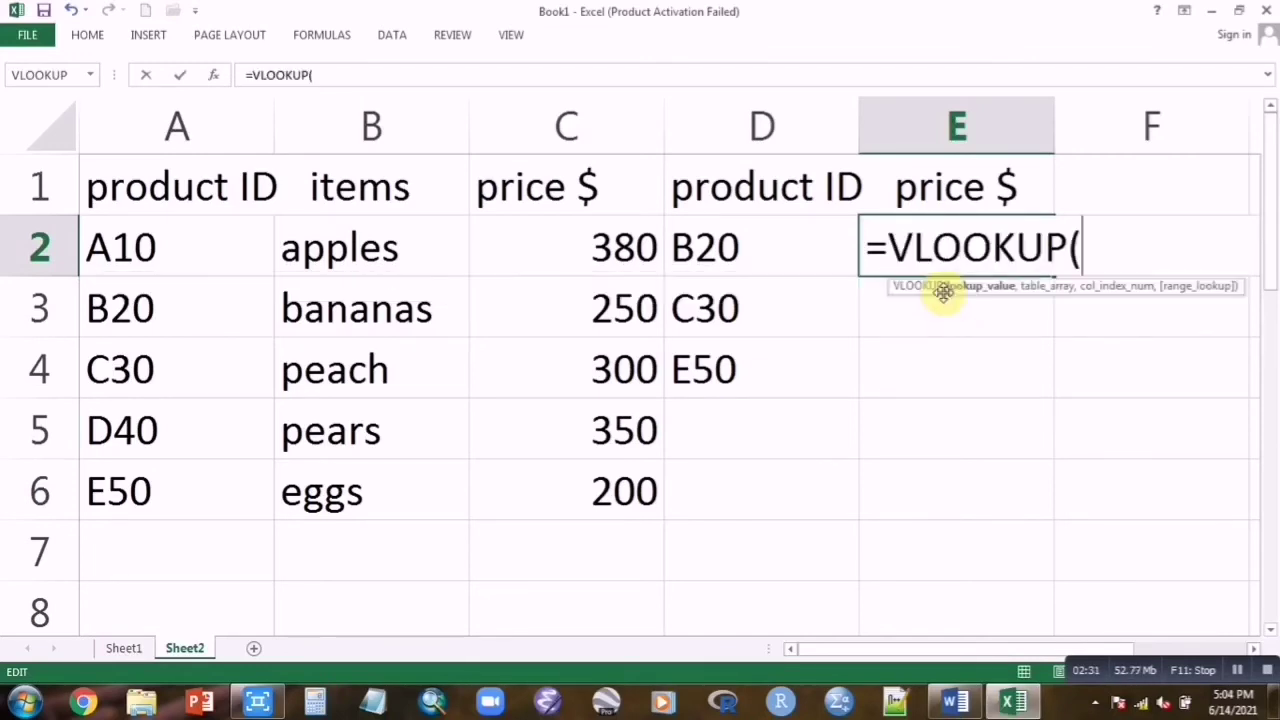
{"action": "left_click", "coordinate": [754, 252]}
{"action": "type", "text": ","}
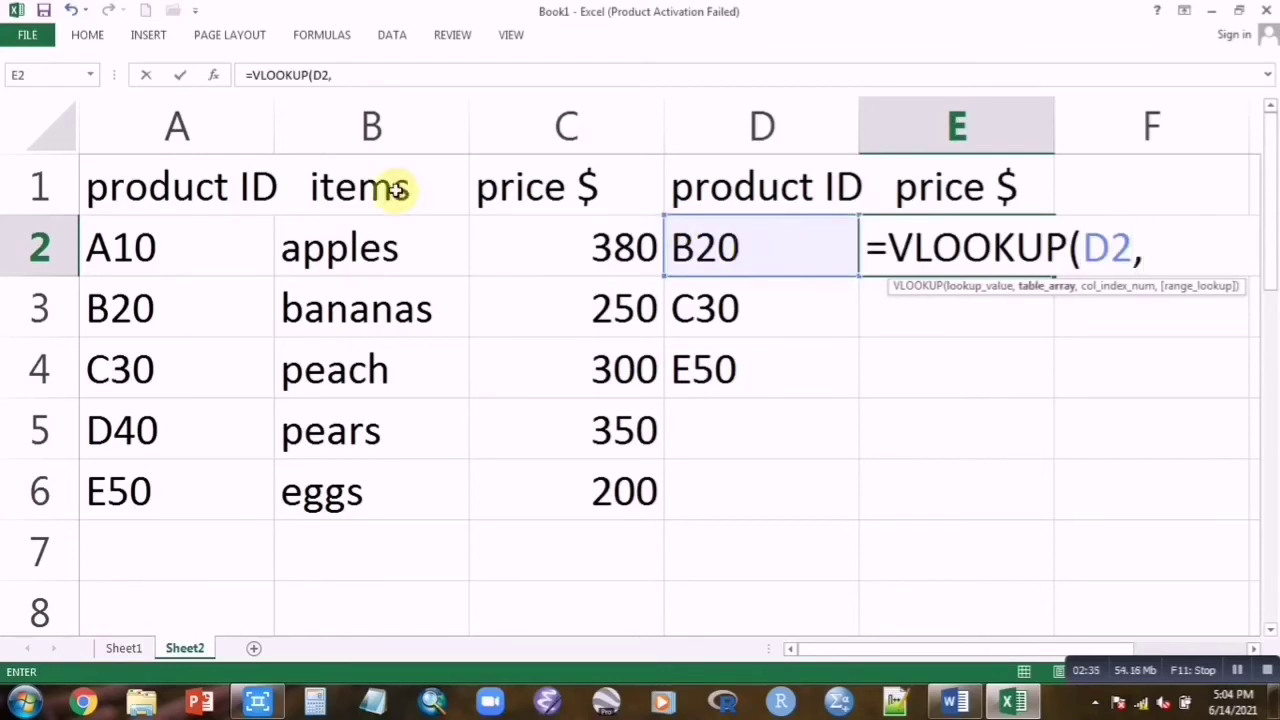
{"action": "left_click_drag", "start_coordinate": [106, 243], "coordinate": [517, 476]}
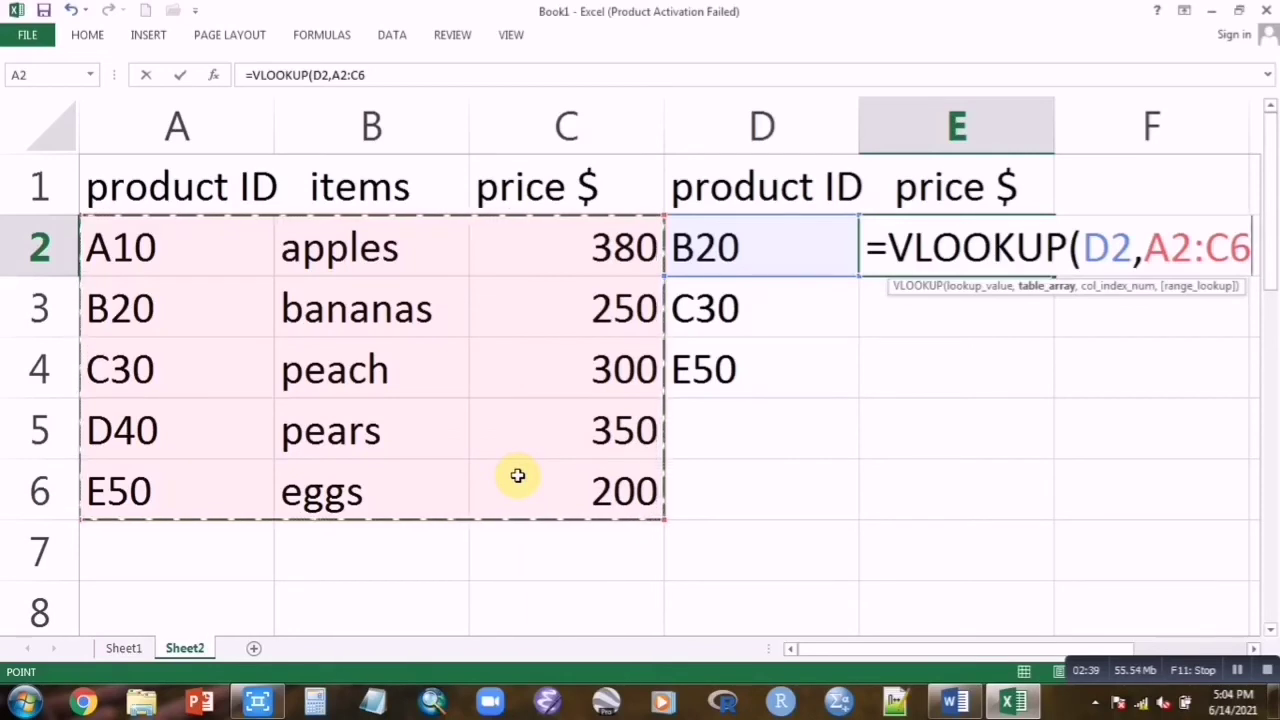
{"action": "type", "text": ","}
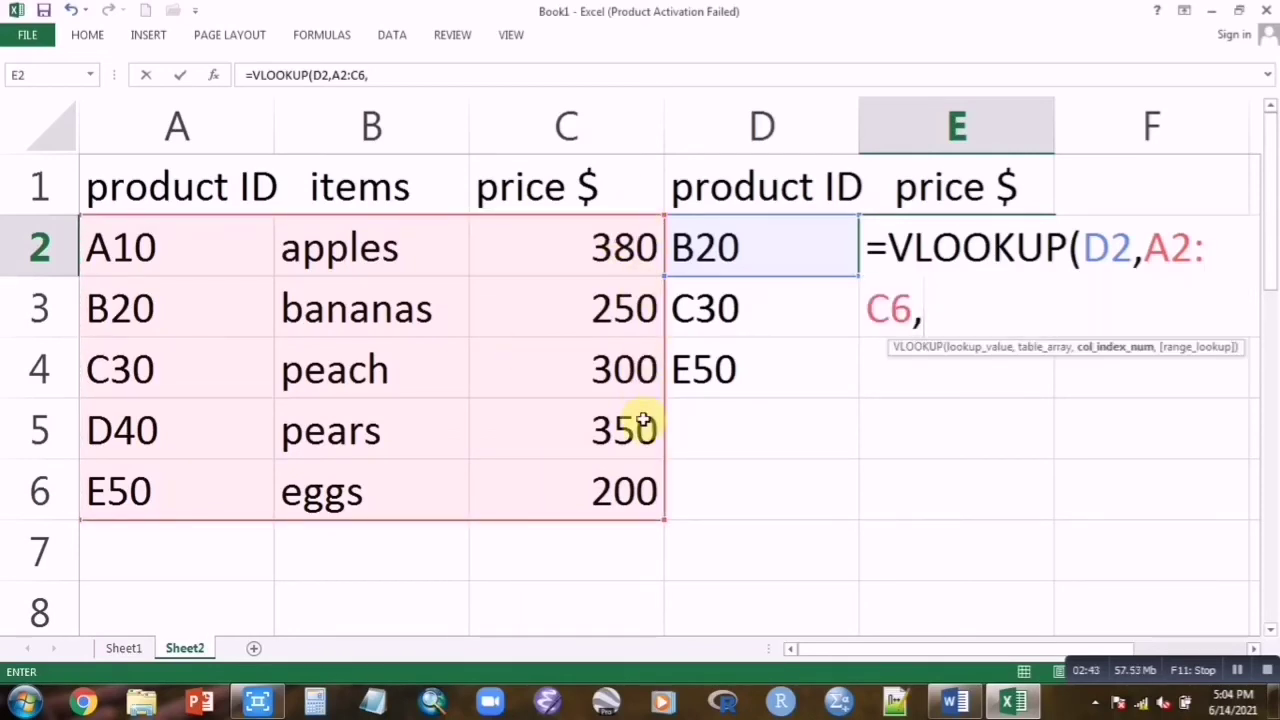
{"action": "type", "text": "3,"}
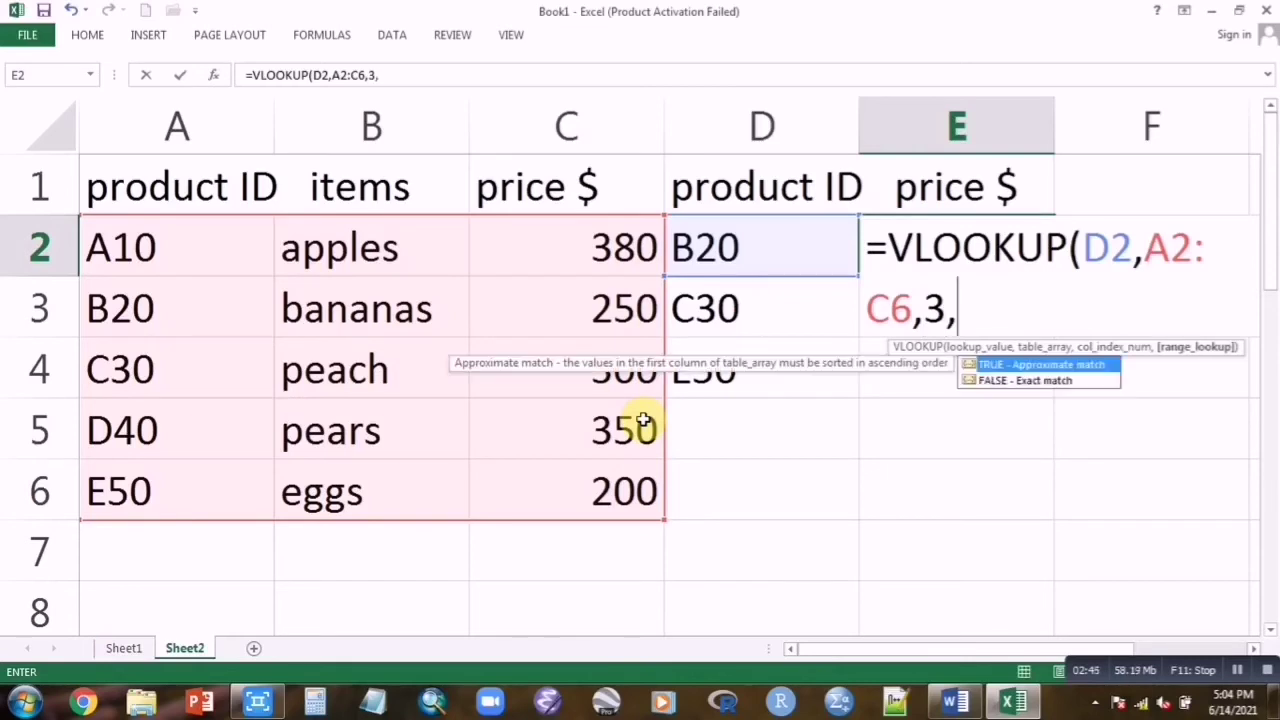
{"action": "double_click", "coordinate": [1067, 382]}
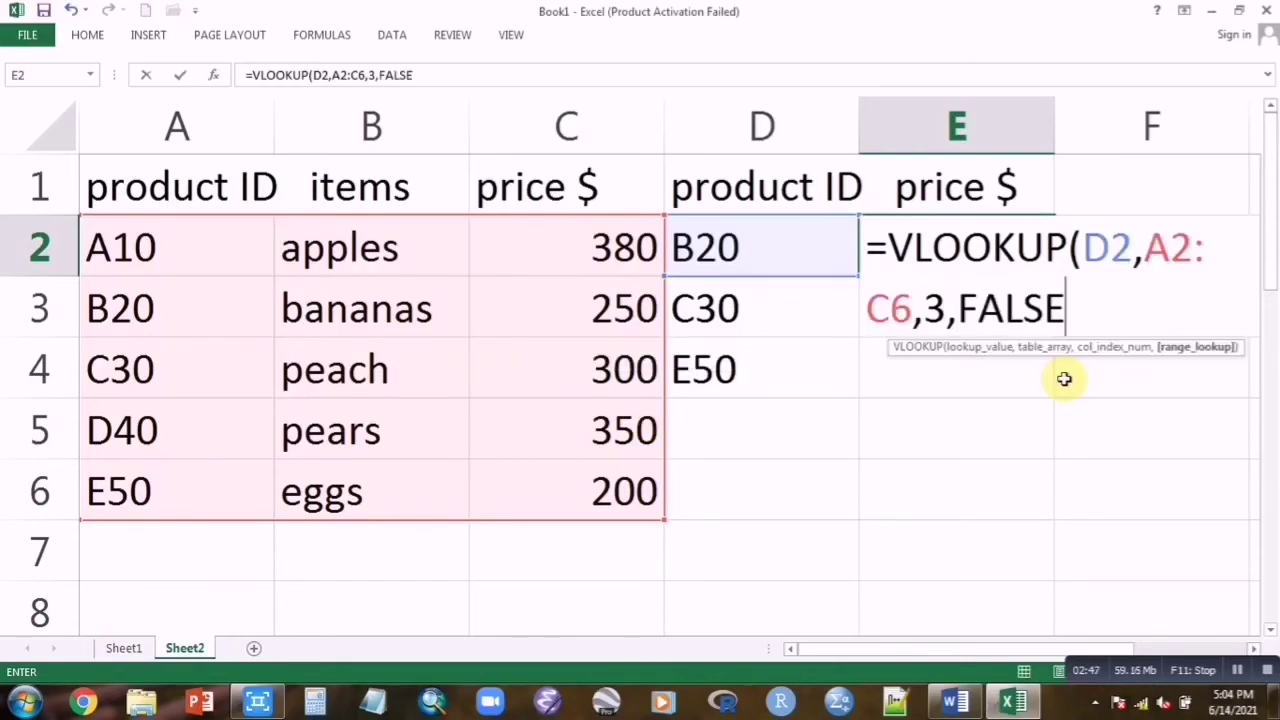
{"action": "type", "text": ")"}
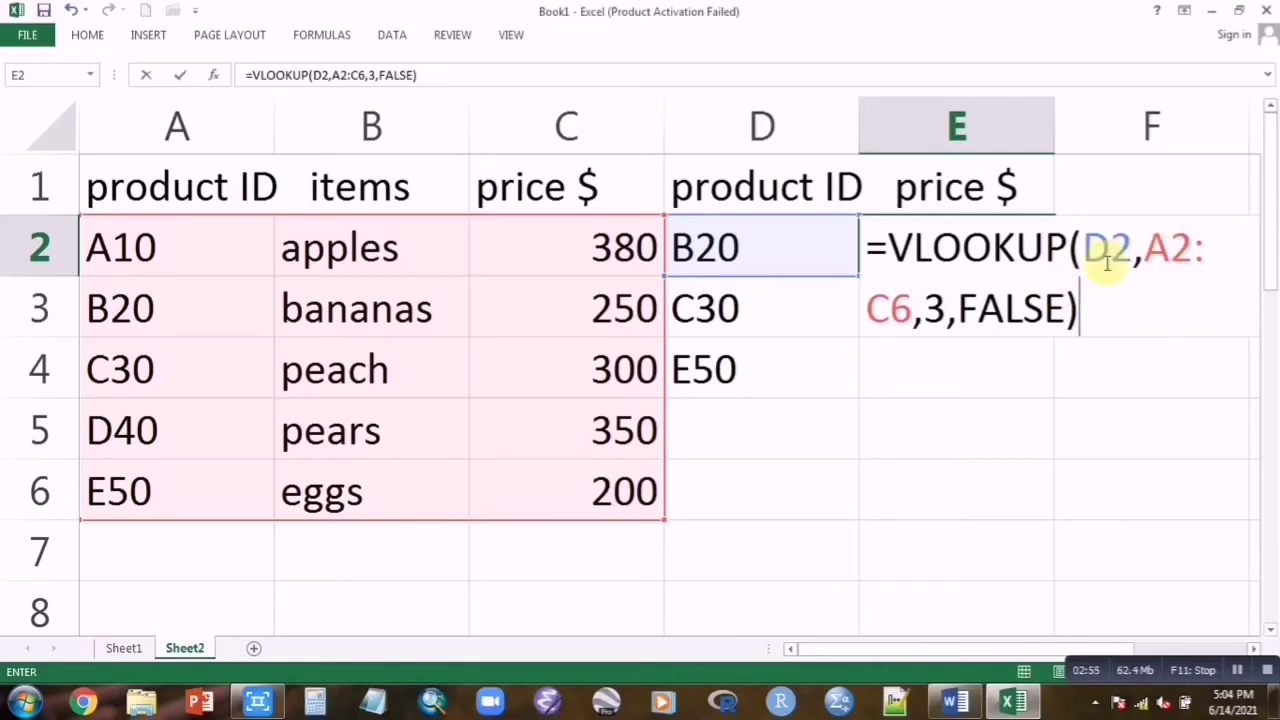
Make the table range in the E2 formula absolute as $A$2:$C$6 and fill the formula down to E4
{"action": "left_click_drag", "start_coordinate": [1150, 250], "coordinate": [905, 312]}
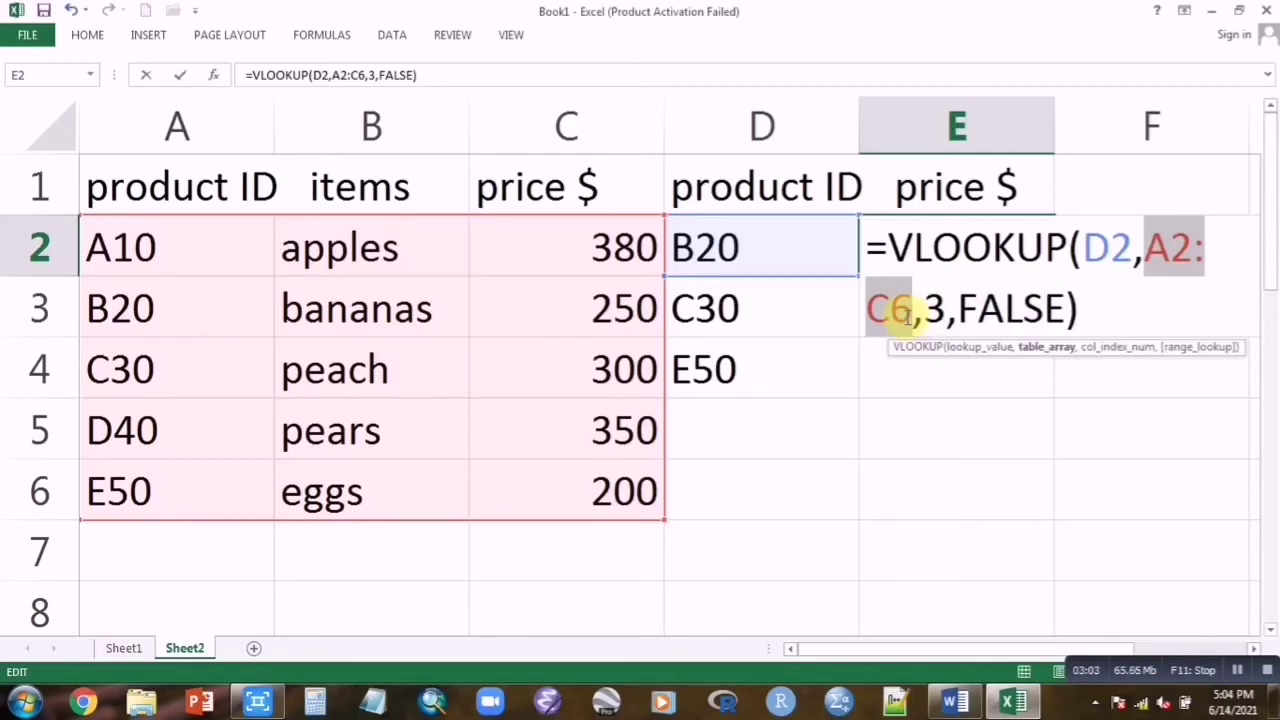
{"action": "key", "text": "F4"}
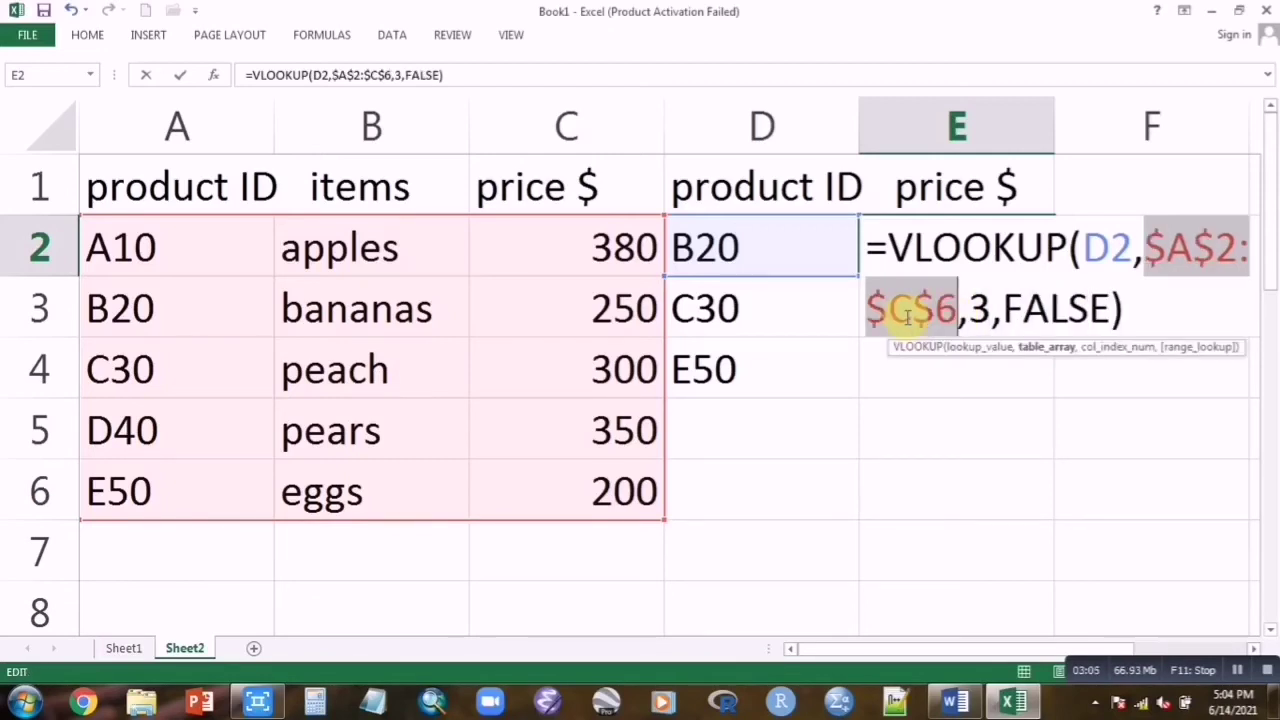
{"action": "key", "text": "Return"}
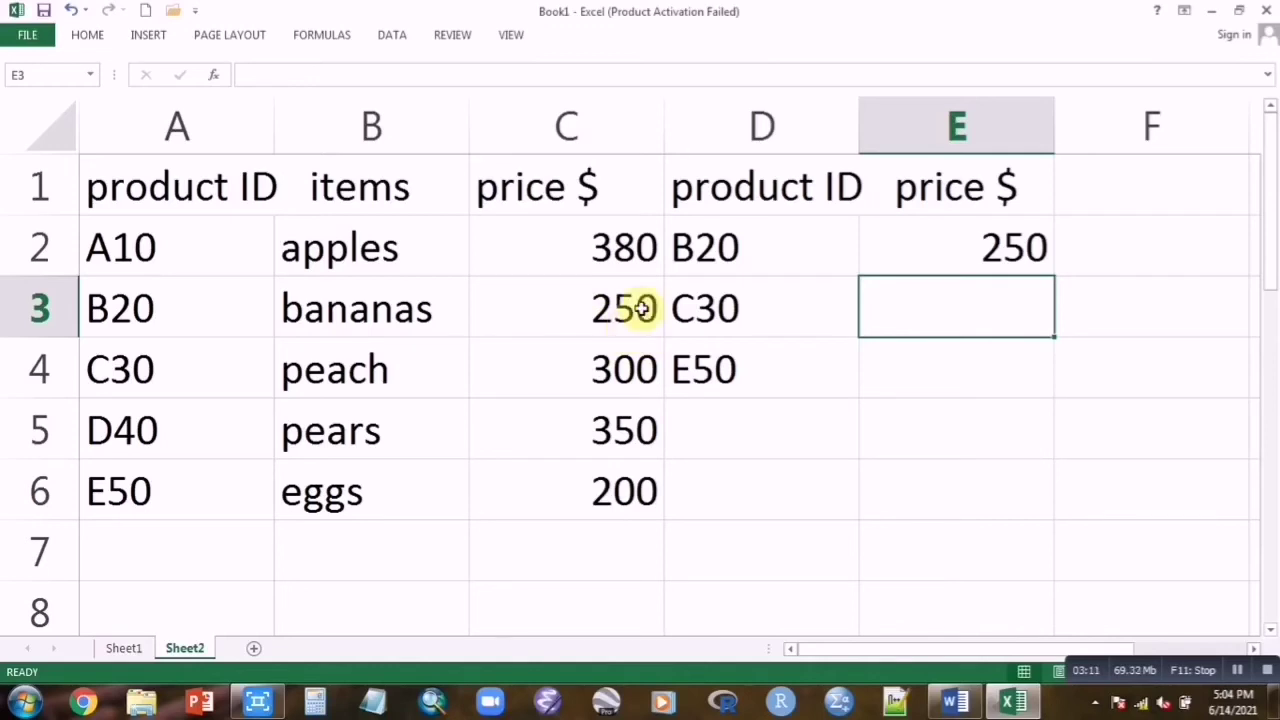
{"action": "left_click", "coordinate": [1000, 245]}
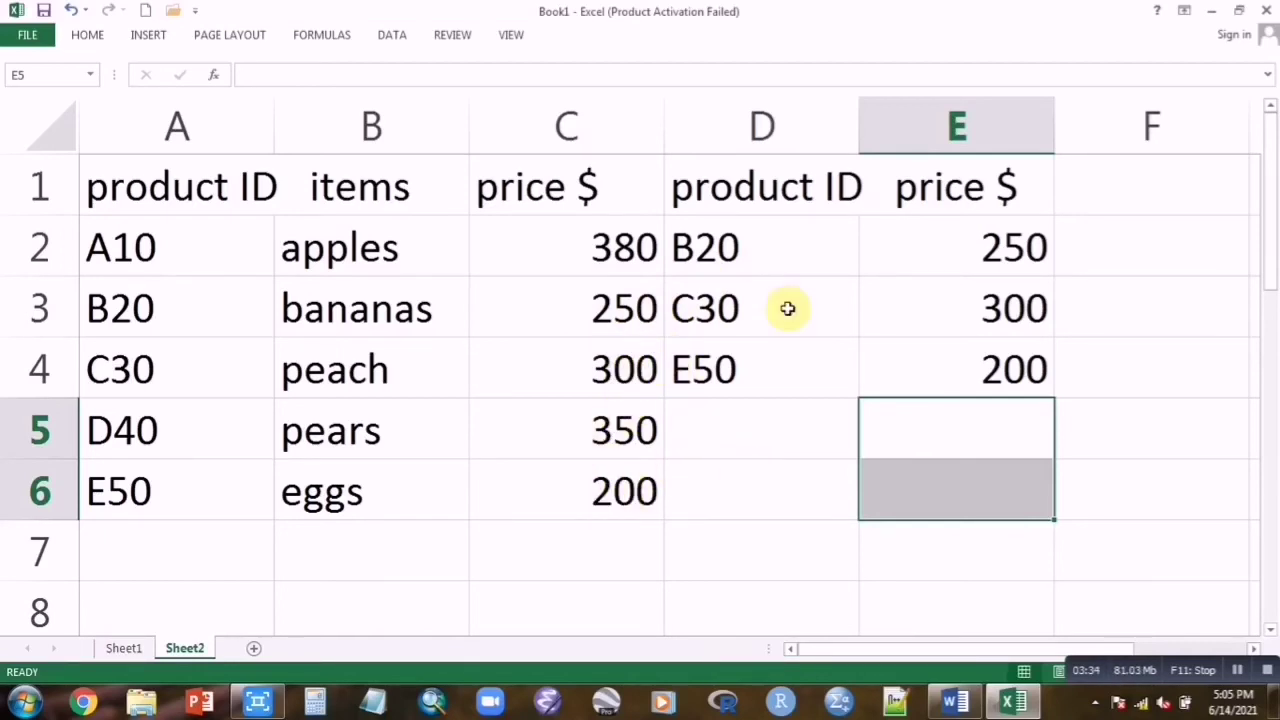
Review the VLOOKUP formulas in E2 and E4, checking their lookup cells and the fixed table range
{"action": "double_click", "coordinate": [940, 248]}
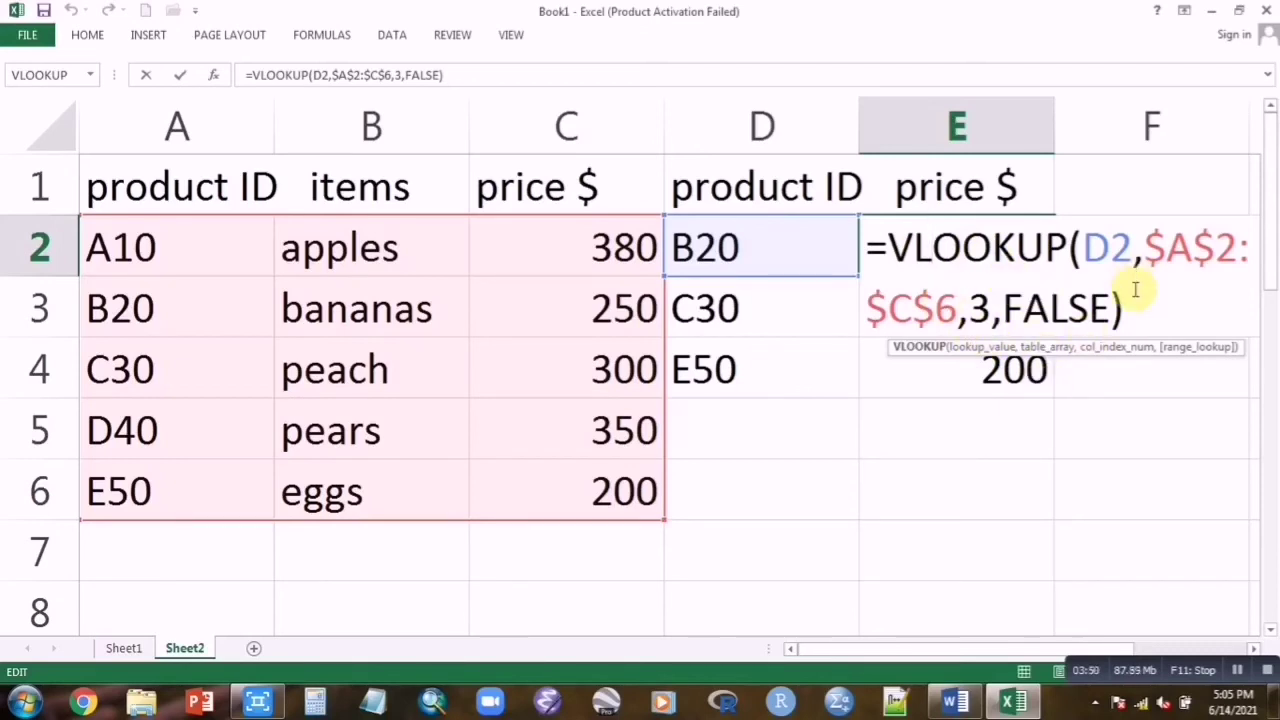
{"action": "key", "text": "Return"}
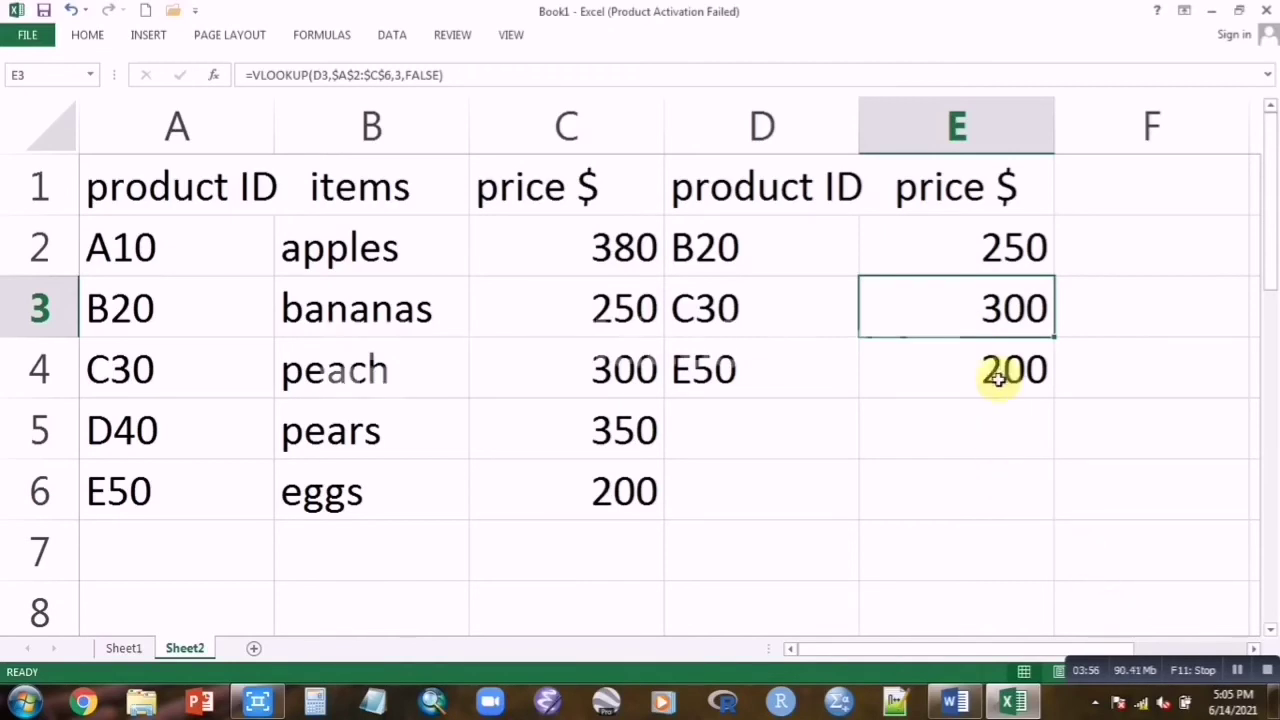
{"action": "left_click", "coordinate": [966, 371]}
{"action": "double_click", "coordinate": [964, 370]}
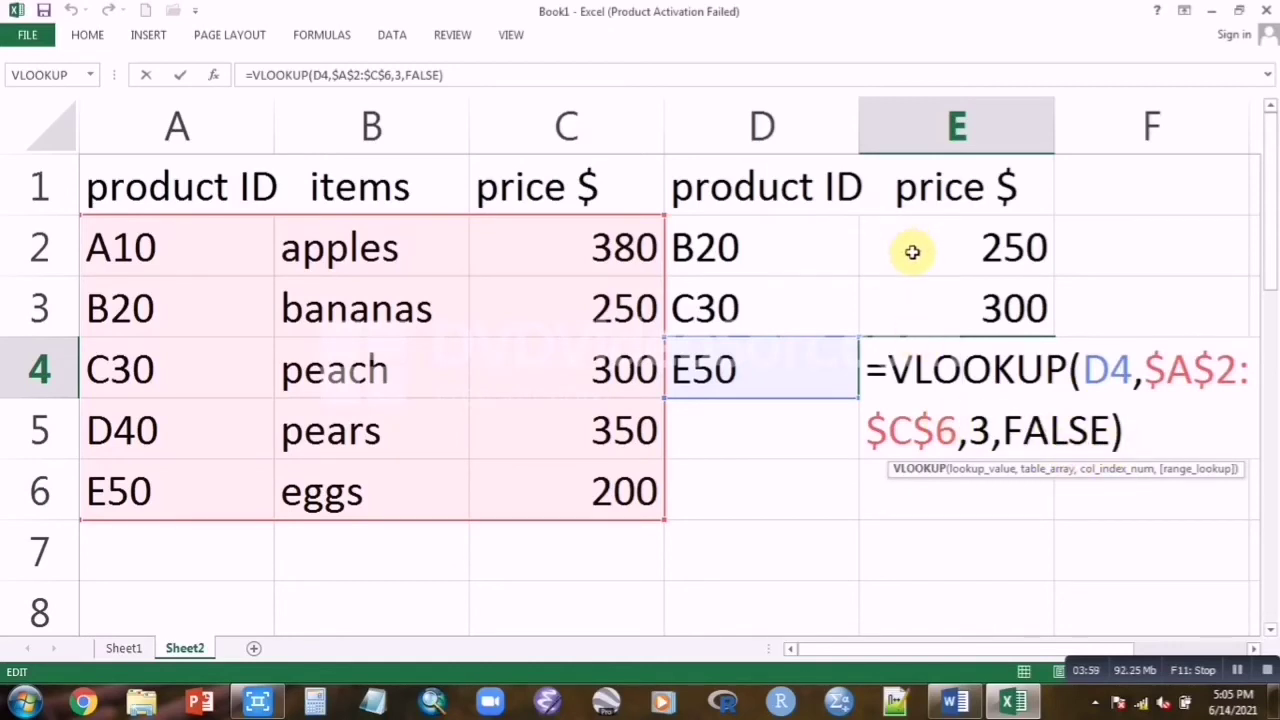
{"action": "left_click", "coordinate": [231, 569]}
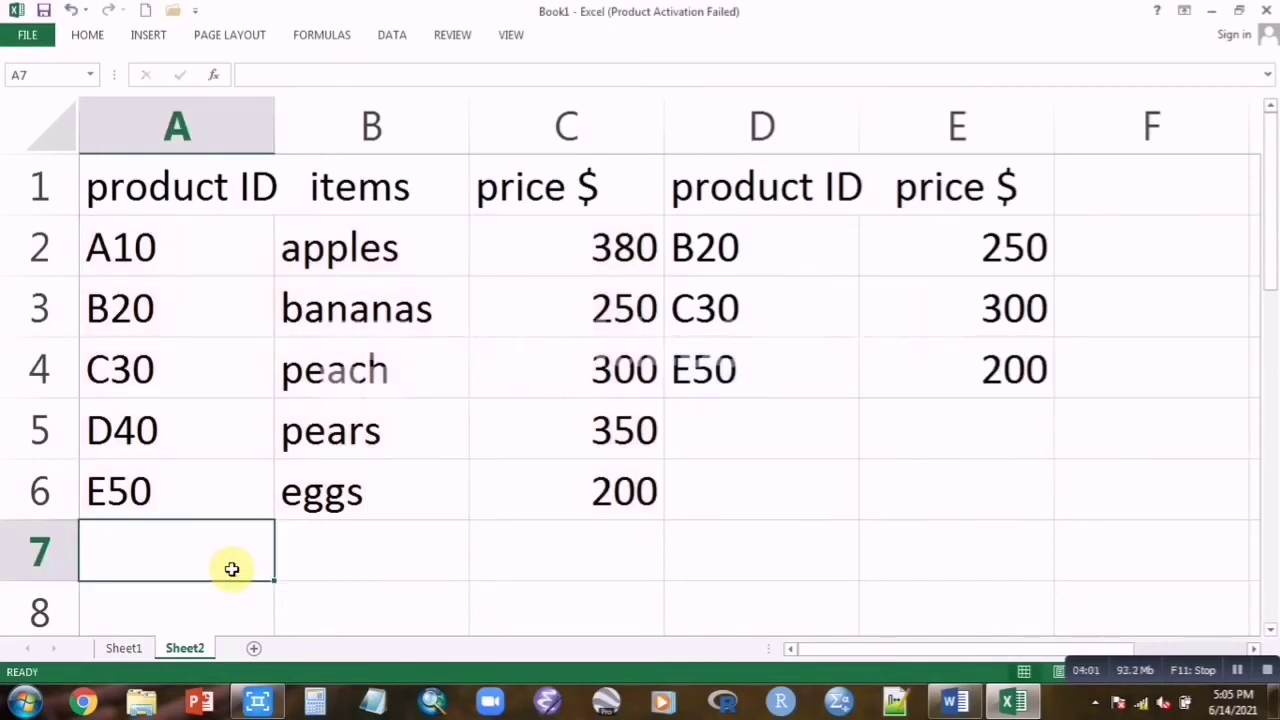
Write the syntax note VLOOKUP(looup_value,array,column,false) as plain text in cell B7
{"action": "left_click", "coordinate": [353, 560]}
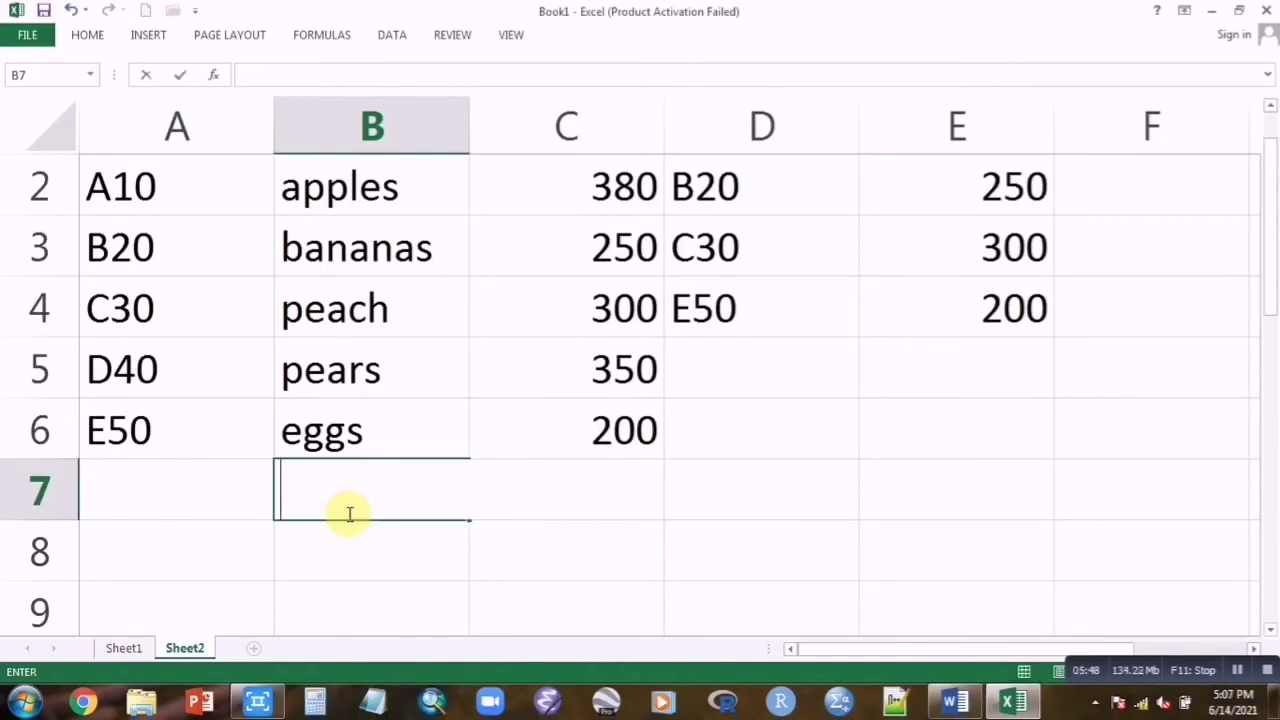
{"action": "type", "text": "VLOOKUP"}
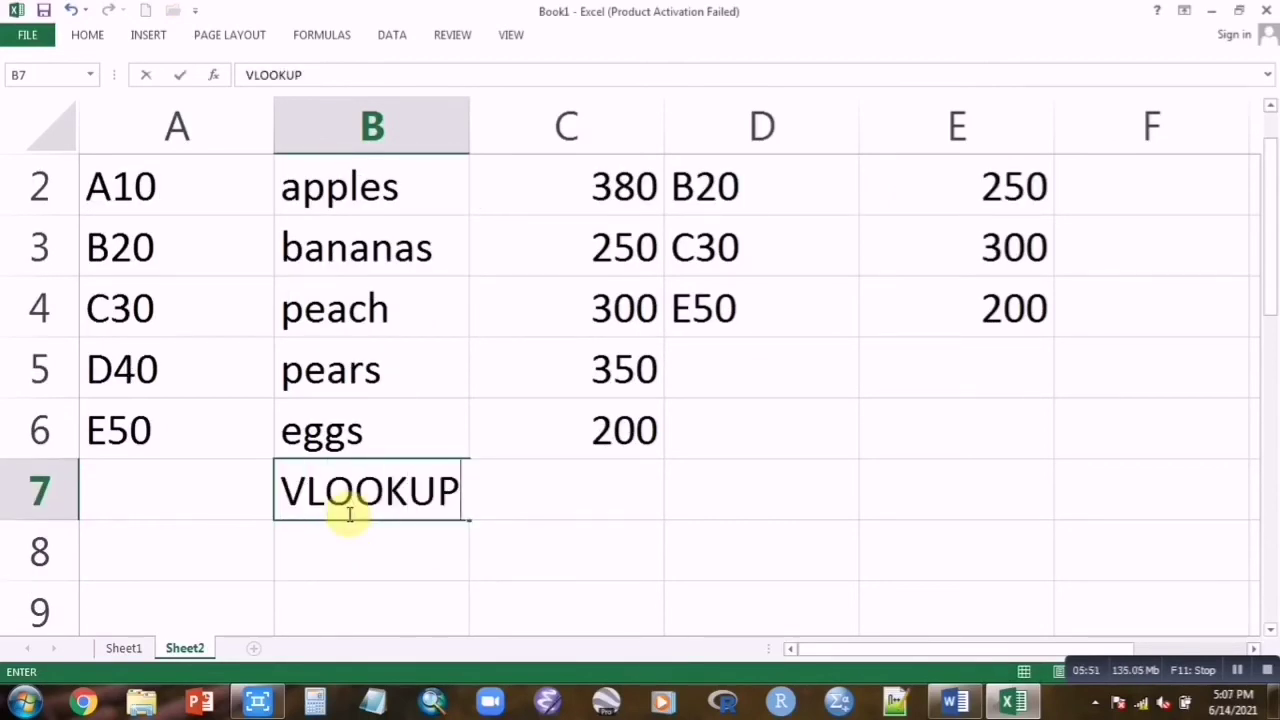
{"action": "type", "text": "(loo"}
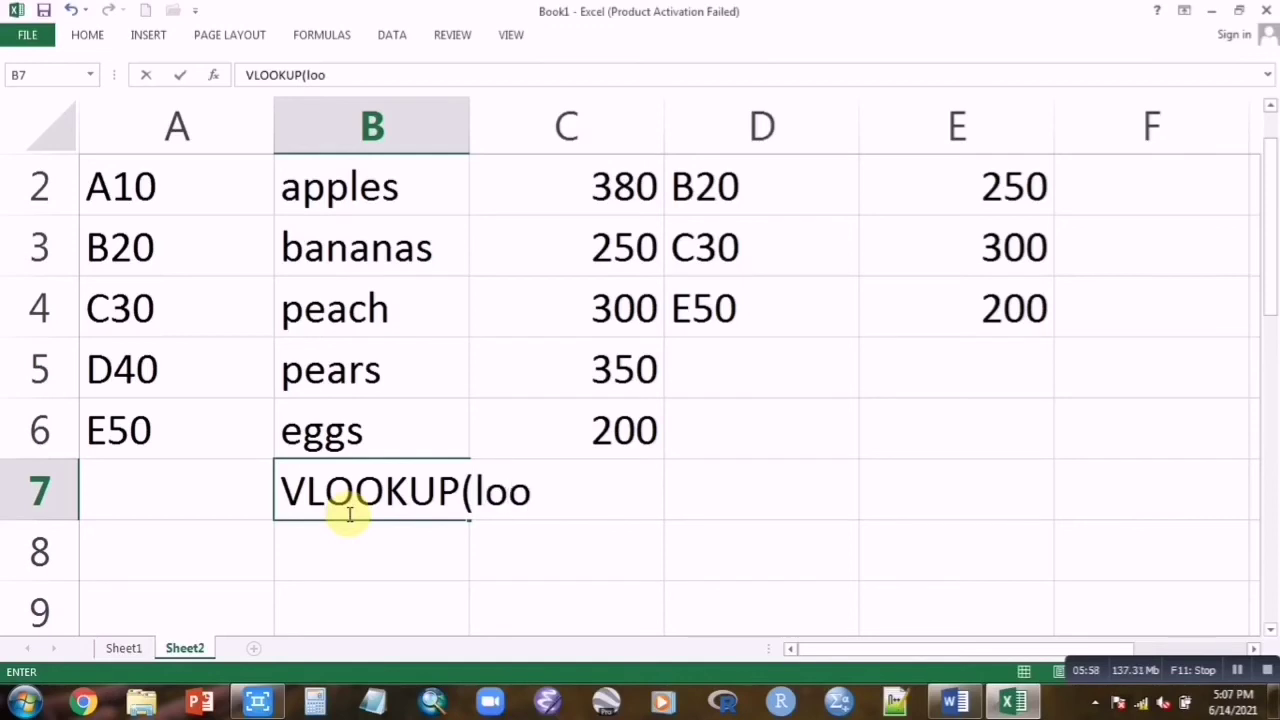
{"action": "type", "text": "up"}
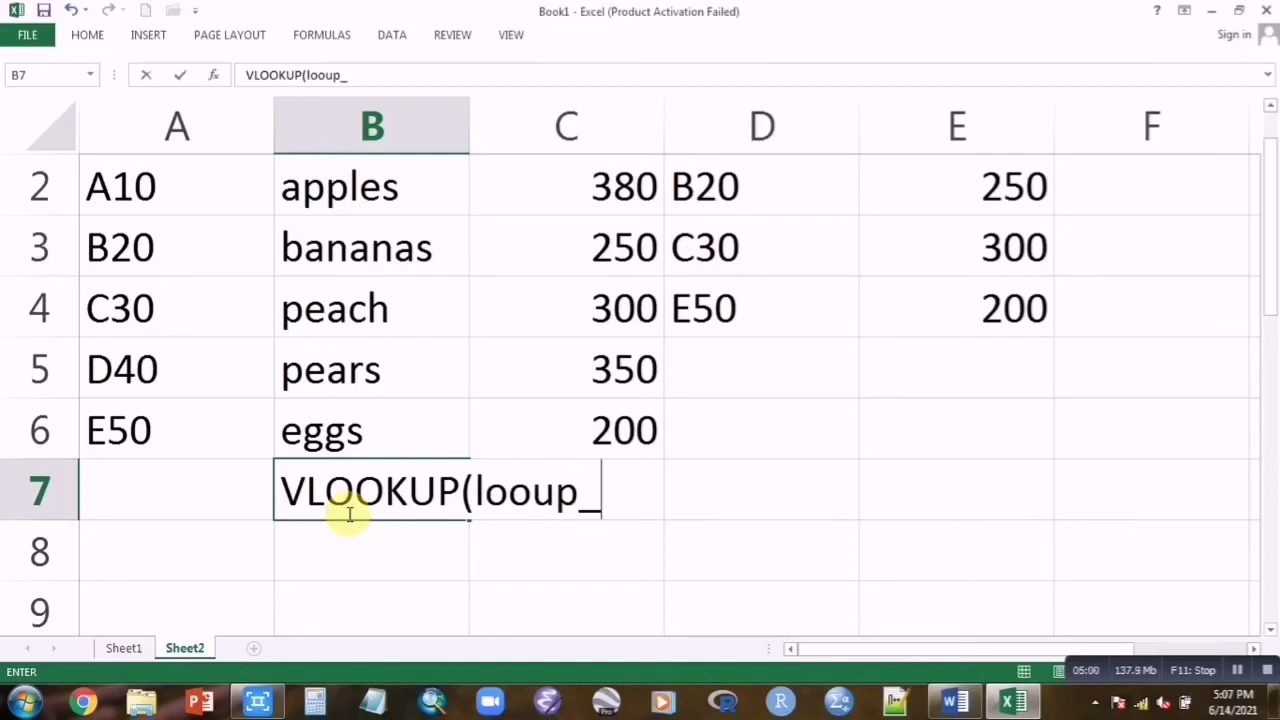
{"action": "type", "text": "_value"}
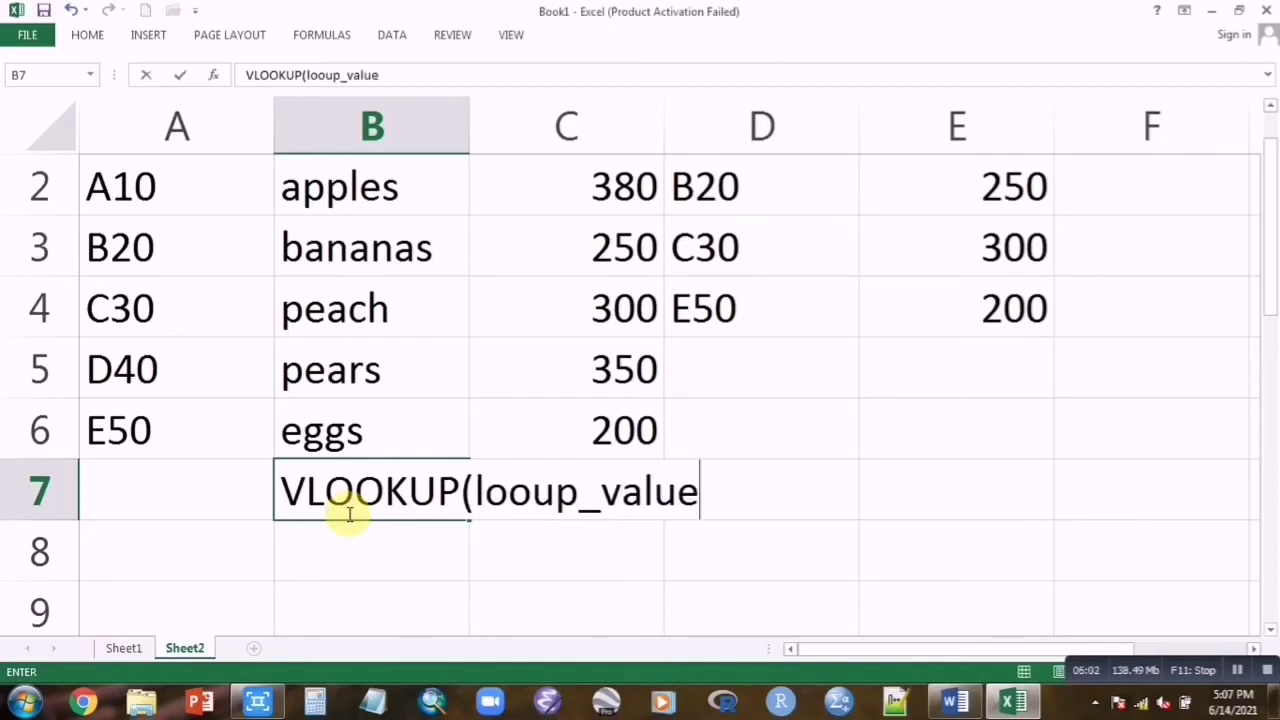
{"action": "type", "text": ",a"}
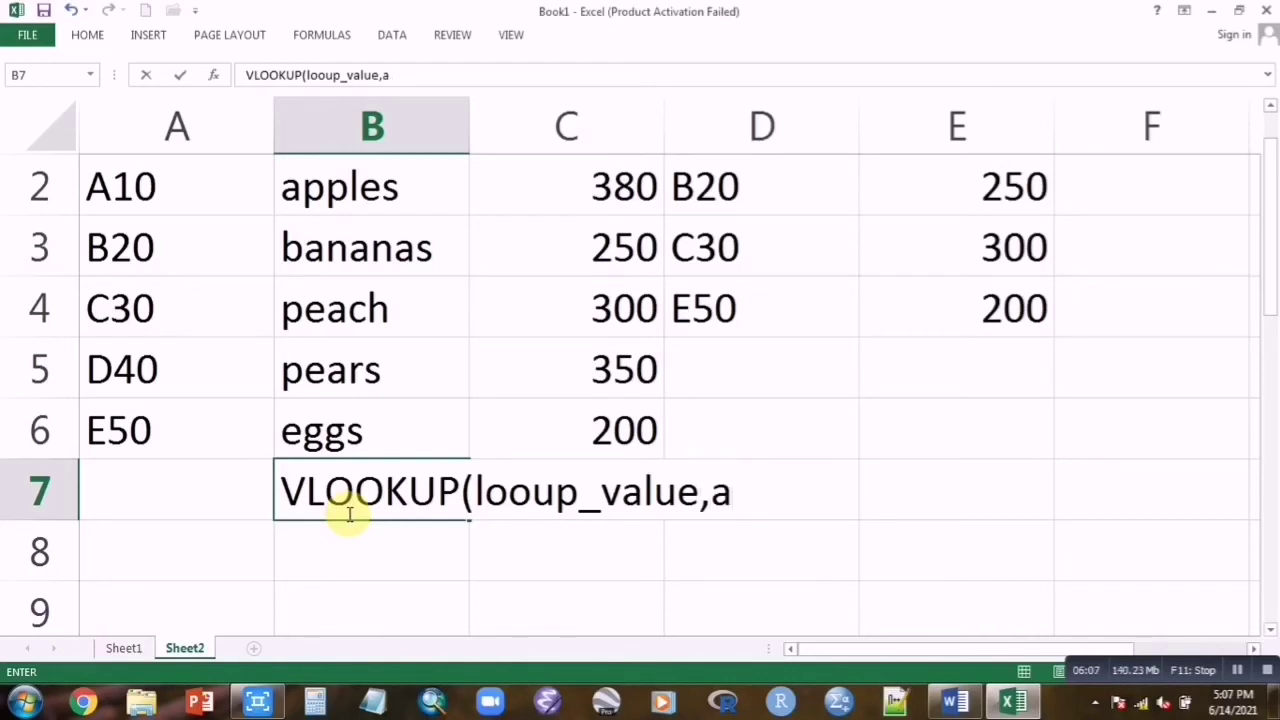
{"action": "type", "text": "rray"}
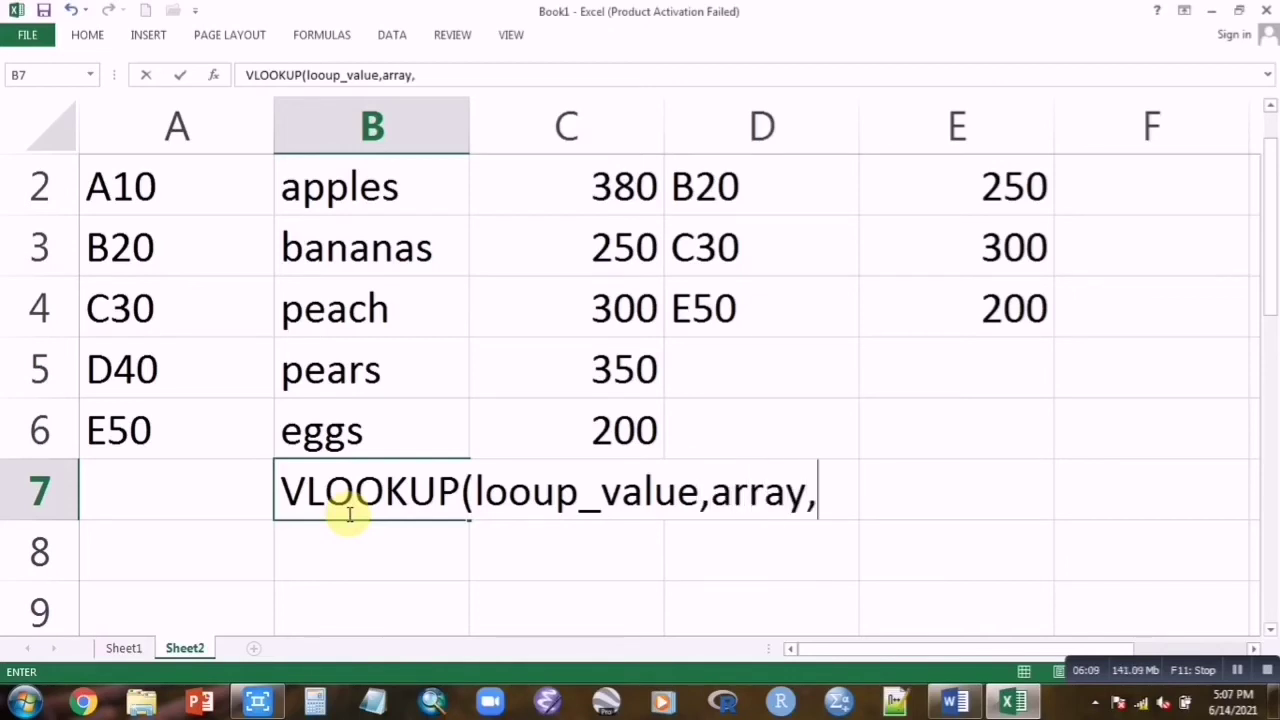
{"action": "type", "text": ",co"}
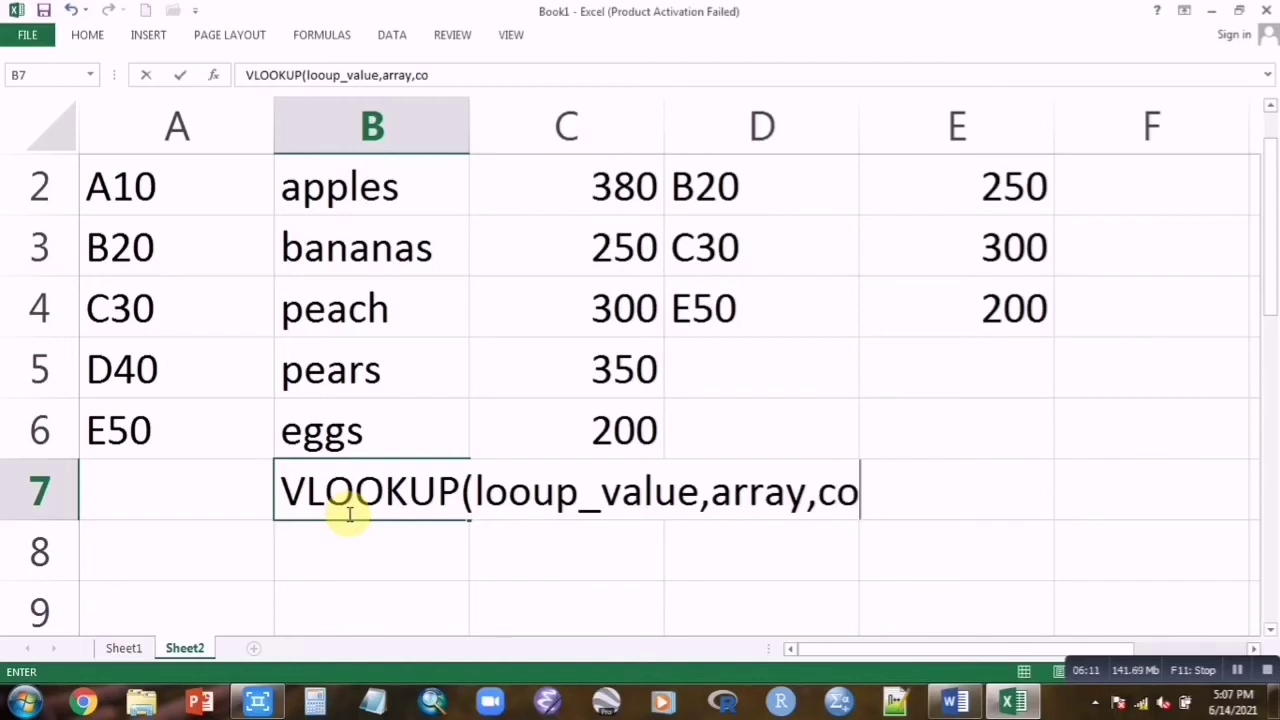
{"action": "type", "text": "lu"}
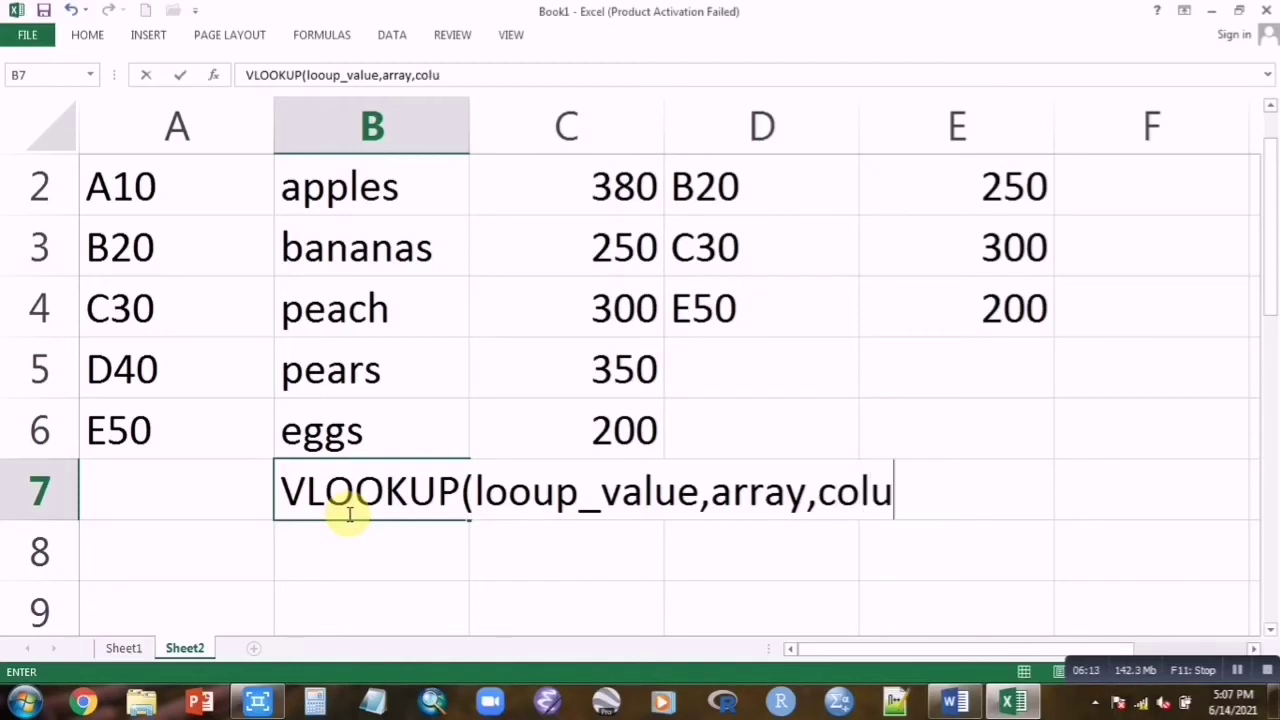
{"action": "type", "text": "mn"}
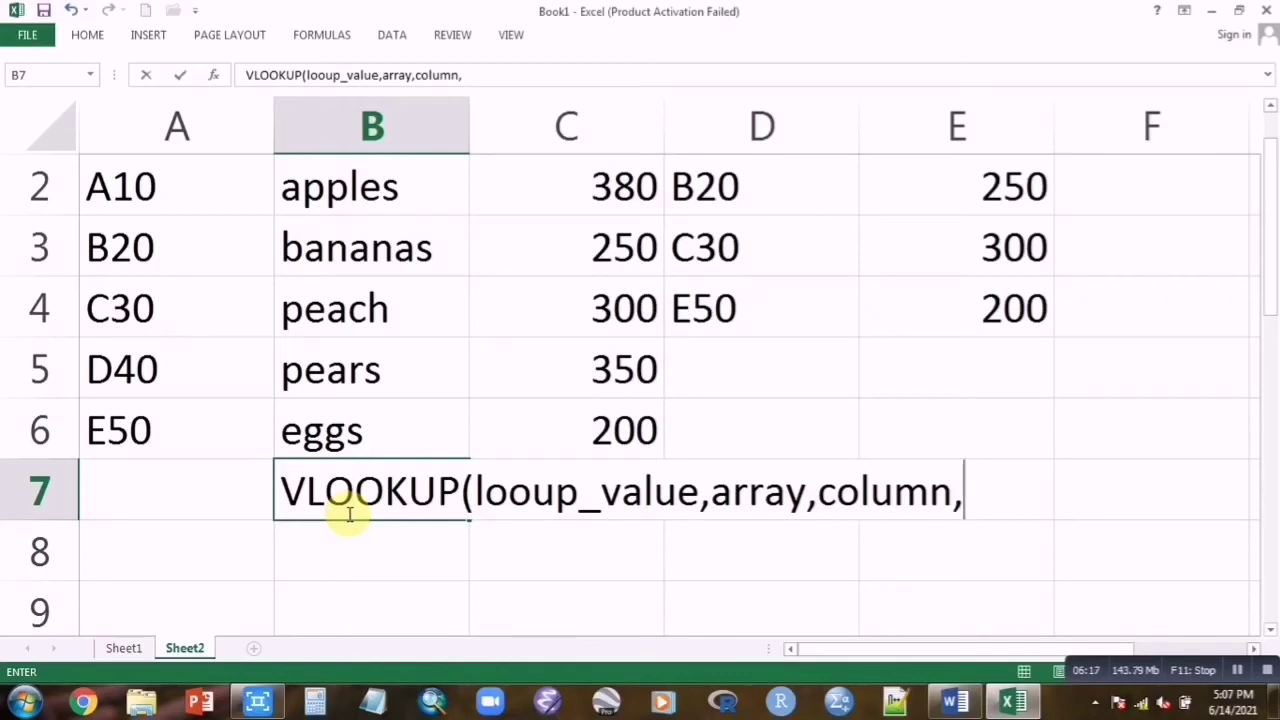
{"action": "type", "text": ",false"}
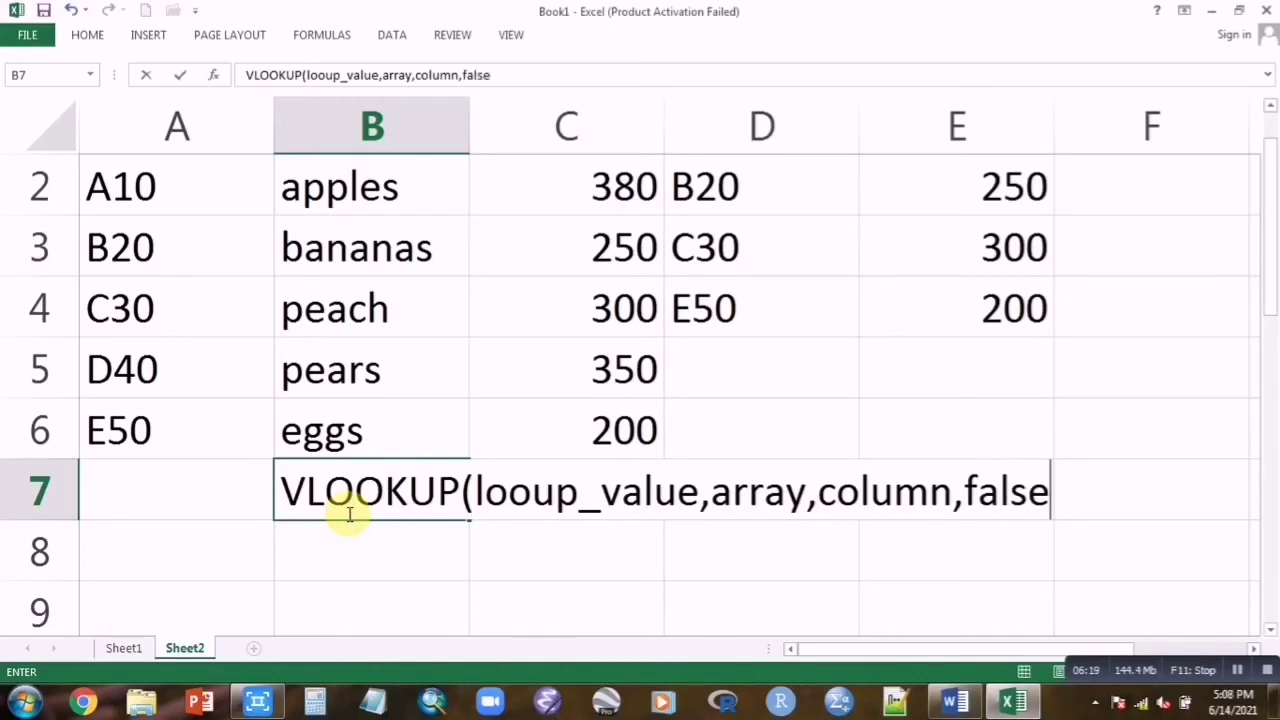
{"action": "type", "text": ")"}
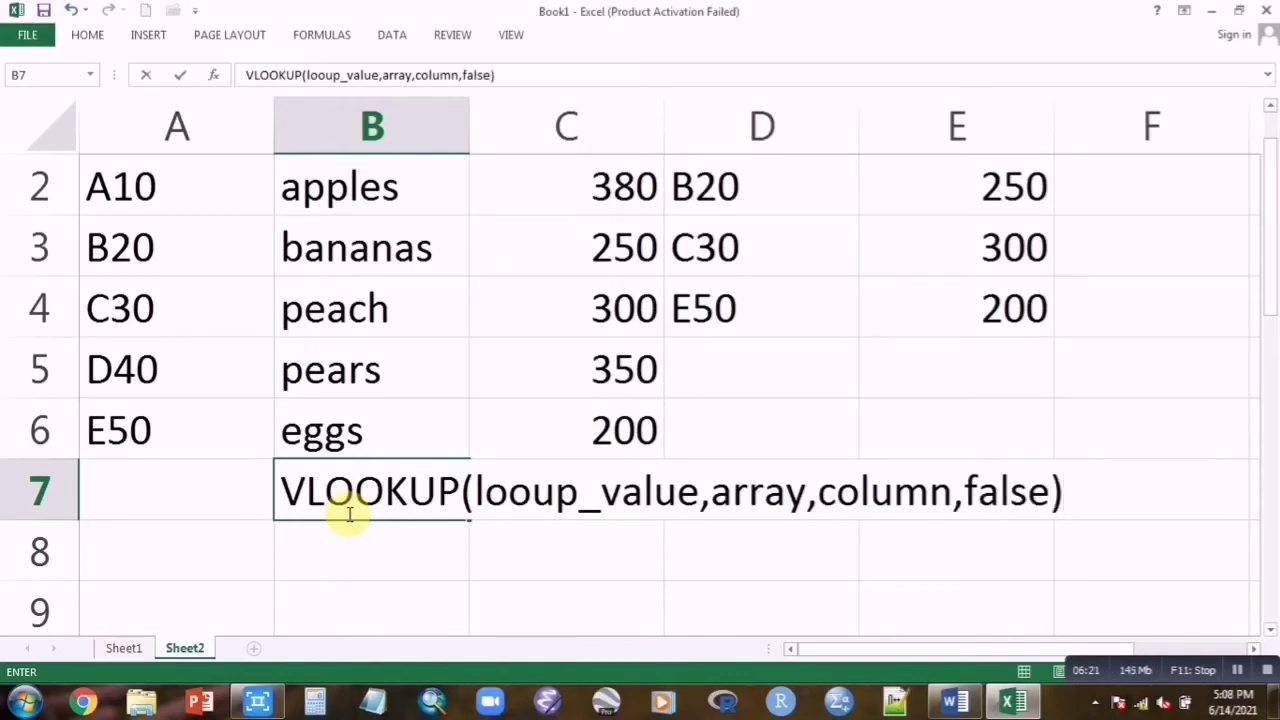
{"action": "double_click", "coordinate": [982, 312]}
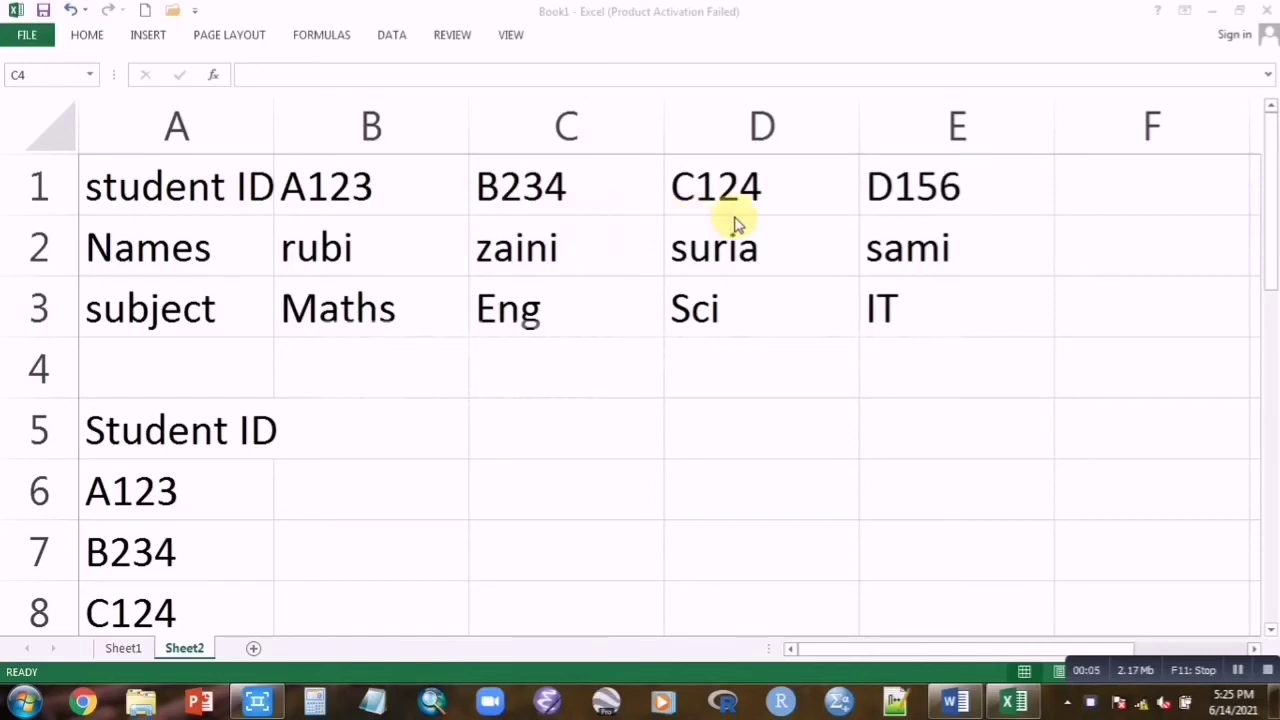
{"action": "left_click", "coordinate": [474, 264]}
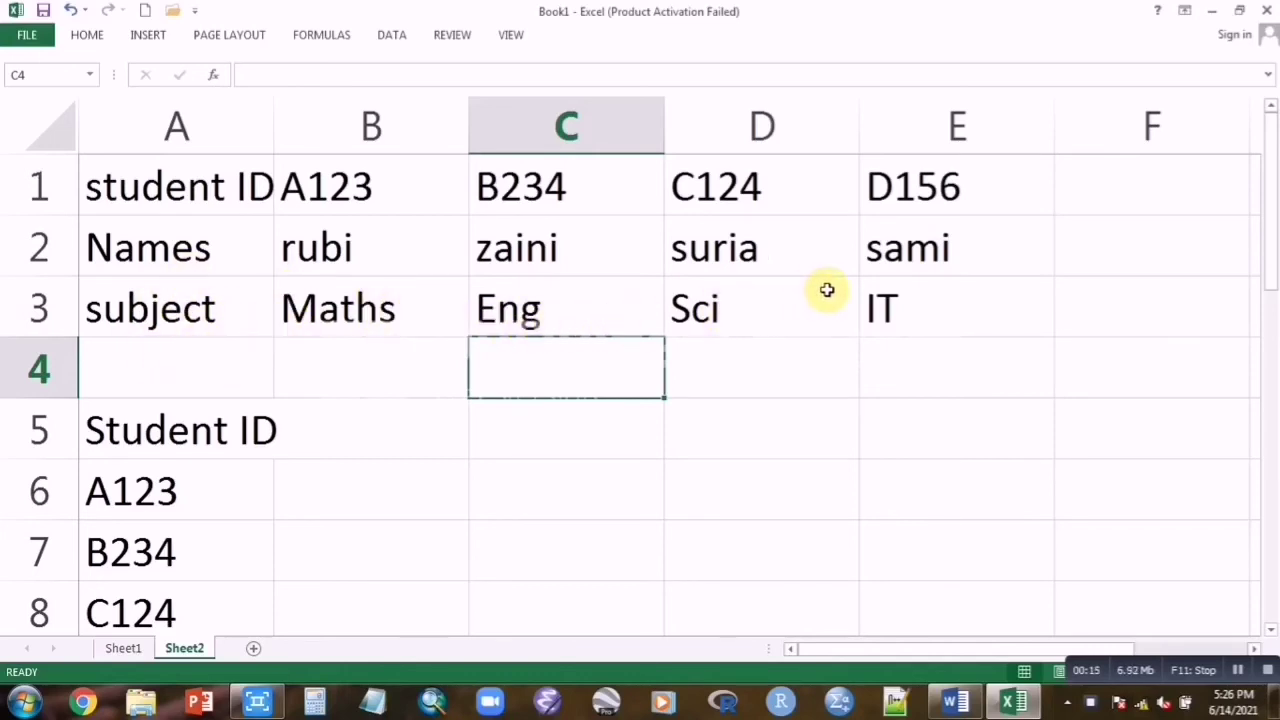
{"action": "key", "text": "Return"}
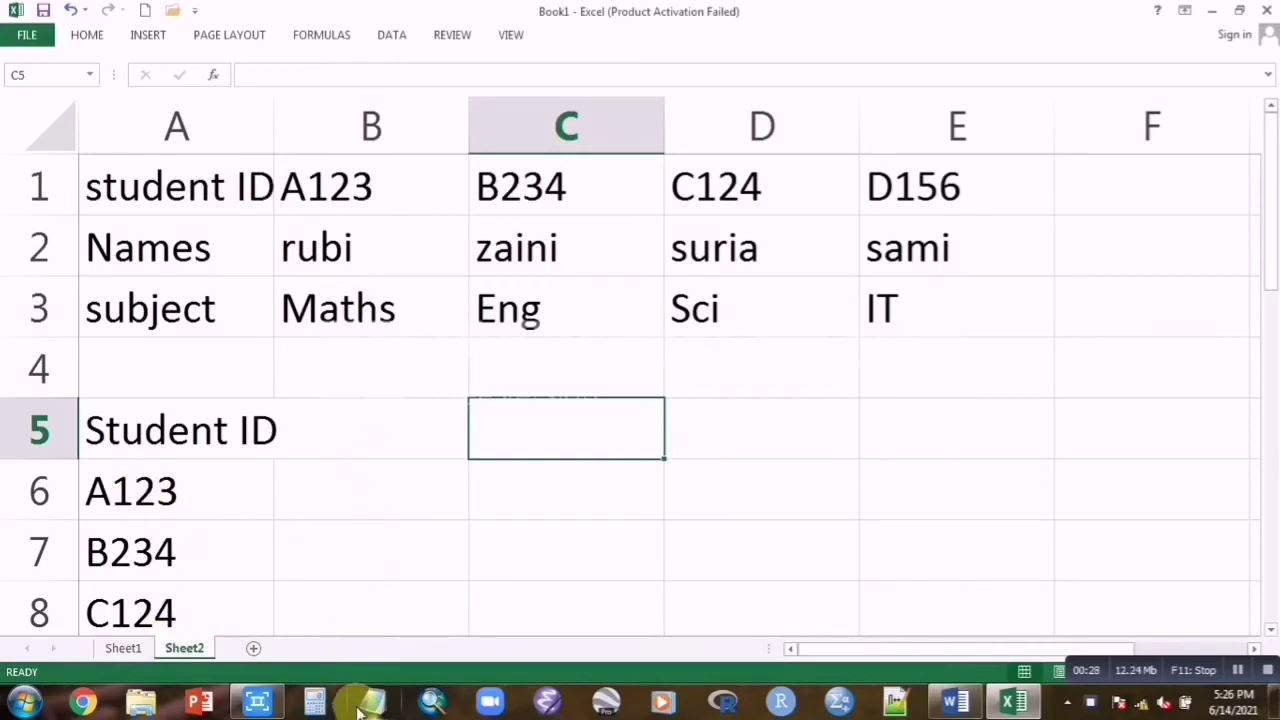
Enter an exact-match HLOOKUP in B6 that finds A6 in A1:E3 and returns row 2, with FALSE as the range lookup
{"action": "left_click", "coordinate": [348, 498]}
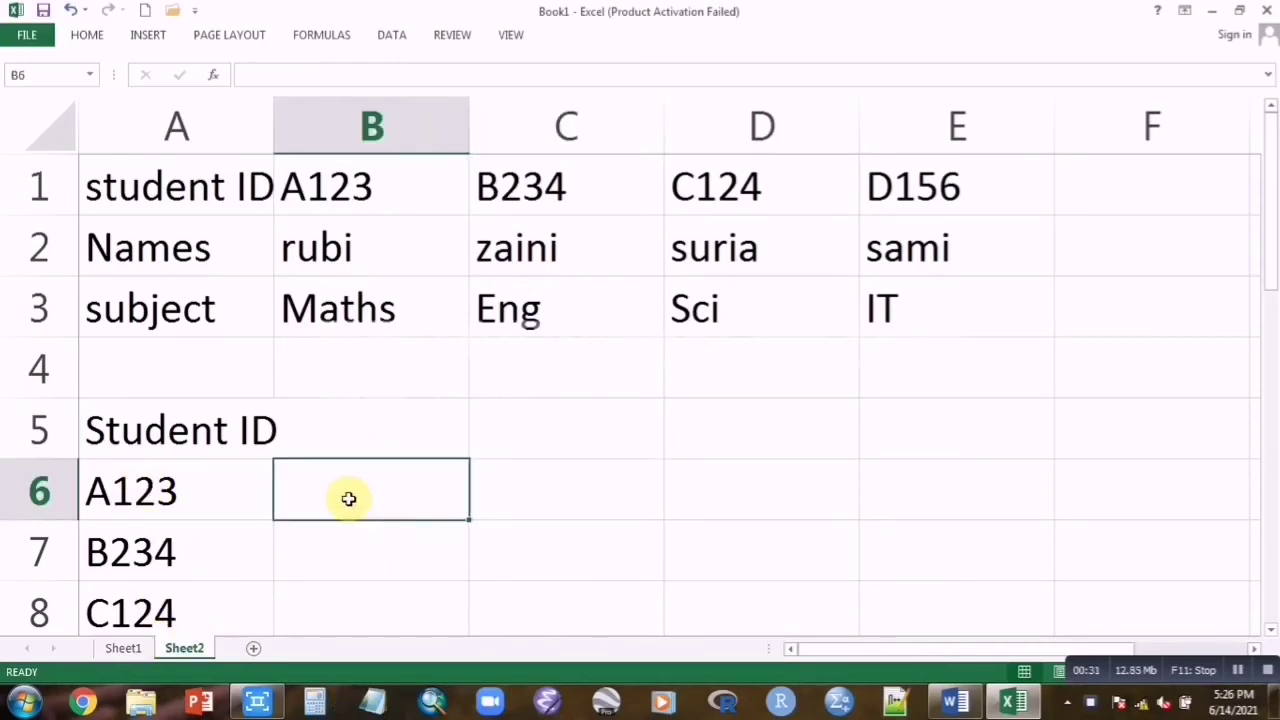
{"action": "type", "text": "="}
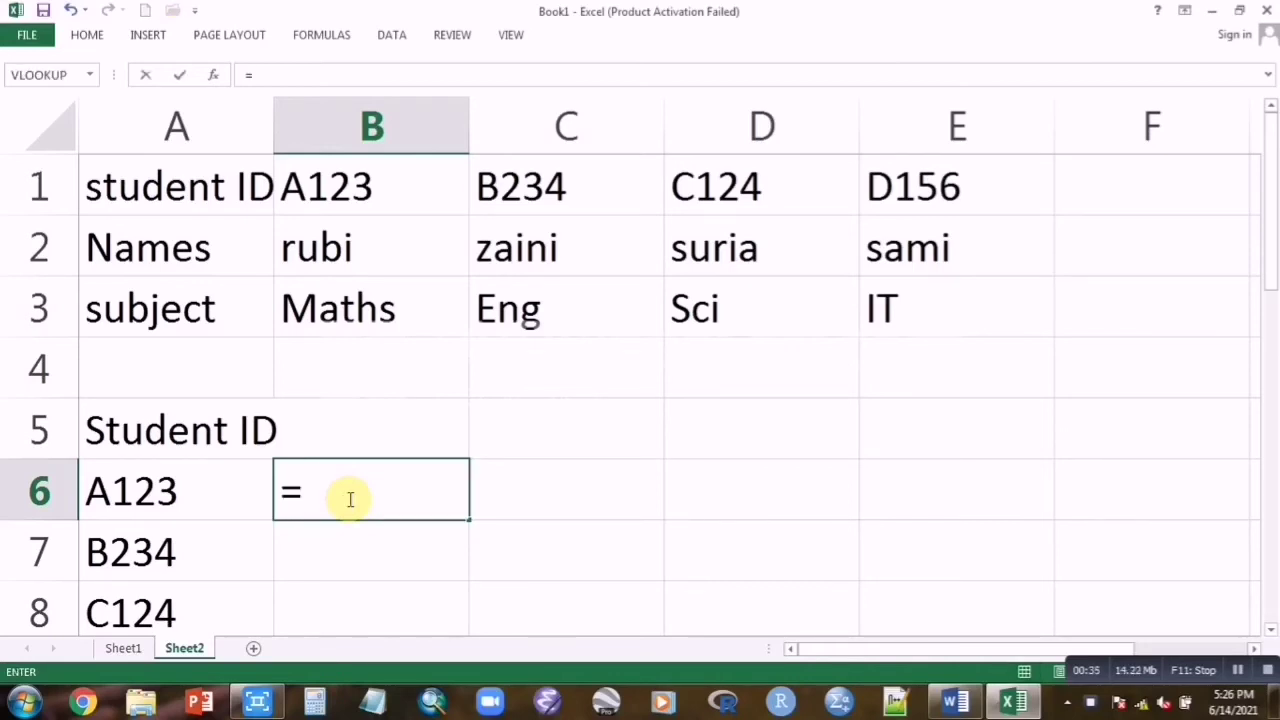
{"action": "type", "text": "hloo"}
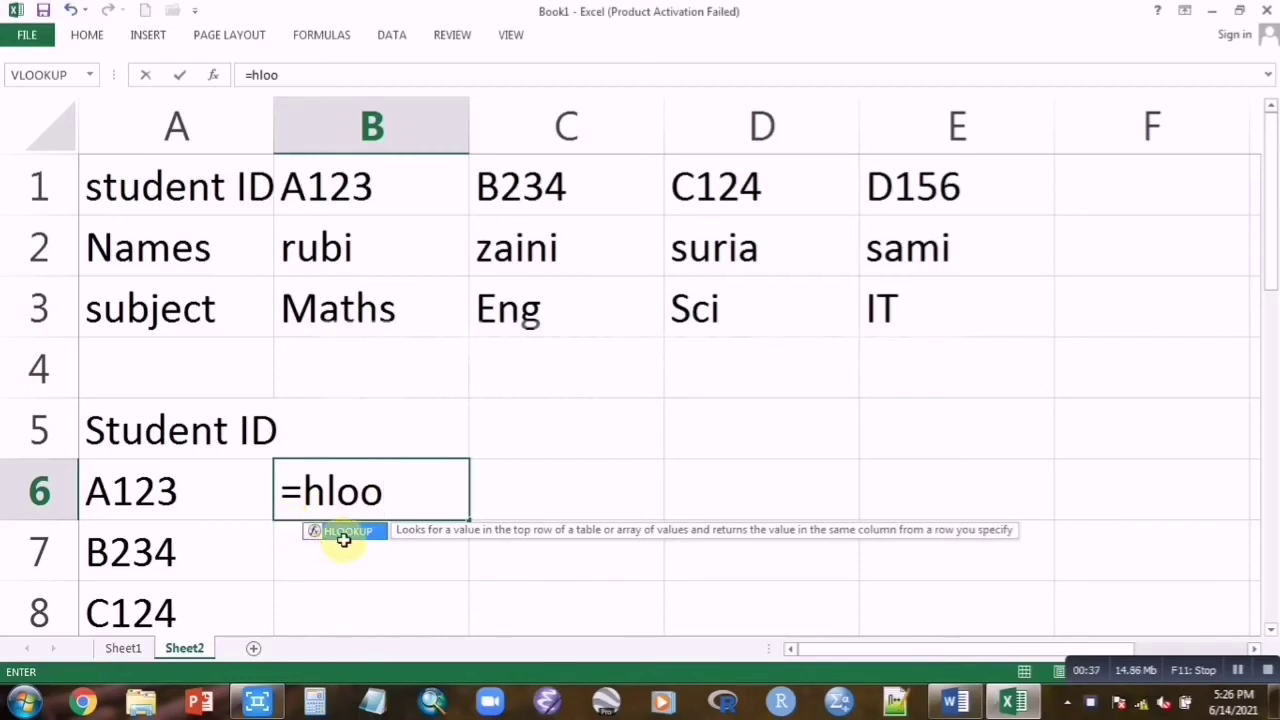
{"action": "double_click", "coordinate": [344, 535]}
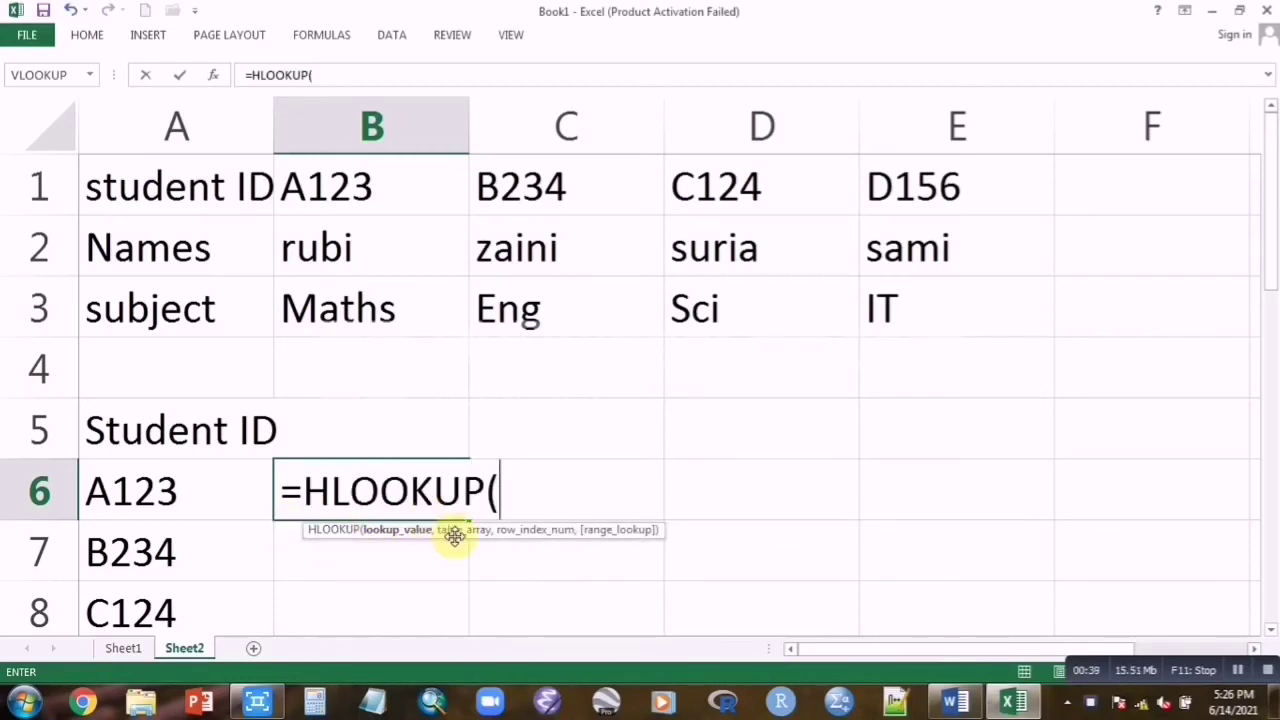
{"action": "left_click", "coordinate": [208, 489]}
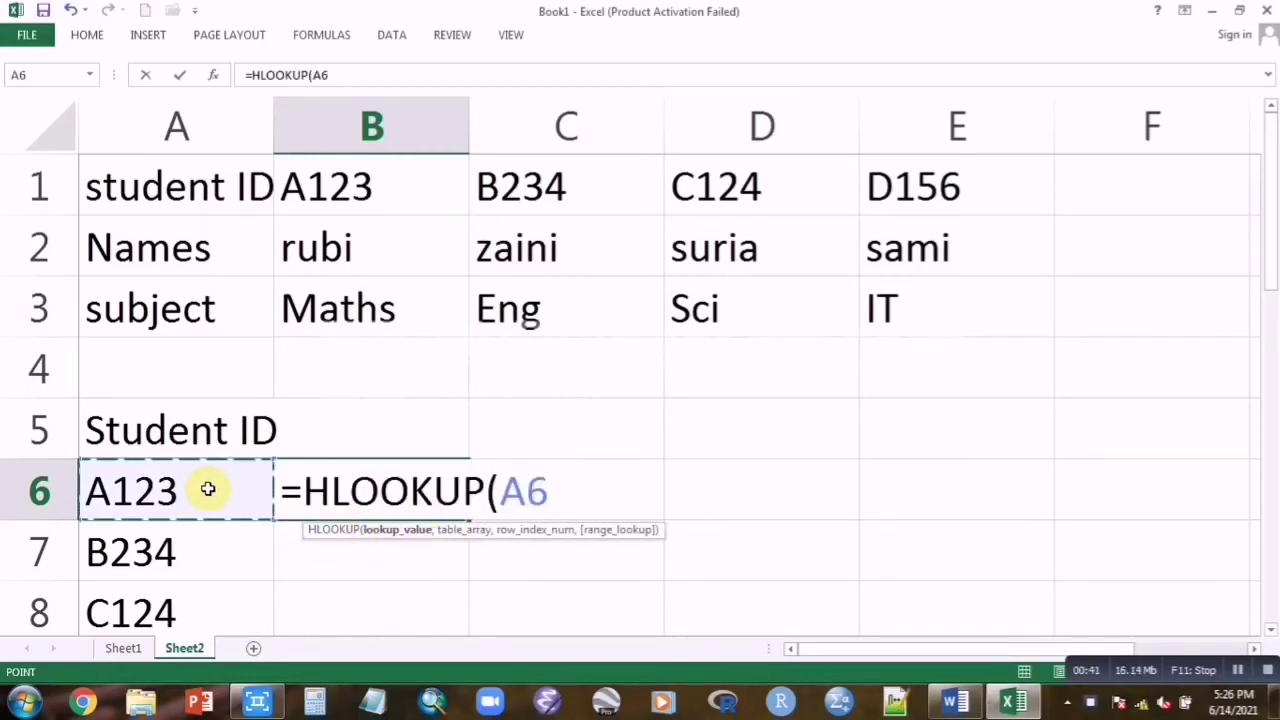
{"action": "type", "text": ","}
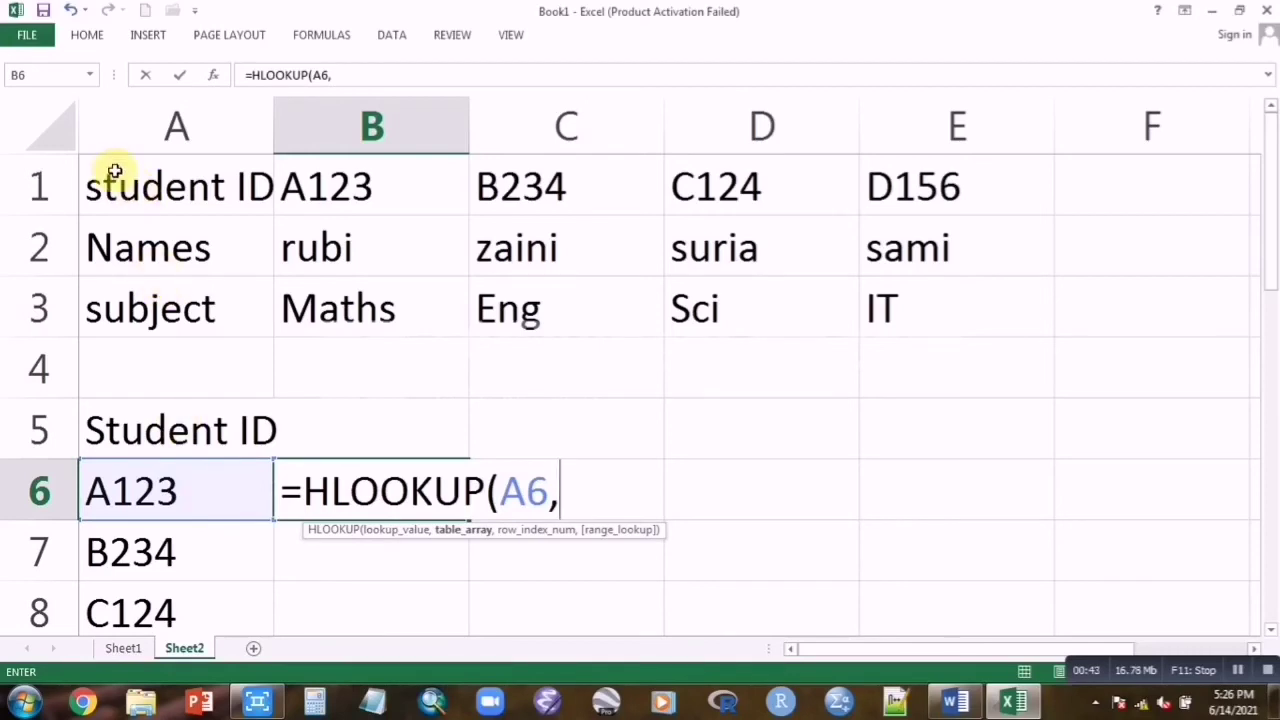
{"action": "left_click_drag", "start_coordinate": [100, 166], "coordinate": [918, 315]}
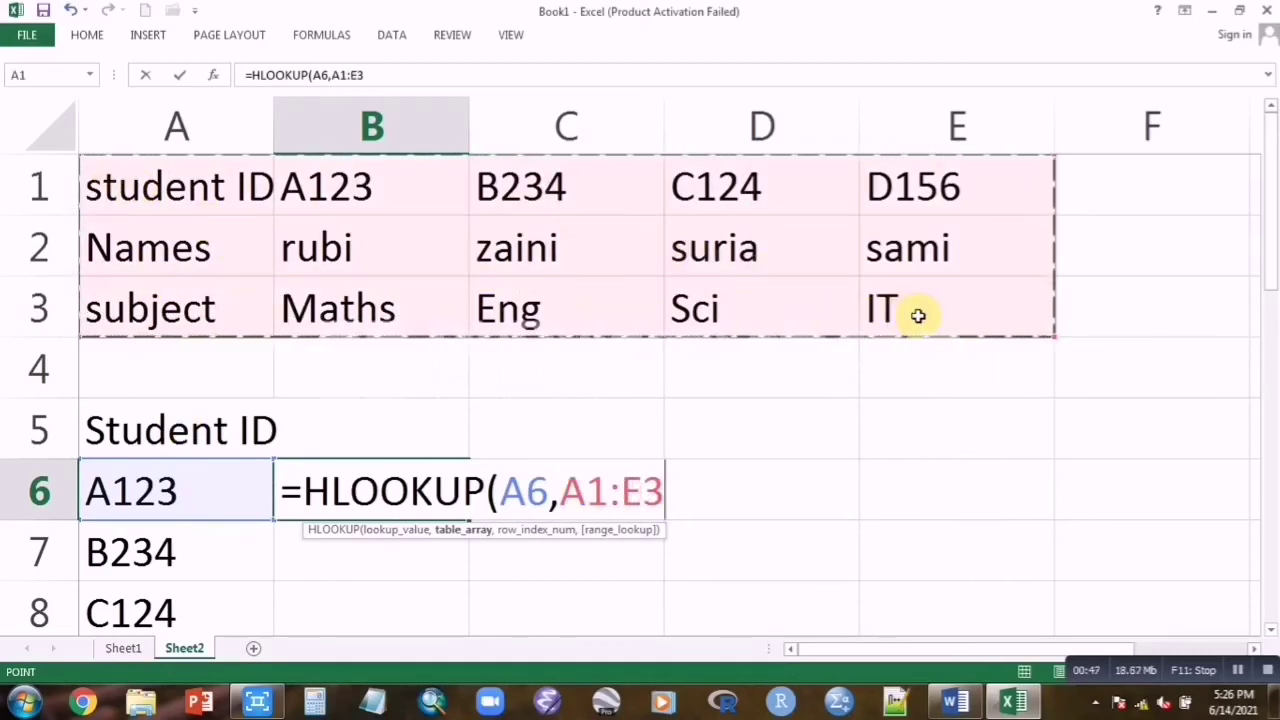
{"action": "type", "text": ","}
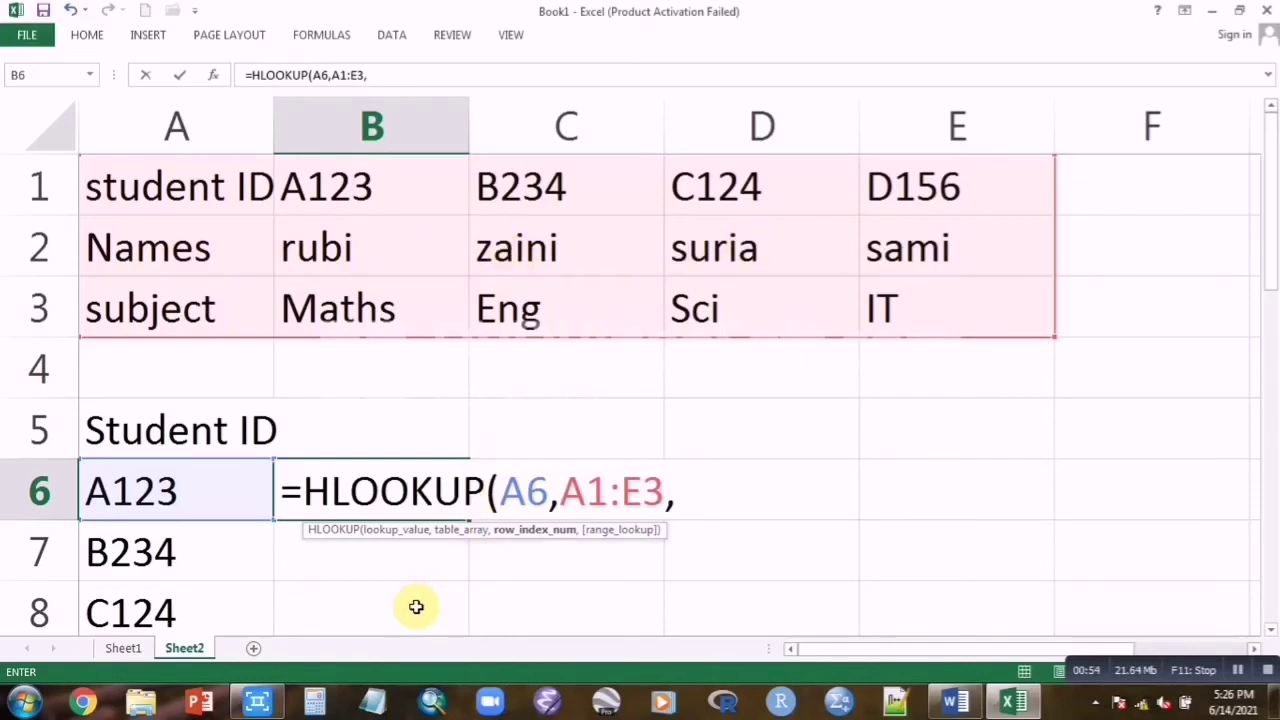
{"action": "type", "text": "2,"}
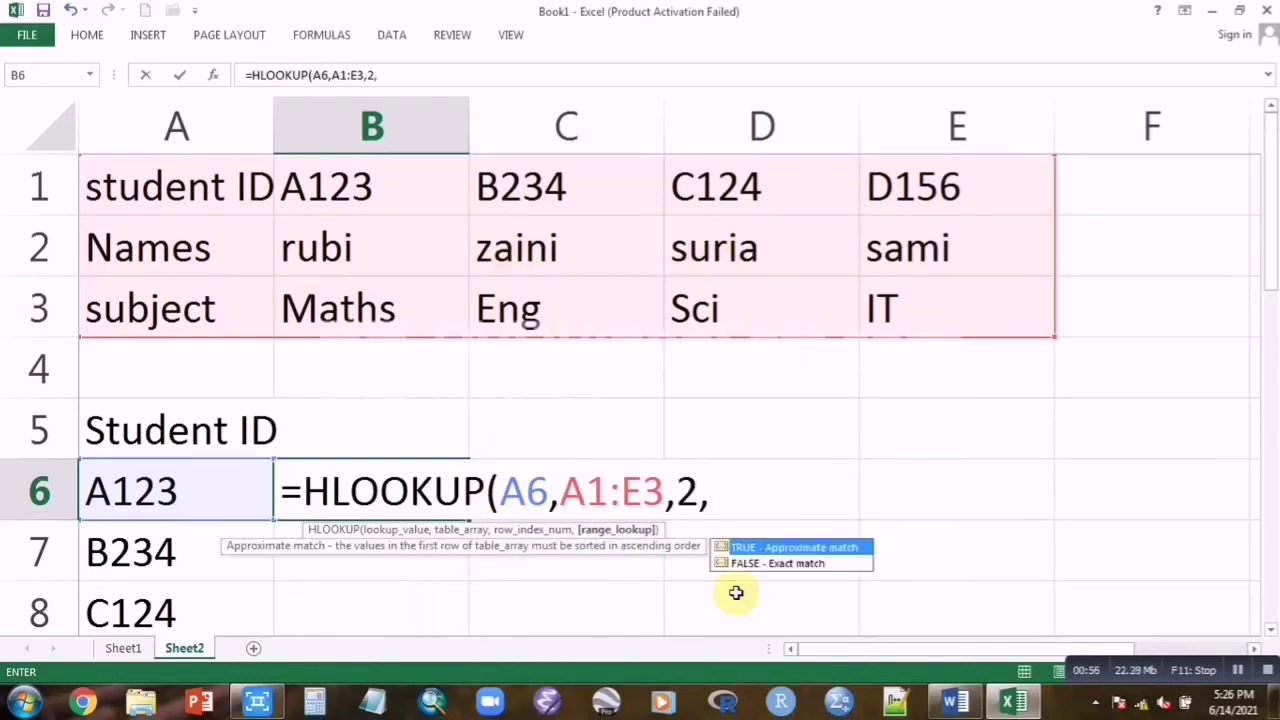
{"action": "double_click", "coordinate": [802, 566]}
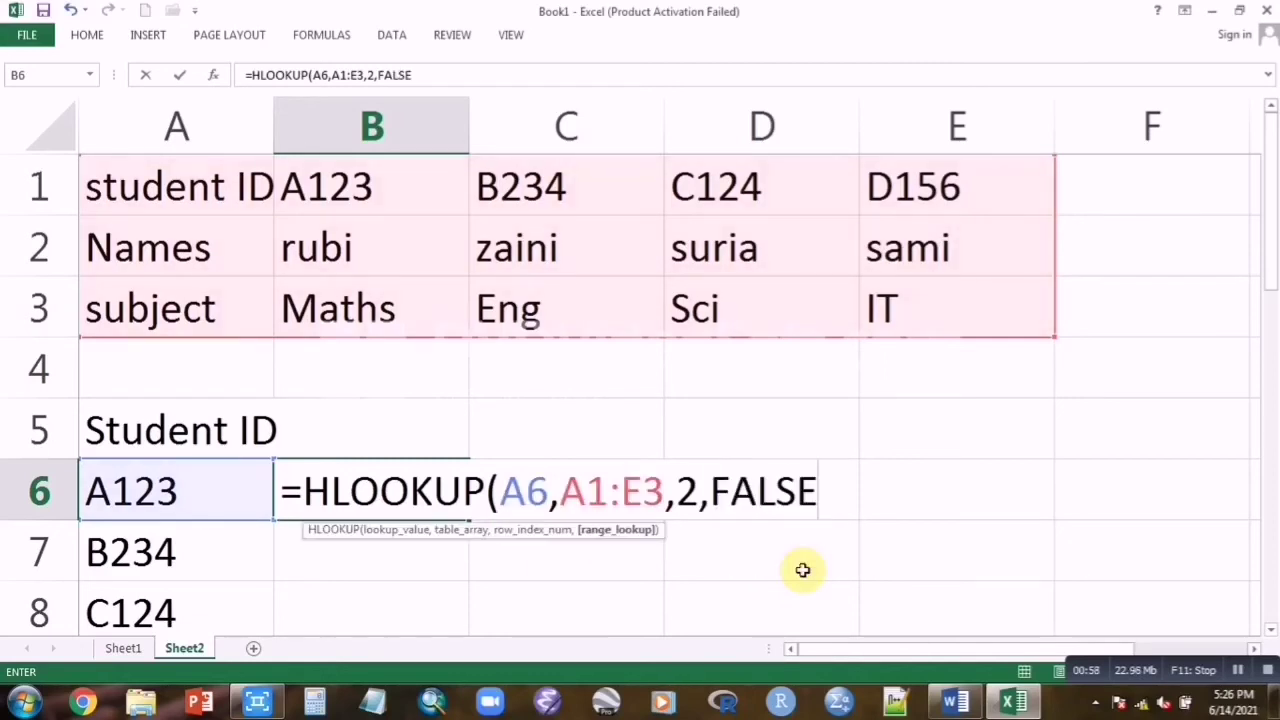
{"action": "type", "text": ")"}
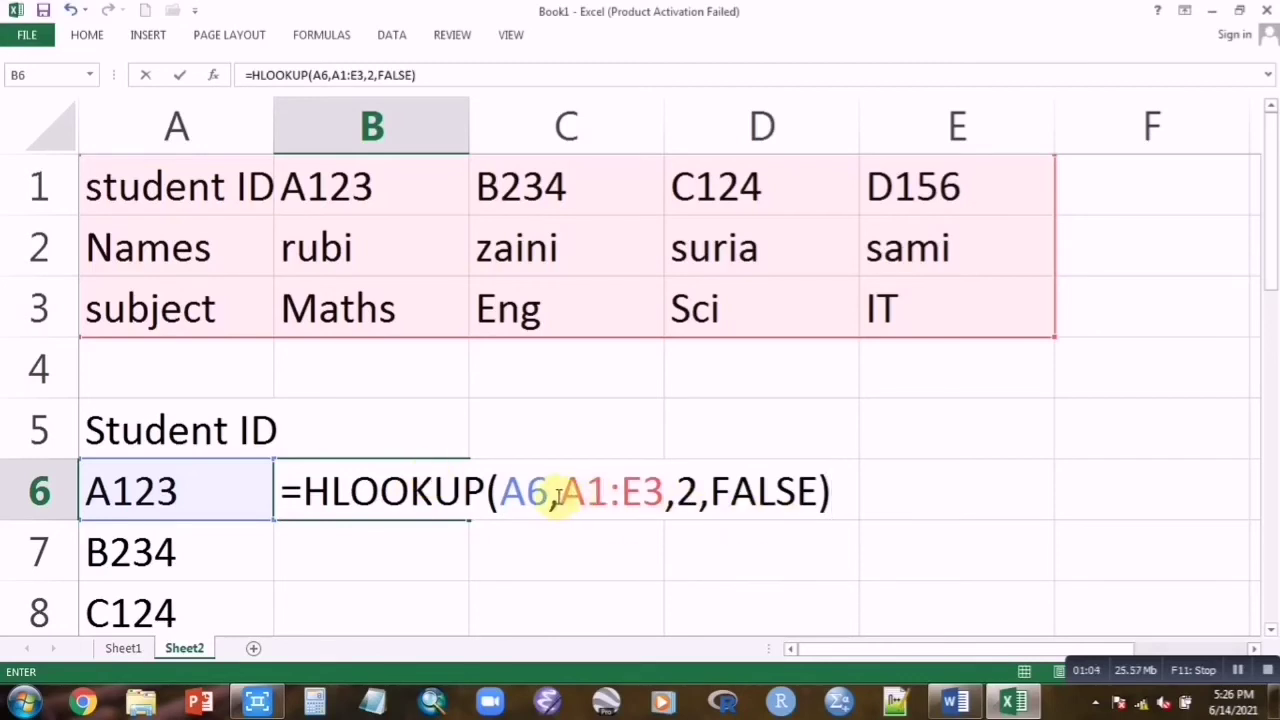
Make the table range in the B6 formula absolute as $A$1:$E$3 and commit the formula
{"action": "left_click_drag", "start_coordinate": [556, 495], "coordinate": [666, 503]}
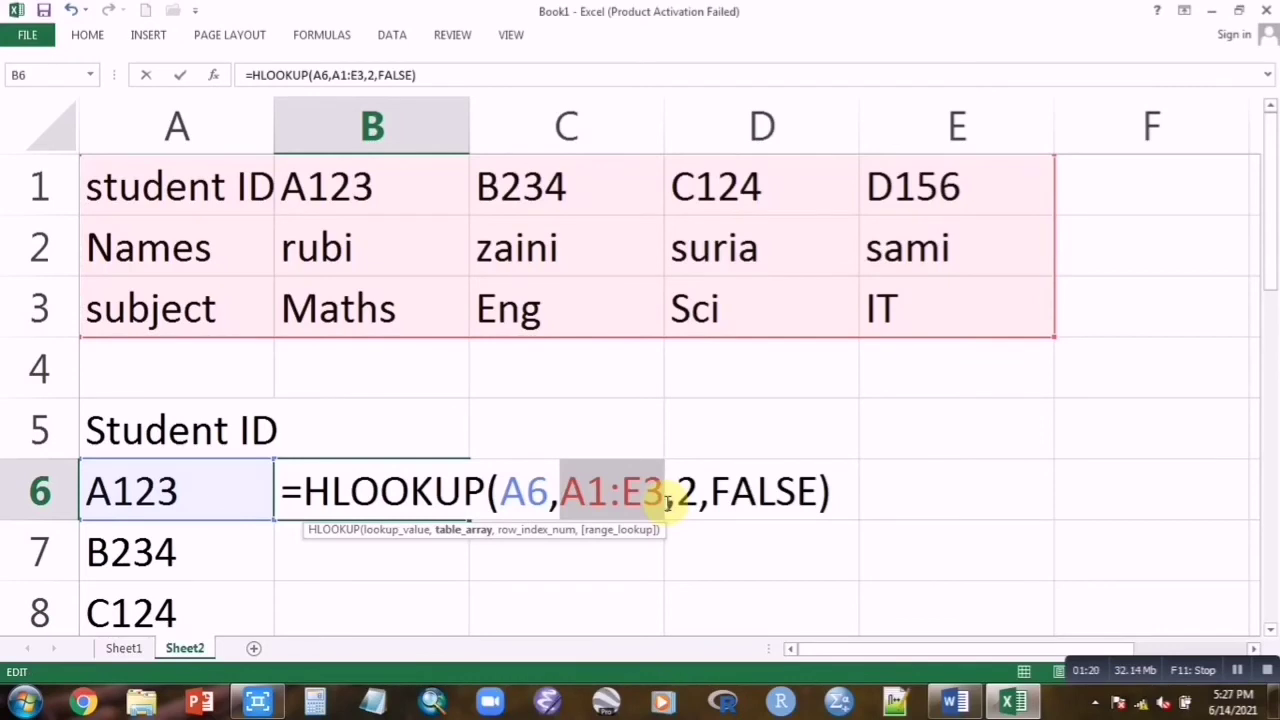
{"action": "key", "text": "F4"}
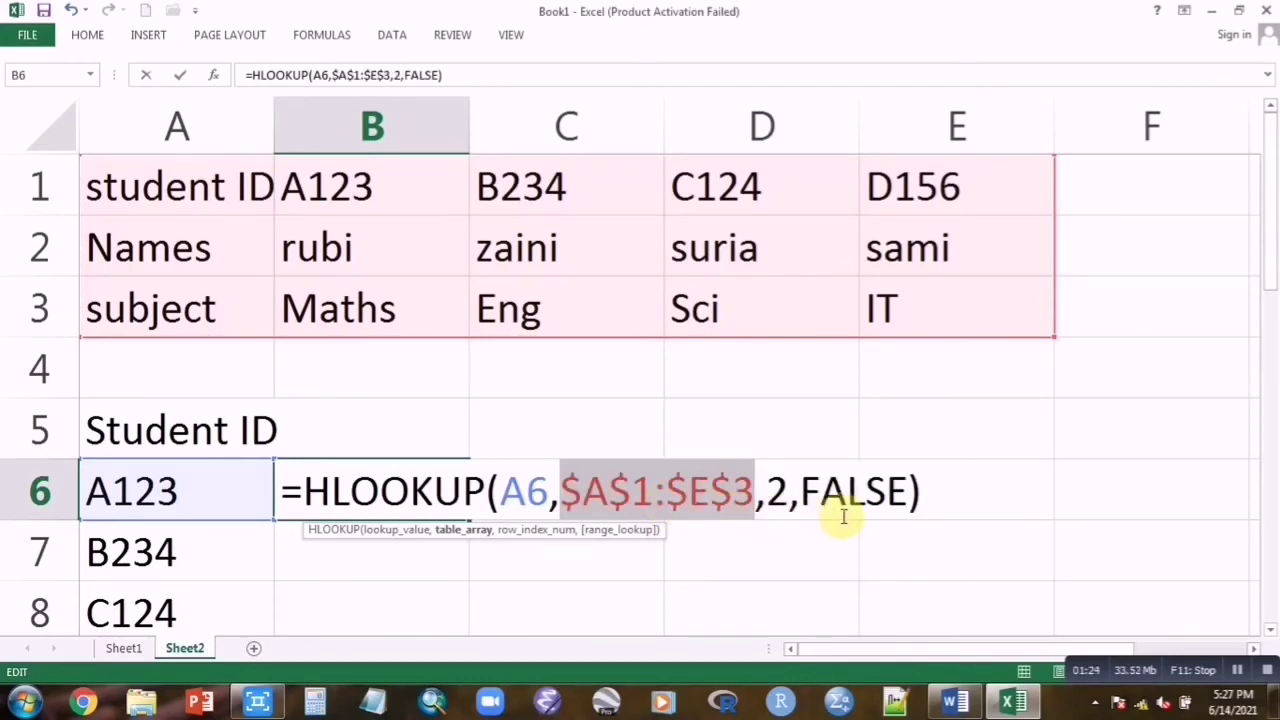
{"action": "left_click", "coordinate": [947, 497]}
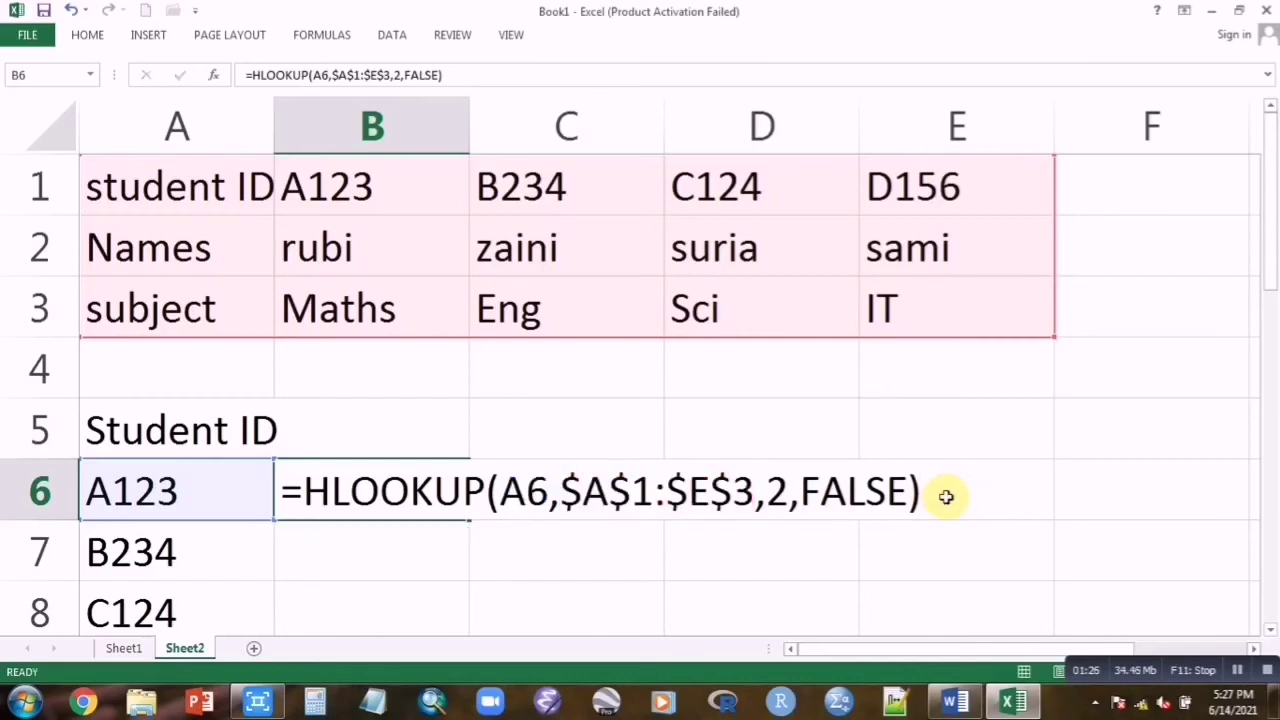
{"action": "key", "text": "Return"}
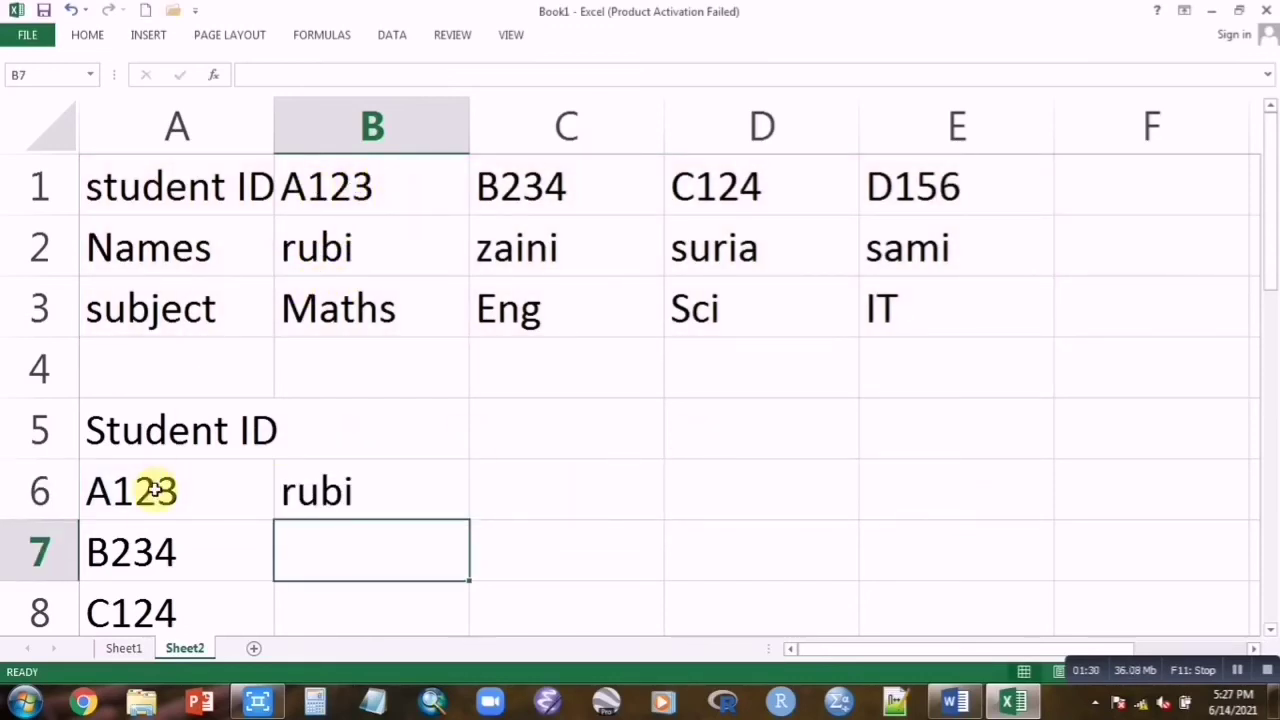
Fill the HLOOKUP formula from B6 down to B8 and review the copied formula in B7
{"action": "left_click", "coordinate": [405, 494]}
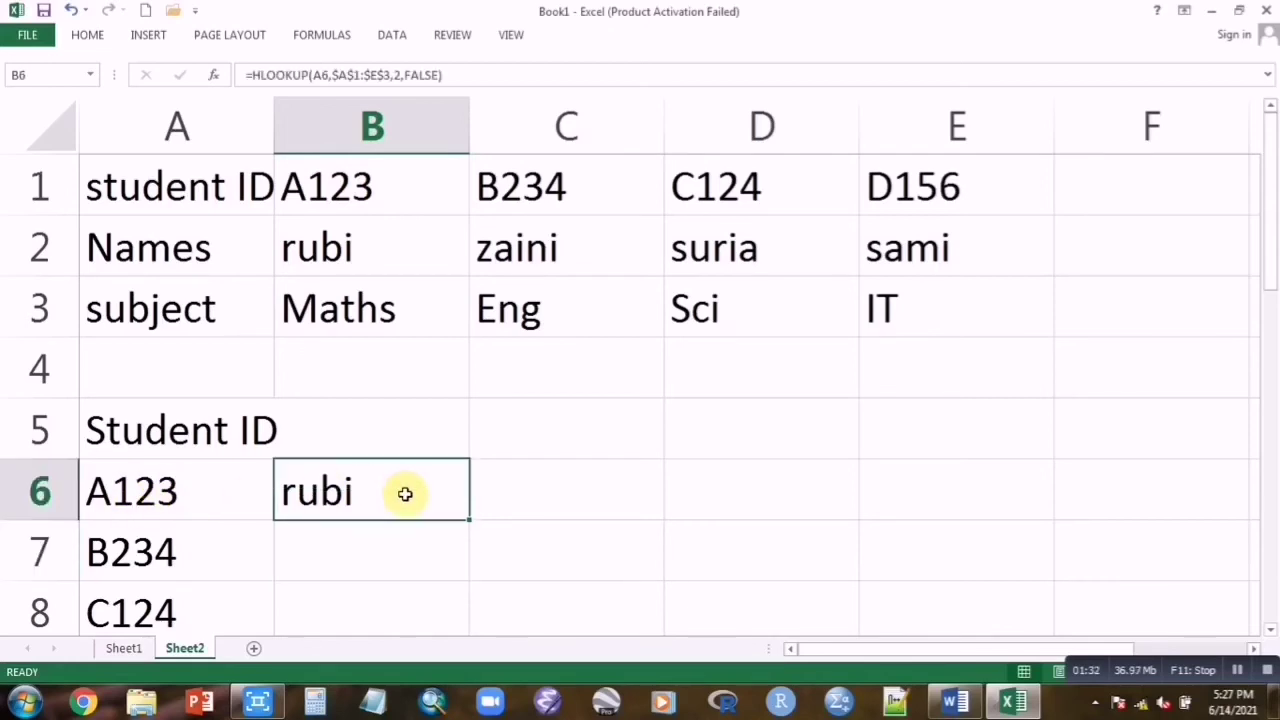
{"action": "double_click", "coordinate": [405, 494]}
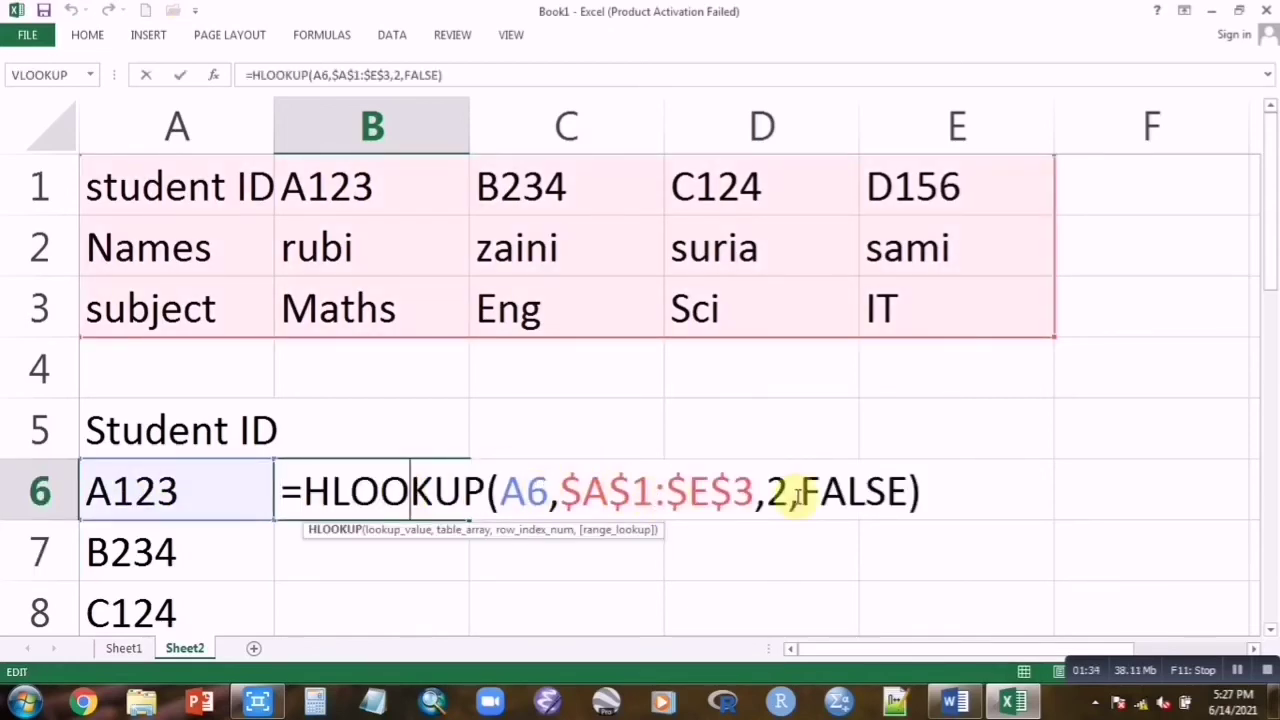
{"action": "key", "text": "Return"}
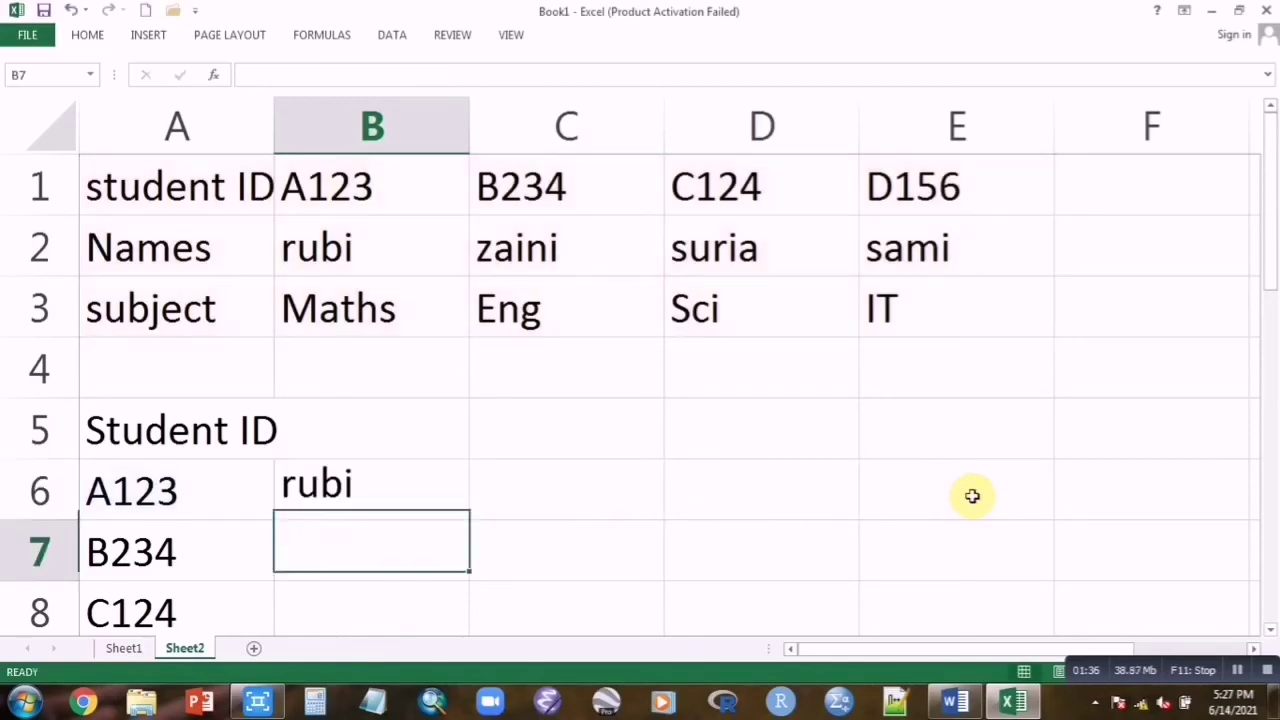
{"action": "left_click", "coordinate": [419, 493]}
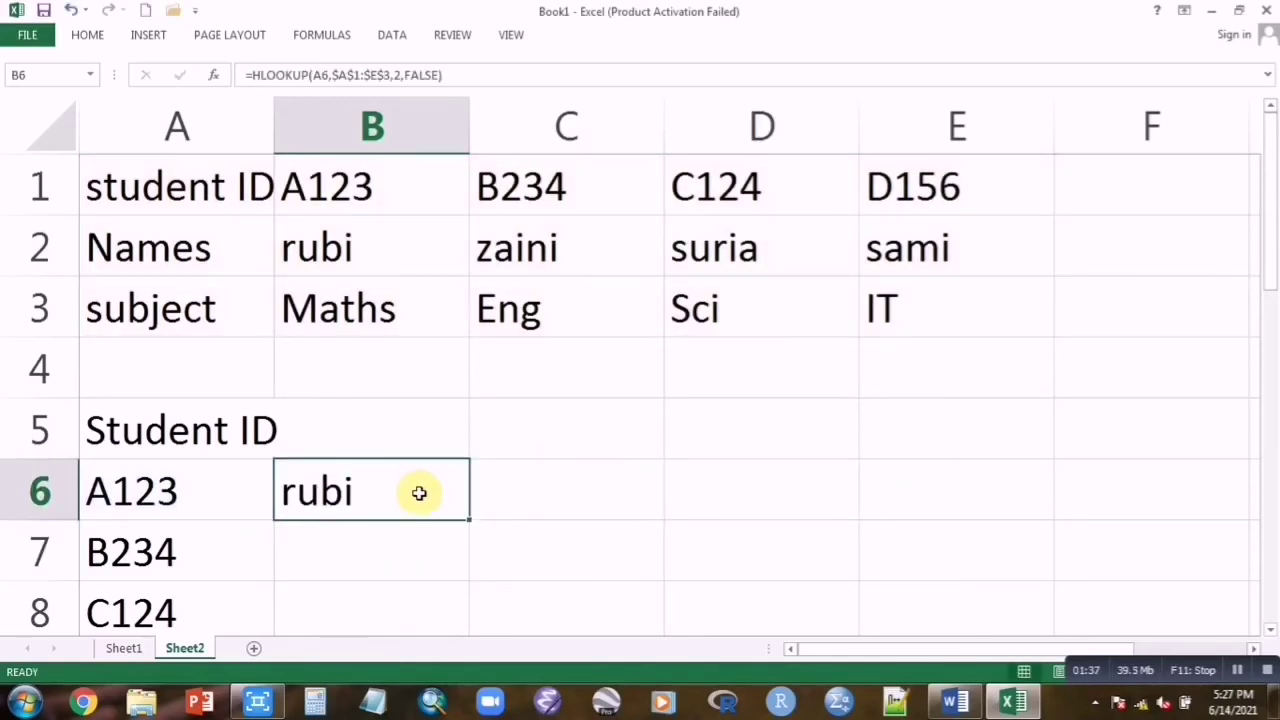
{"action": "double_click", "coordinate": [470, 521]}
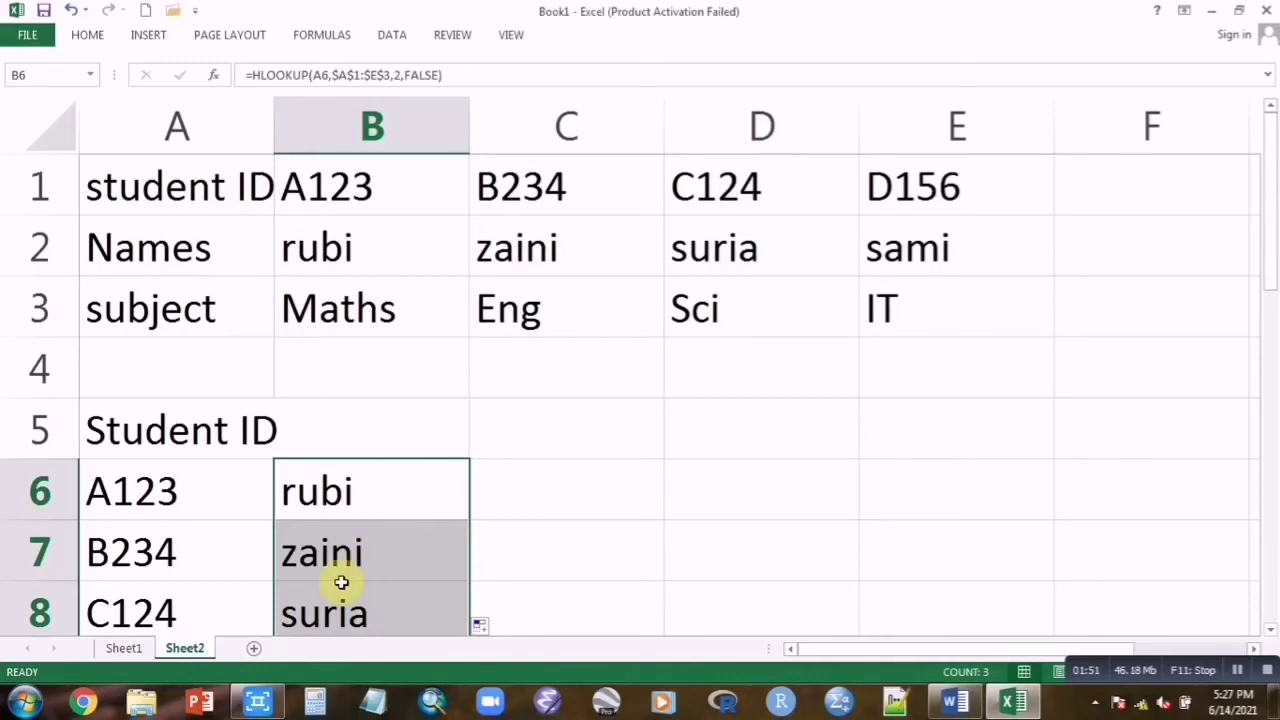
{"action": "double_click", "coordinate": [394, 555]}
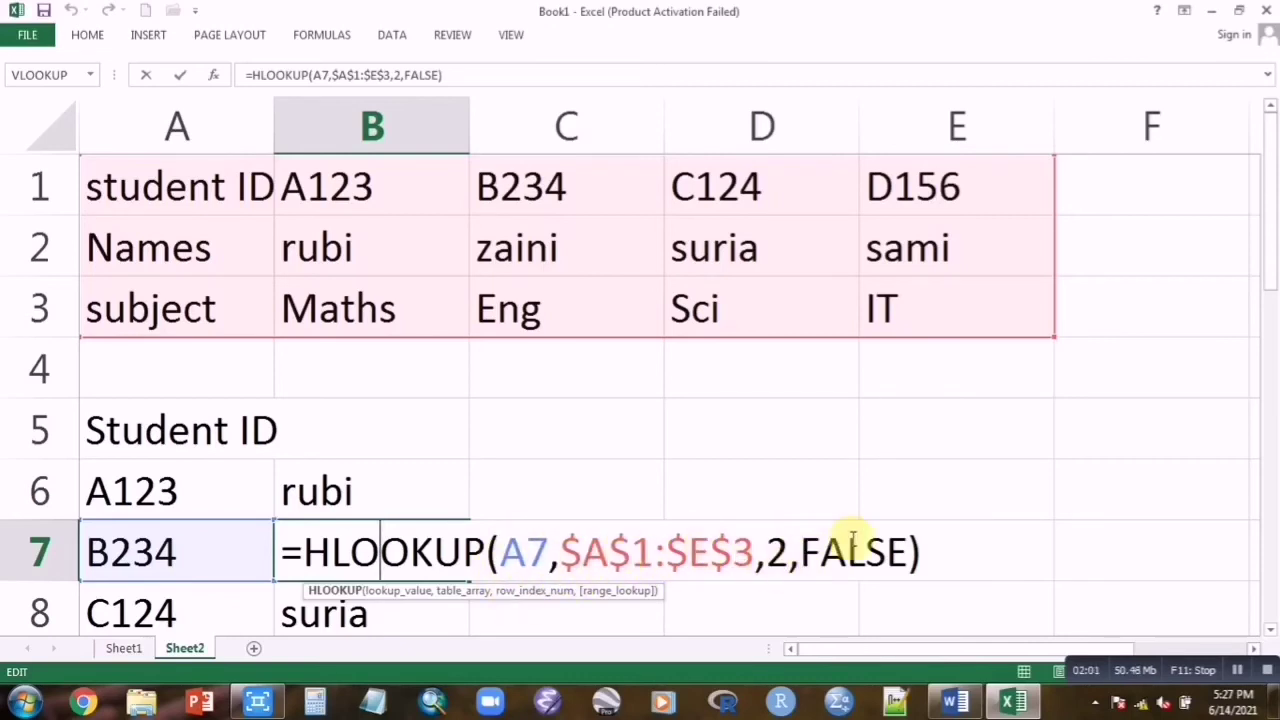
{"action": "left_click", "coordinate": [966, 560]}
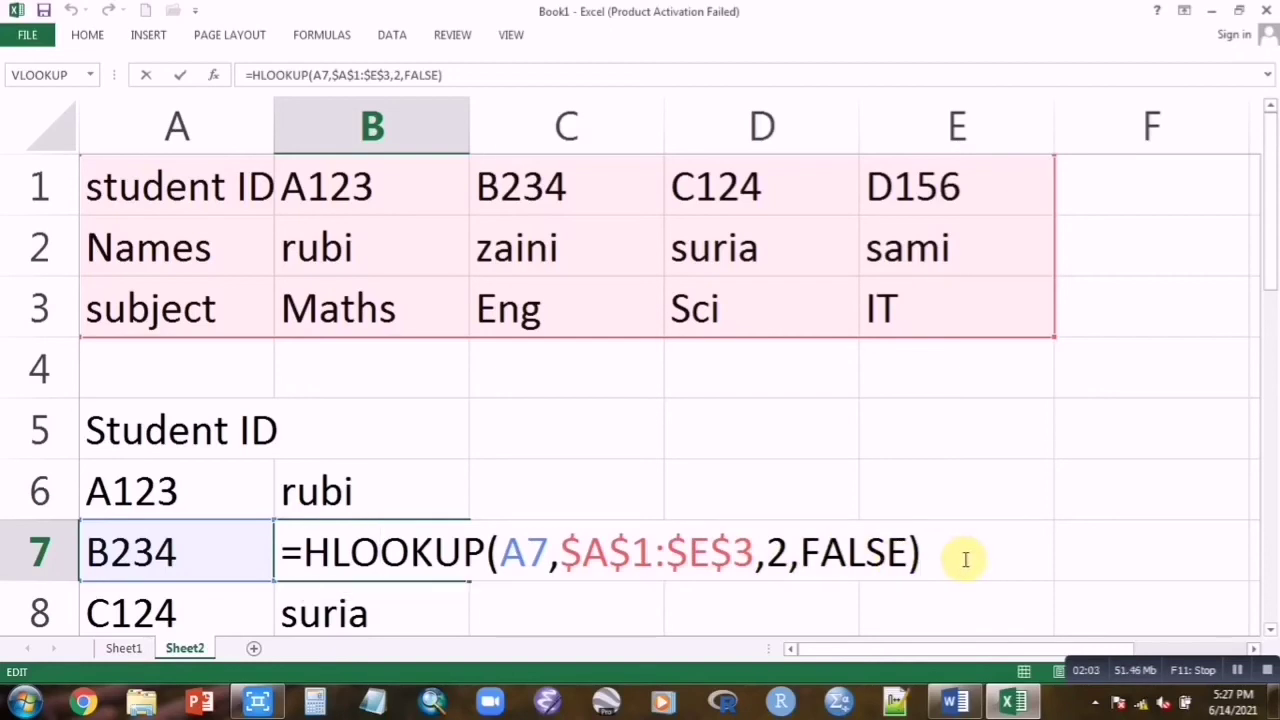
{"action": "key", "text": "Return"}
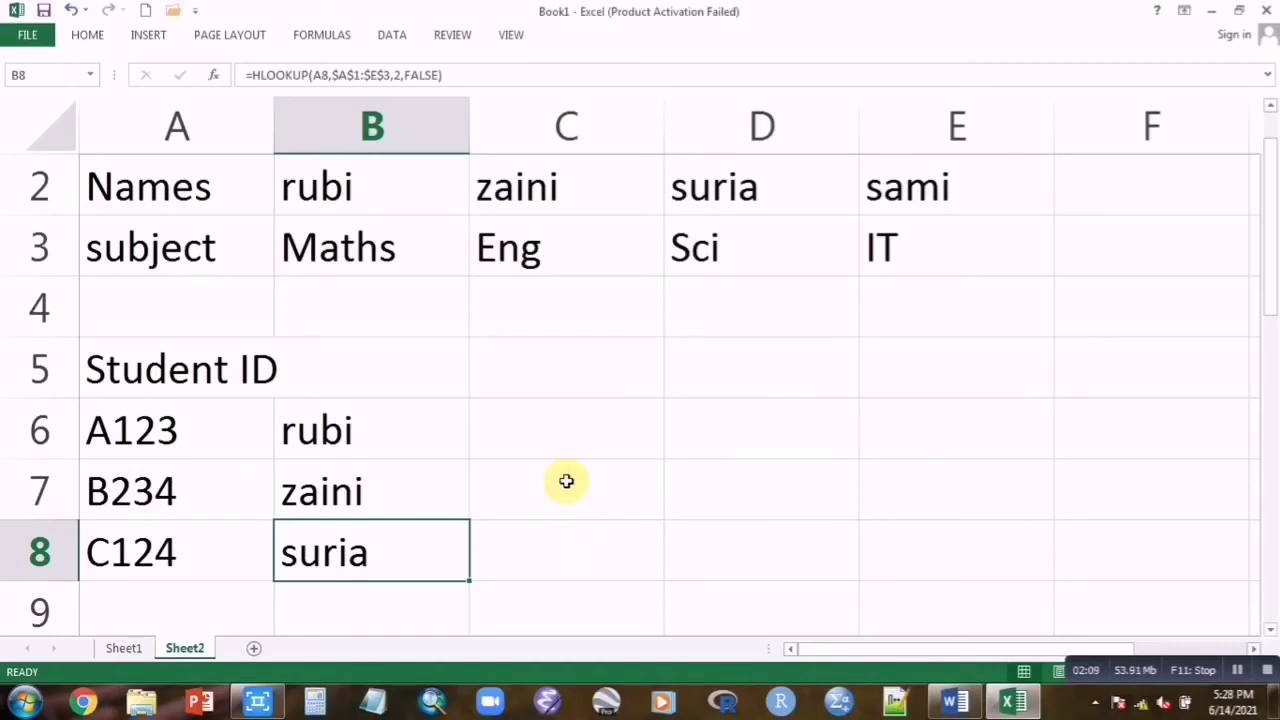
{"action": "scroll", "coordinate": [564, 428], "scroll_direction": "up", "scroll_amount": 1}
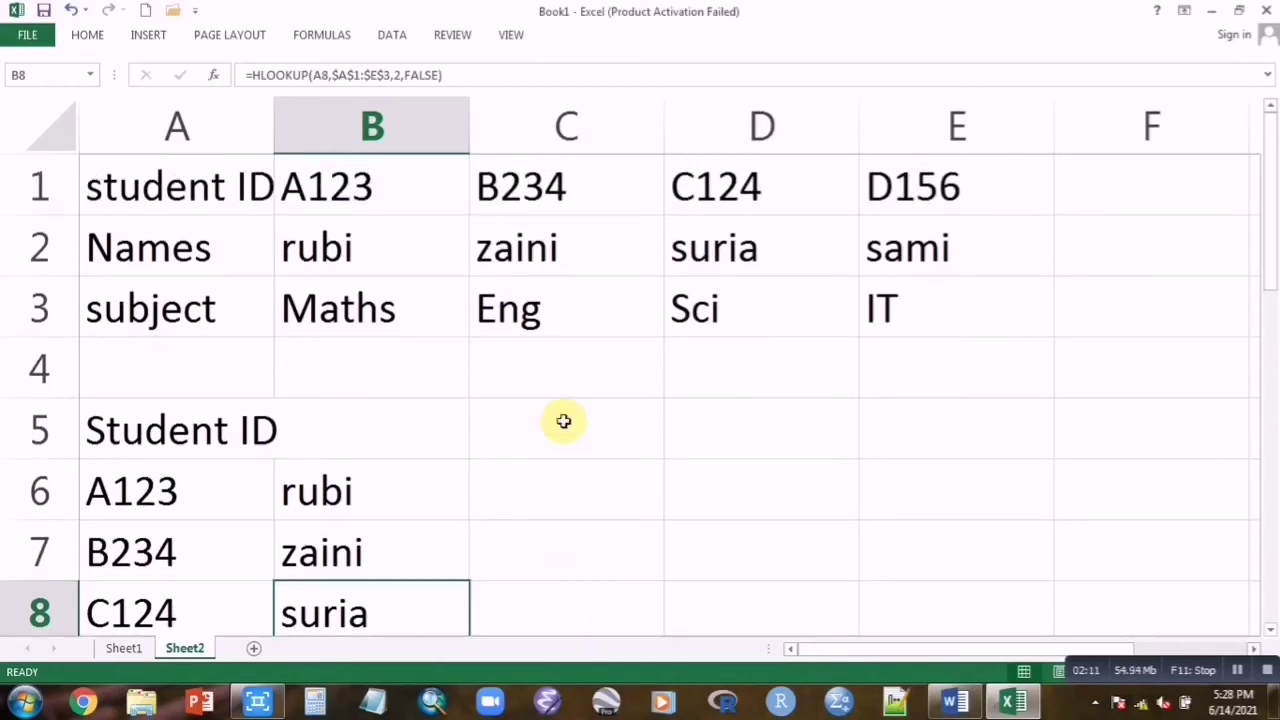
Enter an exact-match HLOOKUP in C6 that finds A6 in A1:E3 and returns row 3, with FALSE as the range lookup
{"action": "left_click", "coordinate": [584, 425]}
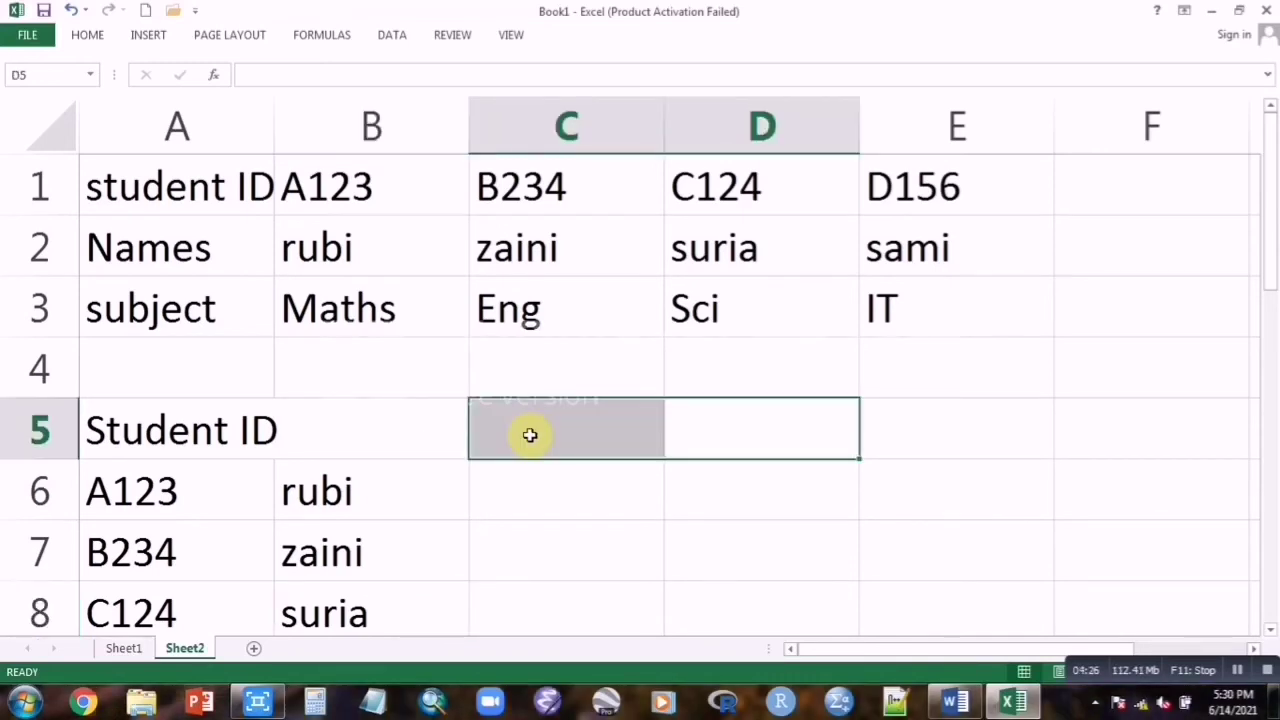
{"action": "left_click", "coordinate": [681, 508]}
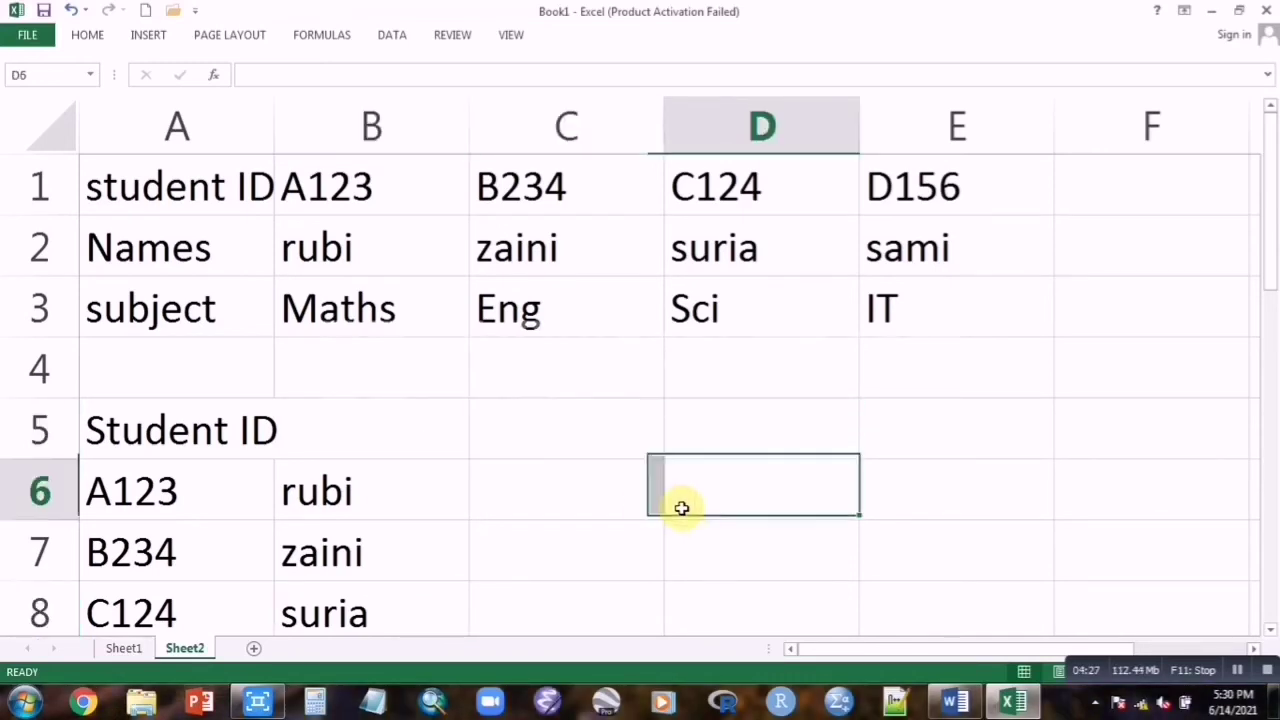
{"action": "left_click", "coordinate": [516, 470]}
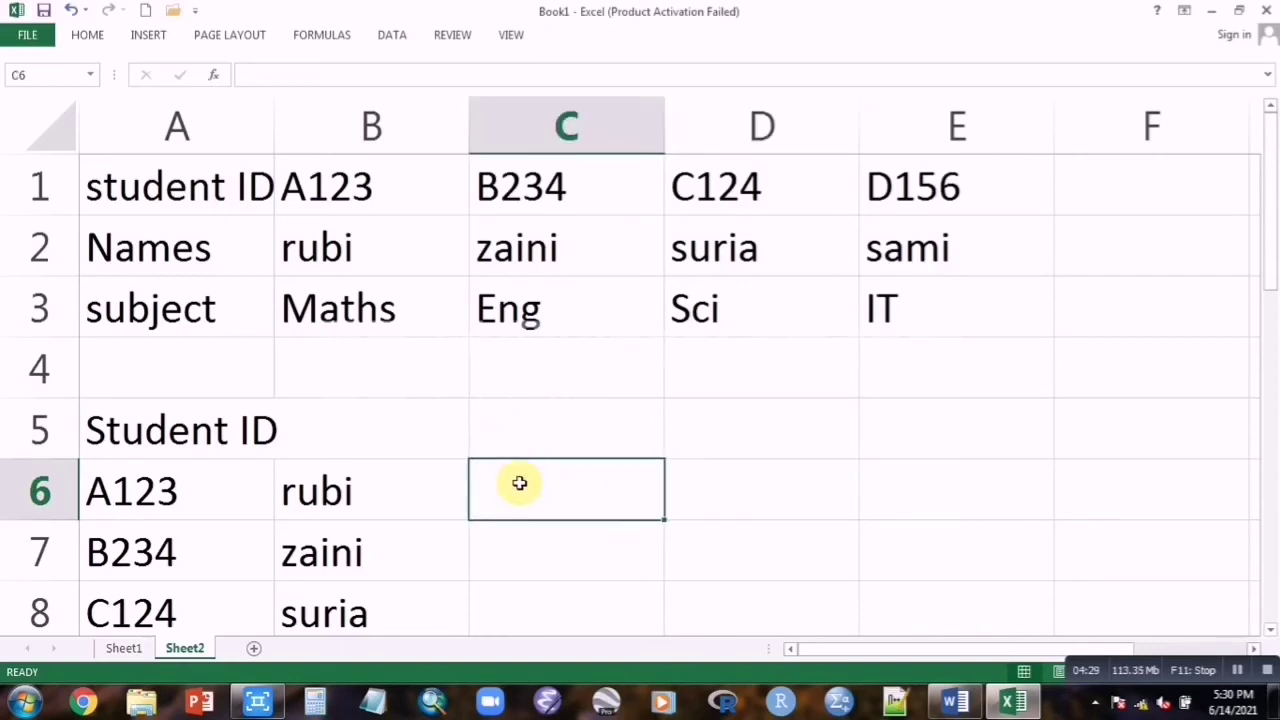
{"action": "type", "text": "=hloo"}
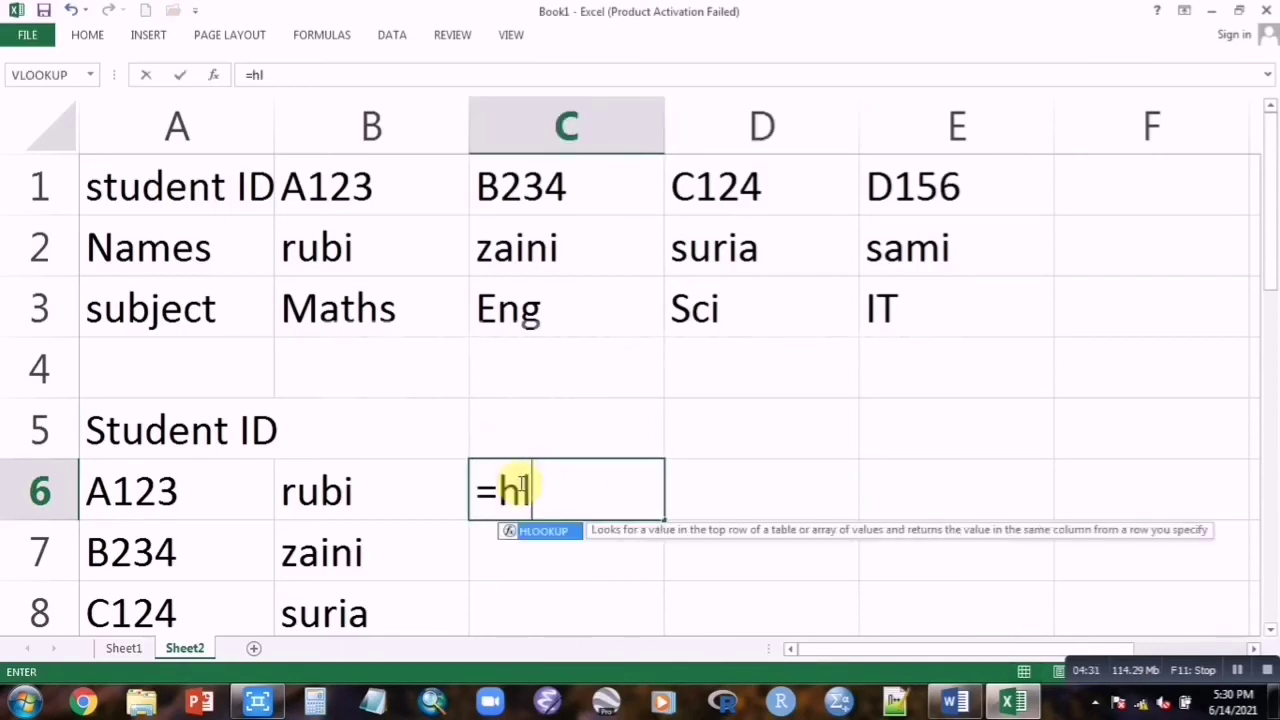
{"action": "double_click", "coordinate": [543, 531]}
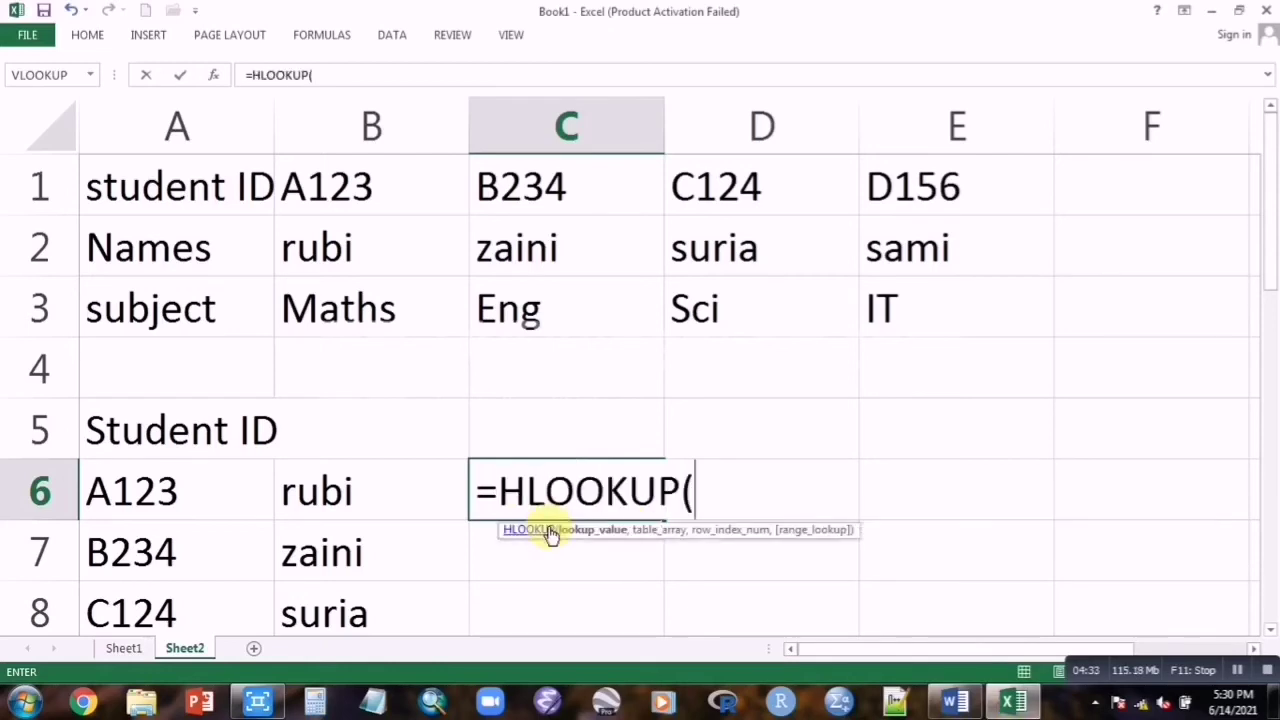
{"action": "left_click", "coordinate": [230, 493]}
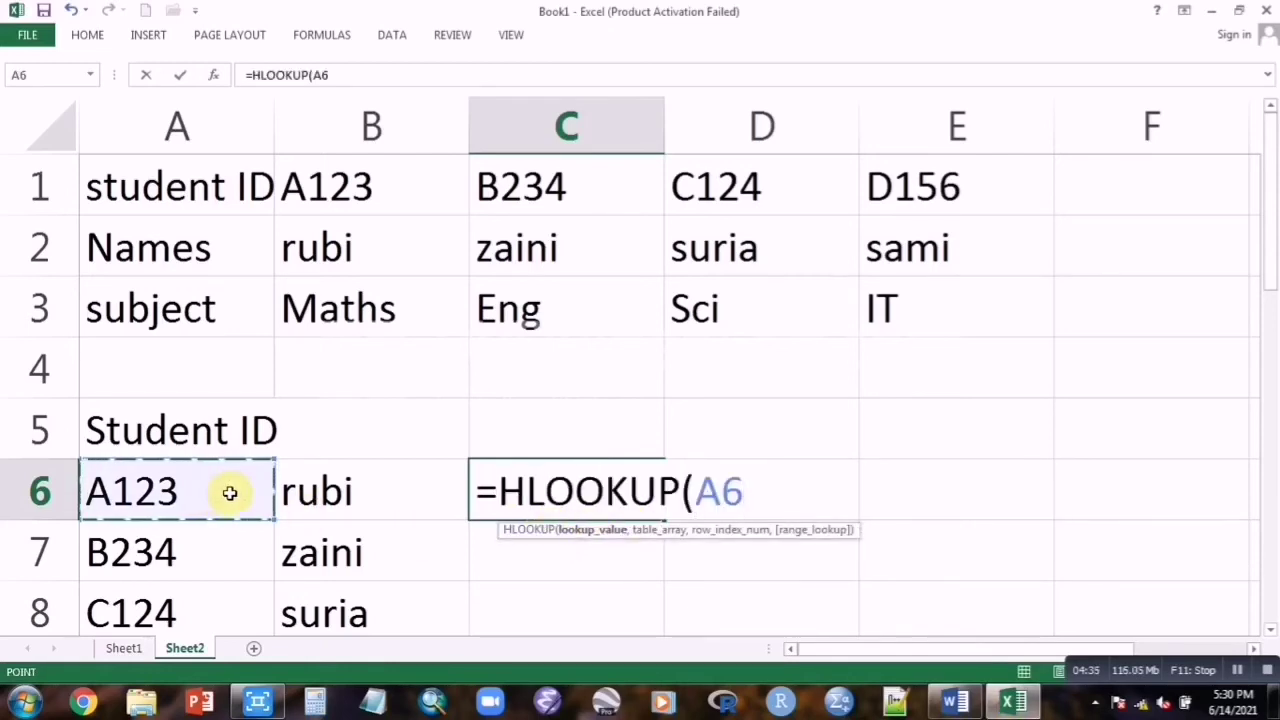
{"action": "type", "text": ","}
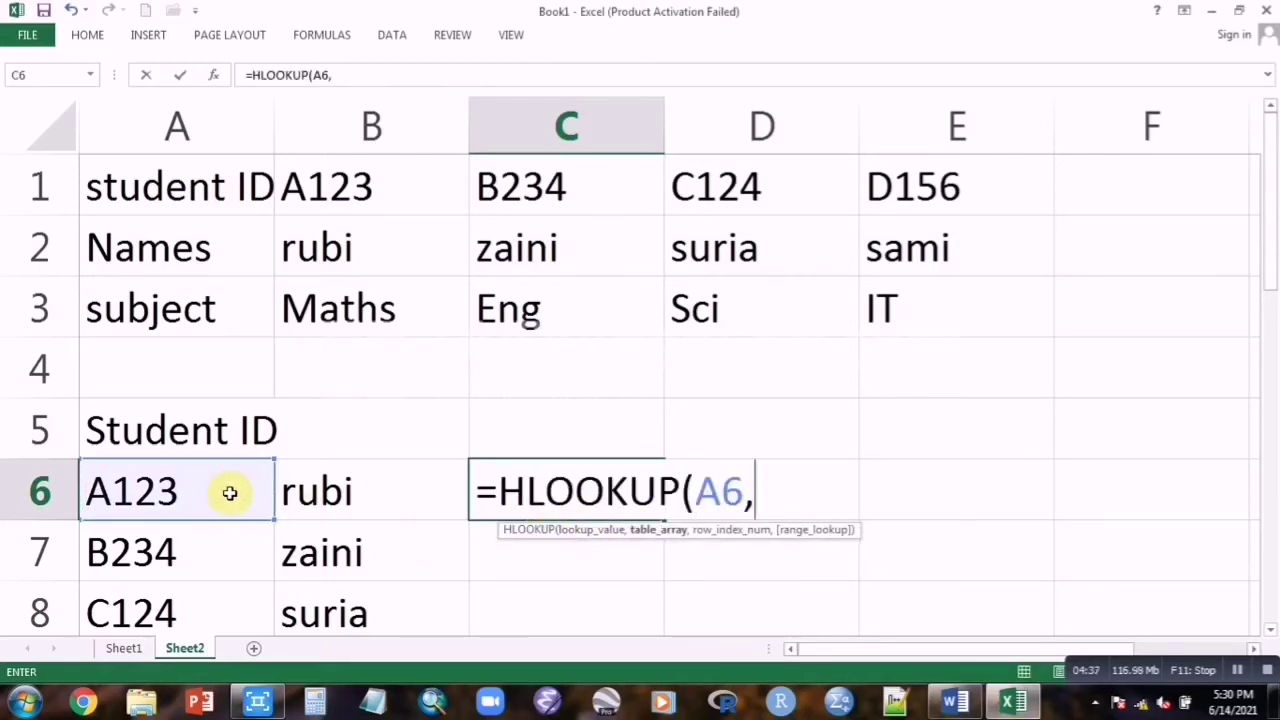
{"action": "left_click_drag", "start_coordinate": [129, 186], "coordinate": [872, 323]}
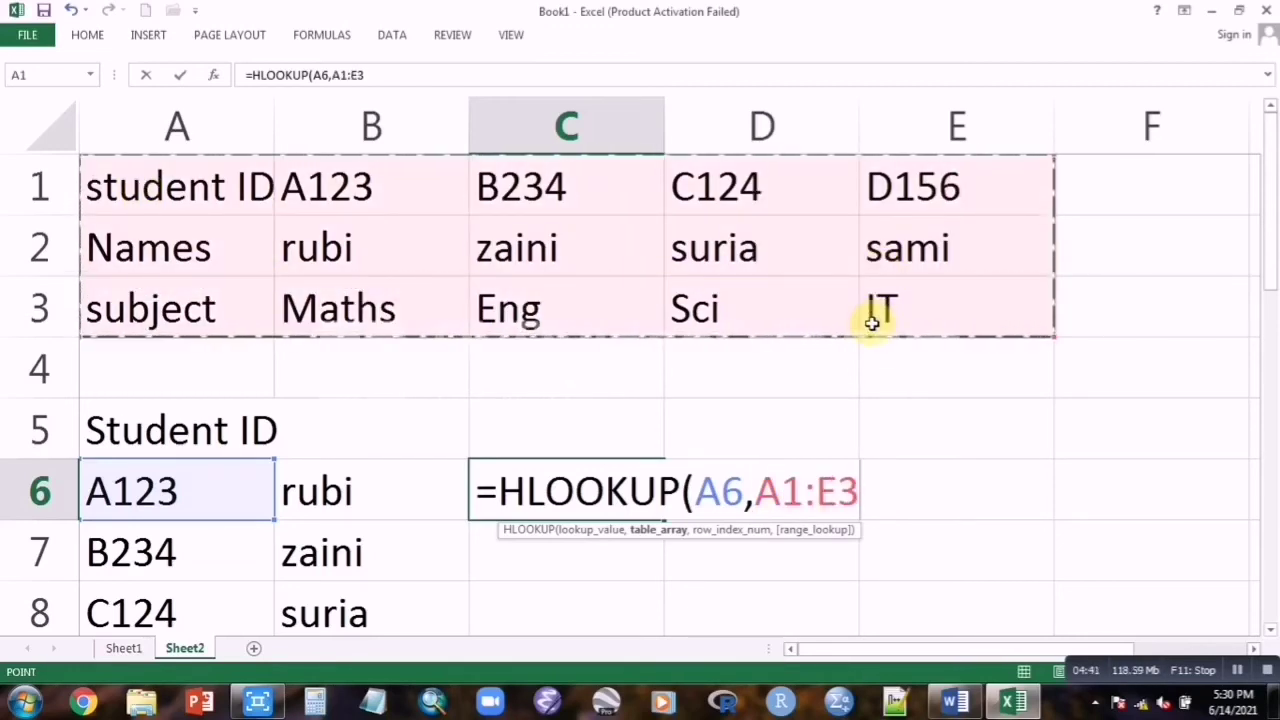
{"action": "type", "text": ","}
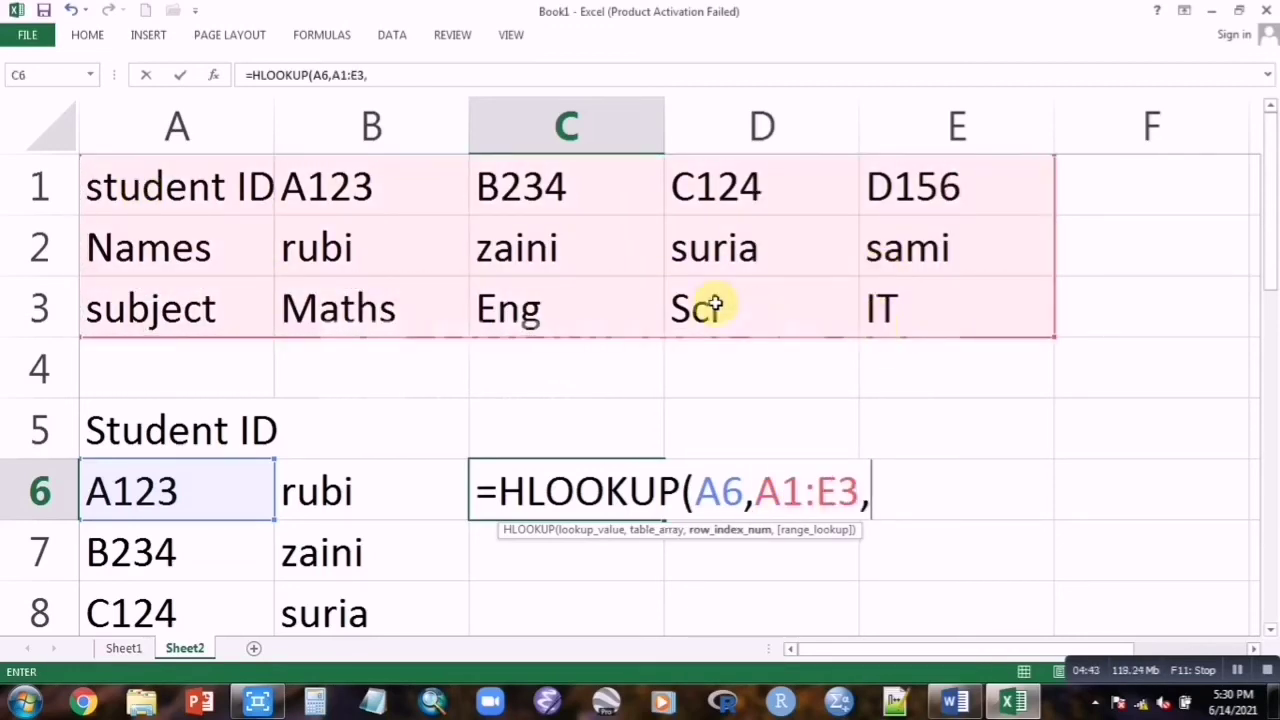
{"action": "type", "text": "3,"}
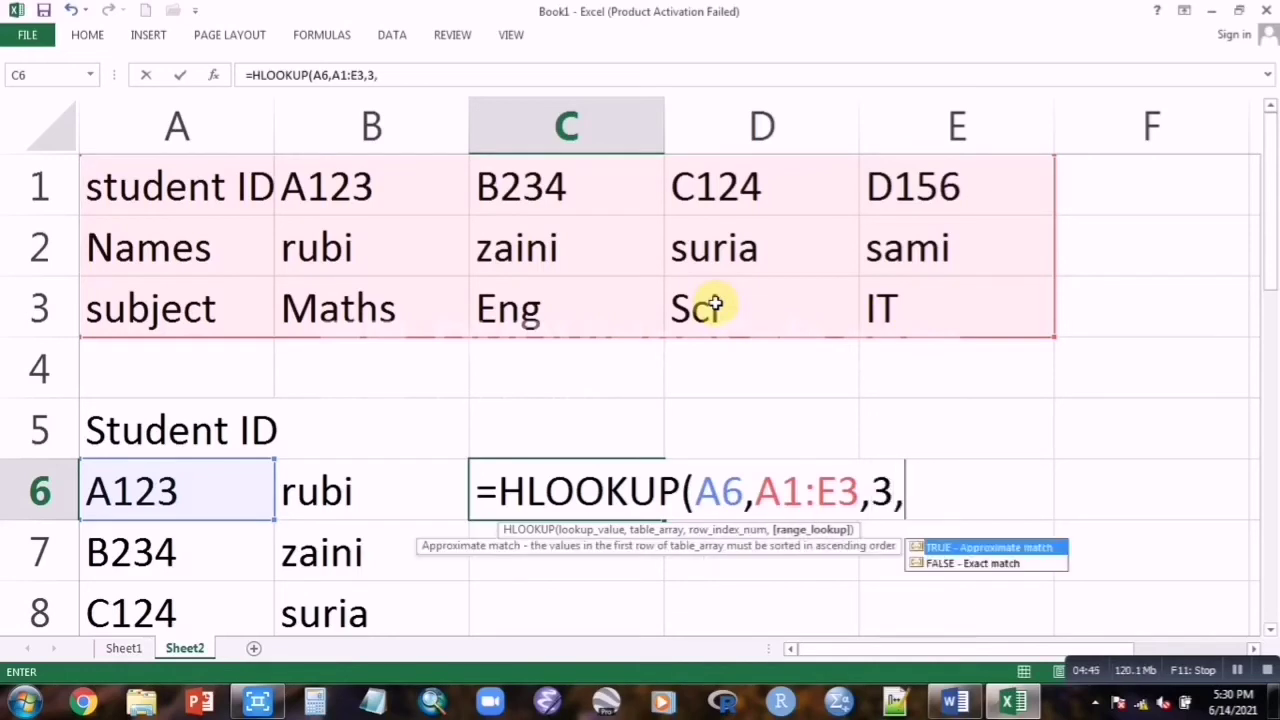
{"action": "double_click", "coordinate": [977, 564]}
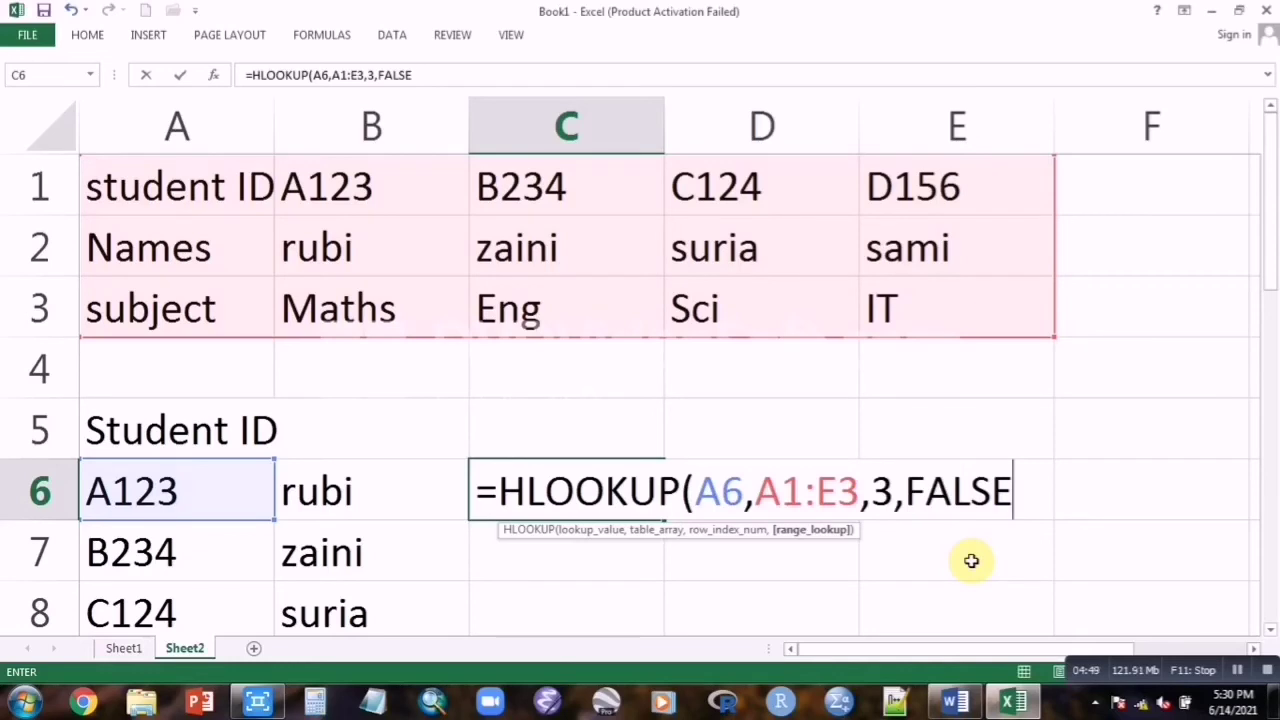
{"action": "type", "text": ")"}
Make the table range in the C6 formula absolute as $A$1:$E$3 and commit the formula
{"action": "left_click_drag", "start_coordinate": [753, 491], "coordinate": [866, 500]}
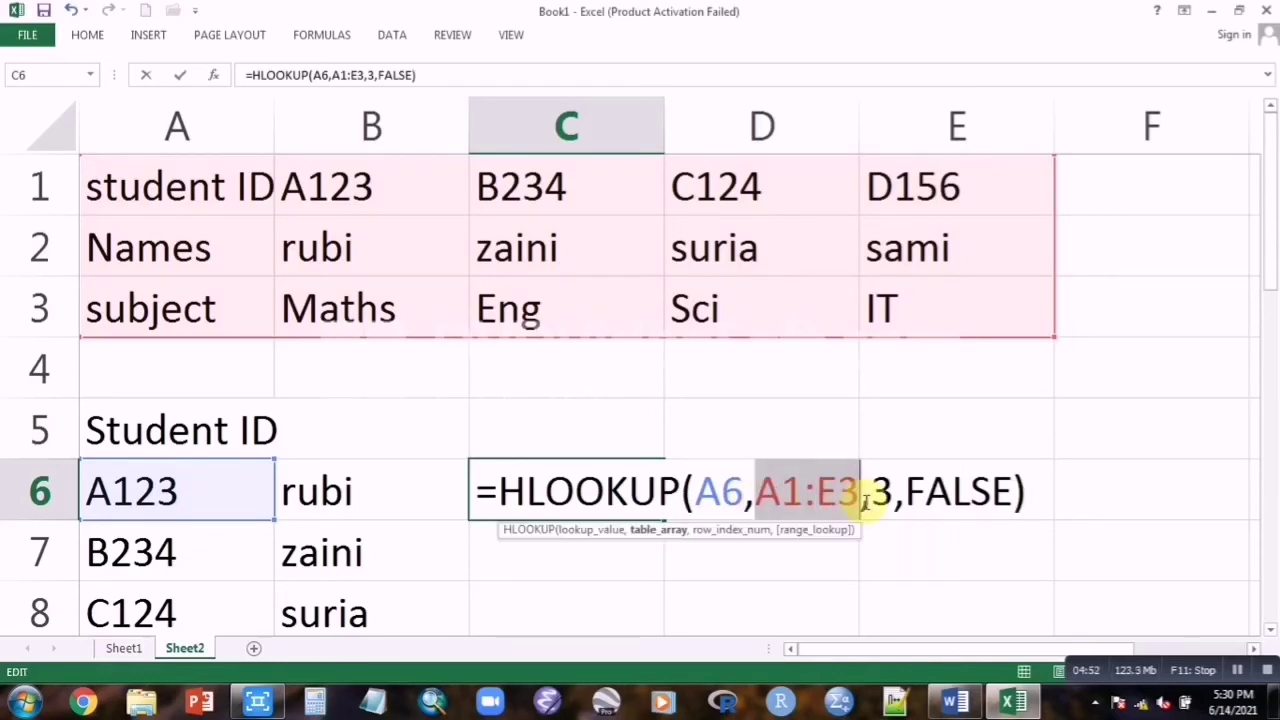
{"action": "key", "text": "F4"}
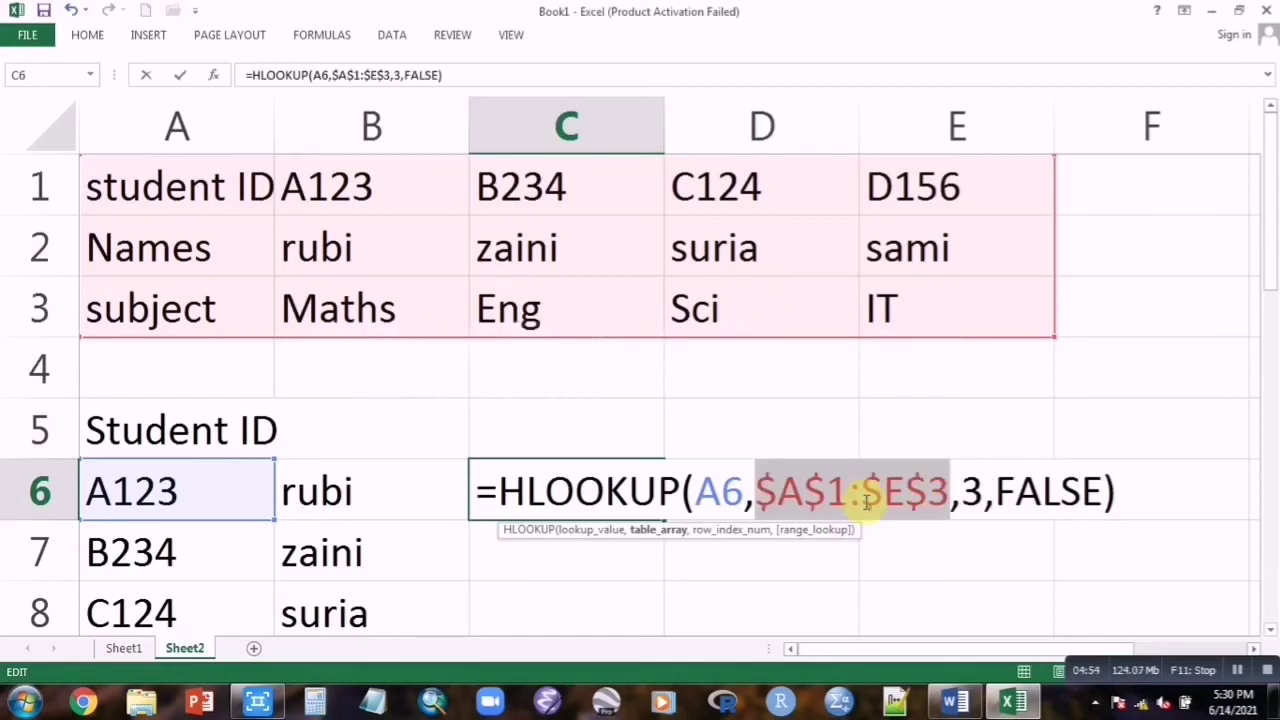
{"action": "key", "text": "Return"}
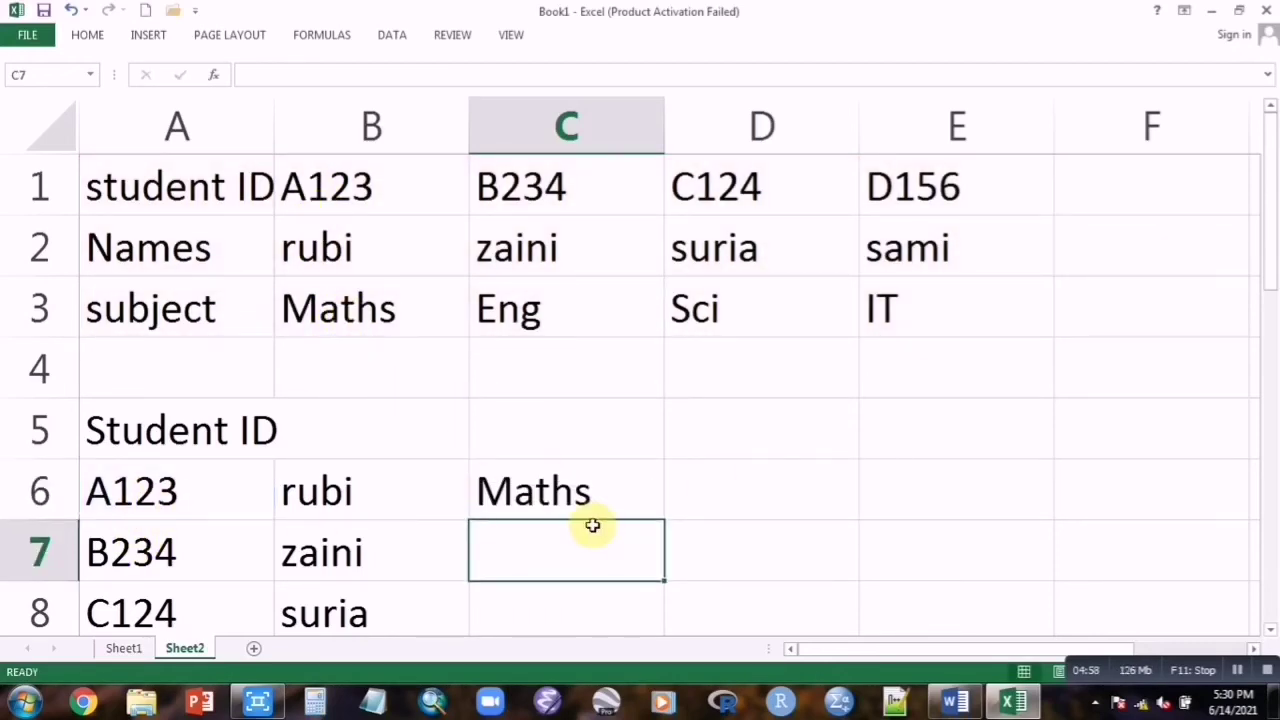
Fill the HLOOKUP formula from C6 down to C8 and review the arguments of the formula in C6
{"action": "left_click", "coordinate": [594, 491]}
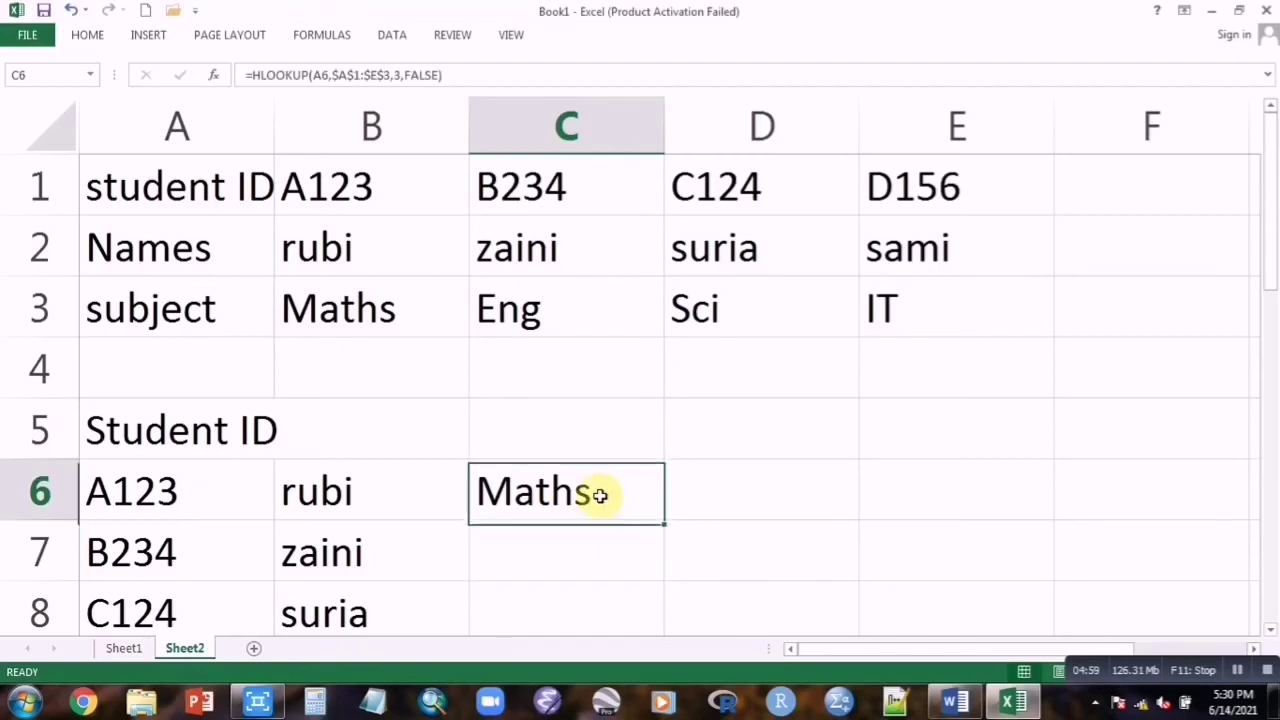
{"action": "double_click", "coordinate": [665, 521]}
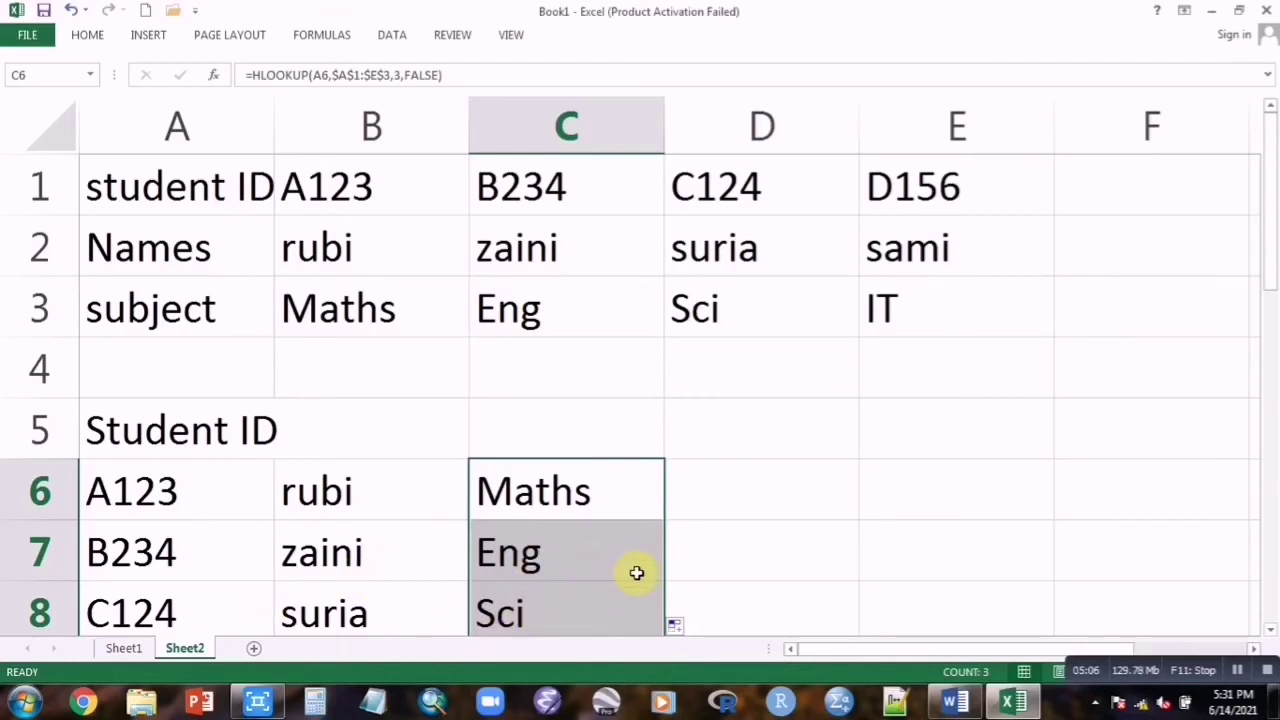
{"action": "scroll", "coordinate": [641, 585], "scroll_direction": "down", "scroll_amount": 2}
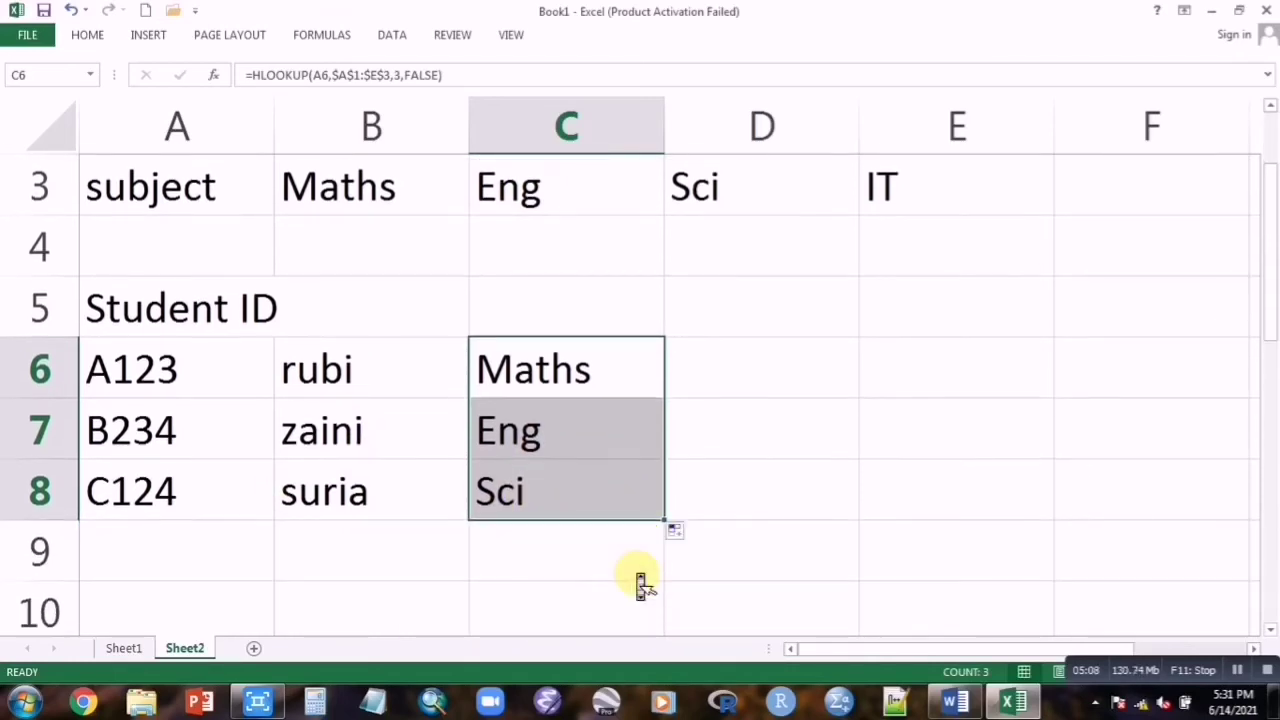
{"action": "scroll", "coordinate": [640, 583], "scroll_direction": "up", "scroll_amount": 2}
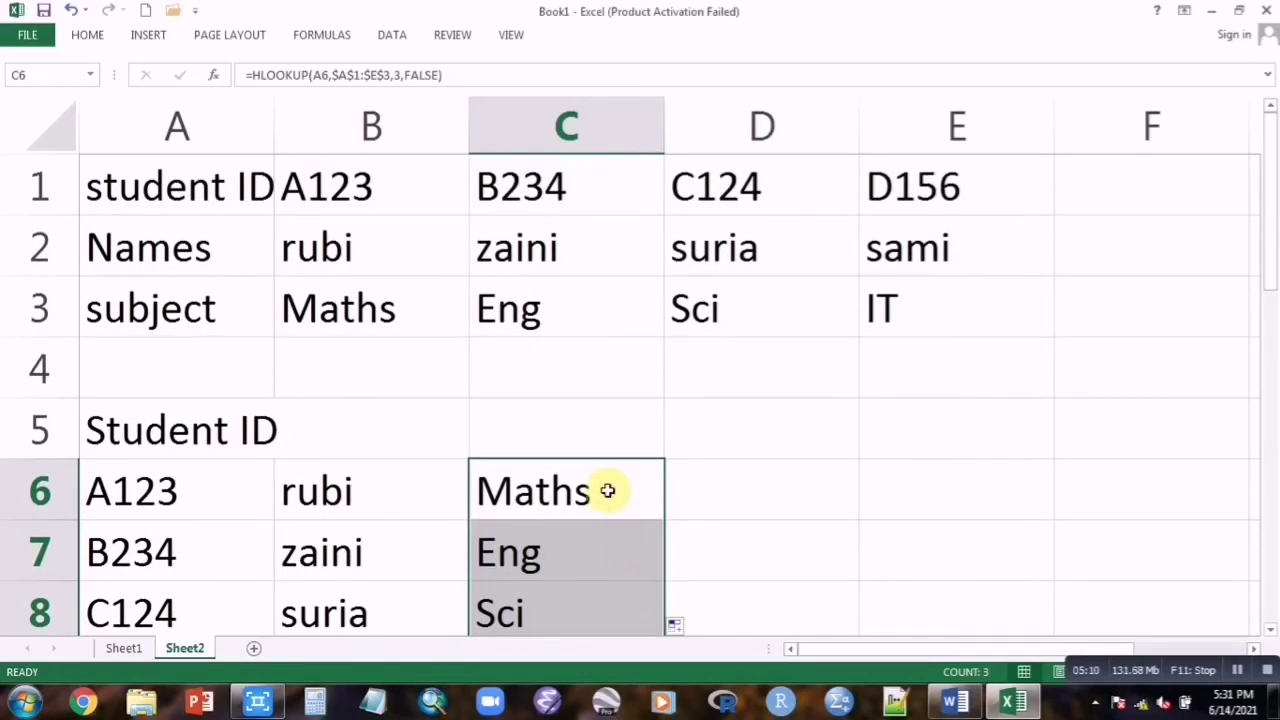
{"action": "left_click", "coordinate": [607, 490]}
{"action": "double_click", "coordinate": [607, 490]}
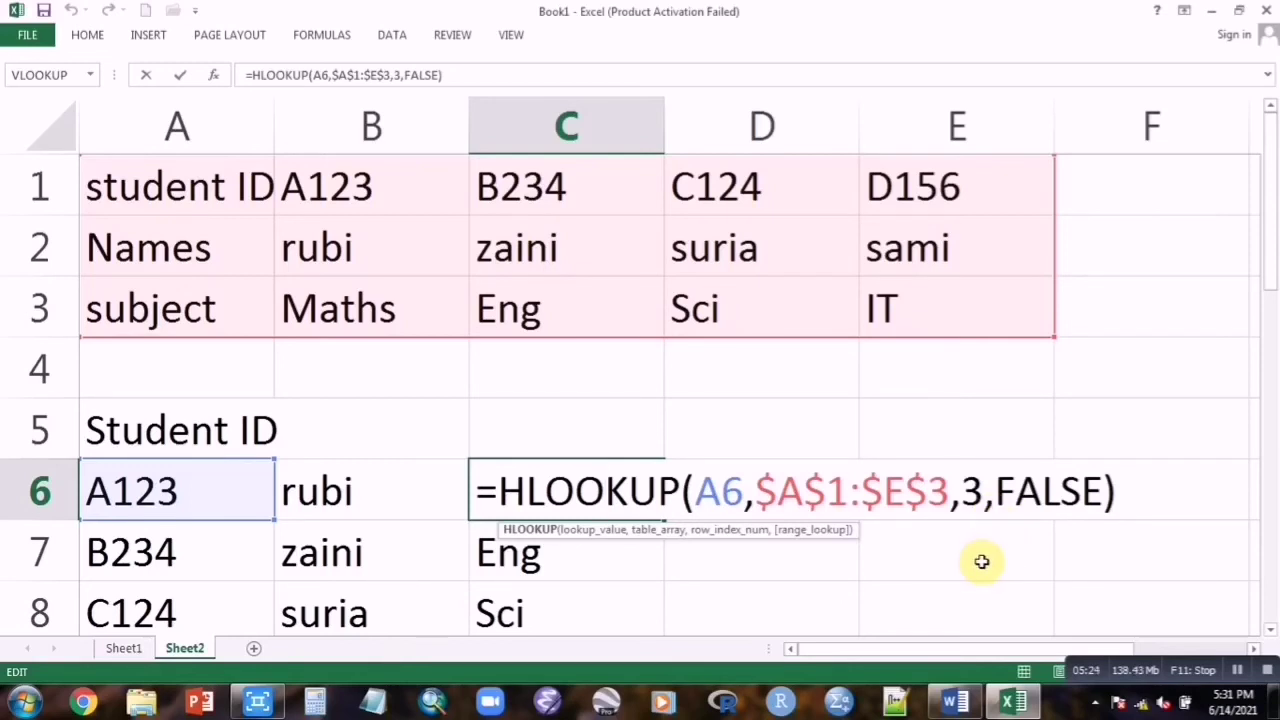
{"action": "key", "text": "Return"}
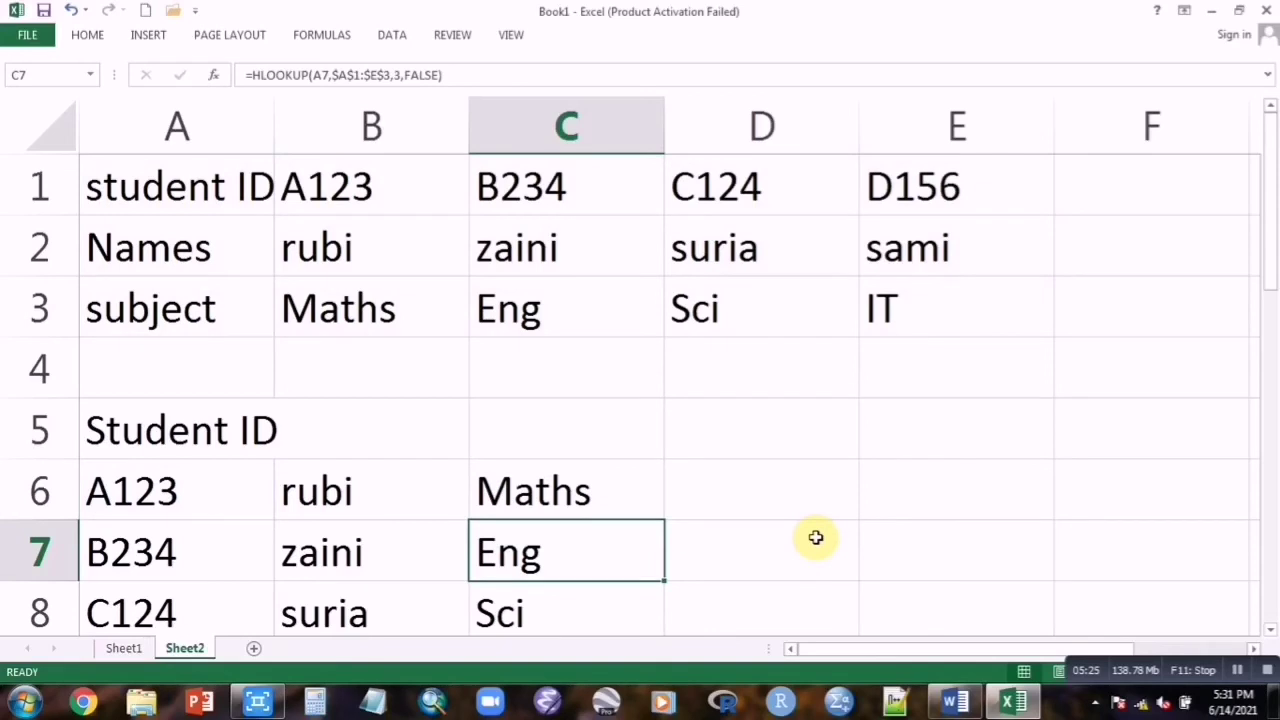
{"action": "left_click", "coordinate": [738, 441]}
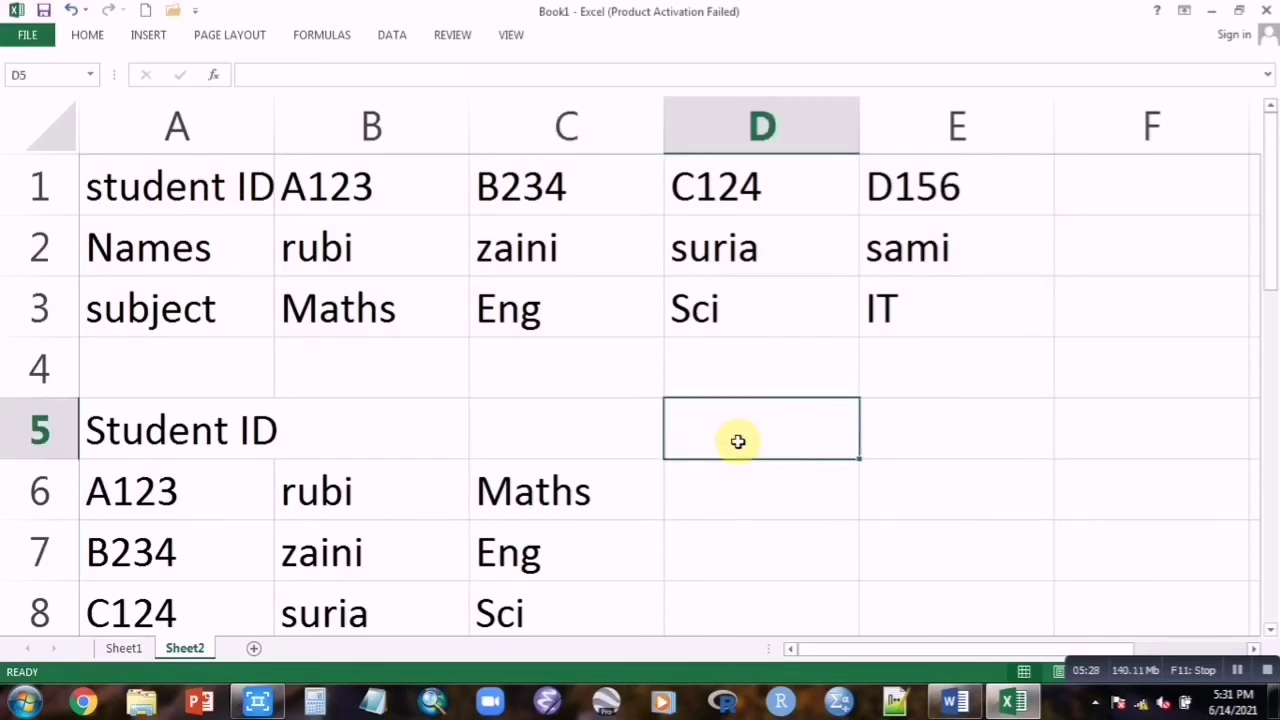
Write the syntax note HLOOKUP(lookup_value,array,row_number,false) as plain text in cell B9
{"action": "scroll", "coordinate": [740, 445], "scroll_direction": "down", "scroll_amount": 2}
{"action": "left_click", "coordinate": [388, 382]}
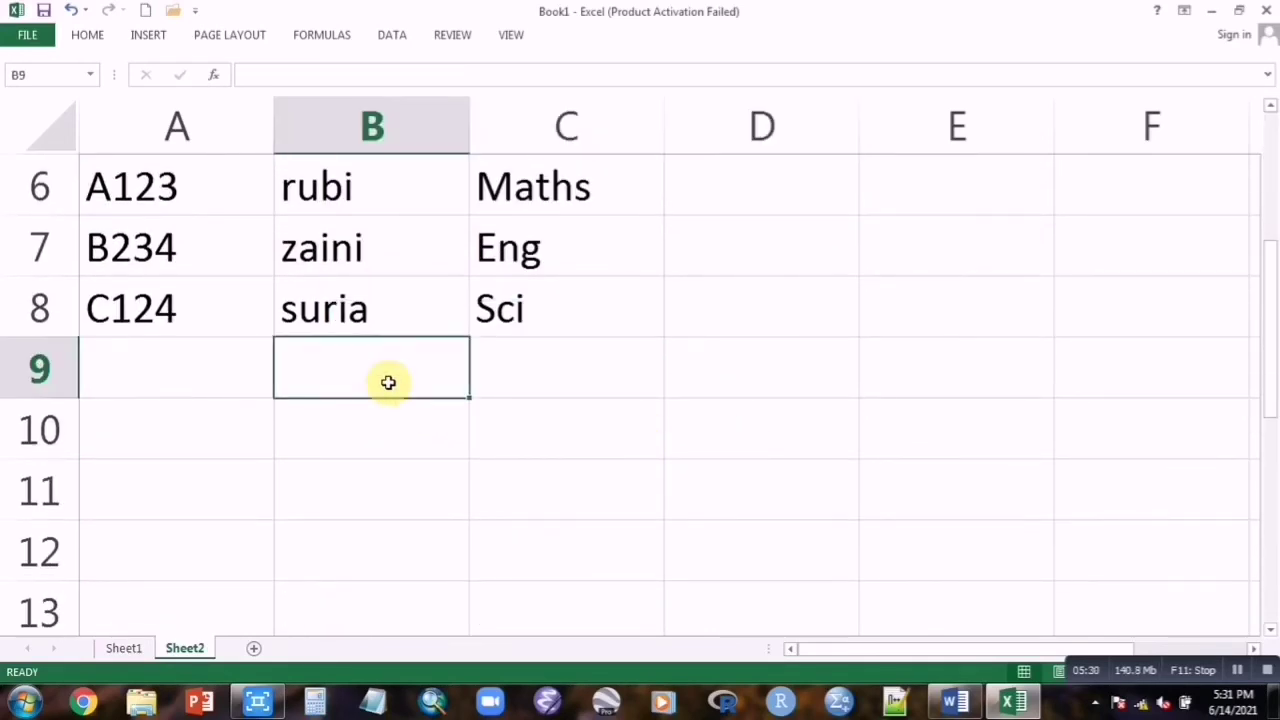
{"action": "type", "text": "H"}
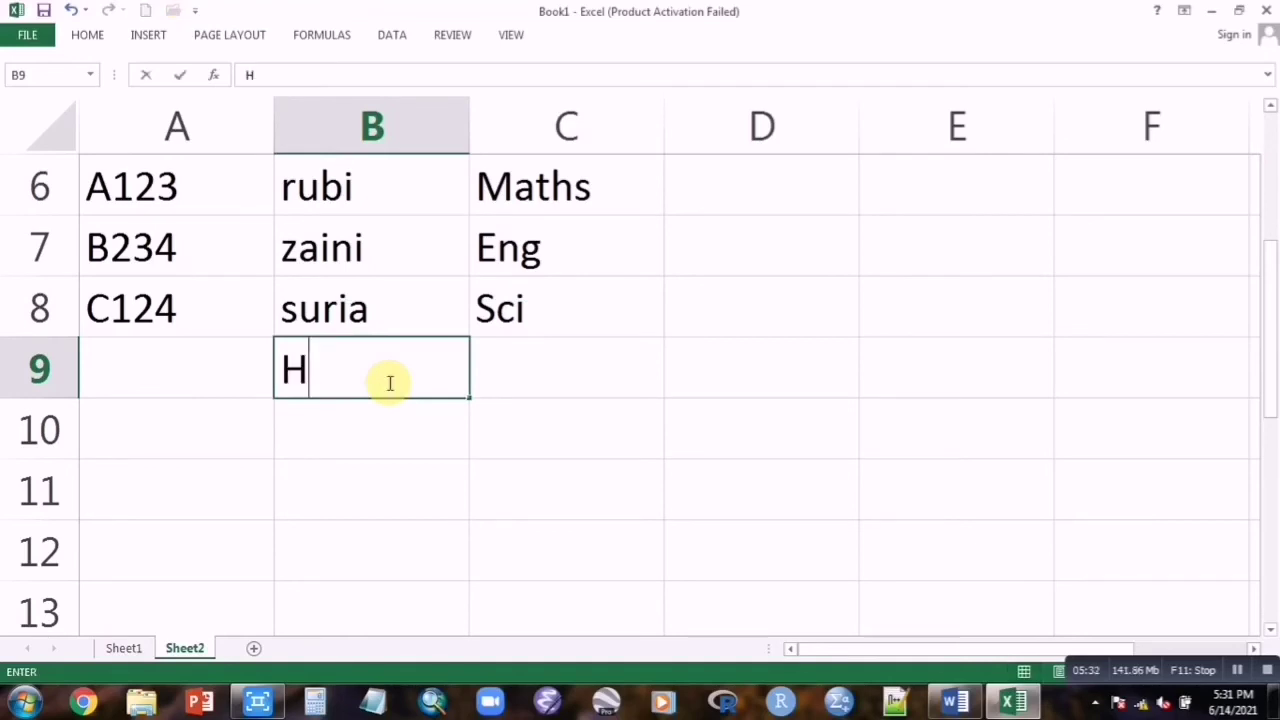
{"action": "type", "text": "LOOKU"}
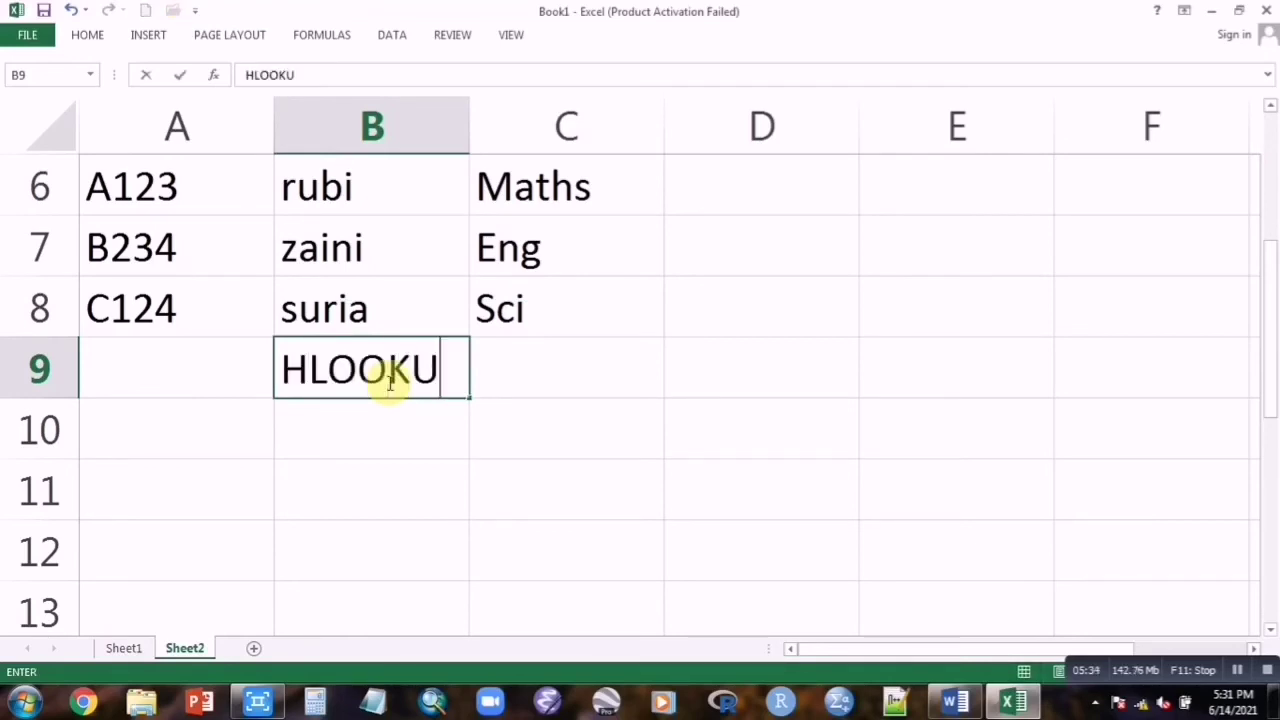
{"action": "type", "text": "P("}
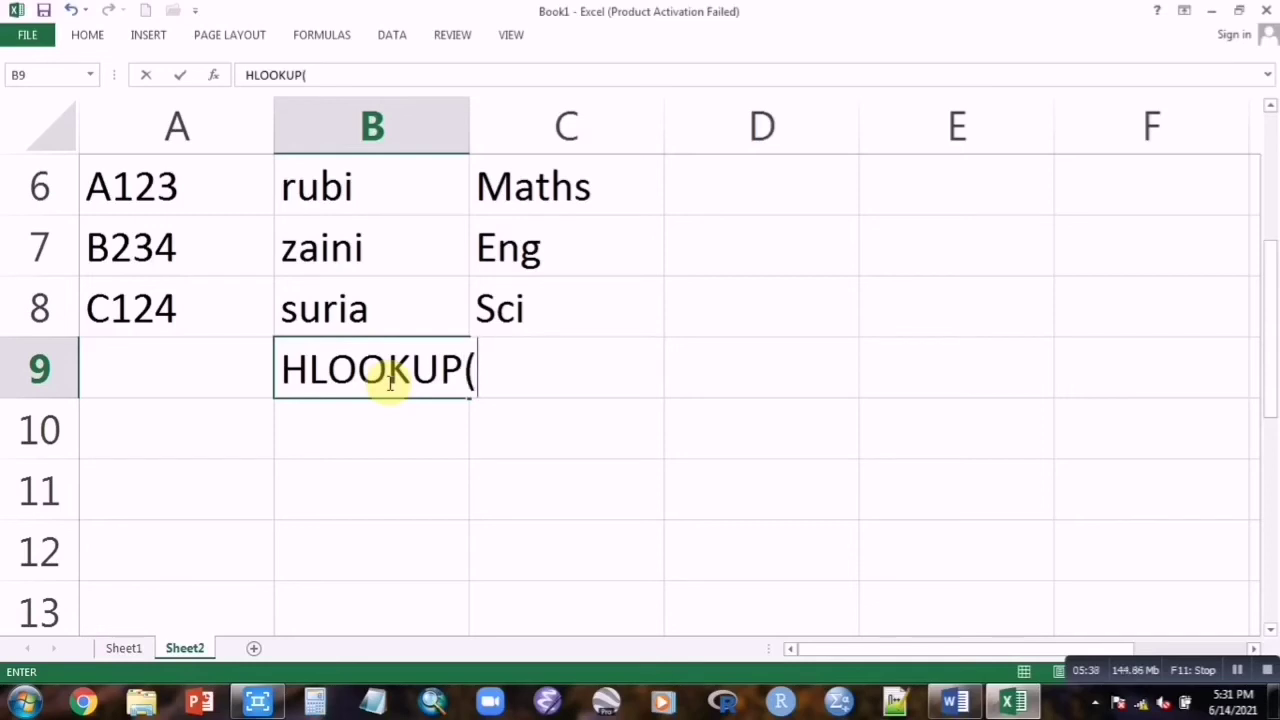
{"action": "type", "text": "lookup_"}
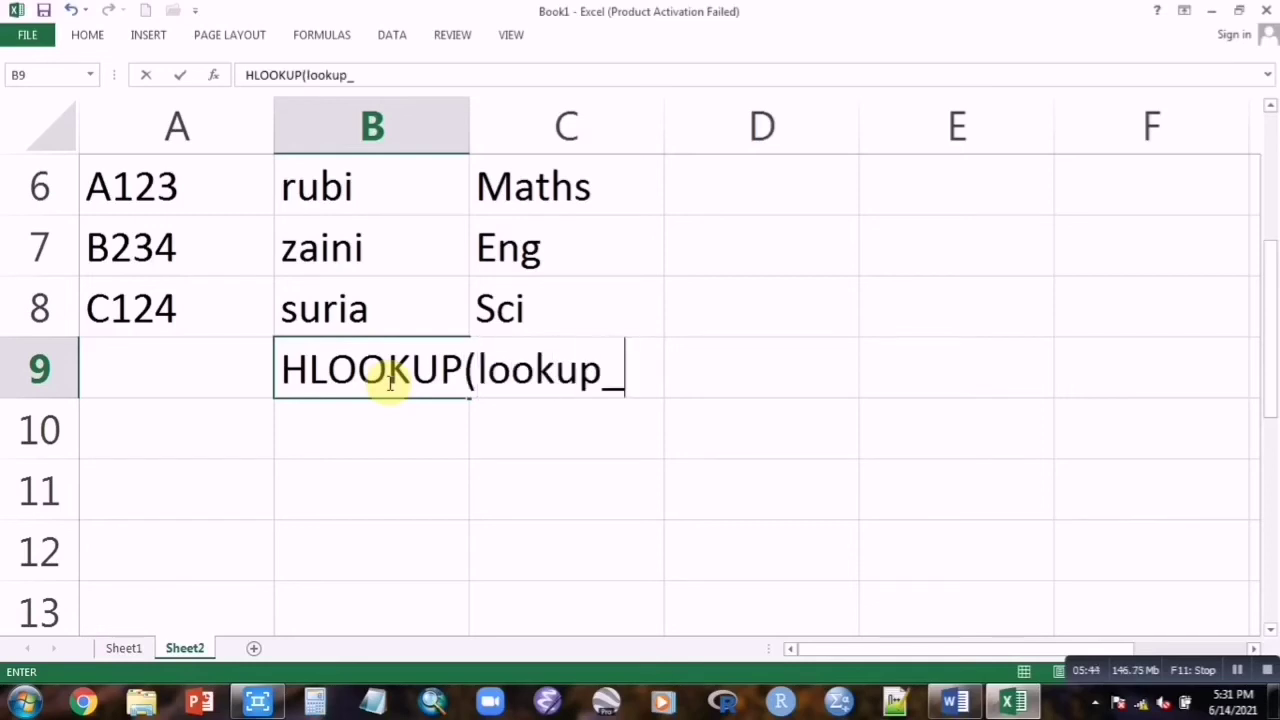
{"action": "type", "text": "value"}
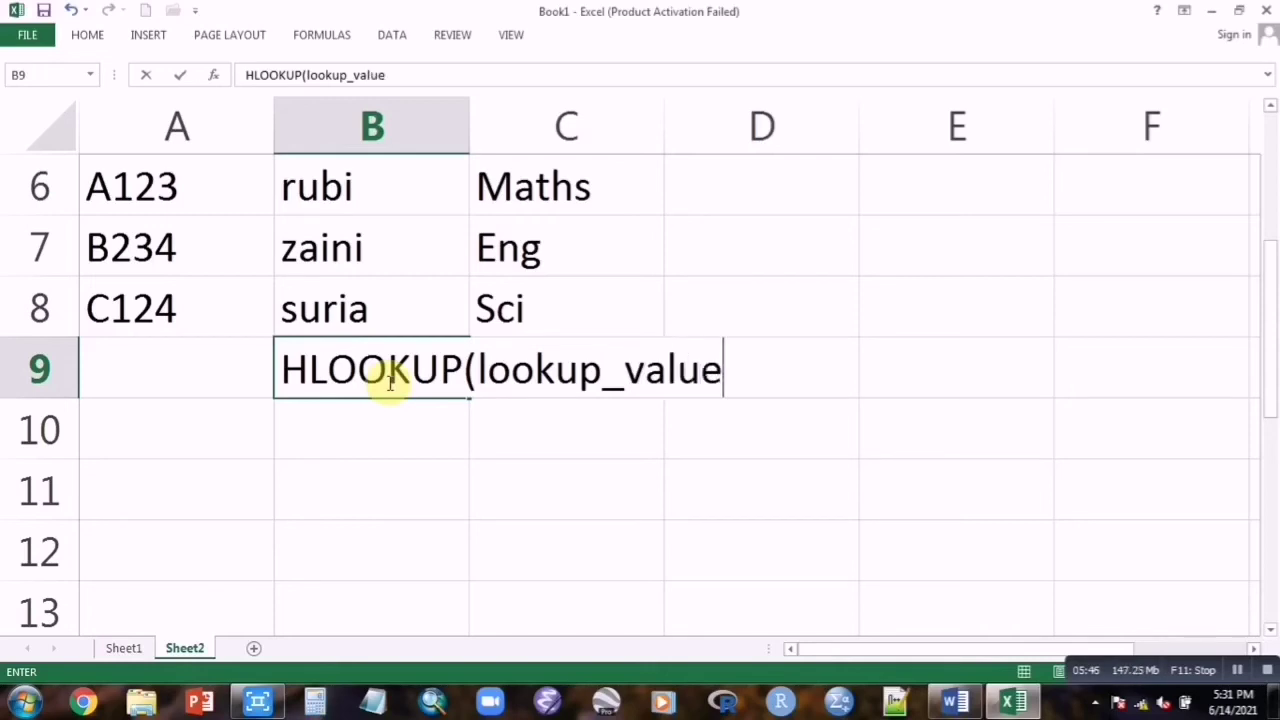
{"action": "type", "text": ",array,"}
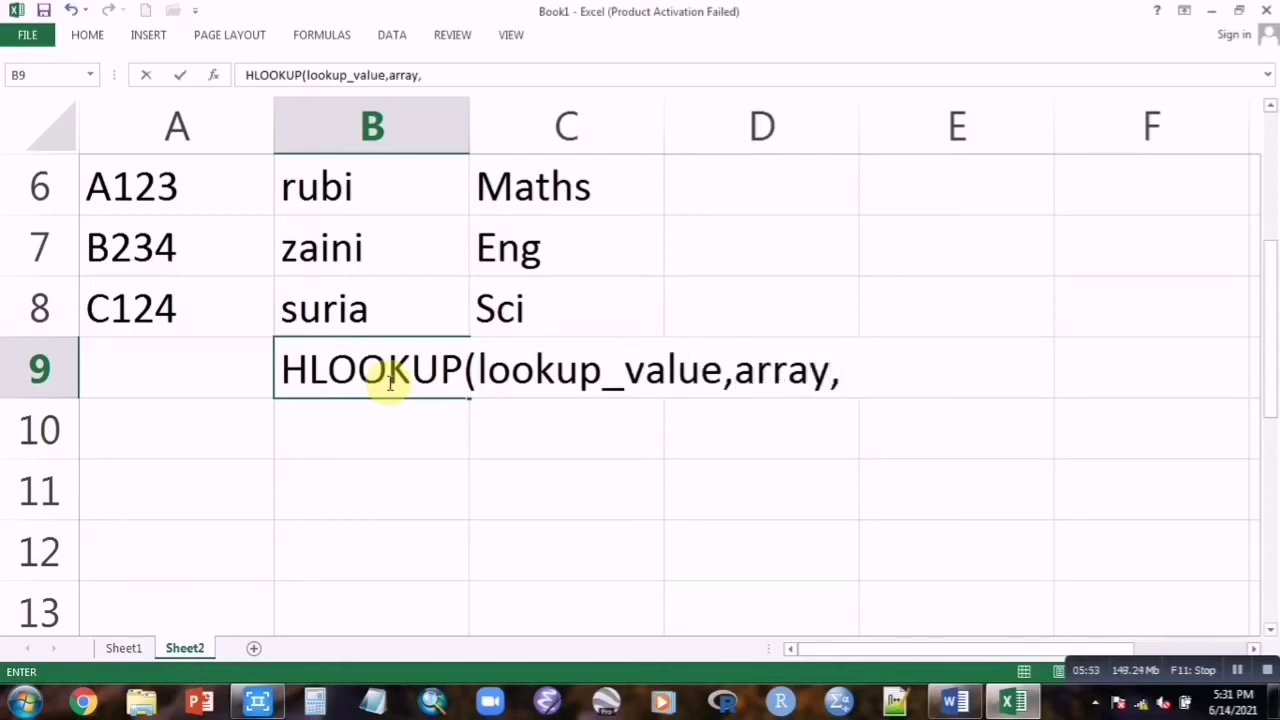
{"action": "type", "text": "row"}
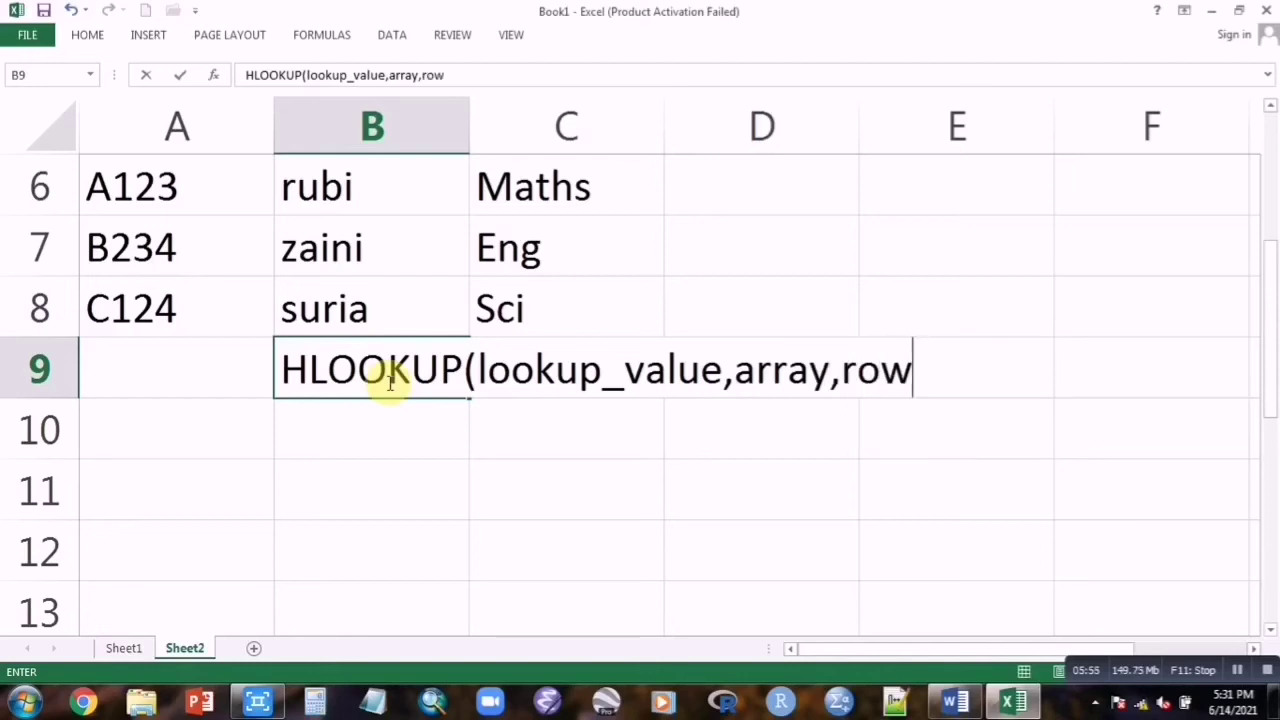
{"action": "type", "text": "_number"}
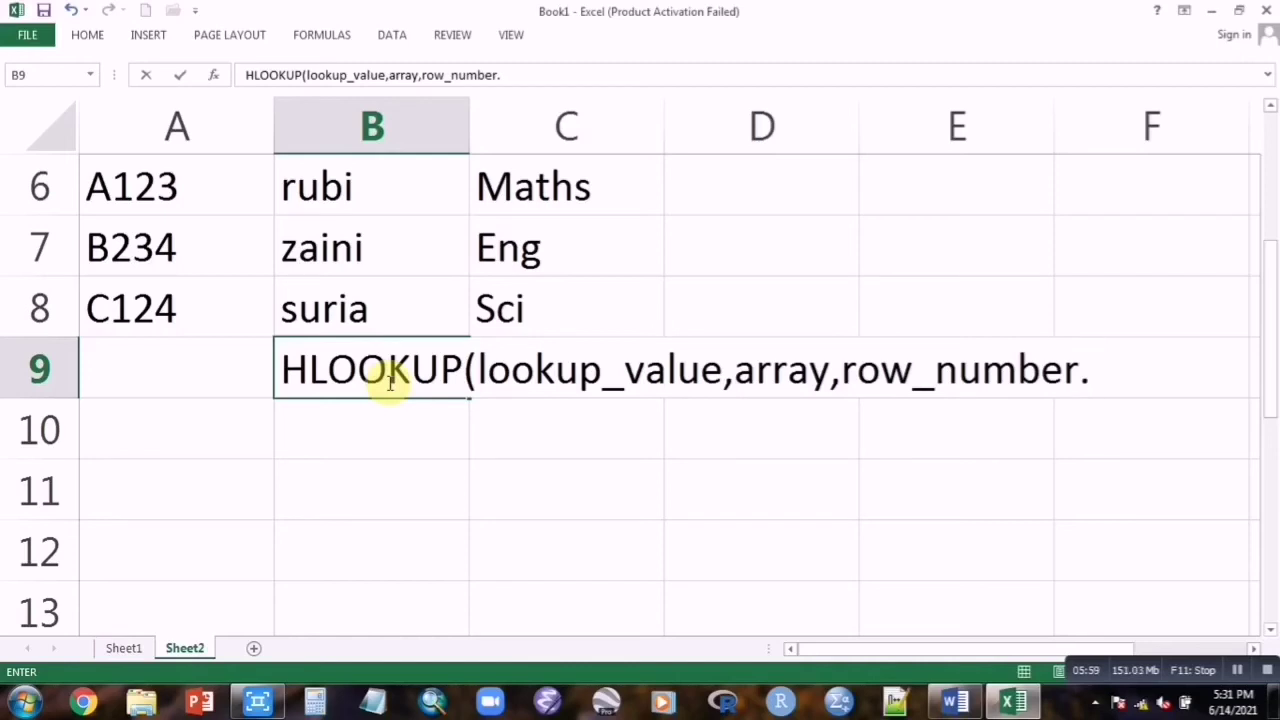
{"action": "type", "text": ",false"}
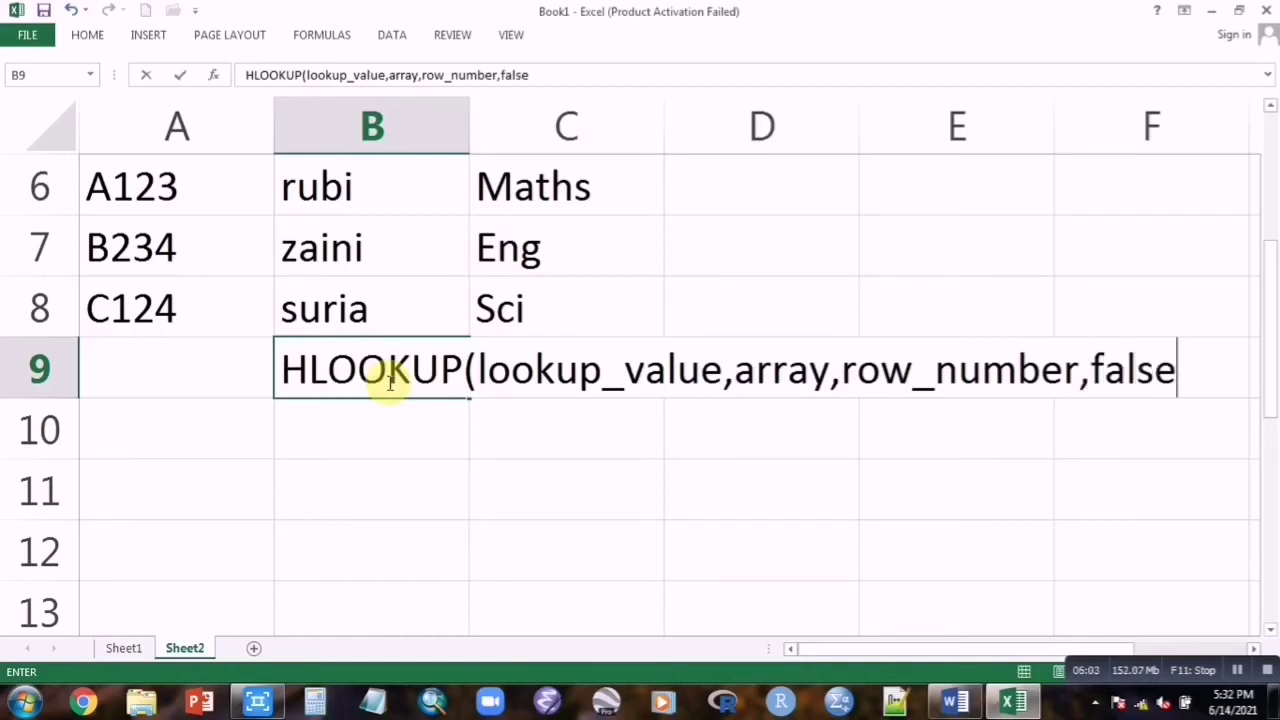
{"action": "type", "text": ")"}
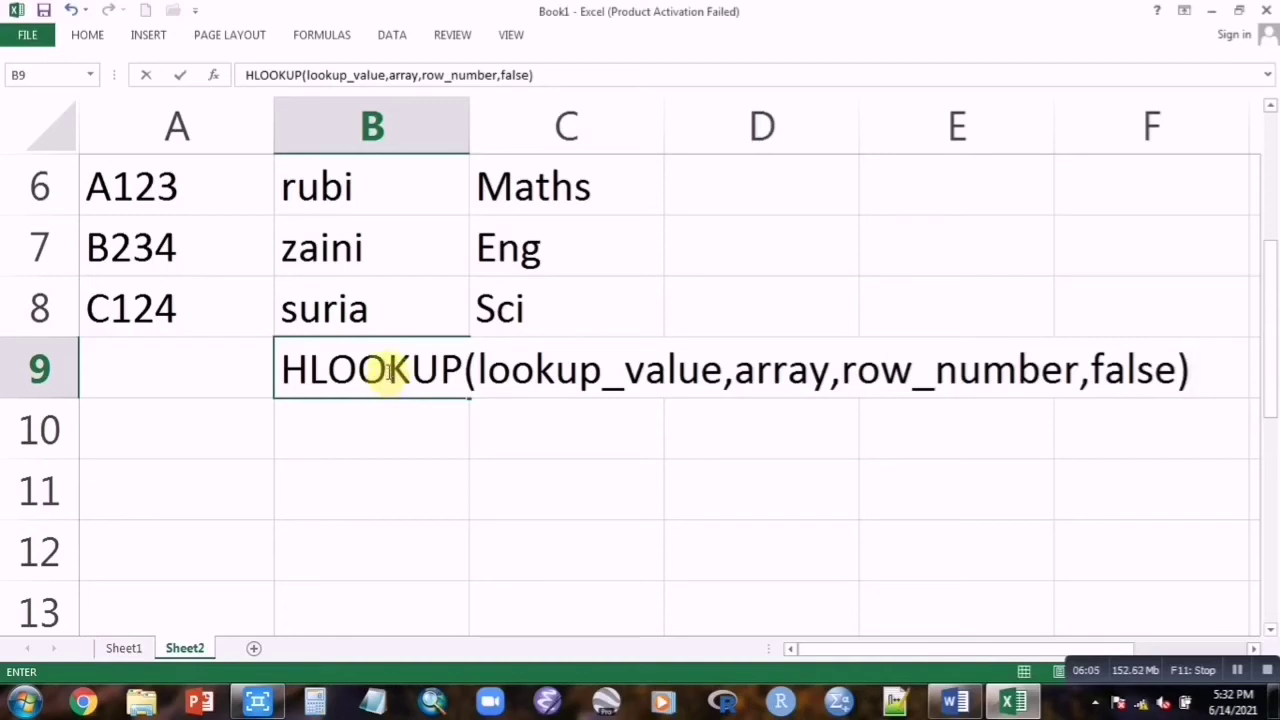
{"action": "scroll", "coordinate": [393, 341], "scroll_direction": "up", "scroll_amount": 2}
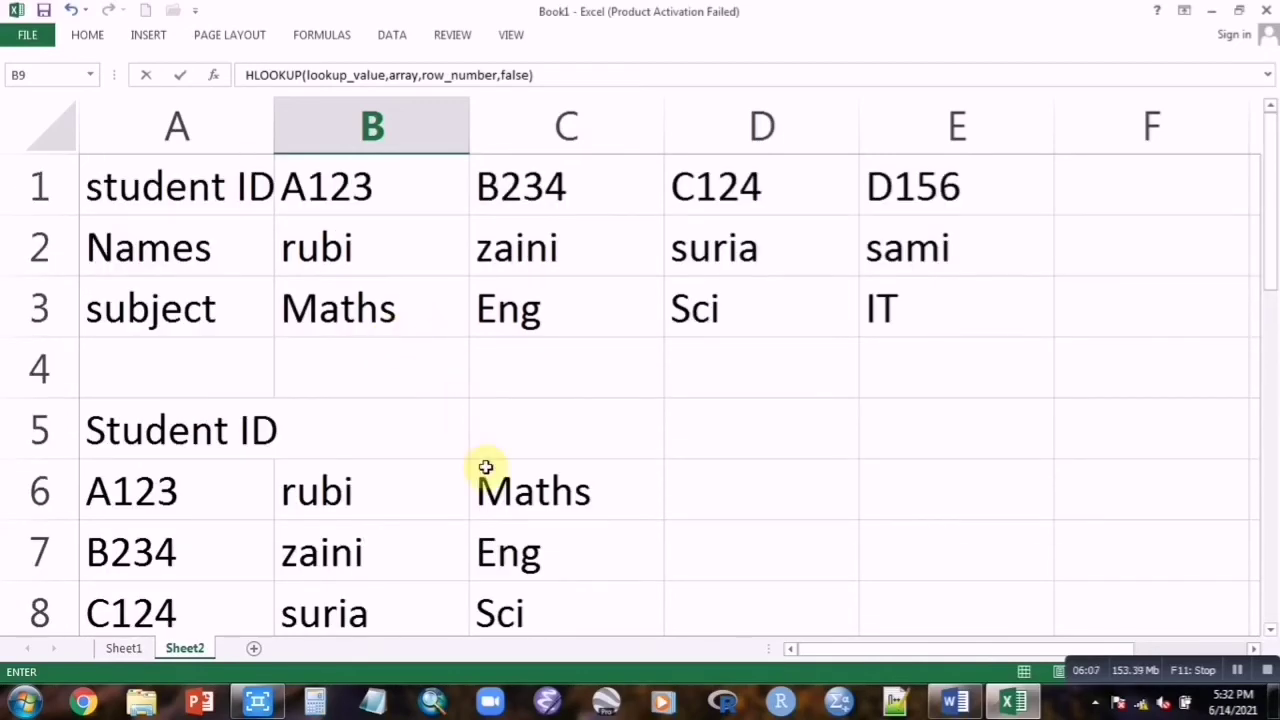
{"action": "scroll", "coordinate": [572, 522], "scroll_direction": "down", "scroll_amount": 1}
{"action": "scroll", "coordinate": [572, 522], "scroll_direction": "down", "scroll_amount": 1}
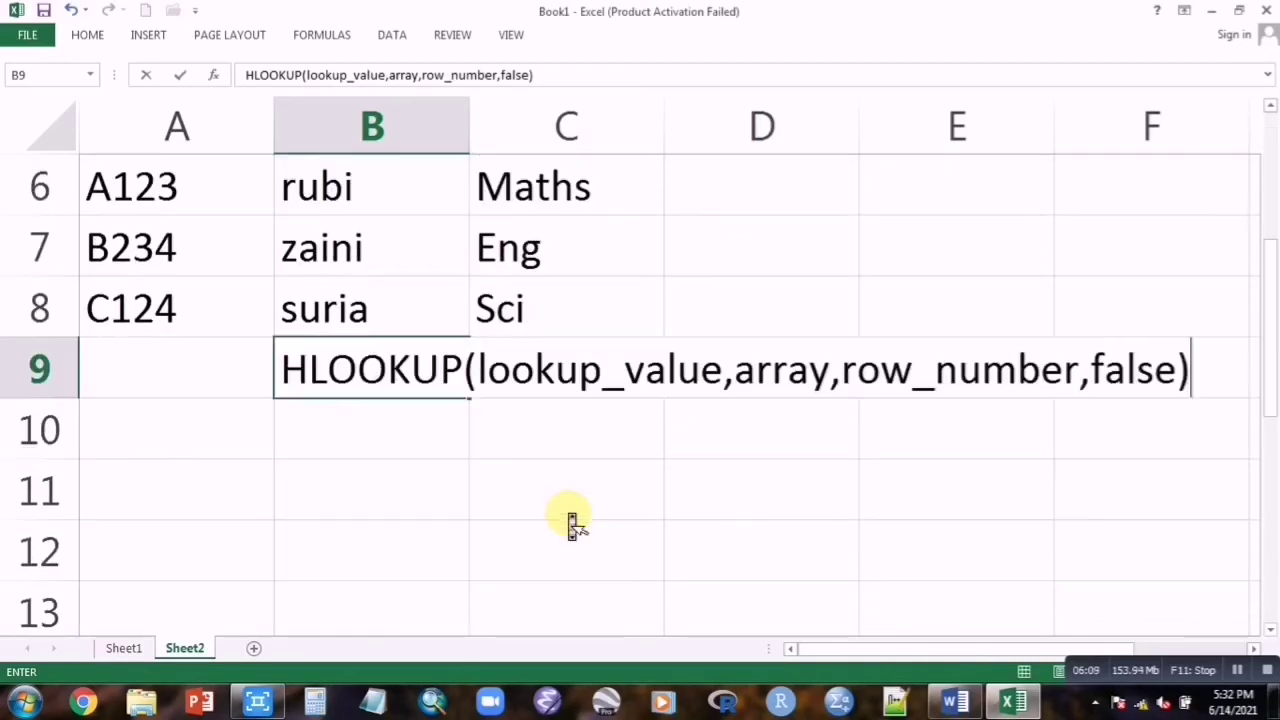
{"action": "scroll", "coordinate": [550, 470], "scroll_direction": "up", "scroll_amount": 1}
{"action": "double_click", "coordinate": [552, 372]}
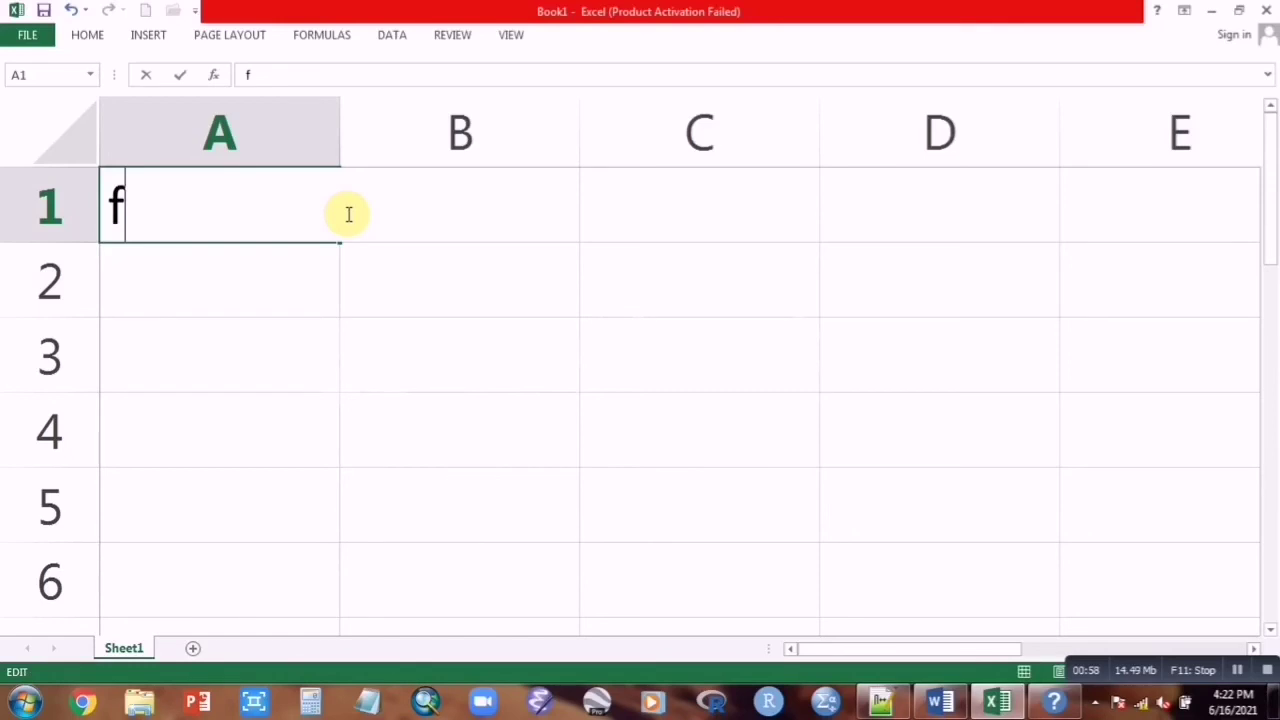
Enter the column headers frequency in A1 and color in B1
{"action": "type", "text": "requ"}
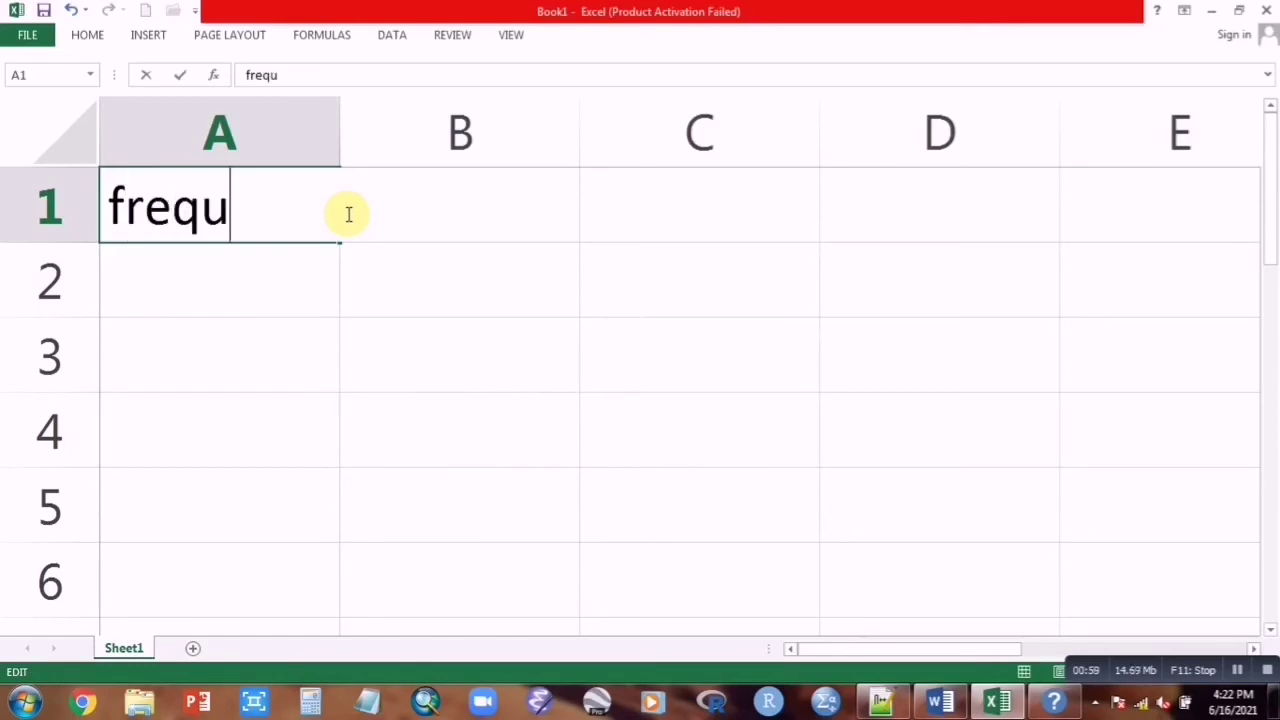
{"action": "type", "text": "ency"}
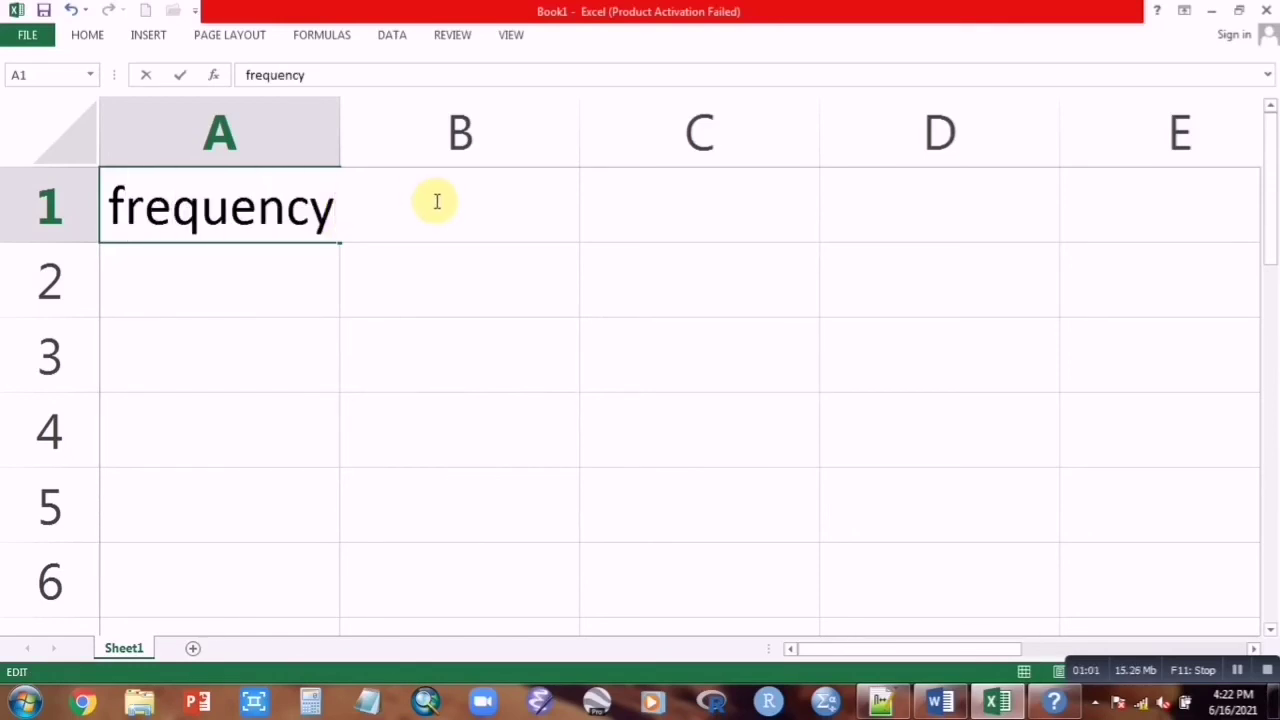
{"action": "key", "text": "Tab"}
{"action": "type", "text": "color"}
{"action": "key", "text": "Return"}
Fill the frequency column A2:A6 with 2.1, 2.3, 4.5, 6.1 and 0.9
{"action": "type", "text": "2.1"}
{"action": "key", "text": "Return"}
{"action": "type", "text": "2"}
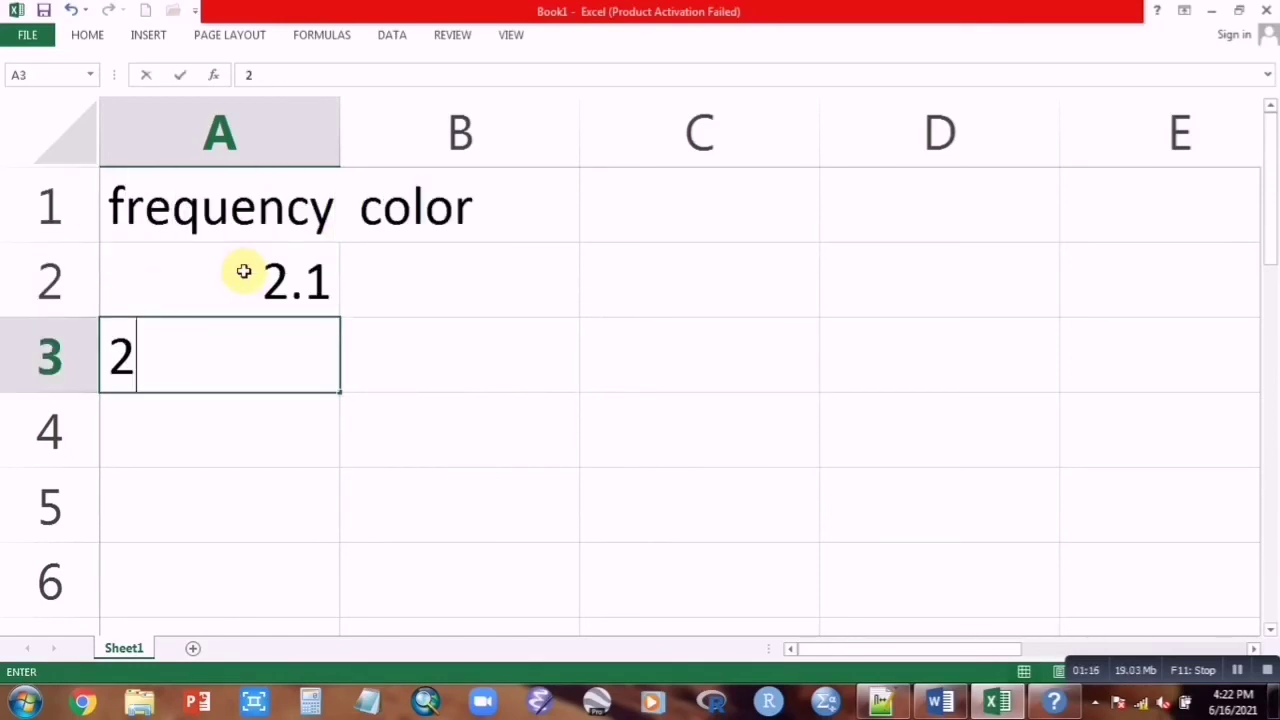
{"action": "type", "text": ".3"}
{"action": "key", "text": "Return"}
{"action": "type", "text": "4.5"}
{"action": "key", "text": "Return"}
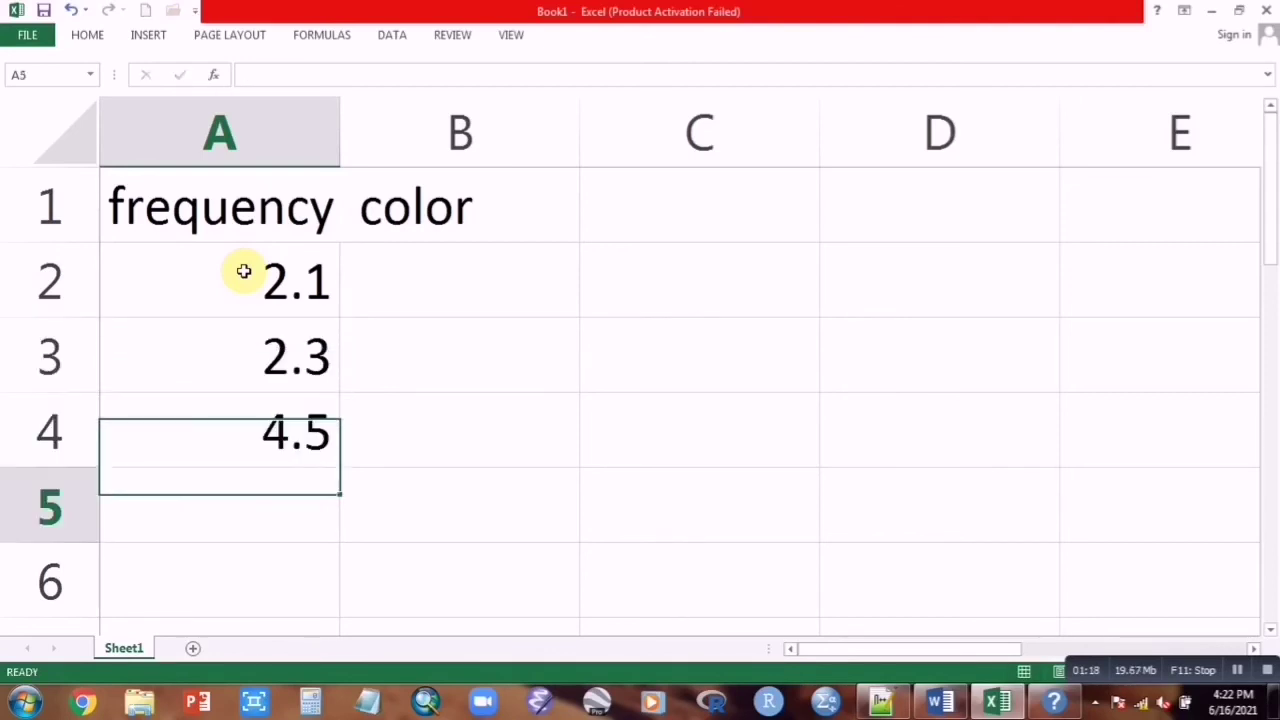
{"action": "type", "text": "6.1"}
{"action": "key", "text": "Return"}
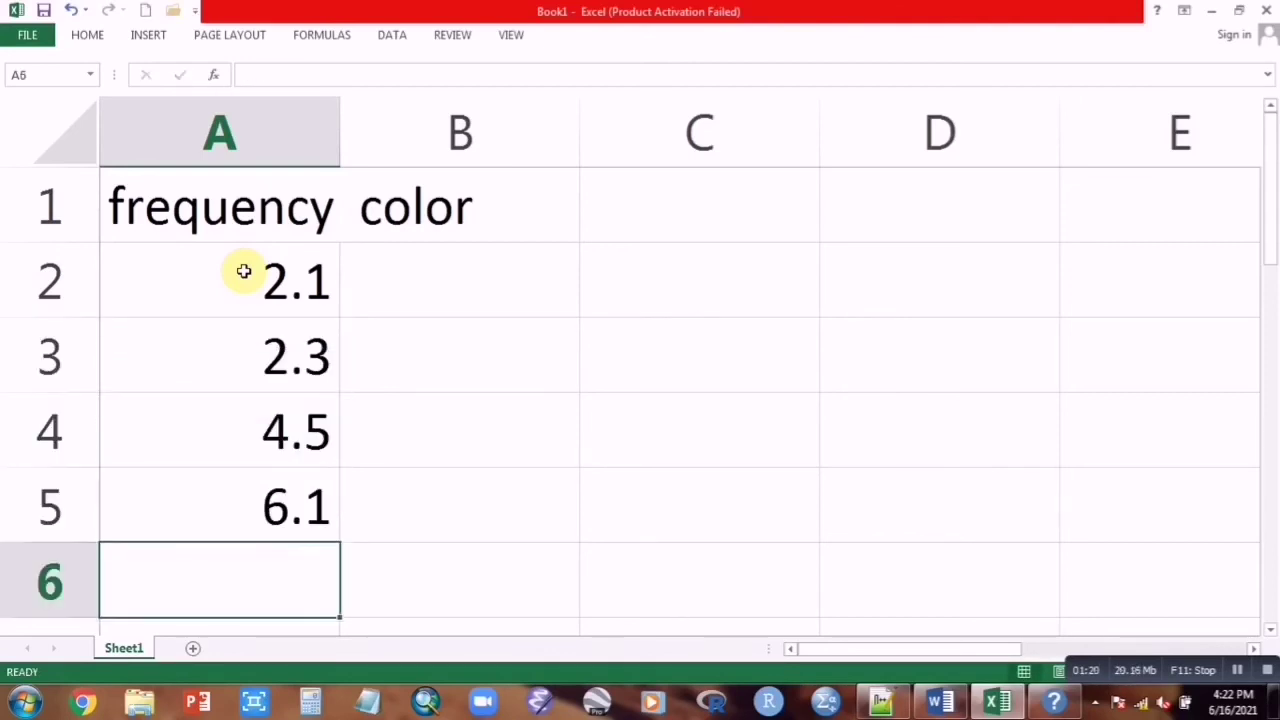
{"action": "type", "text": "0"}
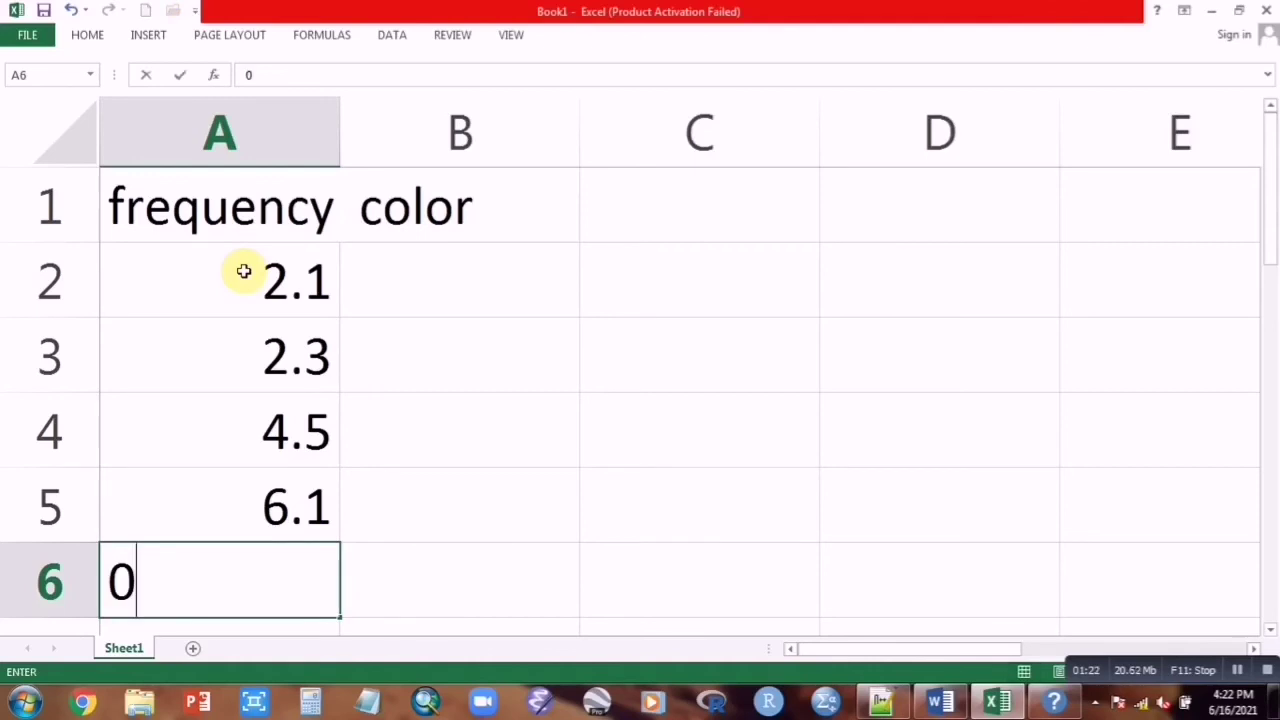
{"action": "type", "text": ".9"}
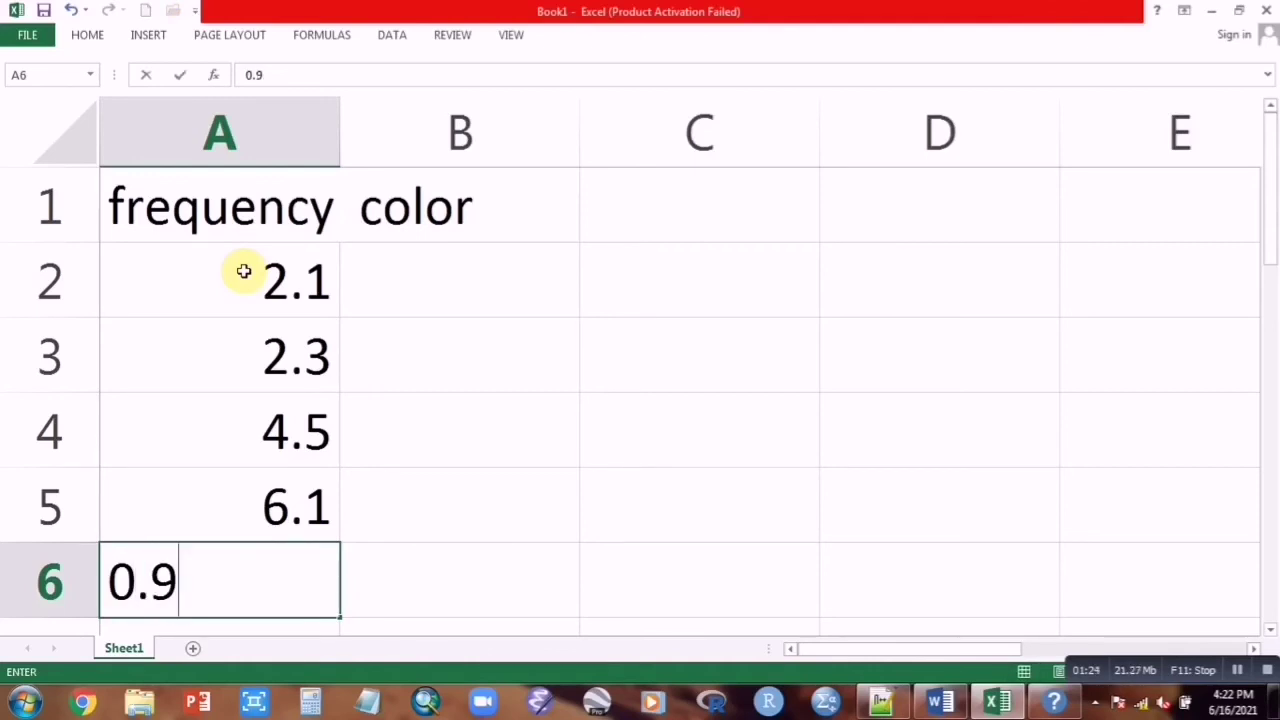
{"action": "key", "text": "Return"}
{"action": "scroll", "coordinate": [400, 330], "scroll_direction": "up", "scroll_amount": 1}
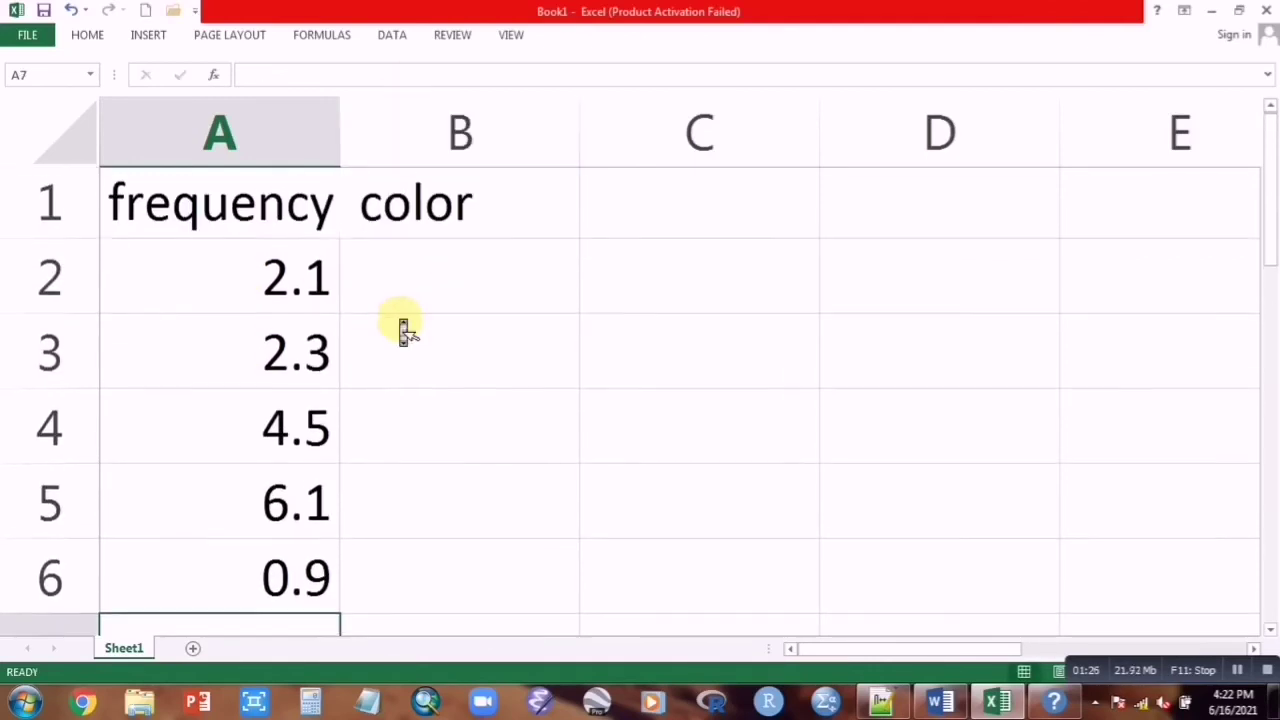
Fill the color column B2:B6 with red, brown, green, yellow and blue
{"action": "left_click", "coordinate": [402, 283]}
{"action": "type", "text": "red"}
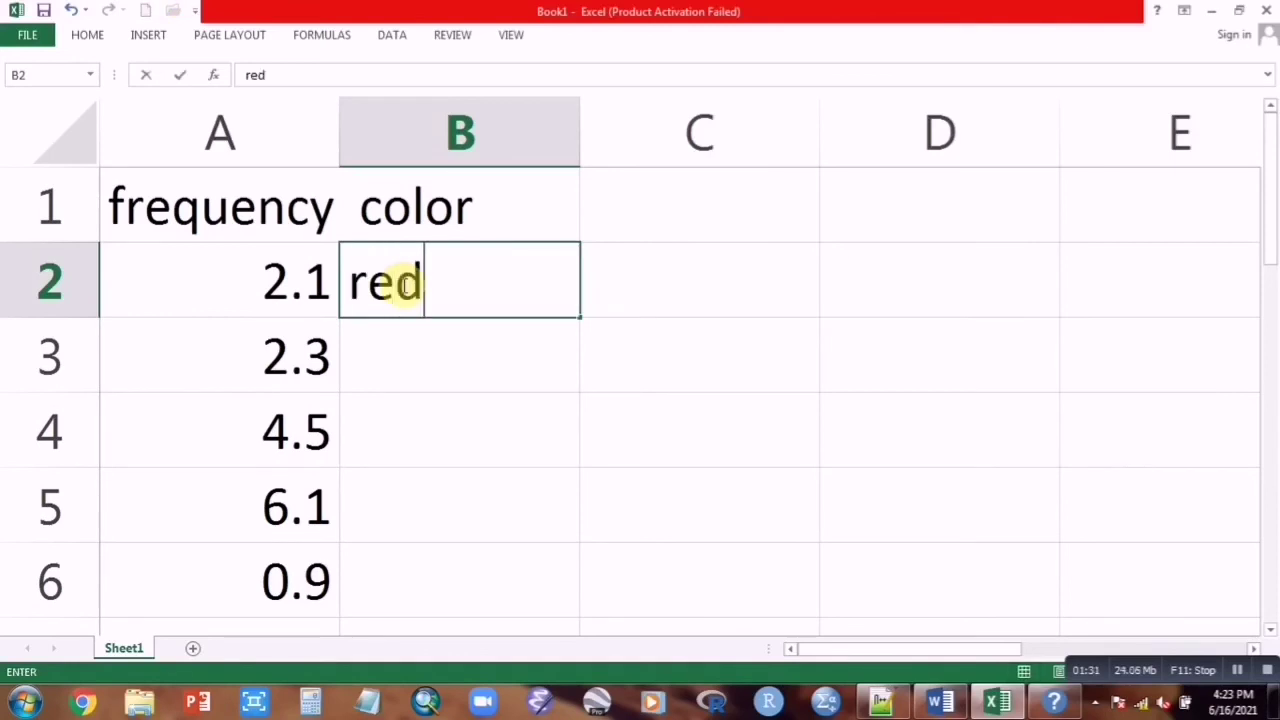
{"action": "key", "text": "Return"}
{"action": "type", "text": "brown"}
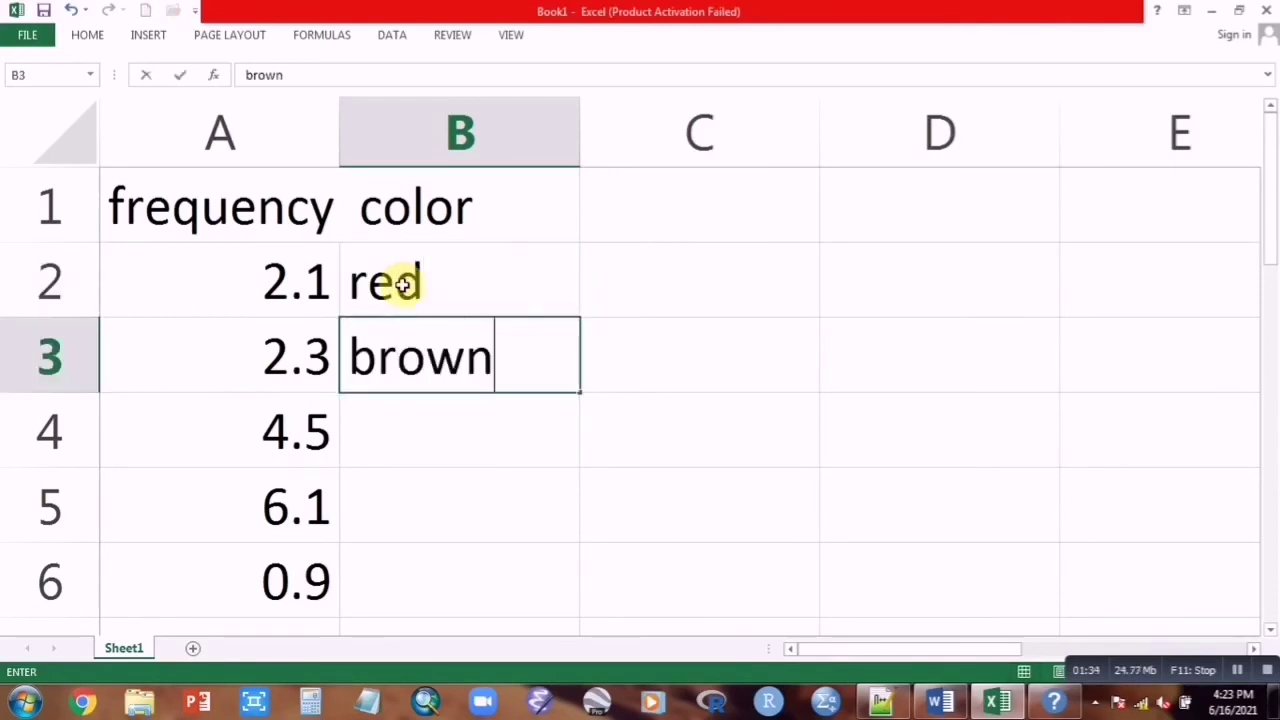
{"action": "key", "text": "Return"}
{"action": "type", "text": "green"}
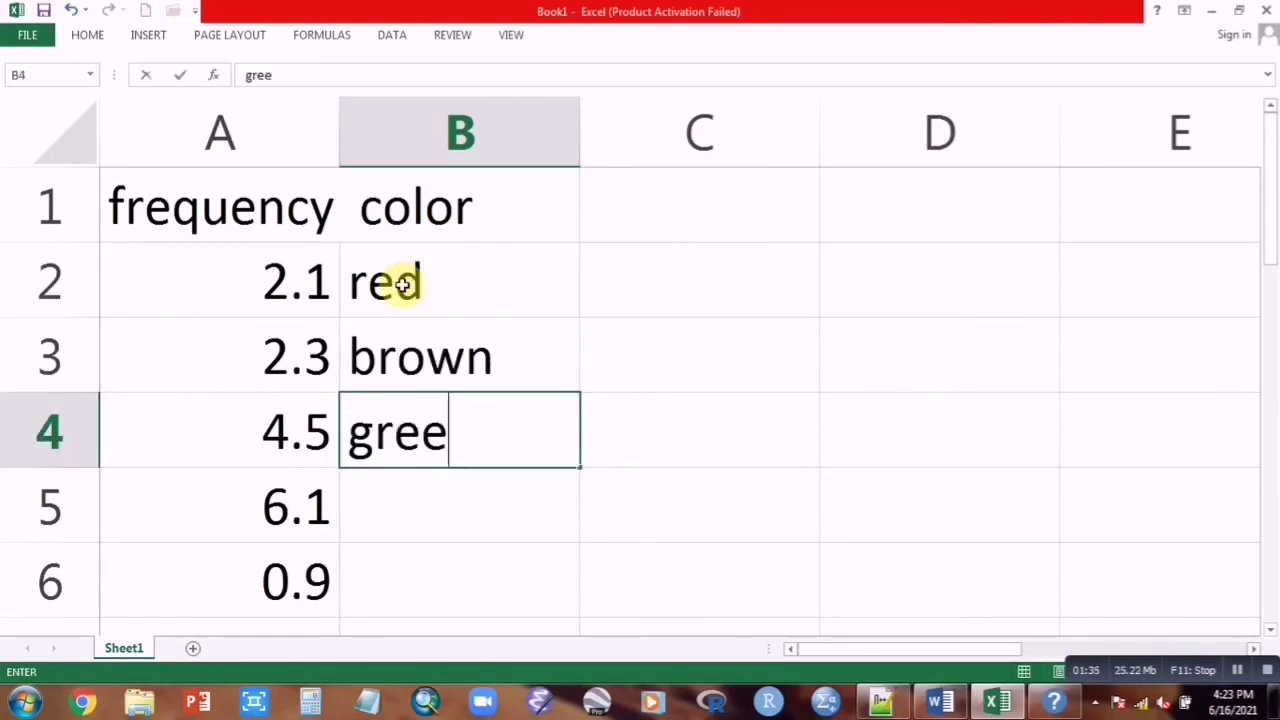
{"action": "key", "text": "Return"}
{"action": "type", "text": "yellow"}
{"action": "key", "text": "Return"}
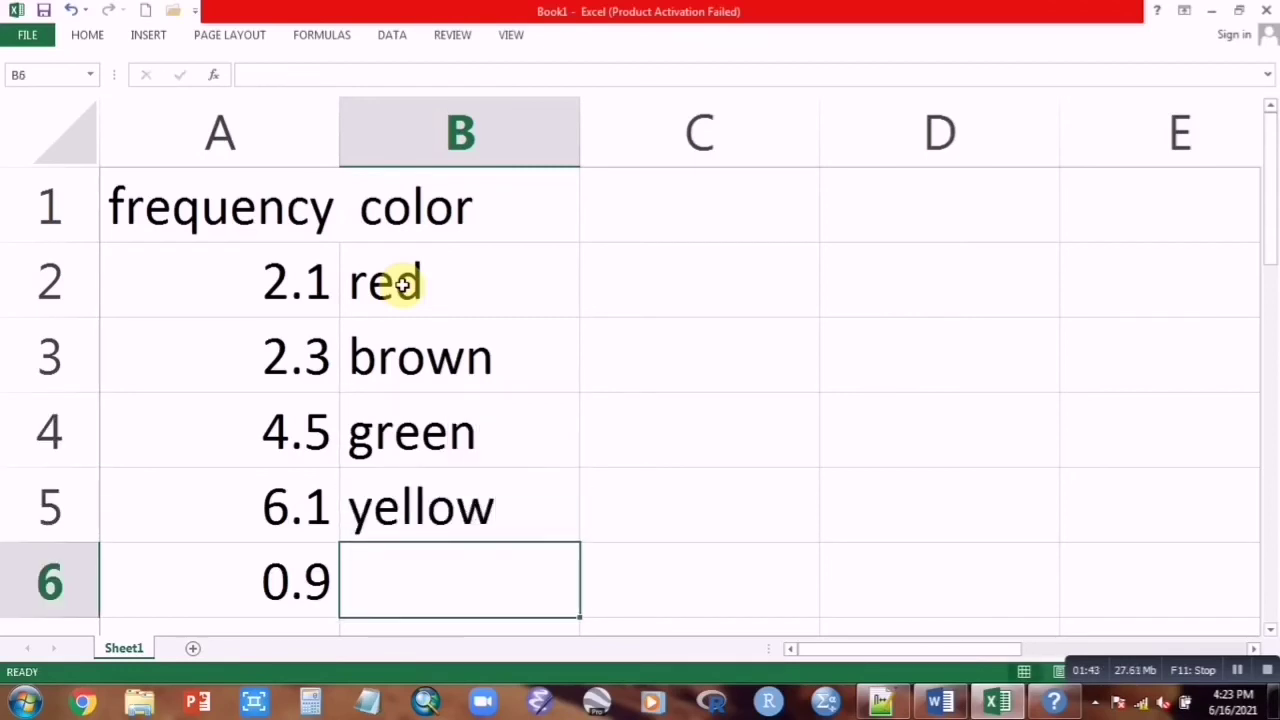
{"action": "type", "text": "blue"}
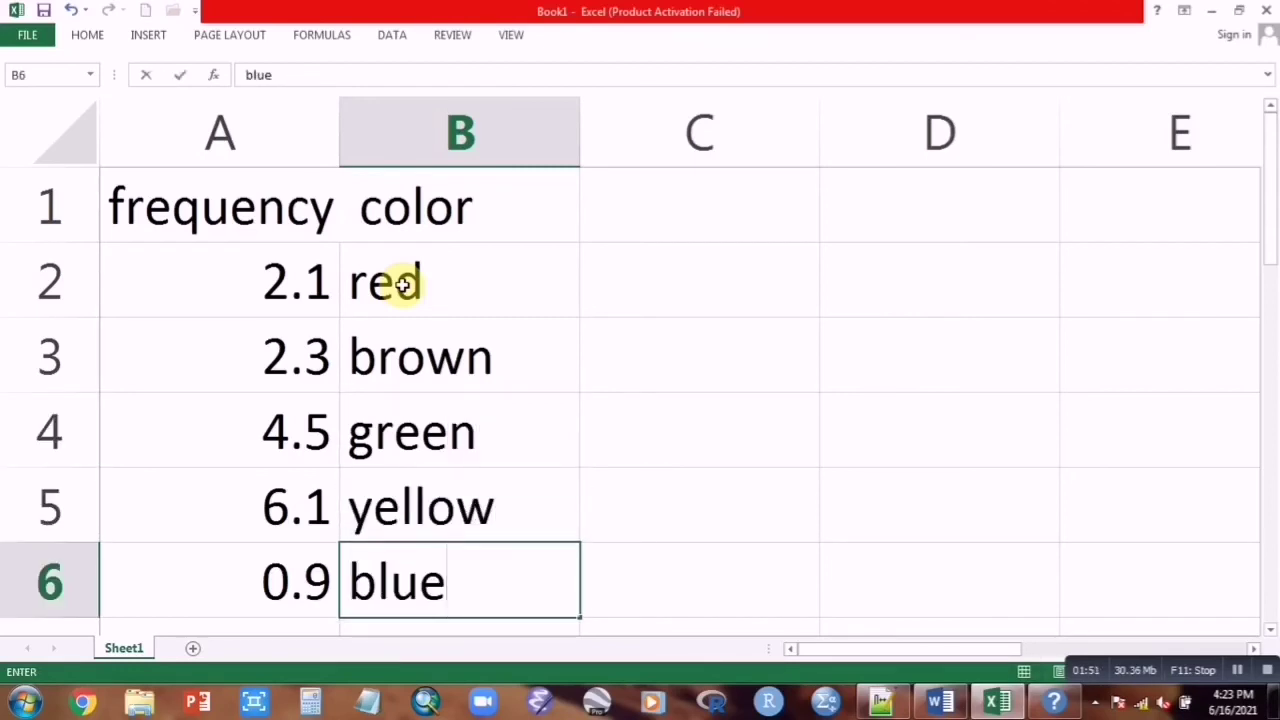
{"action": "left_click", "coordinate": [627, 194]}
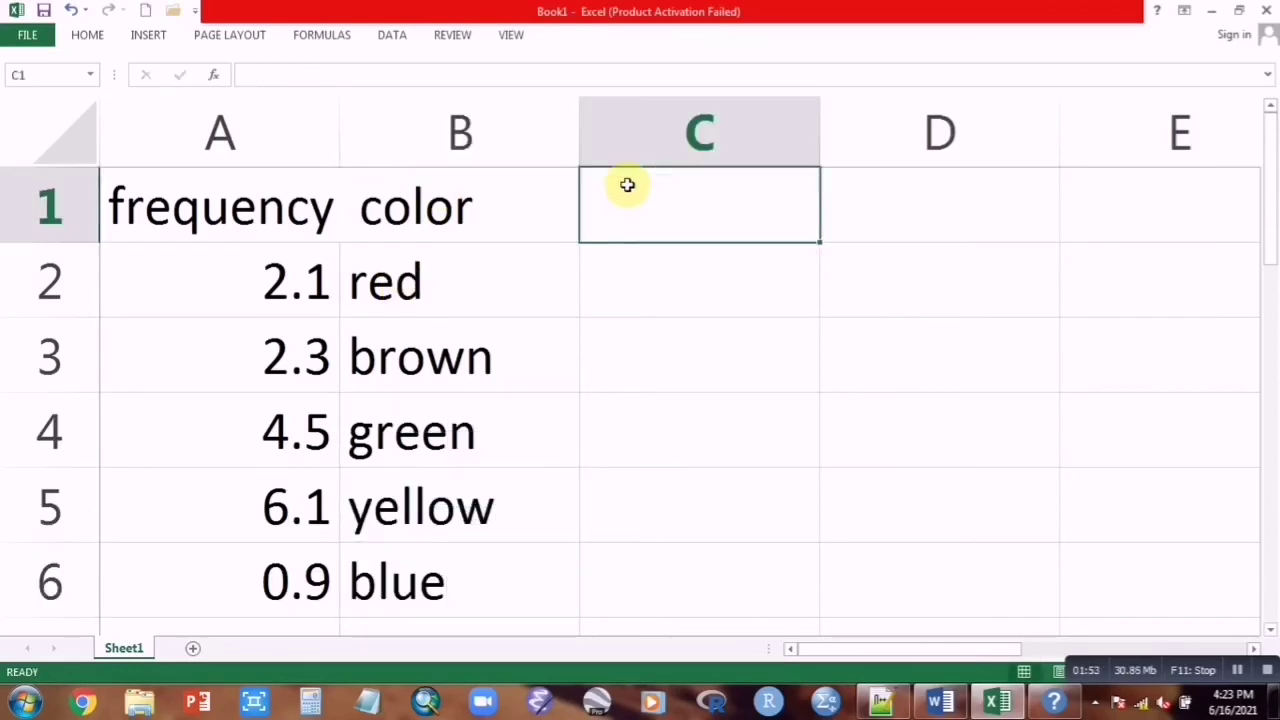
Try a LOOKUP formula in C2 that finds 2 in A2:A6 and returns the matching color from B2:B6
{"action": "left_click", "coordinate": [637, 266]}
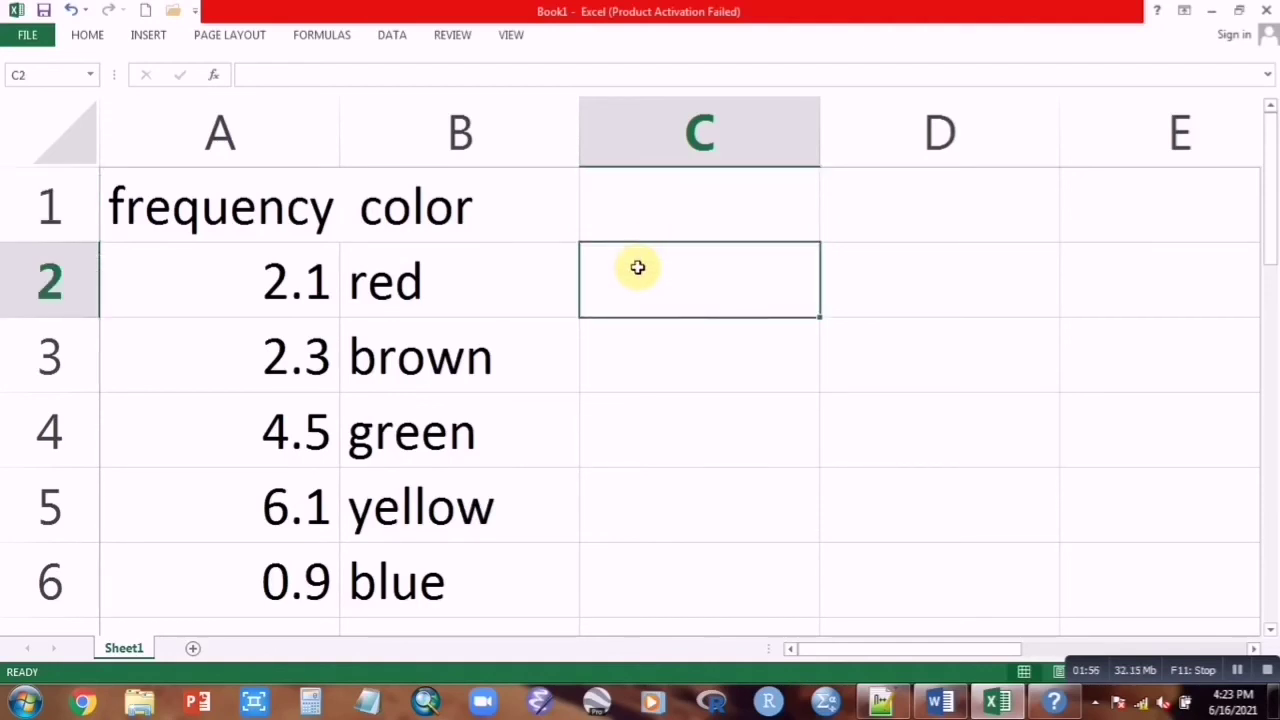
{"action": "type", "text": "l"}
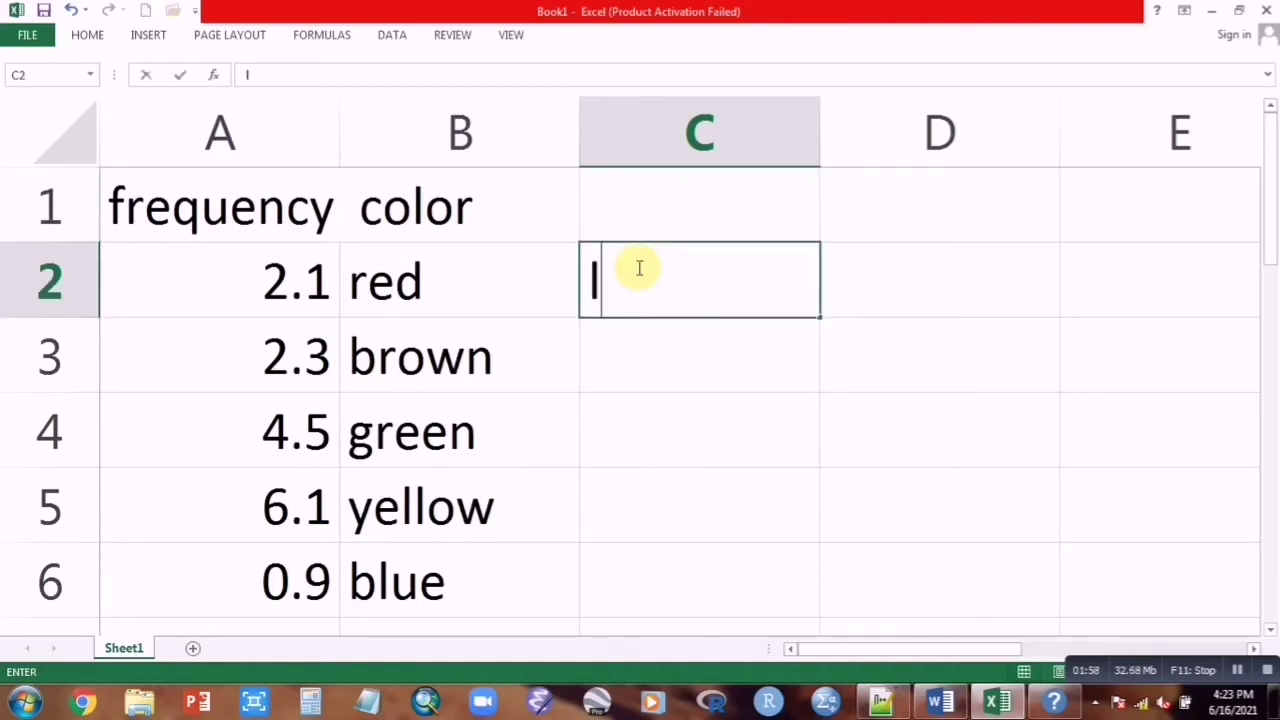
{"action": "key", "text": "BackSpace"}
{"action": "type", "text": "=loo"}
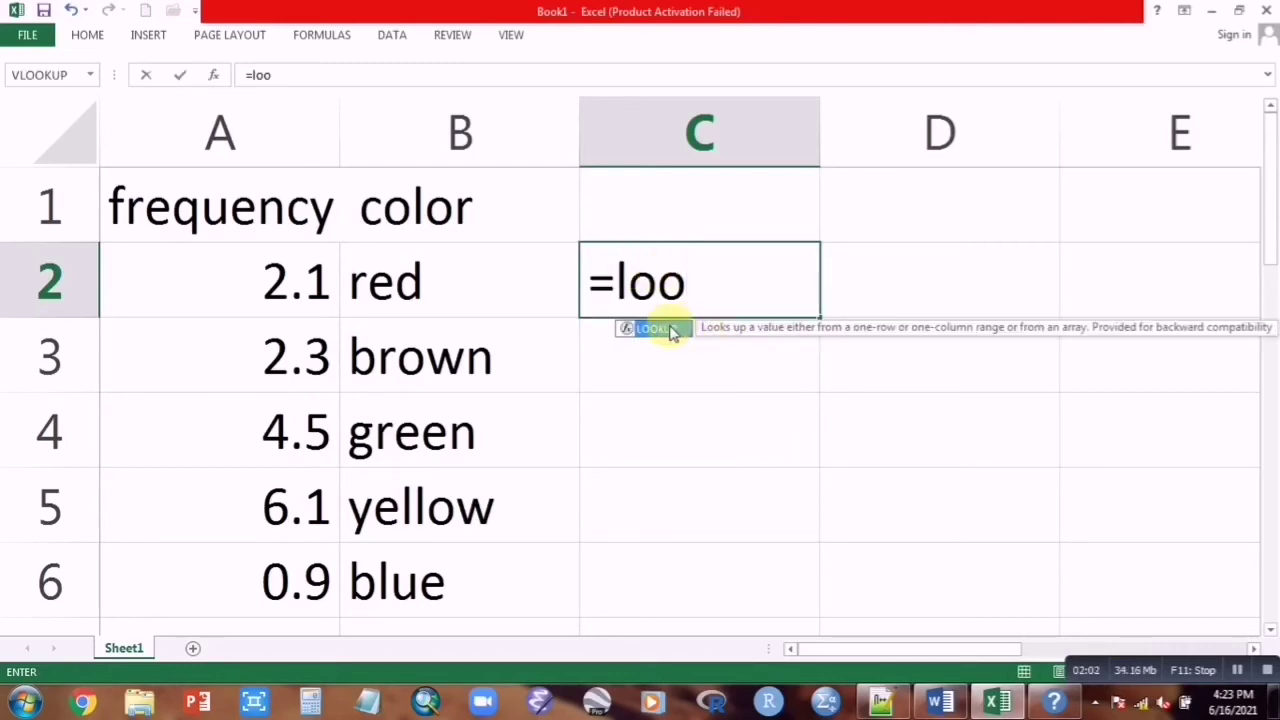
{"action": "double_click", "coordinate": [660, 329]}
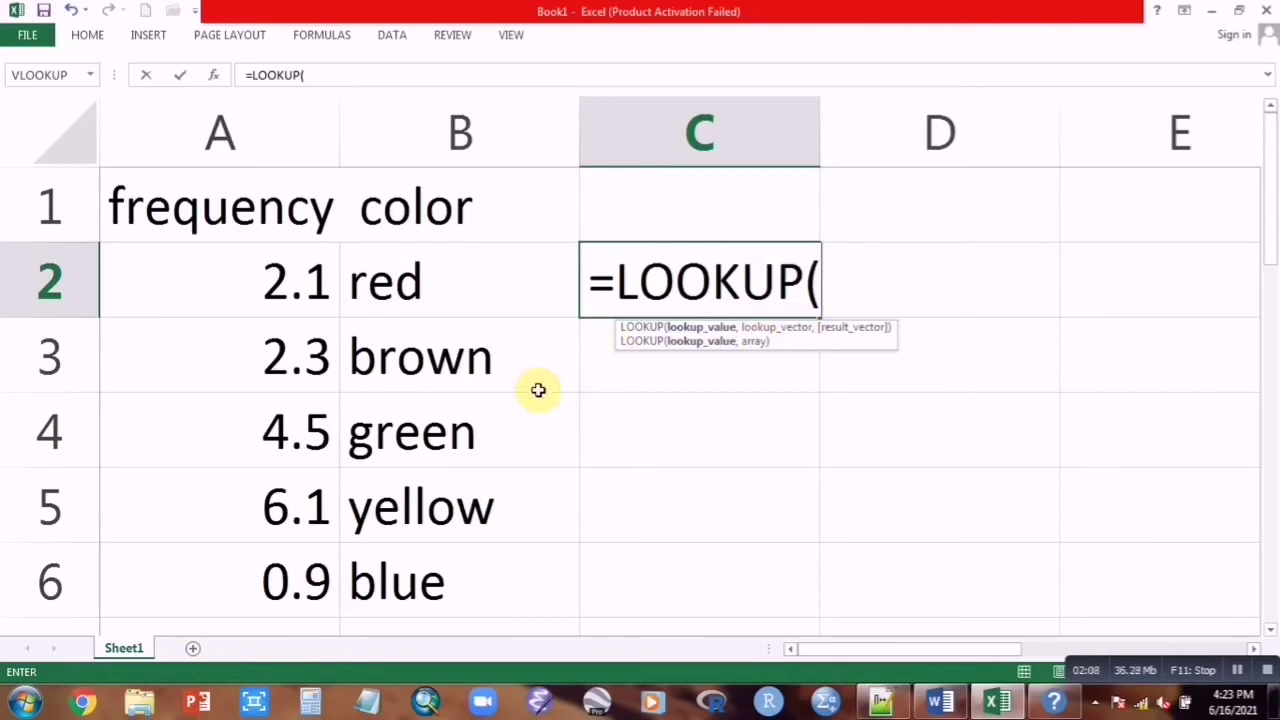
{"action": "type", "text": "2,"}
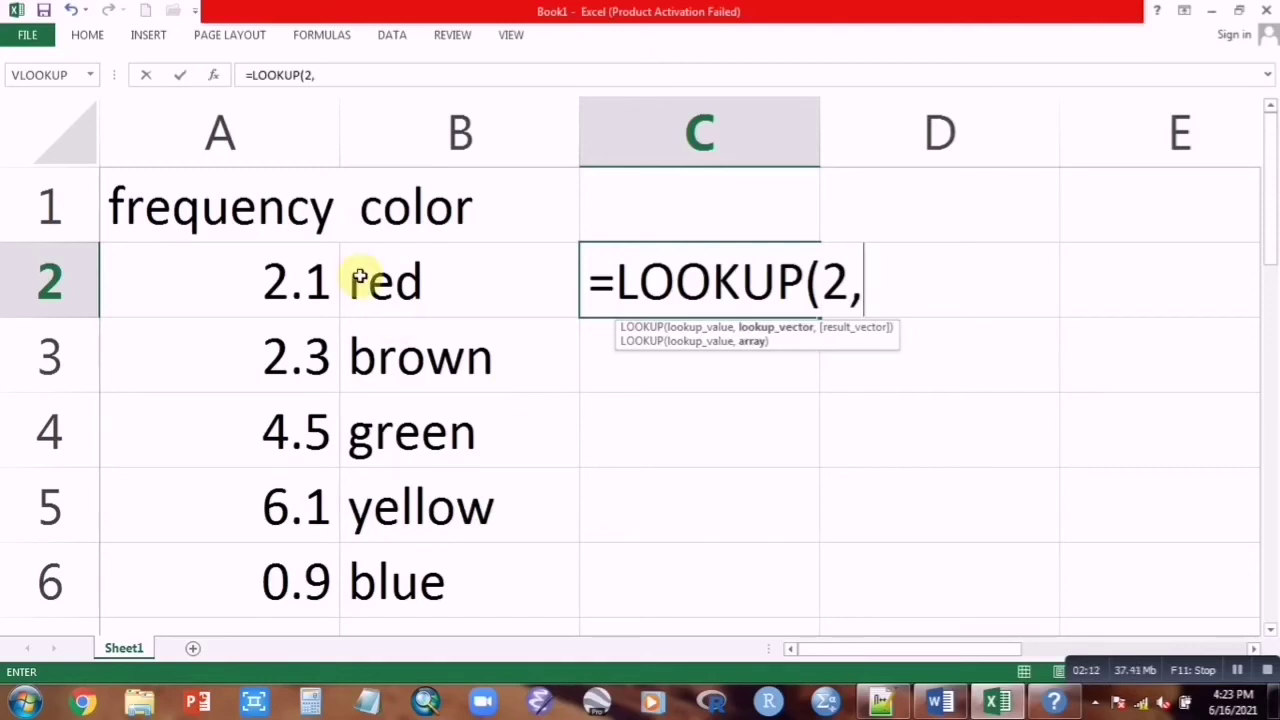
{"action": "left_click_drag", "start_coordinate": [308, 258], "coordinate": [305, 553]}
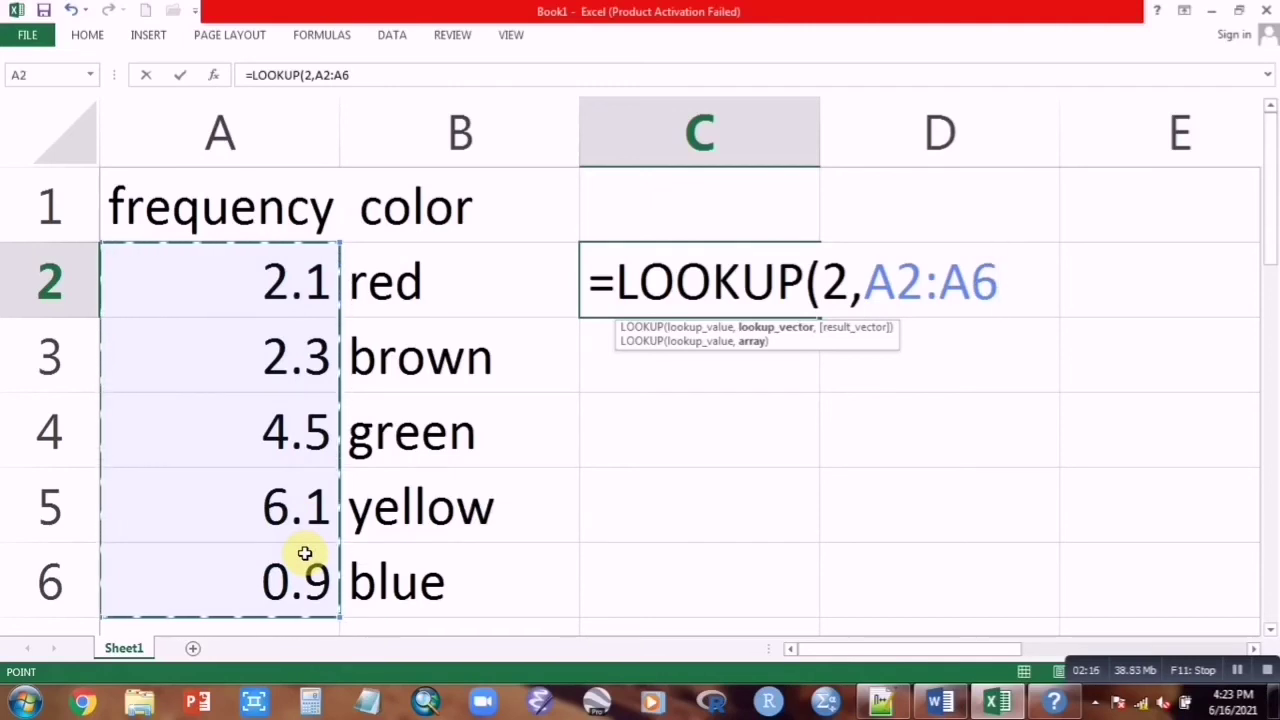
{"action": "type", "text": ","}
{"action": "left_click", "coordinate": [423, 249]}
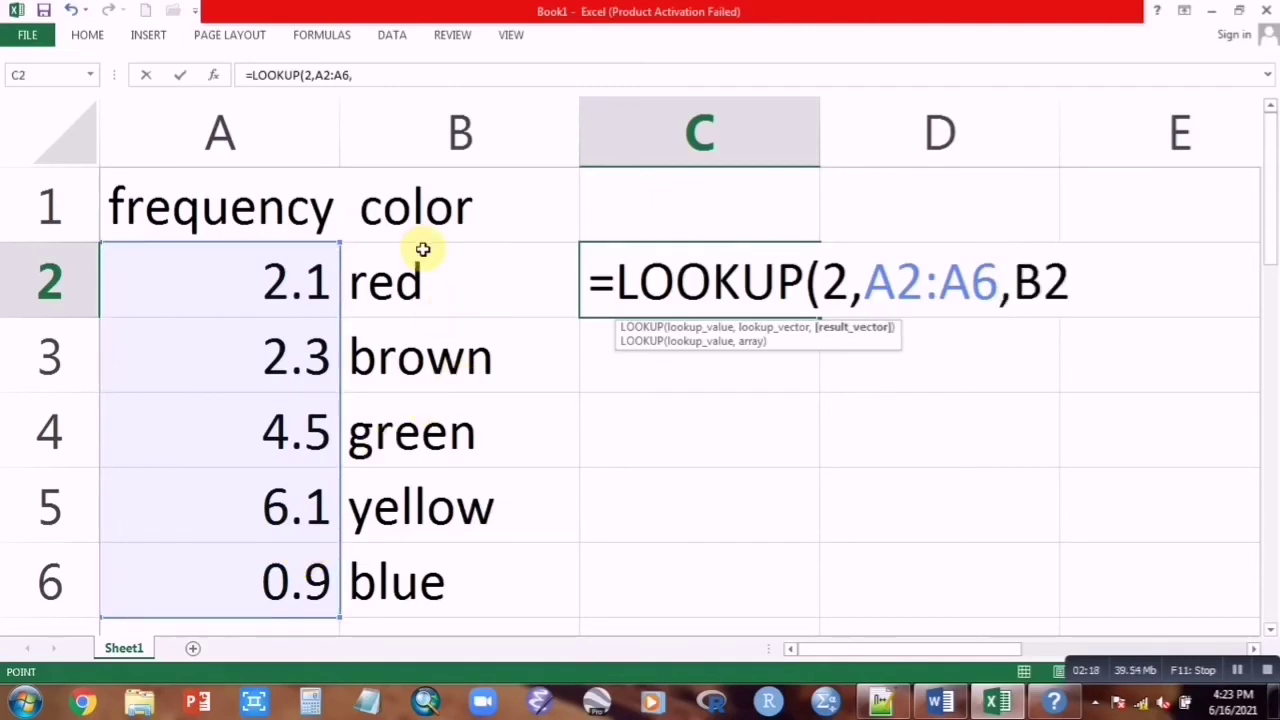
{"action": "left_click_drag", "start_coordinate": [423, 249], "coordinate": [420, 580]}
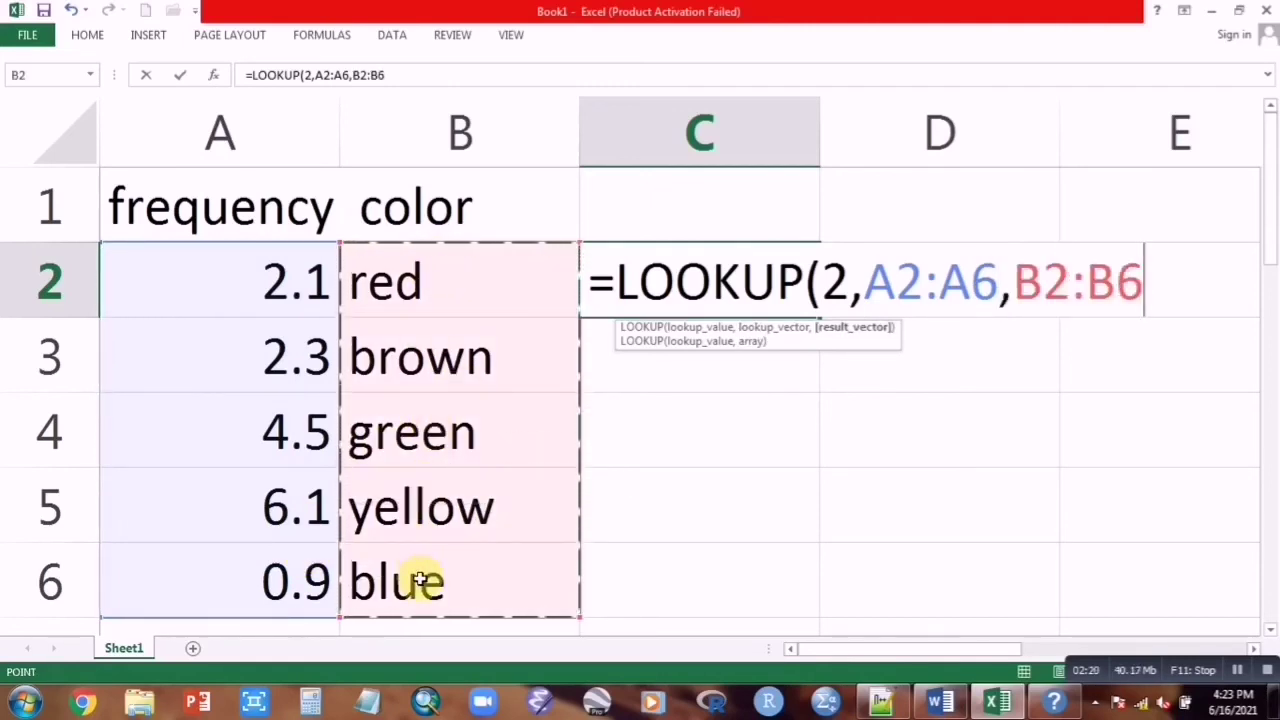
{"action": "type", "text": ")"}
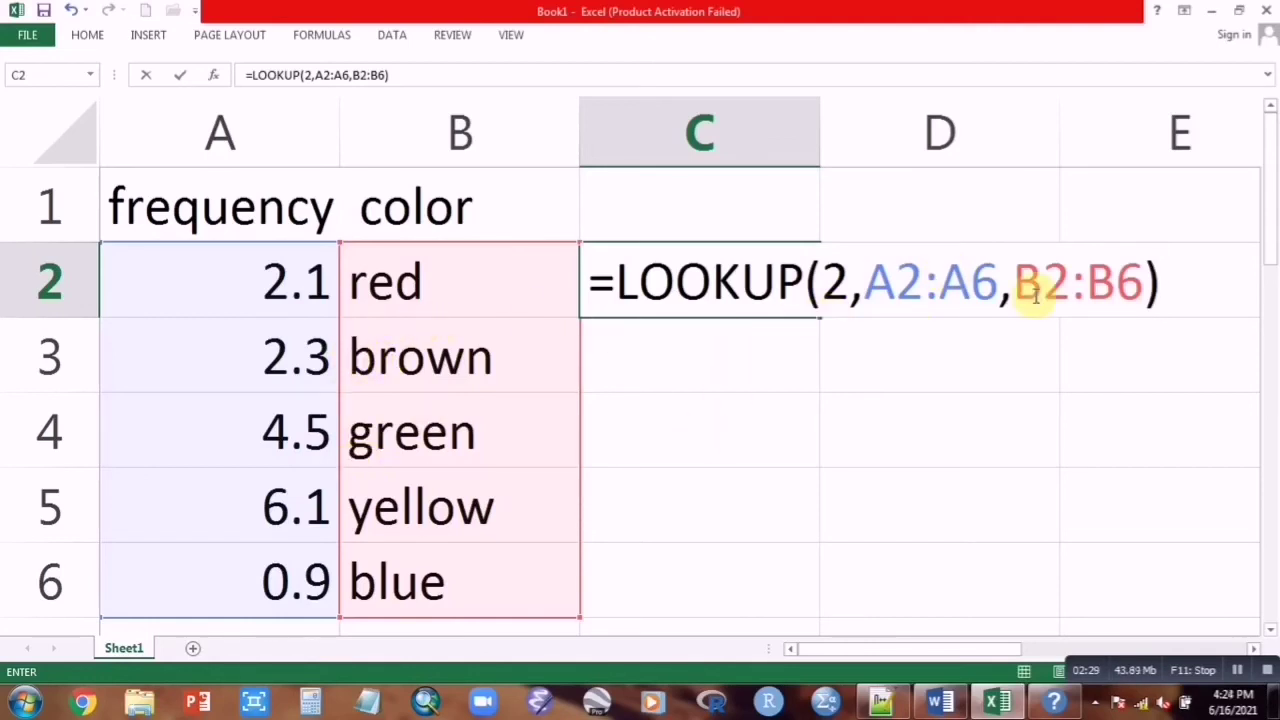
{"action": "key", "text": "Return"}
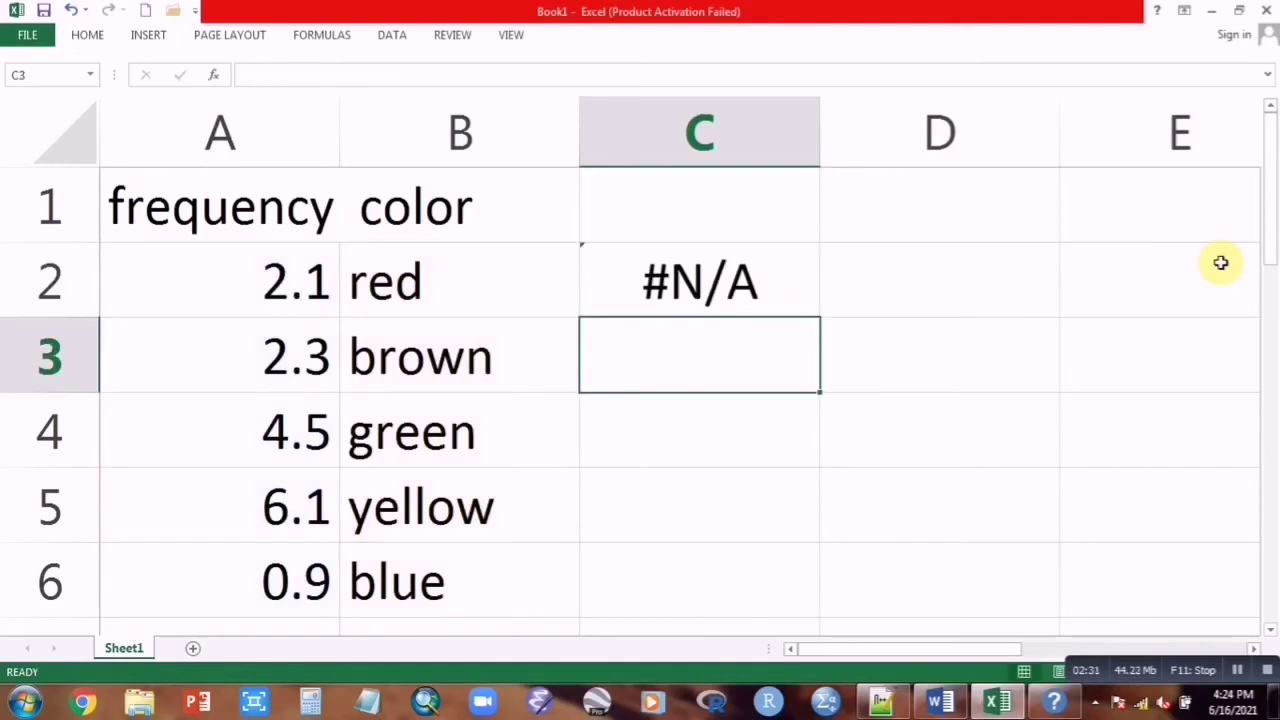
Replace the formula in C2 with a LOOKUP that finds 5.1 in A2:A6 and returns the color from B2:B6
{"action": "double_click", "coordinate": [786, 280]}
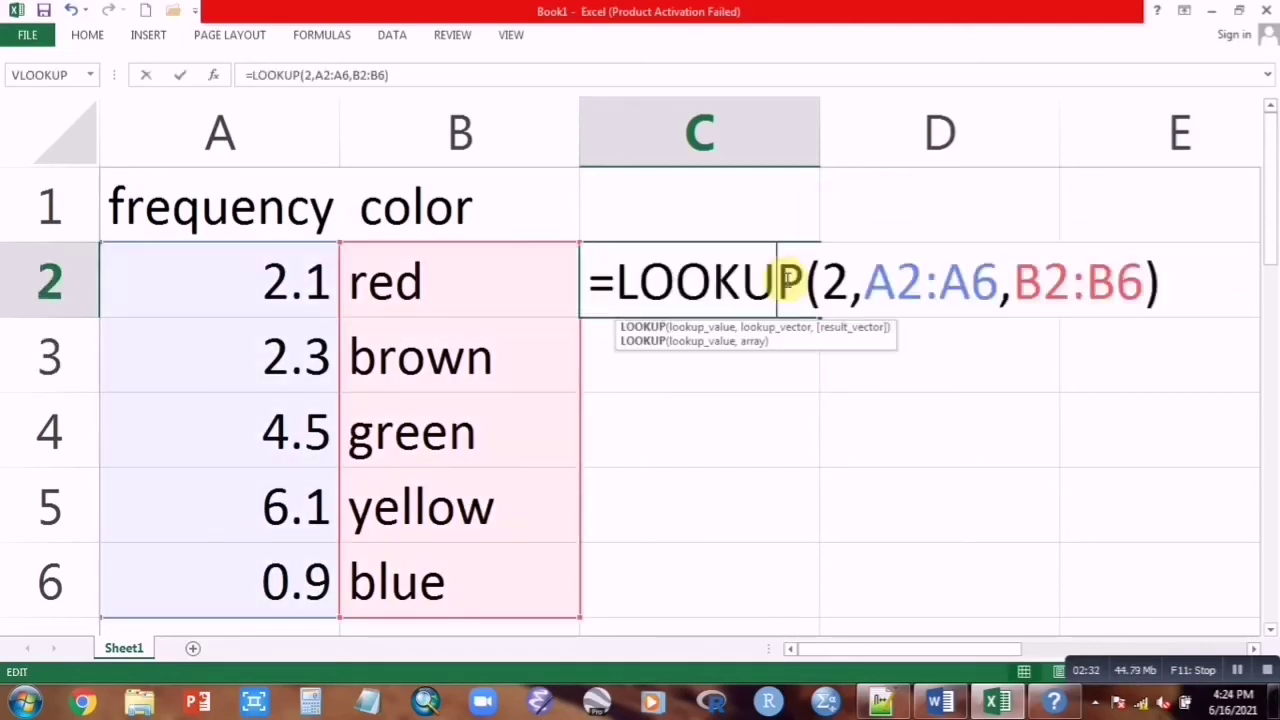
{"action": "left_click", "coordinate": [1164, 287]}
{"action": "key", "text": "BackSpace"}
{"action": "key", "text": "BackSpace"}
{"action": "key", "text": "BackSpace"}
{"action": "key", "text": "BackSpace"}
{"action": "key", "text": "BackSpace"}
{"action": "key", "text": "BackSpace"}
{"action": "key", "text": "BackSpace"}
{"action": "key", "text": "BackSpace"}
{"action": "key", "text": "BackSpace"}
{"action": "key", "text": "BackSpace"}
{"action": "key", "text": "BackSpace"}
{"action": "key", "text": "BackSpace"}
{"action": "key", "text": "BackSpace"}
{"action": "key", "text": "BackSpace"}
{"action": "key", "text": "BackSpace"}
{"action": "key", "text": "BackSpace"}
{"action": "key", "text": "BackSpace"}
{"action": "key", "text": "BackSpace"}
{"action": "key", "text": "BackSpace"}
{"action": "key", "text": "BackSpace"}
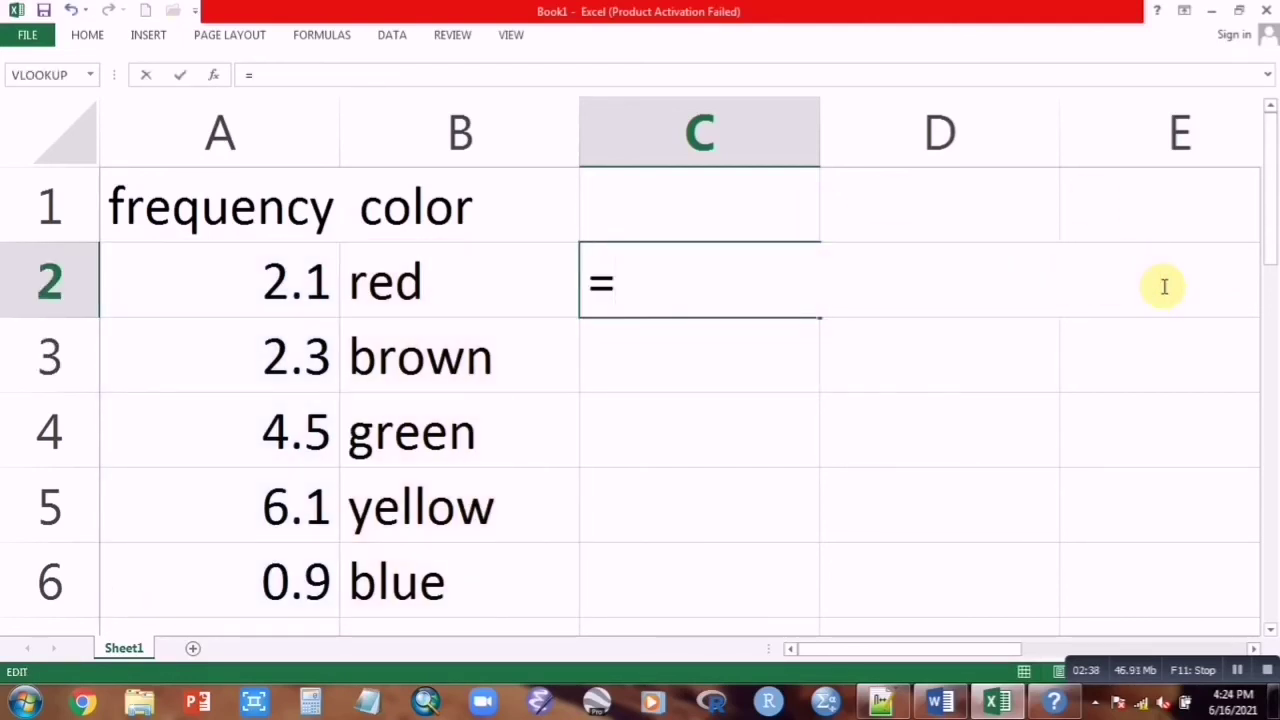
{"action": "type", "text": "look"}
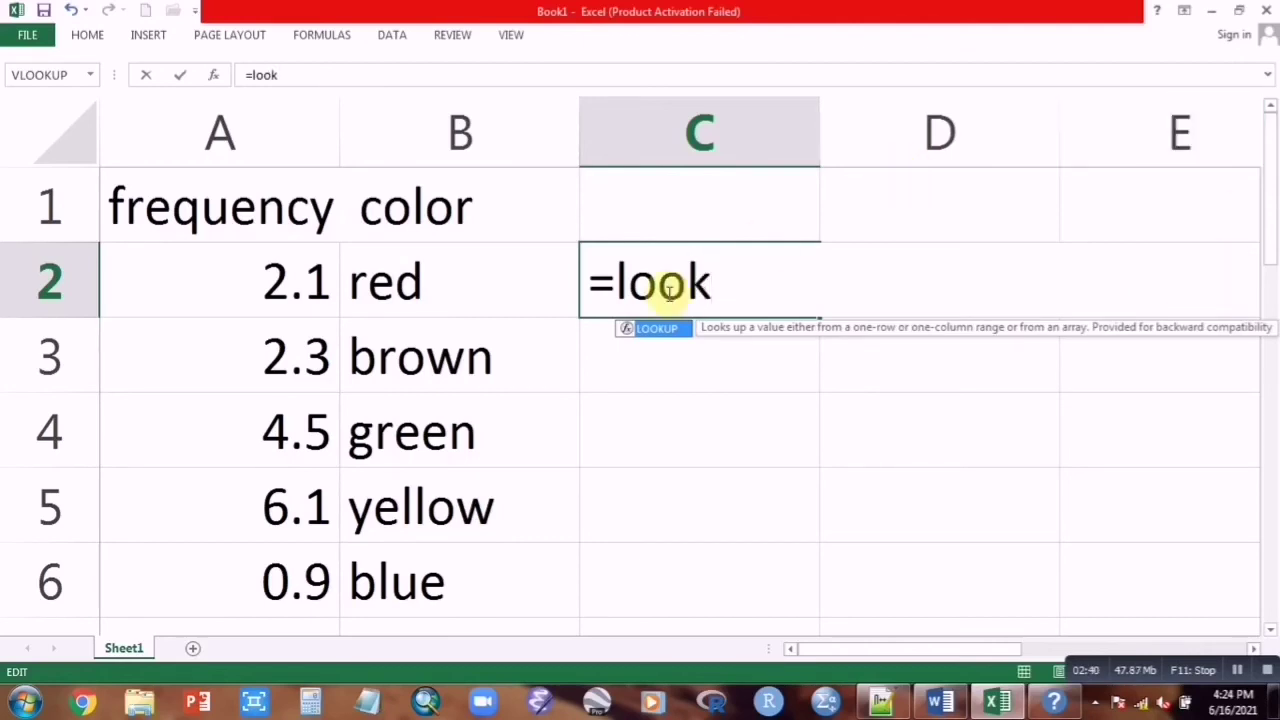
{"action": "double_click", "coordinate": [657, 329]}
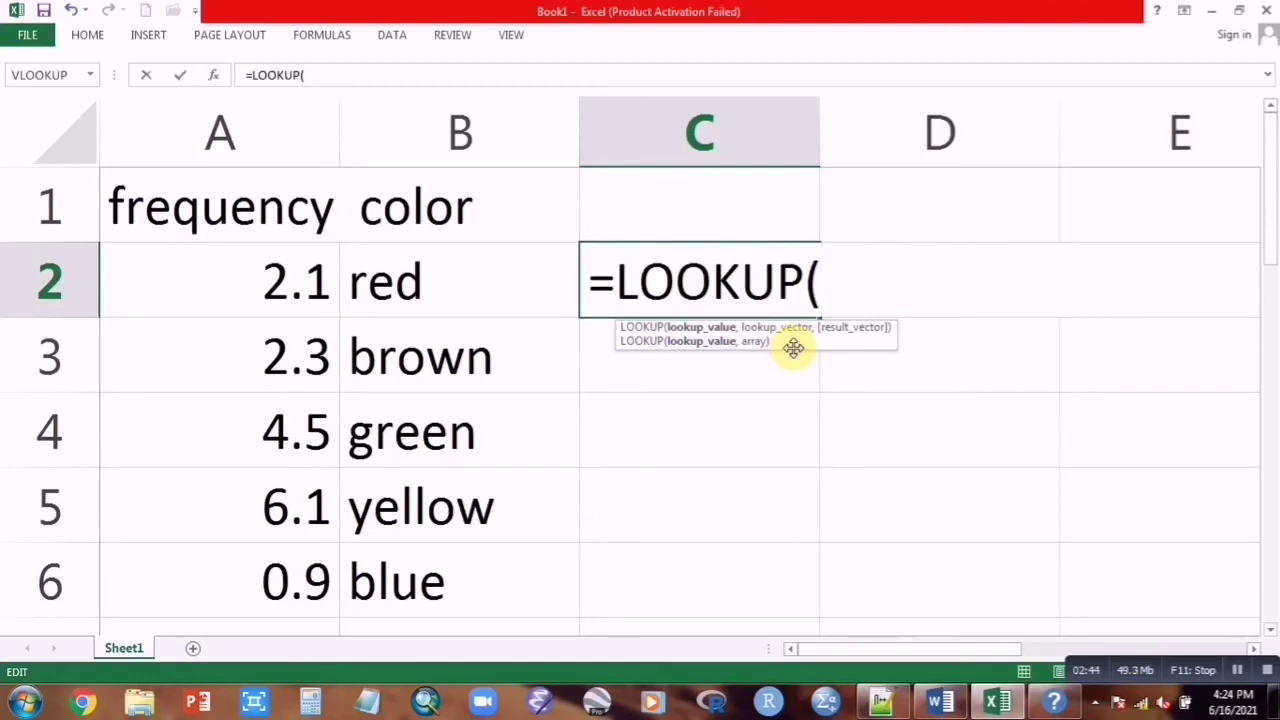
{"action": "type", "text": "5"}
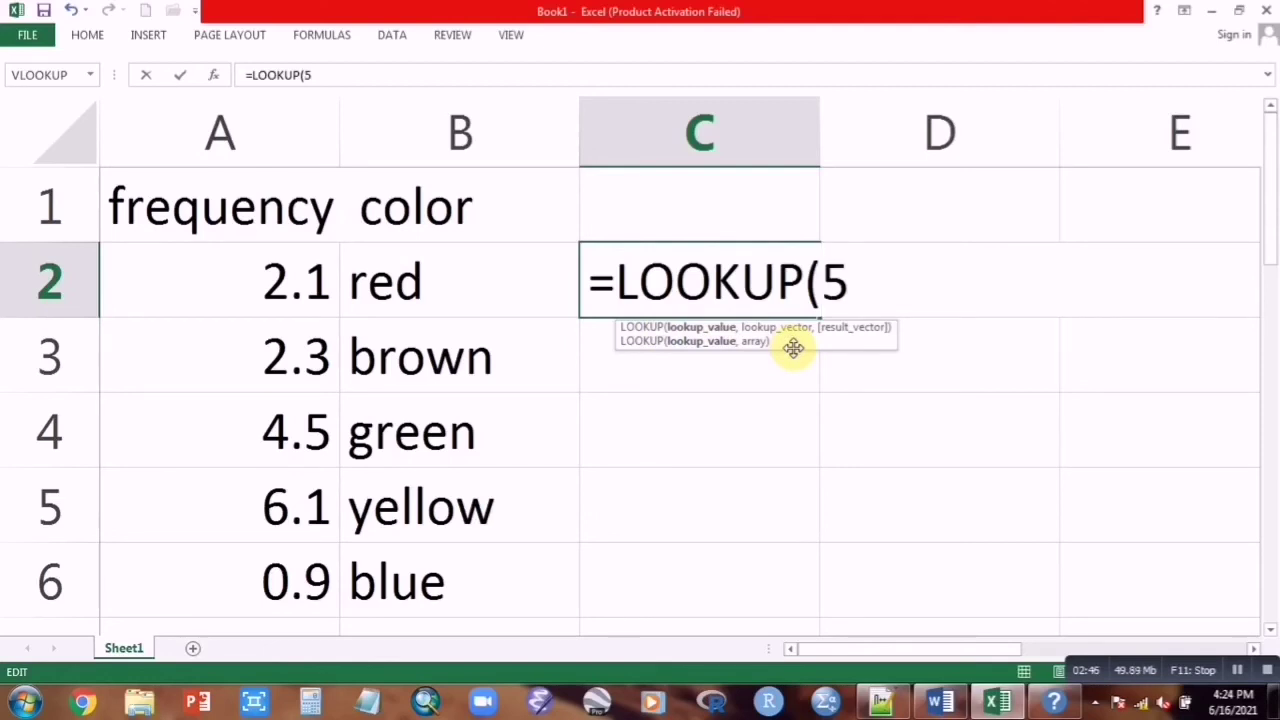
{"action": "type", "text": ".1,"}
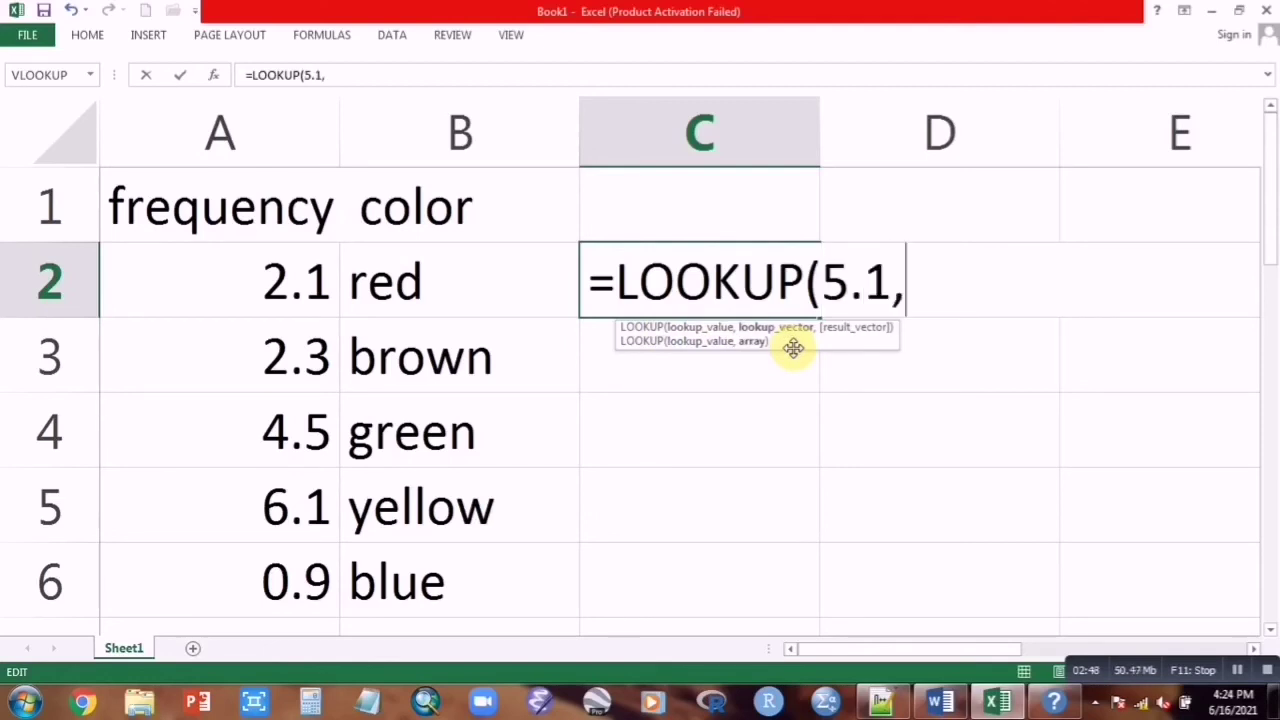
{"action": "left_click_drag", "start_coordinate": [271, 266], "coordinate": [280, 591]}
{"action": "type", "text": ","}
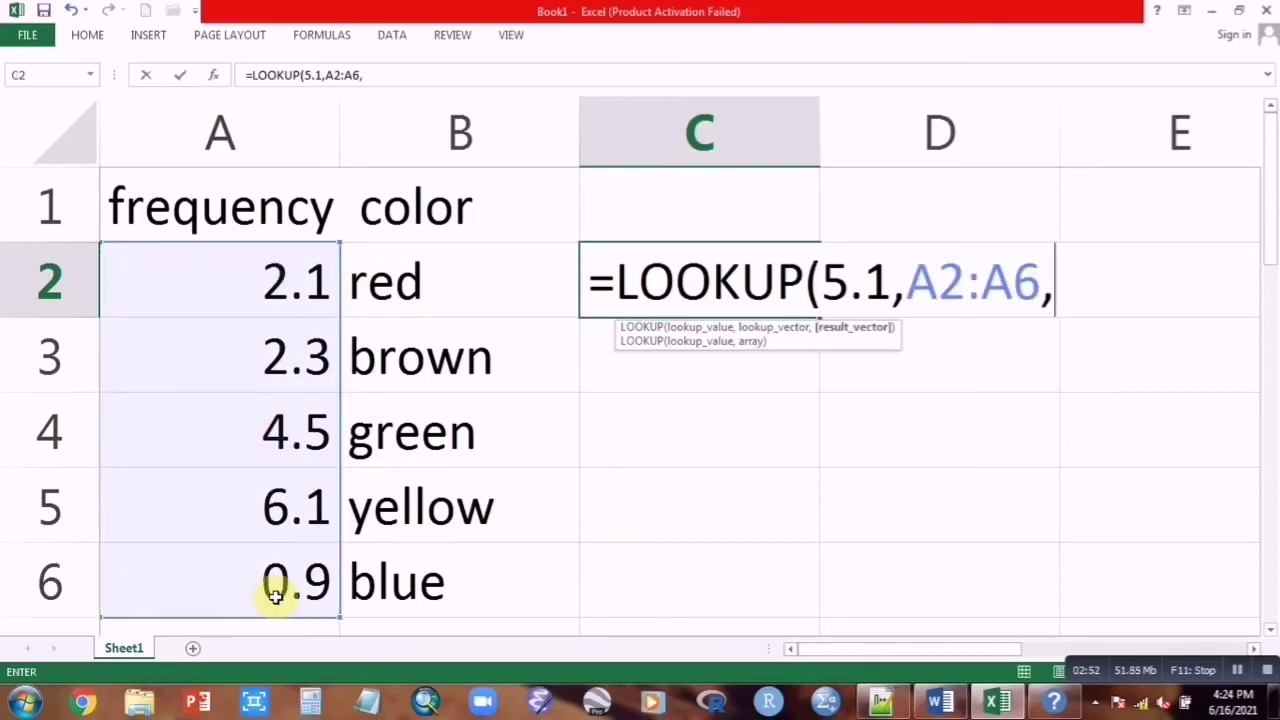
{"action": "left_click_drag", "start_coordinate": [449, 266], "coordinate": [430, 584]}
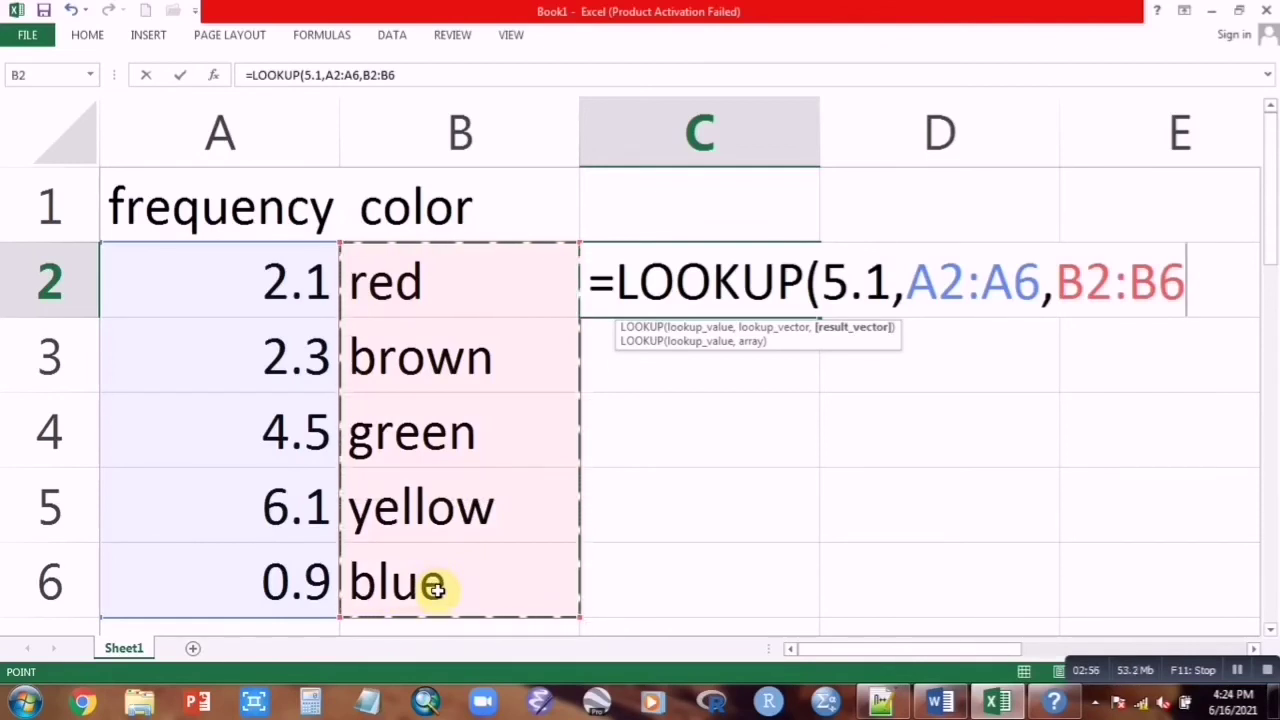
{"action": "type", "text": ")"}
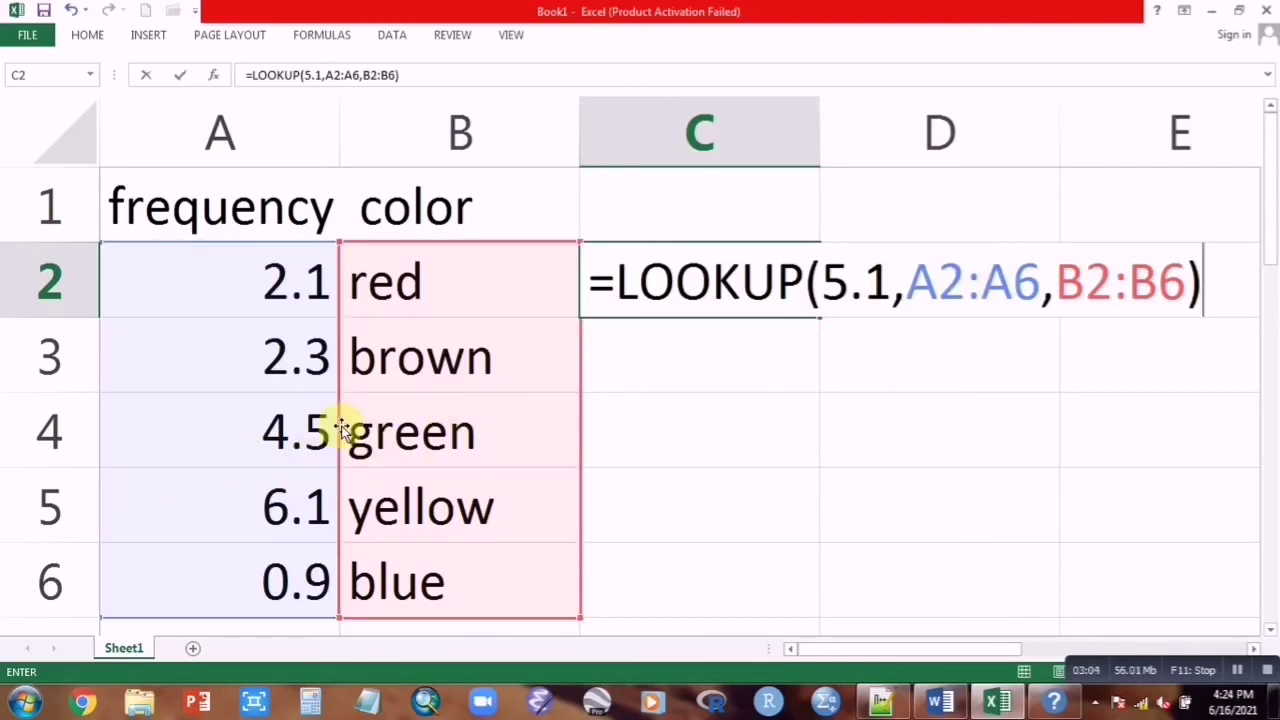
{"action": "key", "text": "Return"}
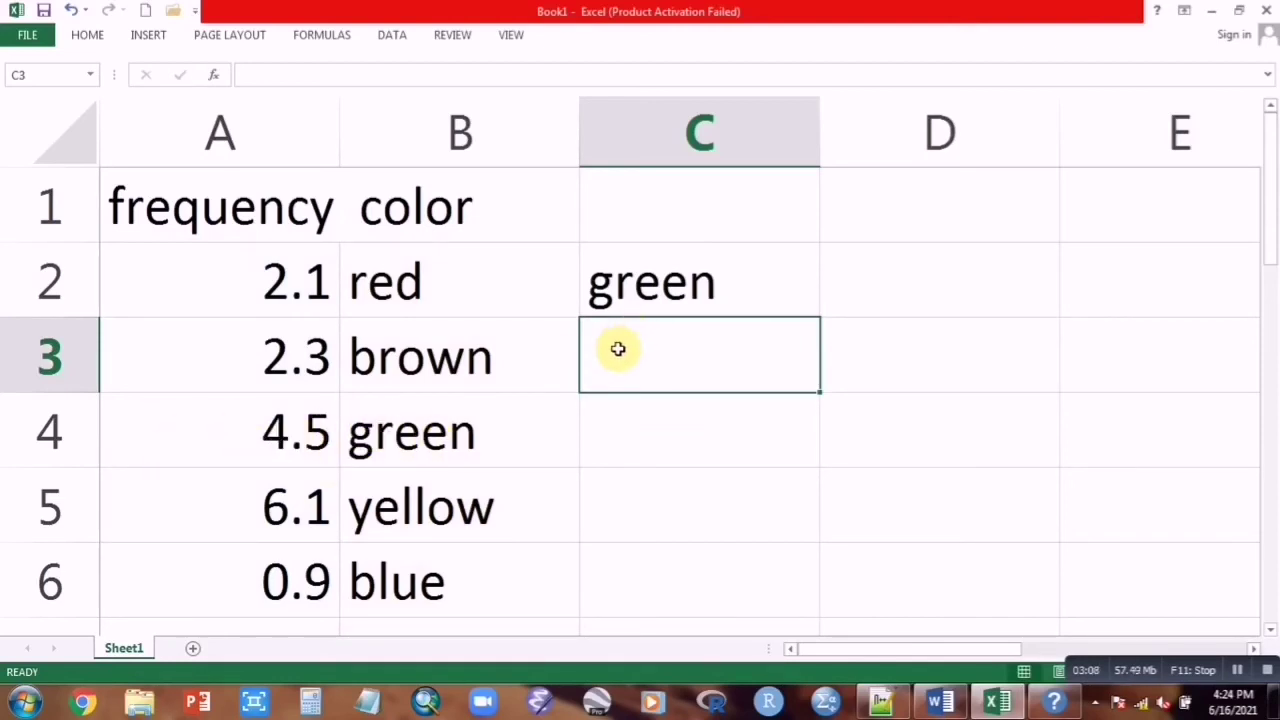
Enter a LOOKUP formula in C3 that finds 2.1 in A2:A6 and returns the matching color from B2:B6
{"action": "type", "text": "="}
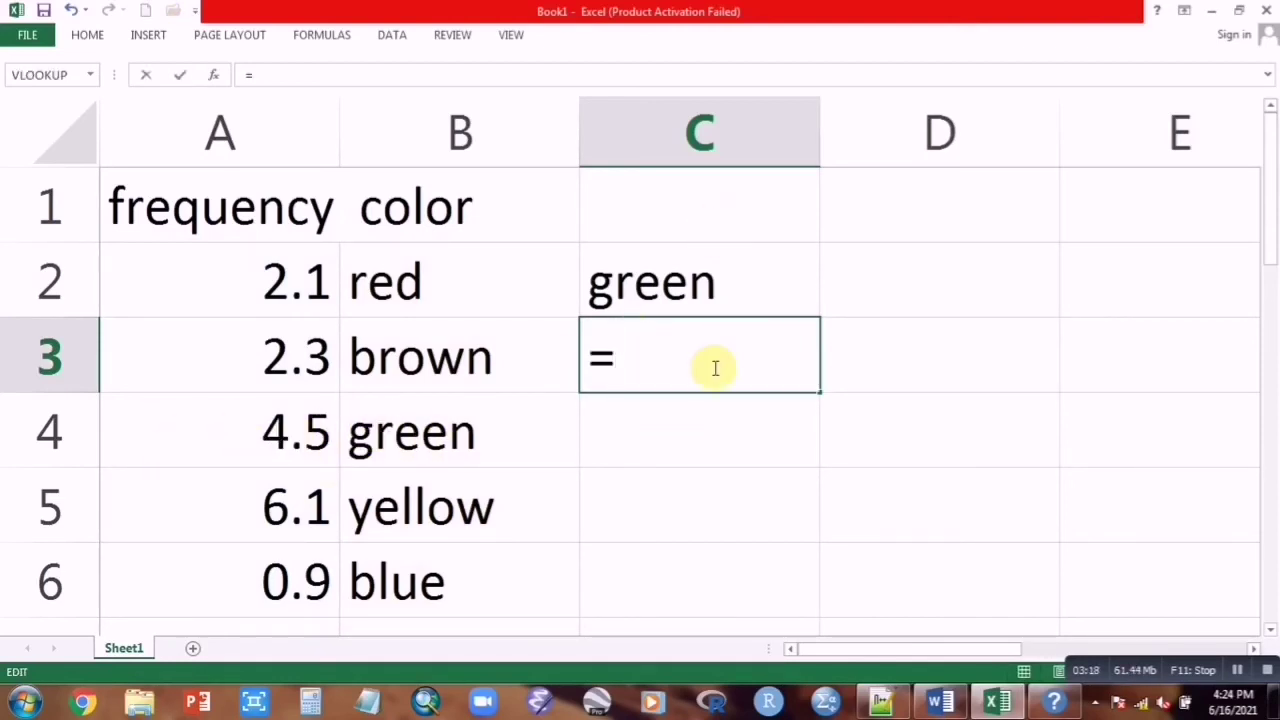
{"action": "type", "text": "look"}
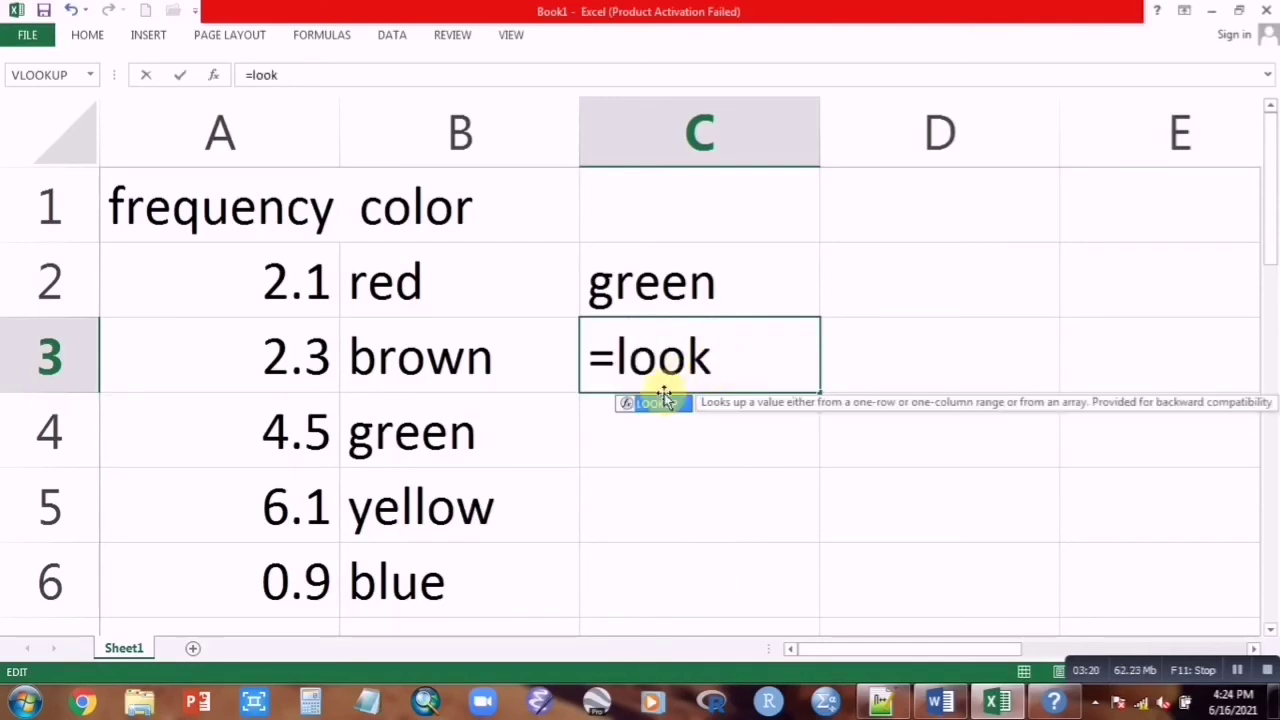
{"action": "double_click", "coordinate": [660, 404]}
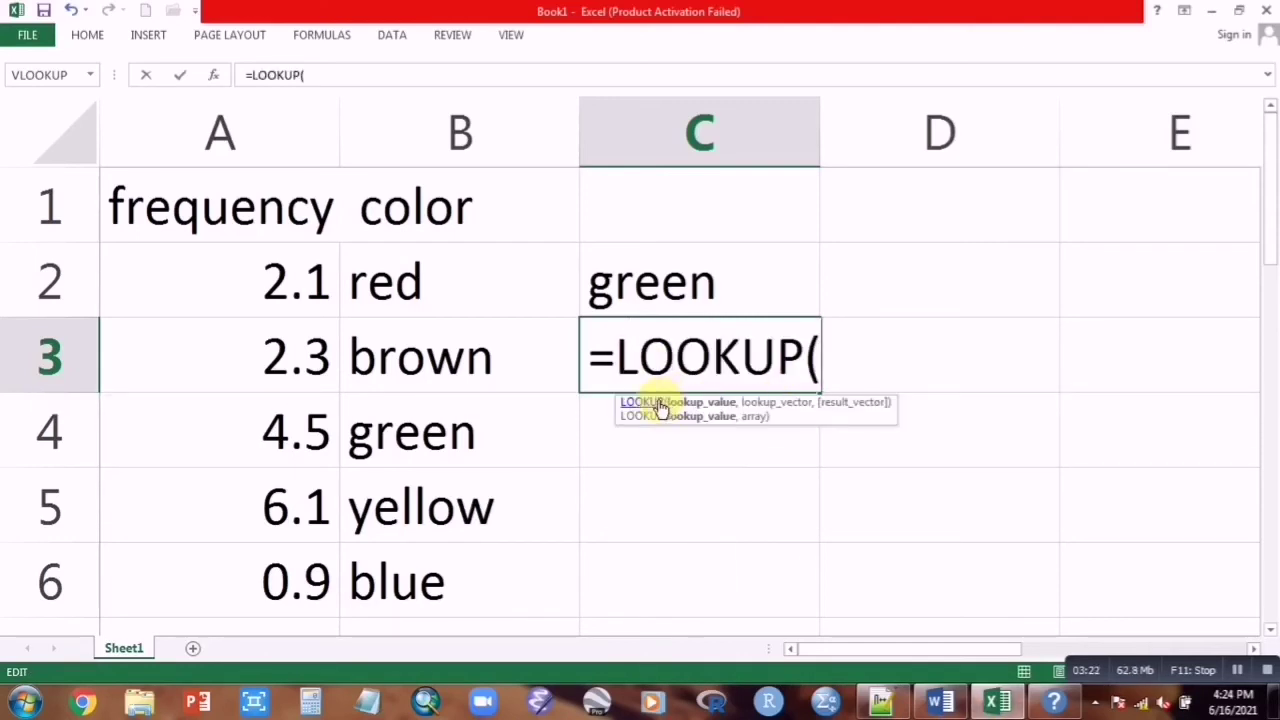
{"action": "type", "text": "2.1"}
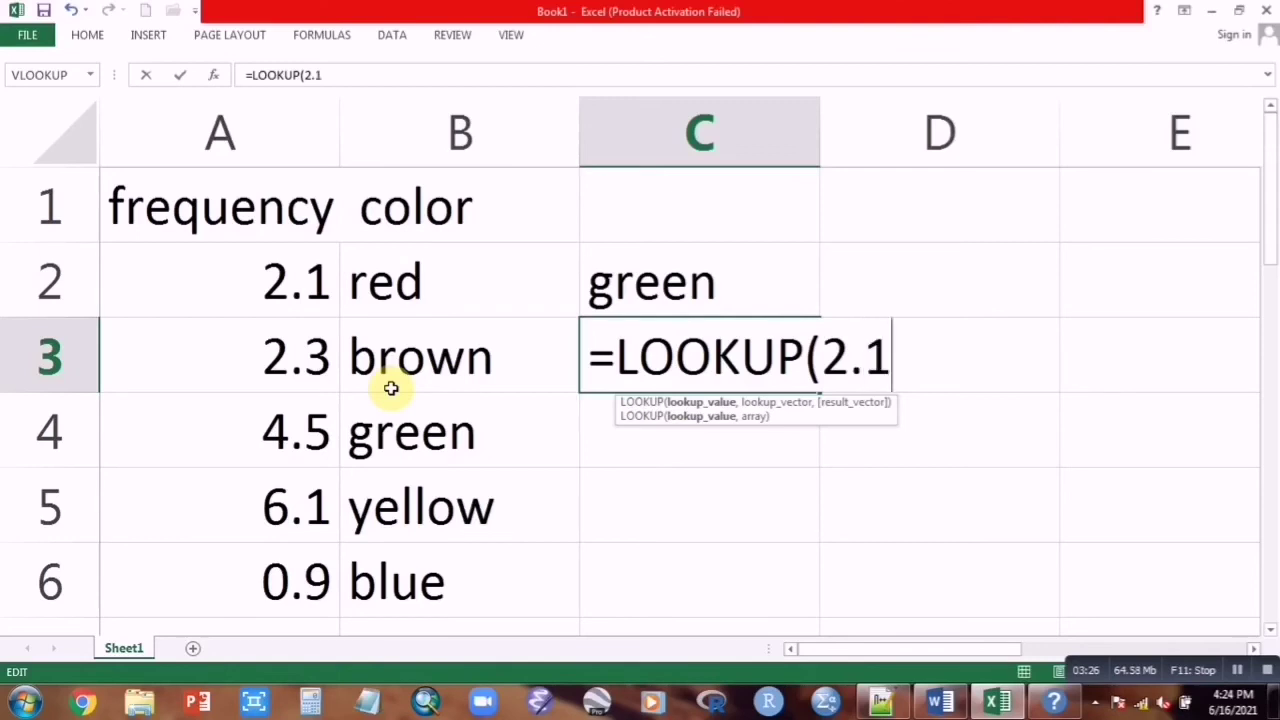
{"action": "type", "text": ","}
{"action": "left_click_drag", "start_coordinate": [243, 283], "coordinate": [262, 586]}
{"action": "type", "text": ","}
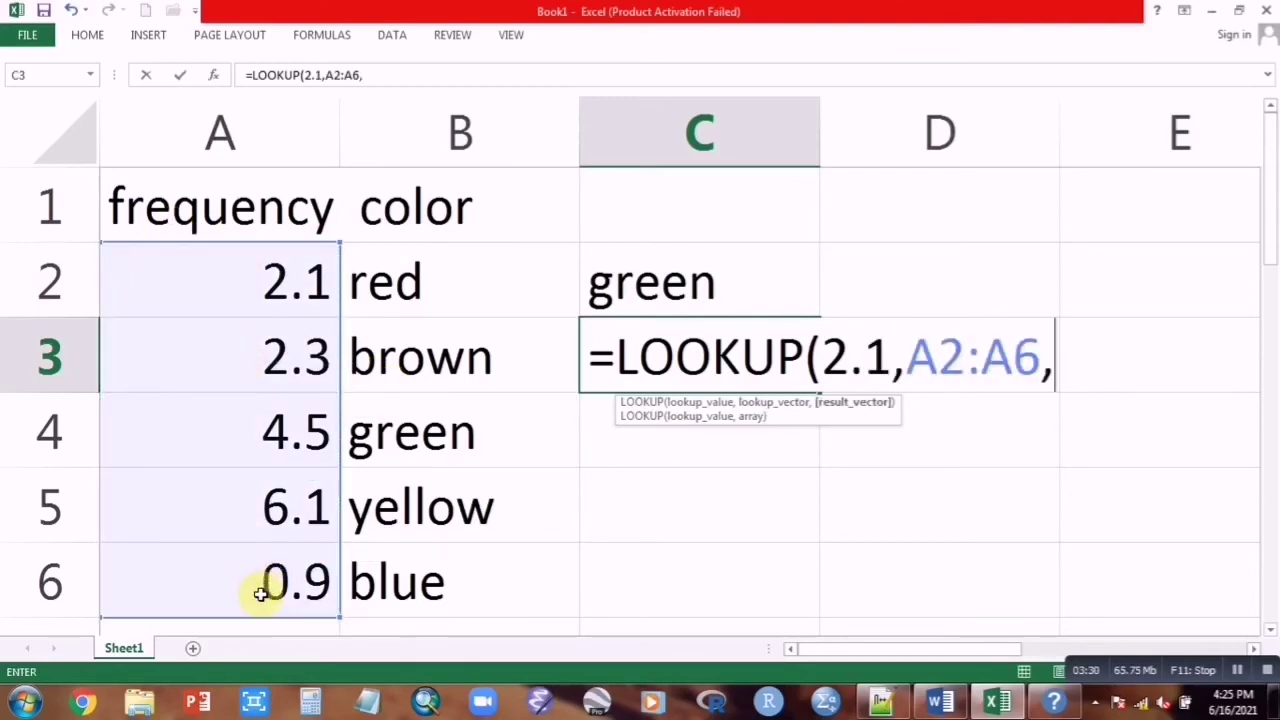
{"action": "left_click_drag", "start_coordinate": [466, 263], "coordinate": [497, 573]}
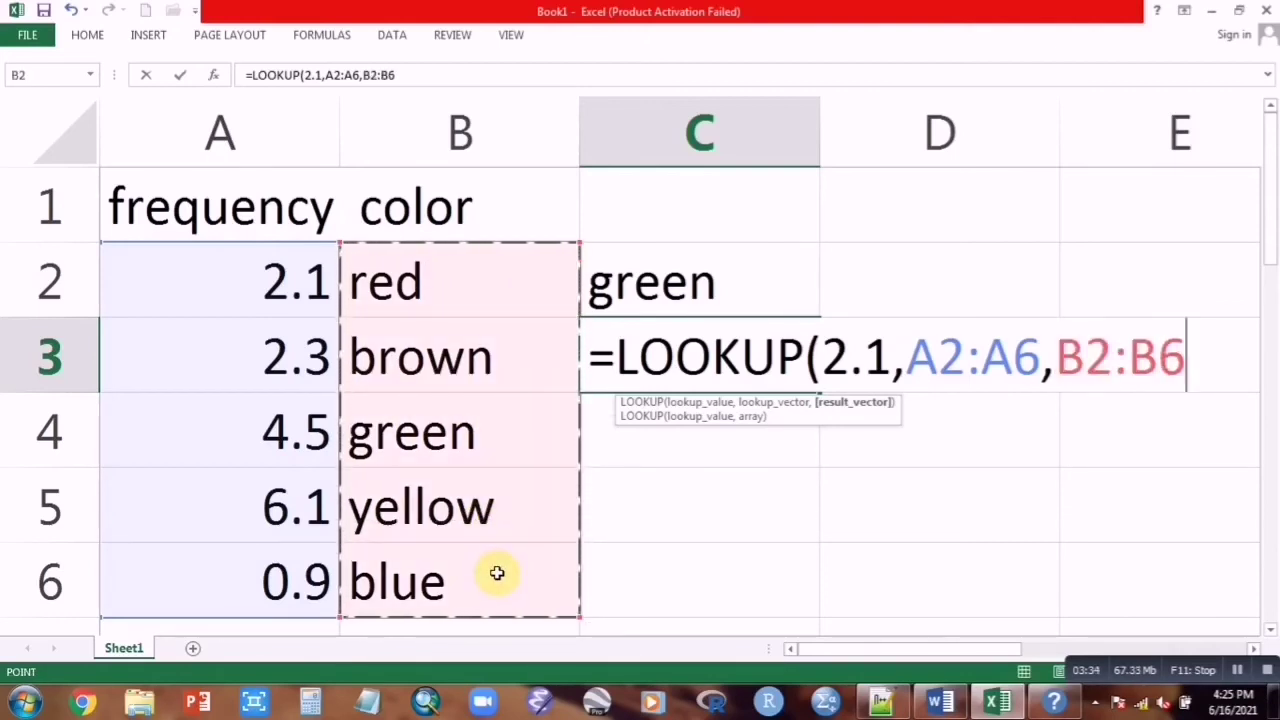
{"action": "type", "text": ")"}
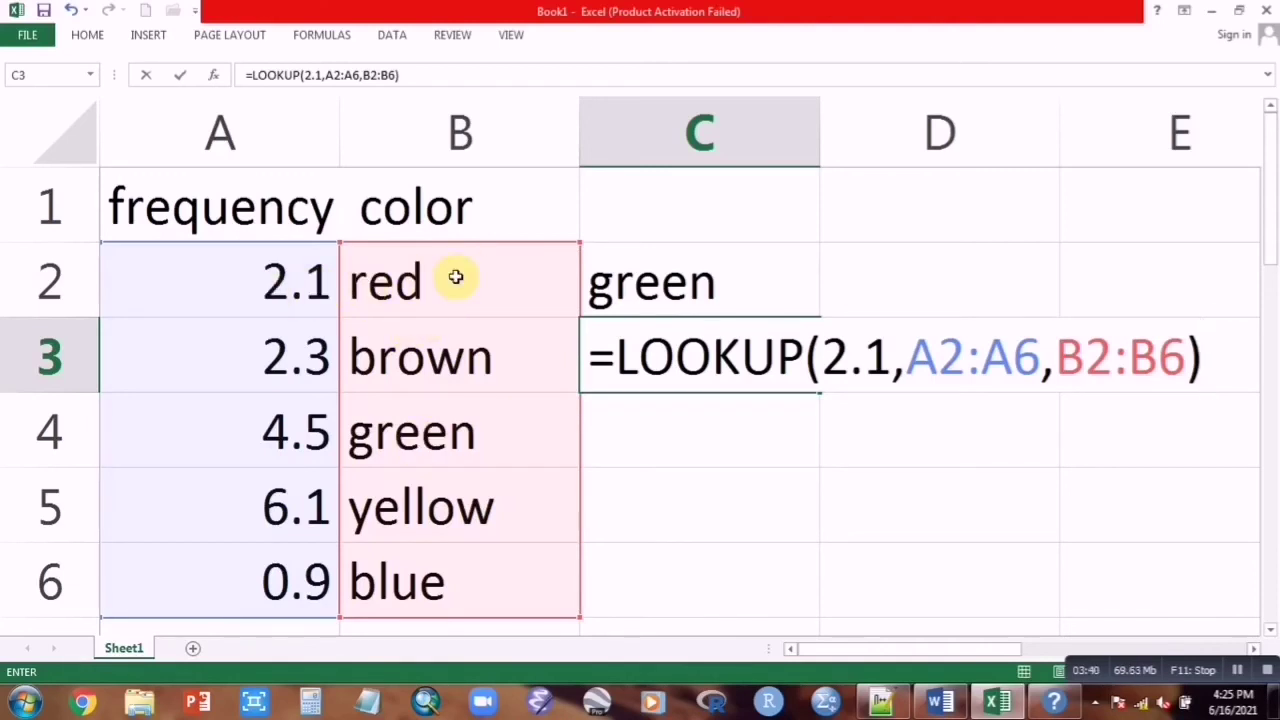
{"action": "key", "text": "Return"}
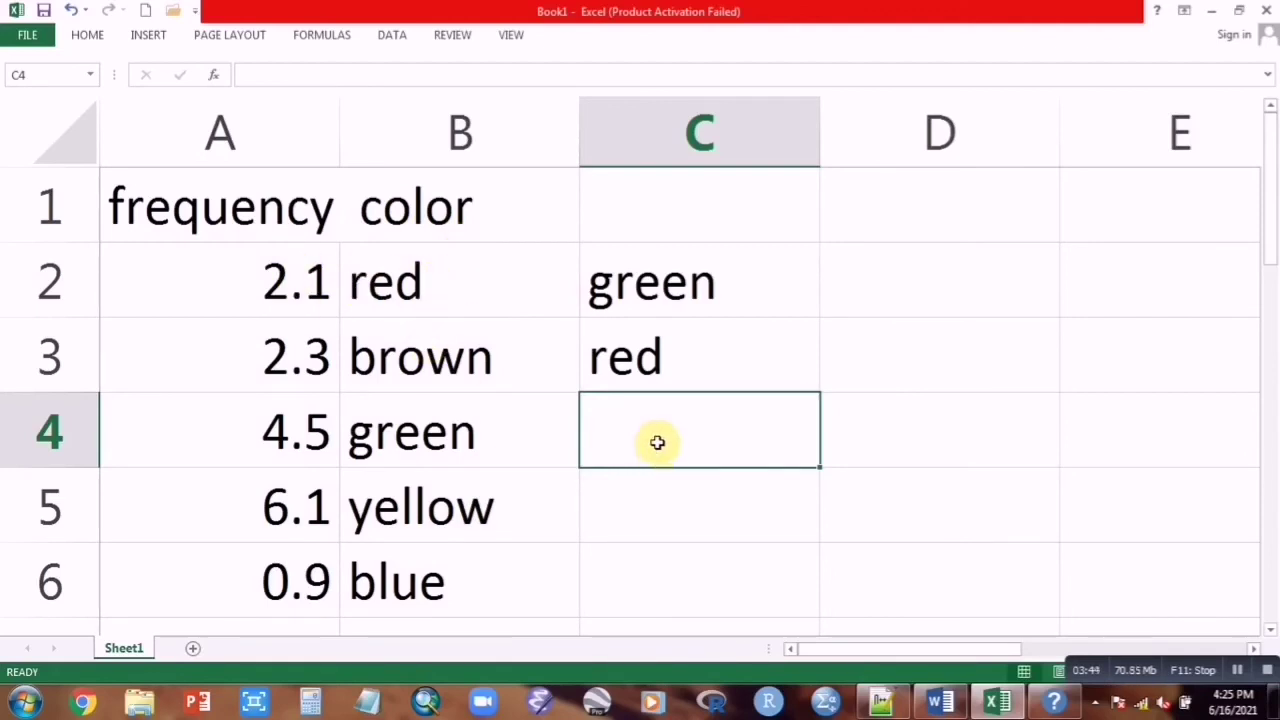
Enter a LOOKUP formula in C4 that finds 4.3 in A2:A6 and returns the color from B2:B6
{"action": "type", "text": "=look"}
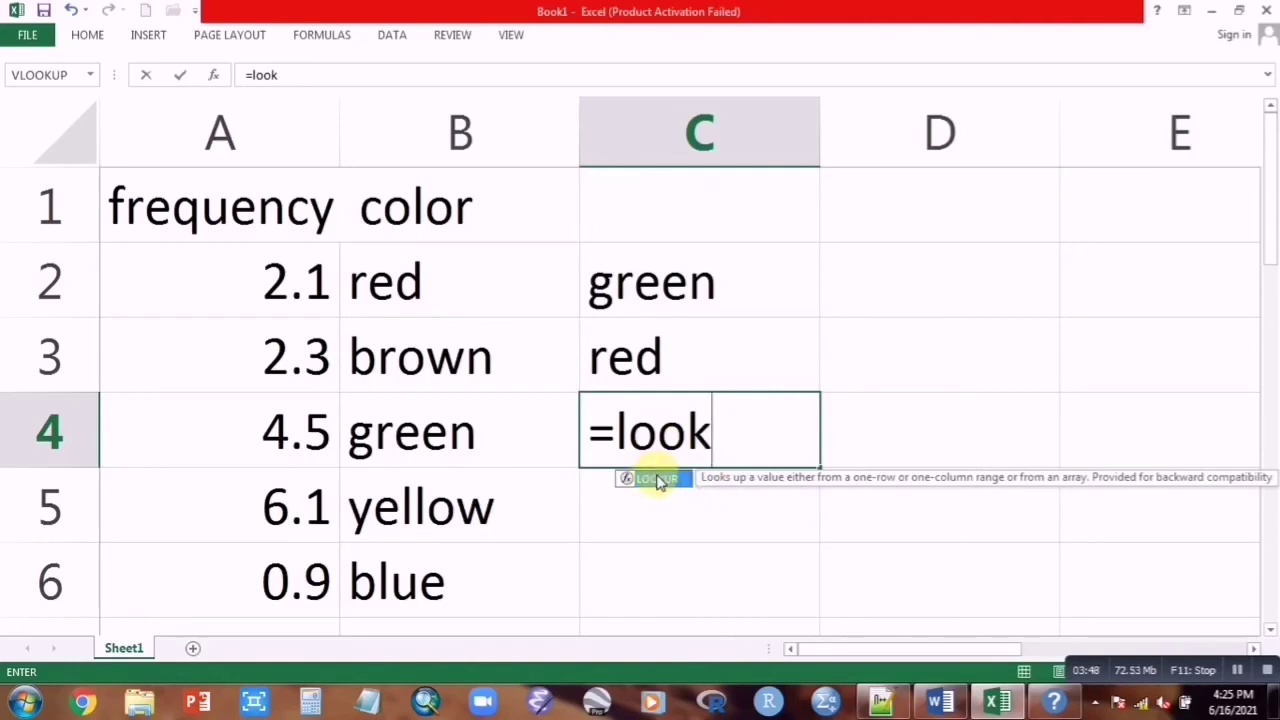
{"action": "double_click", "coordinate": [657, 480]}
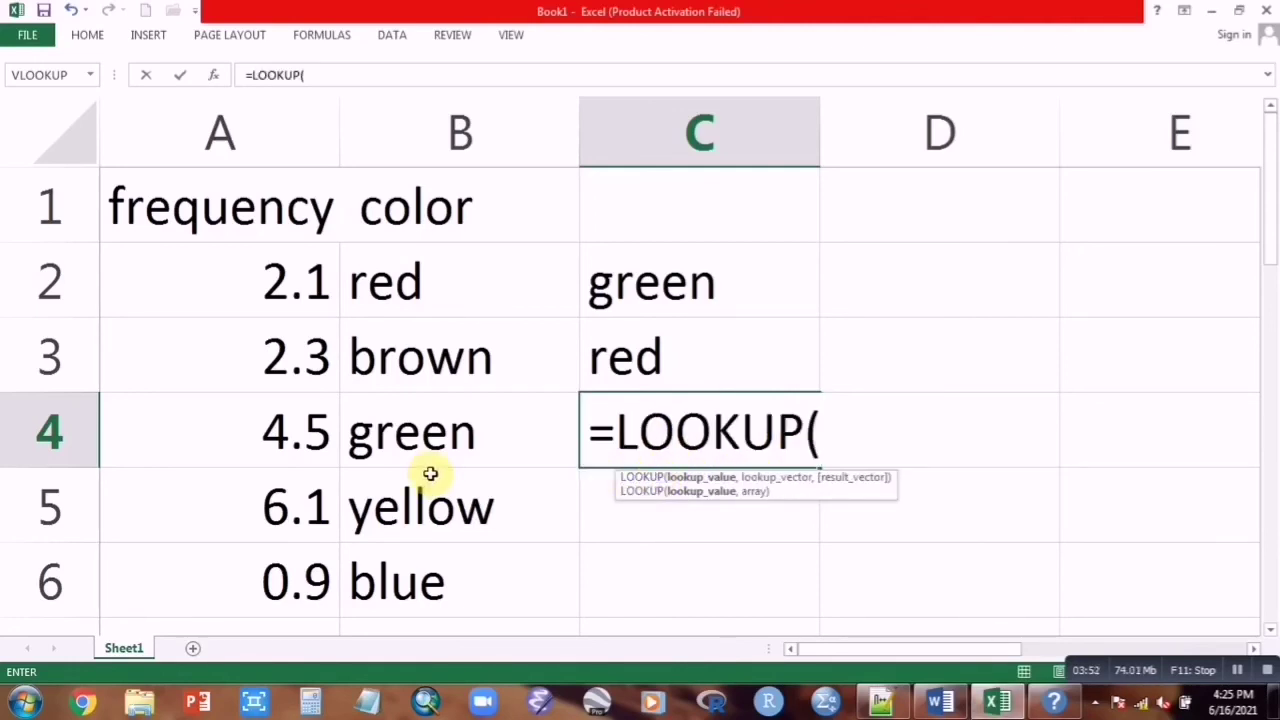
{"action": "type", "text": "4.3"}
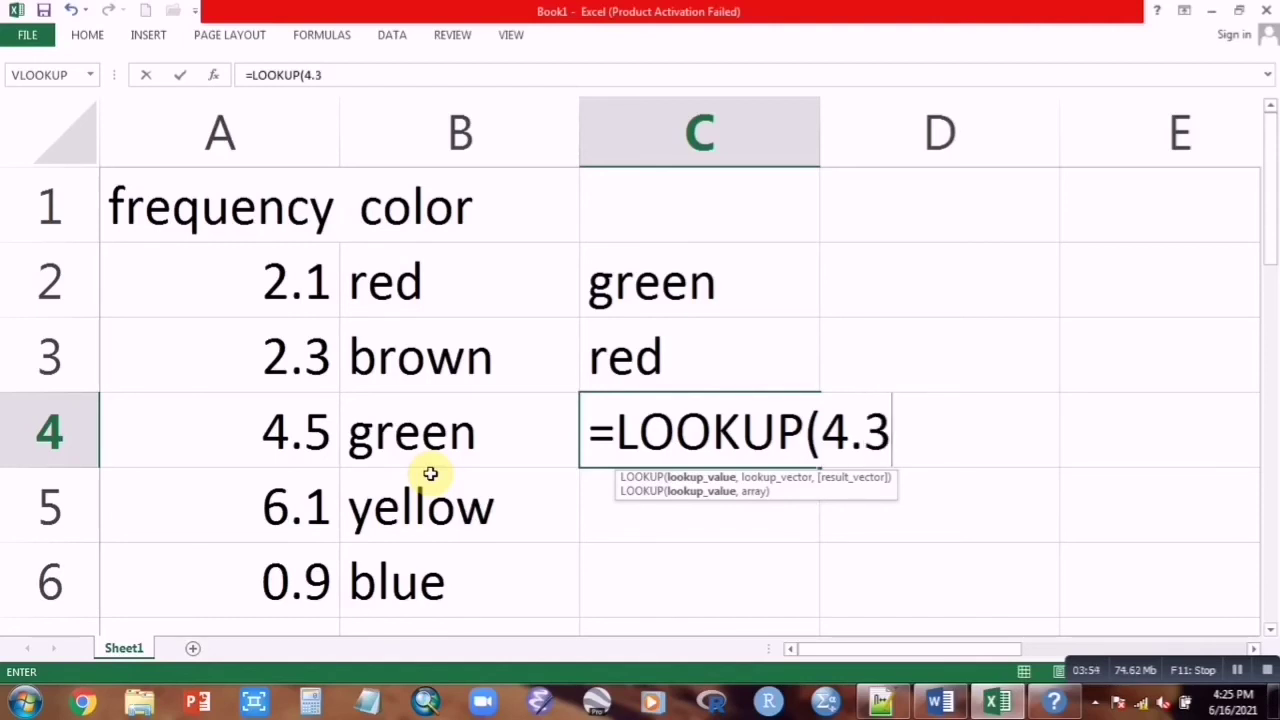
{"action": "type", "text": ","}
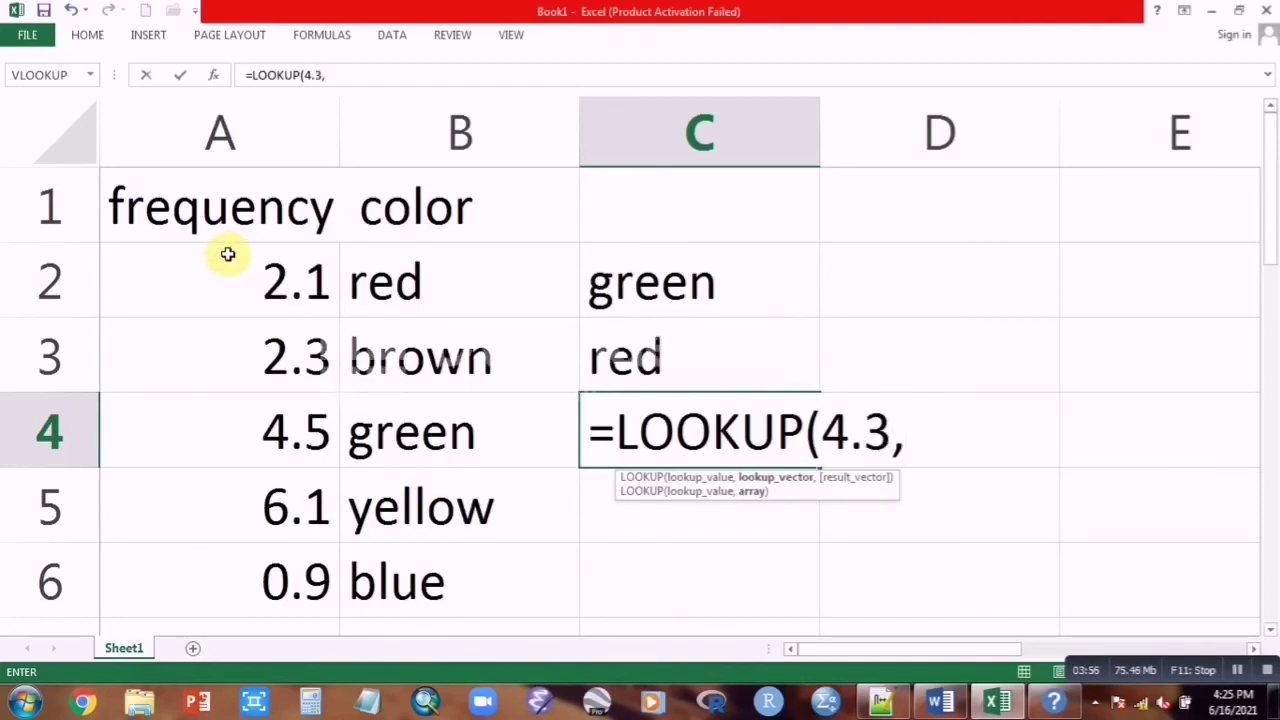
{"action": "left_click_drag", "start_coordinate": [229, 255], "coordinate": [266, 563]}
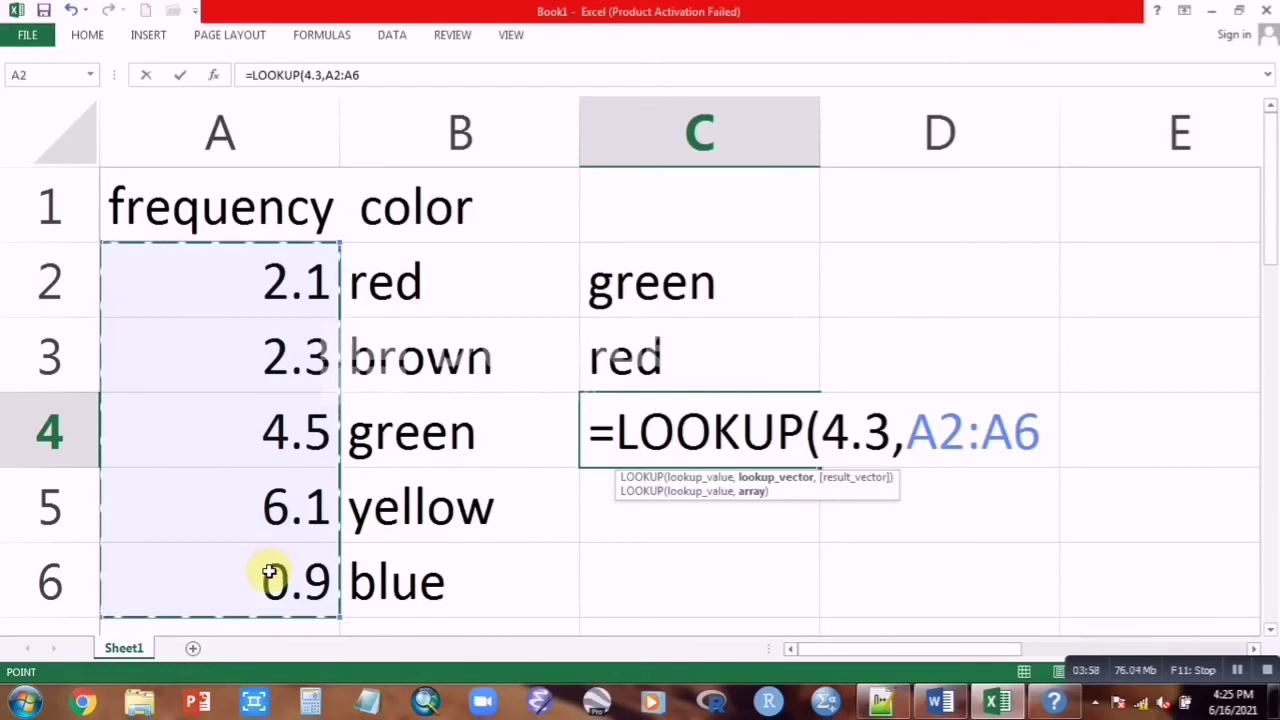
{"action": "type", "text": ","}
{"action": "left_click_drag", "start_coordinate": [457, 257], "coordinate": [471, 566]}
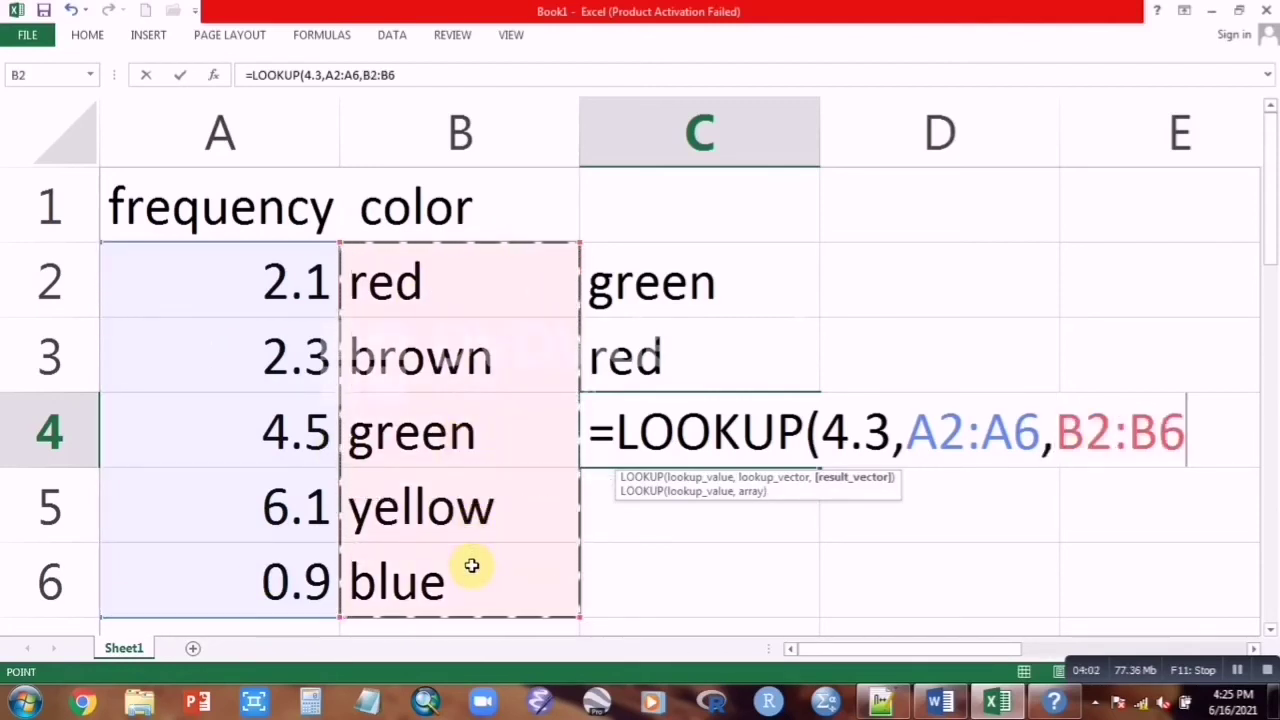
{"action": "type", "text": ")"}
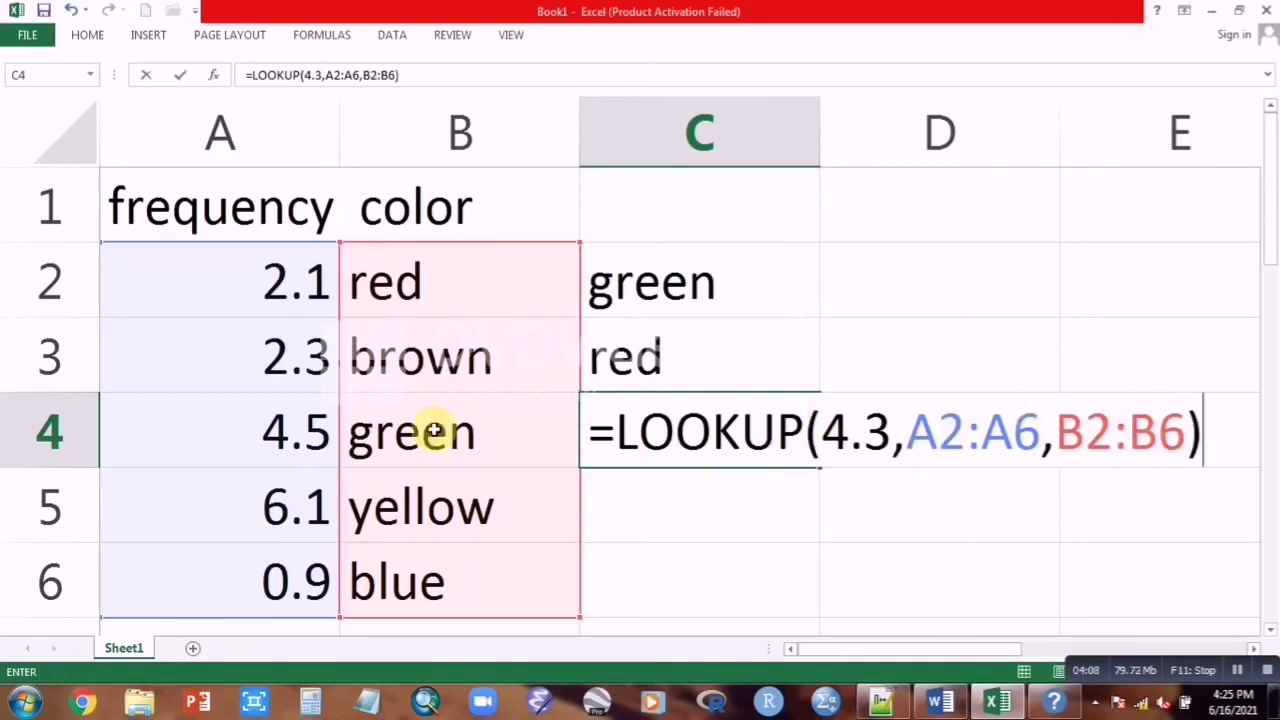
{"action": "key", "text": "Return"}
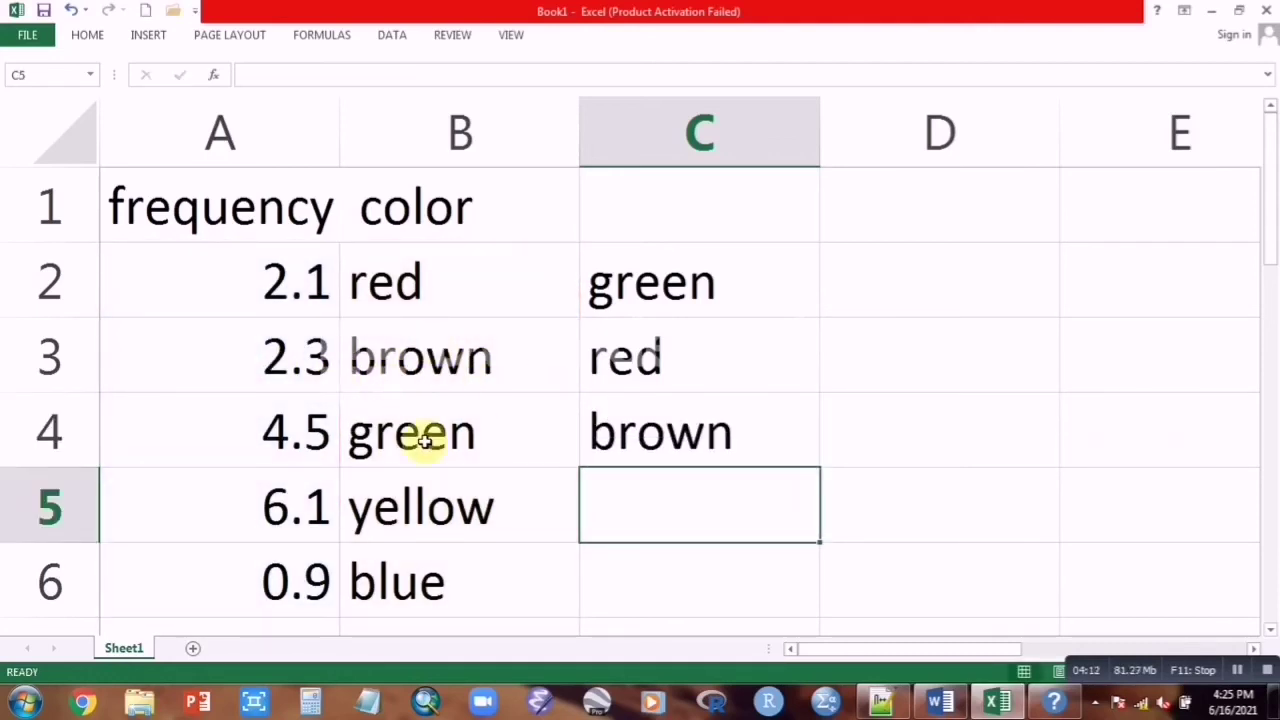
Enter a LOOKUP formula in C5 that finds 0 in A2:A6 and returns from B2:B6, and review the entered formula
{"action": "double_click", "coordinate": [655, 504]}
{"action": "type", "text": "=loo"}
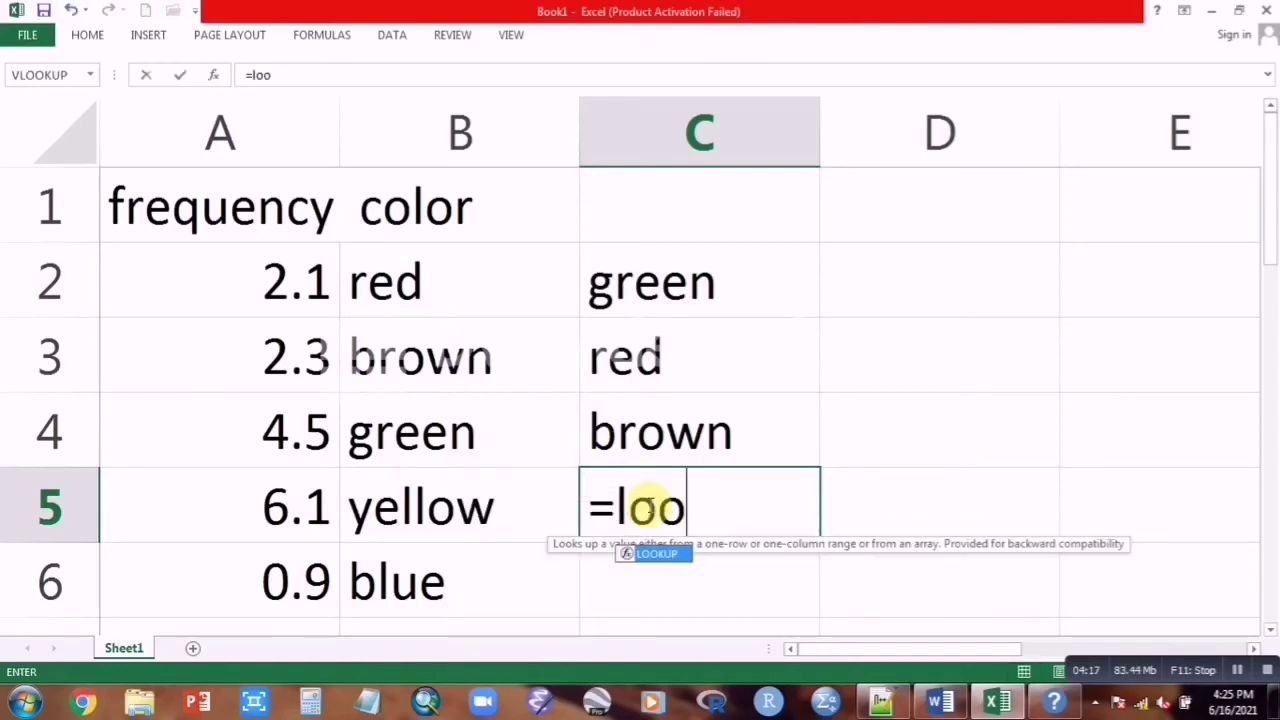
{"action": "double_click", "coordinate": [673, 553]}
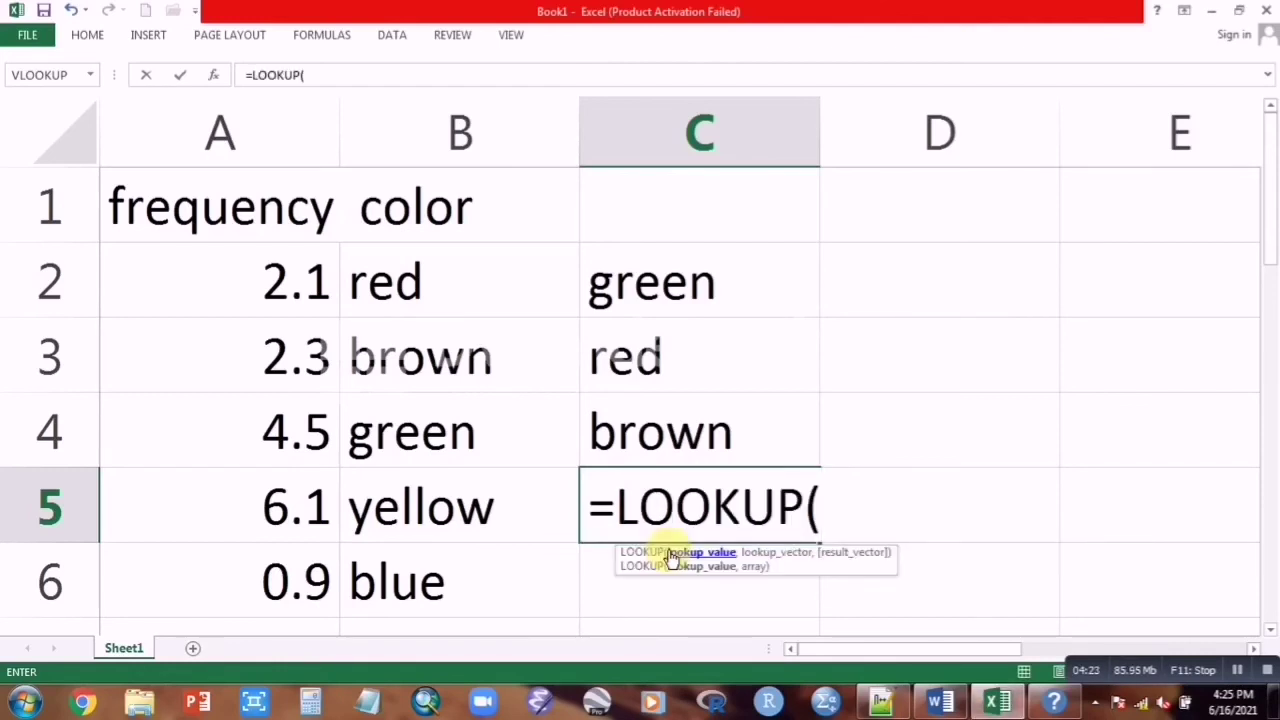
{"action": "type", "text": "0,"}
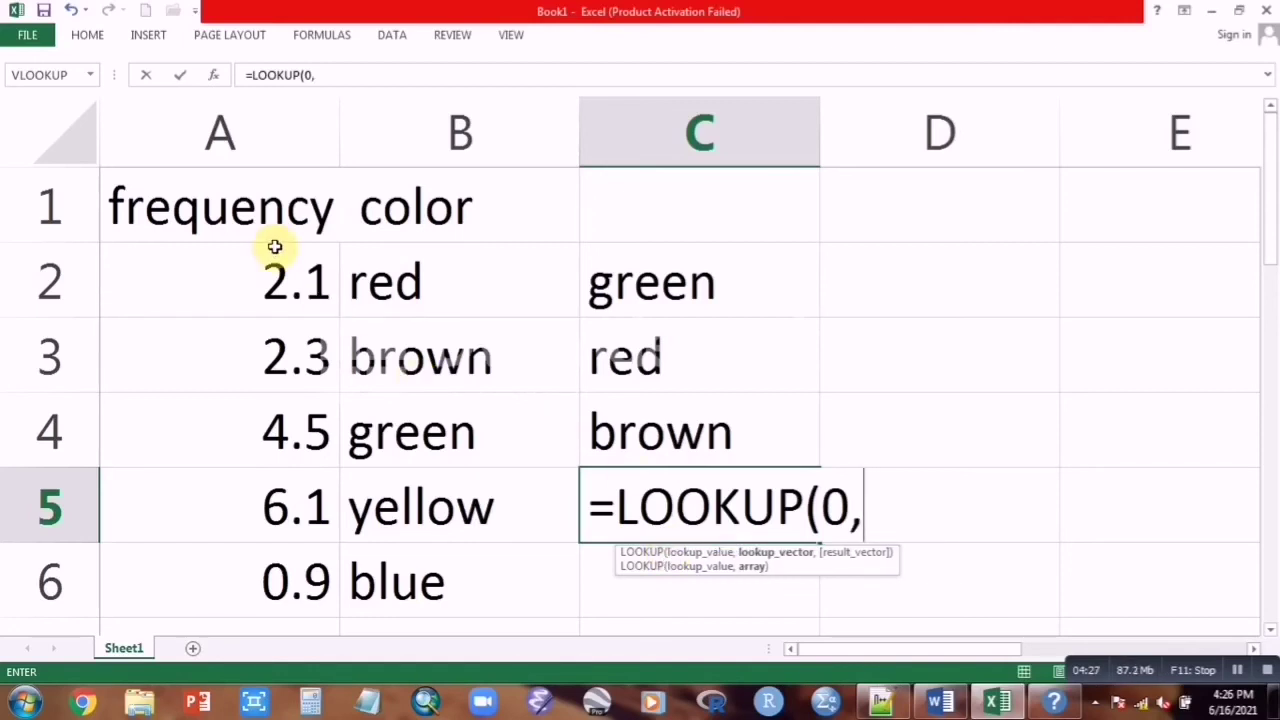
{"action": "left_click_drag", "start_coordinate": [275, 252], "coordinate": [281, 540]}
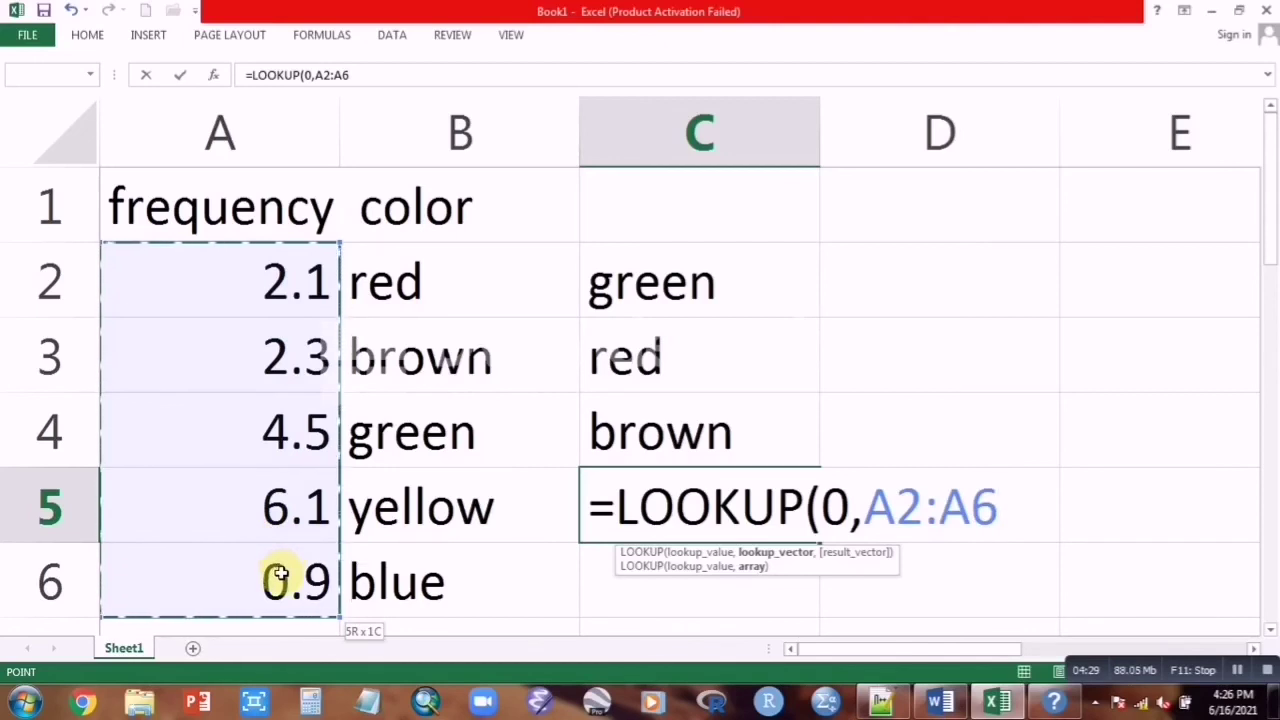
{"action": "type", "text": ","}
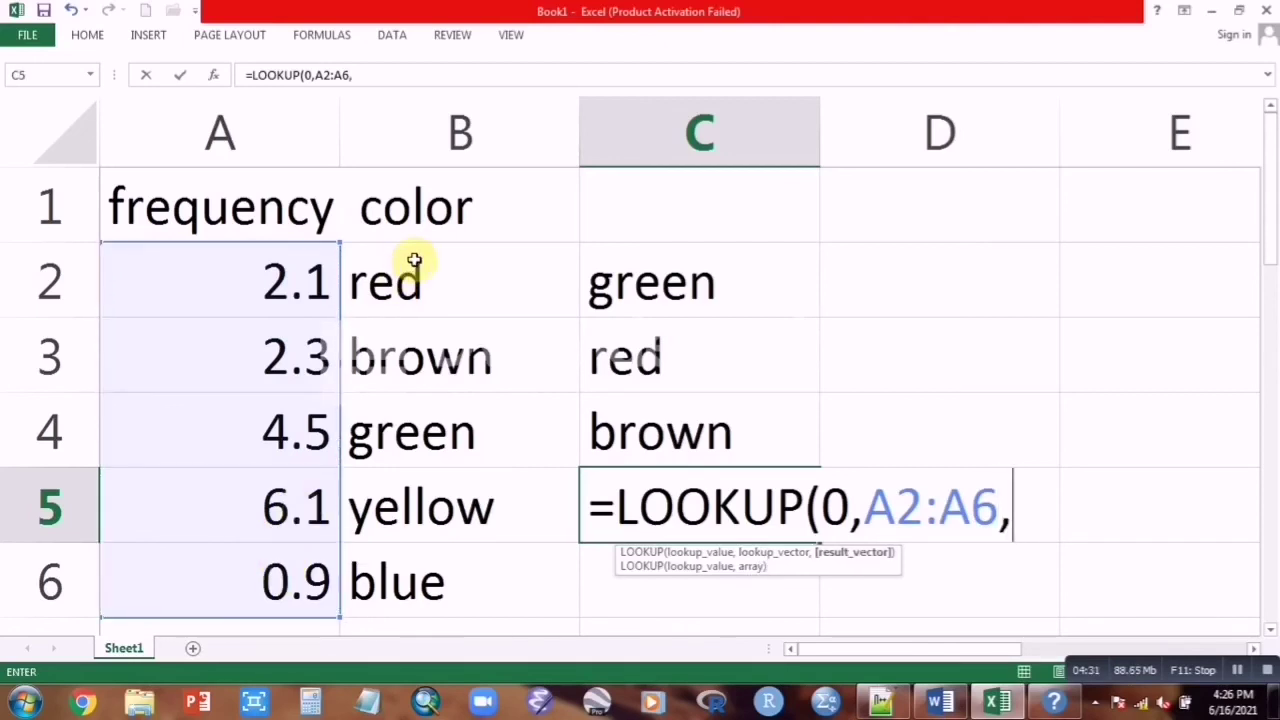
{"action": "left_click_drag", "start_coordinate": [404, 277], "coordinate": [414, 582]}
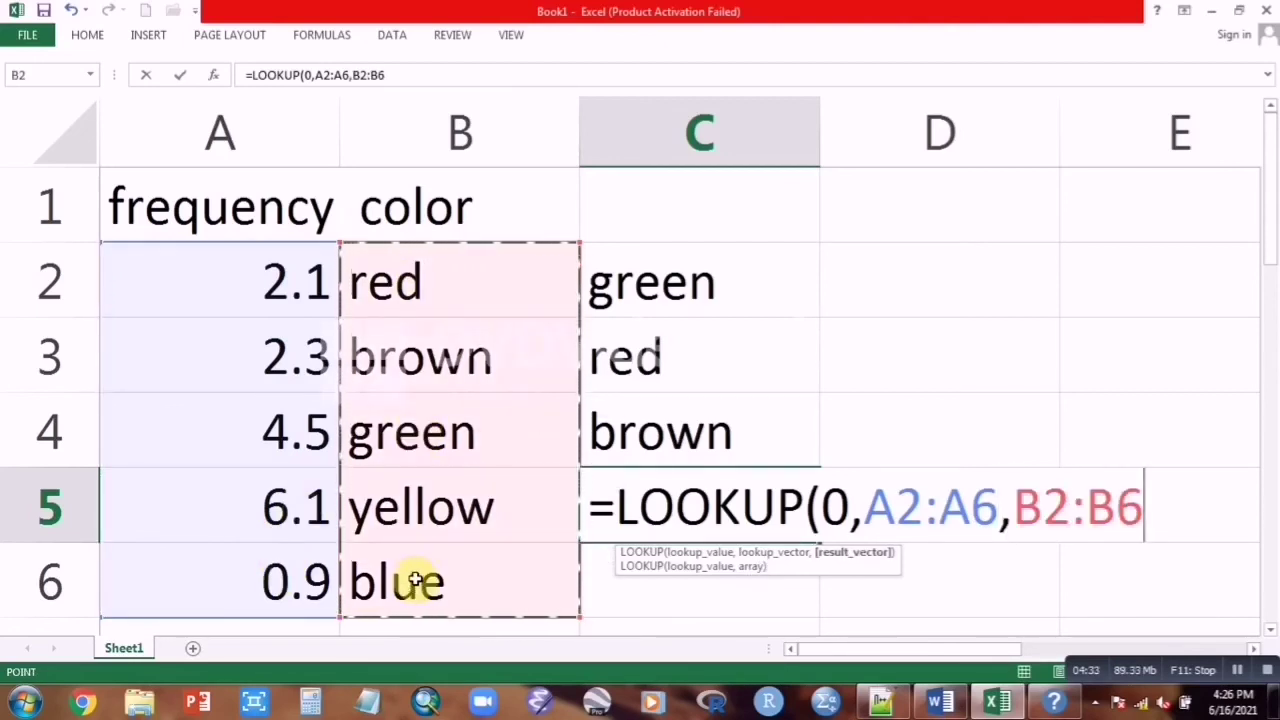
{"action": "type", "text": ")"}
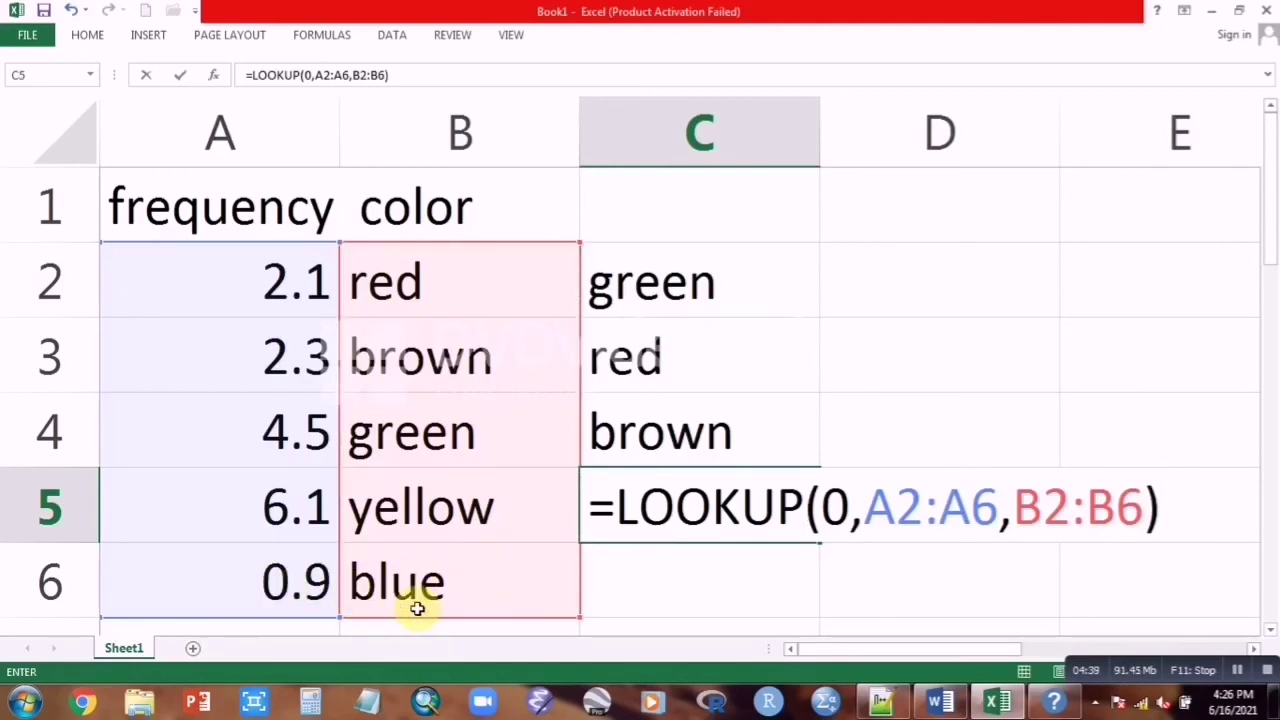
{"action": "key", "text": "Return"}
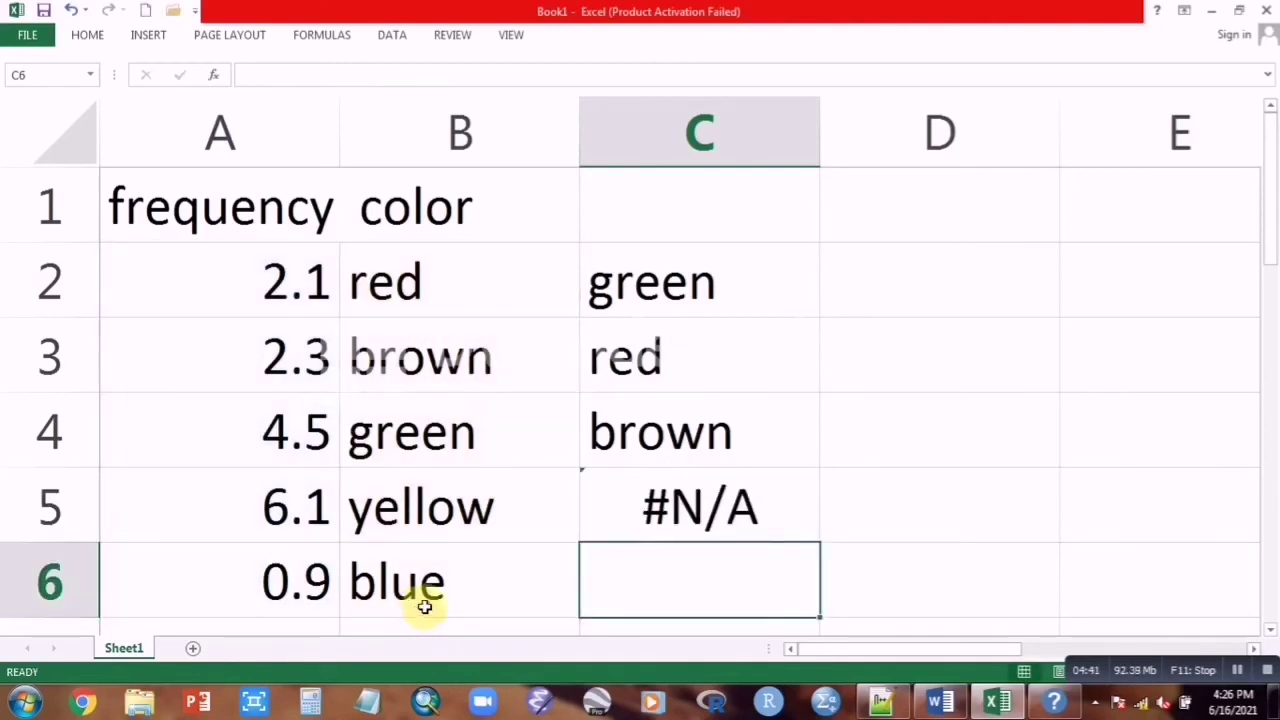
{"action": "double_click", "coordinate": [686, 510]}
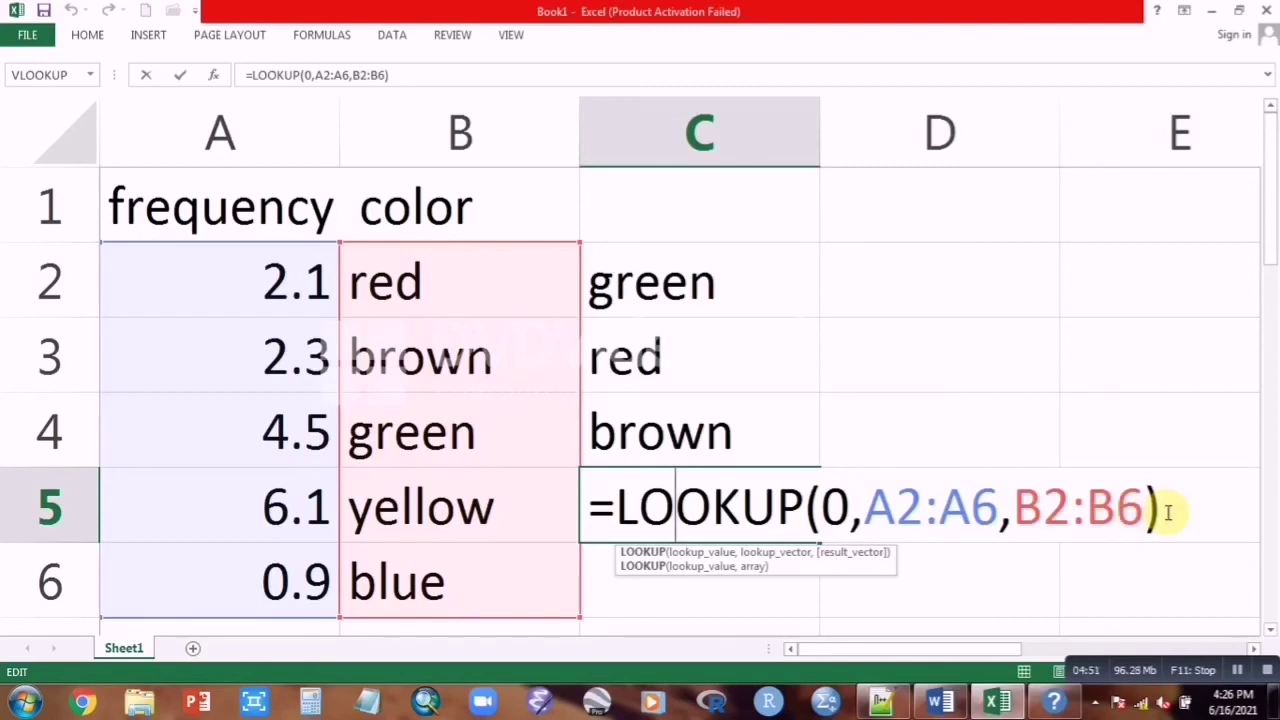
{"action": "key", "text": "Return"}
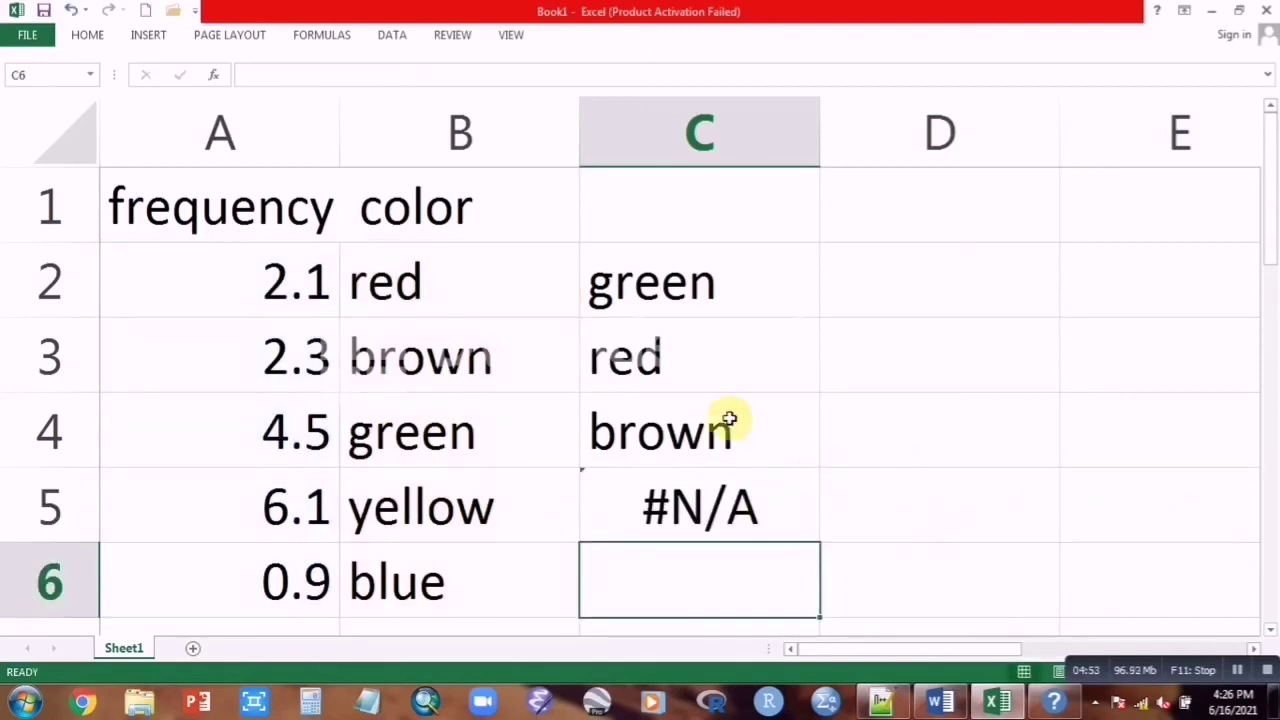
Enter a LOOKUP formula in D2 that finds 6 in A2:A6 and returns the color from B2:B6
{"action": "left_click", "coordinate": [926, 270]}
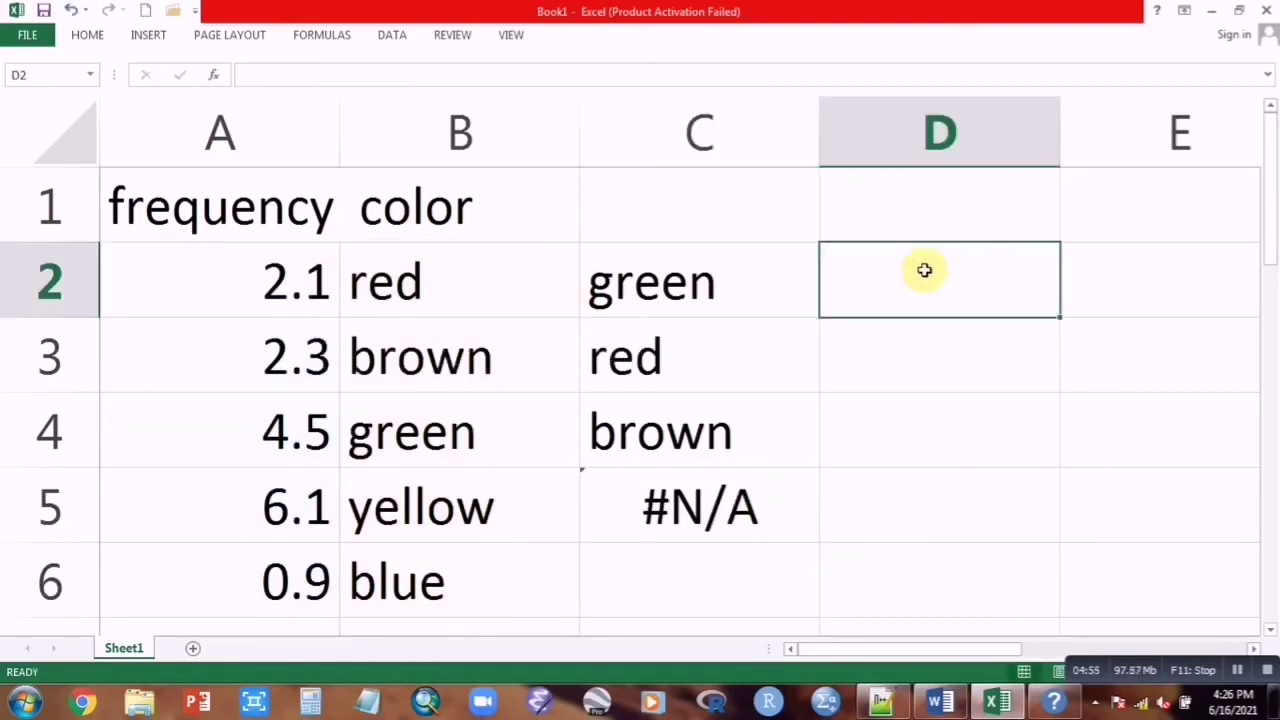
{"action": "type", "text": "=look"}
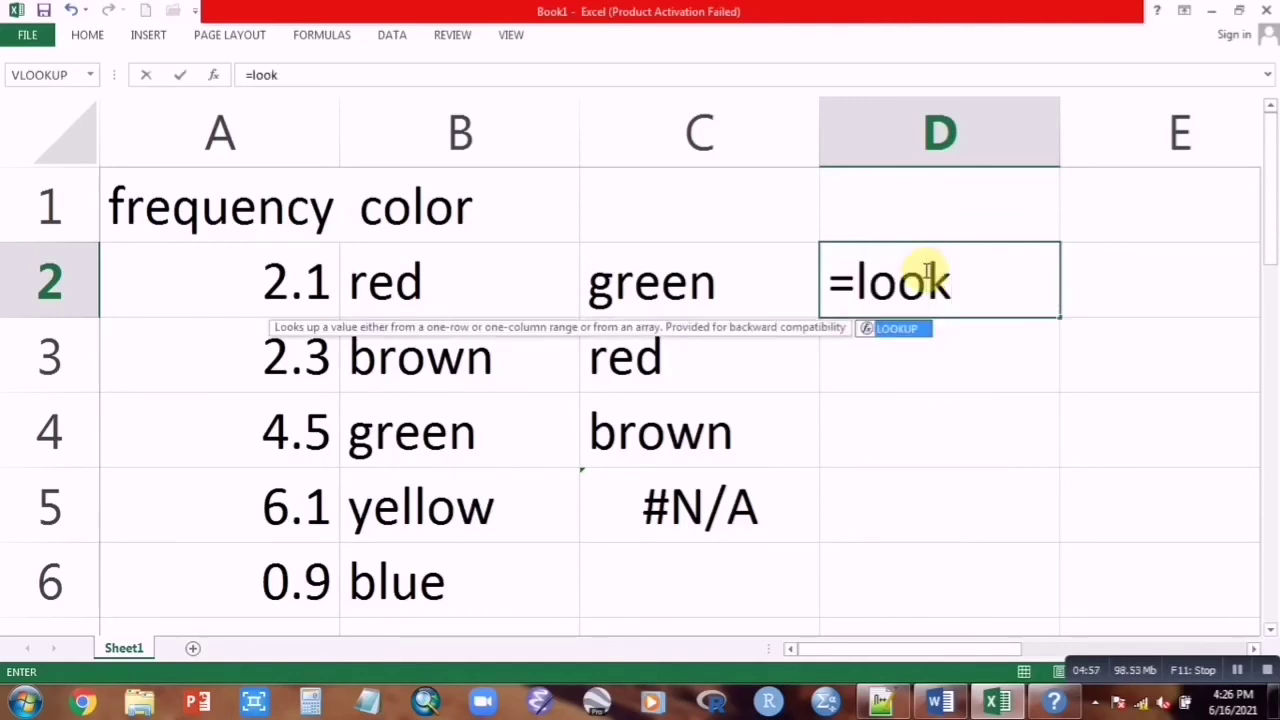
{"action": "double_click", "coordinate": [893, 330]}
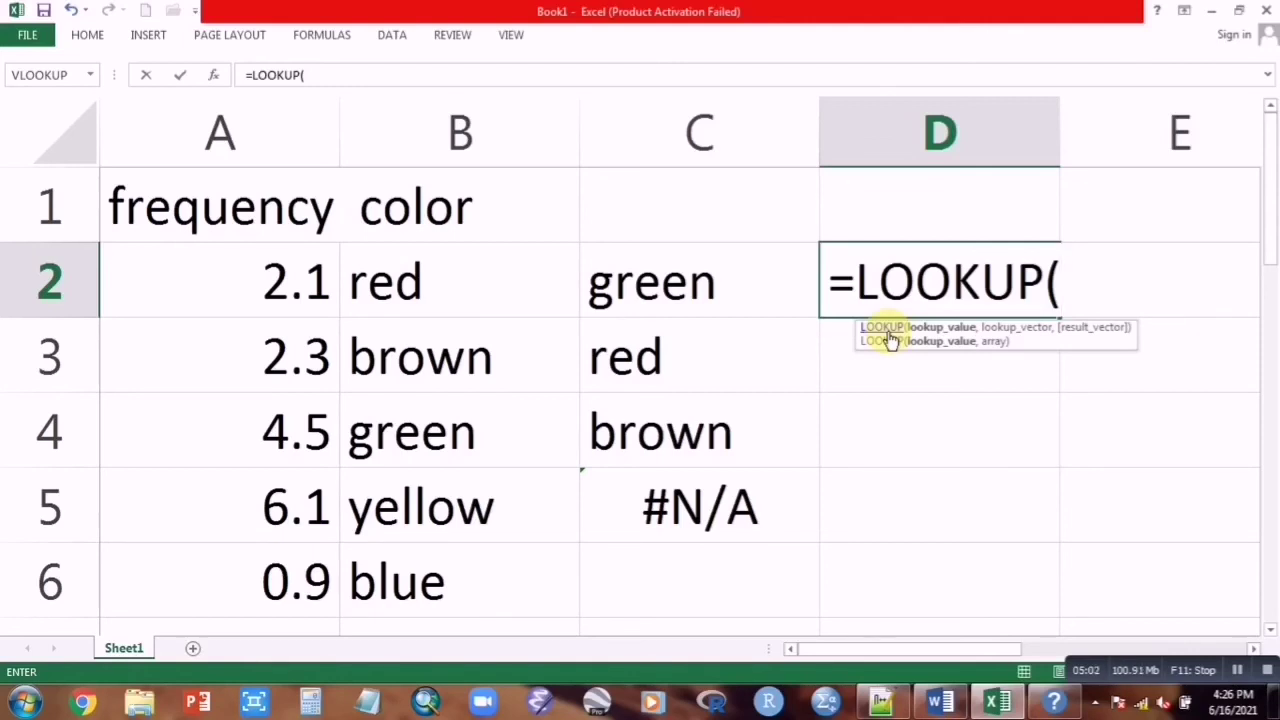
{"action": "type", "text": "6,"}
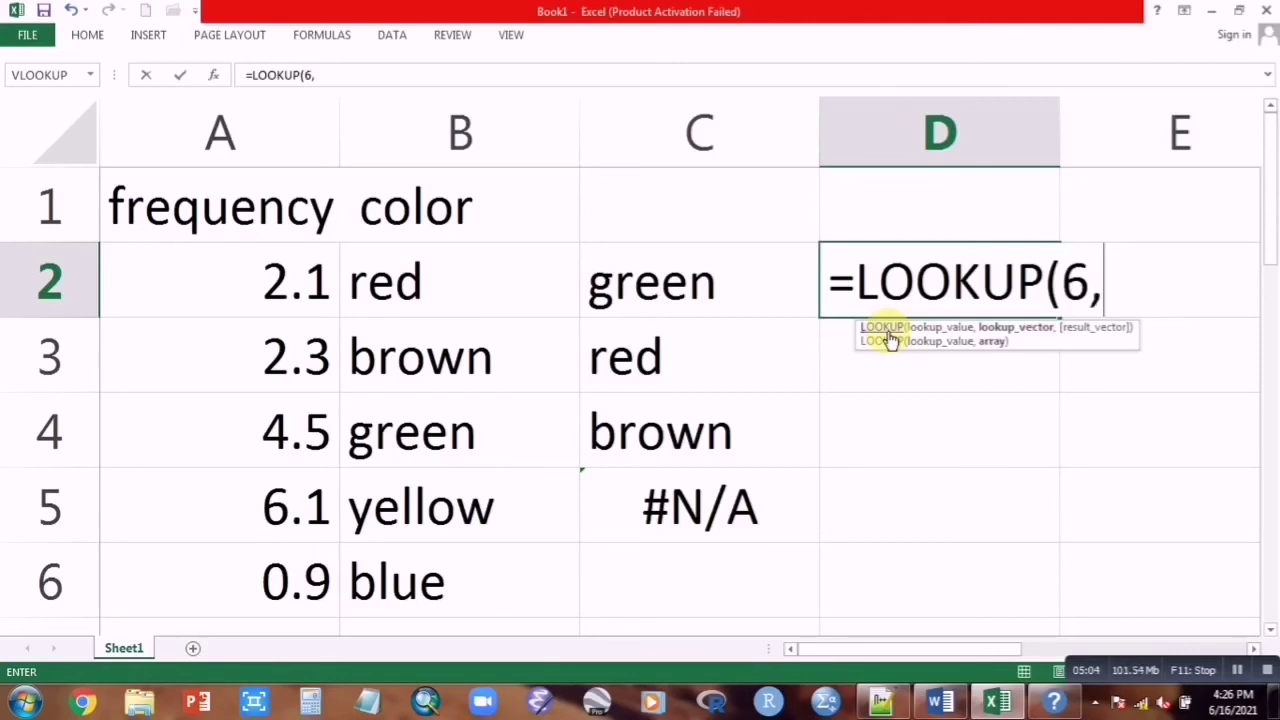
{"action": "left_click_drag", "start_coordinate": [229, 266], "coordinate": [236, 568]}
{"action": "type", "text": ","}
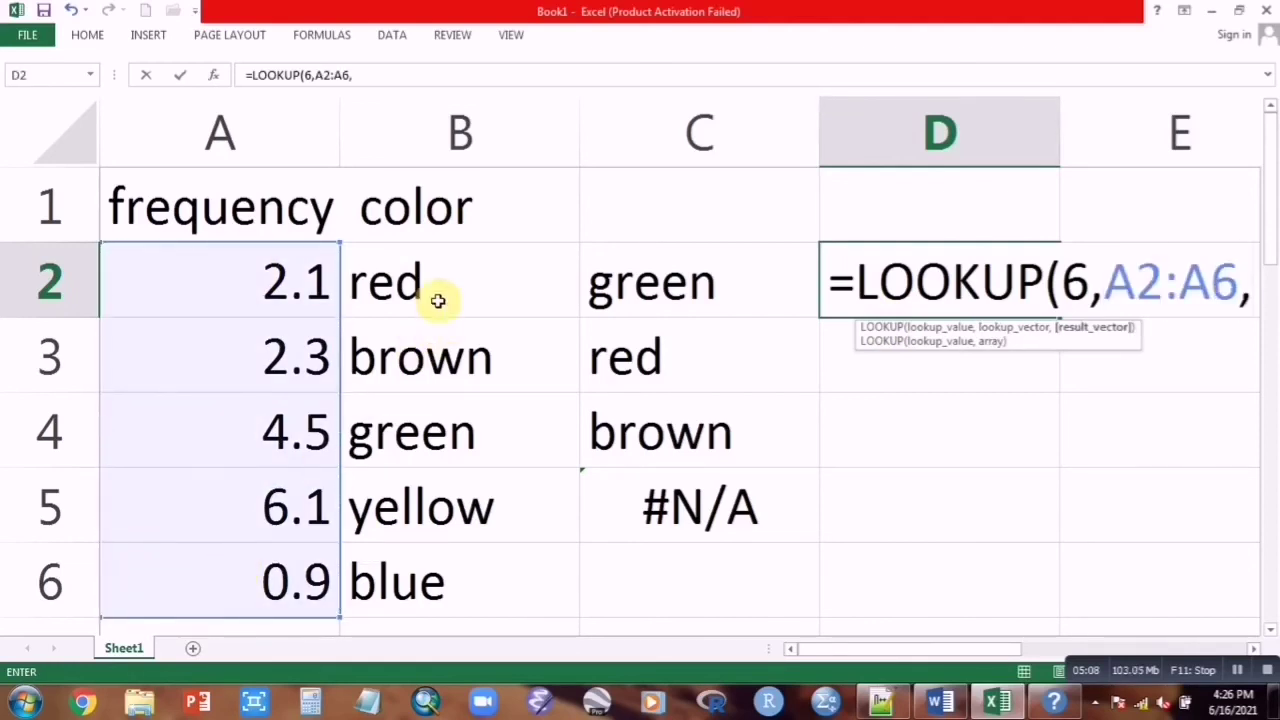
{"action": "left_click_drag", "start_coordinate": [437, 294], "coordinate": [433, 587]}
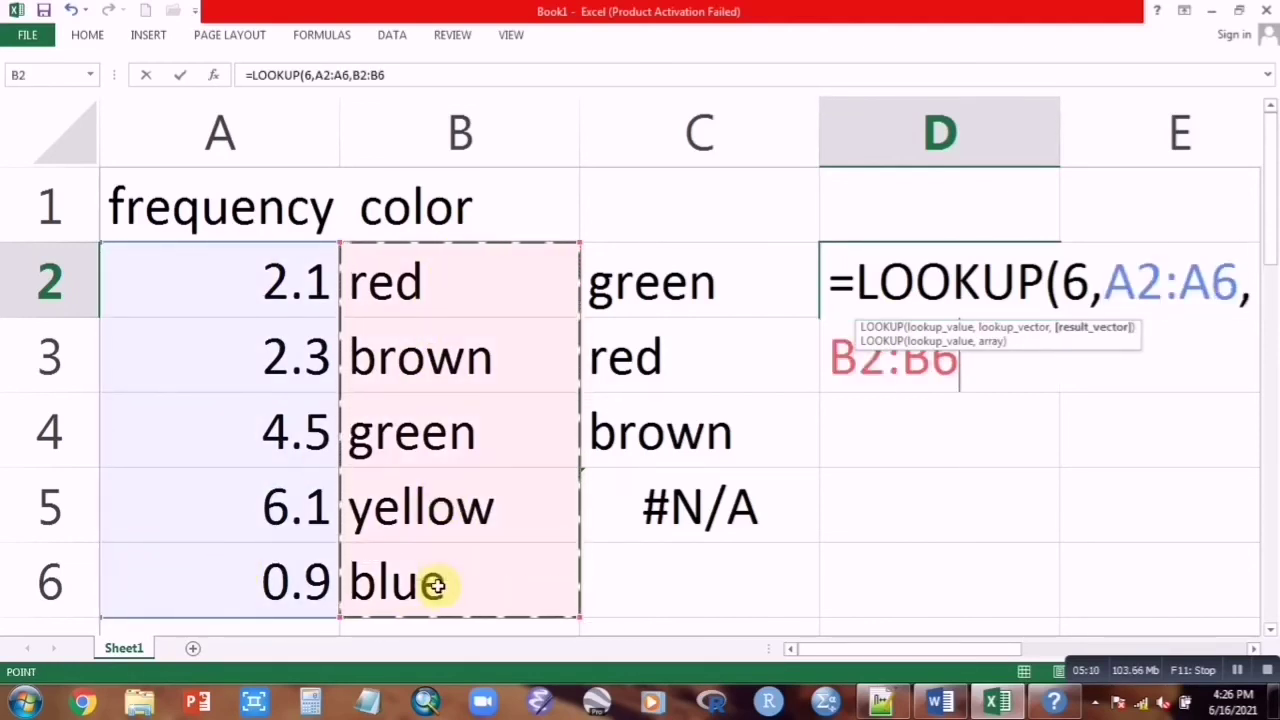
{"action": "type", "text": ","}
{"action": "key", "text": "BackSpace"}
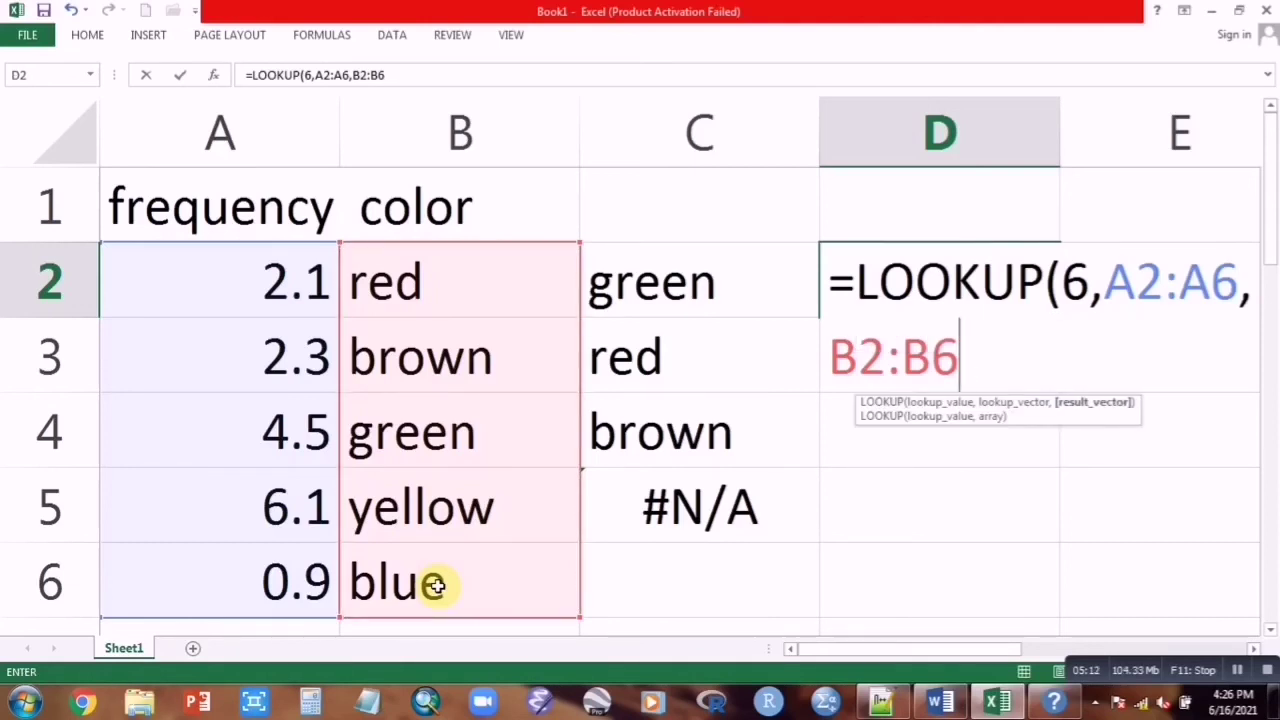
{"action": "type", "text": ")"}
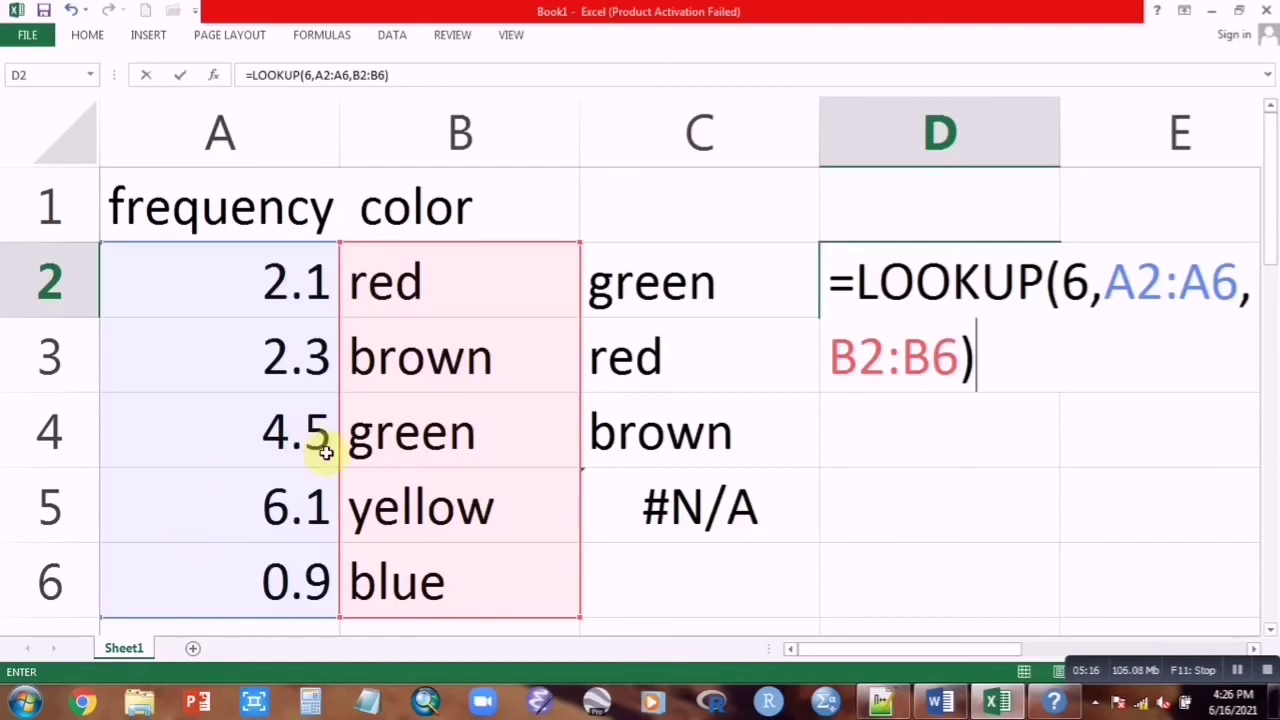
{"action": "key", "text": "Return"}
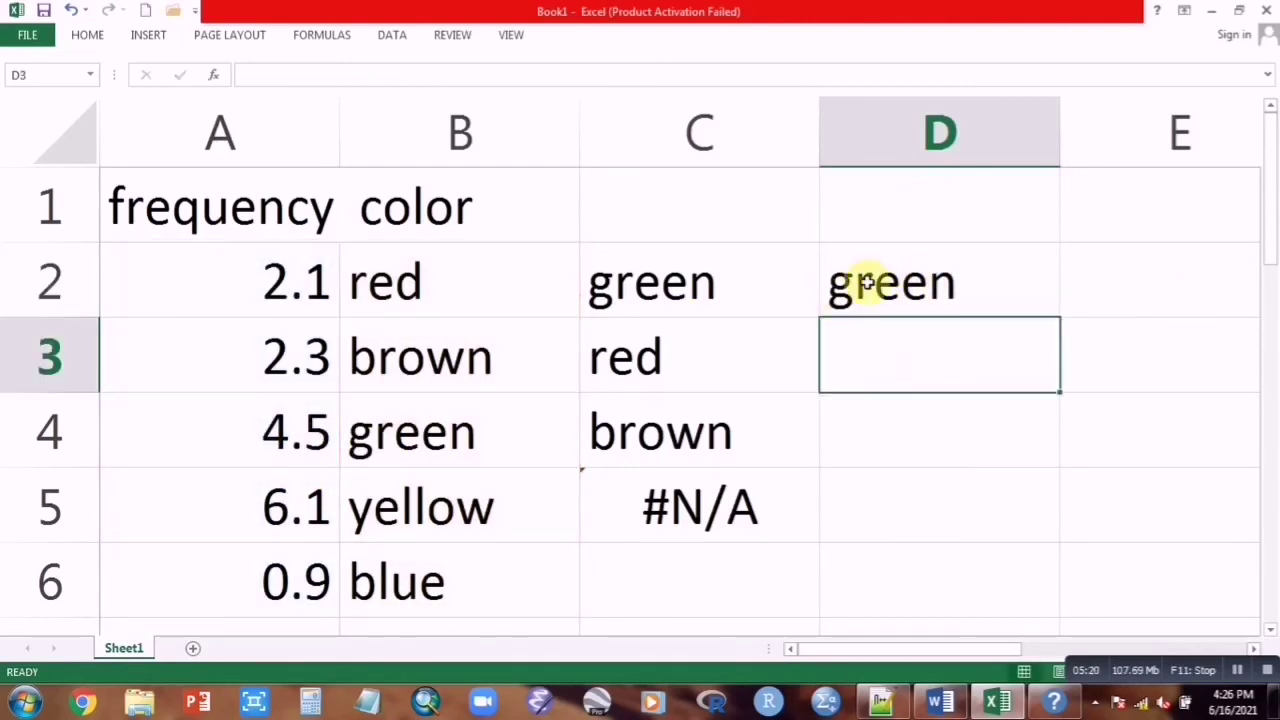
Review the LOOKUP formulas in C2 through C5 and D2 against the frequency and color columns
{"action": "double_click", "coordinate": [670, 290]}
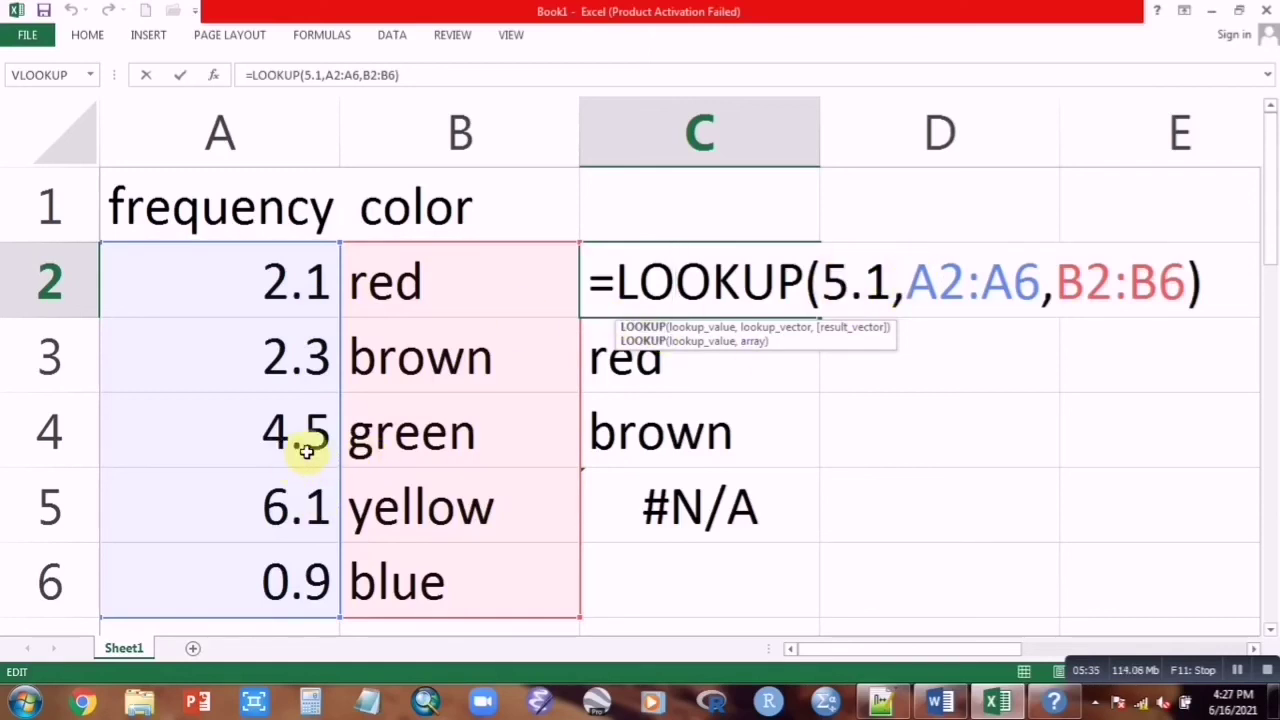
{"action": "key", "text": "Return"}
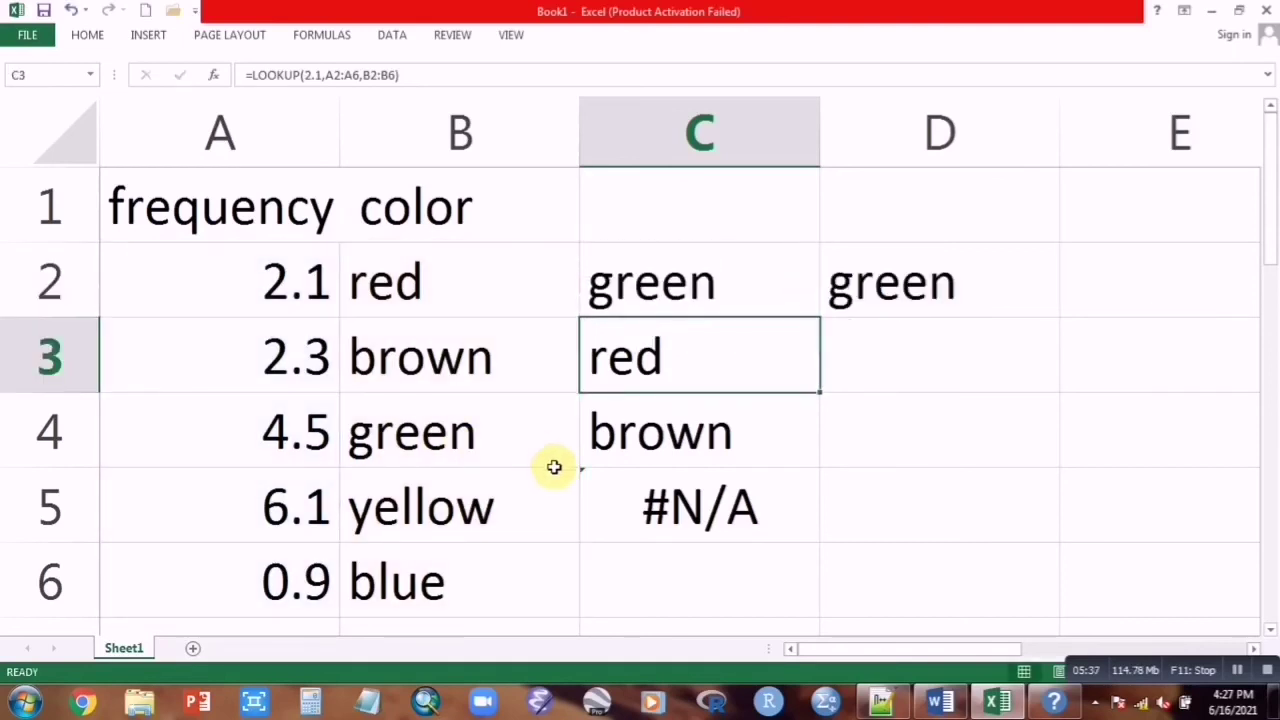
{"action": "double_click", "coordinate": [725, 356]}
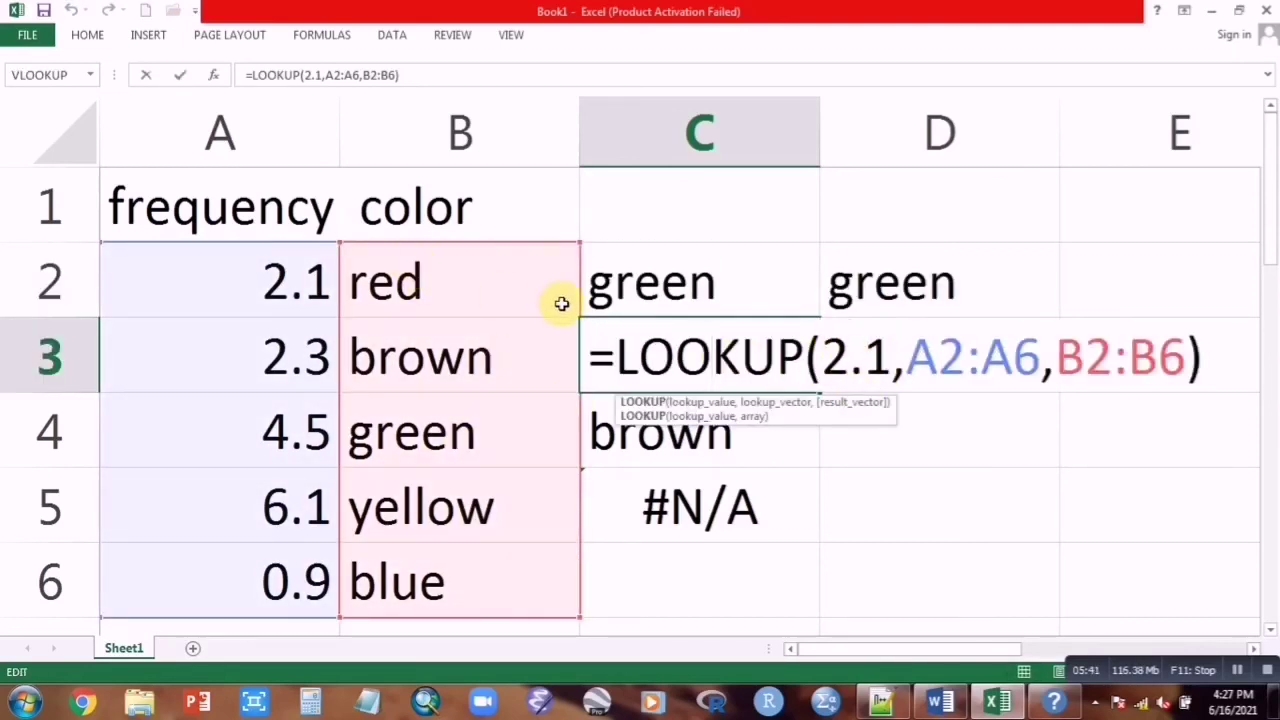
{"action": "key", "text": "Return"}
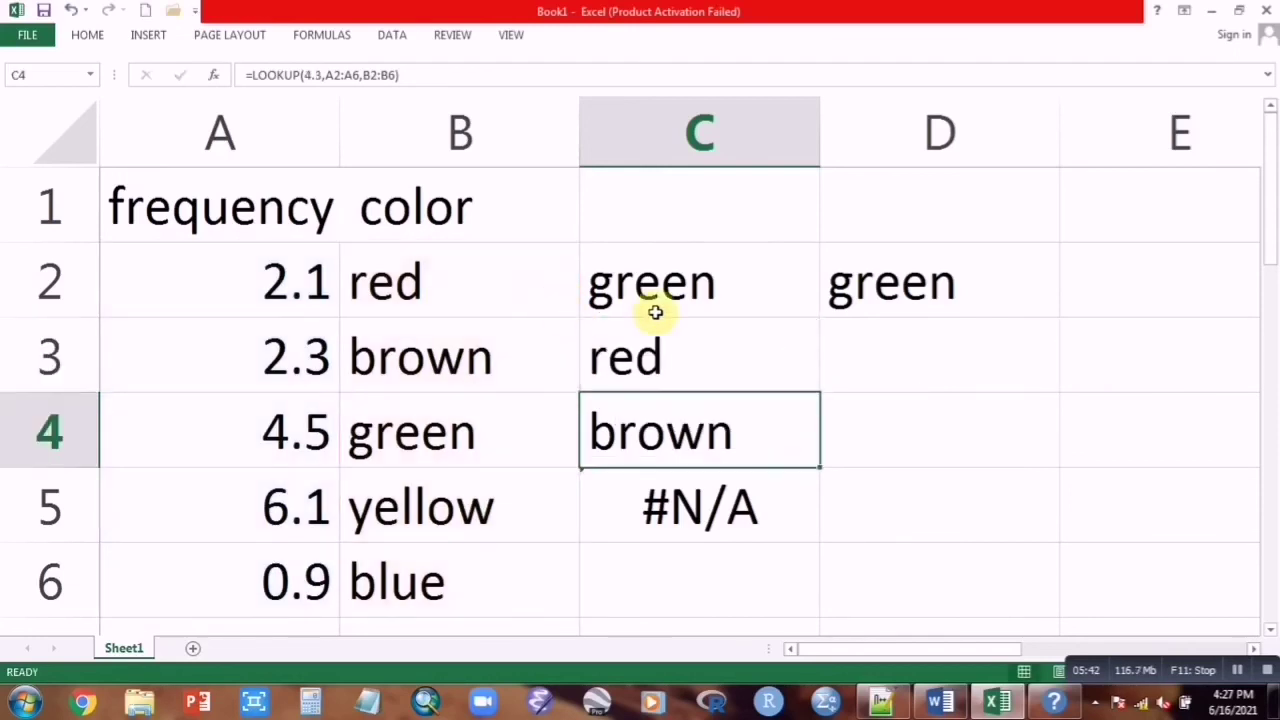
{"action": "double_click", "coordinate": [752, 450]}
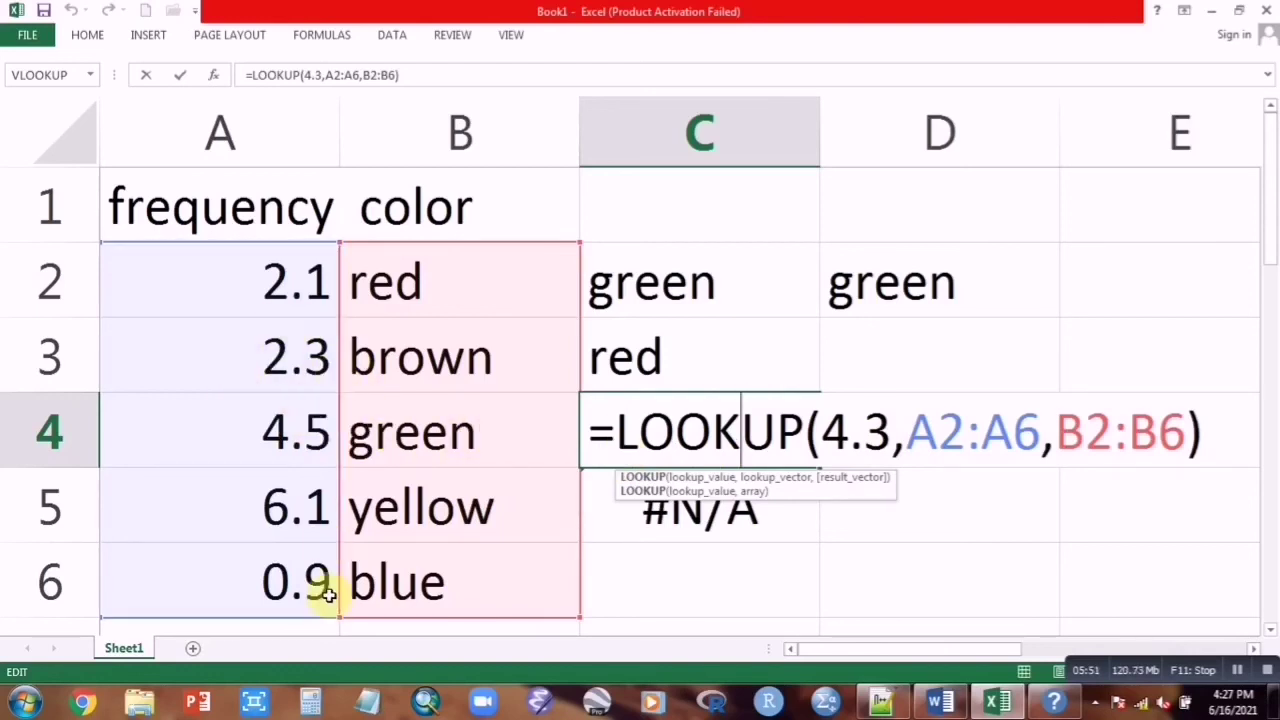
{"action": "key", "text": "Return"}
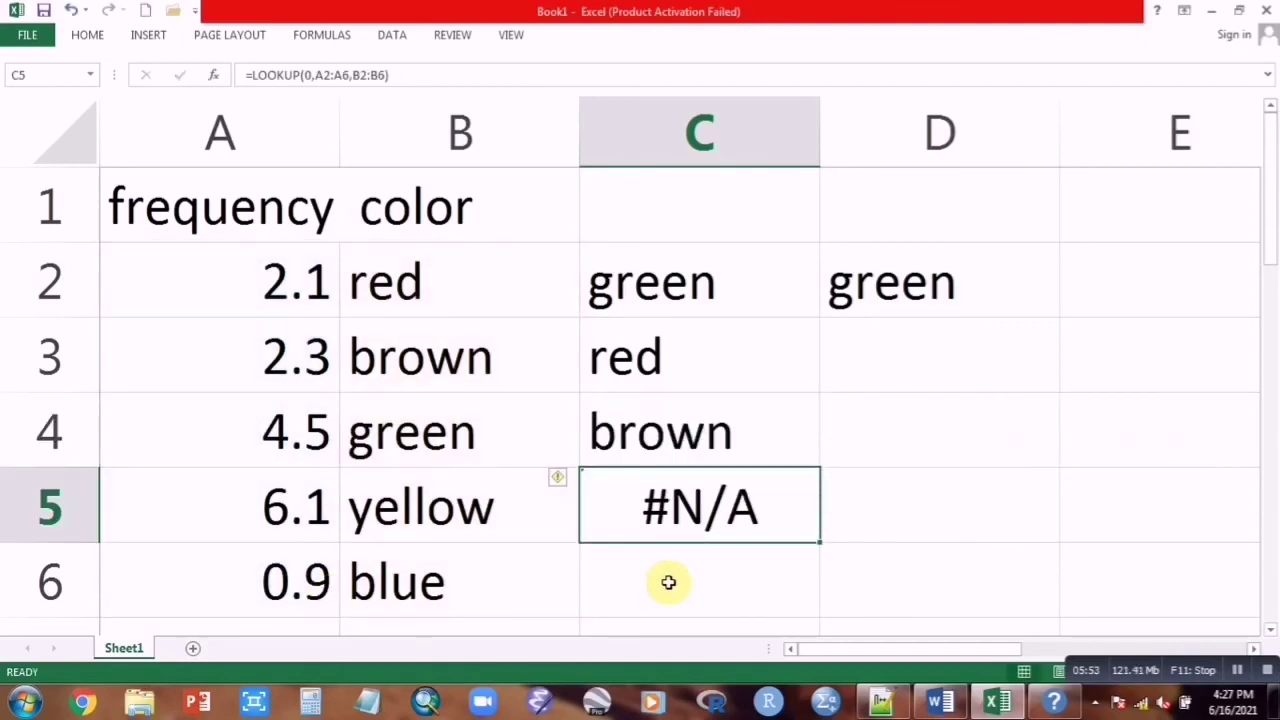
{"action": "double_click", "coordinate": [760, 508]}
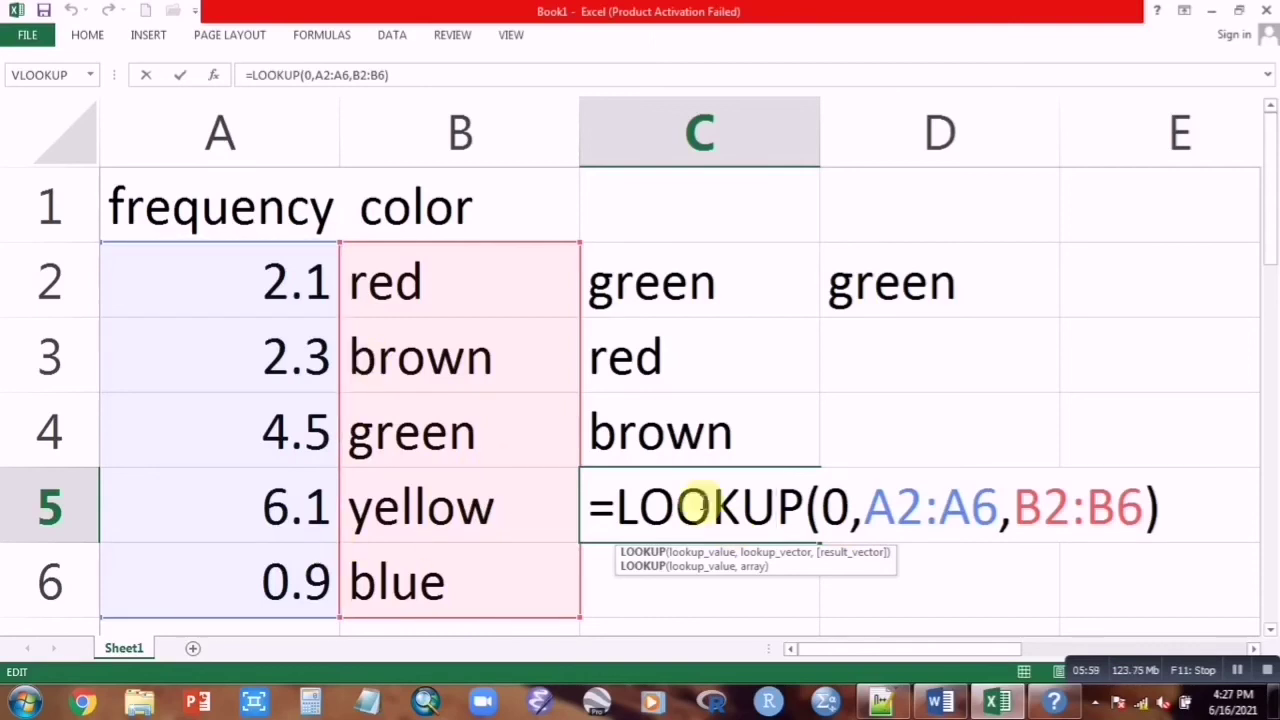
{"action": "key", "text": "Return"}
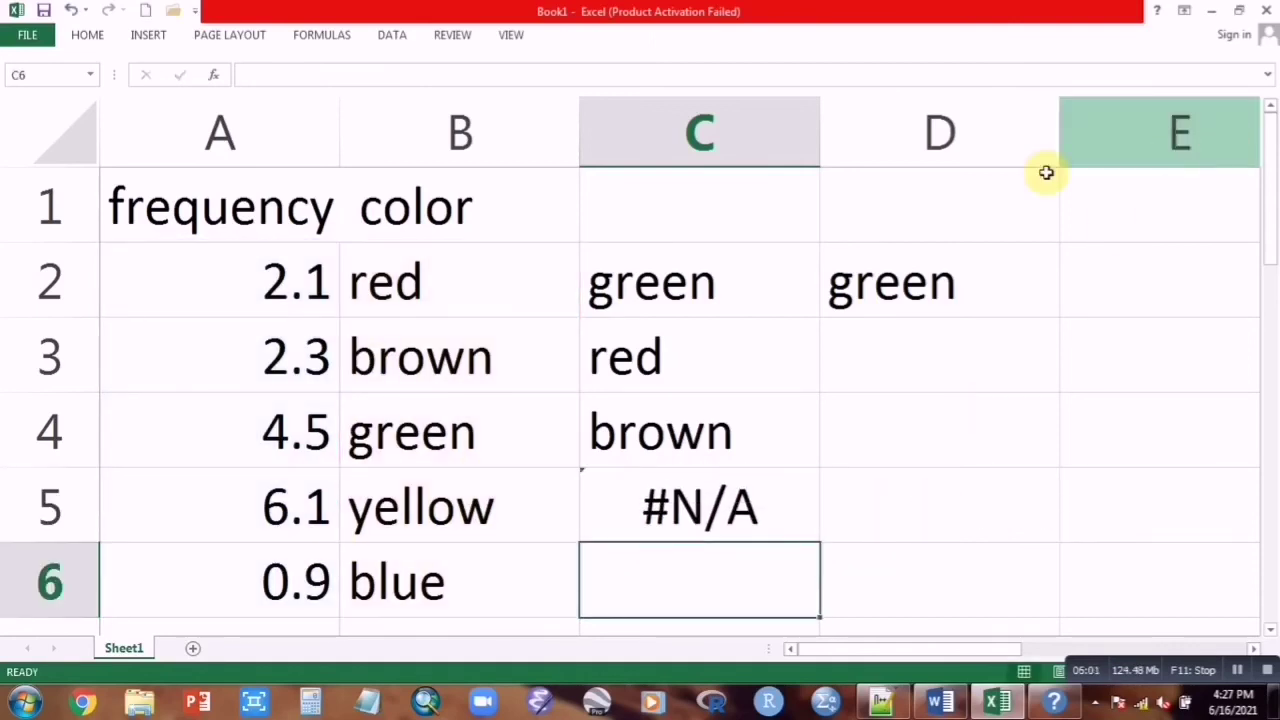
{"action": "double_click", "coordinate": [943, 285]}
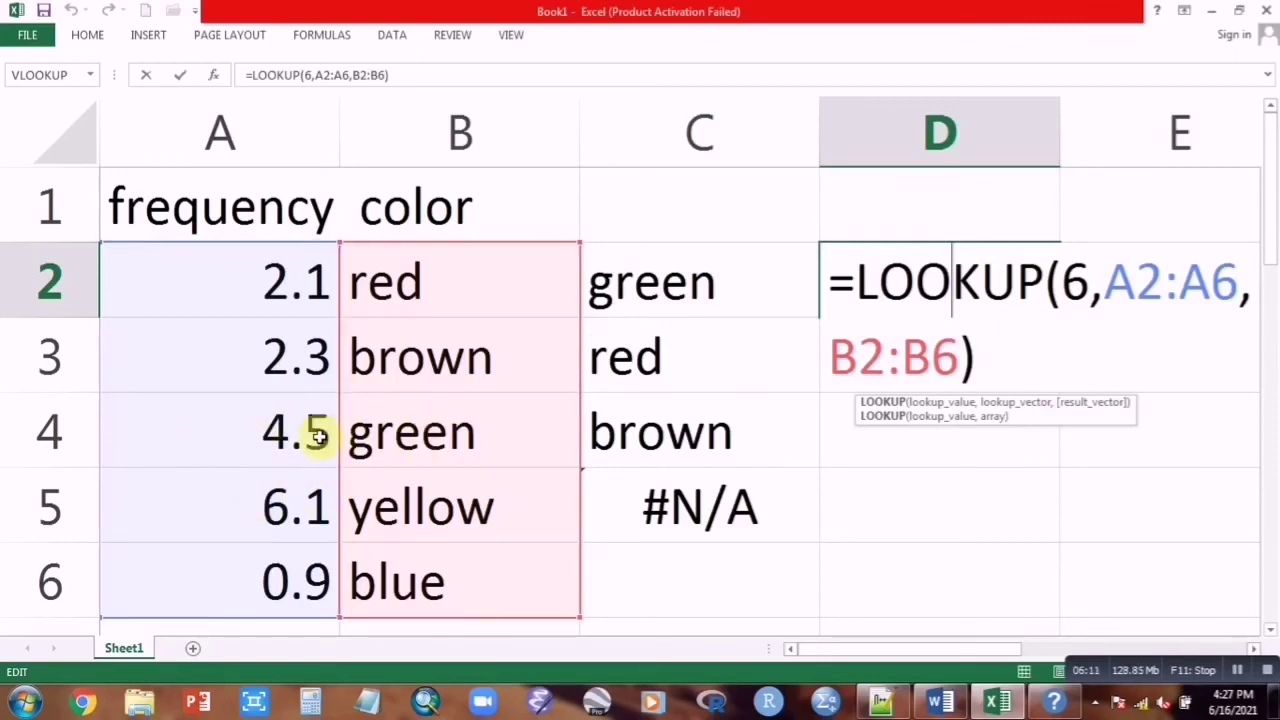
{"action": "key", "text": "Return"}
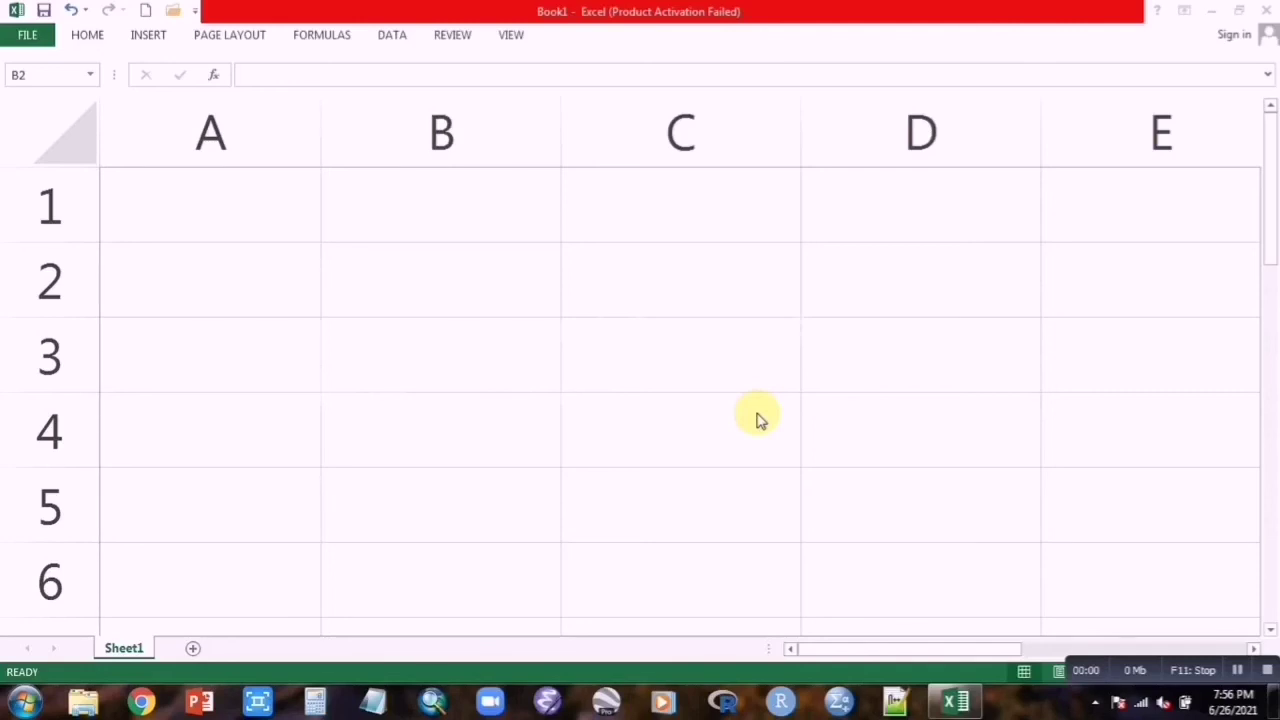
Enter "I love my mom" in A1 of the empty sheet and widen column A to fit the text
{"action": "left_click", "coordinate": [224, 190]}
{"action": "double_click", "coordinate": [225, 190]}
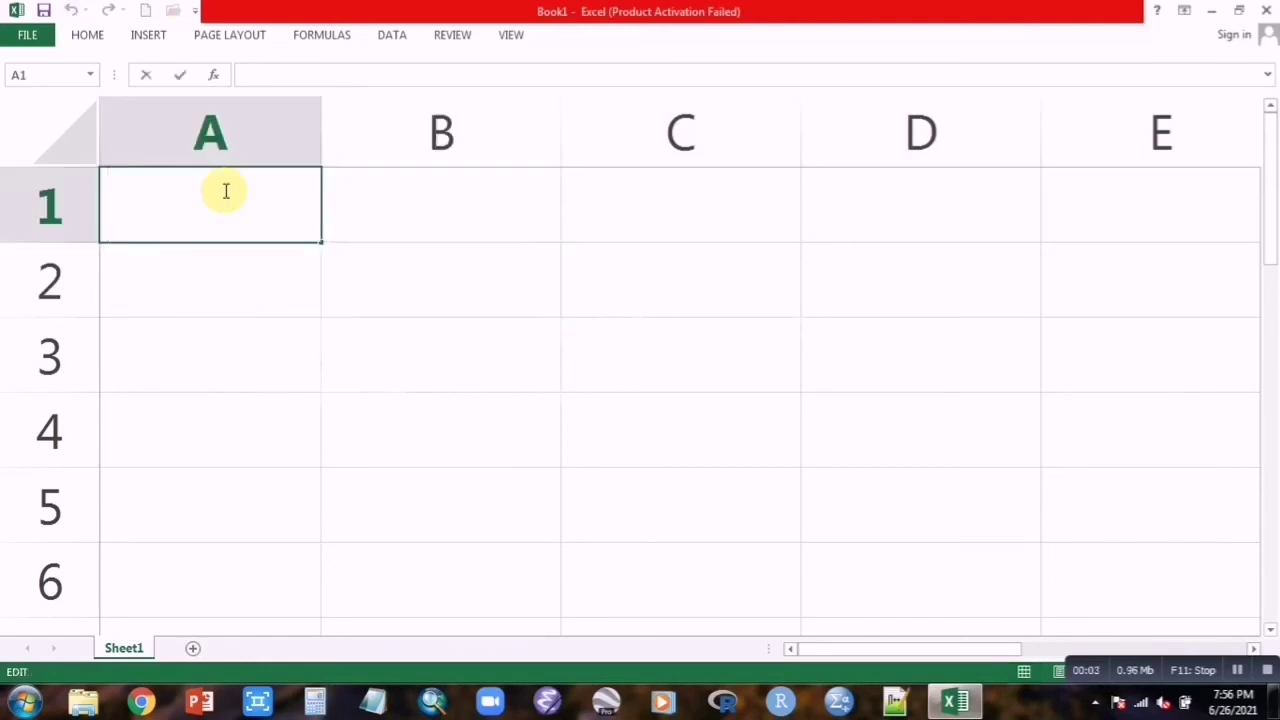
{"action": "type", "text": "I love"}
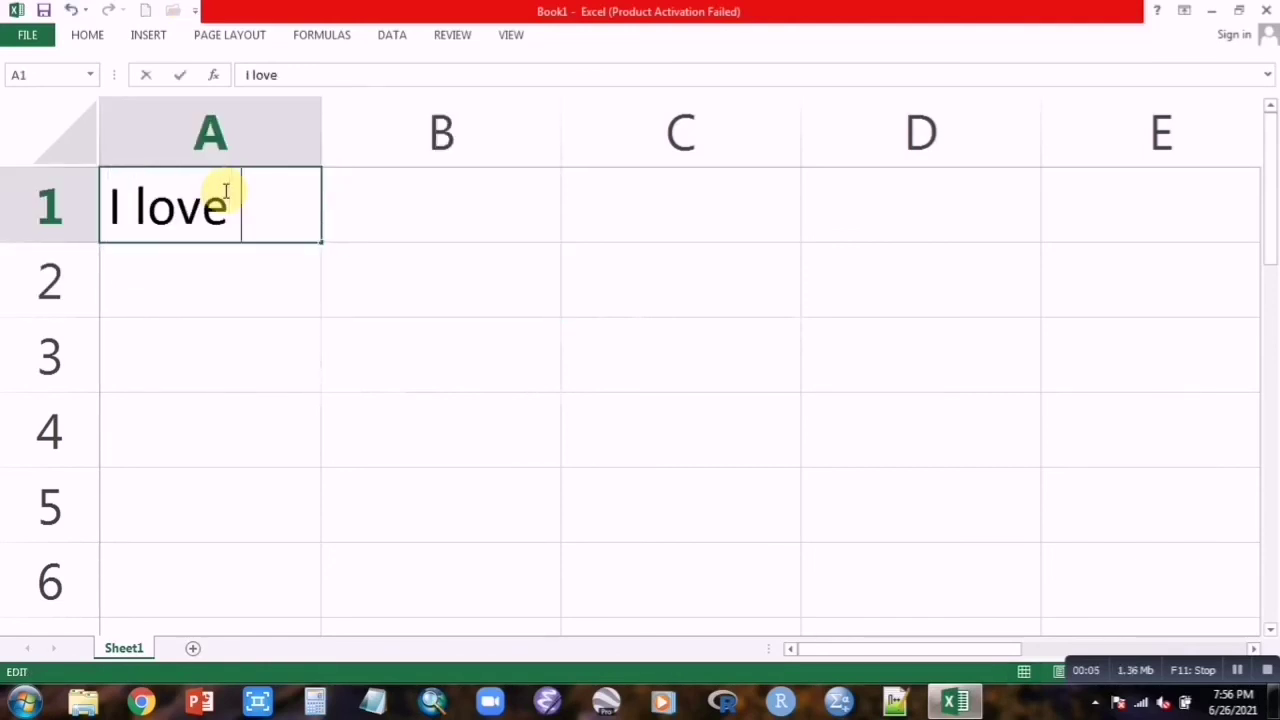
{"action": "type", "text": " my mom"}
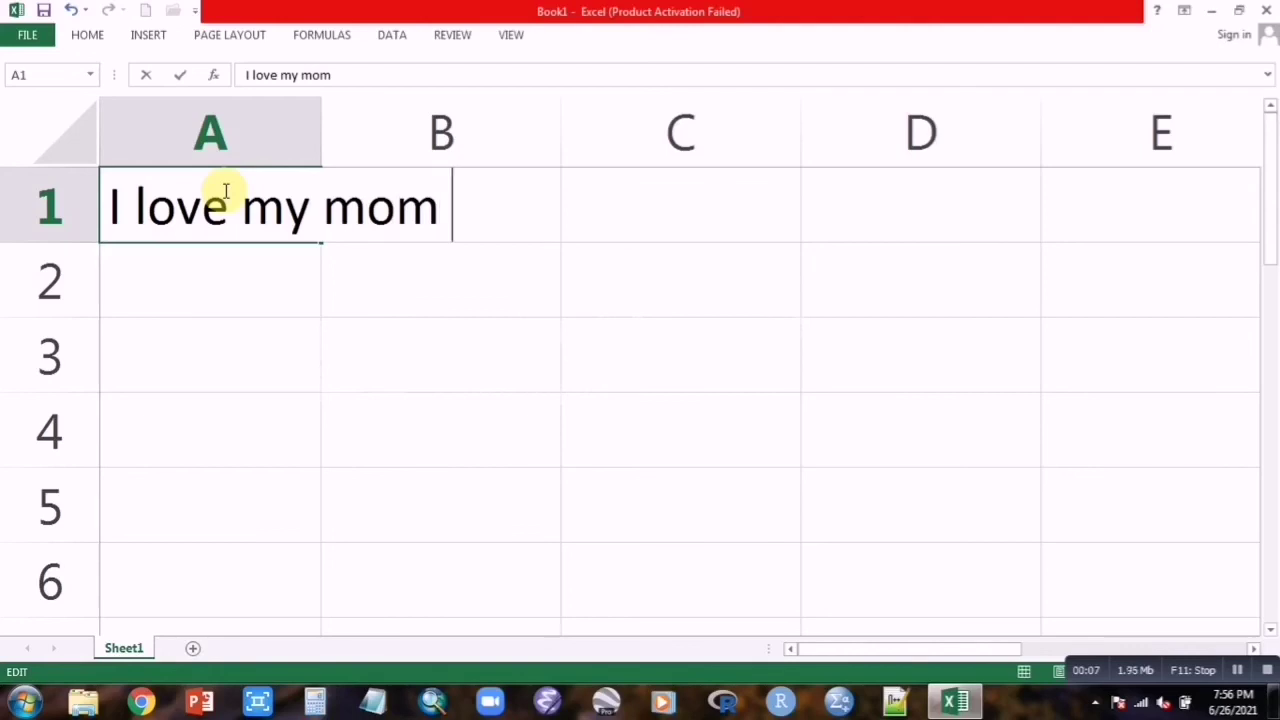
{"action": "key", "text": "Return"}
{"action": "left_click_drag", "start_coordinate": [321, 124], "coordinate": [456, 136]}
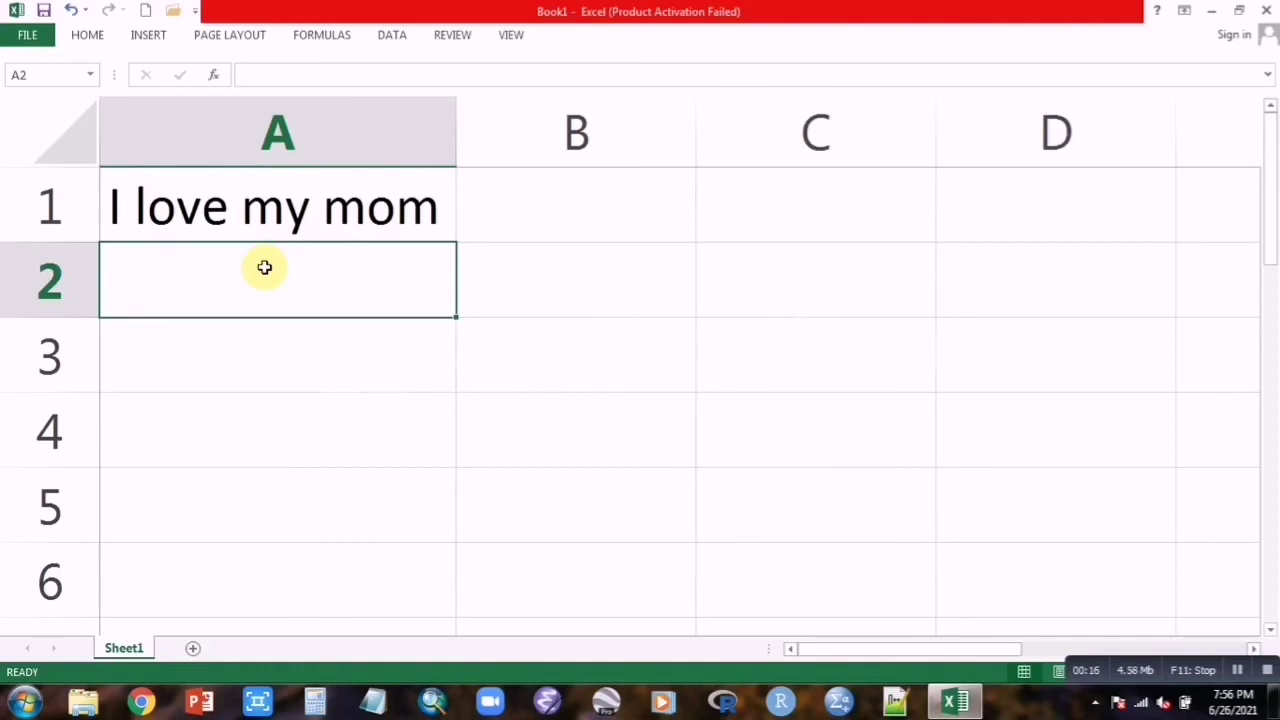
Enter the same sentence without spaces, "ilovemymom", in A2
{"action": "type", "text": "ilove"}
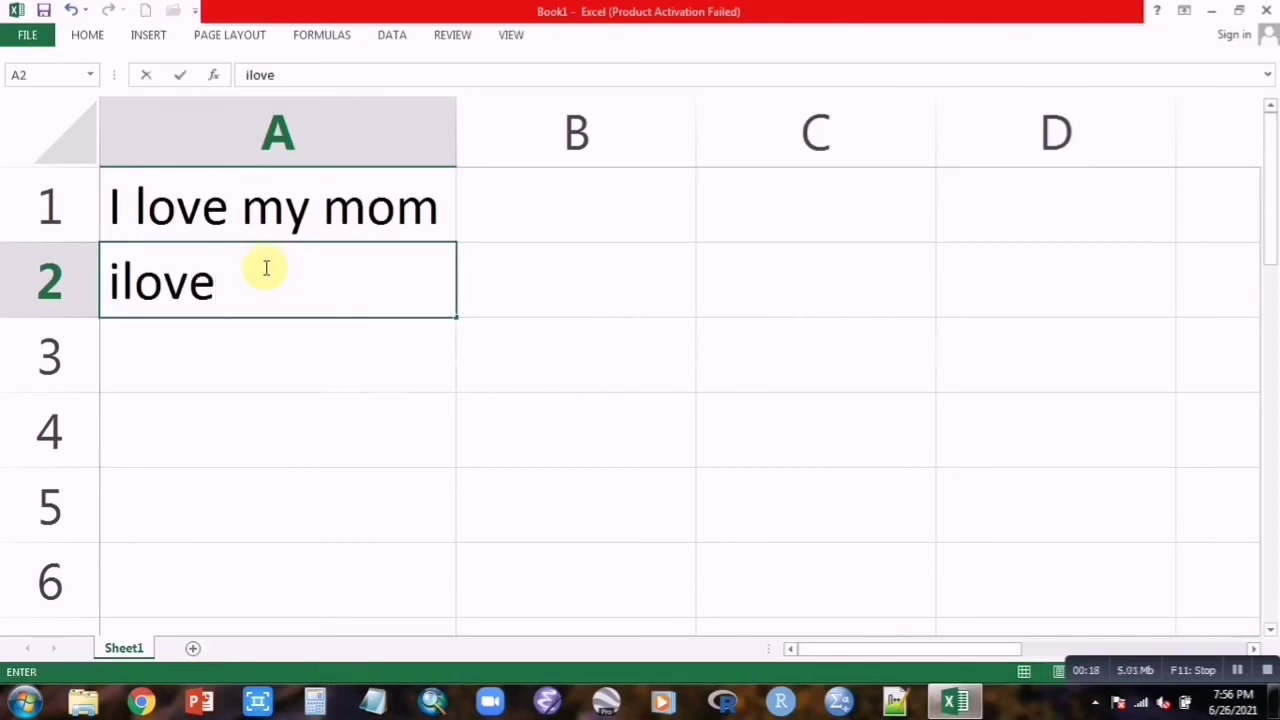
{"action": "type", "text": "mymom"}
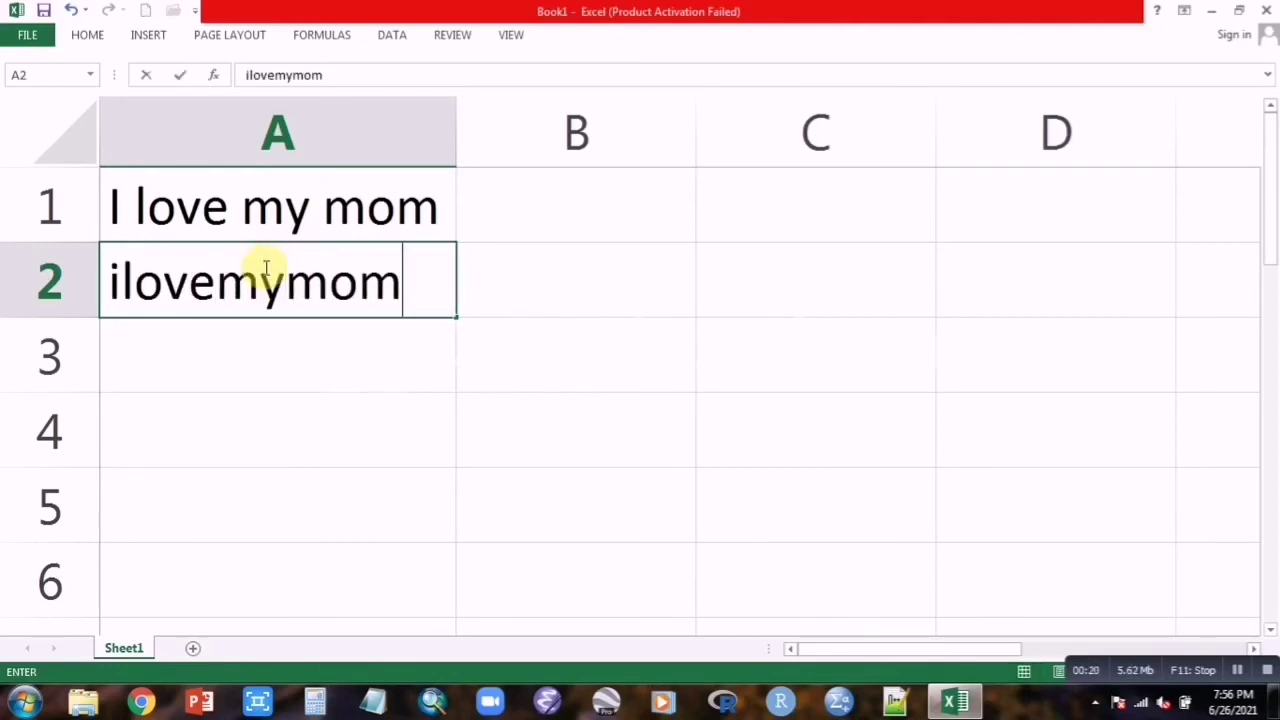
{"action": "left_click", "coordinate": [315, 343]}
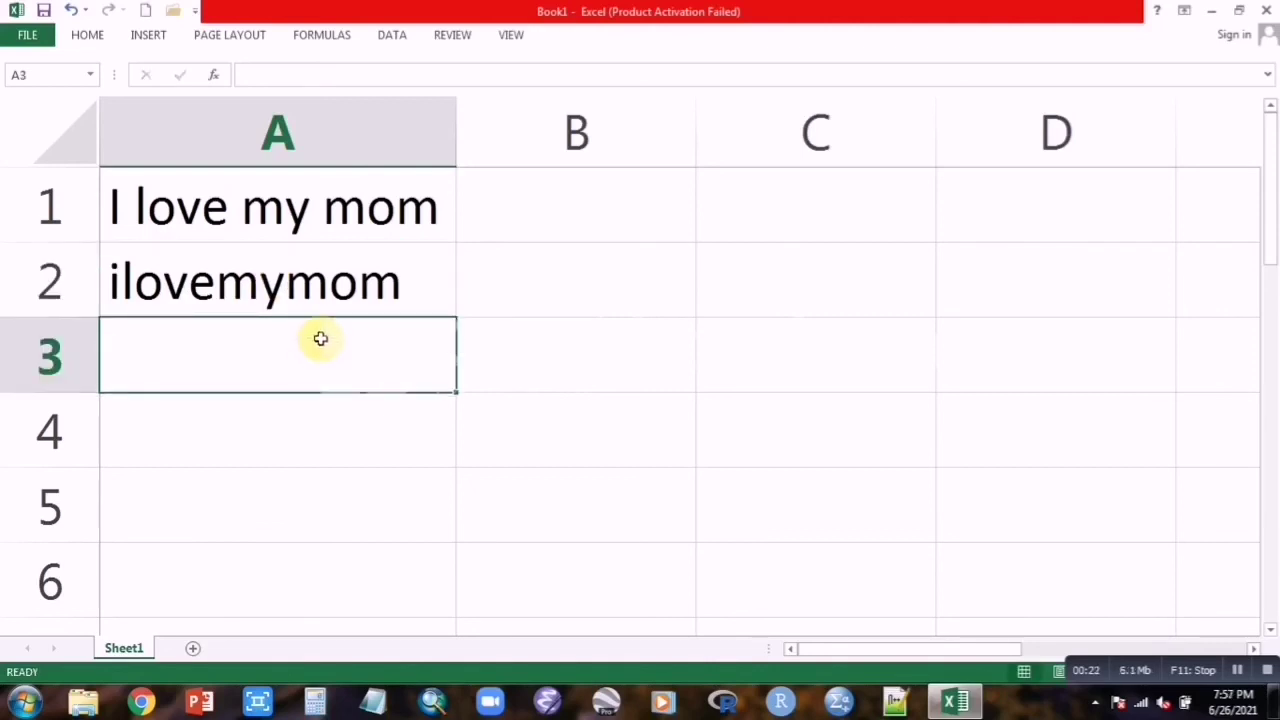
Enter the label "formula result" in B1 and widen column B to fit it
{"action": "left_click", "coordinate": [658, 226]}
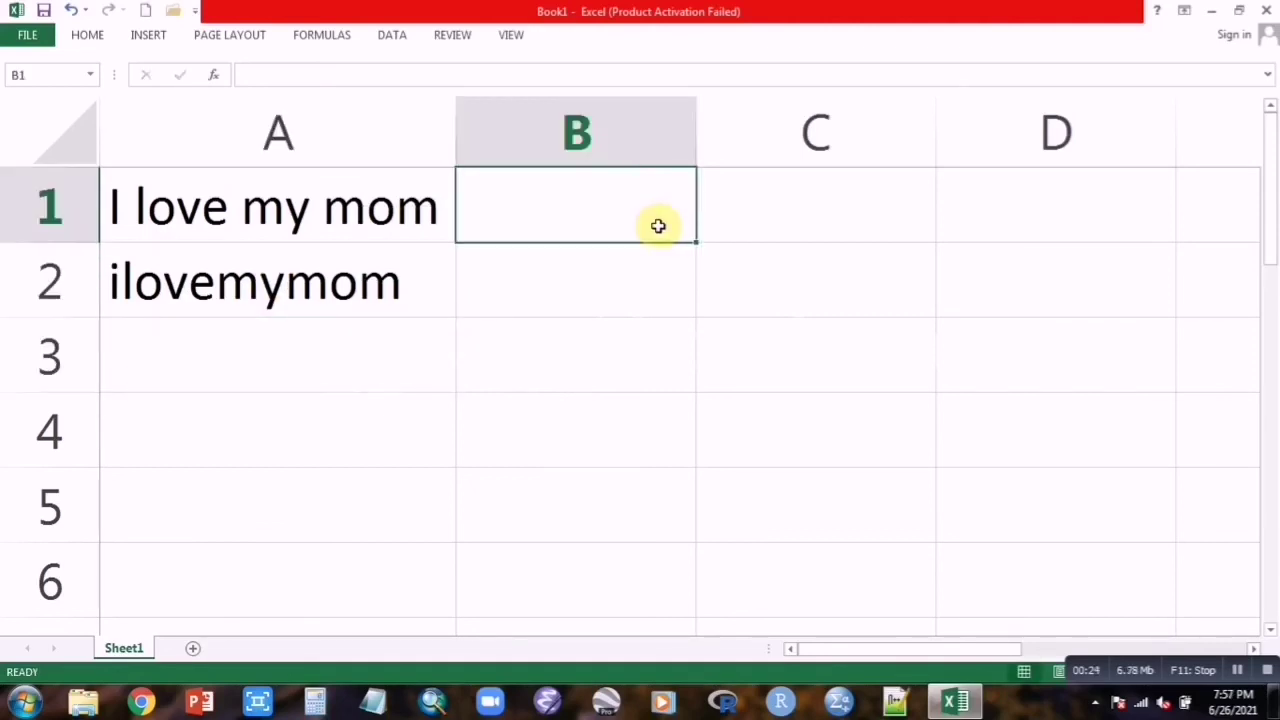
{"action": "type", "text": "formula"}
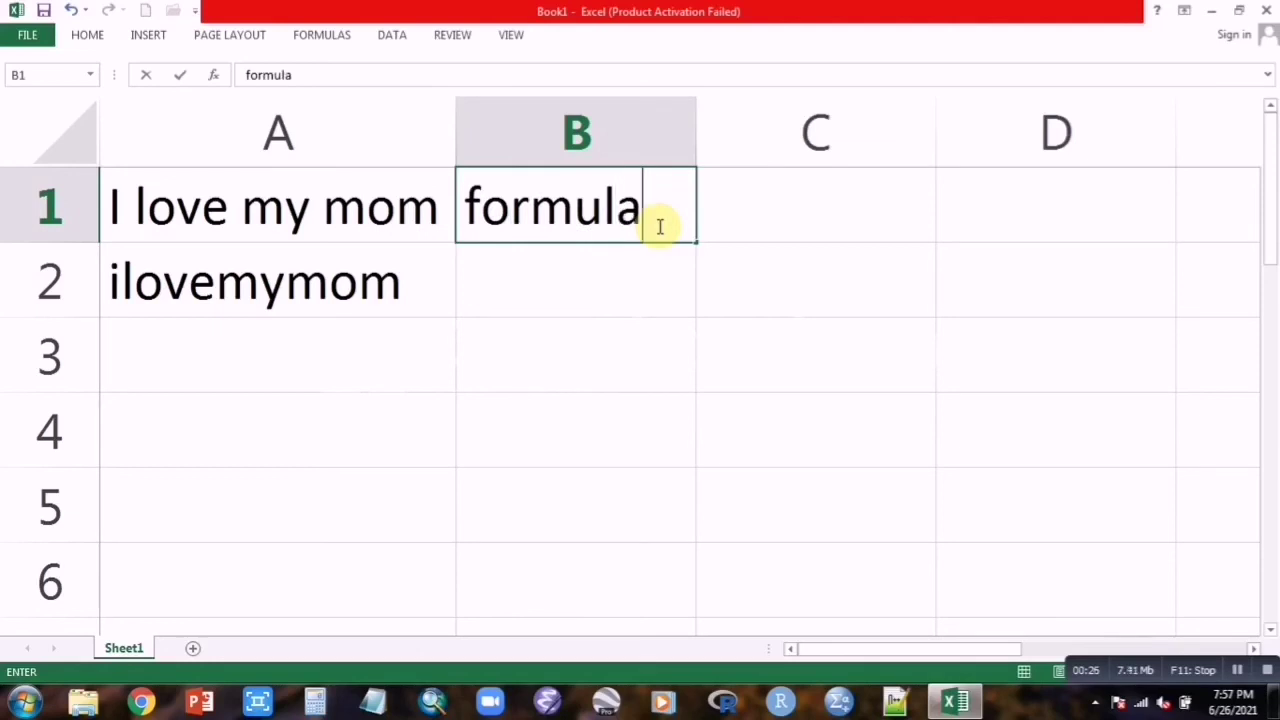
{"action": "type", "text": " result"}
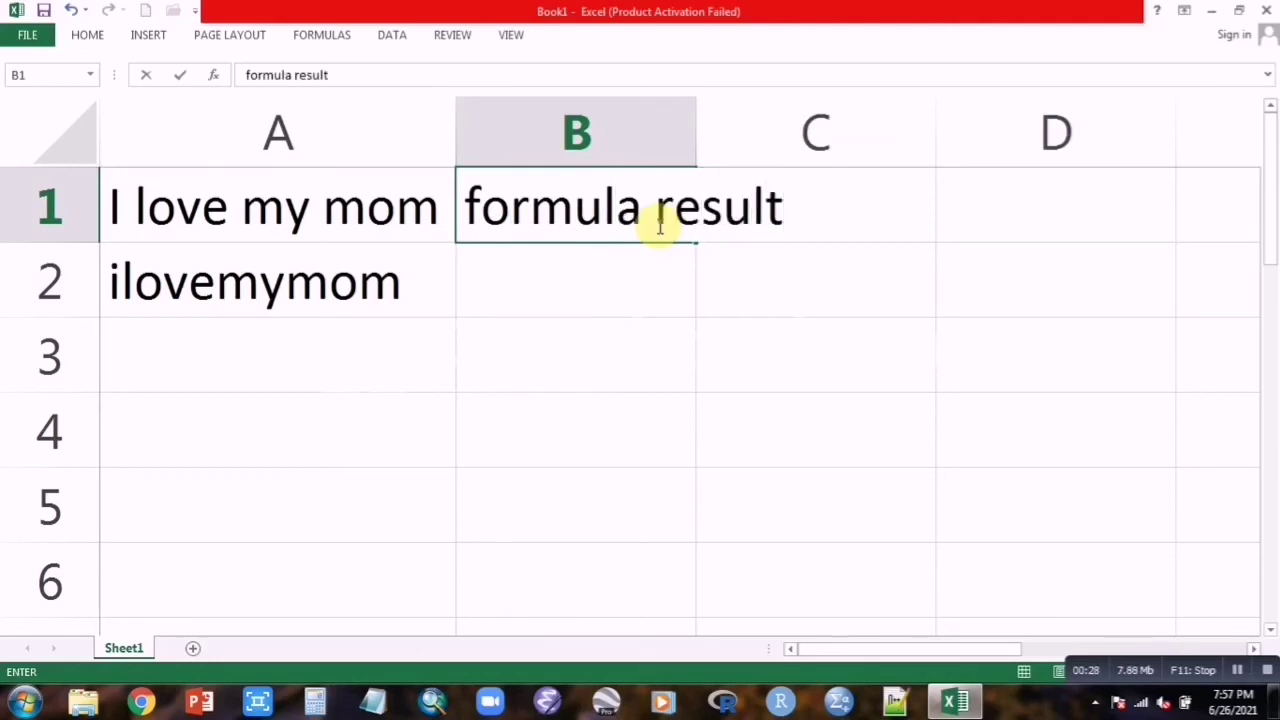
{"action": "left_click", "coordinate": [774, 311]}
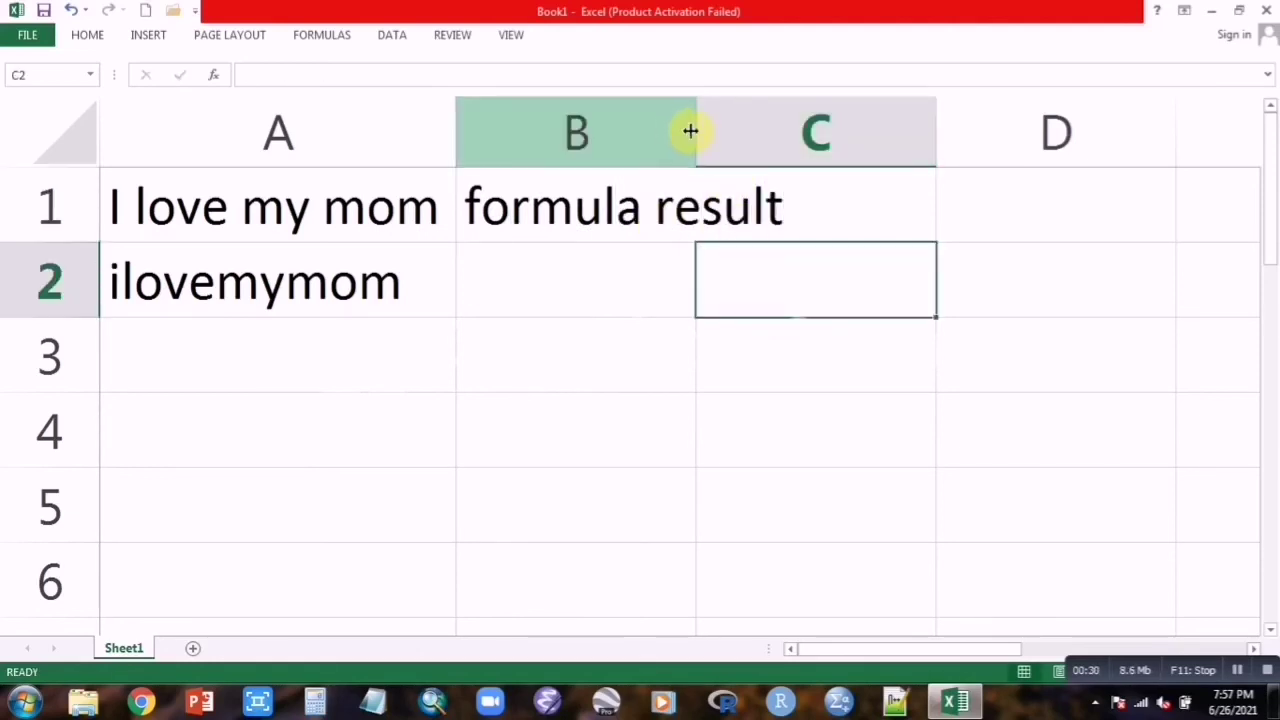
{"action": "left_click_drag", "start_coordinate": [690, 131], "coordinate": [789, 128]}
Enter a LEN formula in C1 that counts the characters of the text in A1
{"action": "left_click", "coordinate": [881, 194]}
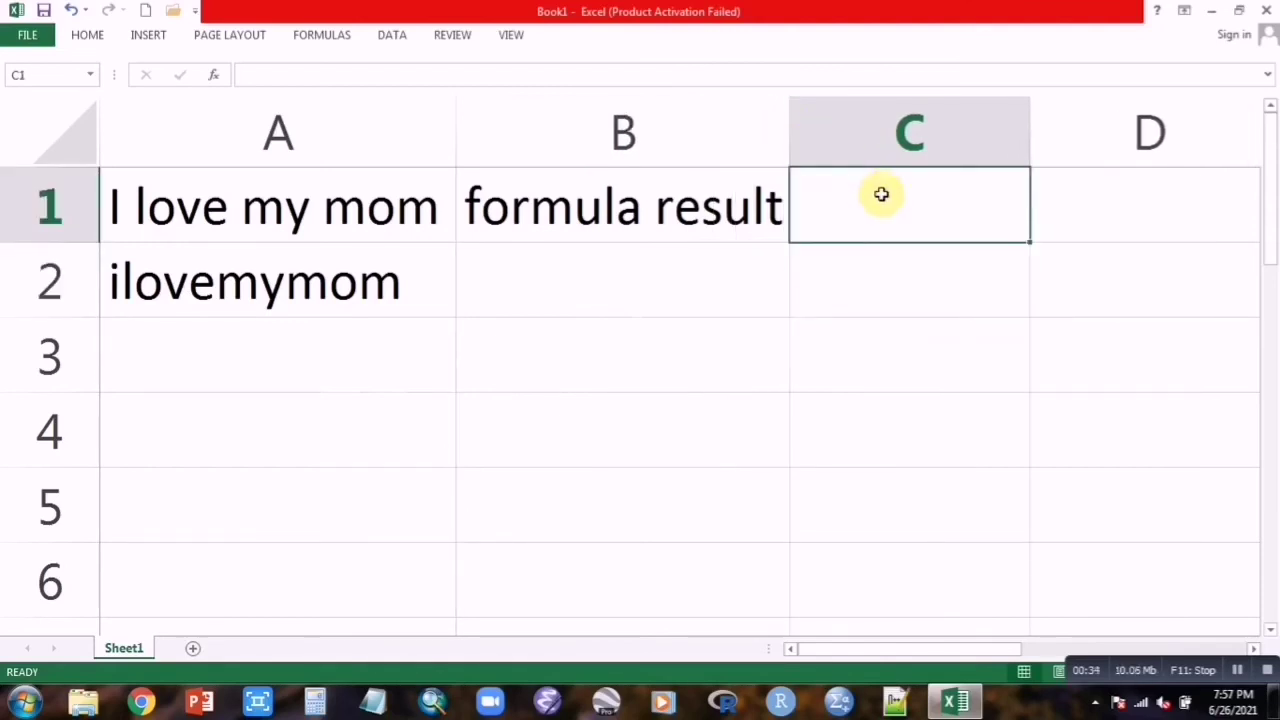
{"action": "type", "text": "=len"}
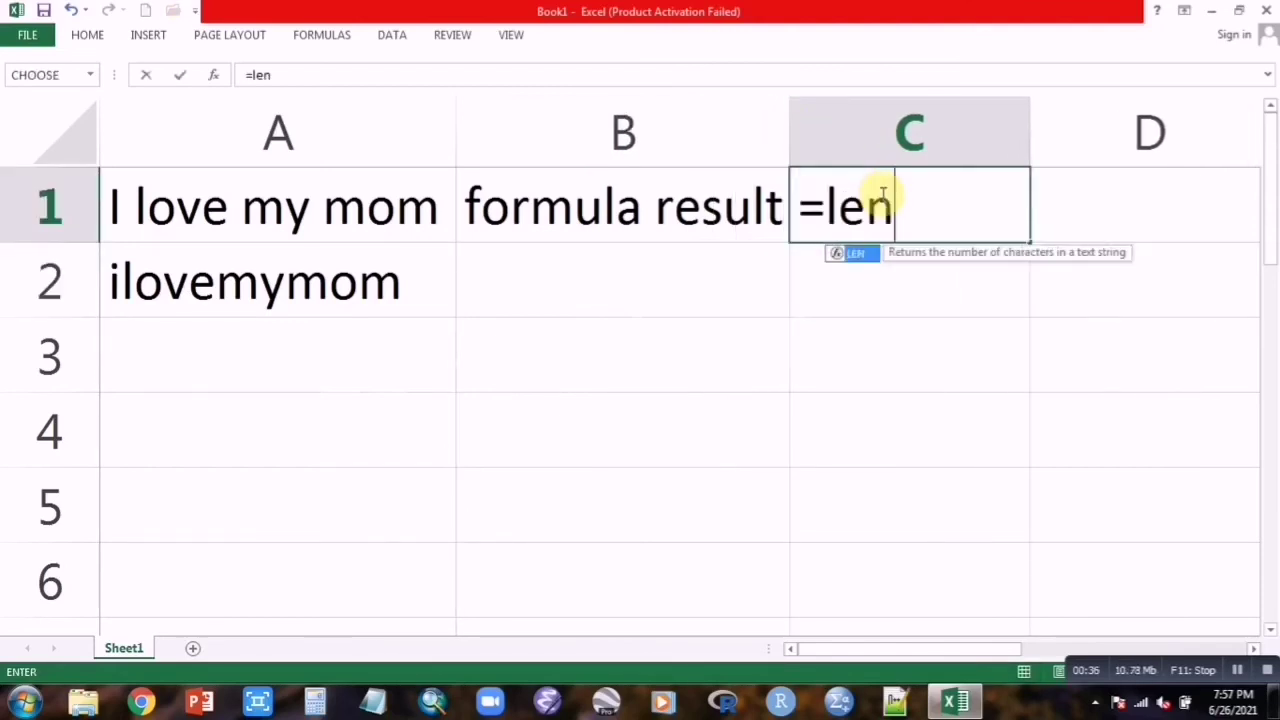
{"action": "double_click", "coordinate": [852, 257]}
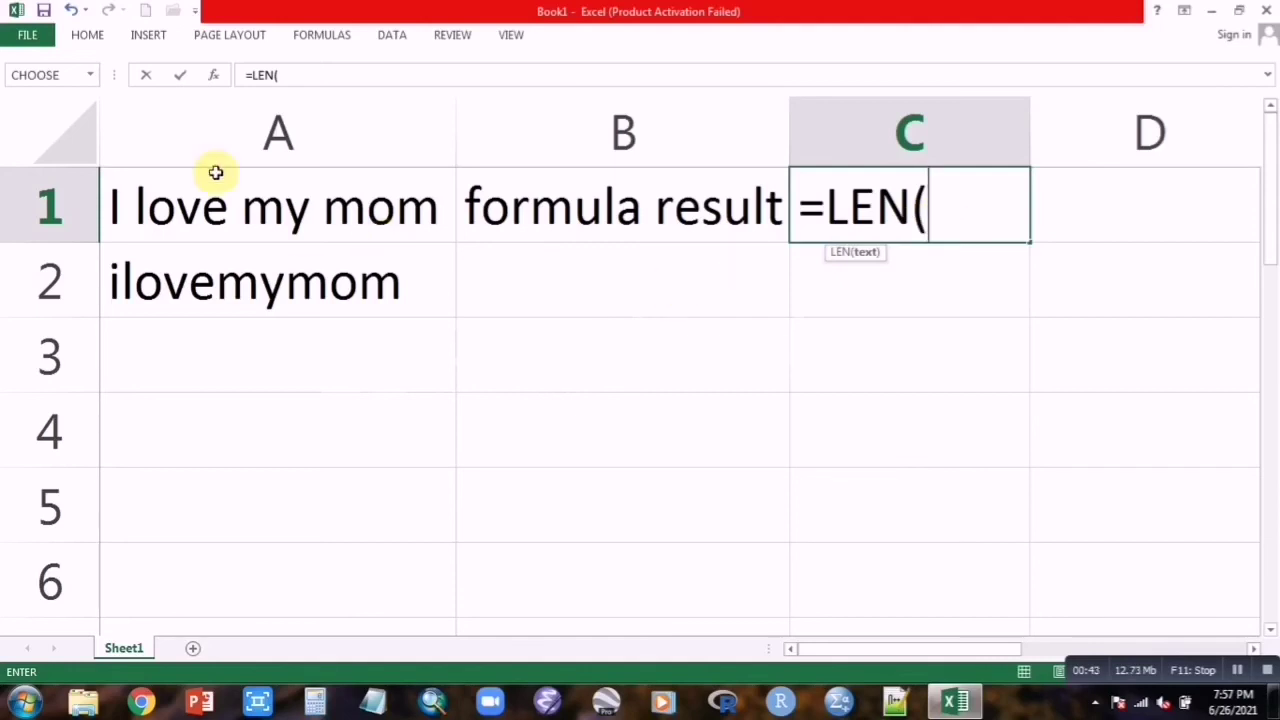
{"action": "left_click", "coordinate": [161, 193]}
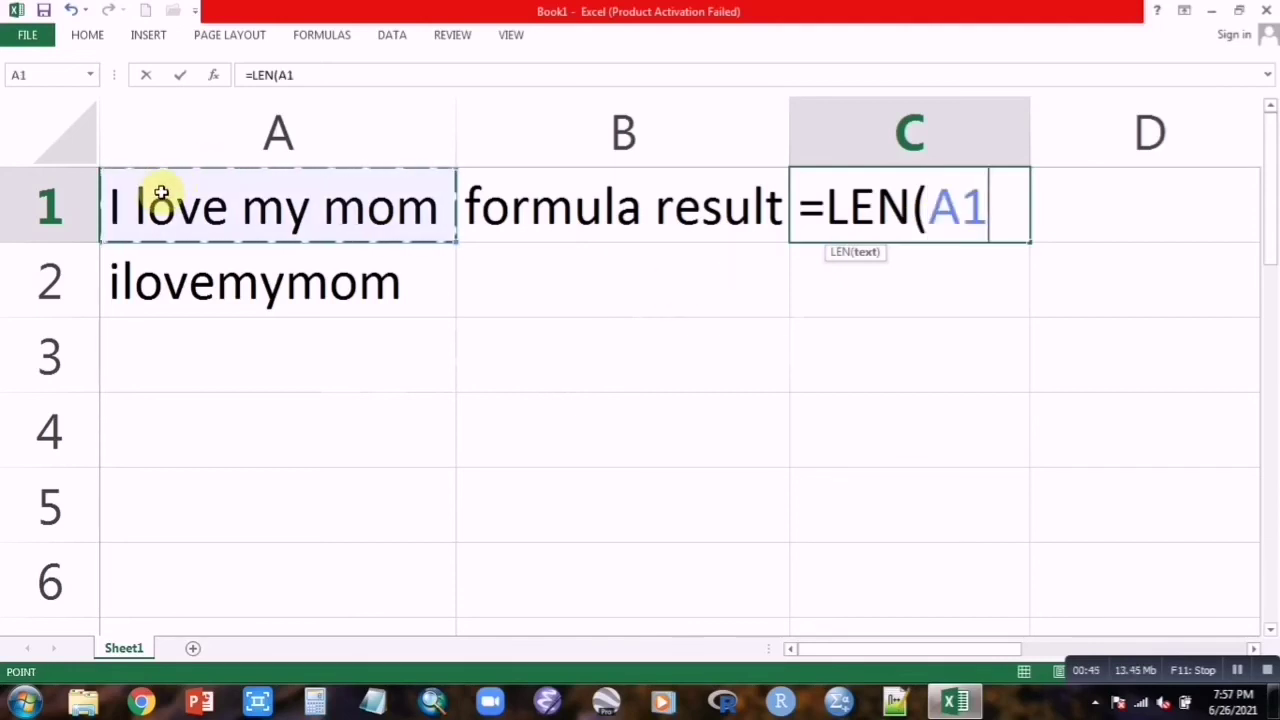
{"action": "type", "text": ")"}
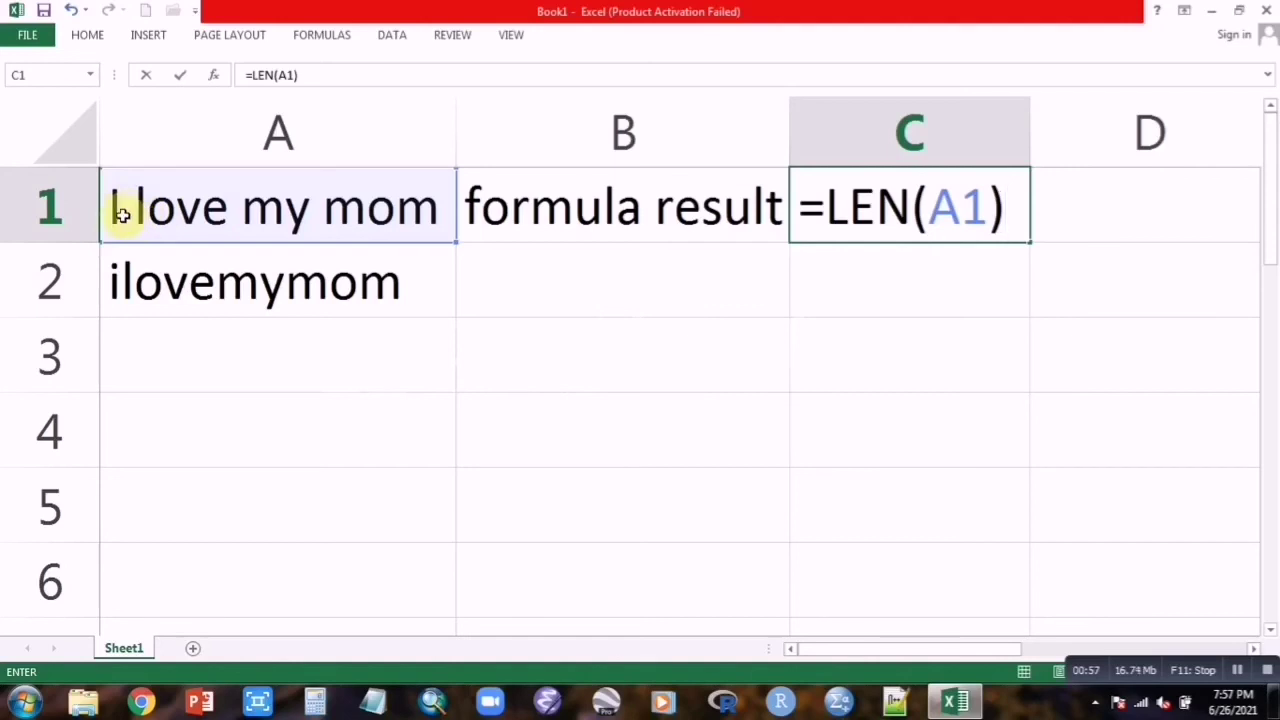
{"action": "key", "text": "Return"}
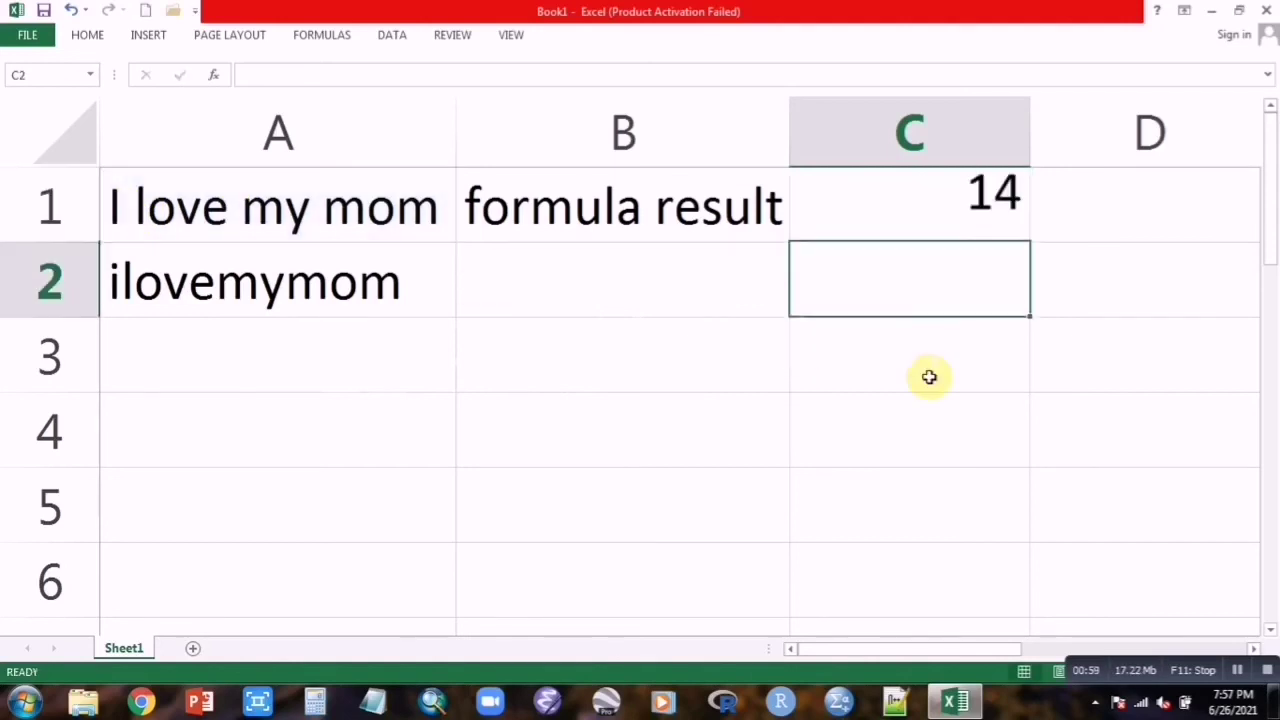
Enter a LEN formula in C2 that counts the characters of the unspaced text in A2
{"action": "left_click", "coordinate": [590, 276]}
{"action": "left_click", "coordinate": [910, 295]}
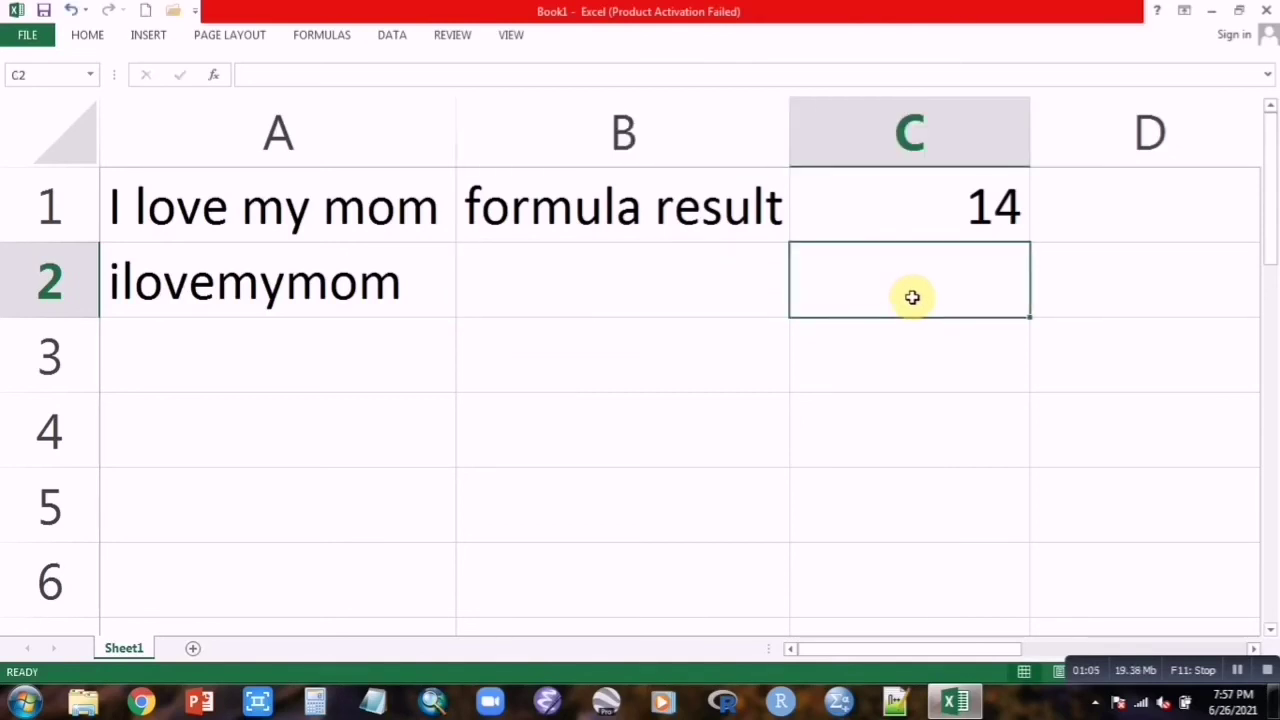
{"action": "type", "text": "=len"}
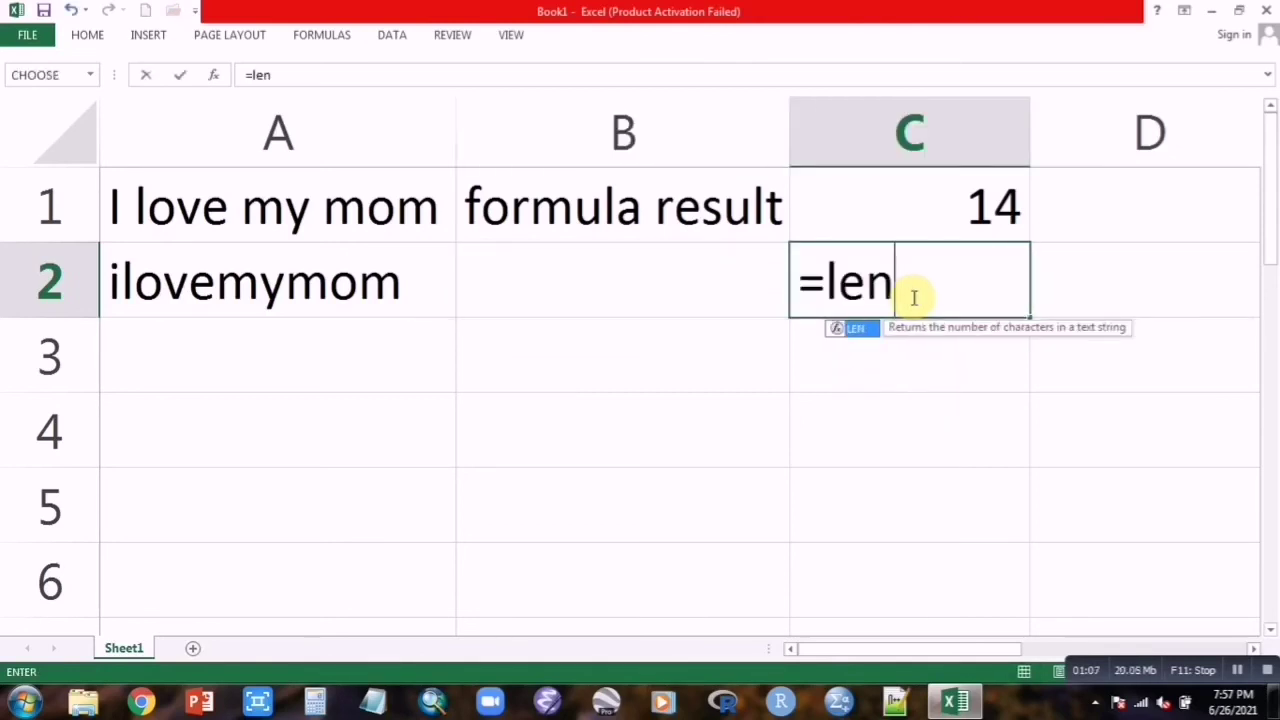
{"action": "double_click", "coordinate": [855, 330]}
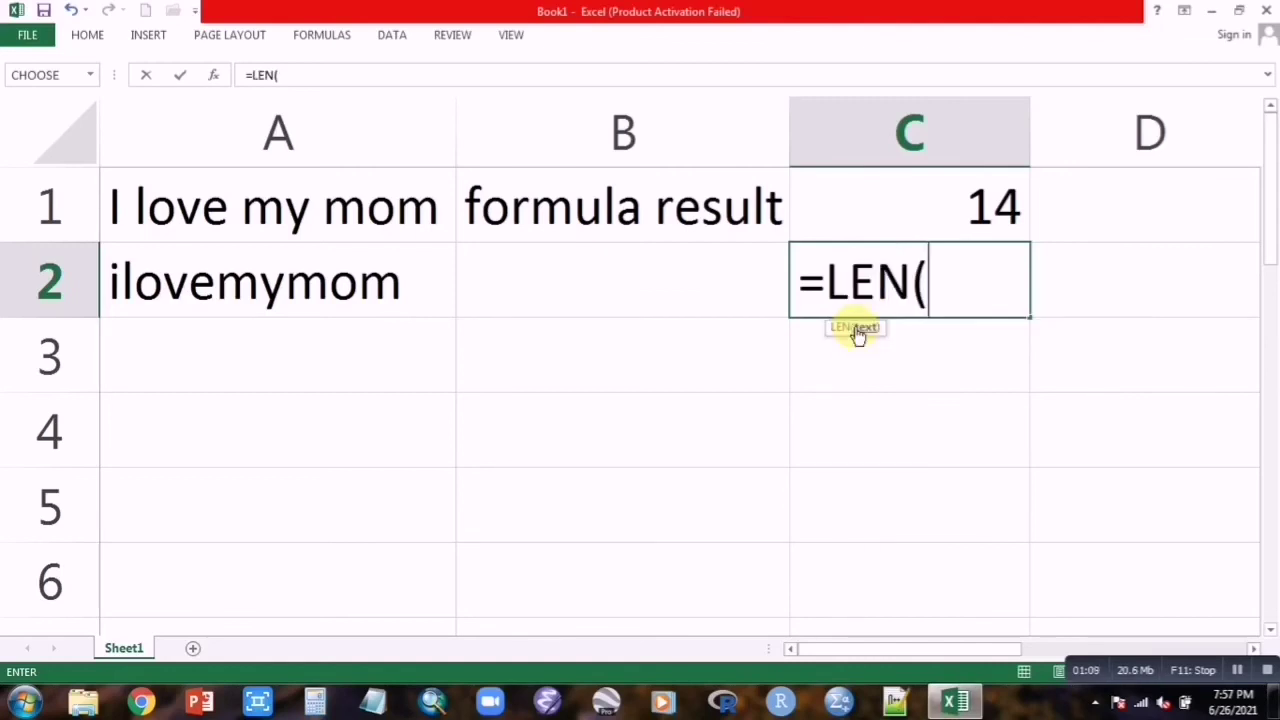
{"action": "left_click", "coordinate": [339, 288]}
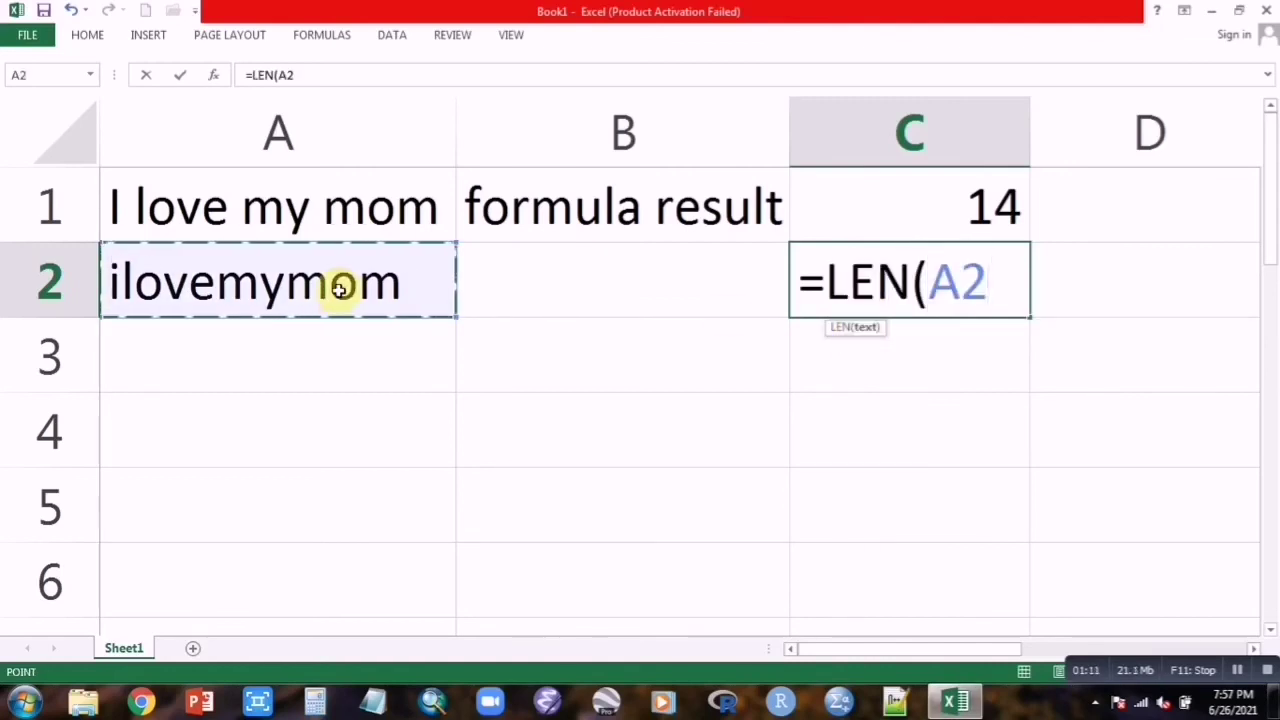
{"action": "type", "text": ")"}
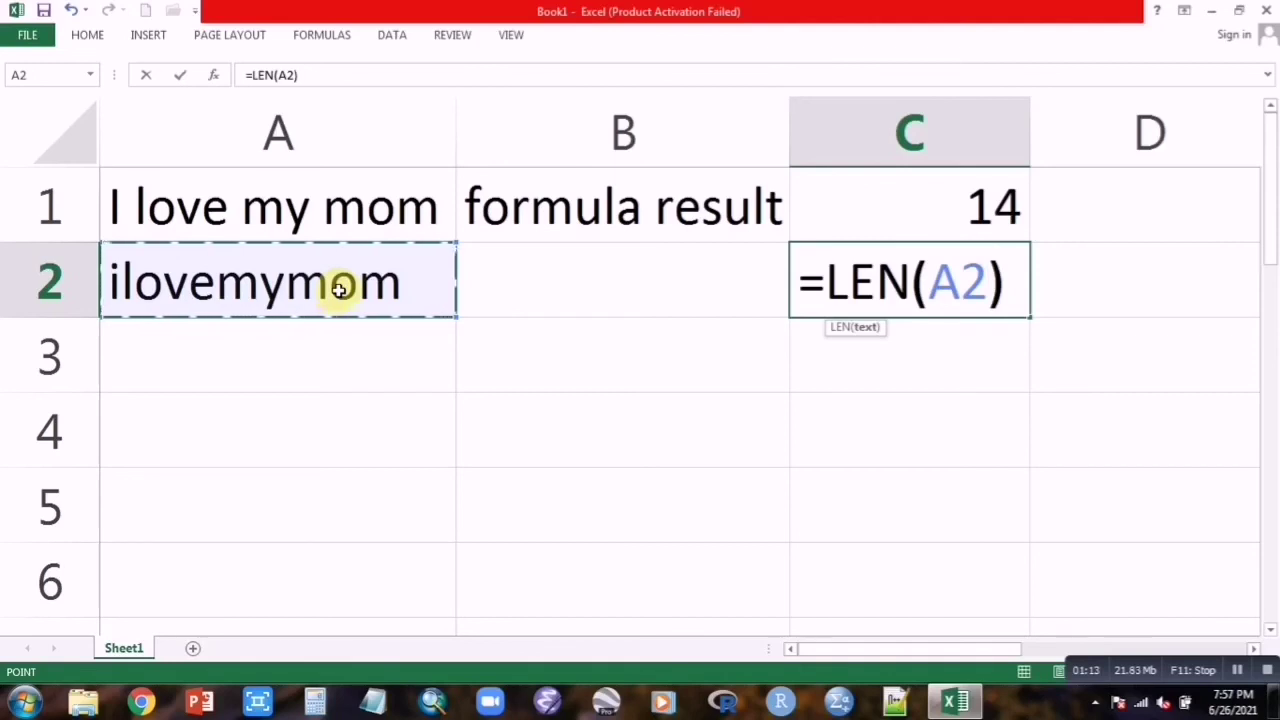
{"action": "key", "text": "Return"}
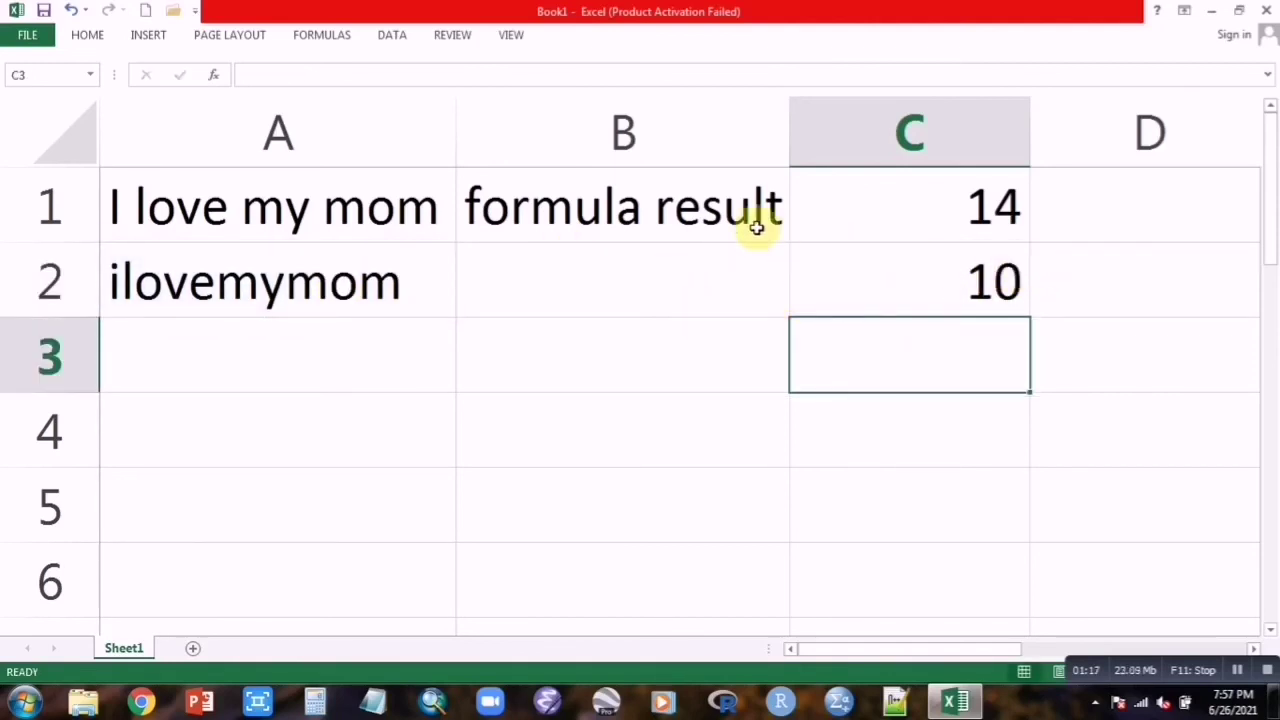
Review the LEN formulas in C2 and C1 to see which text cell each one references
{"action": "left_click", "coordinate": [752, 288]}
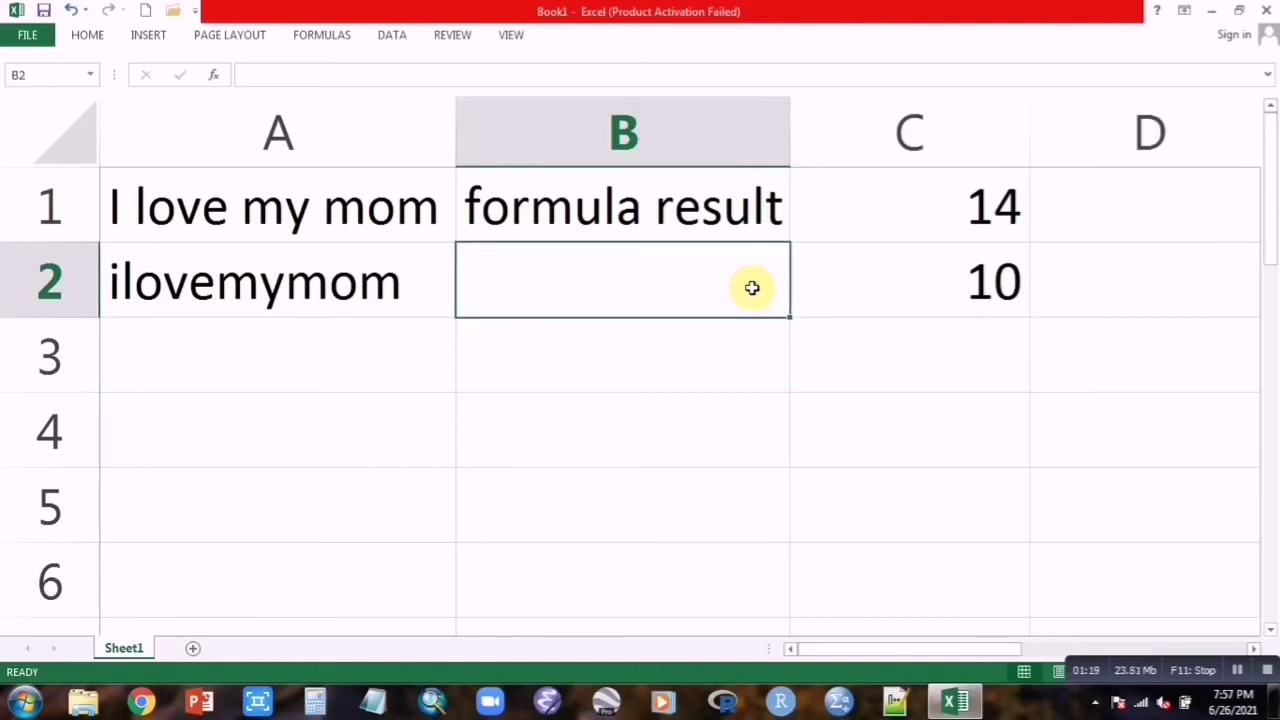
{"action": "double_click", "coordinate": [949, 280]}
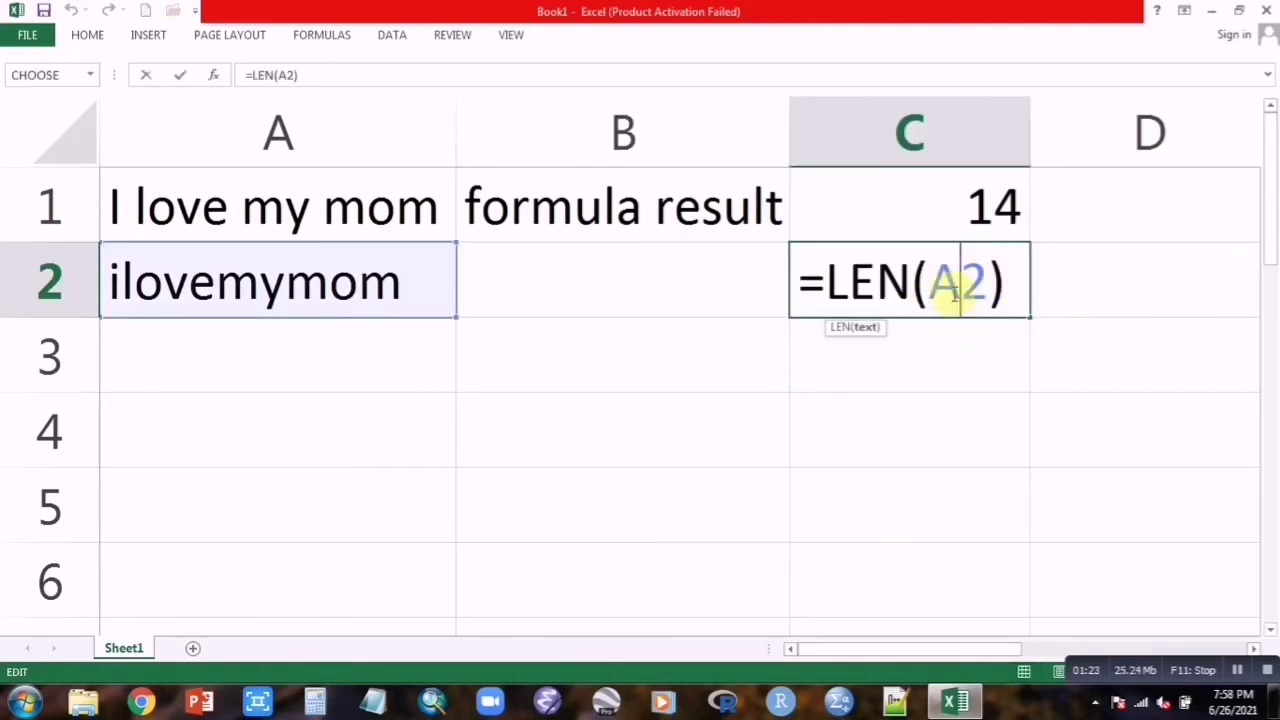
{"action": "left_click", "coordinate": [1063, 290]}
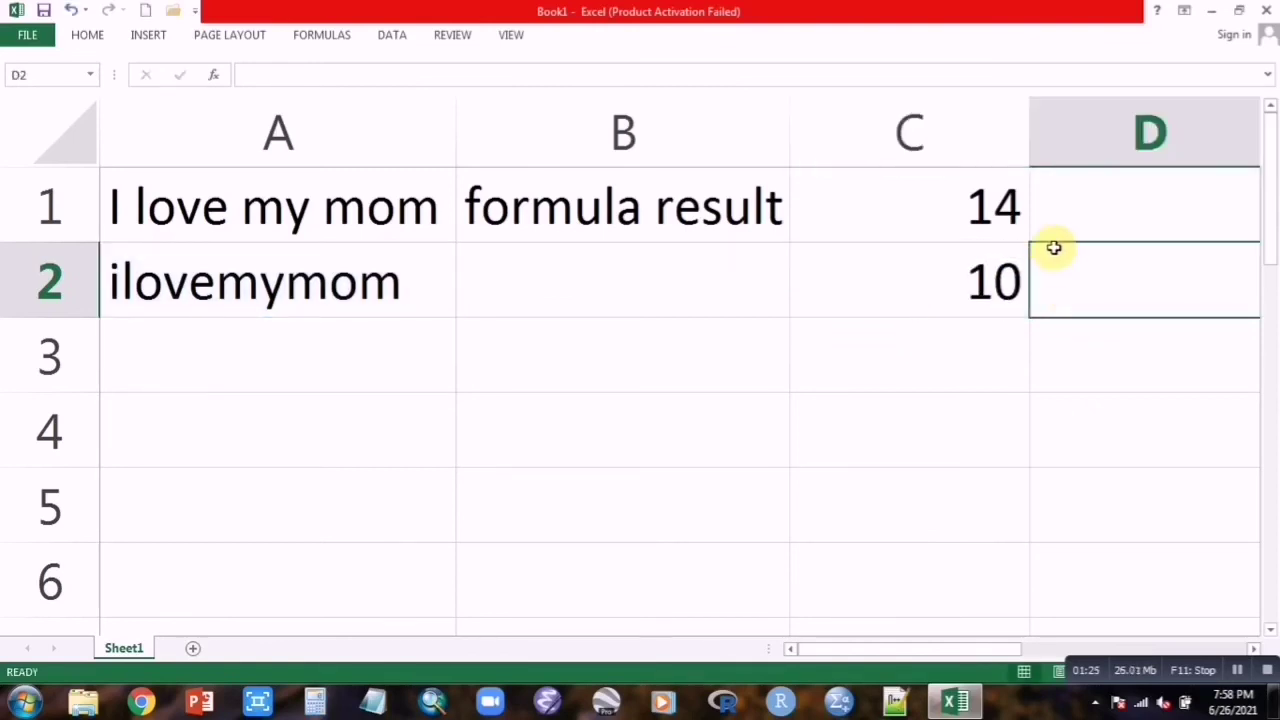
{"action": "double_click", "coordinate": [929, 209]}
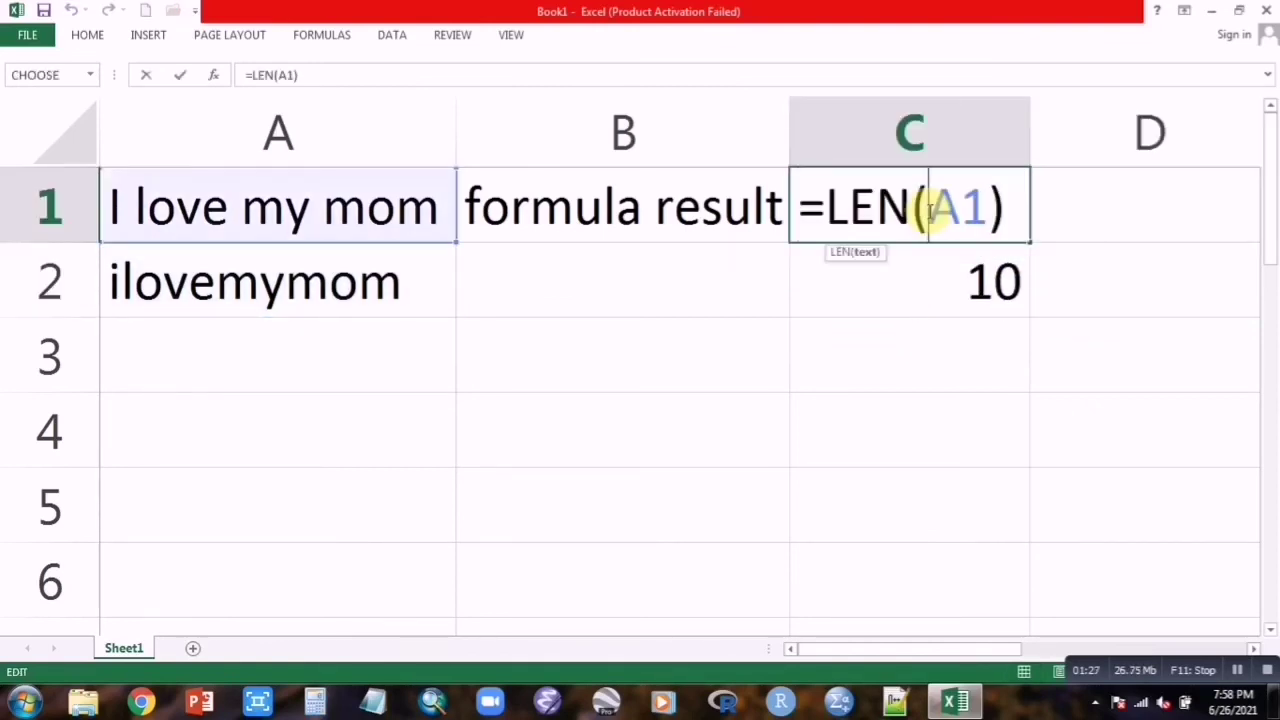
{"action": "key", "text": "Return"}
Enter the text "I am going to" in A3, with extra spaces before "to"
{"action": "left_click", "coordinate": [146, 370]}
{"action": "type", "text": "I a"}
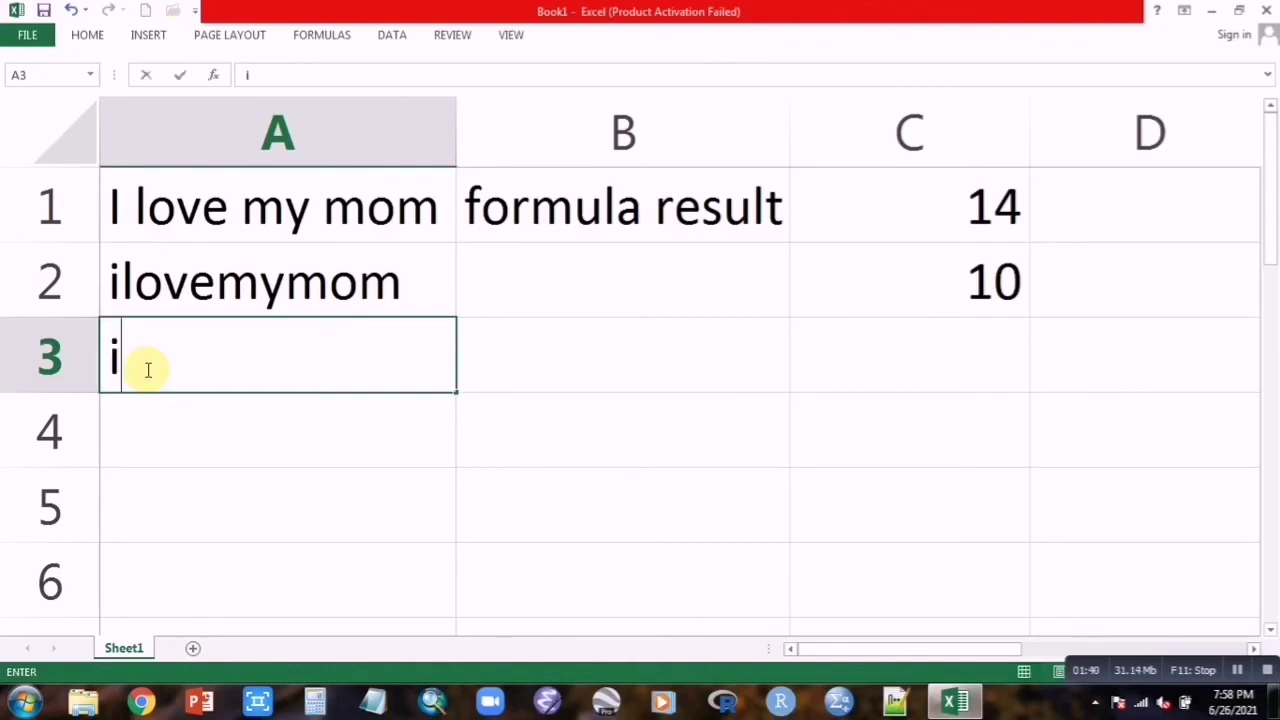
{"action": "key", "text": "BackSpace"}
{"action": "type", "text": "am"}
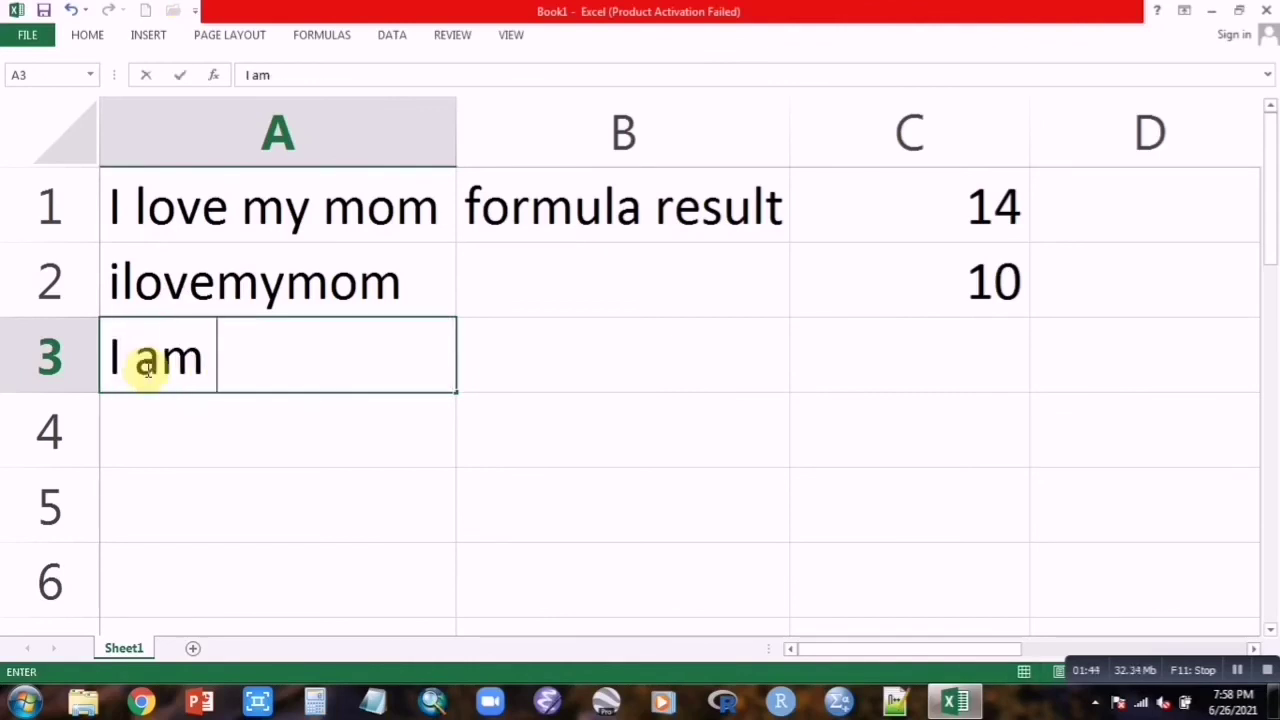
{"action": "type", "text": " going  to"}
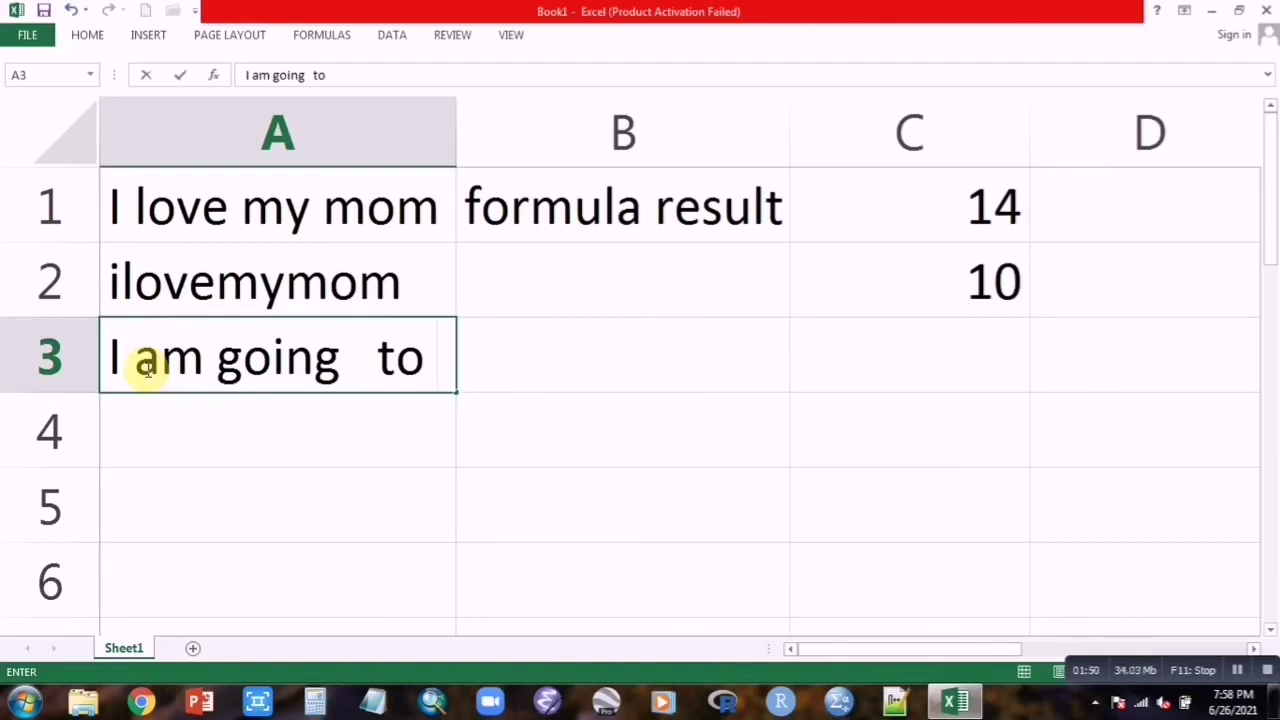
Enter a TRIM formula in C3 that removes the extra spaces from the text in A3
{"action": "left_click", "coordinate": [875, 378]}
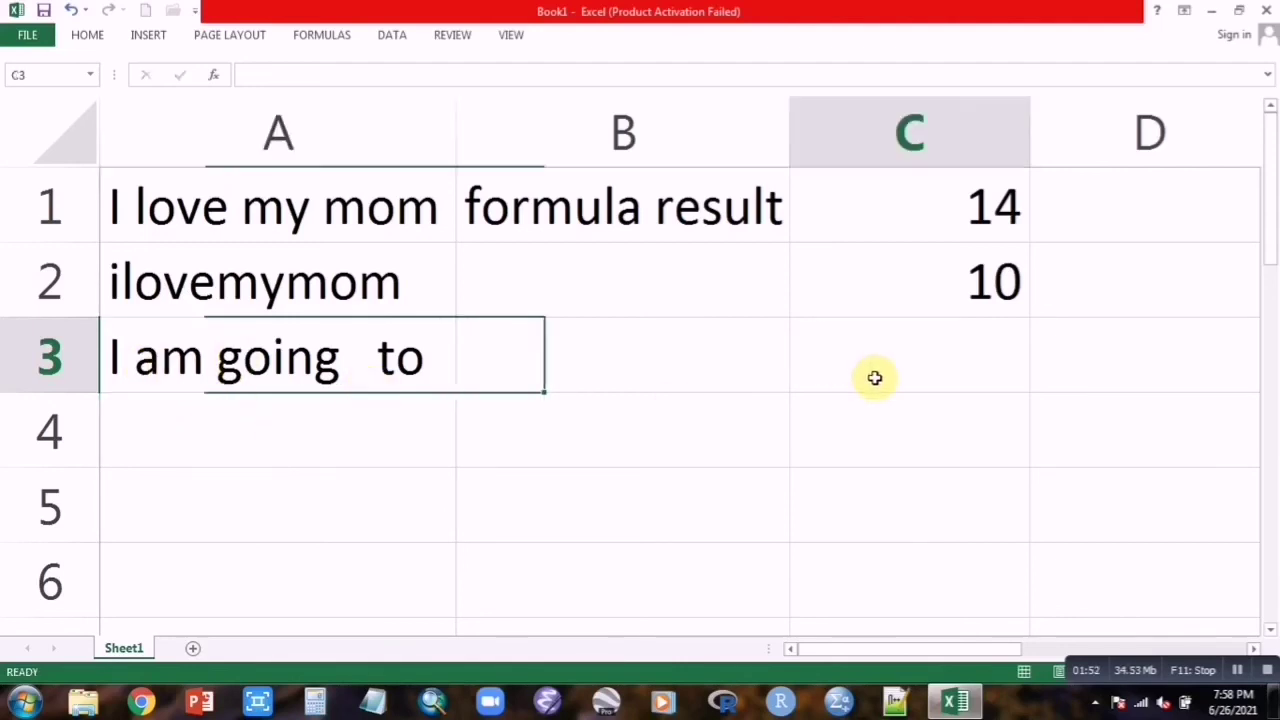
{"action": "type", "text": "="}
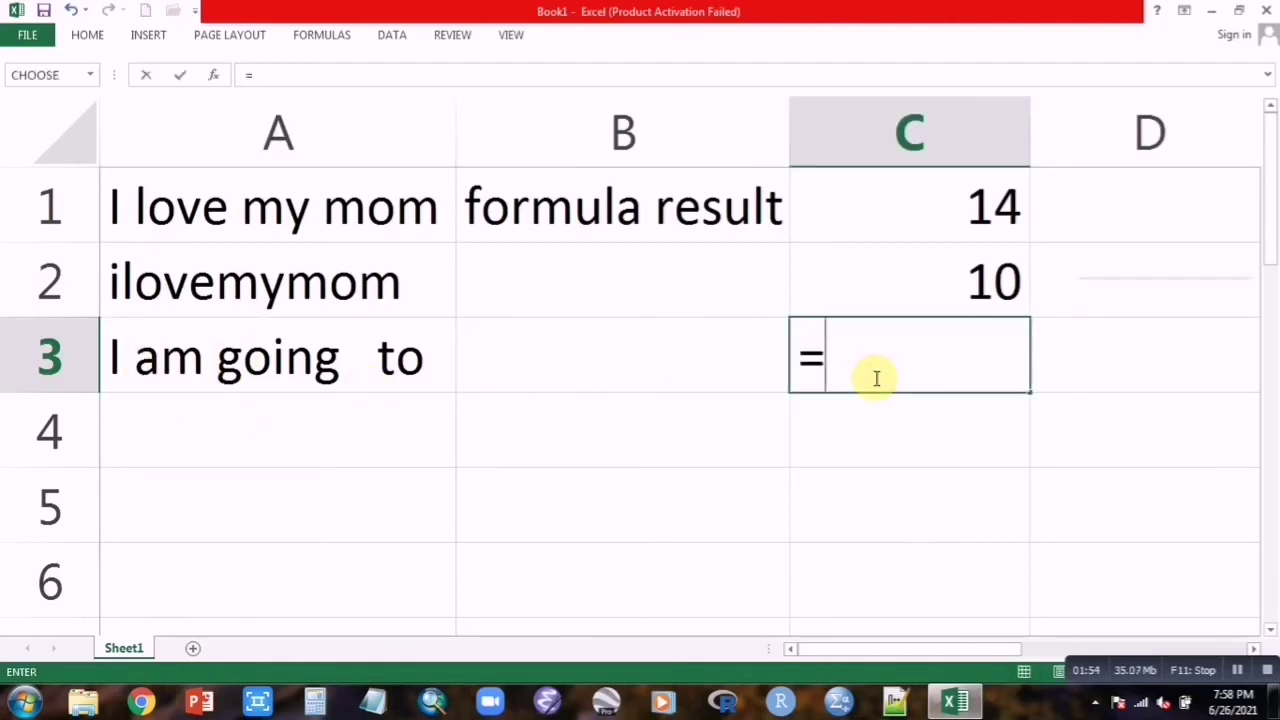
{"action": "type", "text": "tri"}
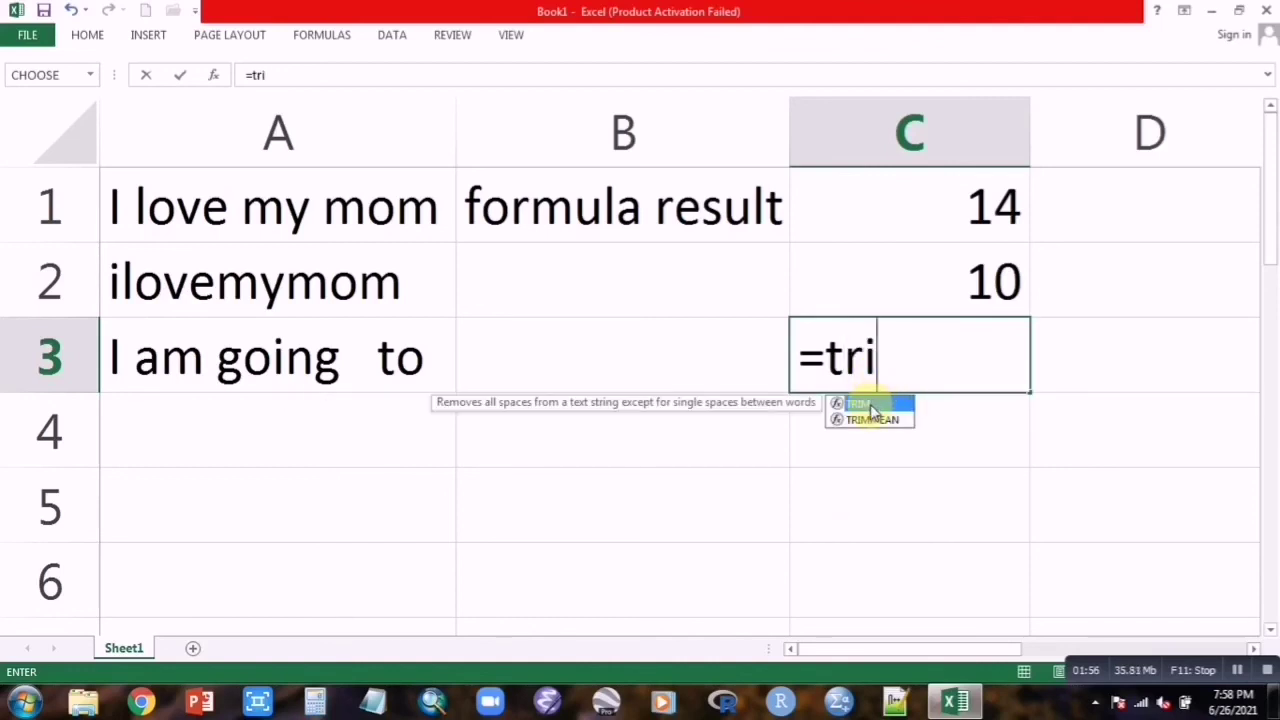
{"action": "double_click", "coordinate": [862, 404]}
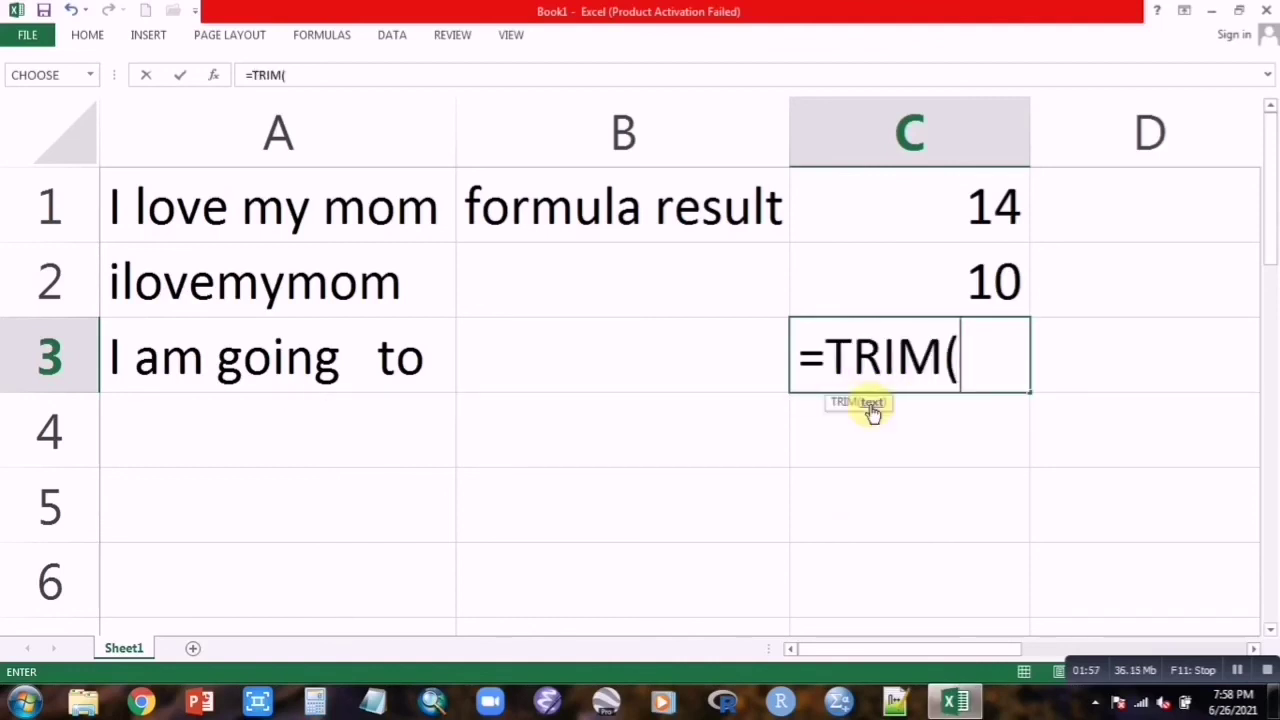
{"action": "left_click", "coordinate": [350, 370]}
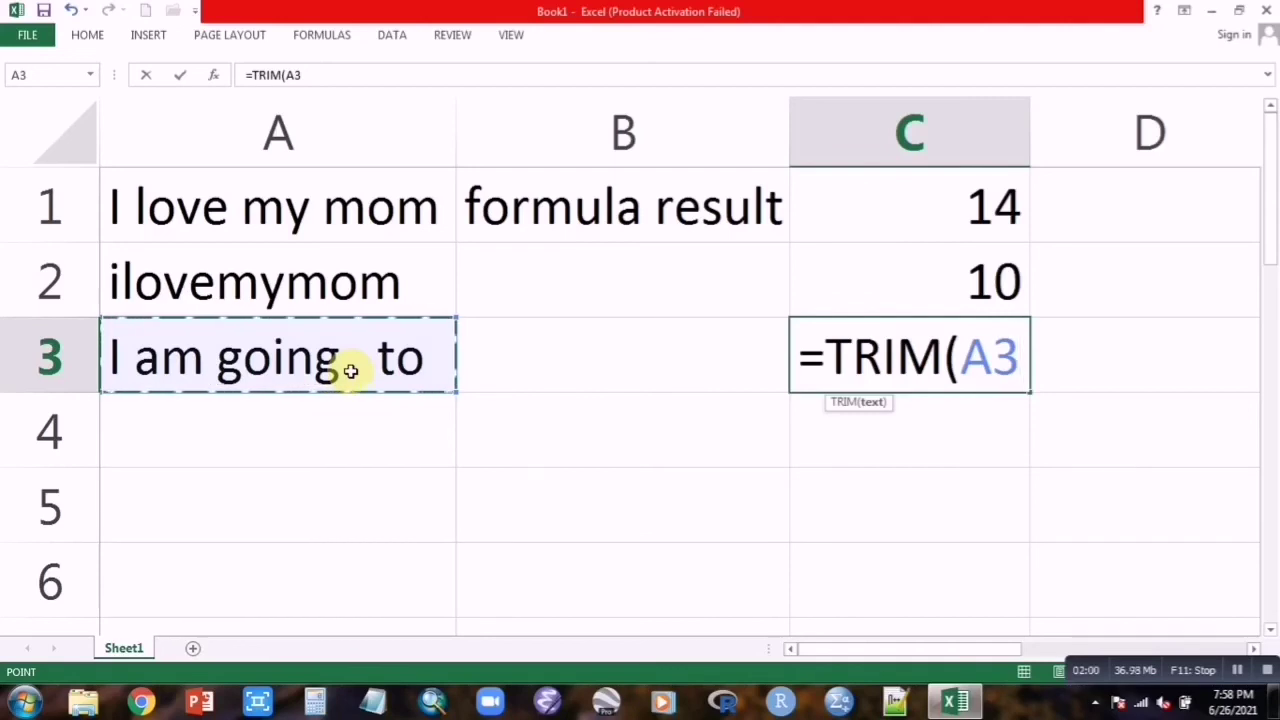
{"action": "type", "text": ")"}
{"action": "key", "text": "Return"}
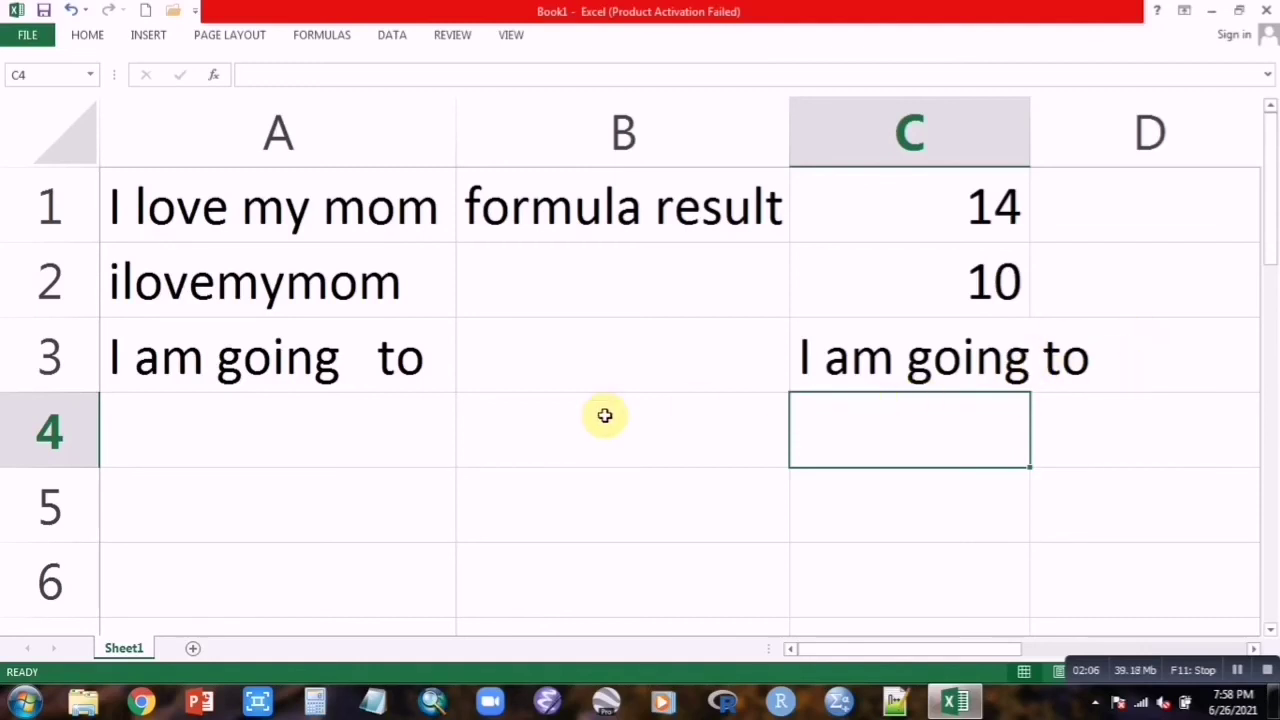
Enter the text "I love Excel" in A4, with extra spaces after "I"
{"action": "left_click", "coordinate": [252, 424]}
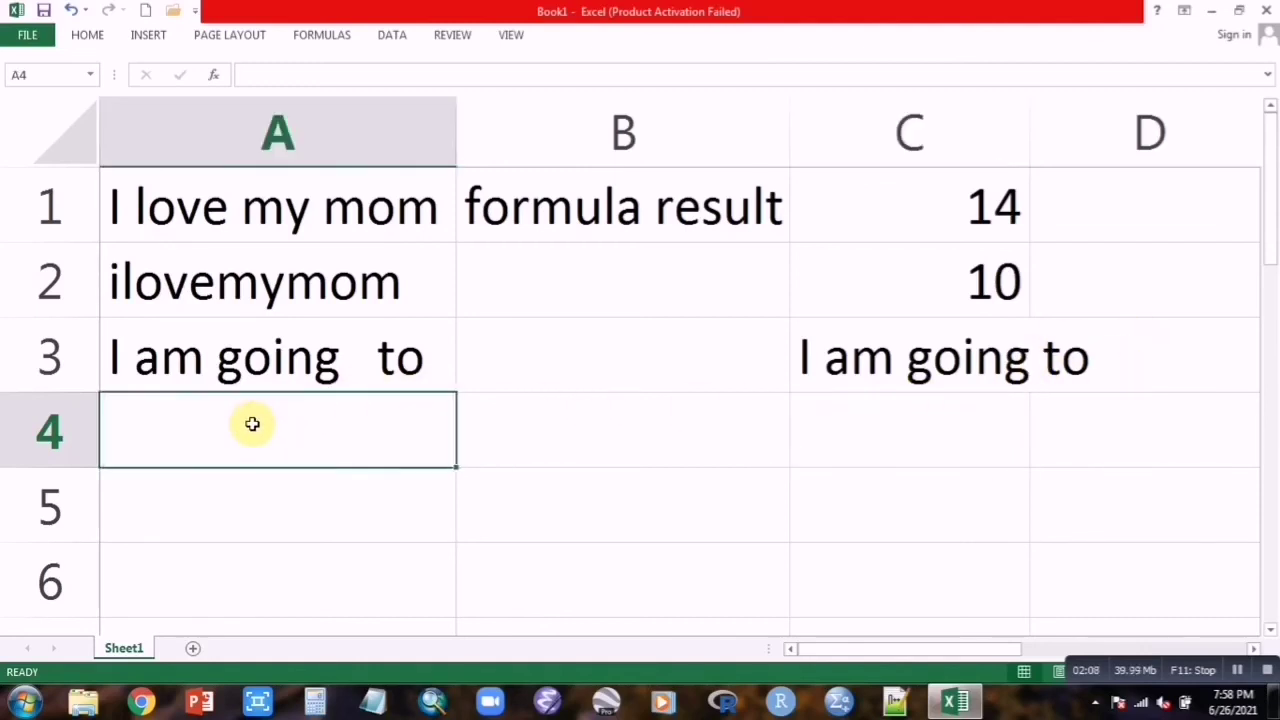
{"action": "type", "text": "i"}
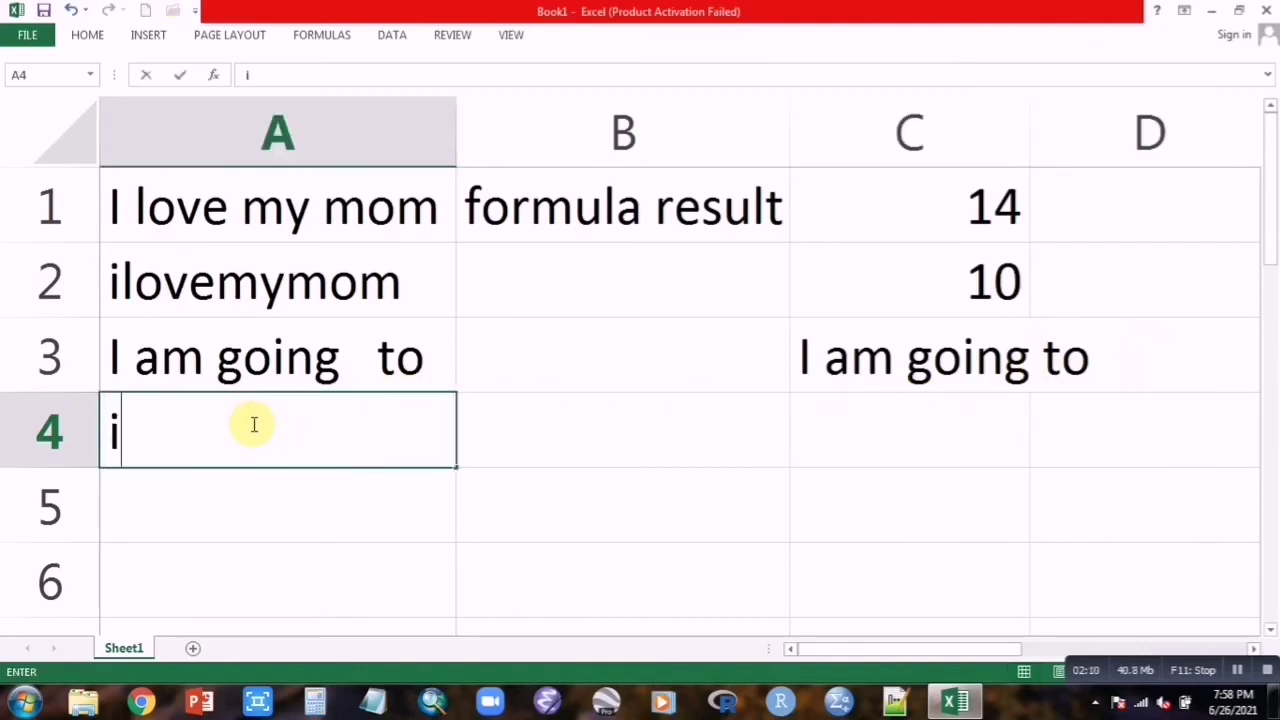
{"action": "type", "text": " love"}
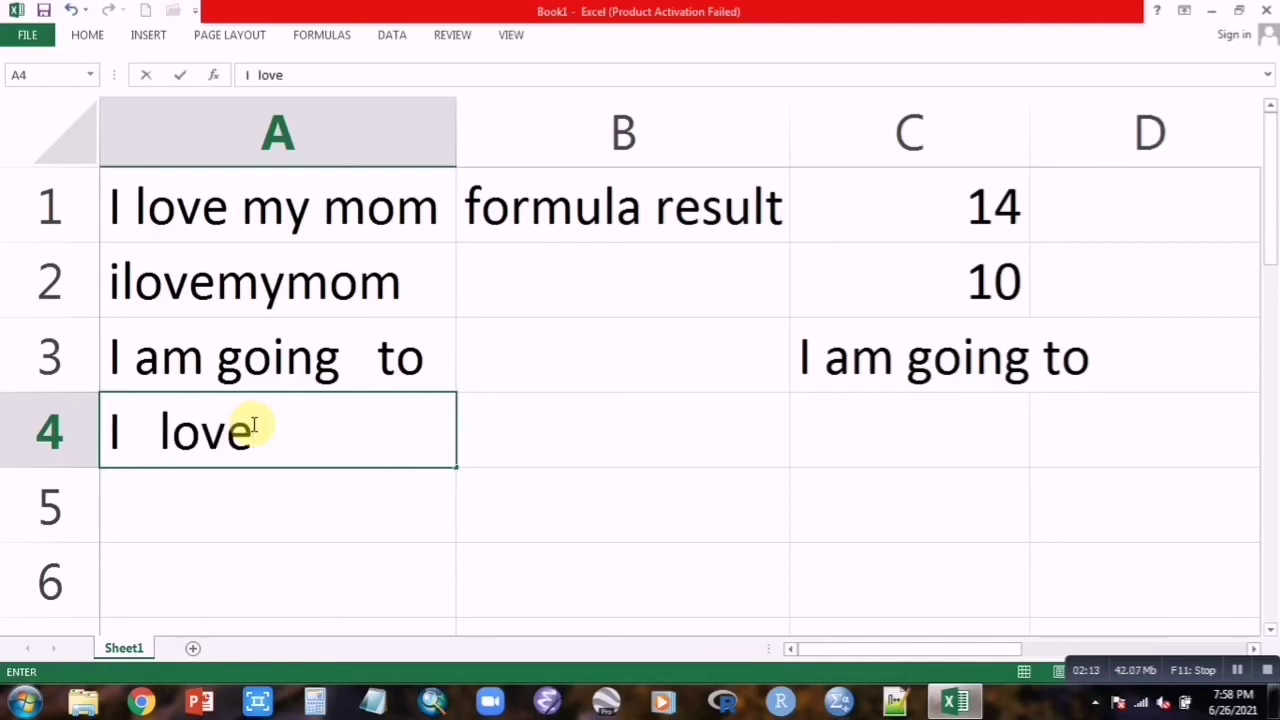
{"action": "type", "text": " Excel"}
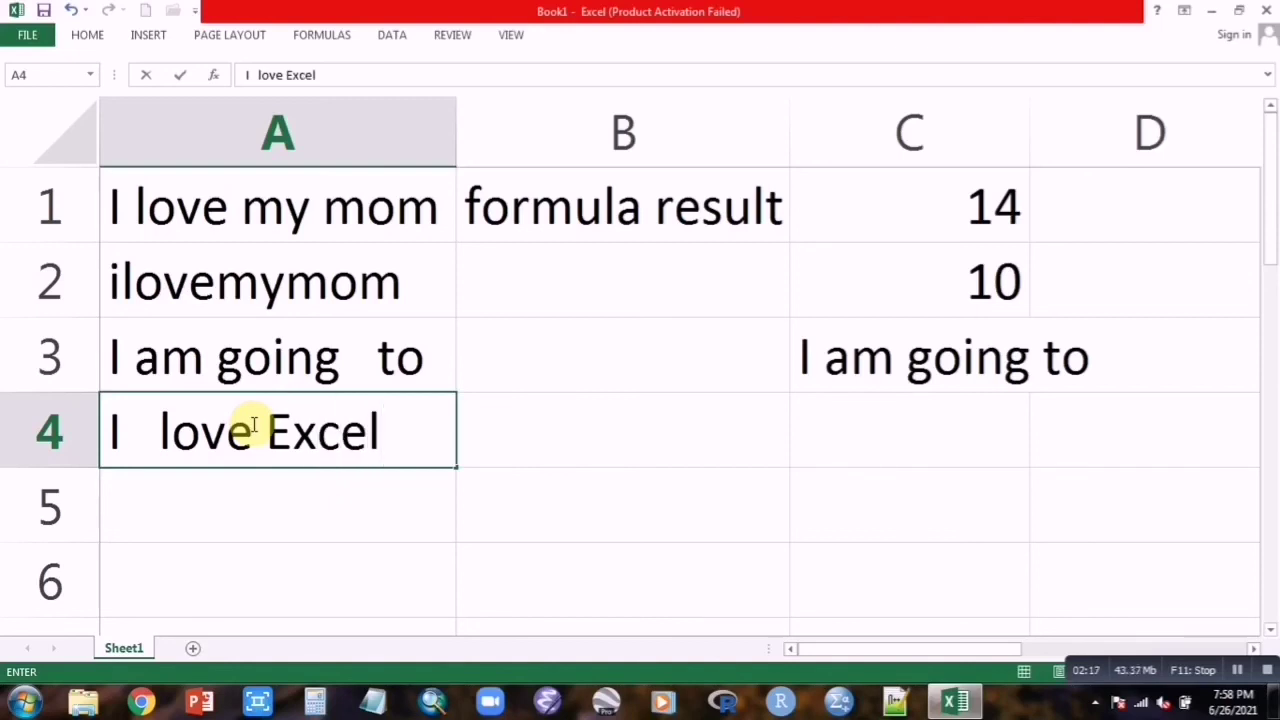
Enter a TRIM formula in C4 that removes the extra spaces from the text in A4
{"action": "left_click", "coordinate": [886, 437]}
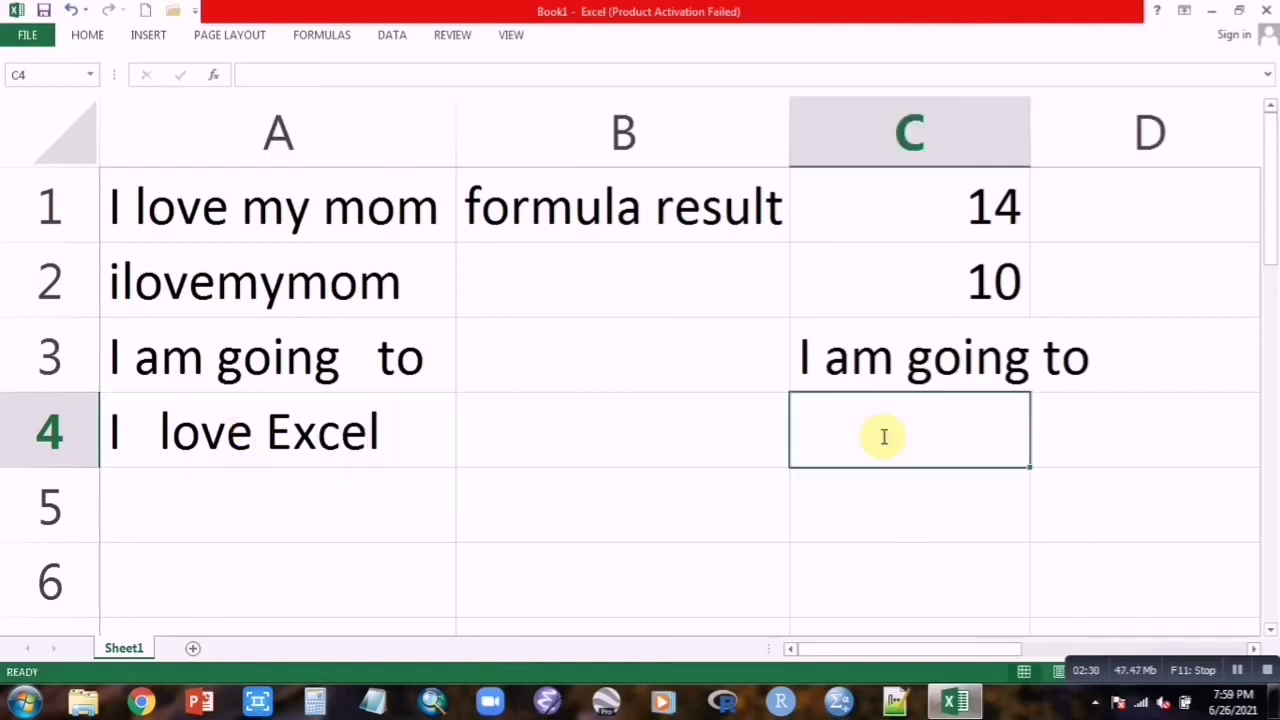
{"action": "type", "text": "=t"}
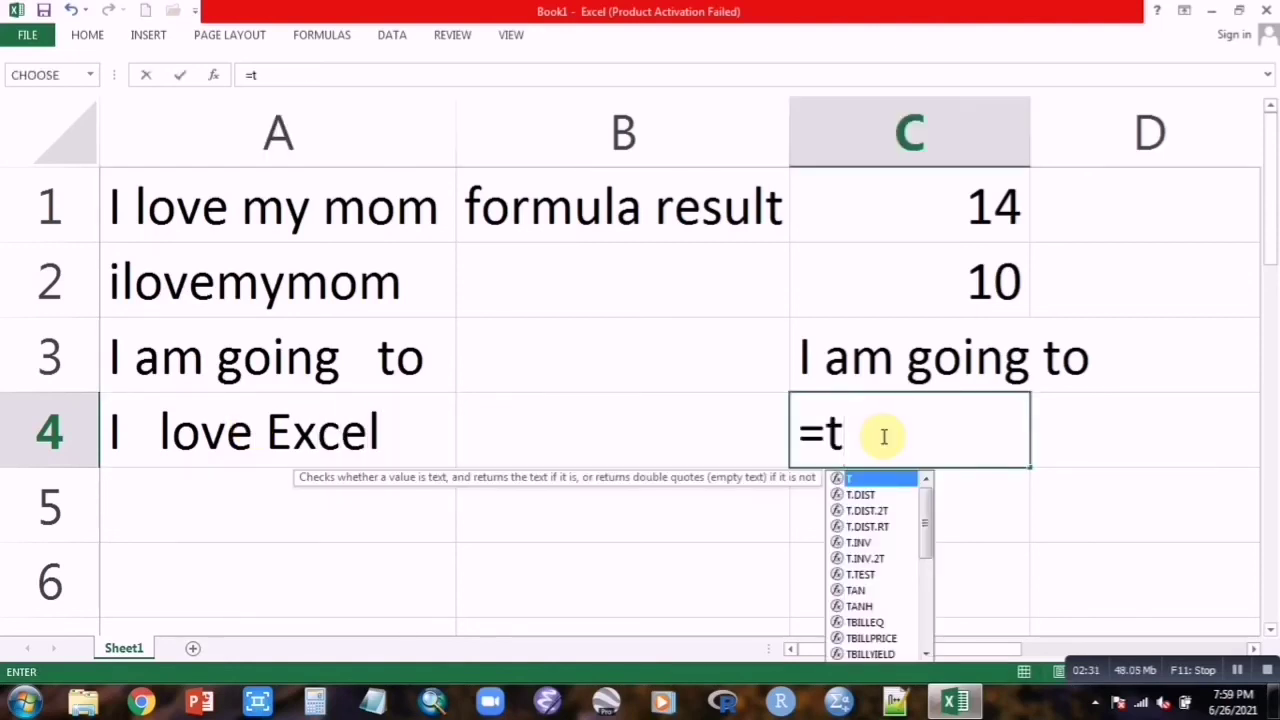
{"action": "type", "text": "ri"}
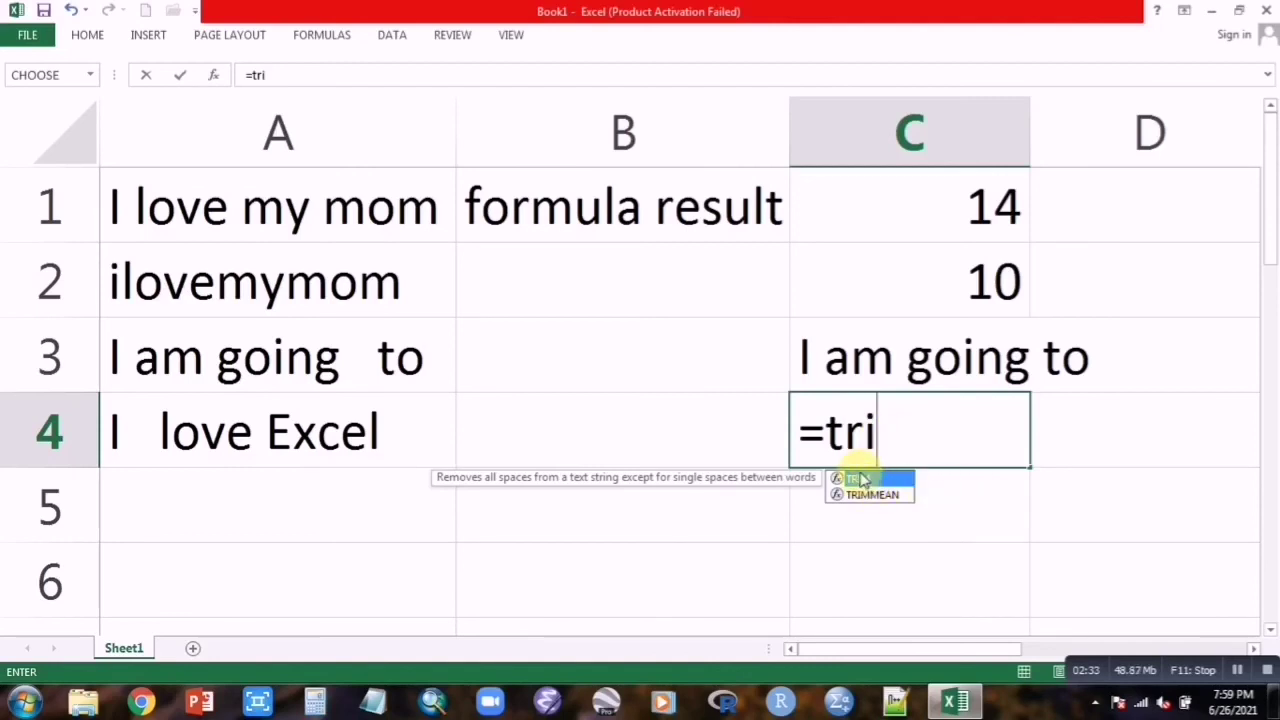
{"action": "double_click", "coordinate": [860, 480]}
{"action": "left_click", "coordinate": [336, 438]}
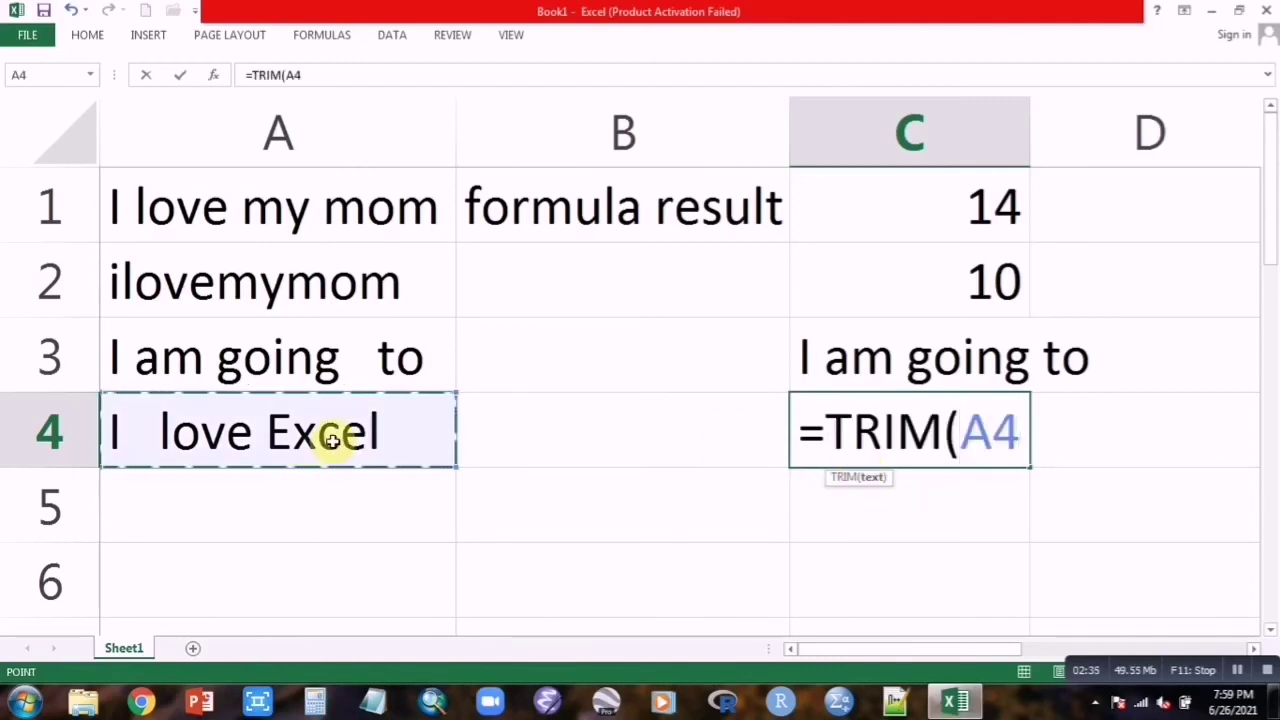
{"action": "type", "text": ")"}
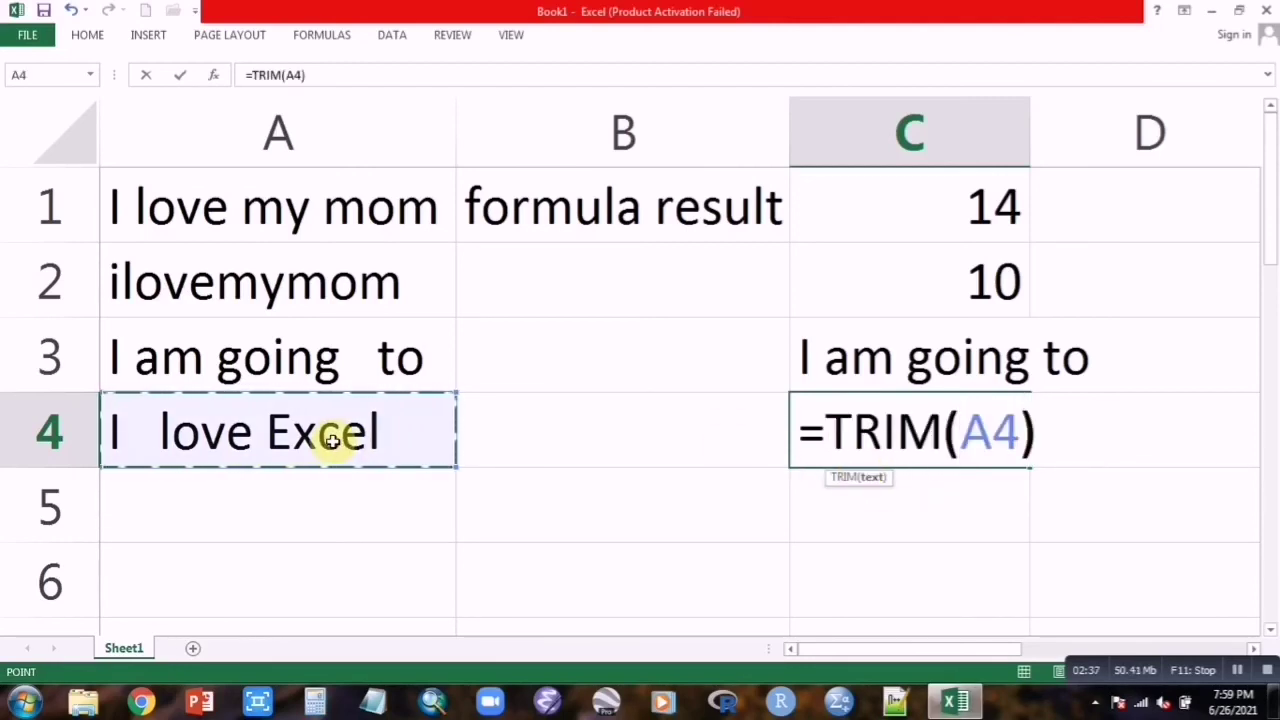
{"action": "key", "text": "Return"}
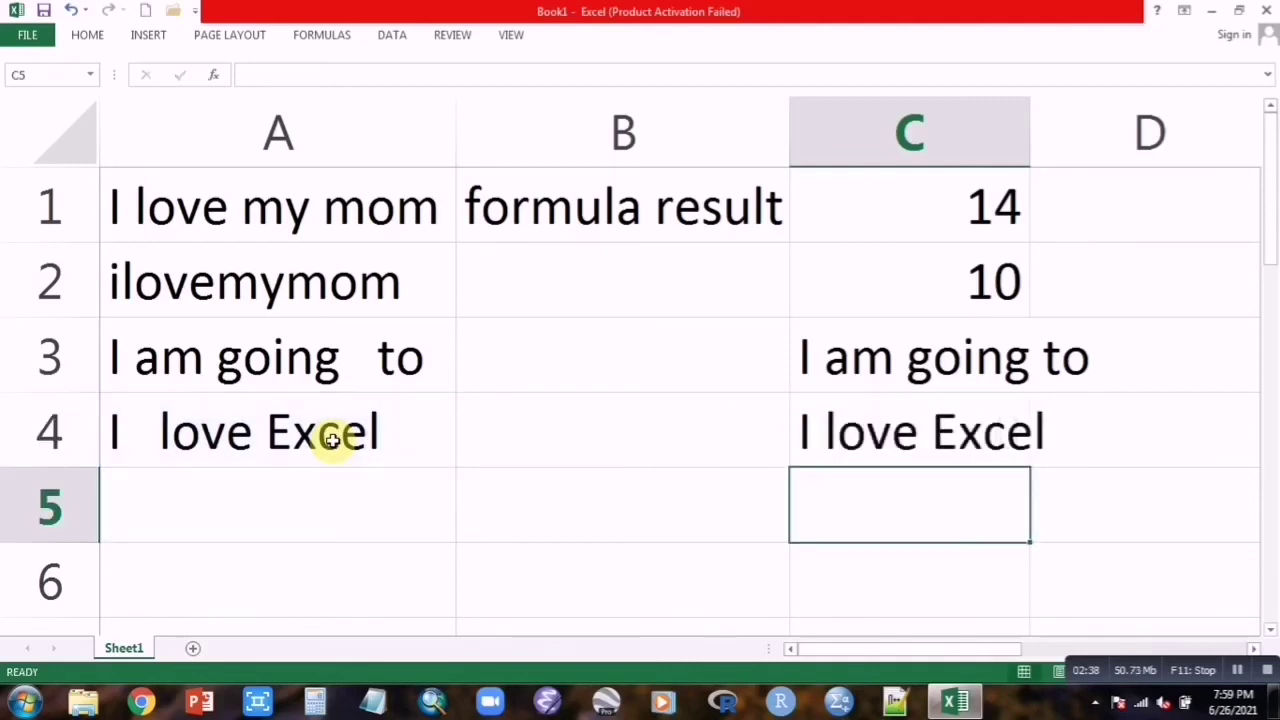
Examine the TRIM formulas in C3 and C4 and the LEN formulas in C1 and C2 without changing them
{"action": "left_click", "coordinate": [855, 434]}
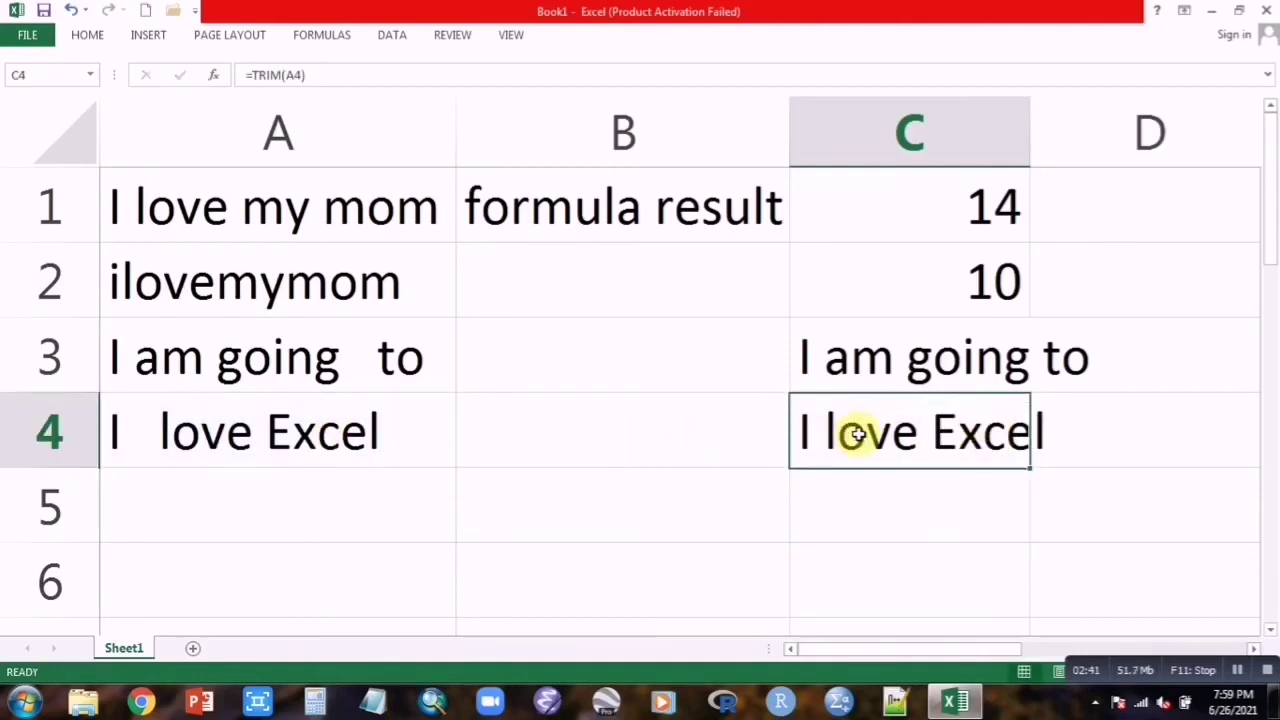
{"action": "double_click", "coordinate": [855, 434]}
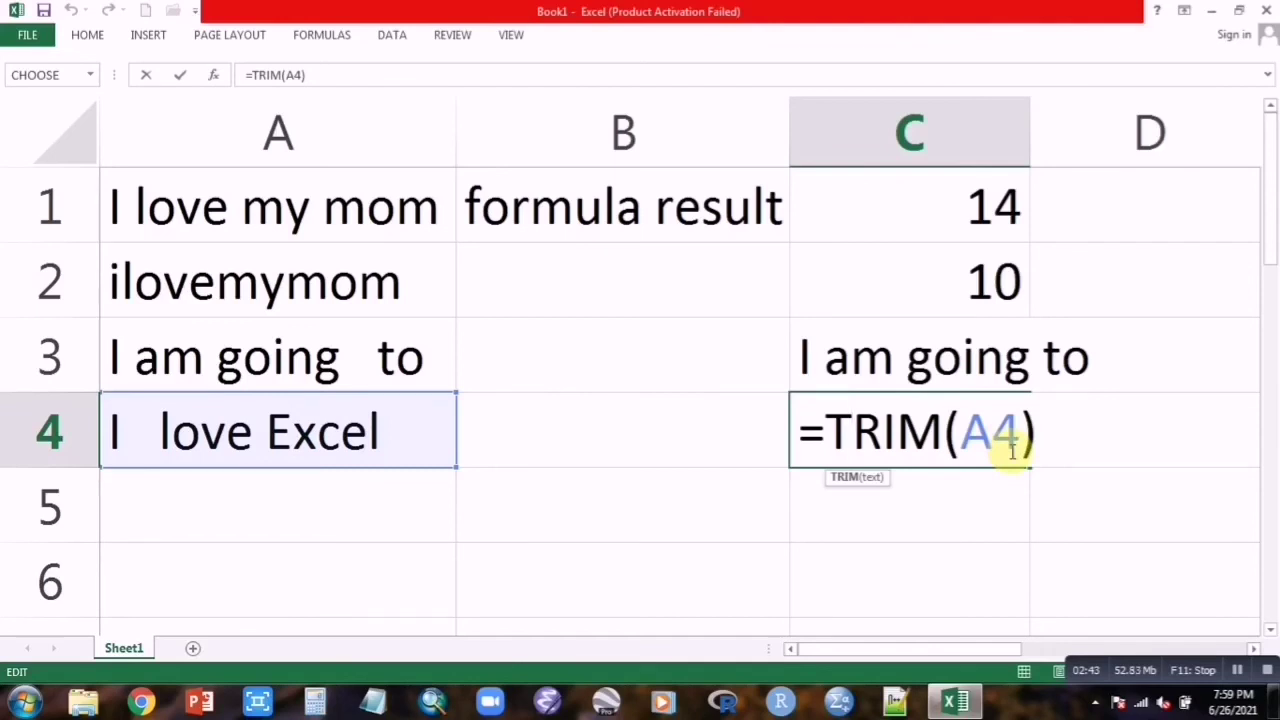
{"action": "double_click", "coordinate": [955, 365]}
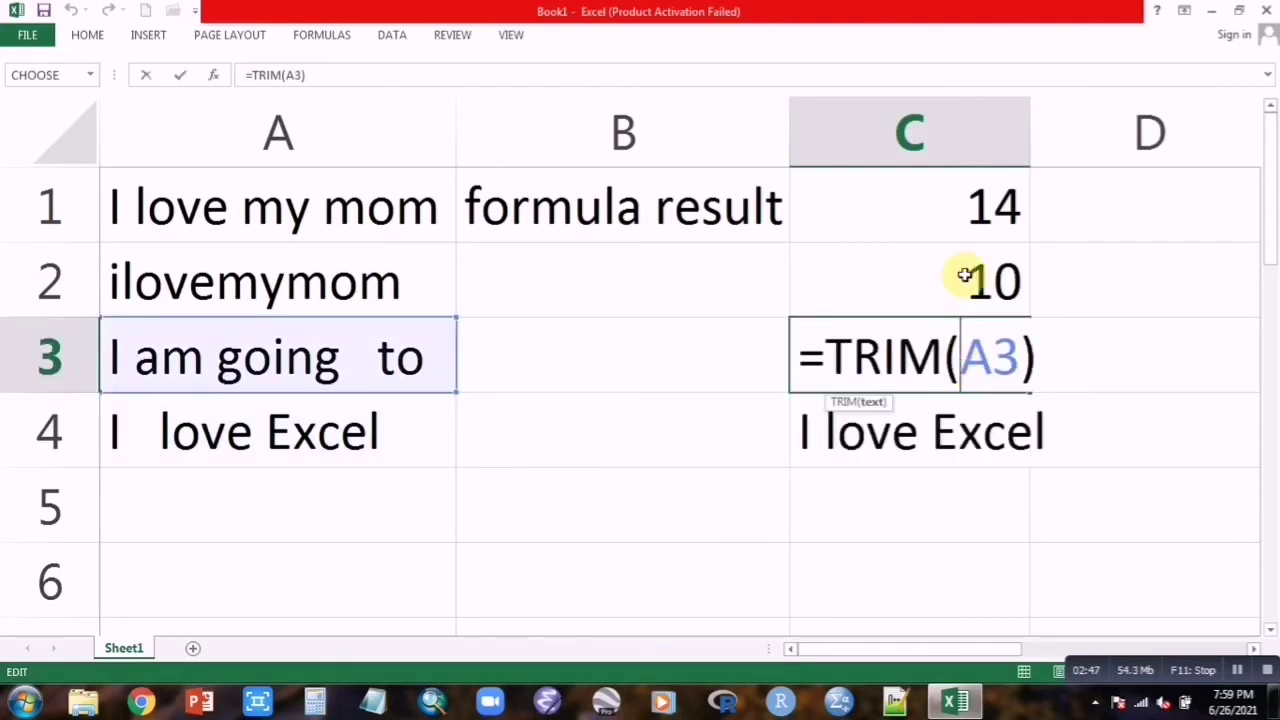
{"action": "key", "text": "Return"}
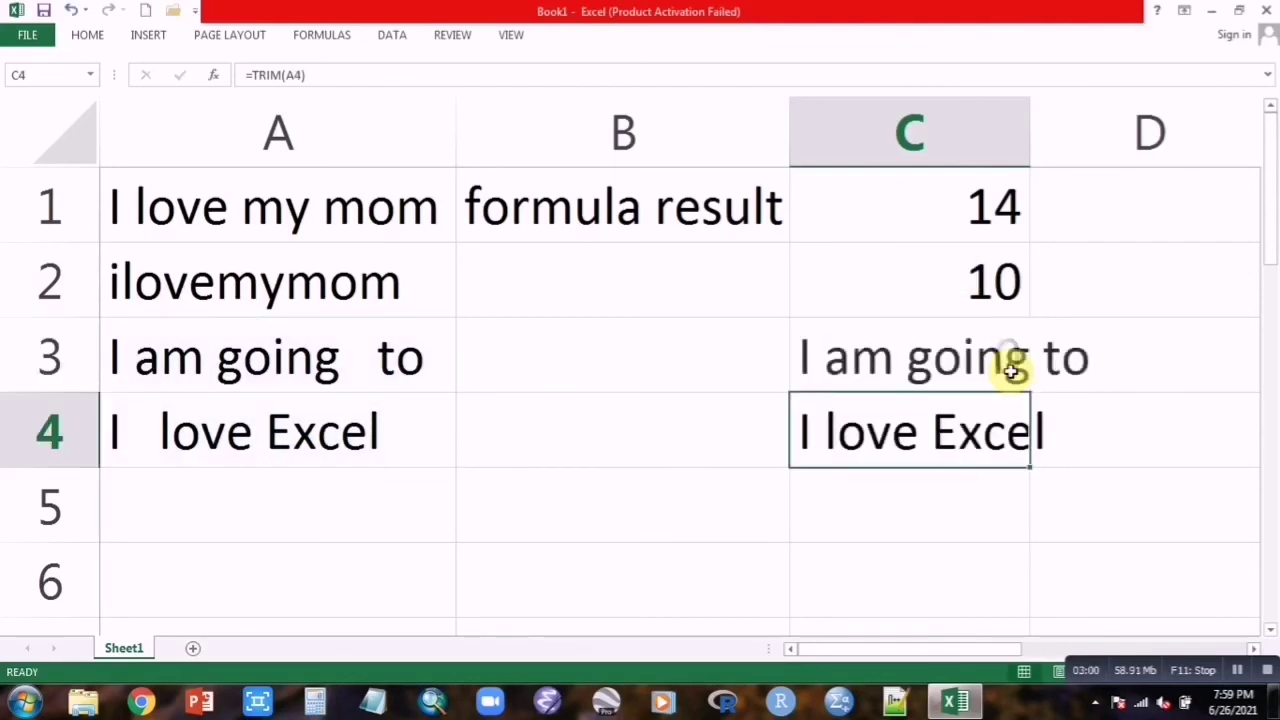
{"action": "double_click", "coordinate": [1006, 207]}
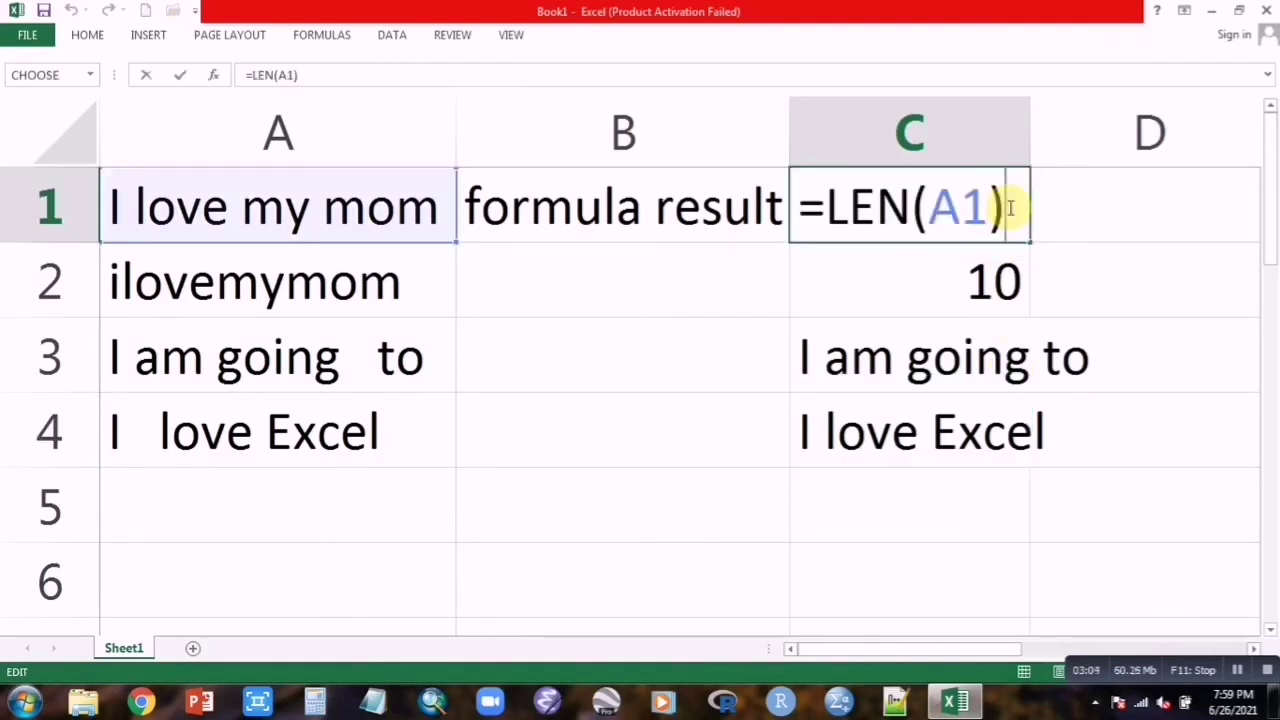
{"action": "double_click", "coordinate": [957, 278]}
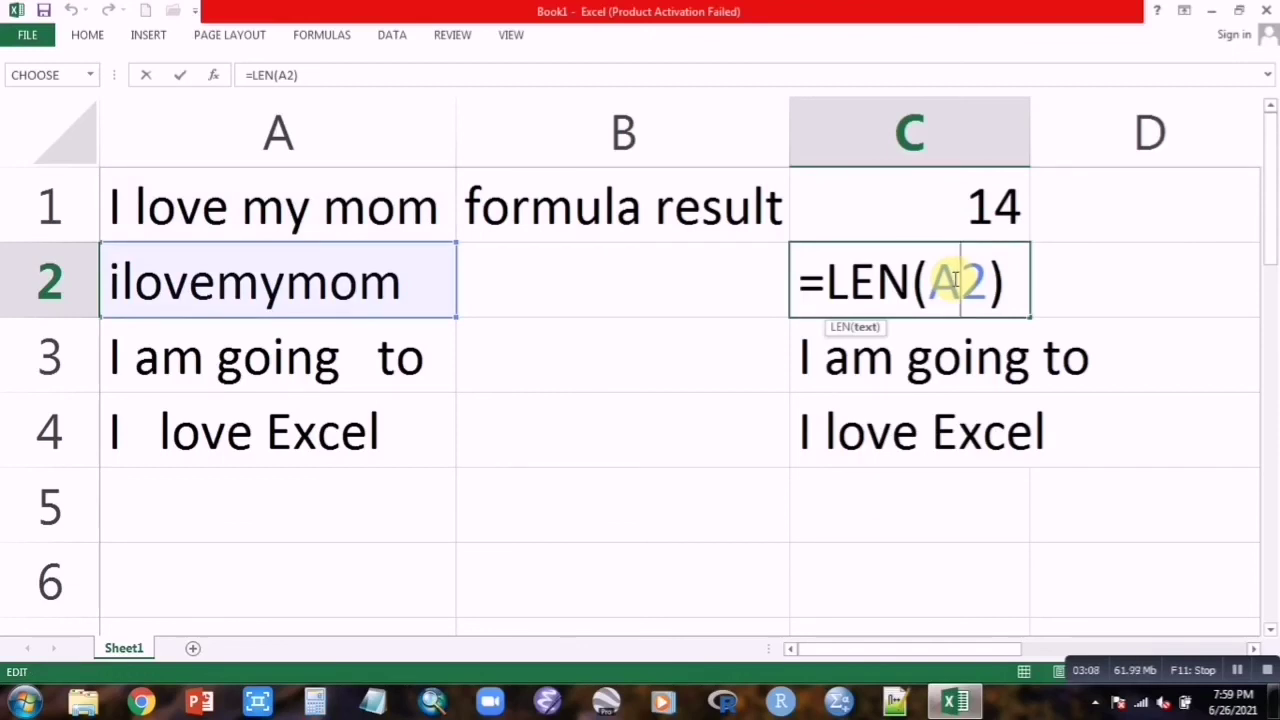
{"action": "left_click", "coordinate": [925, 354]}
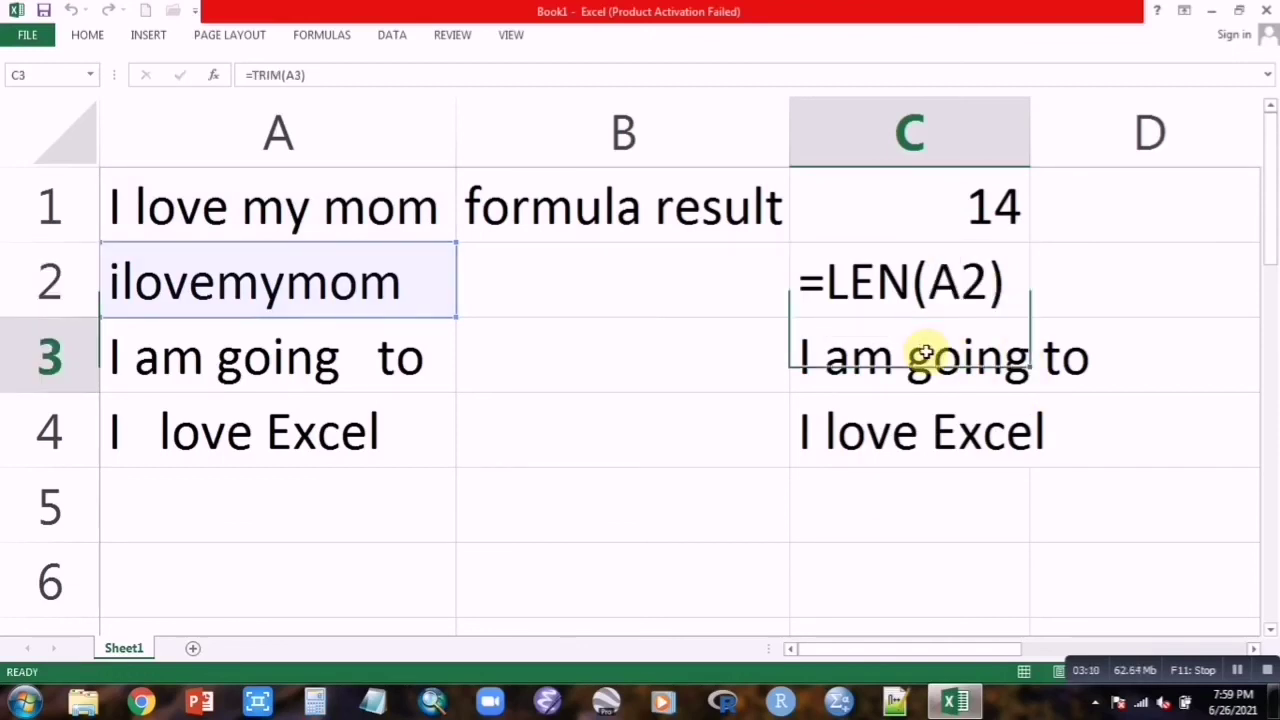
{"action": "double_click", "coordinate": [925, 354]}
{"action": "double_click", "coordinate": [980, 434]}
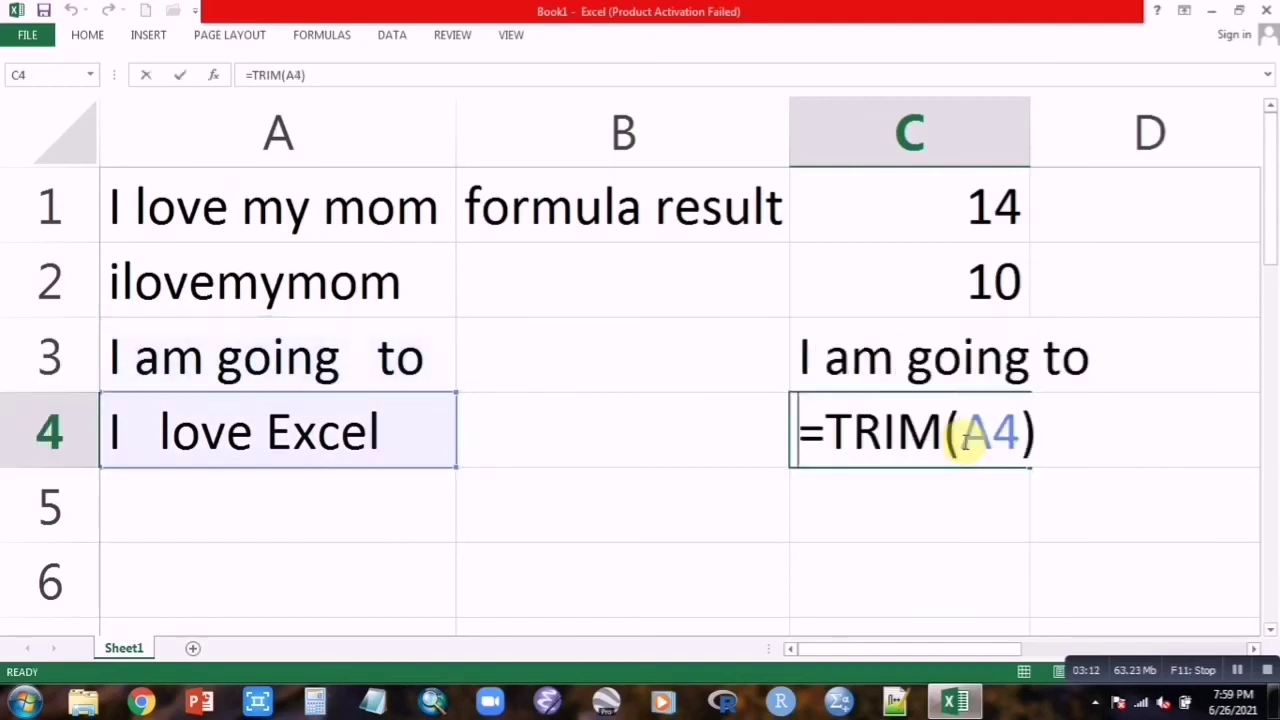
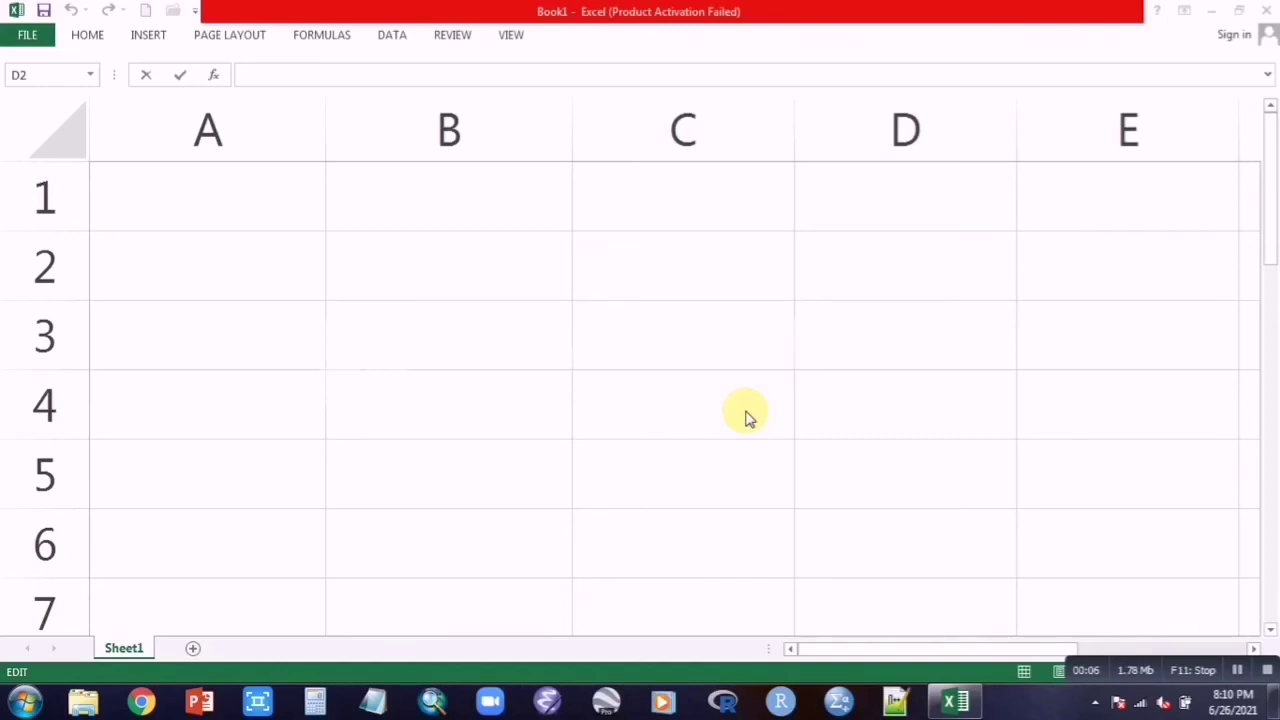
Enter the column headers "names" in A1 and "total marks" in B1
{"action": "left_click", "coordinate": [235, 185]}
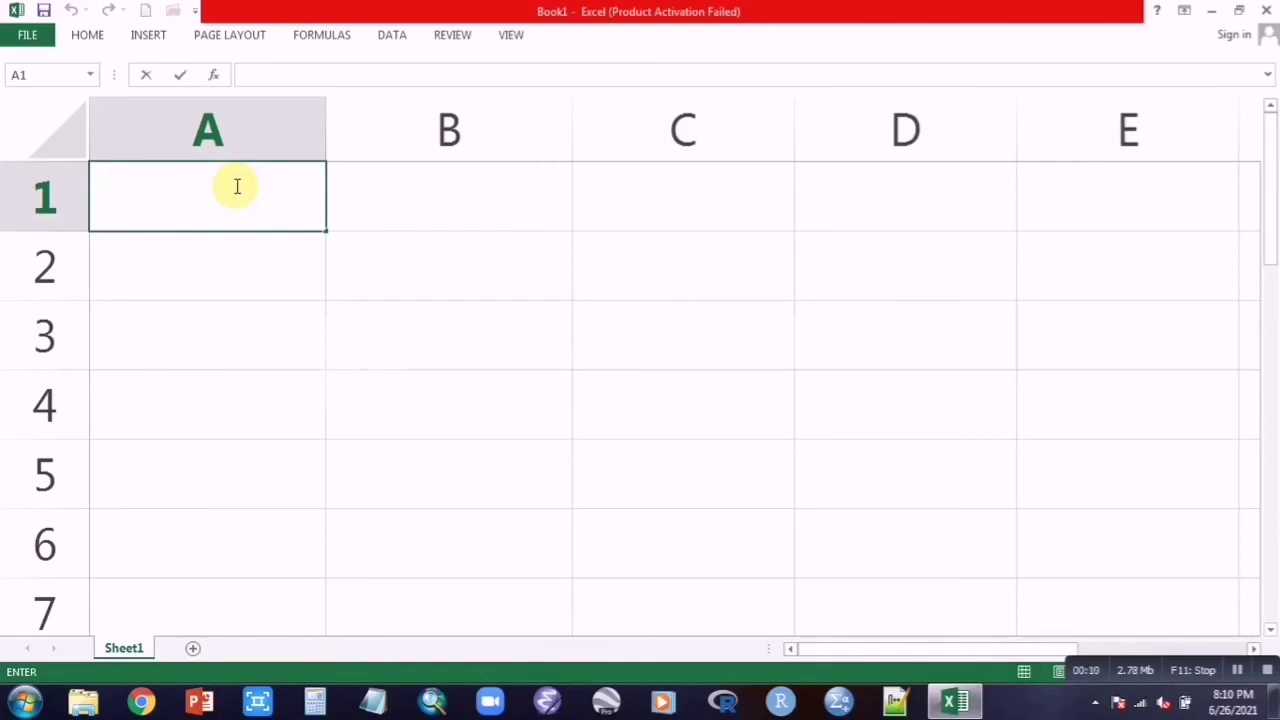
{"action": "type", "text": "names"}
{"action": "key", "text": "Tab"}
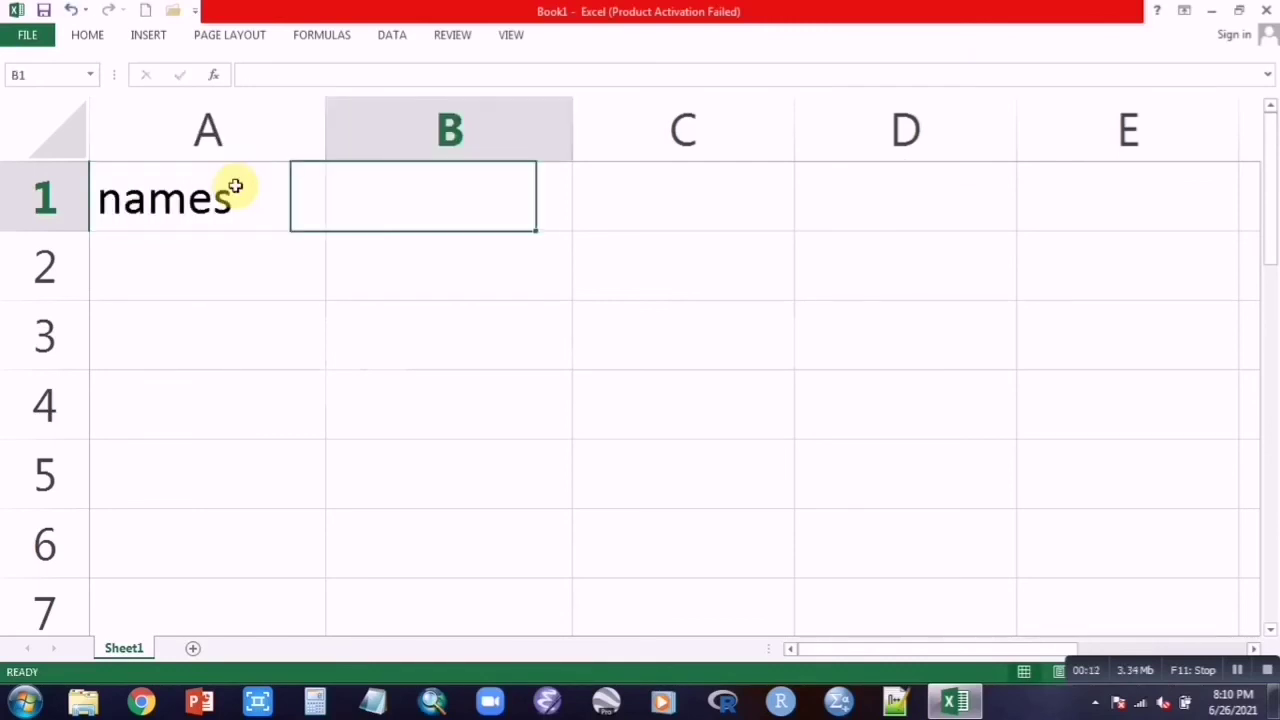
{"action": "type", "text": "tota"}
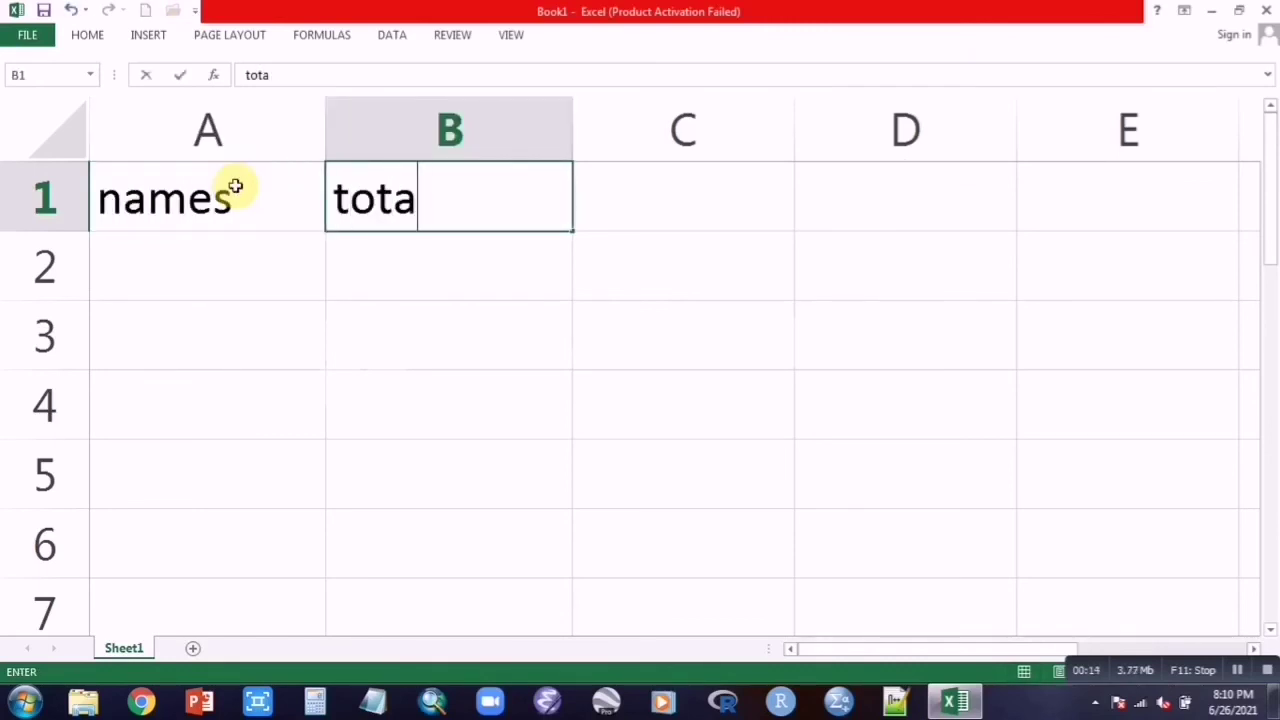
{"action": "type", "text": "l marks"}
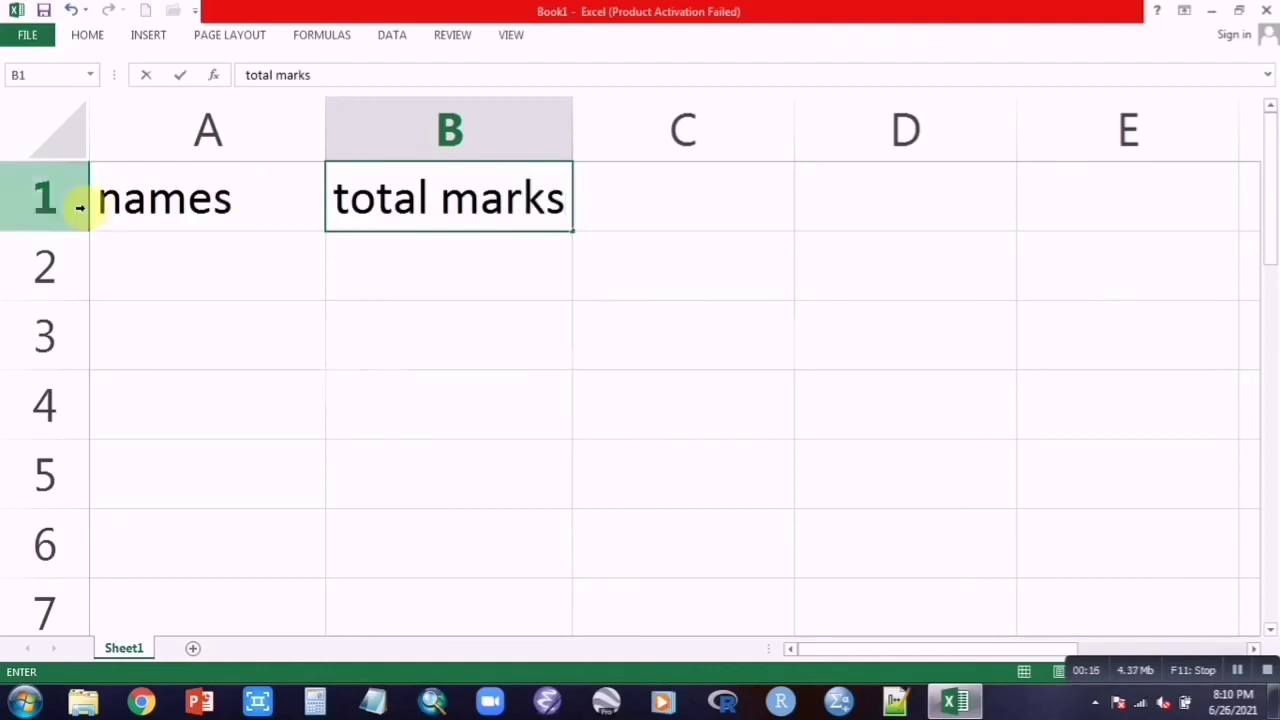
Fill A2 to A6 under the names header with five students' first names
{"action": "left_click", "coordinate": [146, 273]}
{"action": "type", "text": "Aila"}
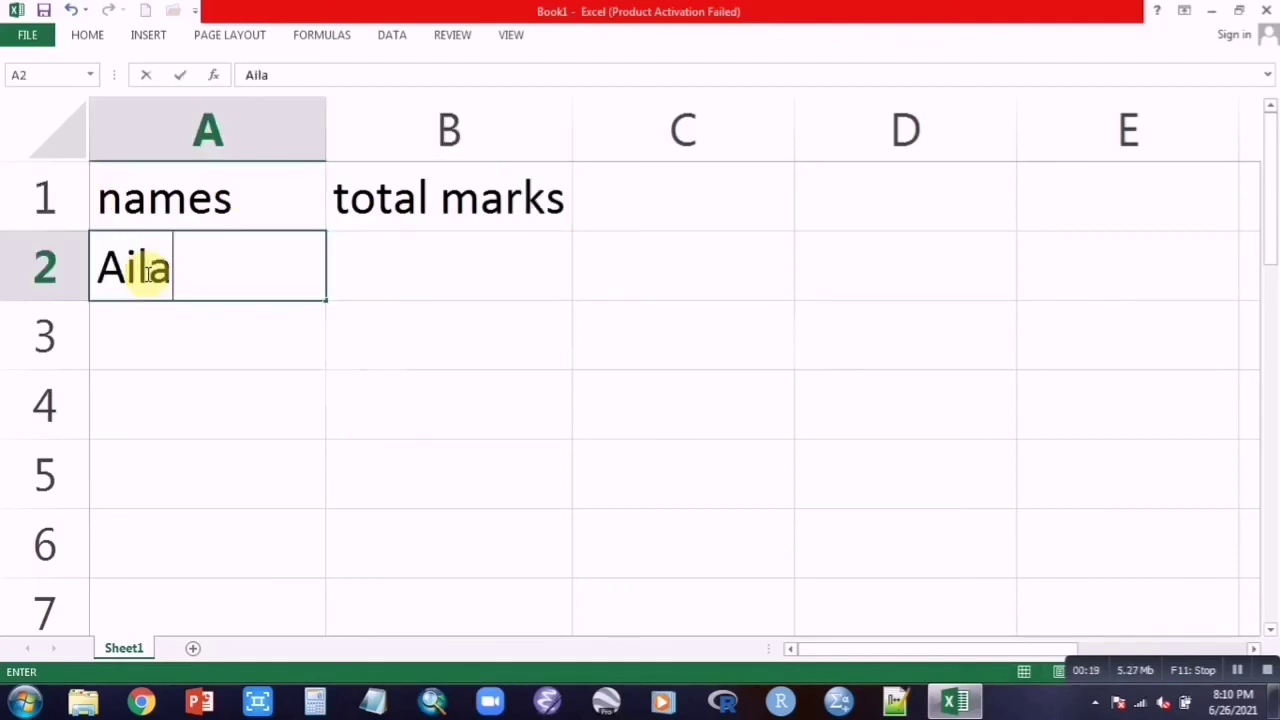
{"action": "key", "text": "Return"}
{"action": "type", "text": "sharry"}
{"action": "key", "text": "Return"}
{"action": "type", "text": "sh"}
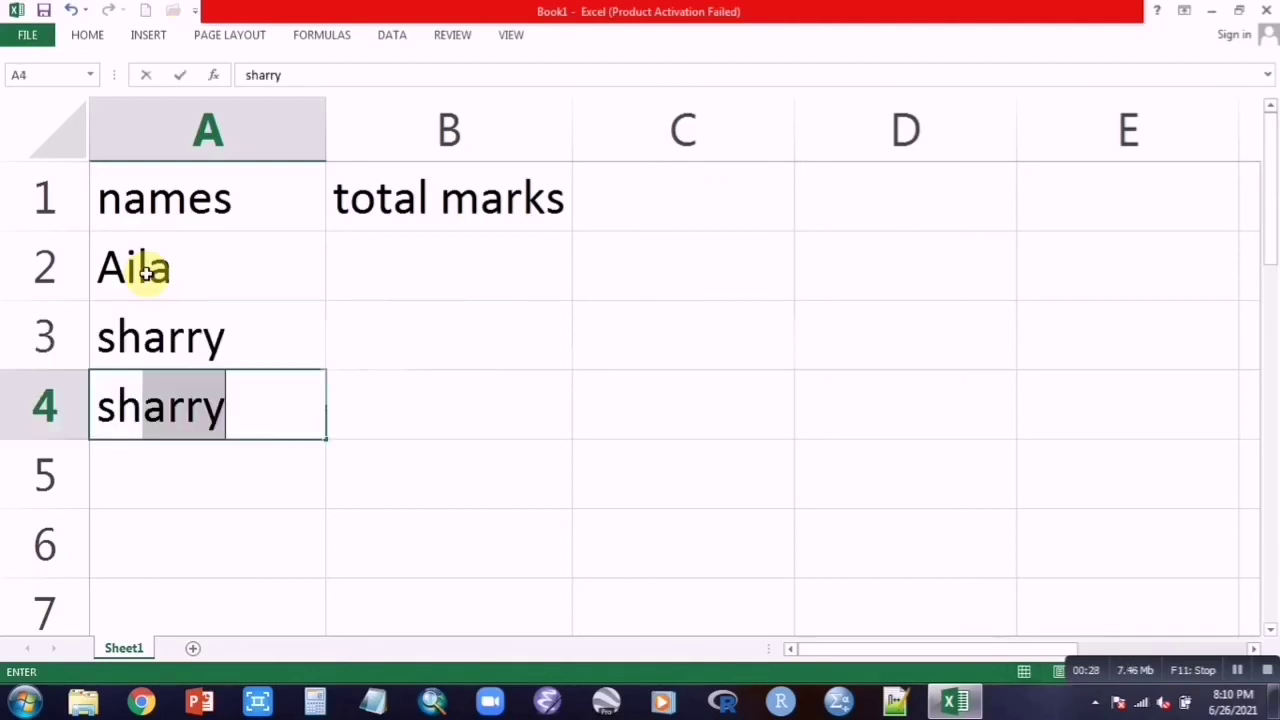
{"action": "type", "text": "azaib"}
{"action": "key", "text": "Return"}
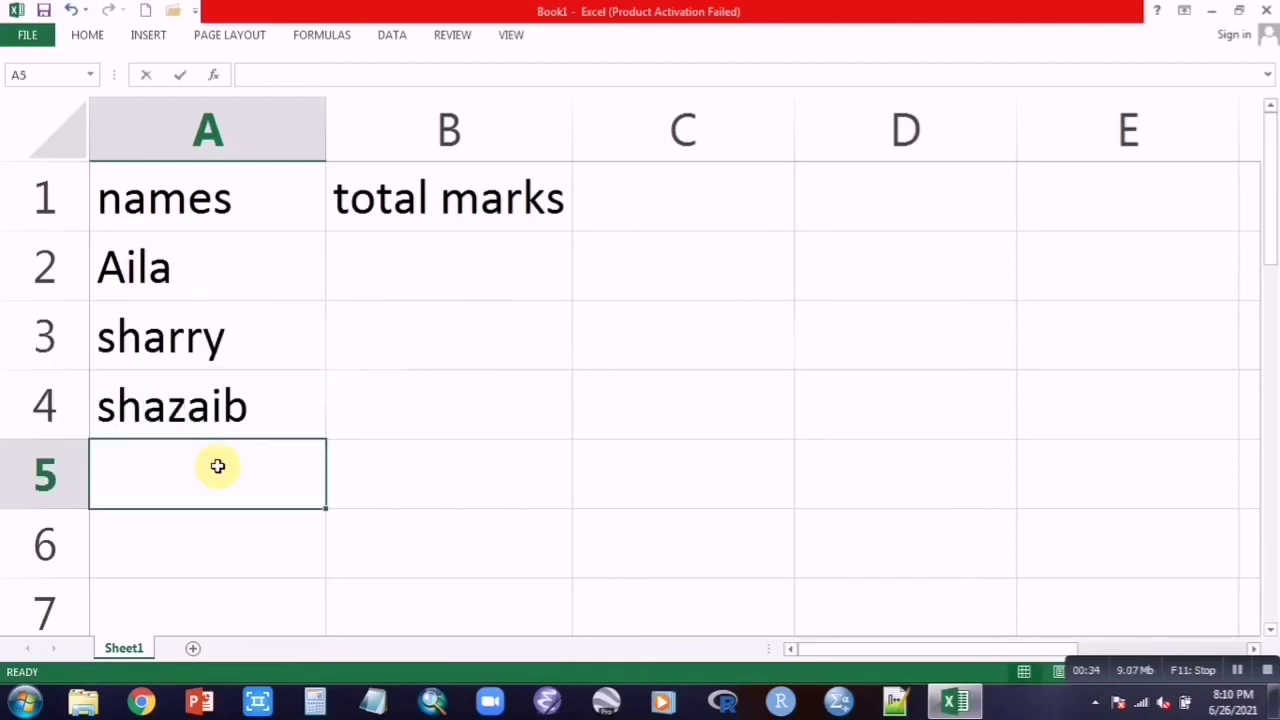
{"action": "type", "text": "rubi"}
{"action": "key", "text": "Return"}
{"action": "type", "text": "sami"}
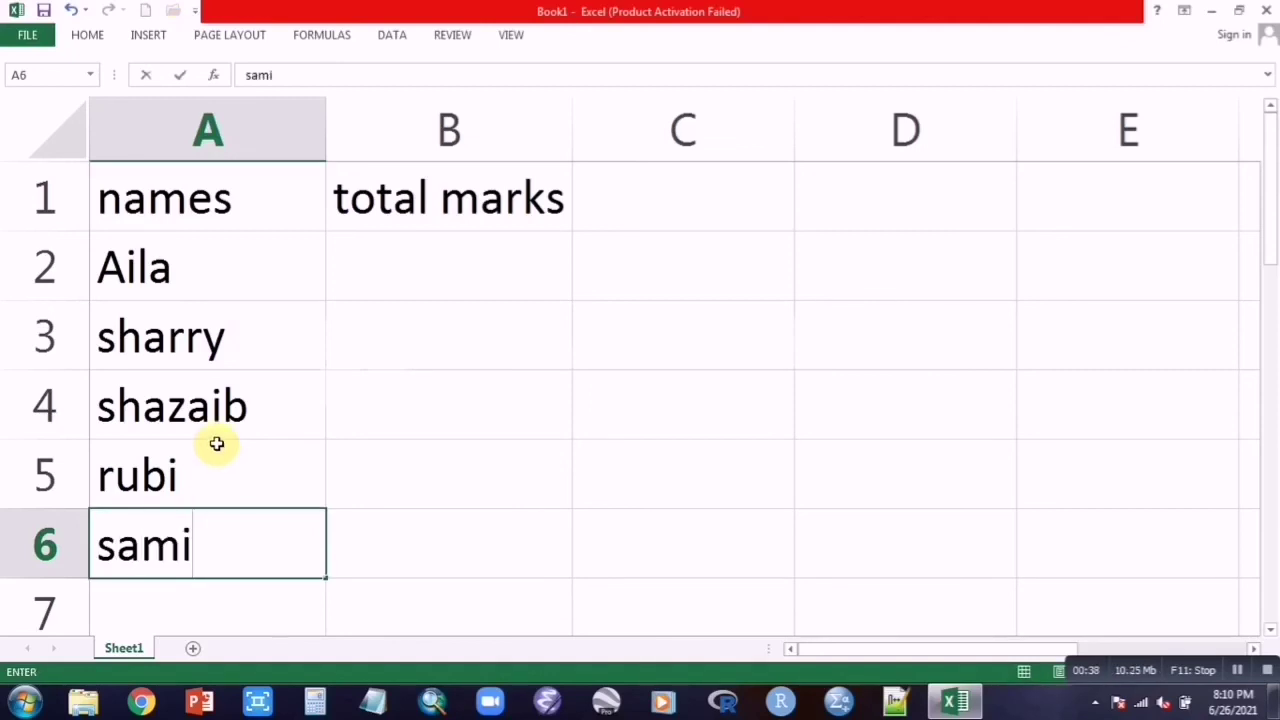
Enter the total marks 456, 345, 453, 123 and 345 in B2 to B6
{"action": "left_click", "coordinate": [418, 263]}
{"action": "type", "text": "456"}
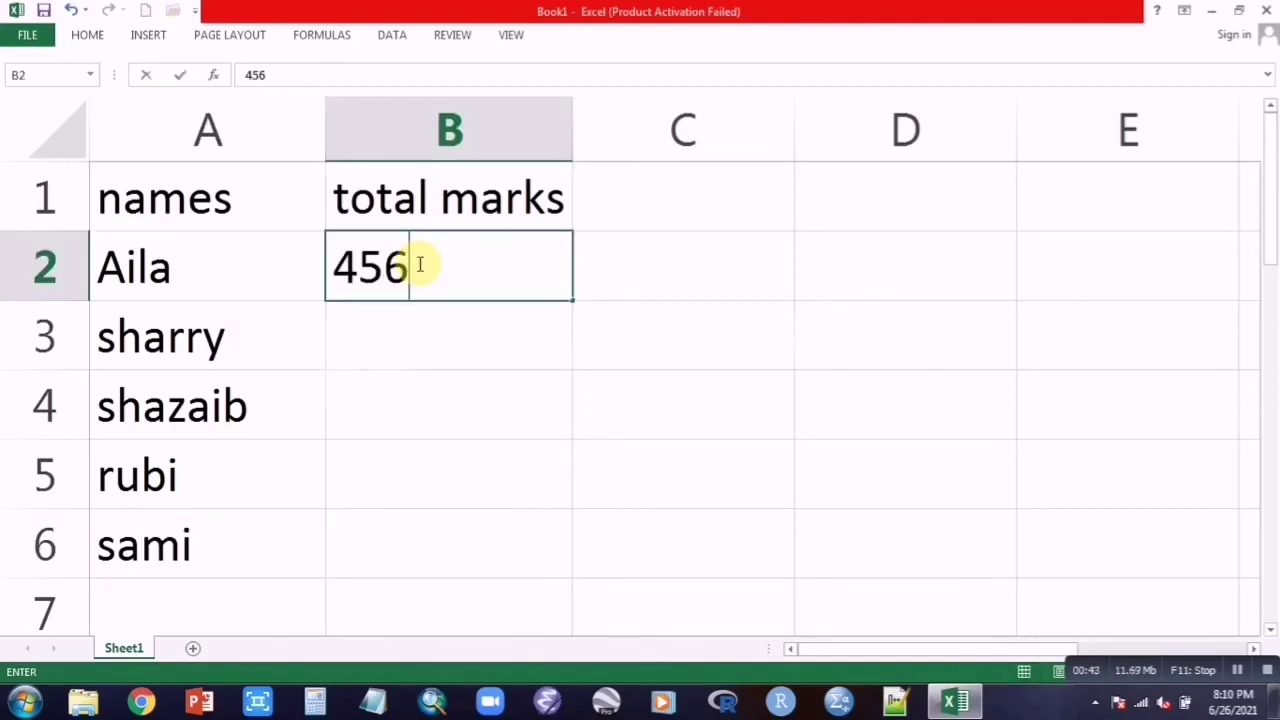
{"action": "key", "text": "Return"}
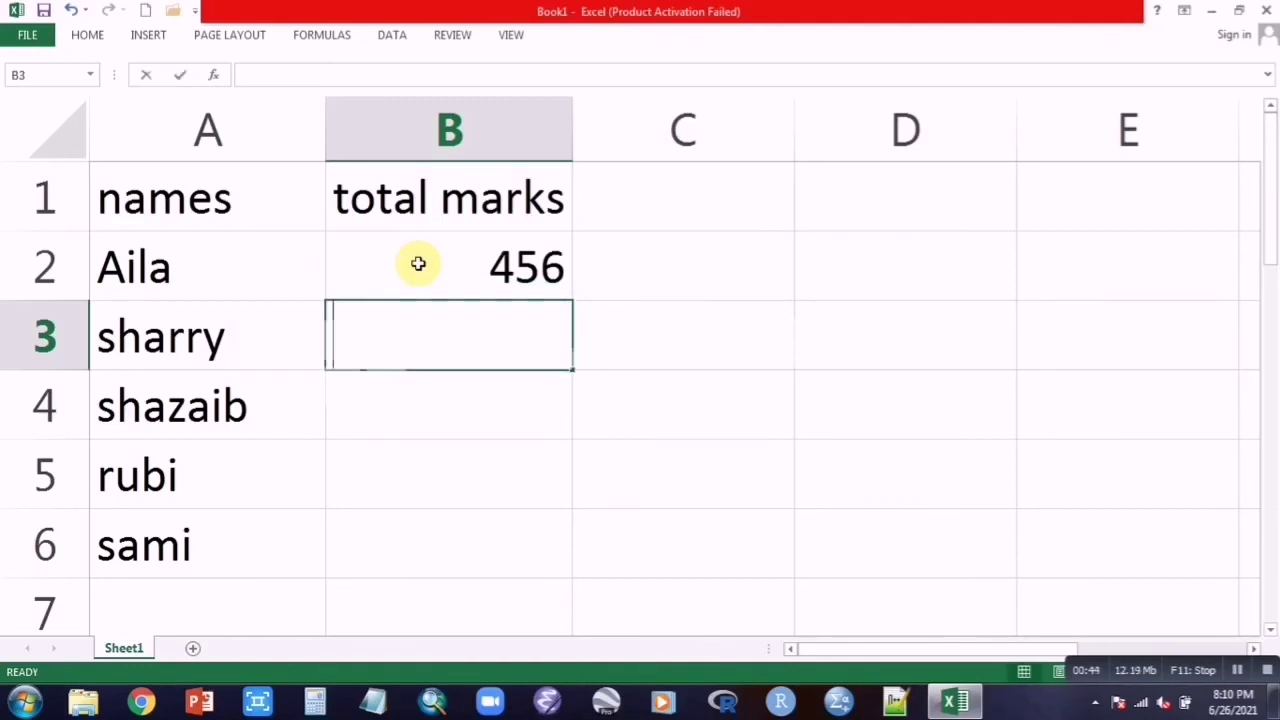
{"action": "type", "text": "345"}
{"action": "key", "text": "Return"}
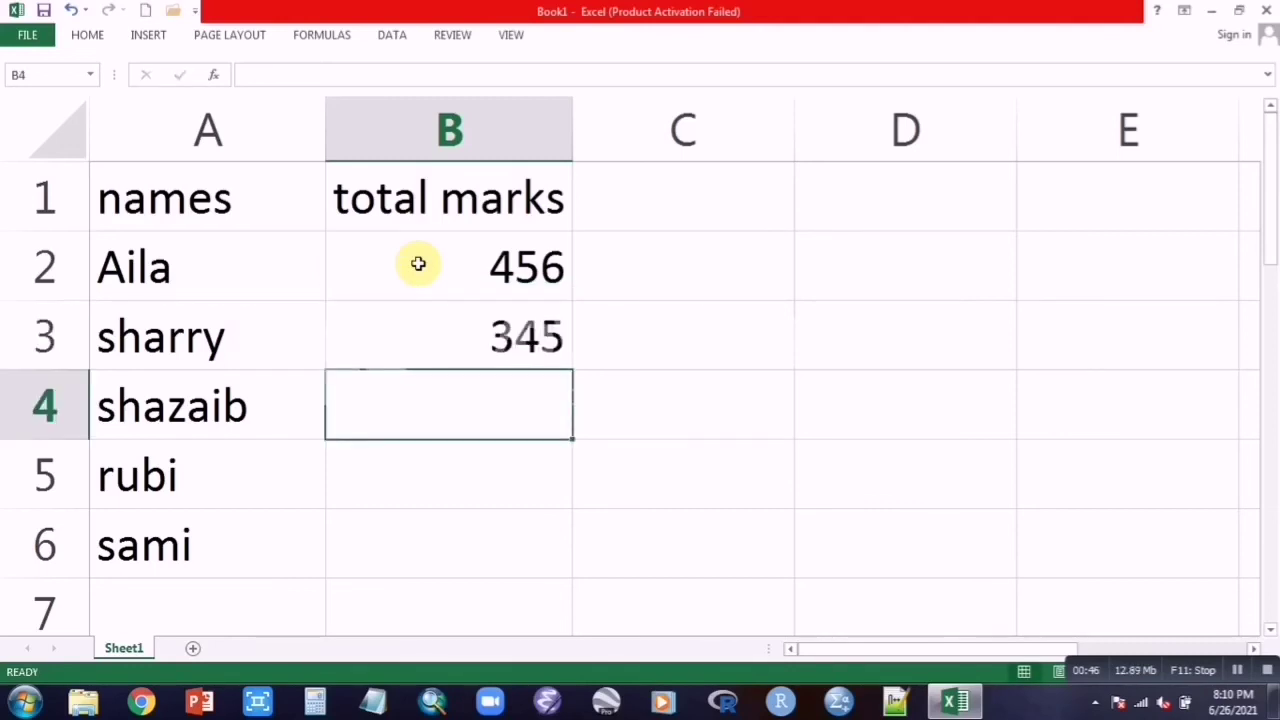
{"action": "type", "text": "453"}
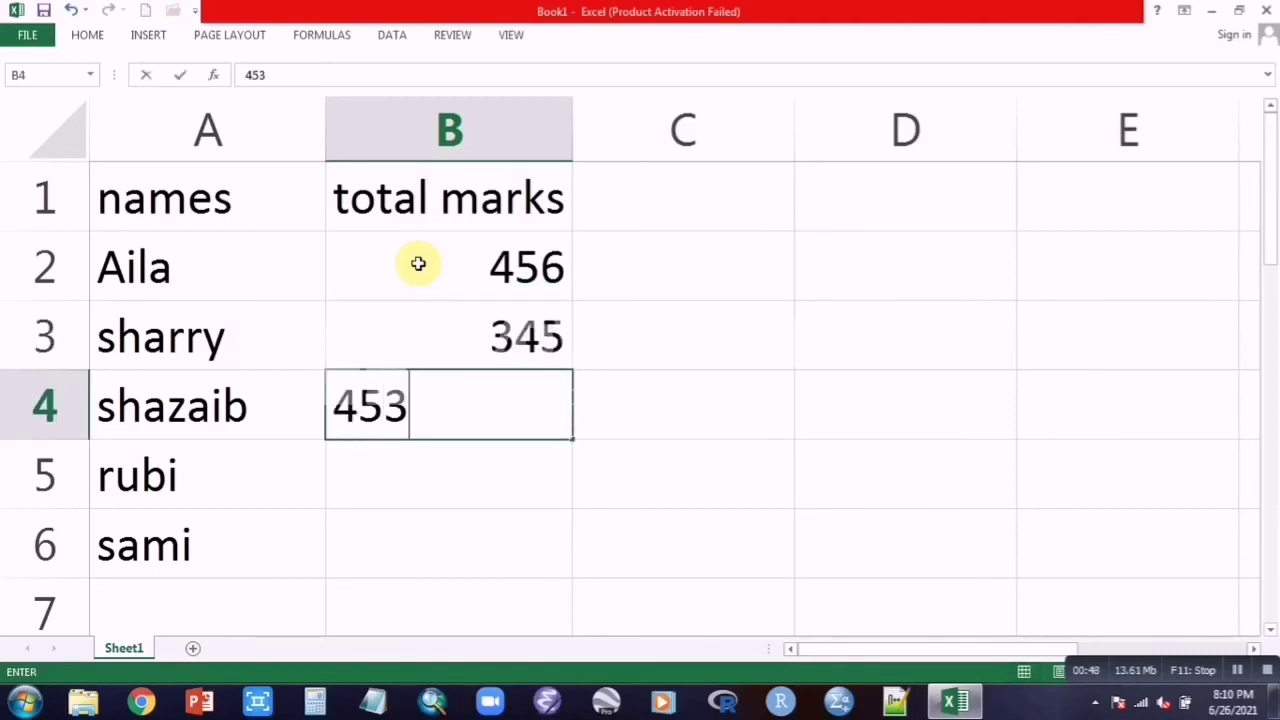
{"action": "key", "text": "Return"}
{"action": "type", "text": "123"}
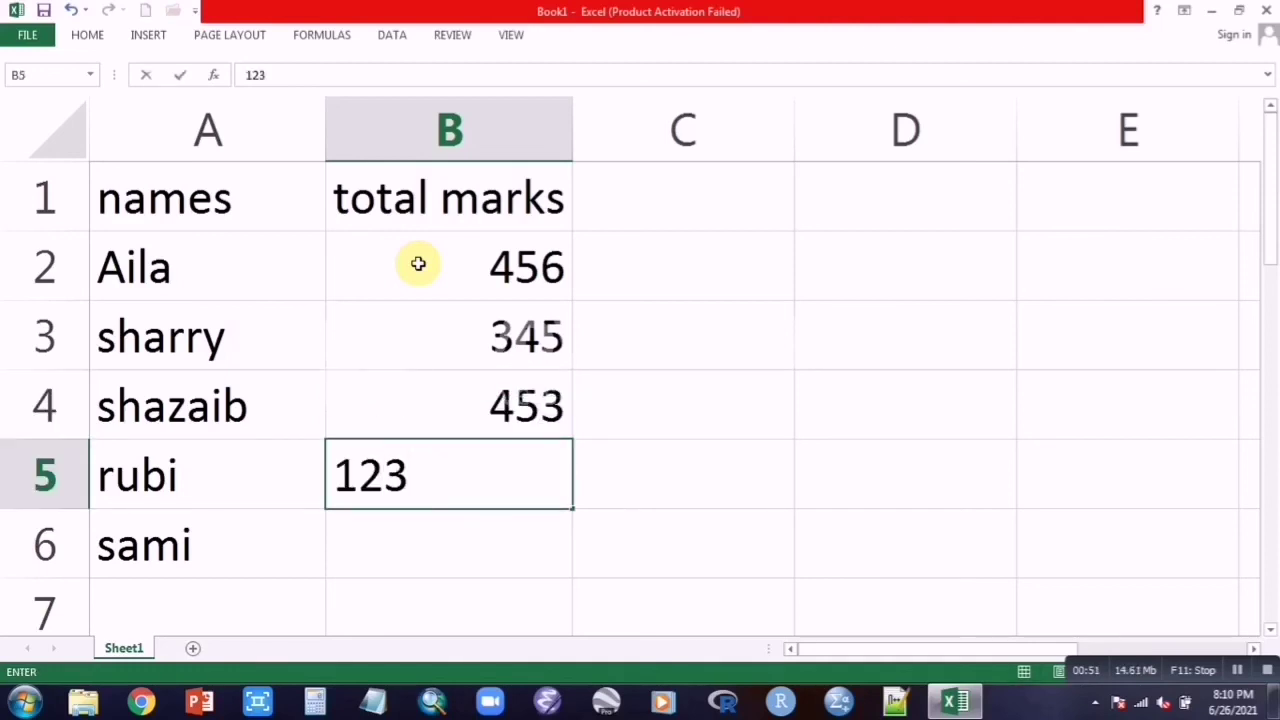
{"action": "key", "text": "Return"}
{"action": "type", "text": "345"}
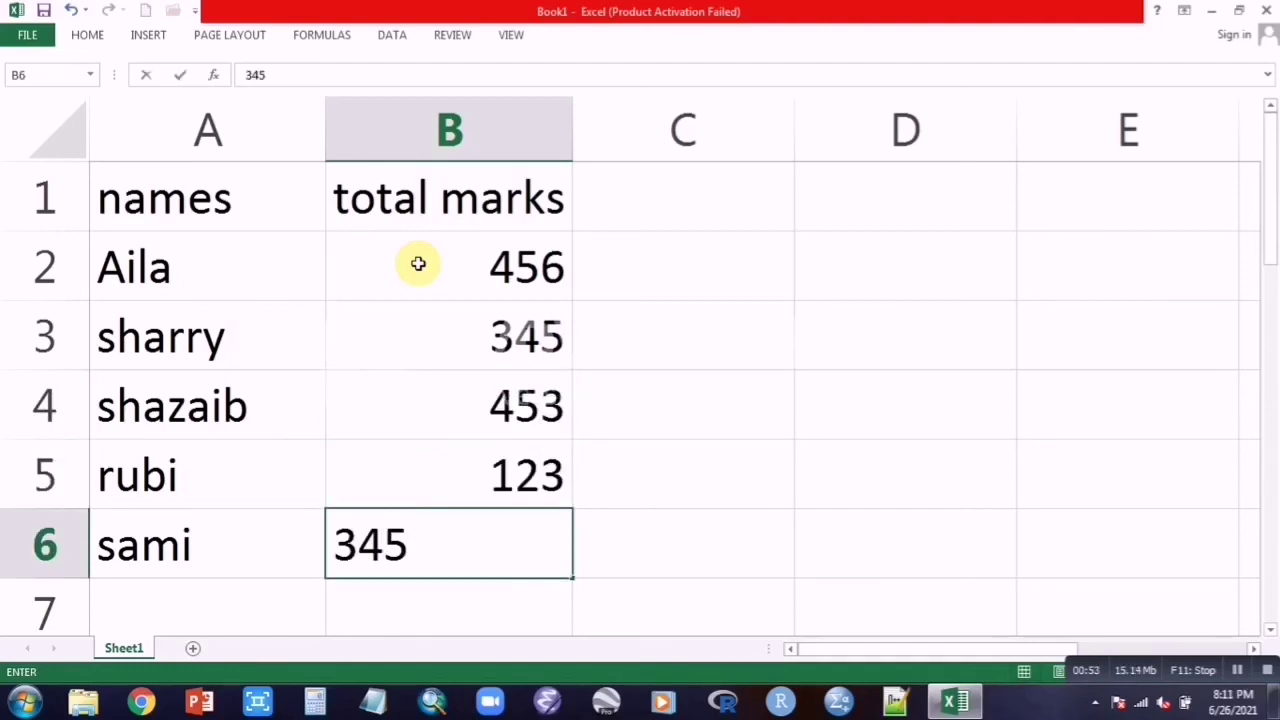
{"action": "key", "text": "Return"}
Enter the function labels "sumif", "countif", "countA" and "LEN" in C1 to C4
{"action": "scroll", "coordinate": [418, 263], "scroll_direction": "up", "scroll_amount": 1}
{"action": "left_click", "coordinate": [666, 206]}
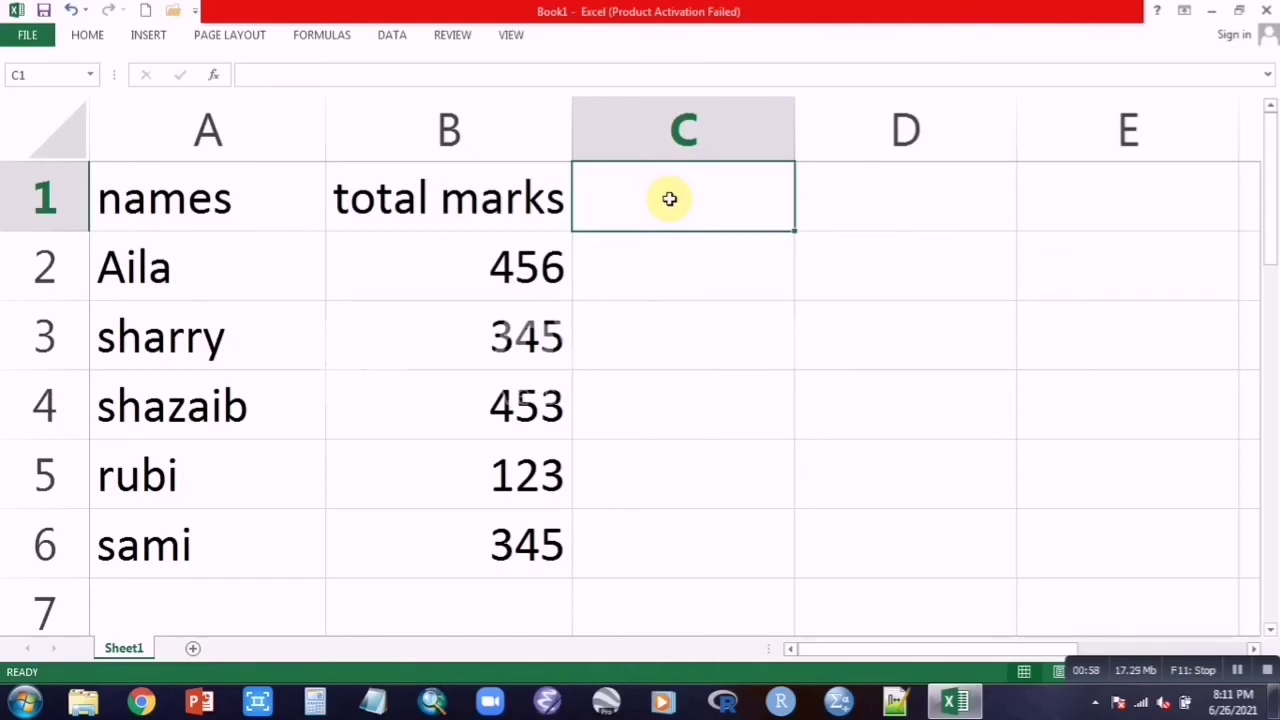
{"action": "type", "text": "sumif"}
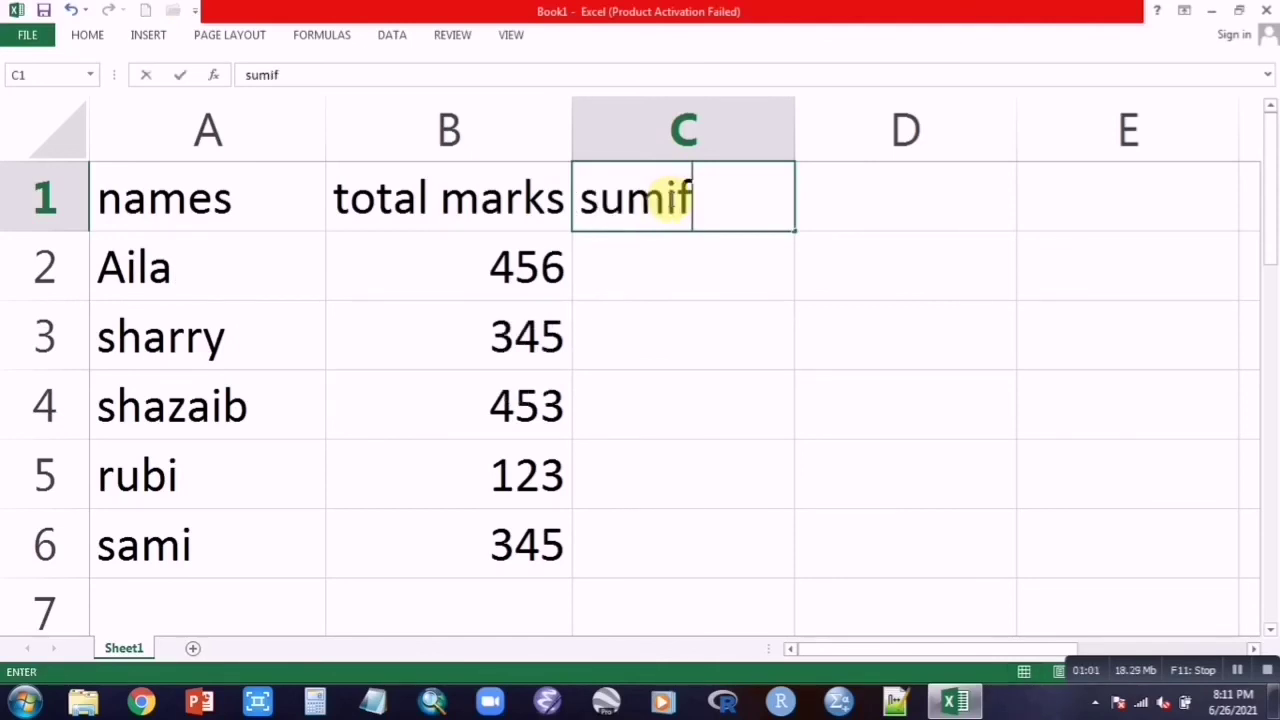
{"action": "left_click", "coordinate": [755, 271]}
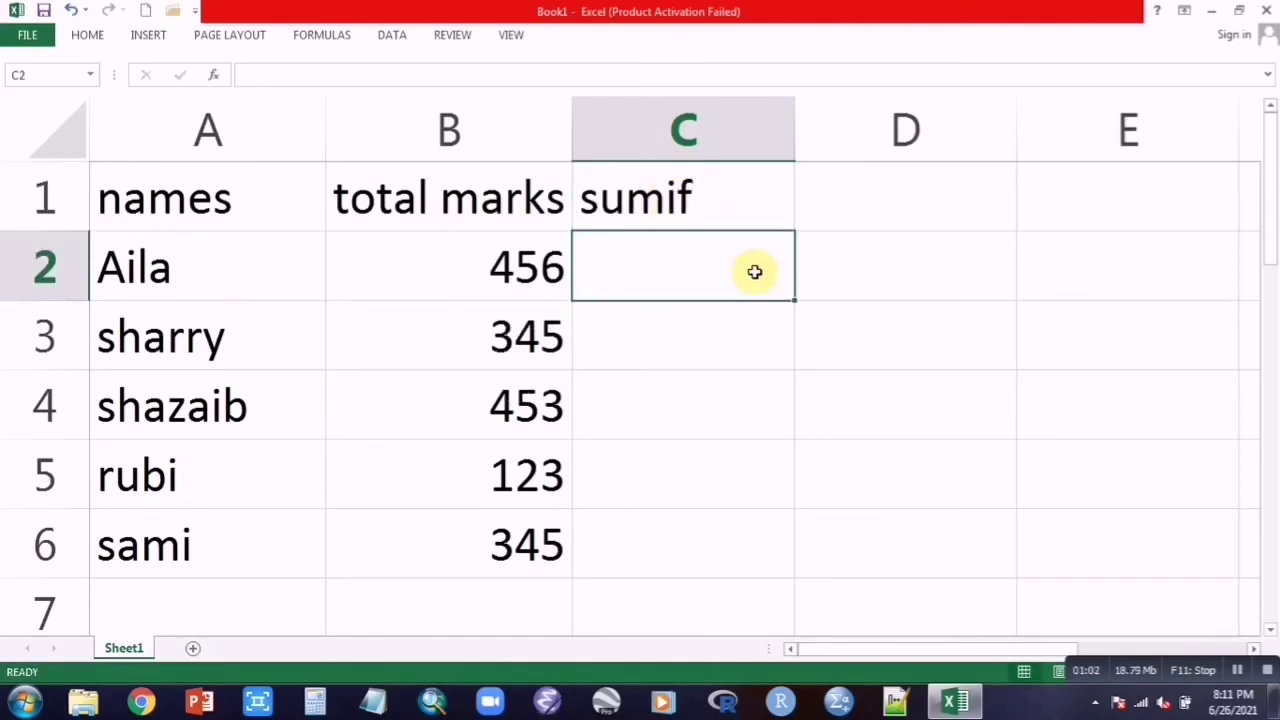
{"action": "type", "text": "counti"}
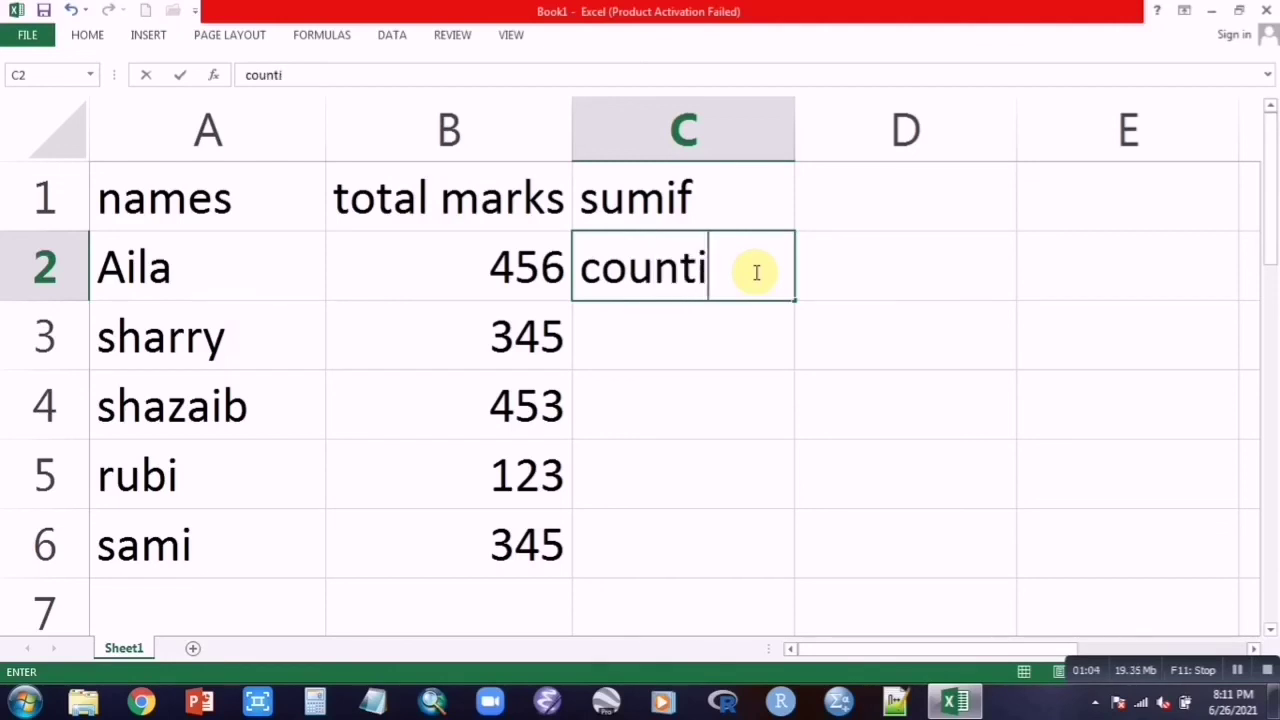
{"action": "type", "text": "f"}
{"action": "left_click", "coordinate": [741, 323]}
{"action": "type", "text": "c"}
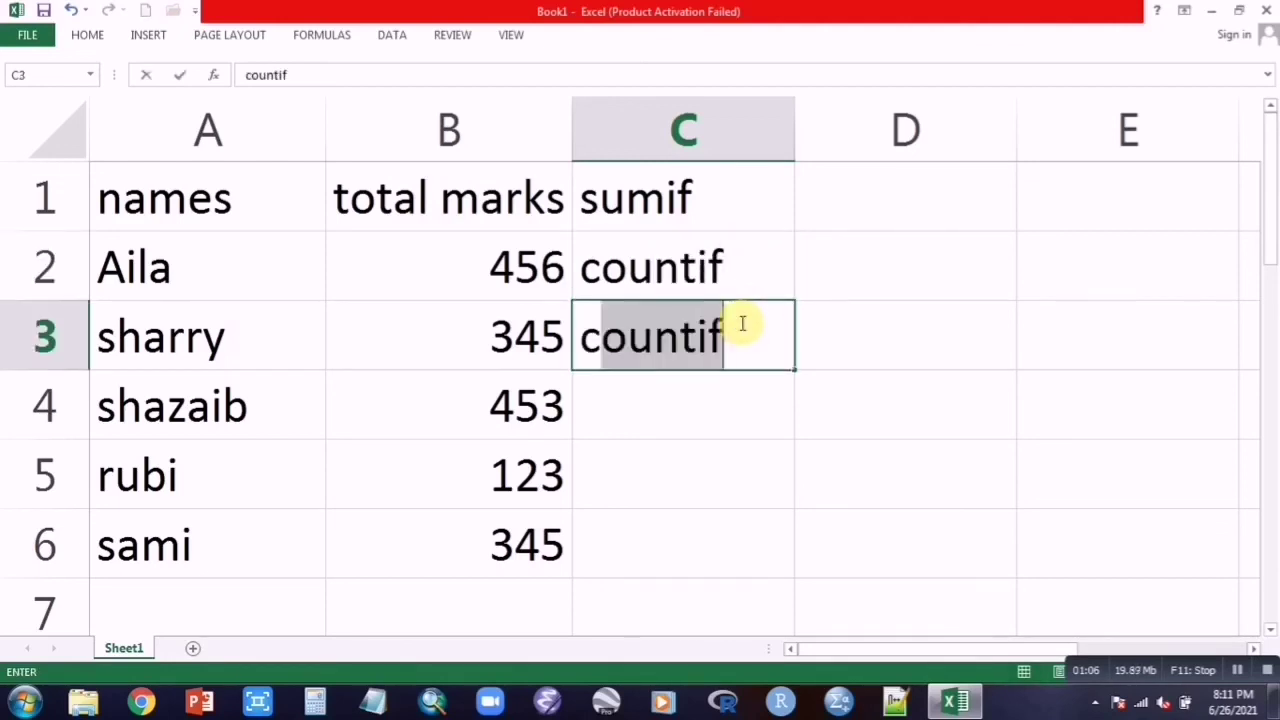
{"action": "type", "text": "E"}
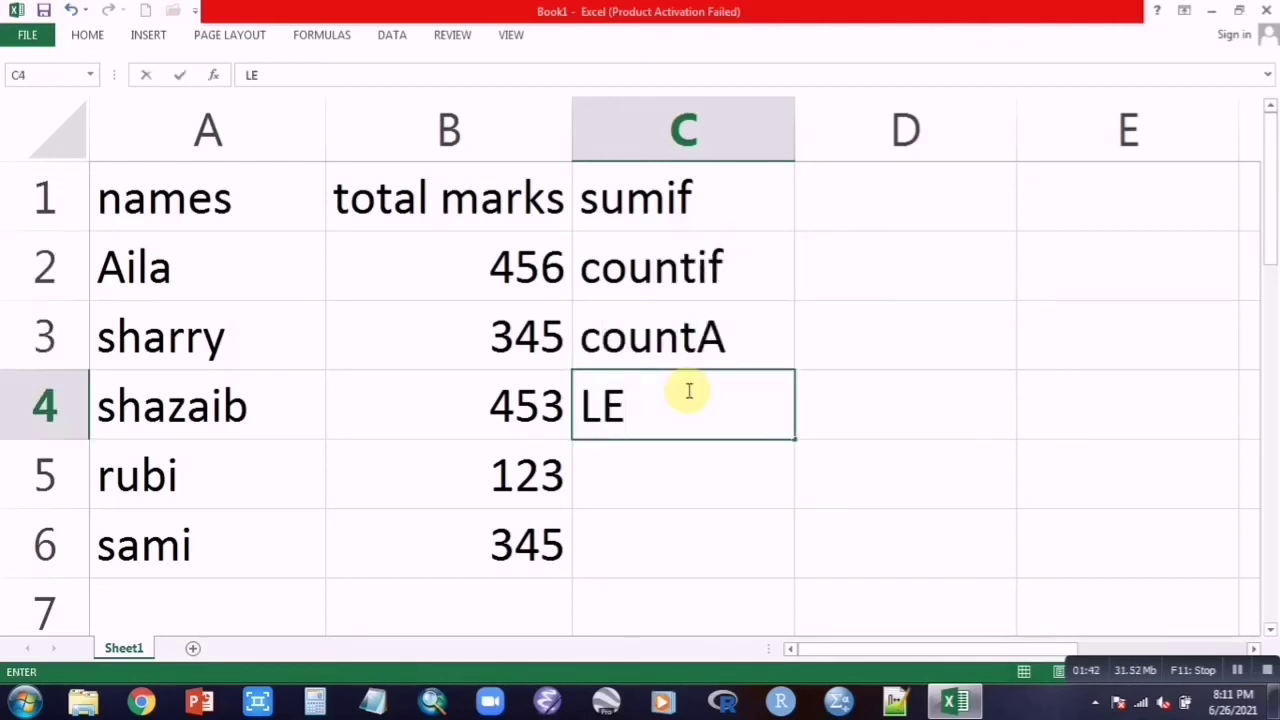
{"action": "type", "text": "N"}
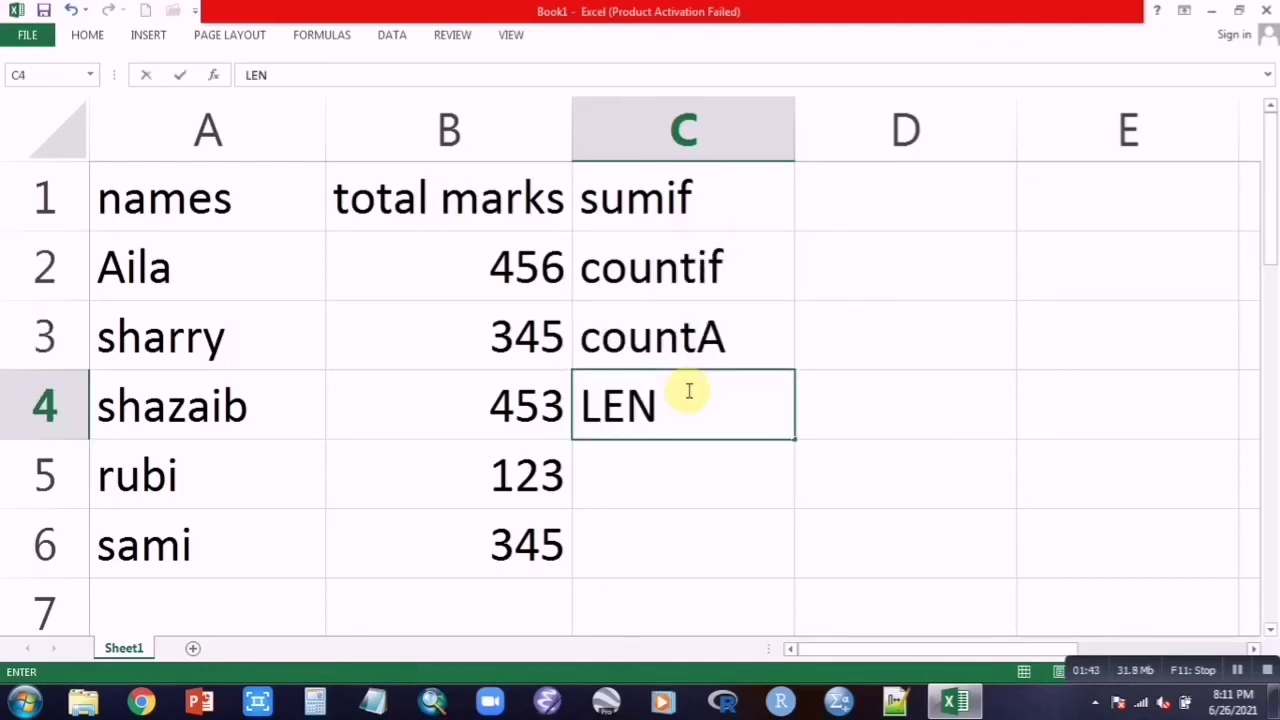
Enter the formula =SUMIF(B2:B6,">300") in D1 to add the marks above 300, and review it
{"action": "left_click", "coordinate": [847, 207]}
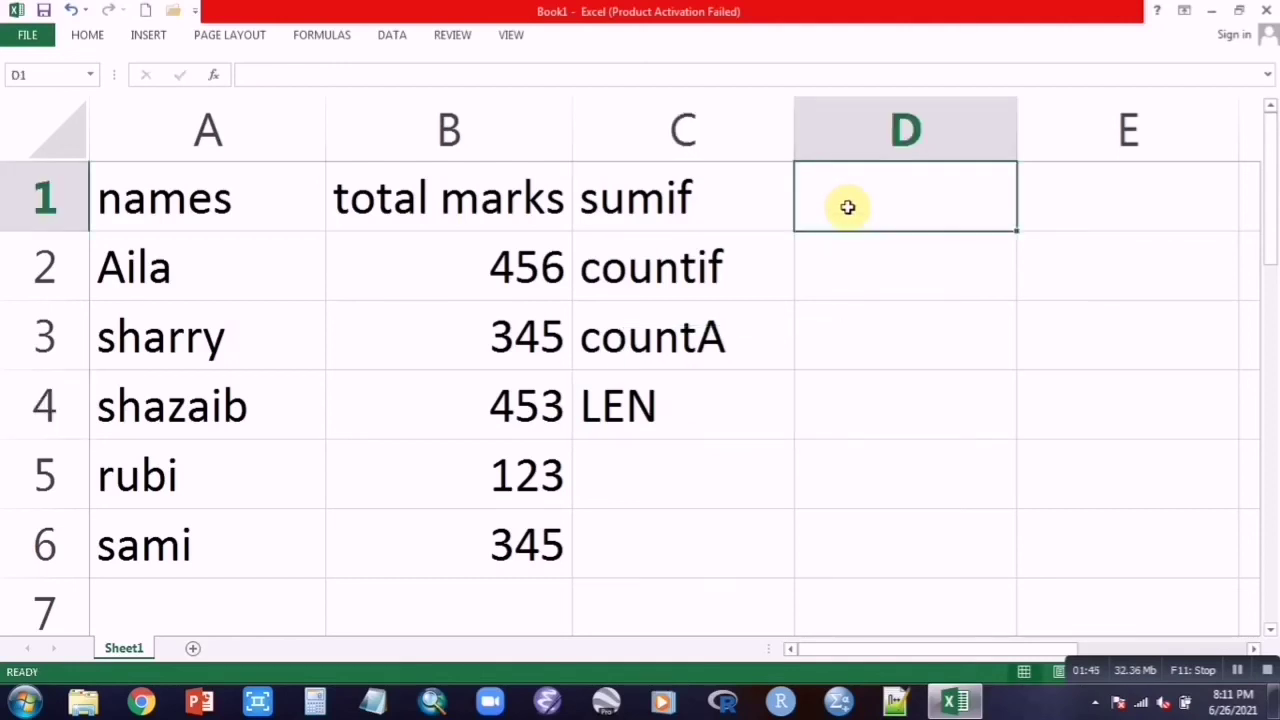
{"action": "type", "text": "=sumif"}
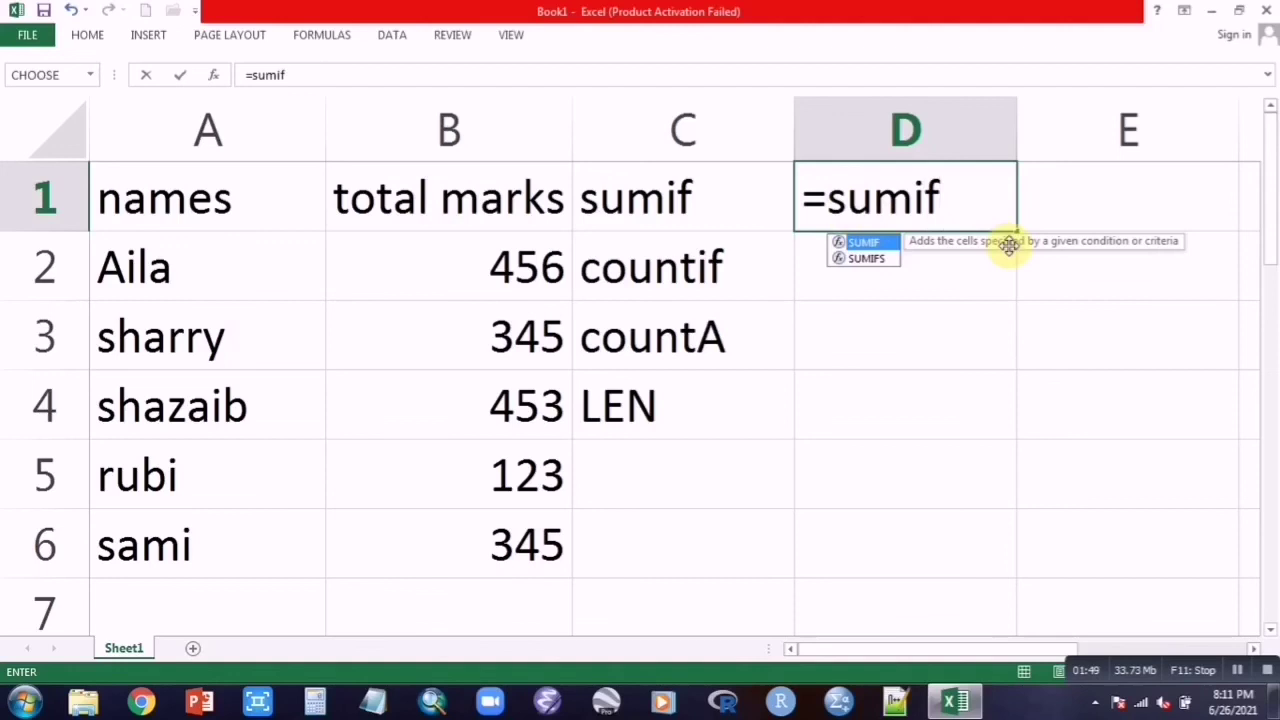
{"action": "double_click", "coordinate": [868, 244]}
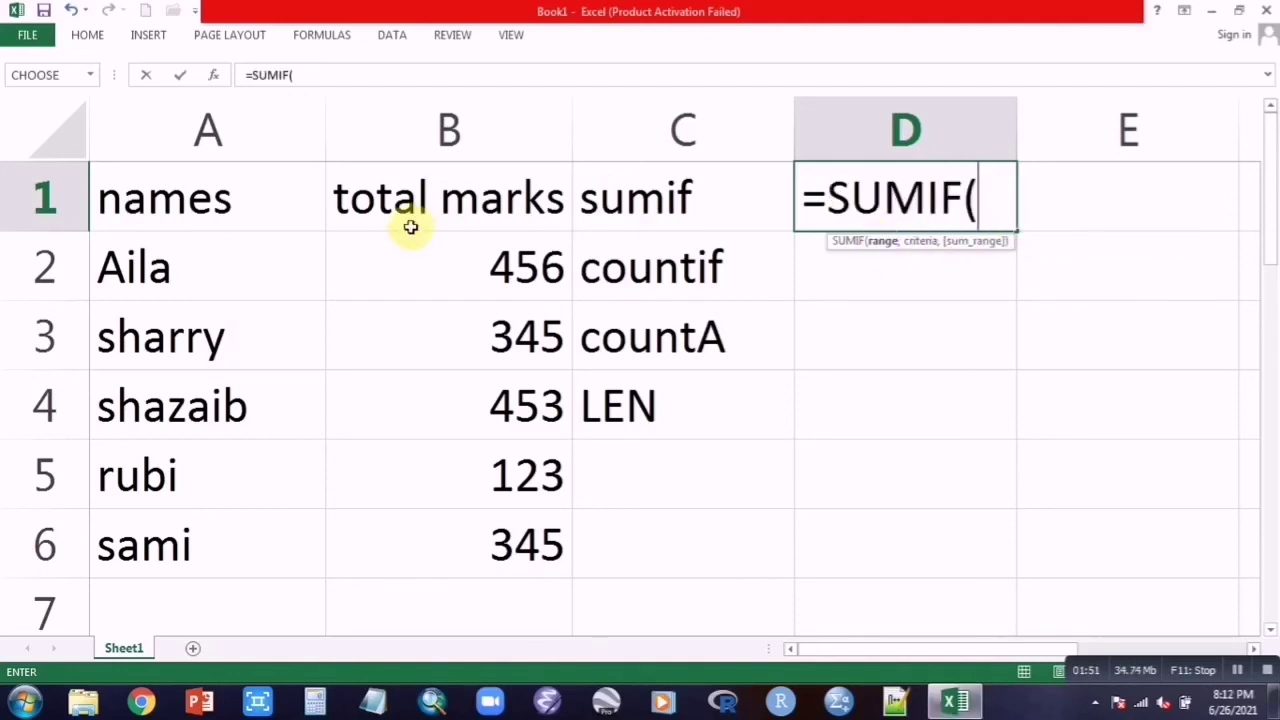
{"action": "left_click_drag", "start_coordinate": [463, 261], "coordinate": [556, 540]}
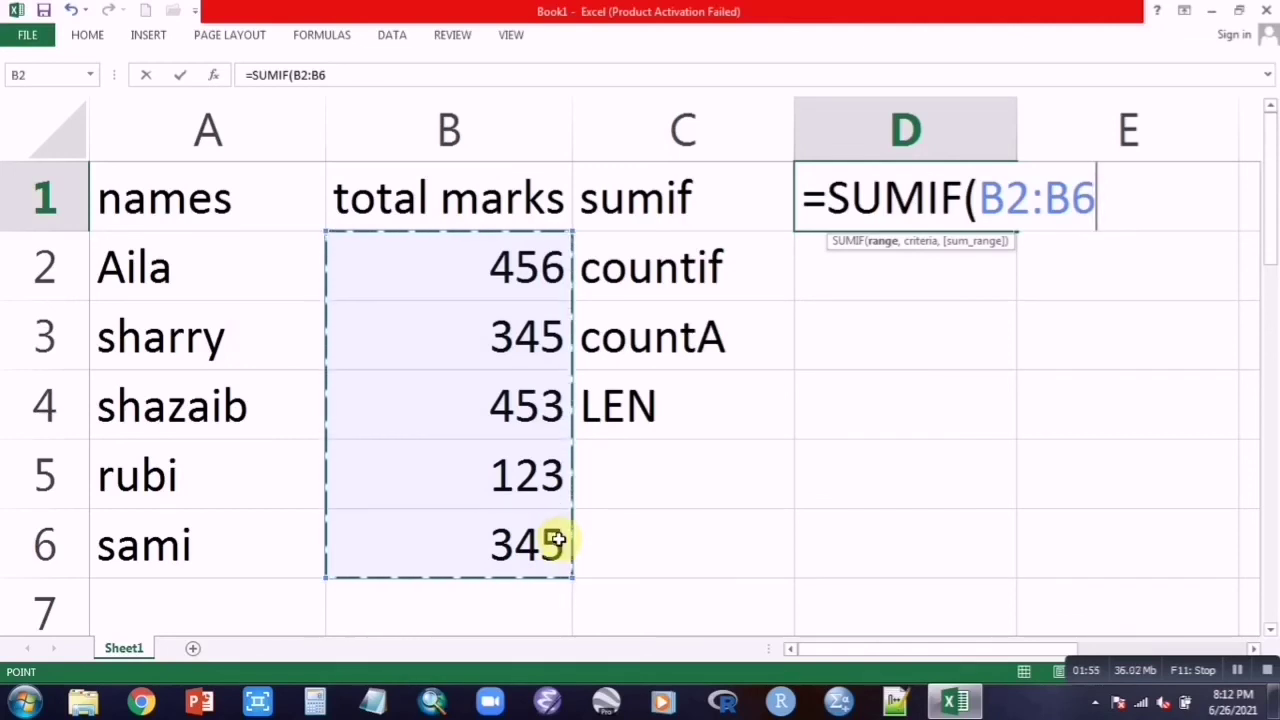
{"action": "type", "text": ","}
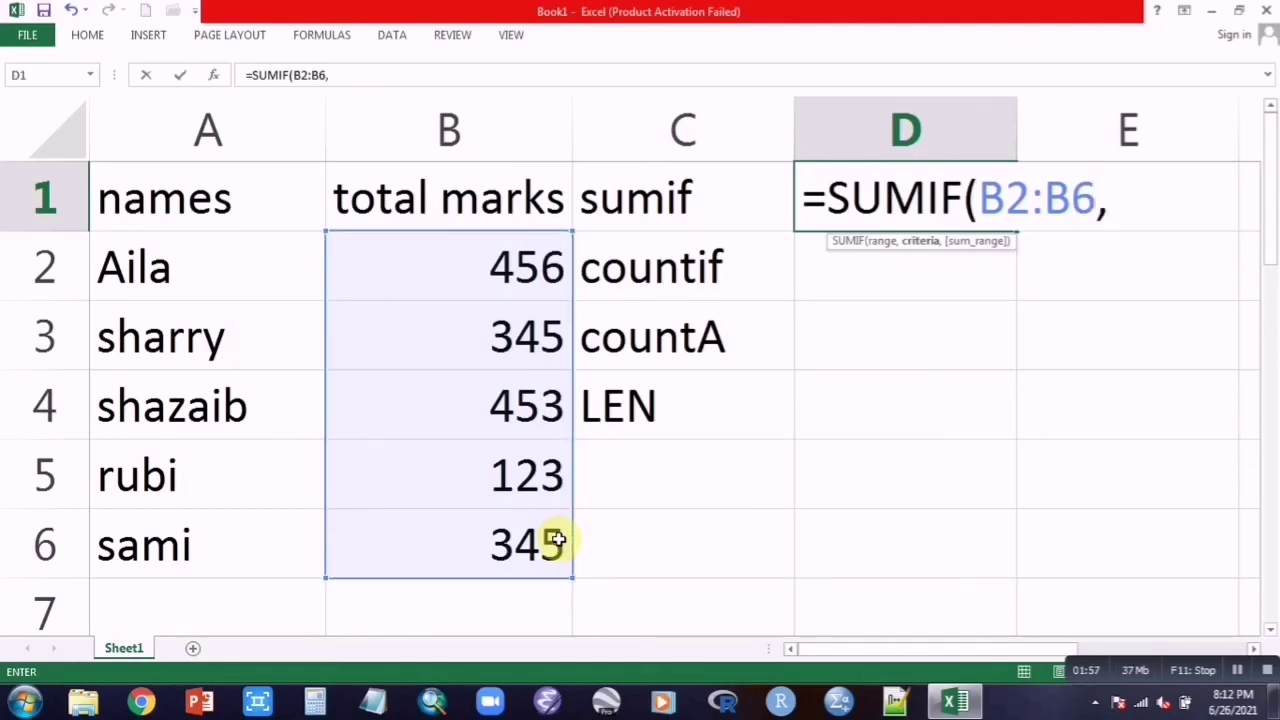
{"action": "type", "text": "\">"}
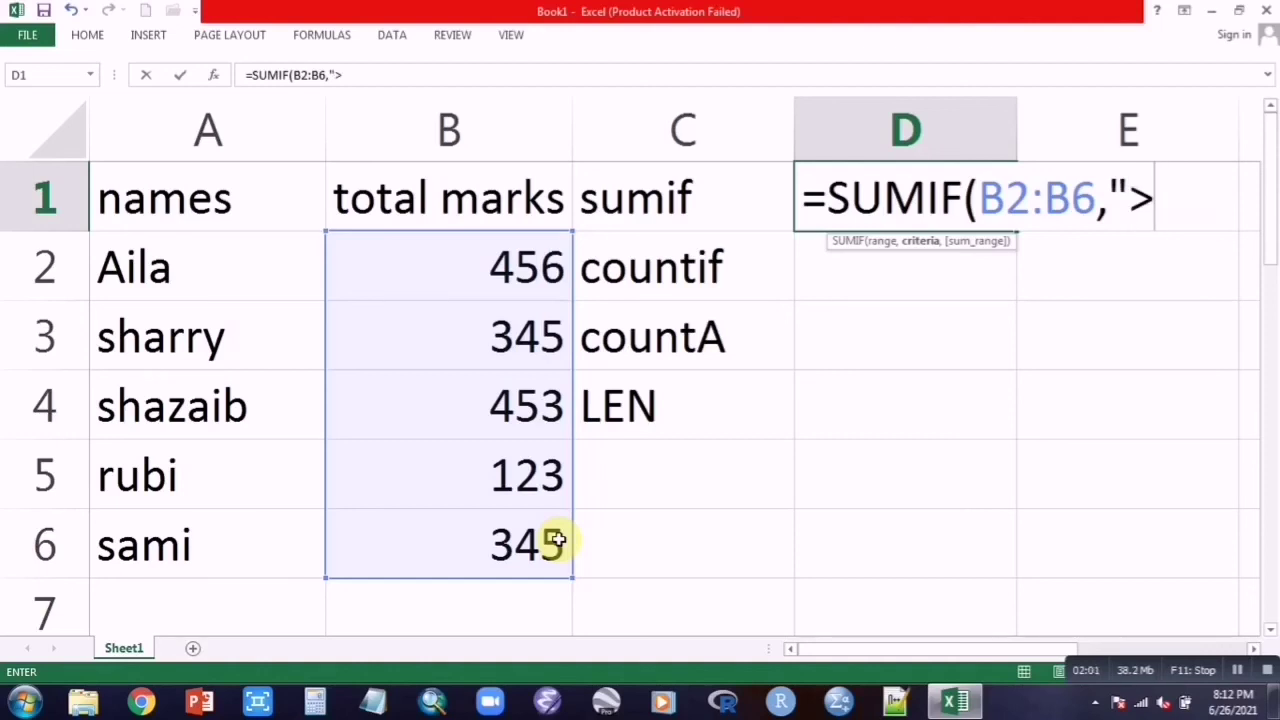
{"action": "type", "text": "300"}
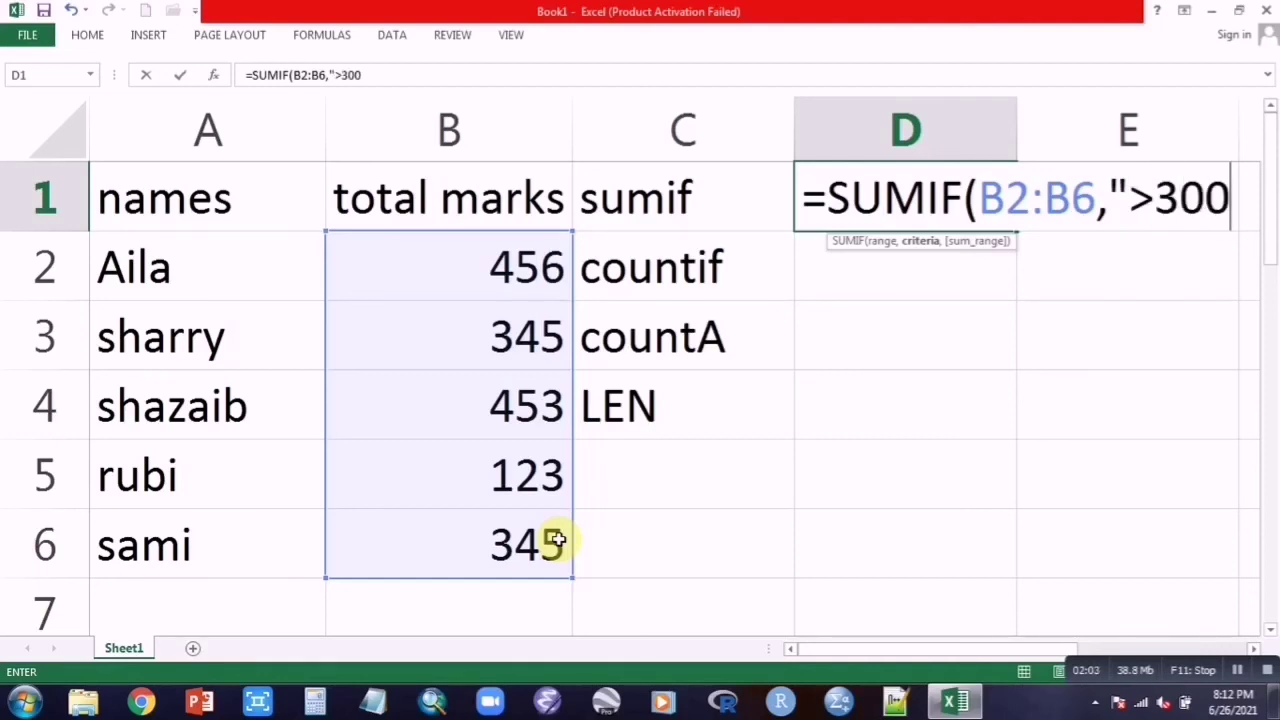
{"action": "type", "text": "\")"}
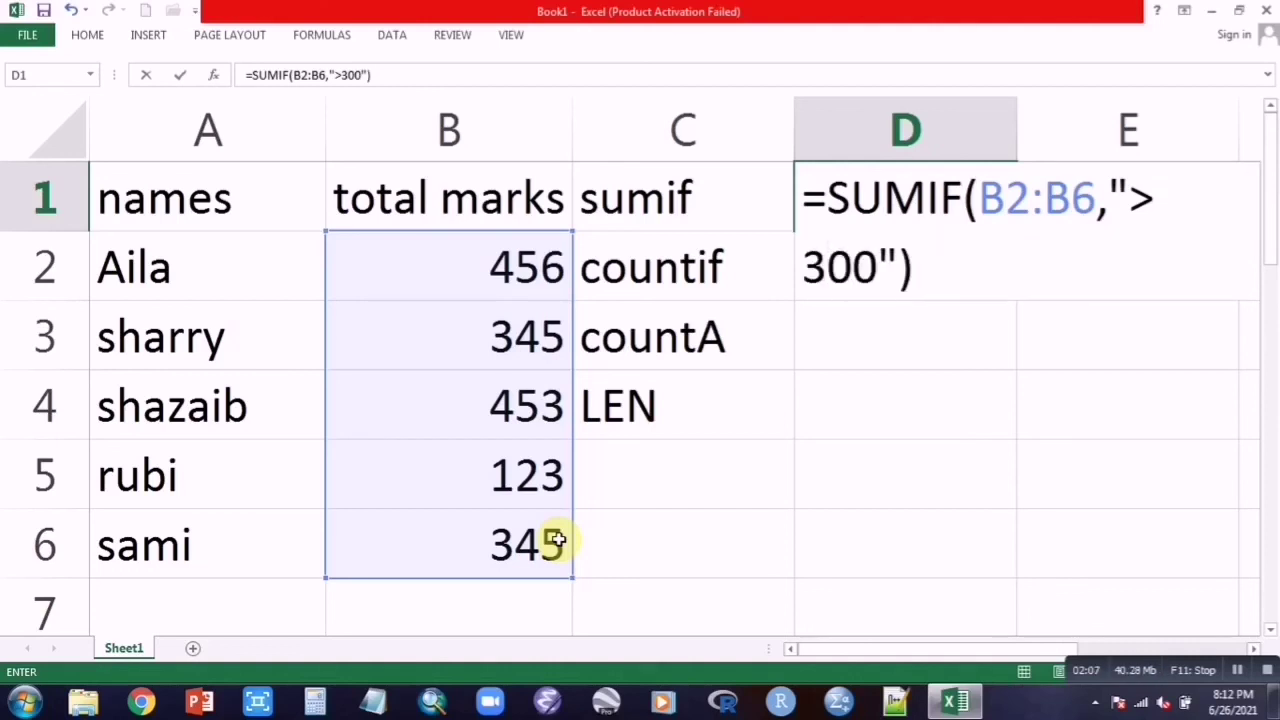
{"action": "key", "text": "Return"}
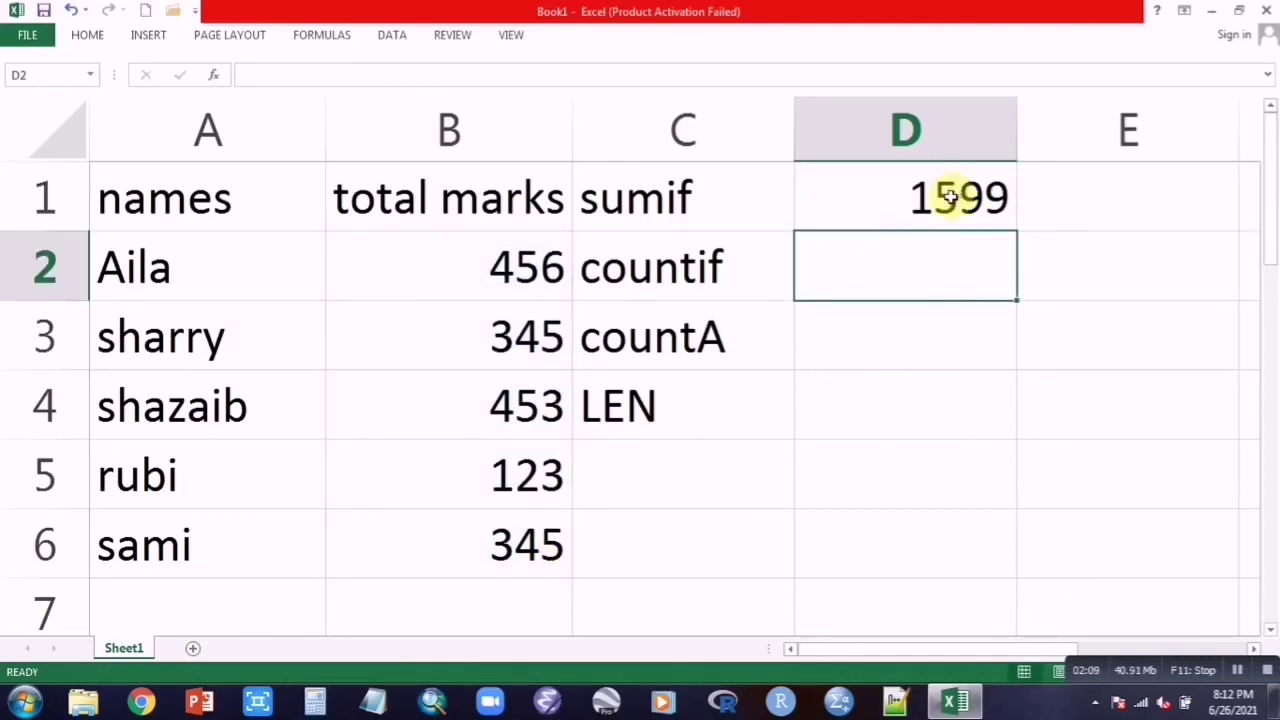
{"action": "double_click", "coordinate": [901, 206]}
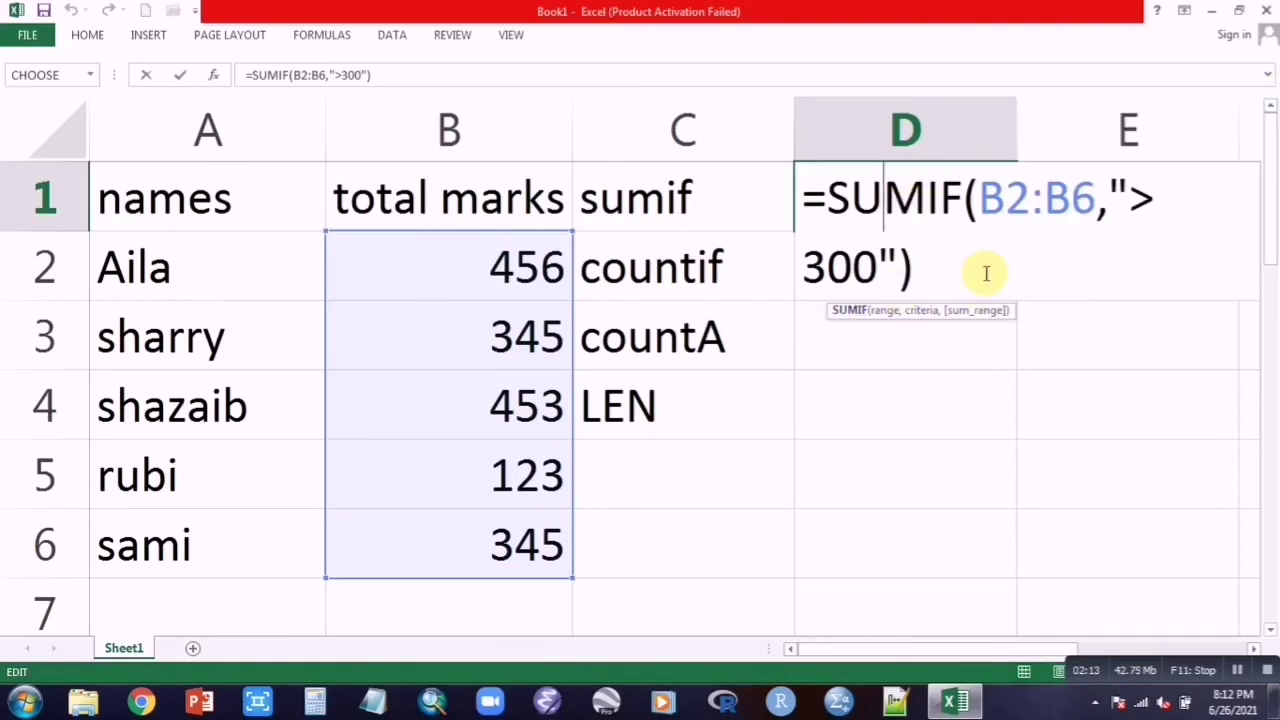
{"action": "key", "text": "Return"}
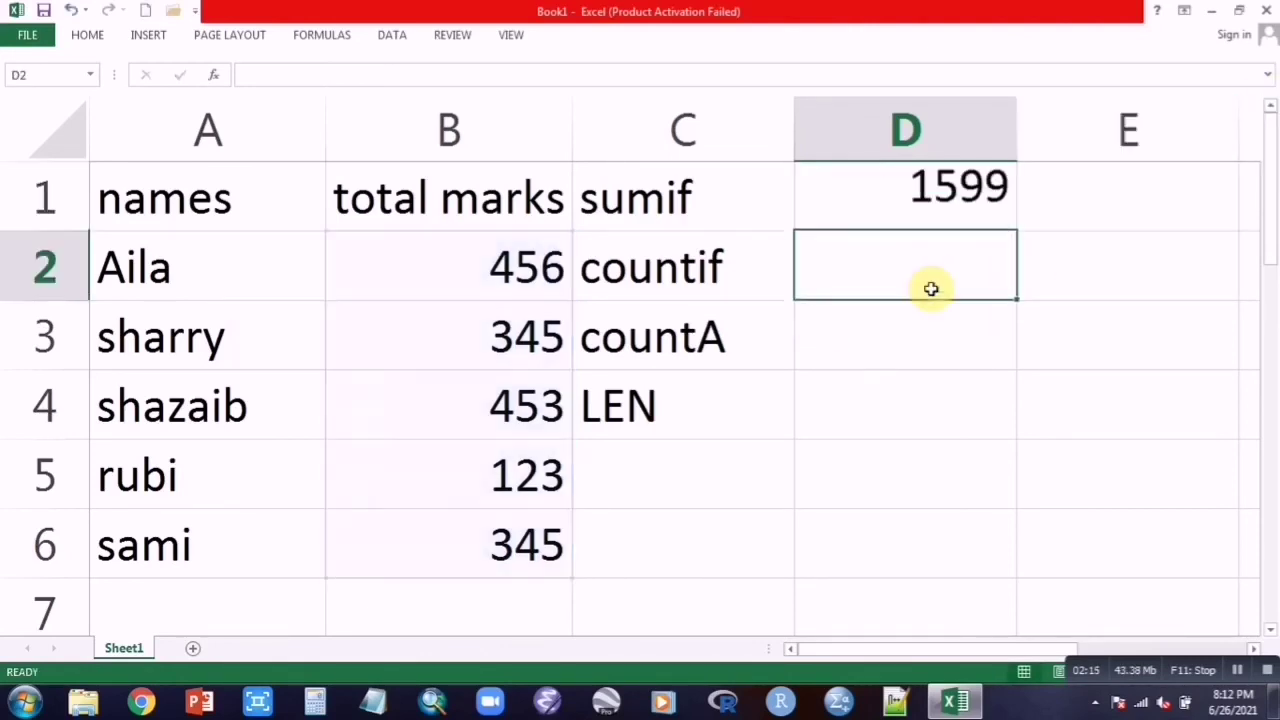
Enter the formula =COUNTIF(B2:B6,"<200") in D2 to count the marks below 200, and review it
{"action": "type", "text": "=co"}
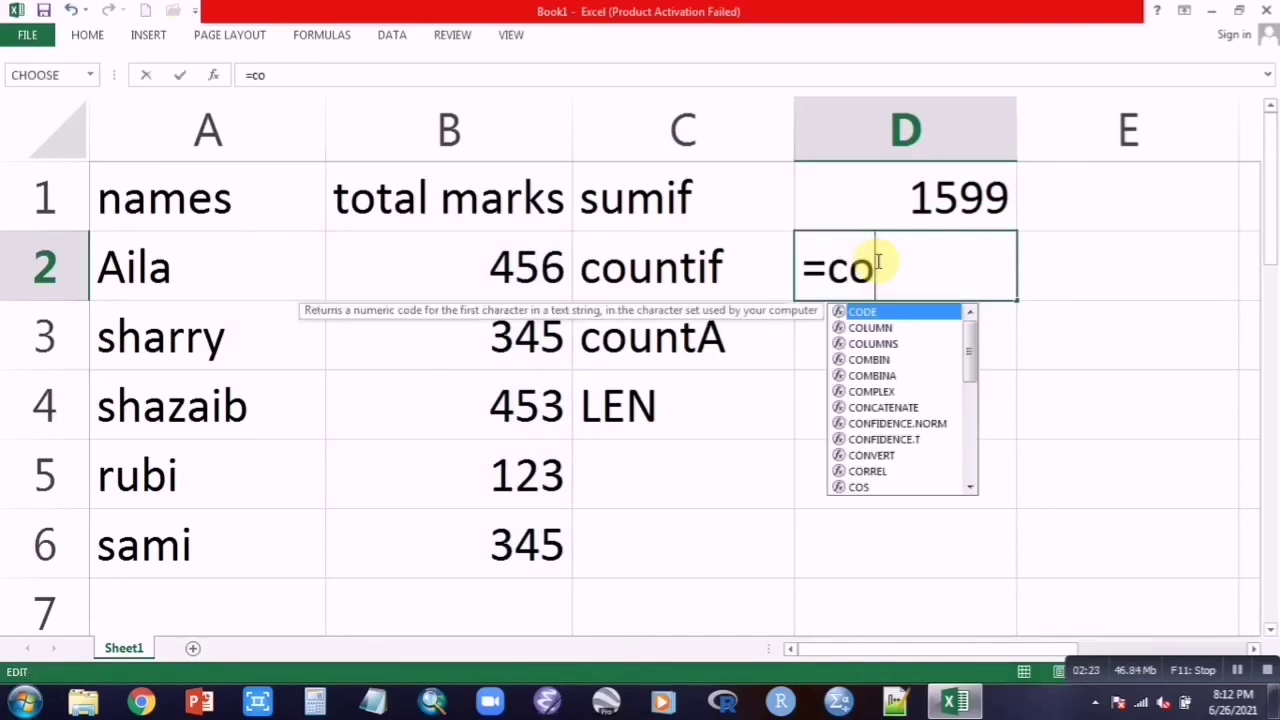
{"action": "type", "text": "unt"}
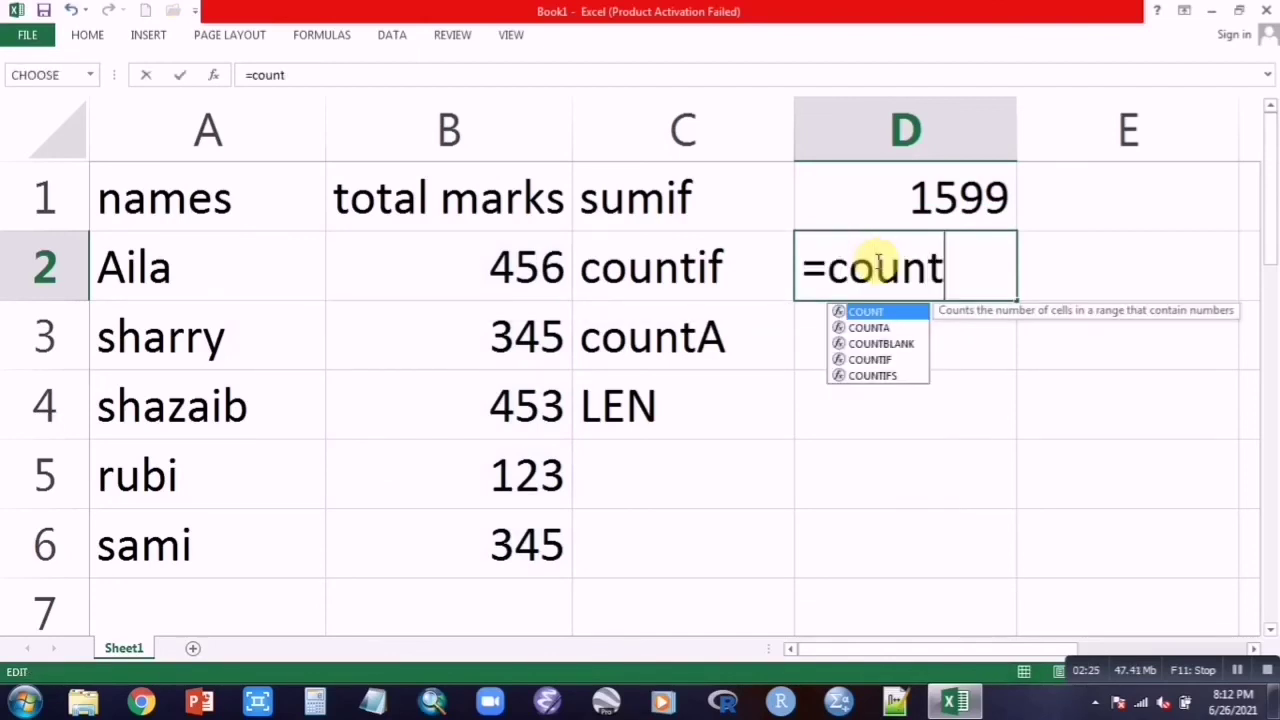
{"action": "double_click", "coordinate": [893, 359]}
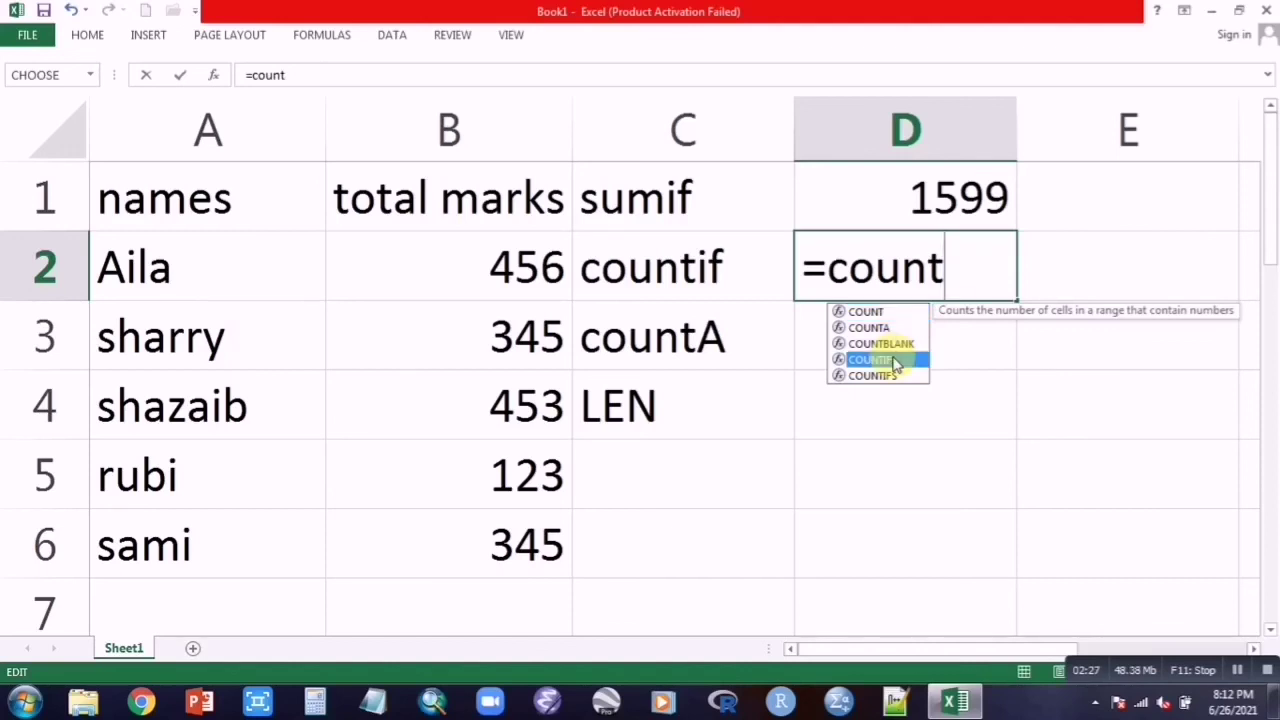
{"action": "left_click_drag", "start_coordinate": [529, 240], "coordinate": [550, 549]}
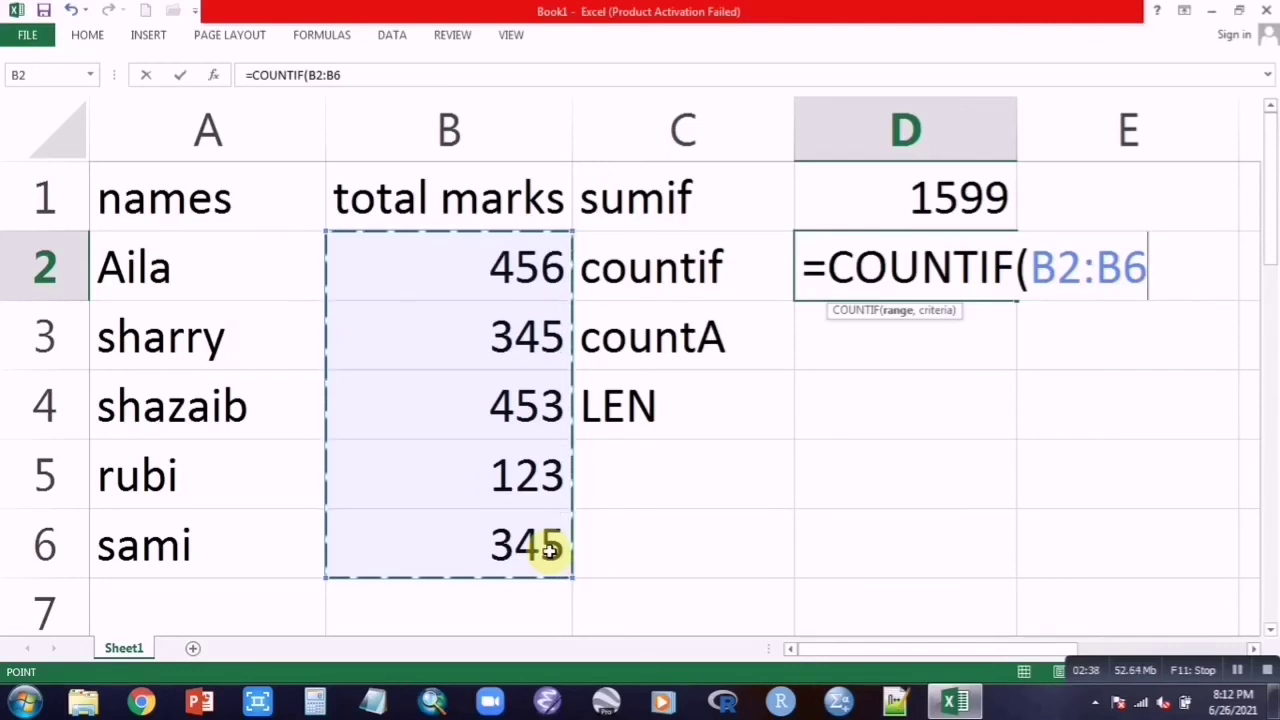
{"action": "type", "text": ","}
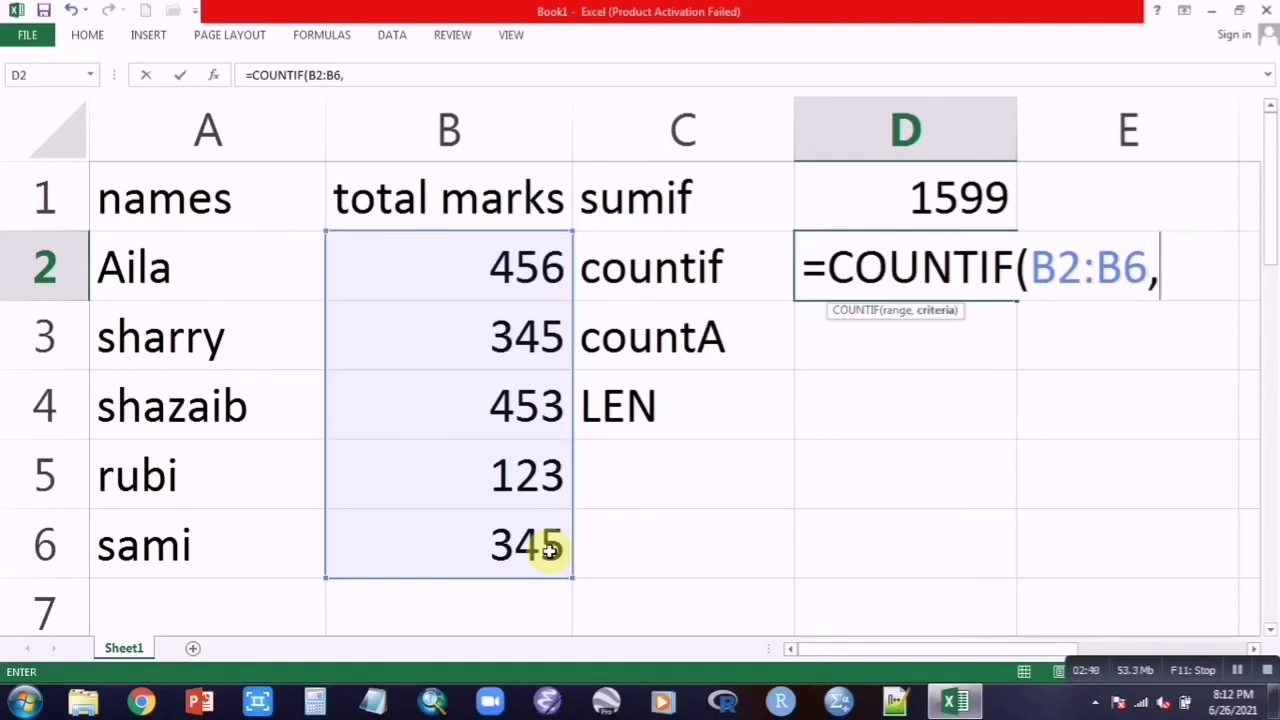
{"action": "type", "text": "\"<"}
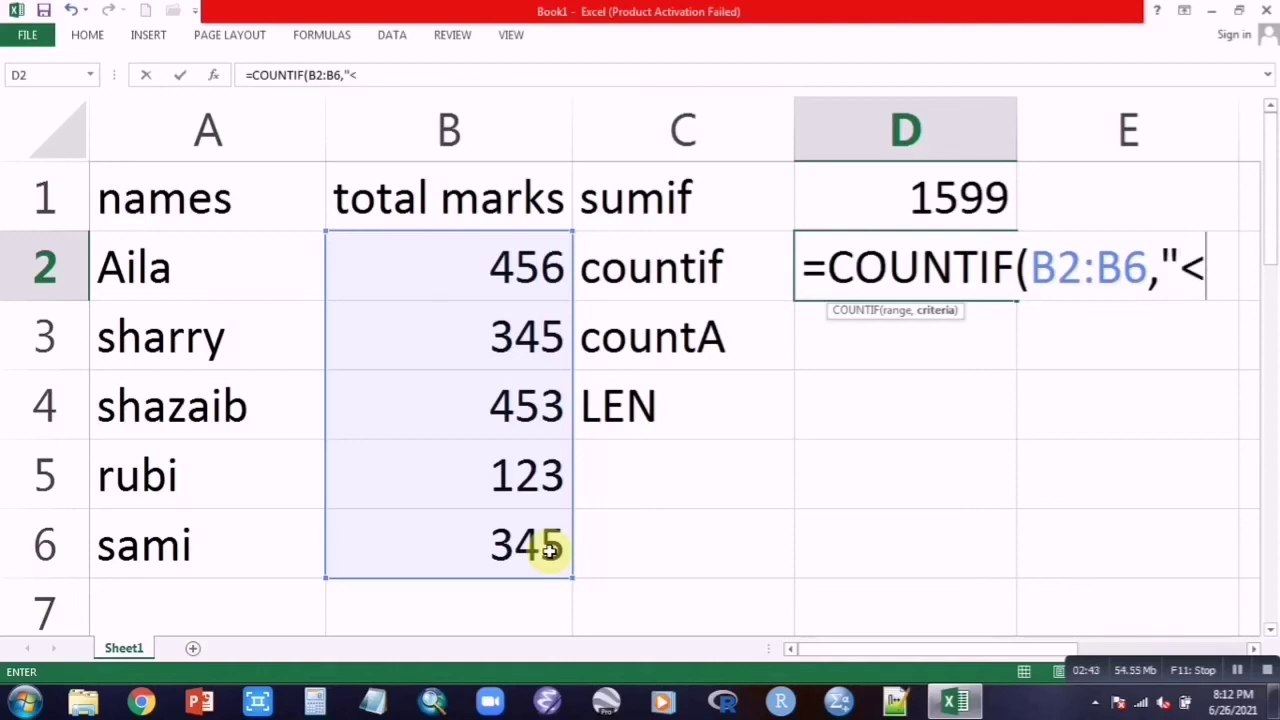
{"action": "type", "text": "200"}
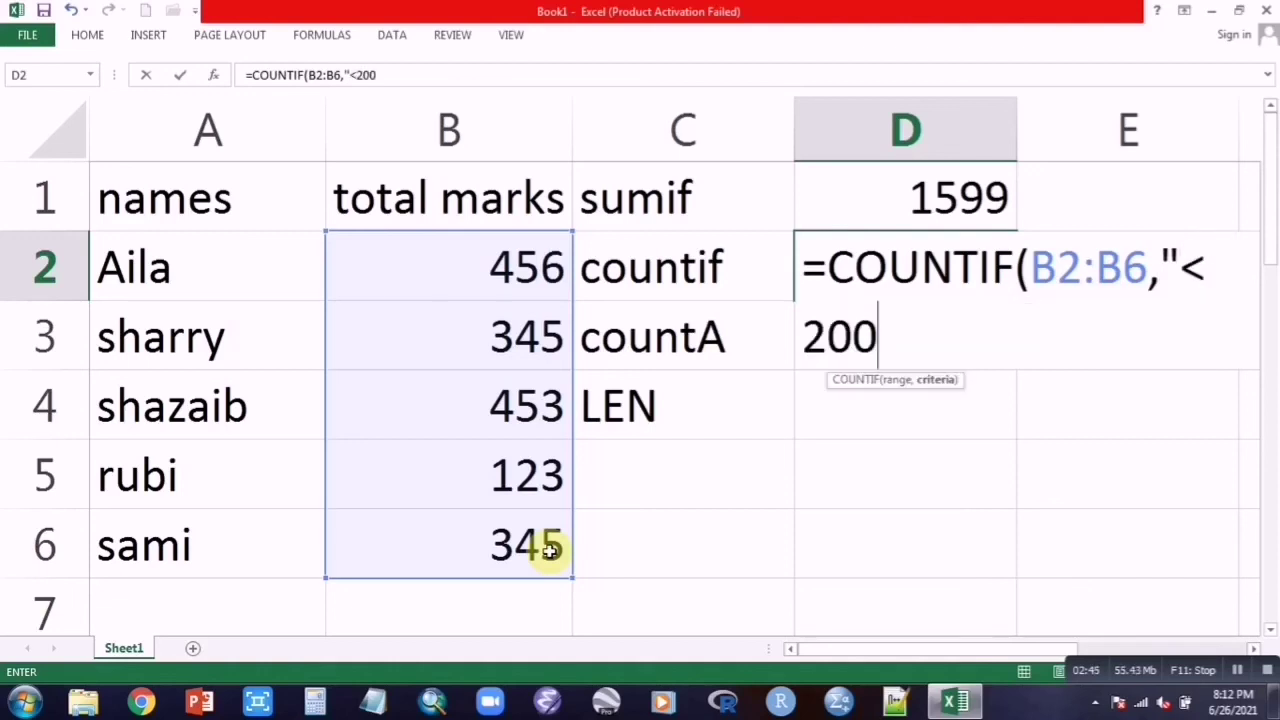
{"action": "type", "text": "\""}
{"action": "type", "text": ")"}
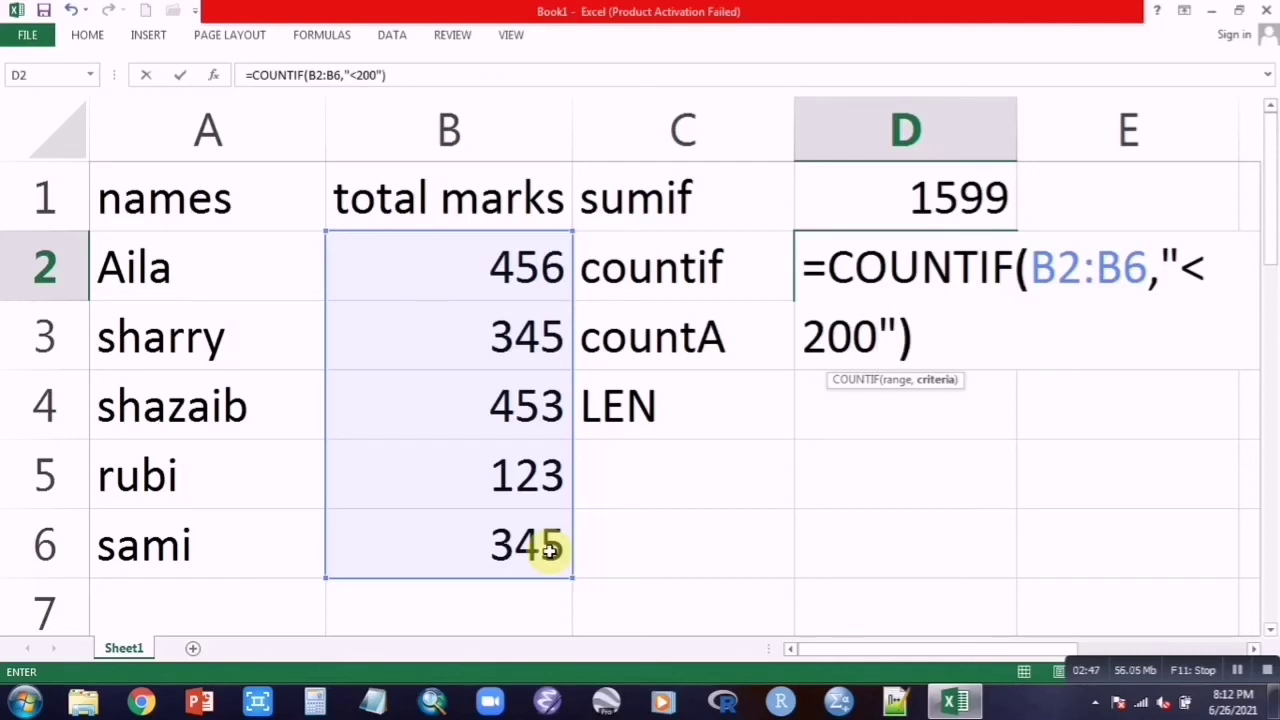
{"action": "key", "text": "Return"}
{"action": "key", "text": "Return"}
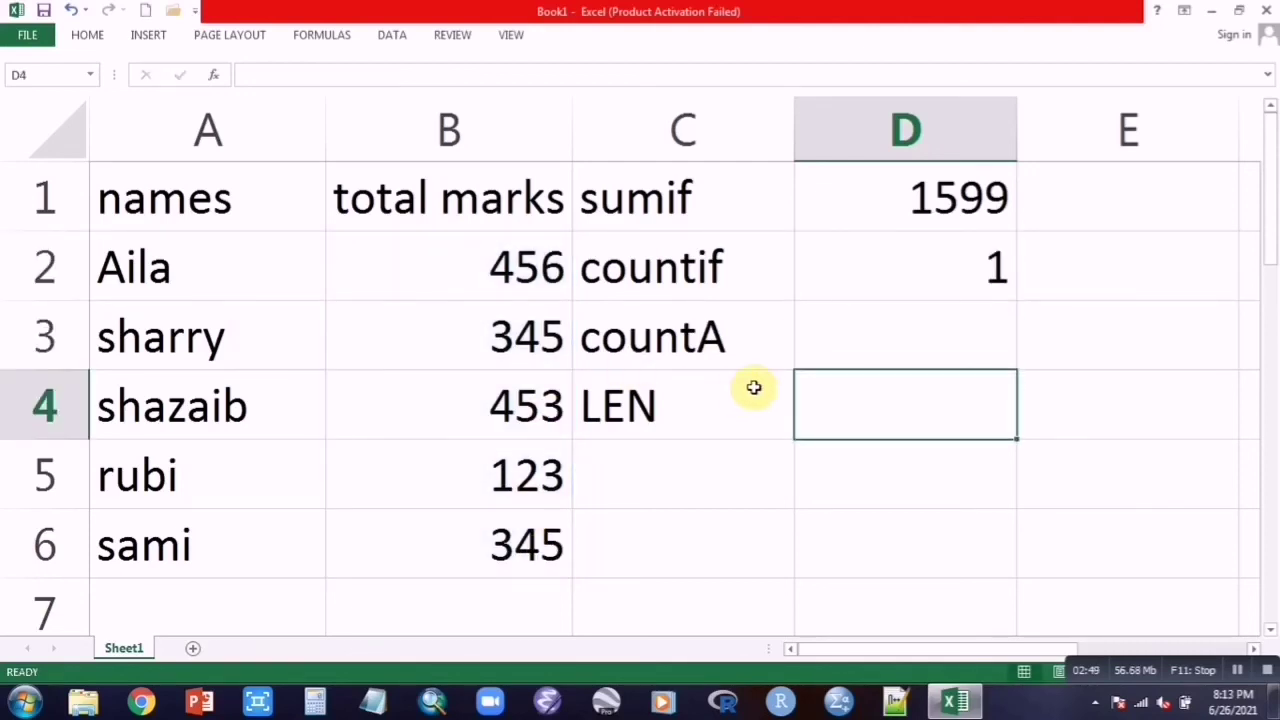
{"action": "double_click", "coordinate": [923, 288]}
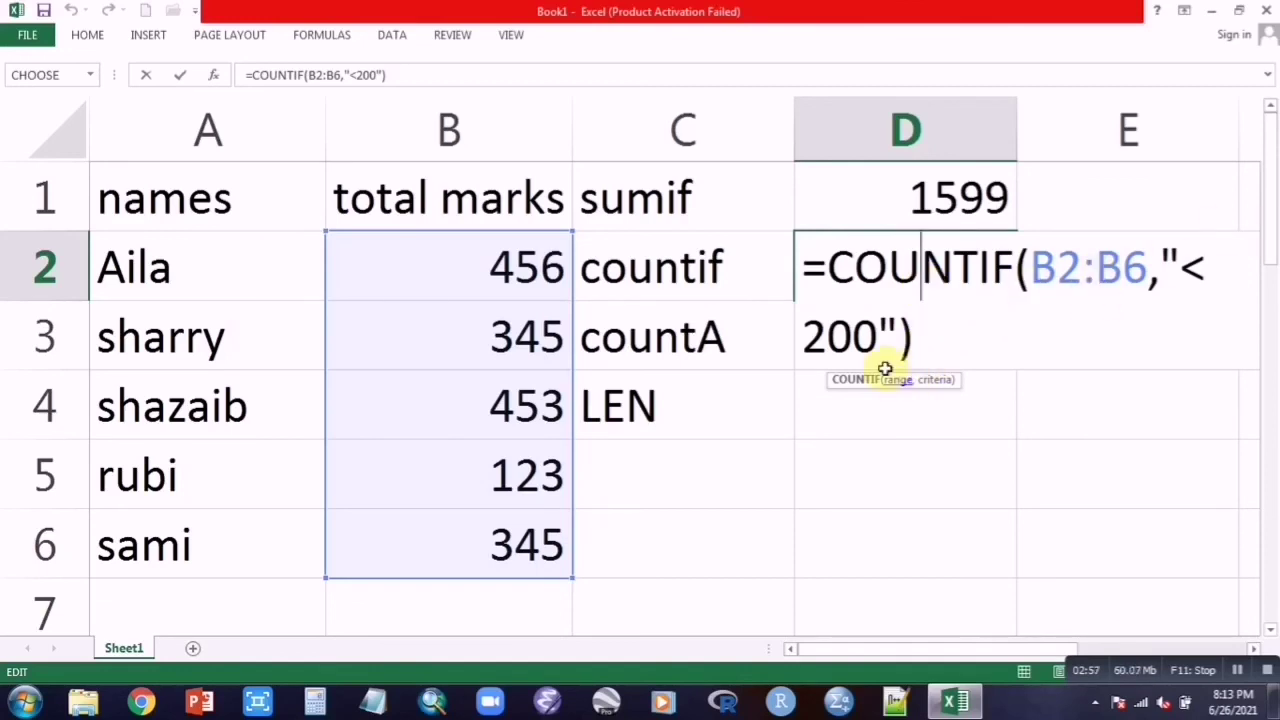
{"action": "key", "text": "Return"}
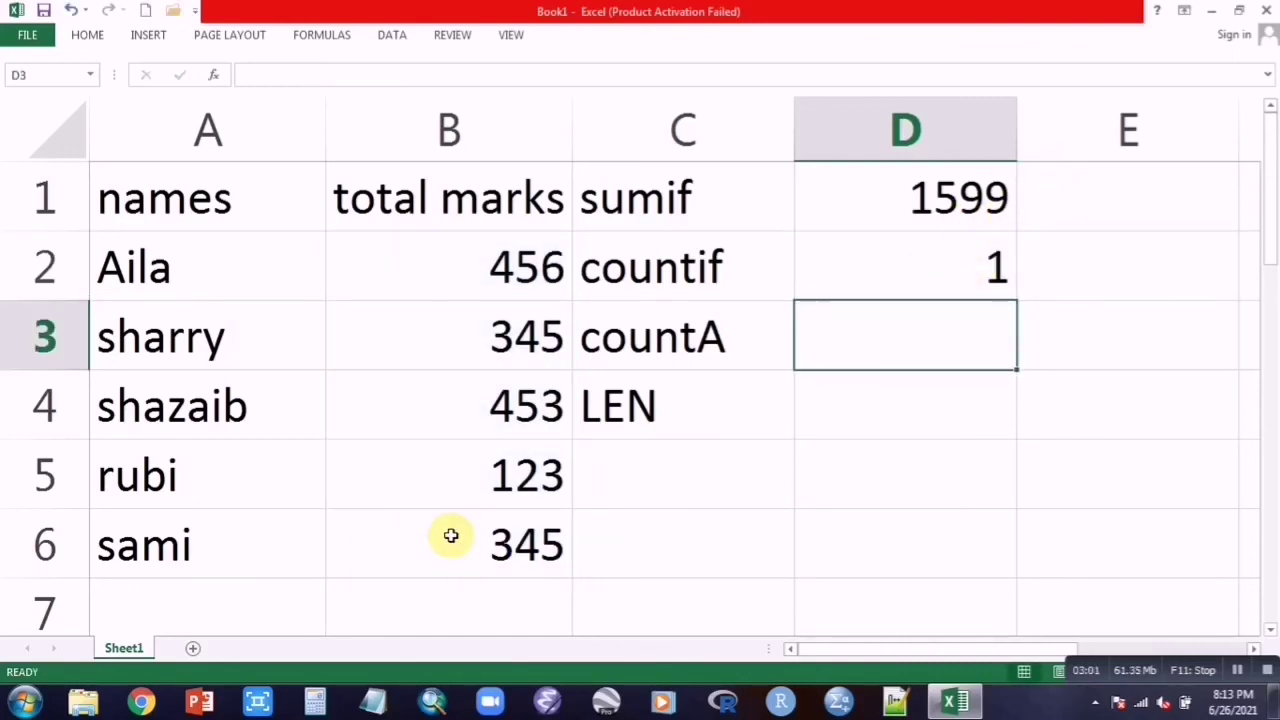
Enter the formula =COUNTA(A2:B6) in D3 to count the non-empty cells of the names and marks
{"action": "double_click", "coordinate": [894, 320]}
{"action": "type", "text": "="}
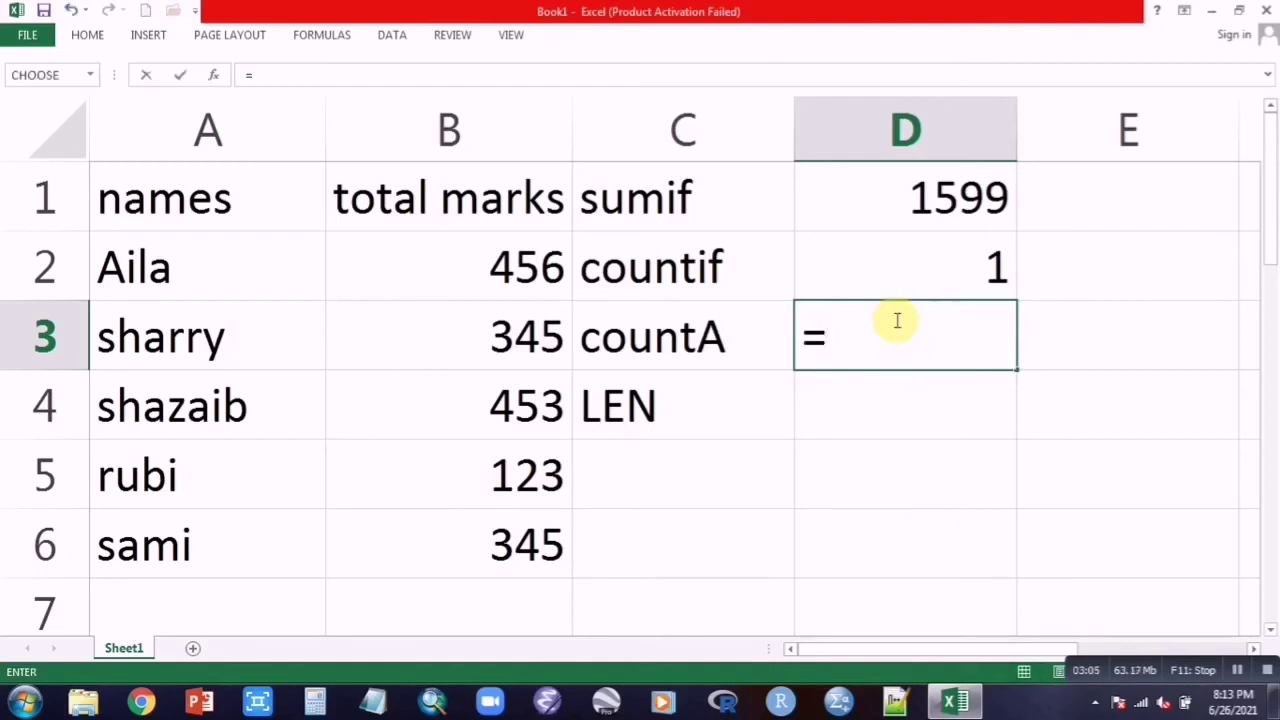
{"action": "type", "text": "count"}
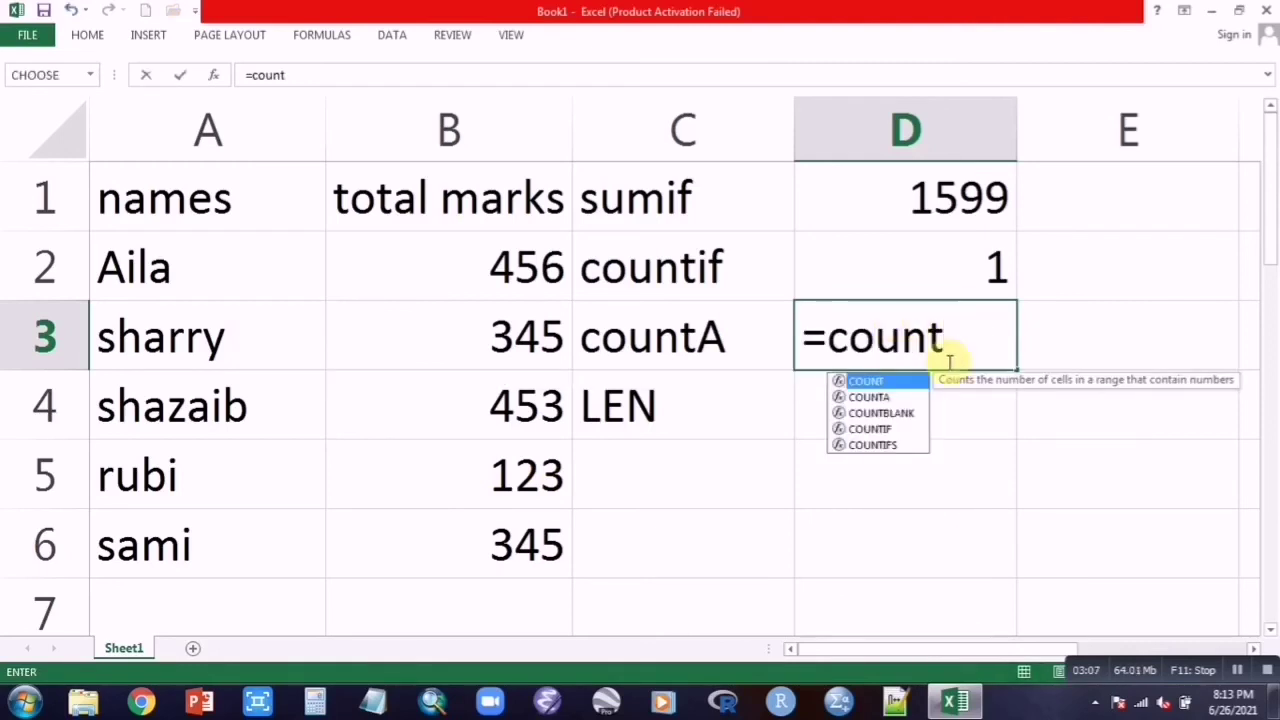
{"action": "double_click", "coordinate": [878, 399]}
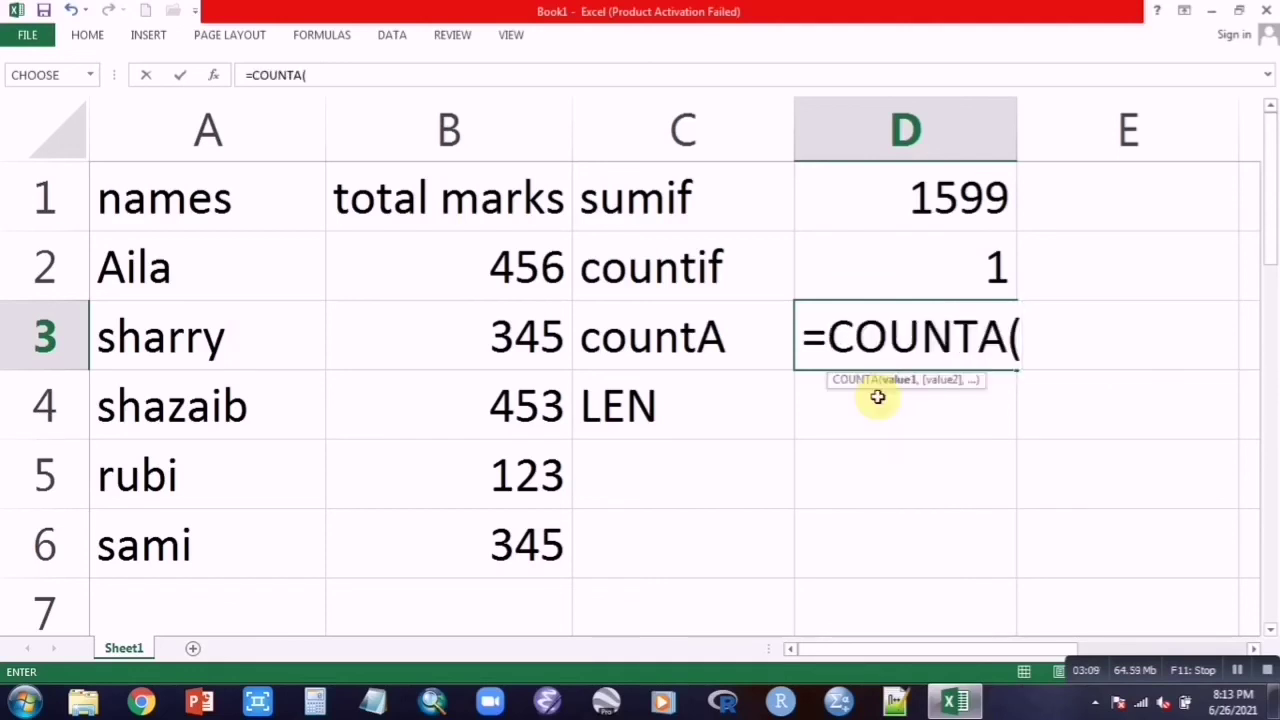
{"action": "left_click_drag", "start_coordinate": [112, 236], "coordinate": [412, 568]}
{"action": "type", "text": ")"}
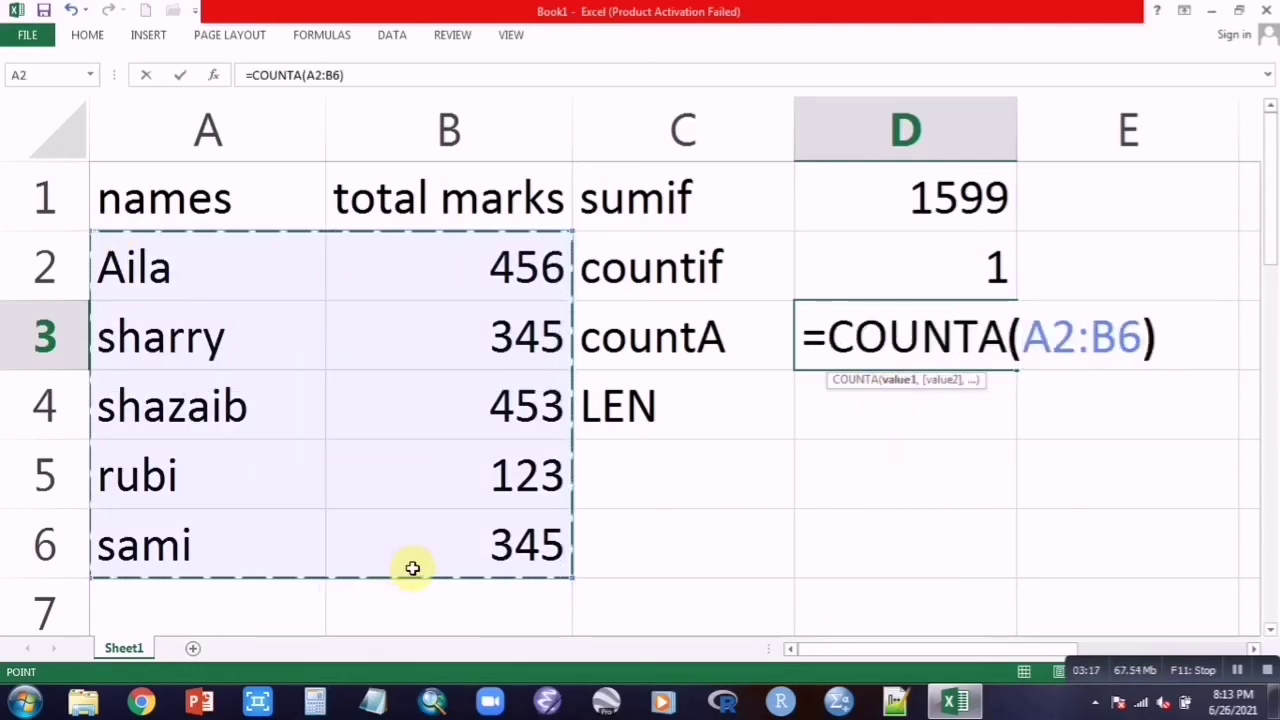
{"action": "key", "text": "Return"}
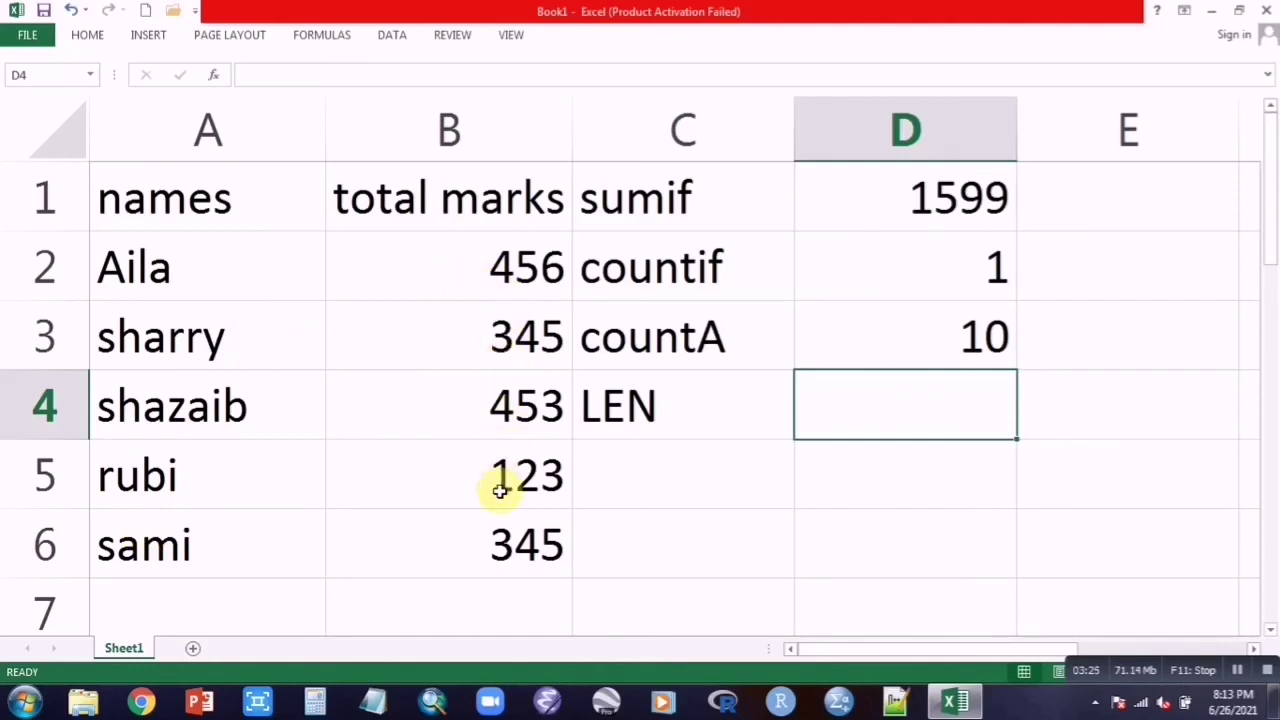
Enter the formula =LEN(A4) in D4 to count the characters of the name in A4
{"action": "type", "text": "=len"}
{"action": "double_click", "coordinate": [866, 451]}
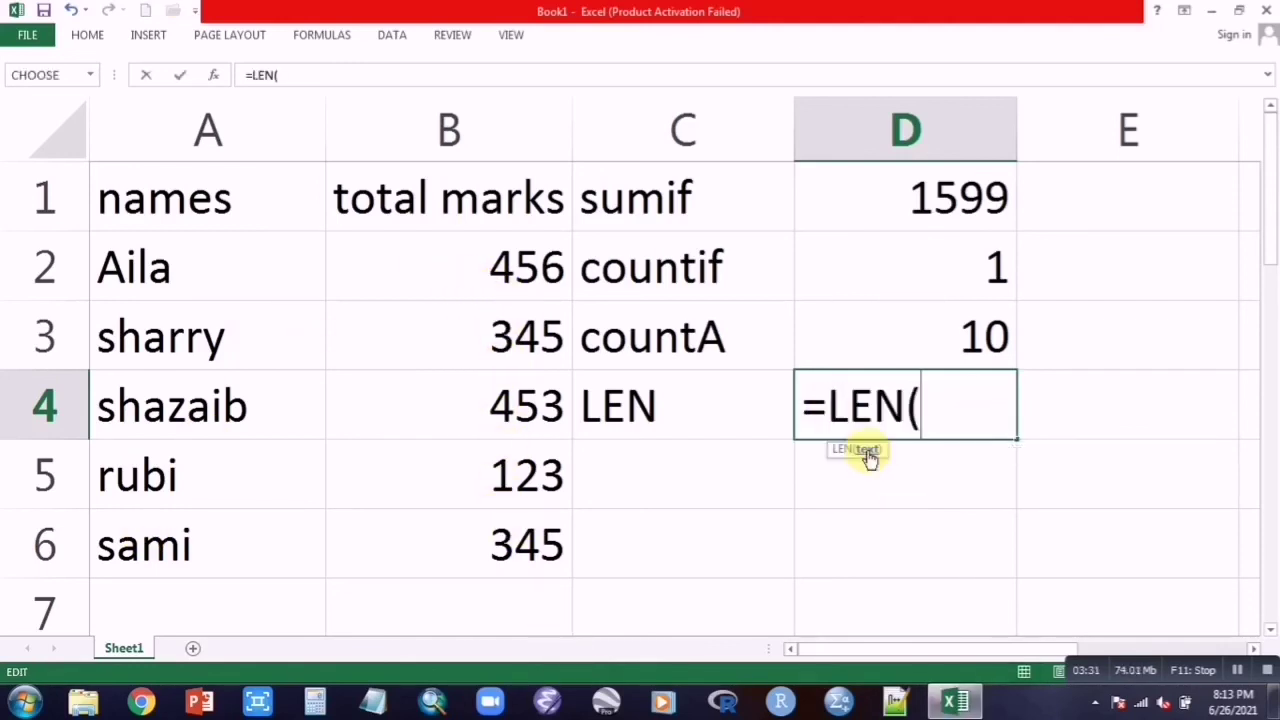
{"action": "left_click", "coordinate": [606, 395]}
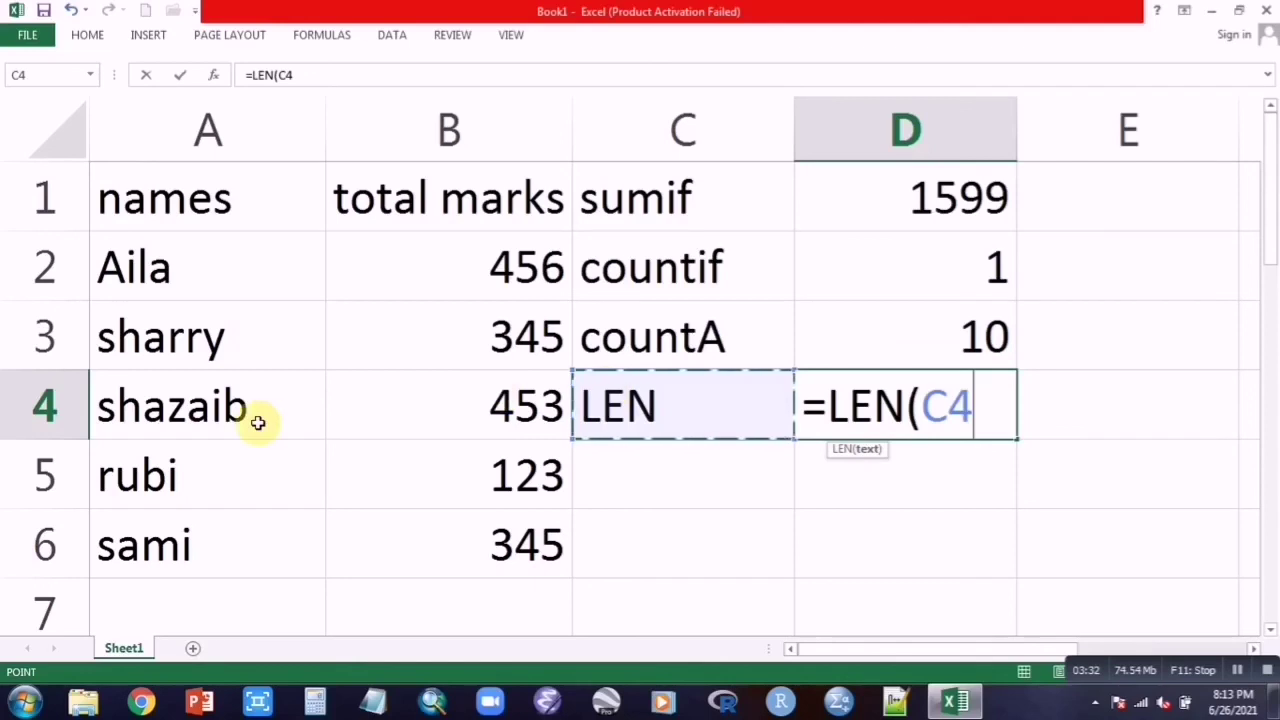
{"action": "left_click", "coordinate": [152, 407]}
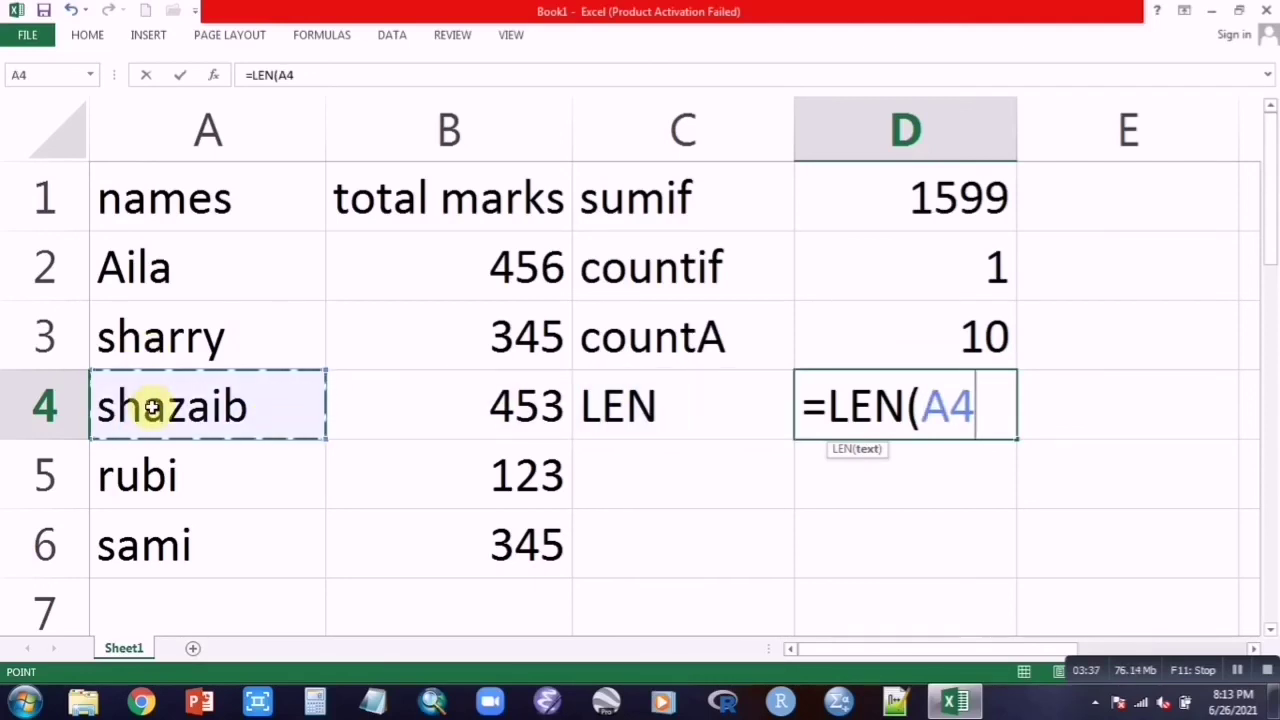
{"action": "type", "text": ")"}
{"action": "key", "text": "Return"}
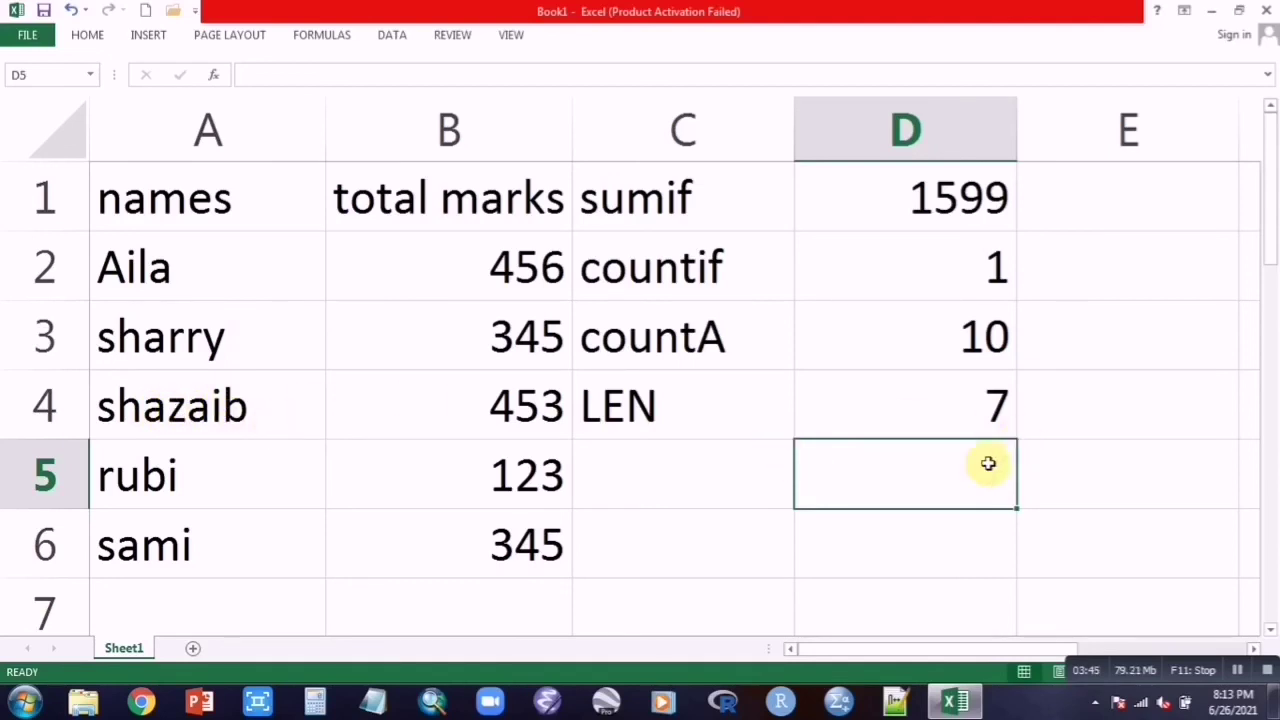
Enter the formula =COUNTIF(B2:B6,"<=400") in D5 to count the marks up to 400, and review it
{"action": "type", "text": "="}
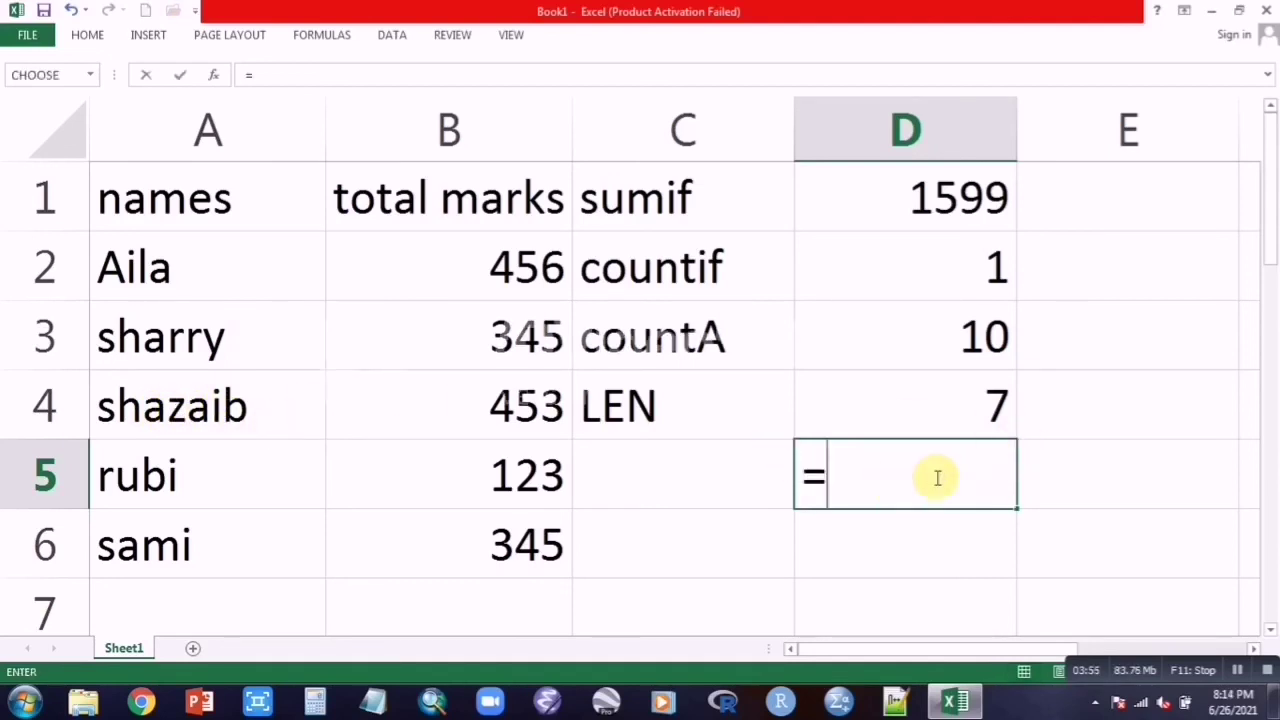
{"action": "type", "text": "co"}
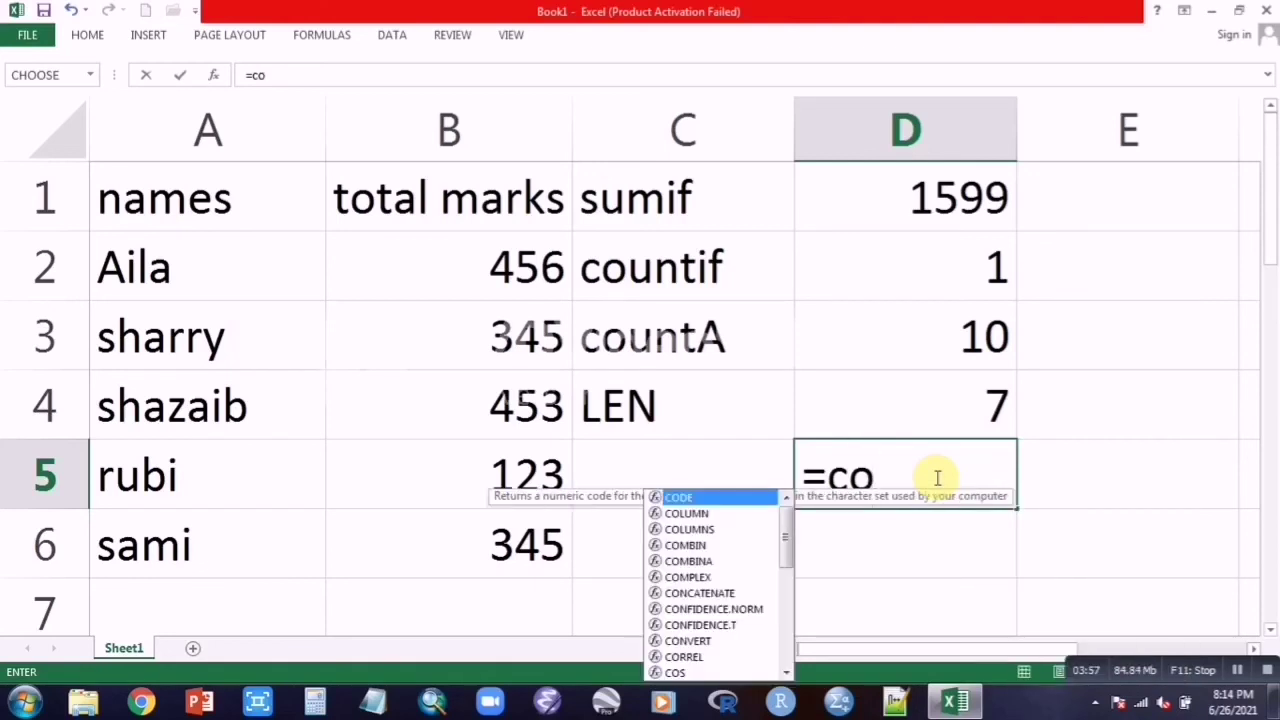
{"action": "type", "text": "untif"}
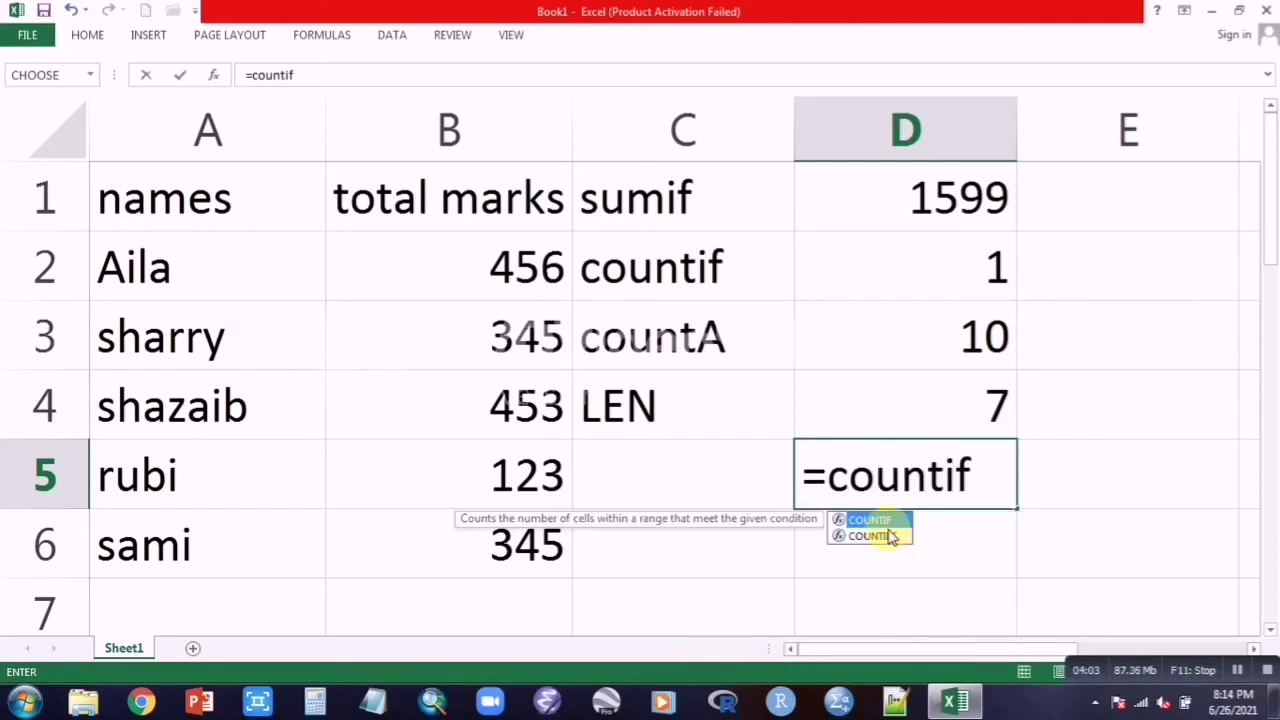
{"action": "double_click", "coordinate": [886, 521]}
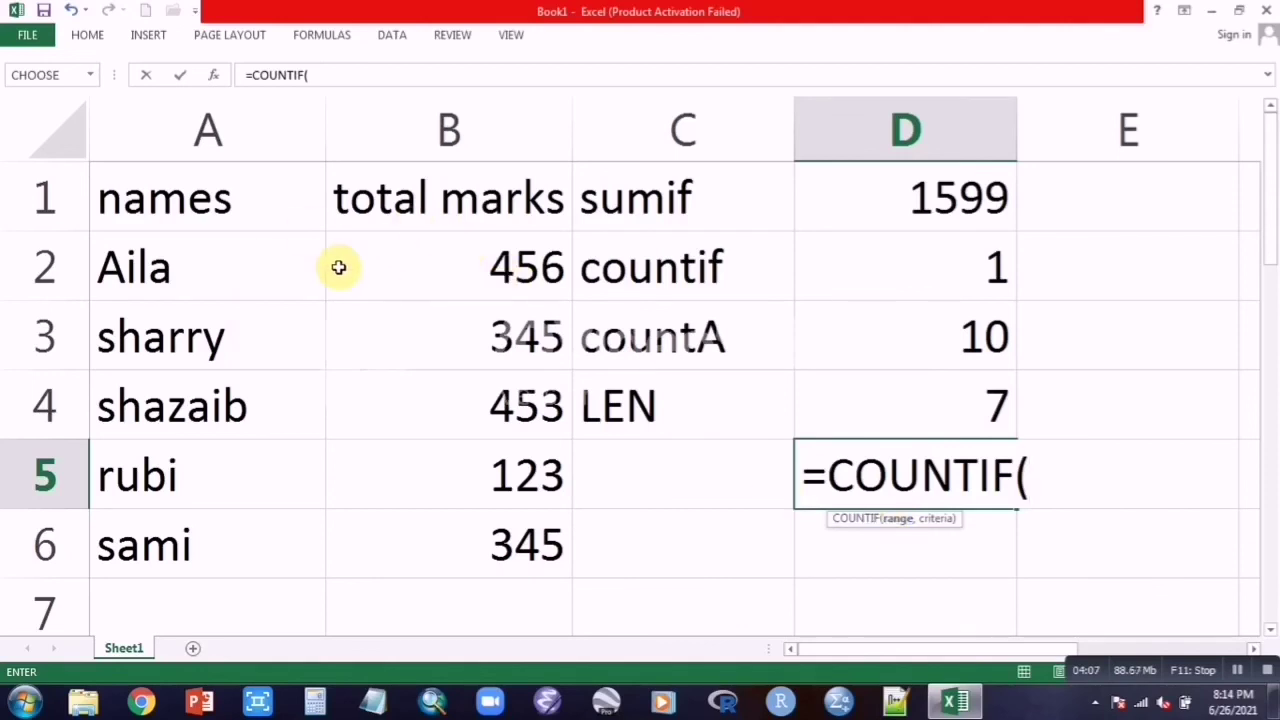
{"action": "left_click_drag", "start_coordinate": [431, 260], "coordinate": [528, 530]}
{"action": "type", "text": ","}
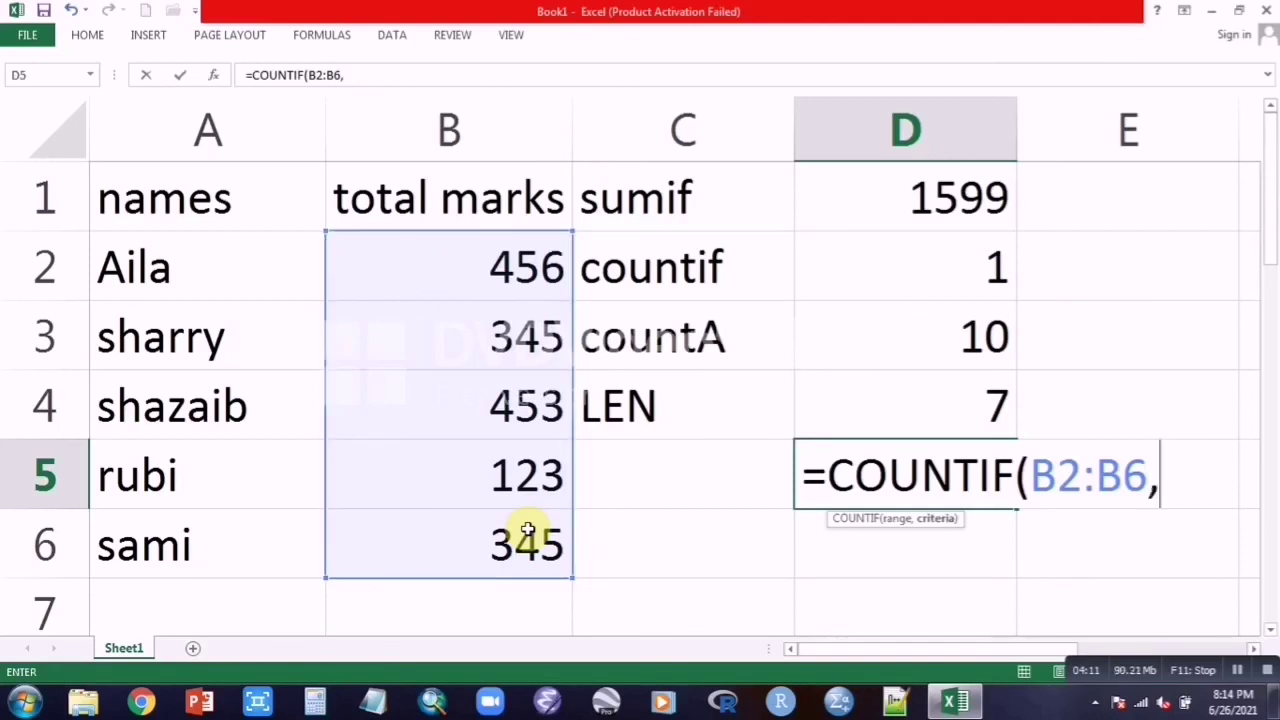
{"action": "type", "text": "\"<"}
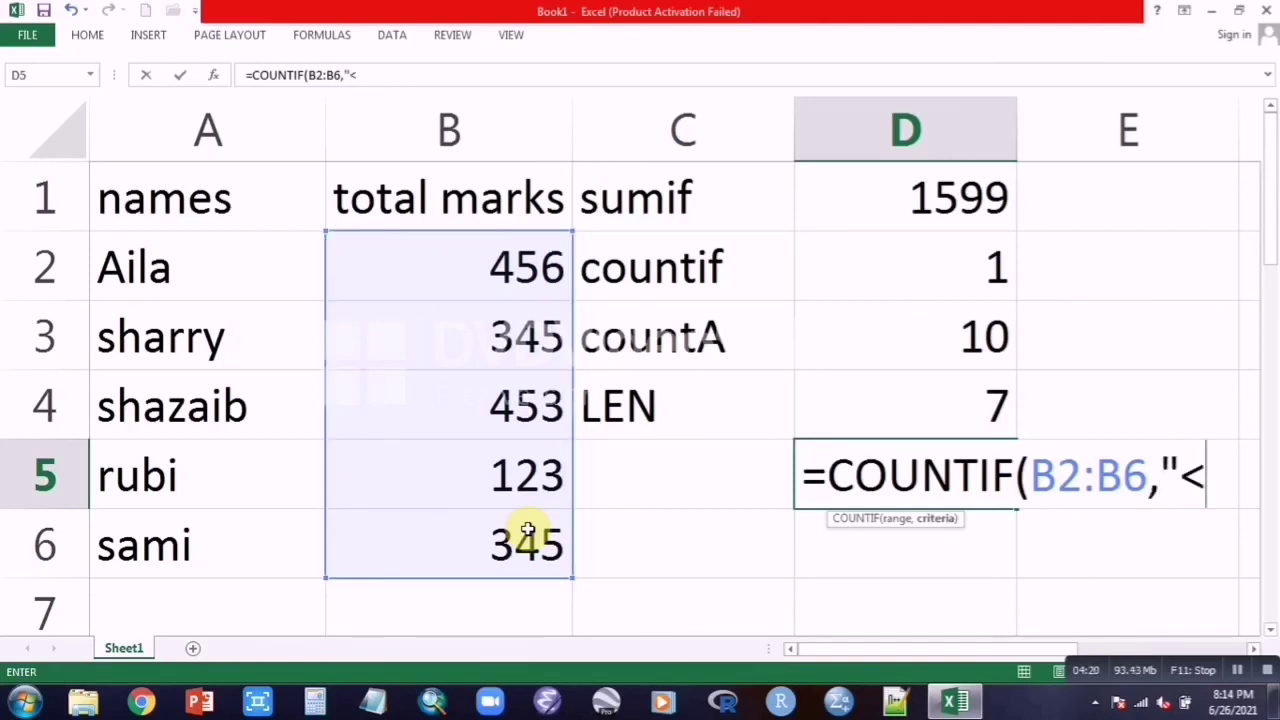
{"action": "type", "text": "=400"}
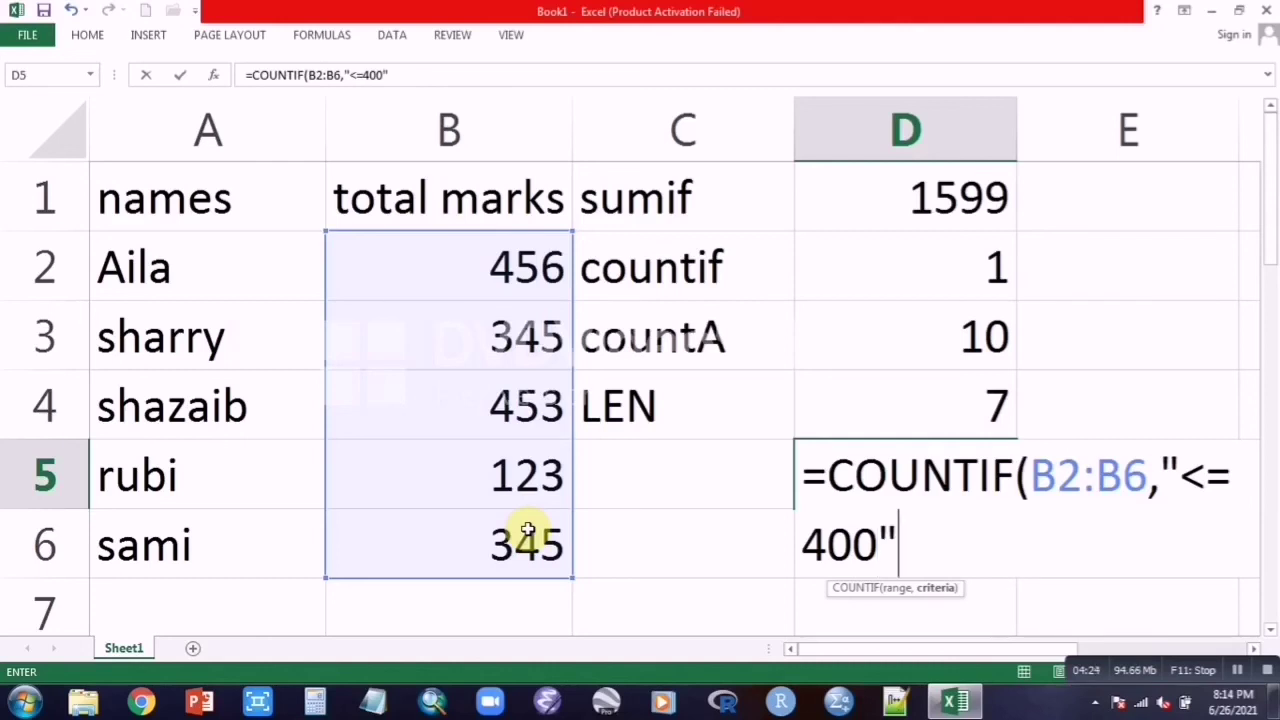
{"action": "type", "text": "\")"}
{"action": "key", "text": "Return"}
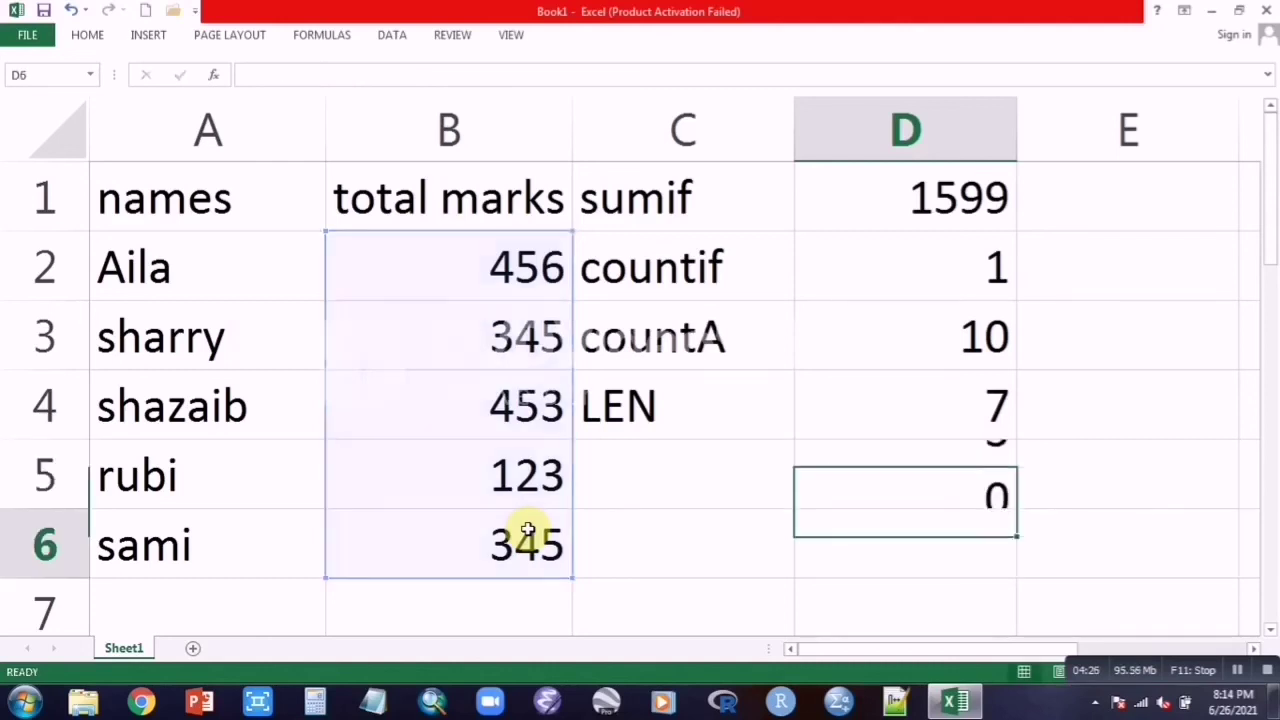
{"action": "double_click", "coordinate": [974, 478]}
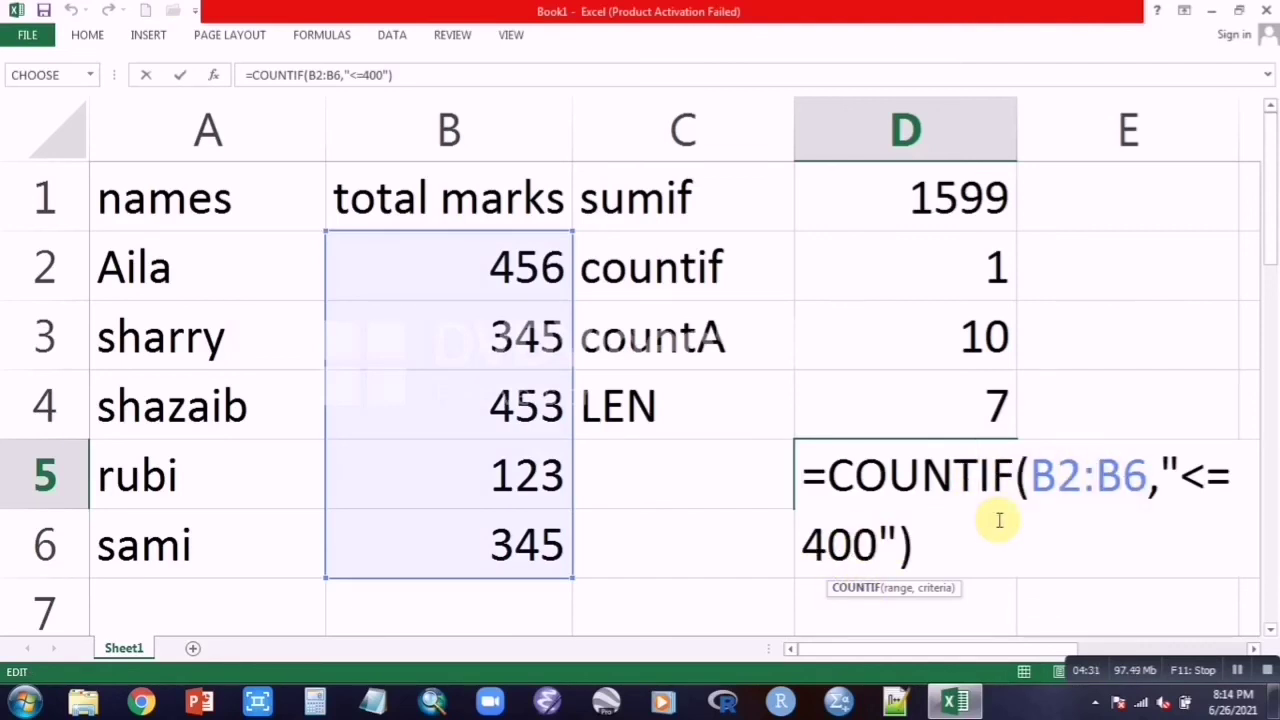
{"action": "key", "text": "Return"}
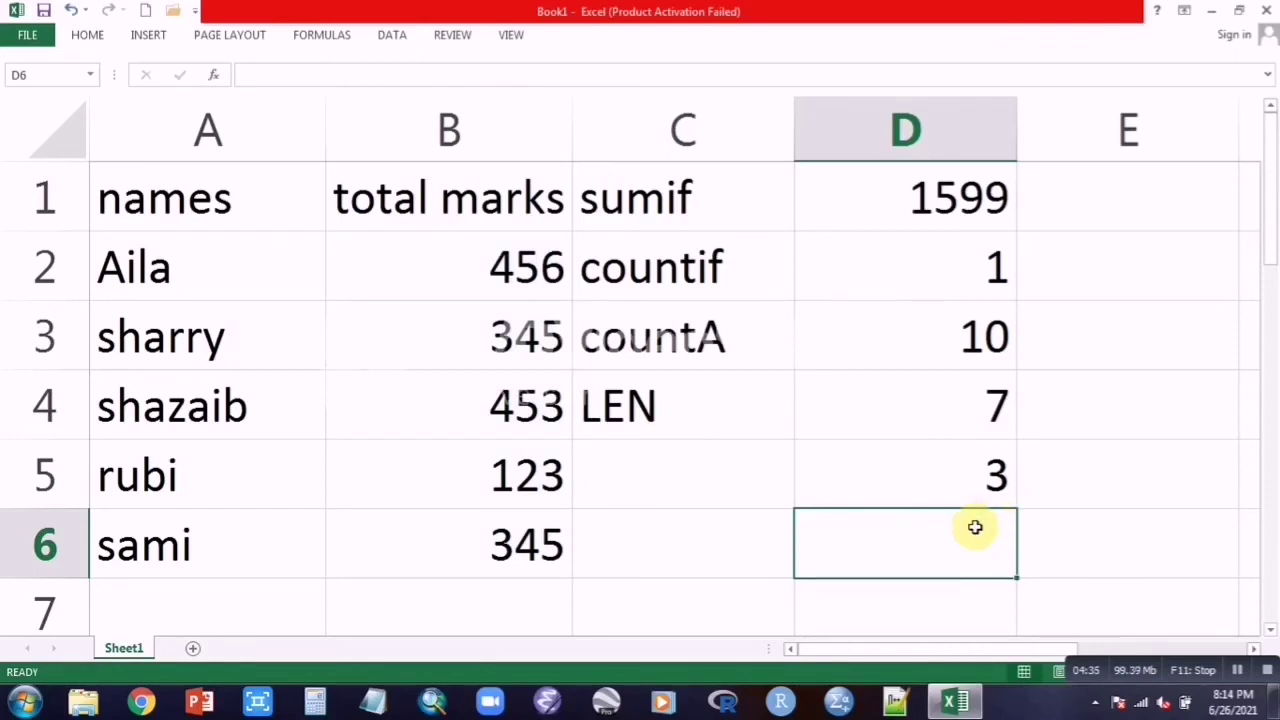
Enter the function labels "countif" in C5 and "today()" in C6
{"action": "left_click", "coordinate": [714, 494]}
{"action": "type", "text": "countif"}
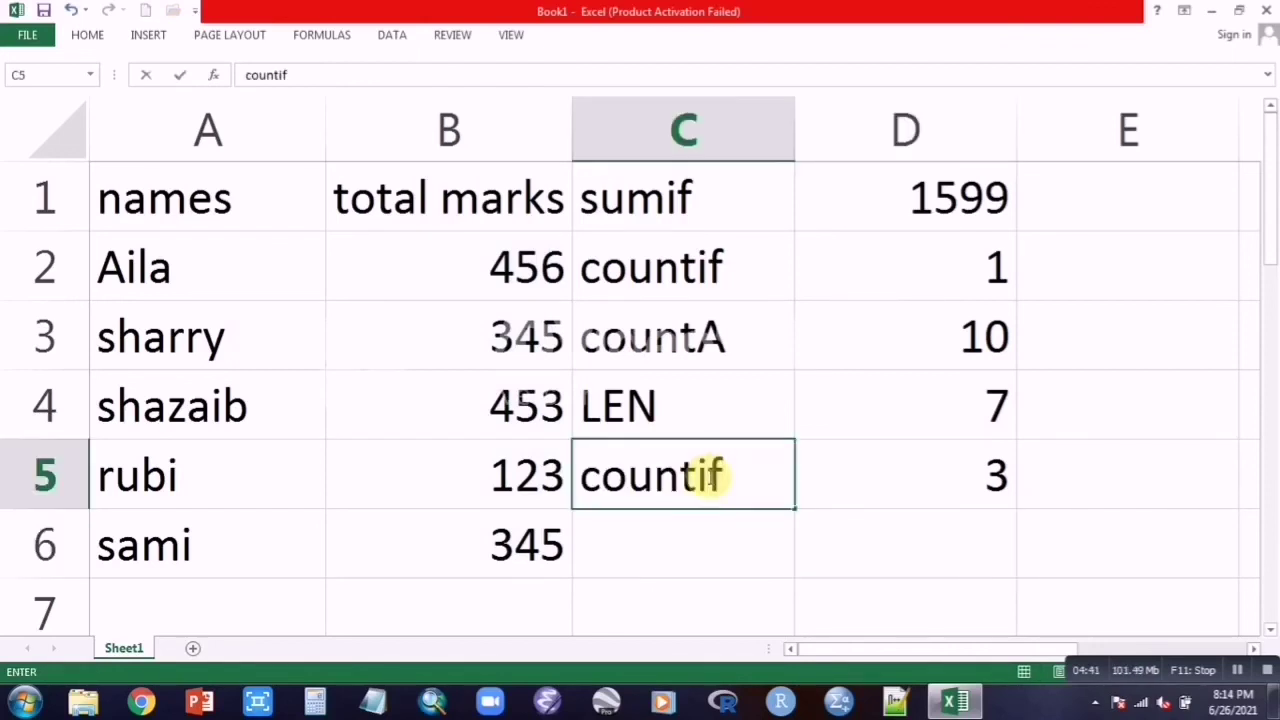
{"action": "left_click", "coordinate": [714, 523]}
{"action": "type", "text": "tod"}
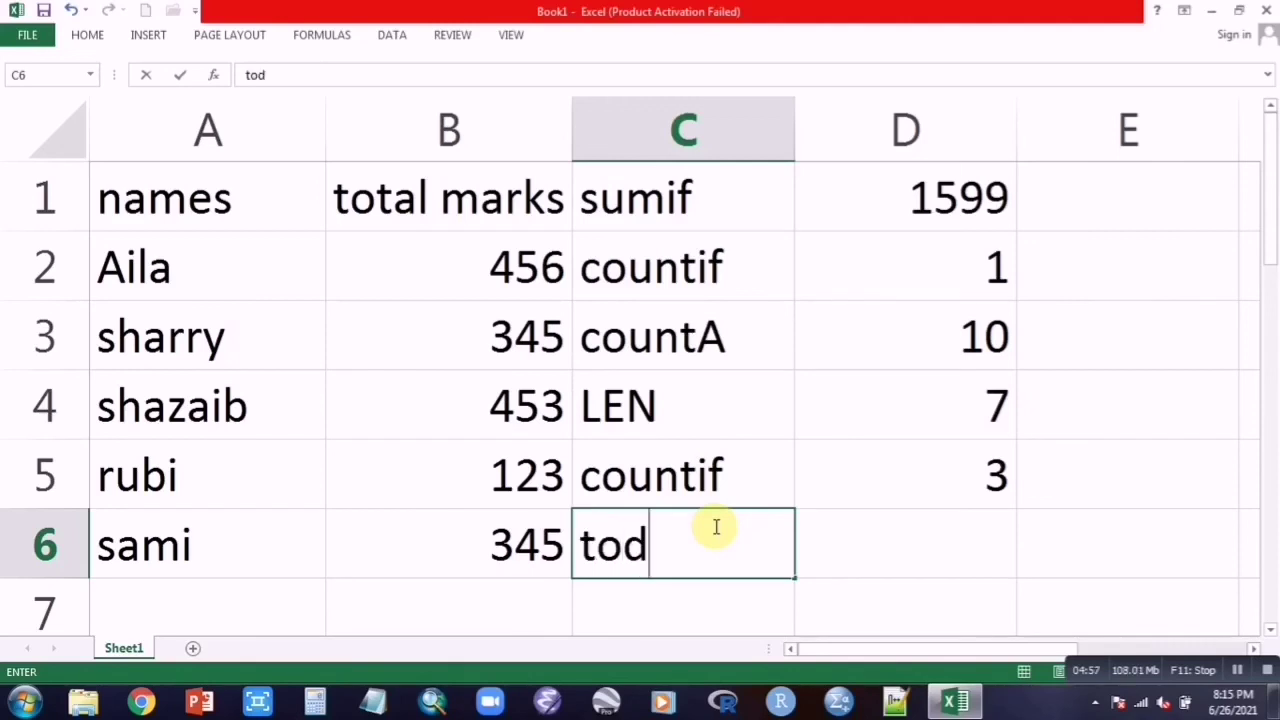
{"action": "type", "text": "ay("}
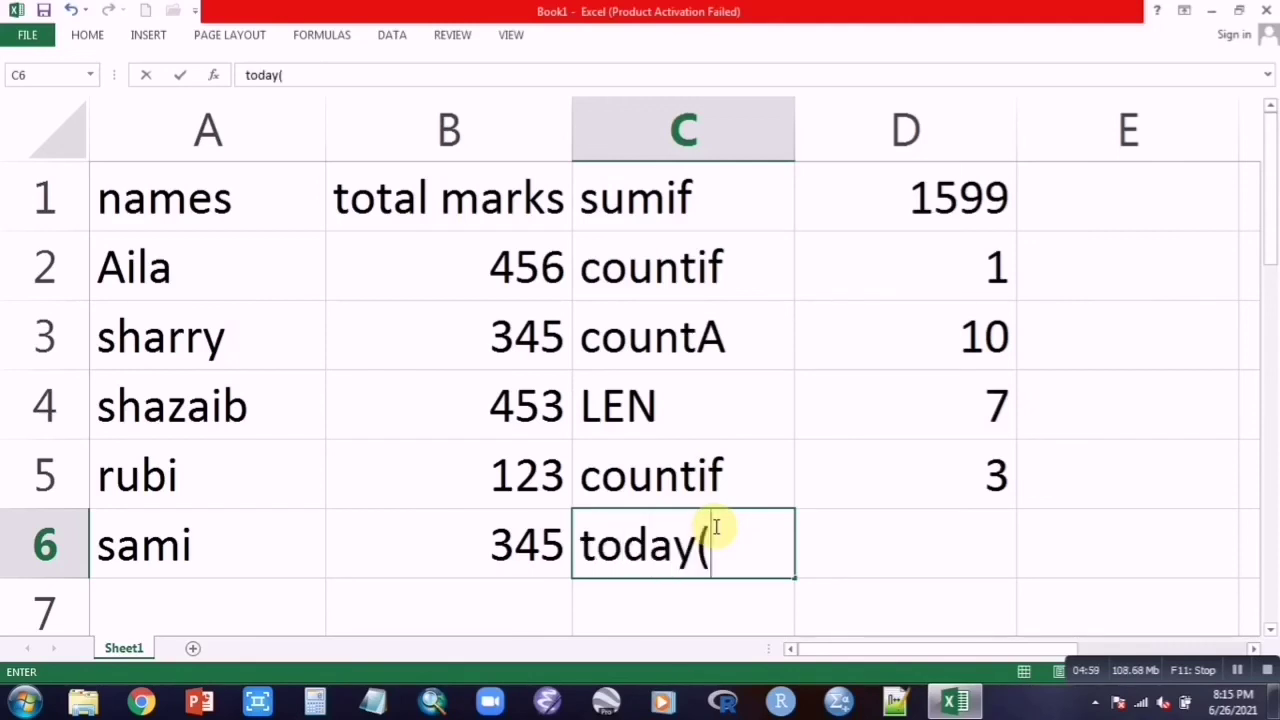
{"action": "type", "text": ")"}
Enter the formula =TODAY() in D6 to return the current date
{"action": "left_click", "coordinate": [946, 557]}
{"action": "type", "text": "="}
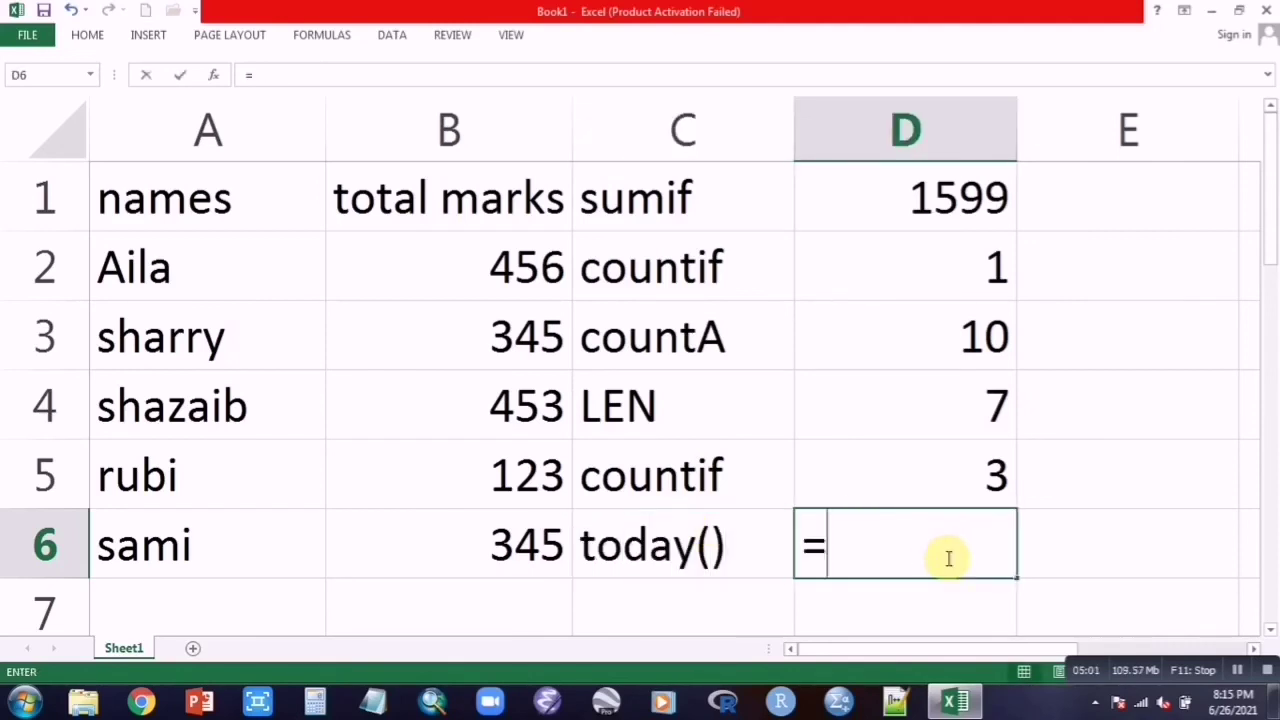
{"action": "type", "text": "toda"}
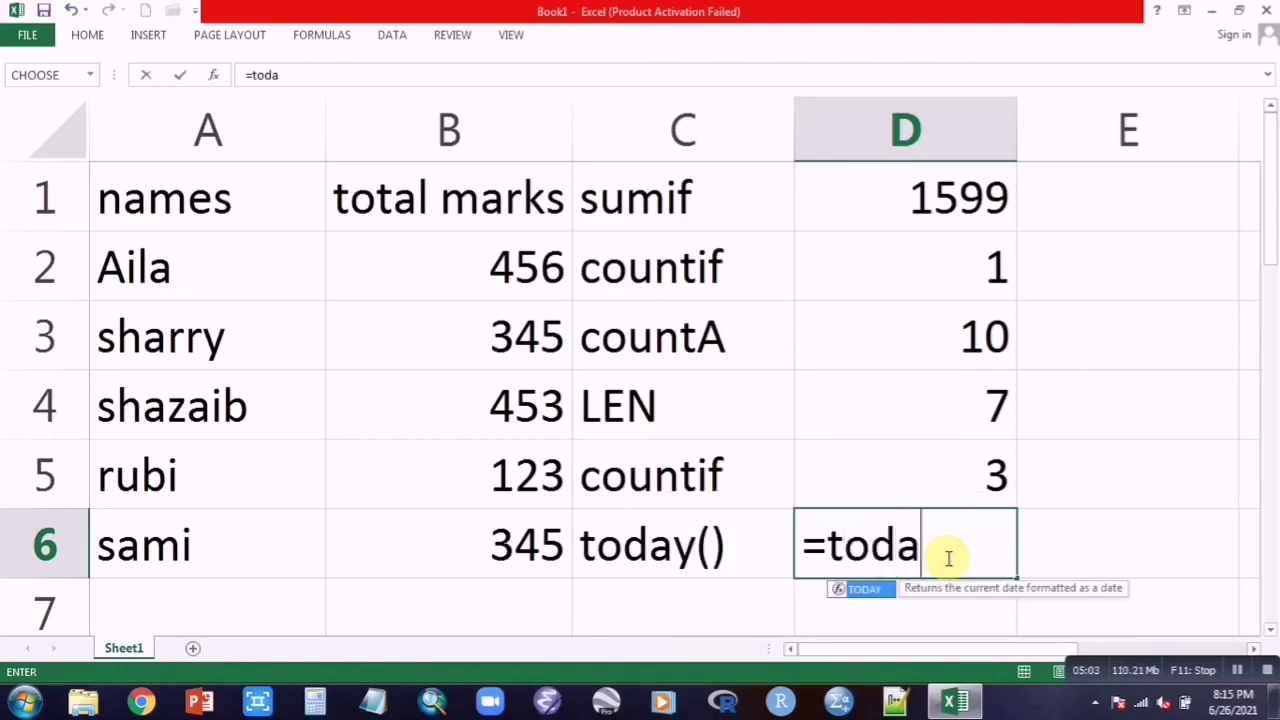
{"action": "type", "text": "y("}
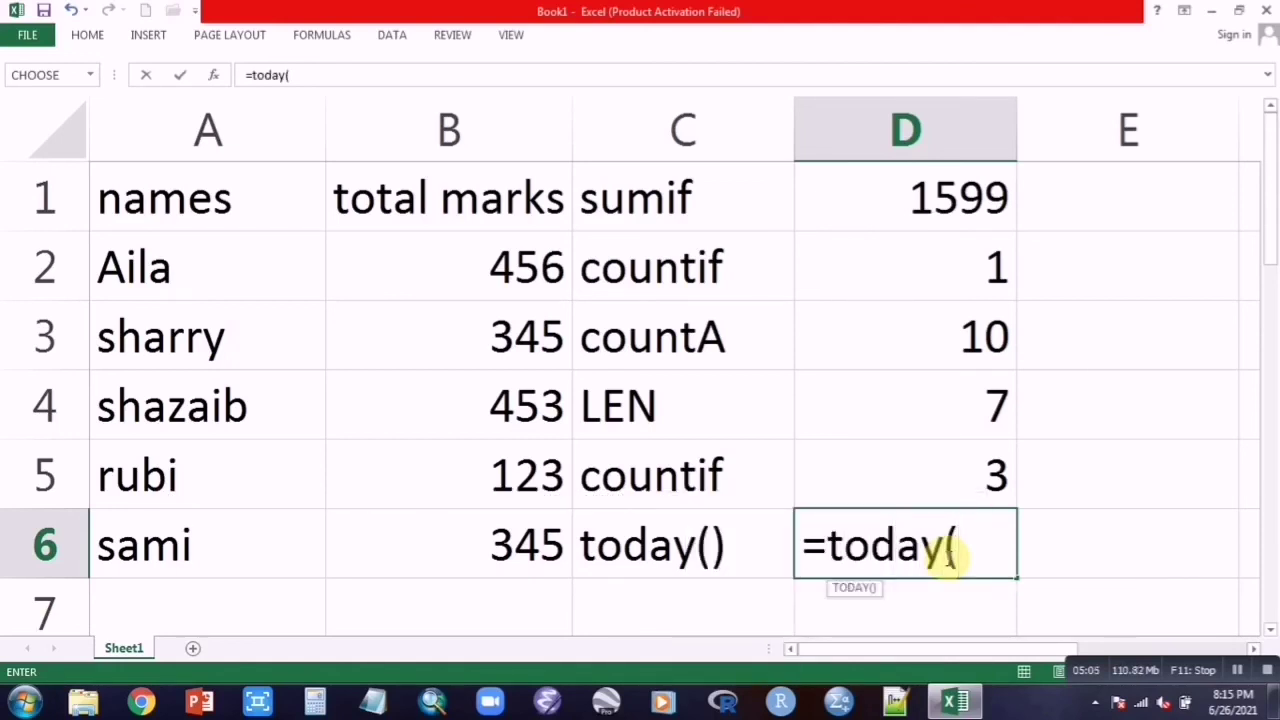
{"action": "type", "text": ")"}
{"action": "key", "text": "Return"}
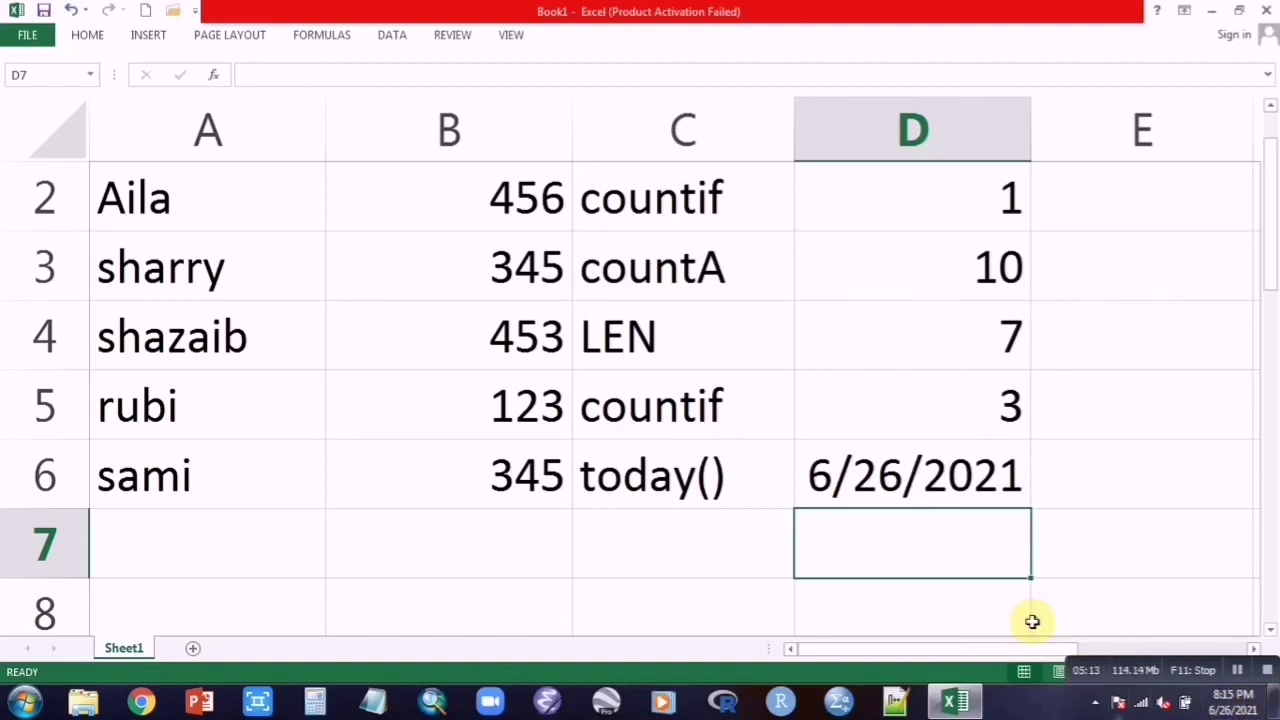
Label C7 "now" and enter the formula =NOW() in D7 to return the current date and time
{"action": "left_click", "coordinate": [663, 524]}
{"action": "type", "text": "now"}
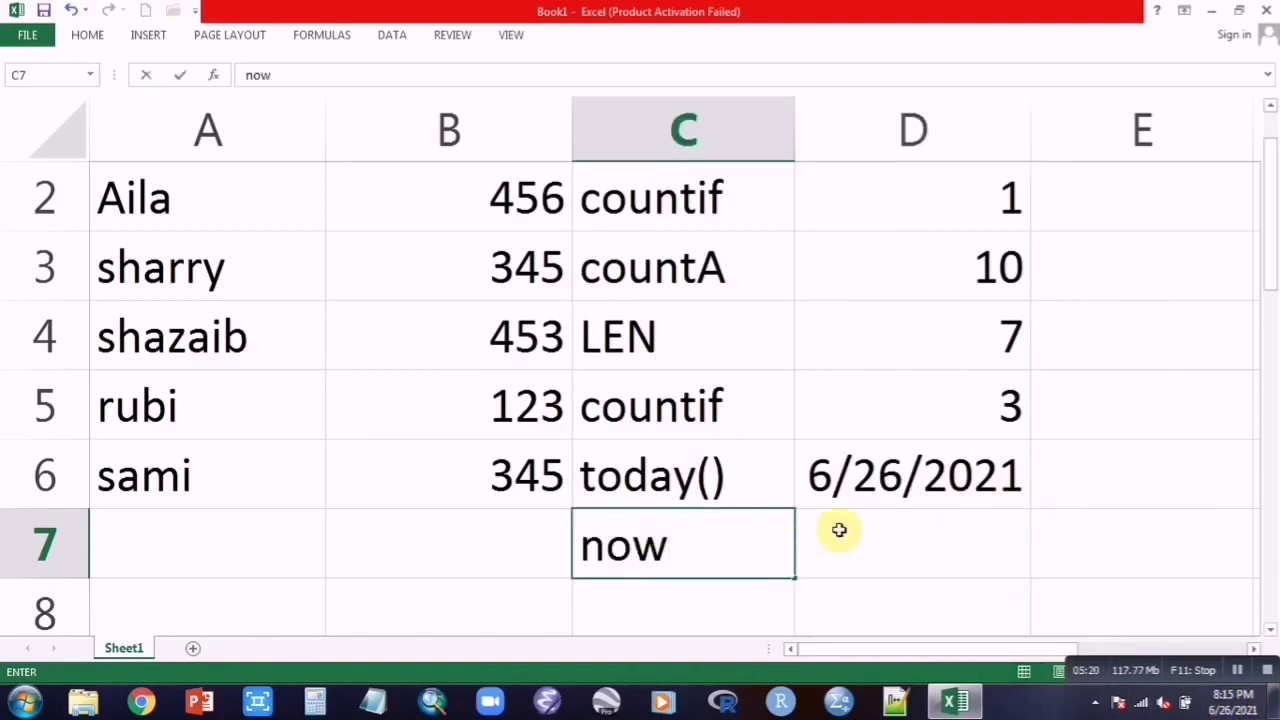
{"action": "left_click", "coordinate": [881, 546]}
{"action": "type", "text": "=now"}
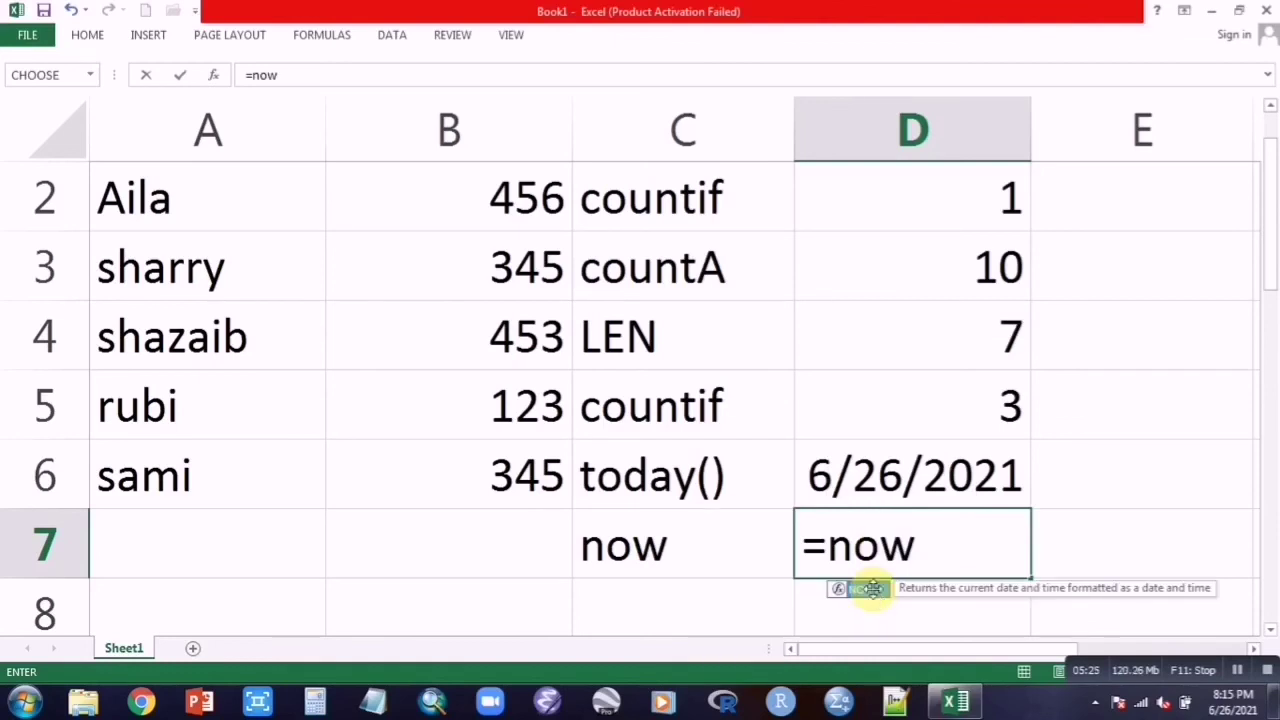
{"action": "double_click", "coordinate": [872, 588]}
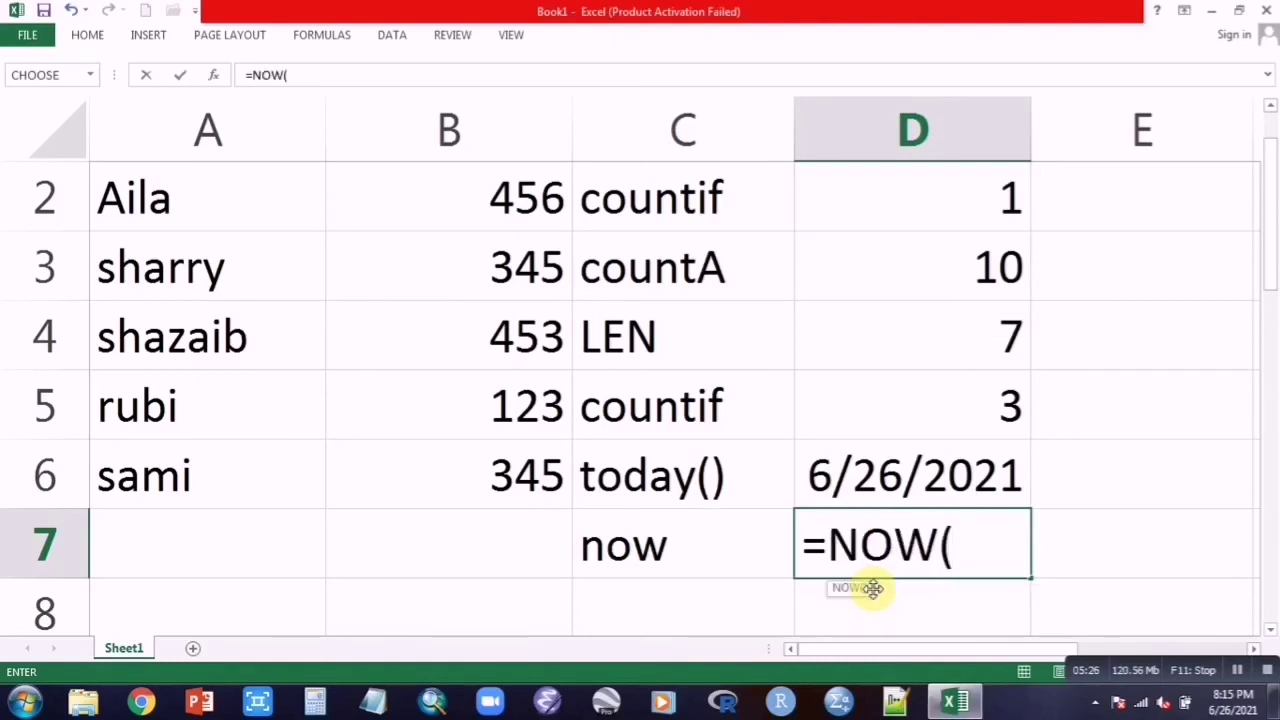
{"action": "type", "text": ")"}
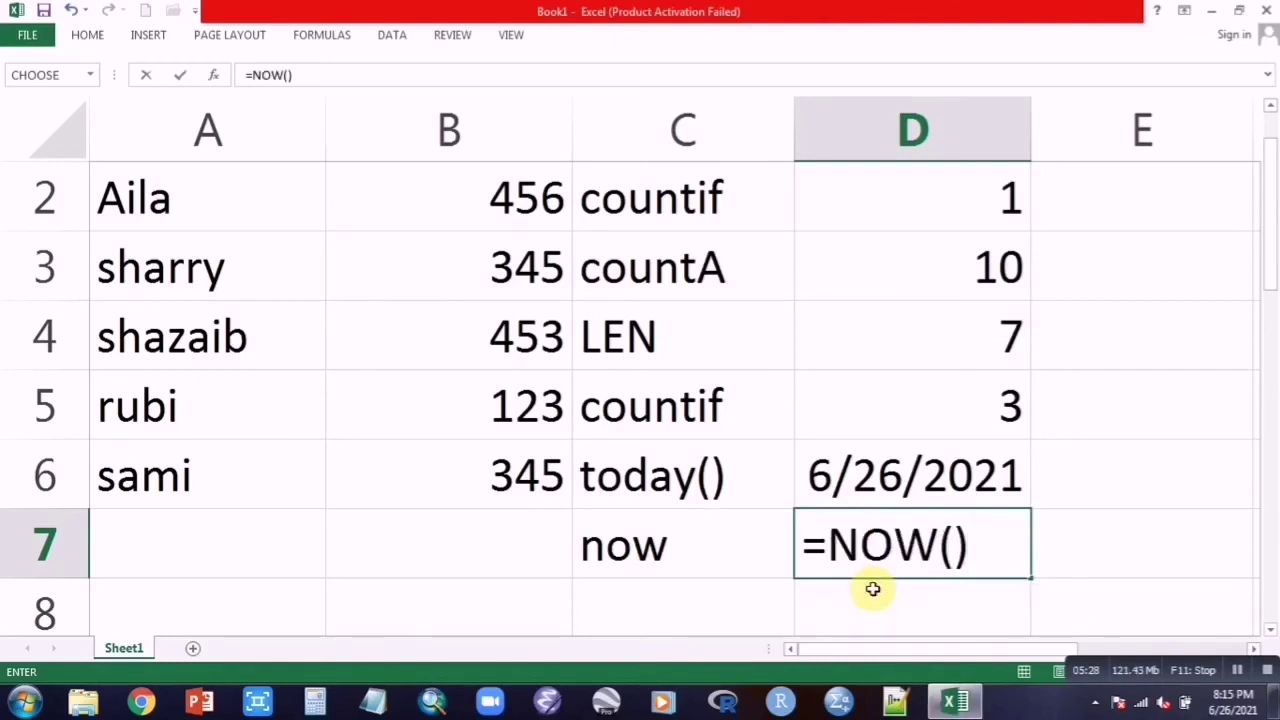
{"action": "key", "text": "Return"}
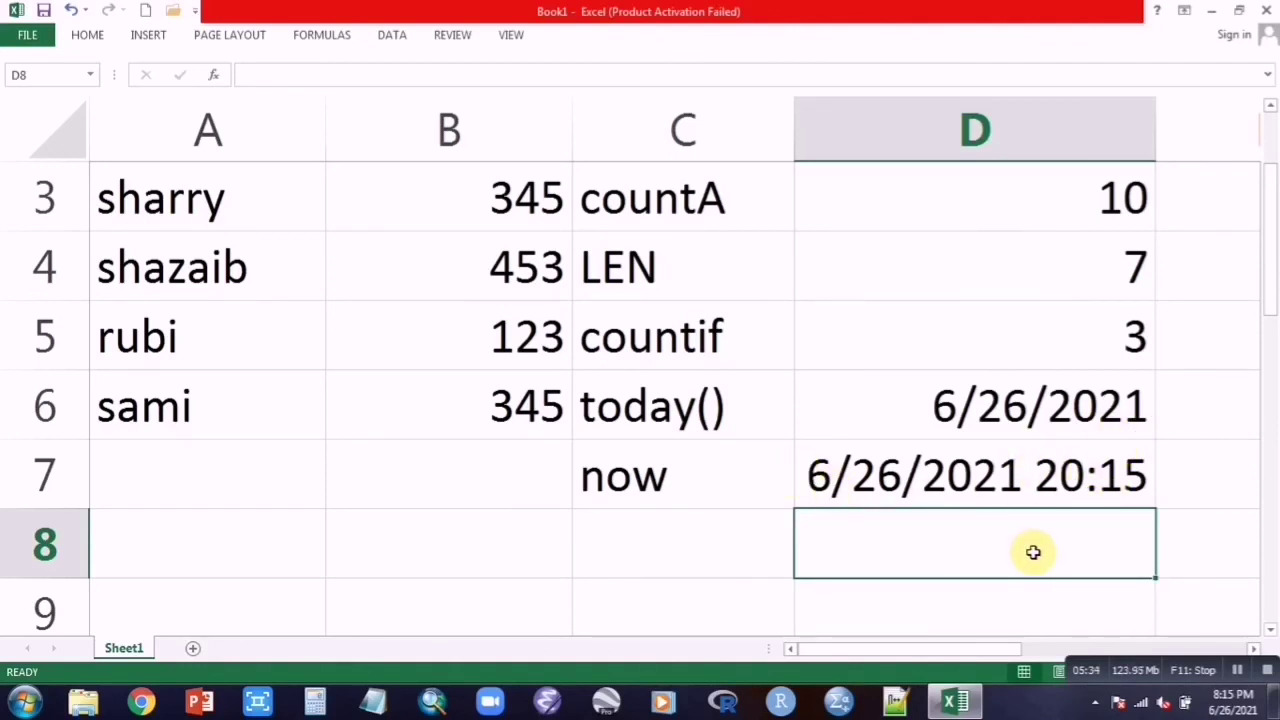
Review the formulas in column D one by one: LEN, COUNTA, both COUNTIFs, SUMIF, NOW and TODAY
{"action": "scroll", "coordinate": [1035, 555], "scroll_direction": "up", "scroll_amount": 1}
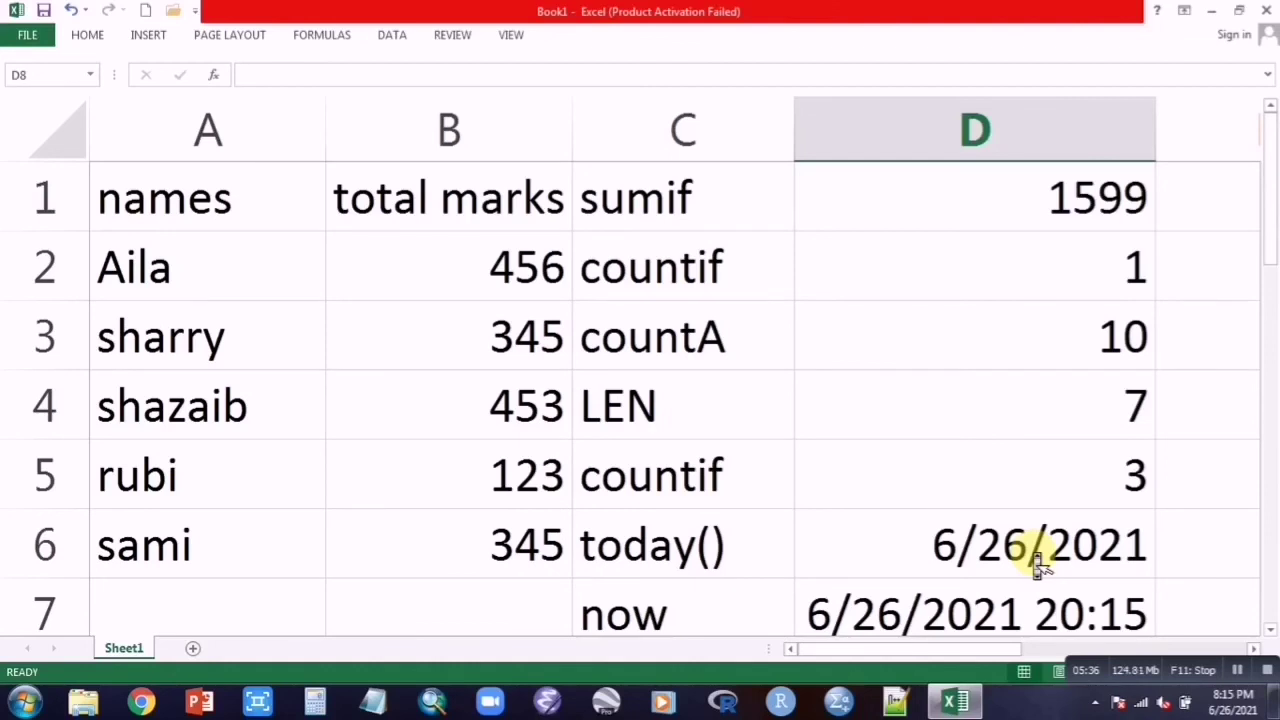
{"action": "scroll", "coordinate": [1037, 564], "scroll_direction": "down", "scroll_amount": 1}
{"action": "scroll", "coordinate": [1037, 550], "scroll_direction": "up", "scroll_amount": 1}
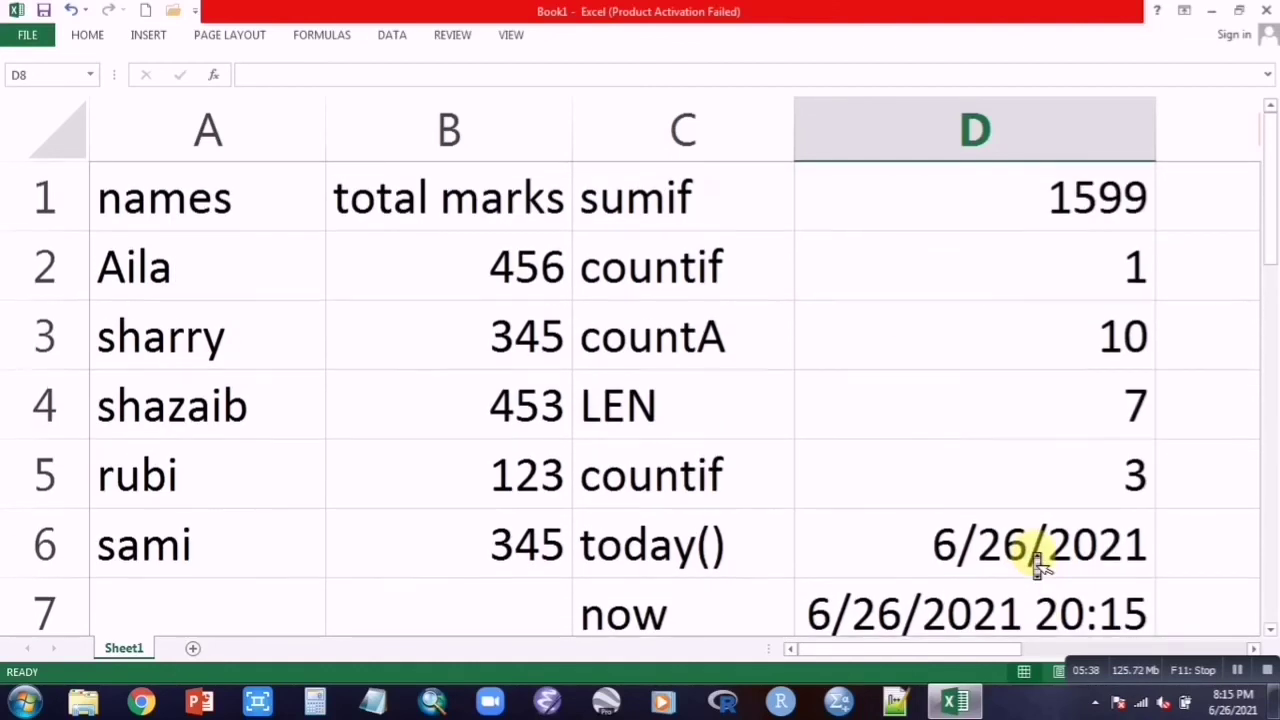
{"action": "double_click", "coordinate": [986, 406]}
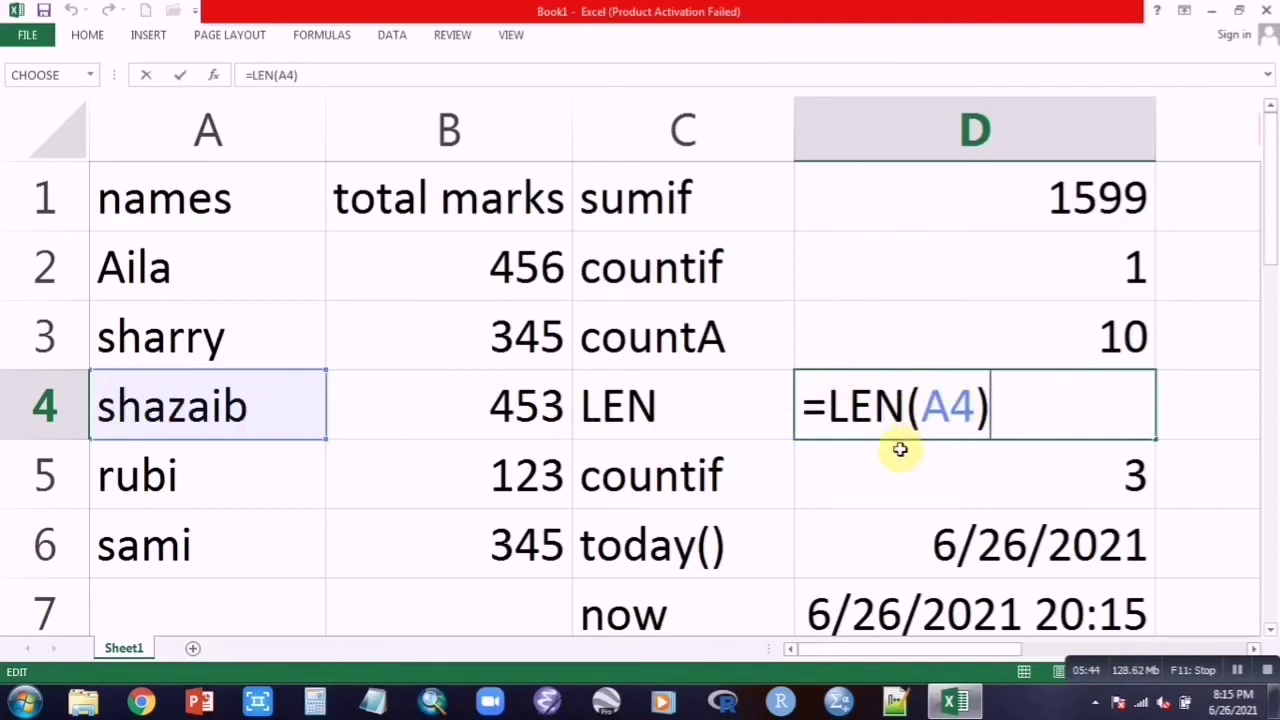
{"action": "key", "text": "Return"}
{"action": "double_click", "coordinate": [926, 347]}
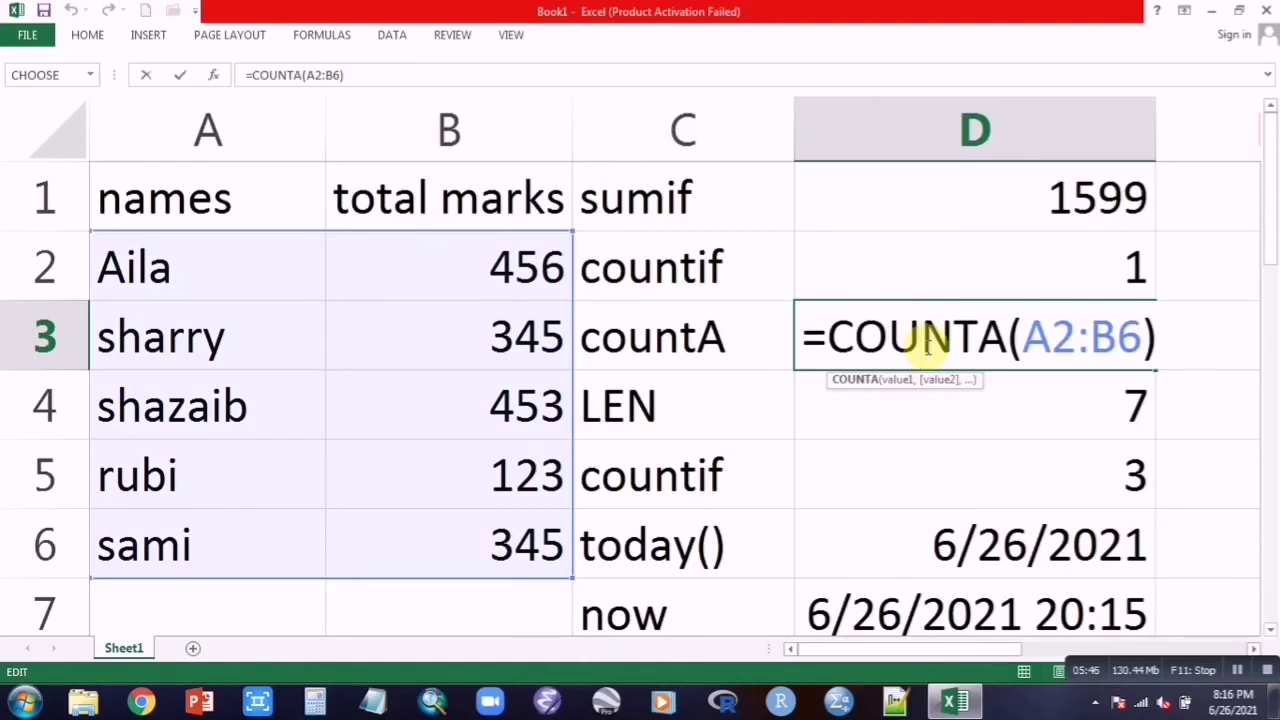
{"action": "double_click", "coordinate": [983, 267]}
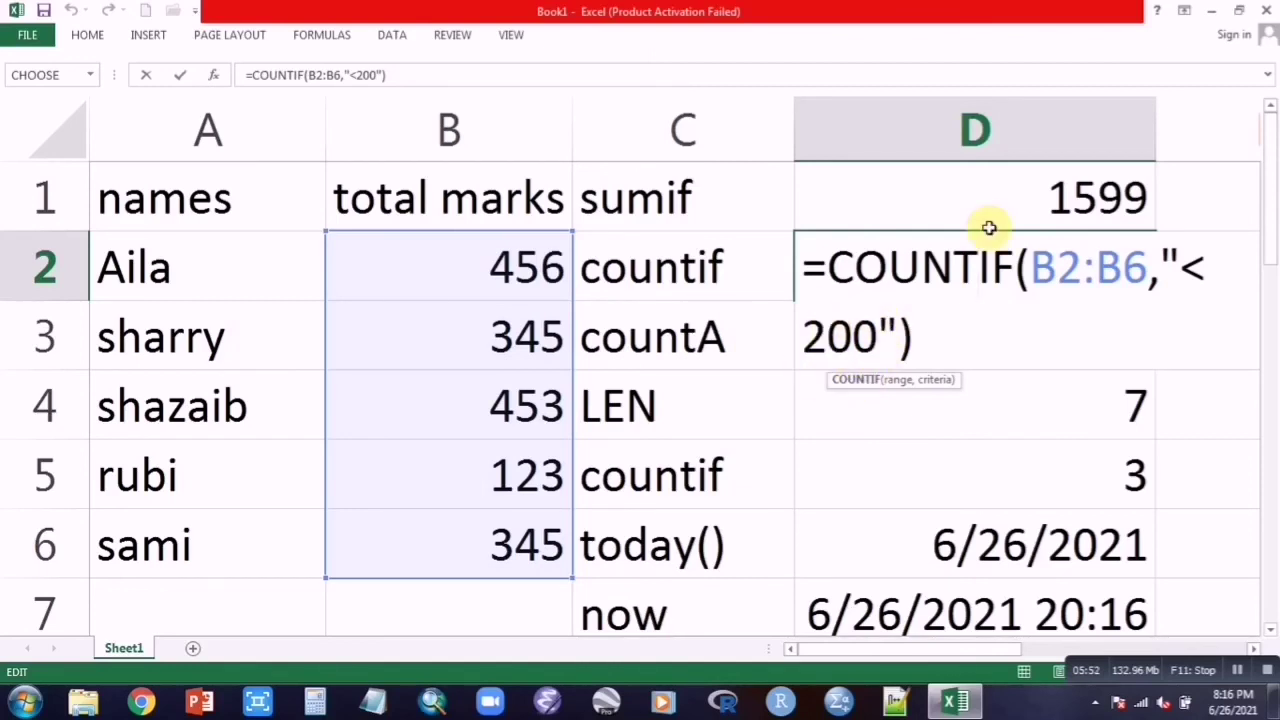
{"action": "left_click", "coordinate": [963, 184]}
{"action": "double_click", "coordinate": [958, 185]}
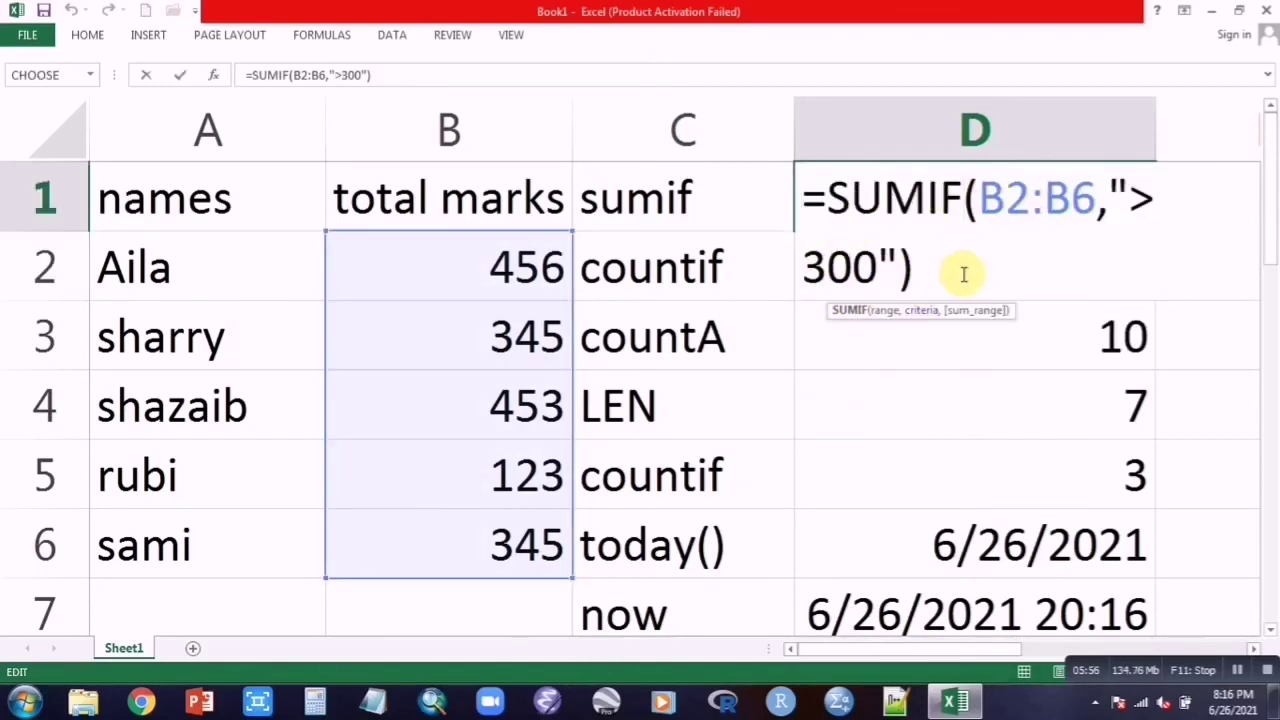
{"action": "double_click", "coordinate": [909, 472]}
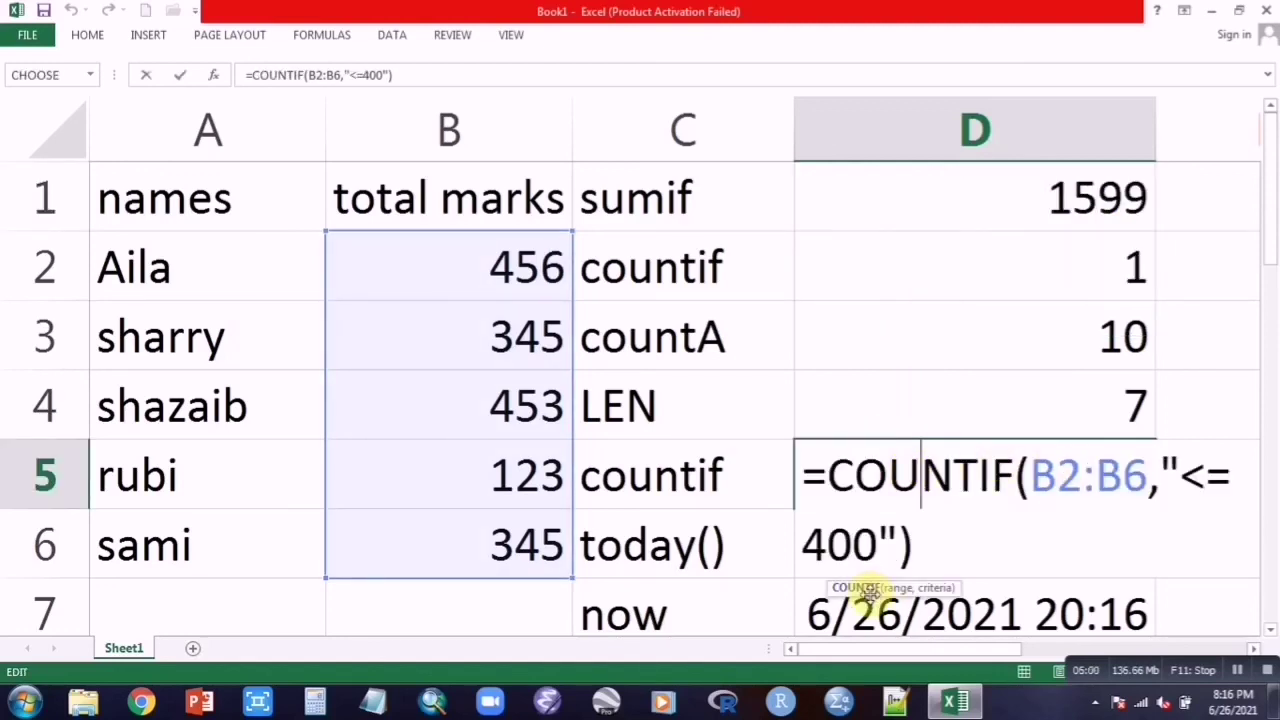
{"action": "double_click", "coordinate": [817, 612]}
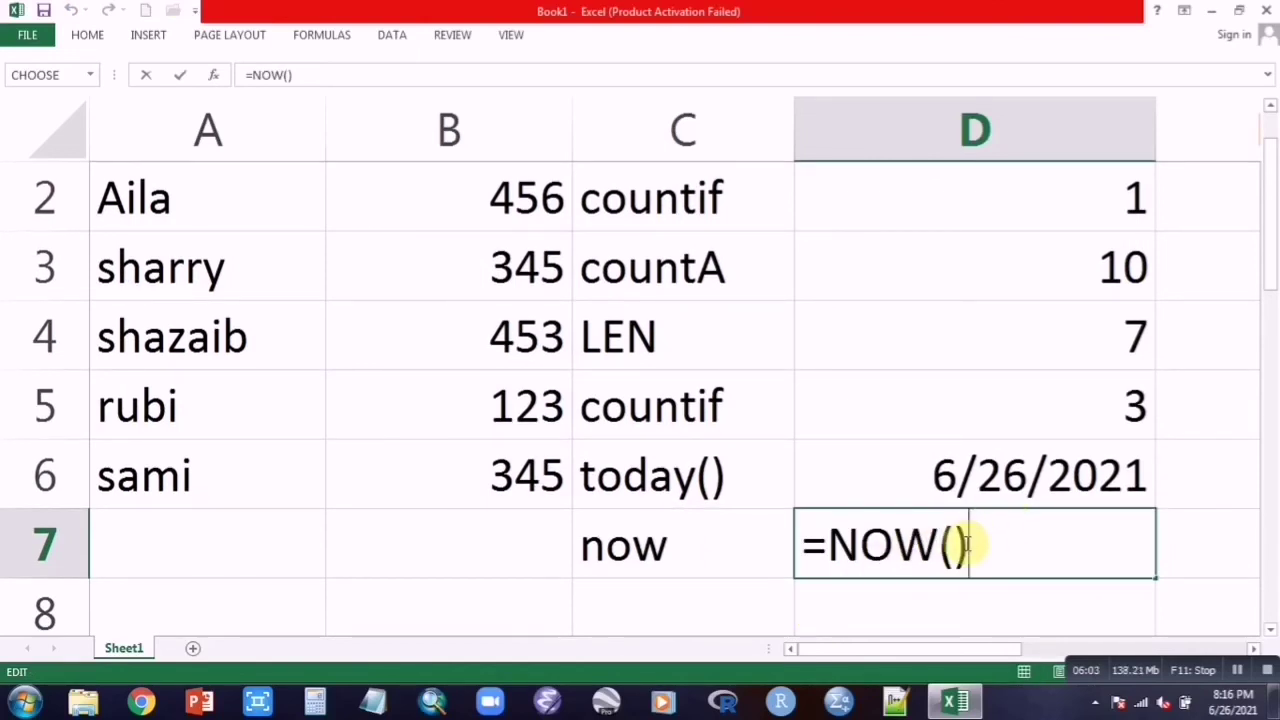
{"action": "double_click", "coordinate": [894, 486]}
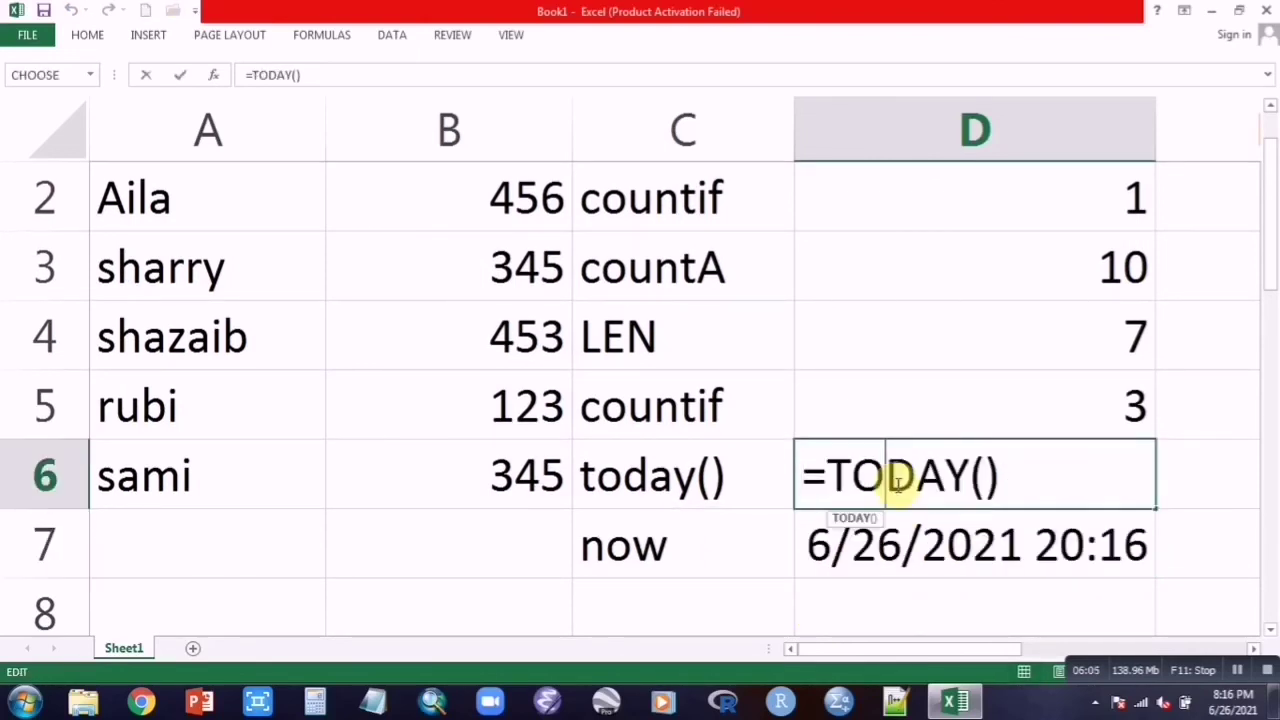